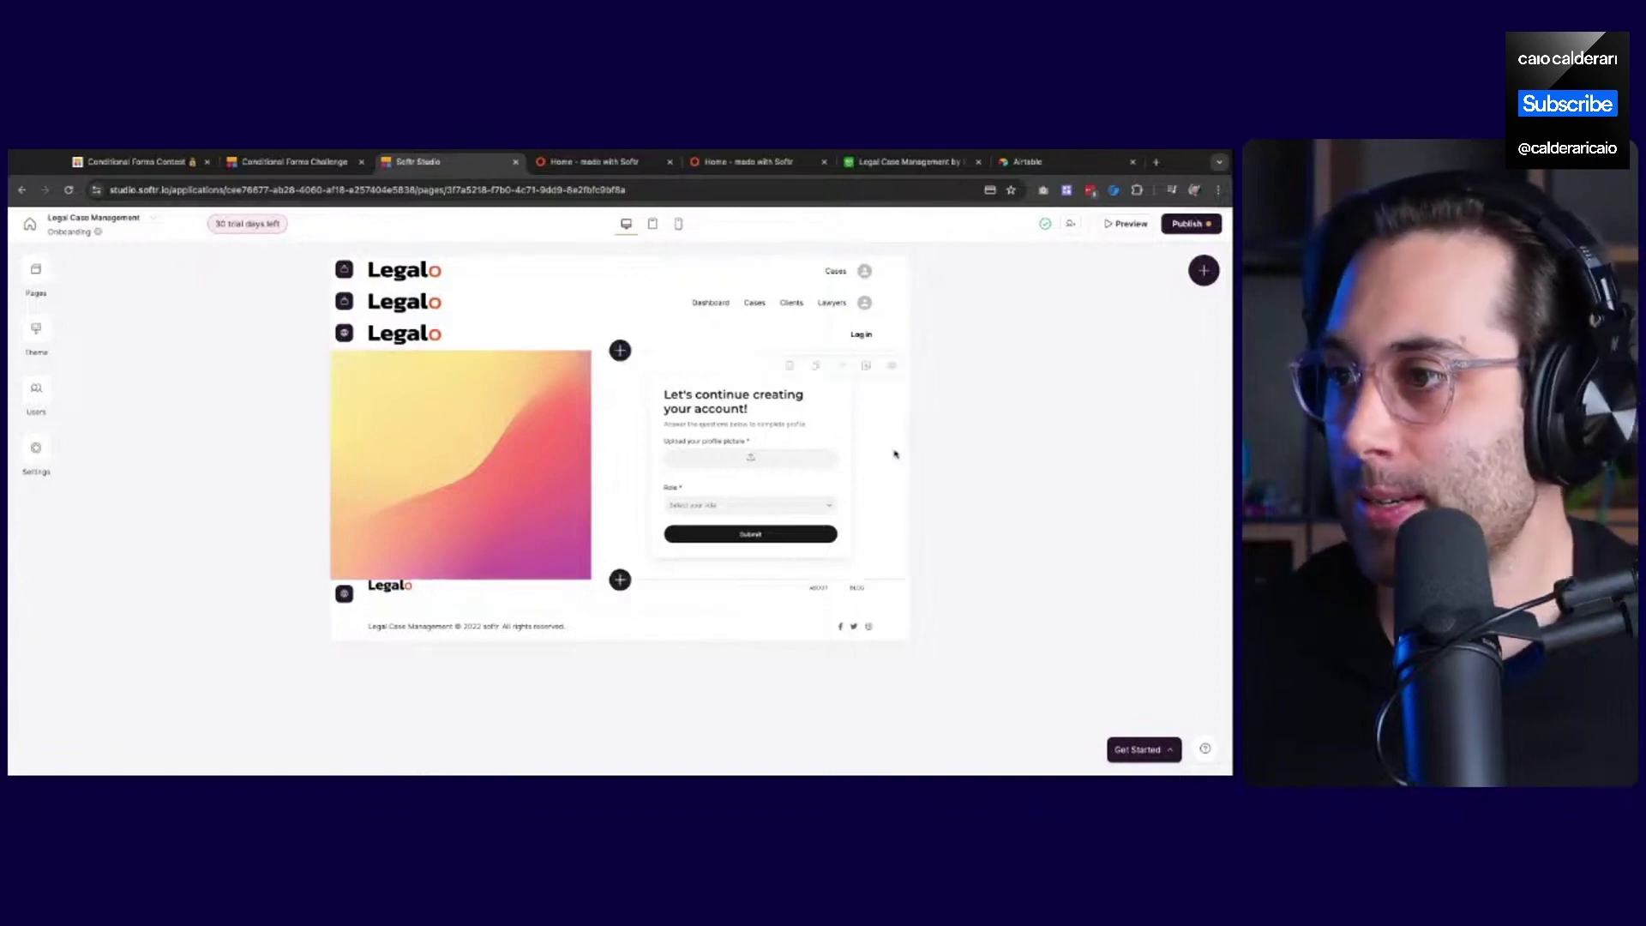
Select the onboarding form block and show its Step 1 conditional logic flow
left_click(789, 442)
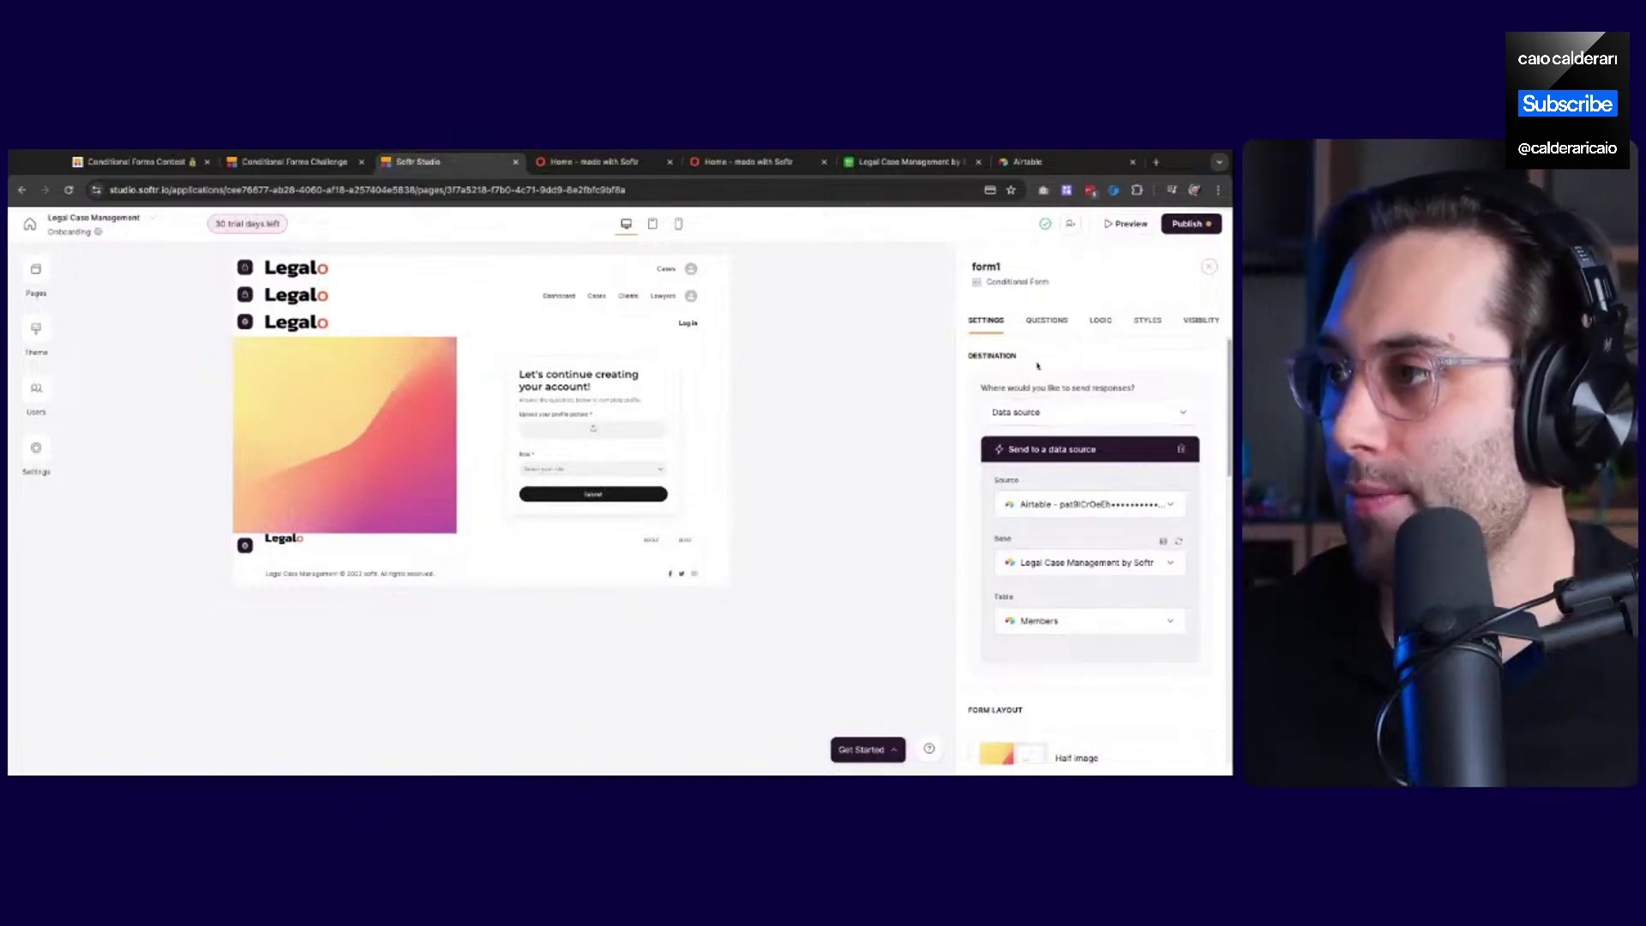
left_click(1054, 329)
left_click(1104, 323)
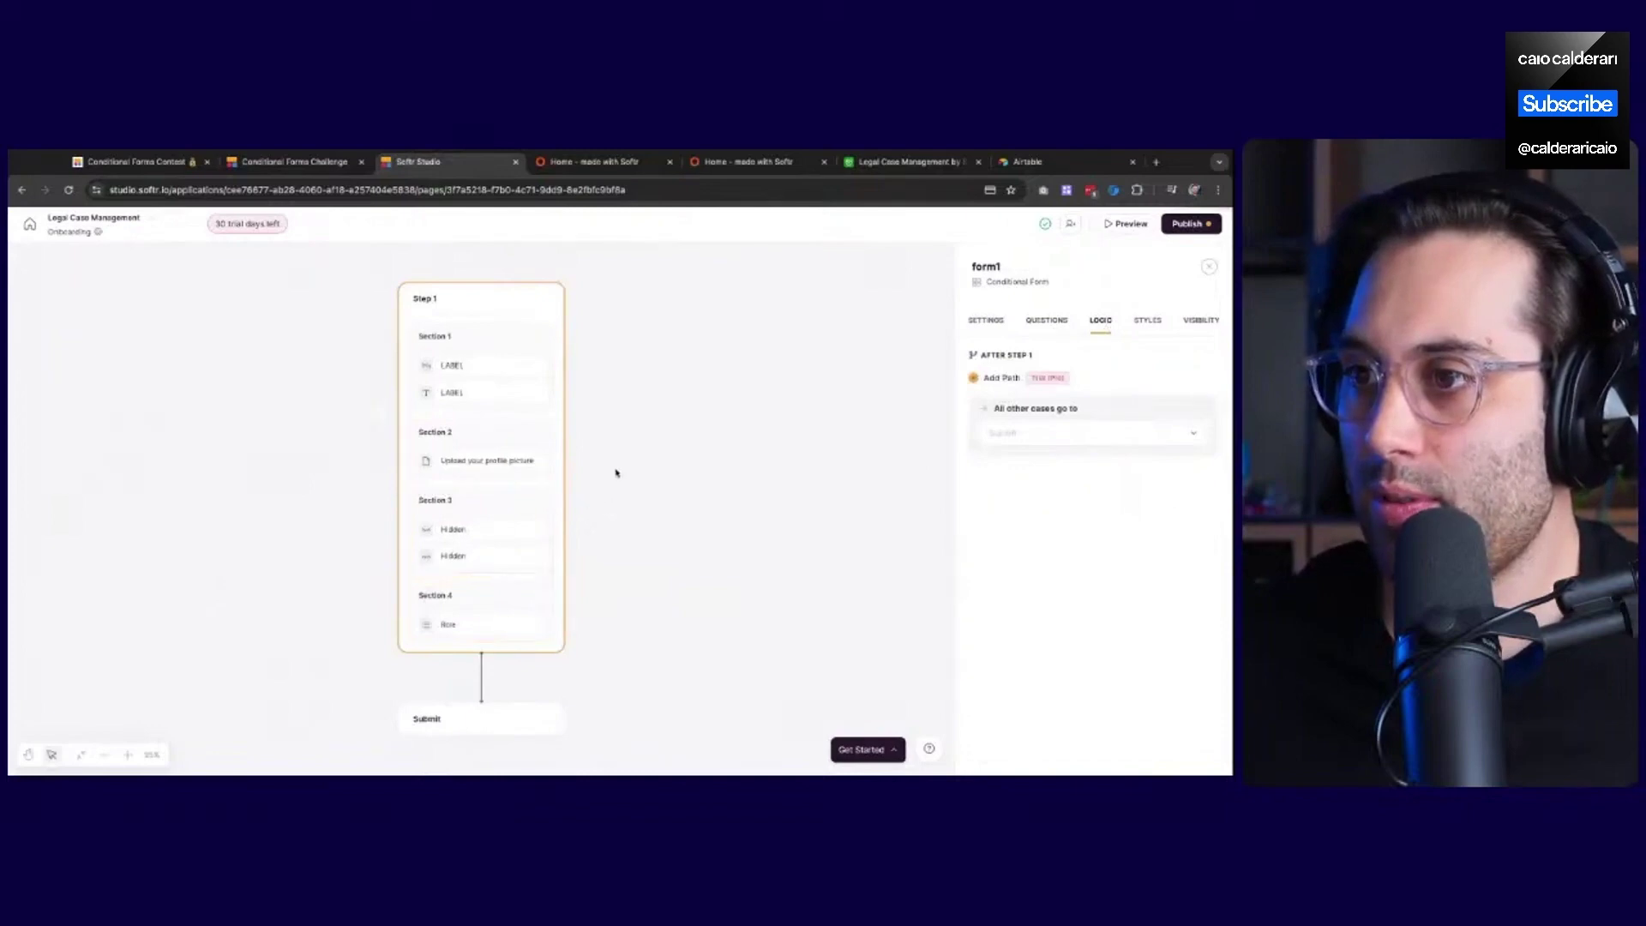
Set Section 2's visibility to 'Only visible when…'
left_click(477, 609)
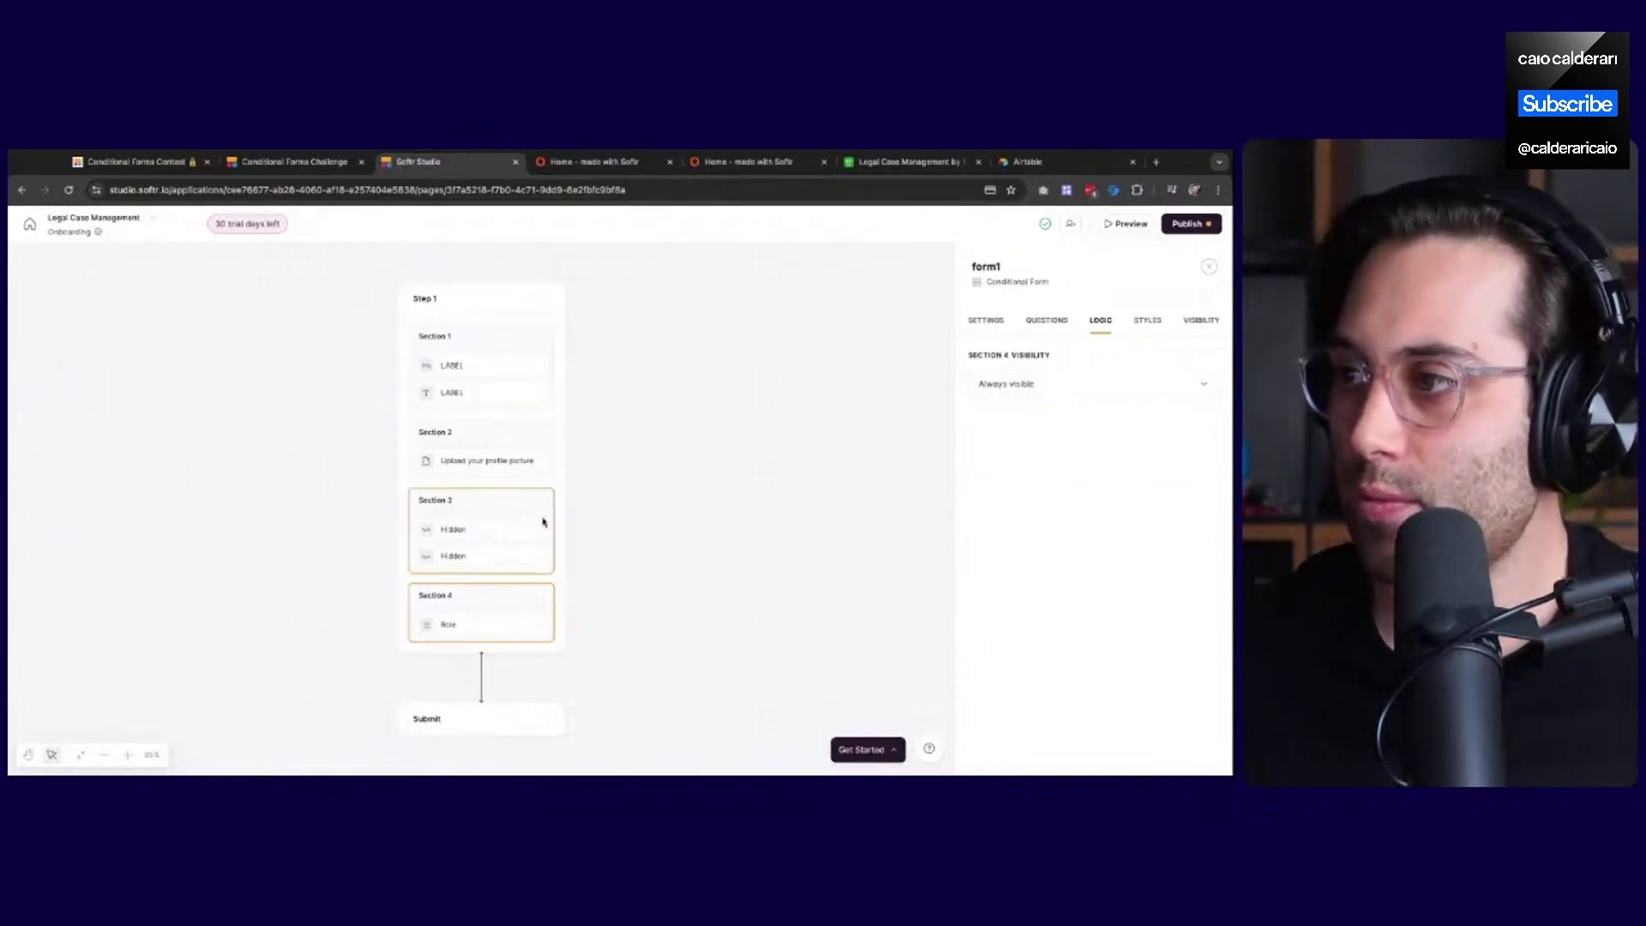
left_click(484, 461)
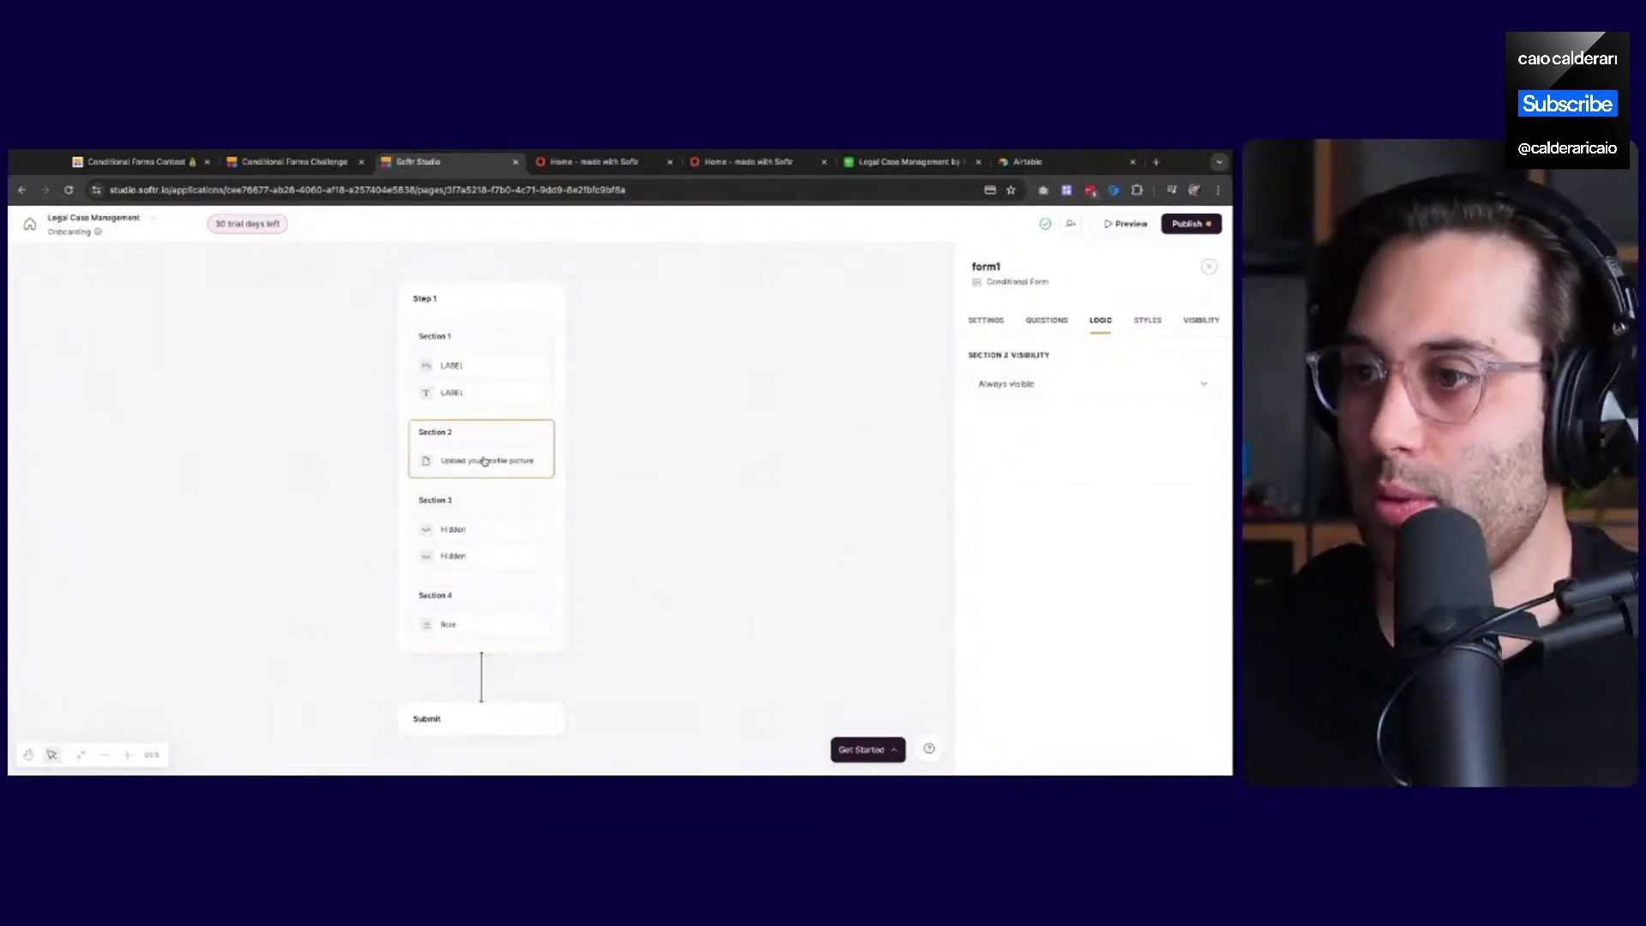
left_click(1032, 385)
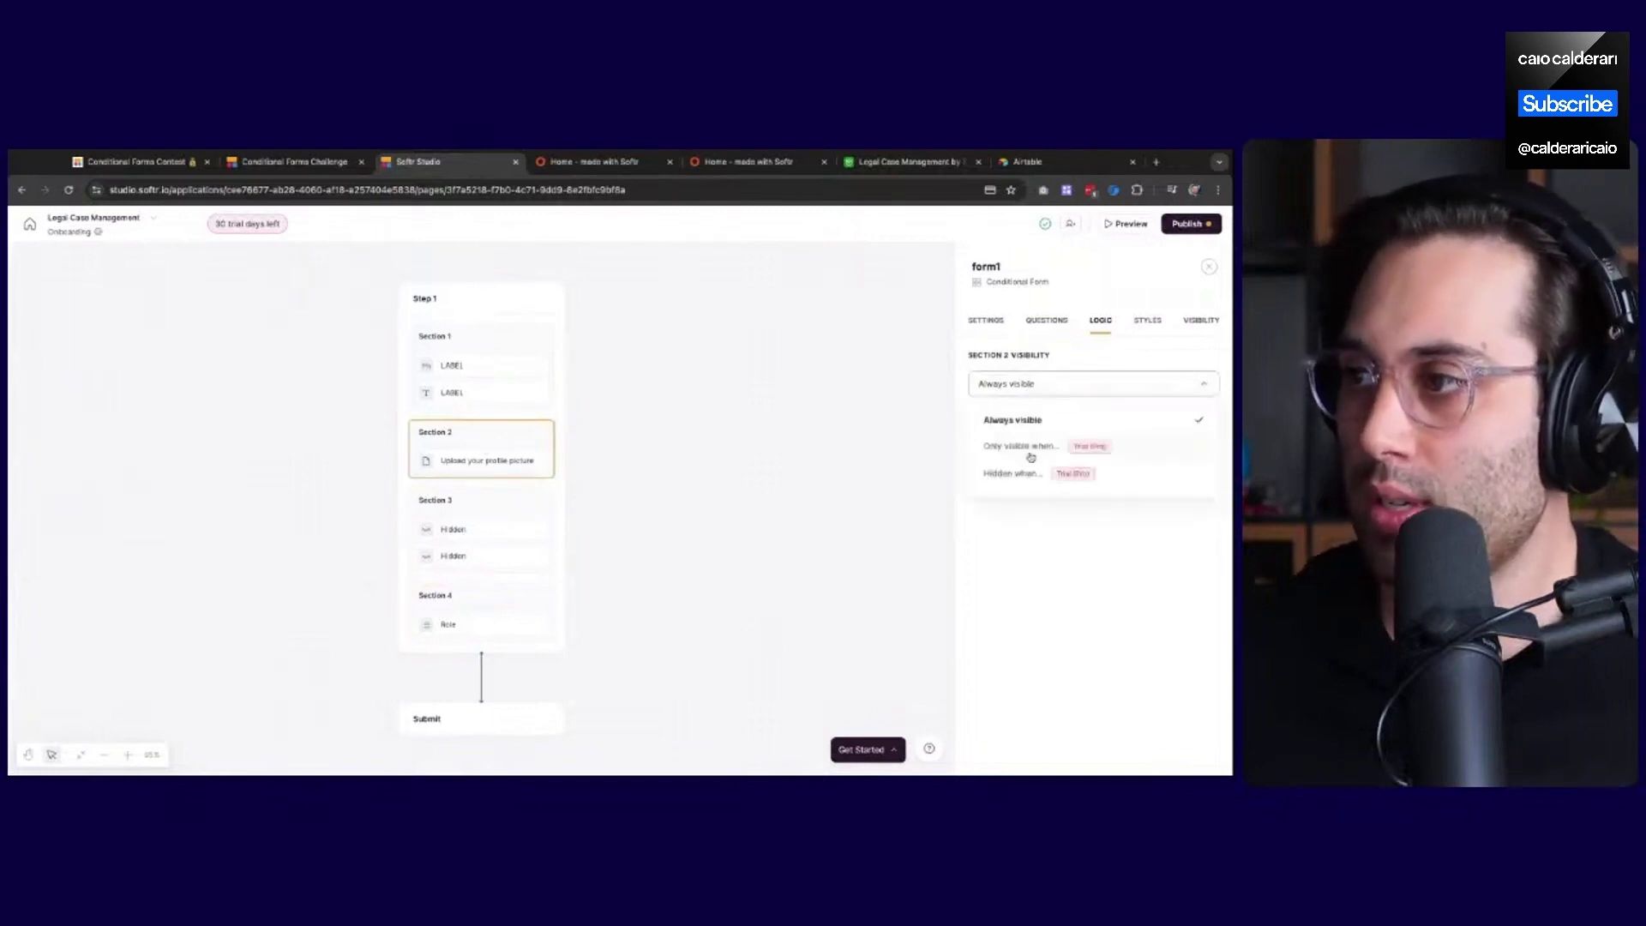
left_click(1024, 450)
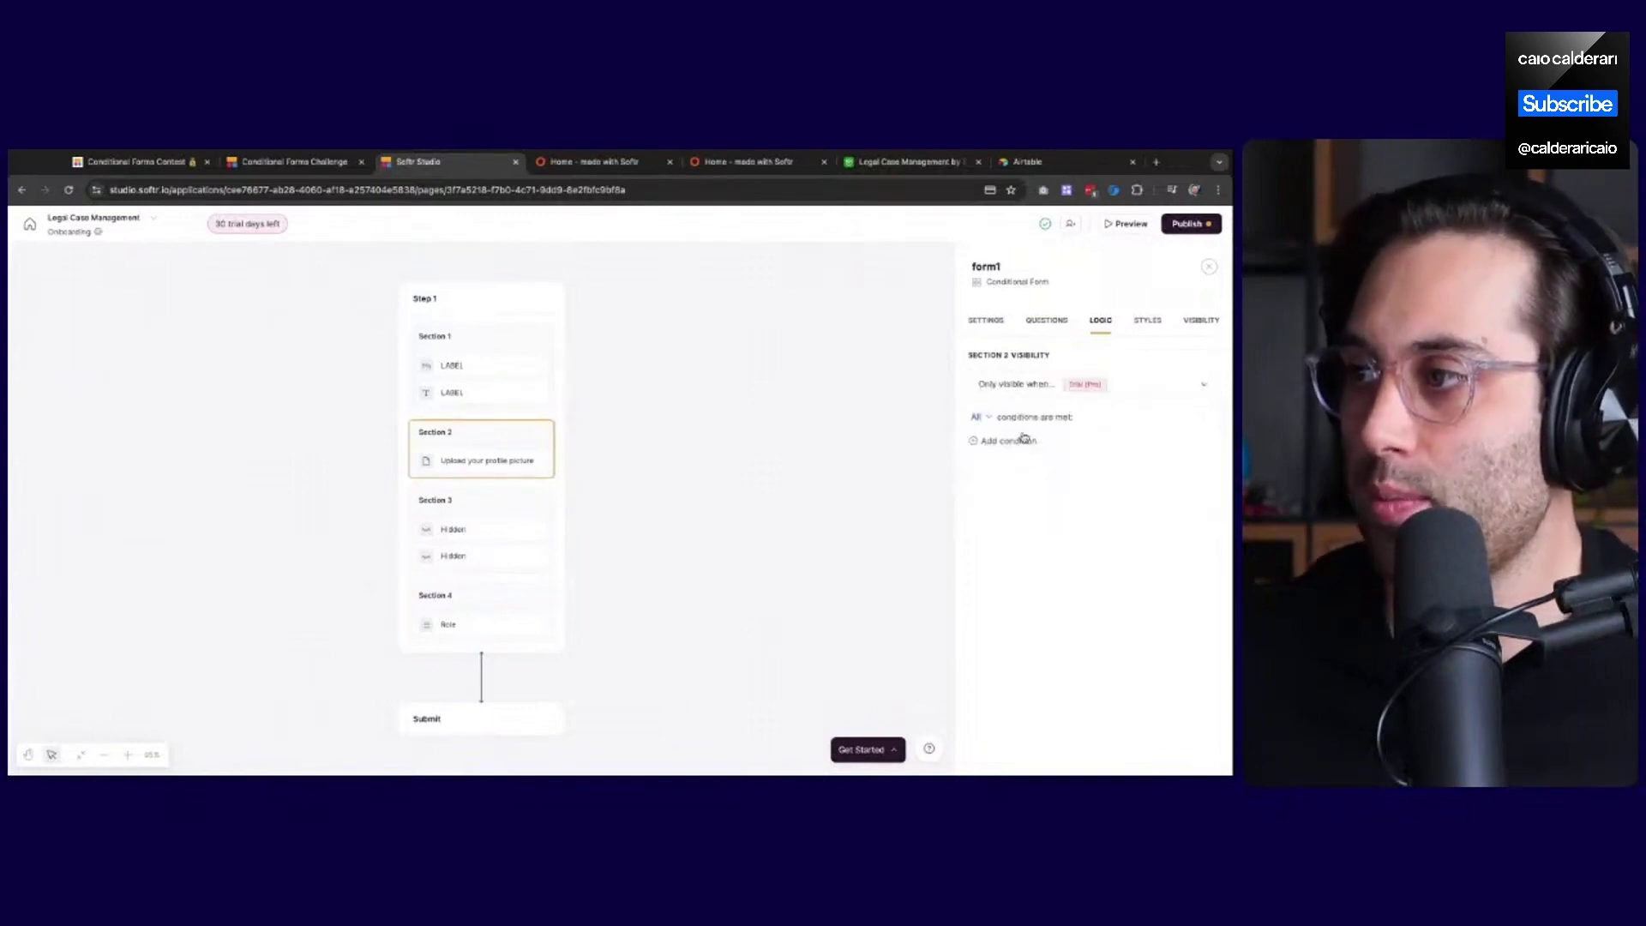
Add the condition 'Role is Client' to Section 2's visibility rule
left_click(1008, 441)
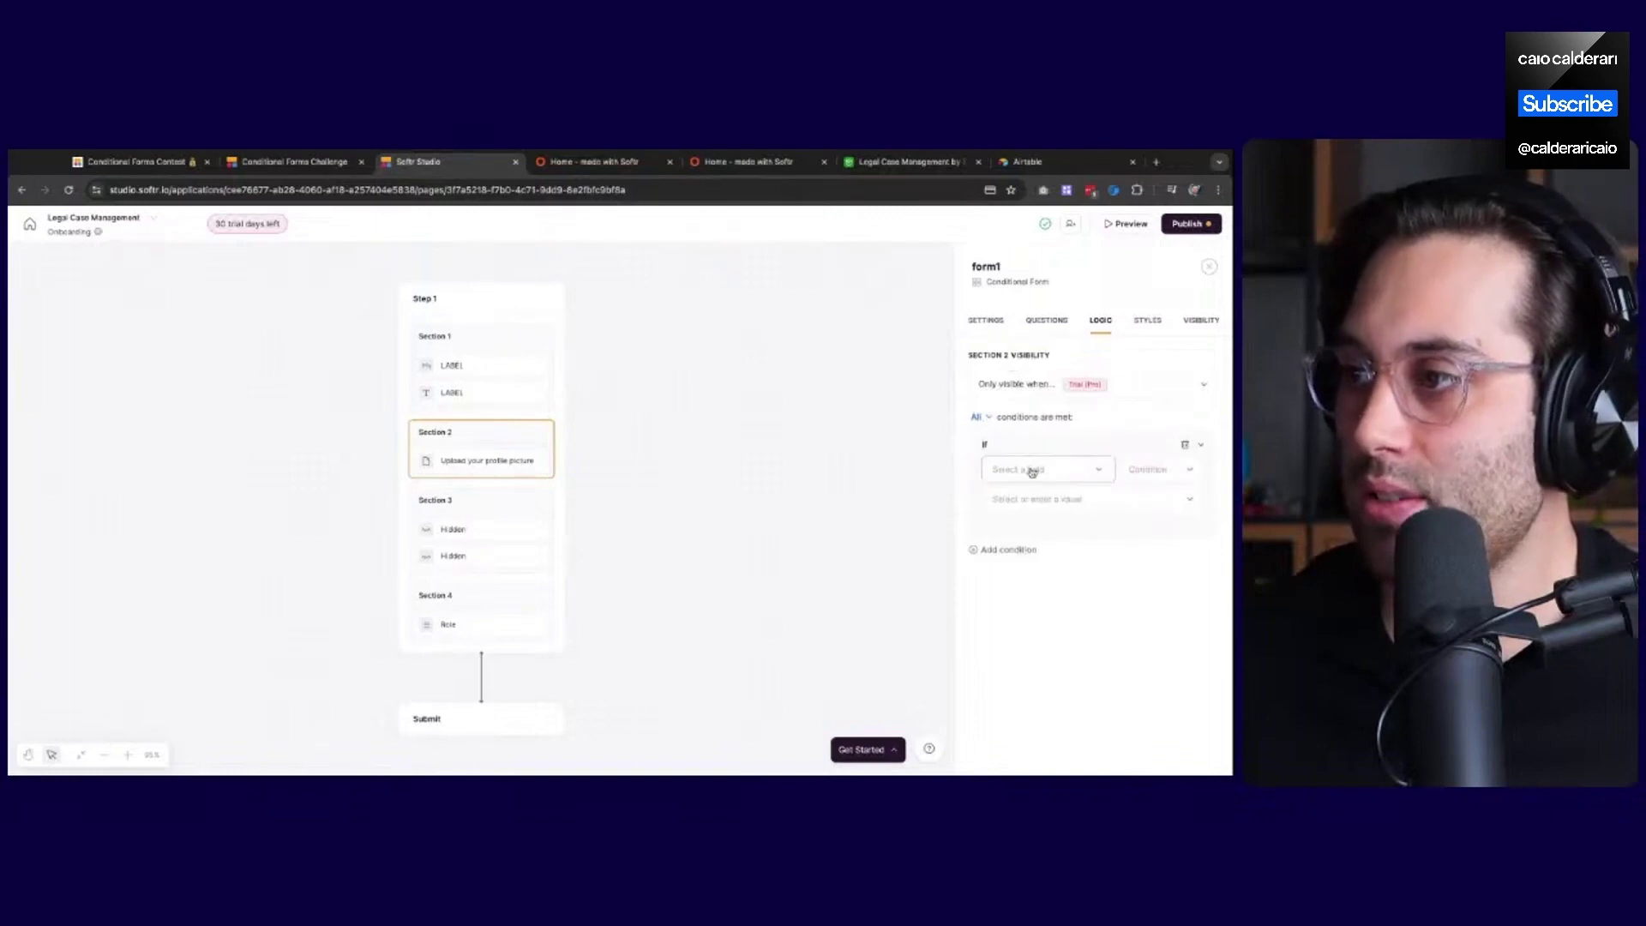
left_click(1036, 470)
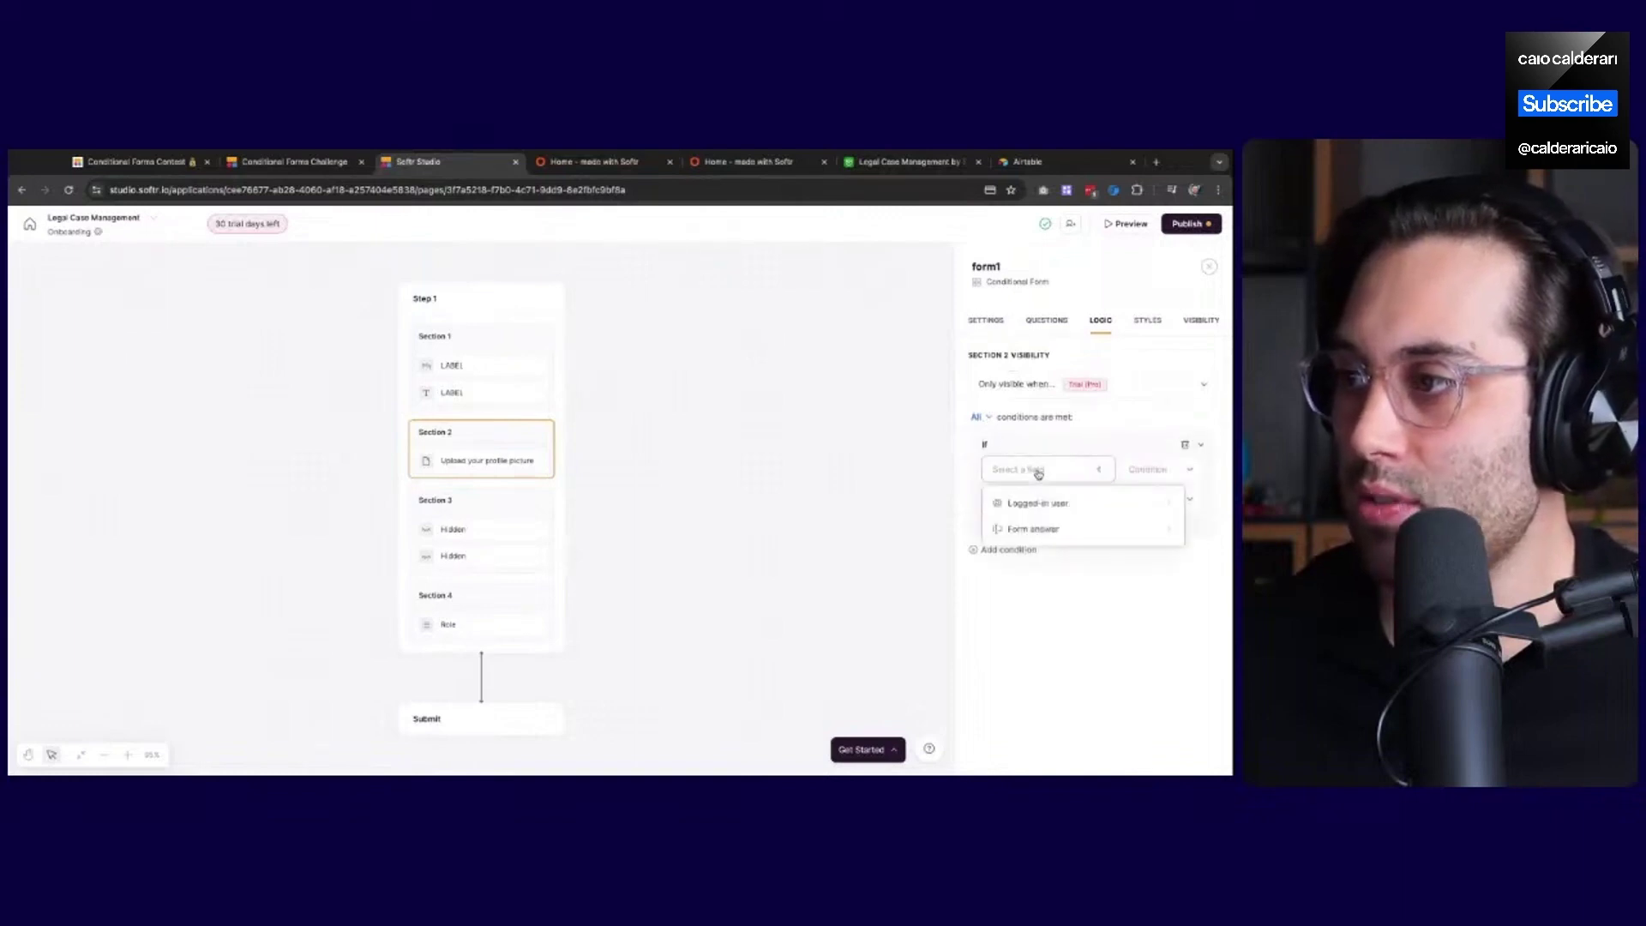
left_click(1035, 530)
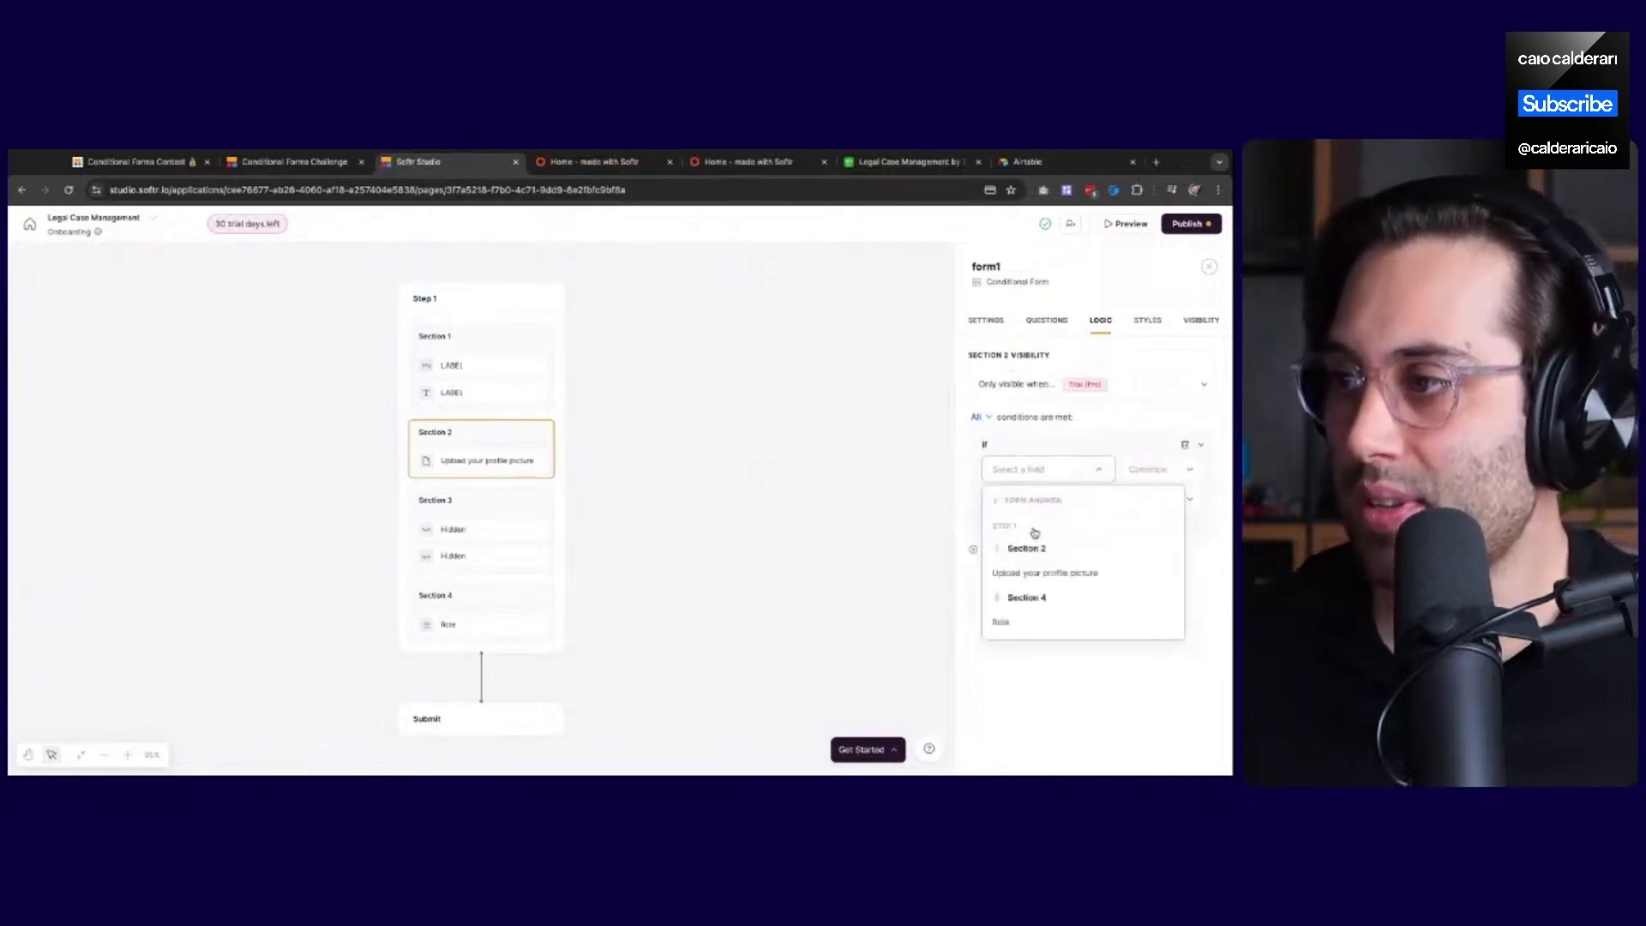
left_click(1018, 625)
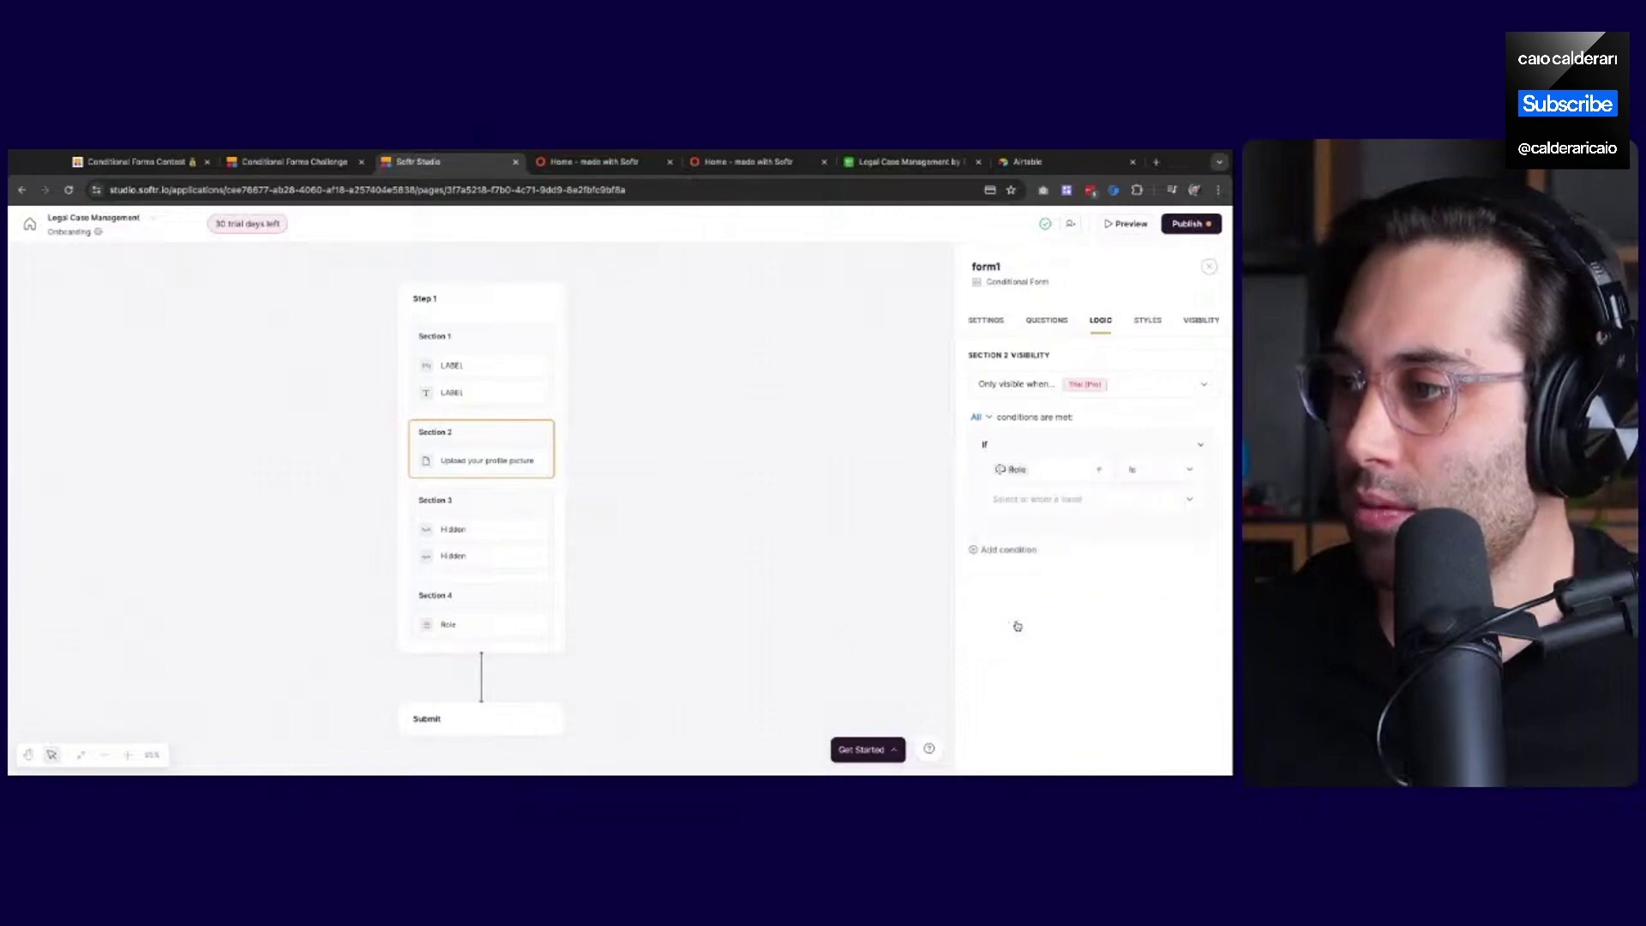
left_click(1079, 506)
left_click(1078, 506)
left_click(1017, 506)
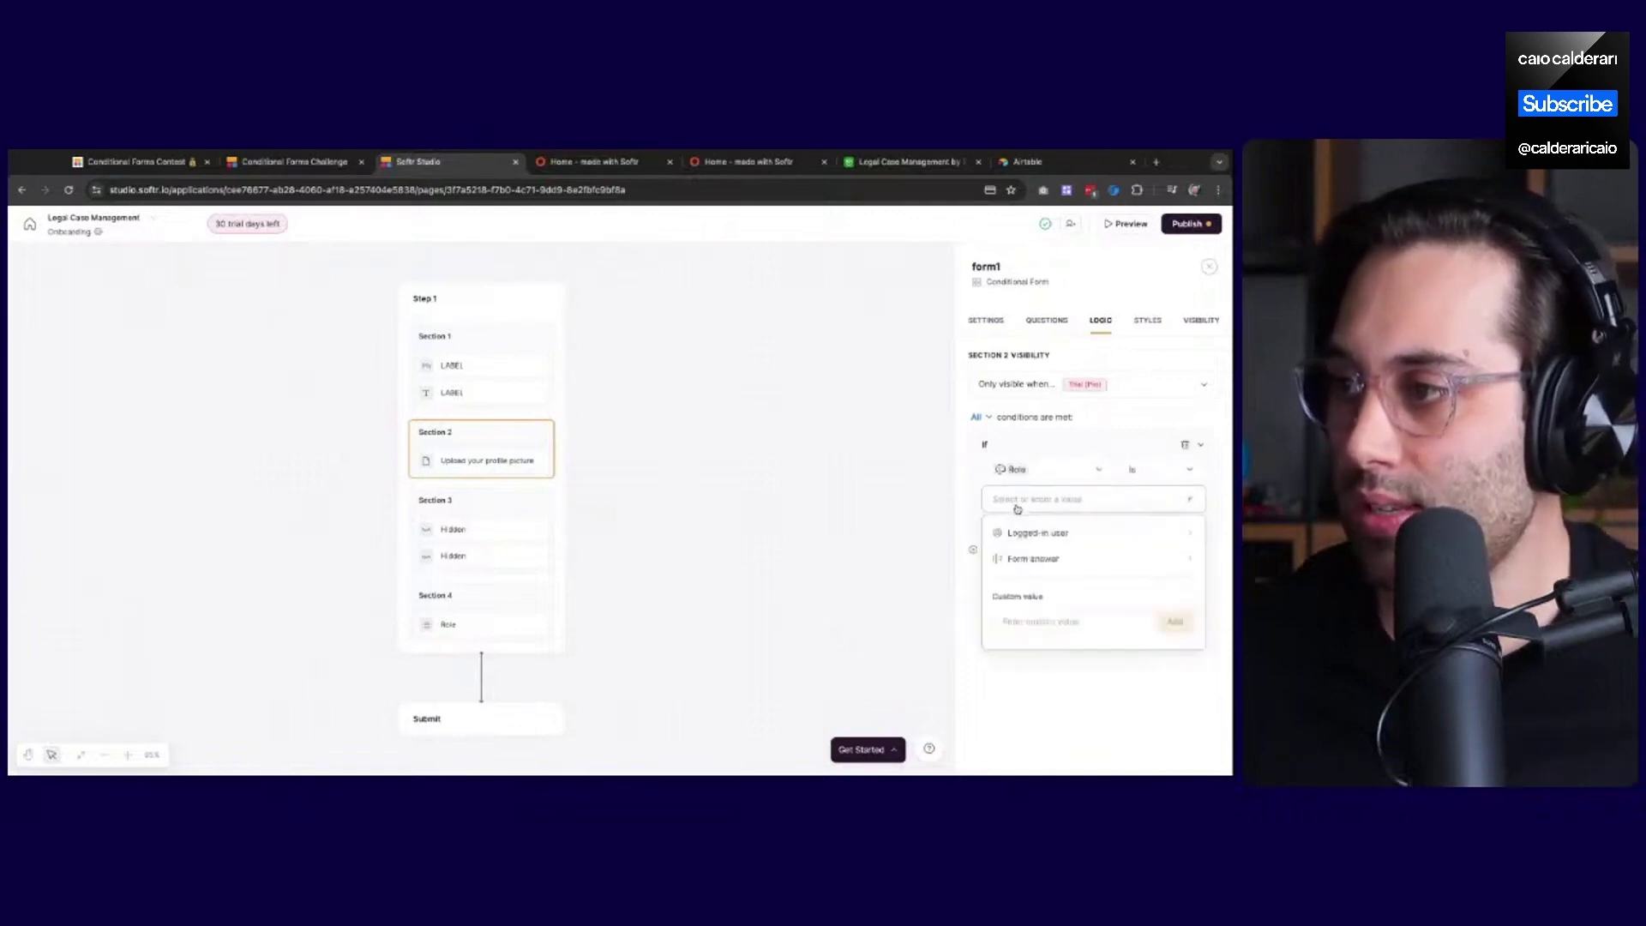
left_click(1043, 625)
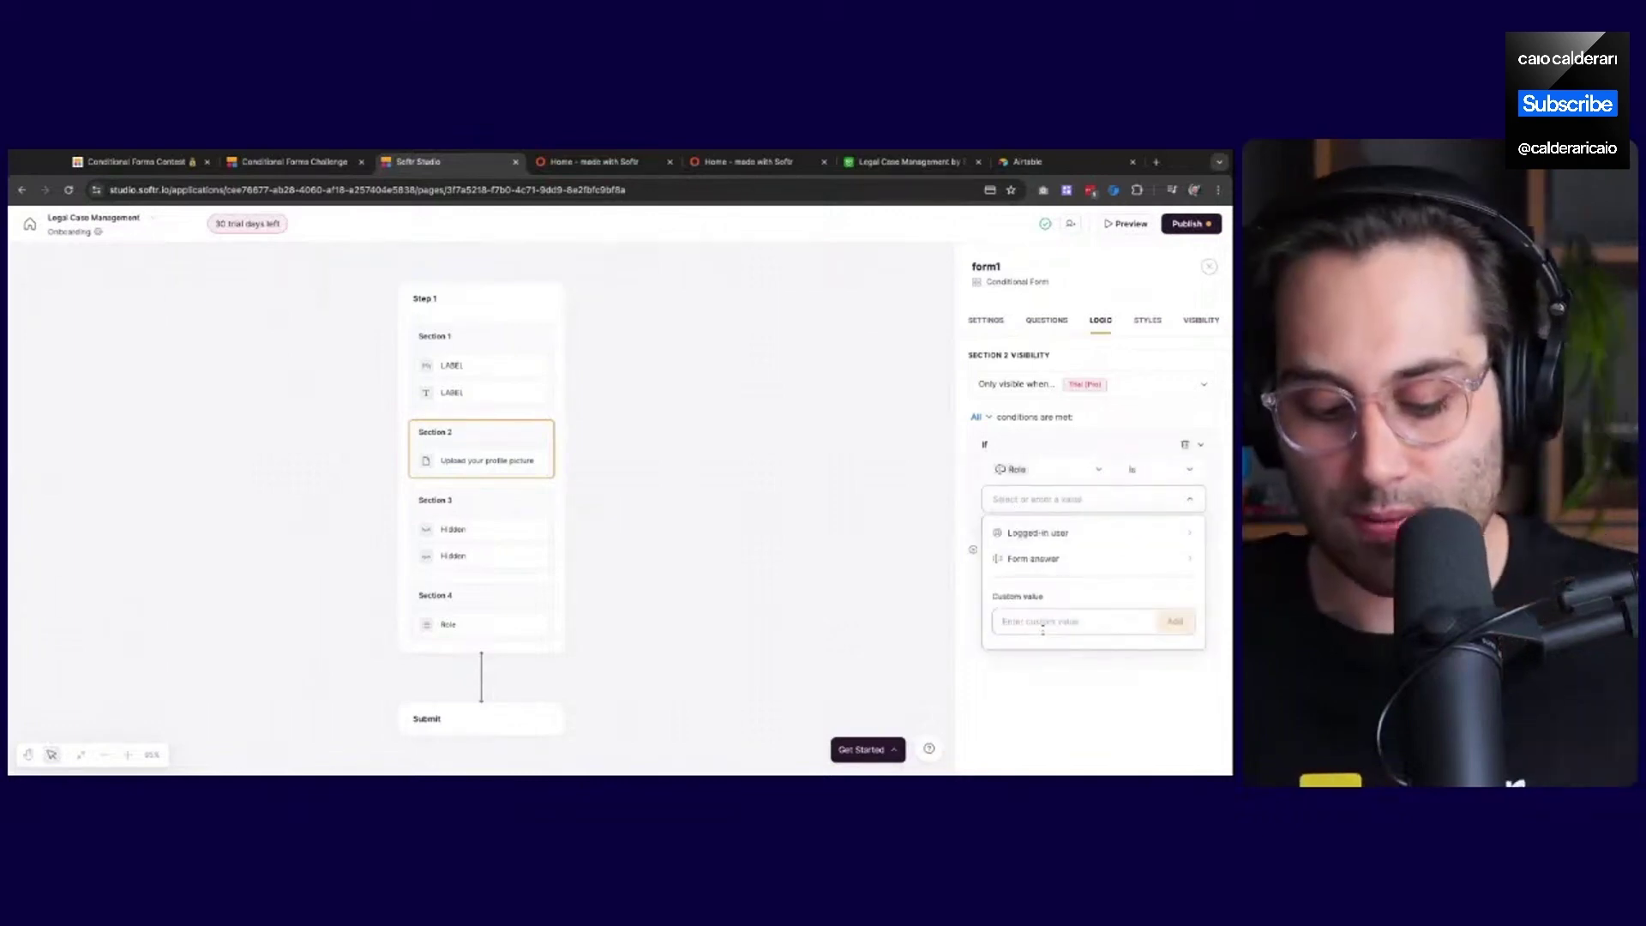
type("Client")
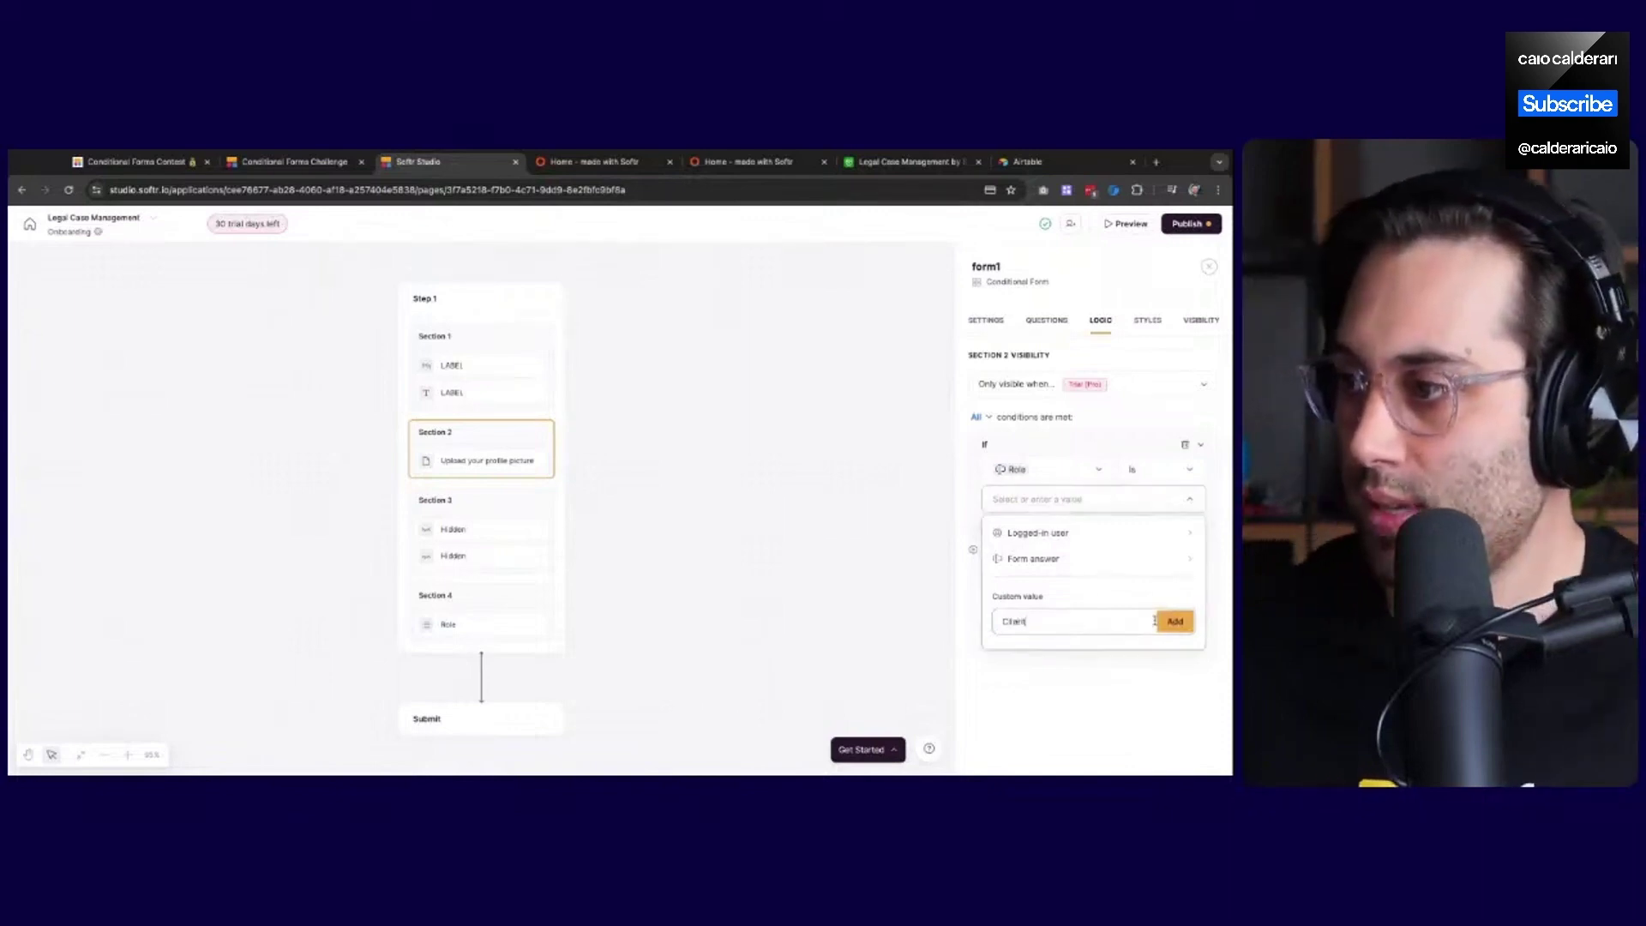
left_click(1173, 622)
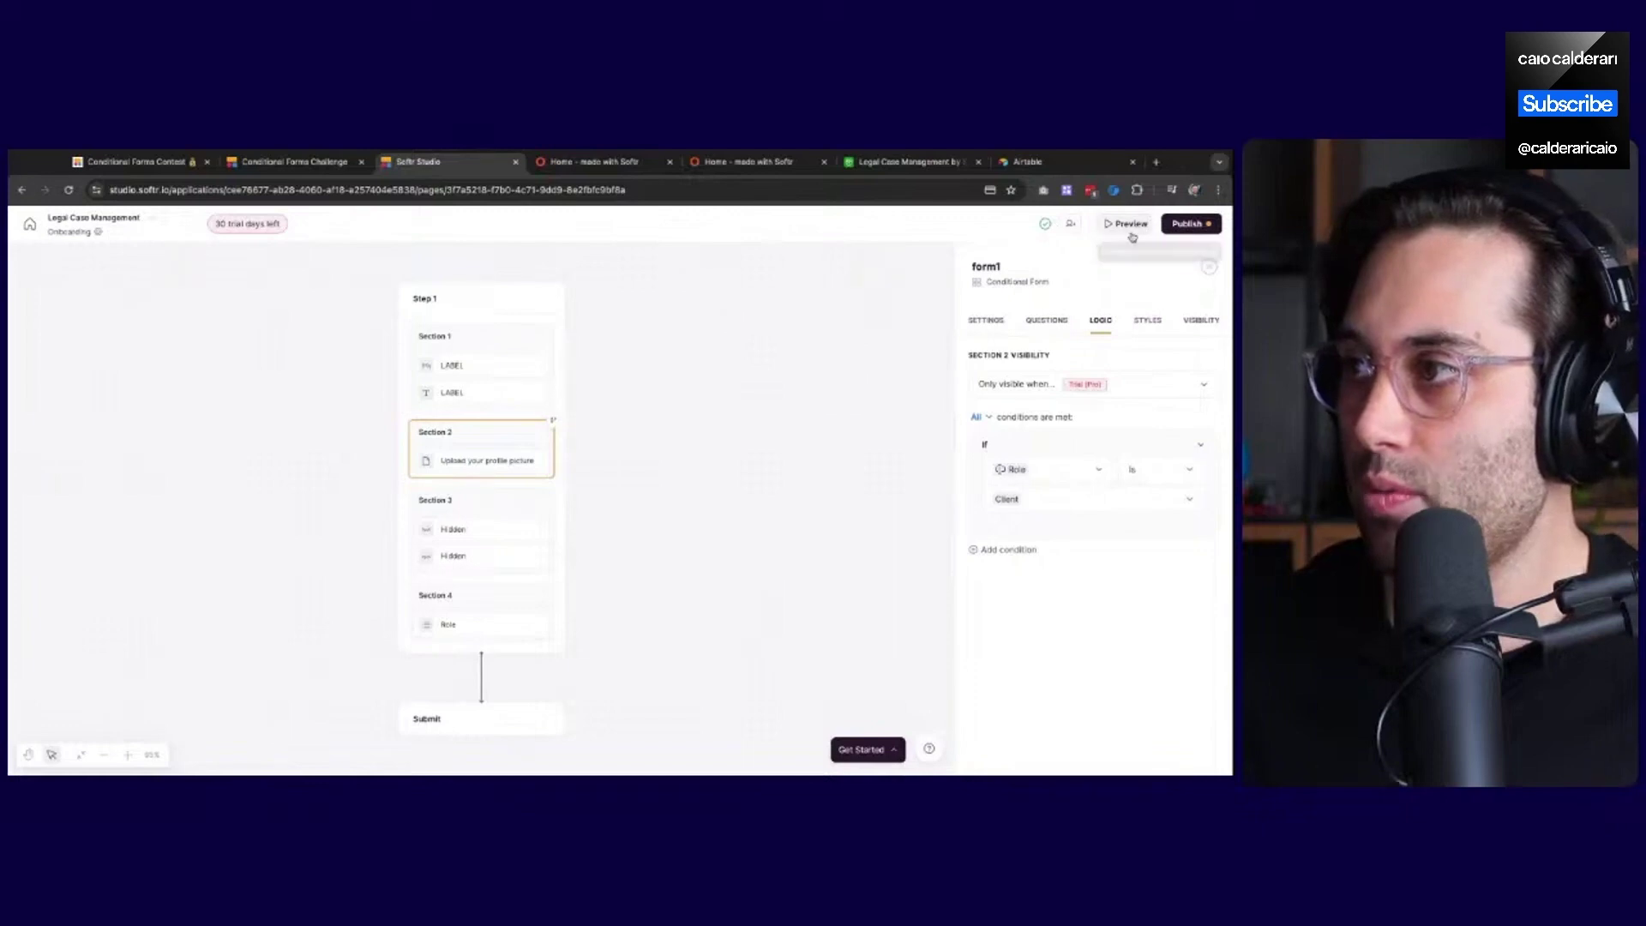
left_click(1130, 224)
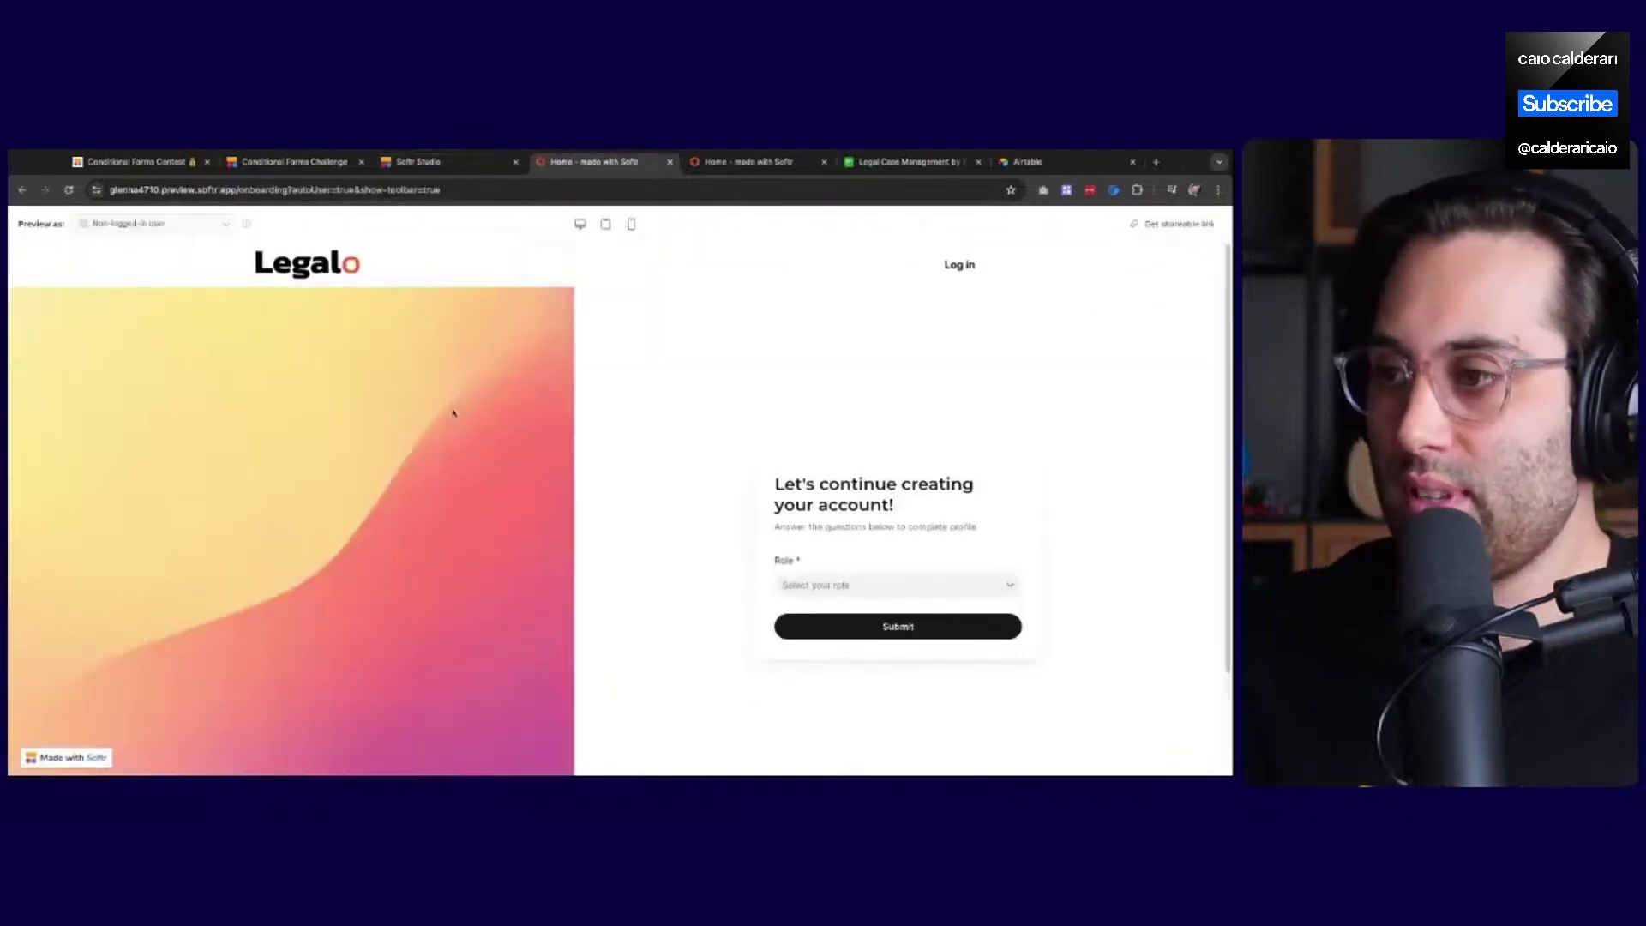
scroll(515, 390, "down", 2)
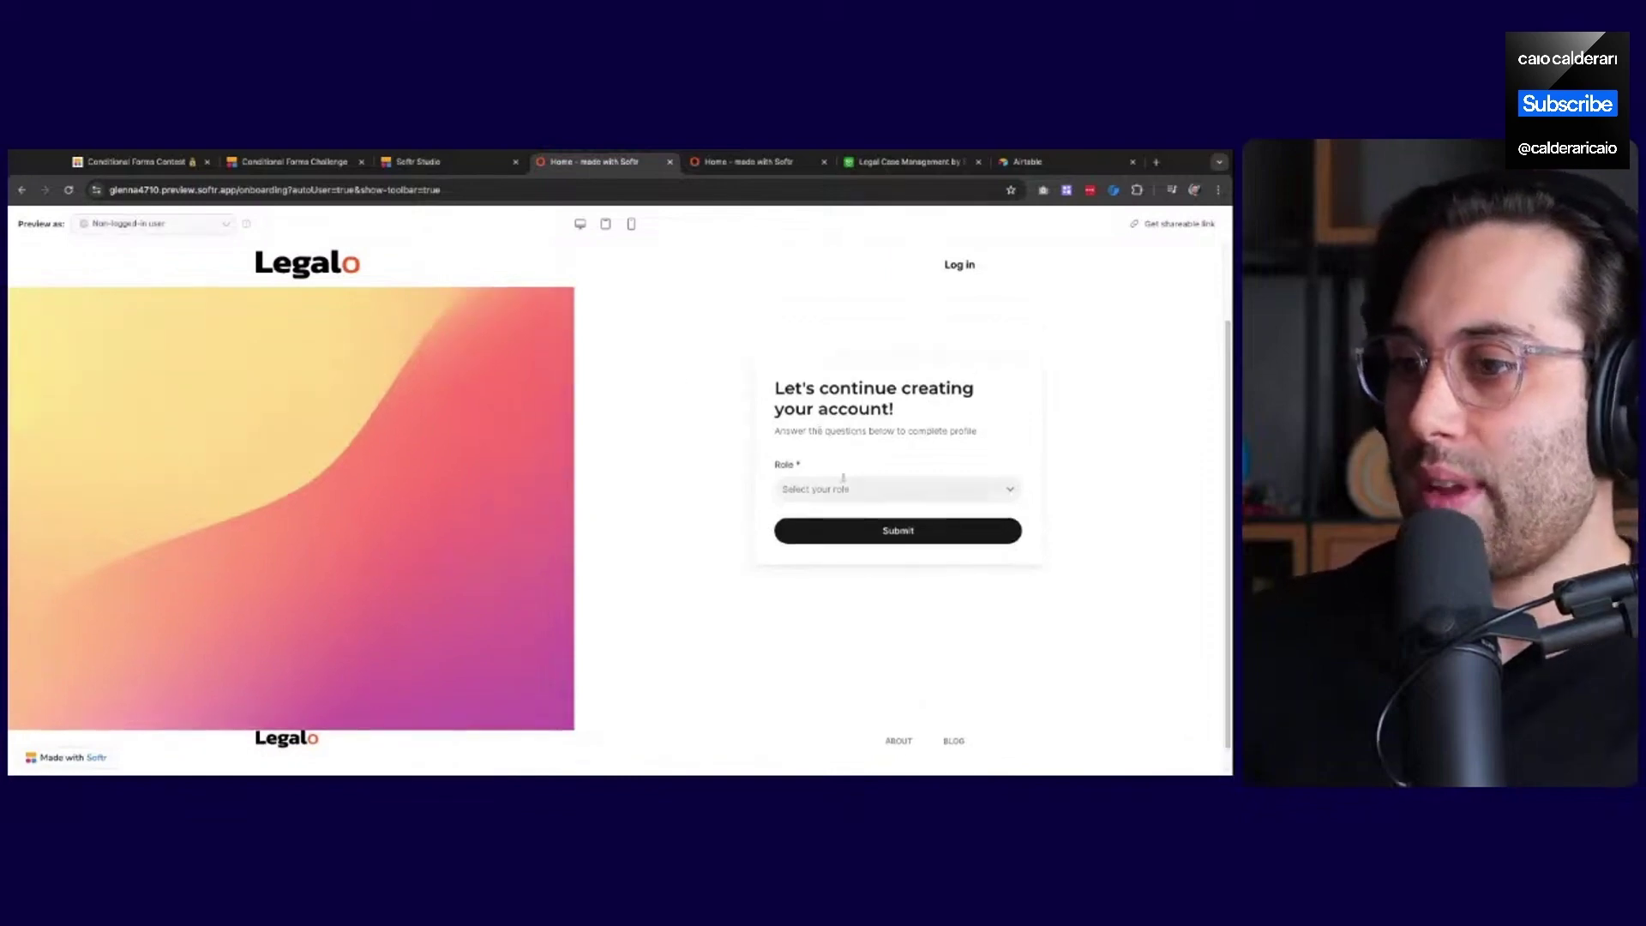
scroll(865, 430, "up", 1)
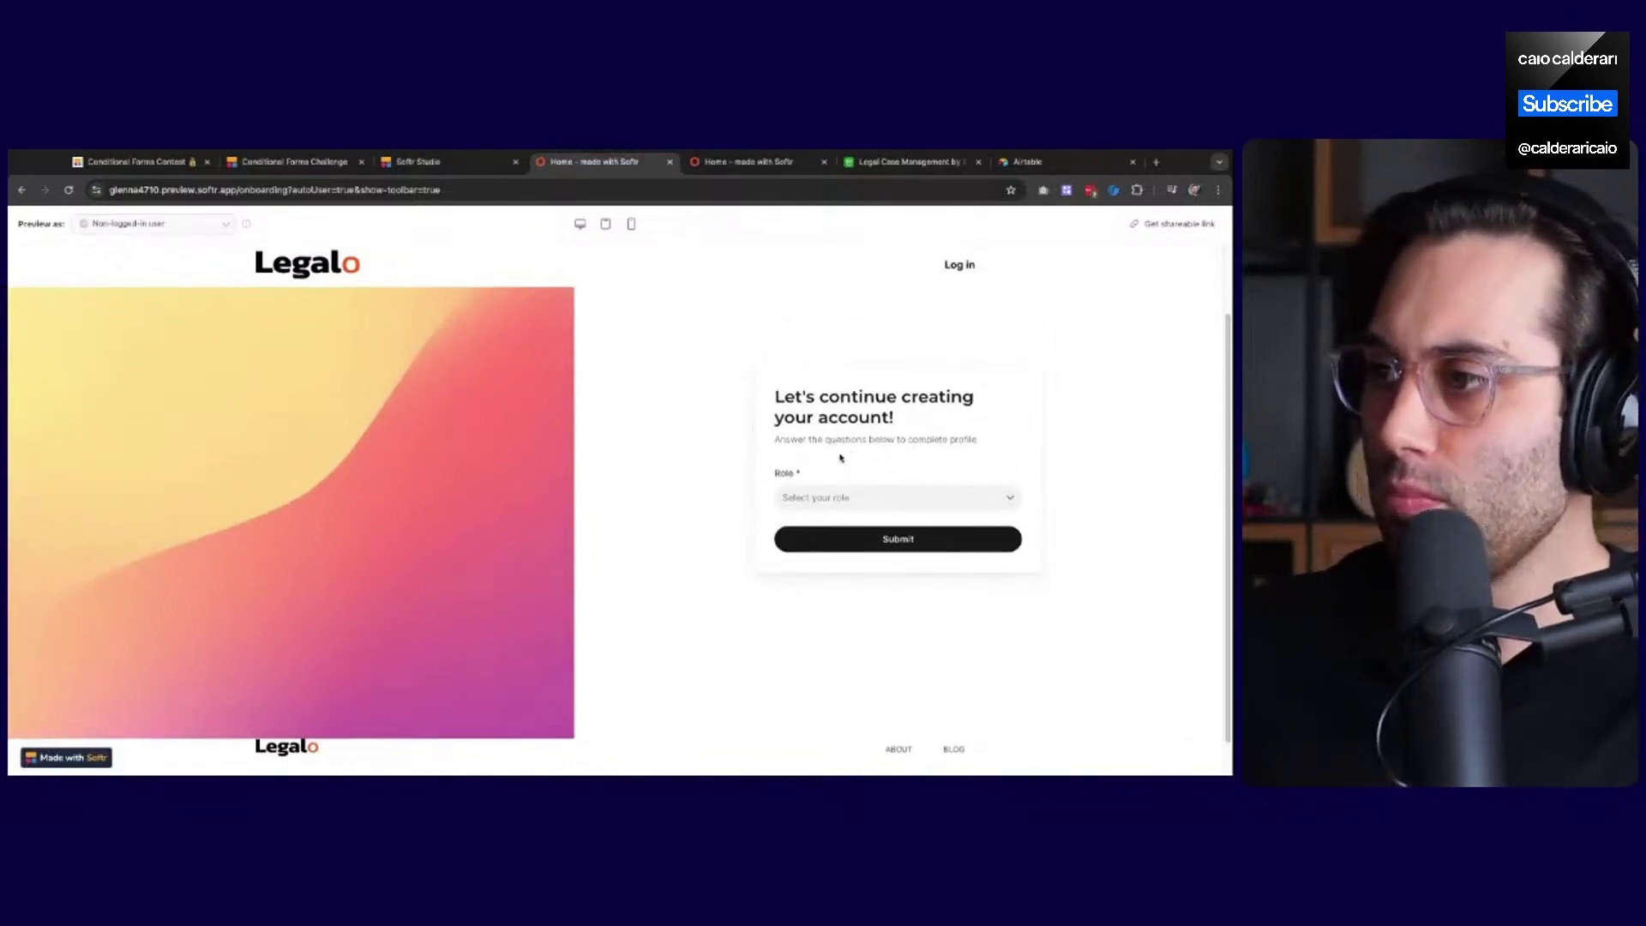
left_click(851, 497)
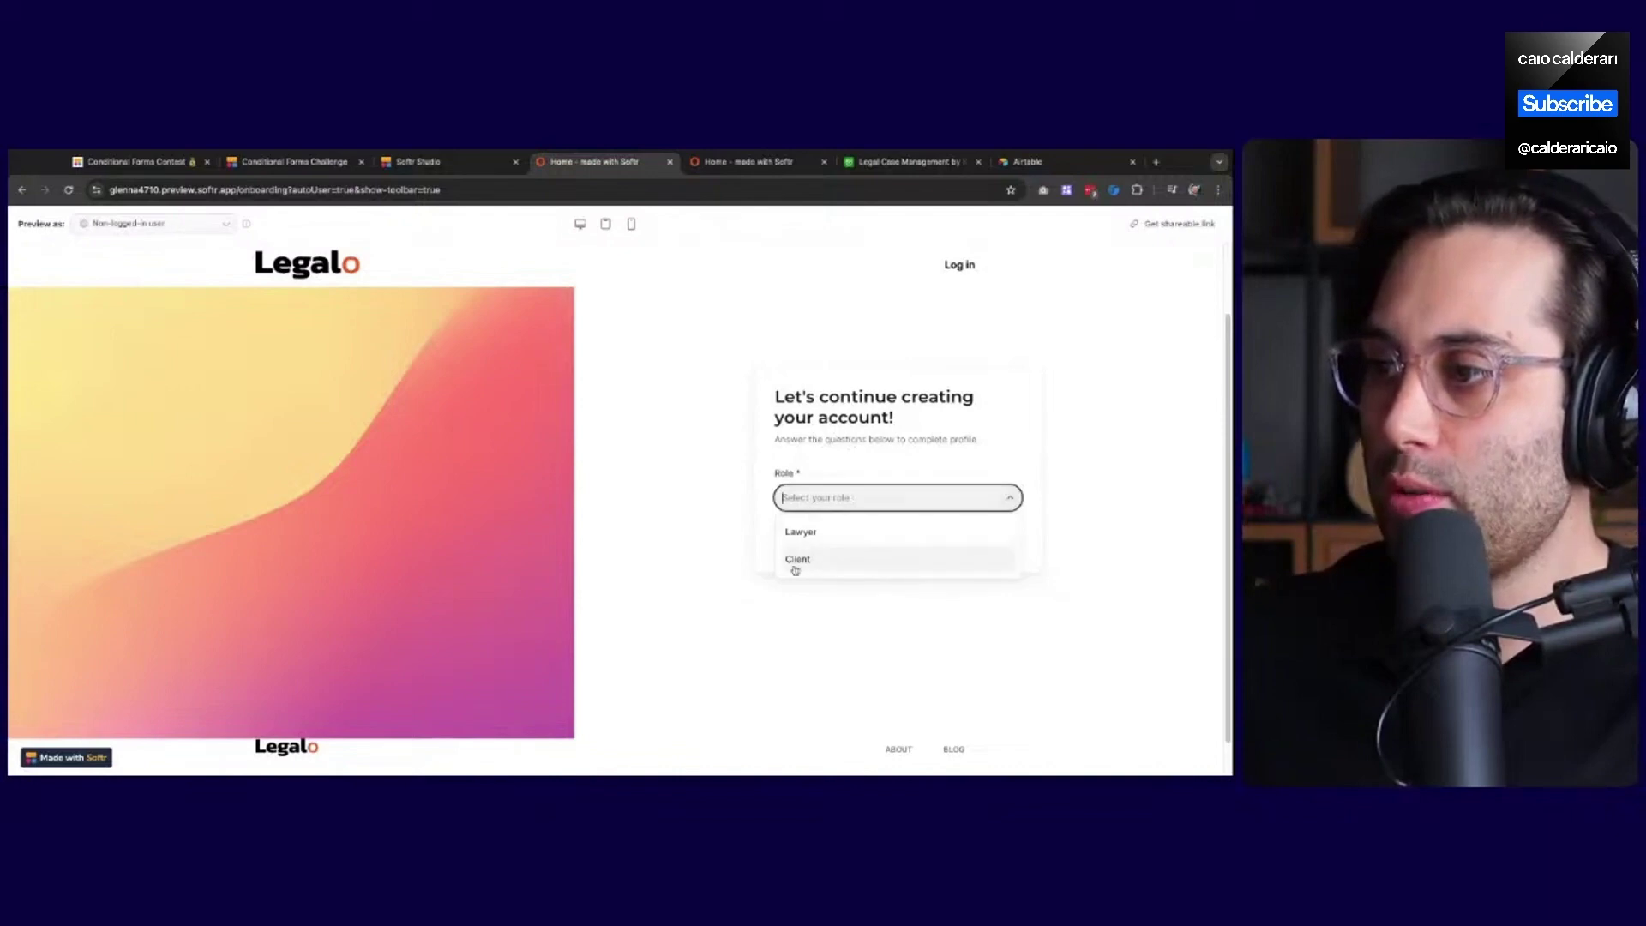
left_click(797, 561)
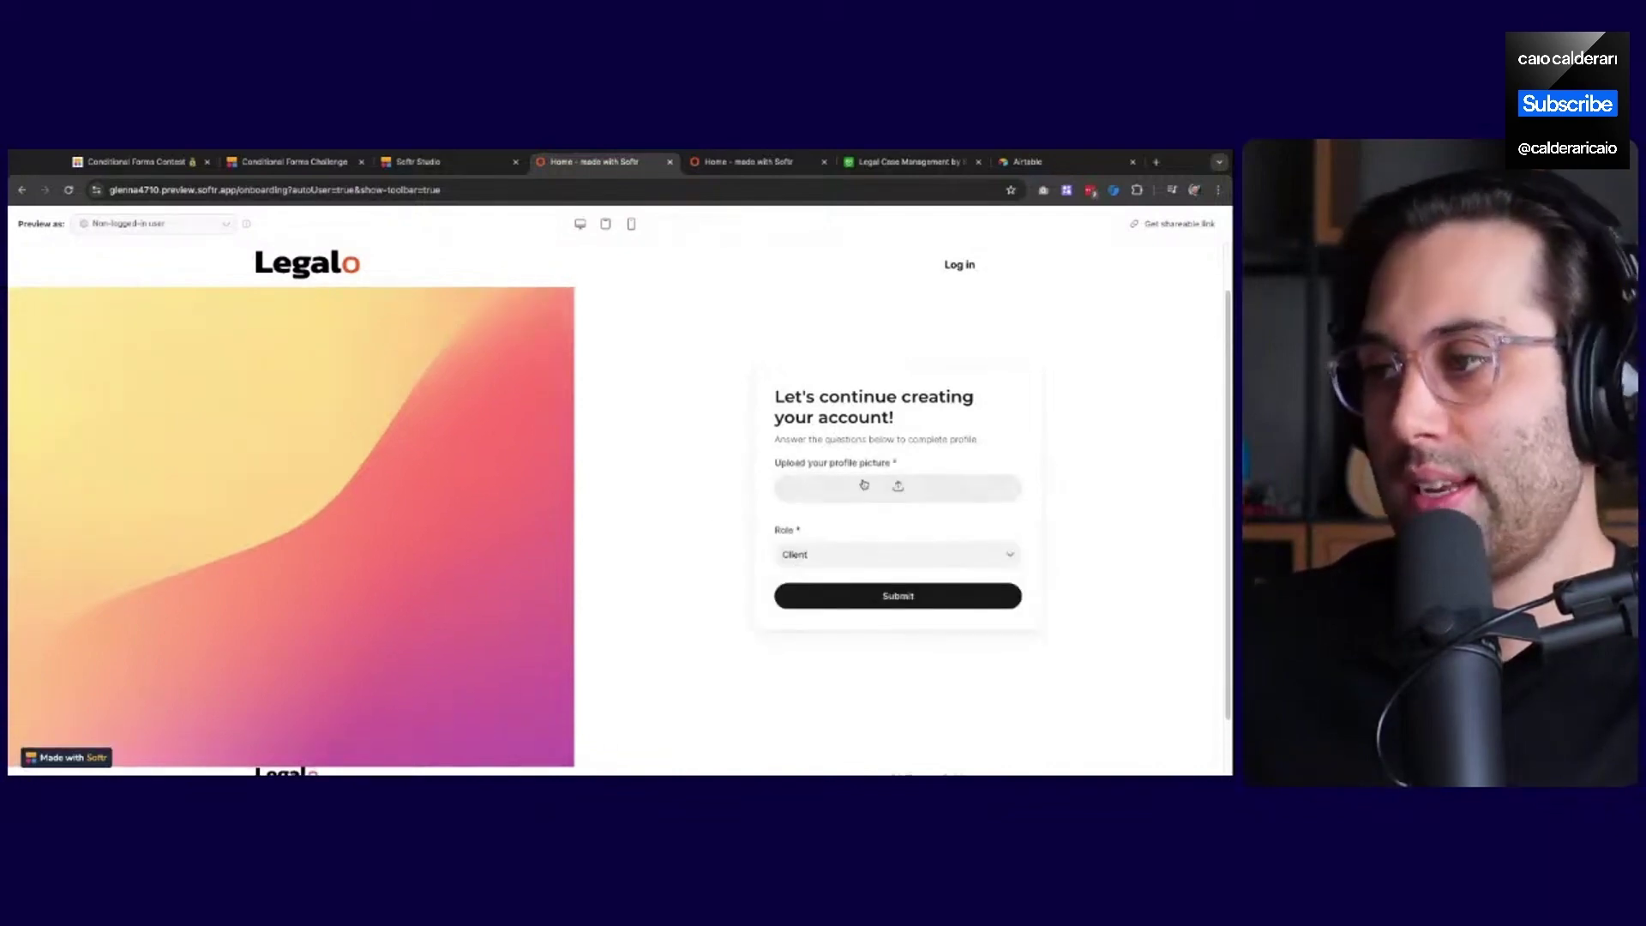
left_click(433, 161)
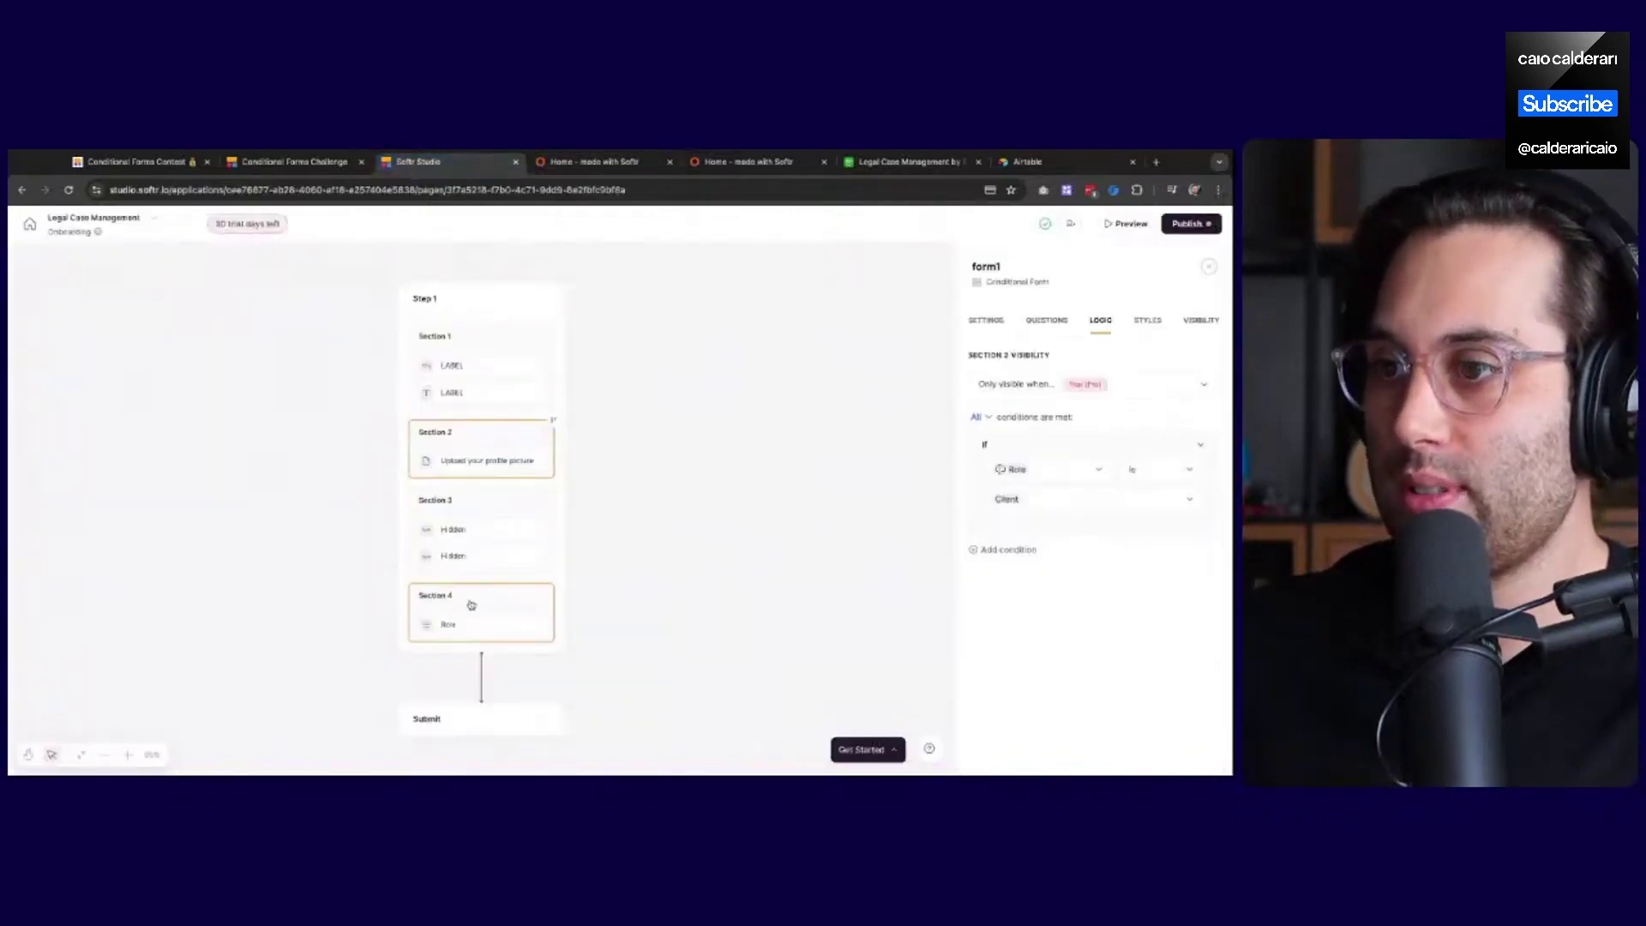
Move the Role section (Section 4) up to sit directly below Section 1
left_click(467, 618)
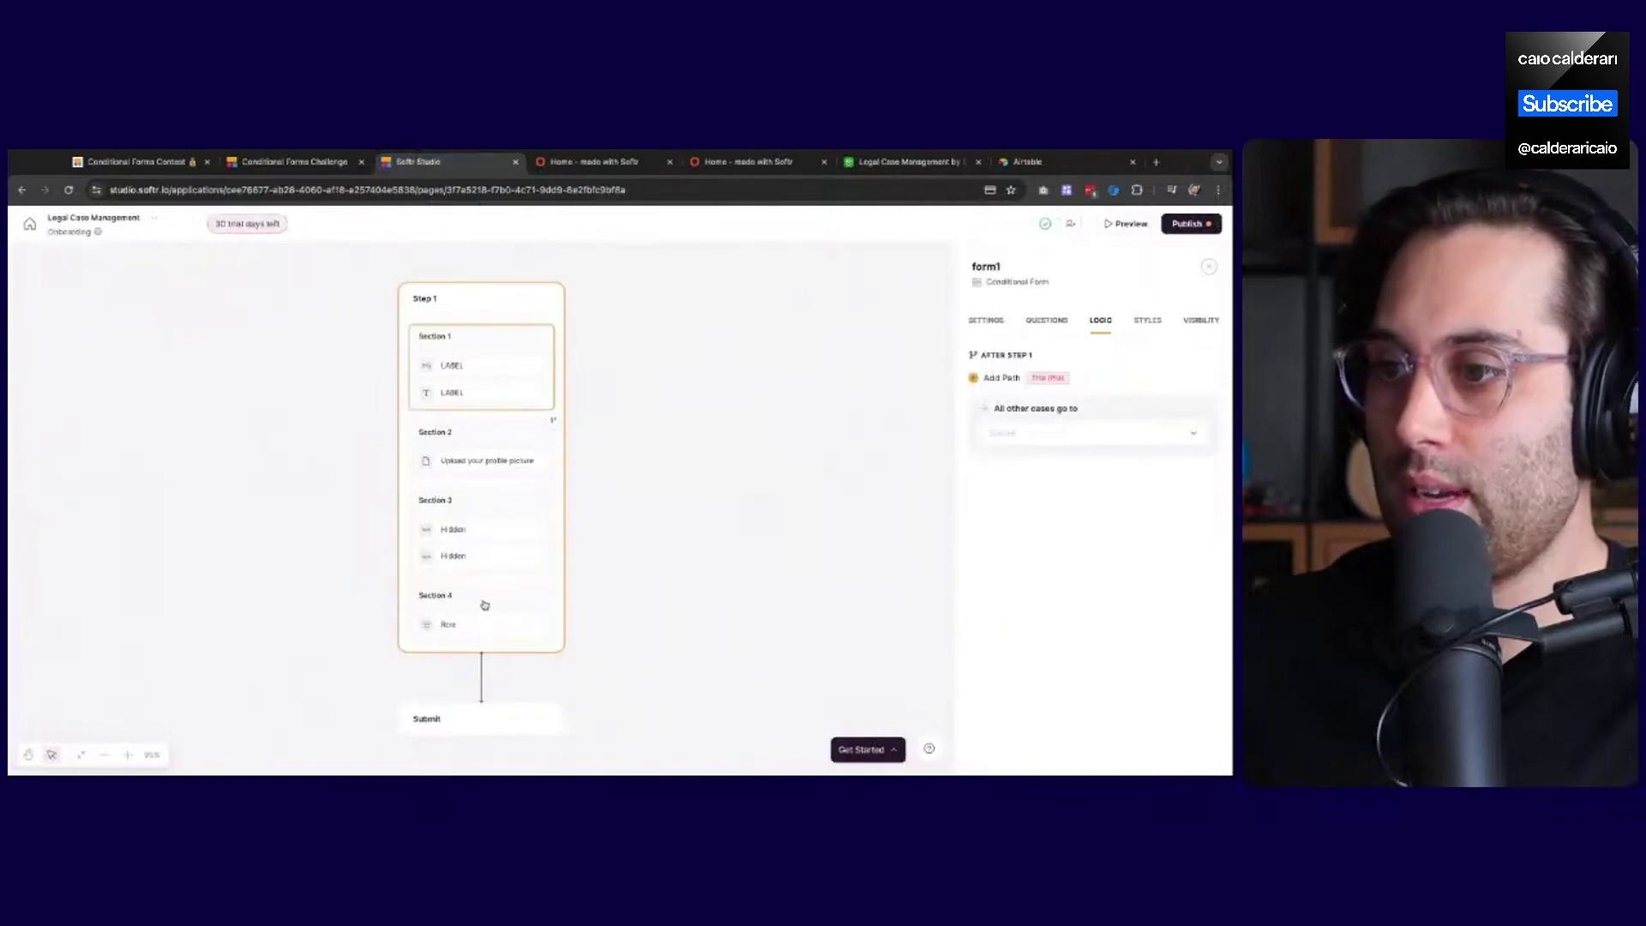
left_click(1209, 267)
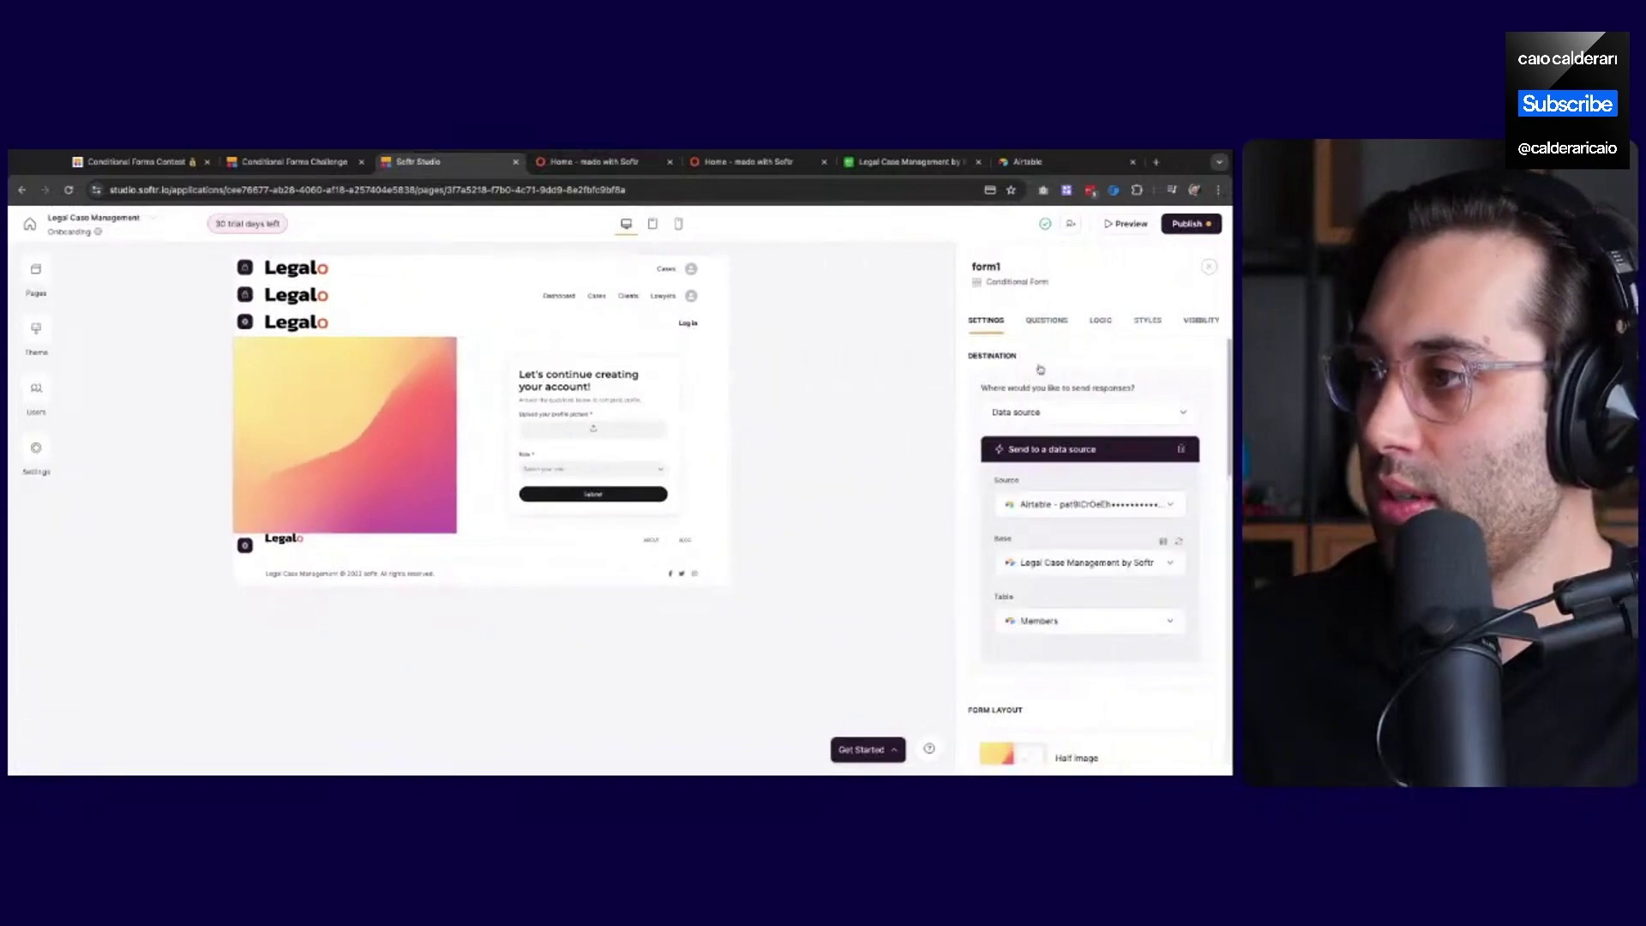
left_click(1047, 320)
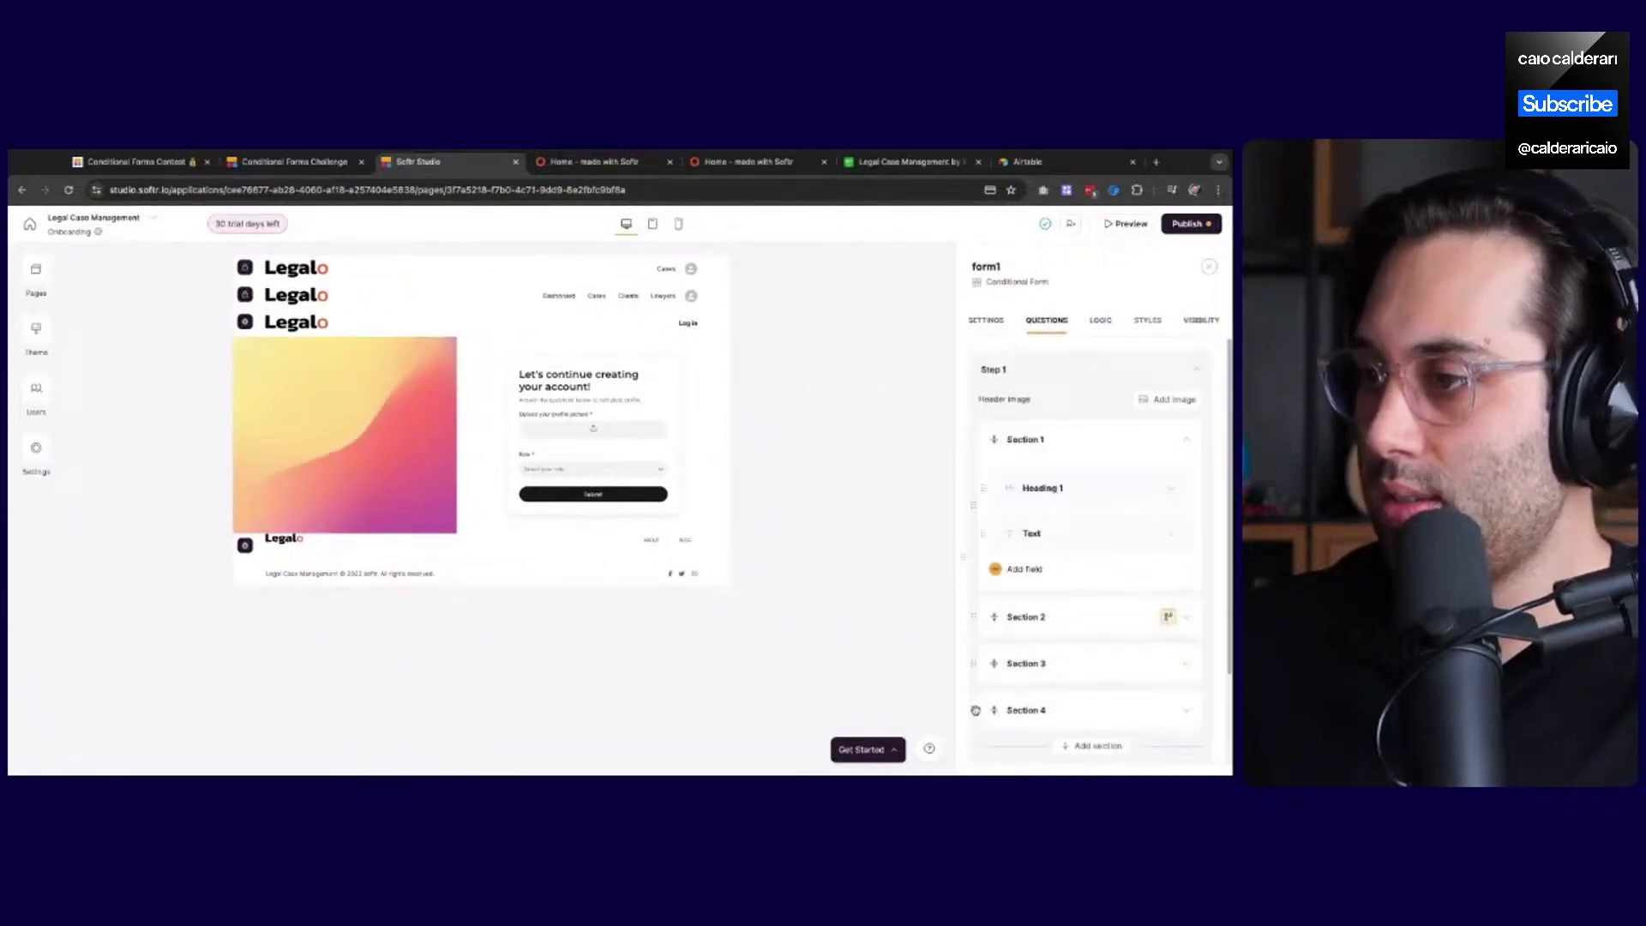
left_click_drag(976, 710, 976, 617)
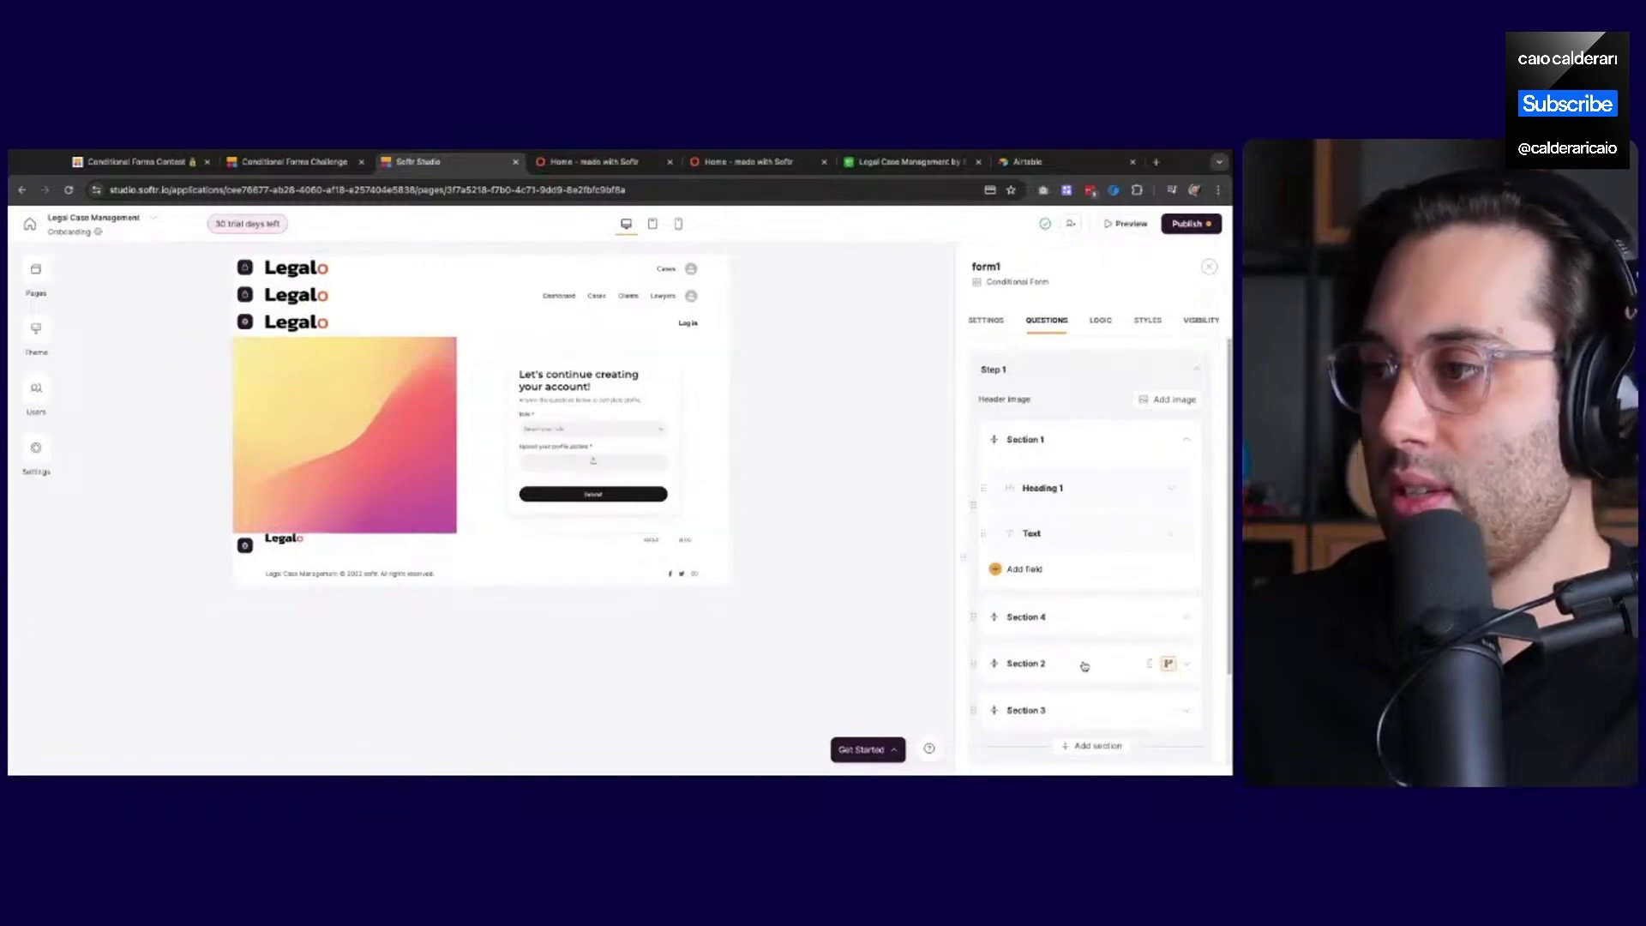
Publish the changes and preview the form, answering Role as Lawyer
left_click(1192, 224)
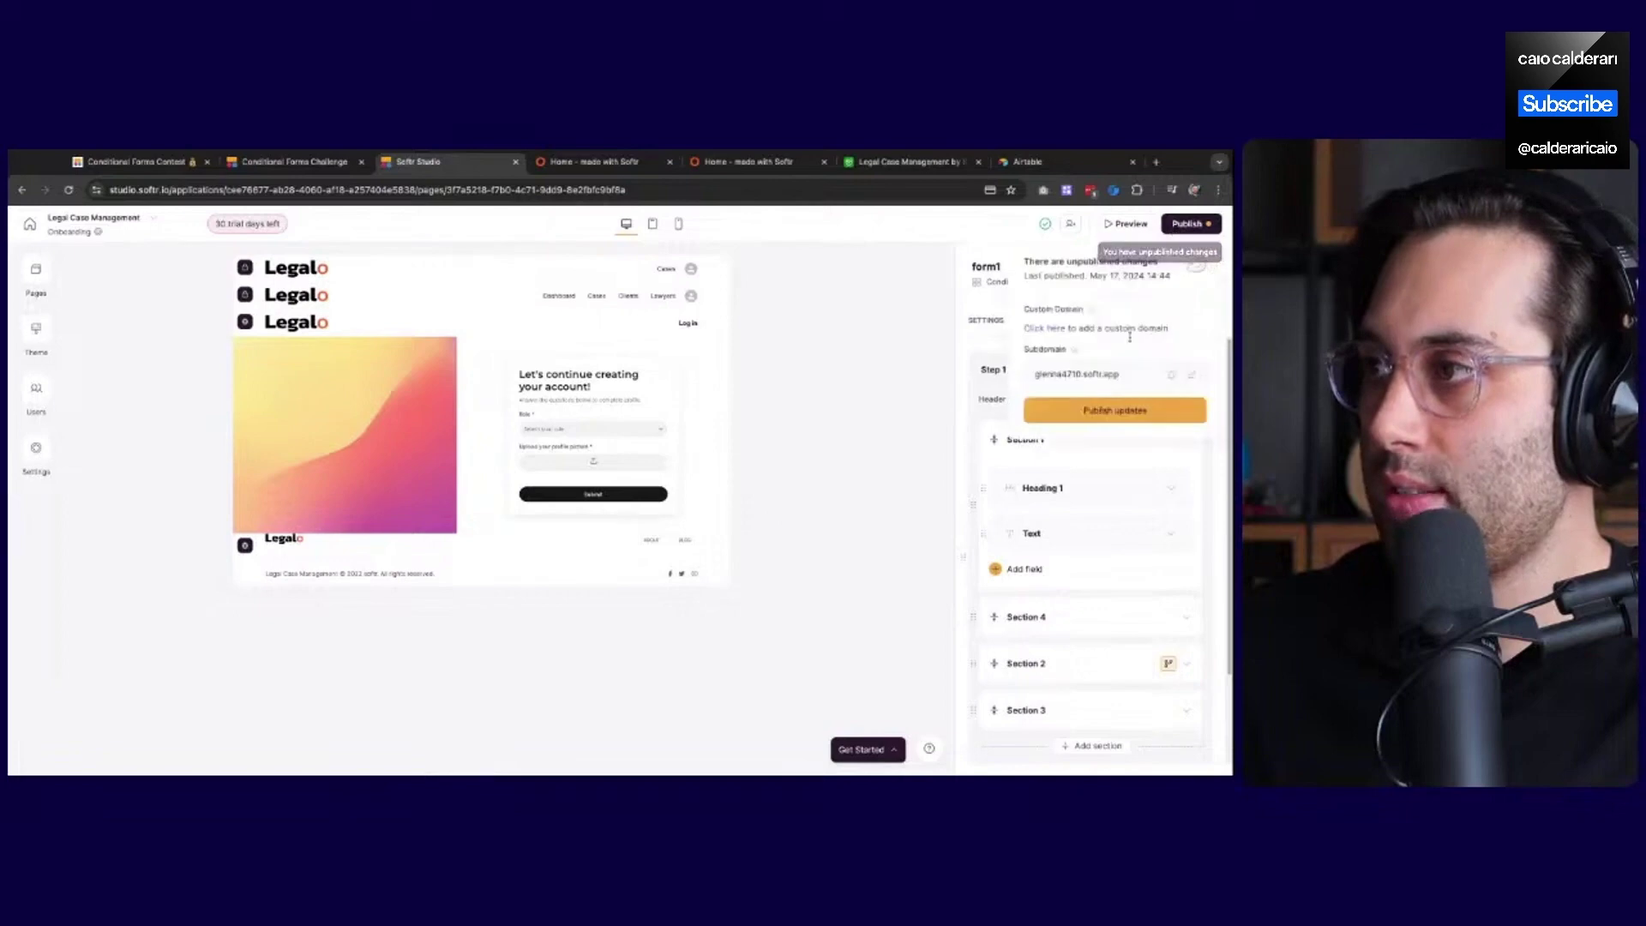
left_click(1128, 223)
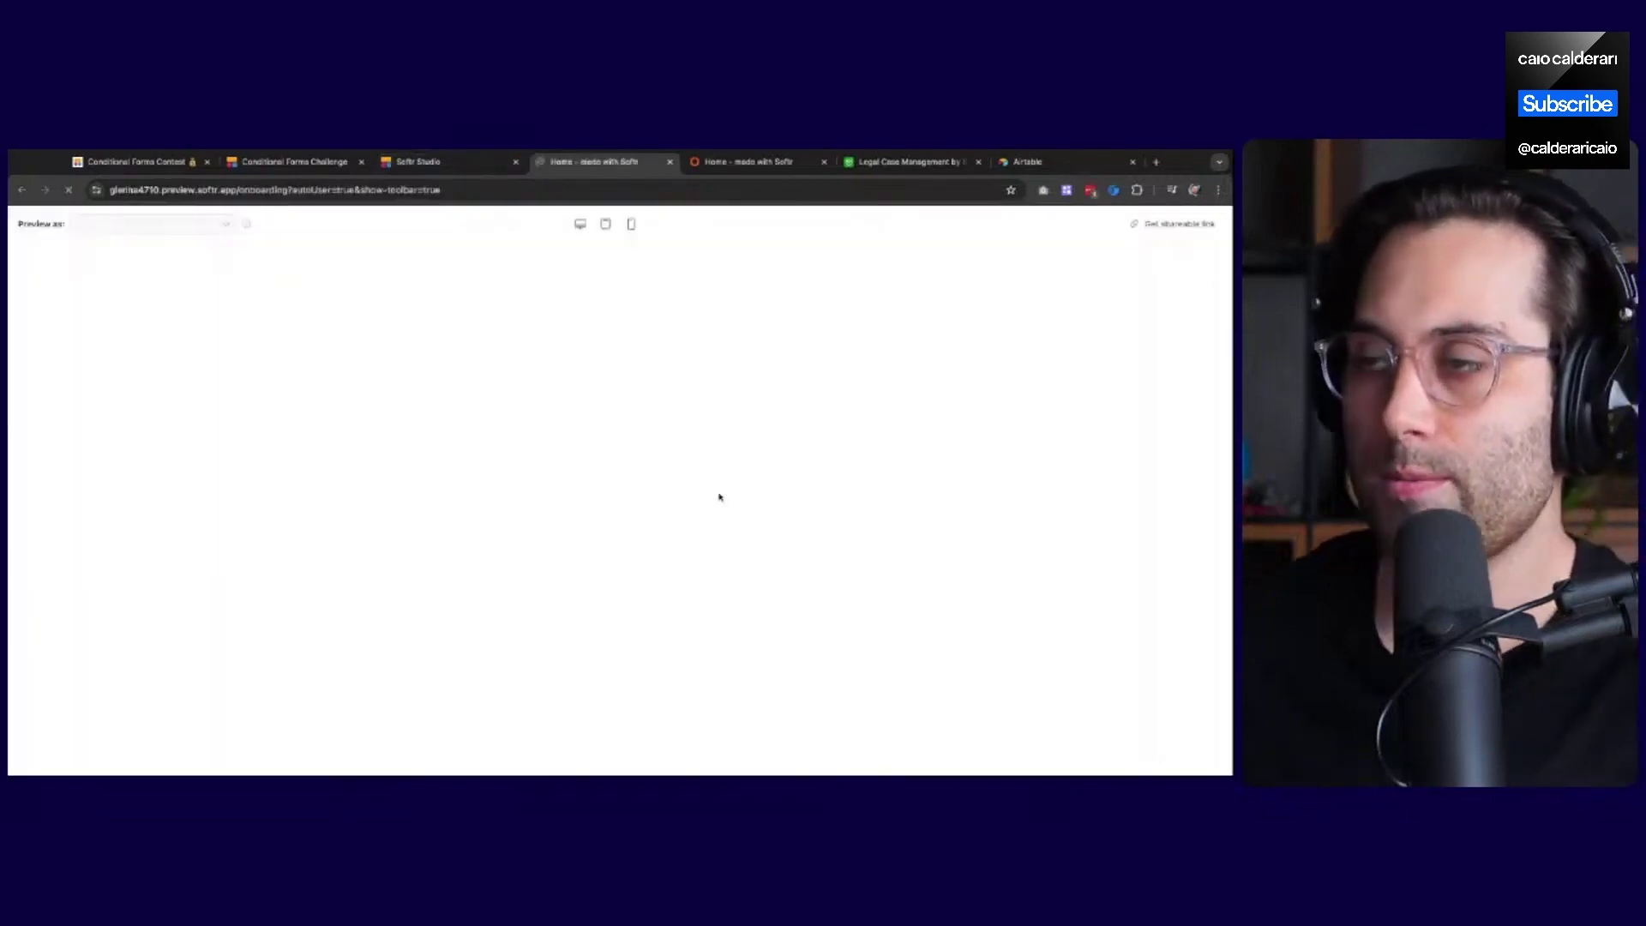
left_click(856, 578)
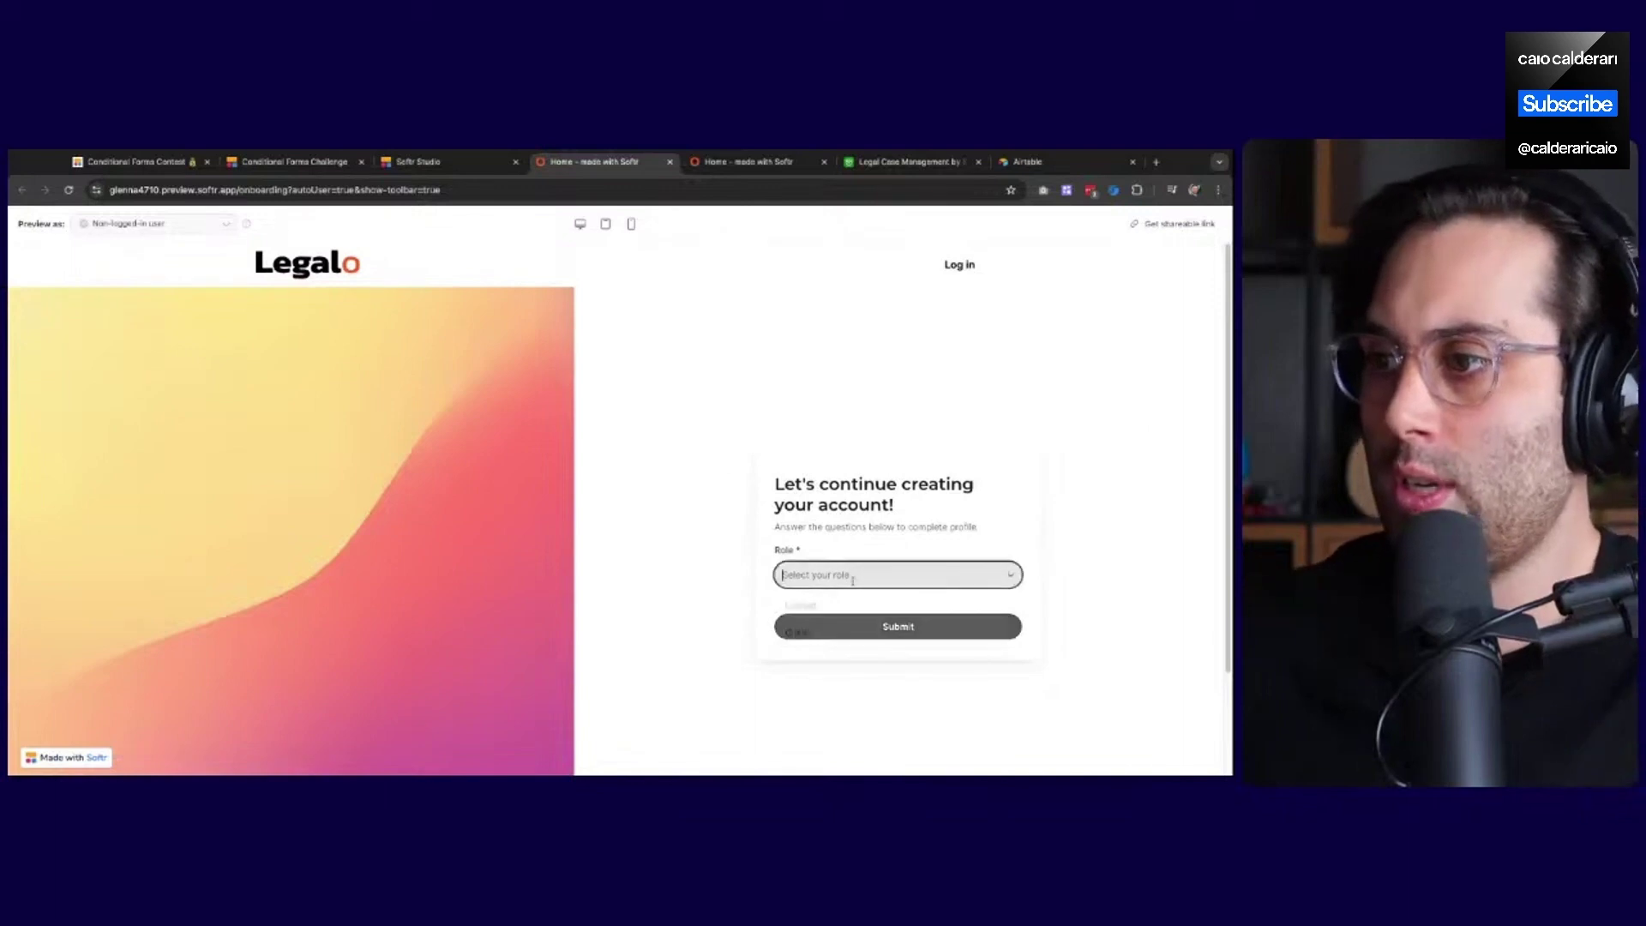
left_click(824, 612)
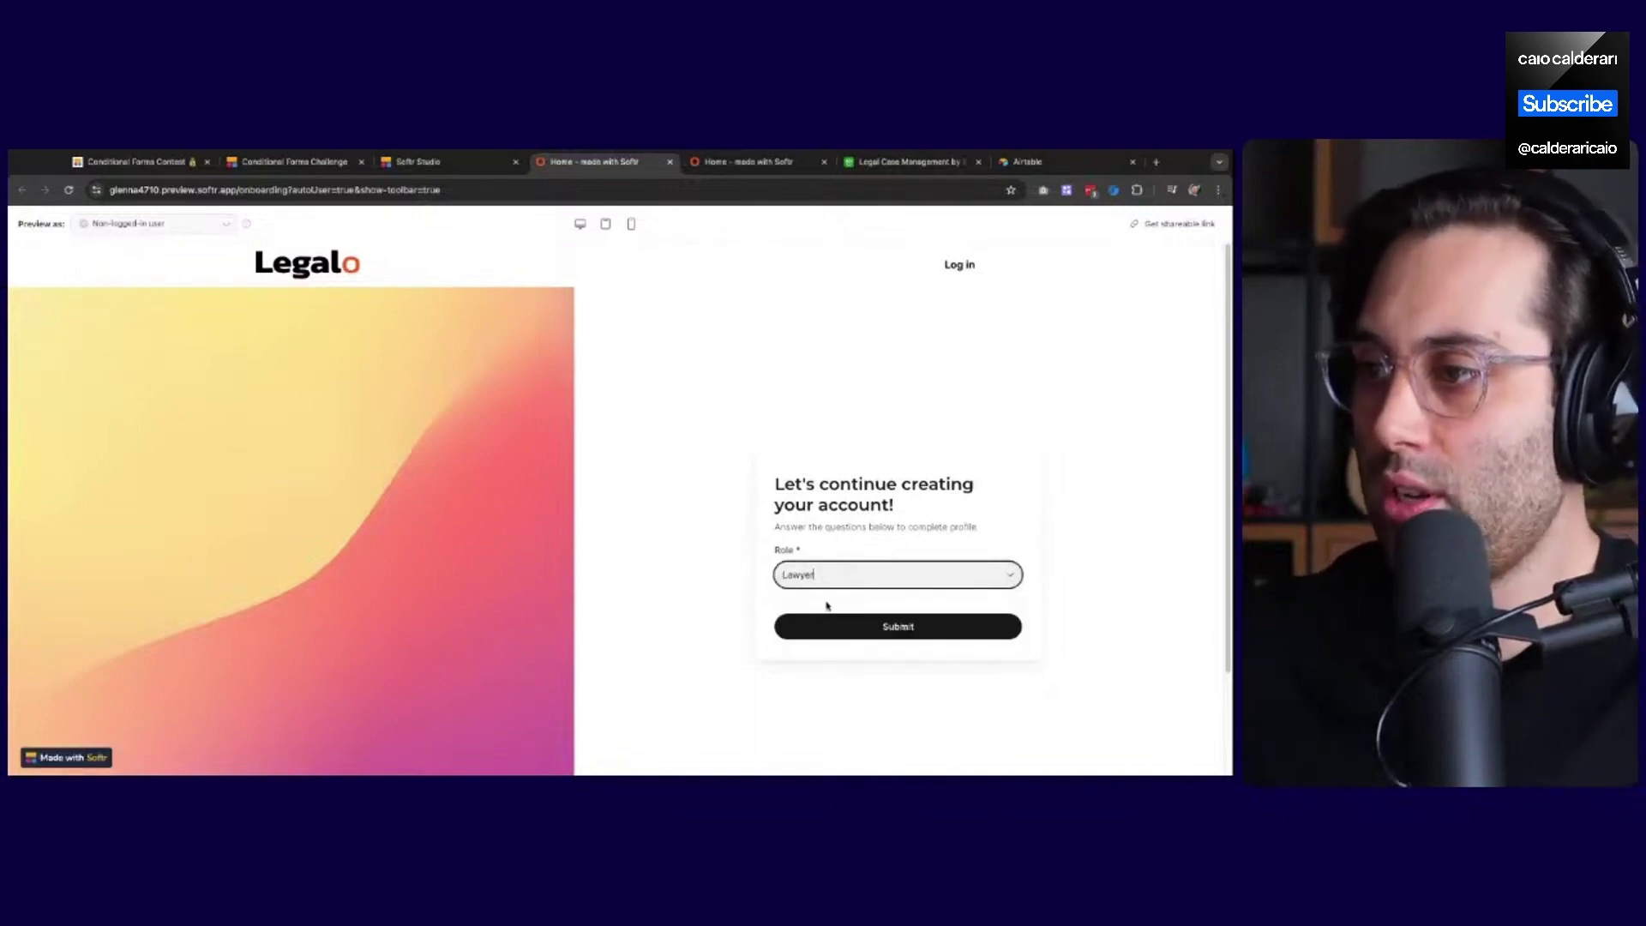
Change the Role answer to Client to reveal the upload, then view Airtable's Members table
left_click(912, 583)
left_click(878, 618)
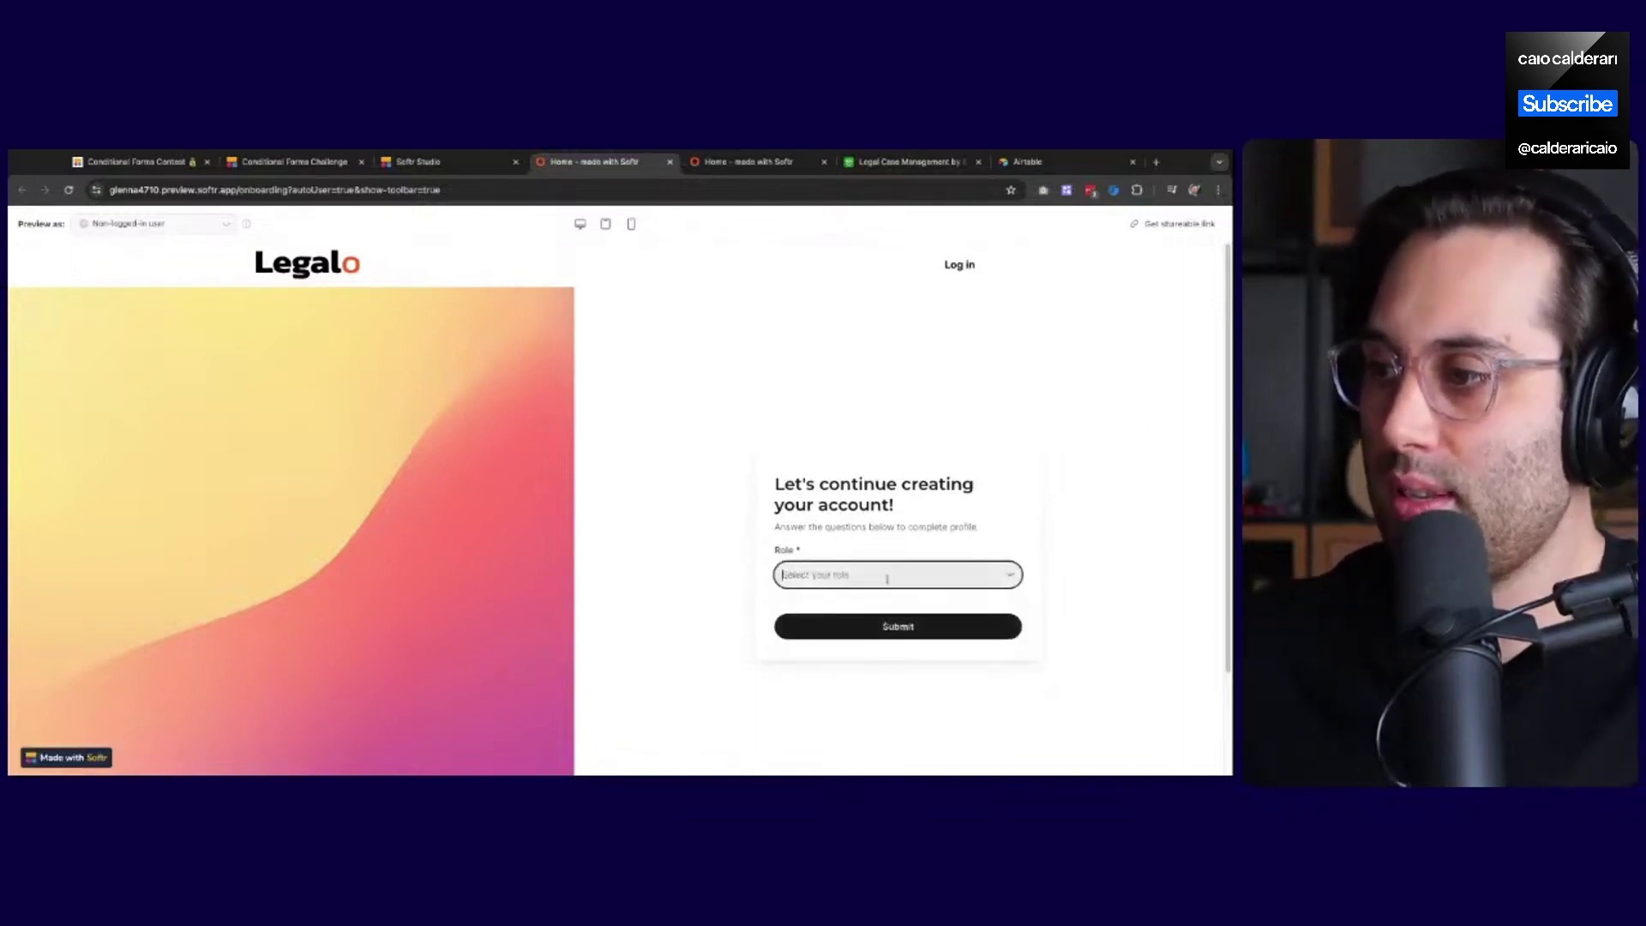
left_click(886, 578)
left_click(850, 634)
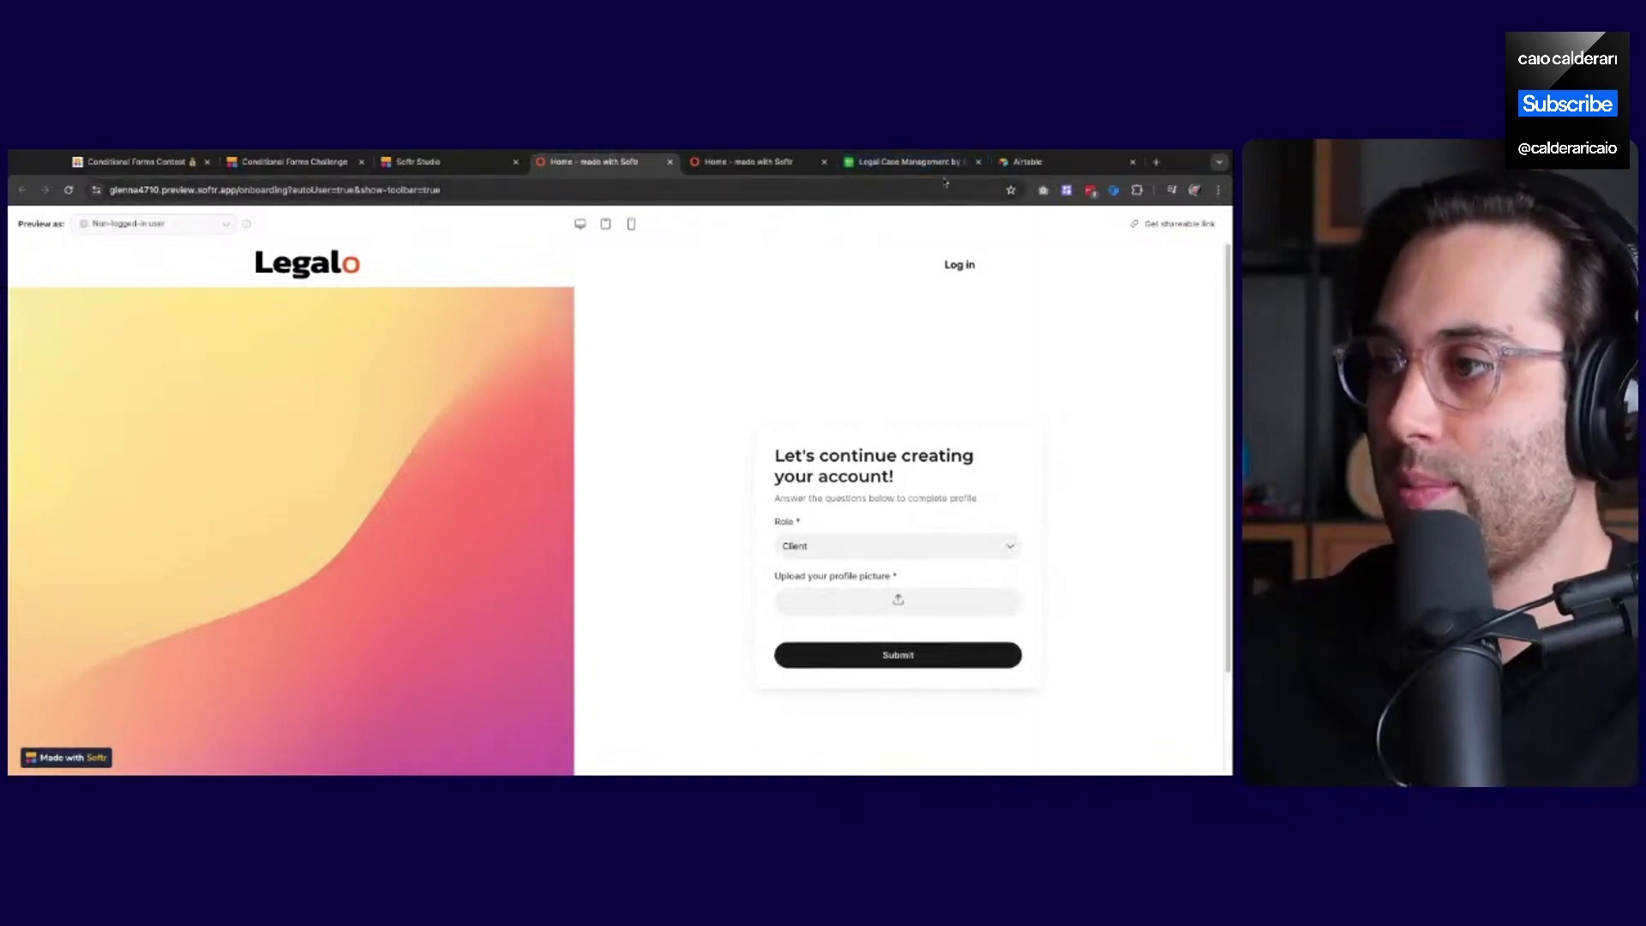
left_click(907, 161)
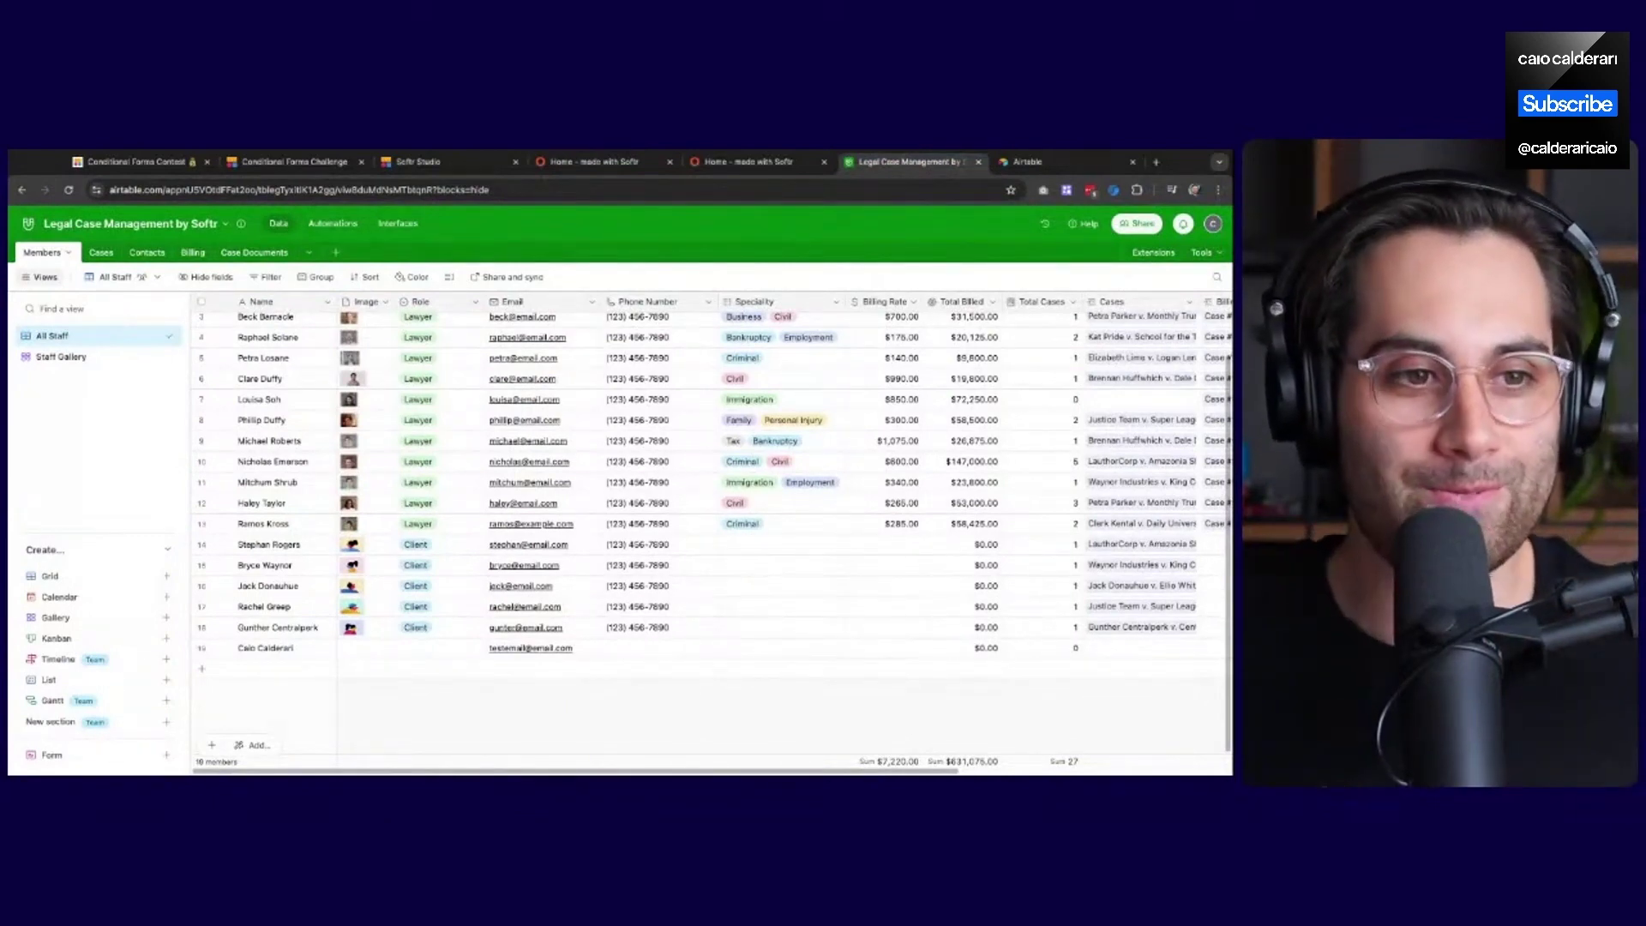
Close the duplicate 'Home - made with Softr' tab and return to the onboarding preview
left_click(739, 163)
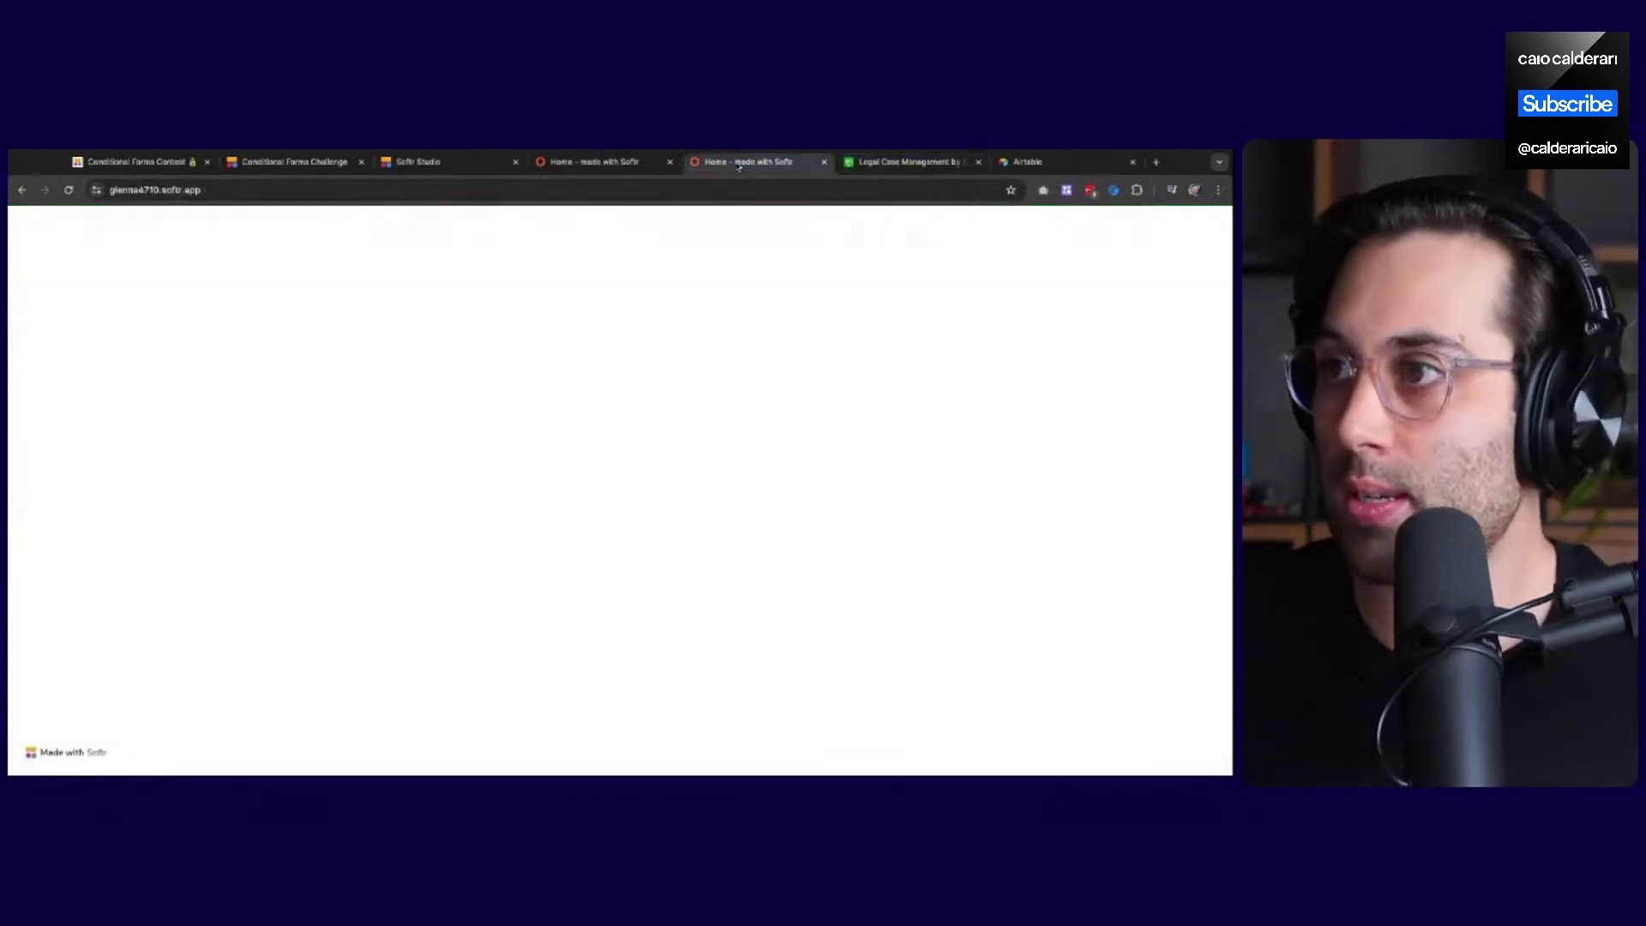
left_click(823, 162)
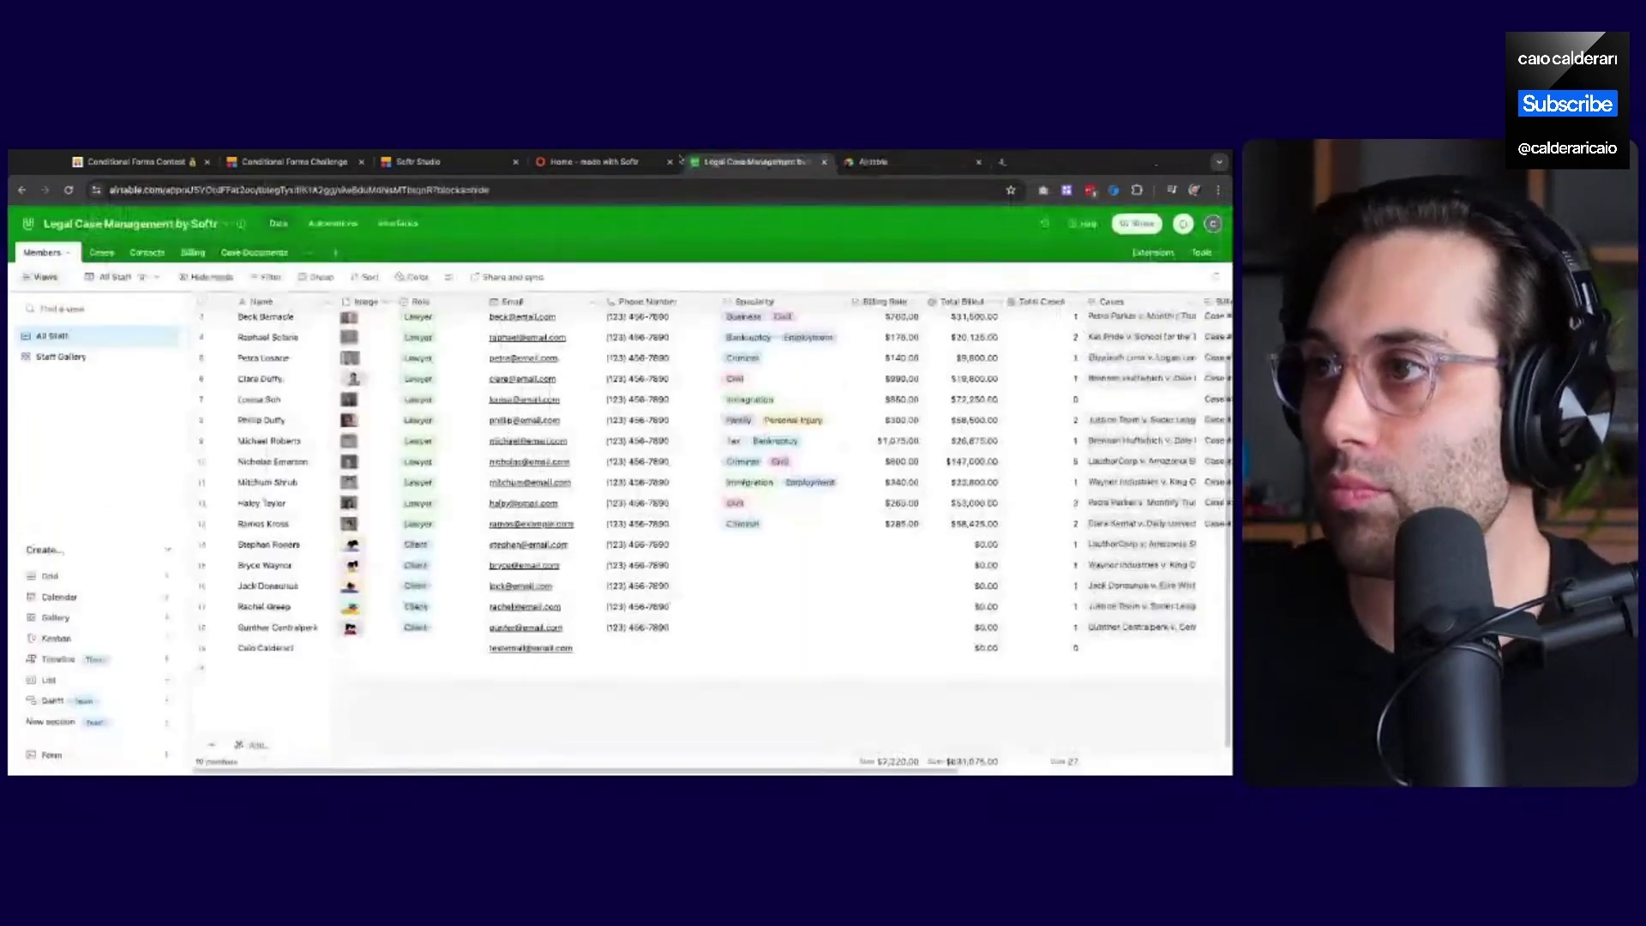
left_click(576, 161)
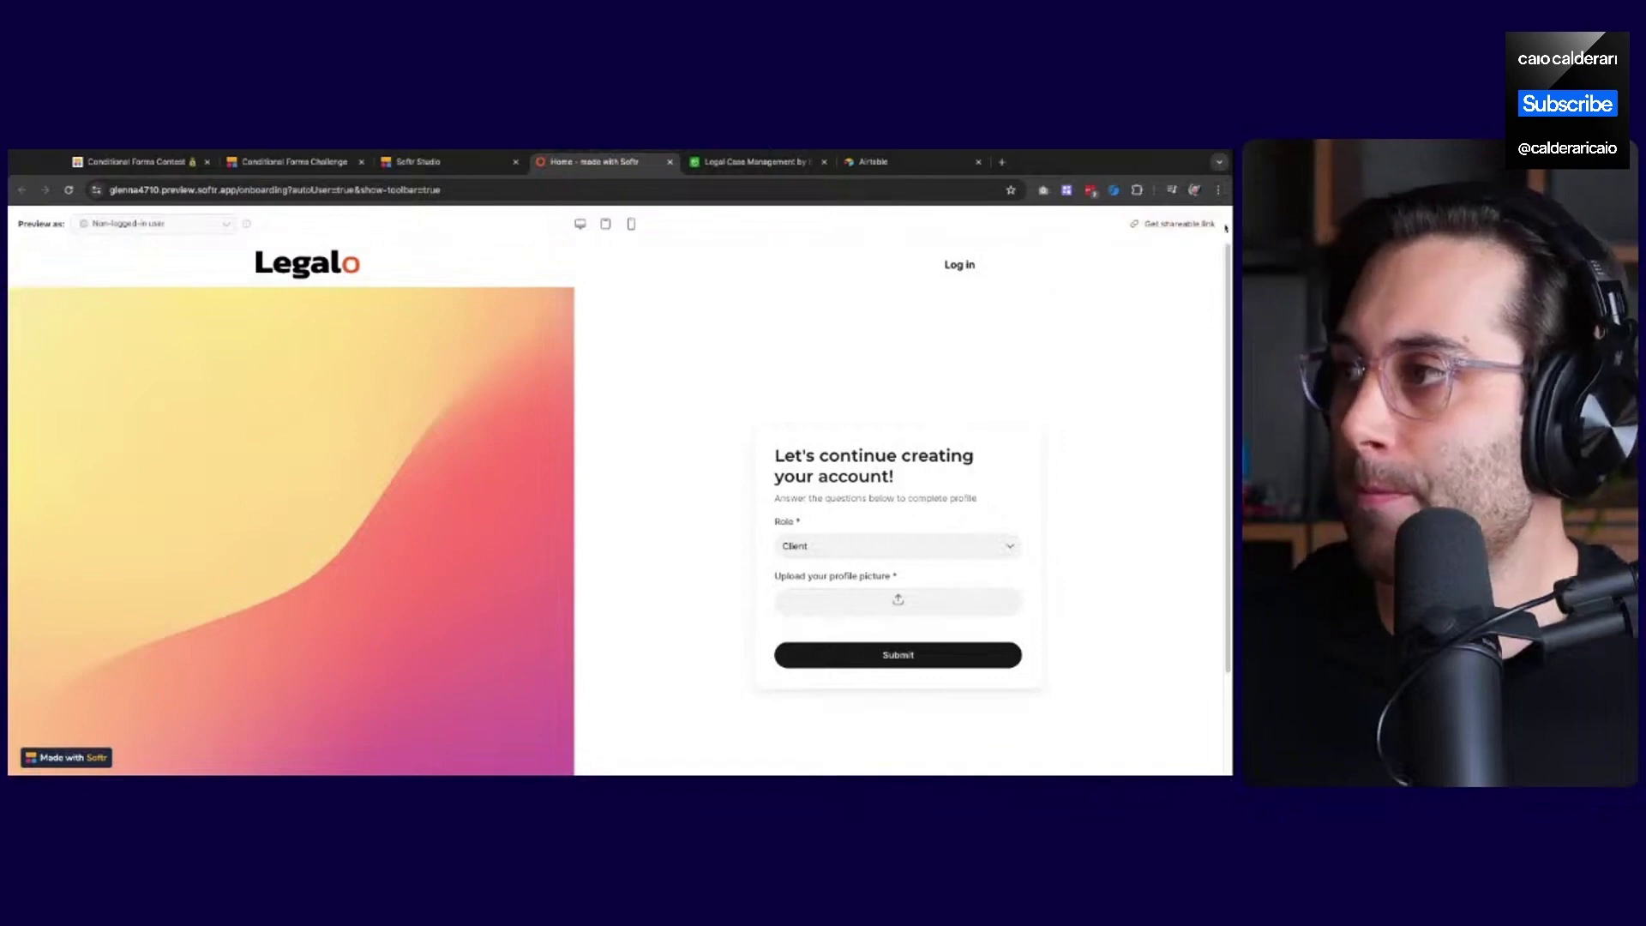
Close the onboarding preview tab and return to the Softr Studio form editor
left_click(112, 225)
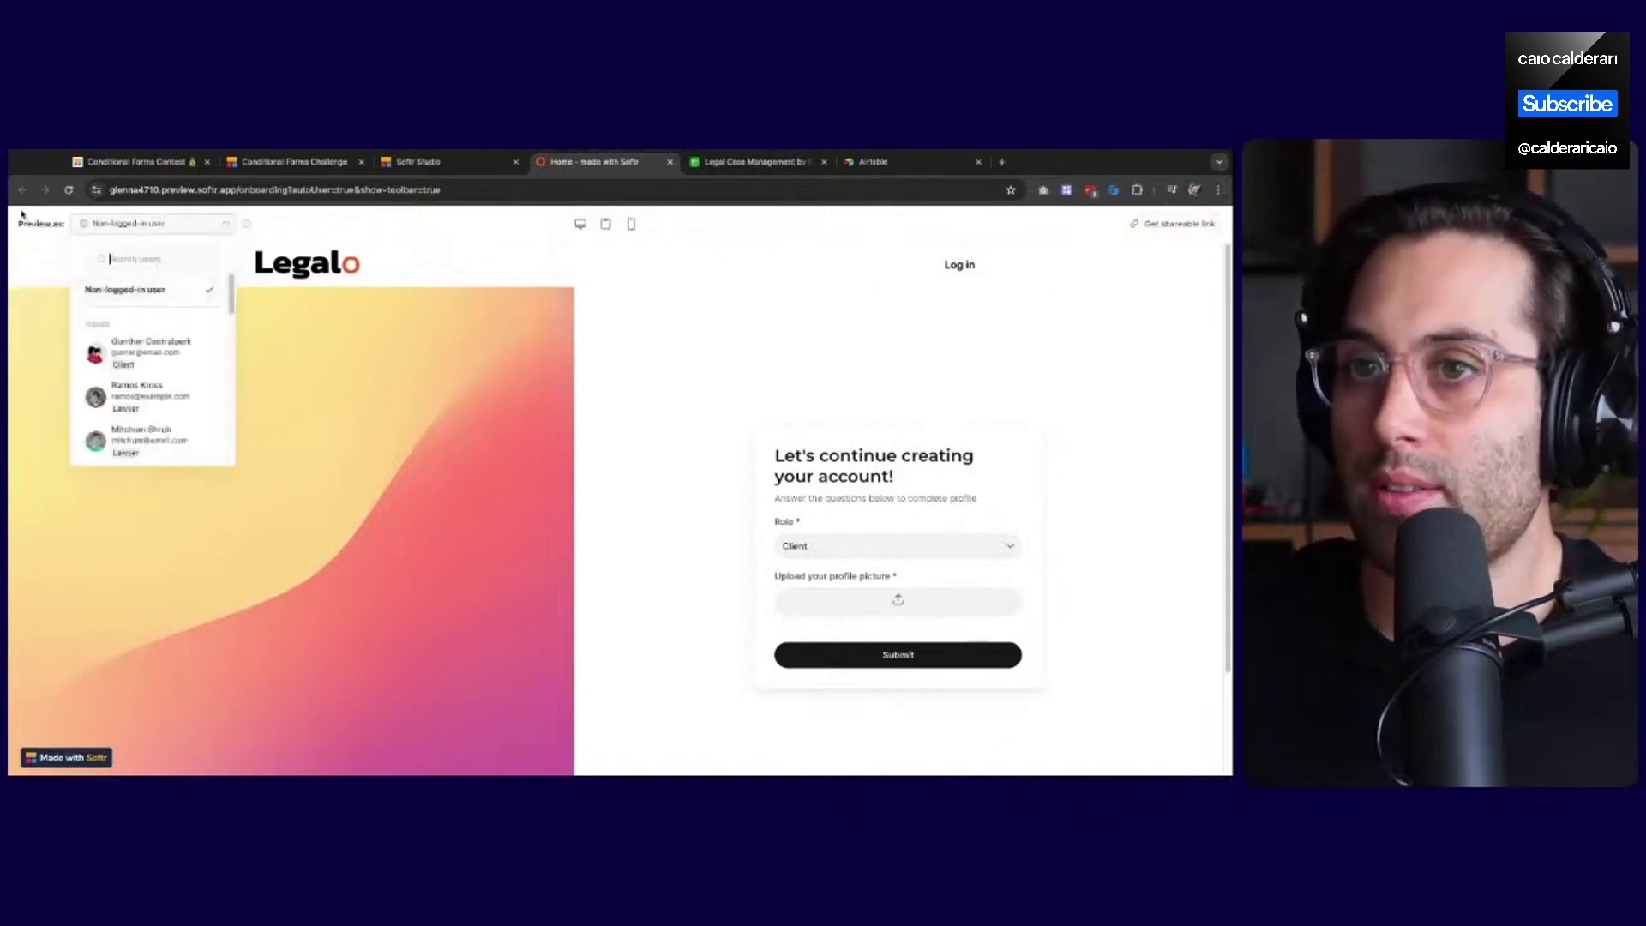
left_click(586, 265)
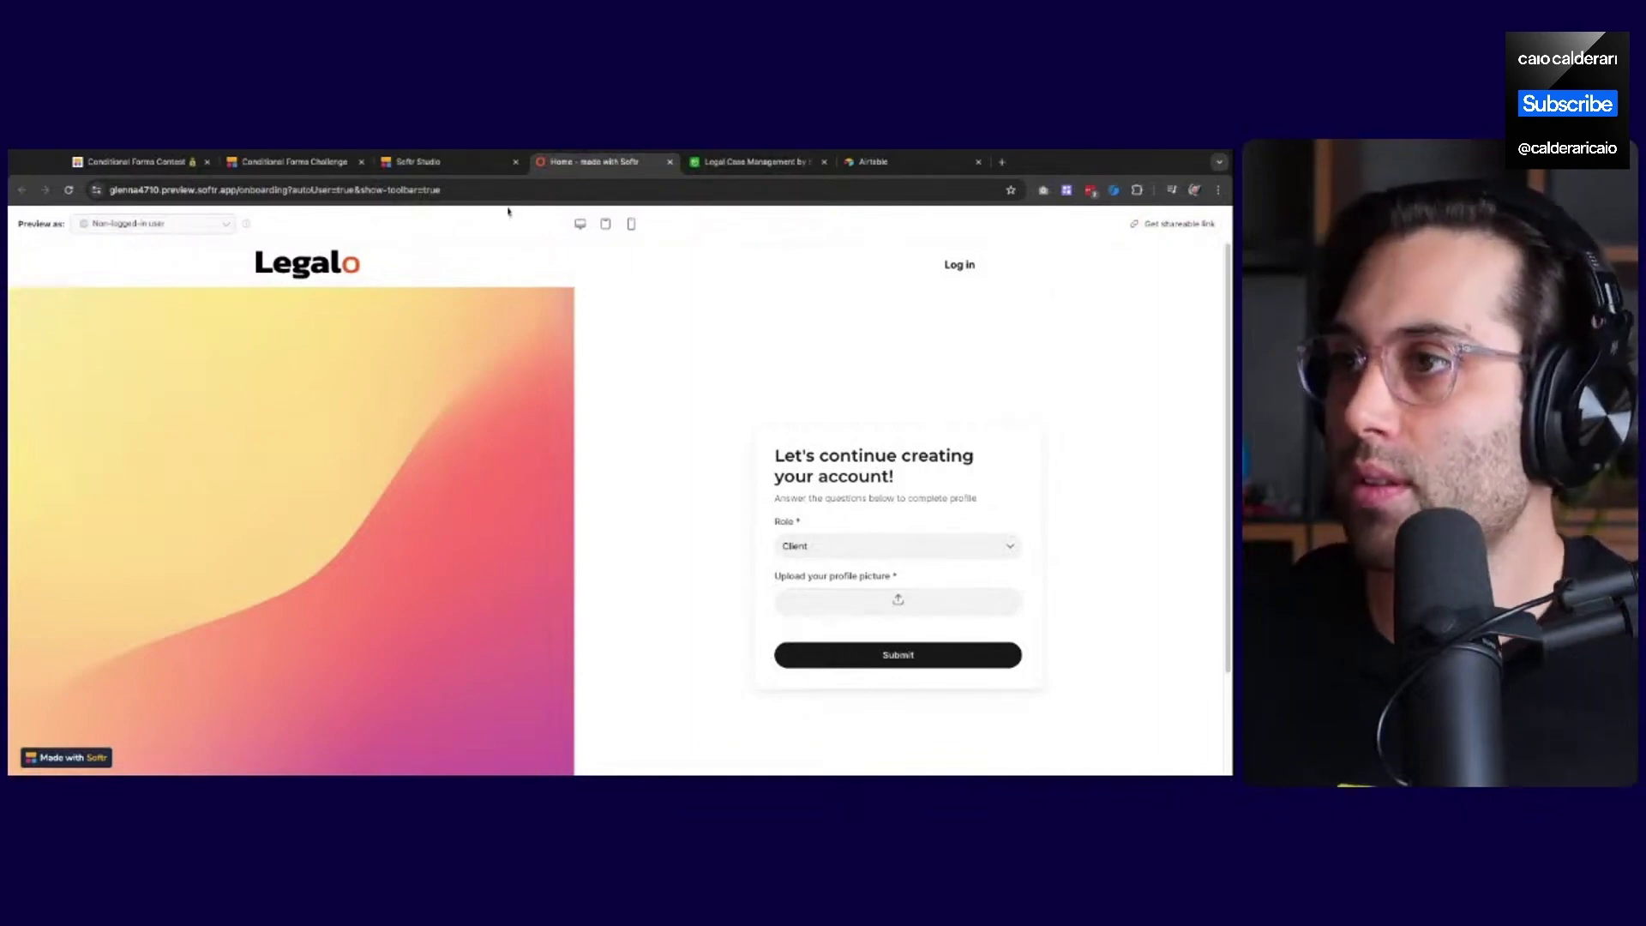
left_click(670, 163)
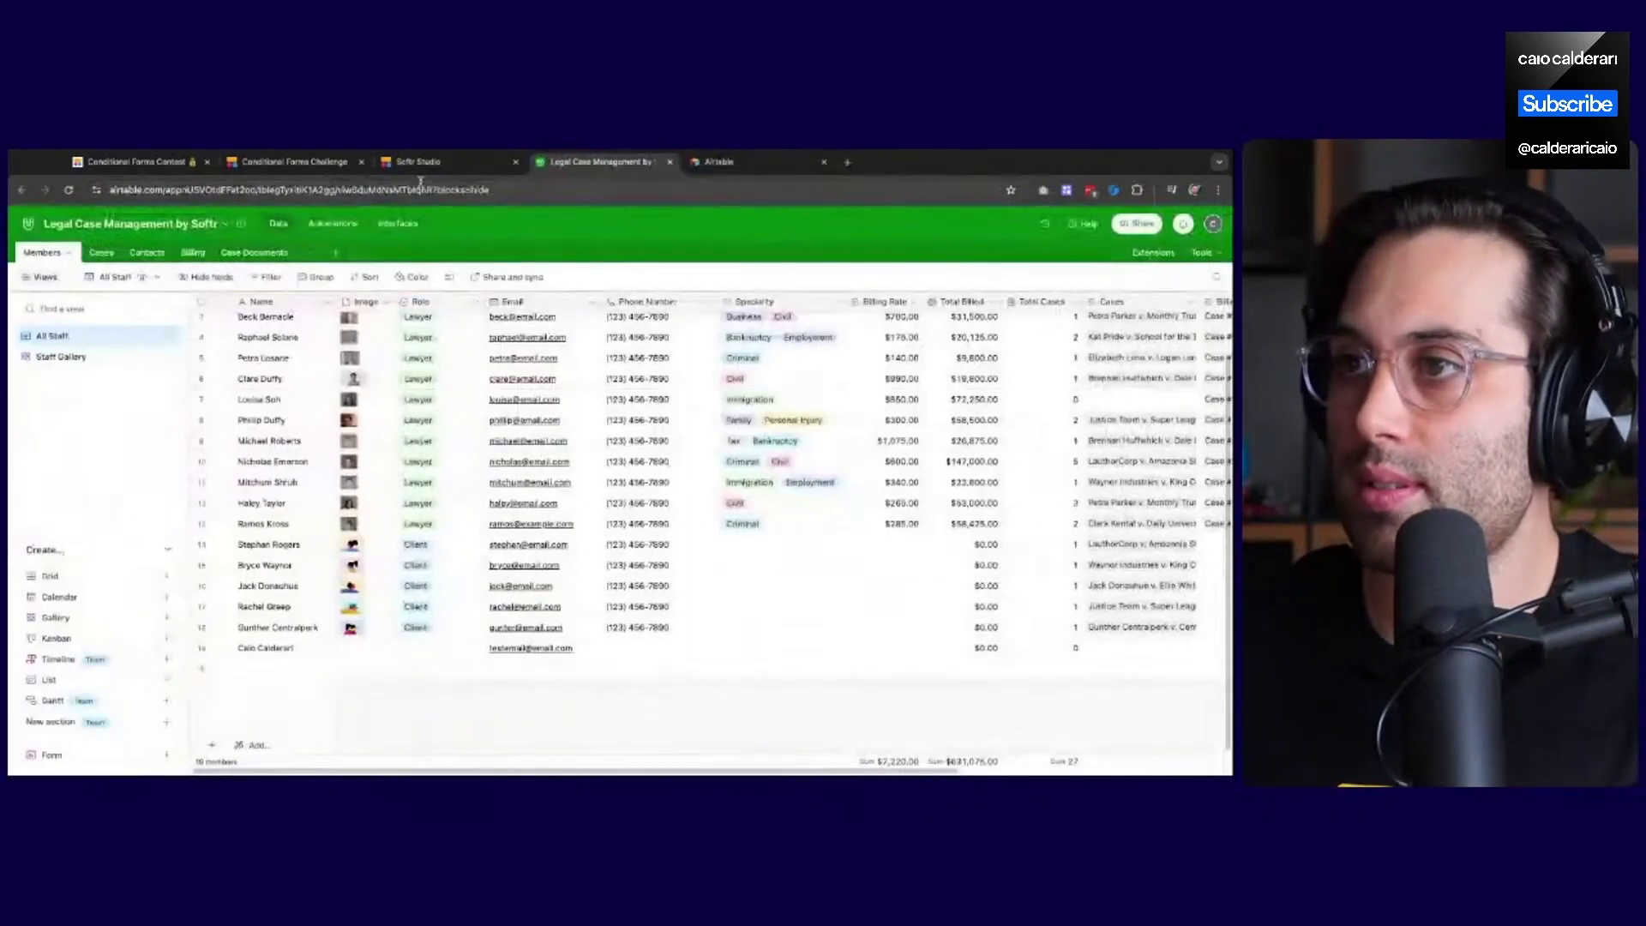
left_click(428, 161)
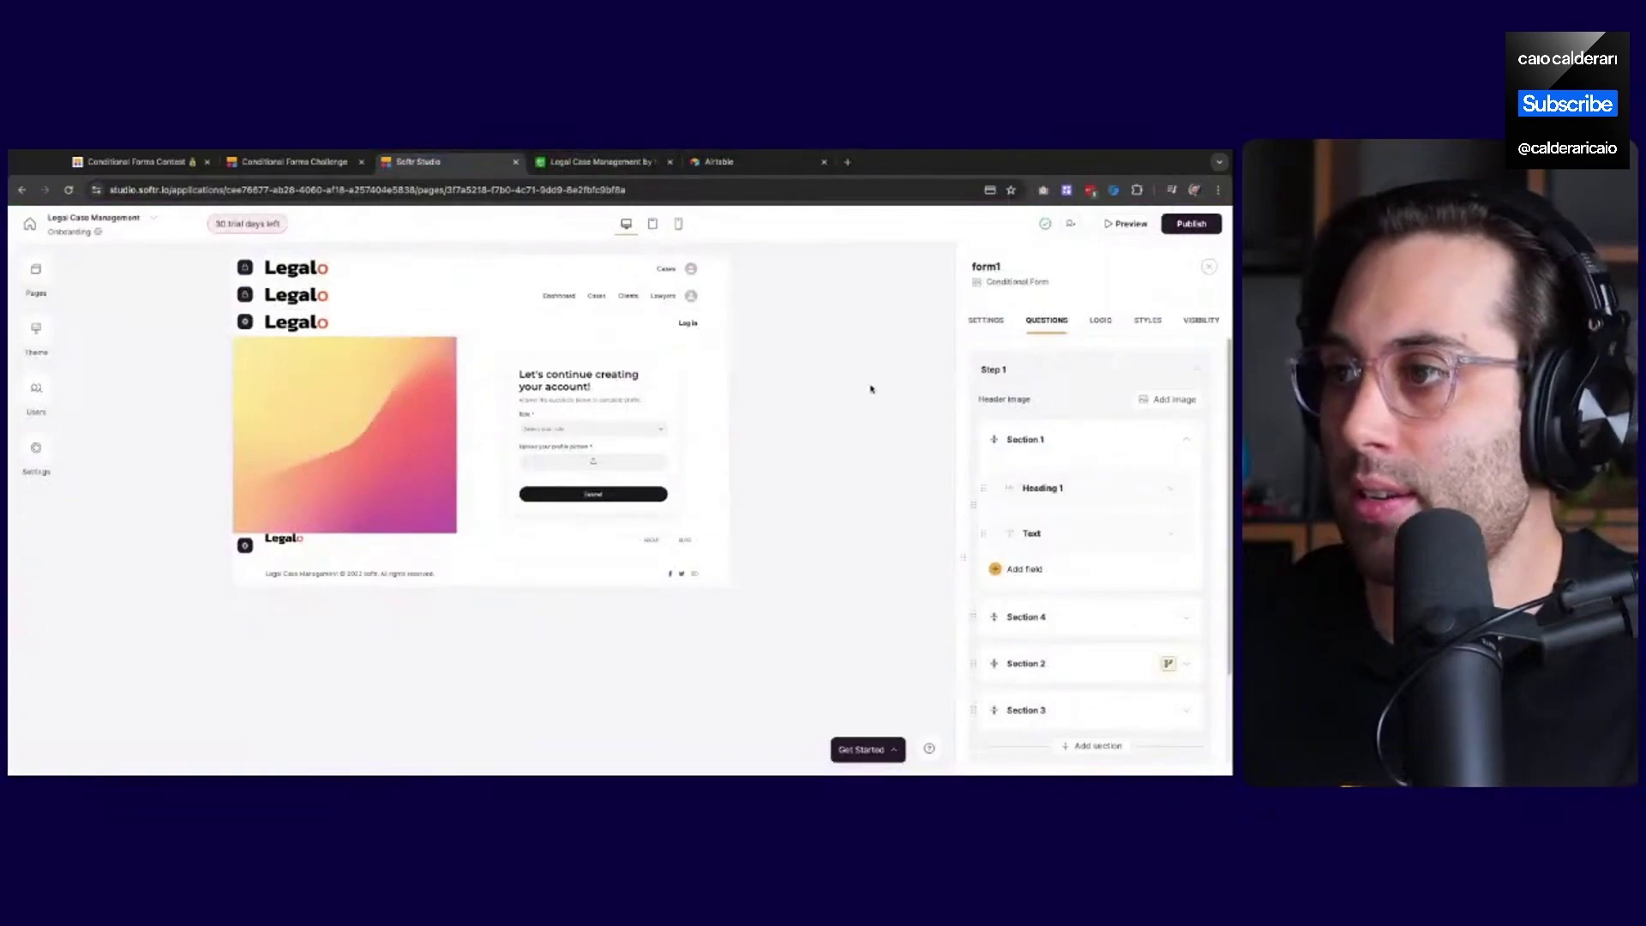
Open the live Legalo site from the Publish menu in a new tab, then return to the editor
left_click(1192, 224)
left_click(1191, 376)
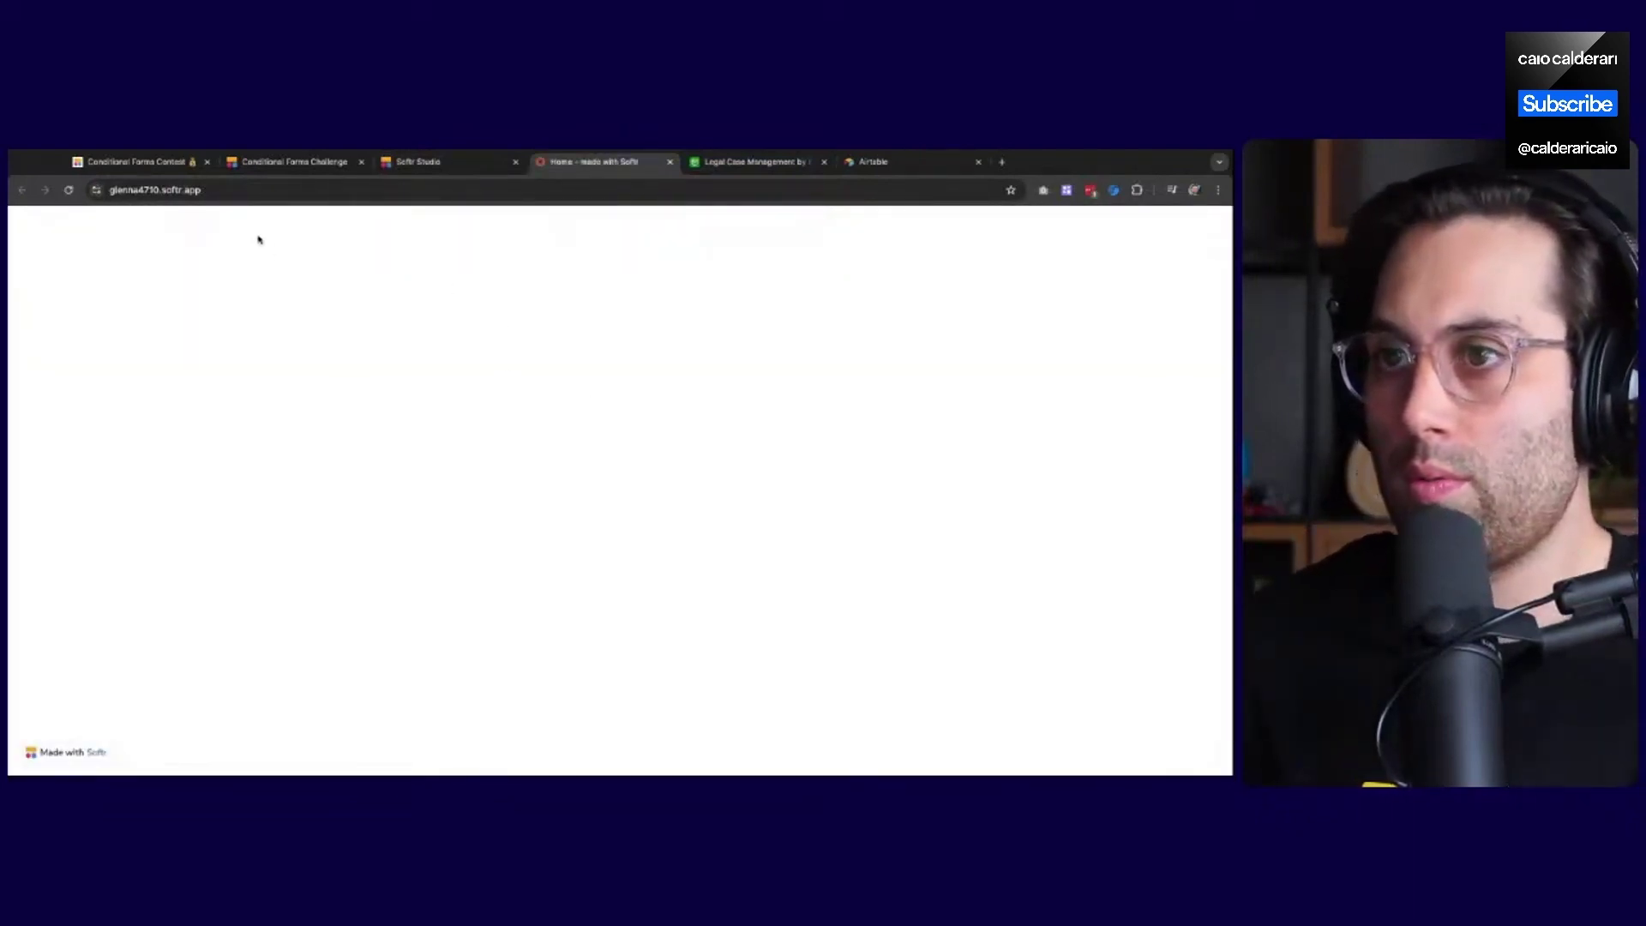
left_click(255, 196)
key("Return")
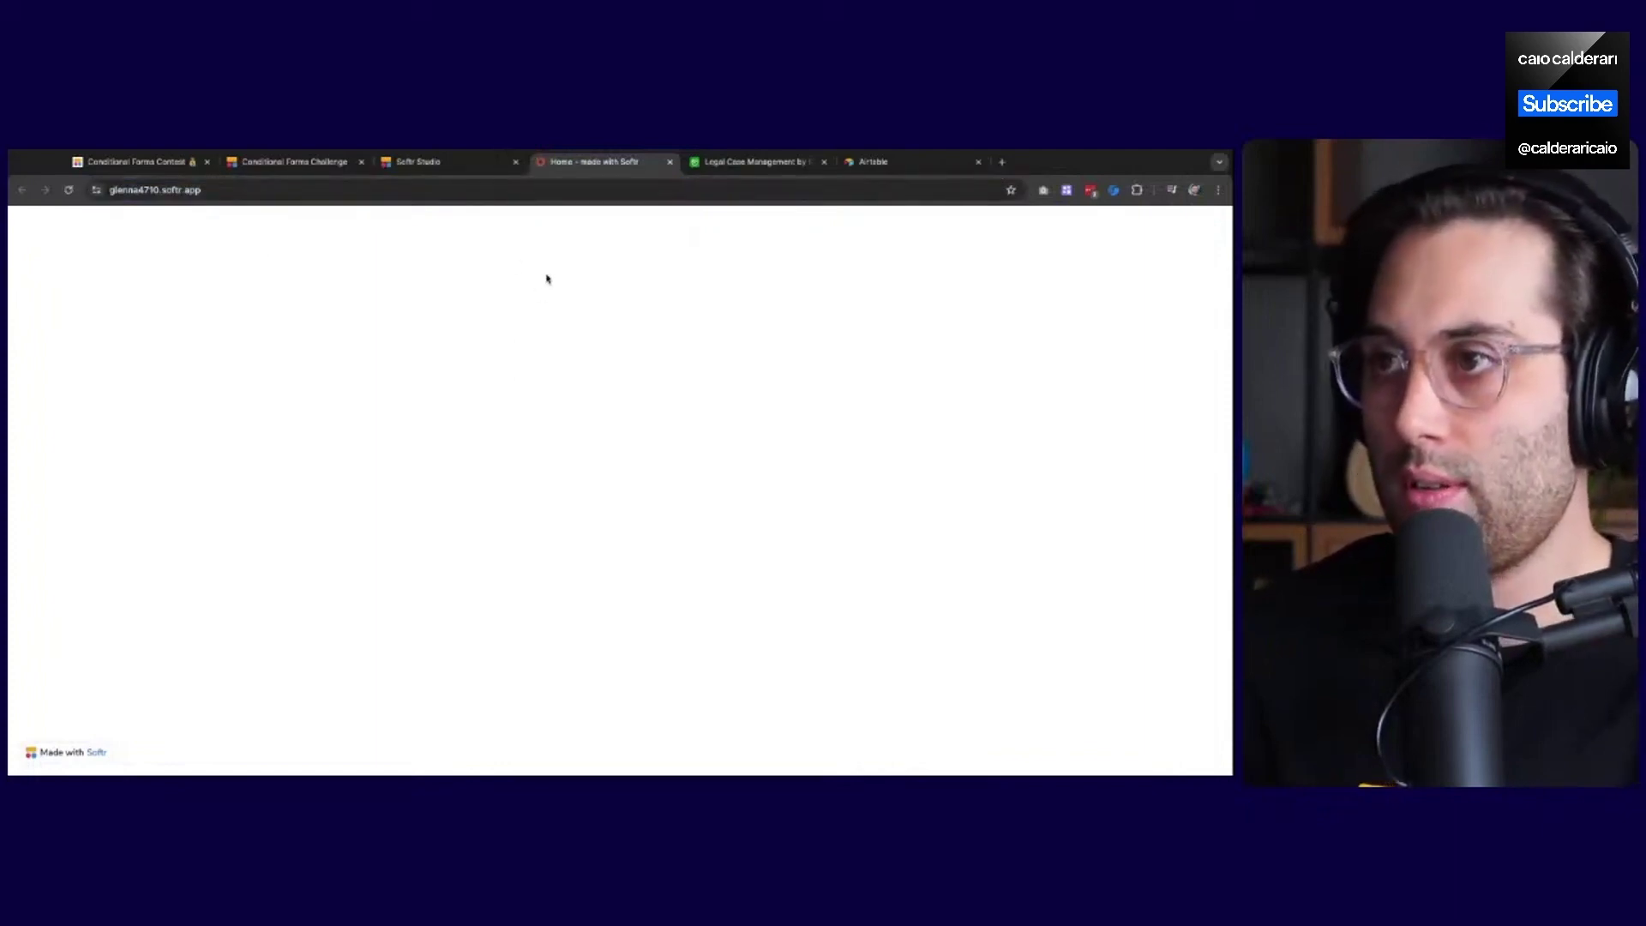
left_click(445, 167)
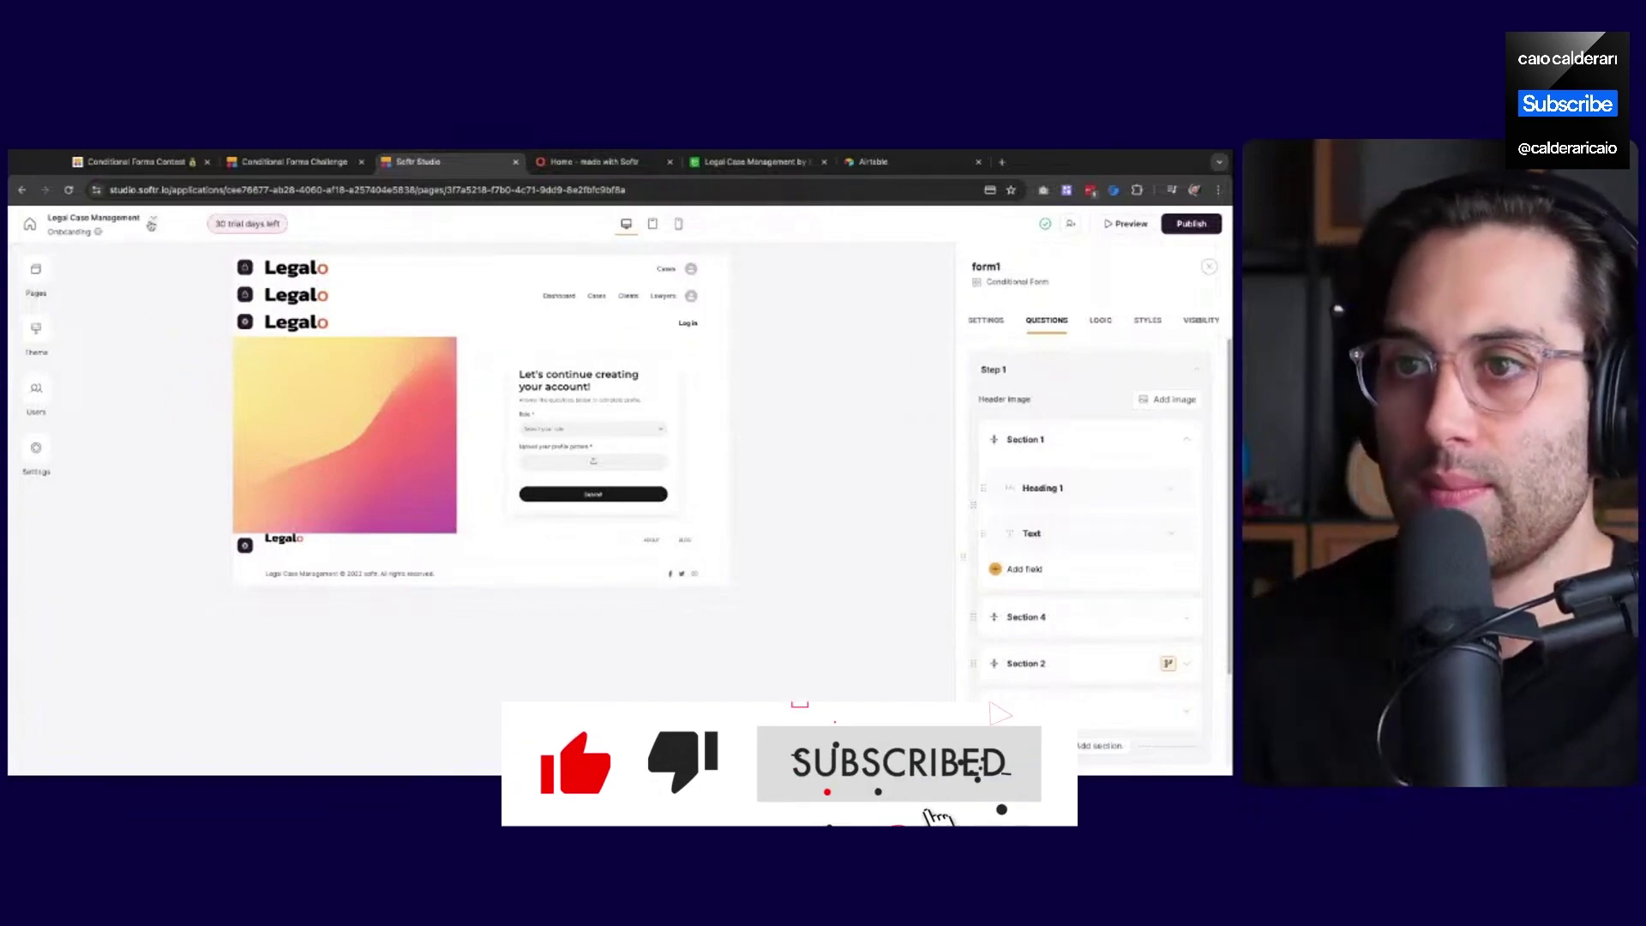
Search the Users list for the test user by name and select its row
left_click(34, 394)
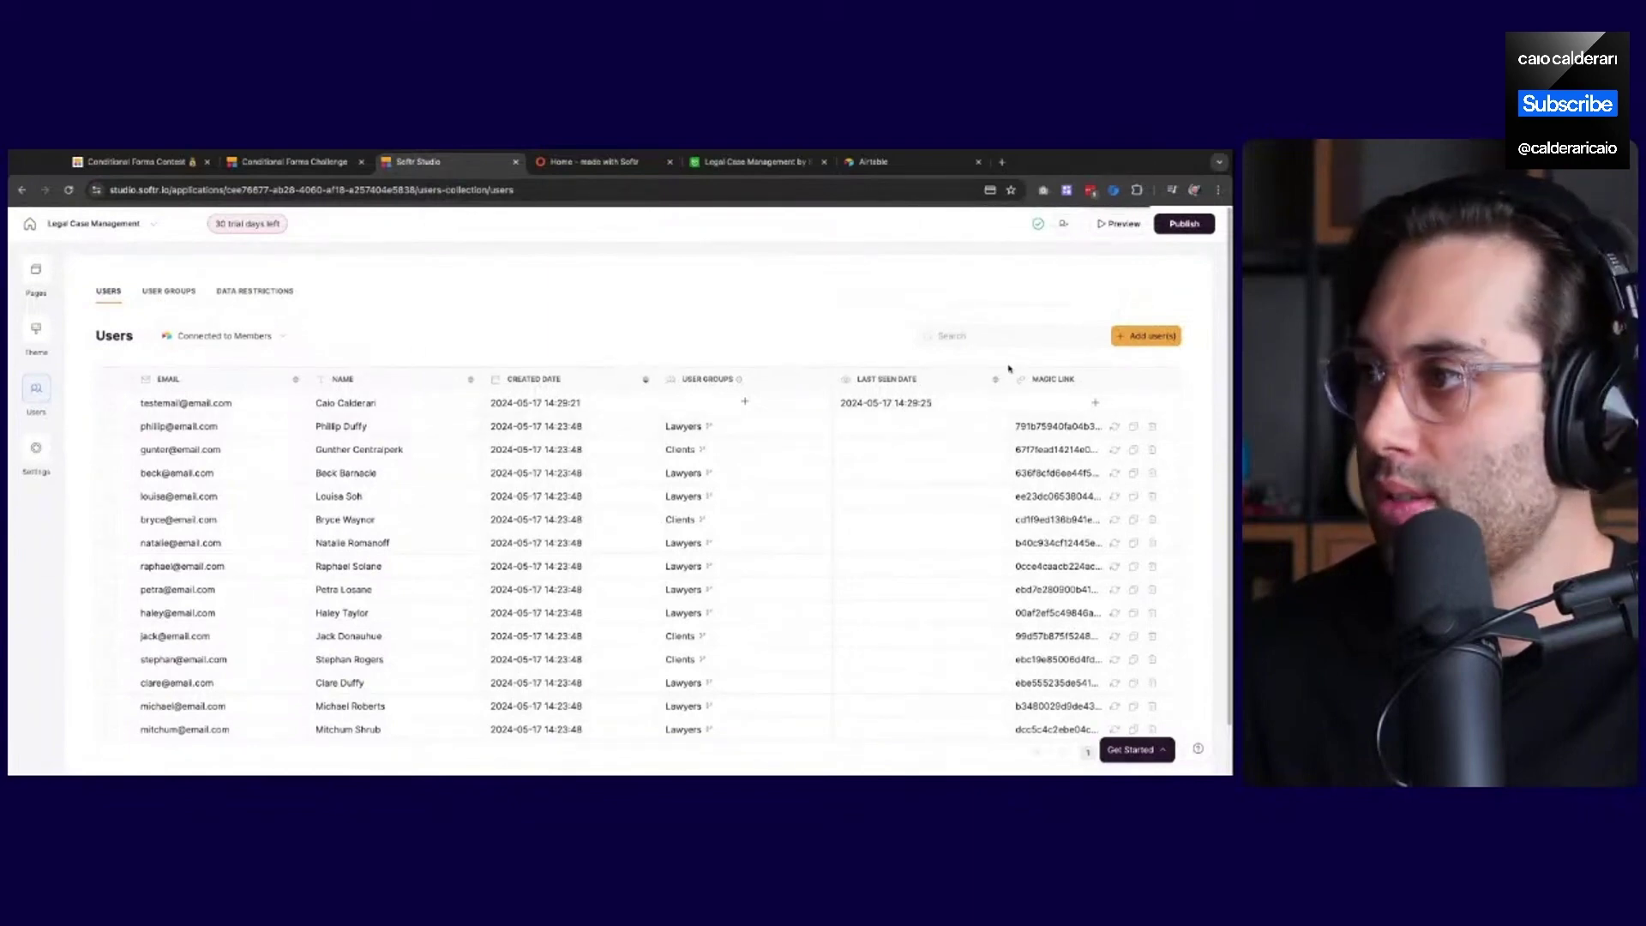
left_click(1004, 336)
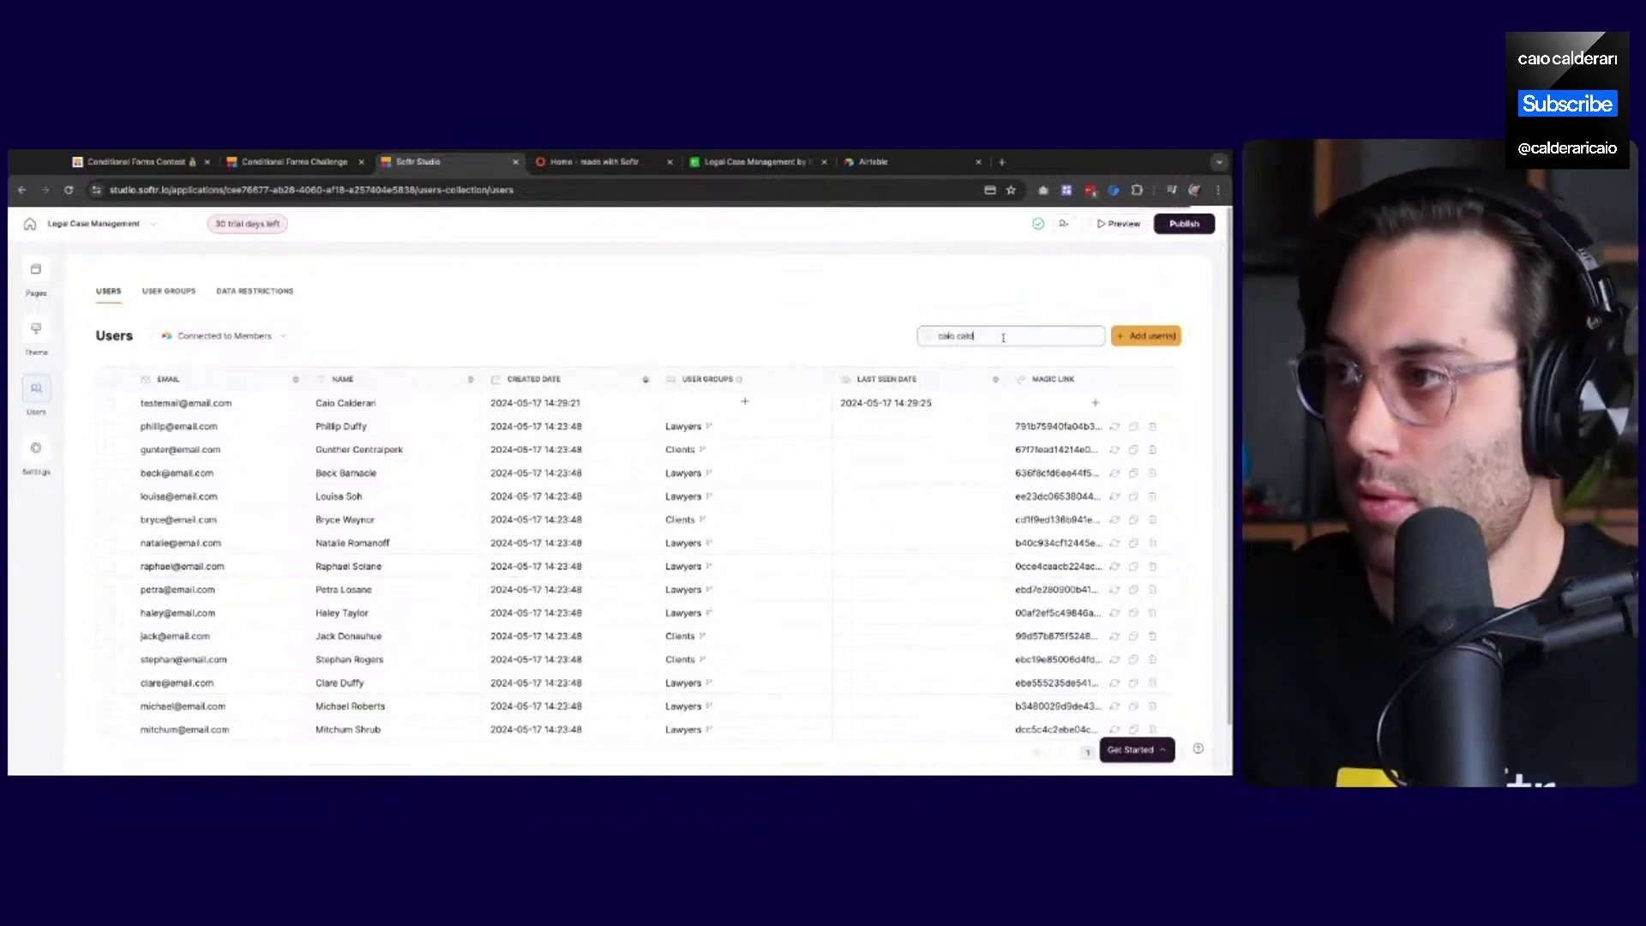
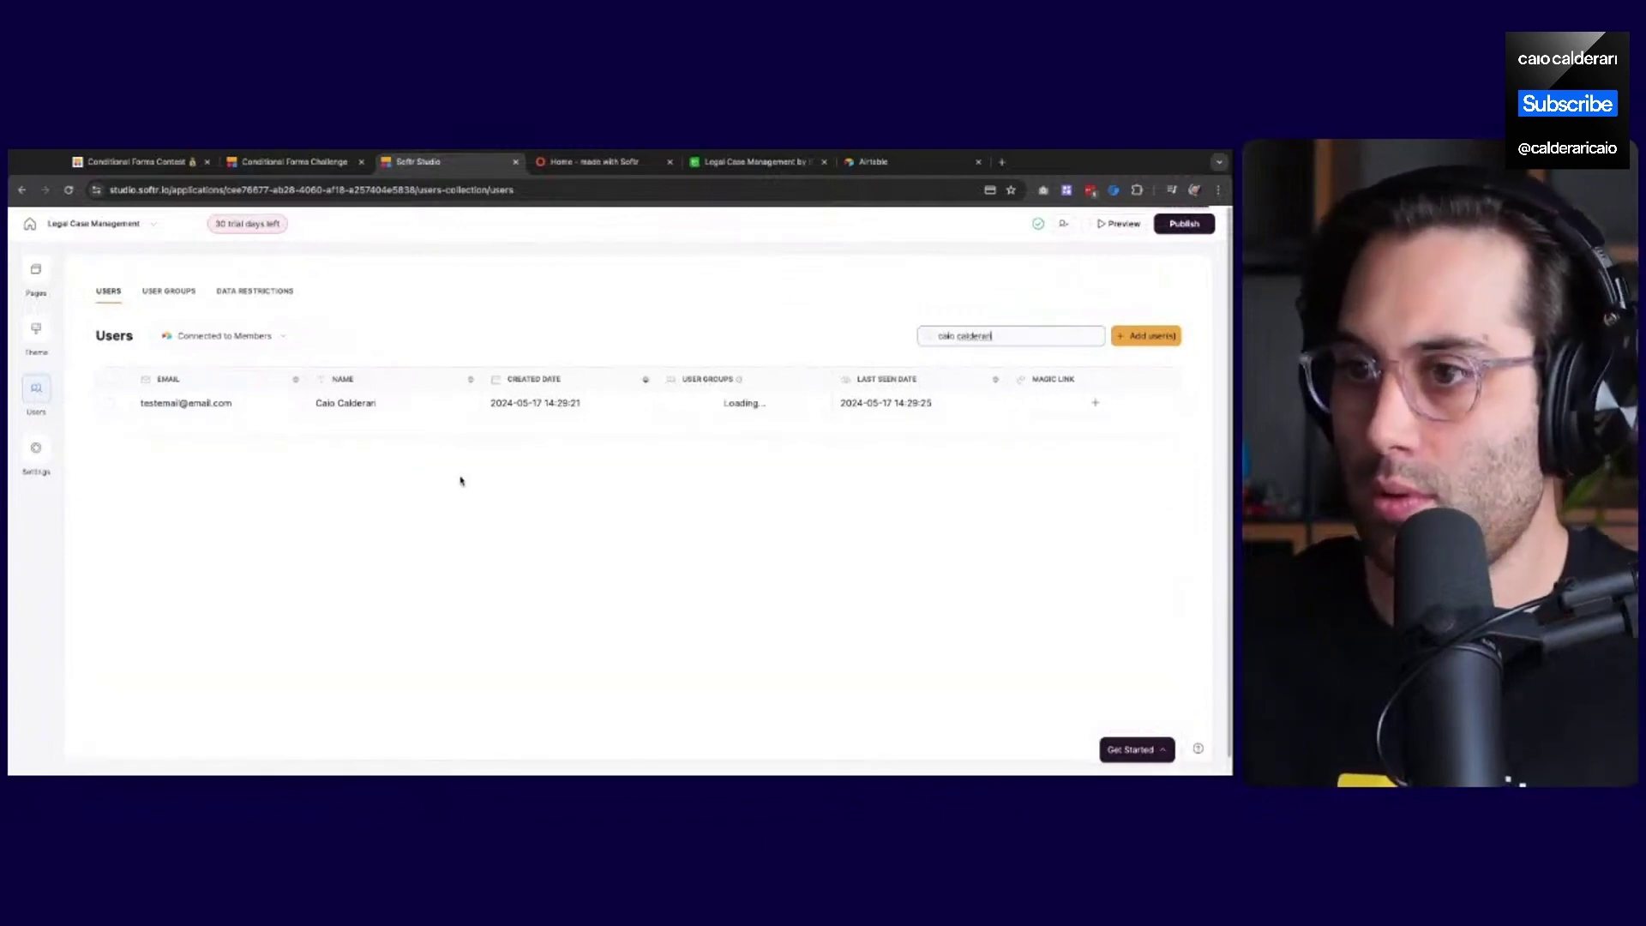
left_click(107, 403)
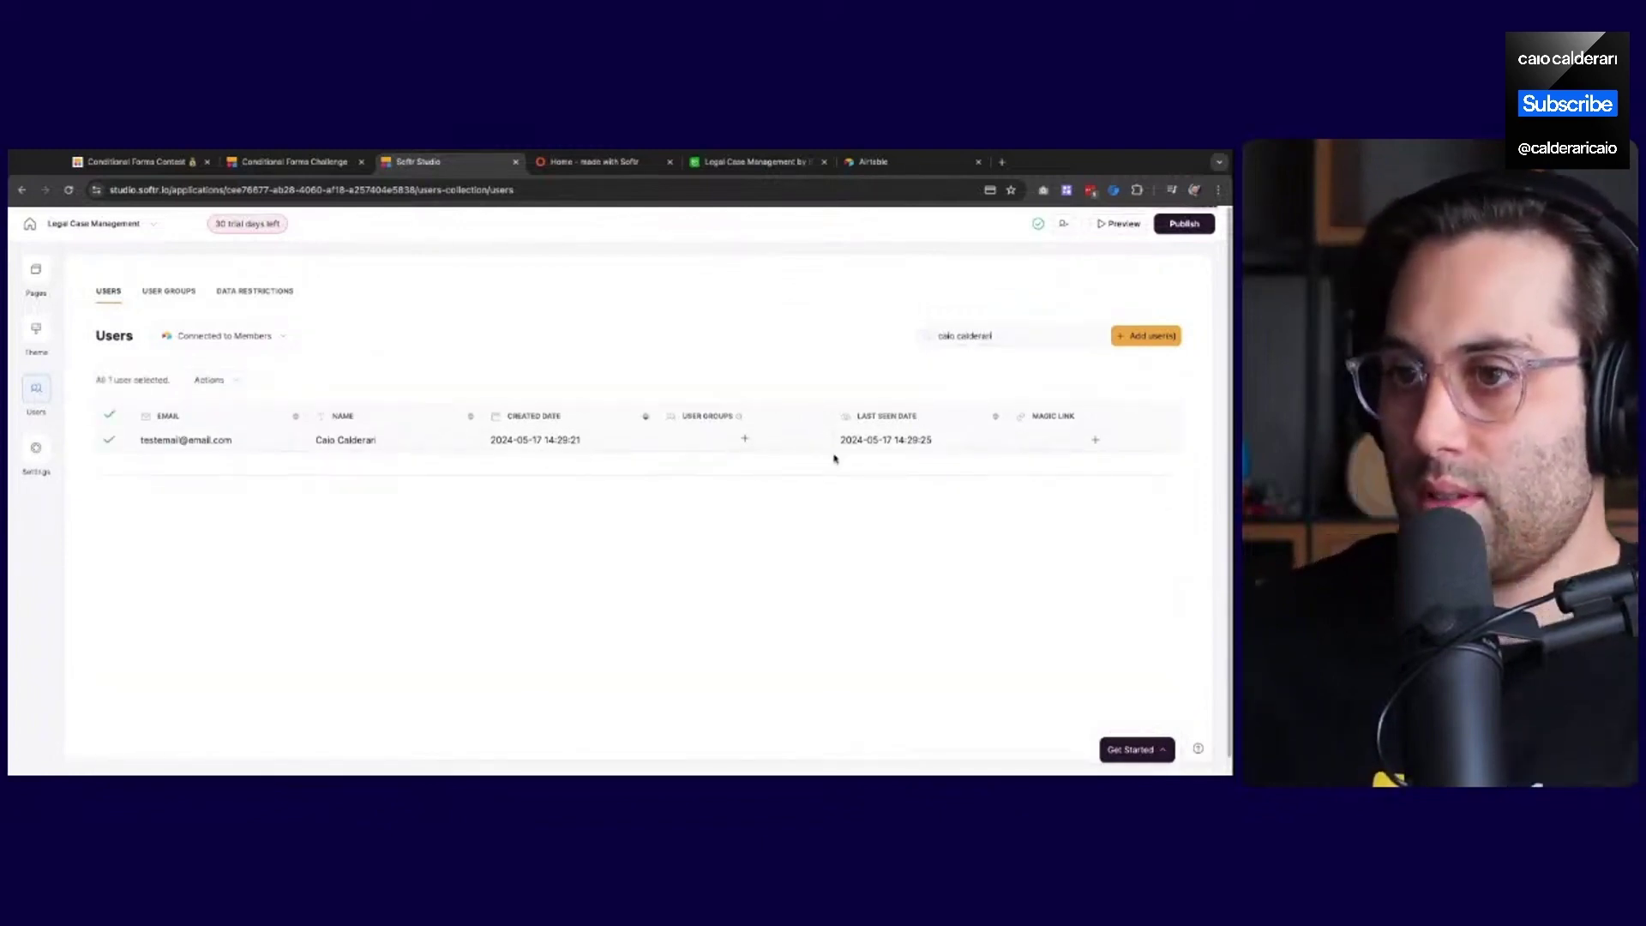
Delete the selected user, confirming with the phrase 'delete forever in Members'
left_click(209, 380)
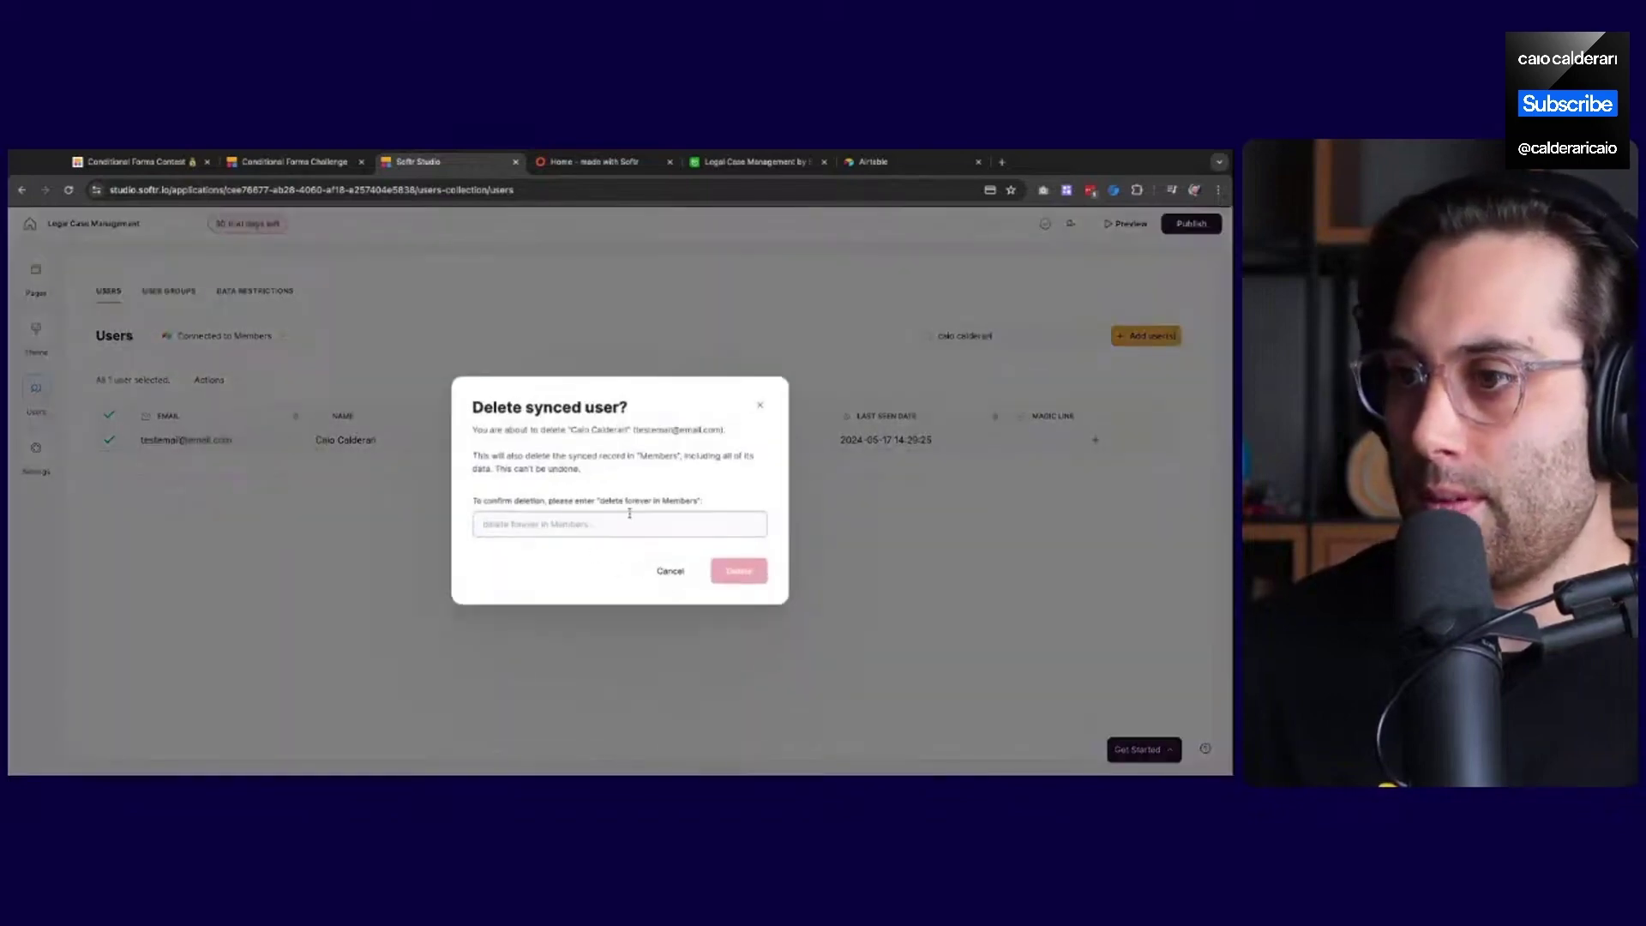
left_click_drag(600, 501, 697, 500)
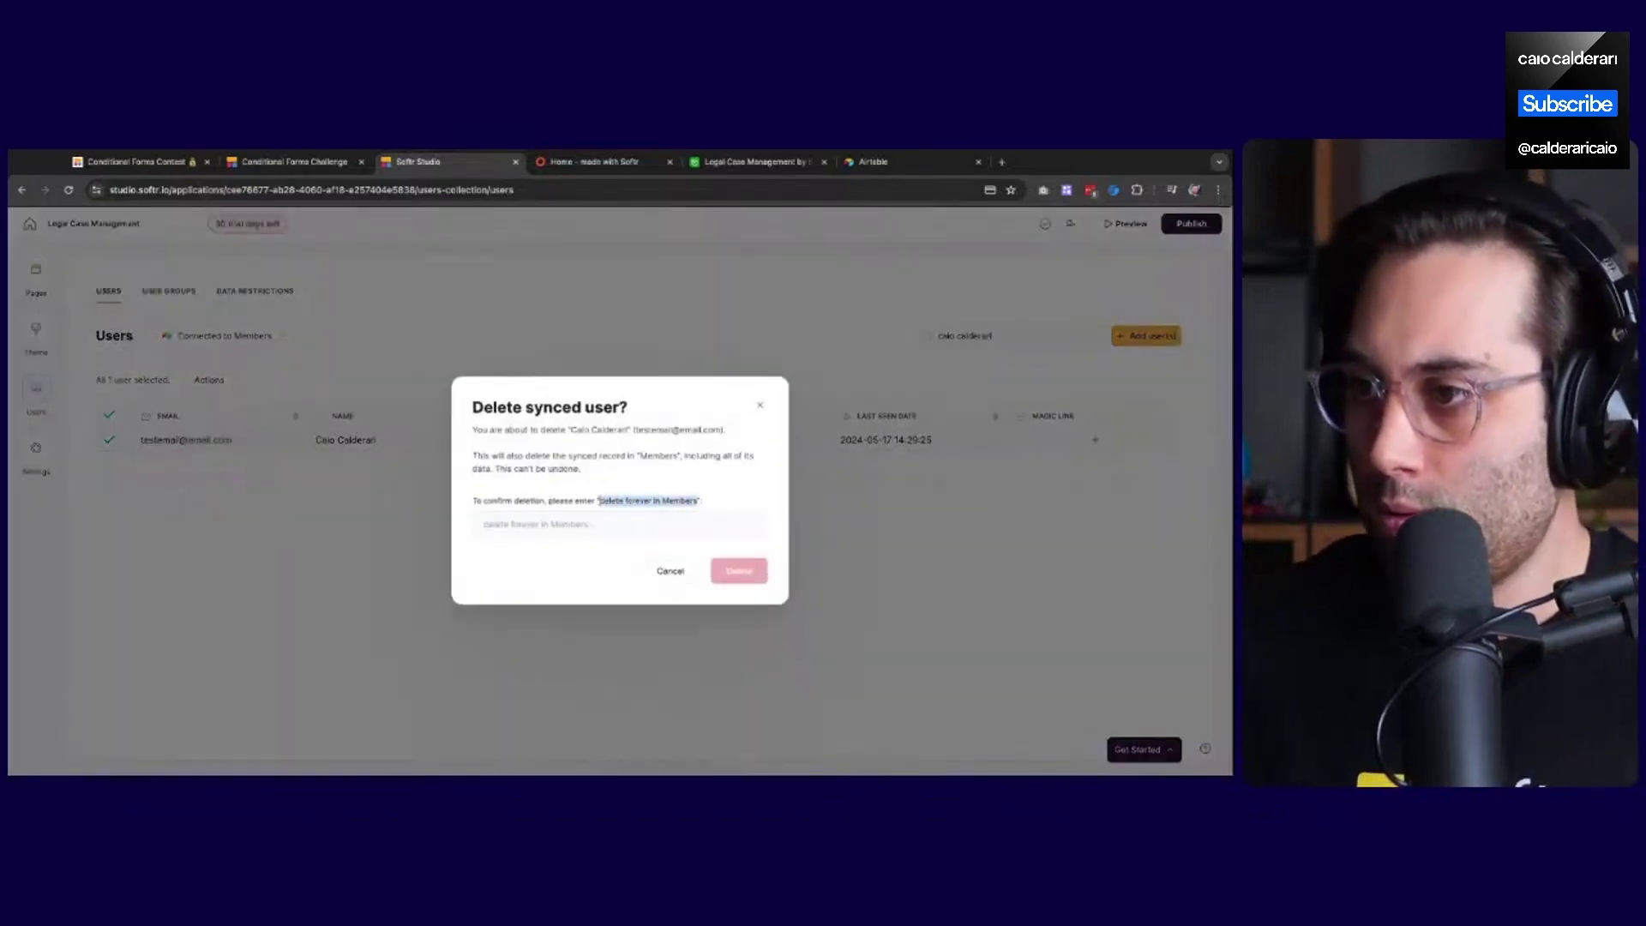
key("ctrl+c")
left_click(654, 526)
key("ctrl+v")
left_click(738, 572)
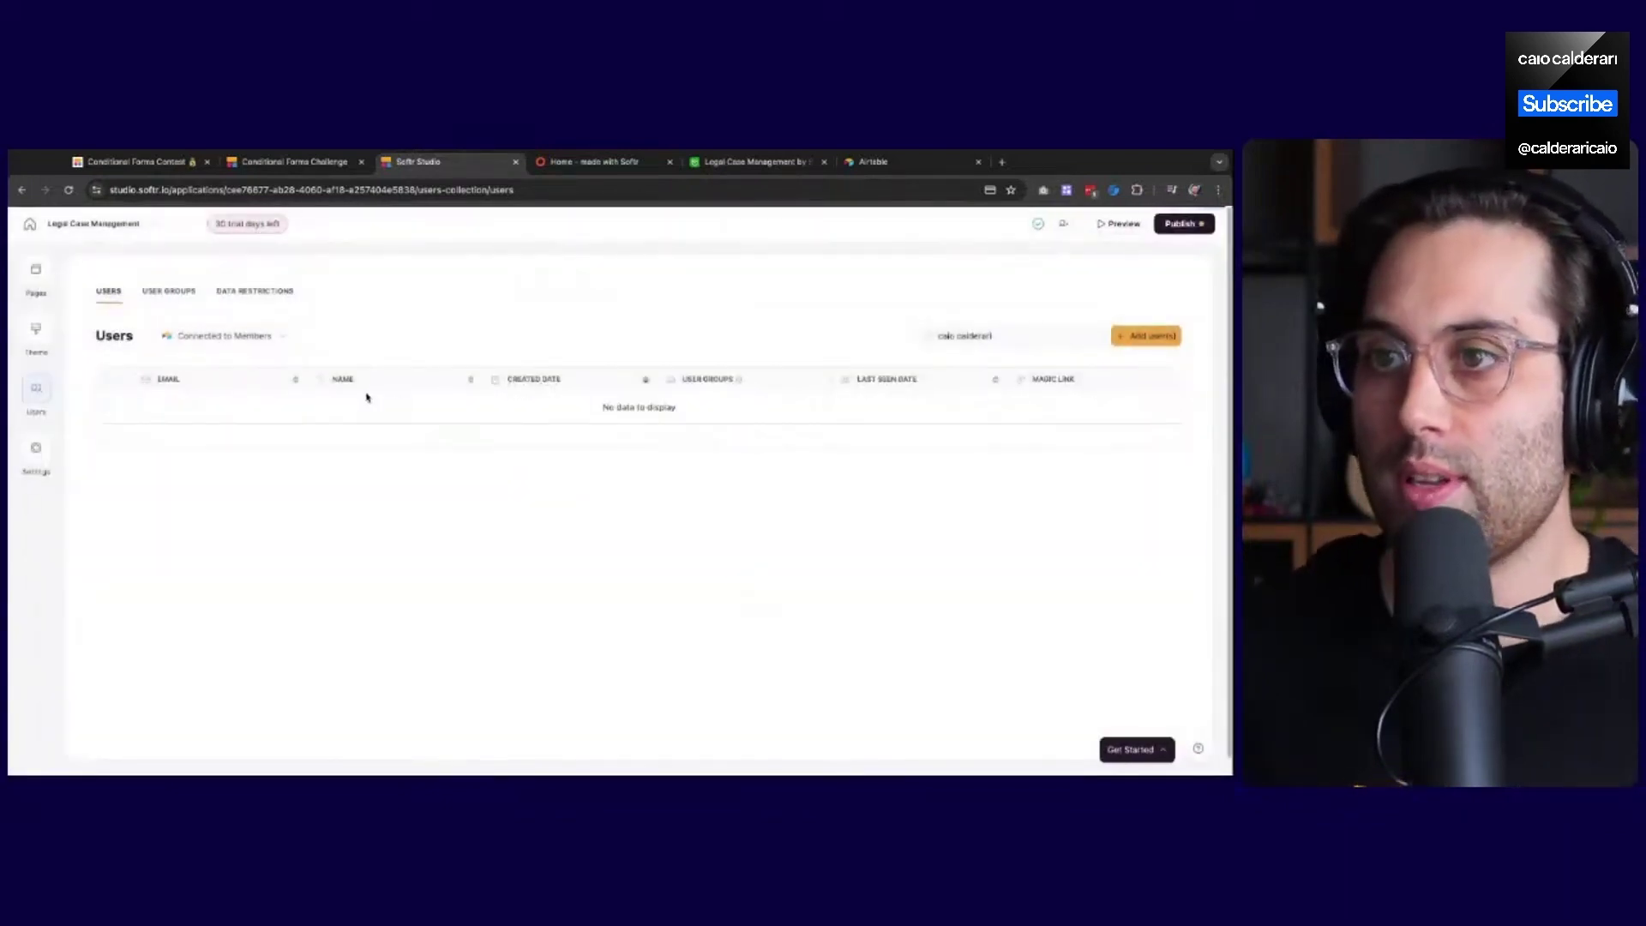
Switch to the live Legalo site tab
left_click(35, 271)
left_click(580, 237)
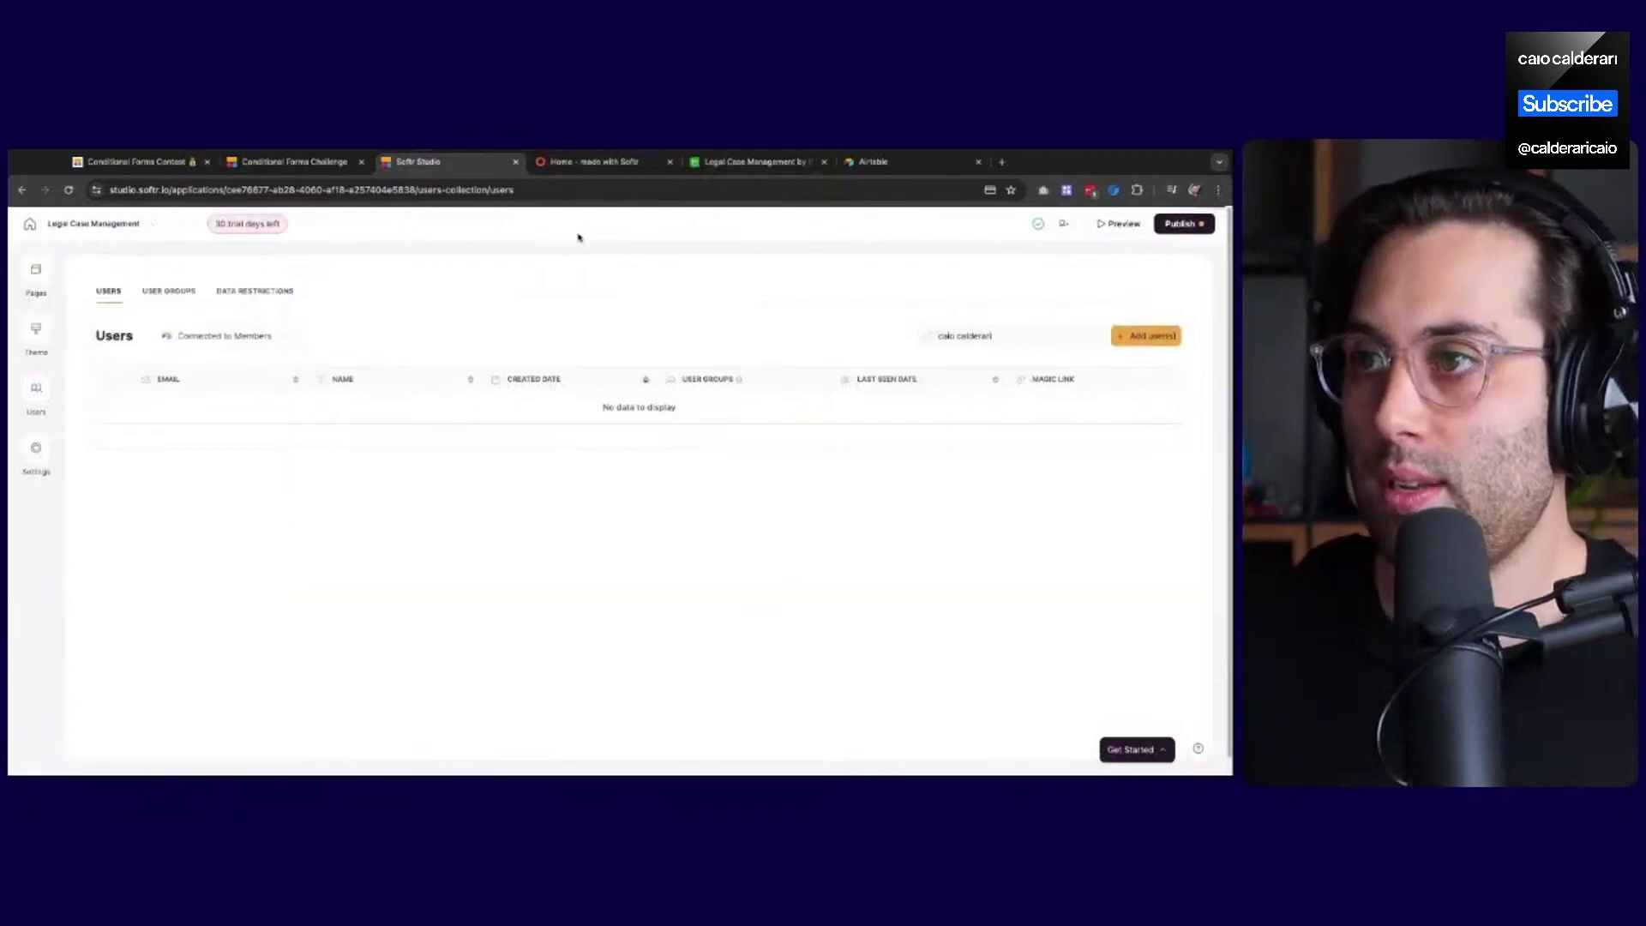
left_click(600, 161)
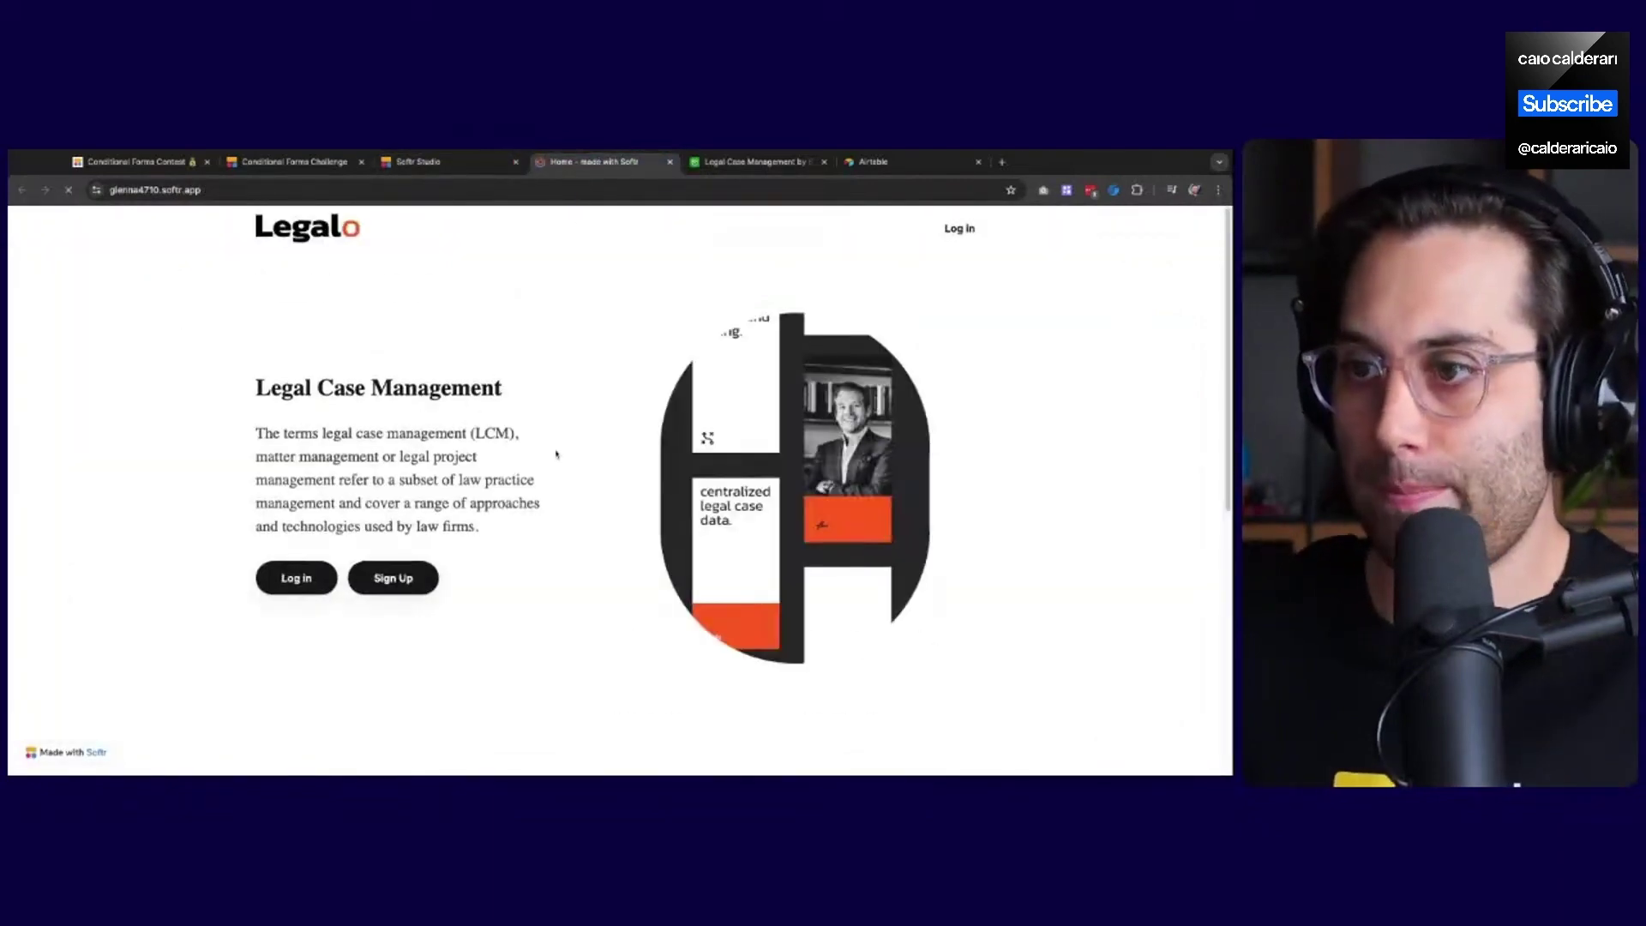
On Legalo's Sign Up form, enter a test full name, e-mail and password, then return to Softr Studio
left_click(393, 590)
left_click(559, 399)
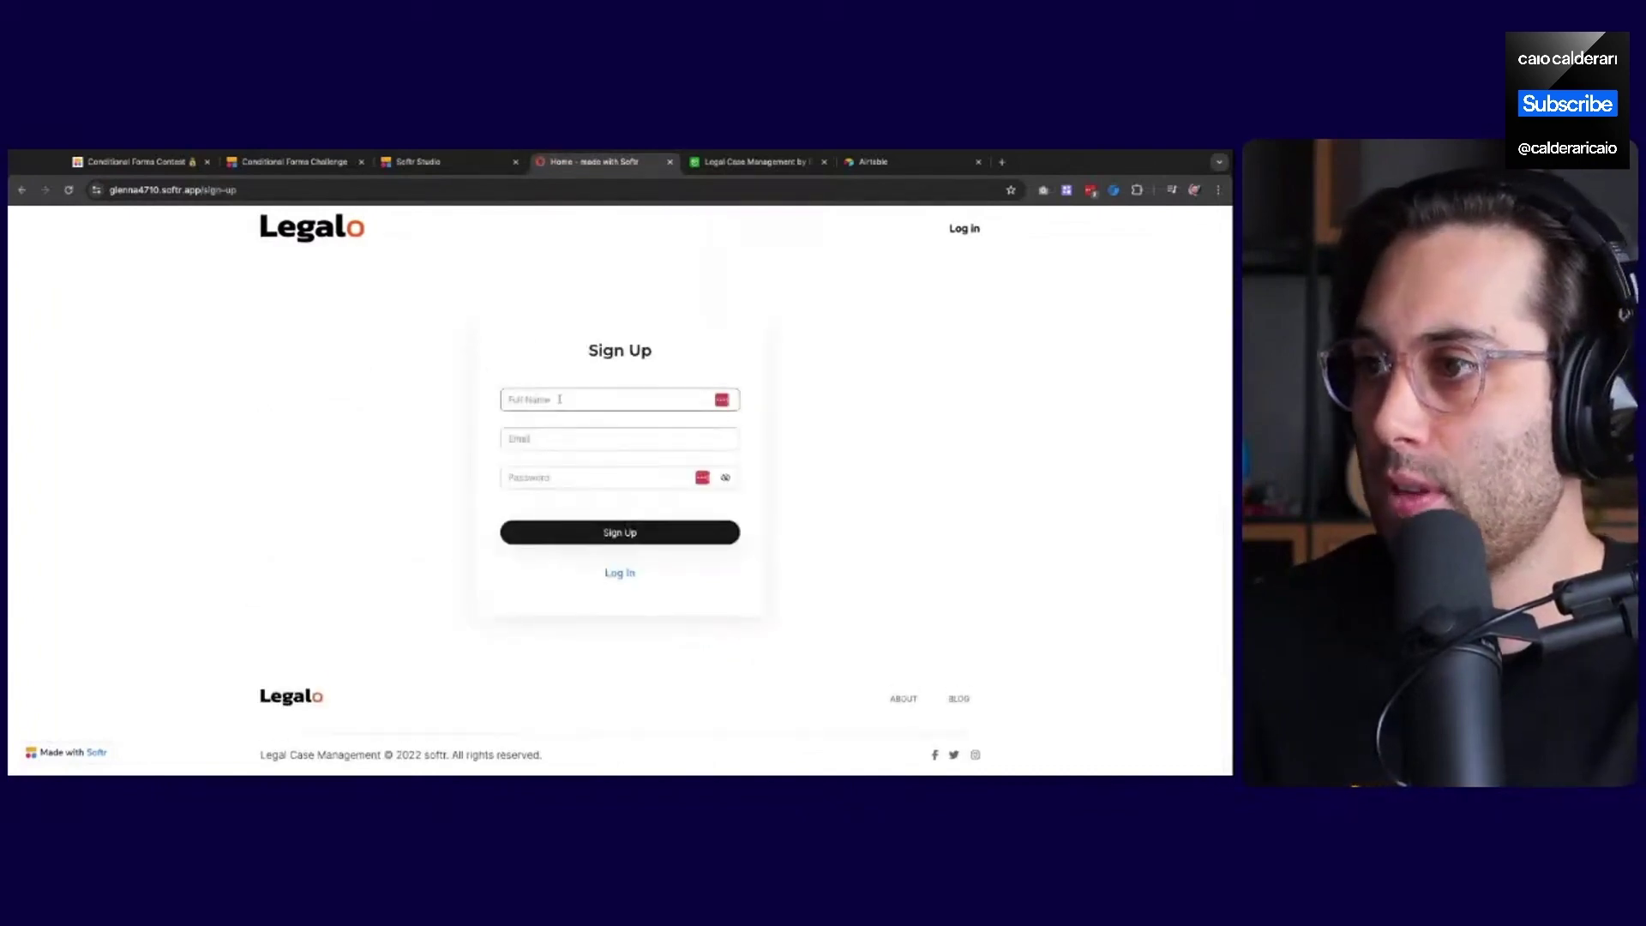
type("C")
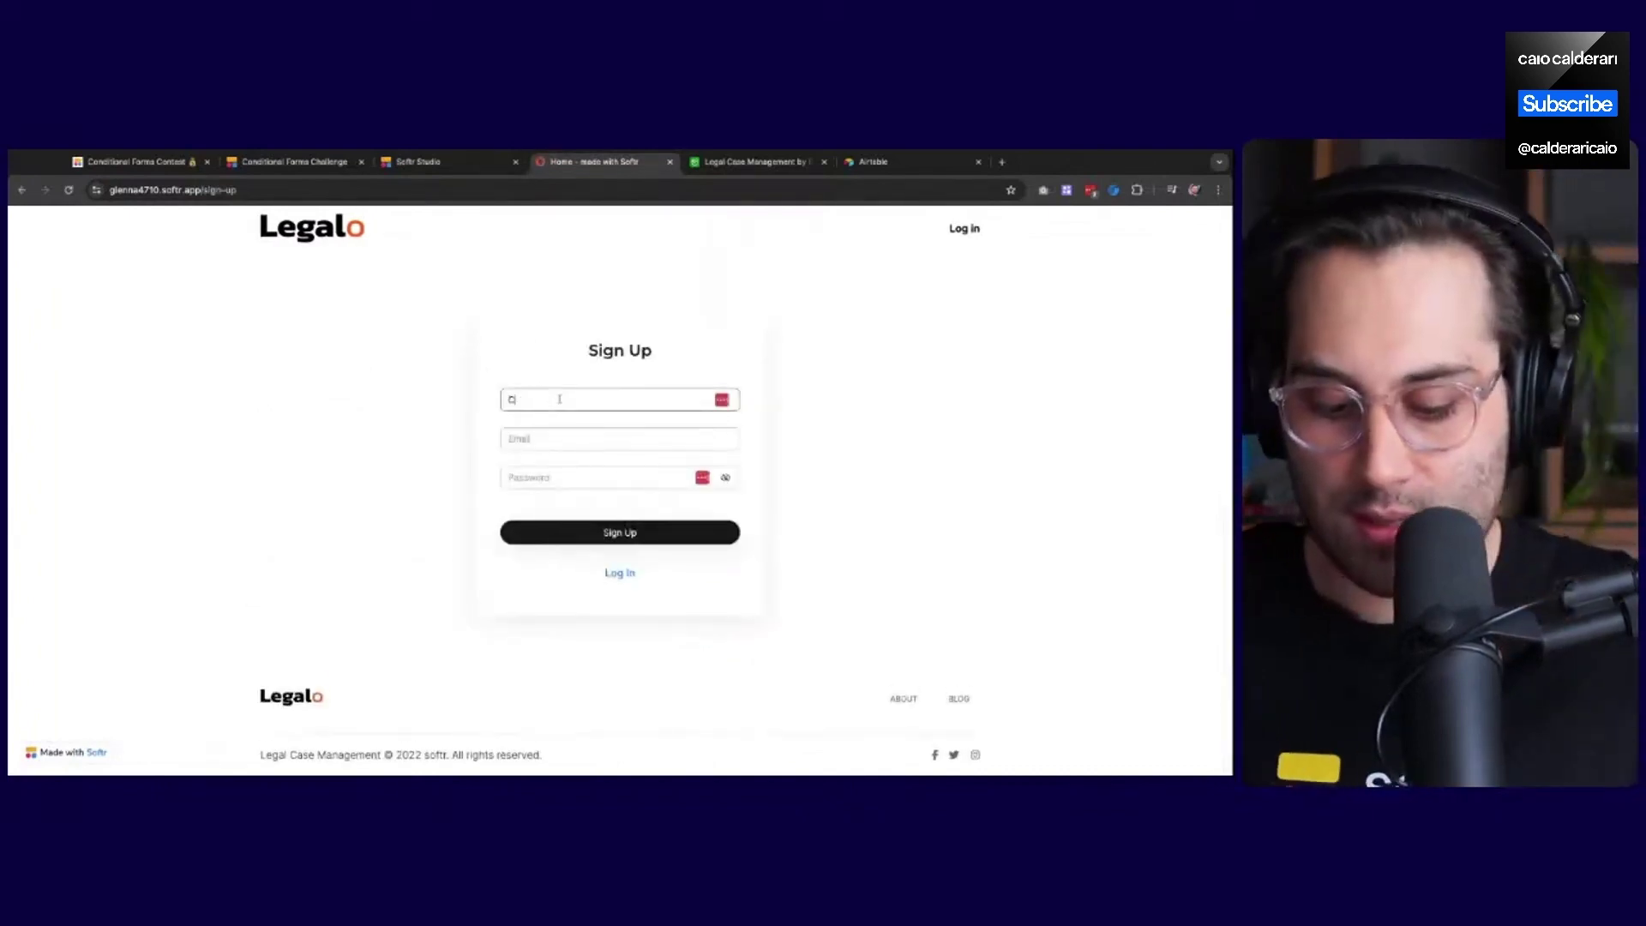
type("aio User Y")
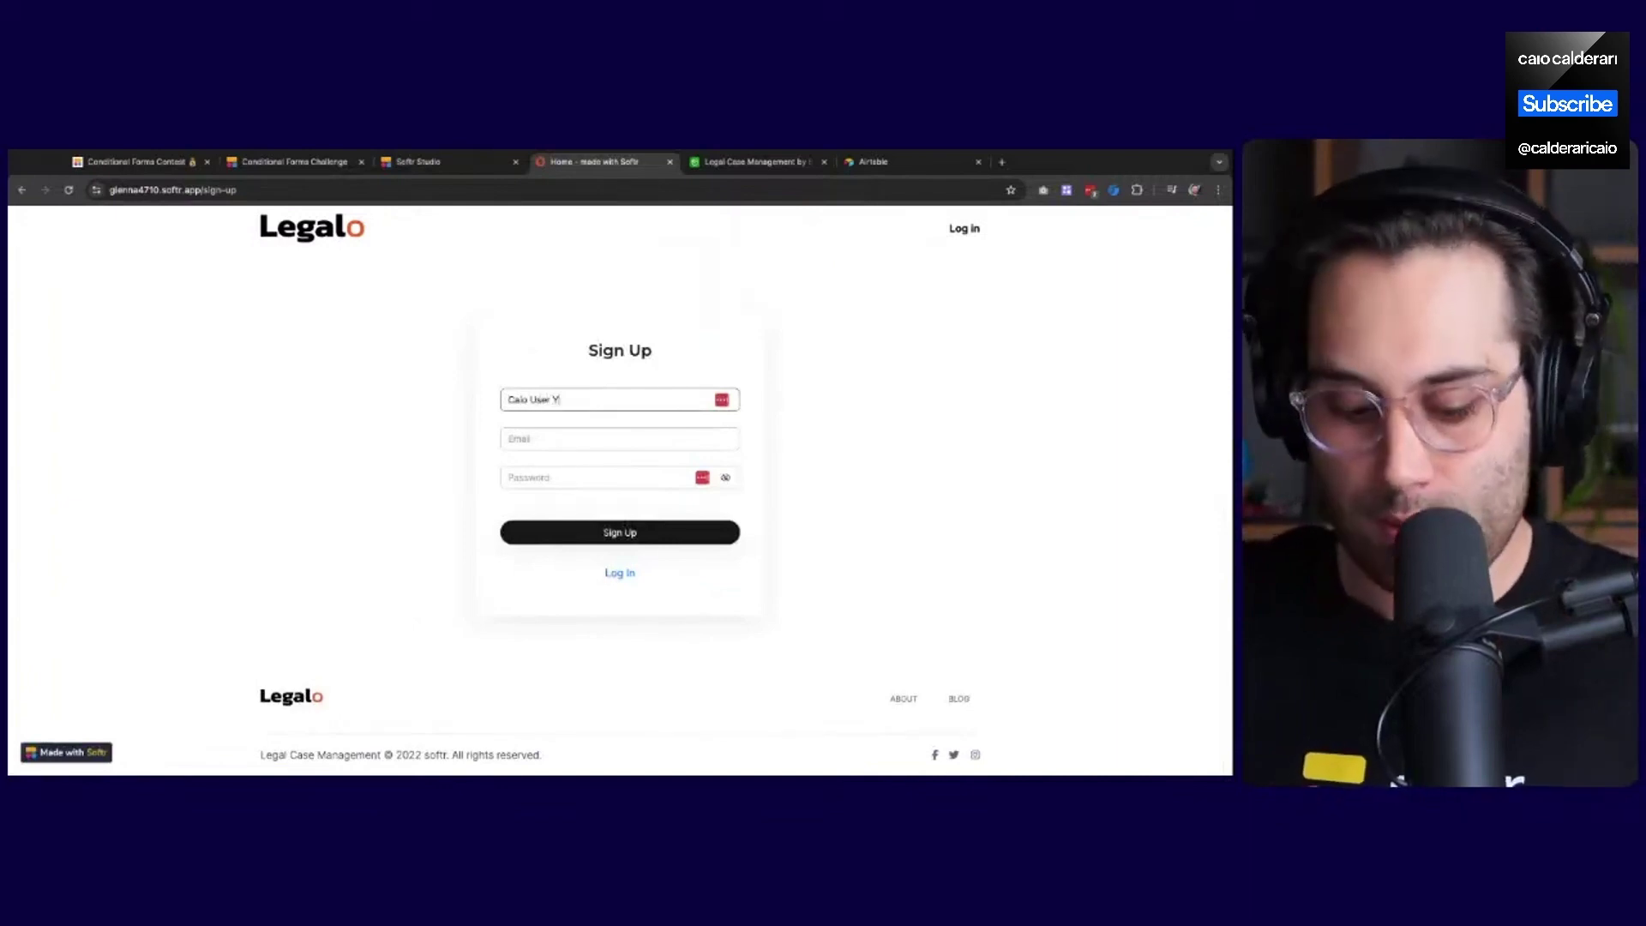
key("BackSpace")
type("Test")
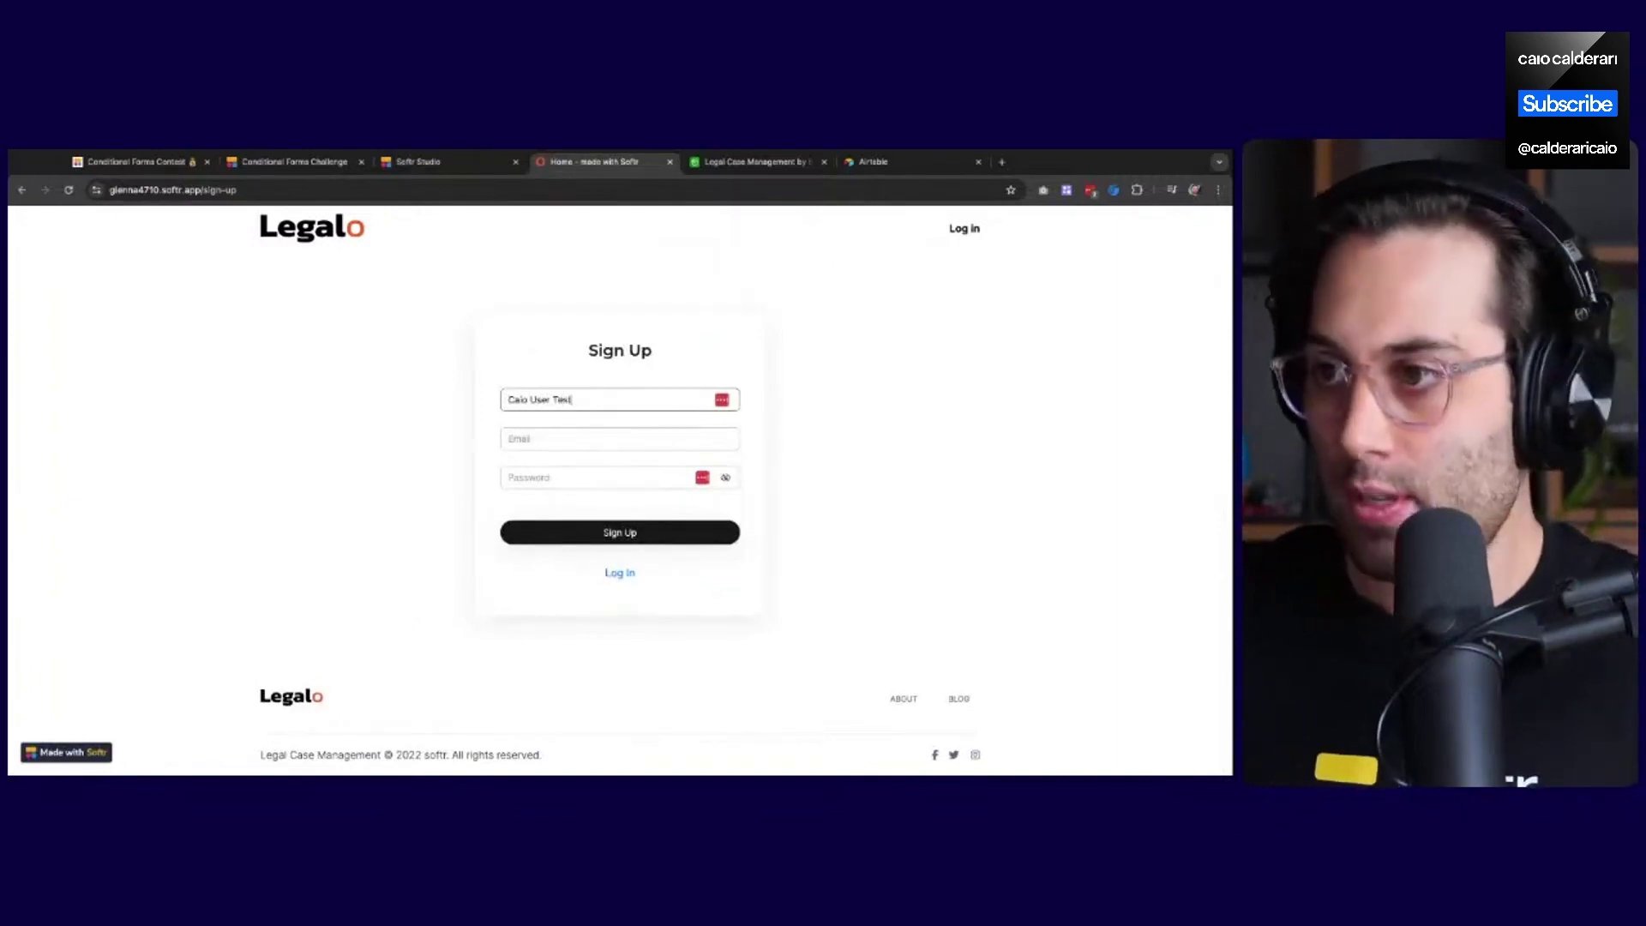
key("Tab")
type("email")
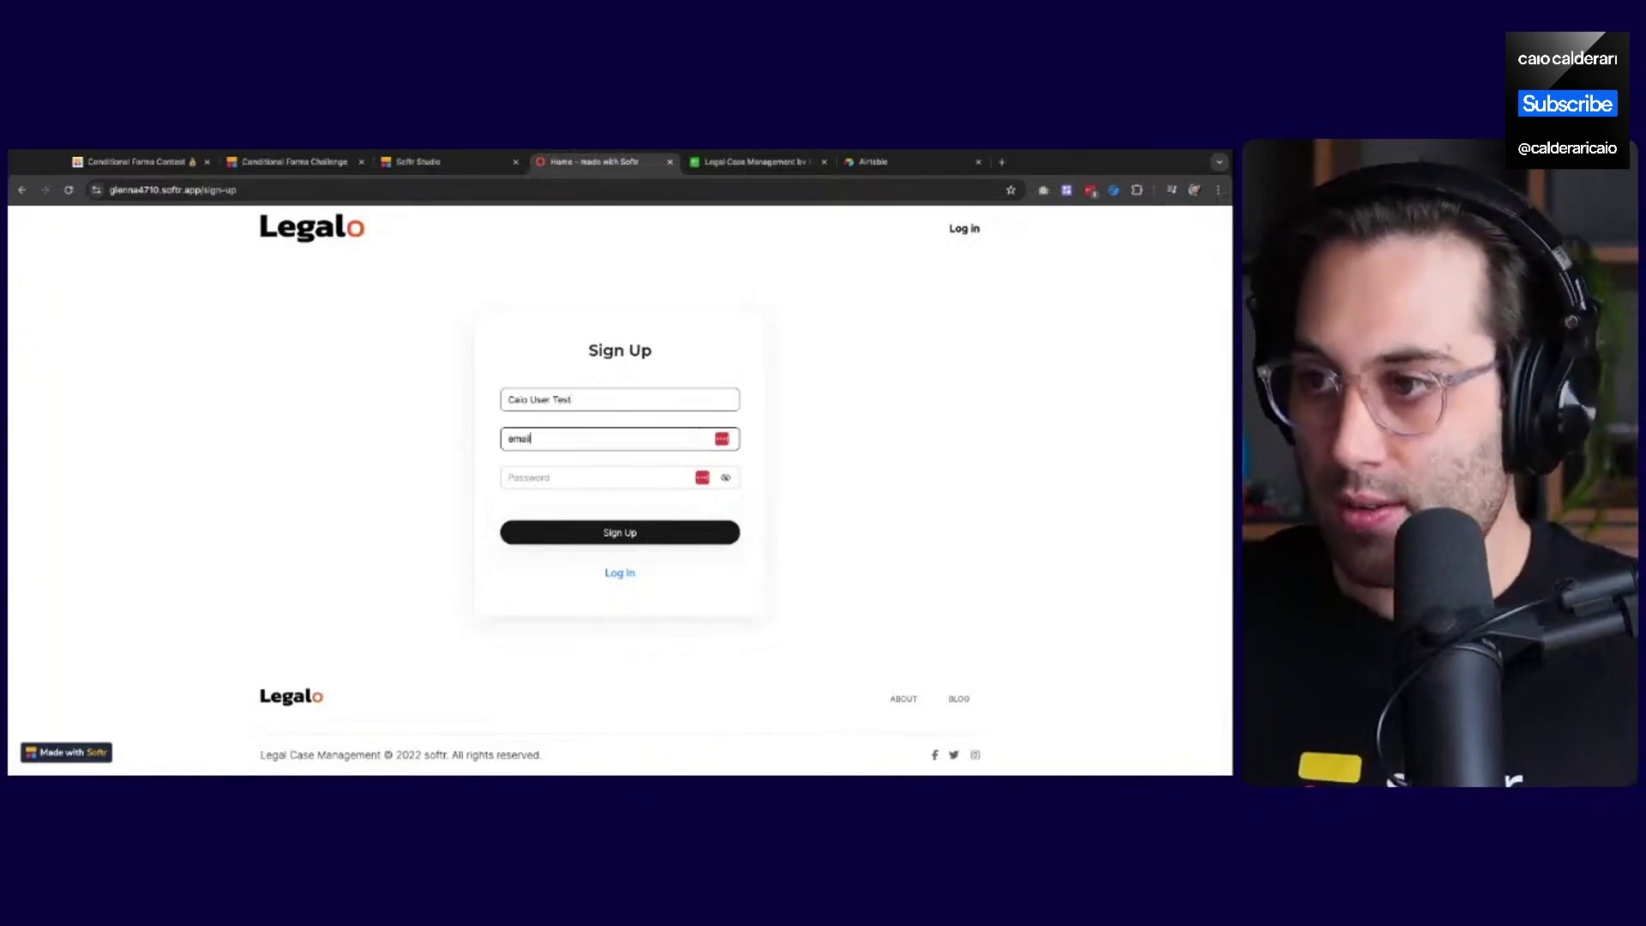
type("test@email.com")
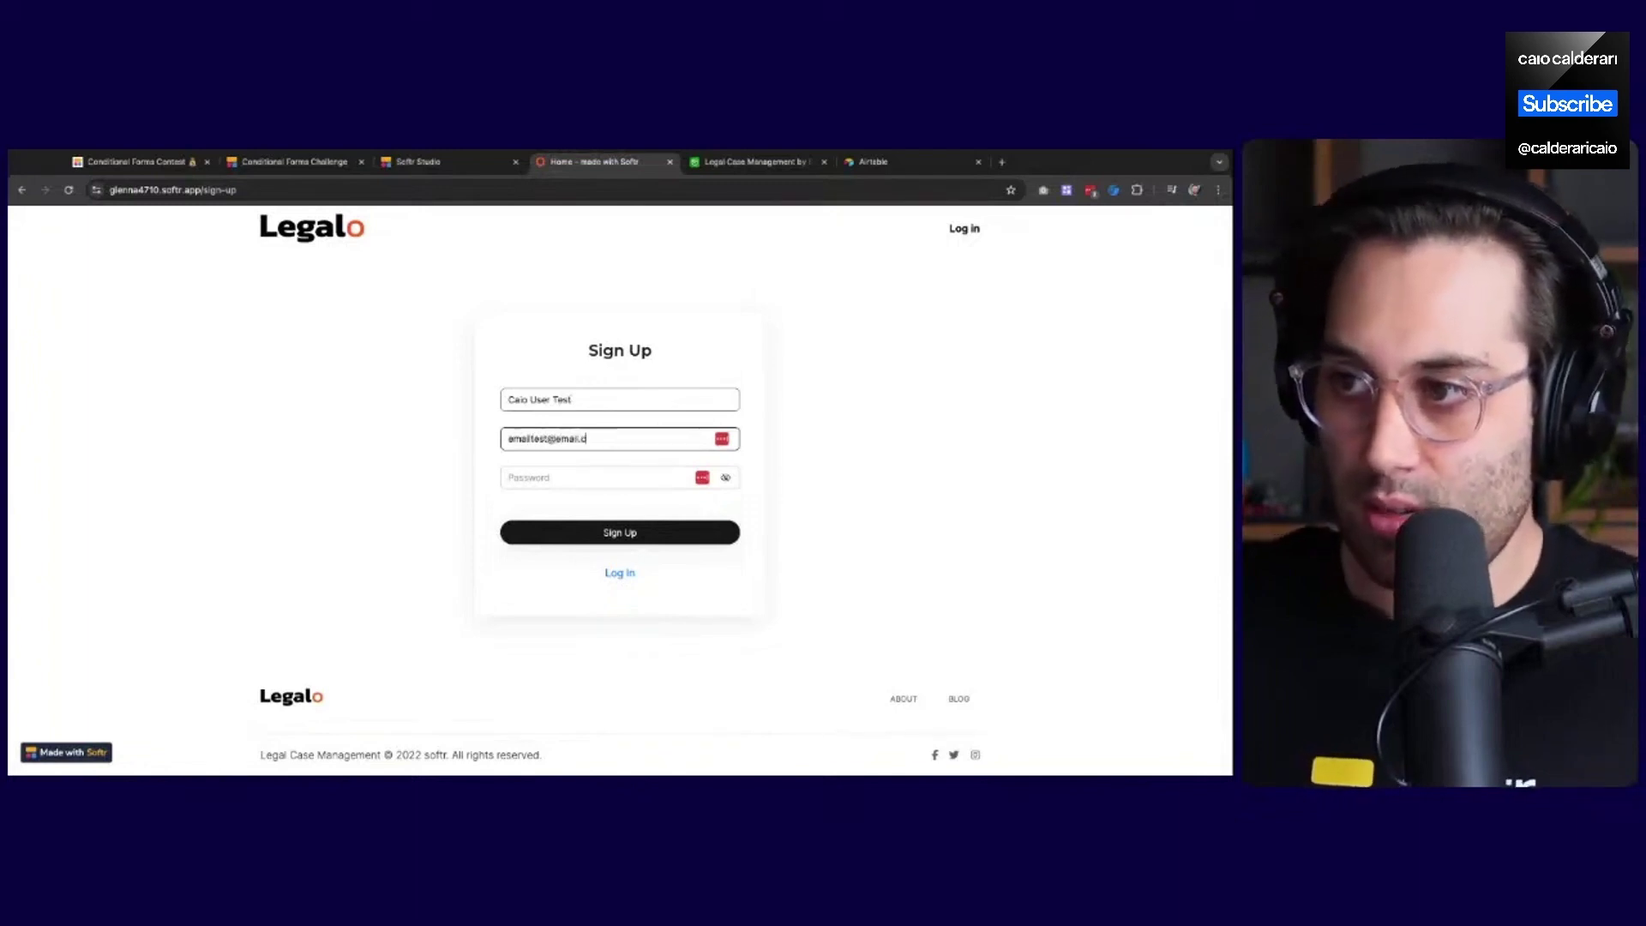
key("Tab")
type("1234567")
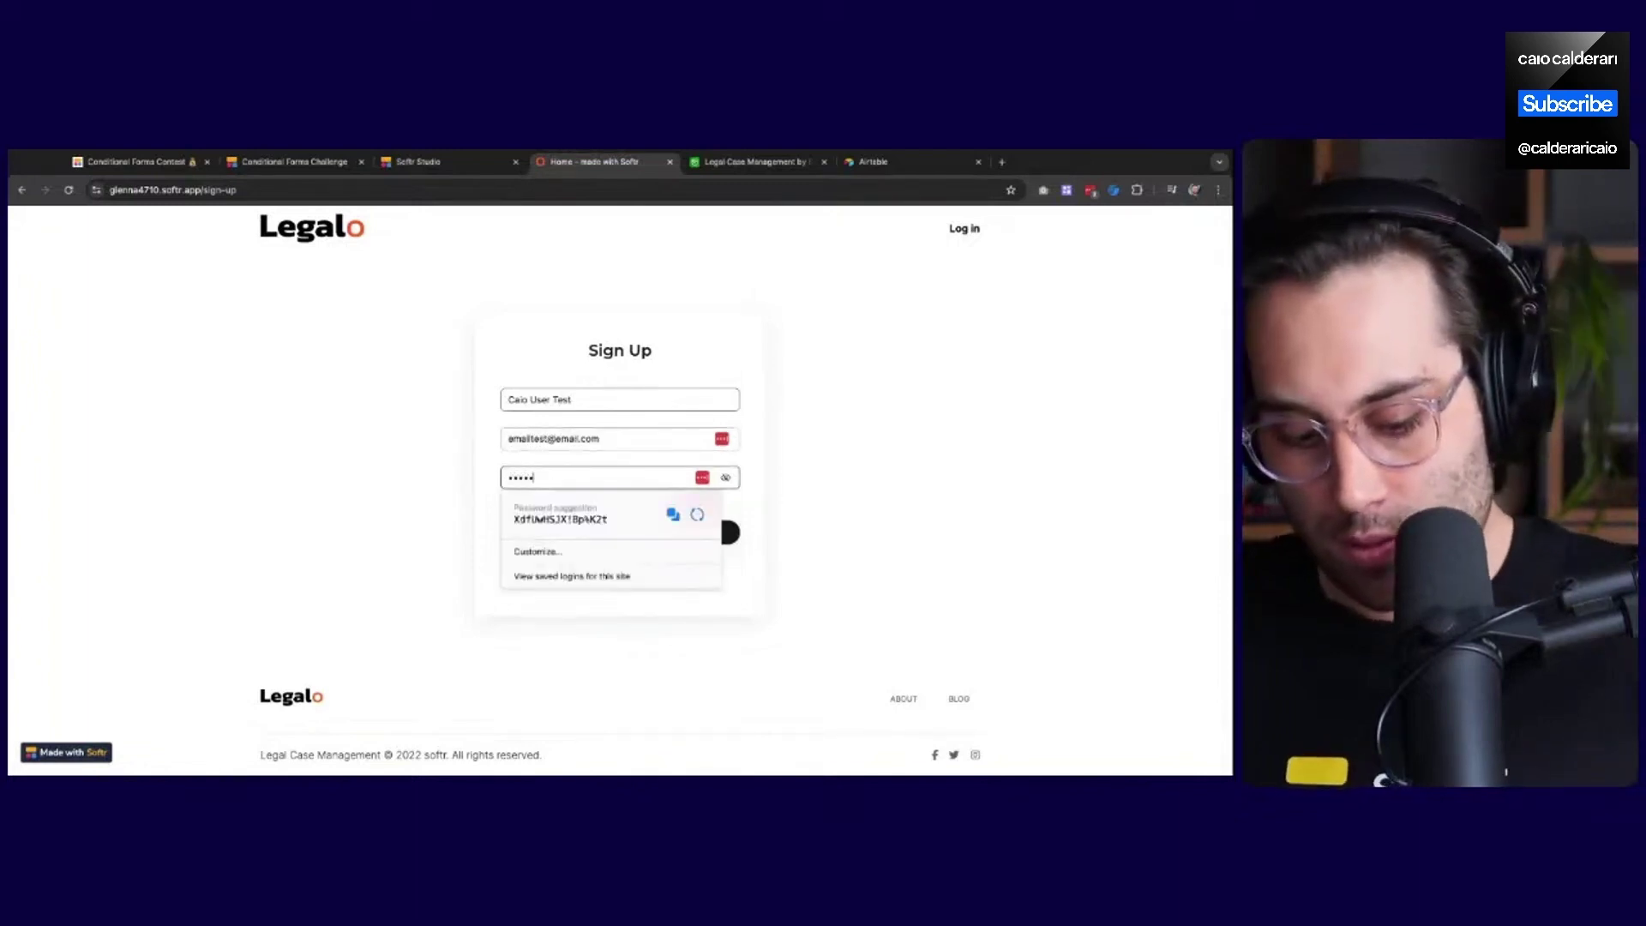
type("890")
left_click(430, 399)
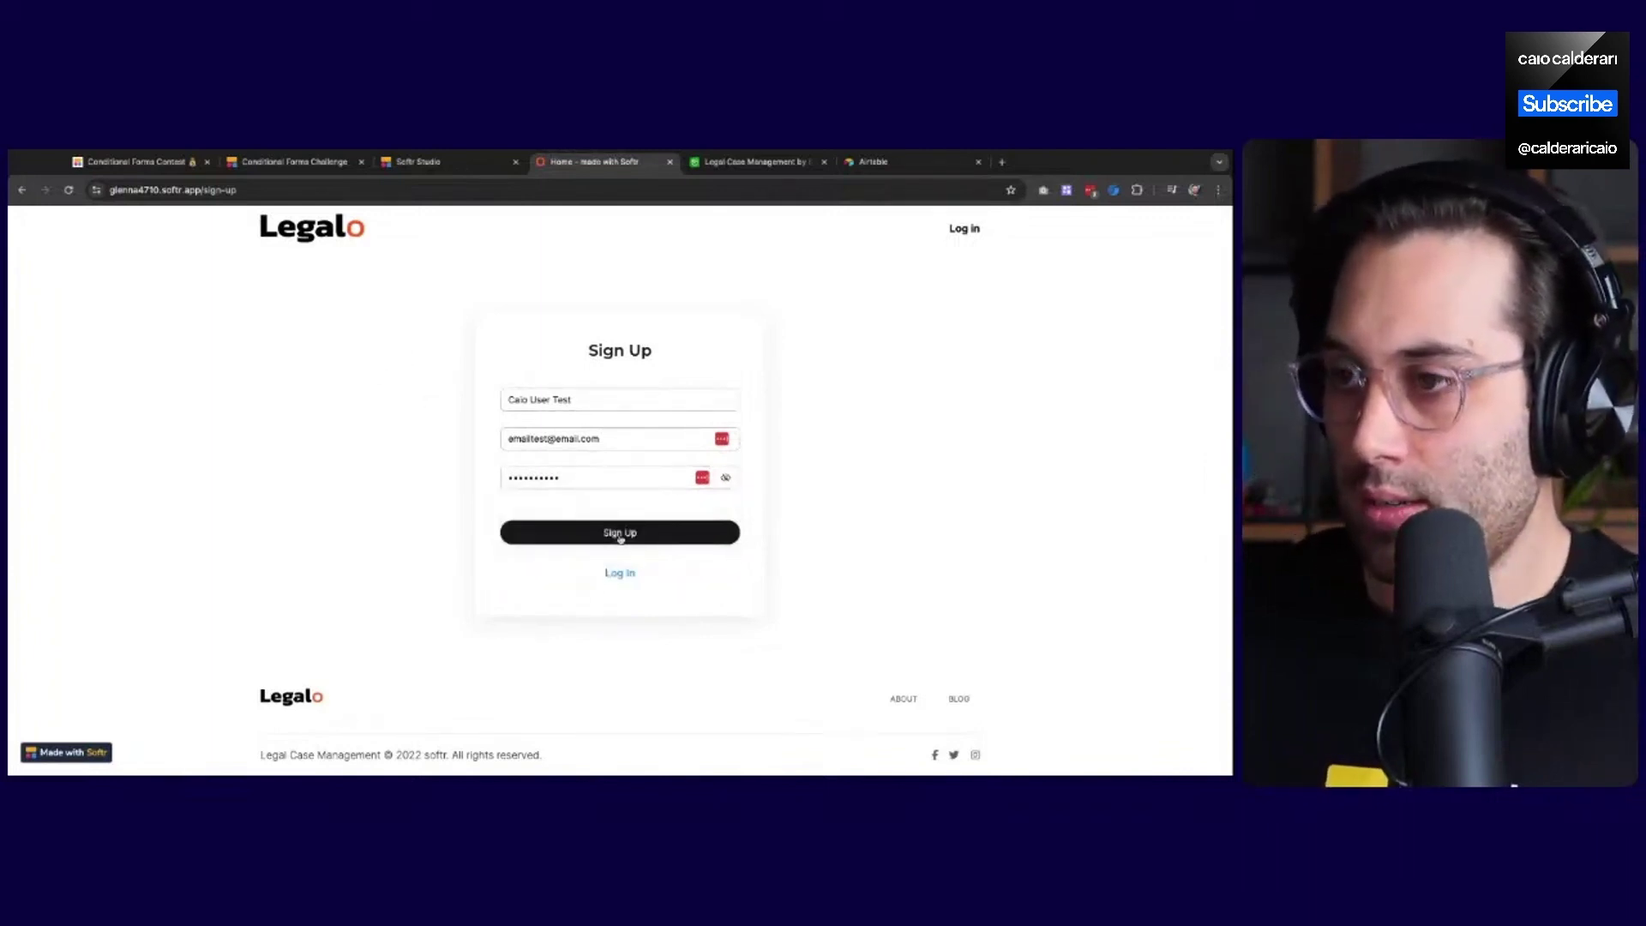
left_click(454, 172)
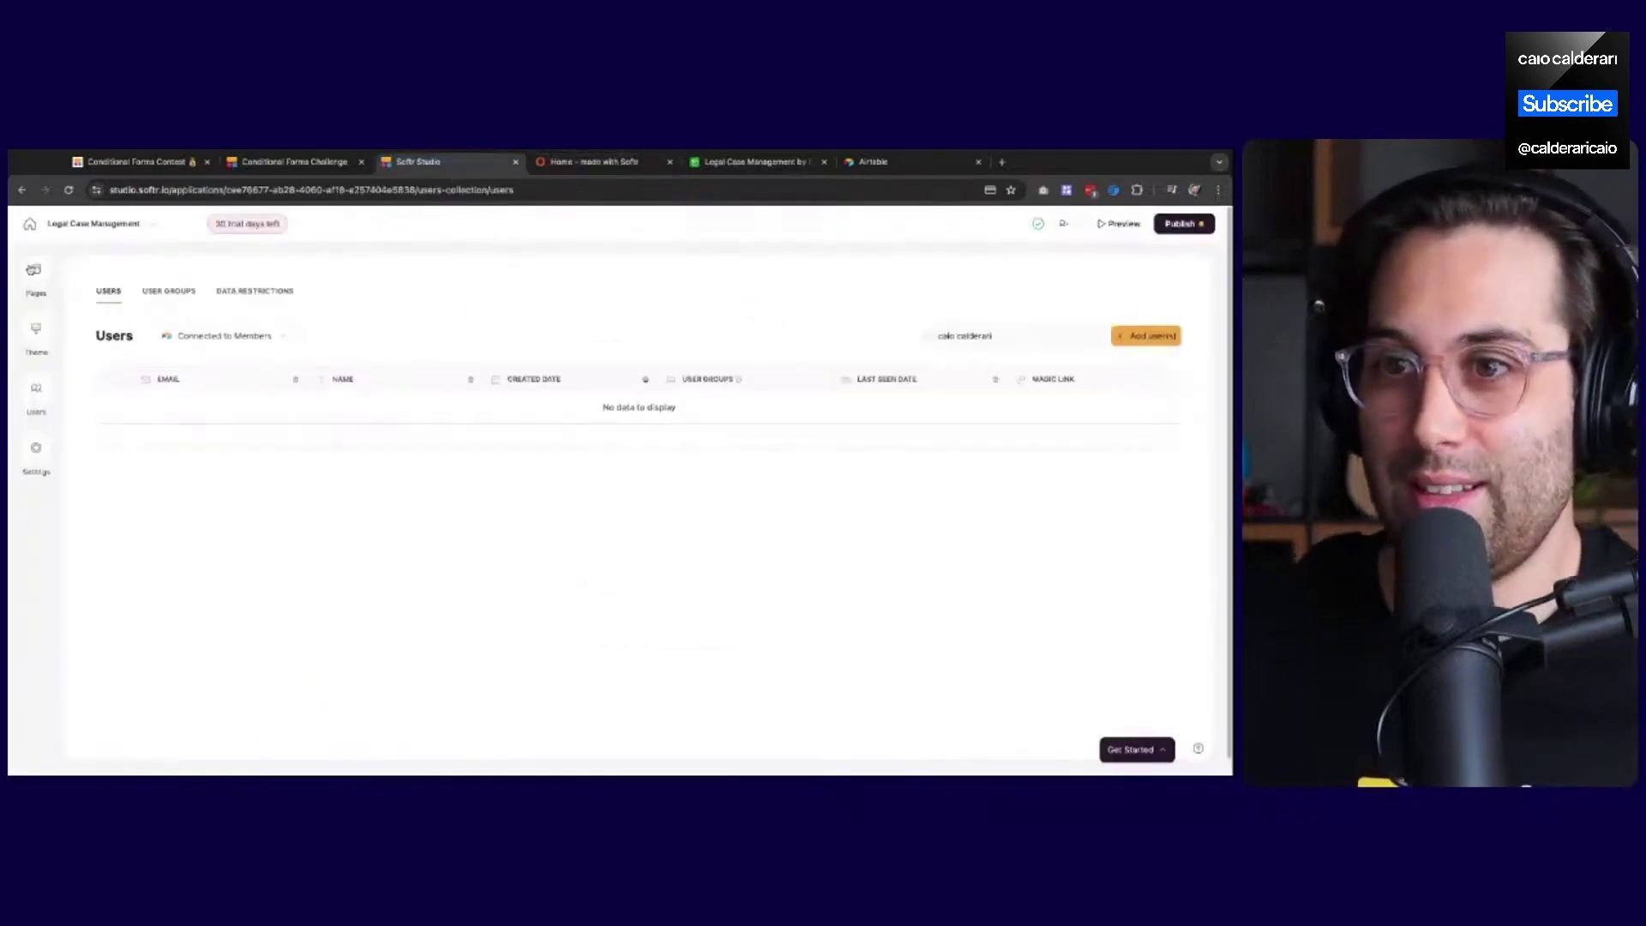
On the Sign Up page, open the sign-up form's page rules for after-sign-up redirects
left_click(32, 270)
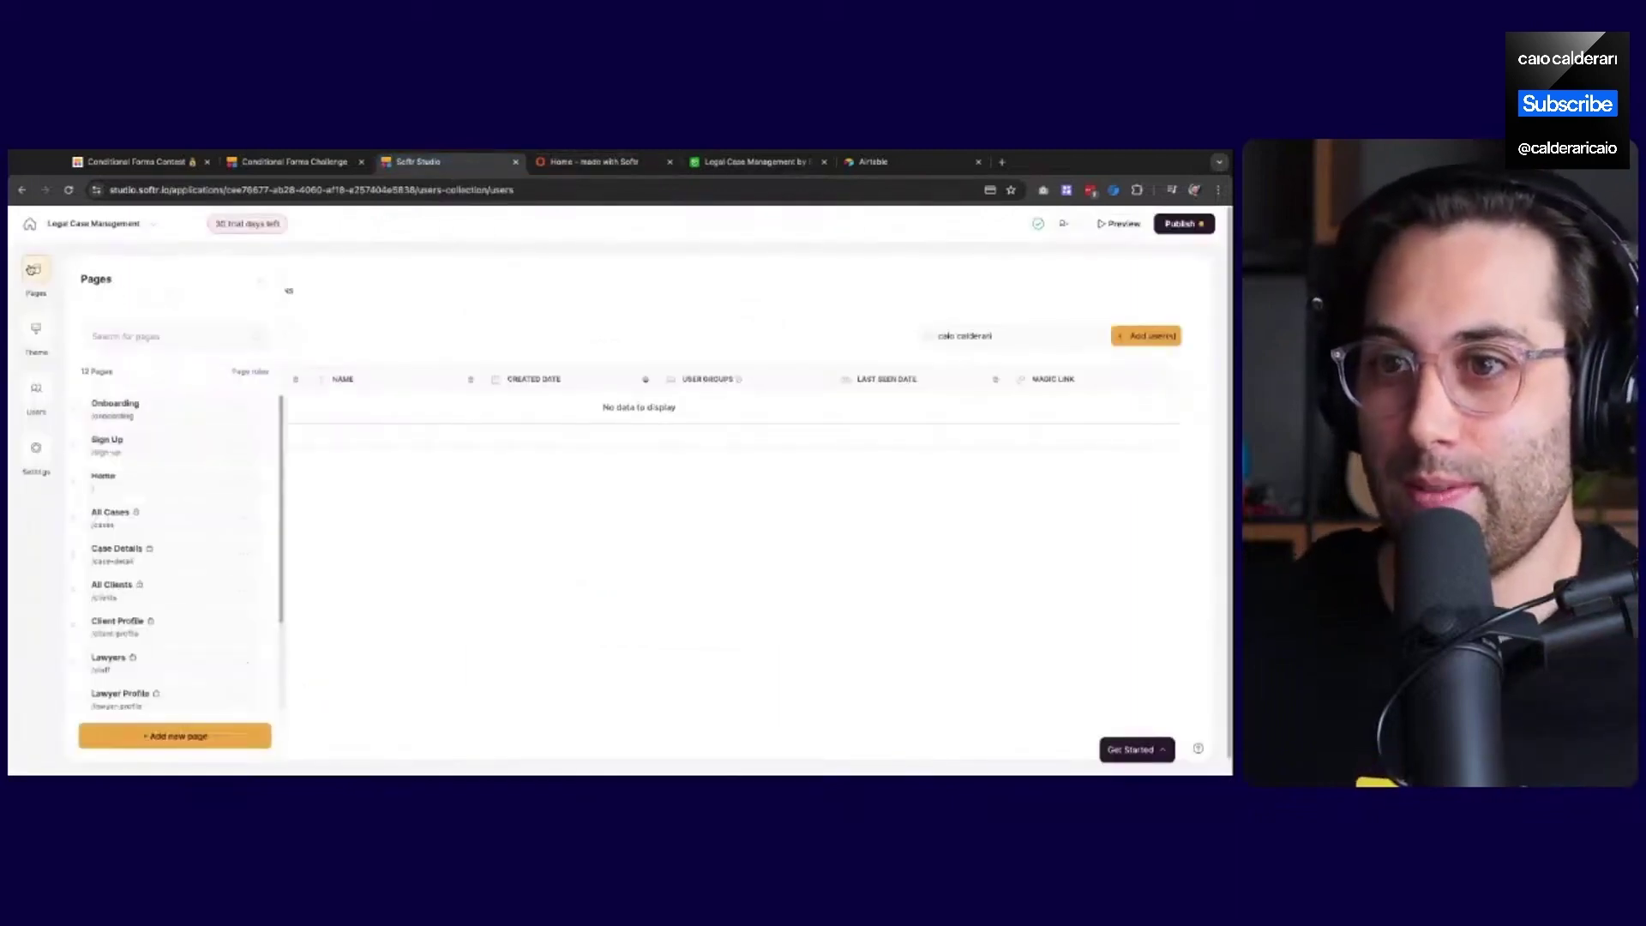
left_click(141, 441)
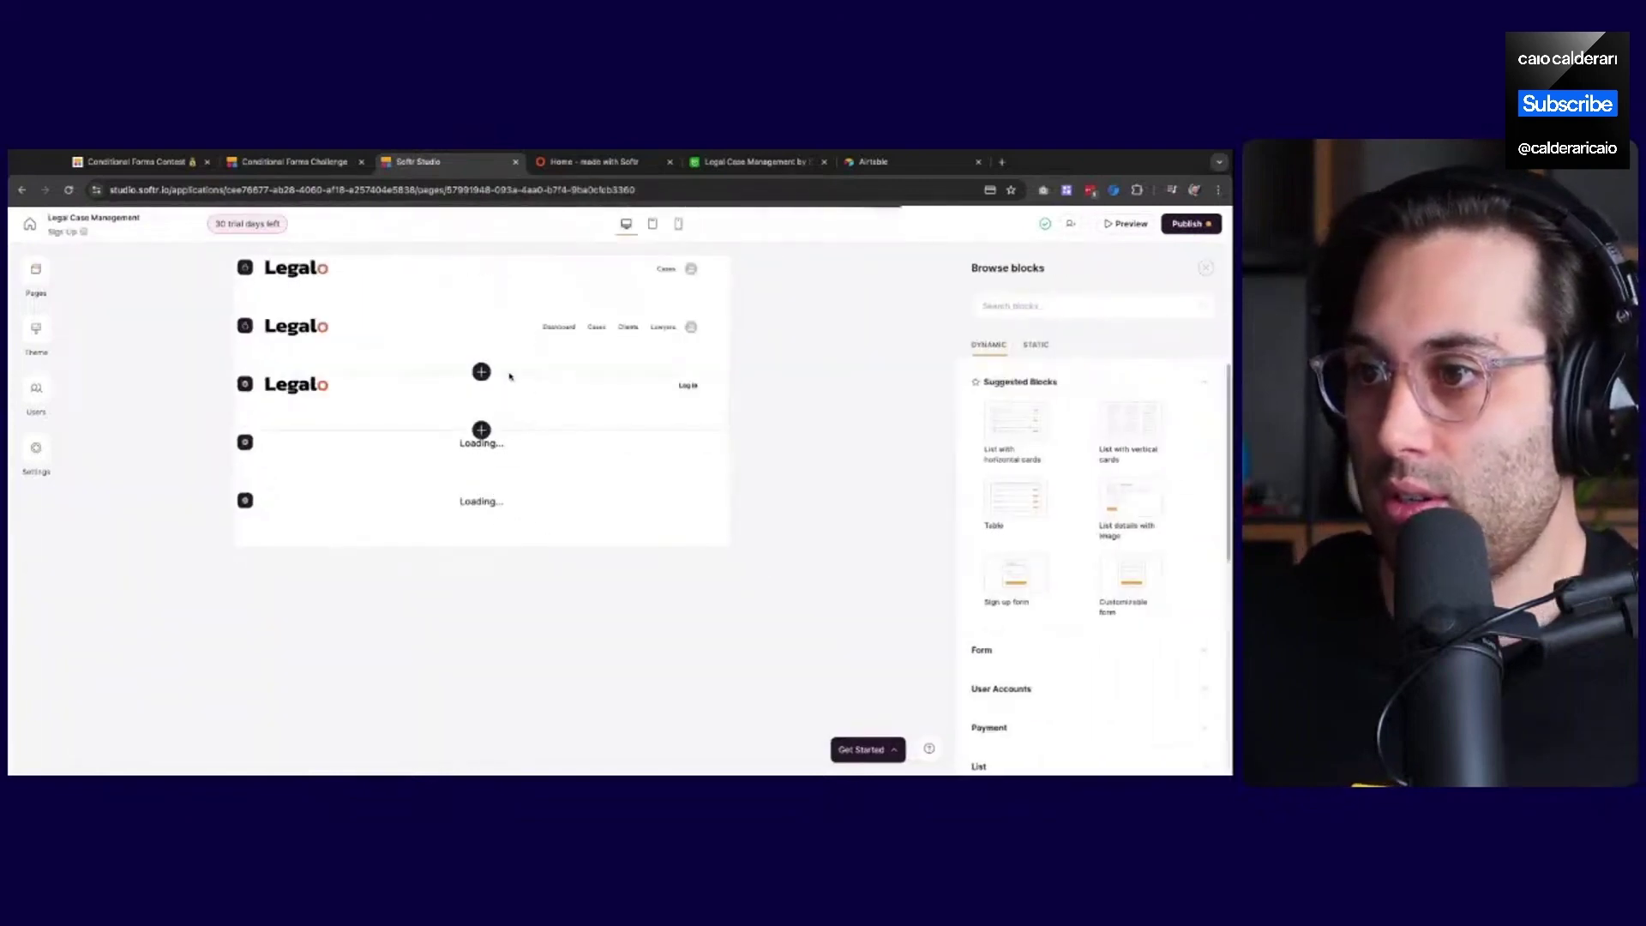
left_click(606, 437)
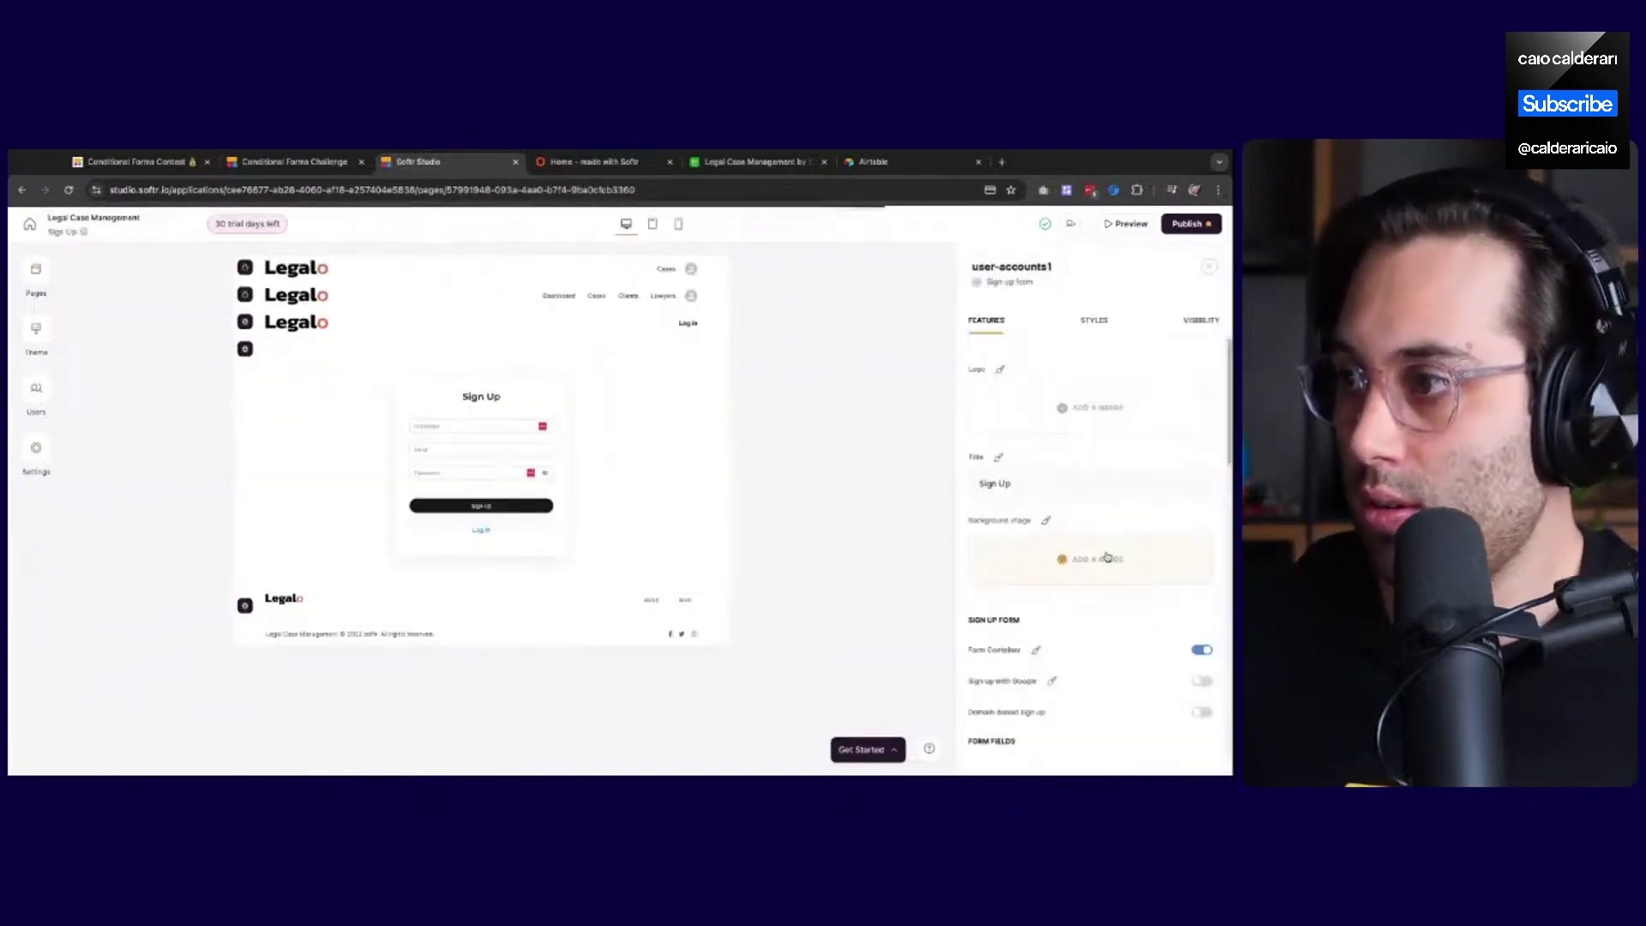
scroll(1071, 614, "down", 2)
scroll(1071, 614, "down", 3)
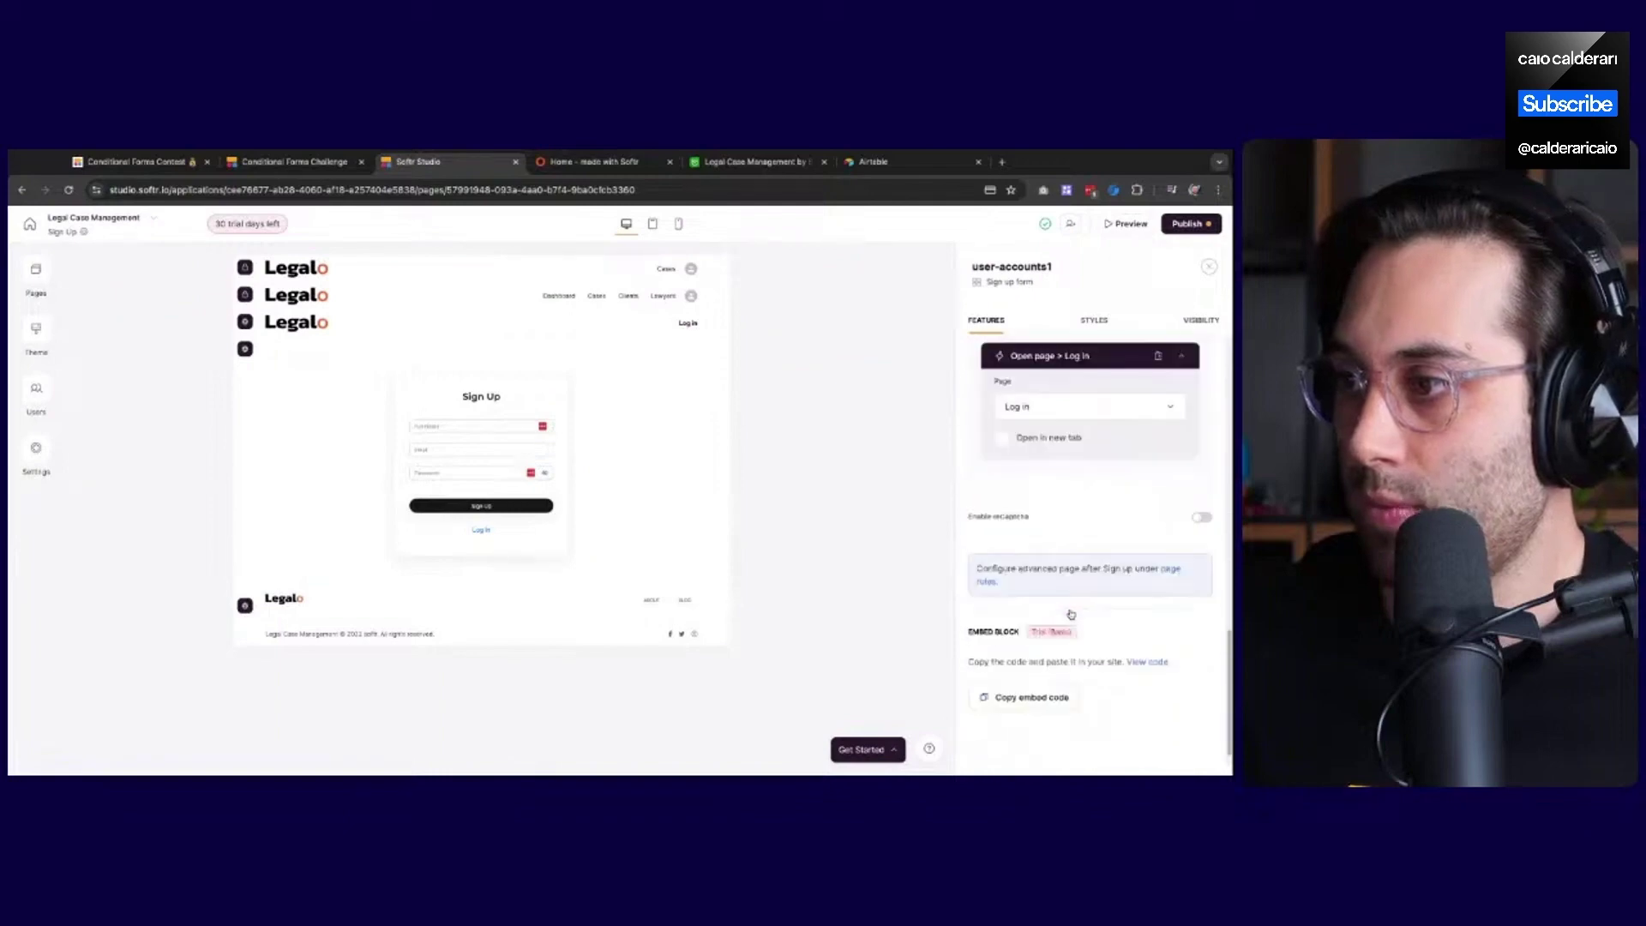
left_click(1172, 569)
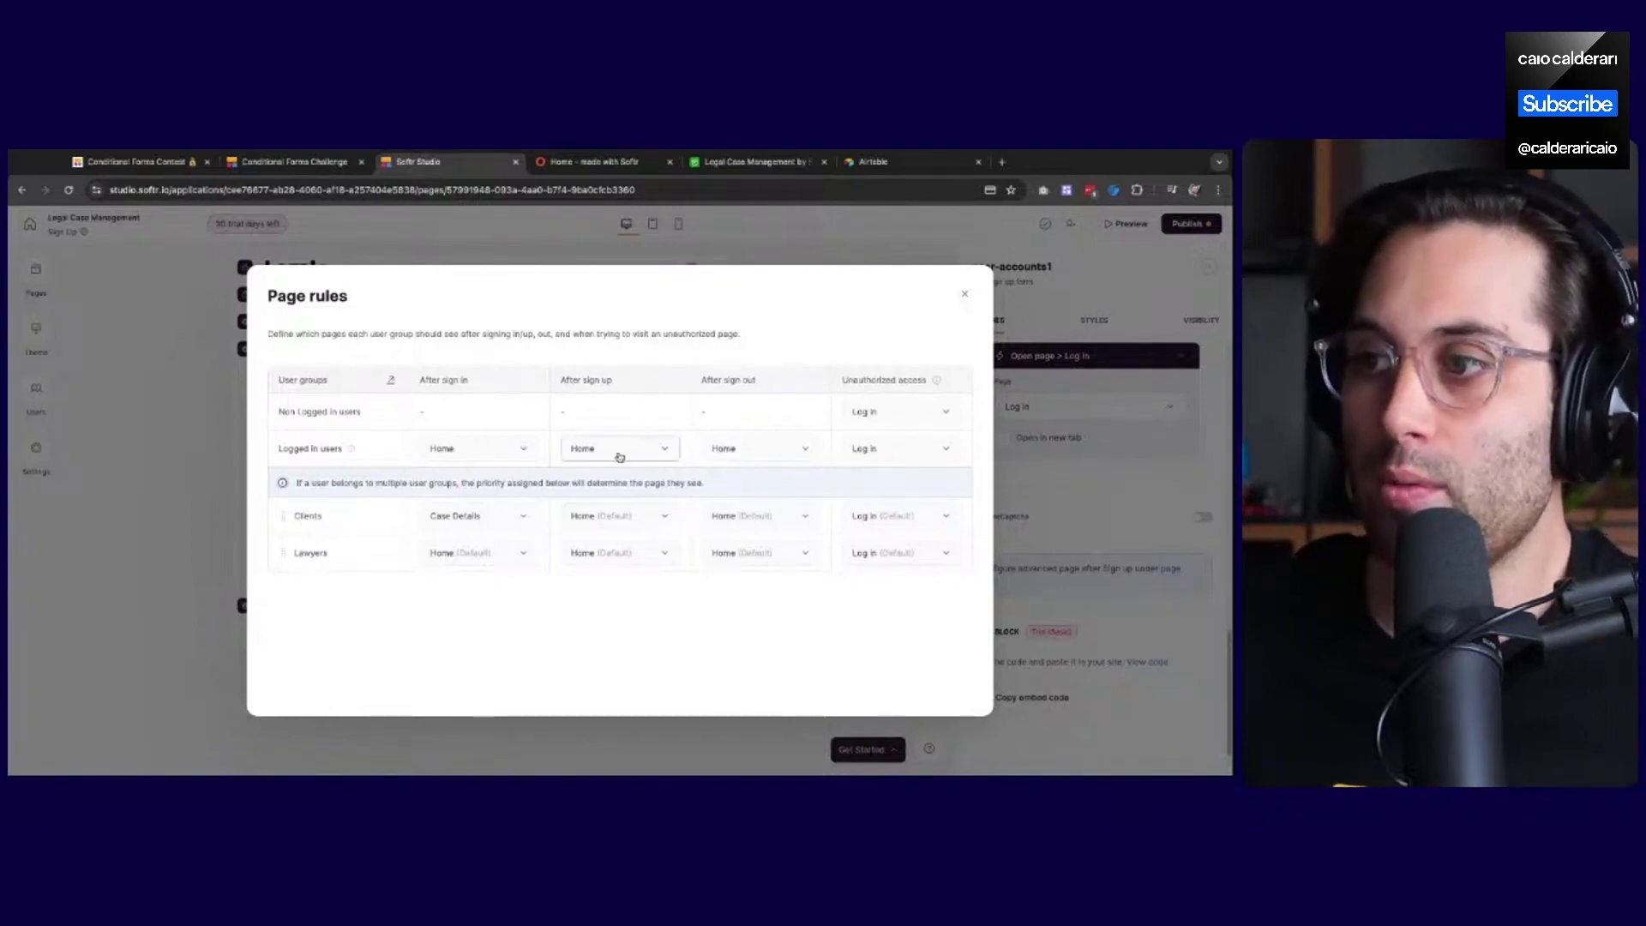
Set the Logged in users' After sign up page rule to Onboarding
left_click(619, 453)
scroll(628, 584, "down", 5)
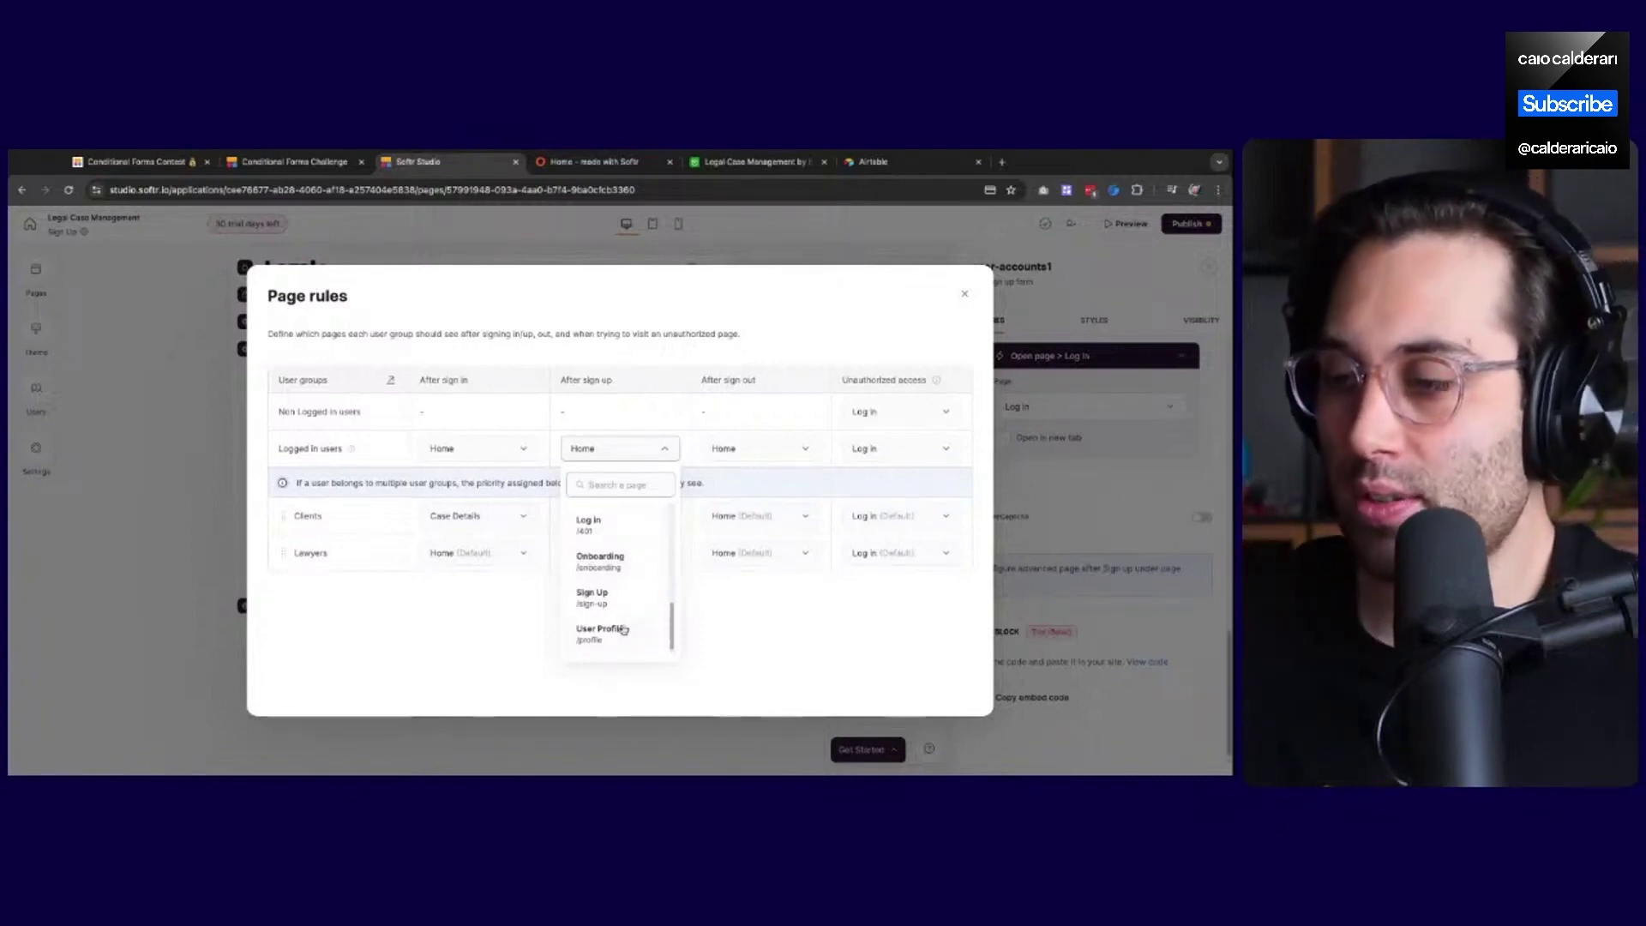
scroll(615, 613, "up", 5)
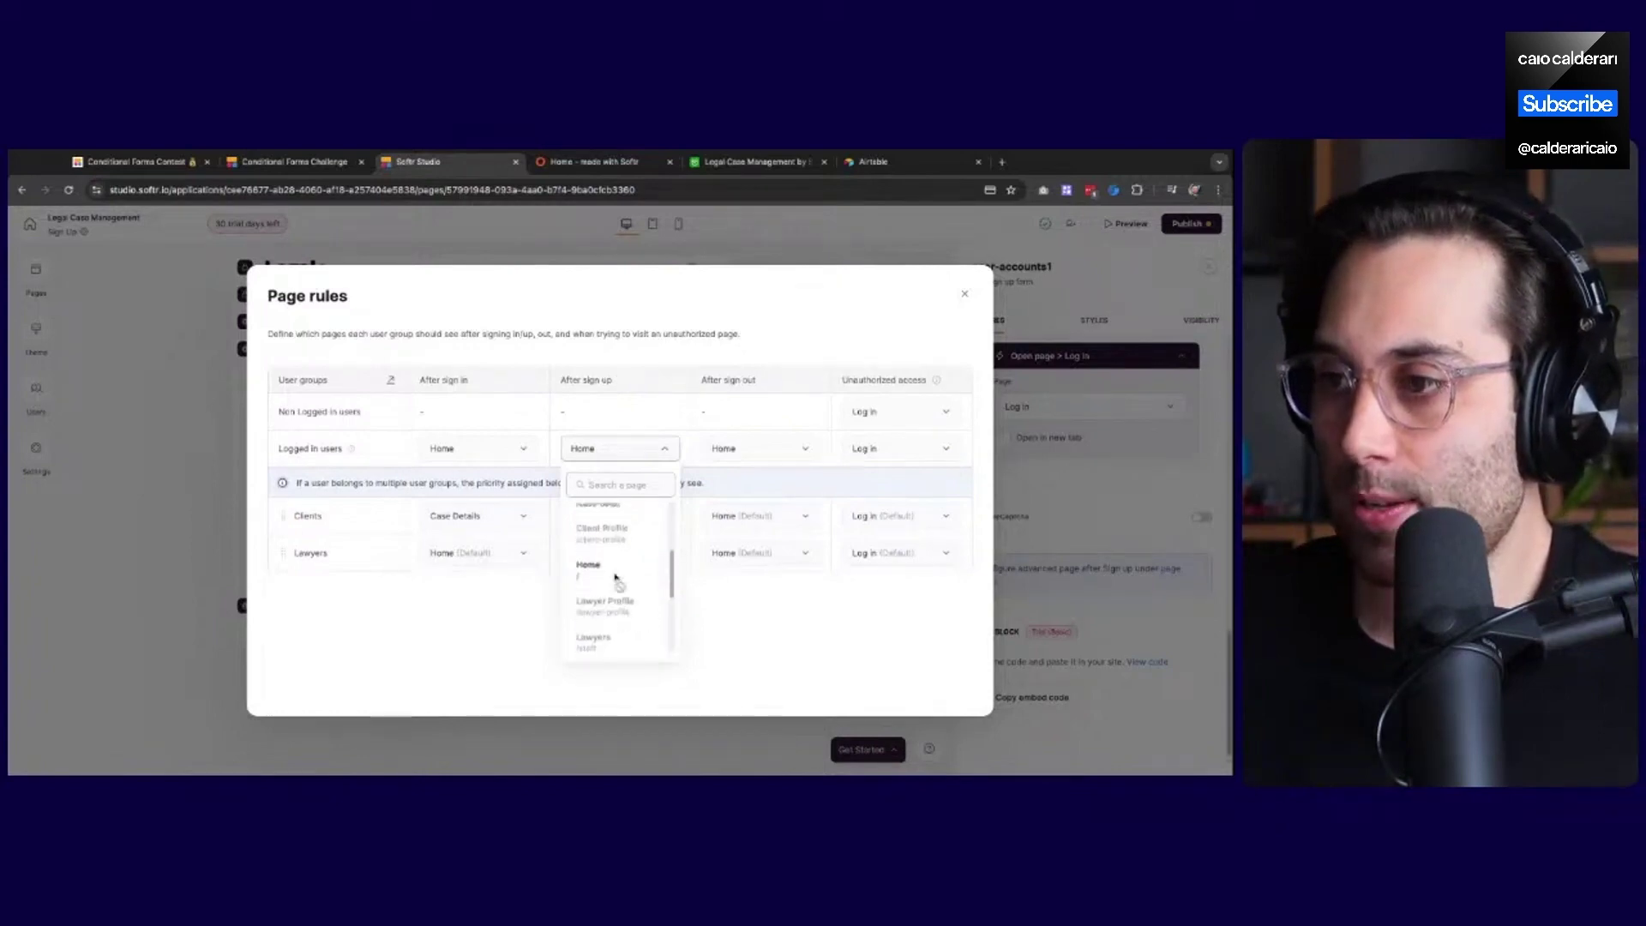
scroll(612, 613, "up", 1)
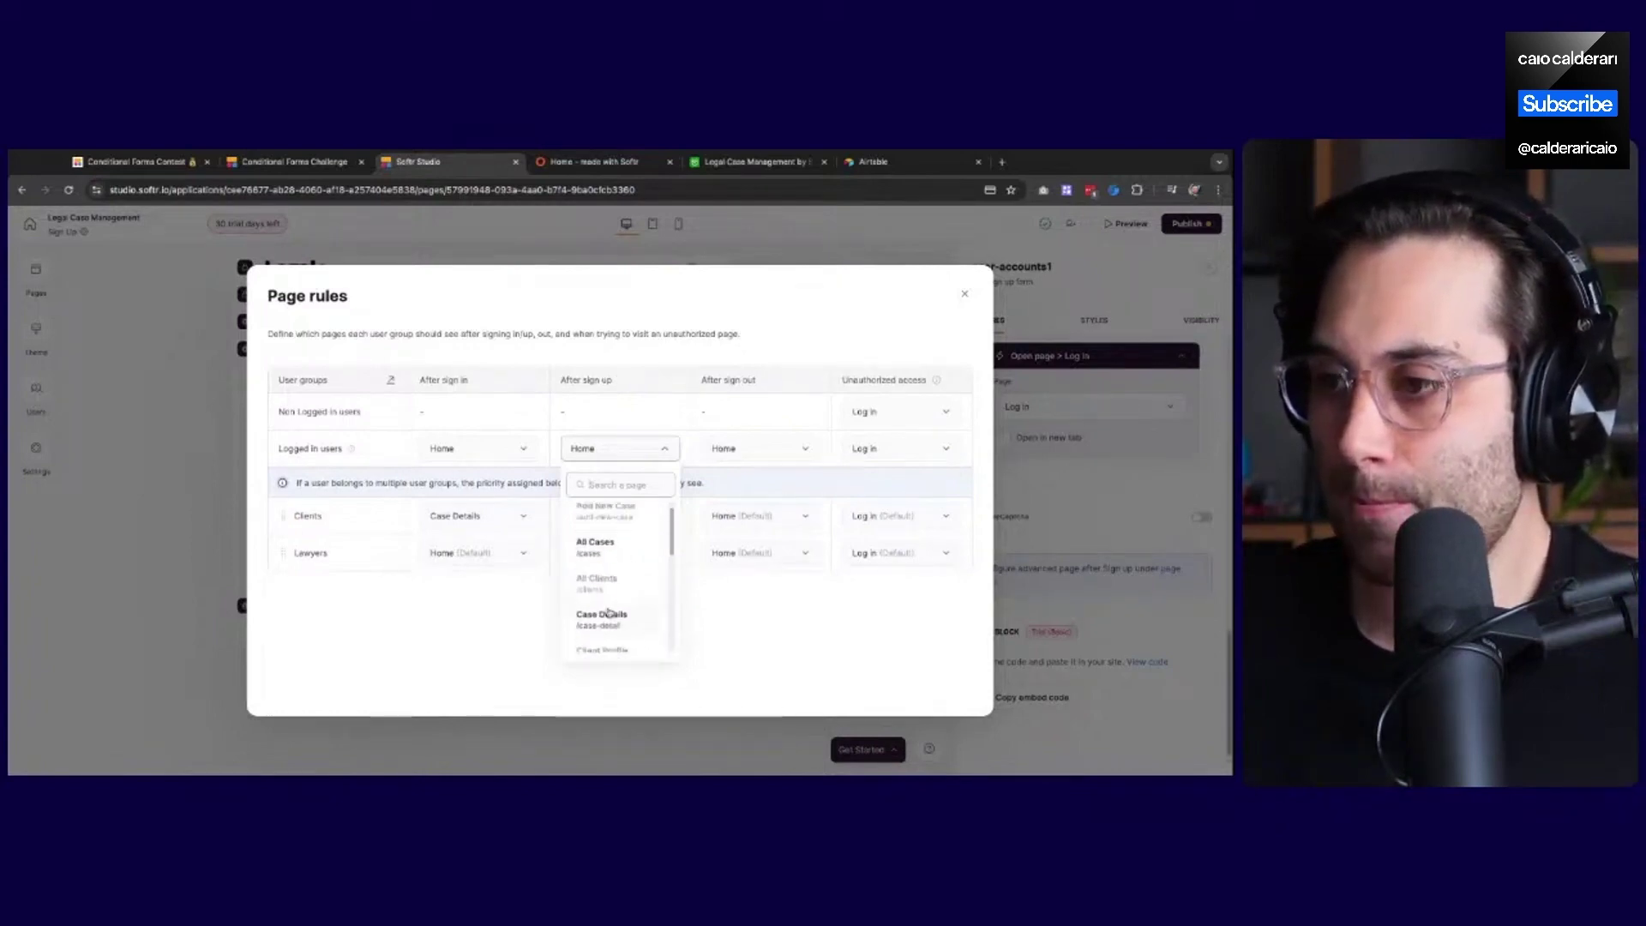
scroll(611, 611, "down", 6)
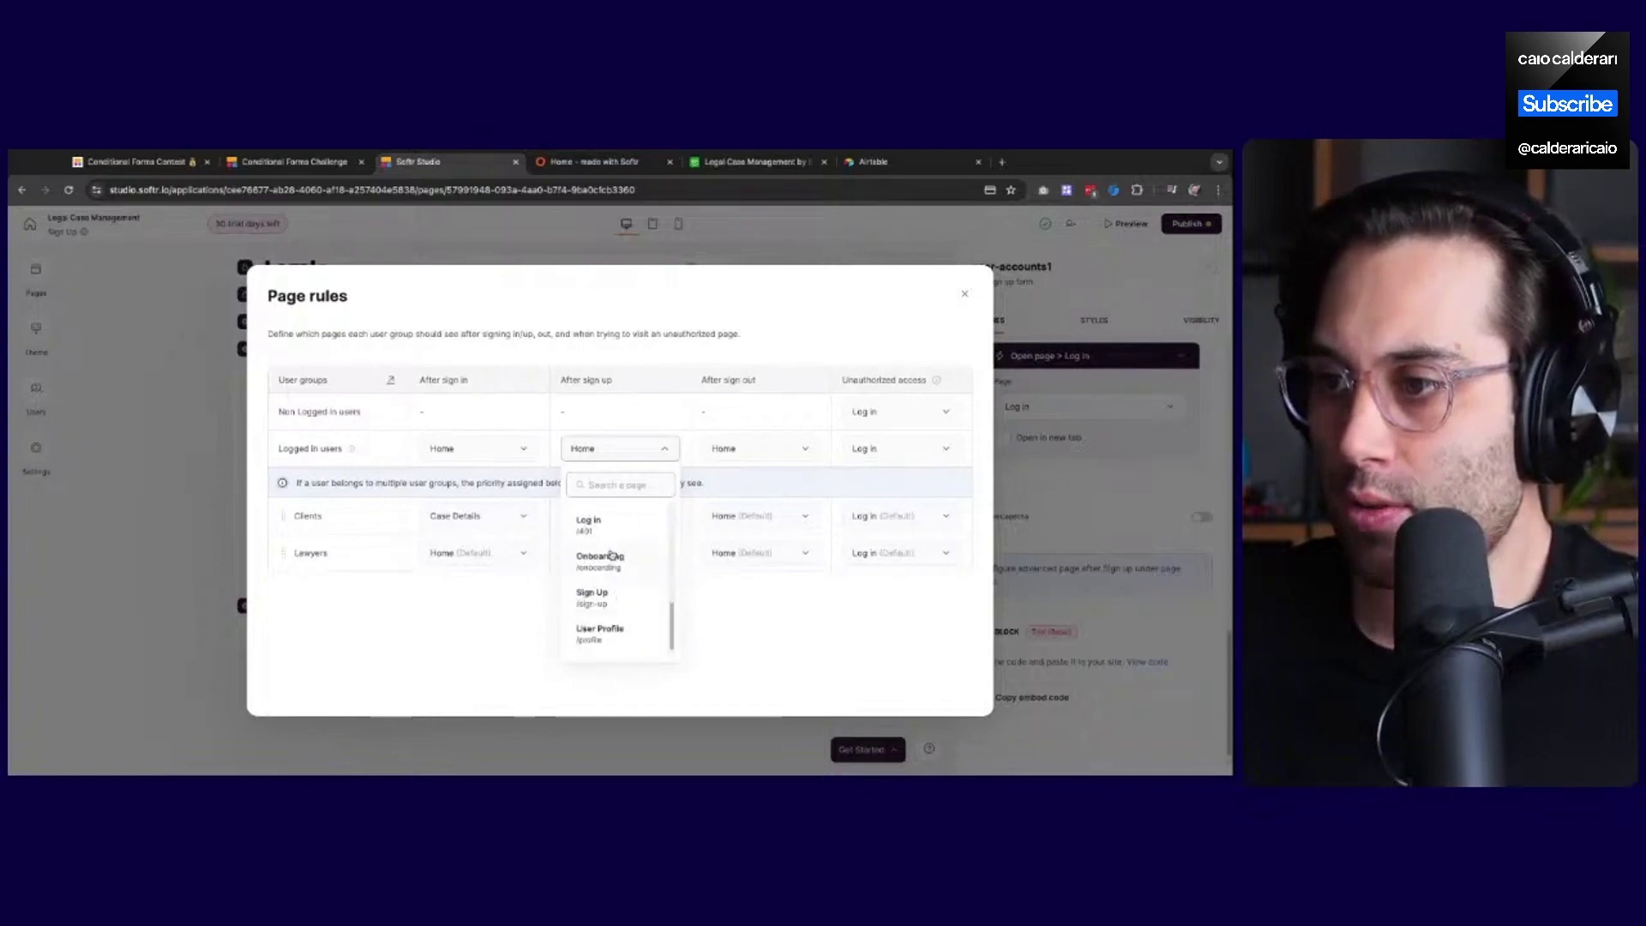
left_click(611, 573)
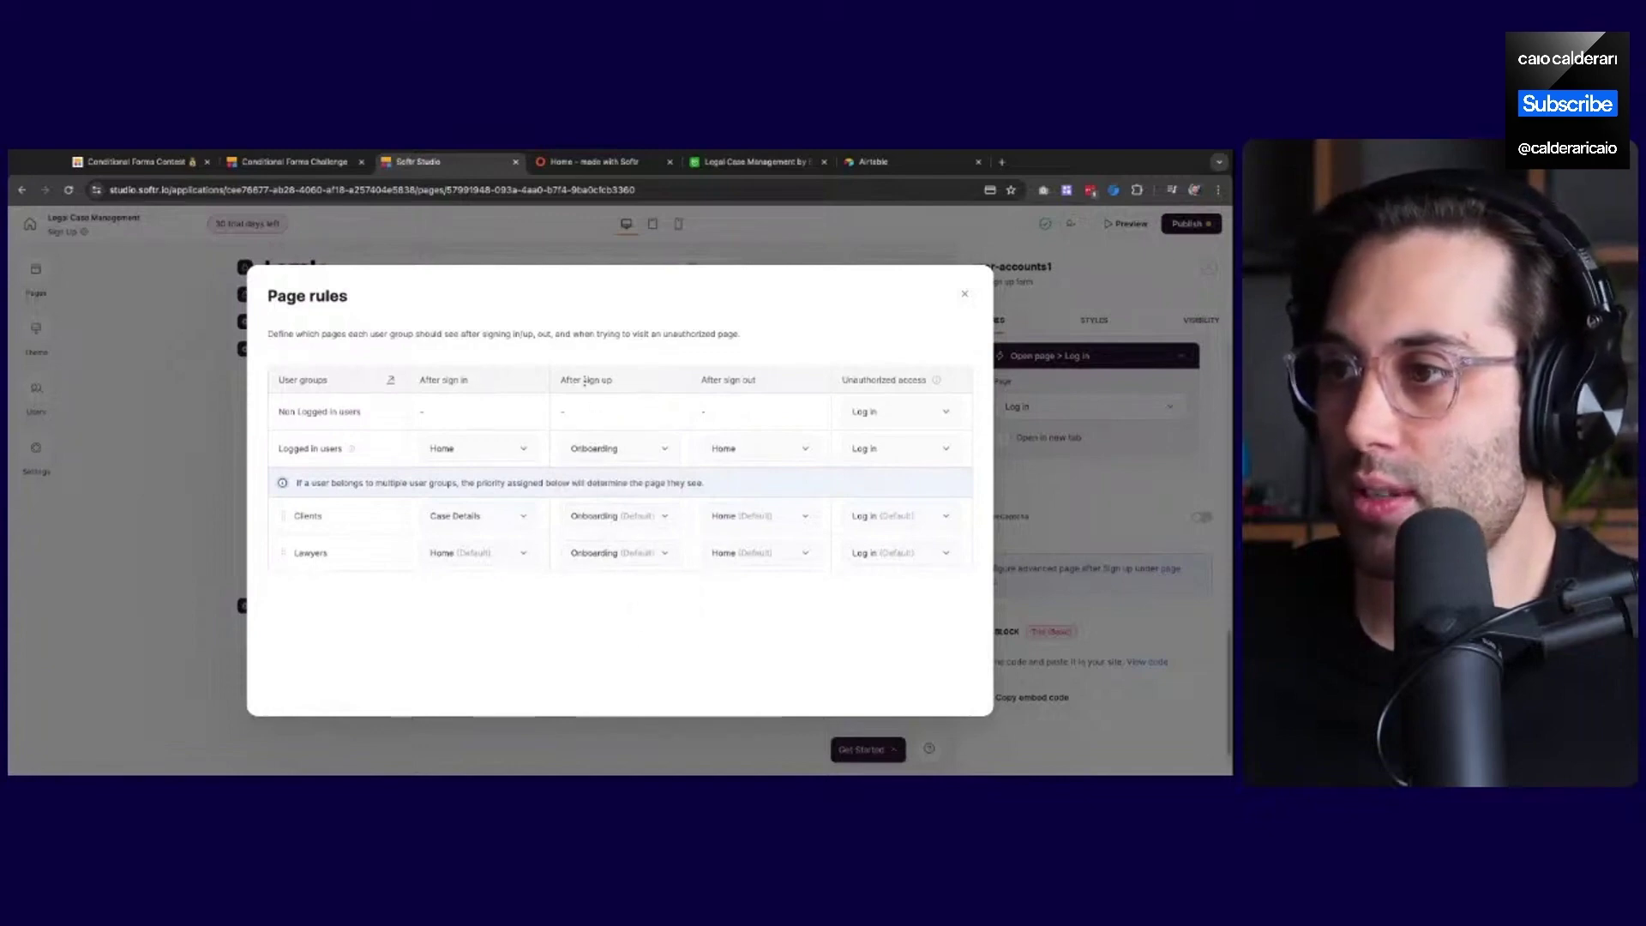
left_click(962, 299)
Publish the updates and go to the live sign-up page
left_click(1191, 223)
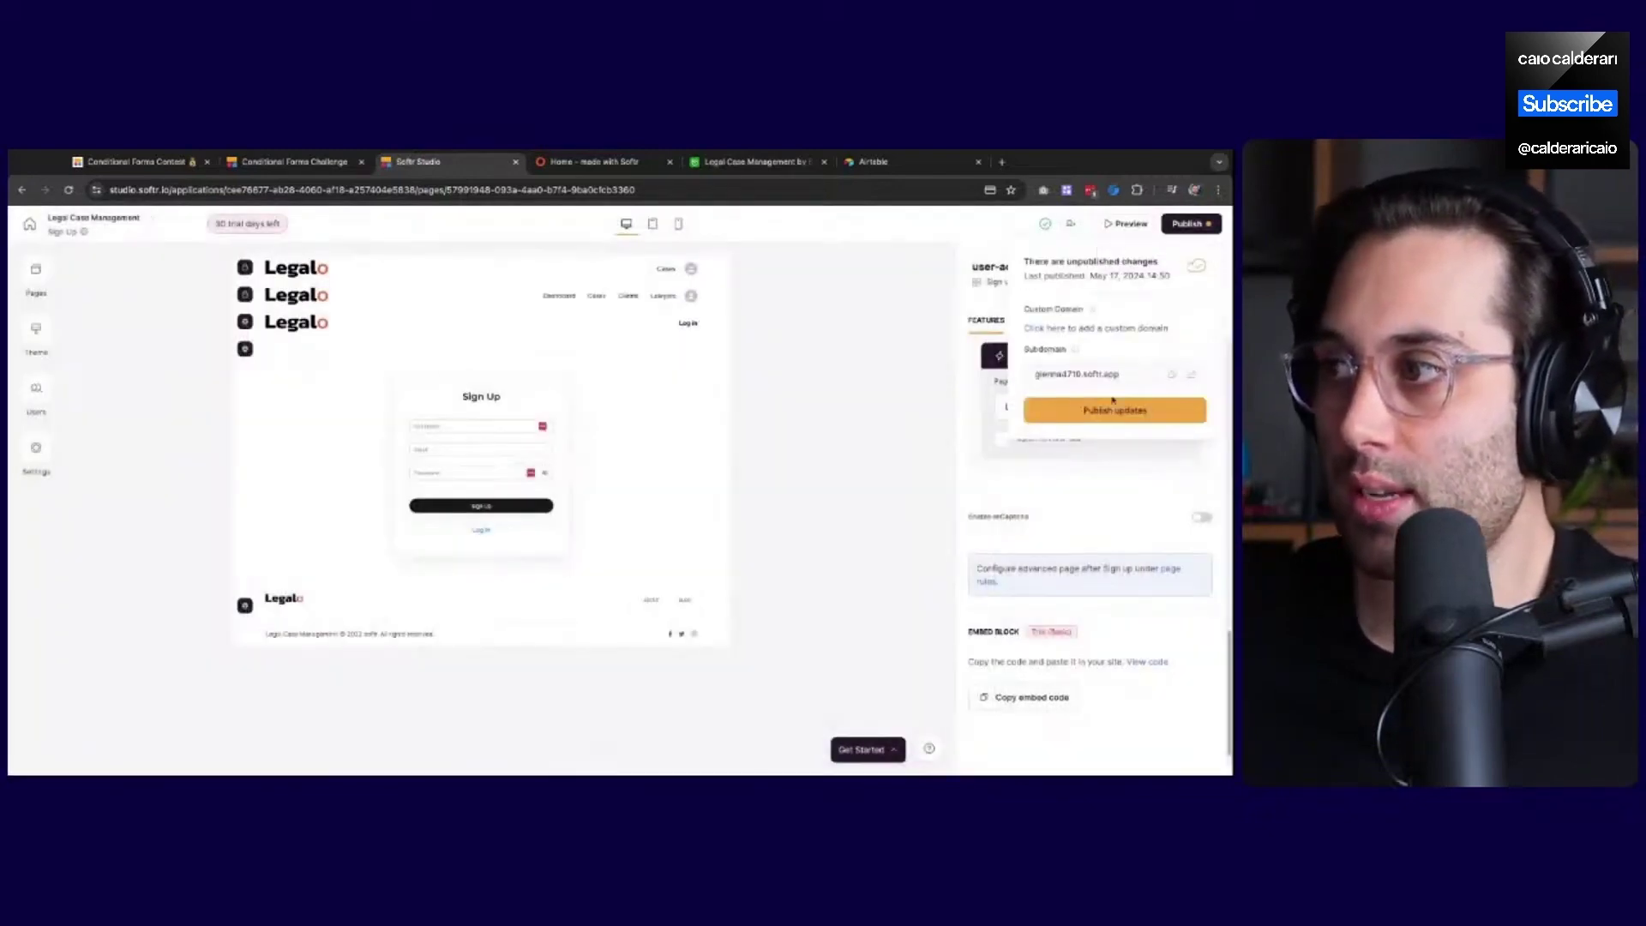
left_click(1096, 413)
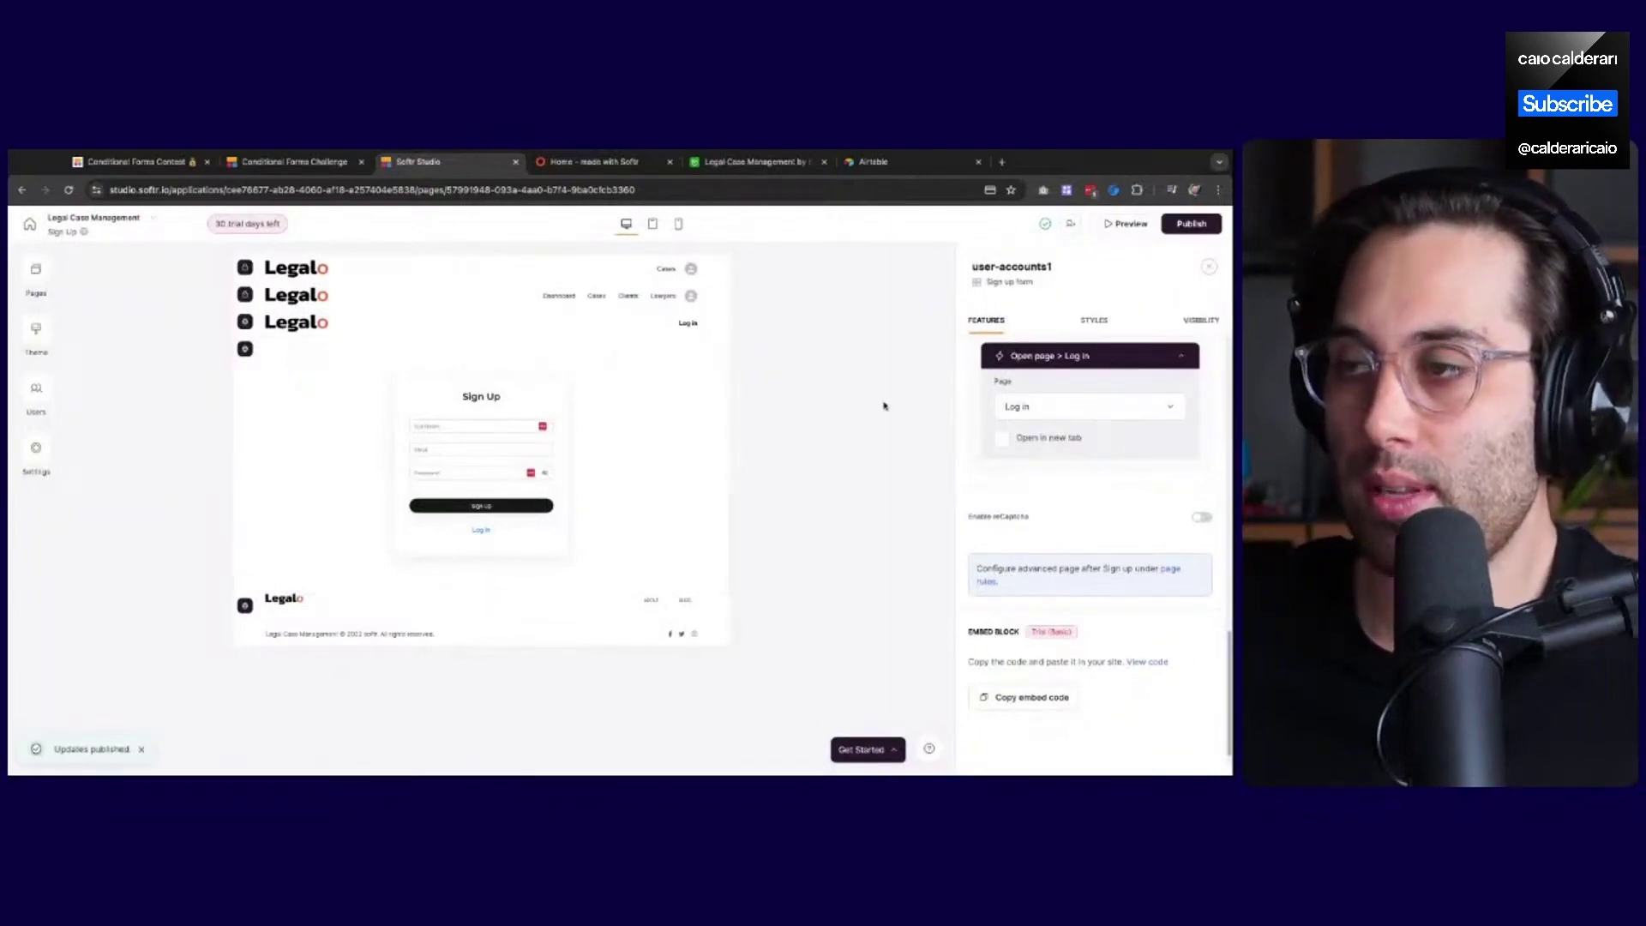
left_click(604, 167)
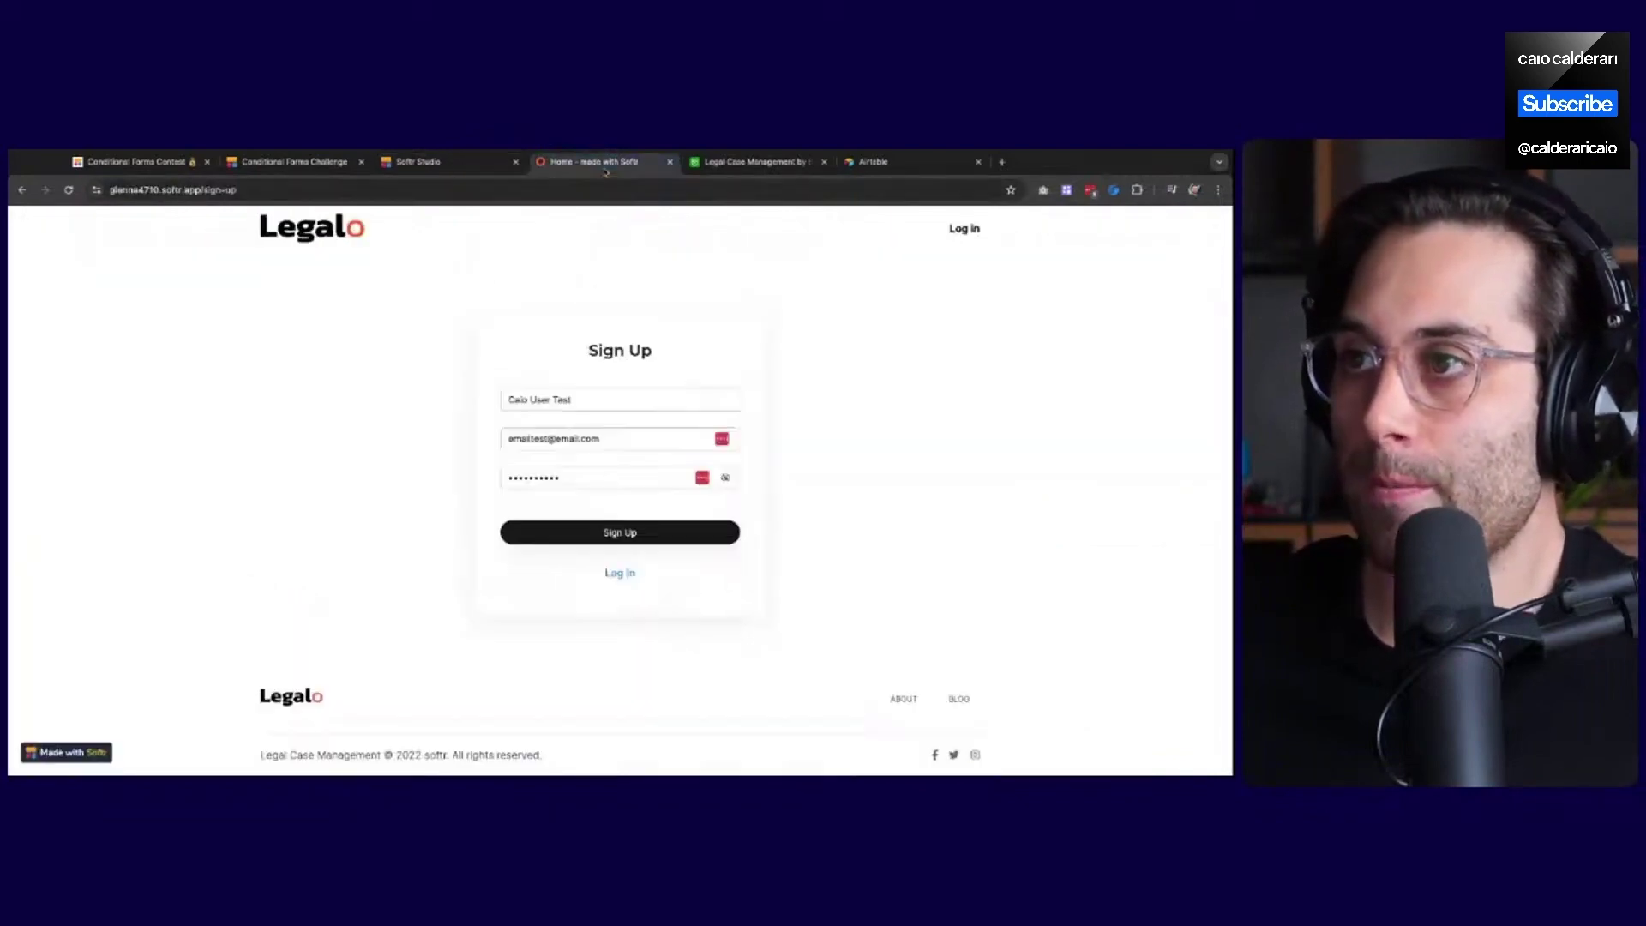
Reload the live sign-up page and fill in a test full name, email and password
left_click(68, 190)
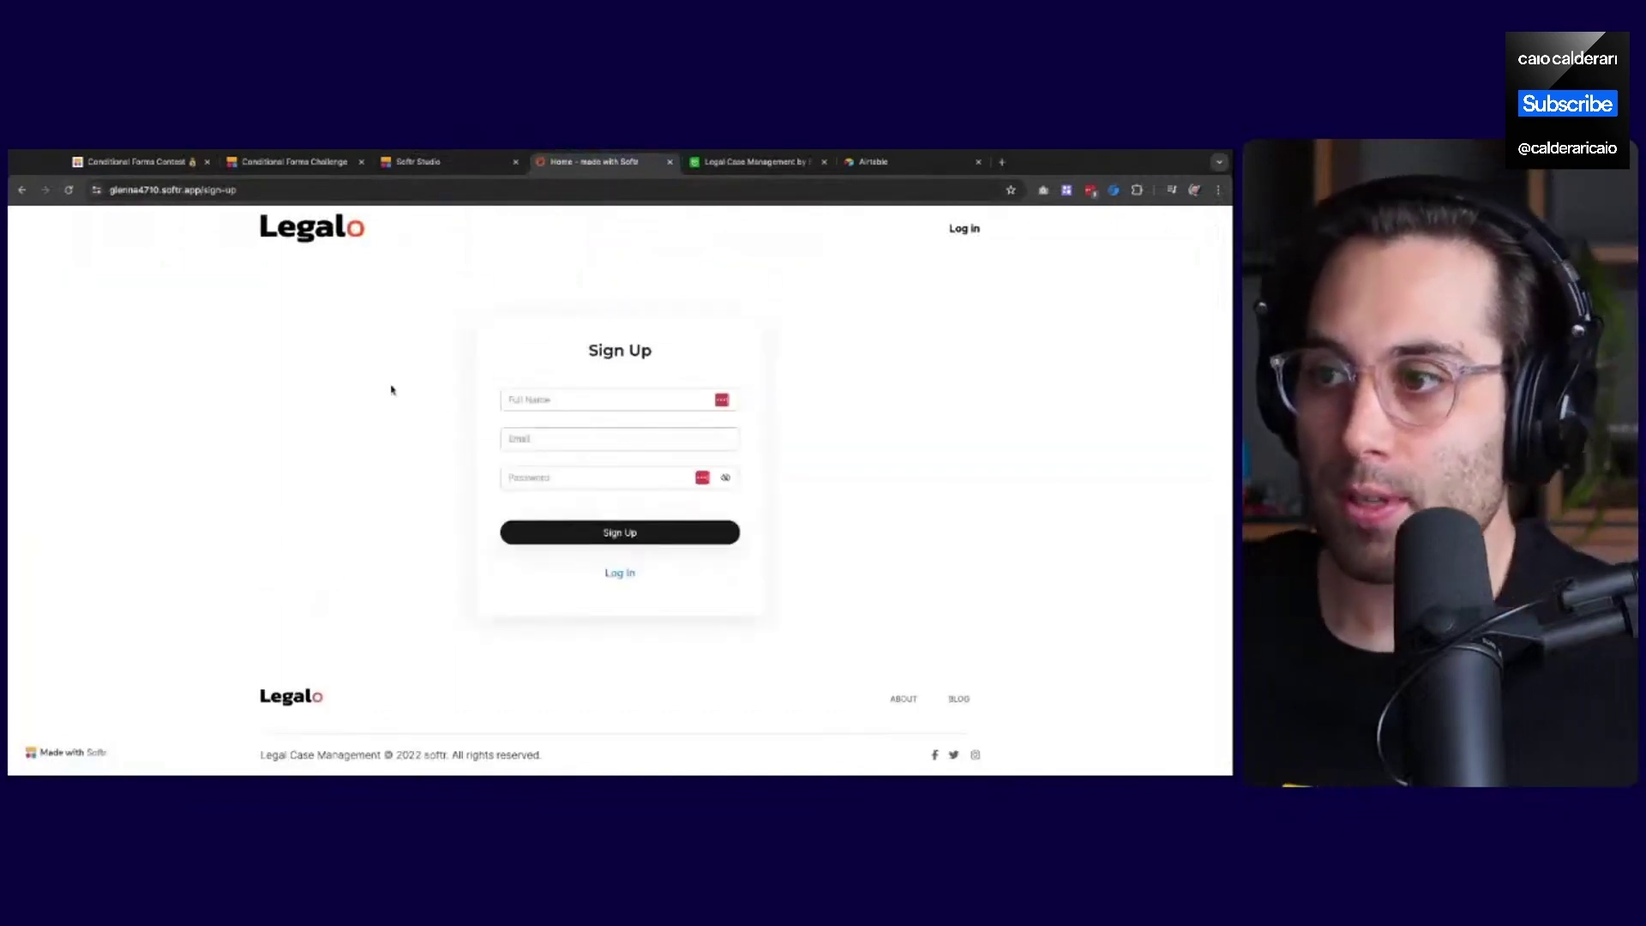
left_click(543, 399)
type("Caio User")
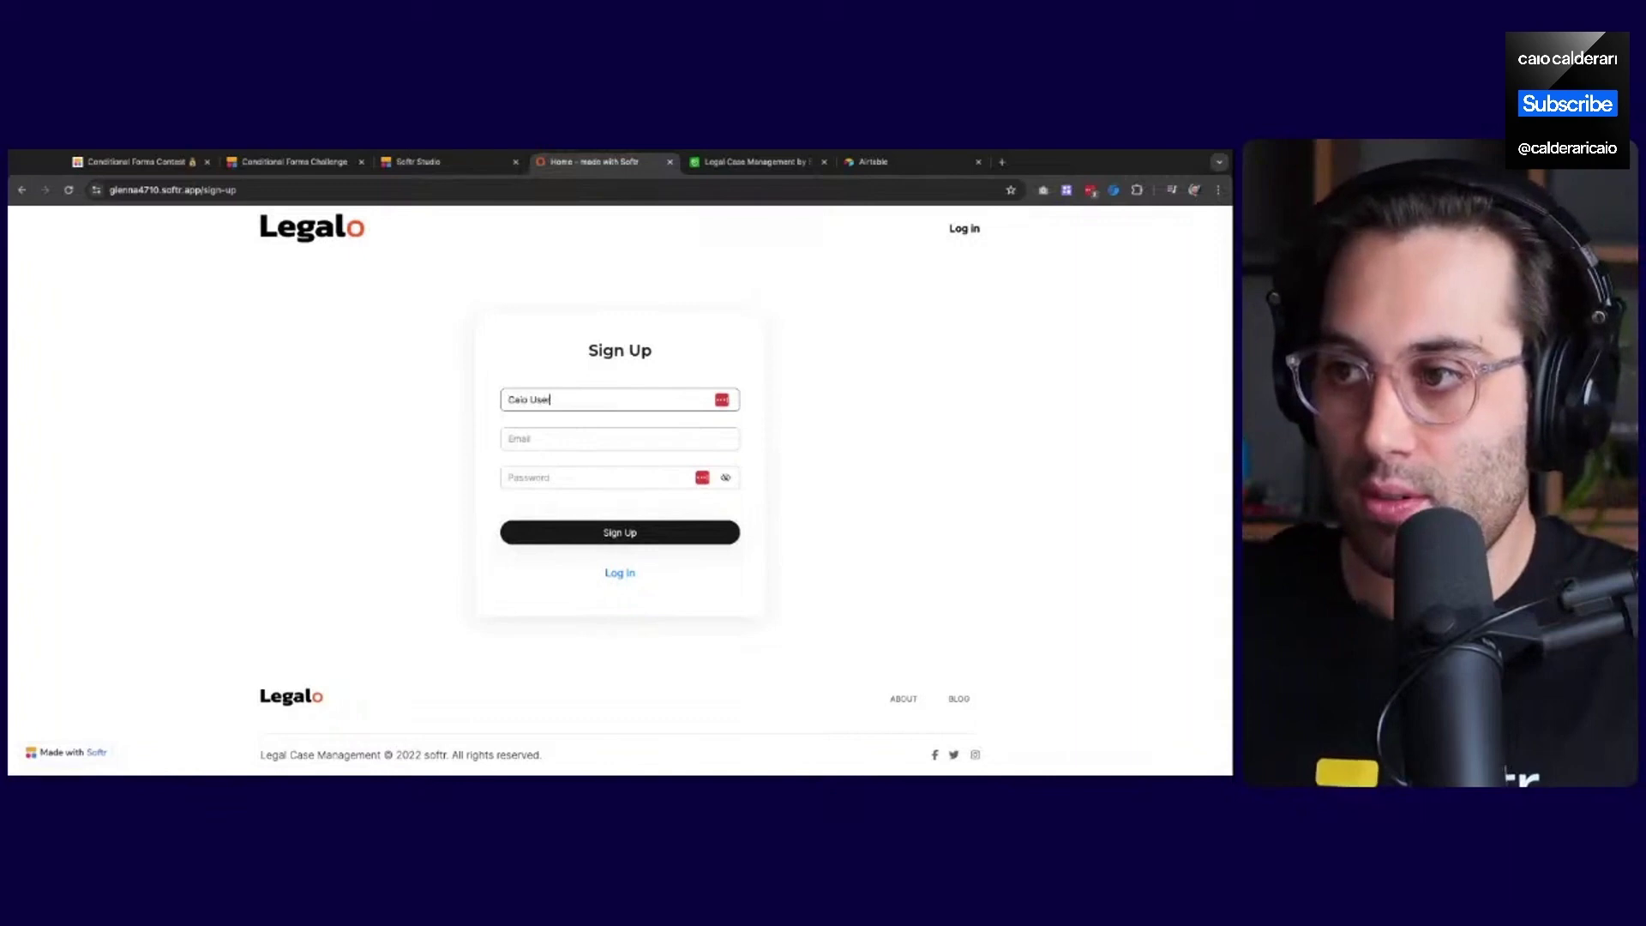
key("Tab")
type("em")
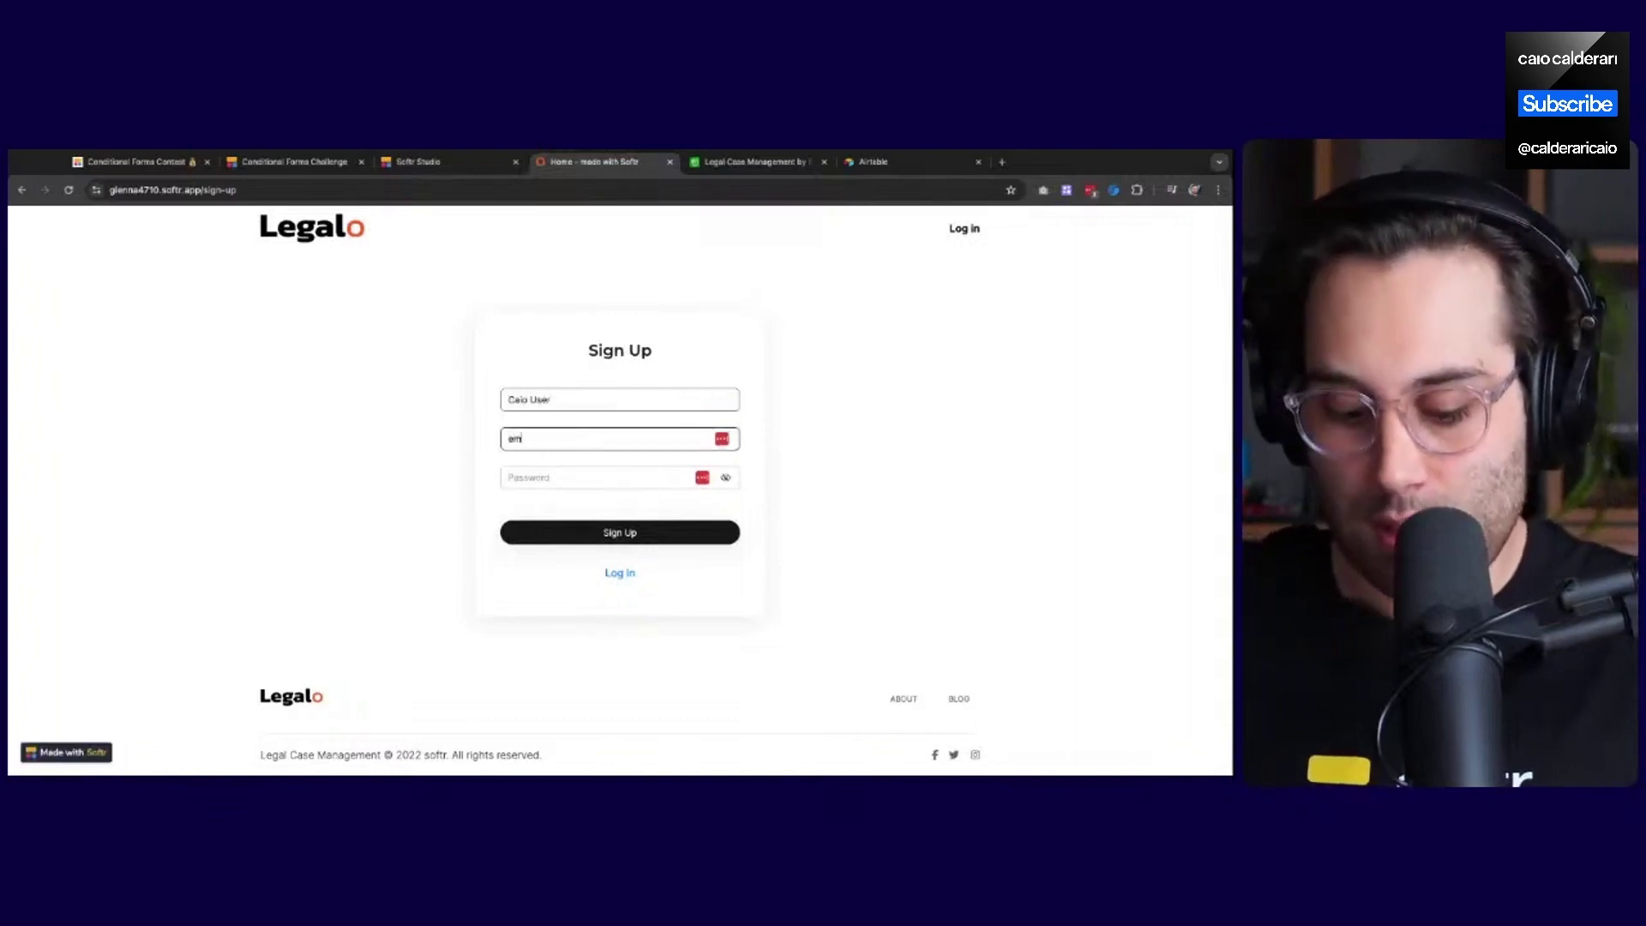
type("ailtest@test.com")
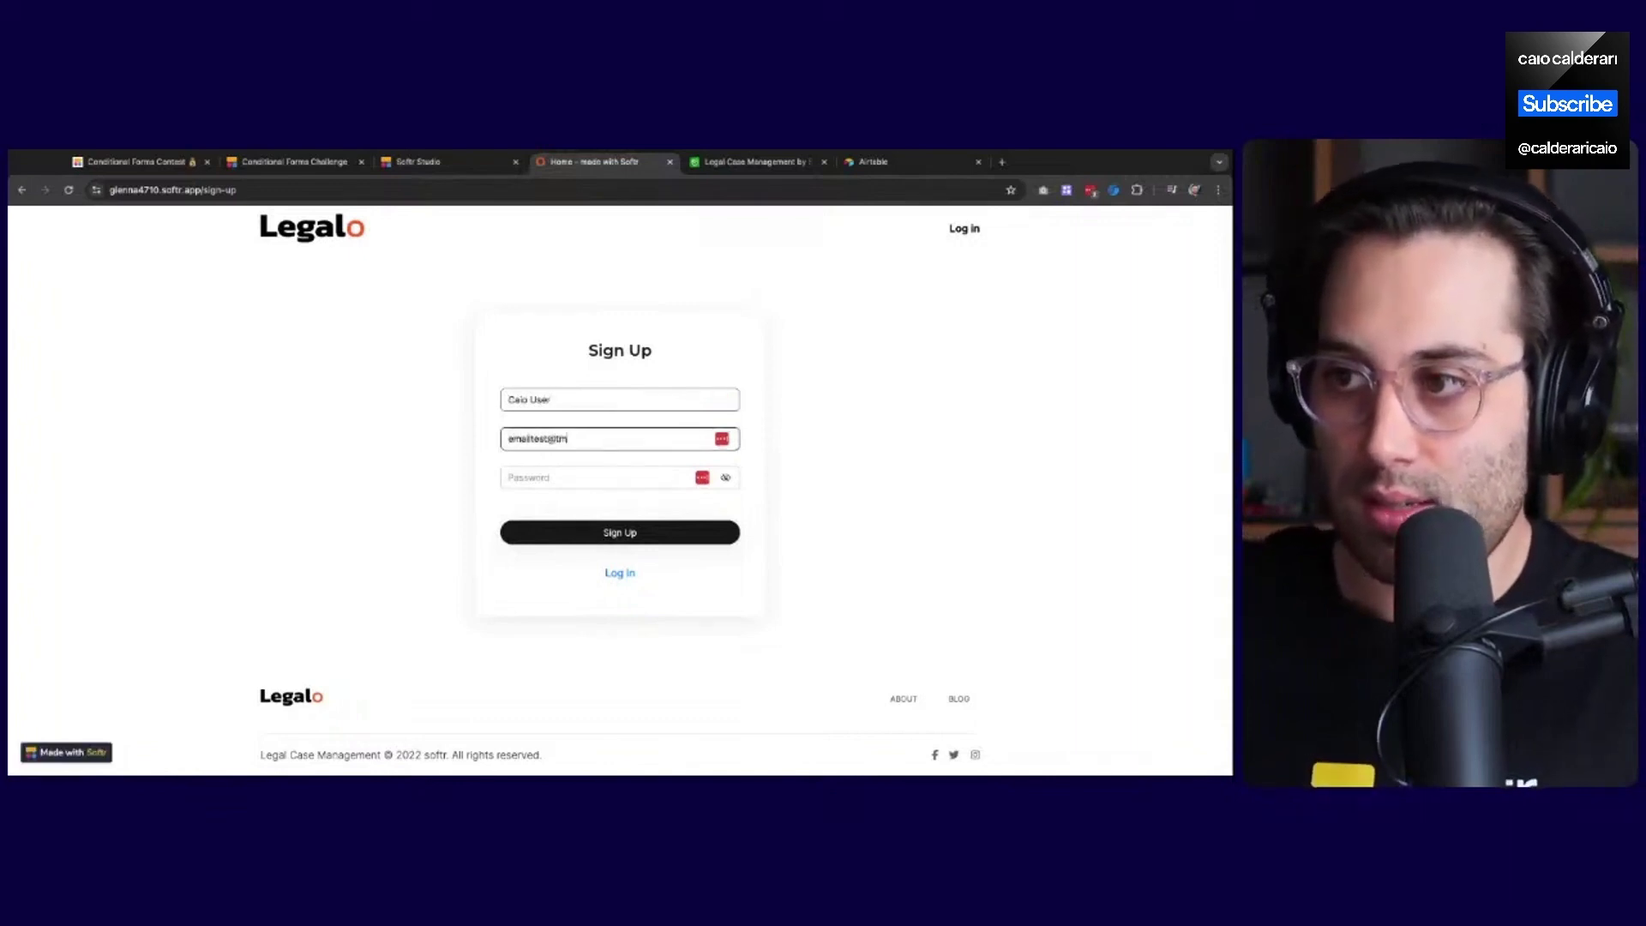
key("Tab")
type("test")
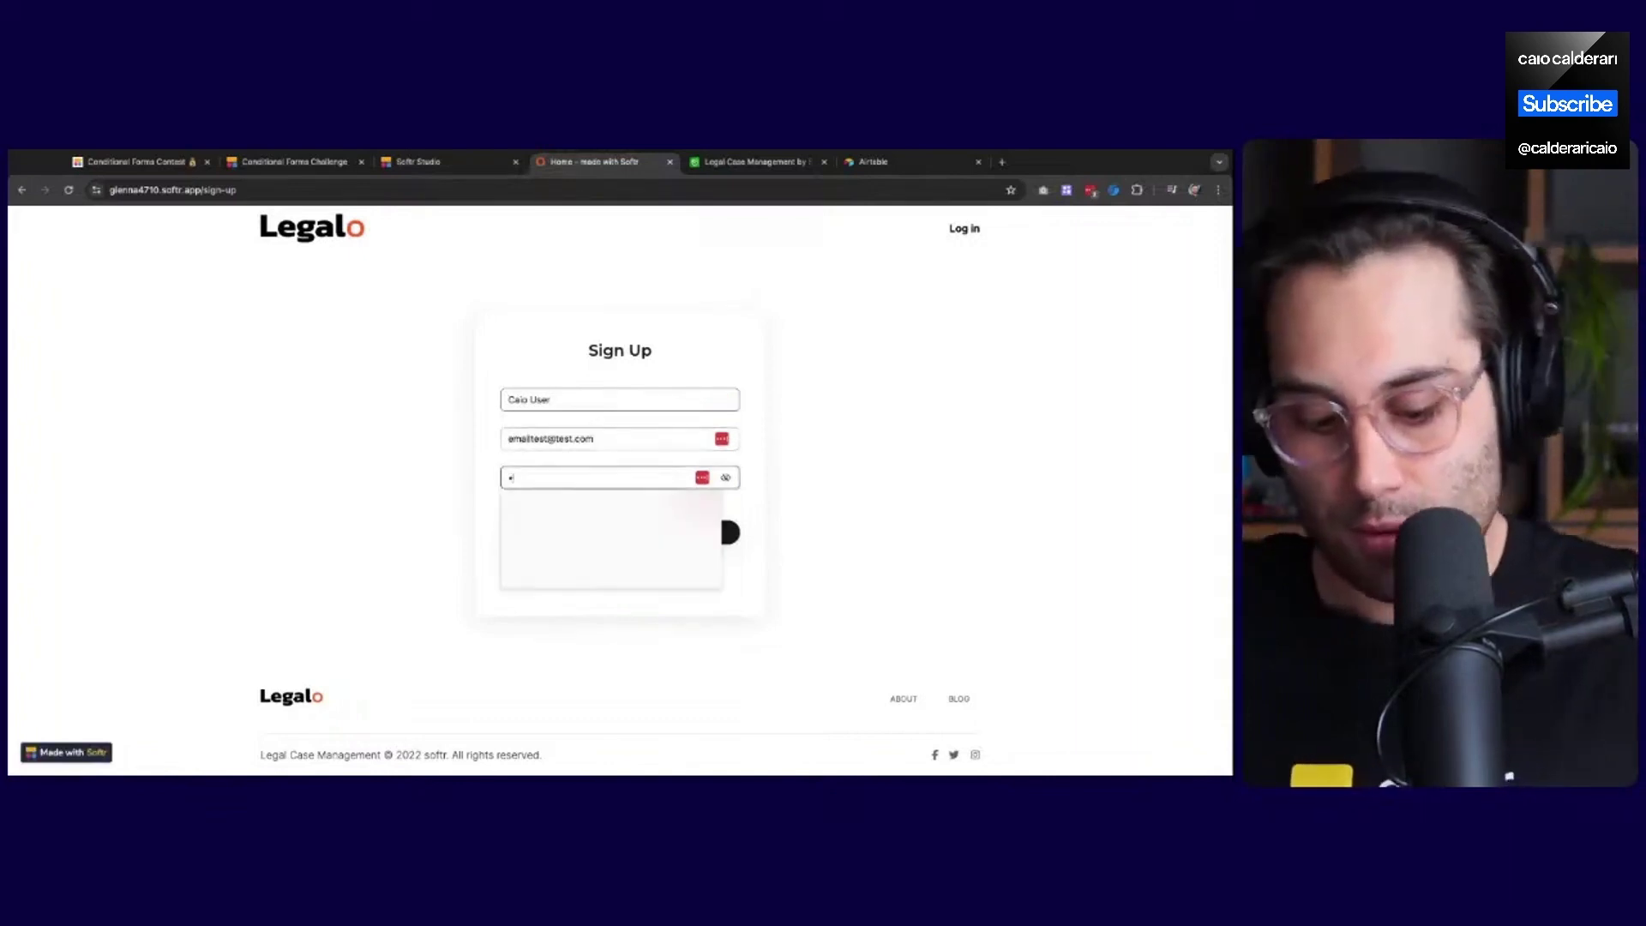
type("123456")
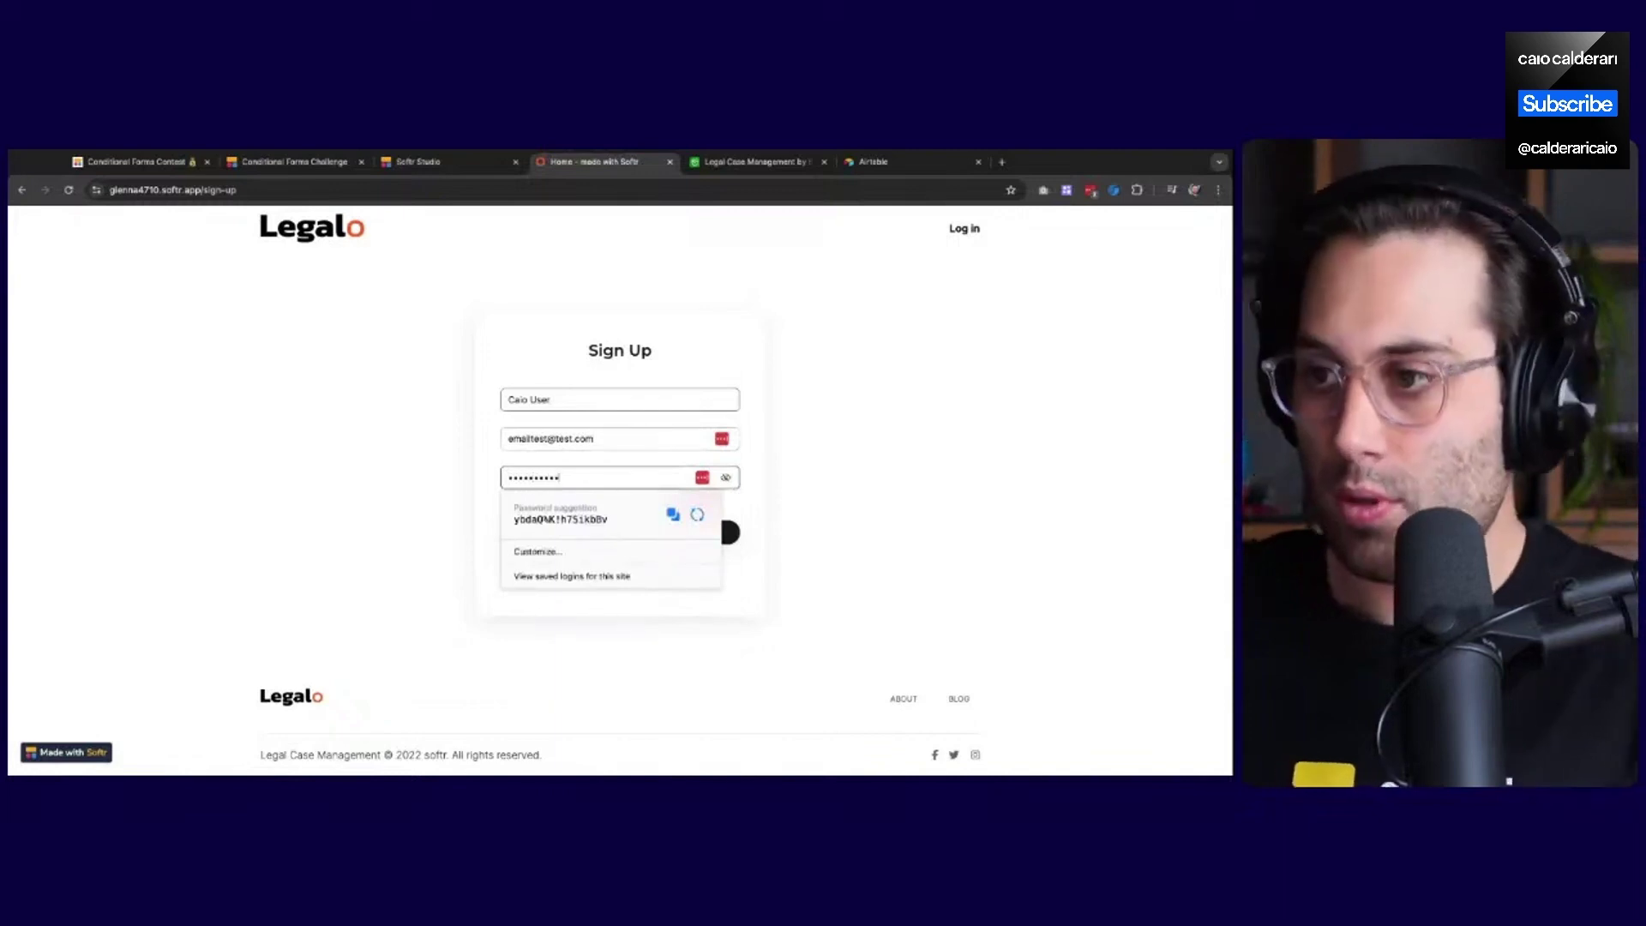
Submit the sign-up form and decline saving the password with Not now
left_click(612, 577)
left_click(659, 537)
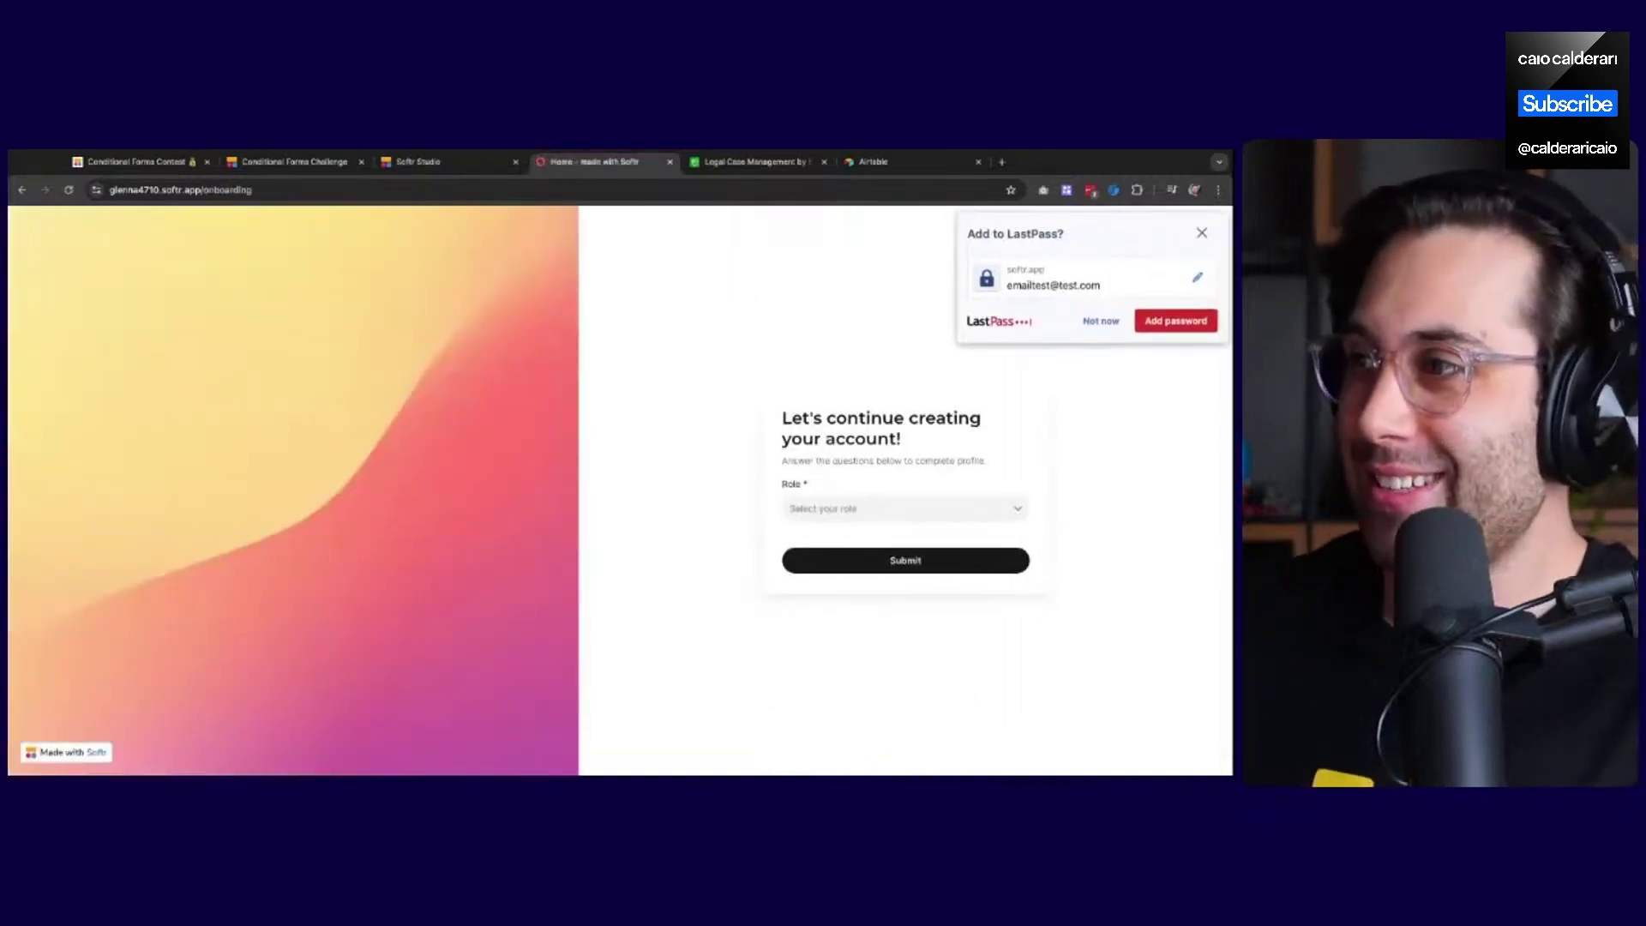
left_click(1089, 326)
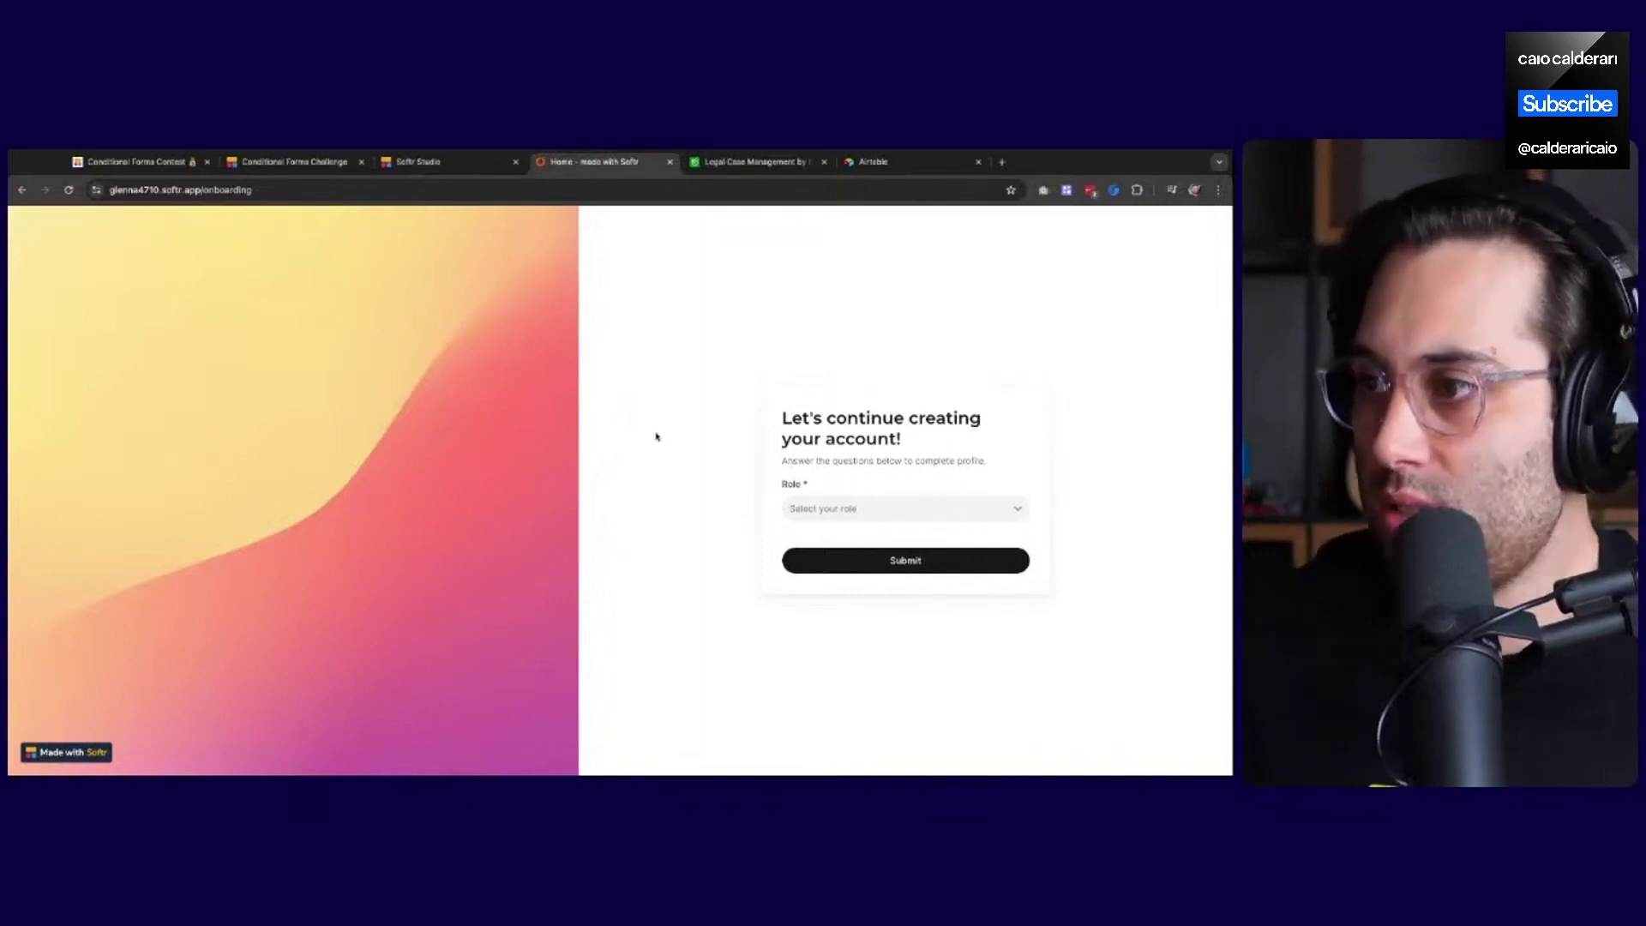
Change the Onboarding page form's layout from Half image to Centered form
left_click(410, 166)
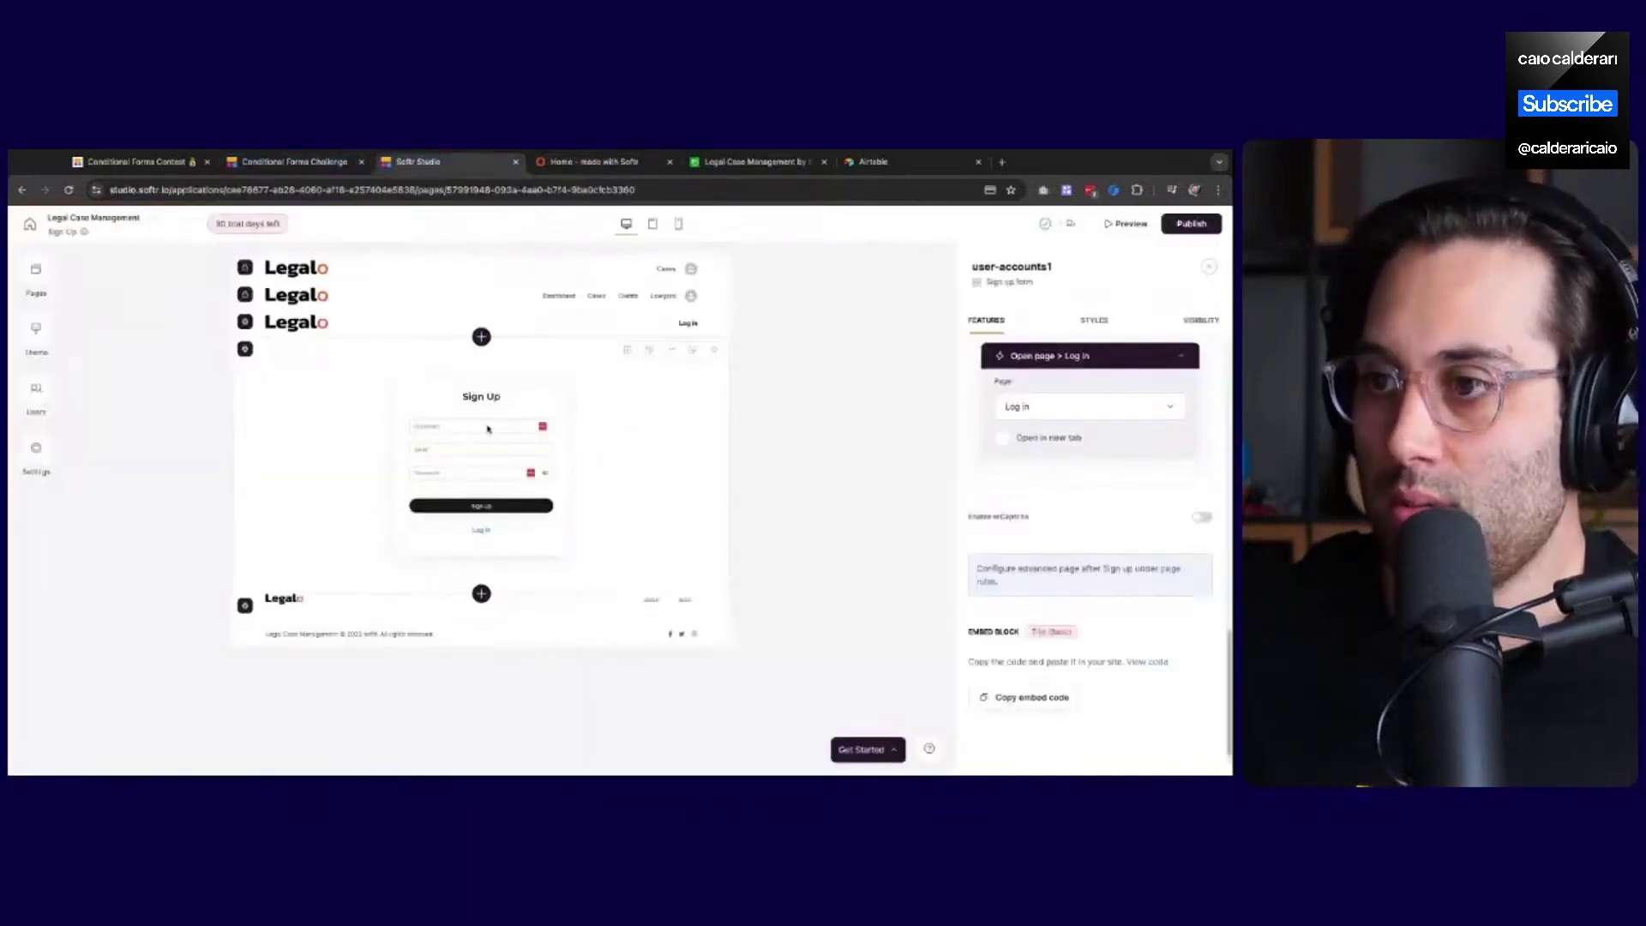
left_click(47, 283)
left_click(163, 408)
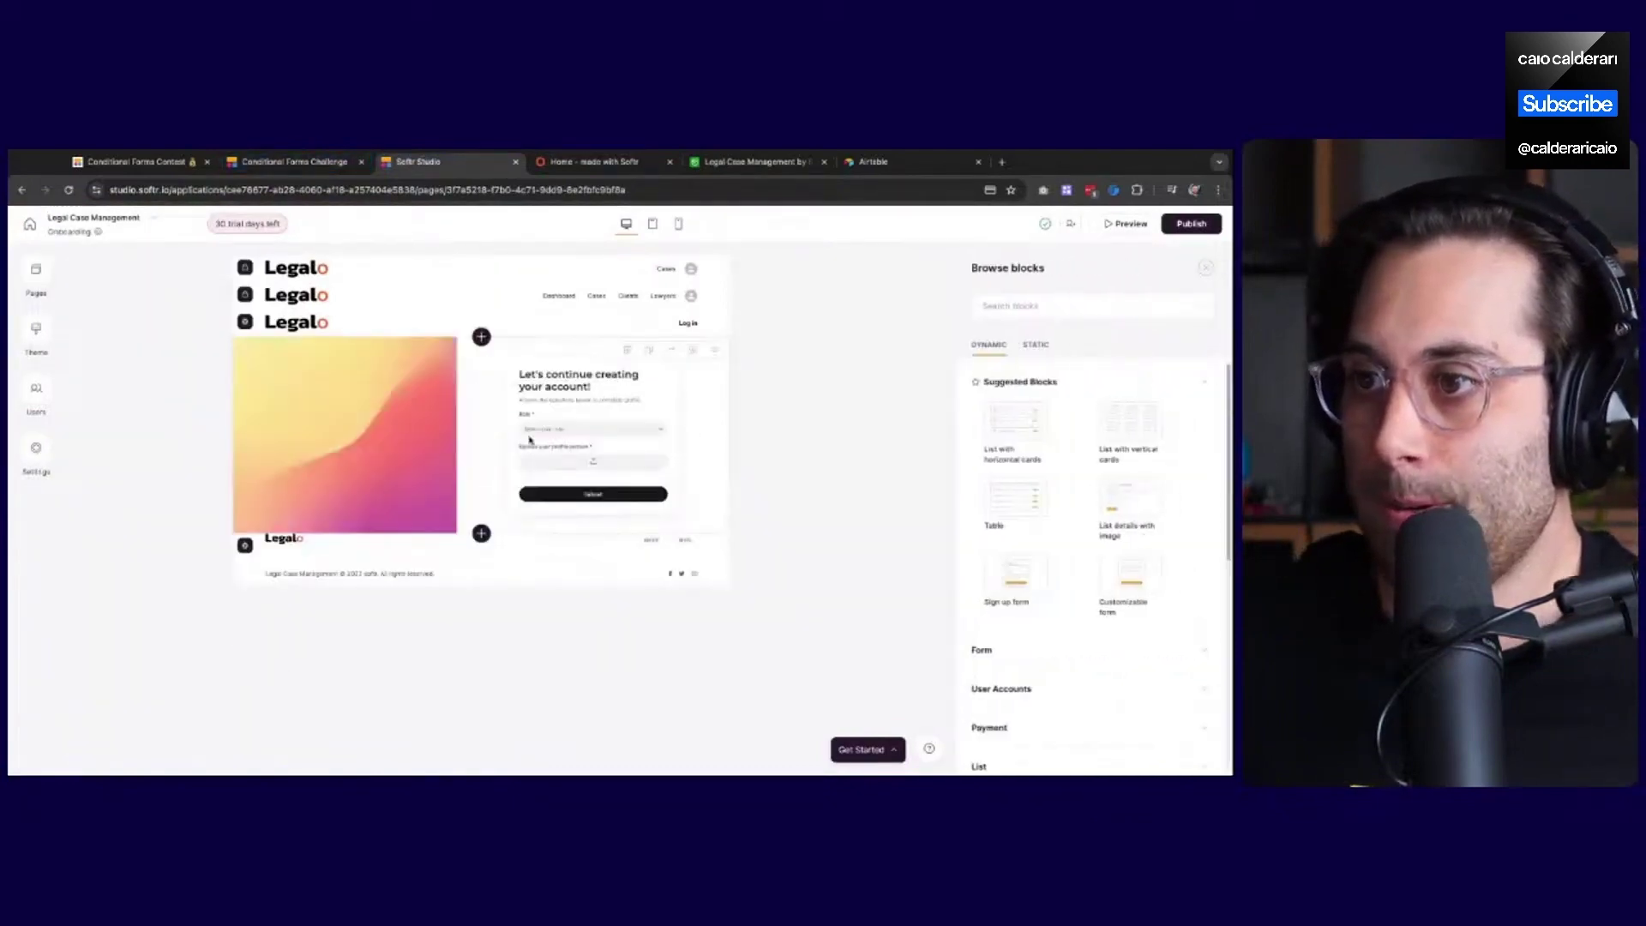
left_click(529, 439)
scroll(1061, 591, "down", 2)
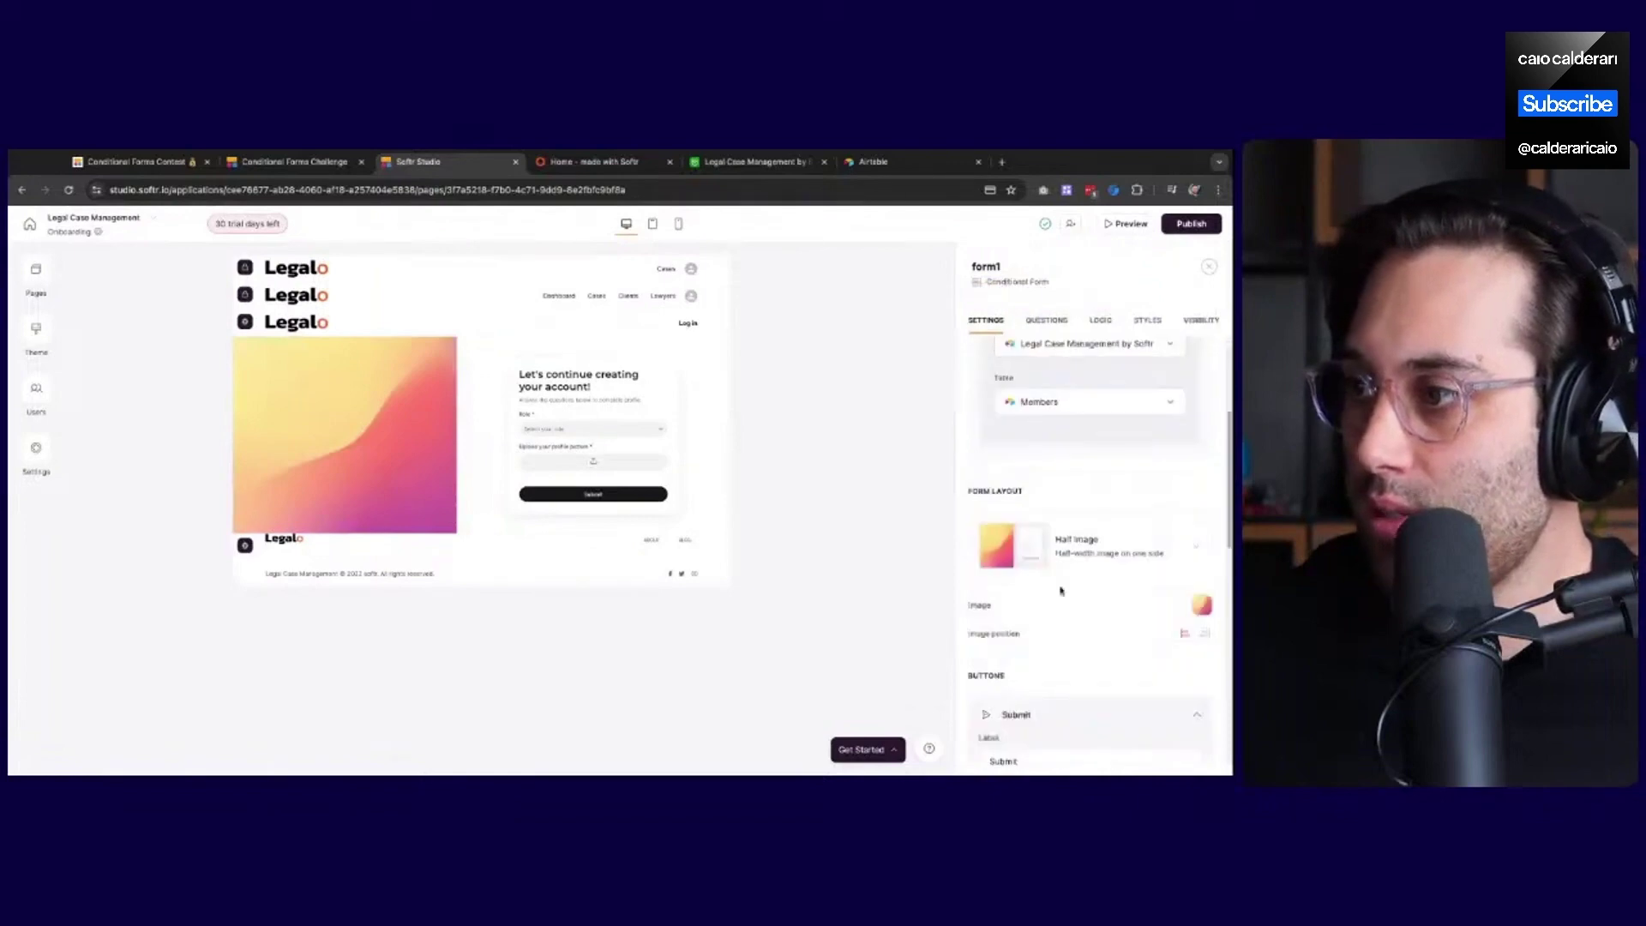
left_click(1068, 553)
left_click(1072, 607)
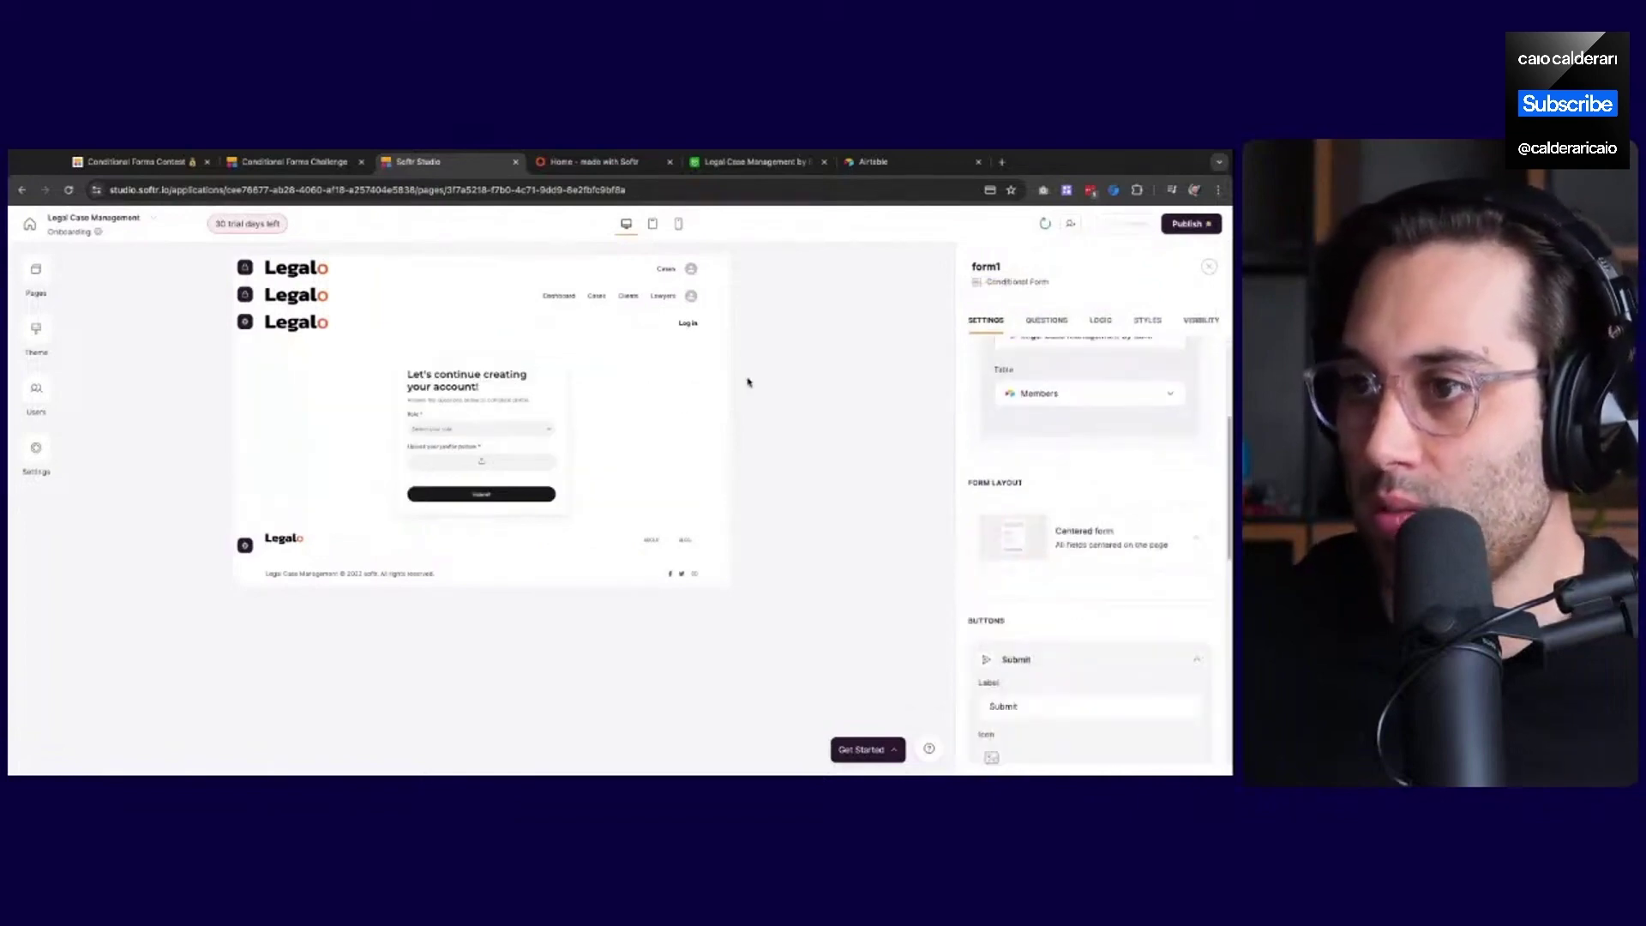
key("ctrl+Tab")
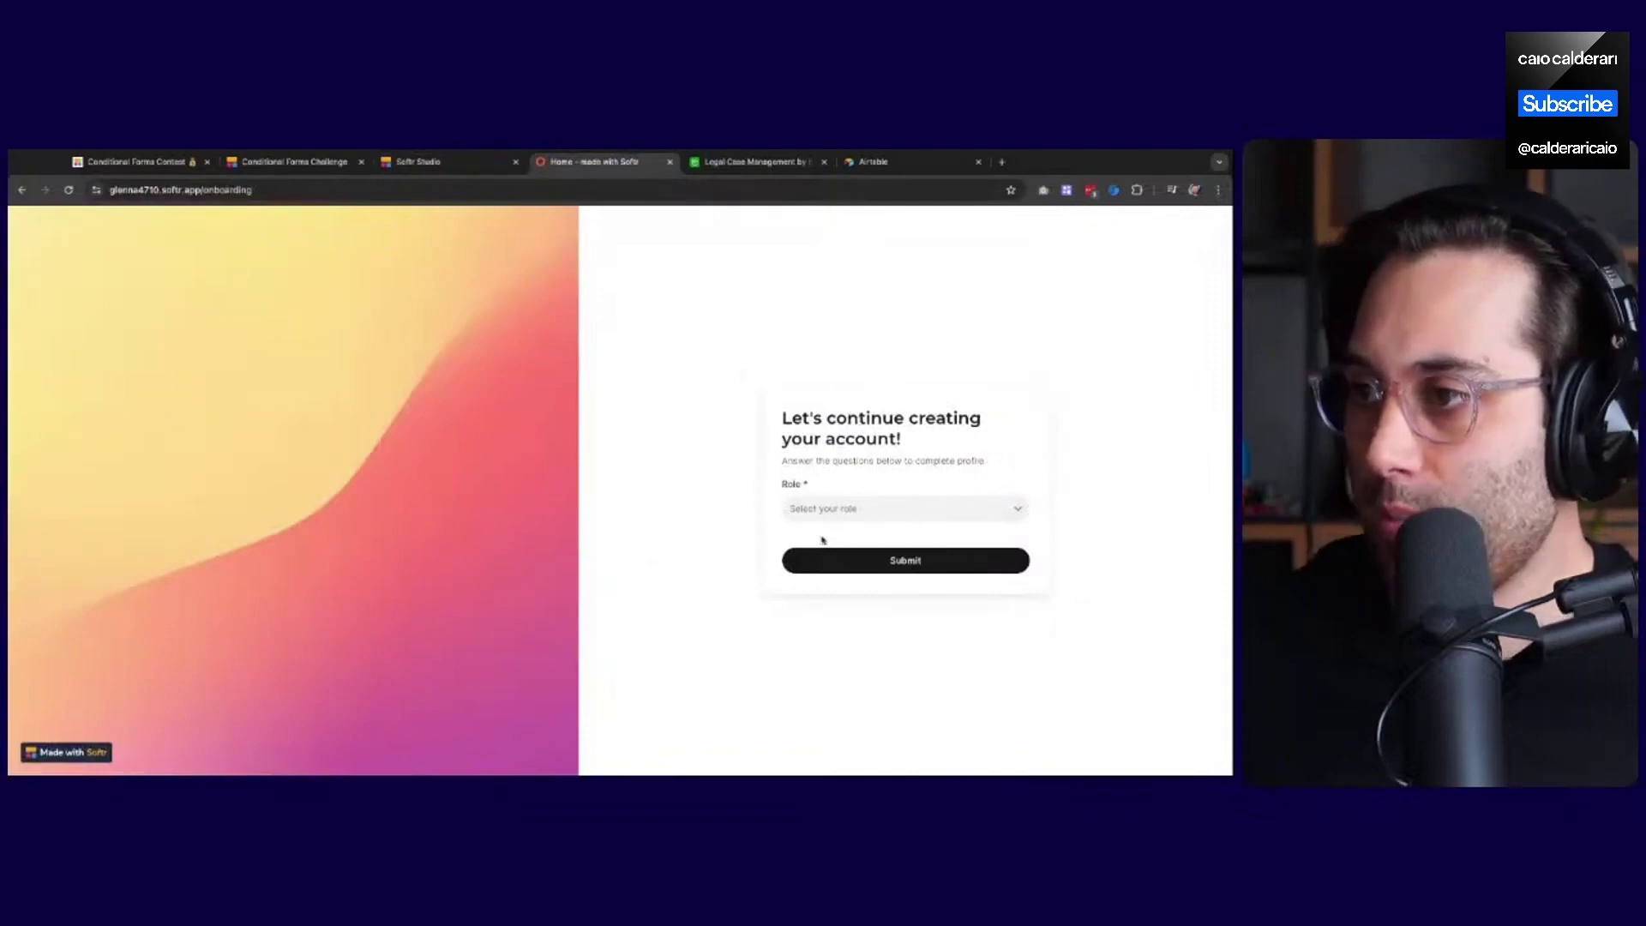
Choose Client as the role, upload a PNG profile picture and submit onboarding
left_click(917, 506)
left_click(812, 572)
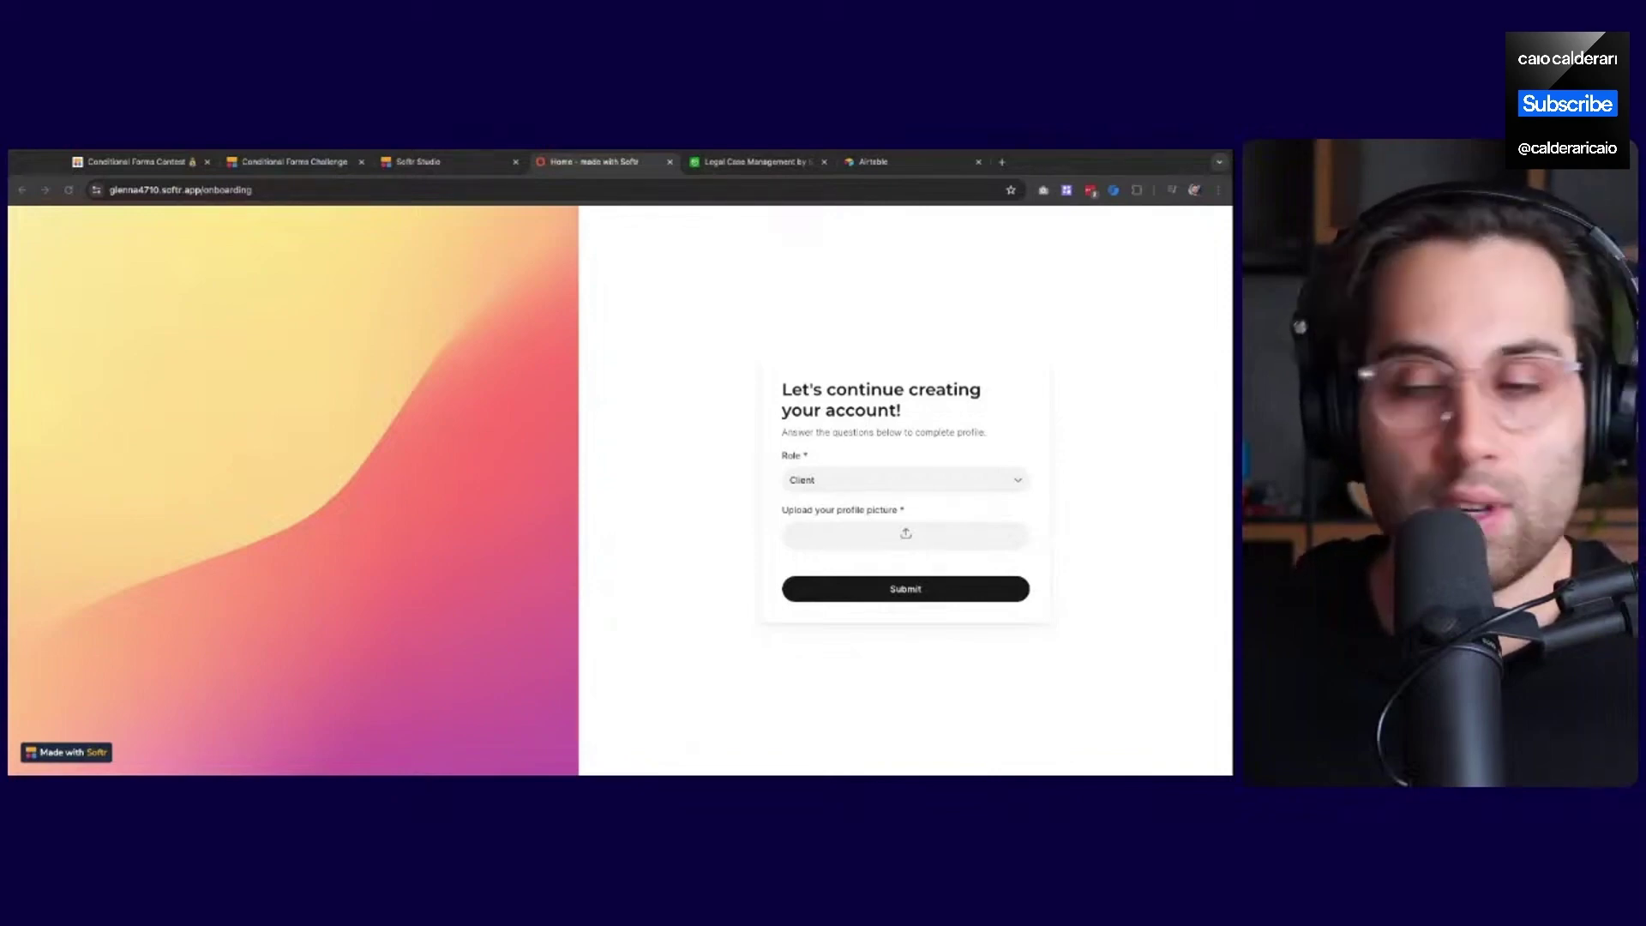
left_click_drag(906, 536, 906, 536)
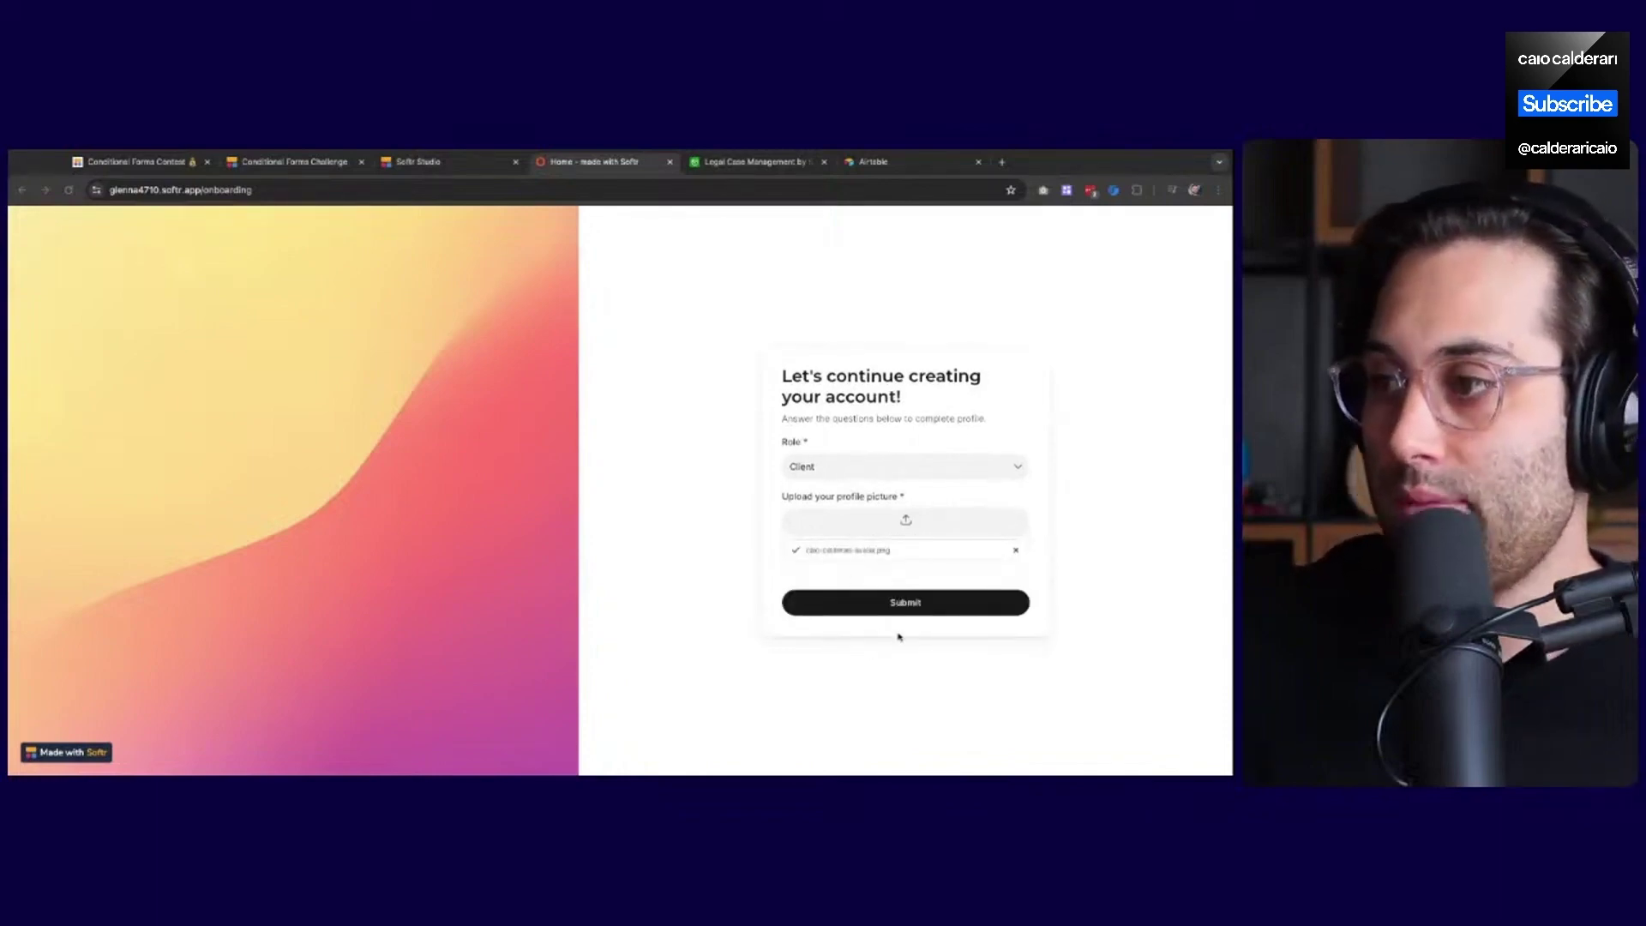
left_click(905, 602)
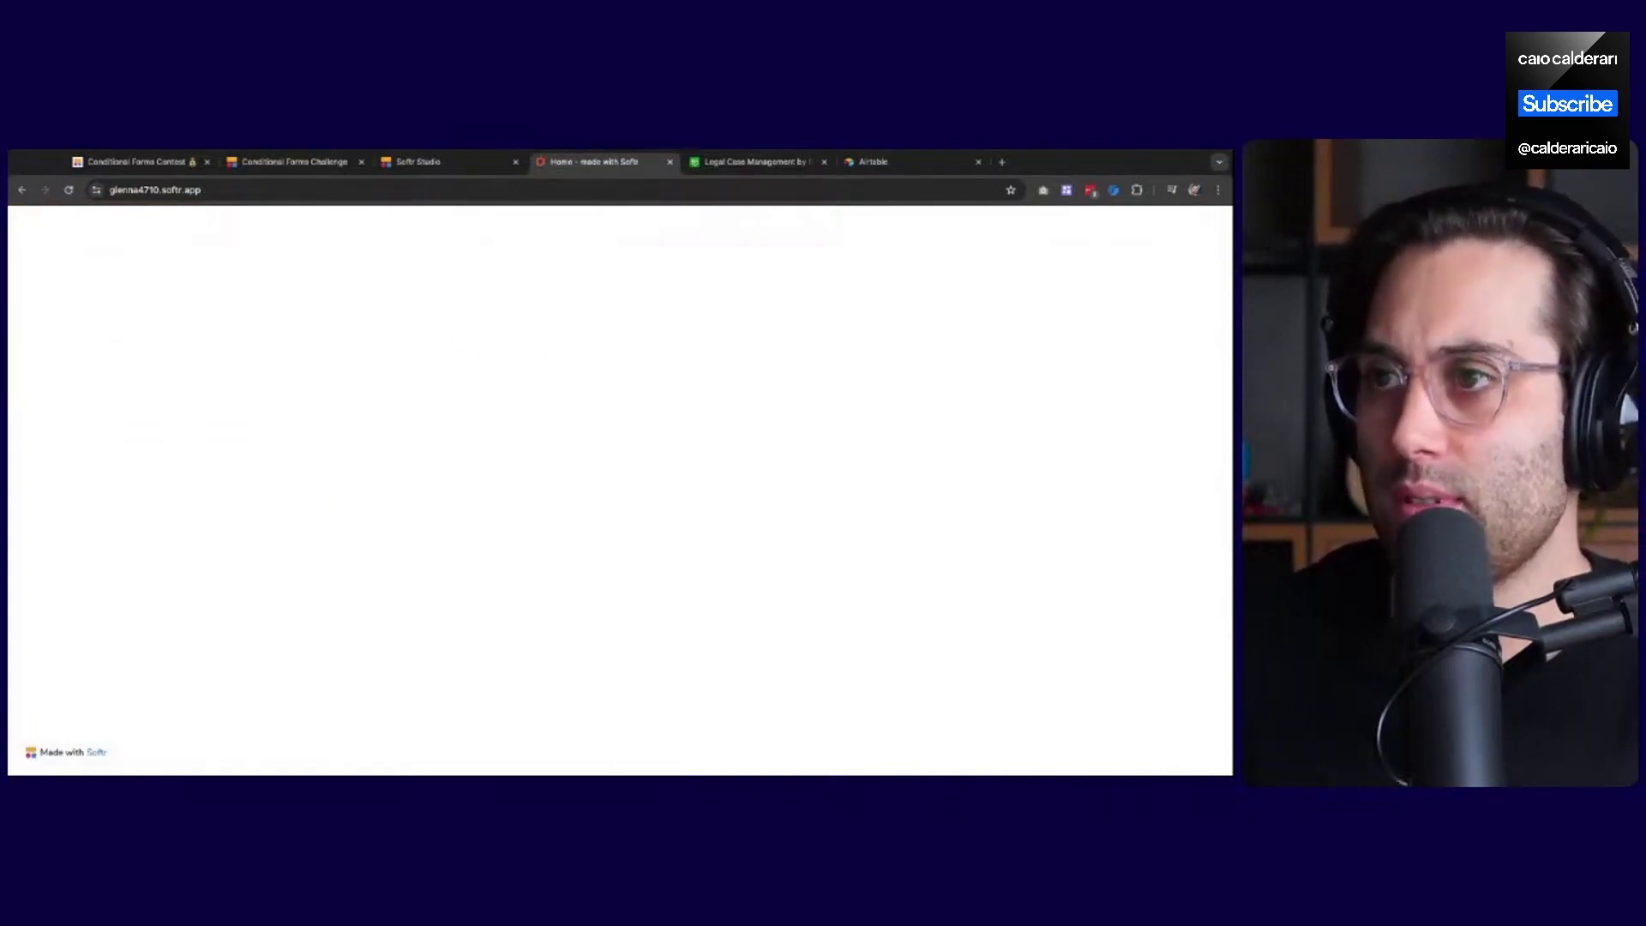
Glance at the app pages list in the editor, then go to the Airtable members base
left_click(420, 163)
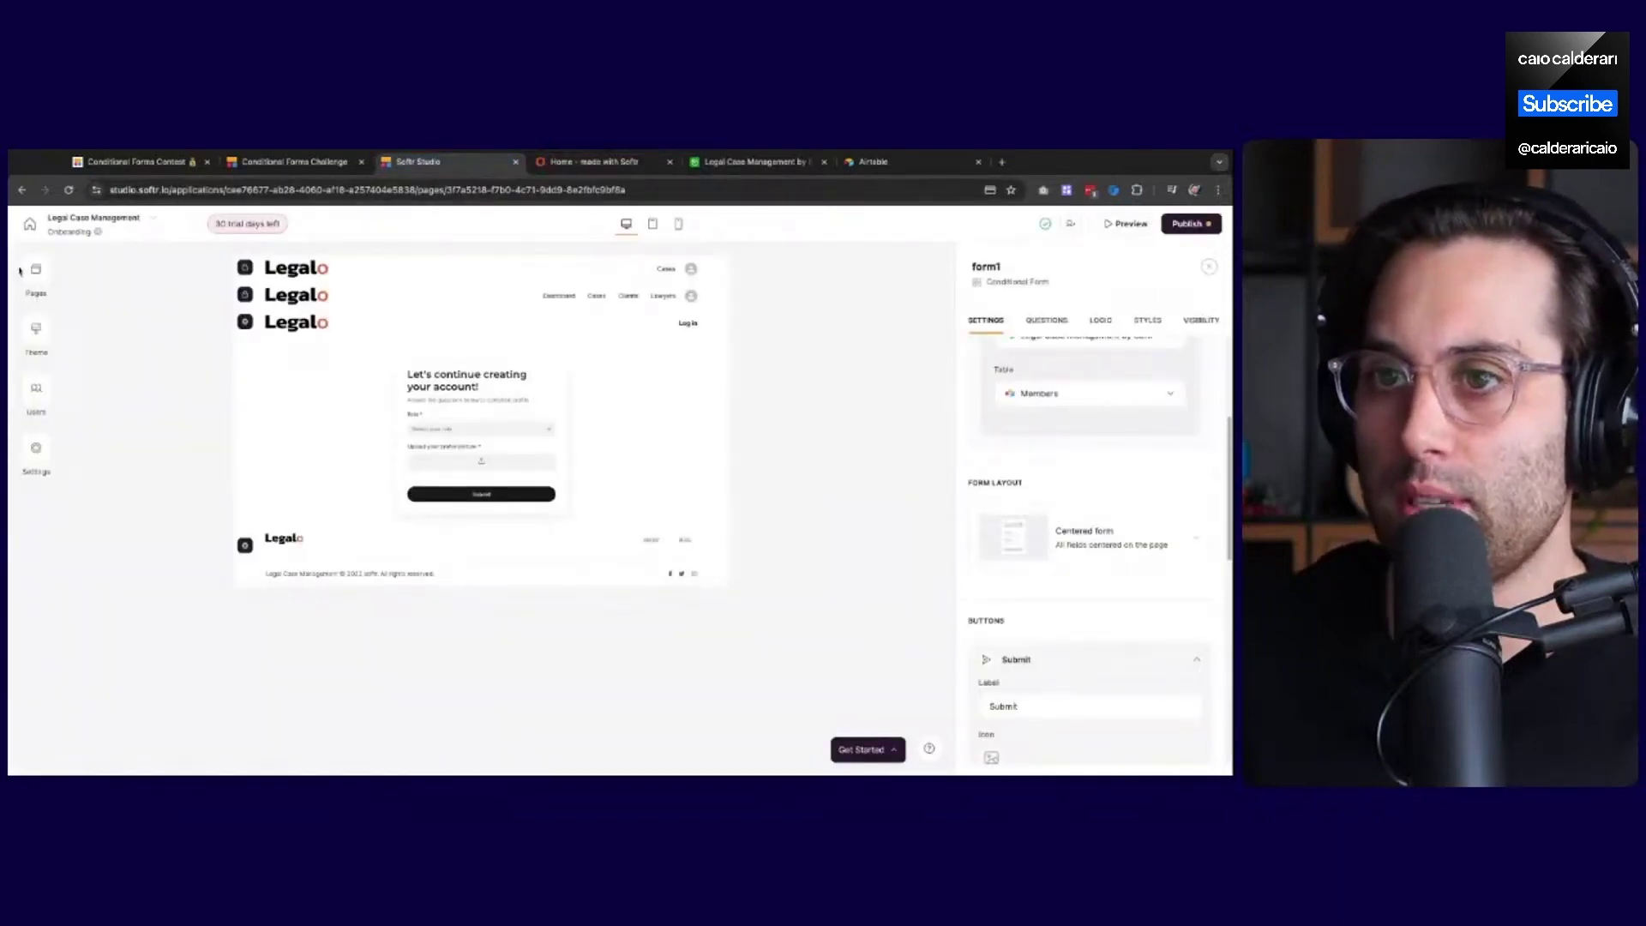
left_click(34, 272)
left_click(162, 481)
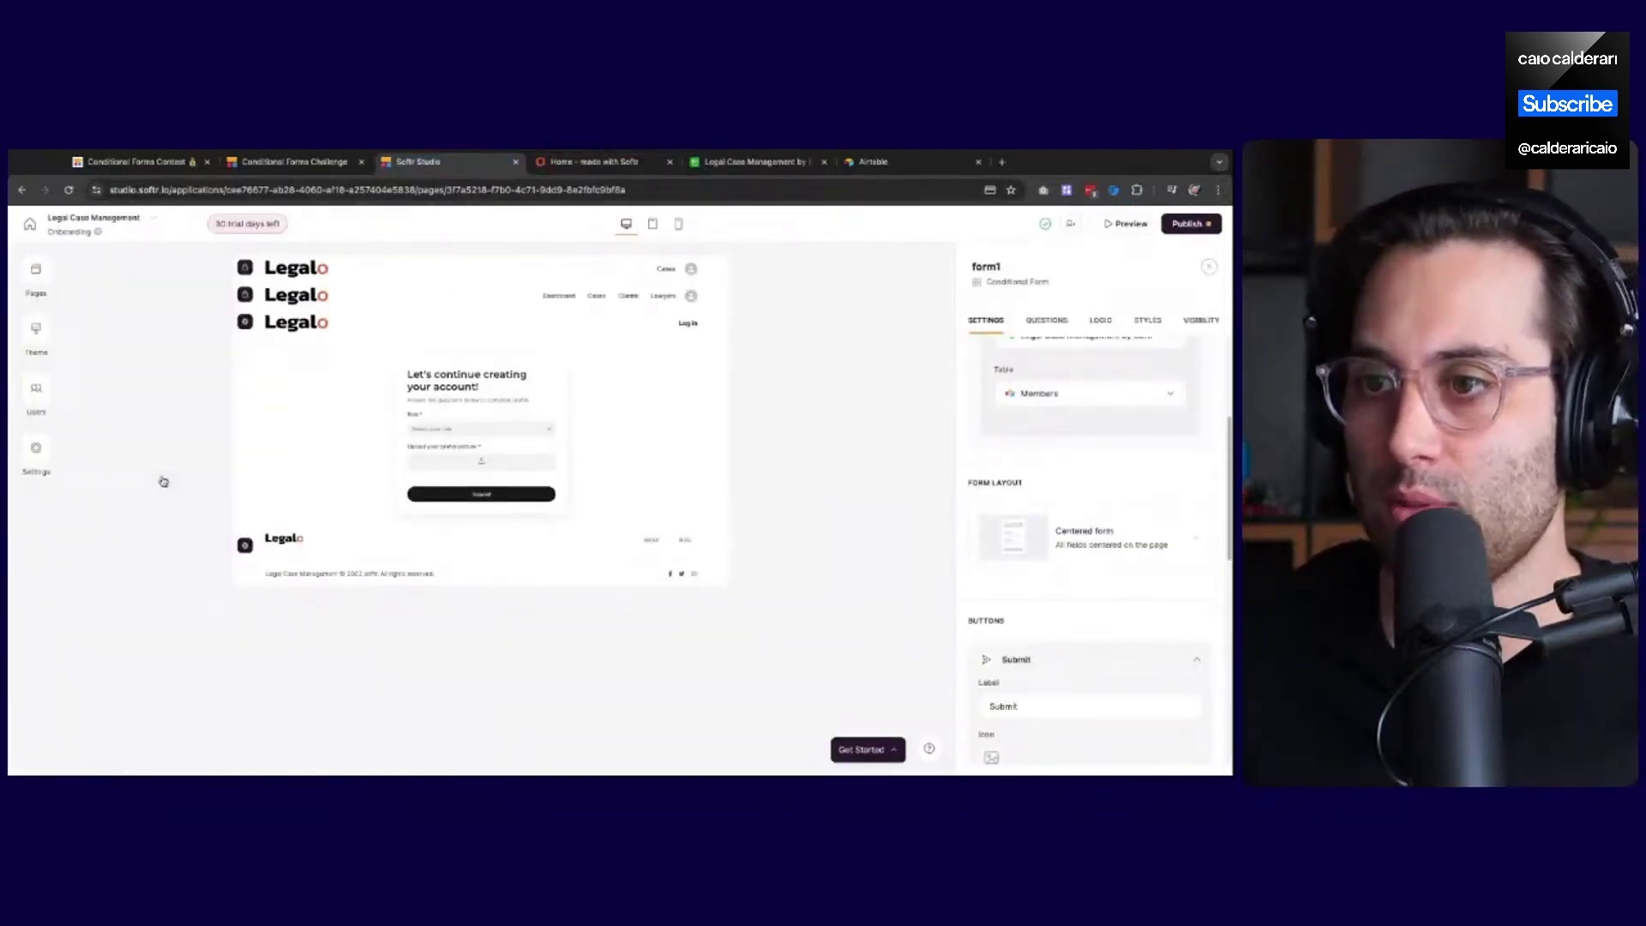
left_click(749, 163)
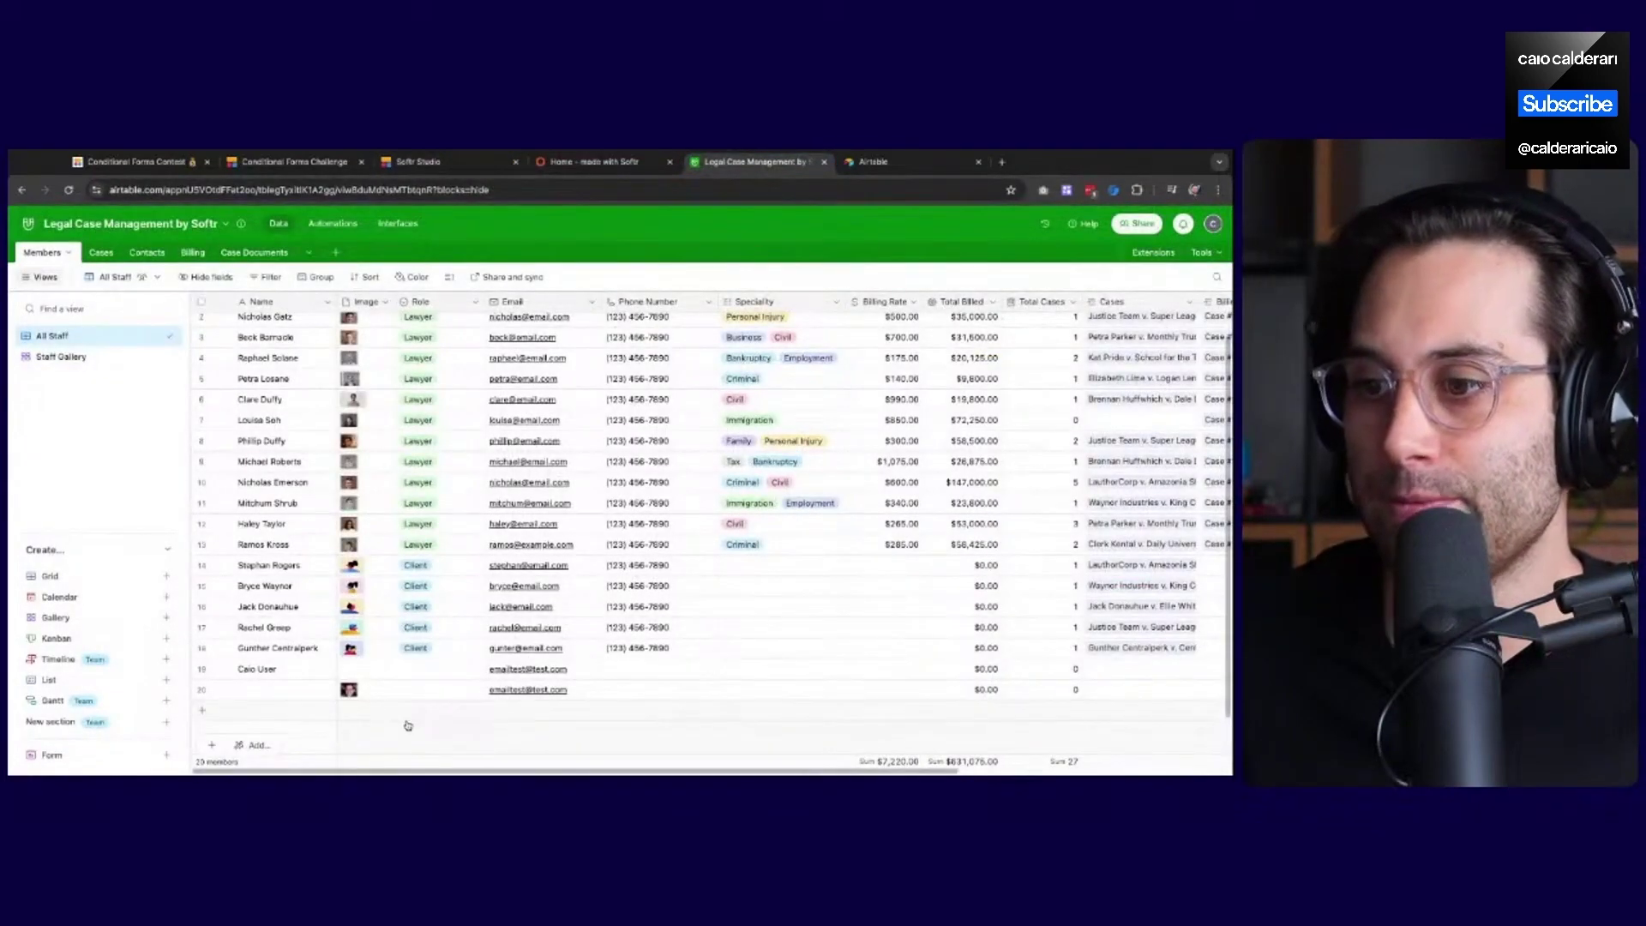
scroll(408, 727, "down", 1)
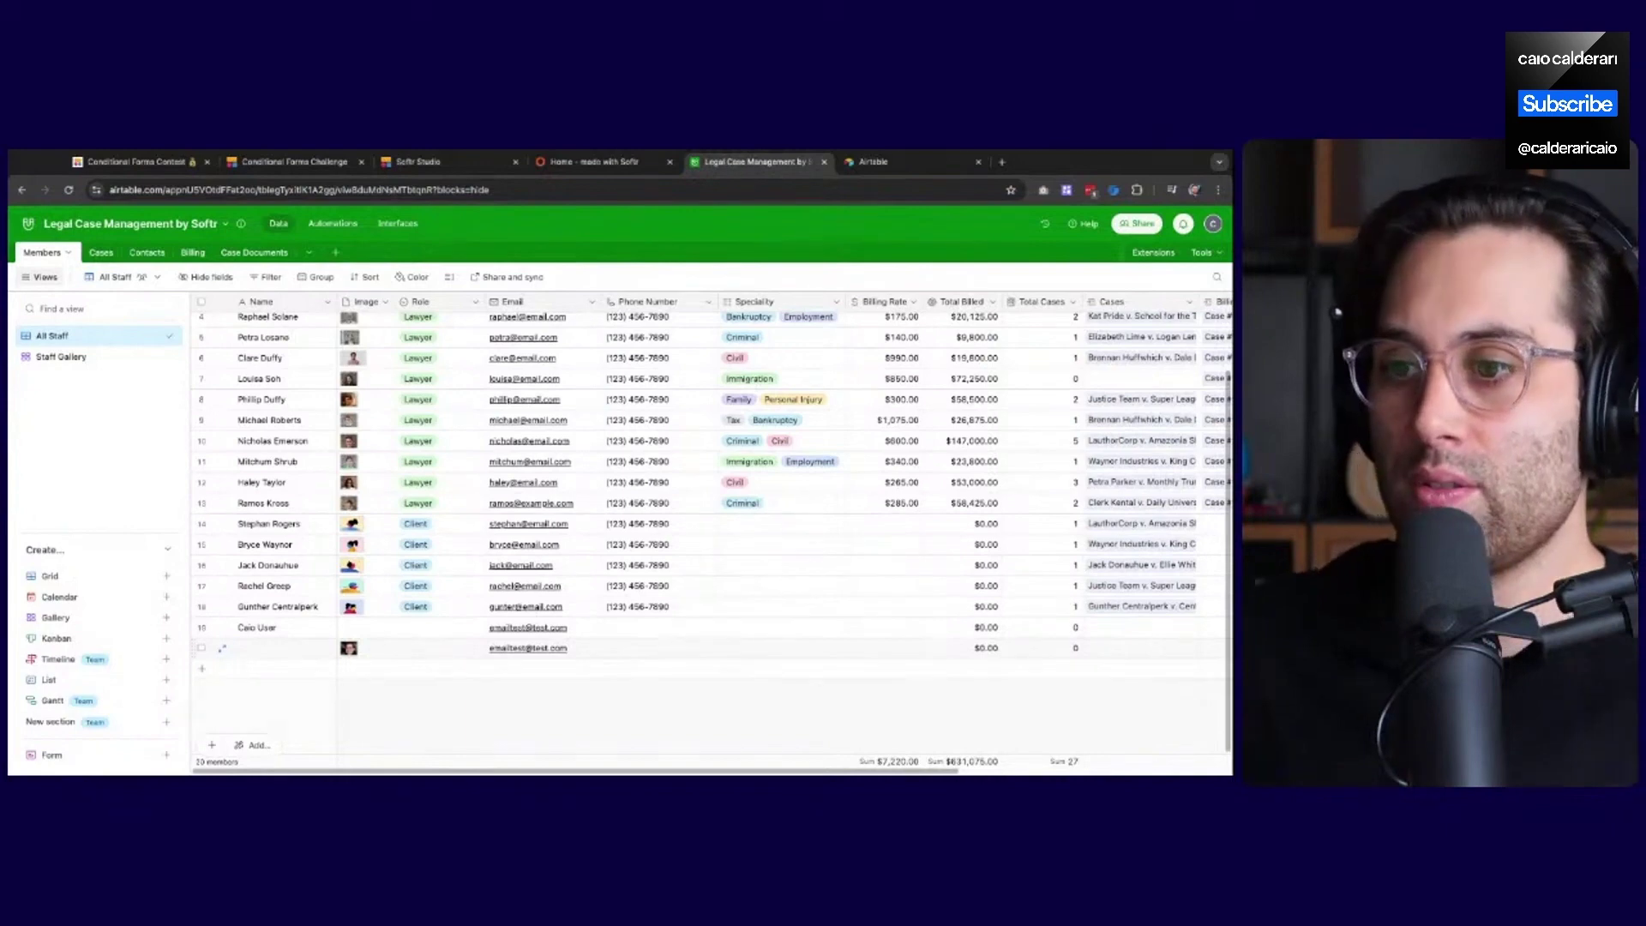
left_click(465, 656)
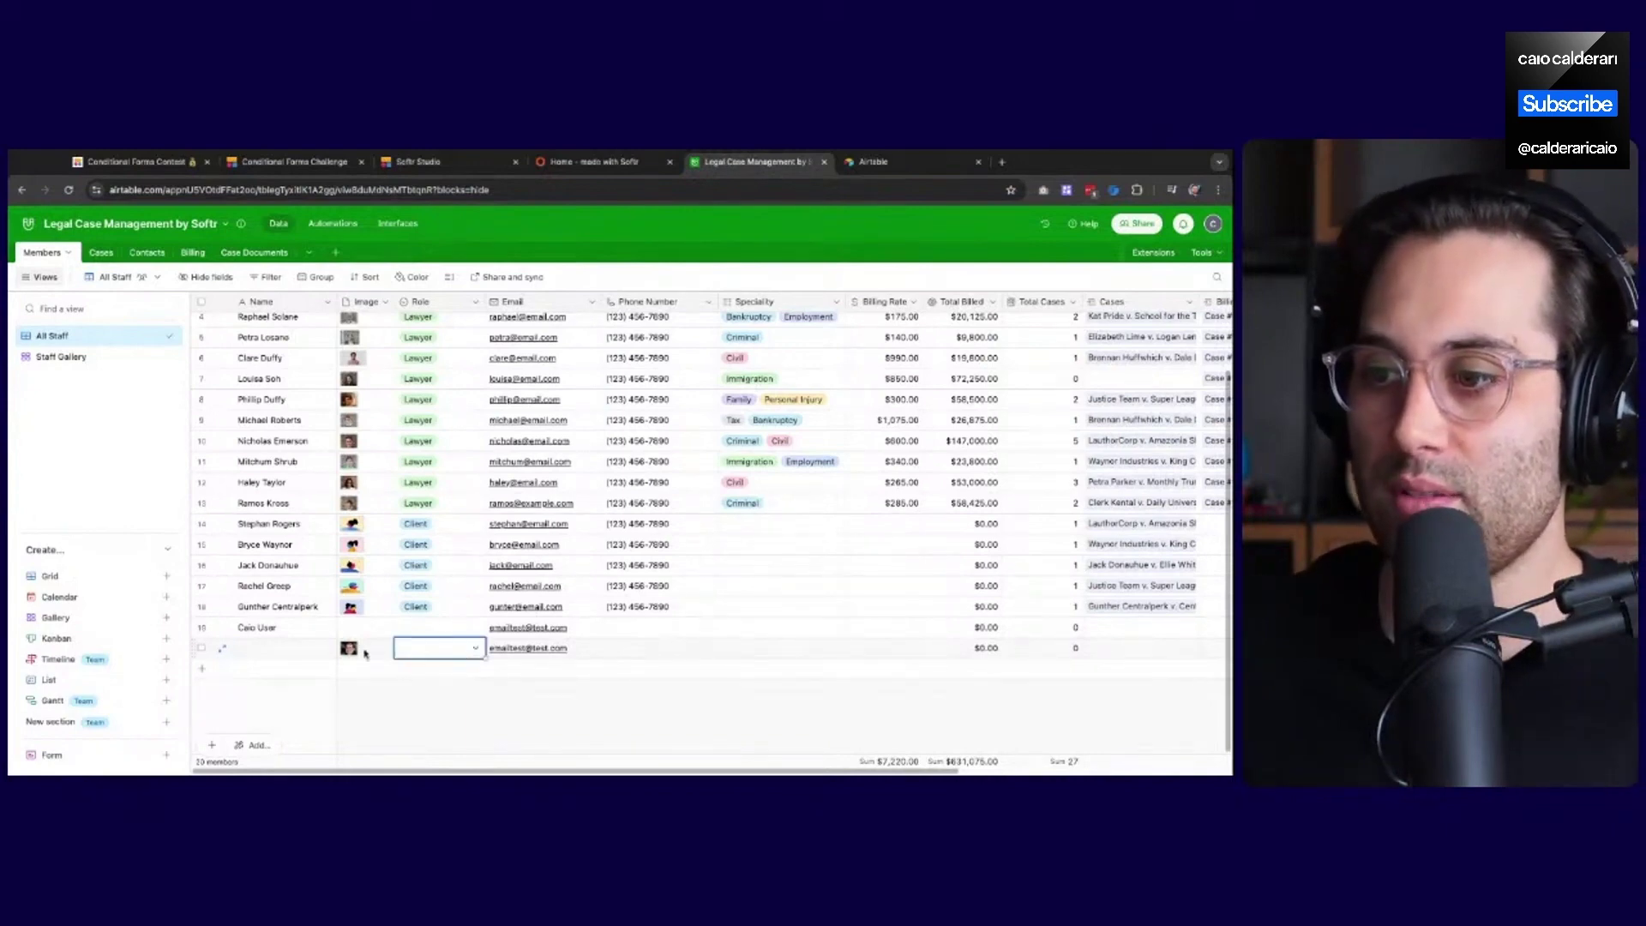
left_click(352, 630)
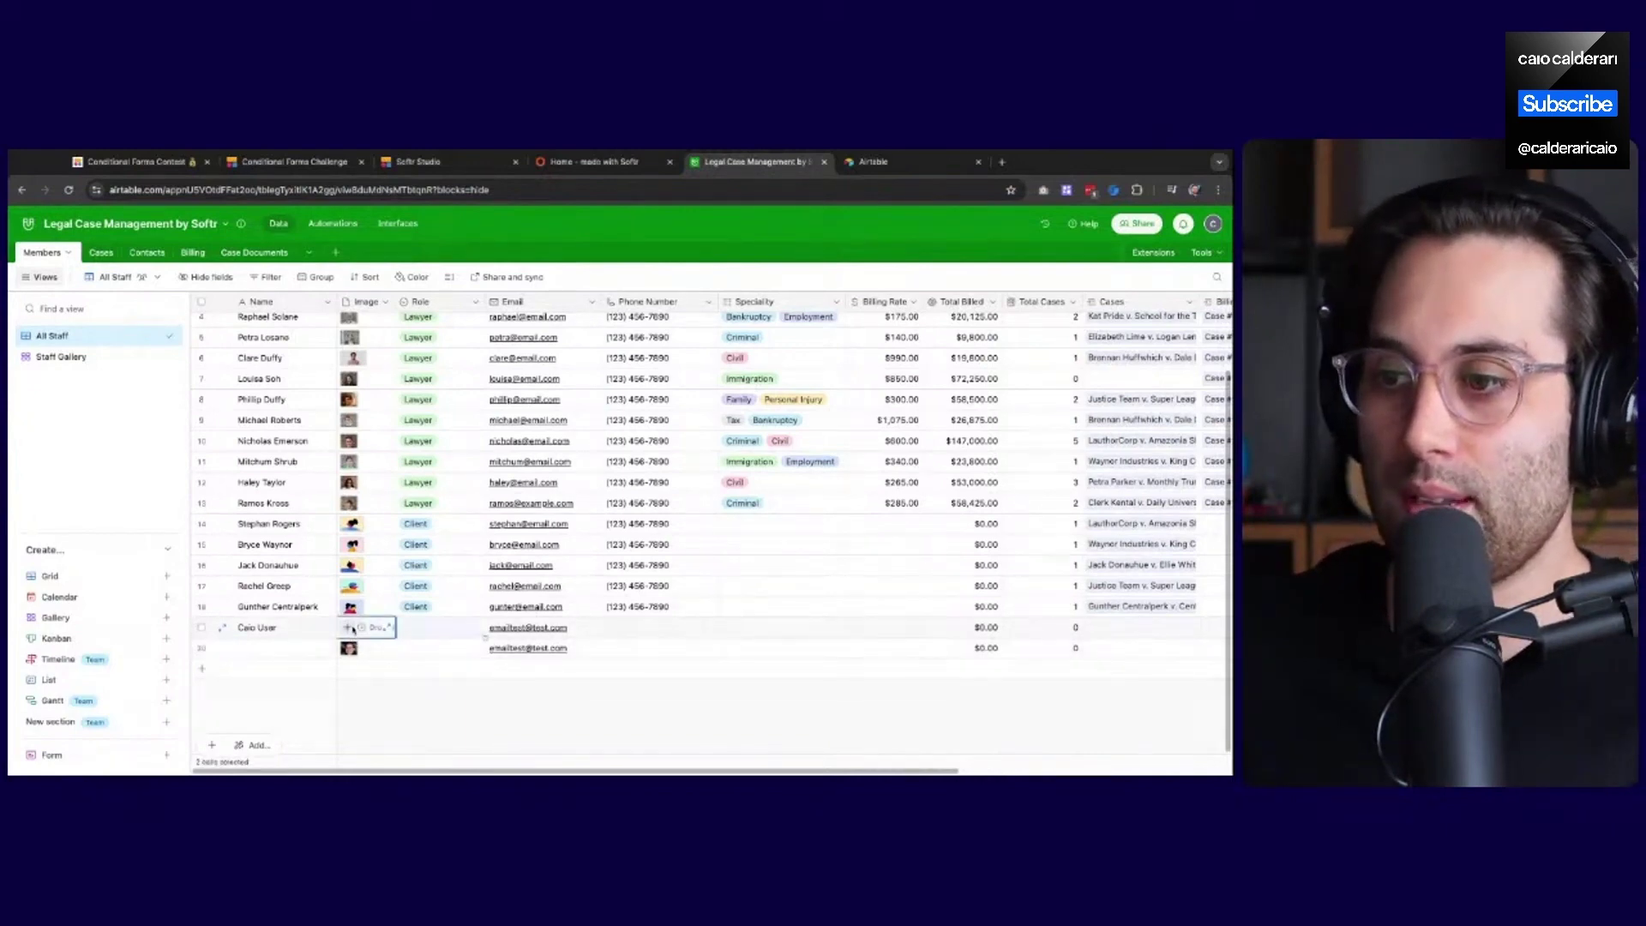
left_click(420, 707)
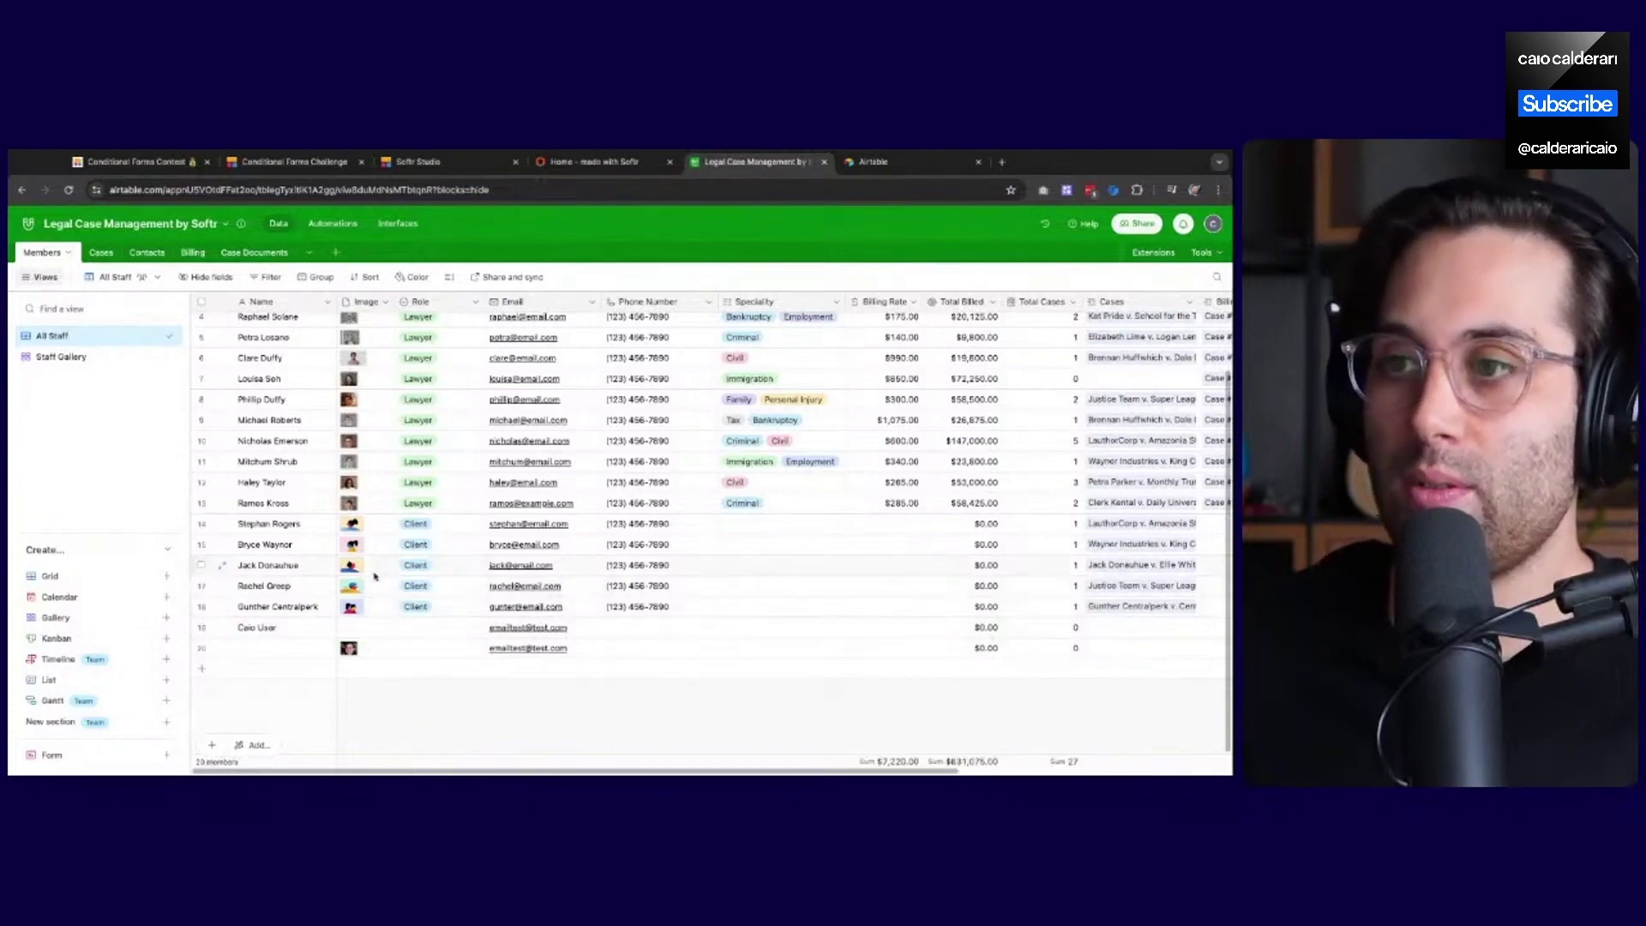
left_click(621, 161)
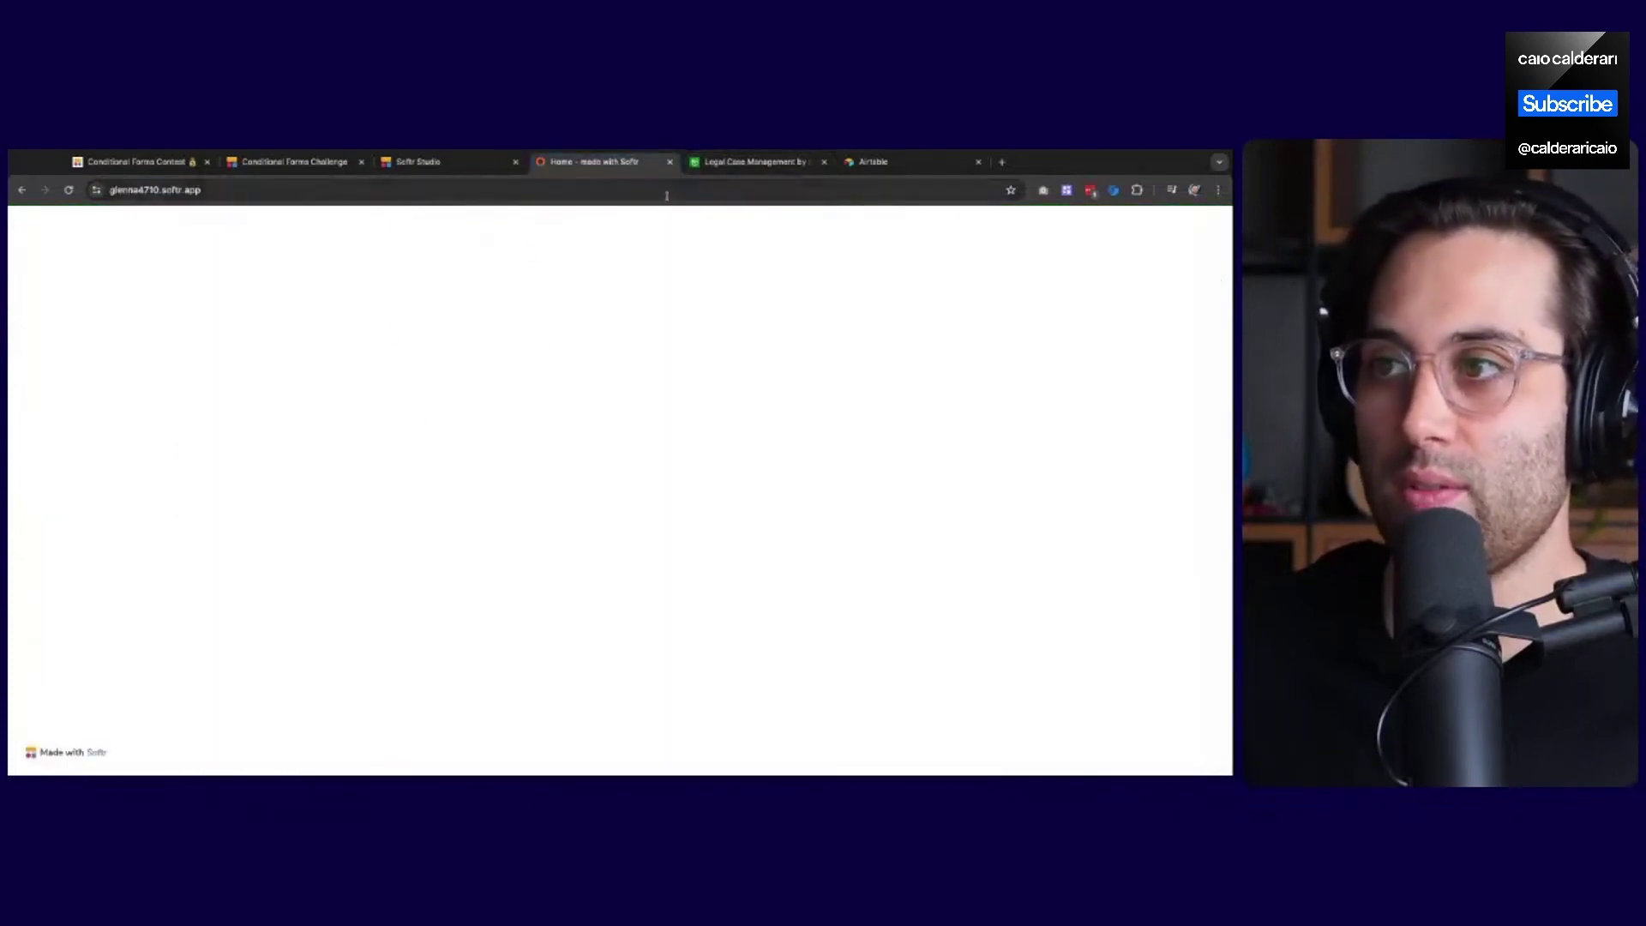
Set the test user's Role to Client in the Members grid
left_click(728, 163)
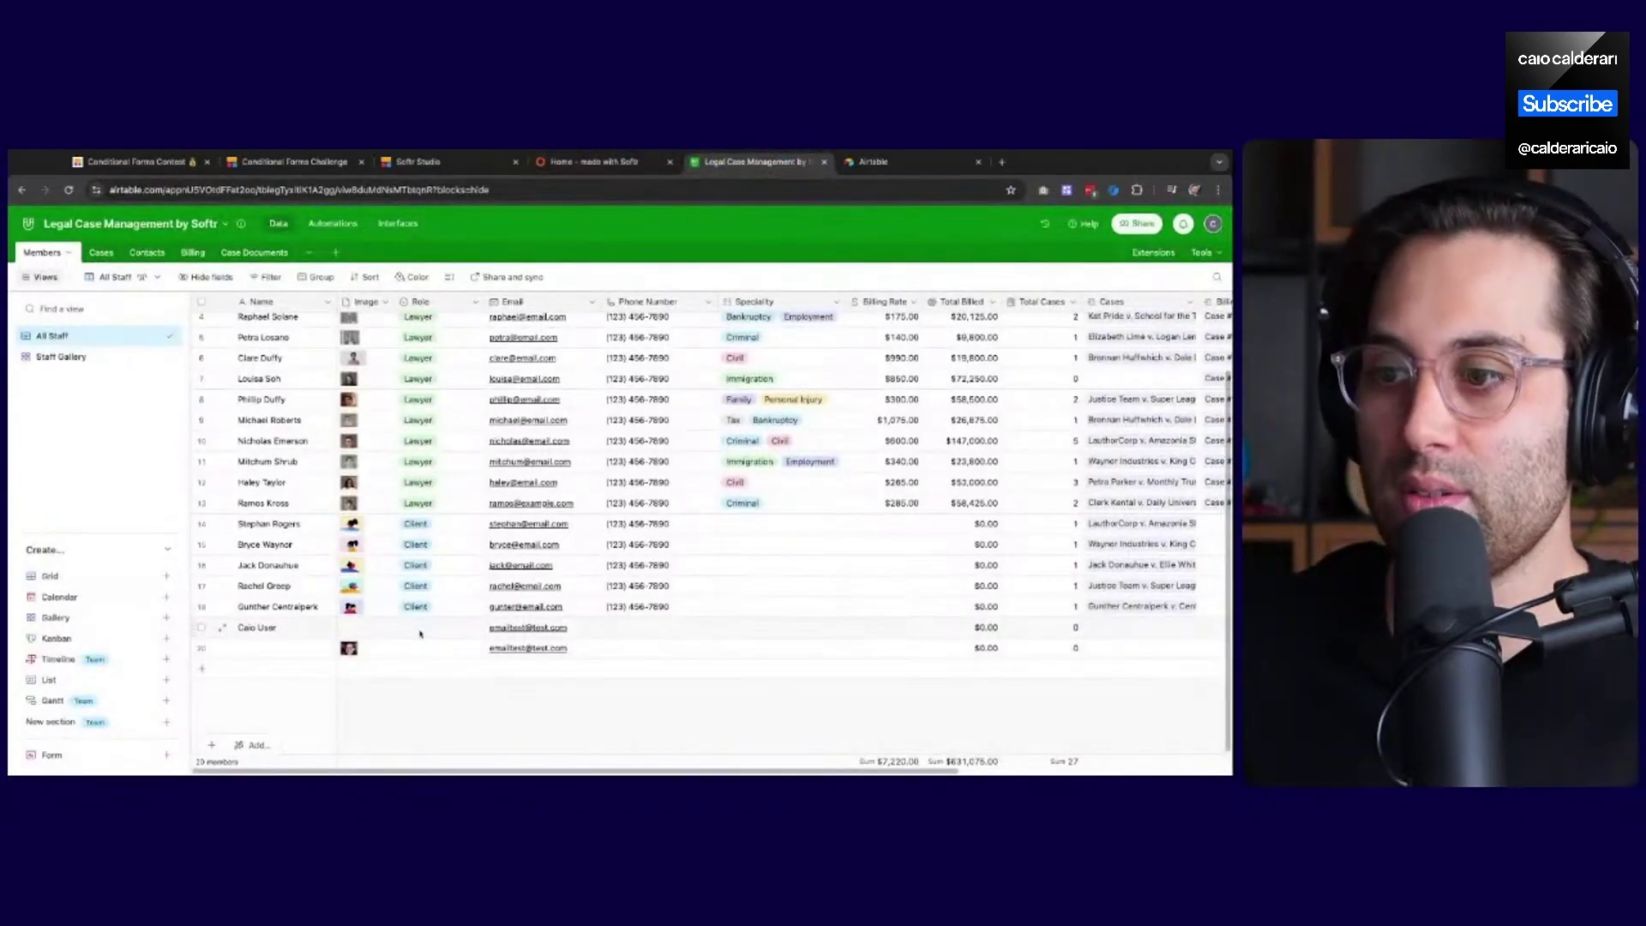
left_click(446, 628)
left_click(446, 629)
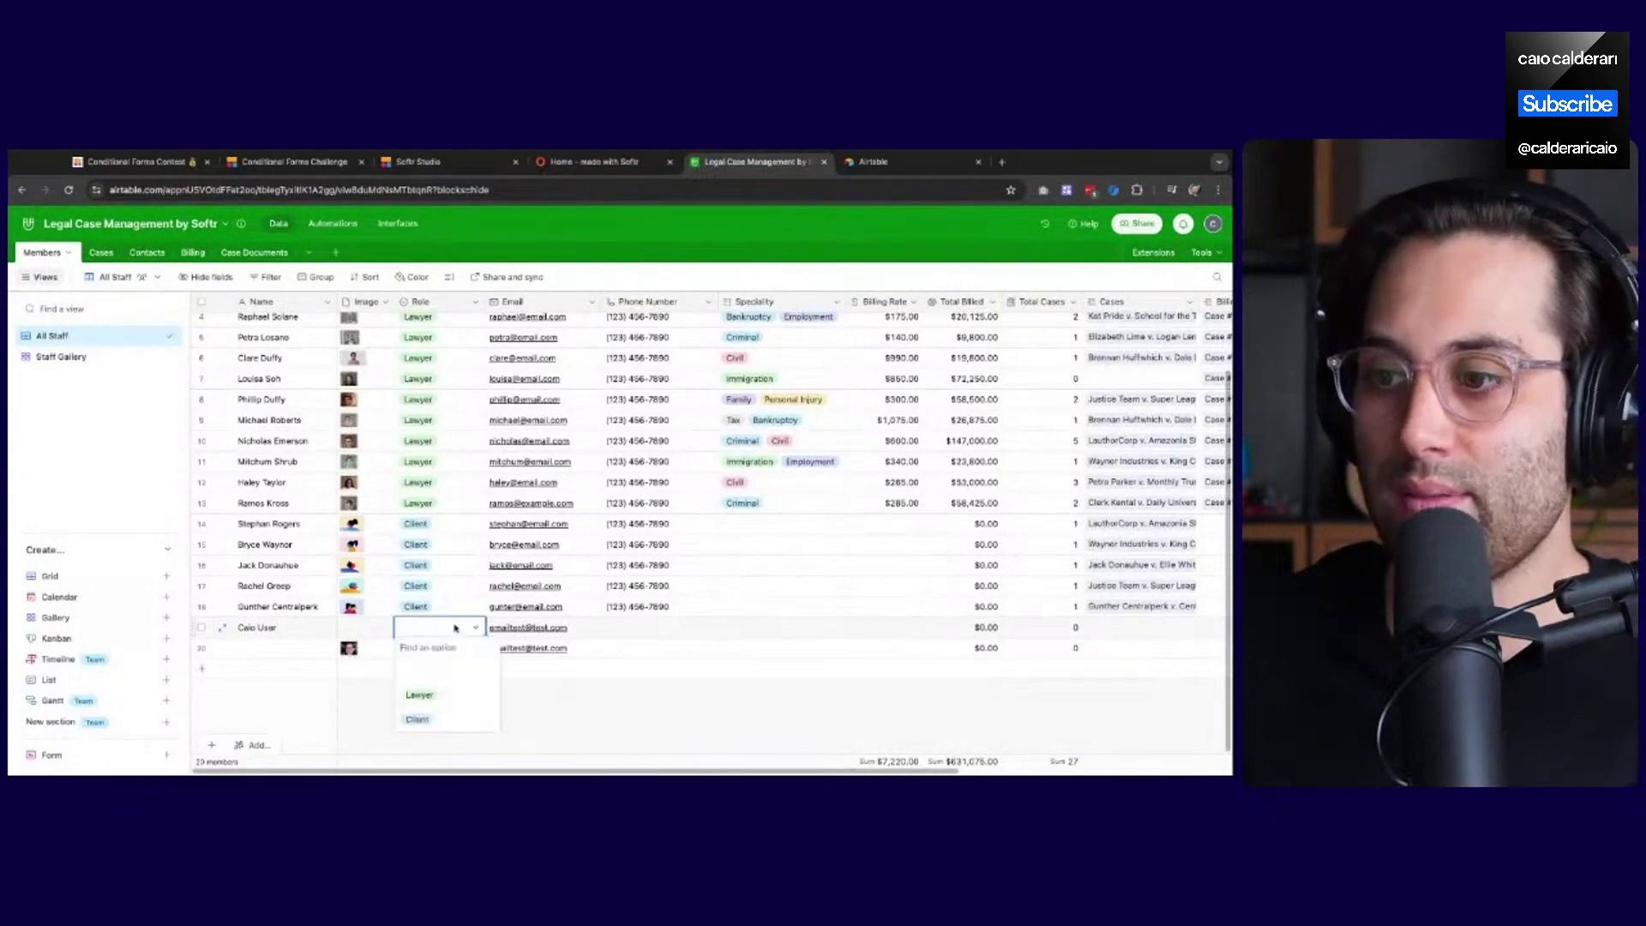
left_click(419, 722)
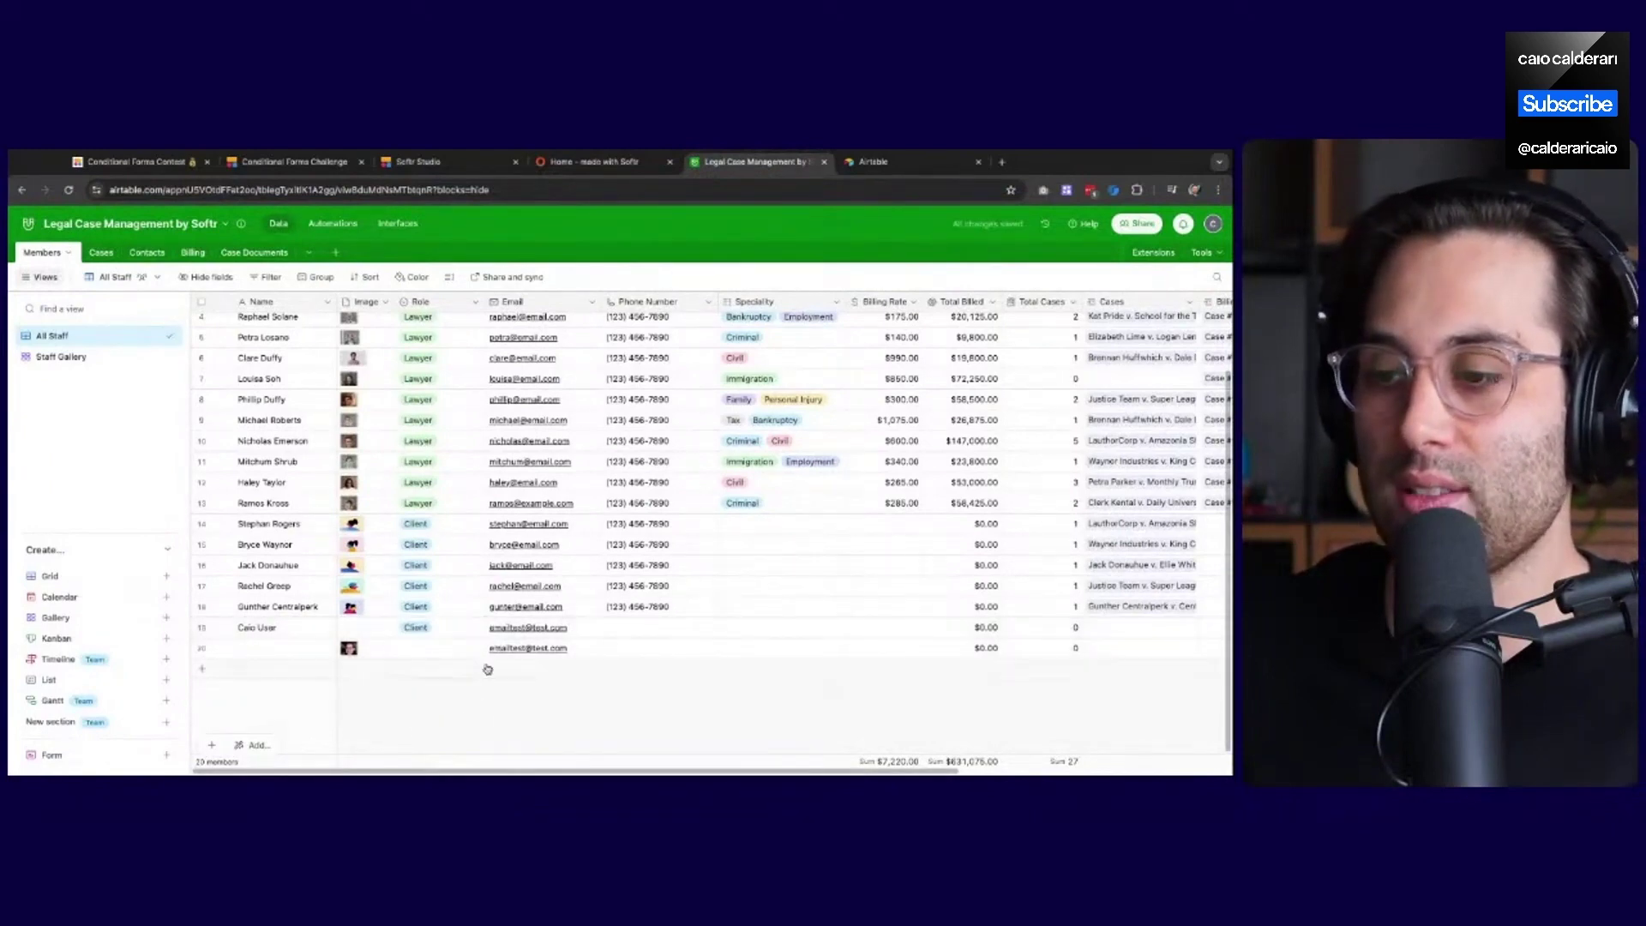
Check the live Legalo site and inspect the last rows' Image cells in Members
left_click(591, 162)
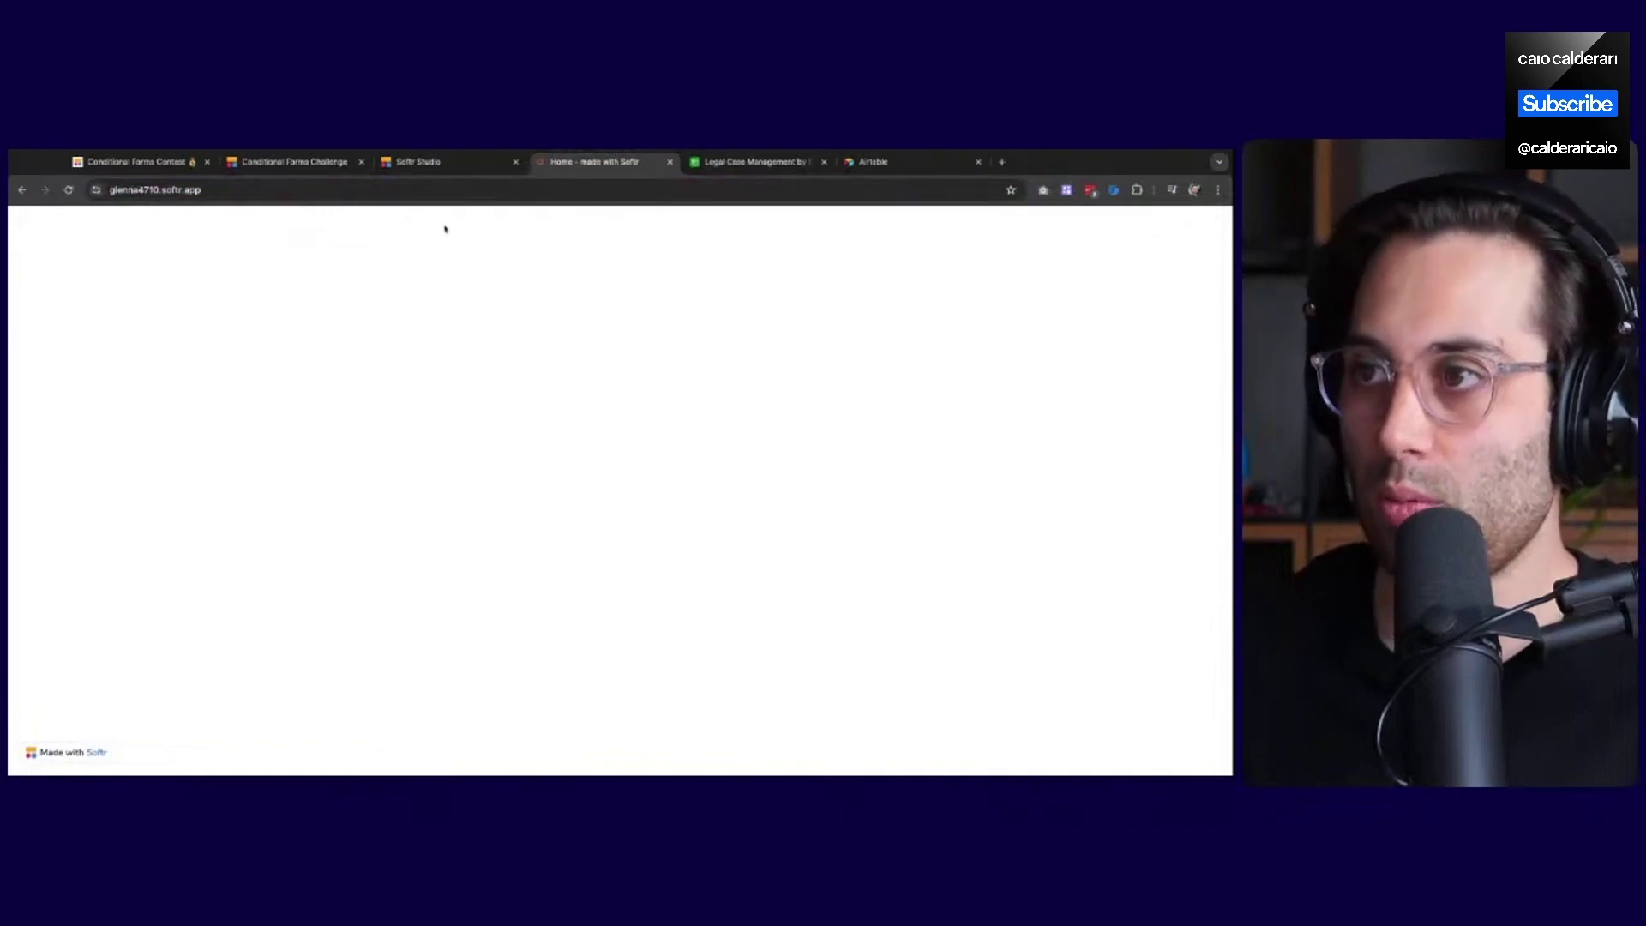
left_click(746, 161)
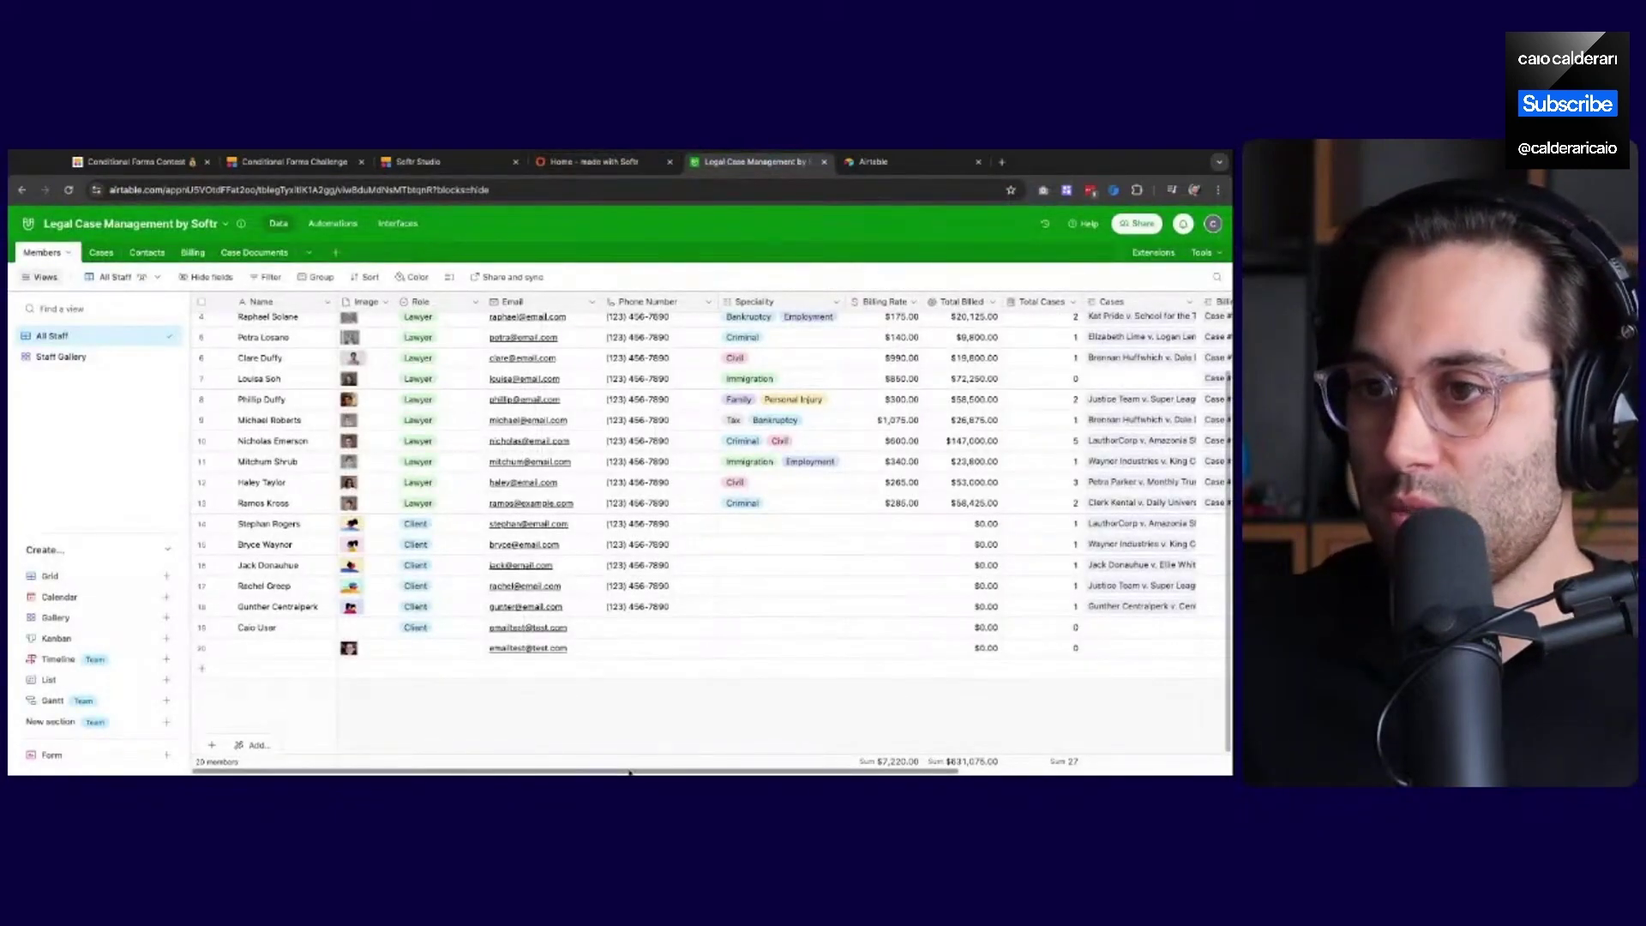
scroll(622, 773, "right", 5)
scroll(621, 773, "left", 5)
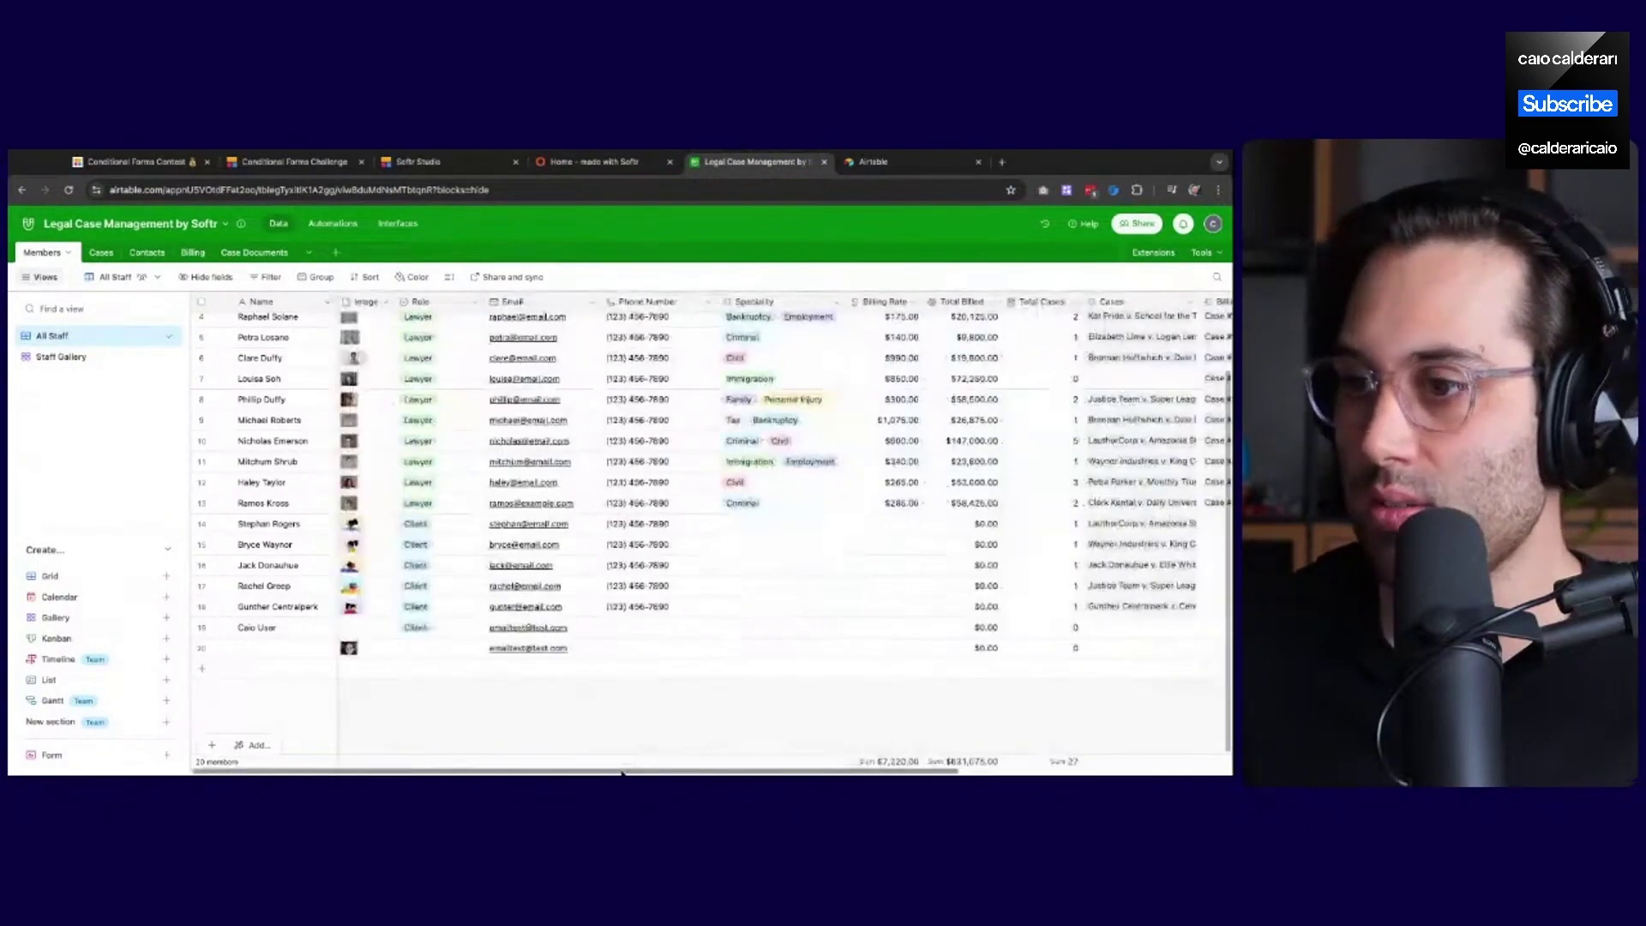
left_click_drag(357, 648, 353, 631)
left_click(393, 701)
left_click(372, 654)
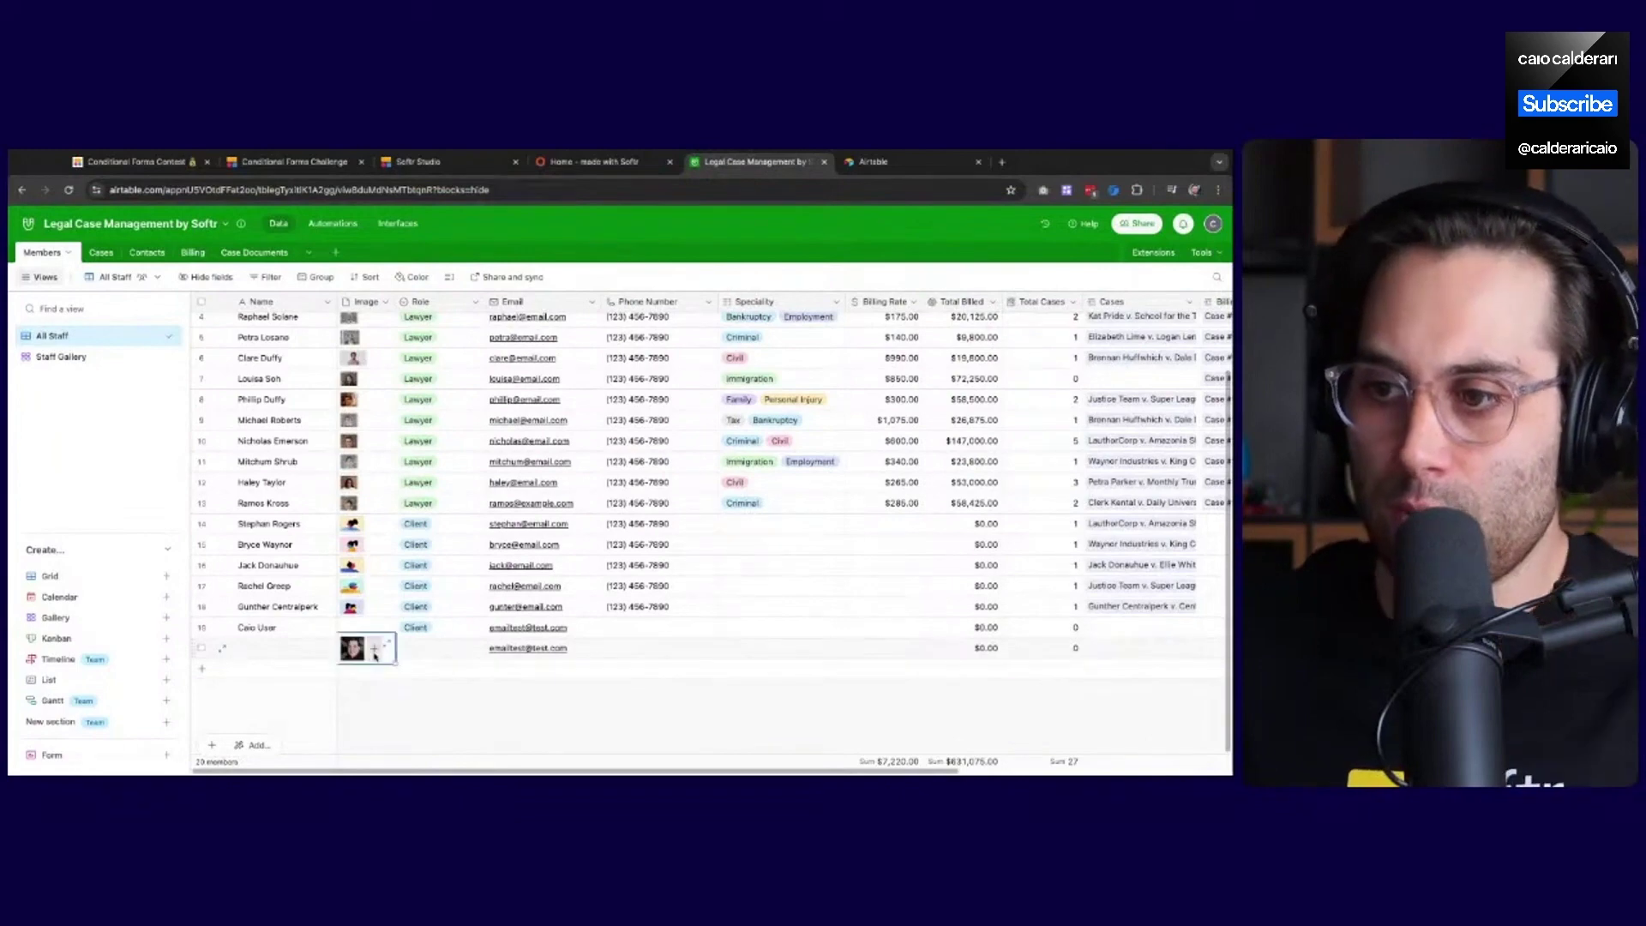
left_click(421, 712)
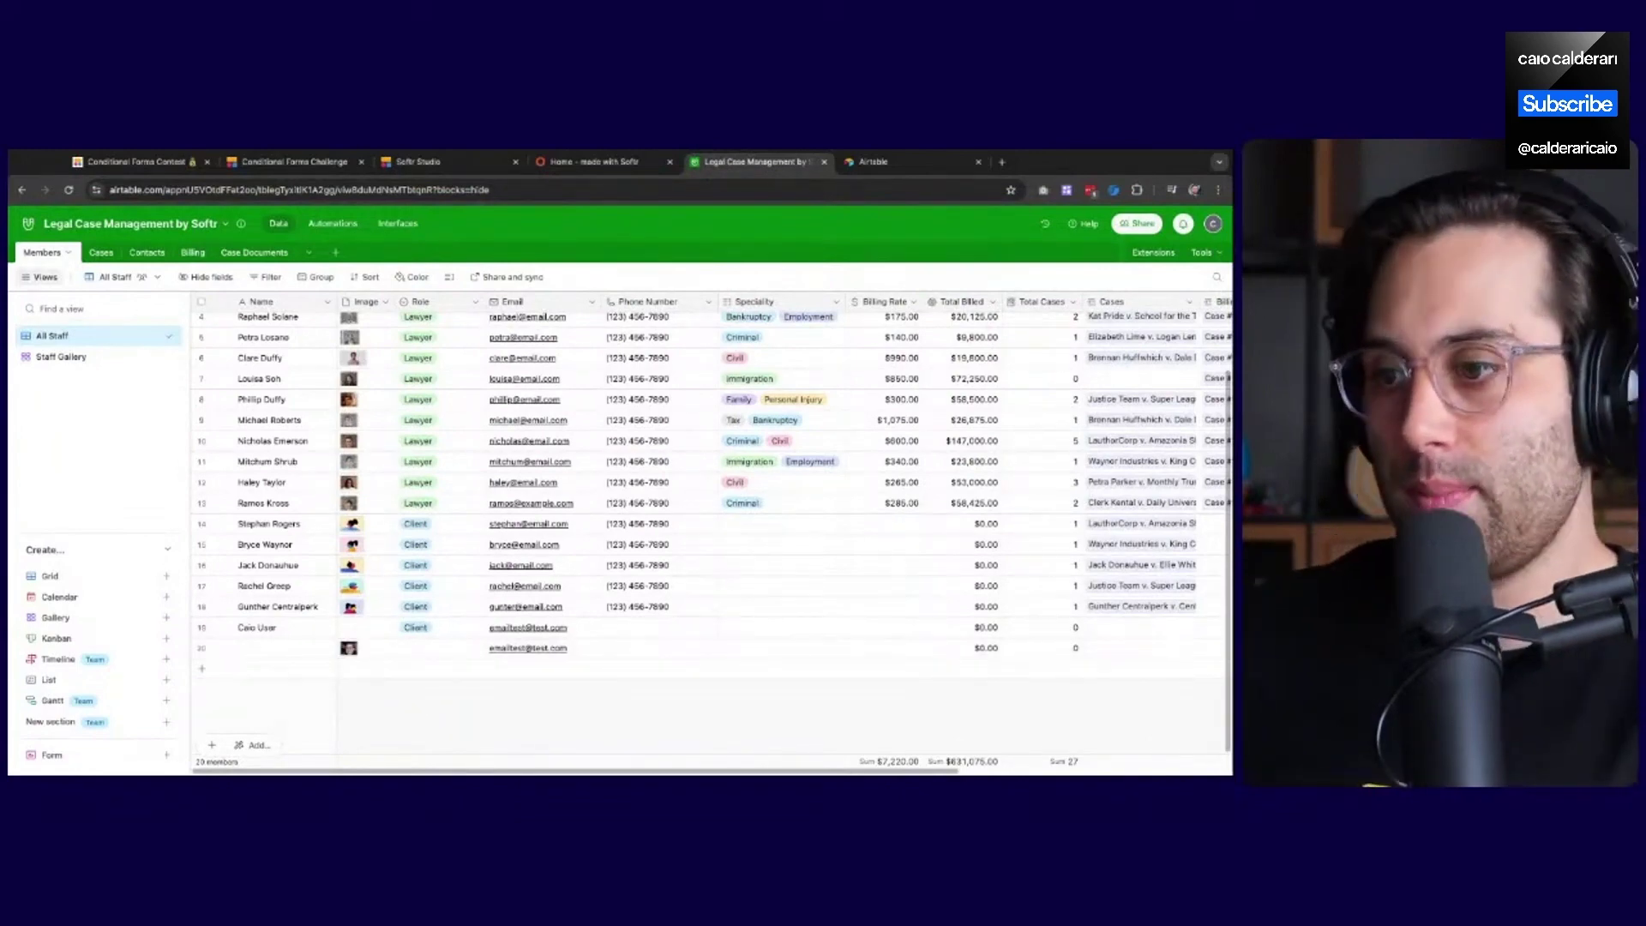
left_click(600, 162)
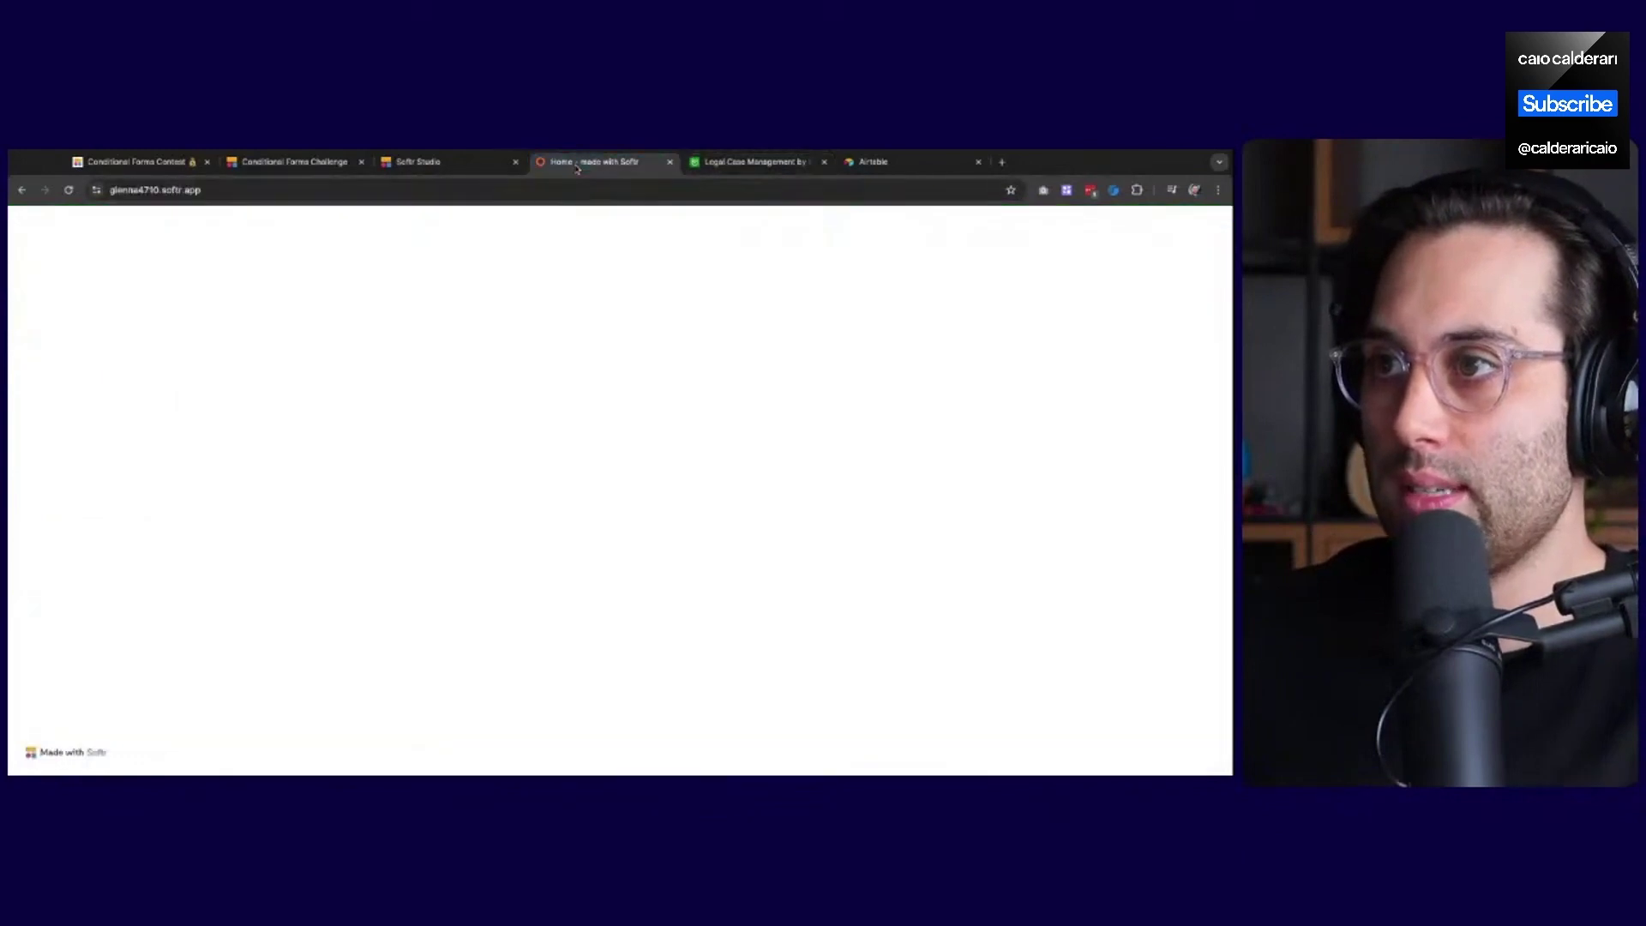
left_click(450, 168)
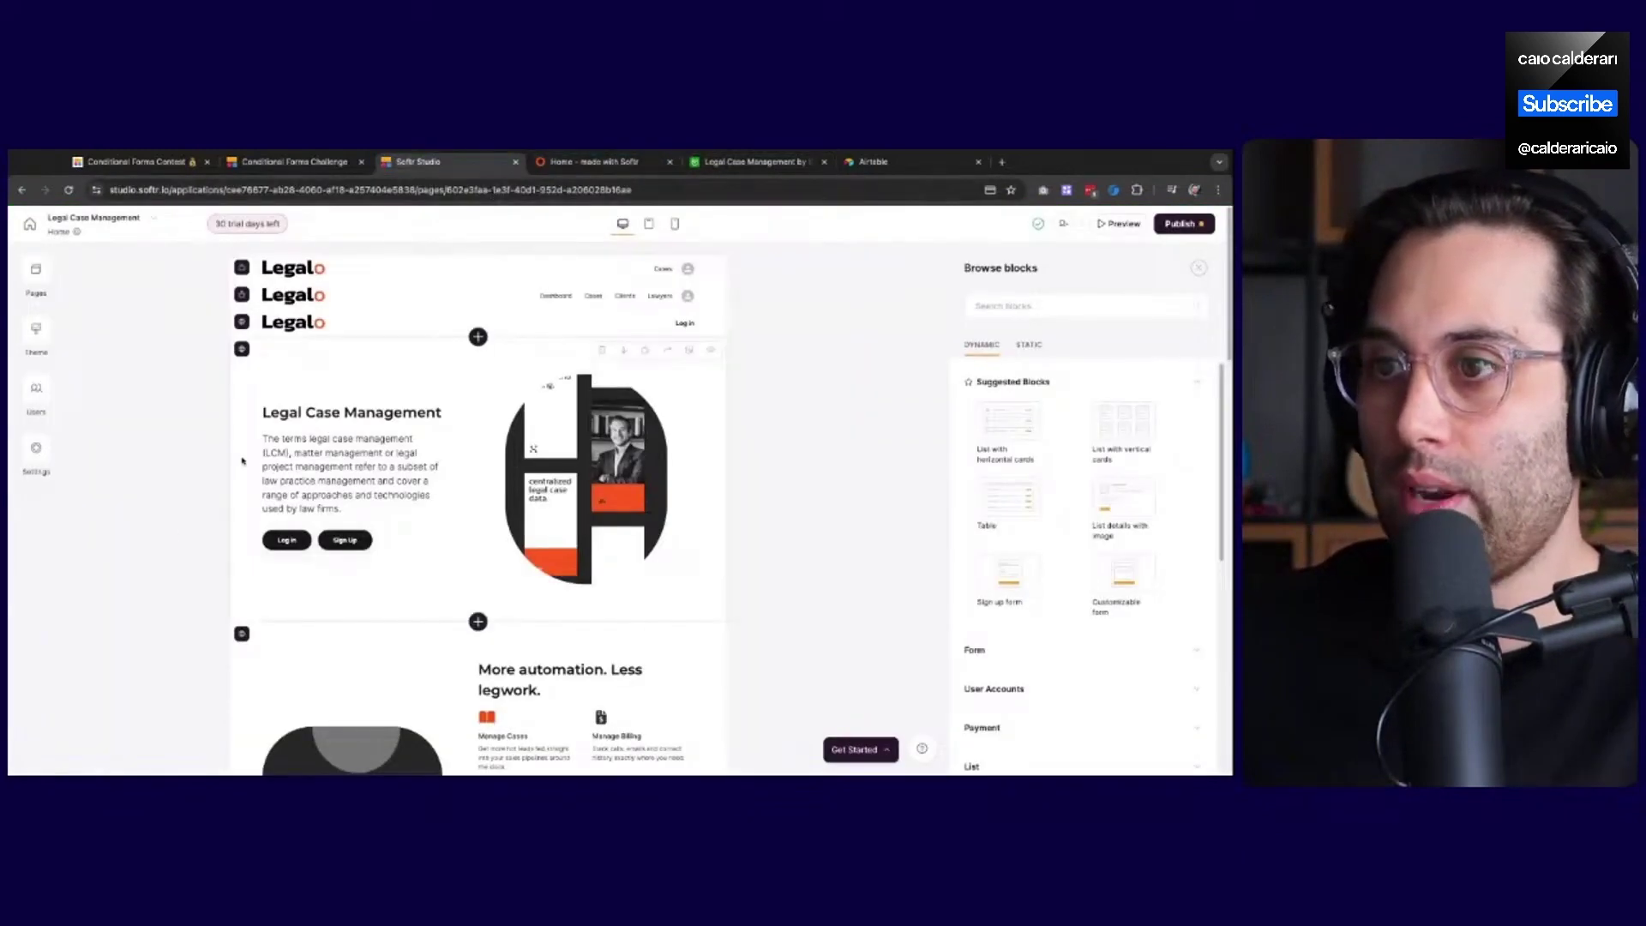
Close the block library, open Sign Up then Onboarding, and dismiss the header/footer notice
left_click(786, 426)
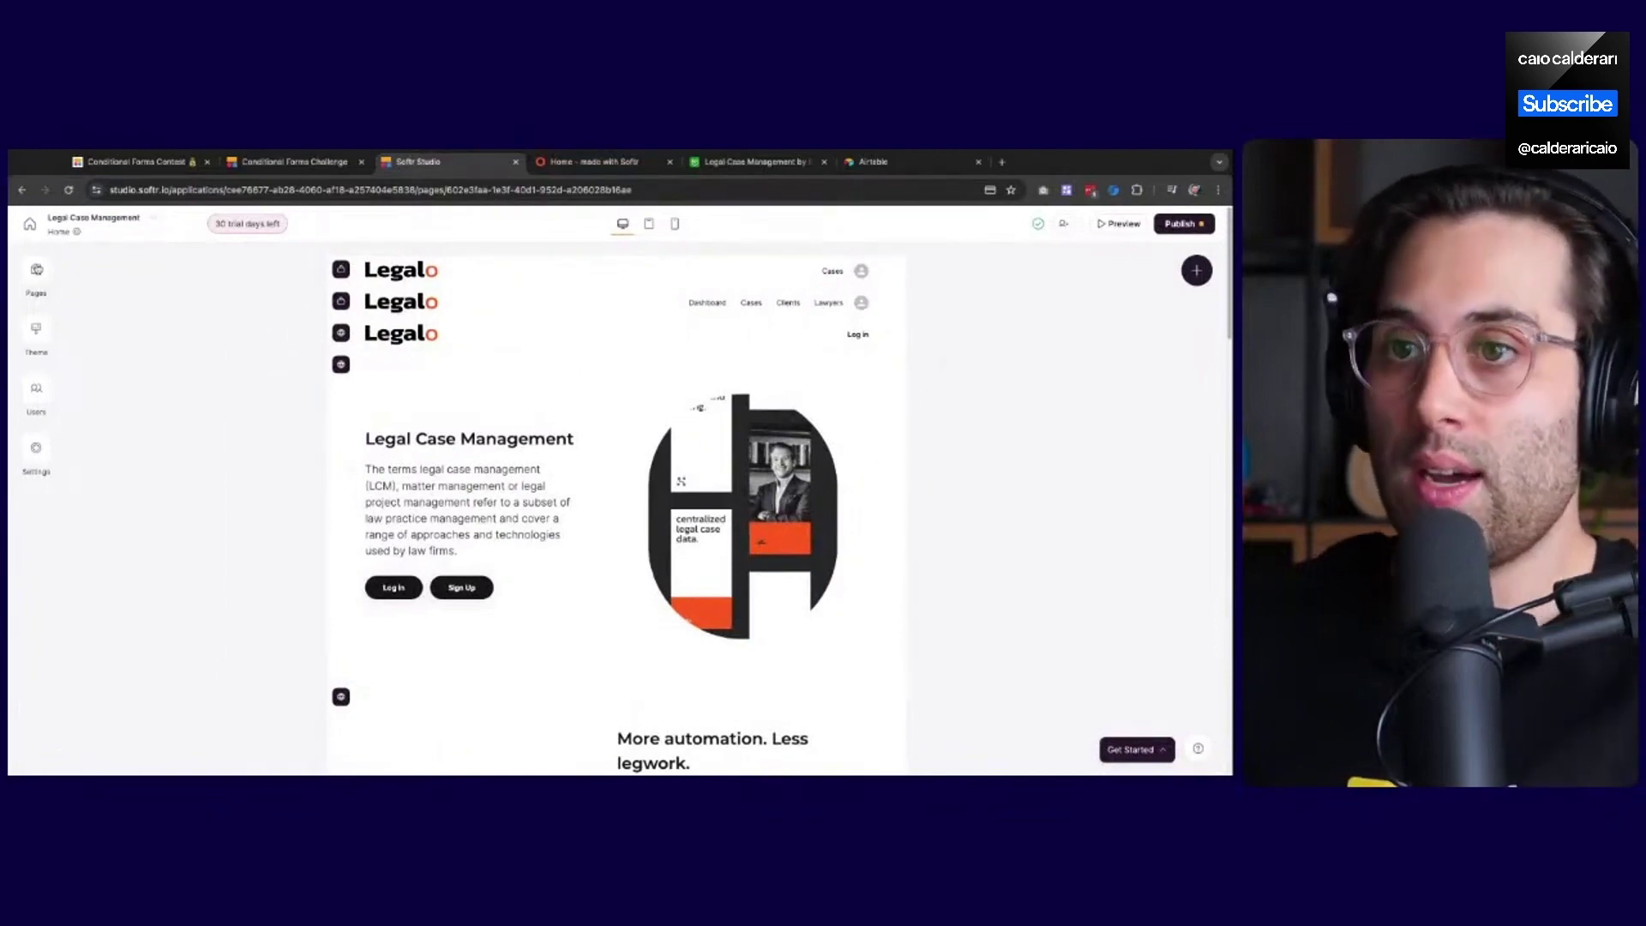
left_click(37, 269)
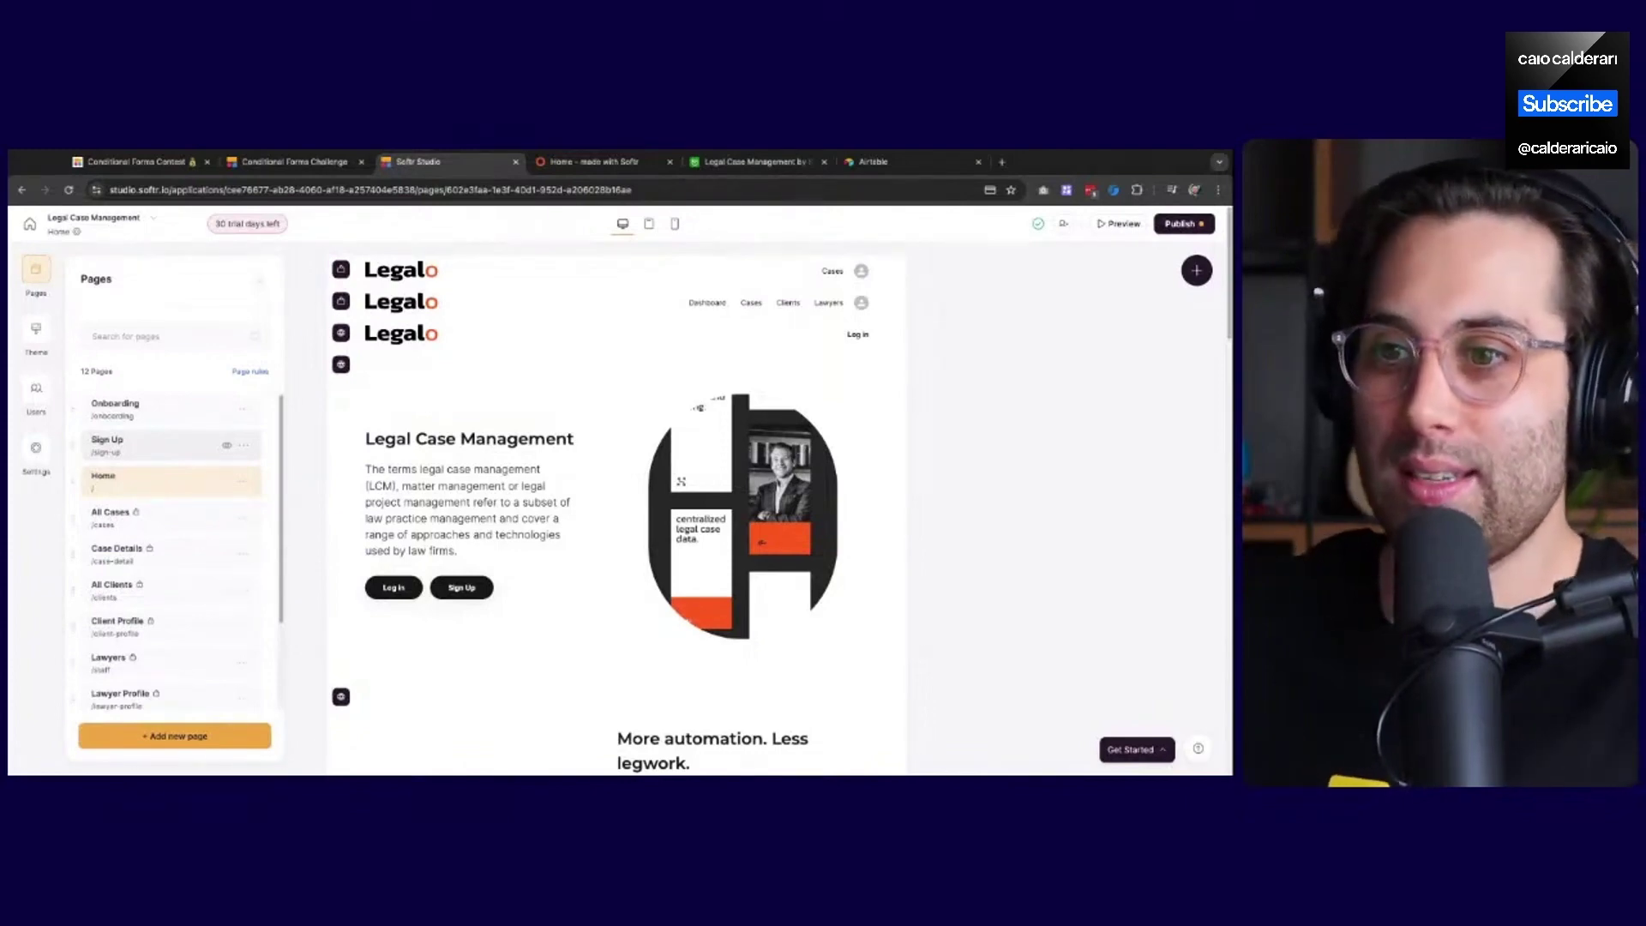
left_click(172, 444)
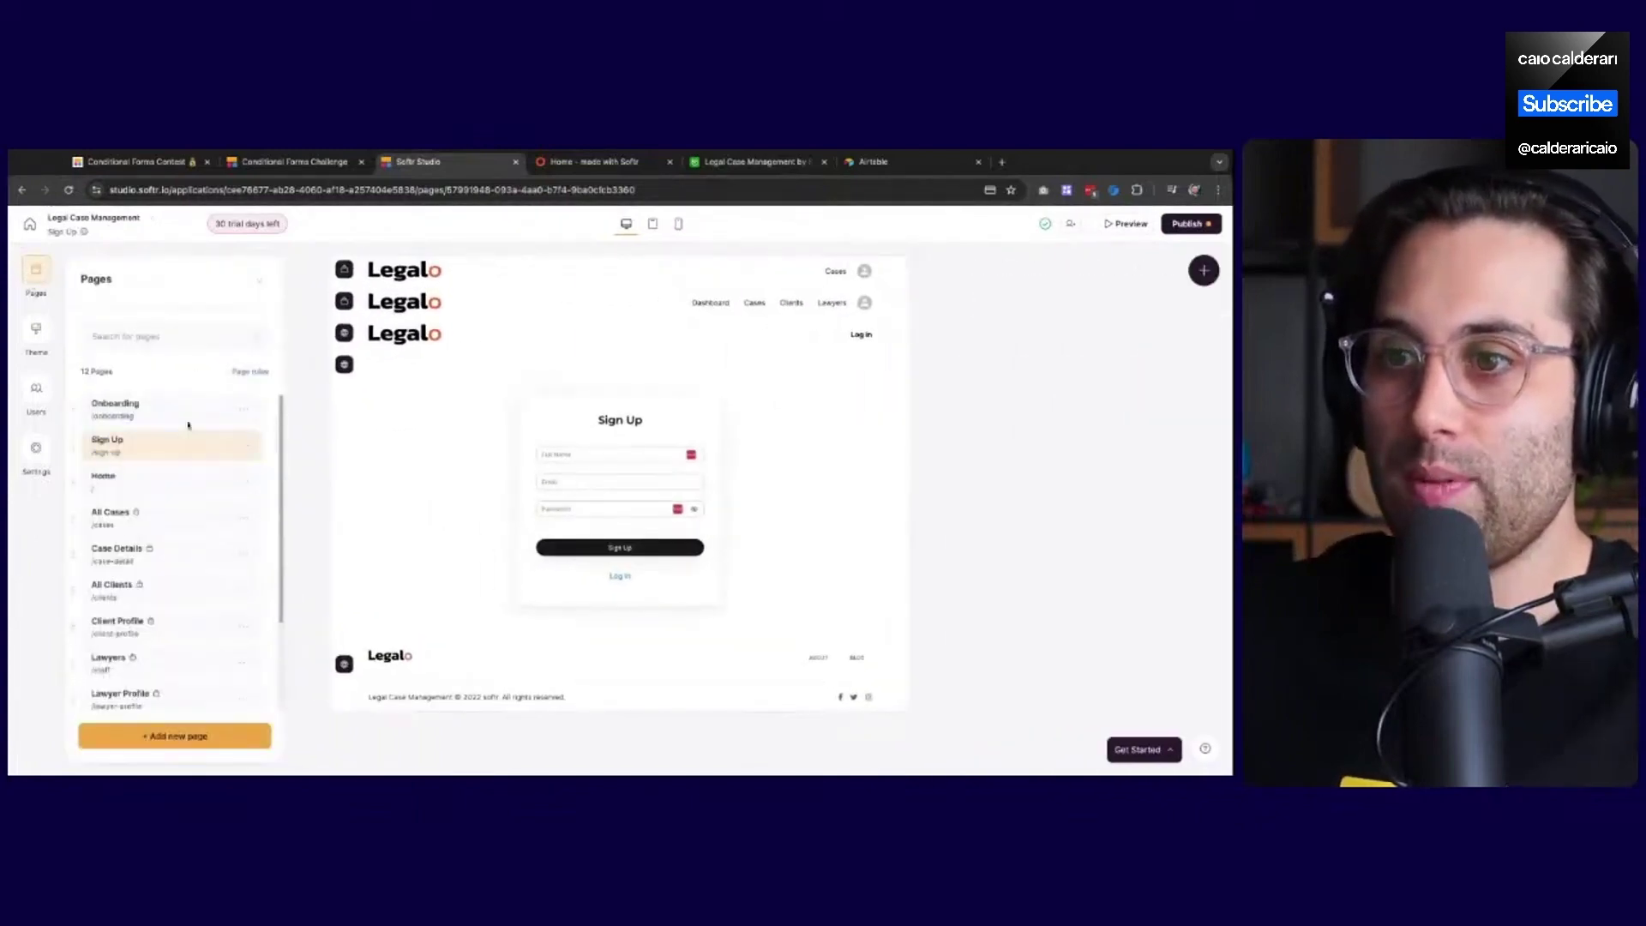
left_click(182, 412)
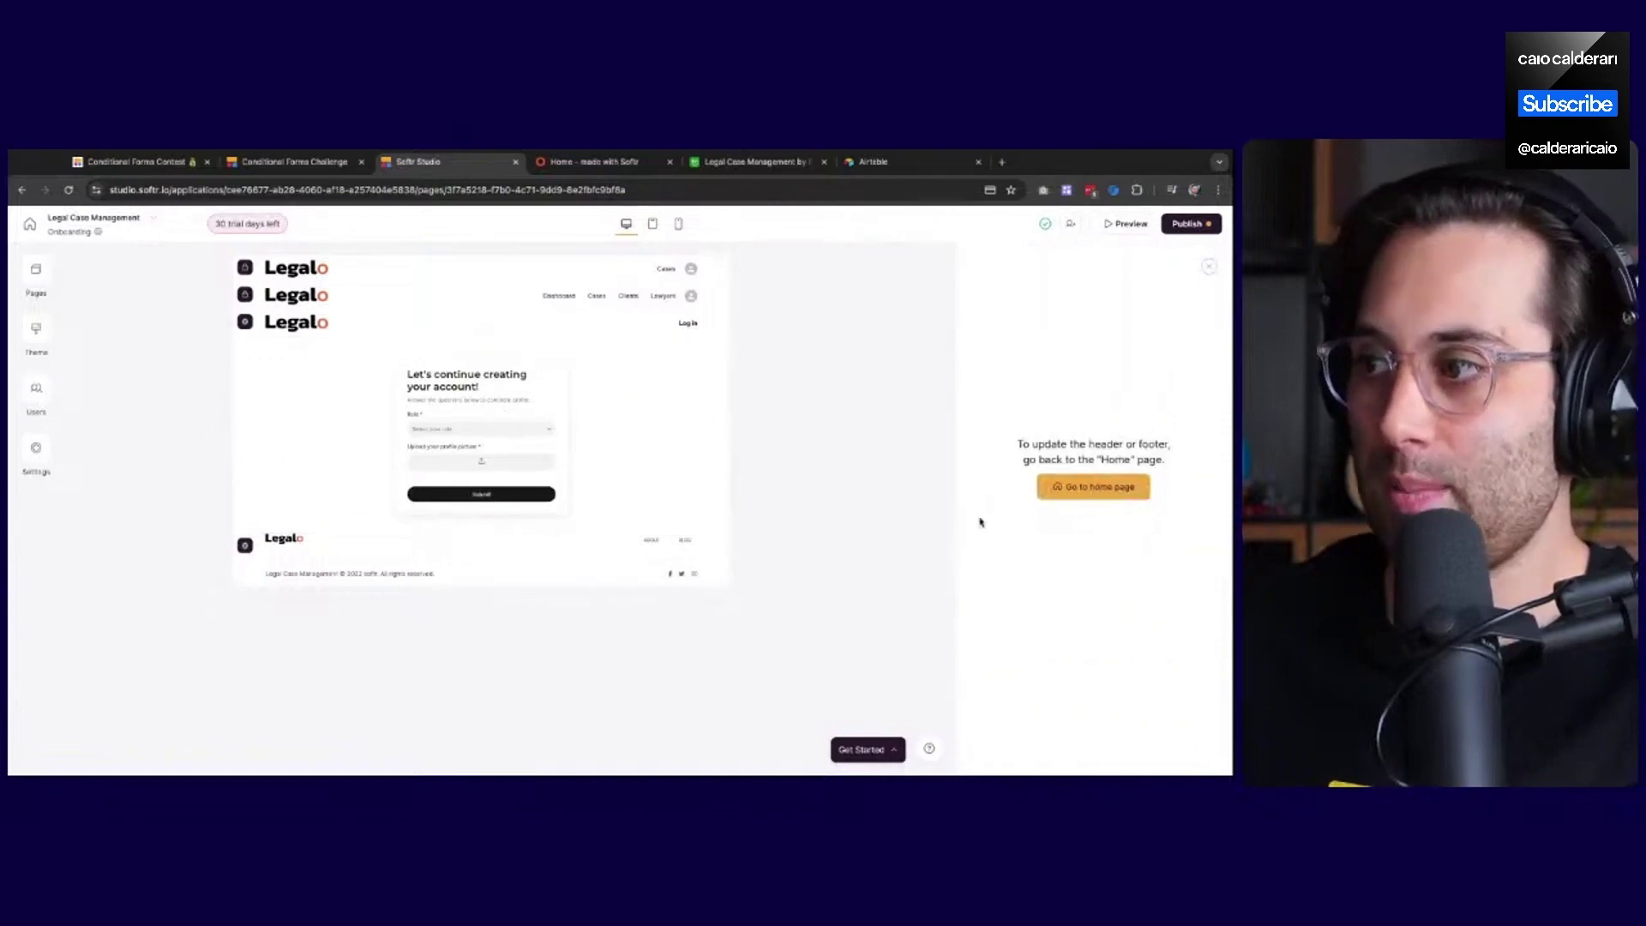
left_click(190, 353)
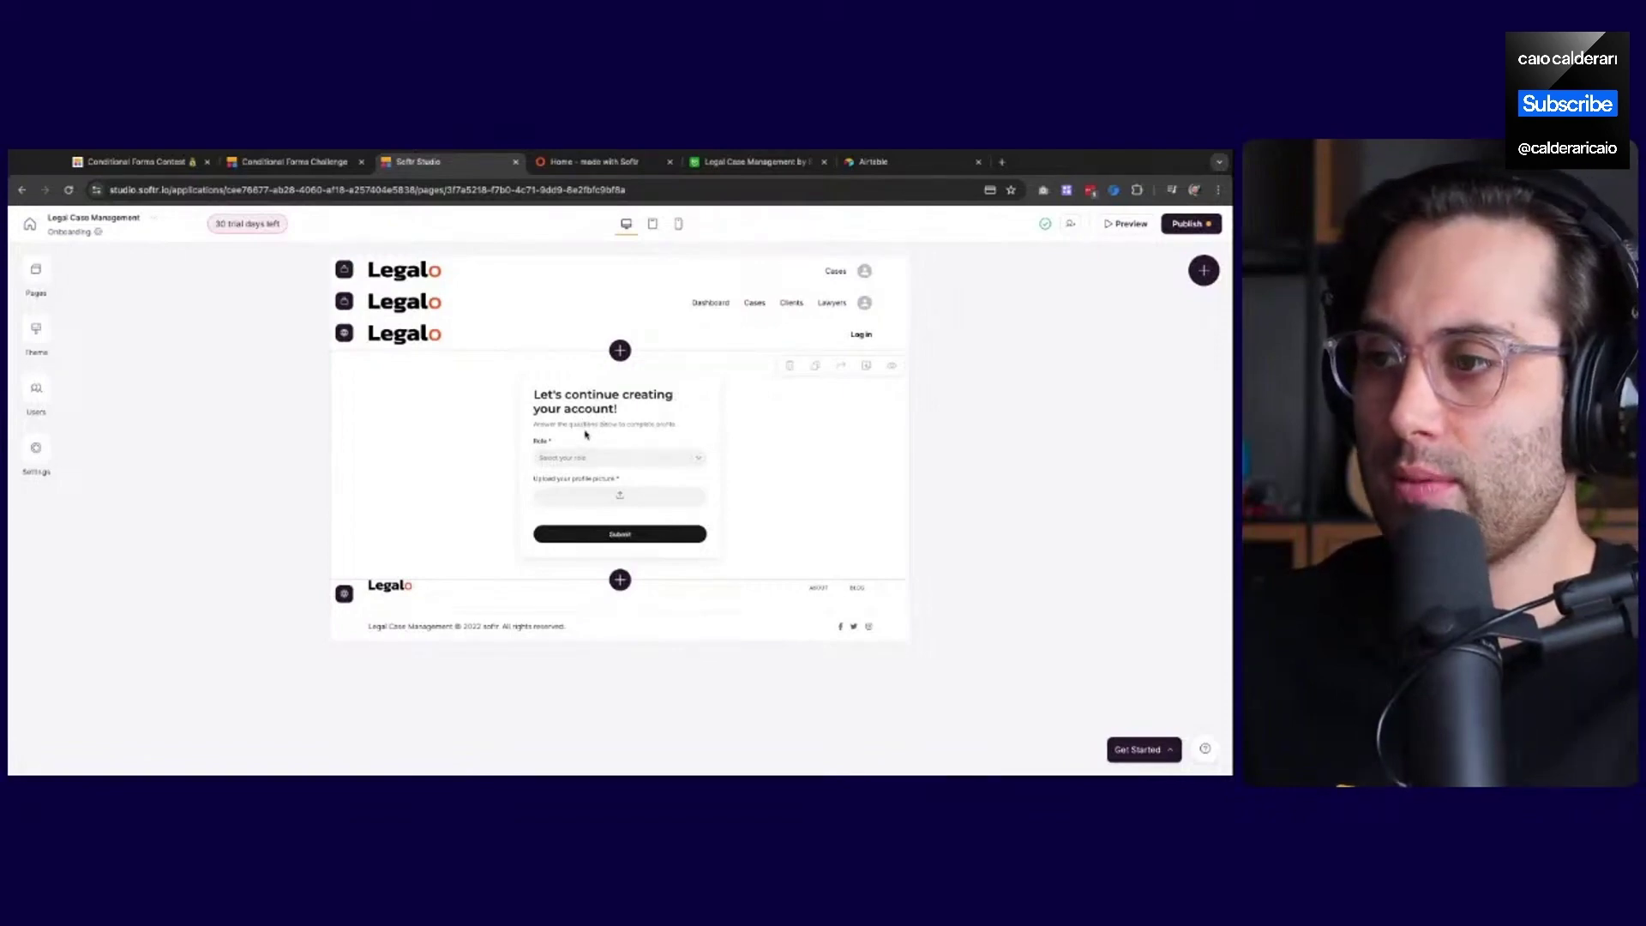
left_click(897, 165)
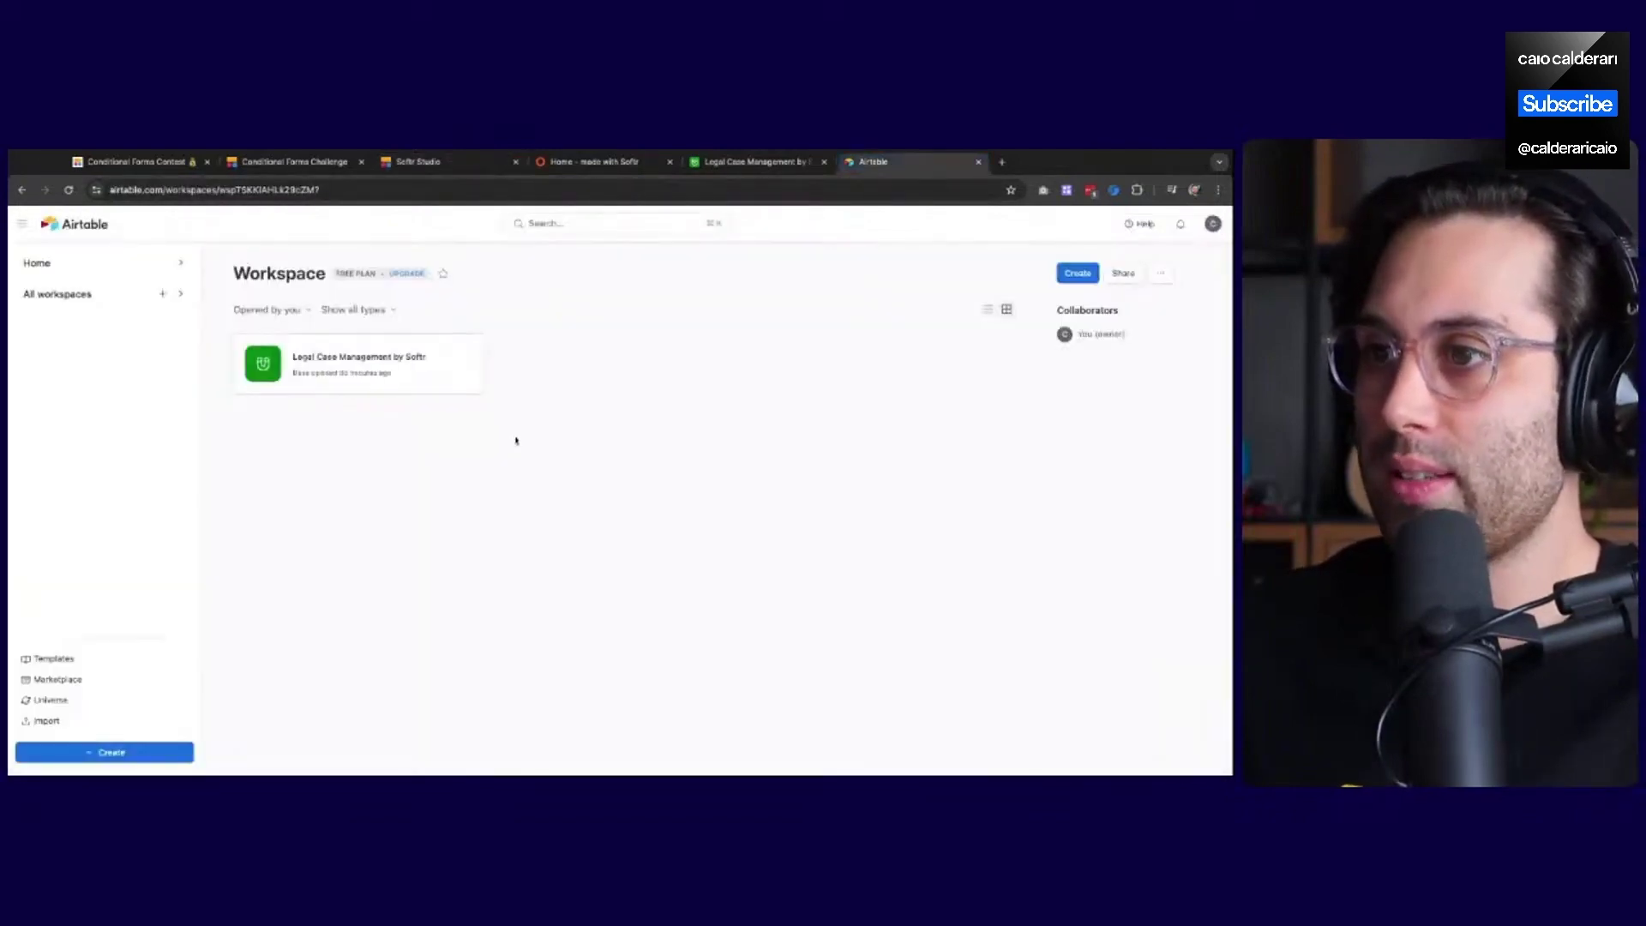
Open the Legal Case Management base and review the Members table
left_click(644, 161)
left_click(753, 162)
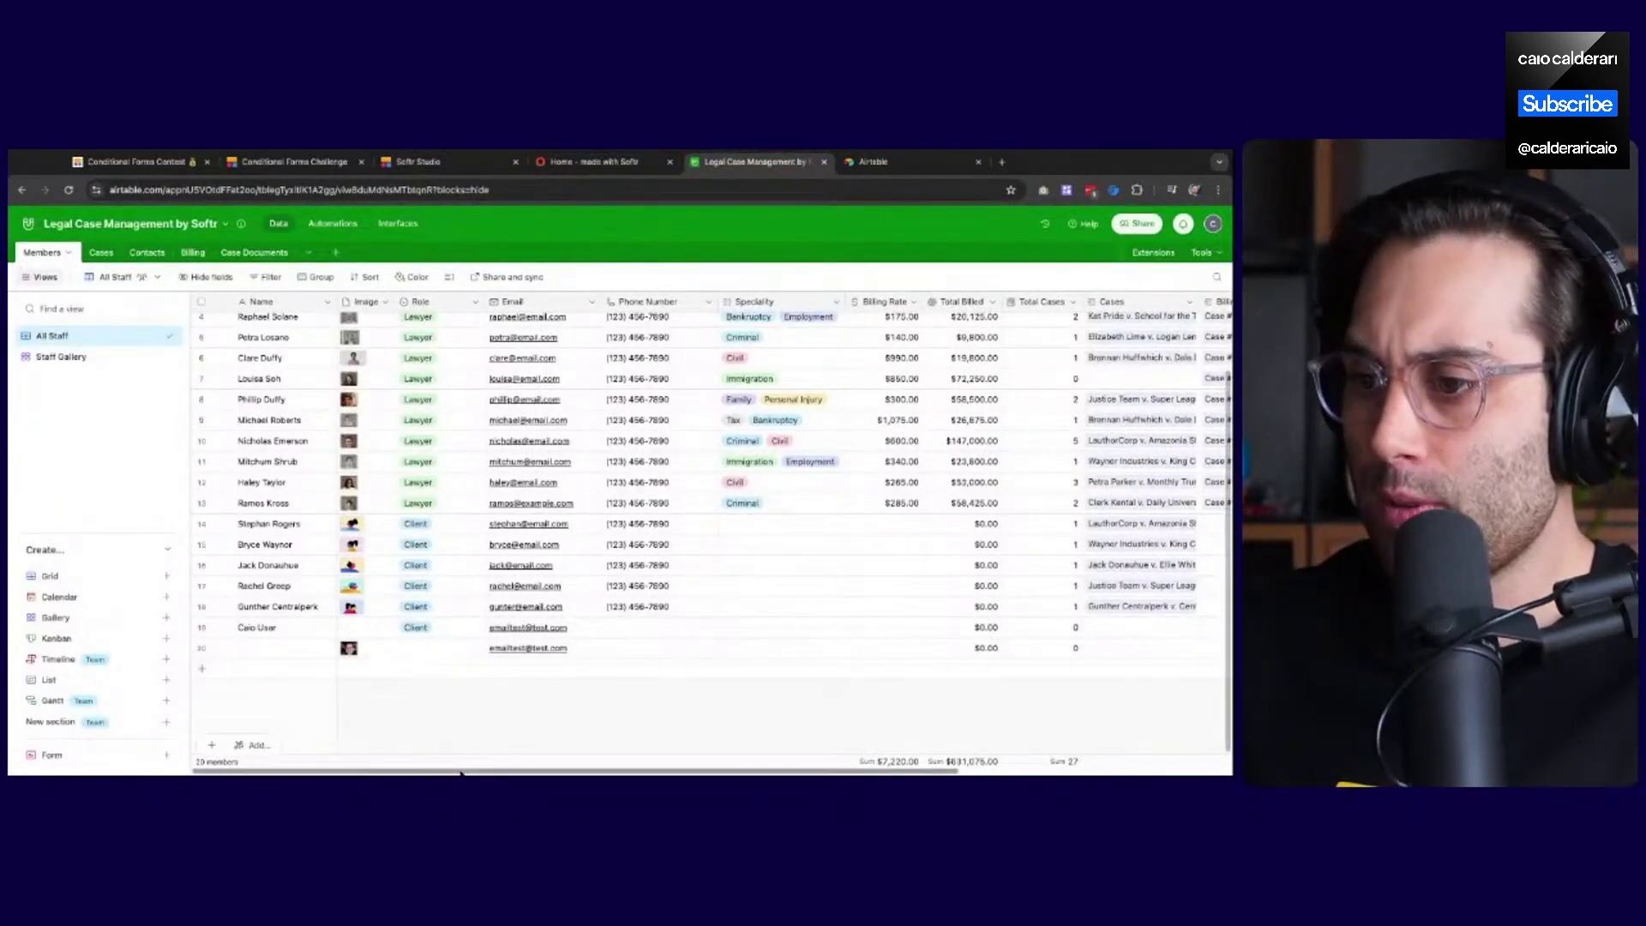
left_click_drag(444, 772, 397, 774)
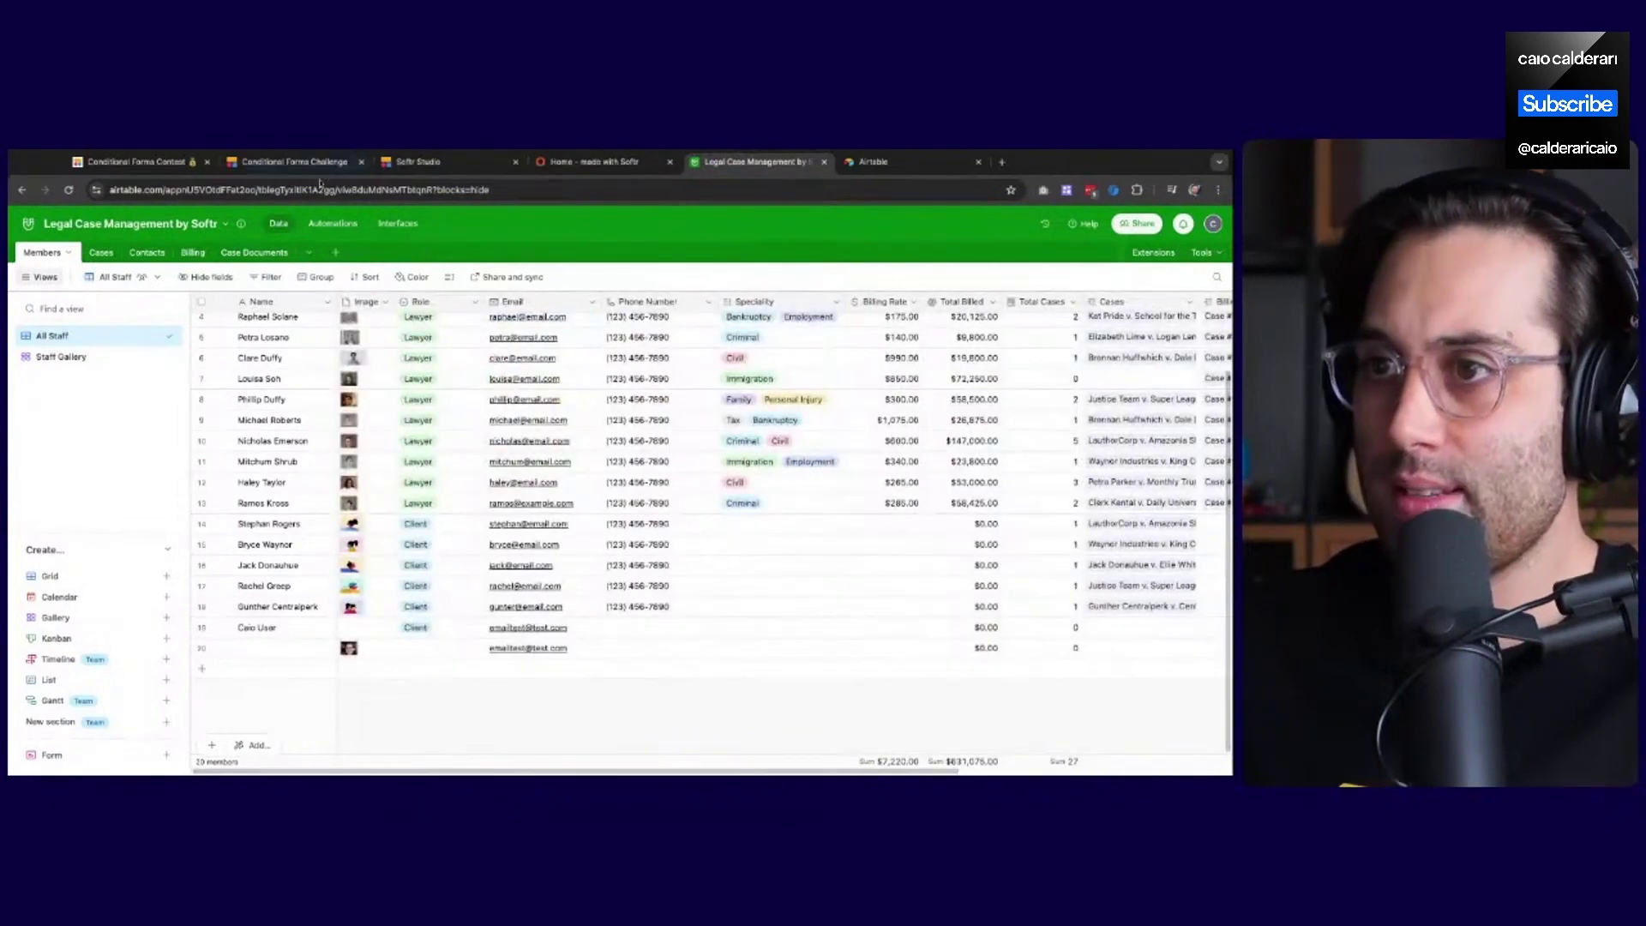
In the reloaded Softr builder, inspect the Conditional Form settings and open the Sign Up page
left_click(433, 172)
left_click(647, 437)
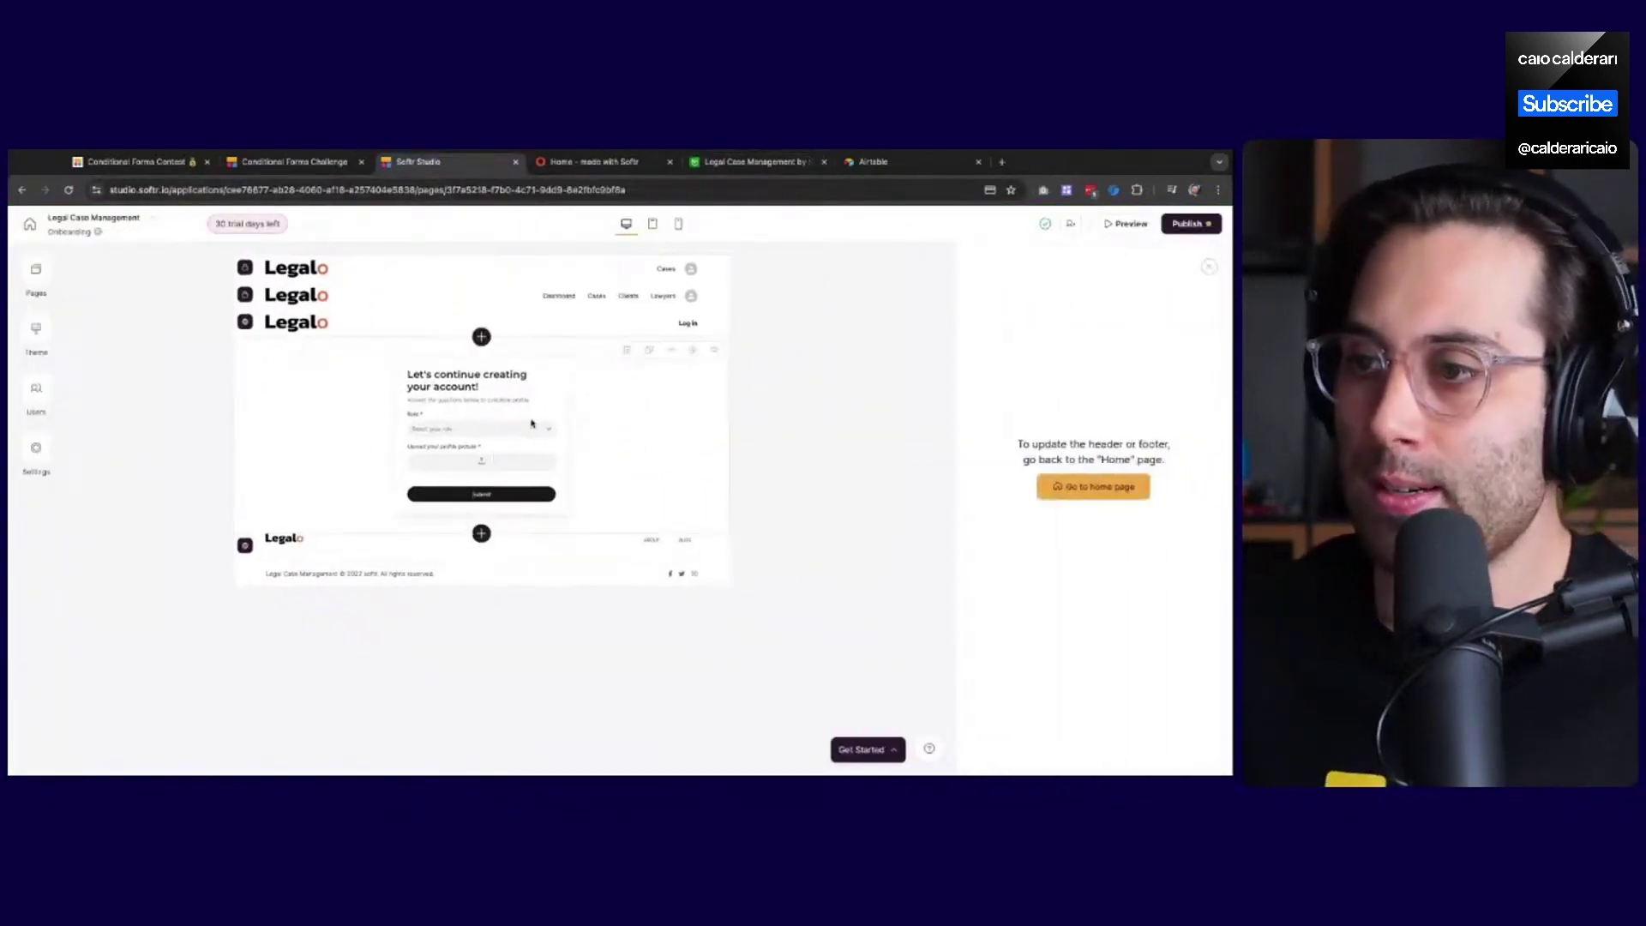
left_click(68, 190)
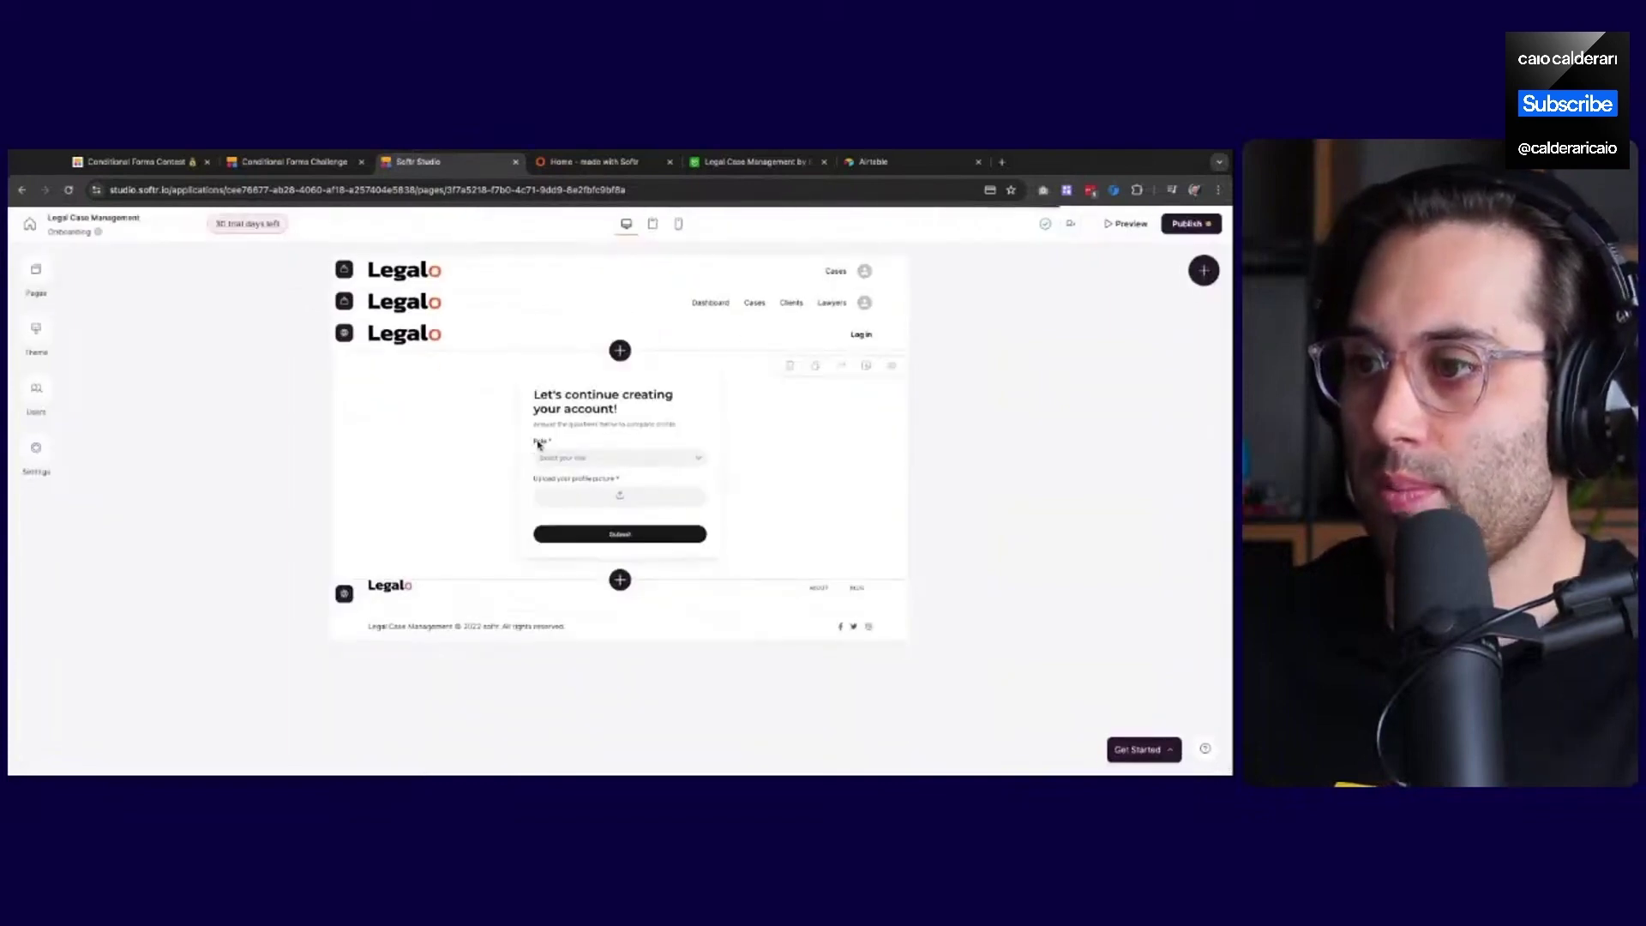
left_click(593, 421)
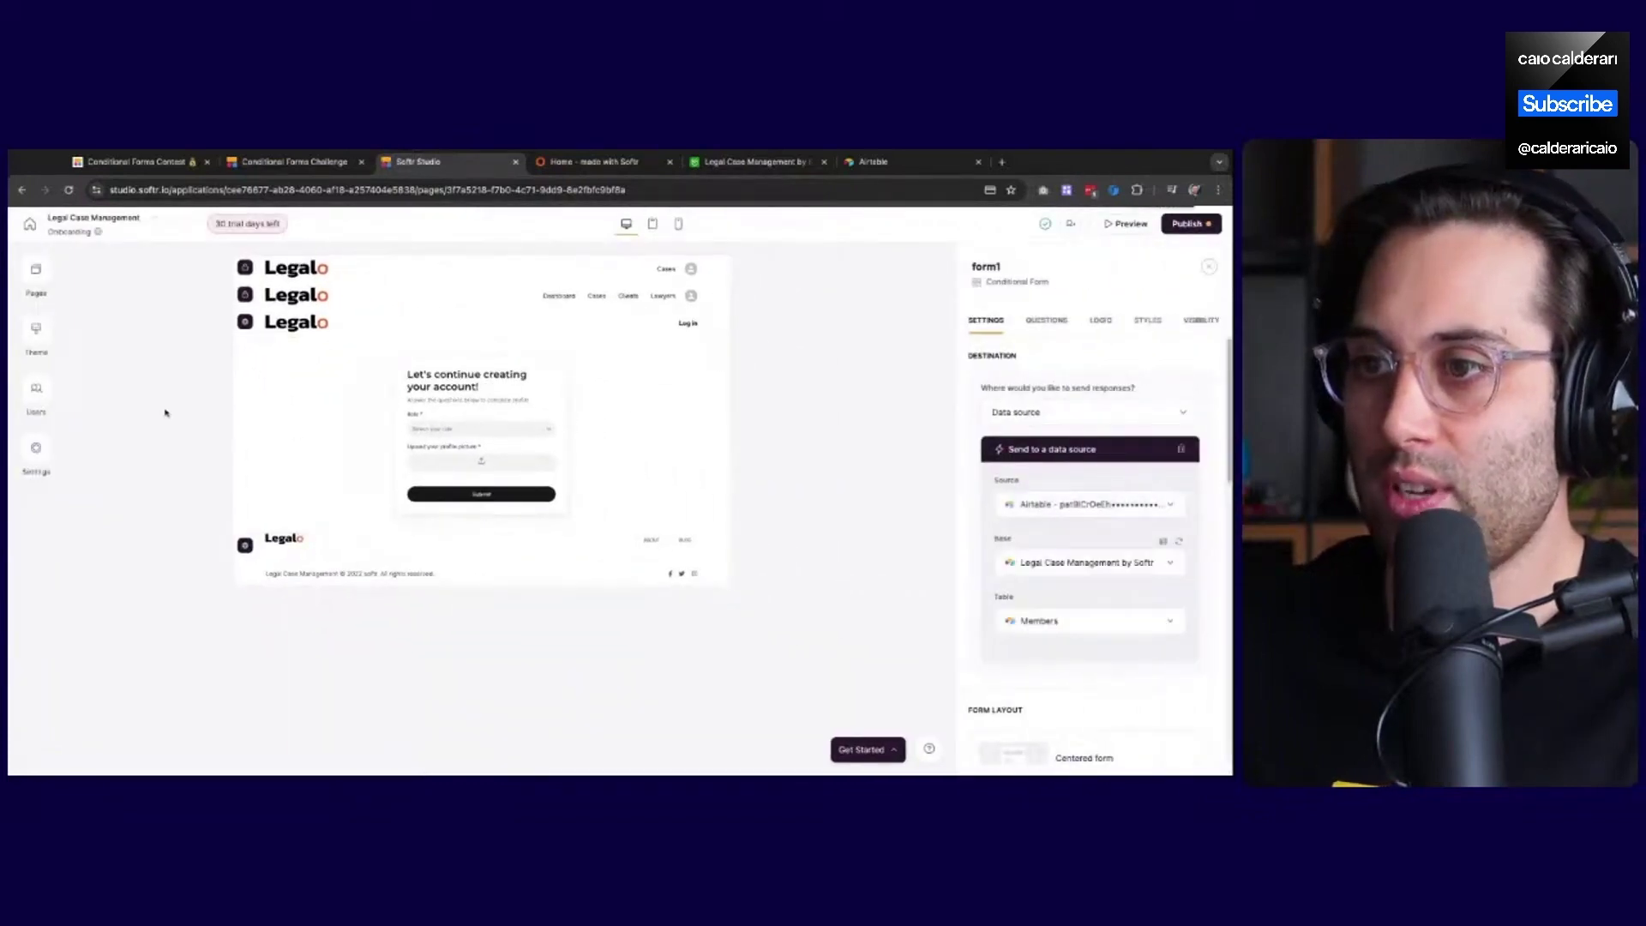
left_click(33, 270)
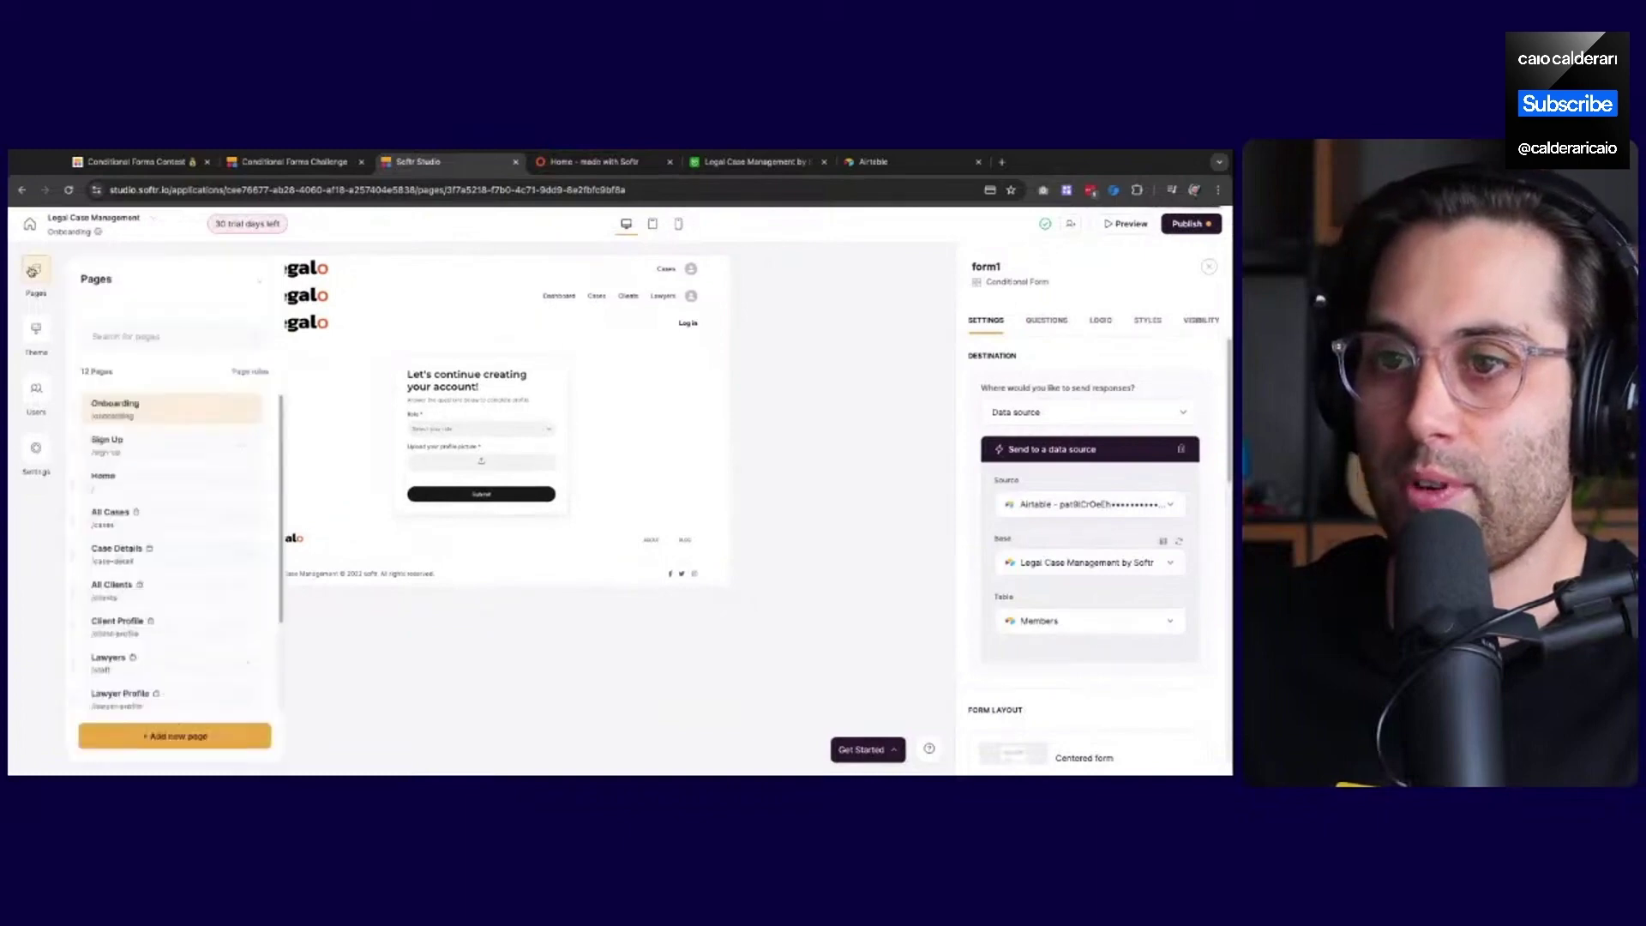
left_click(156, 450)
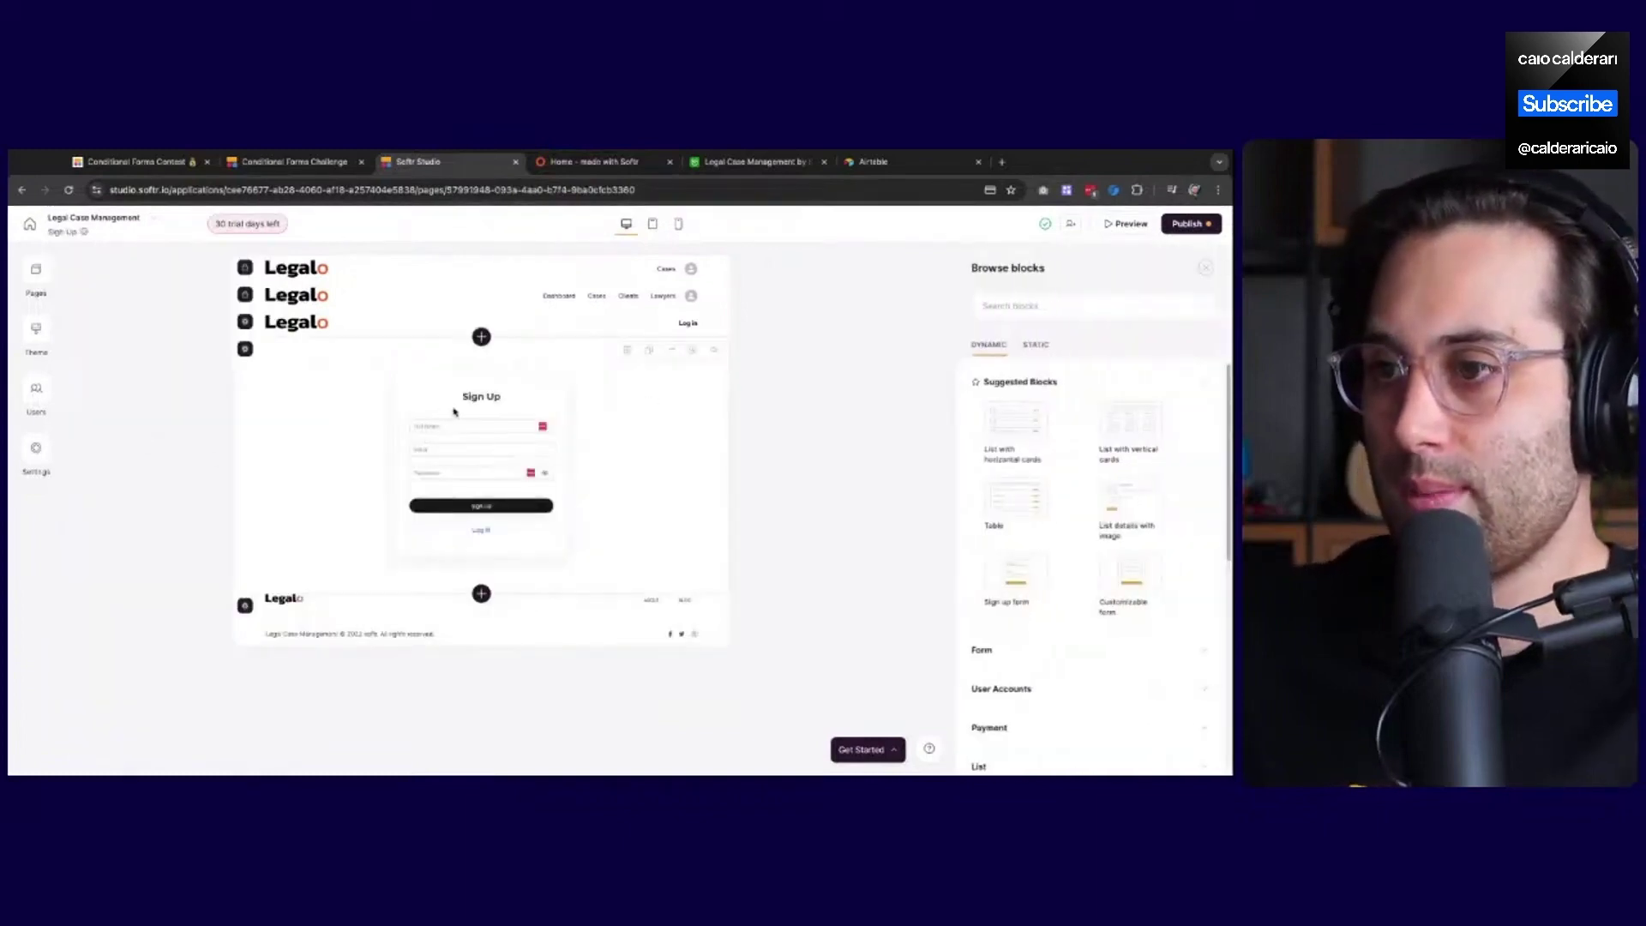
Add an Image upload field to the sign-up form
left_click(453, 411)
scroll(1076, 609, "down", 10)
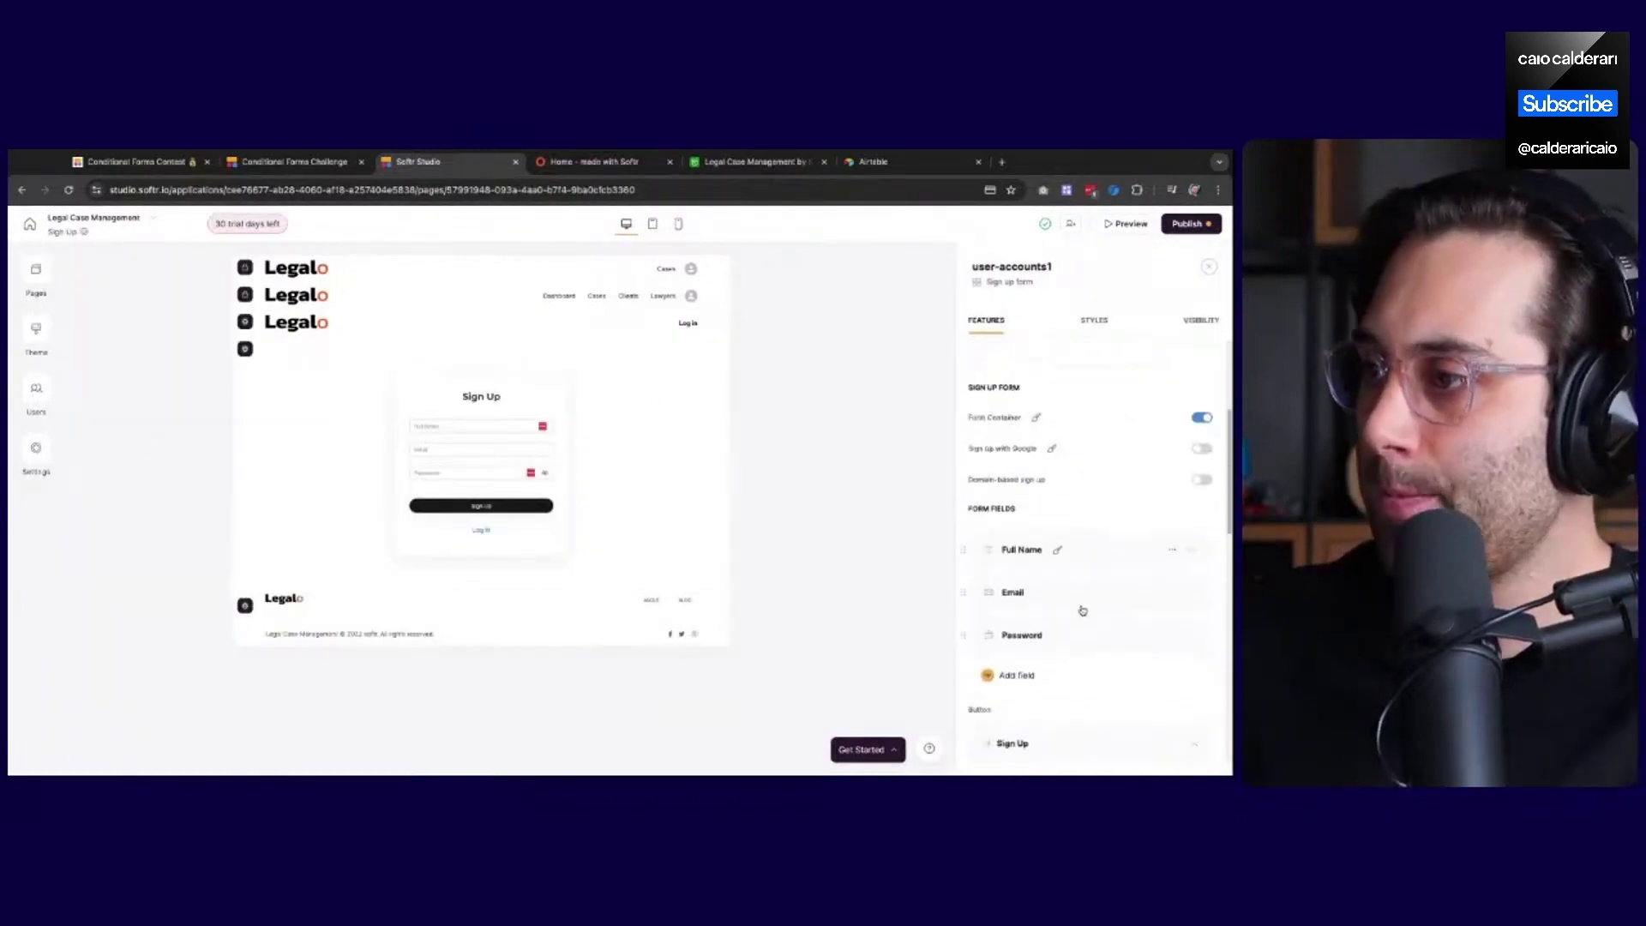
scroll(1063, 600, "up", 2)
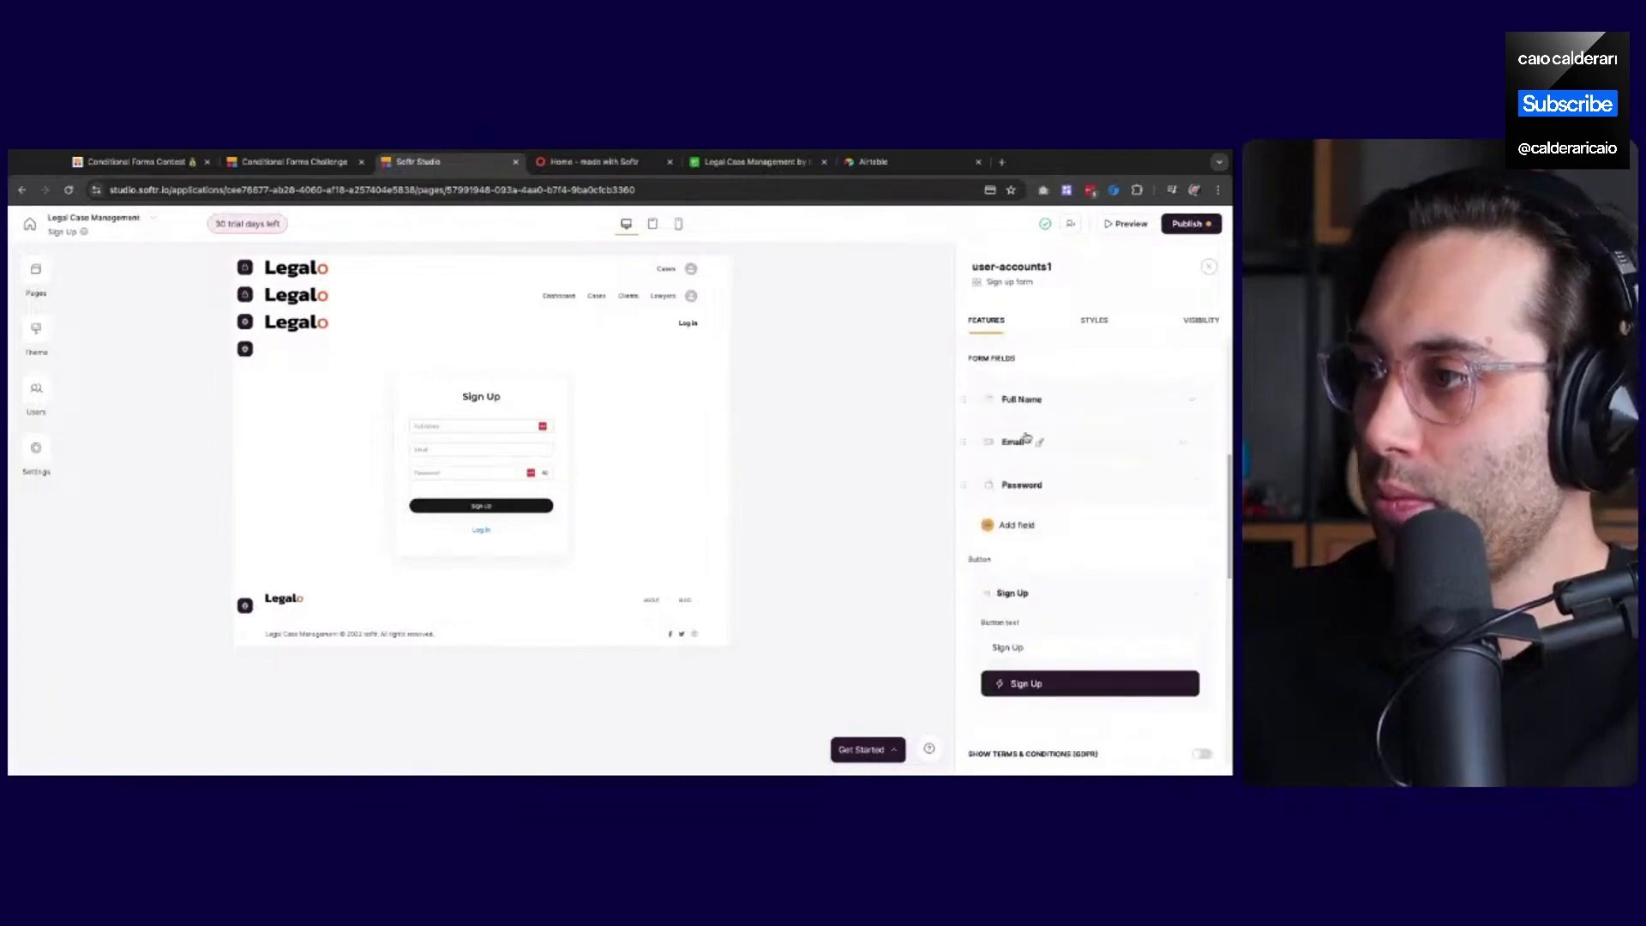
left_click(1019, 526)
scroll(1033, 639, "down", 3)
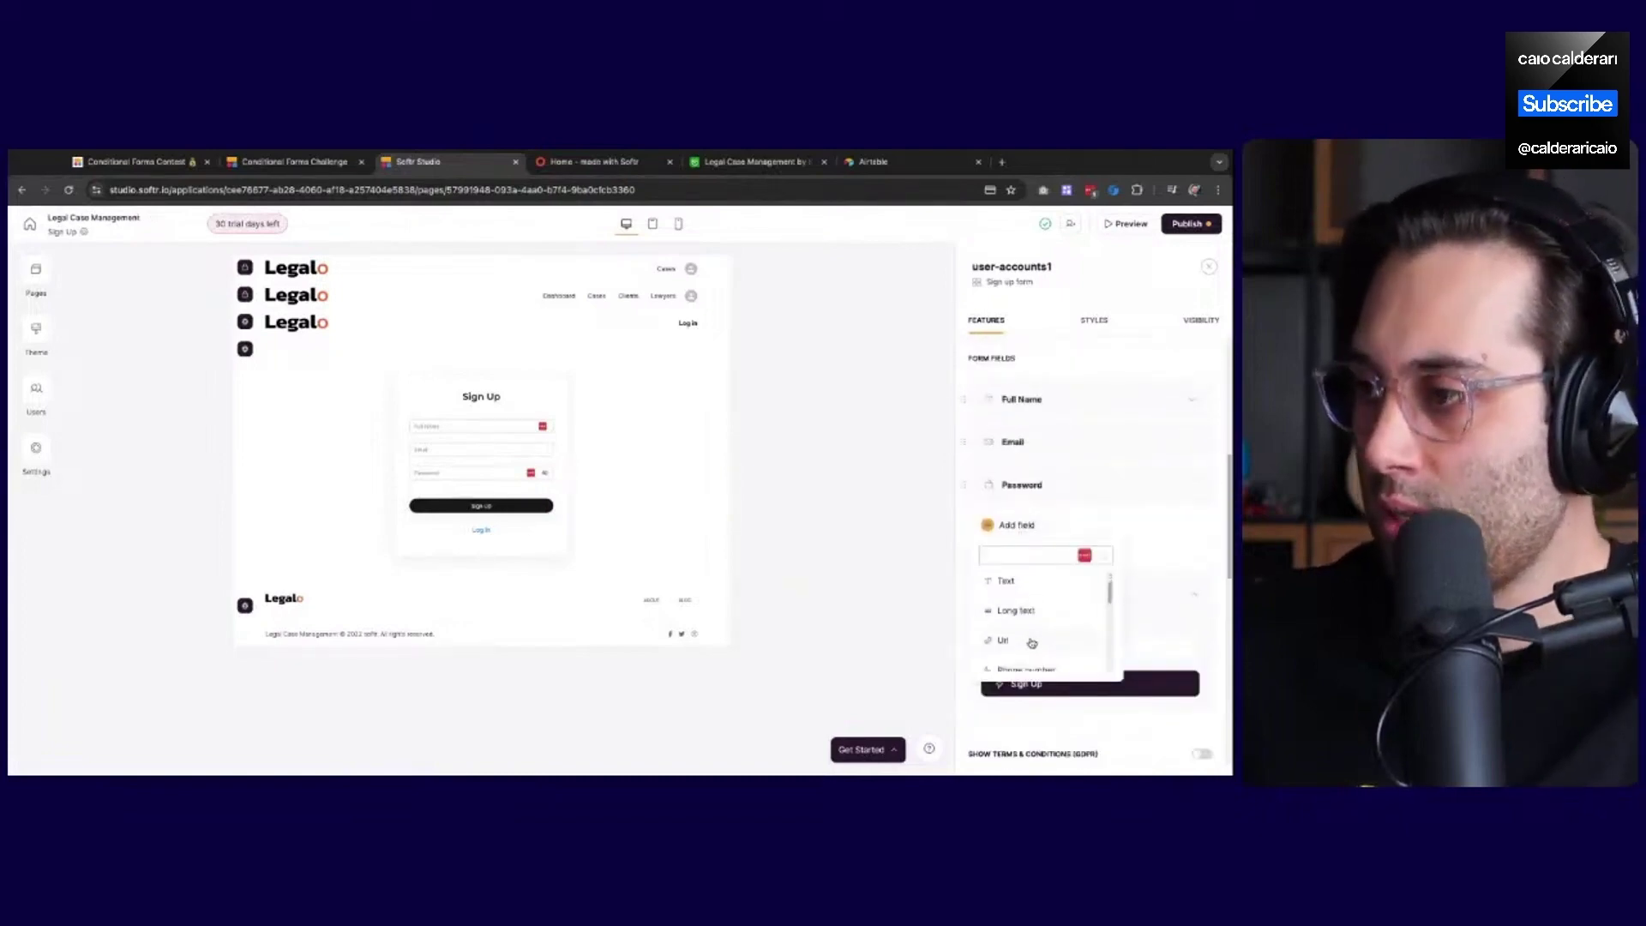
scroll(1032, 643, "down", 3)
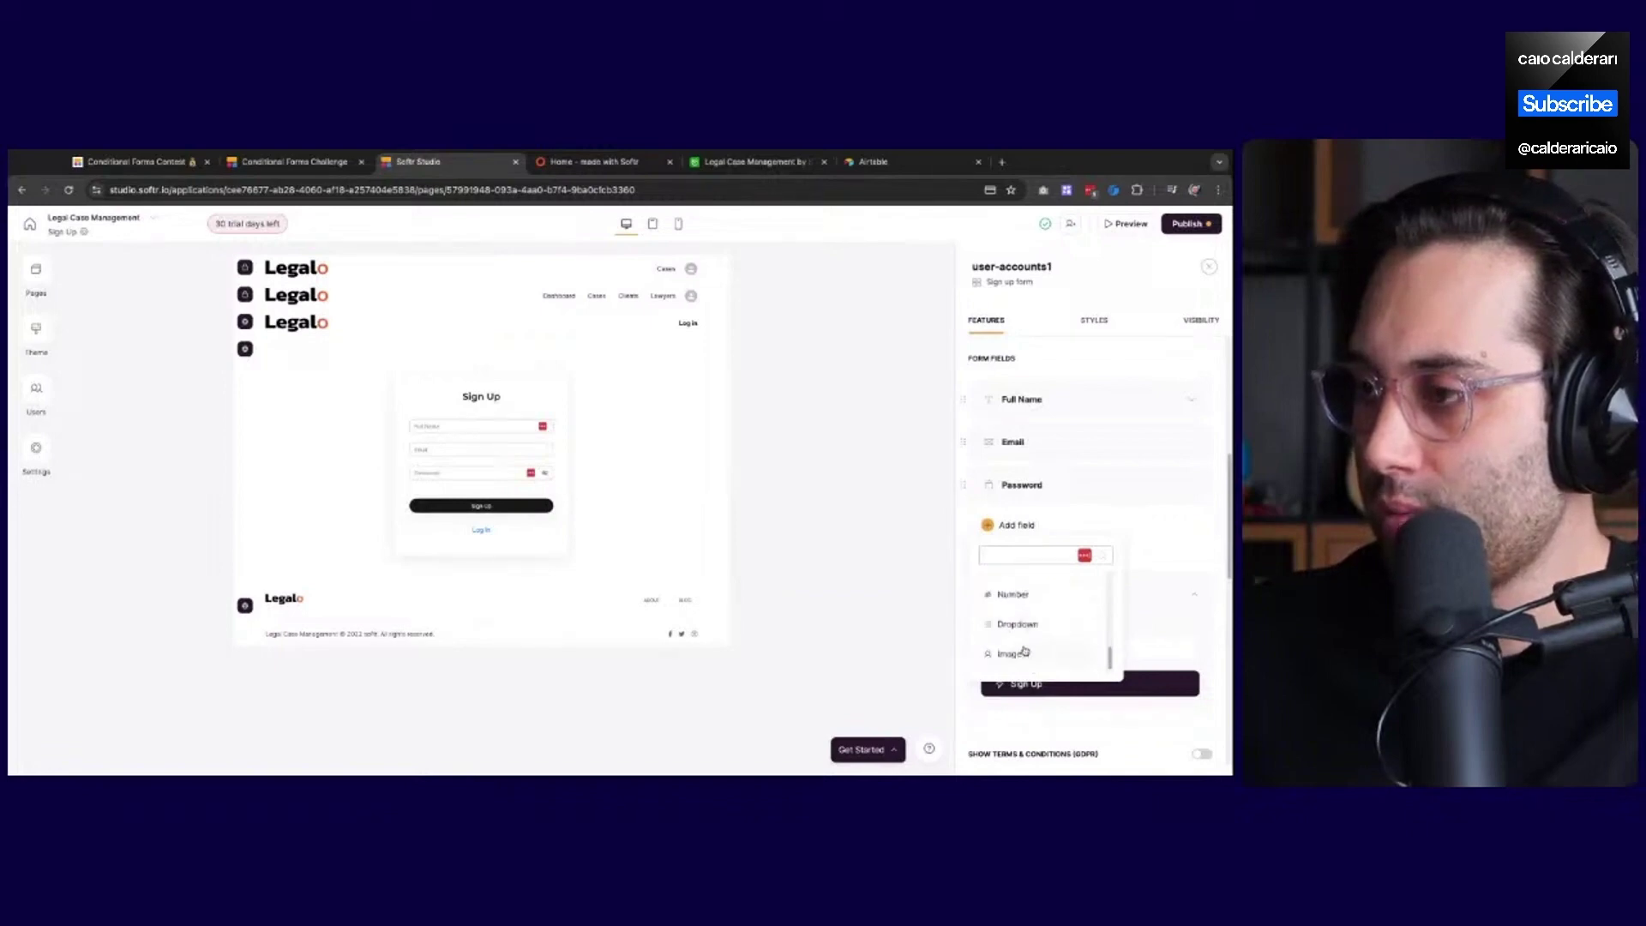
left_click(1024, 655)
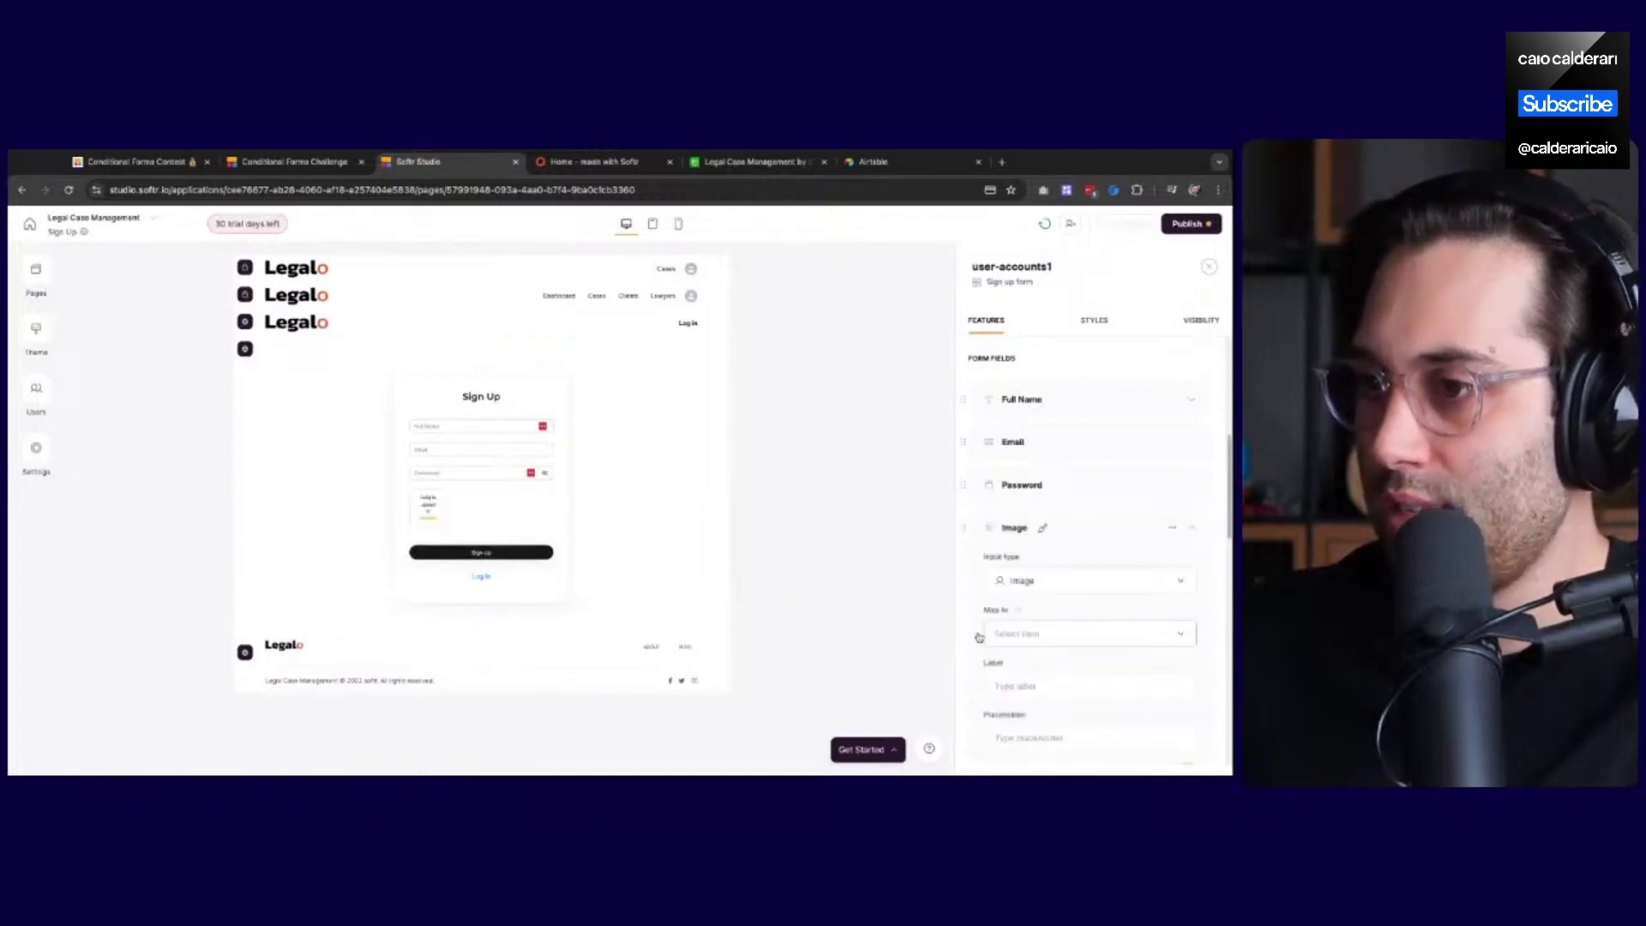
Add a Dropdown field to the sign-up form
scroll(1085, 530, "down", 5)
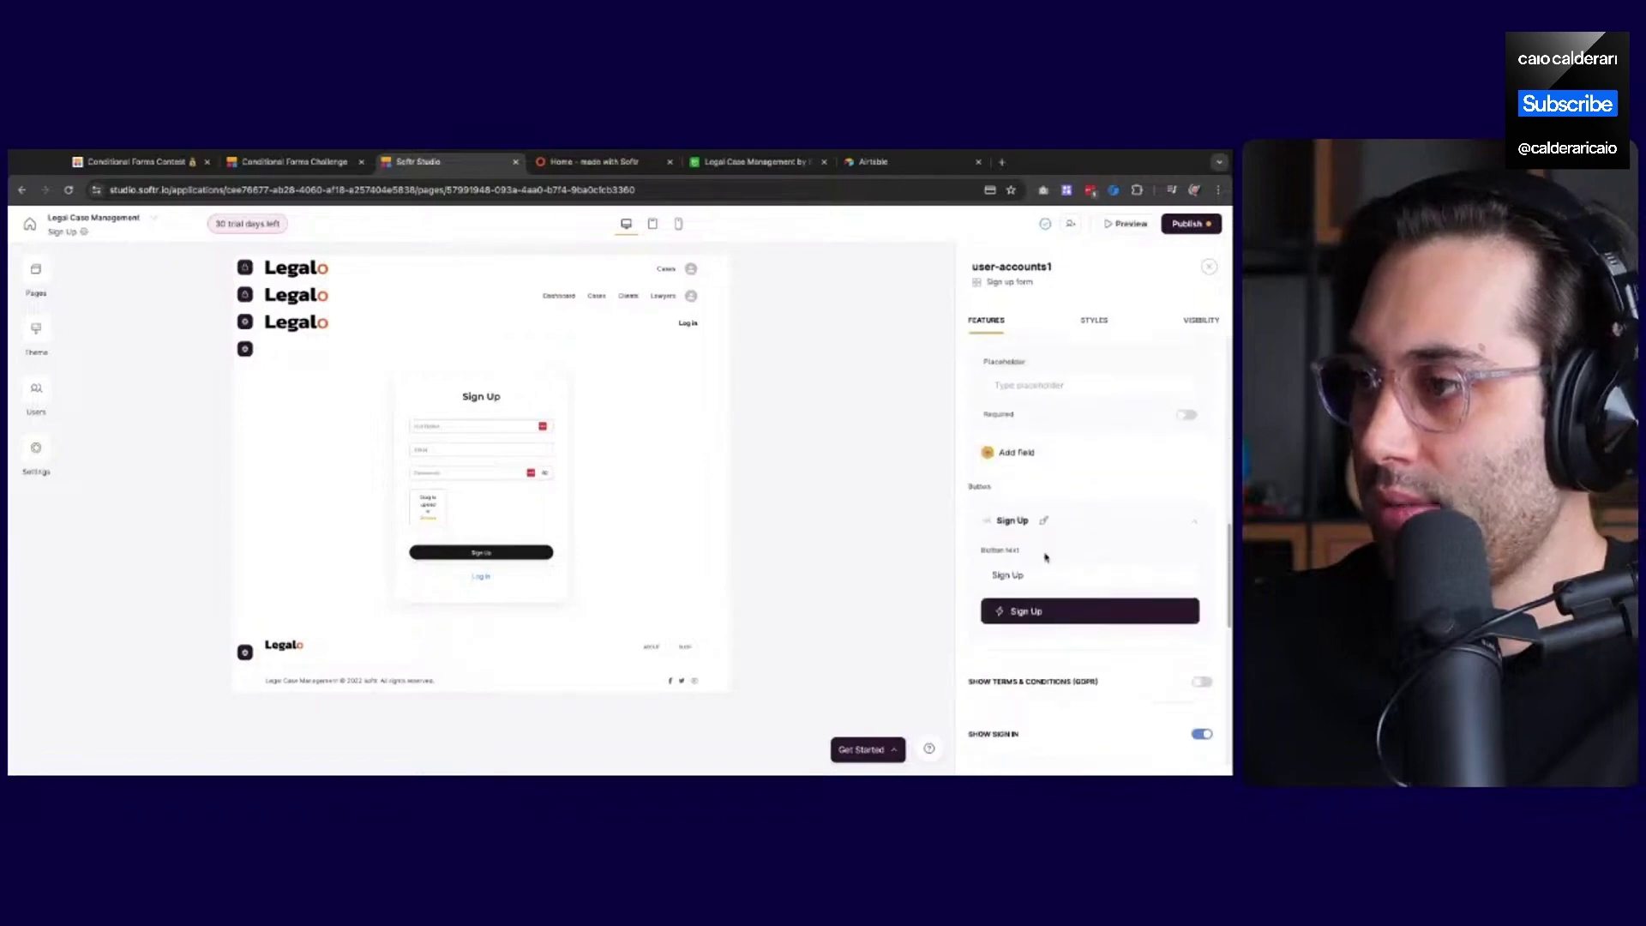
scroll(1046, 546, "up", 5)
scroll(1053, 523, "down", 3)
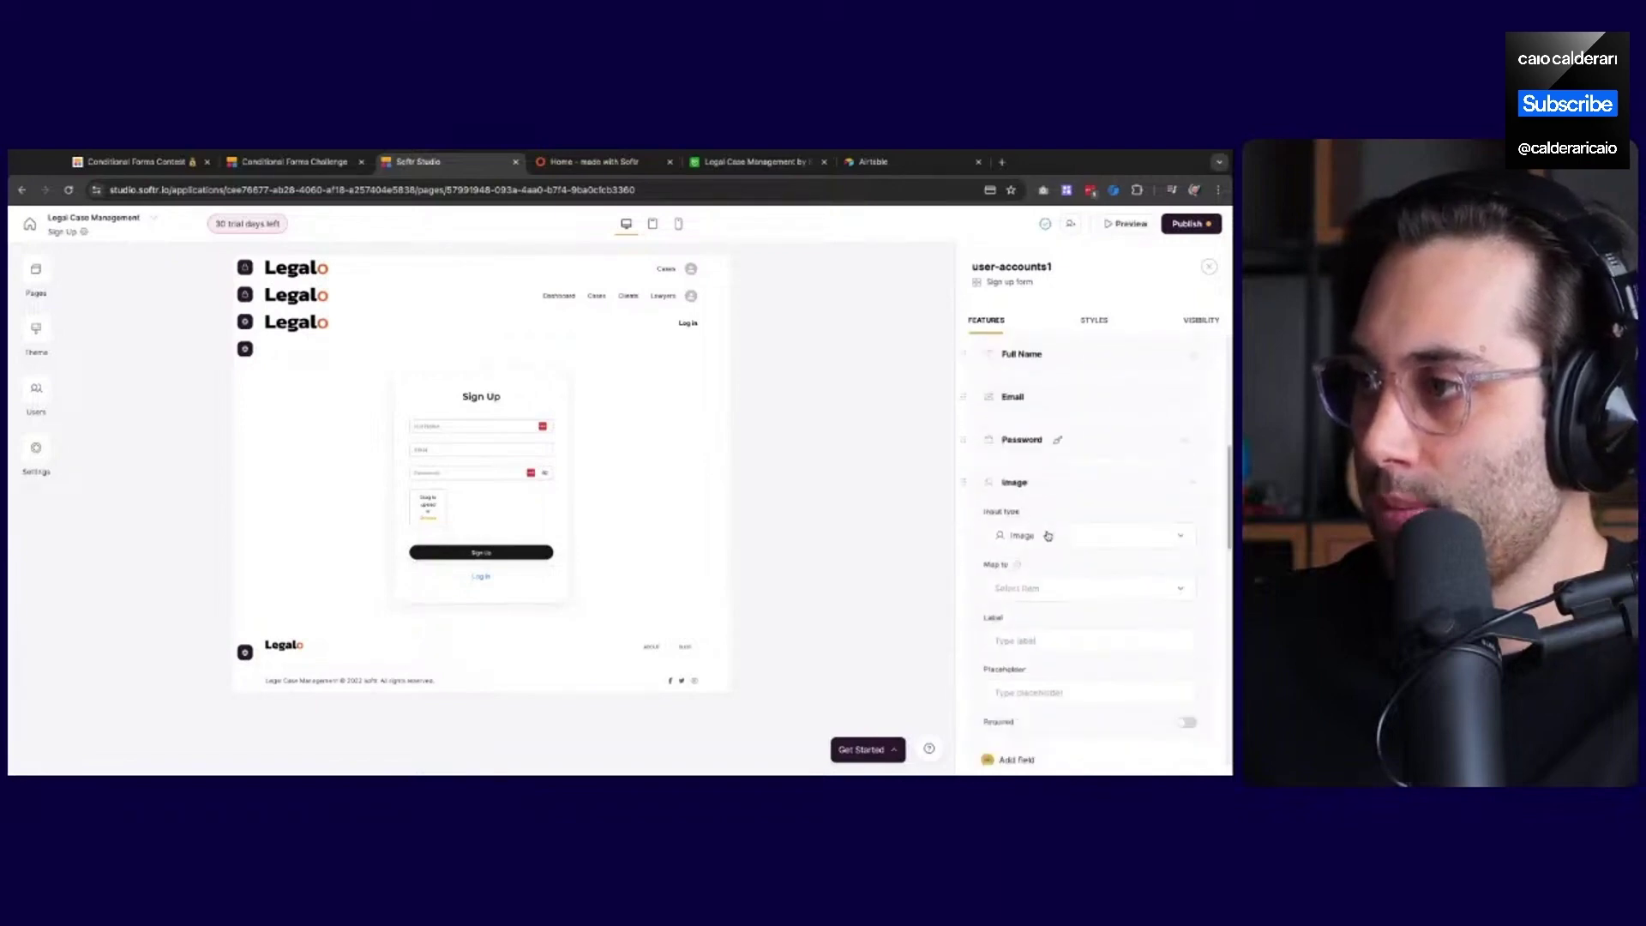
left_click(1009, 630)
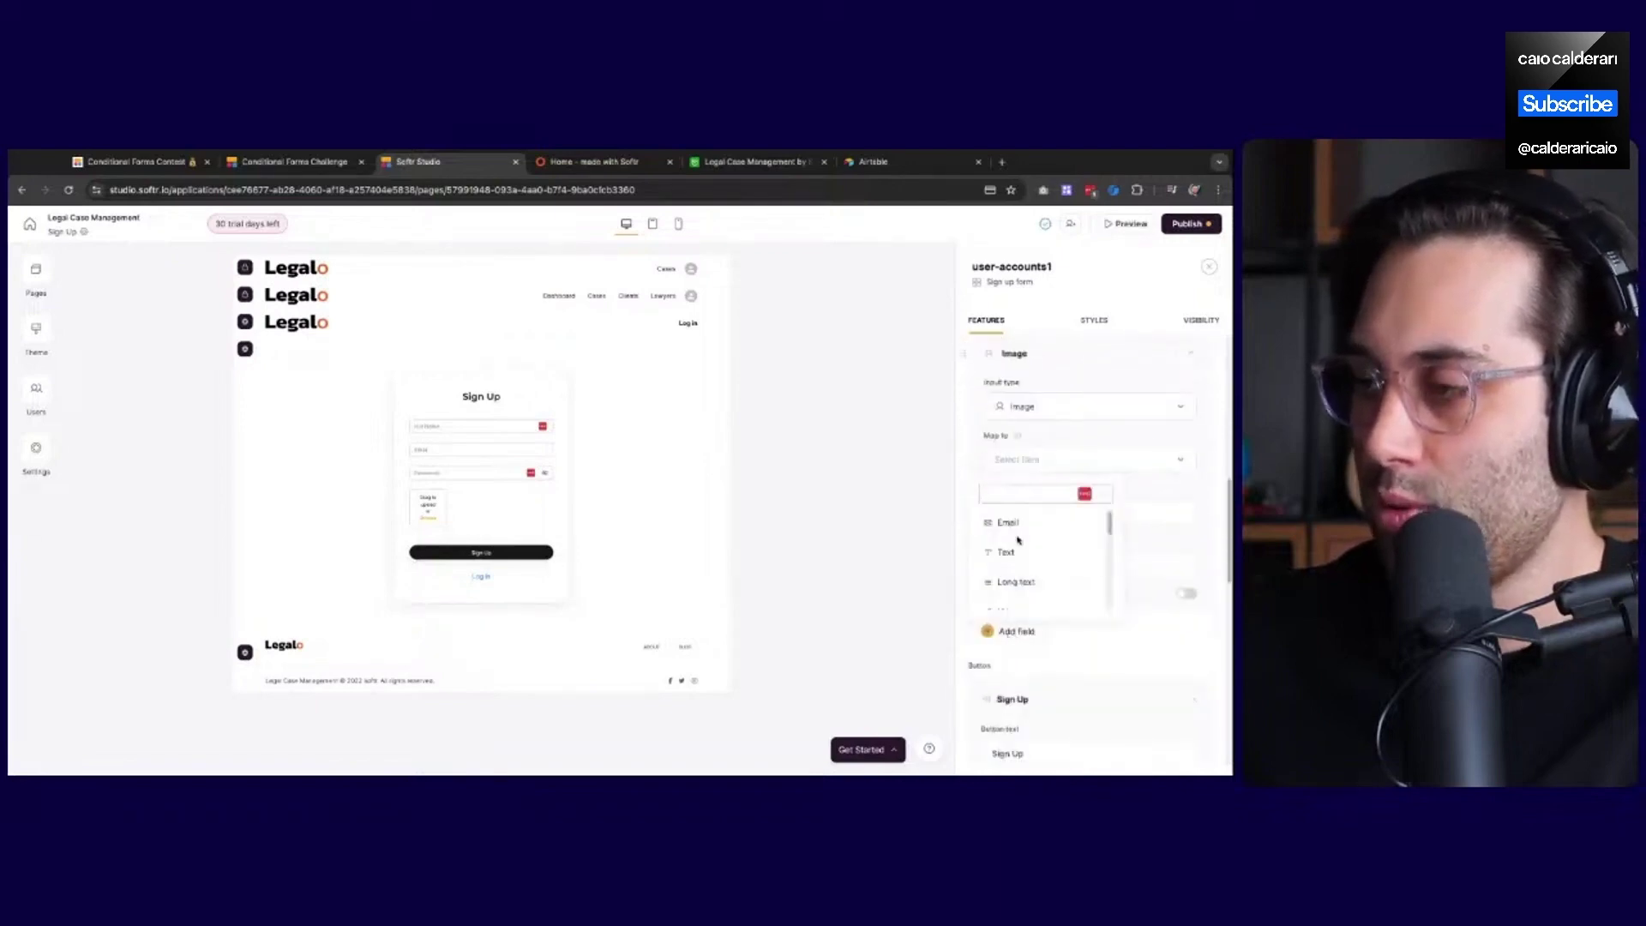
scroll(1019, 549, "down", 2)
scroll(1020, 575, "down", 3)
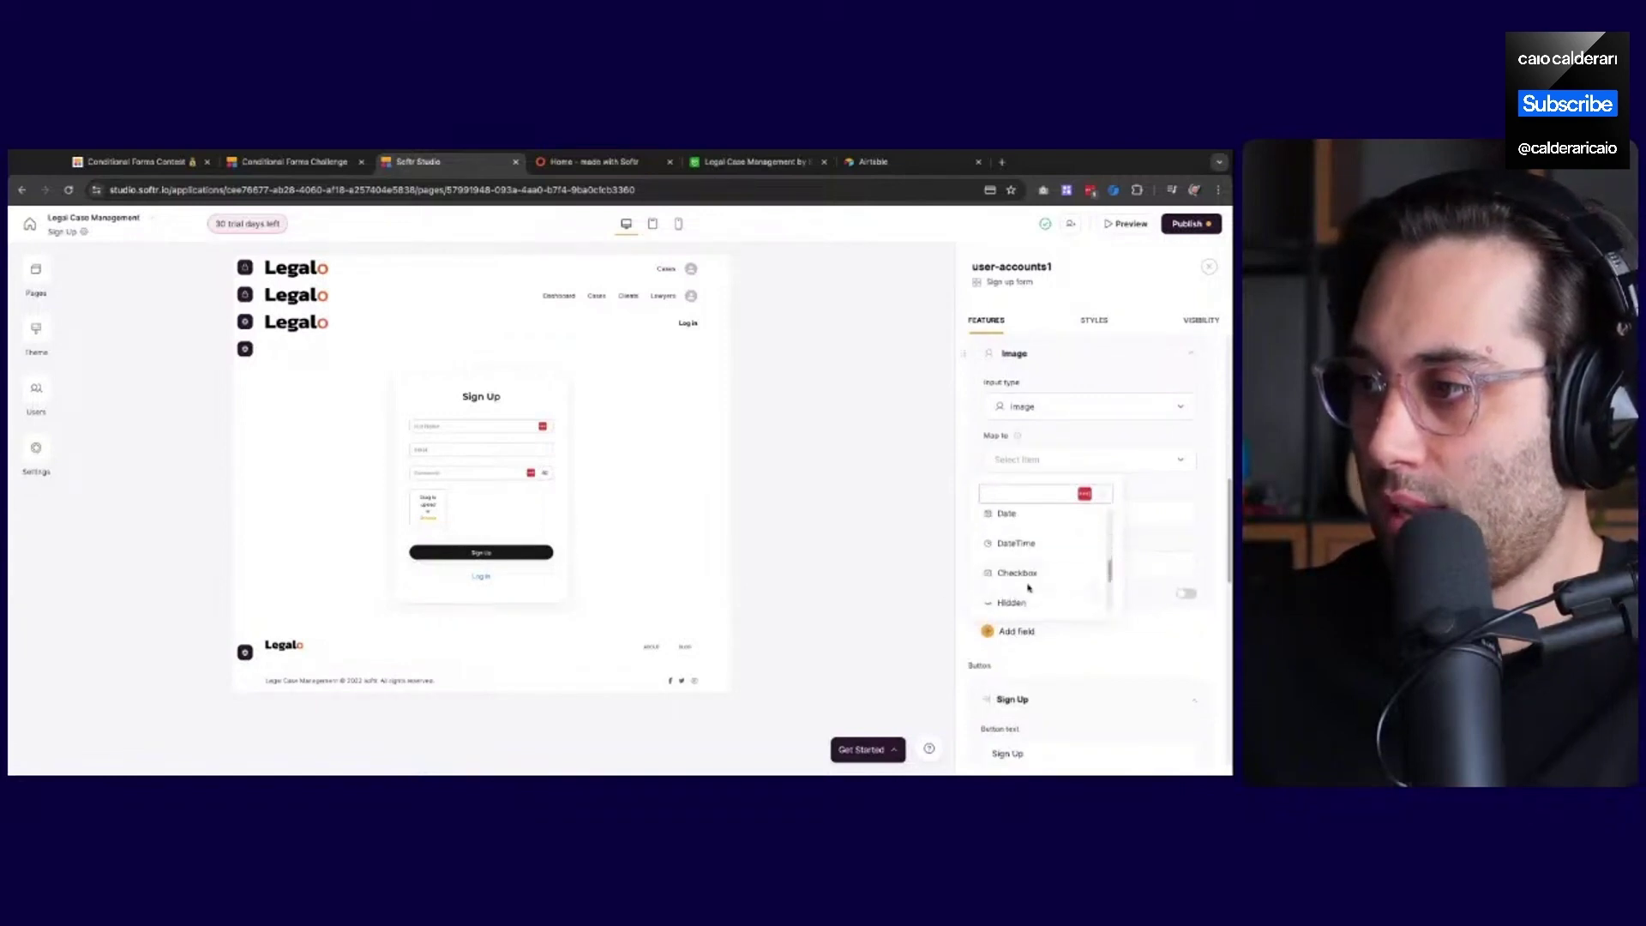
left_click(1021, 572)
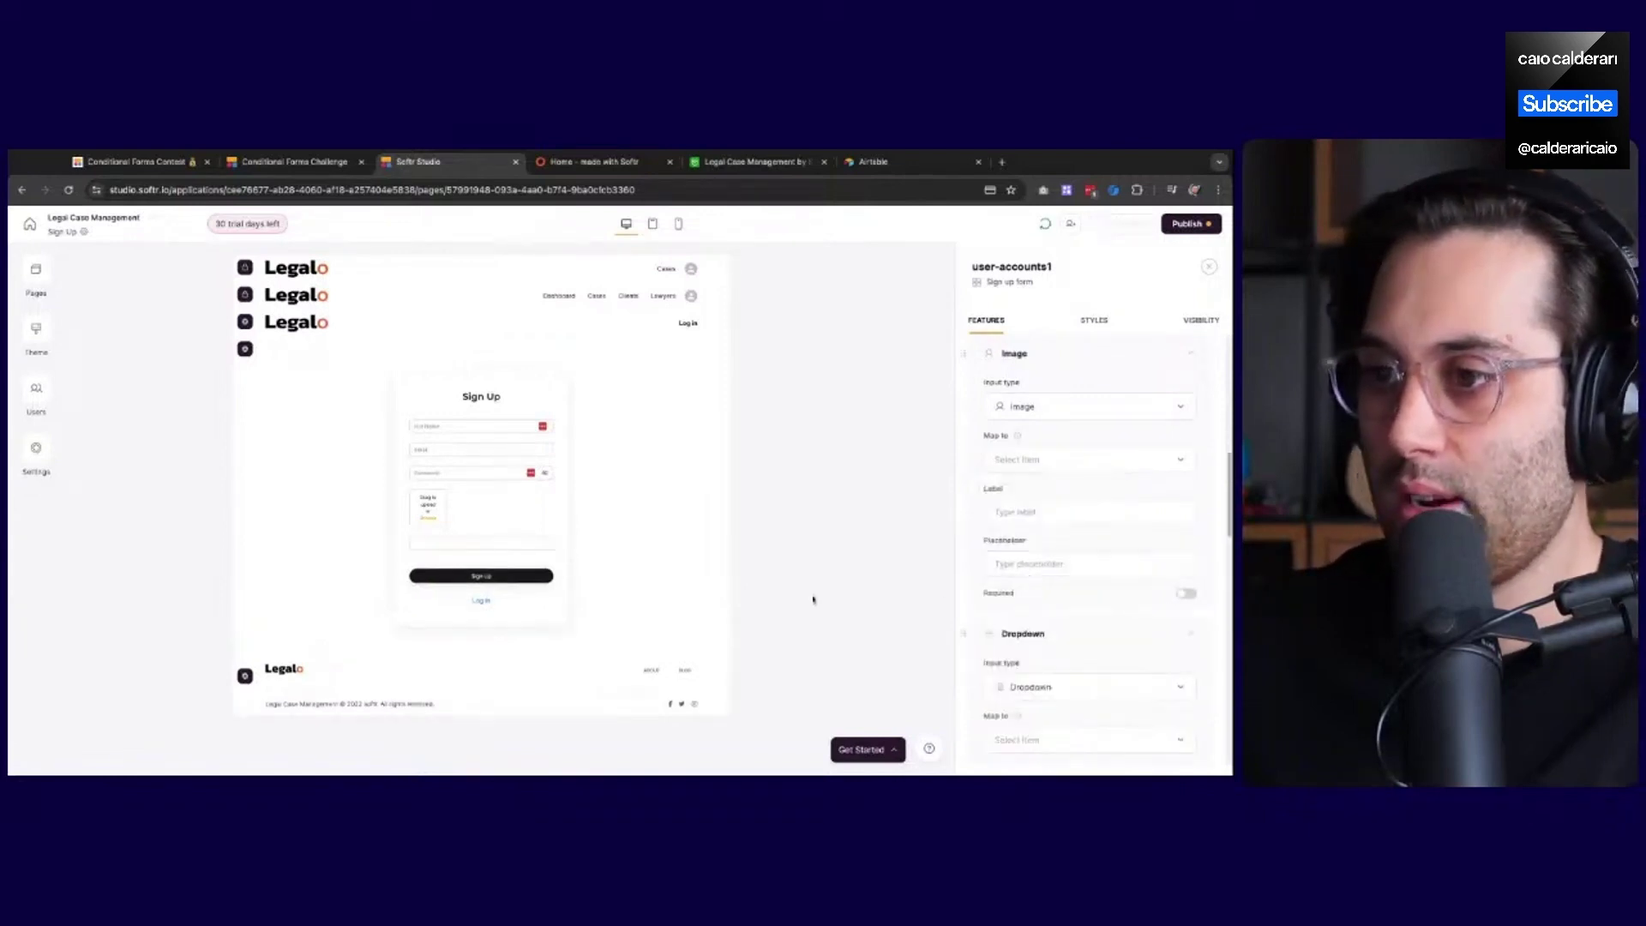
Leave the Dropdown's Map to unset and delete the Dropdown field
scroll(1041, 635, "down", 2)
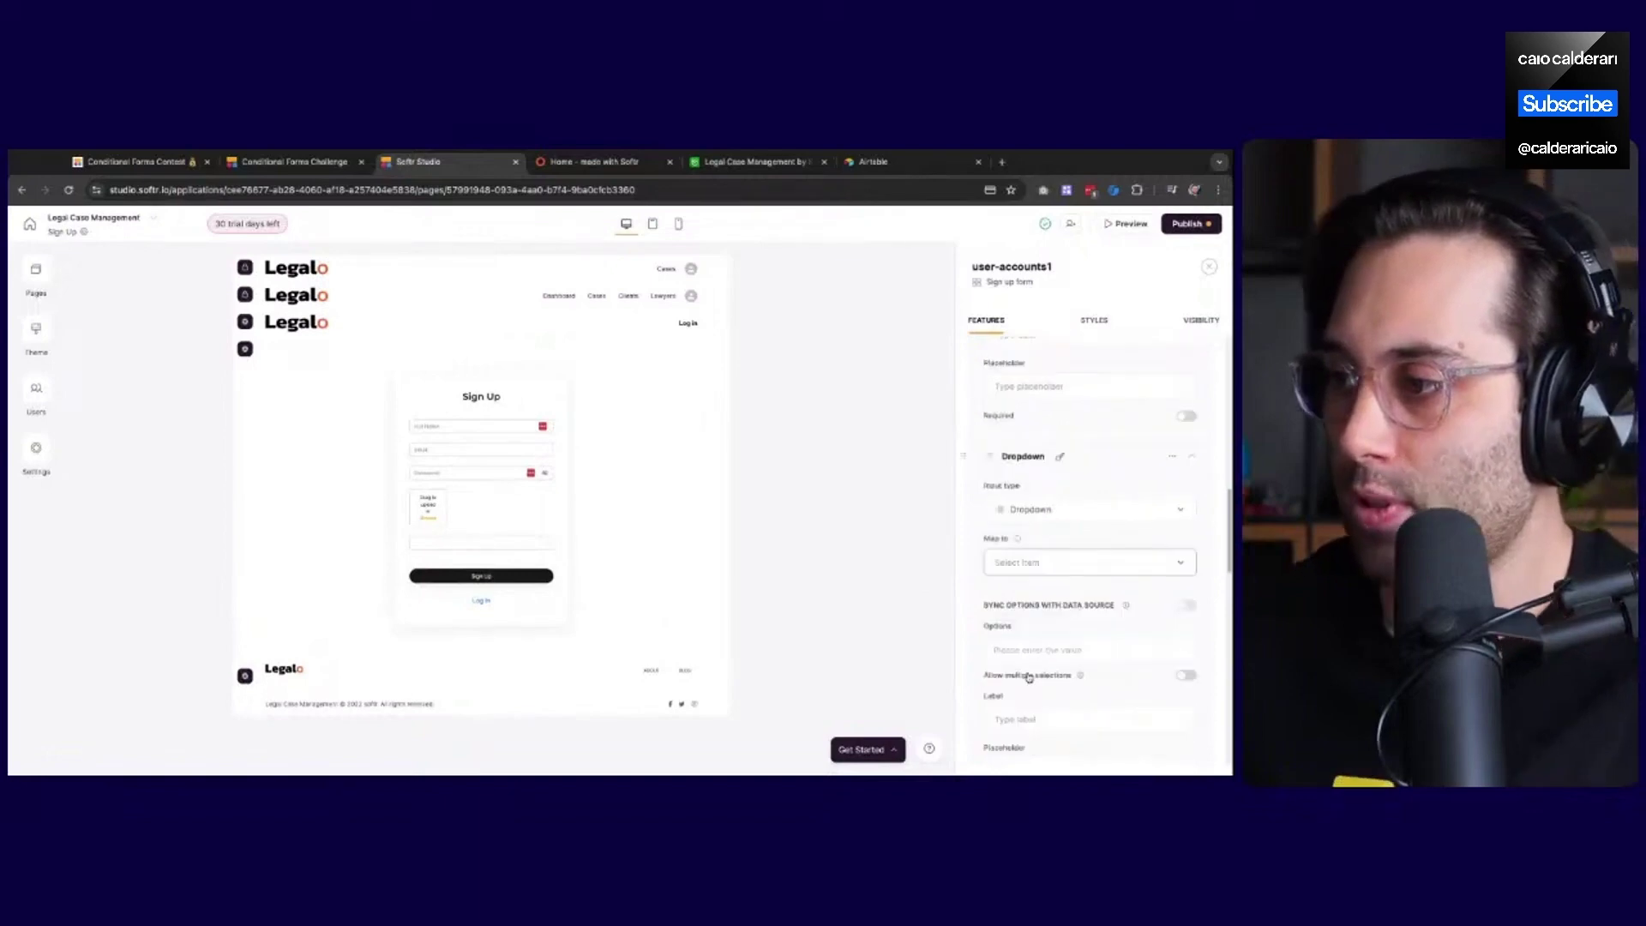
left_click(1040, 549)
scroll(1036, 655, "down", 2)
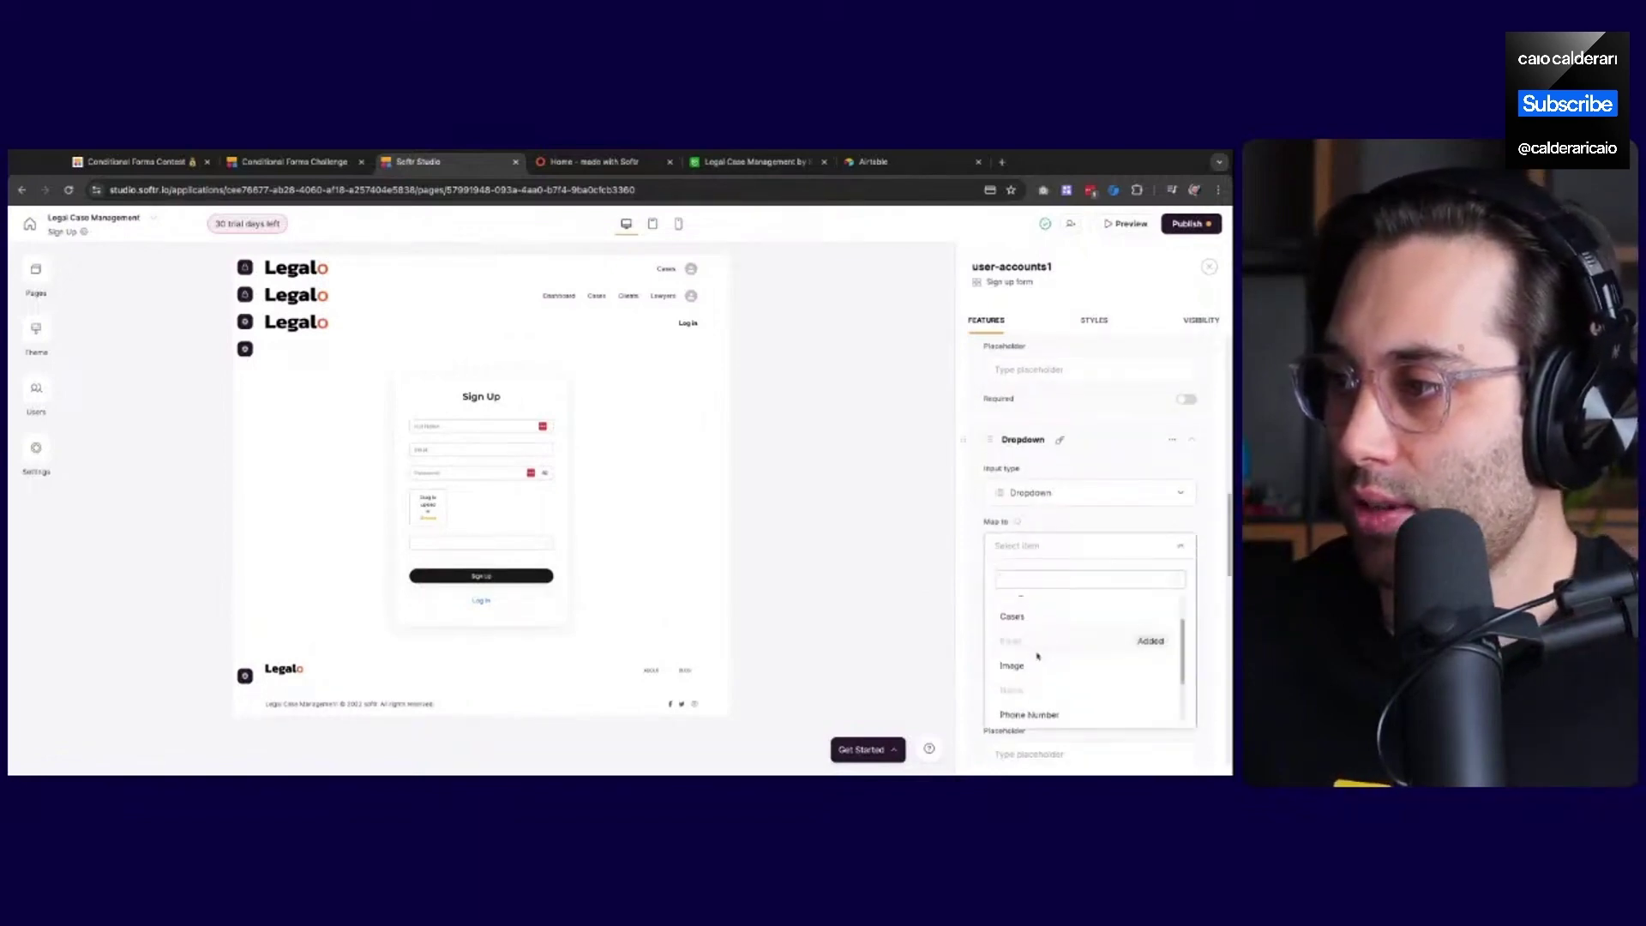
left_click(1060, 513)
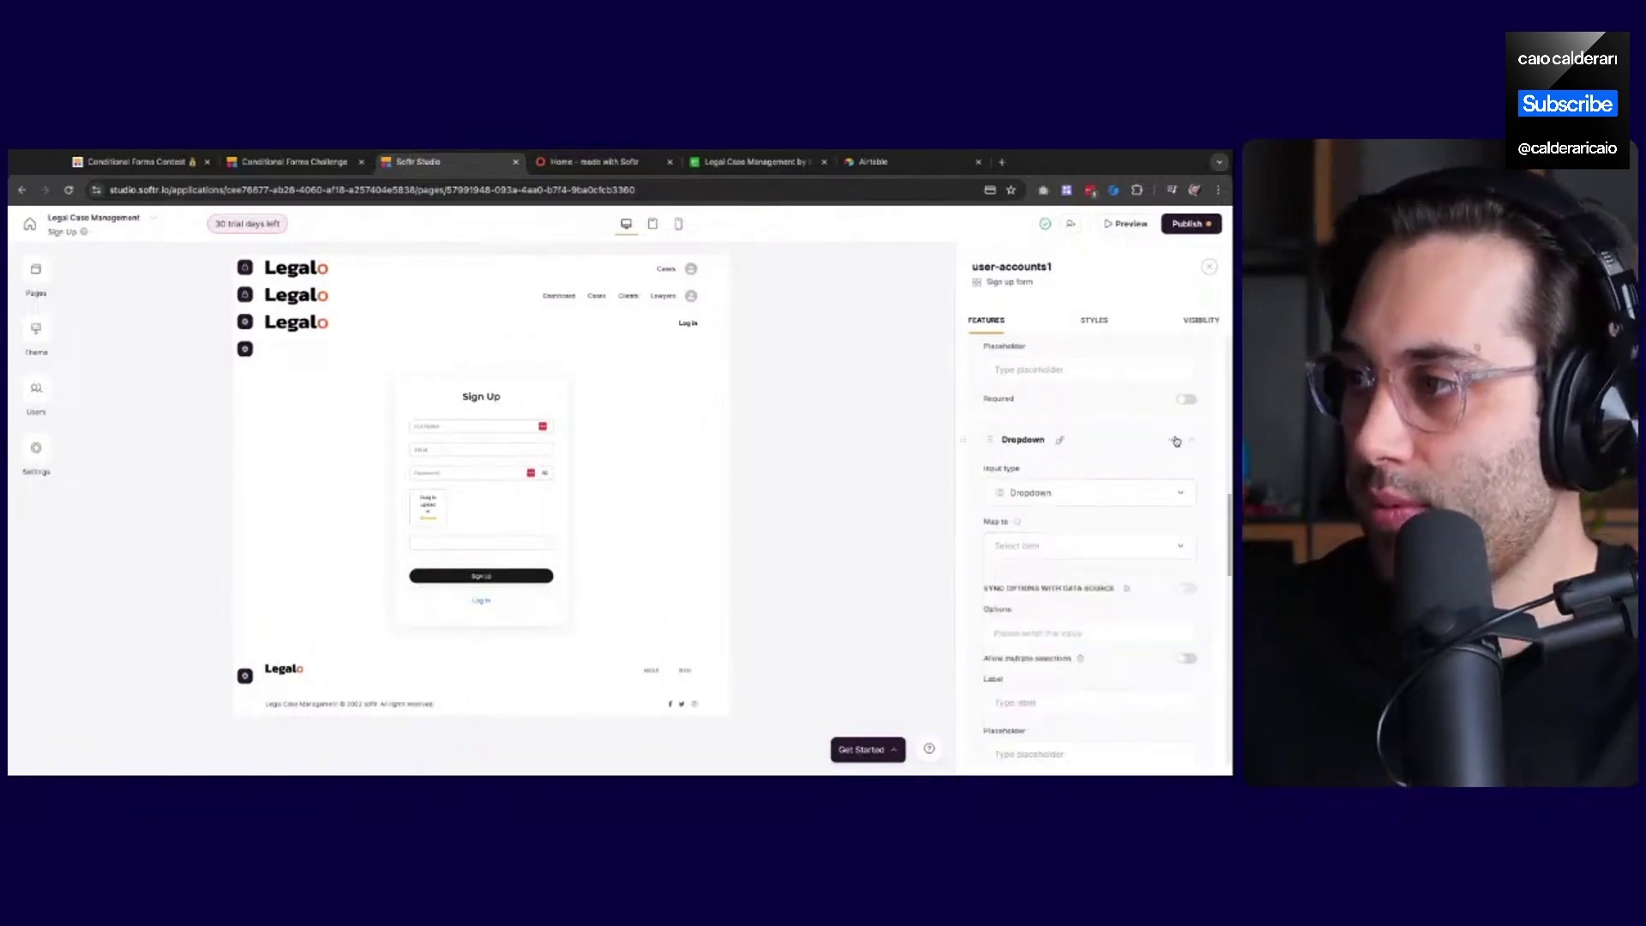
left_click(1172, 440)
left_click(1132, 468)
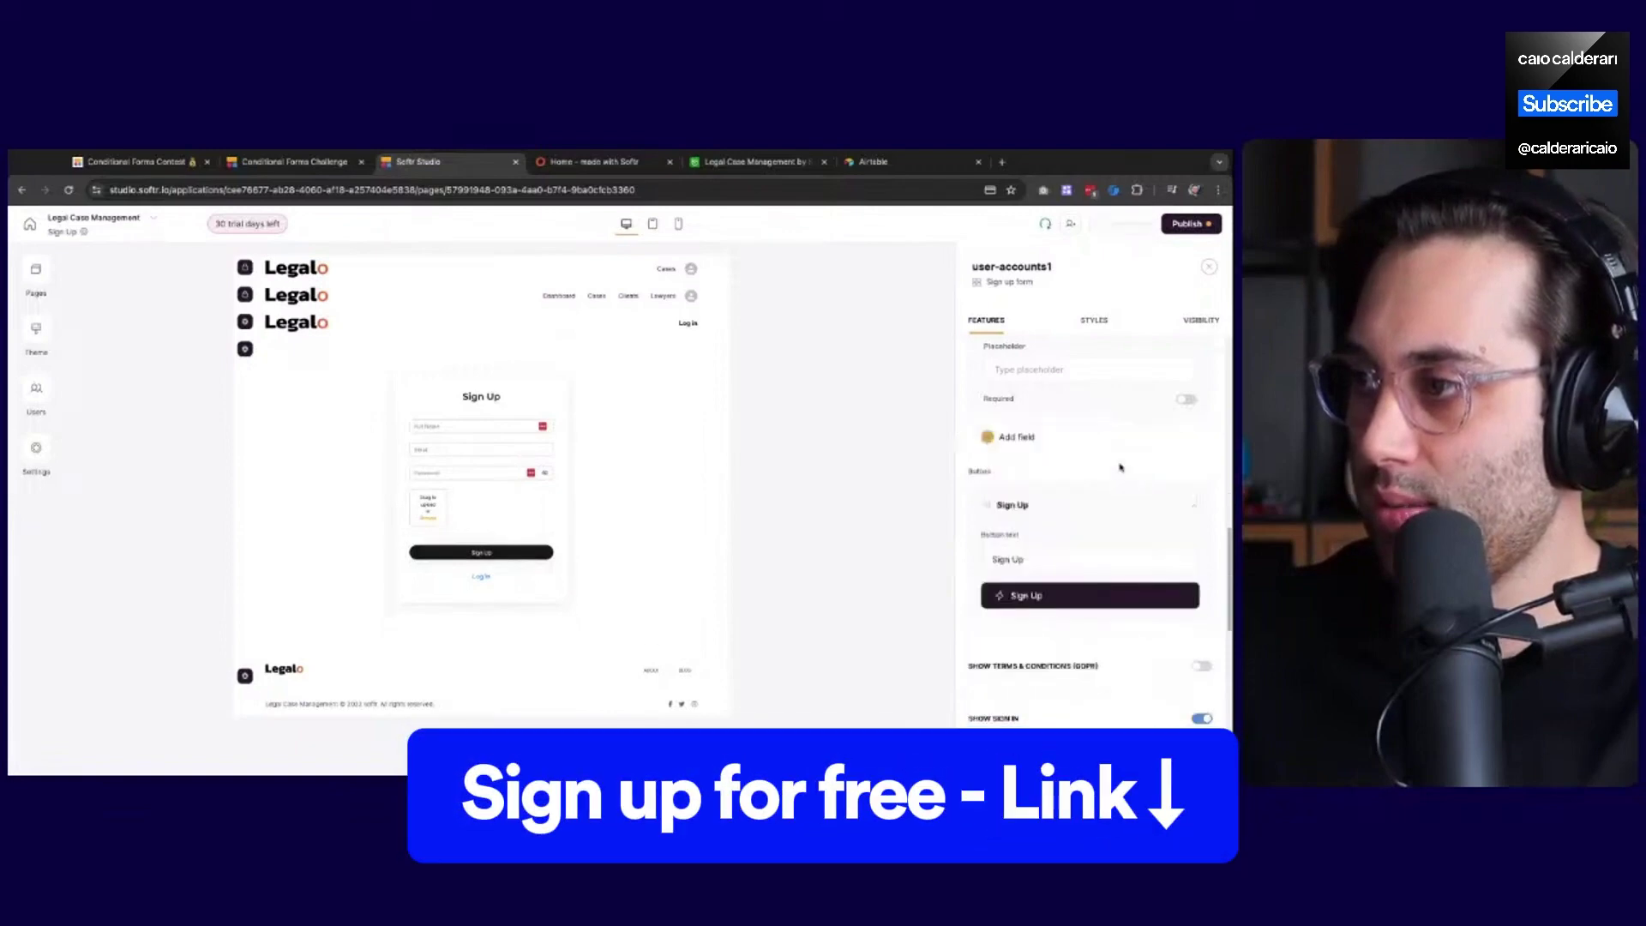
Add a Hidden field mapped to Role with the custom value Client
left_click(1025, 437)
scroll(1029, 518, "down", 5)
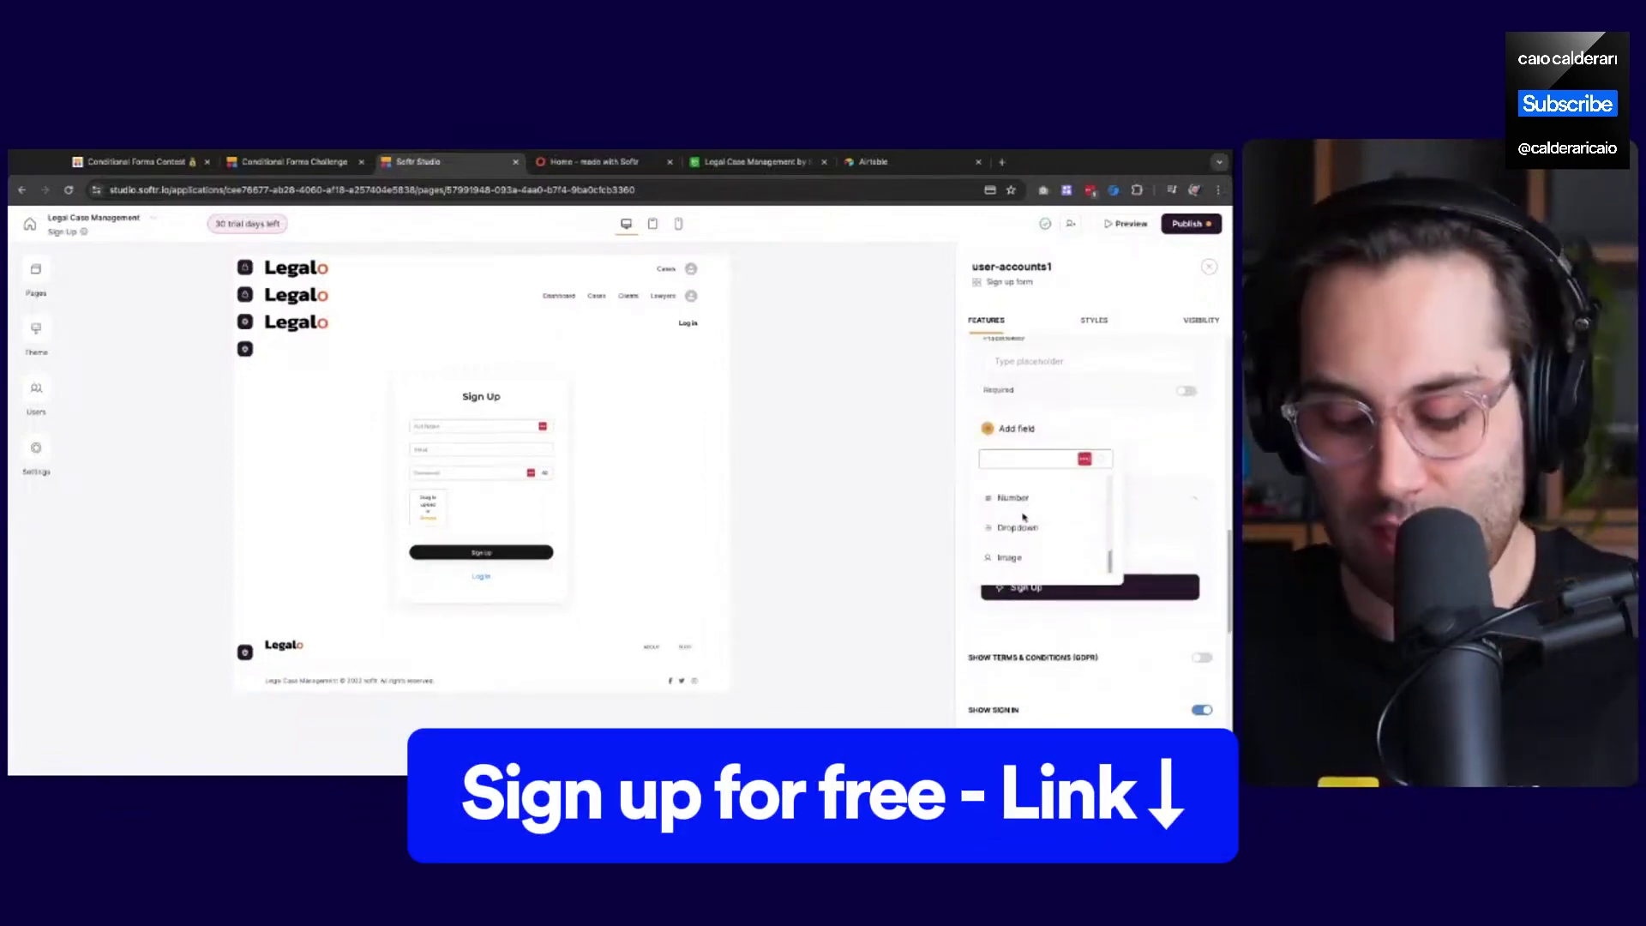
type("hidden")
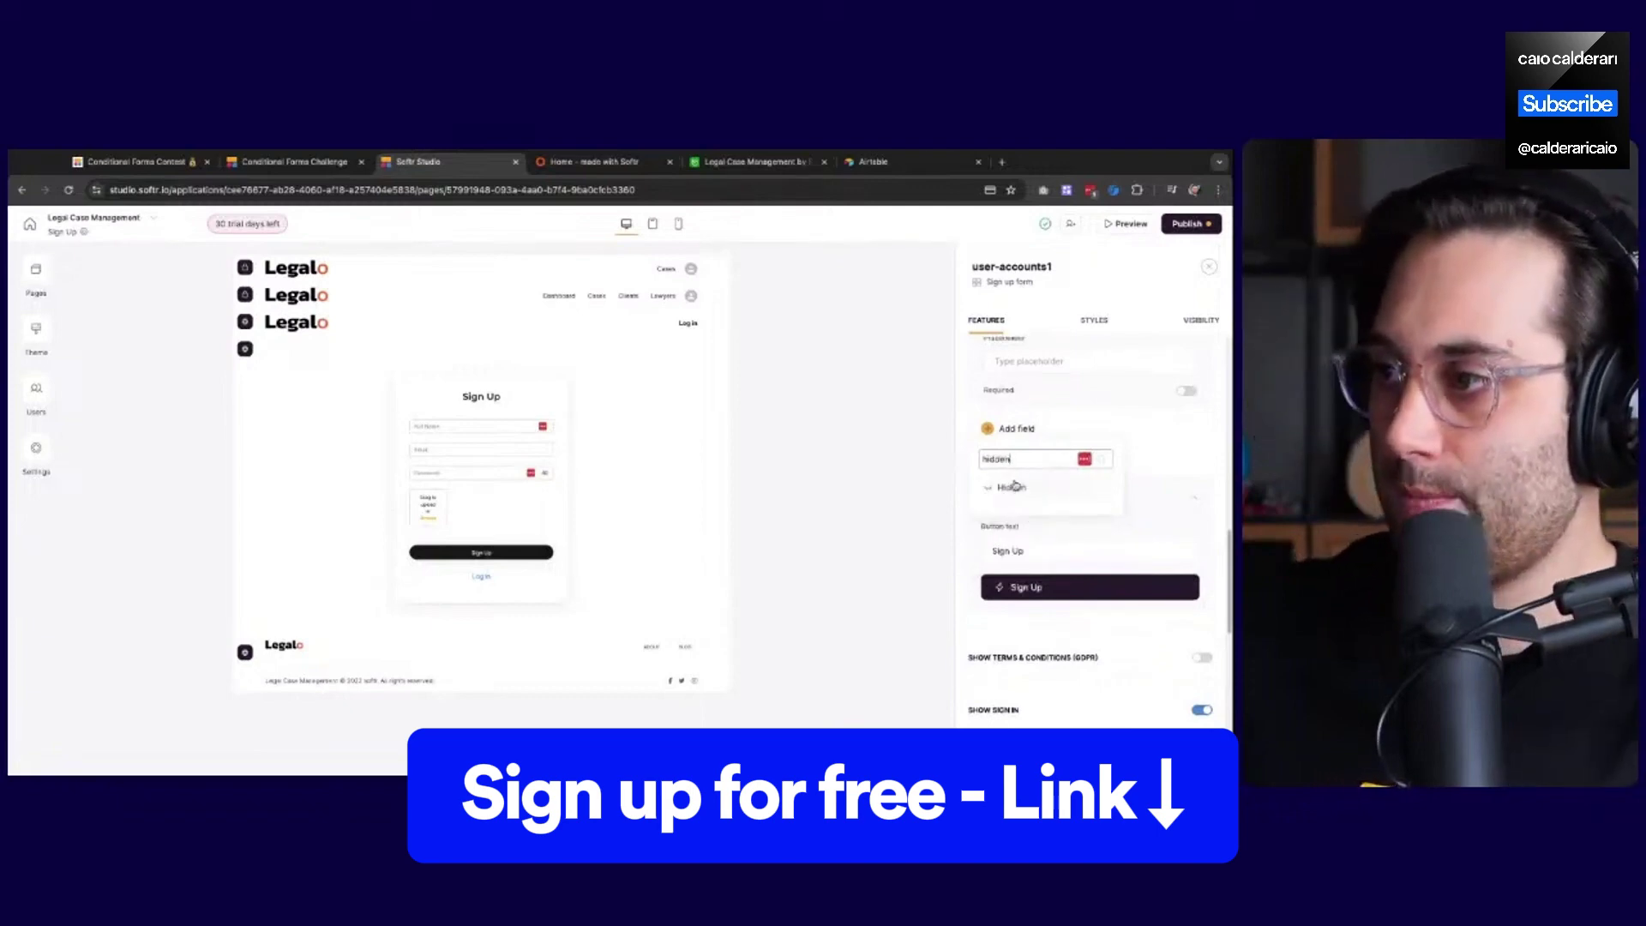
left_click(1012, 487)
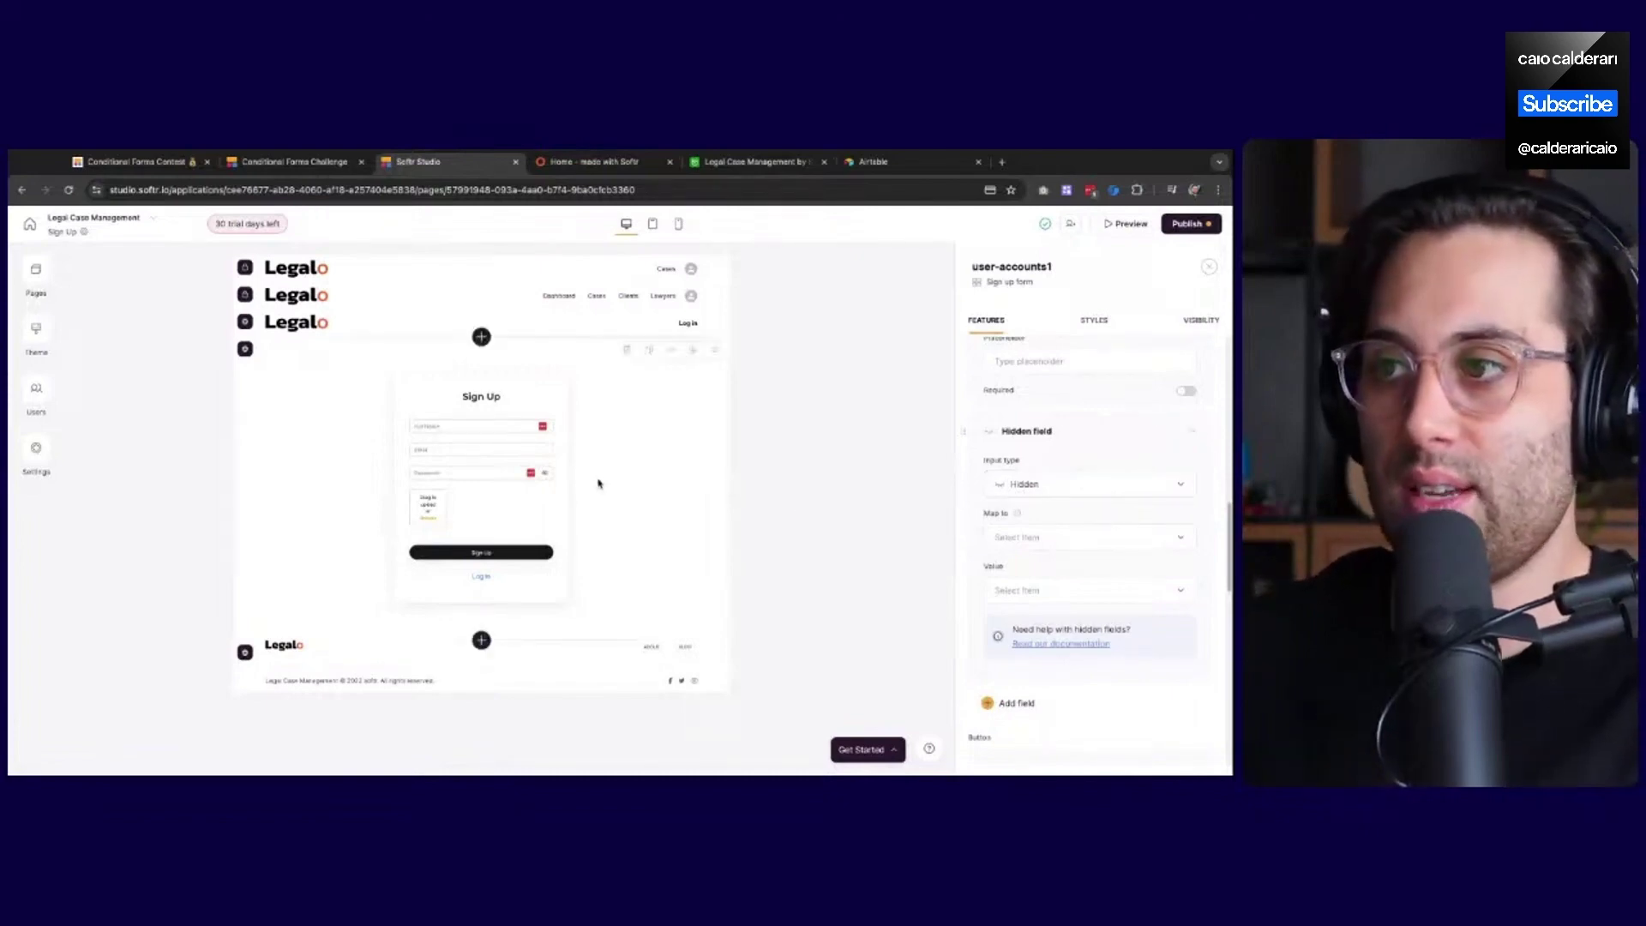
left_click(1036, 543)
scroll(1035, 651, "down", 3)
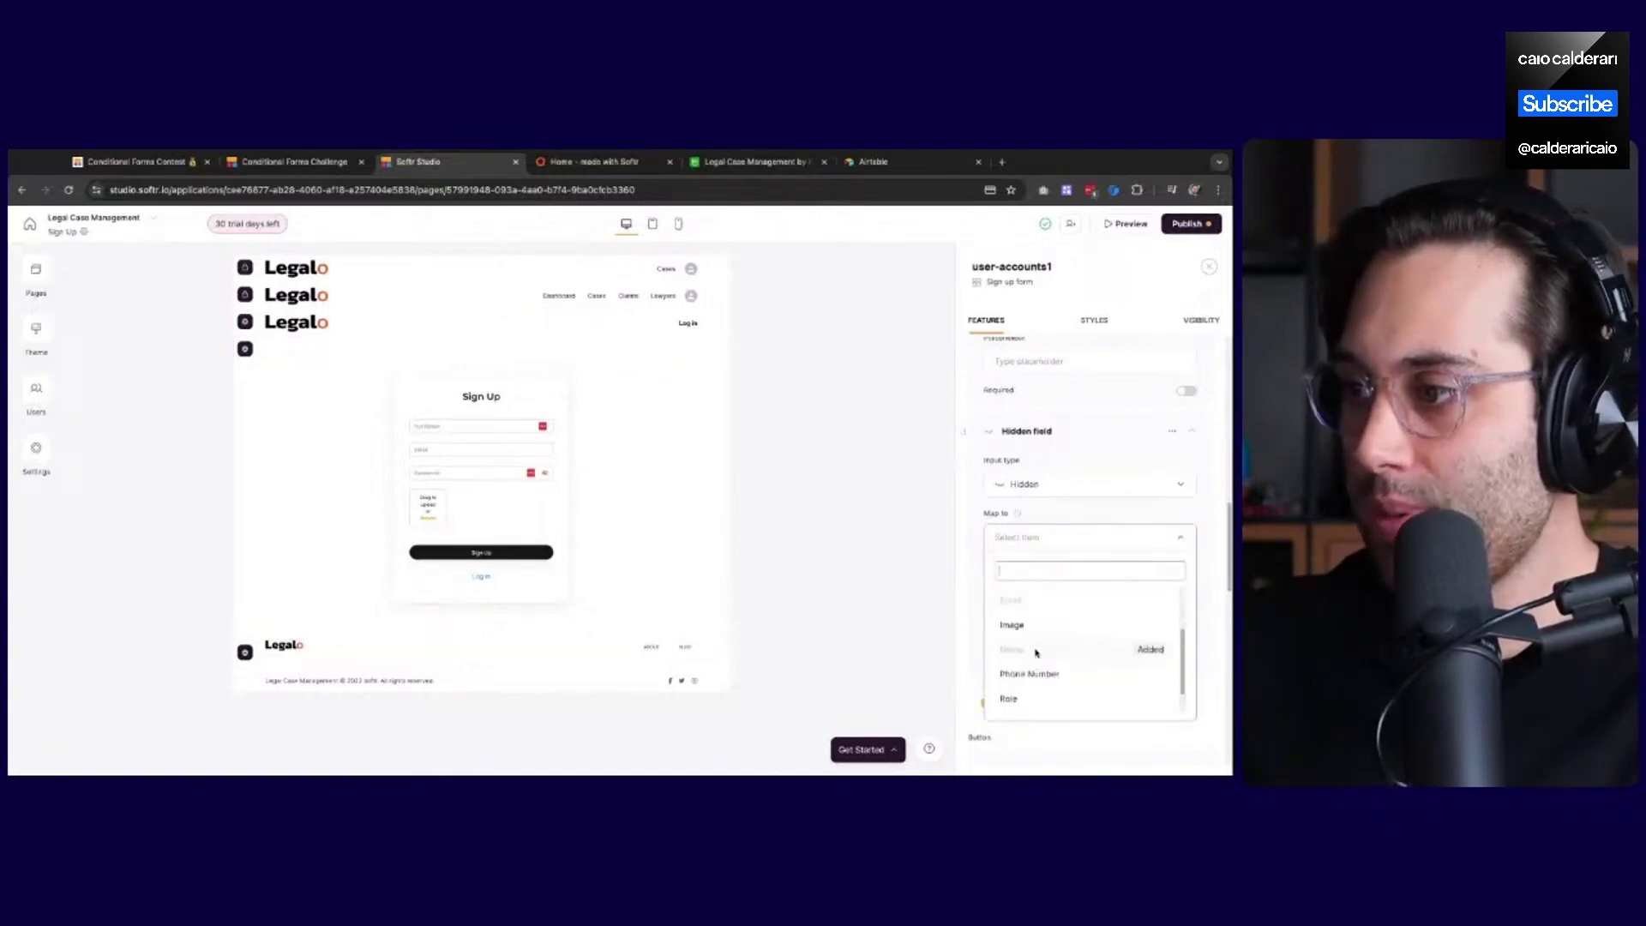
left_click(1021, 698)
left_click(1051, 591)
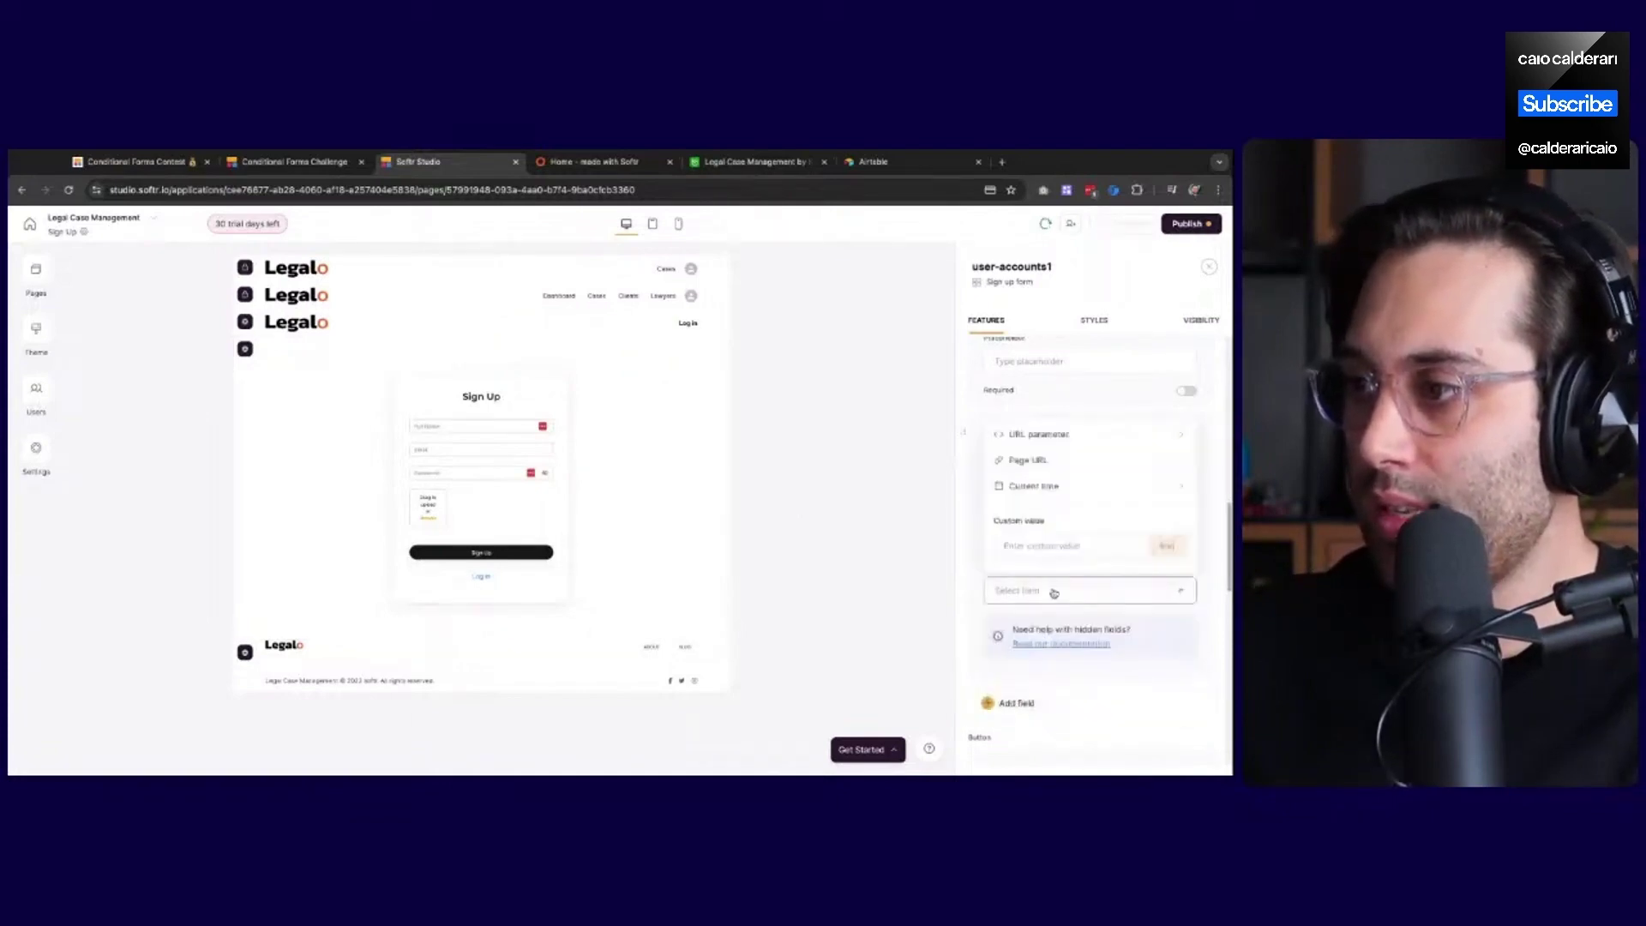
left_click(1048, 546)
type("CLien")
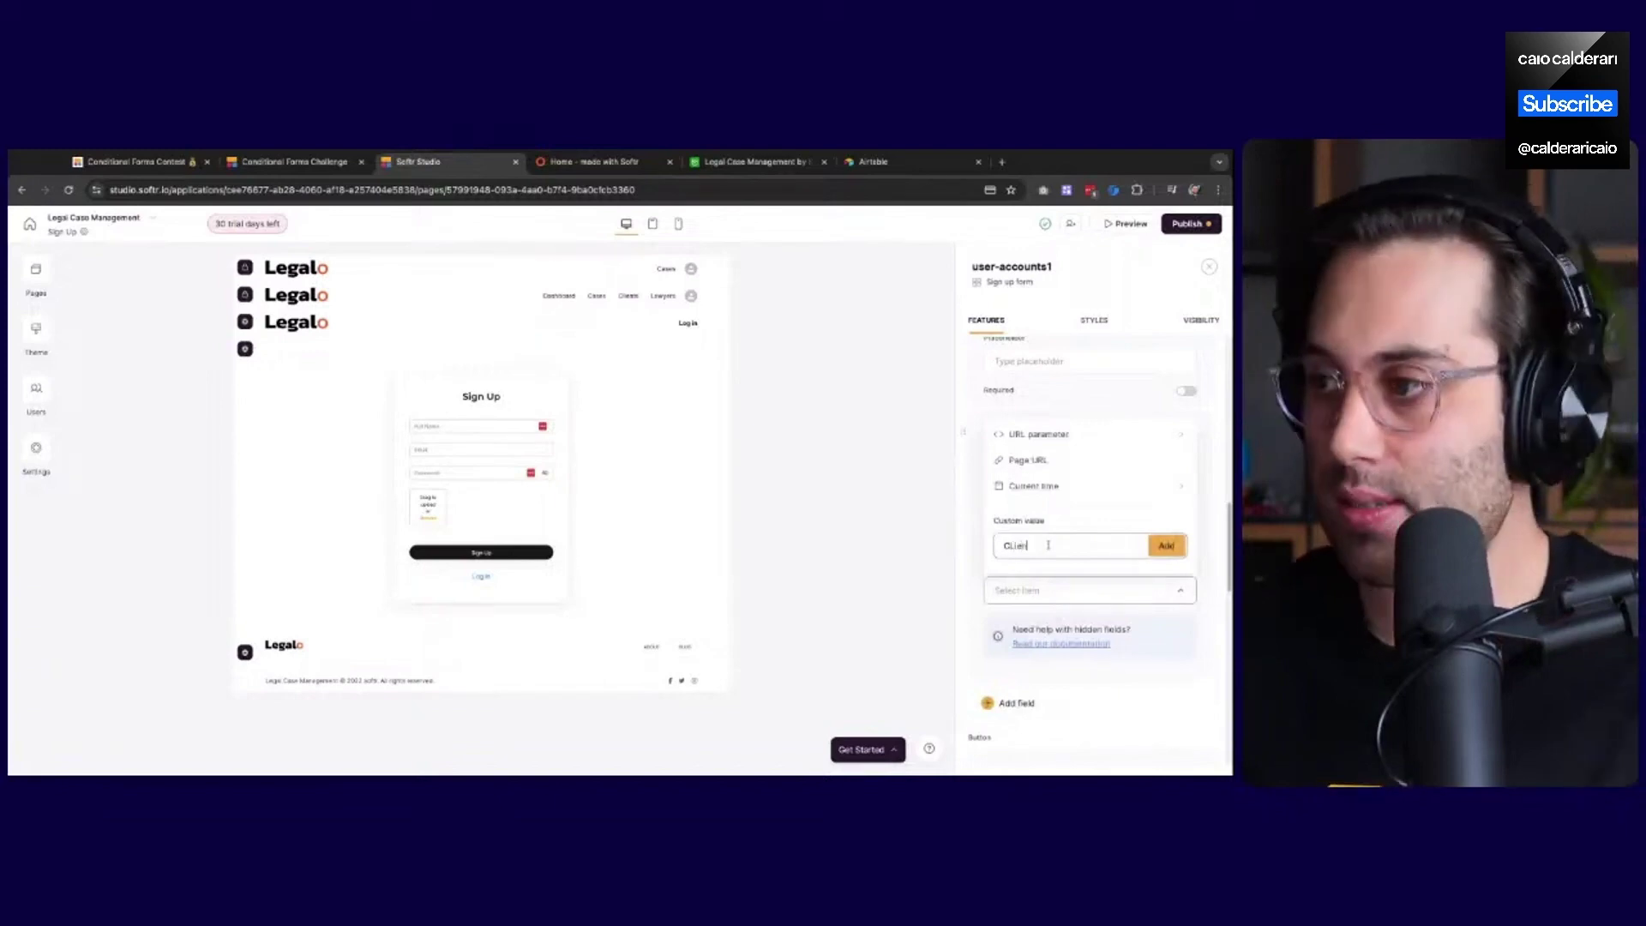
type("ient")
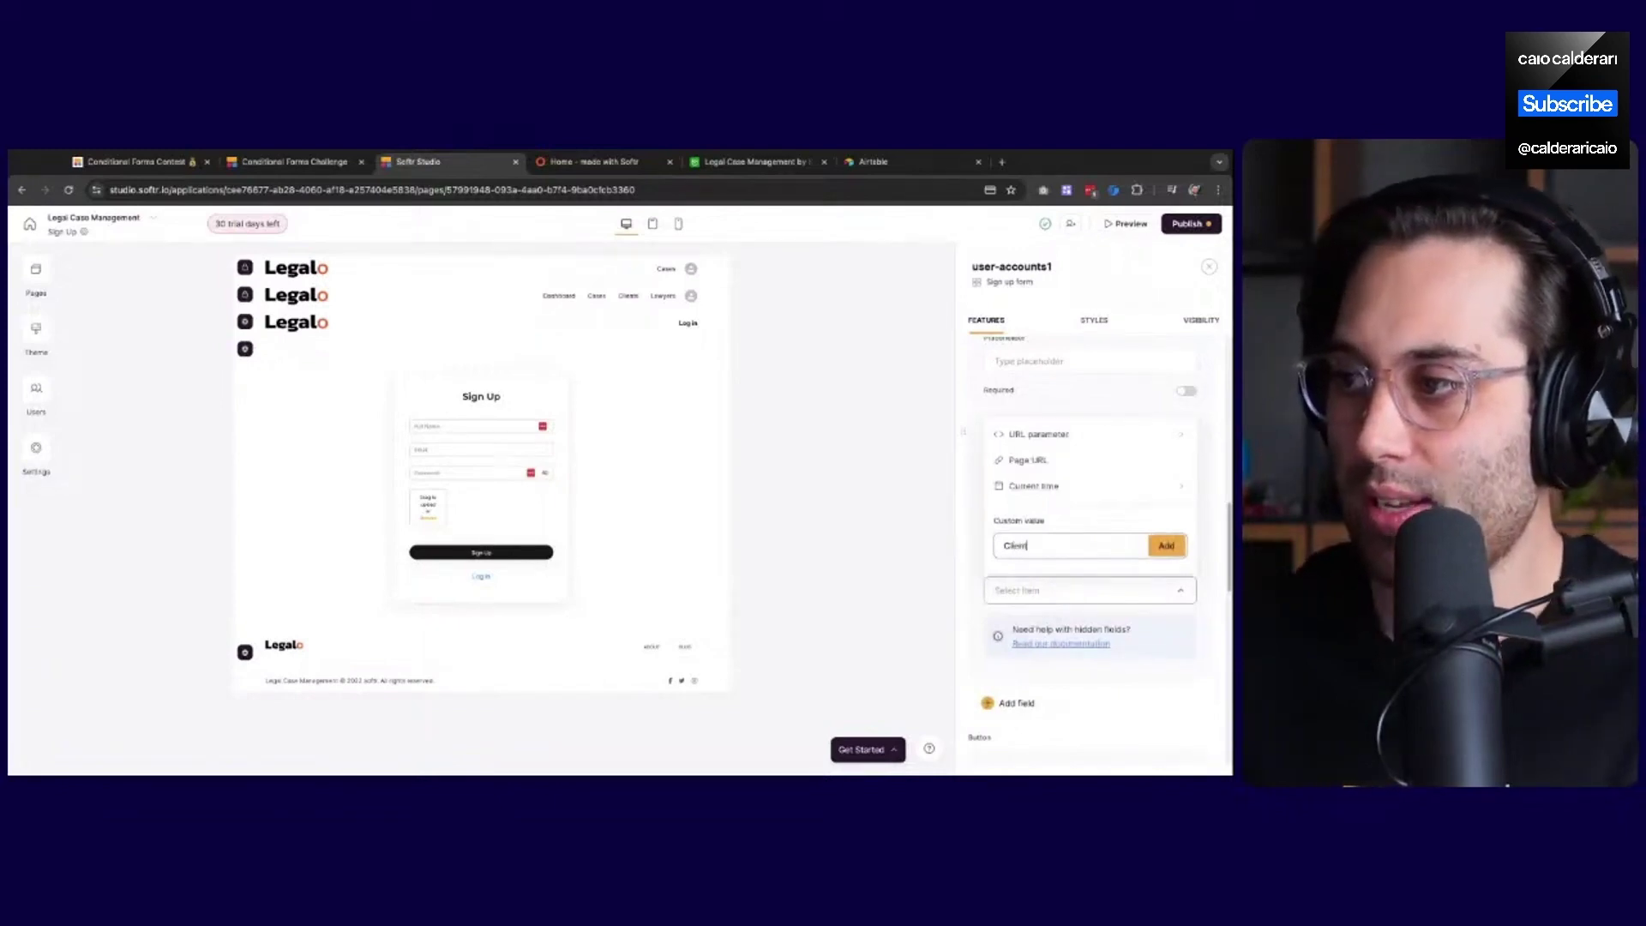
key("Return")
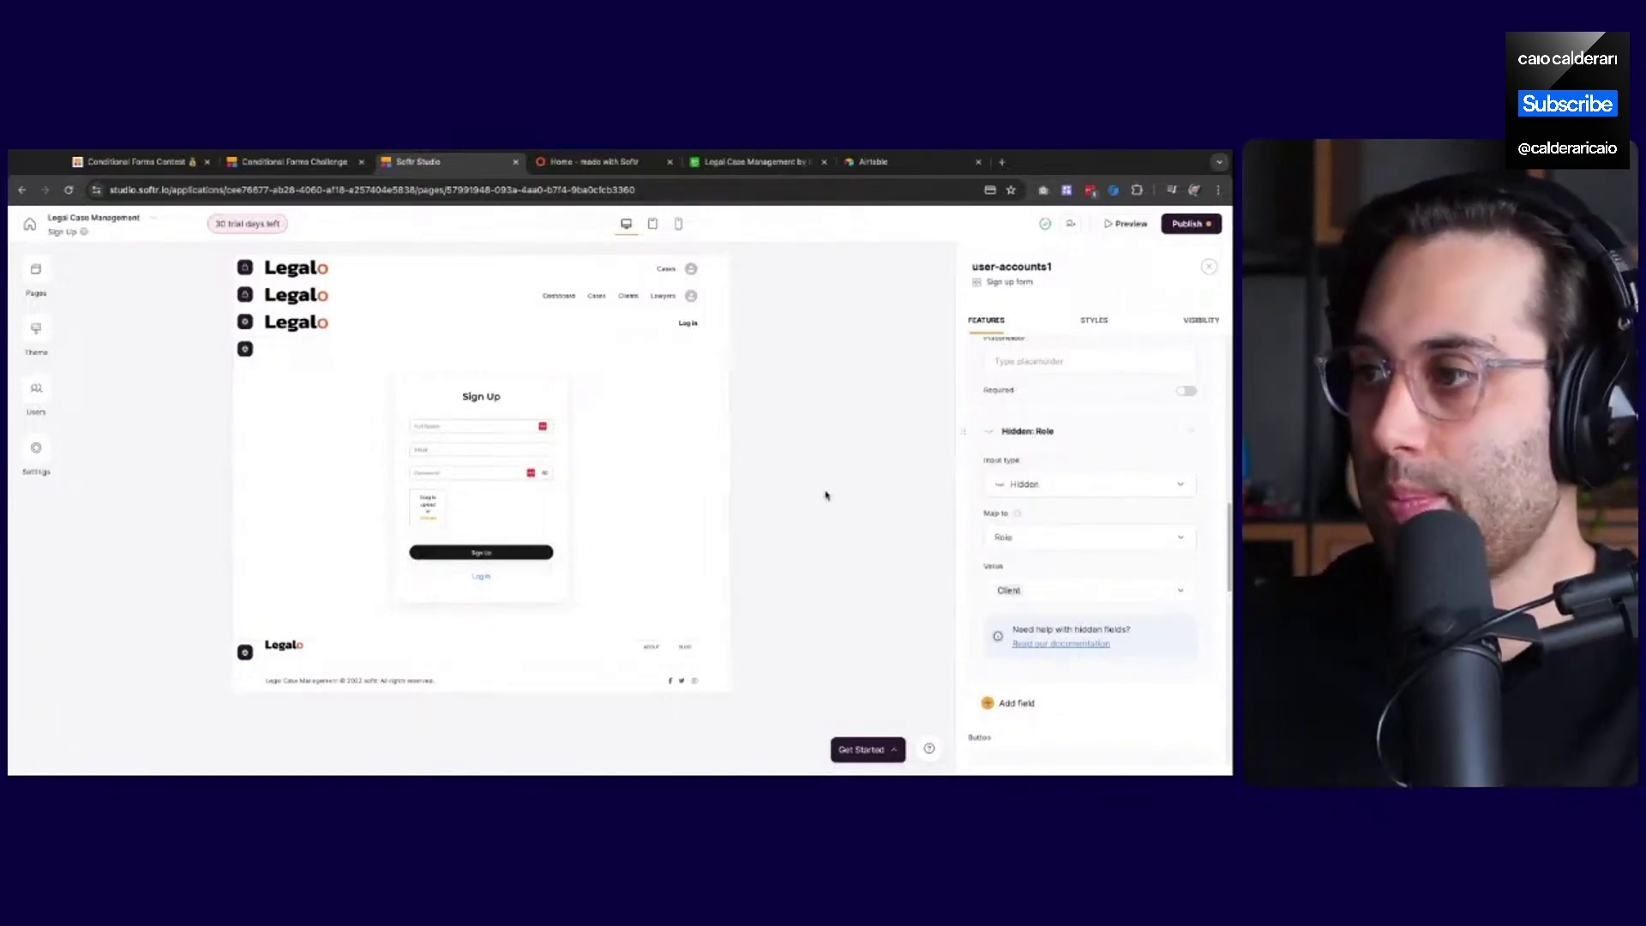
Publish the update, check the live site, and open the Users list
left_click(1191, 224)
left_click(1109, 412)
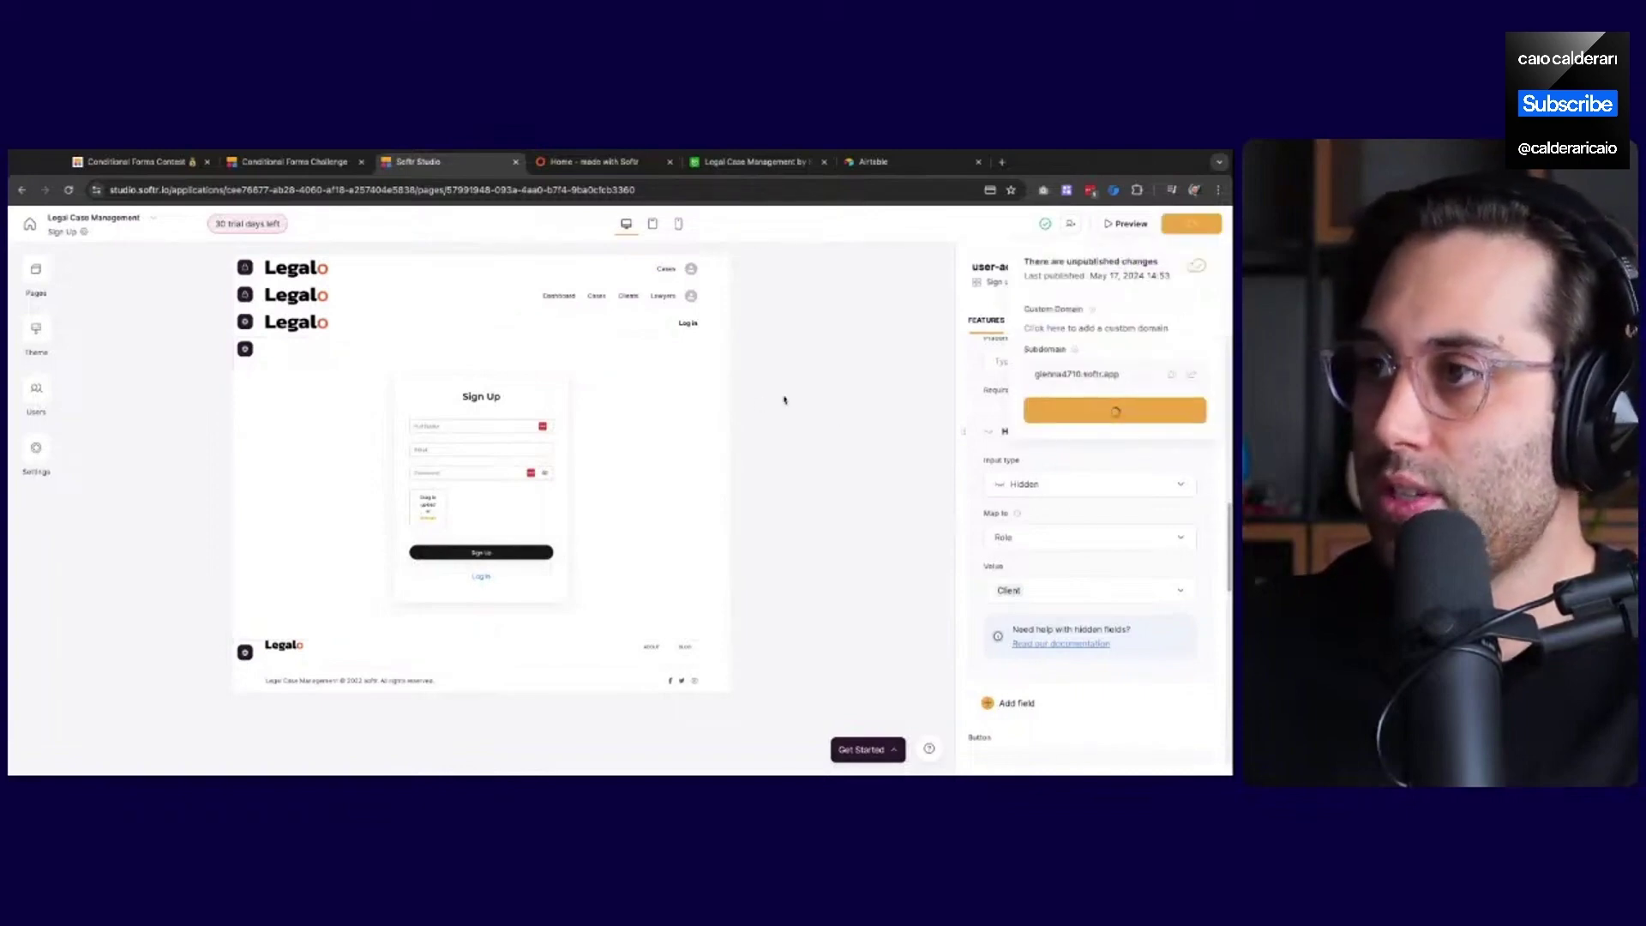
left_click(611, 162)
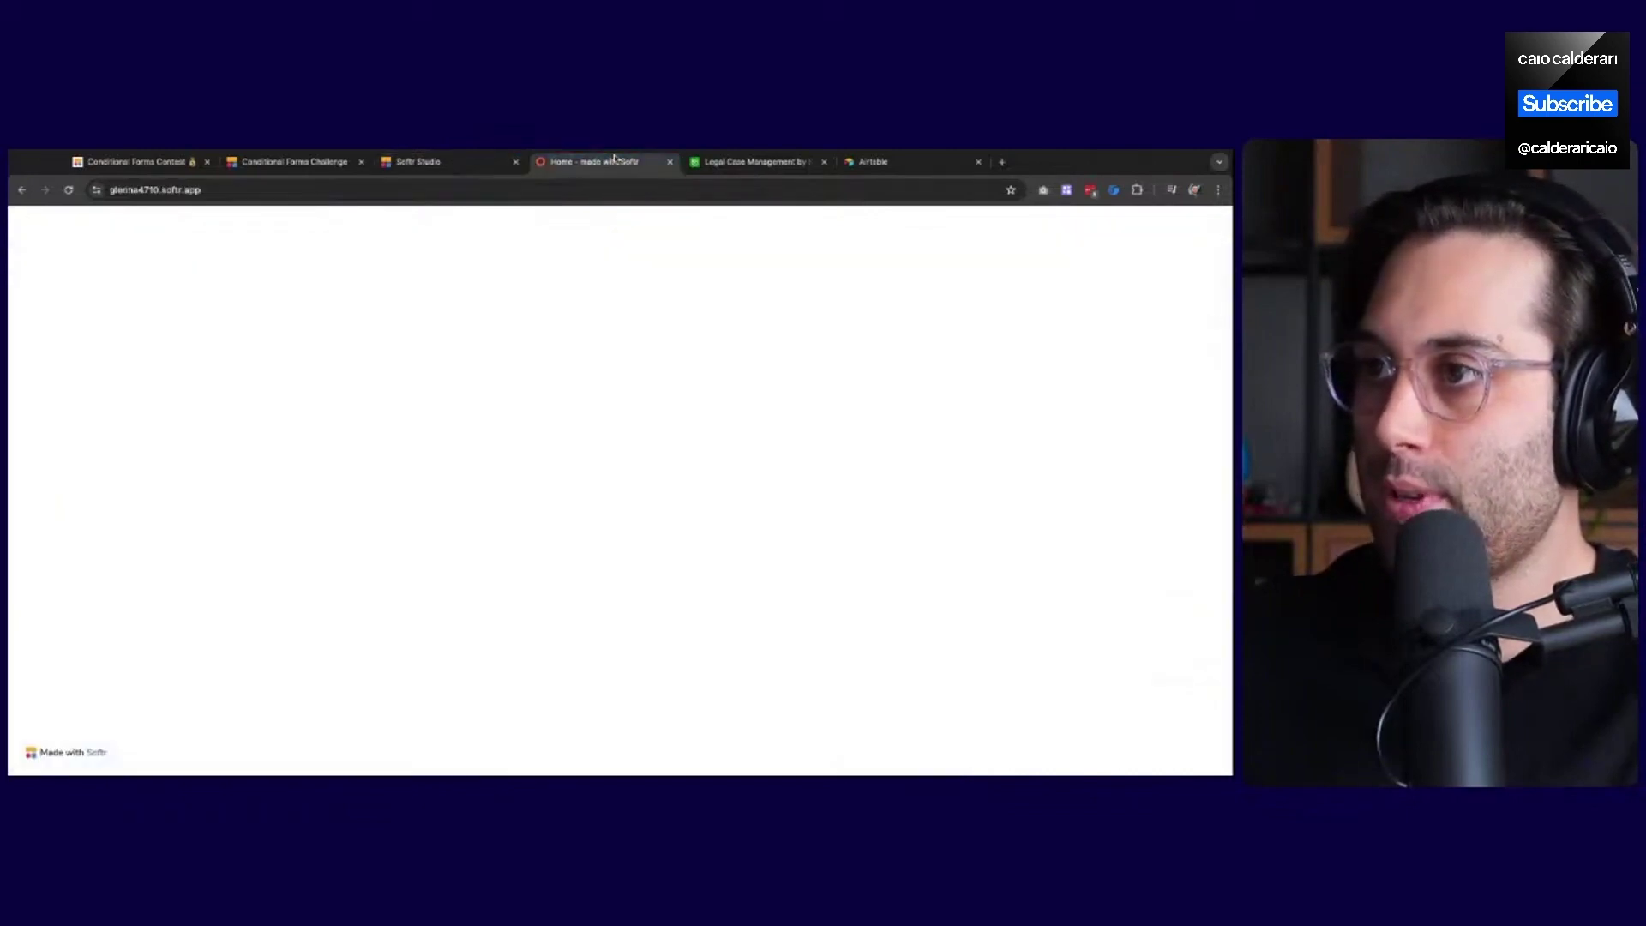
left_click(452, 164)
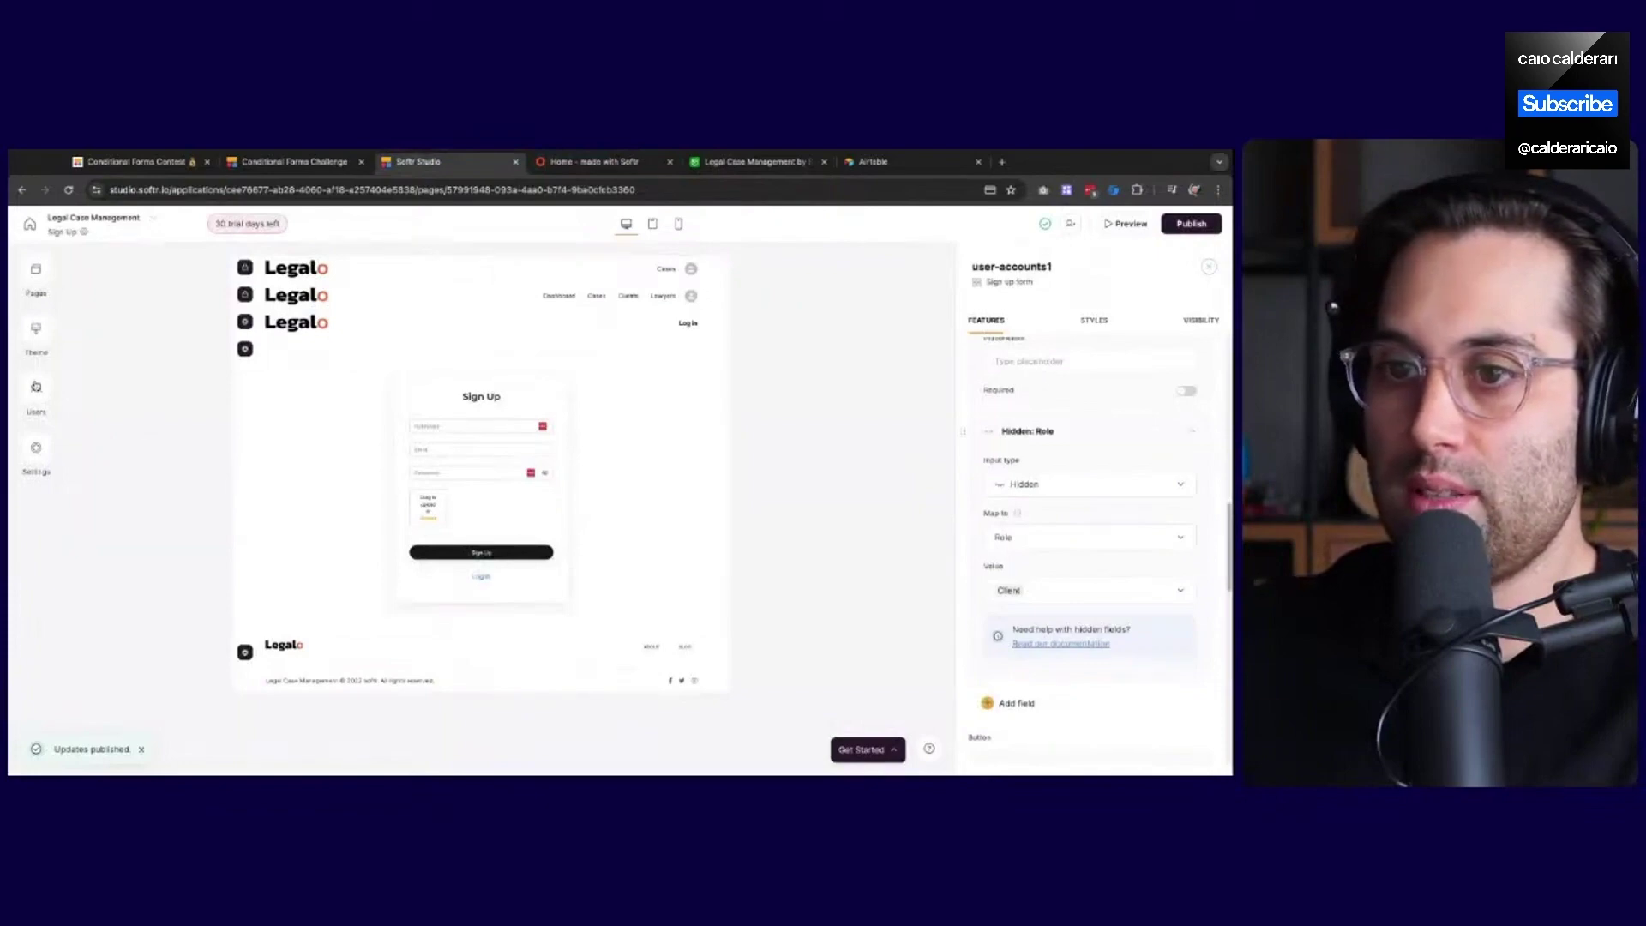
left_click(36, 386)
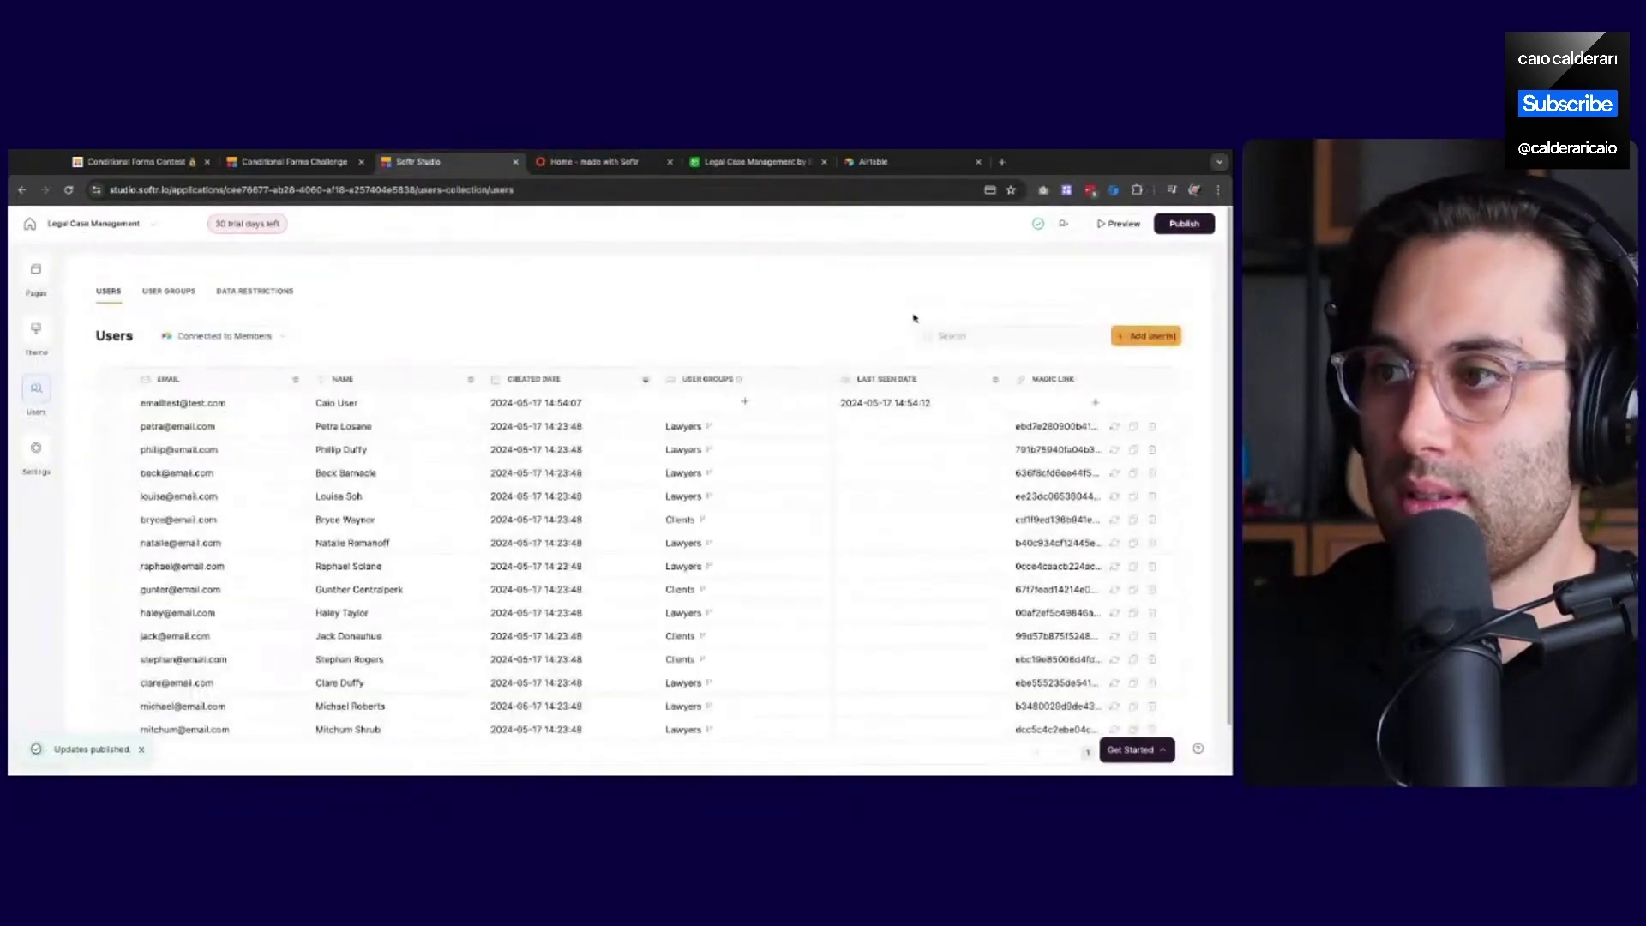
Search the Users list by the test user's first name and select the match
left_click(960, 335)
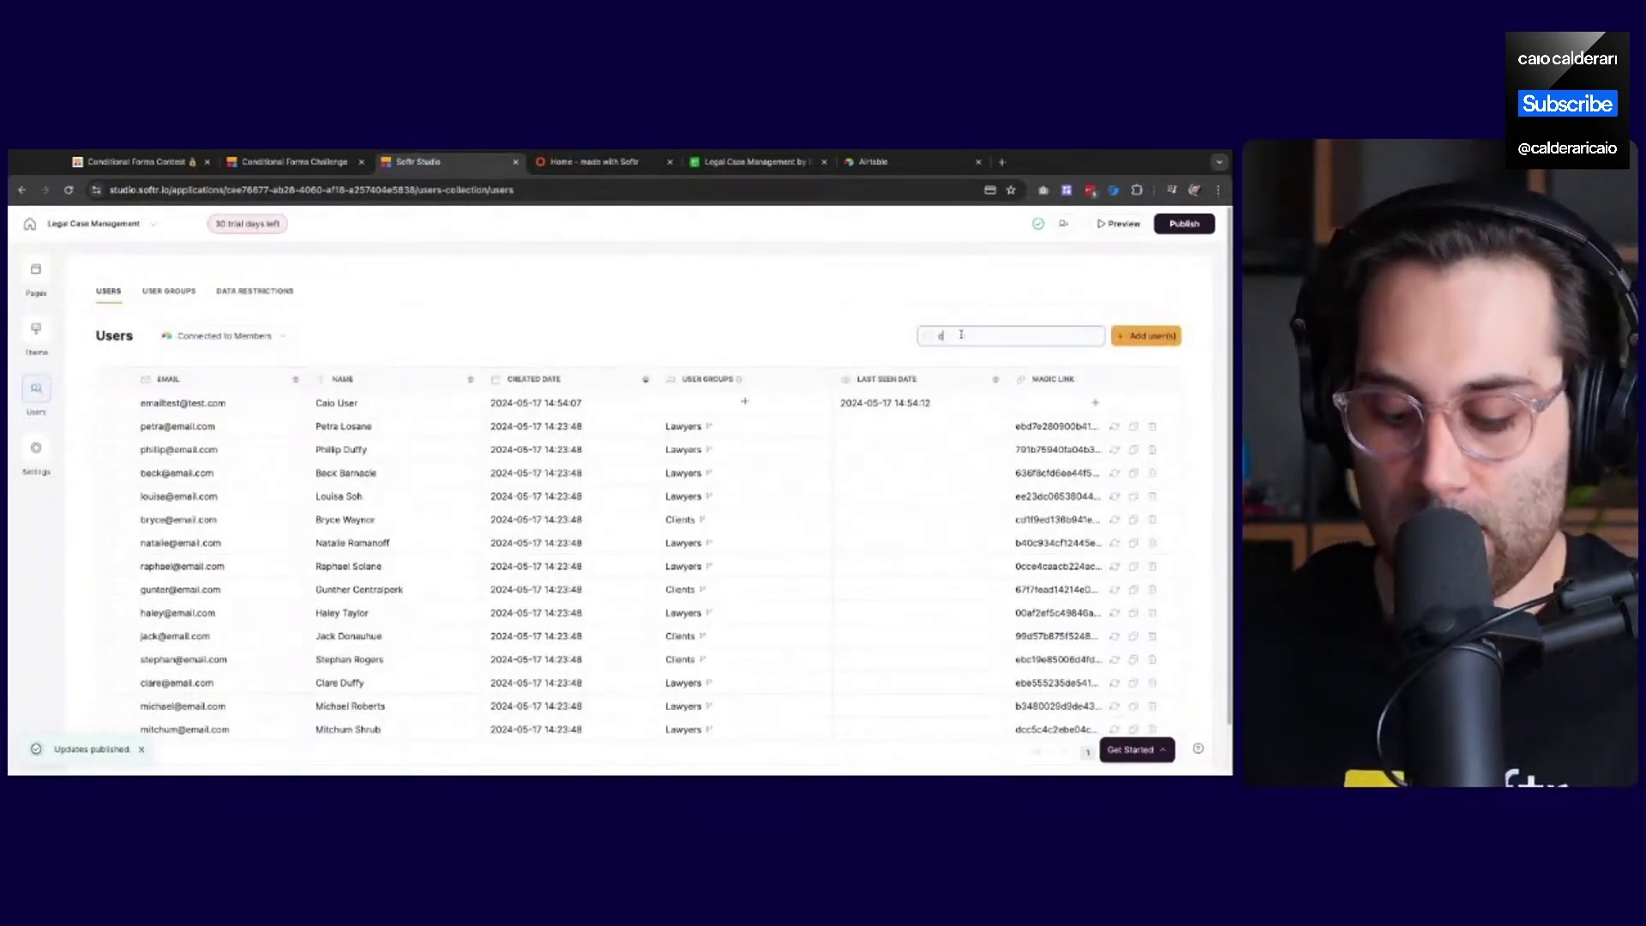
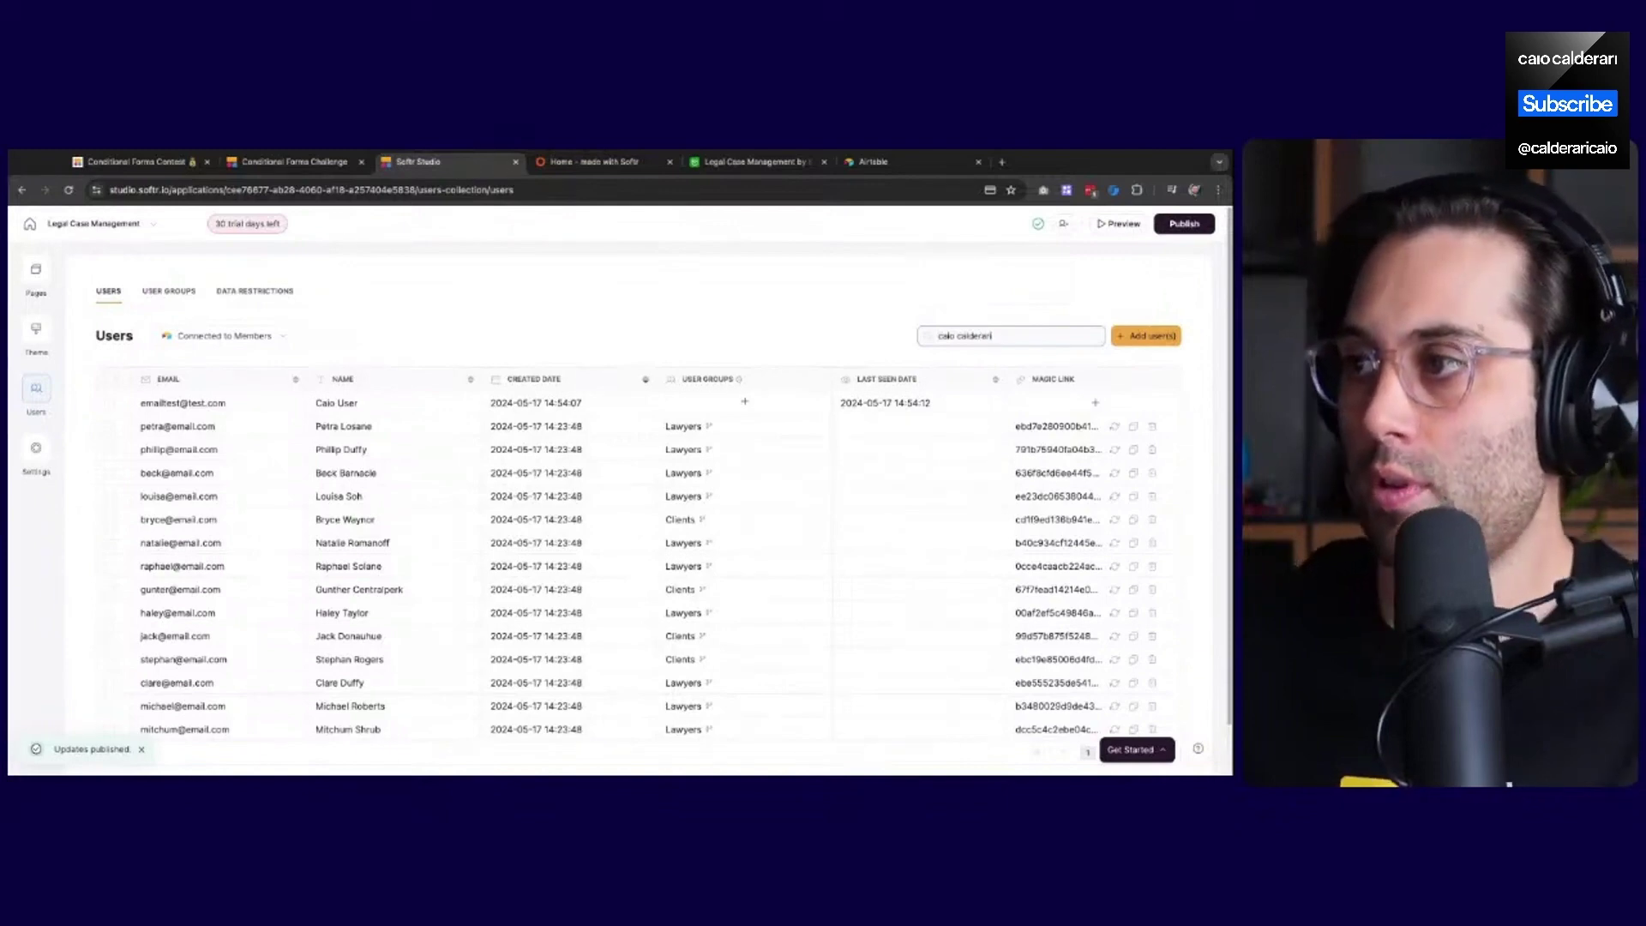
double_click(1044, 343)
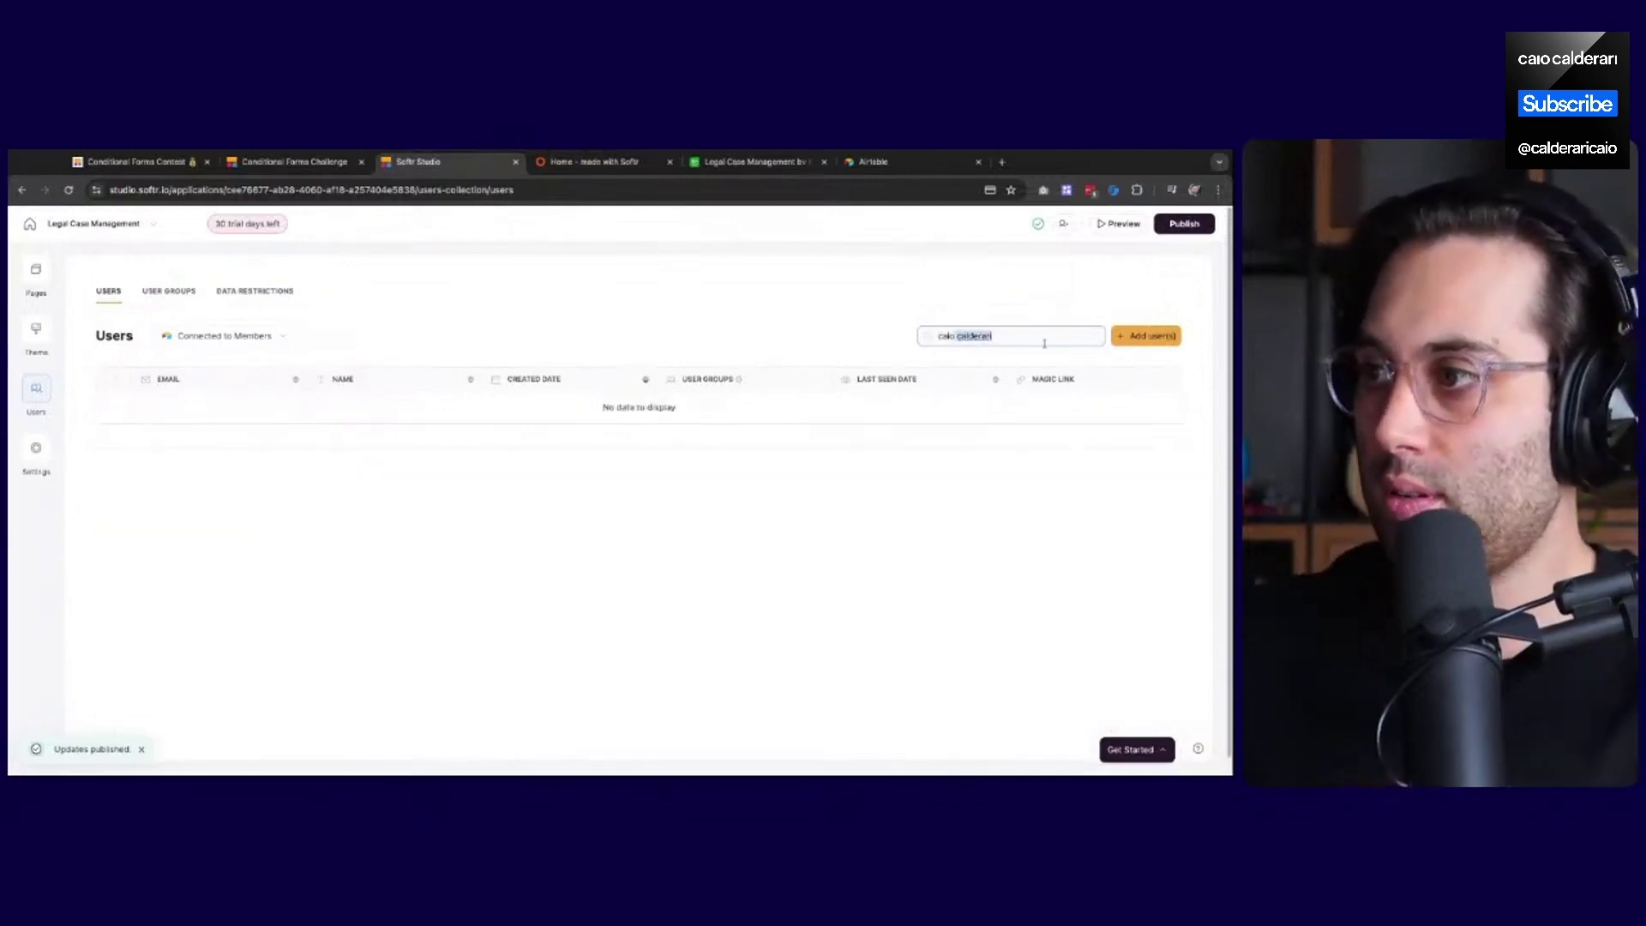
key("BackSpace")
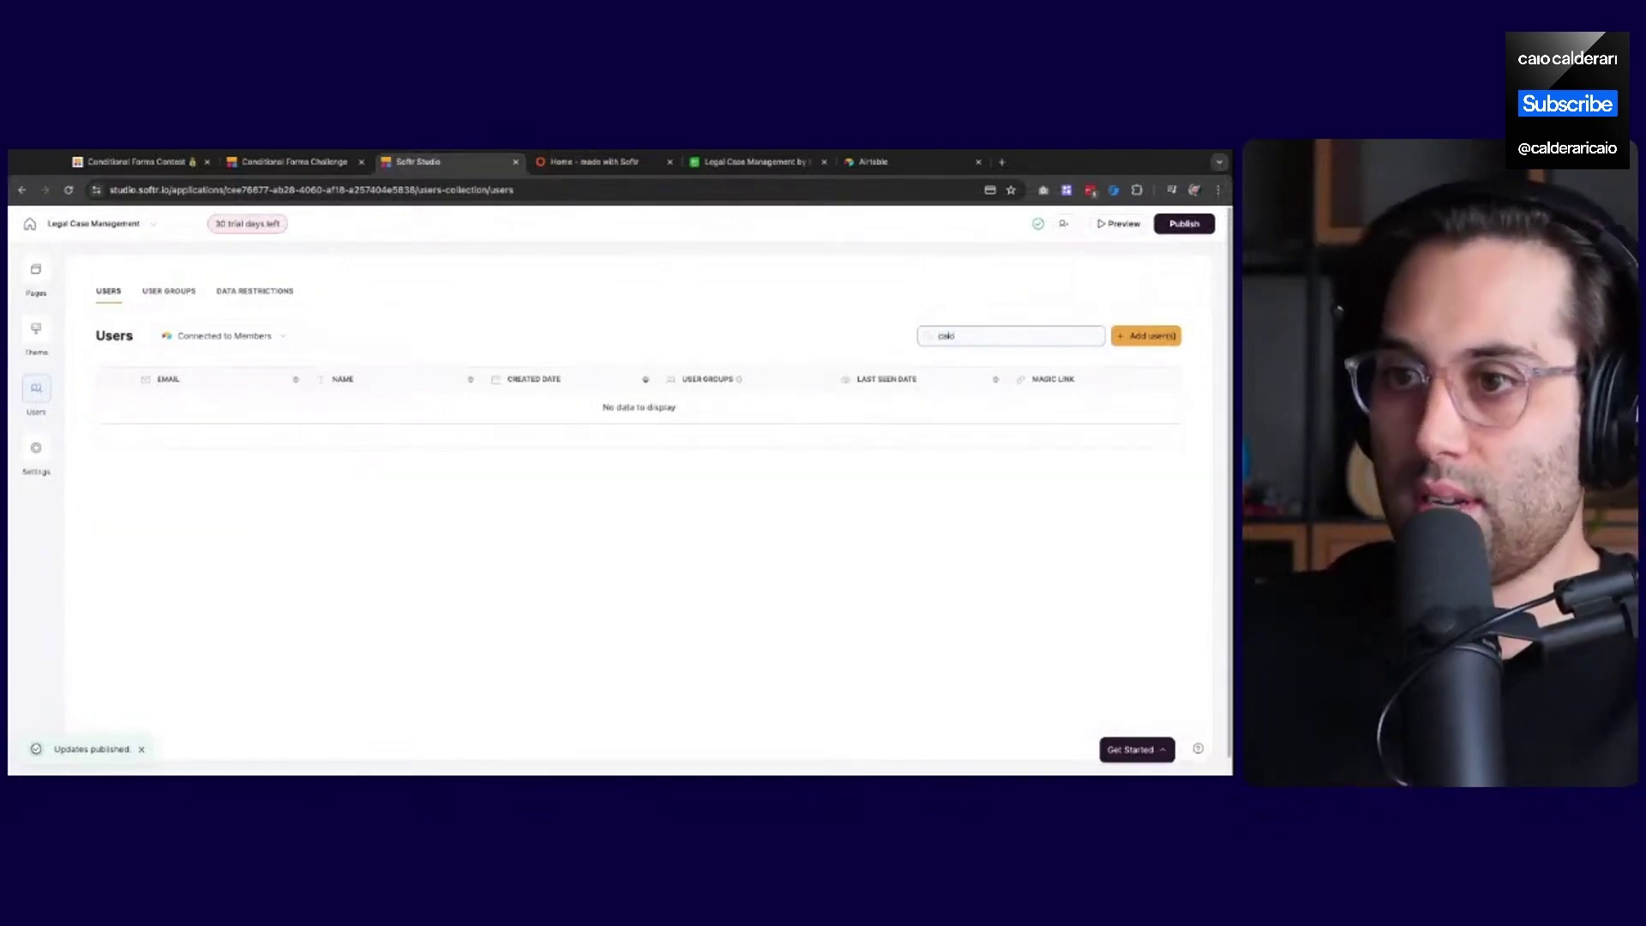
left_click(110, 405)
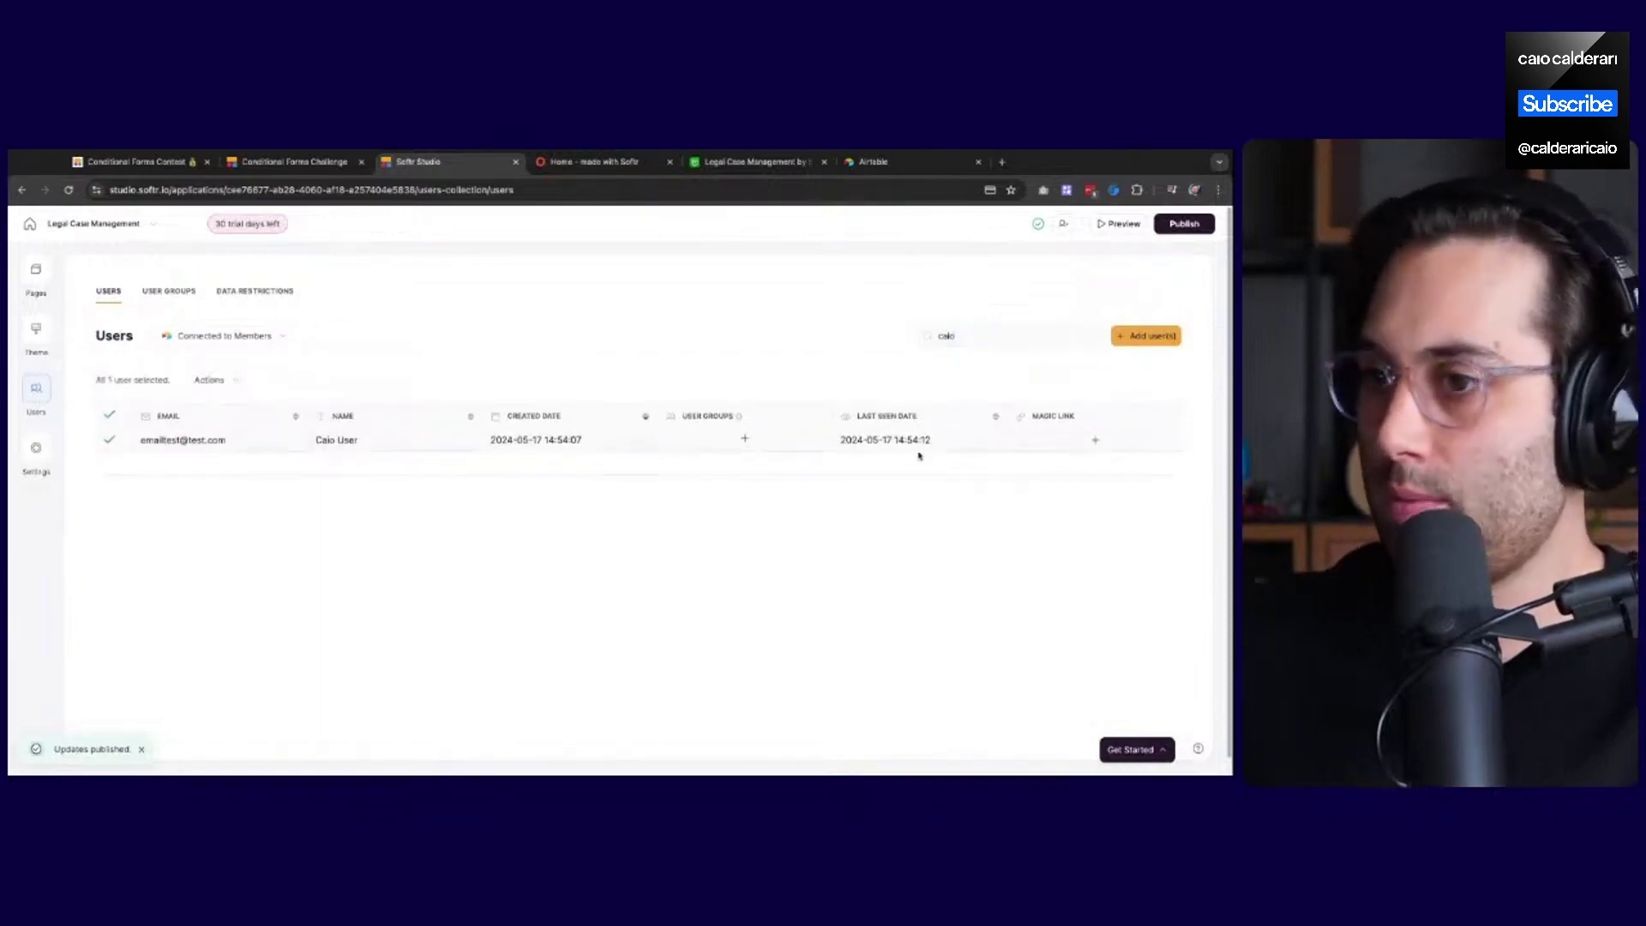
Delete the user forever, confirming with the phrase 'delete forever in Members'
left_click(213, 380)
left_click(230, 502)
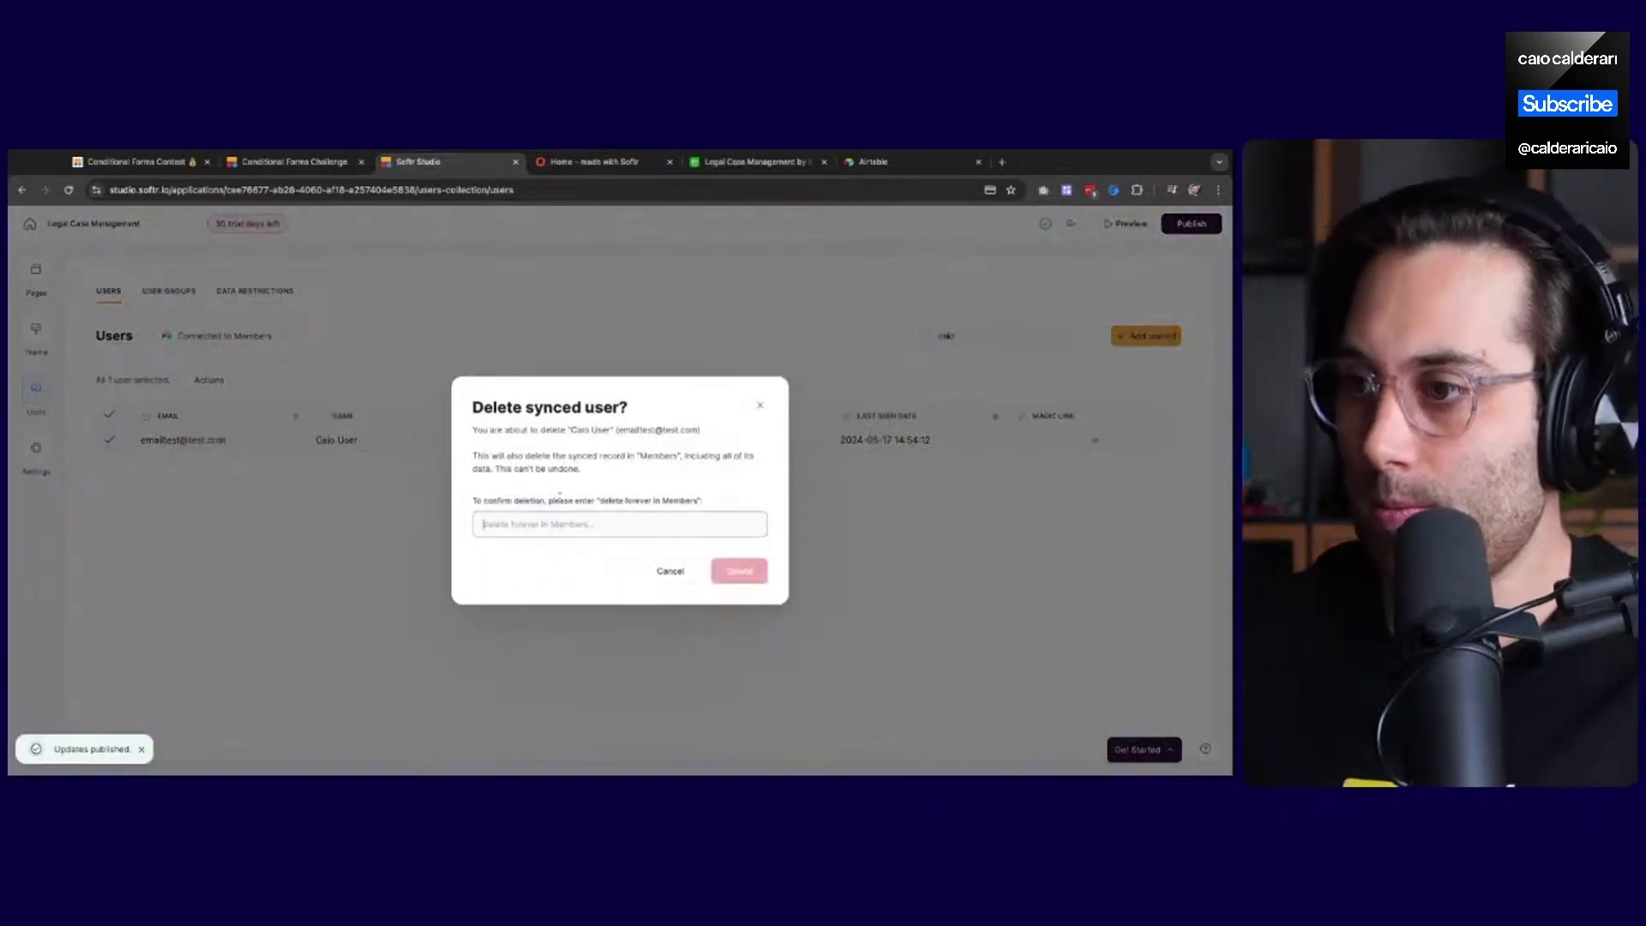
left_click_drag(601, 502, 696, 502)
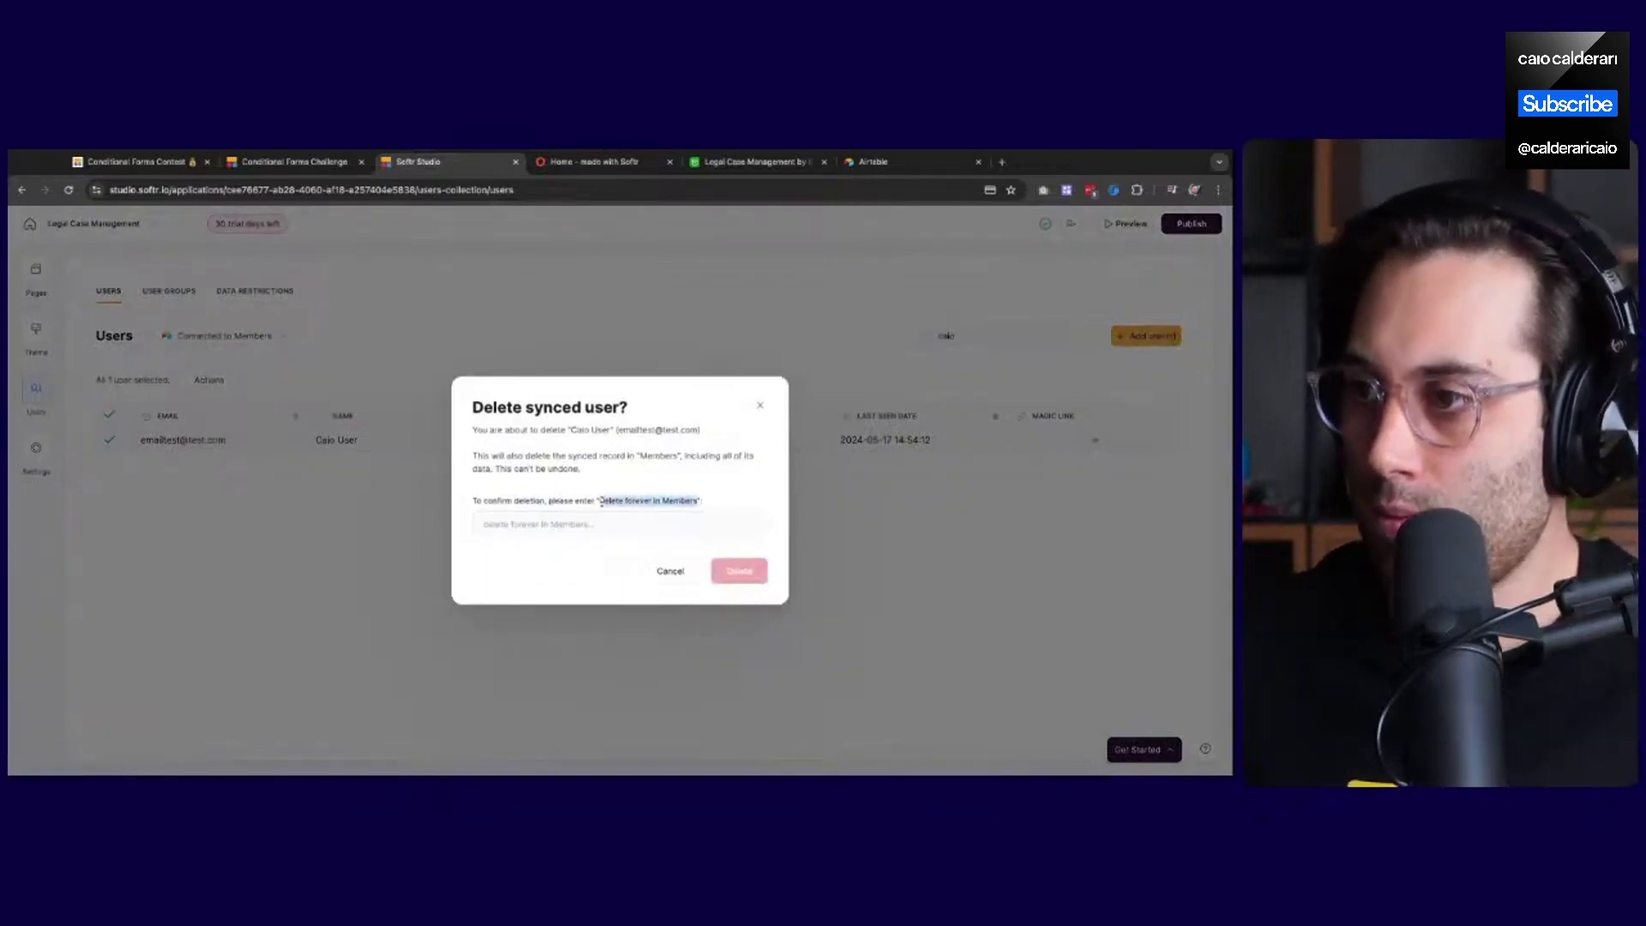
left_click(624, 528)
type("delete forever in Members")
left_click(739, 571)
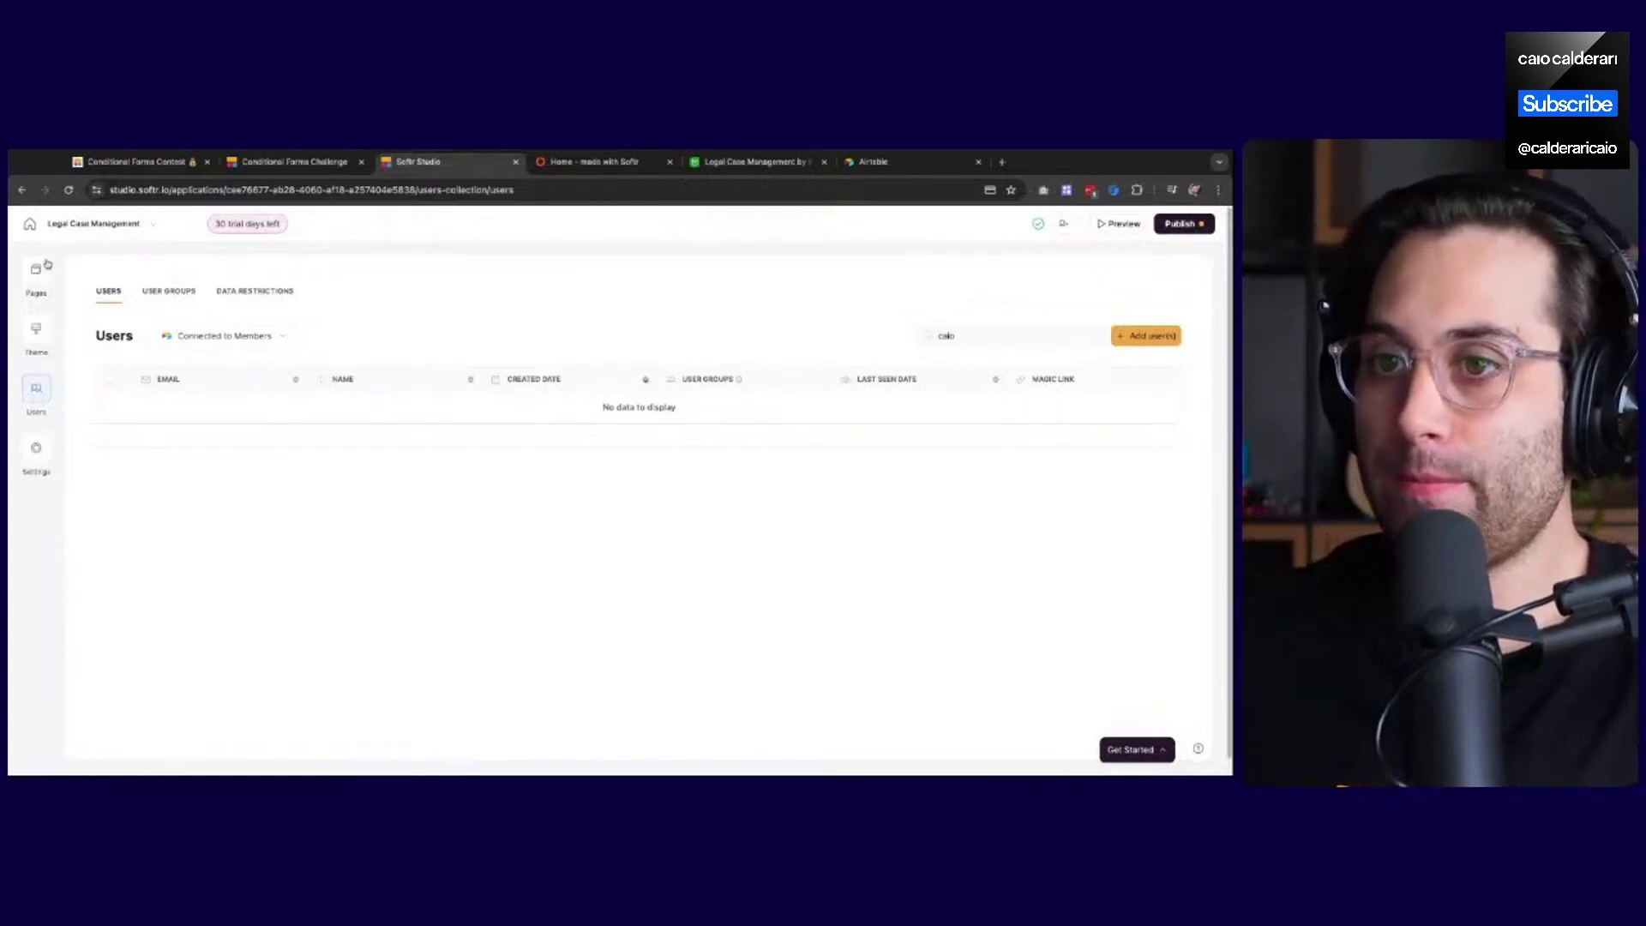
Reload the live Legalo site and open its sign-up form
left_click(600, 162)
left_click(151, 190)
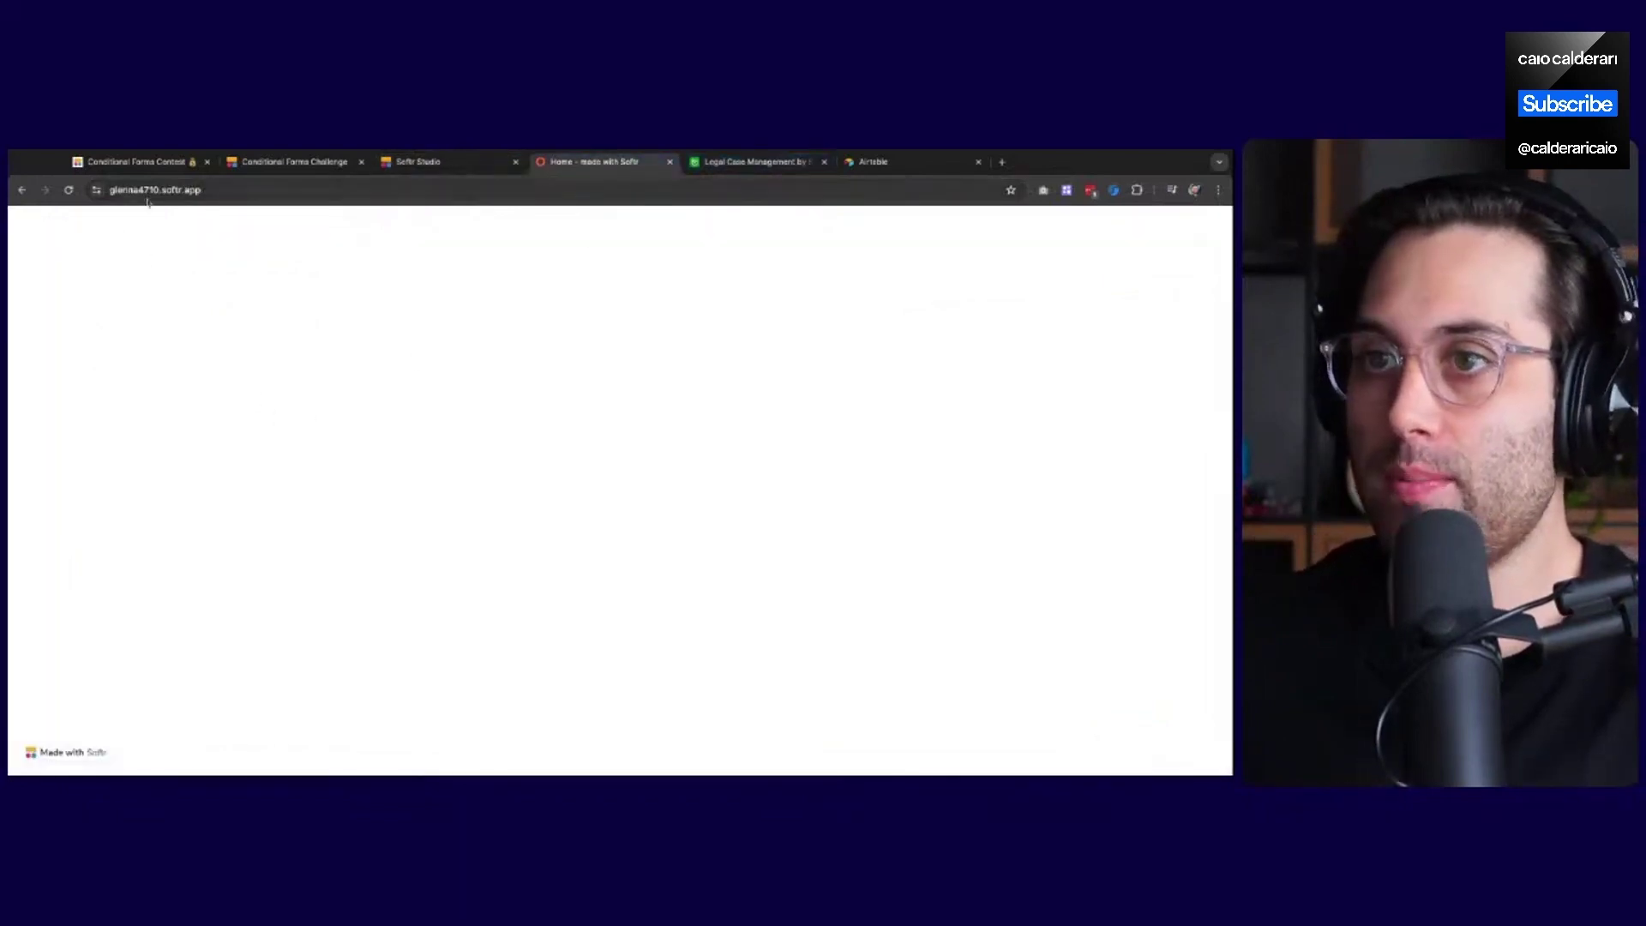
key("Return")
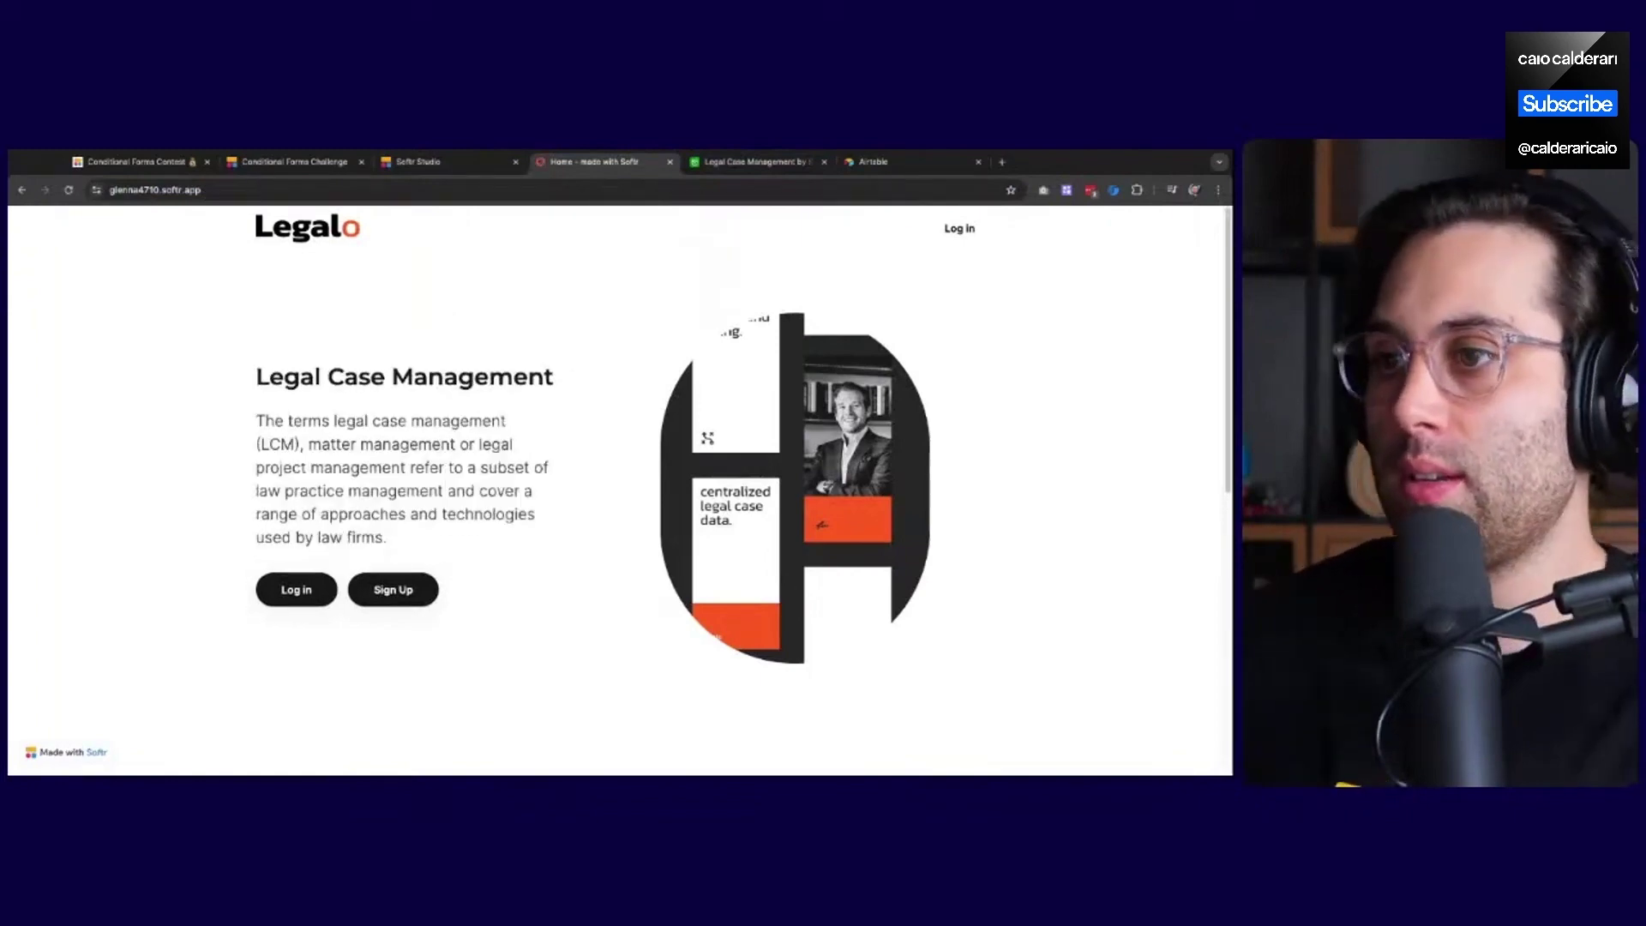
left_click(409, 597)
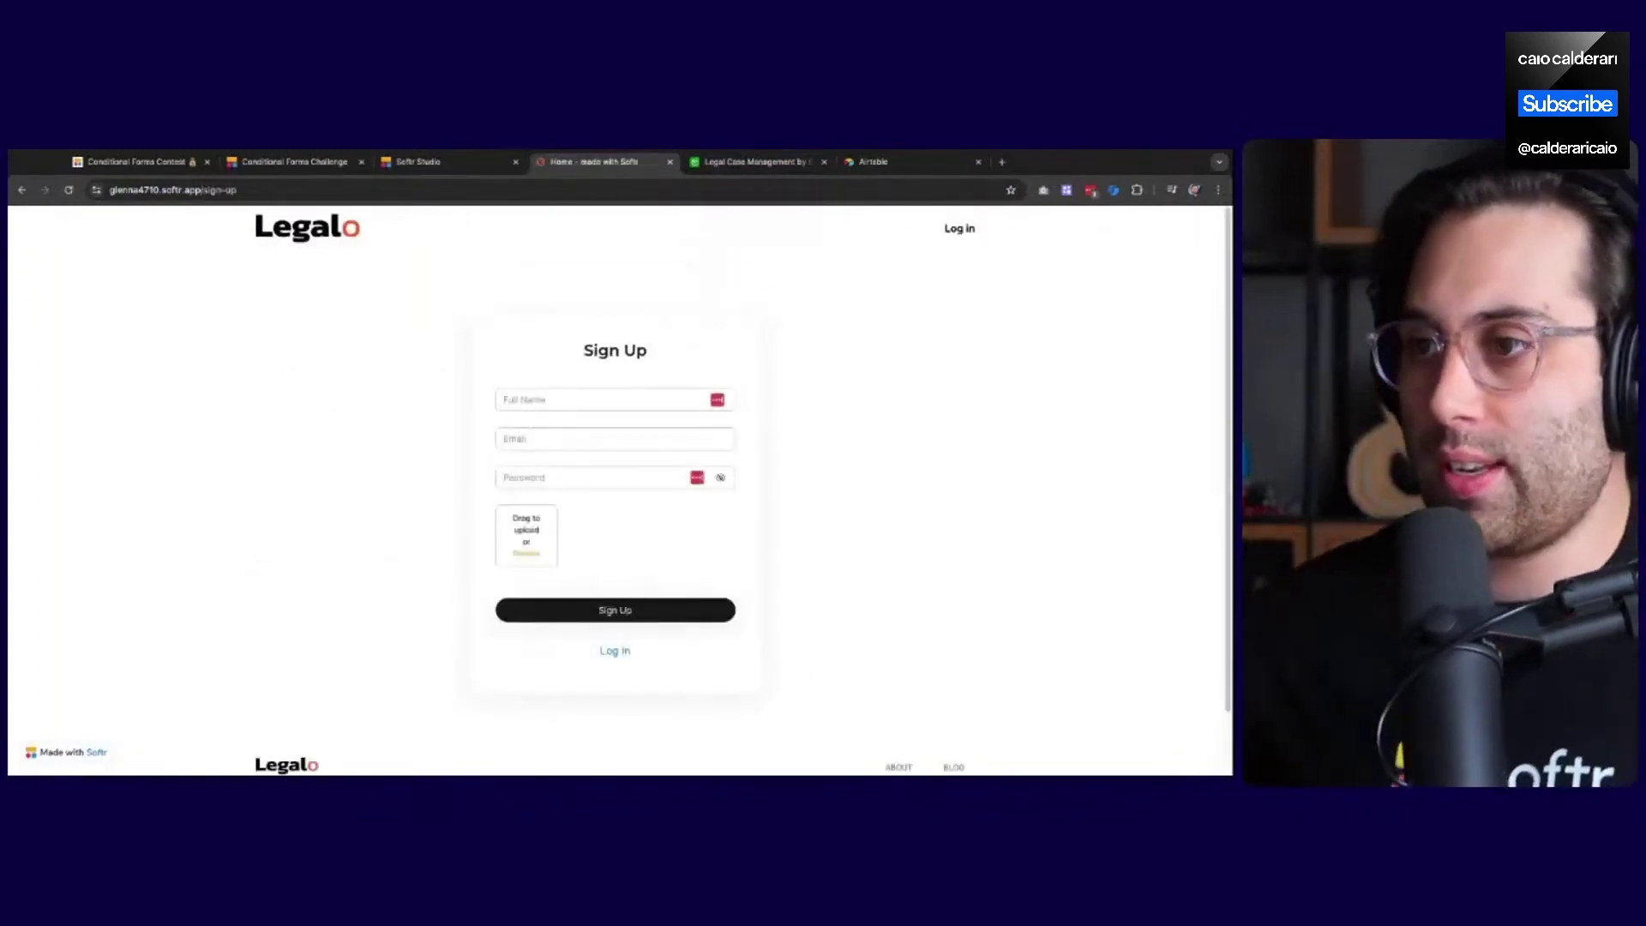
Fill in the new user's full name, e-mail address and password
left_click(639, 397)
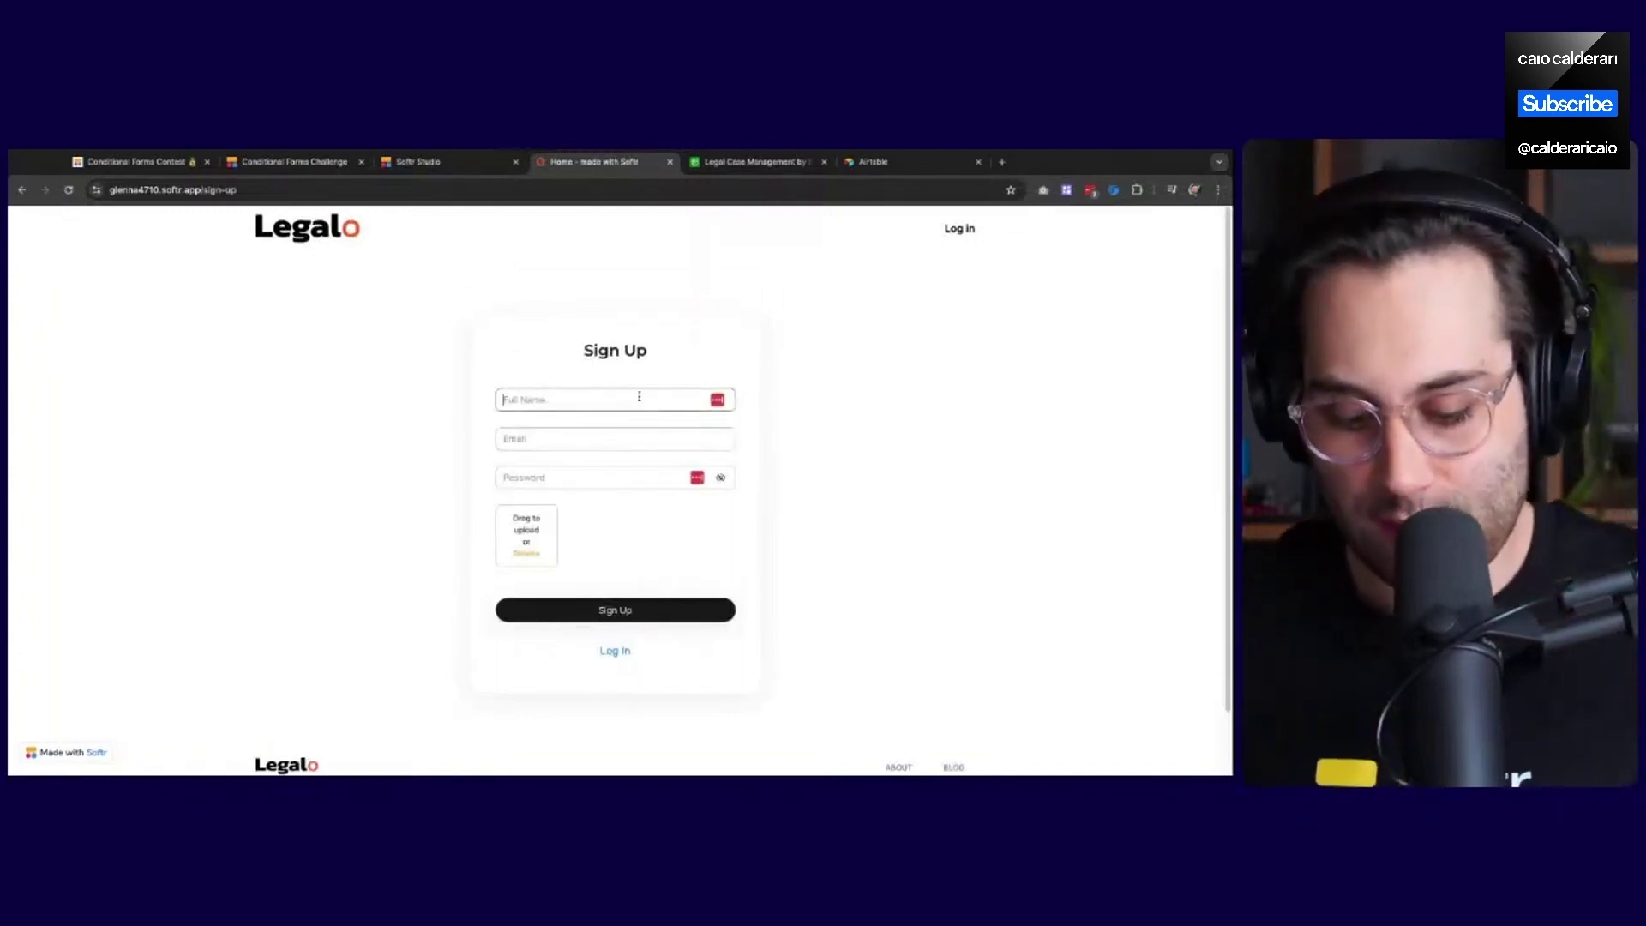
type("Cai")
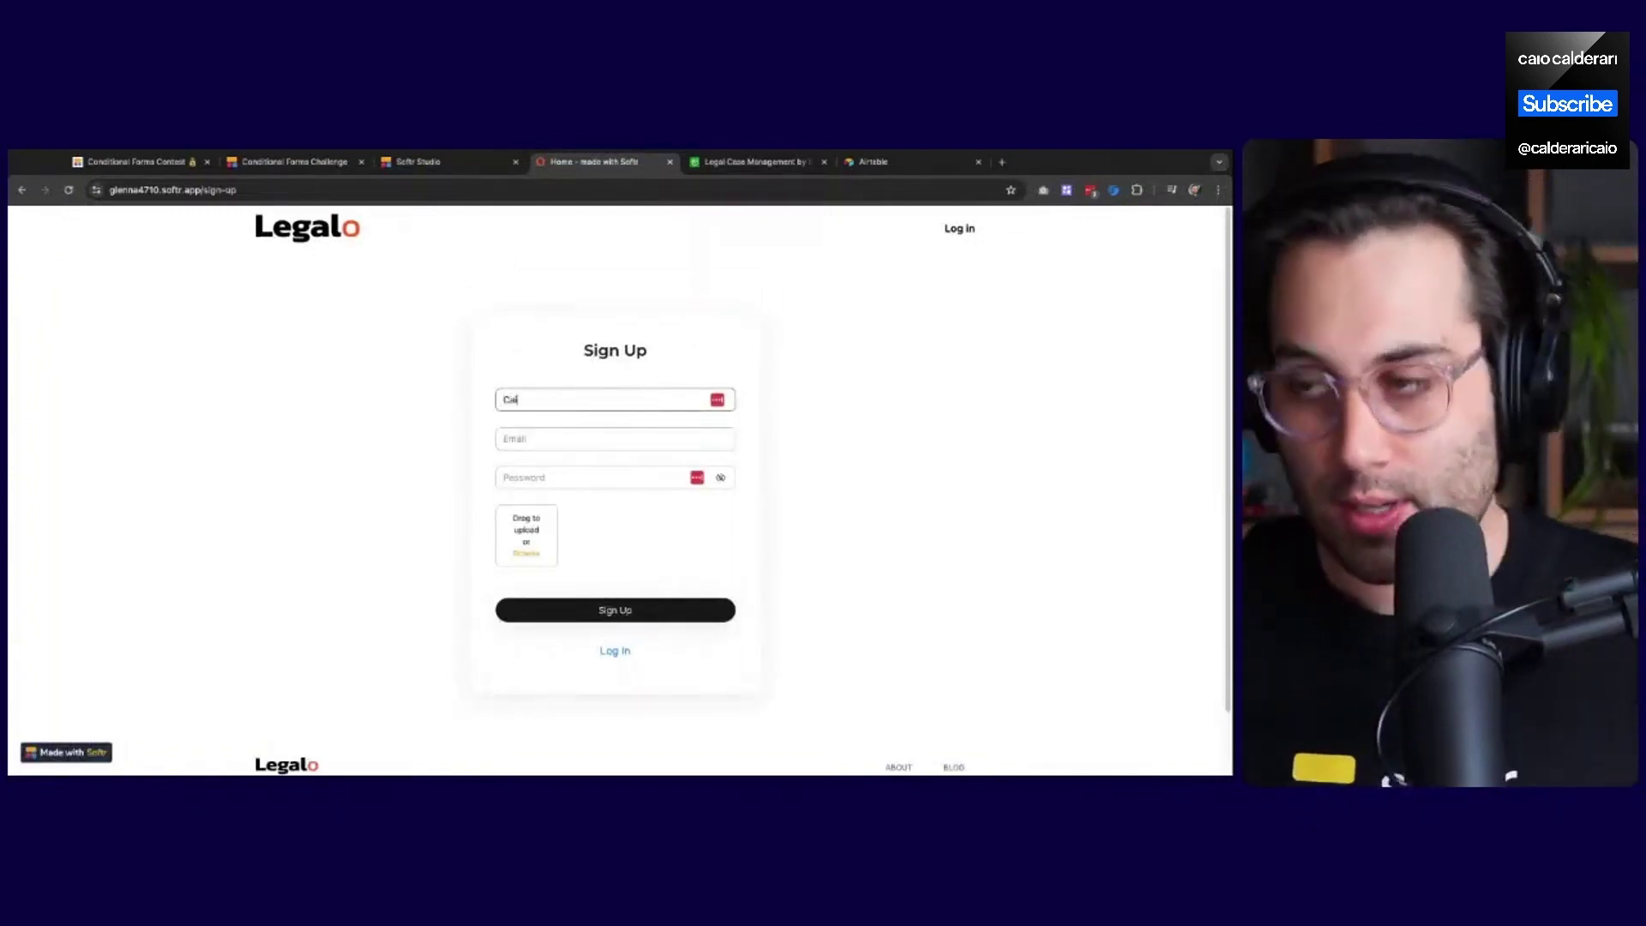
type("o Softr User")
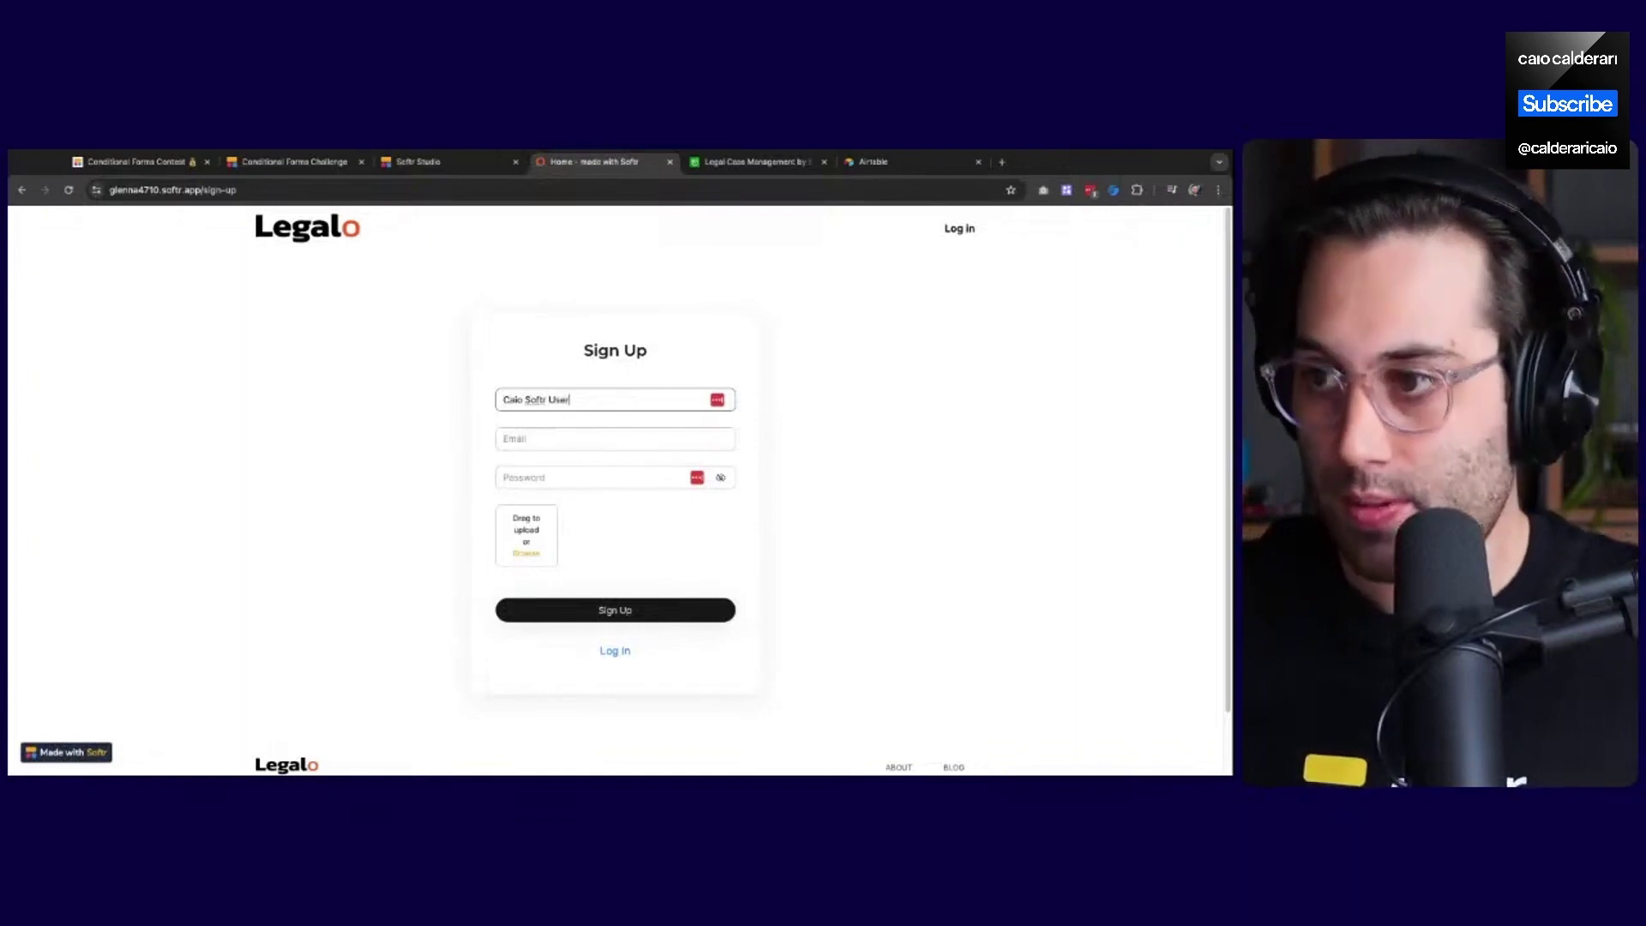
key("Tab")
type("emaaail")
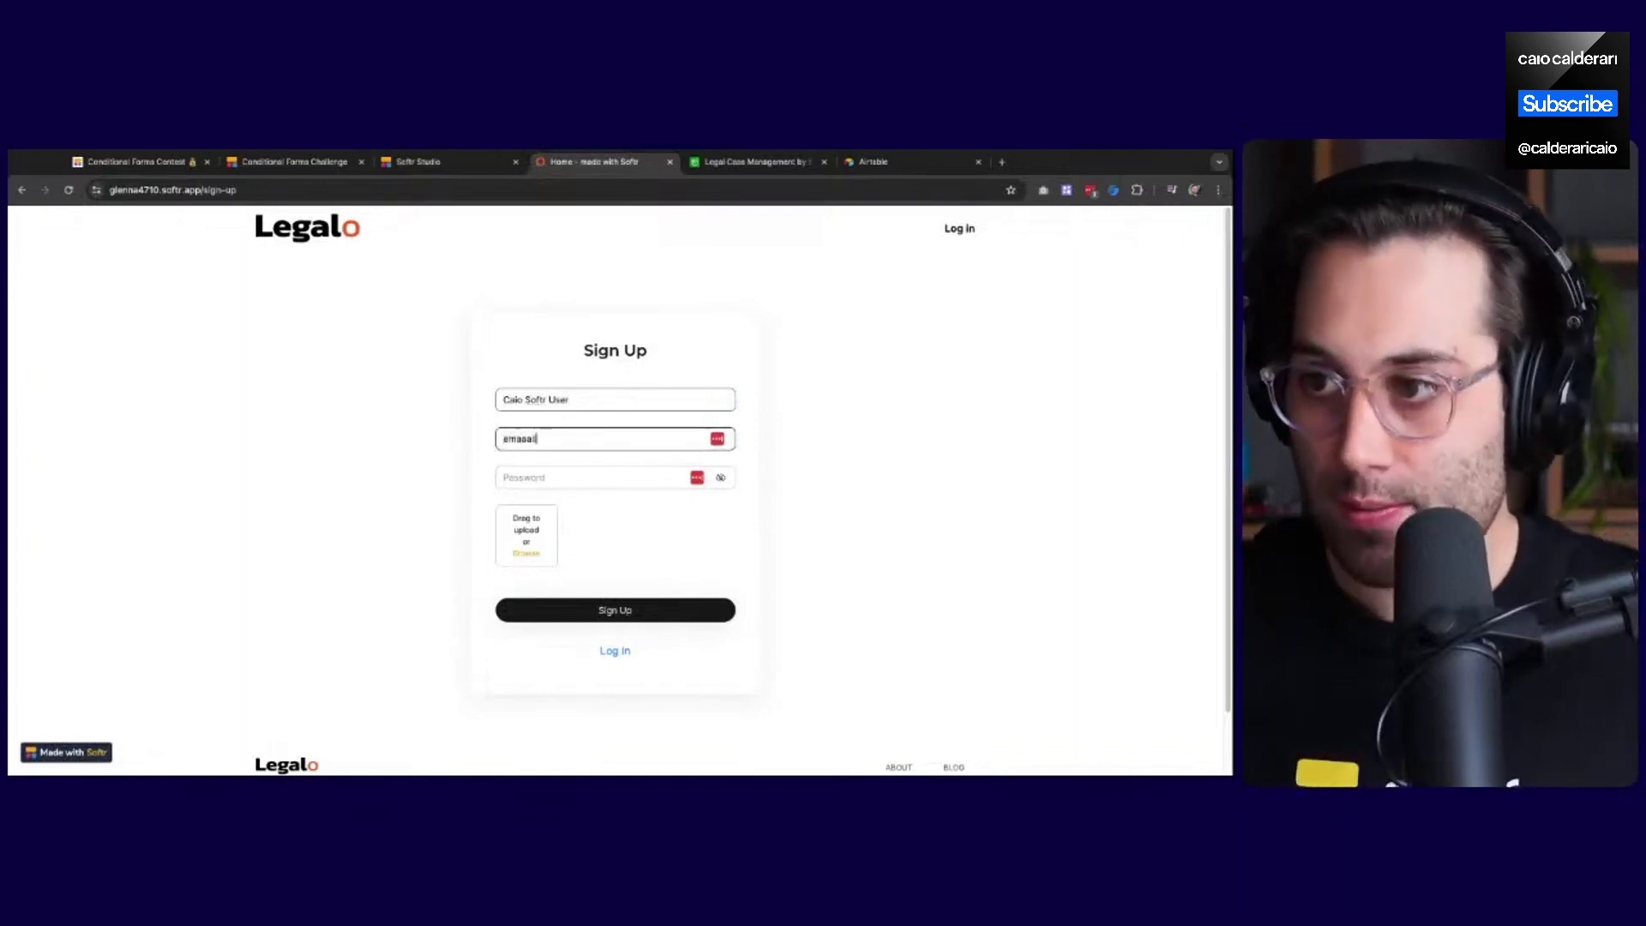
type("@email.c")
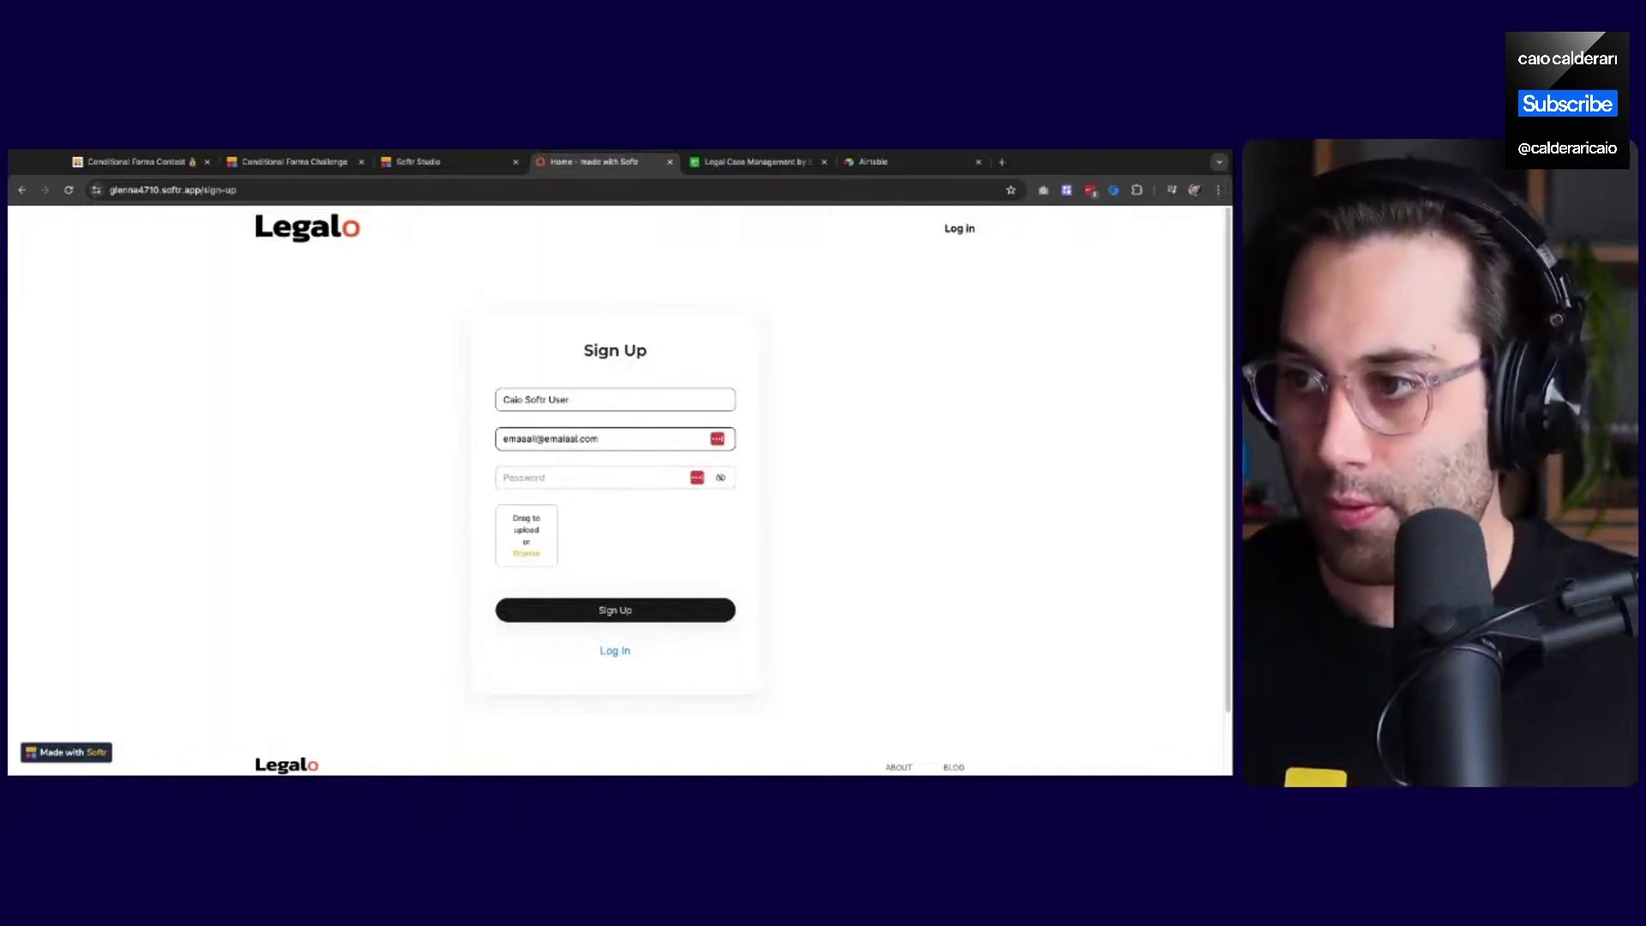
key("Tab")
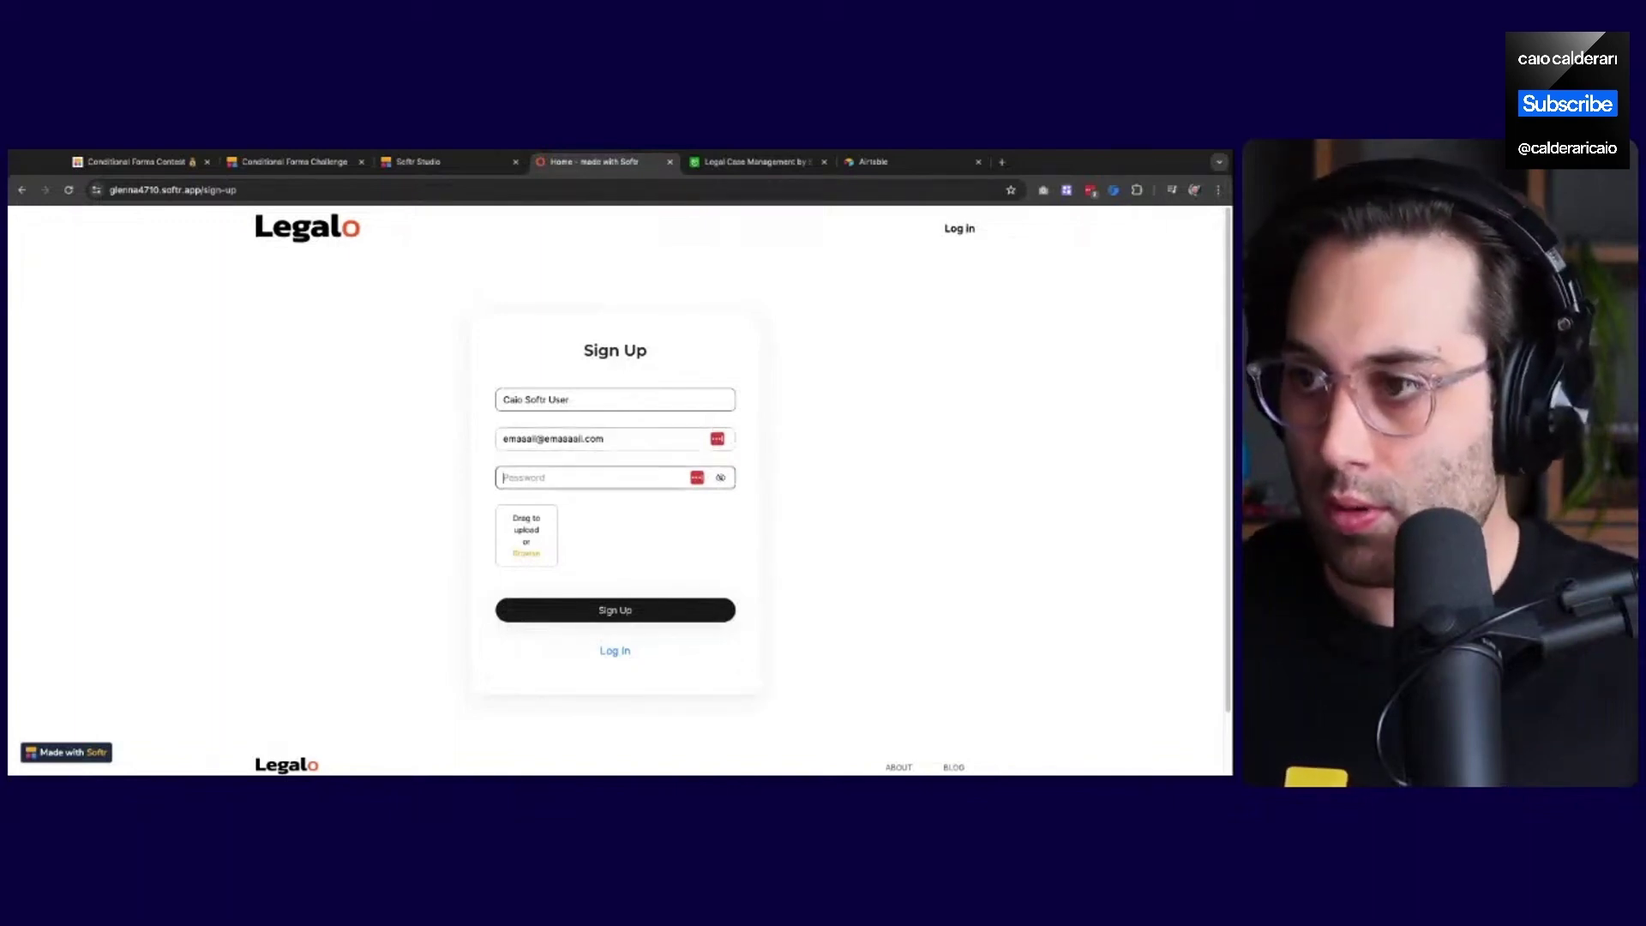
type("••••")
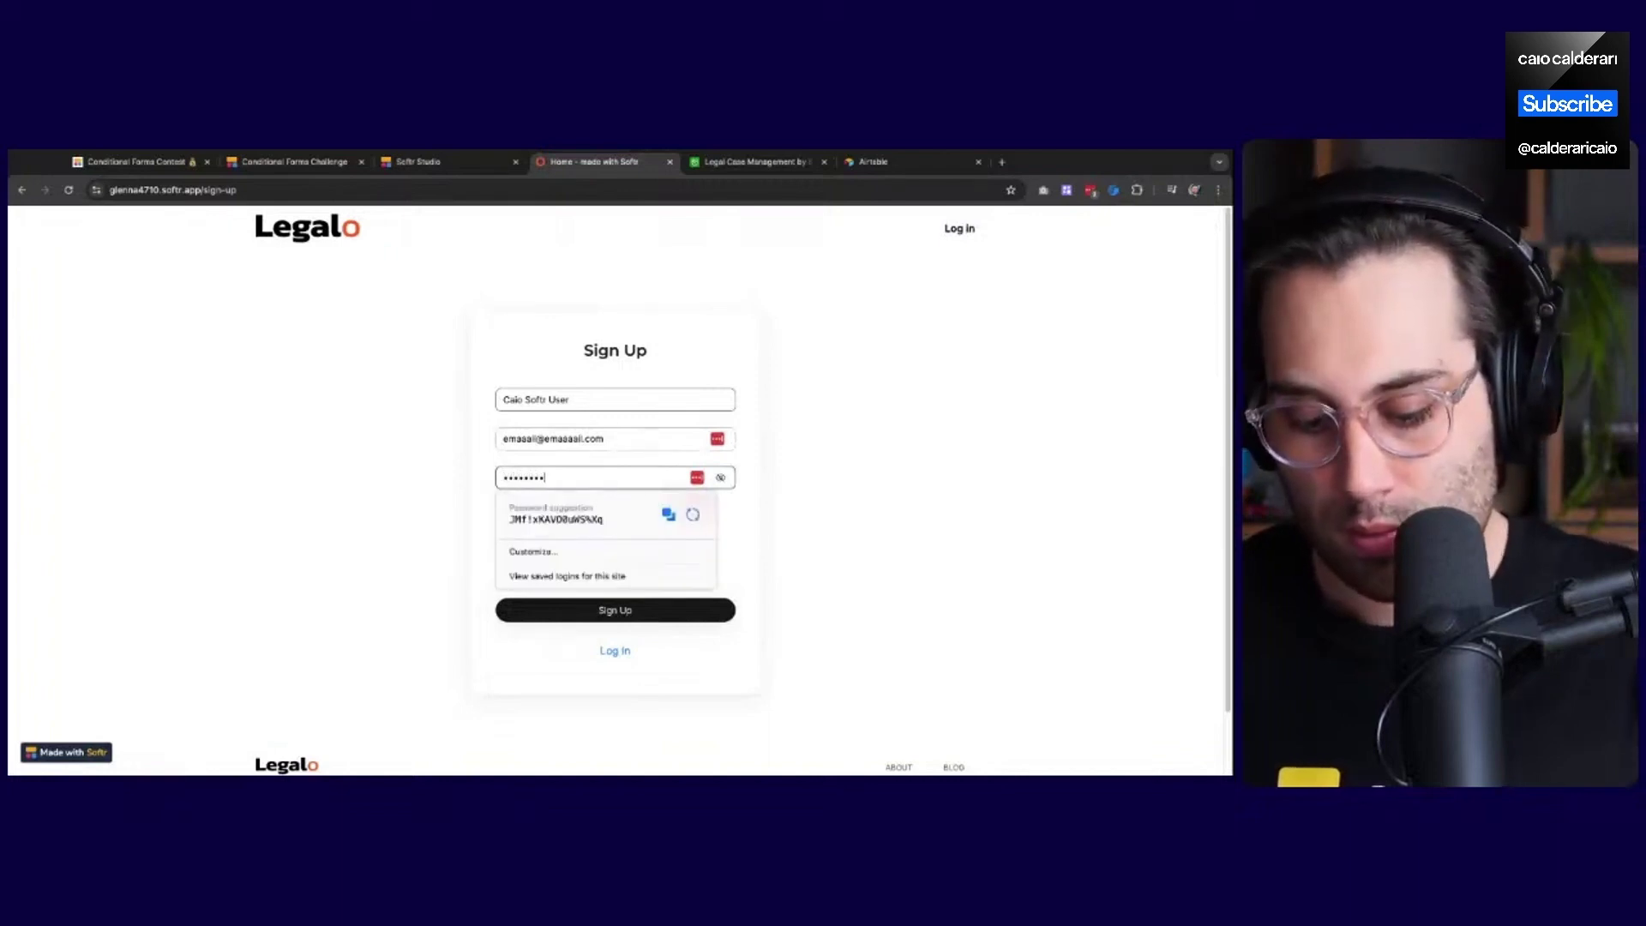
left_click(844, 528)
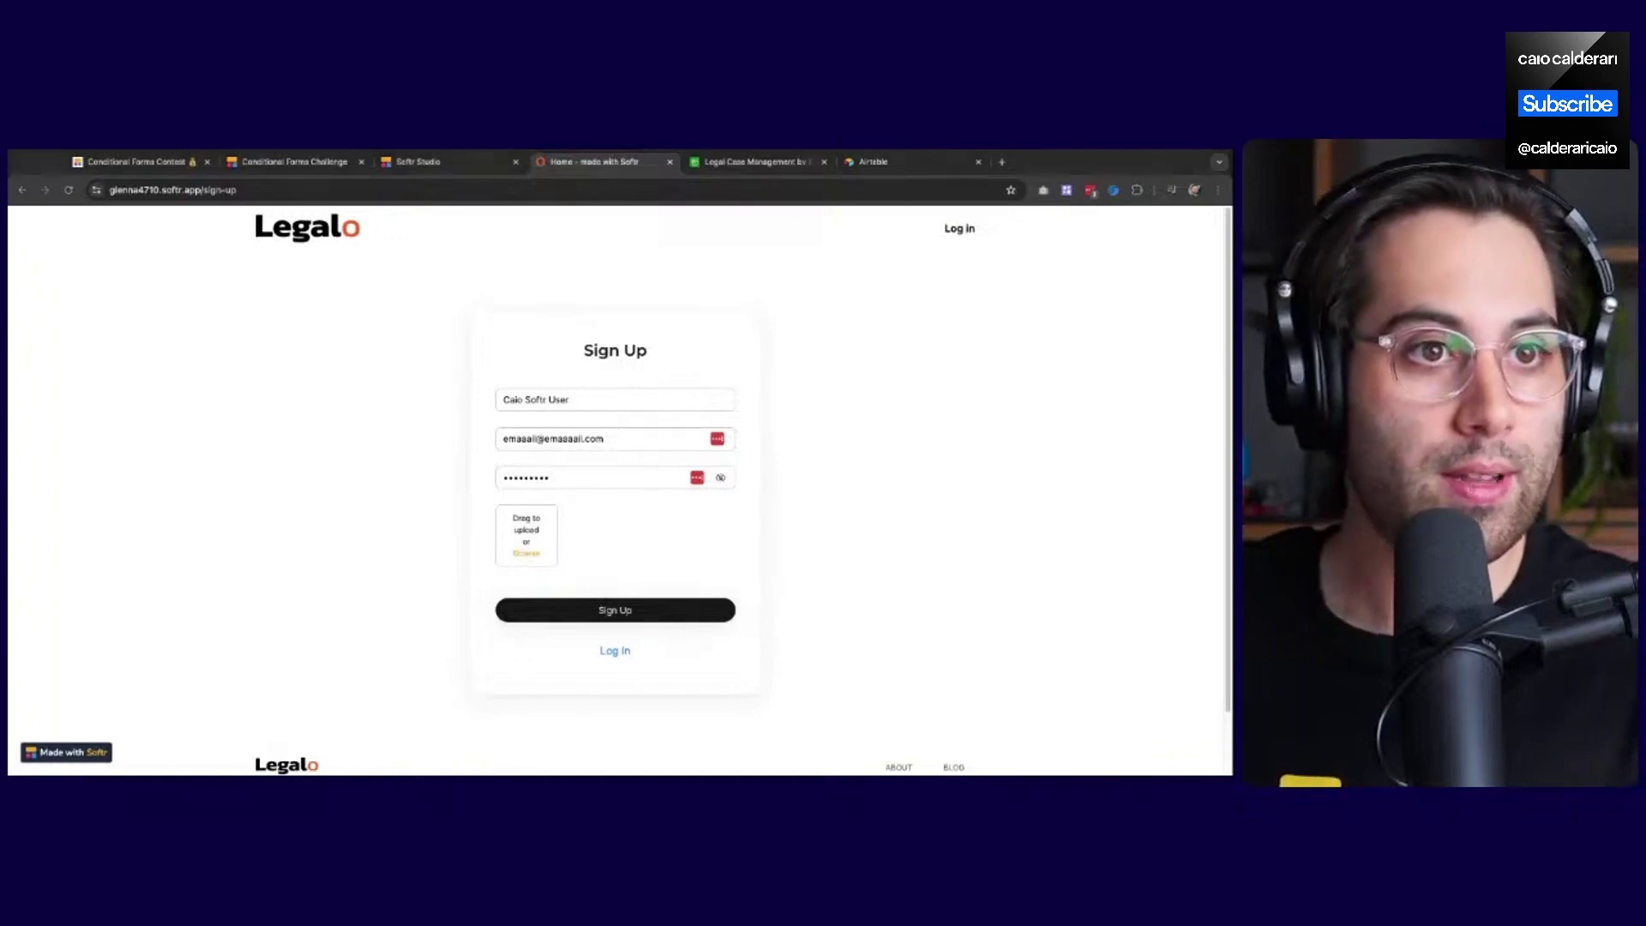
Submit the sign-up, dismiss the save-password prompt, and go to the Airtable base
left_click(635, 614)
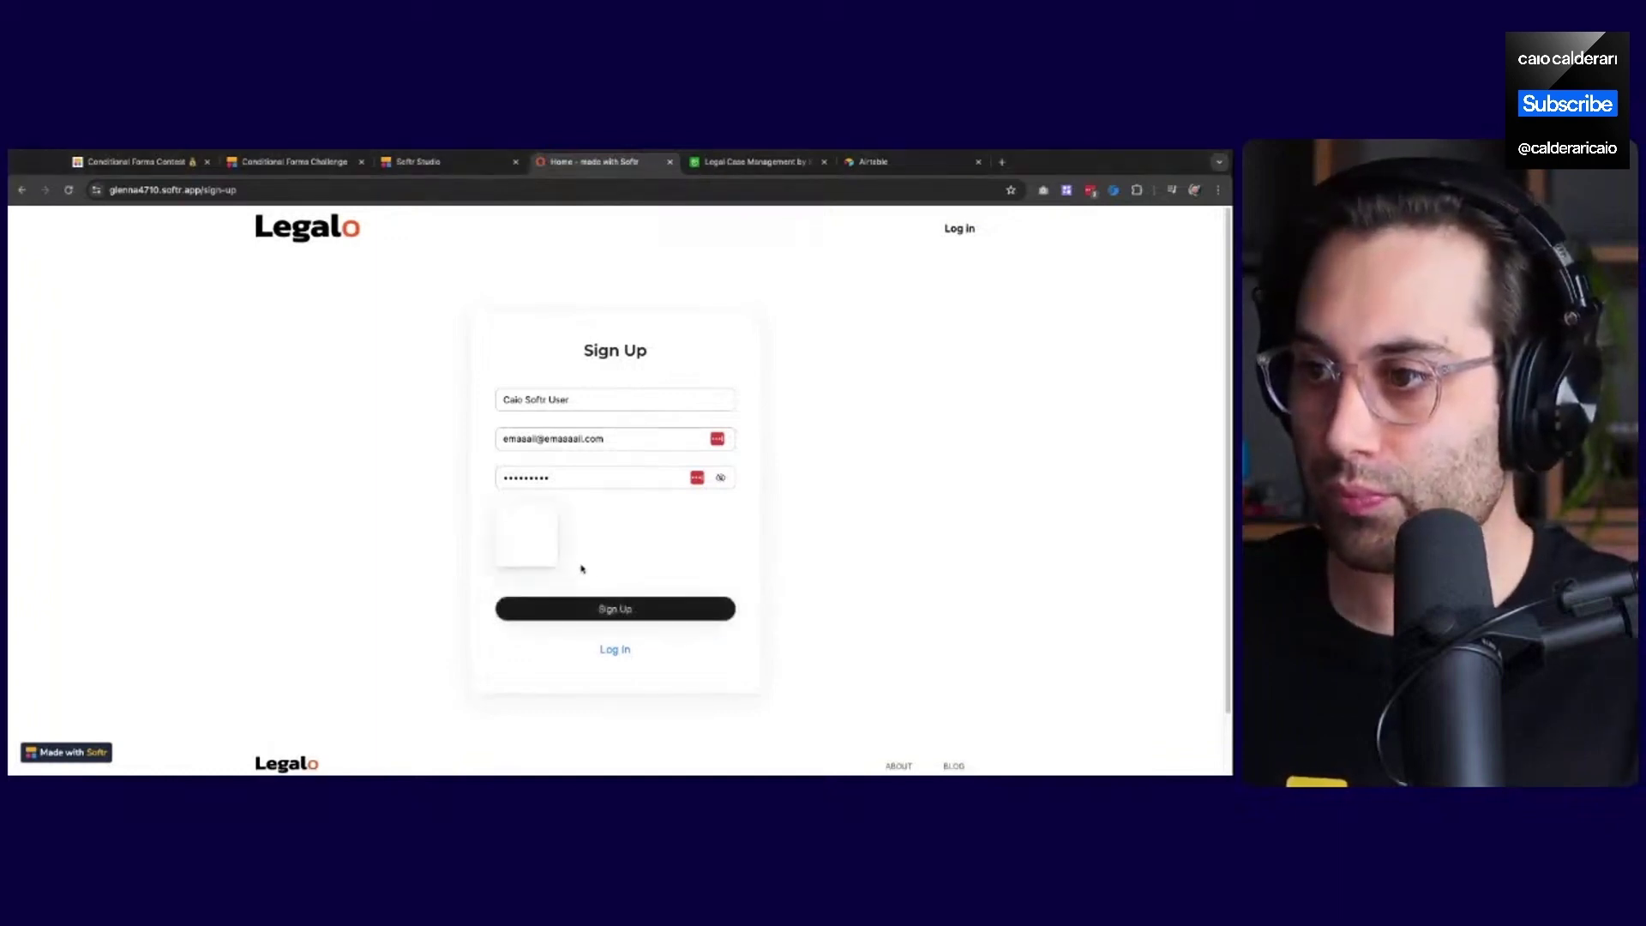
left_click(618, 611)
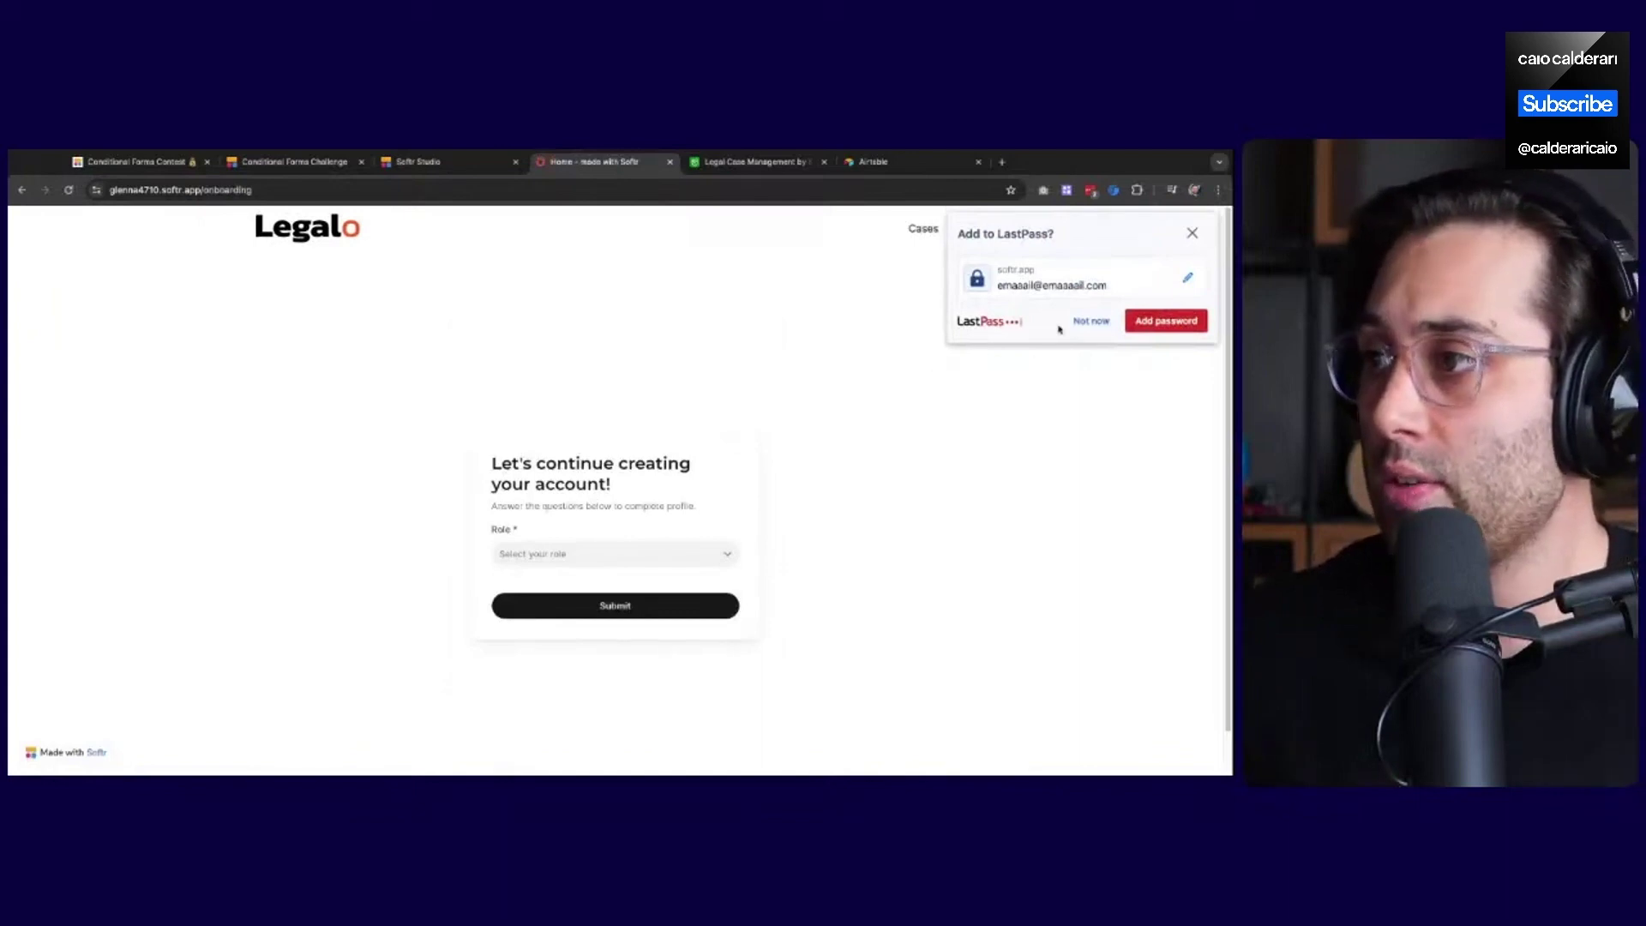
left_click(1090, 320)
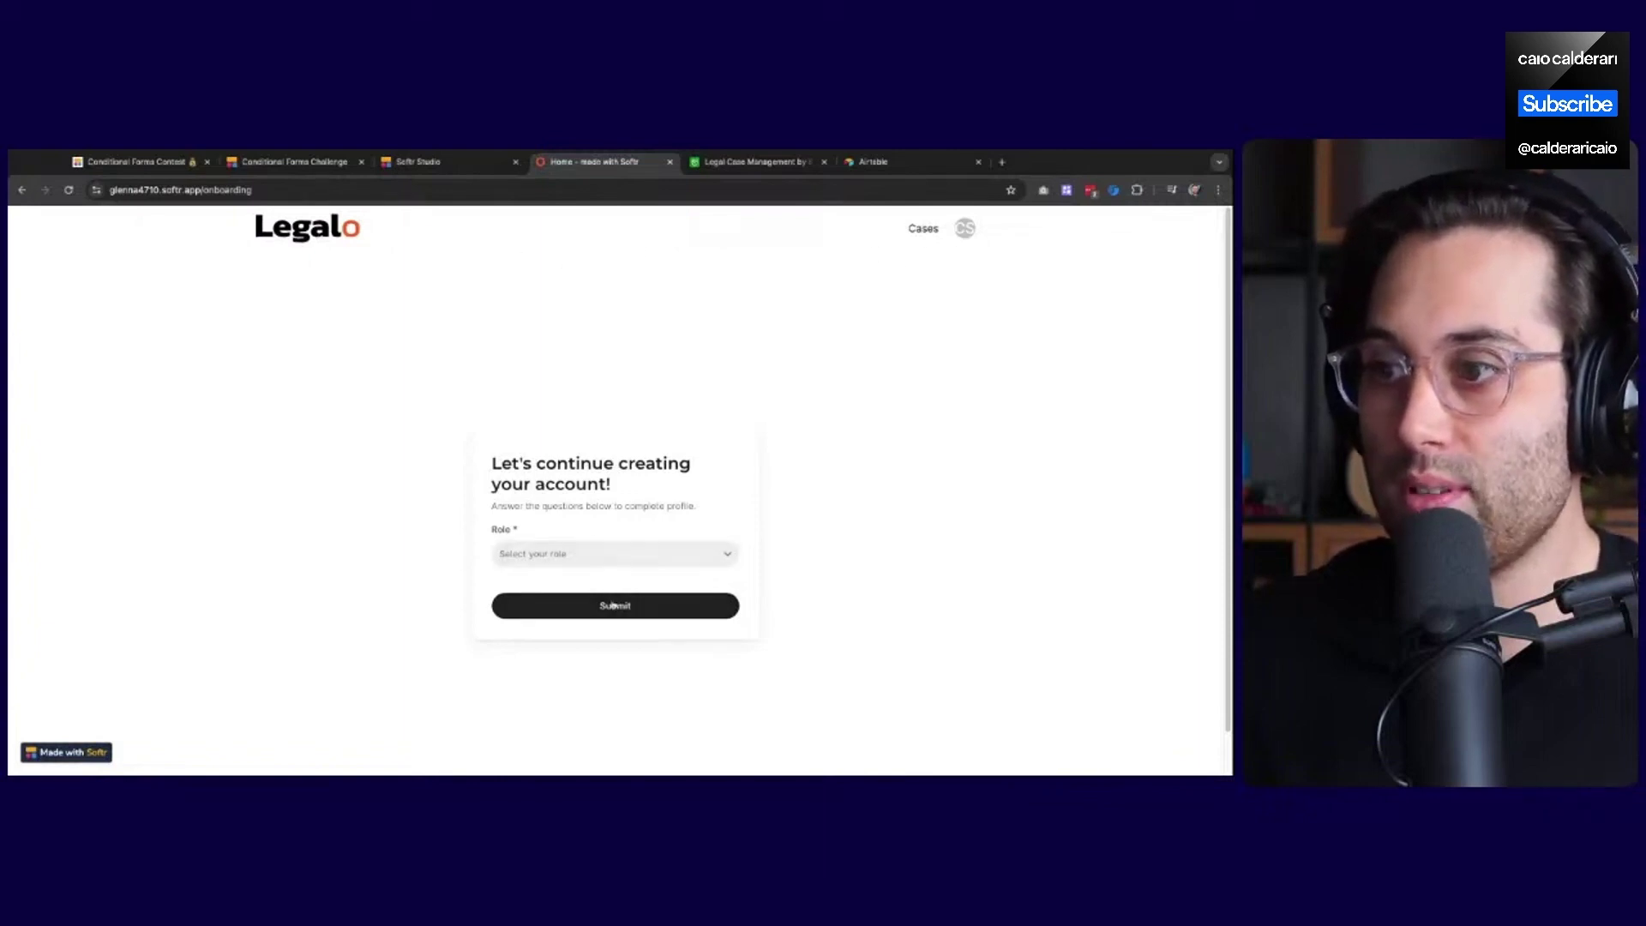
left_click(750, 161)
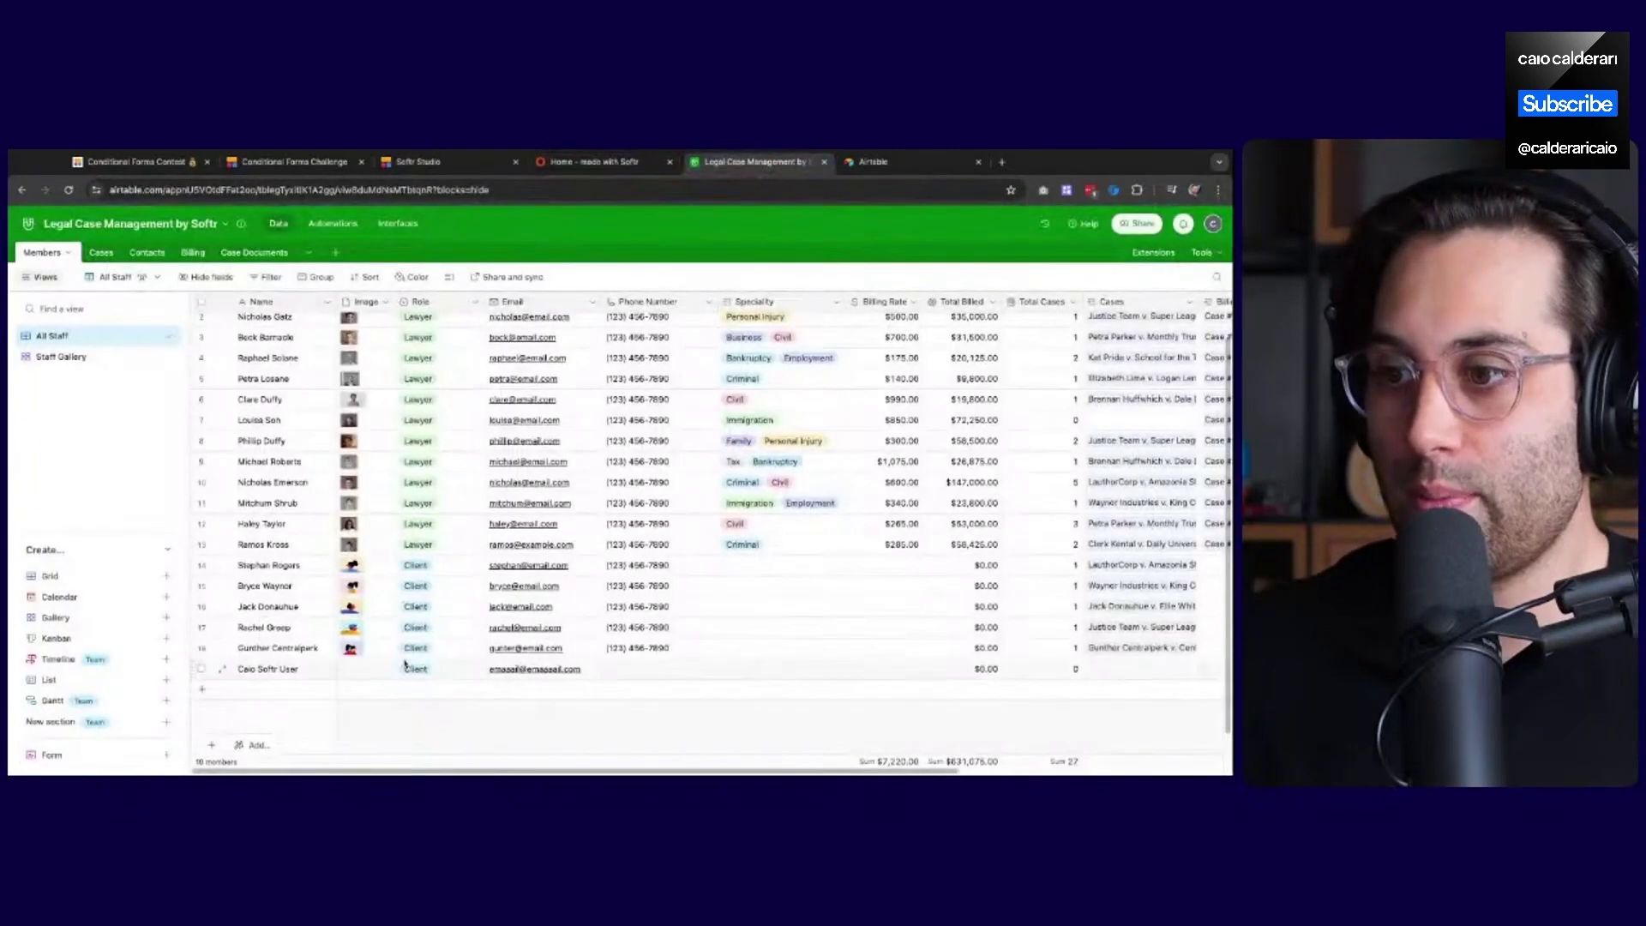
Check the new Client record in the Members table, then open the Conditional Forms Challenge page
scroll(455, 673, "down", 1)
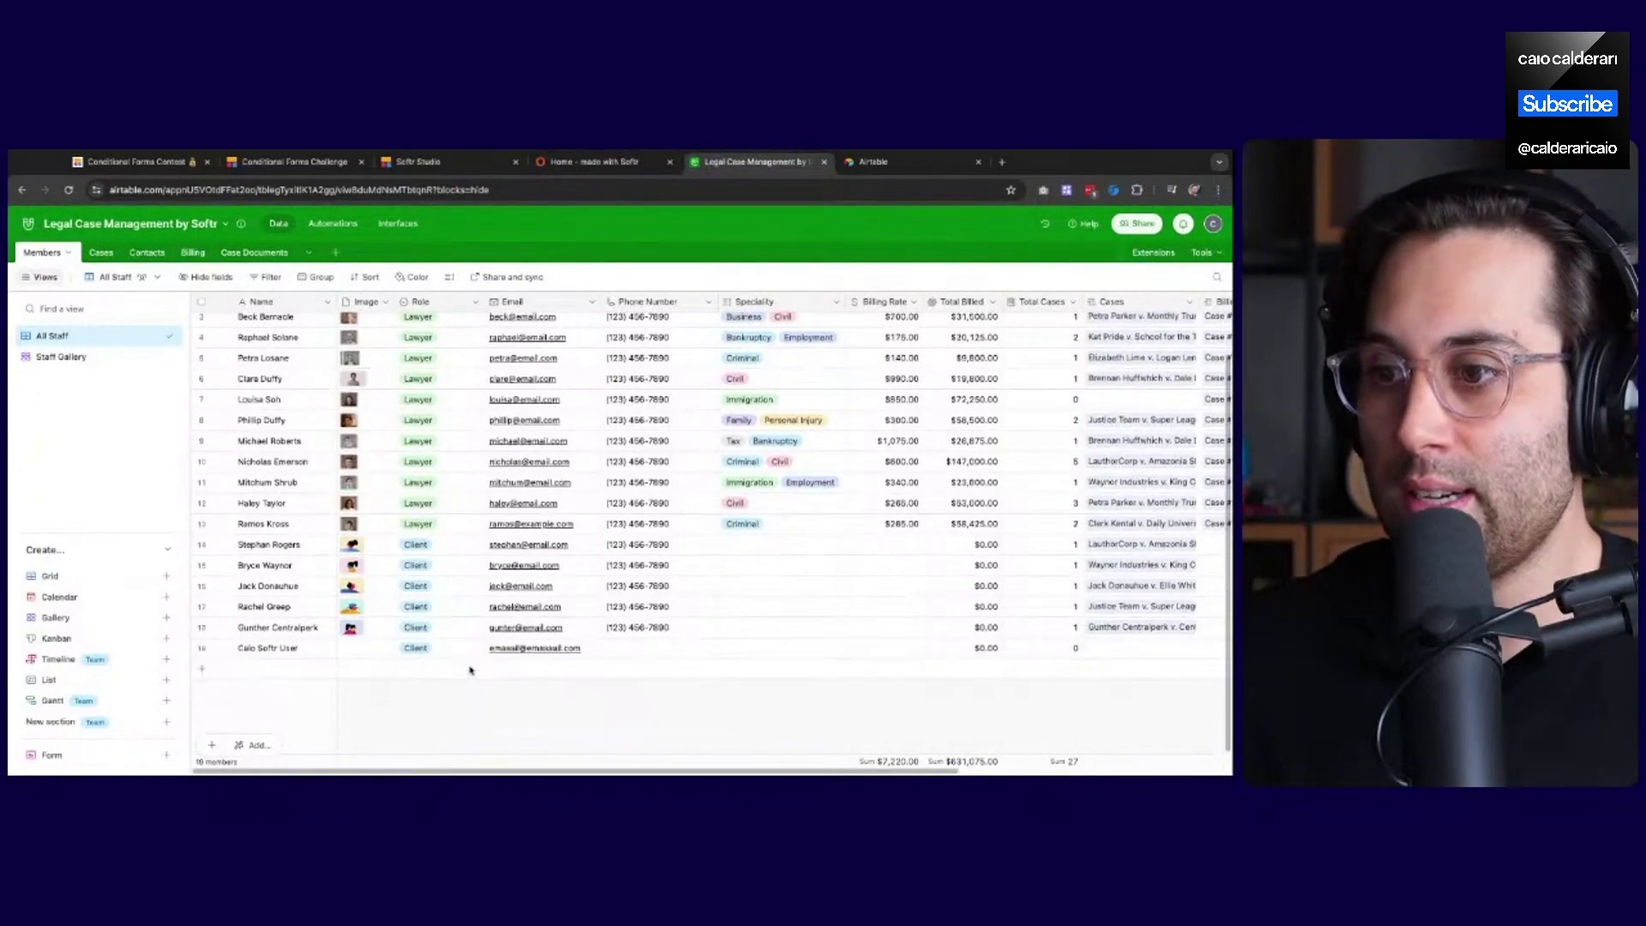
scroll(412, 651, "up", 1)
scroll(377, 617, "down", 1)
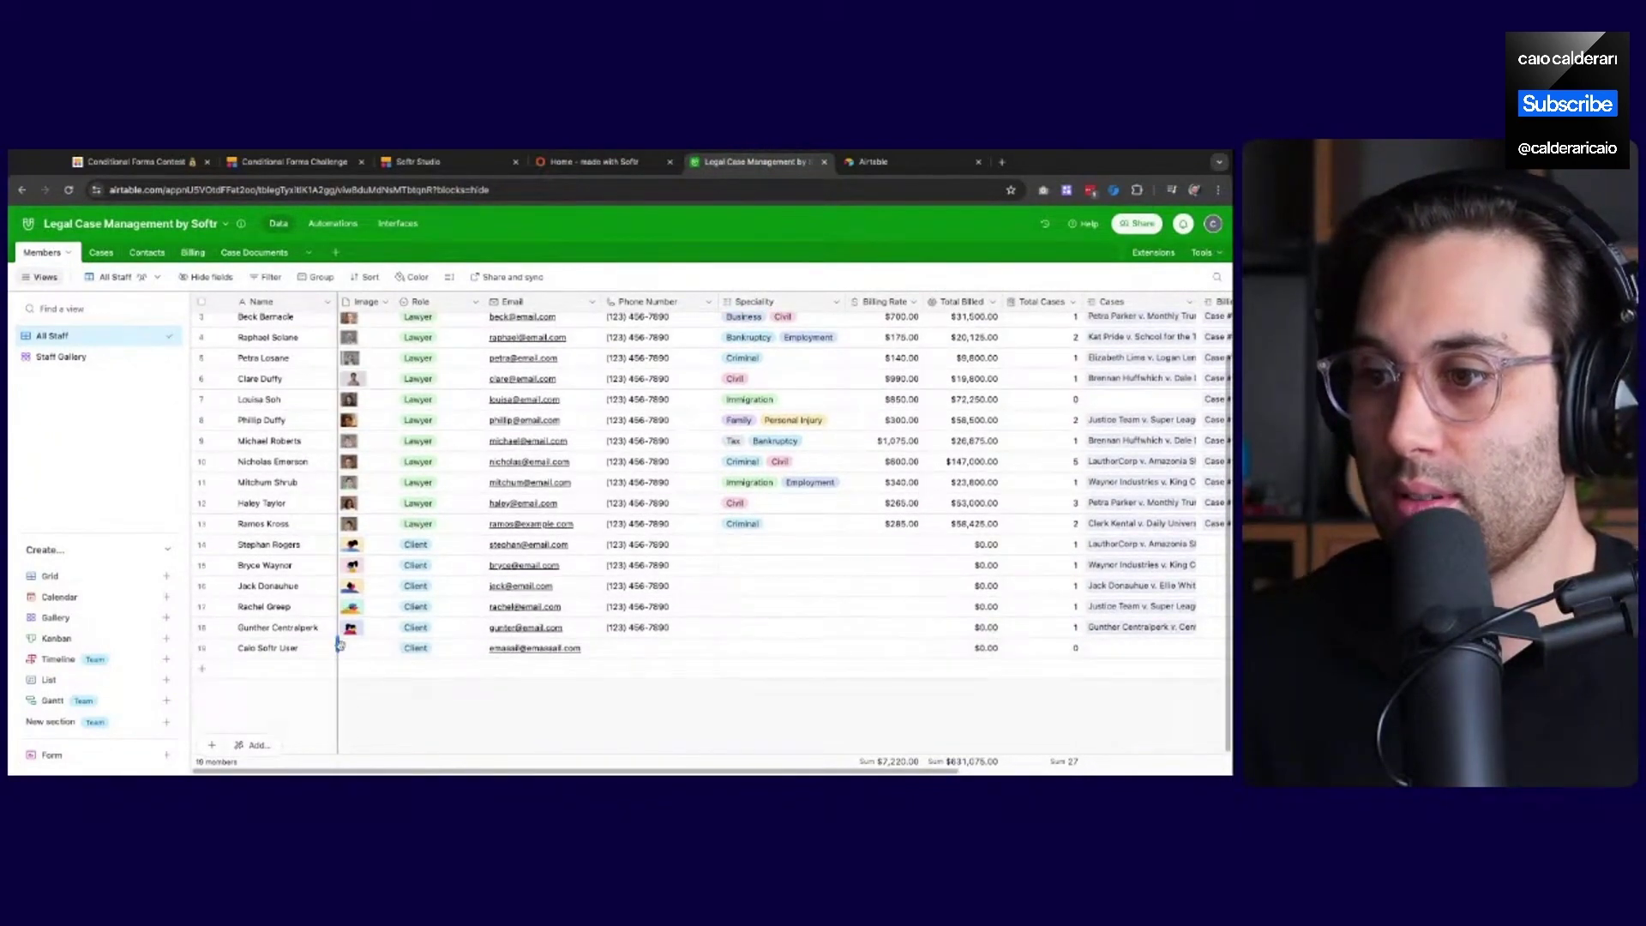
left_click(418, 163)
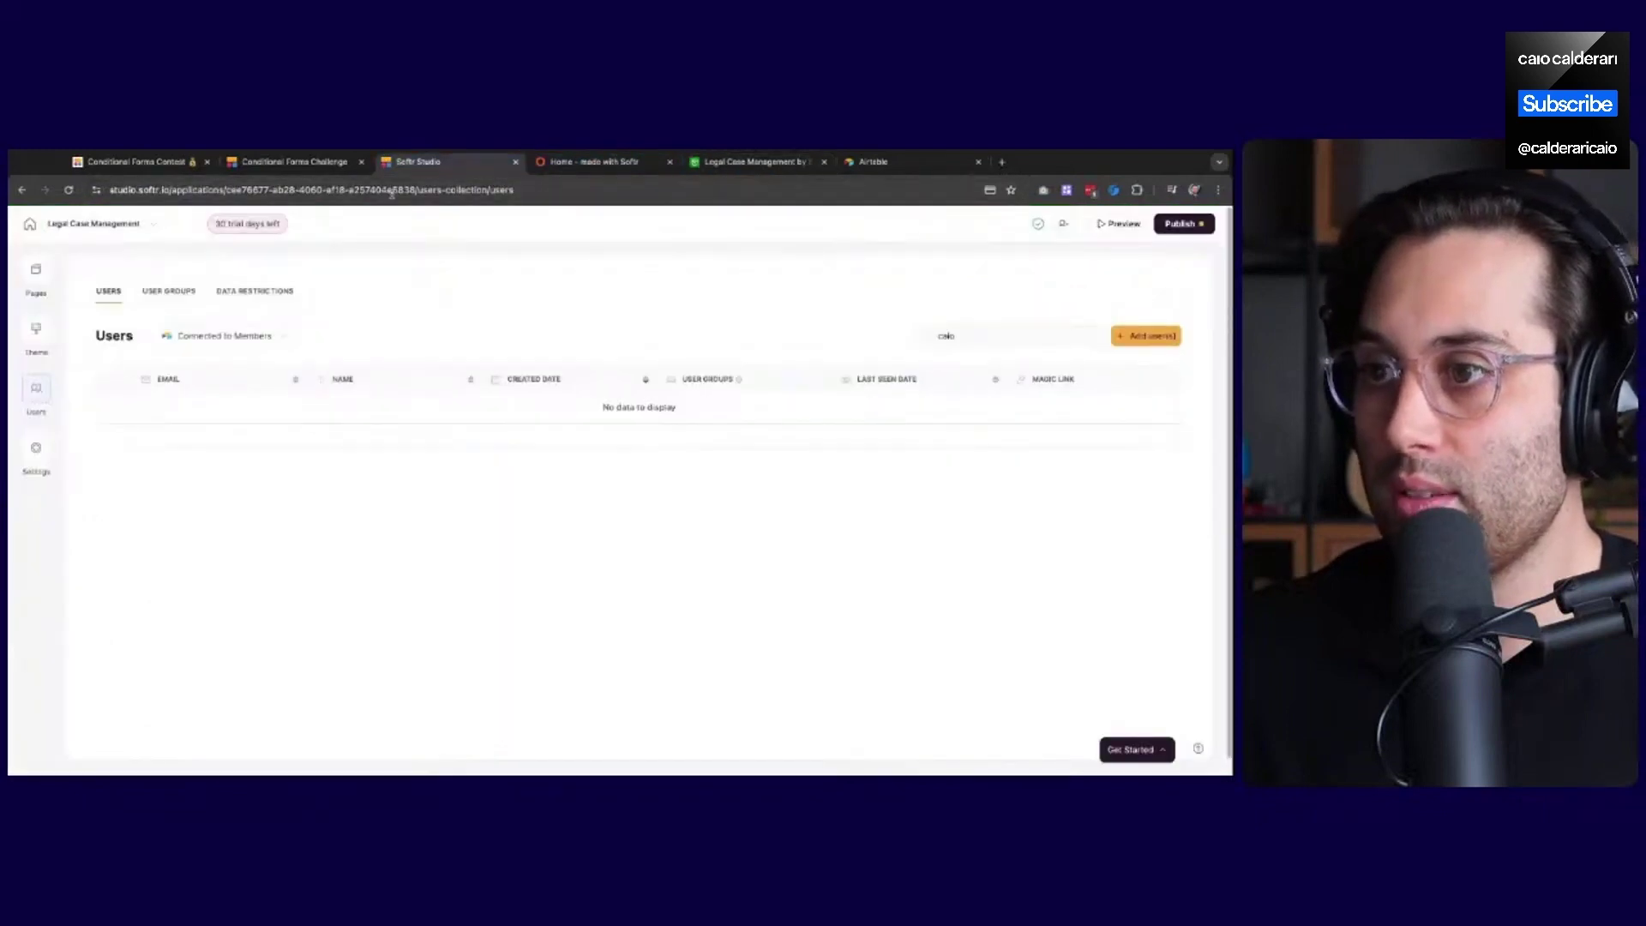
left_click(291, 162)
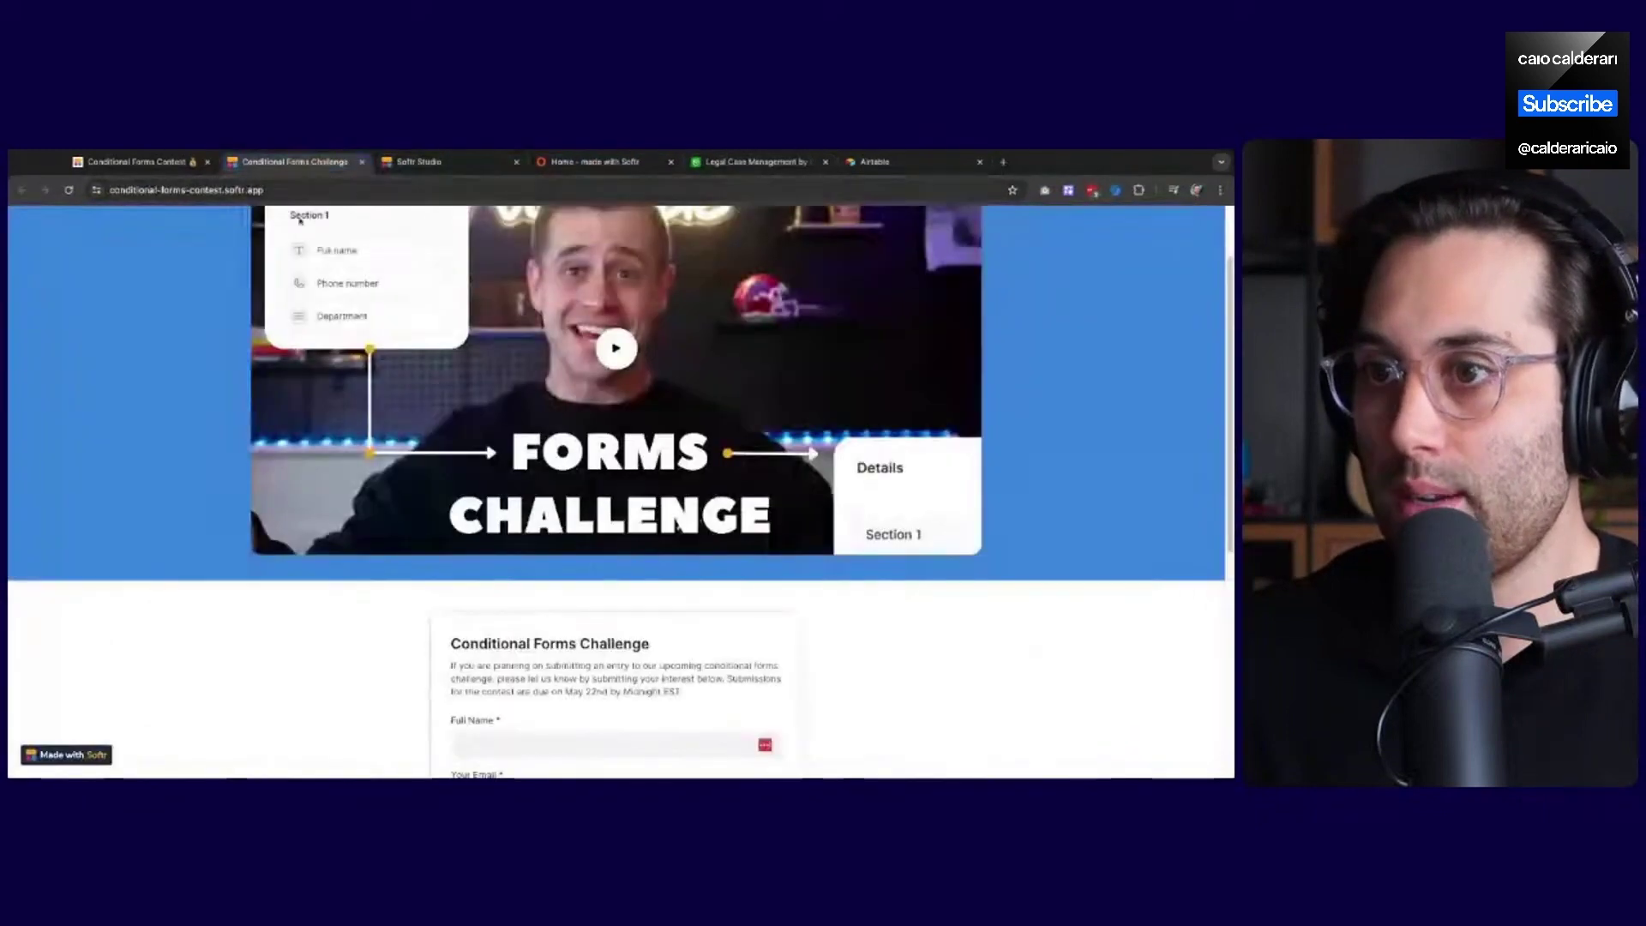
On the Sign Up page's form block, map the image field to the Image column
left_click(418, 162)
left_click(35, 272)
left_click(131, 446)
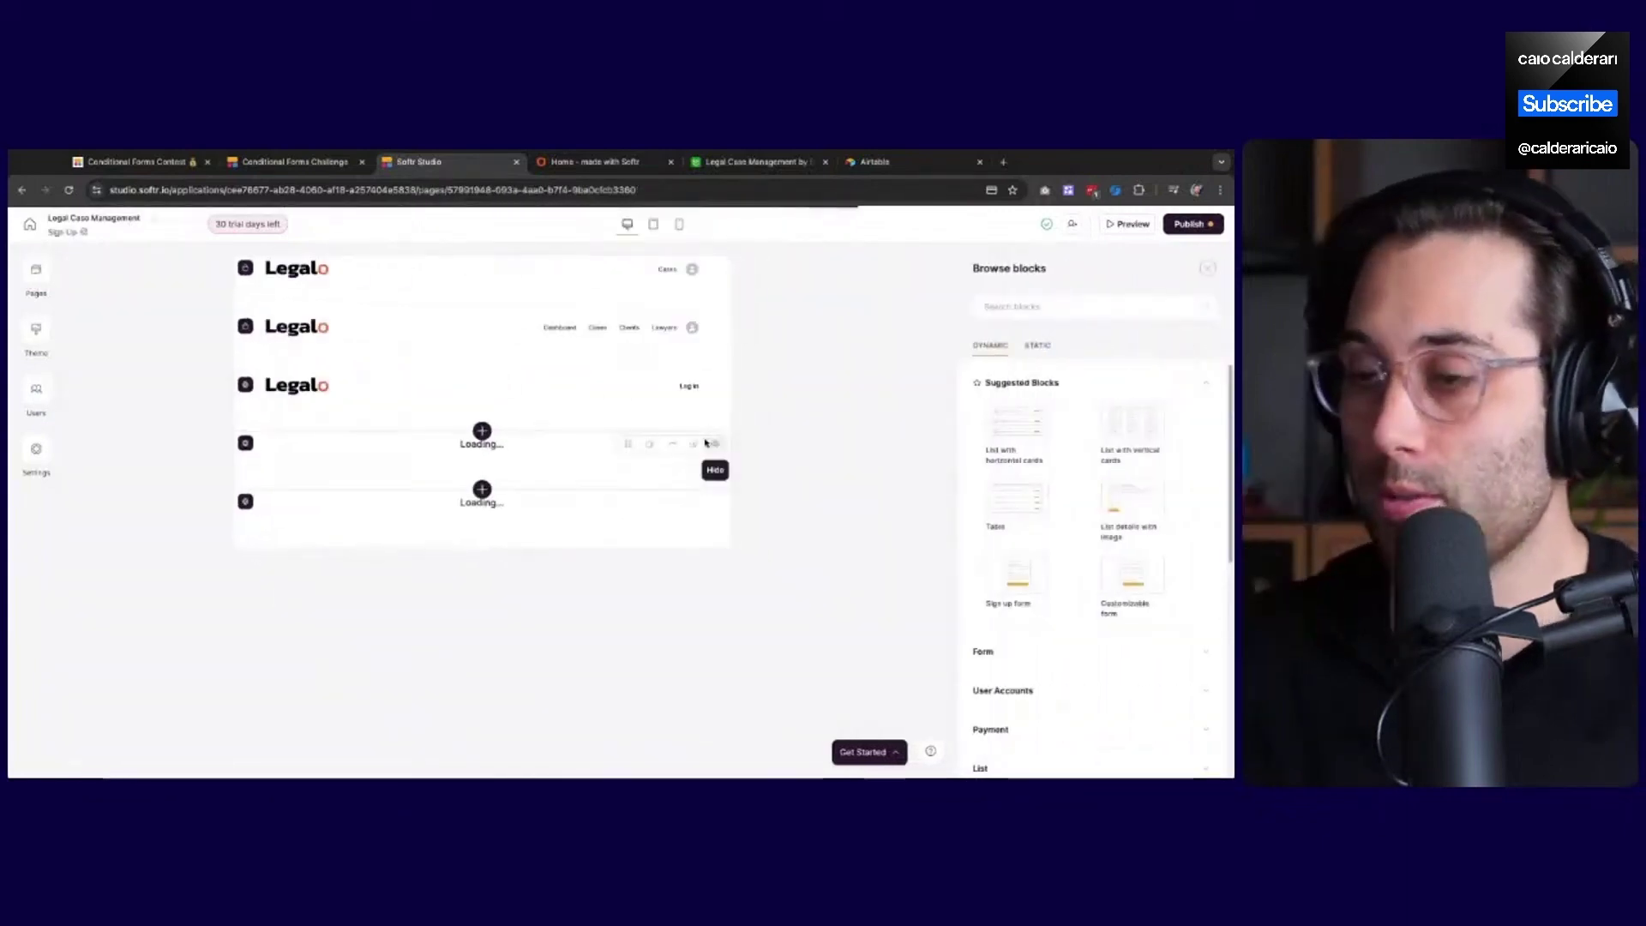
left_click(427, 512)
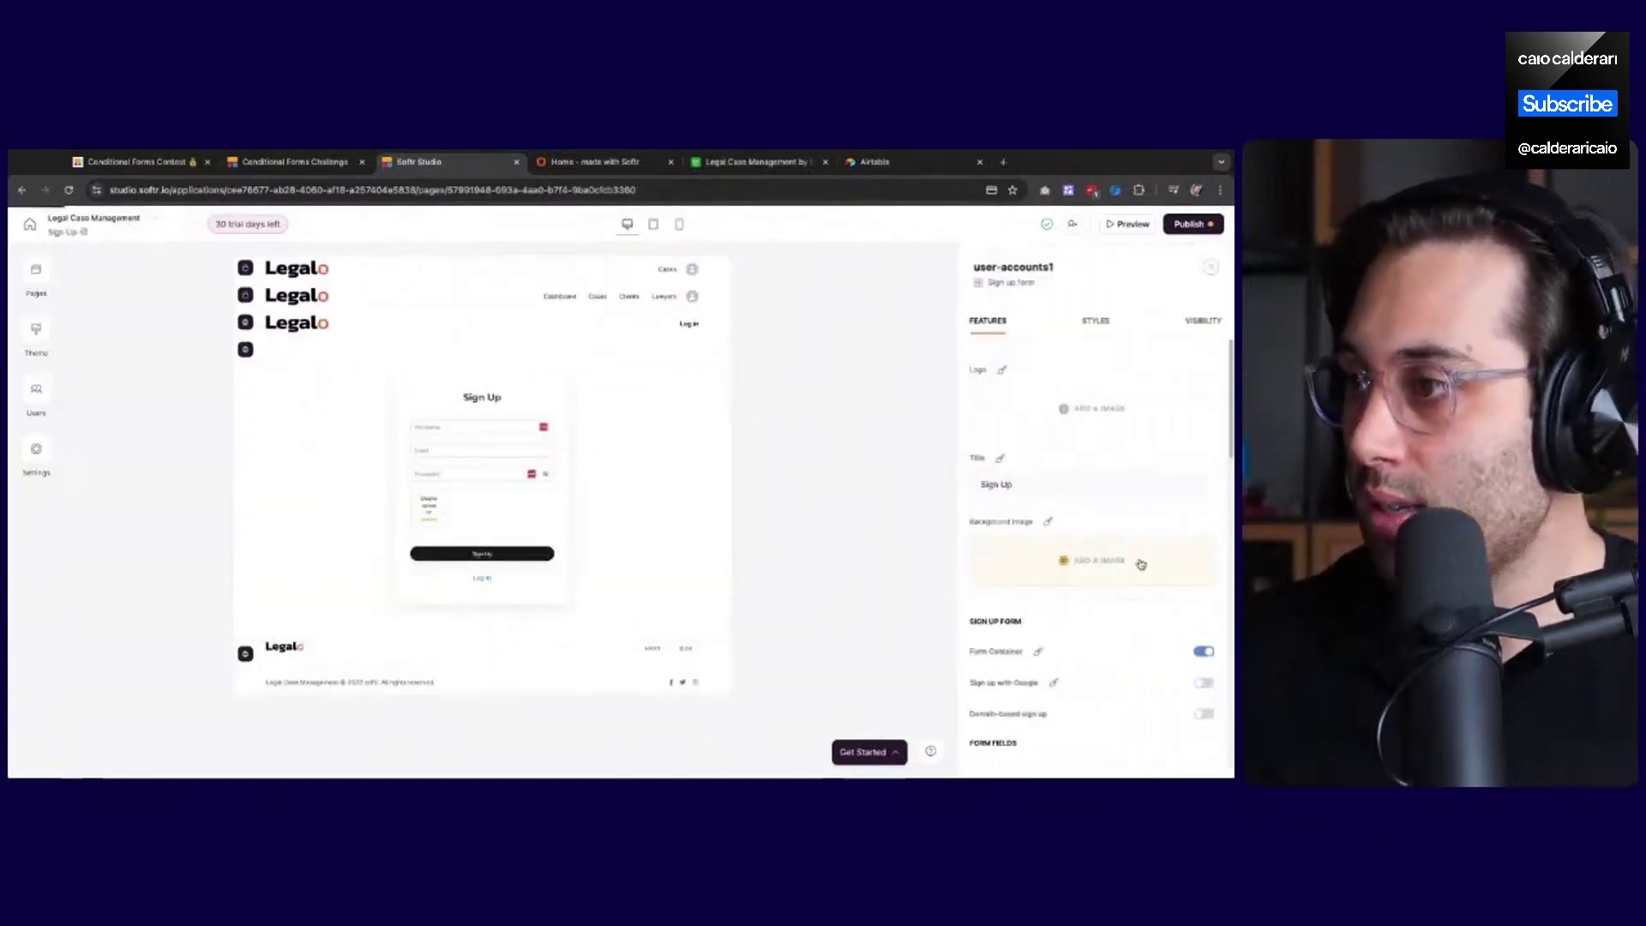
scroll(1141, 564, "down", 3)
left_click(1085, 598)
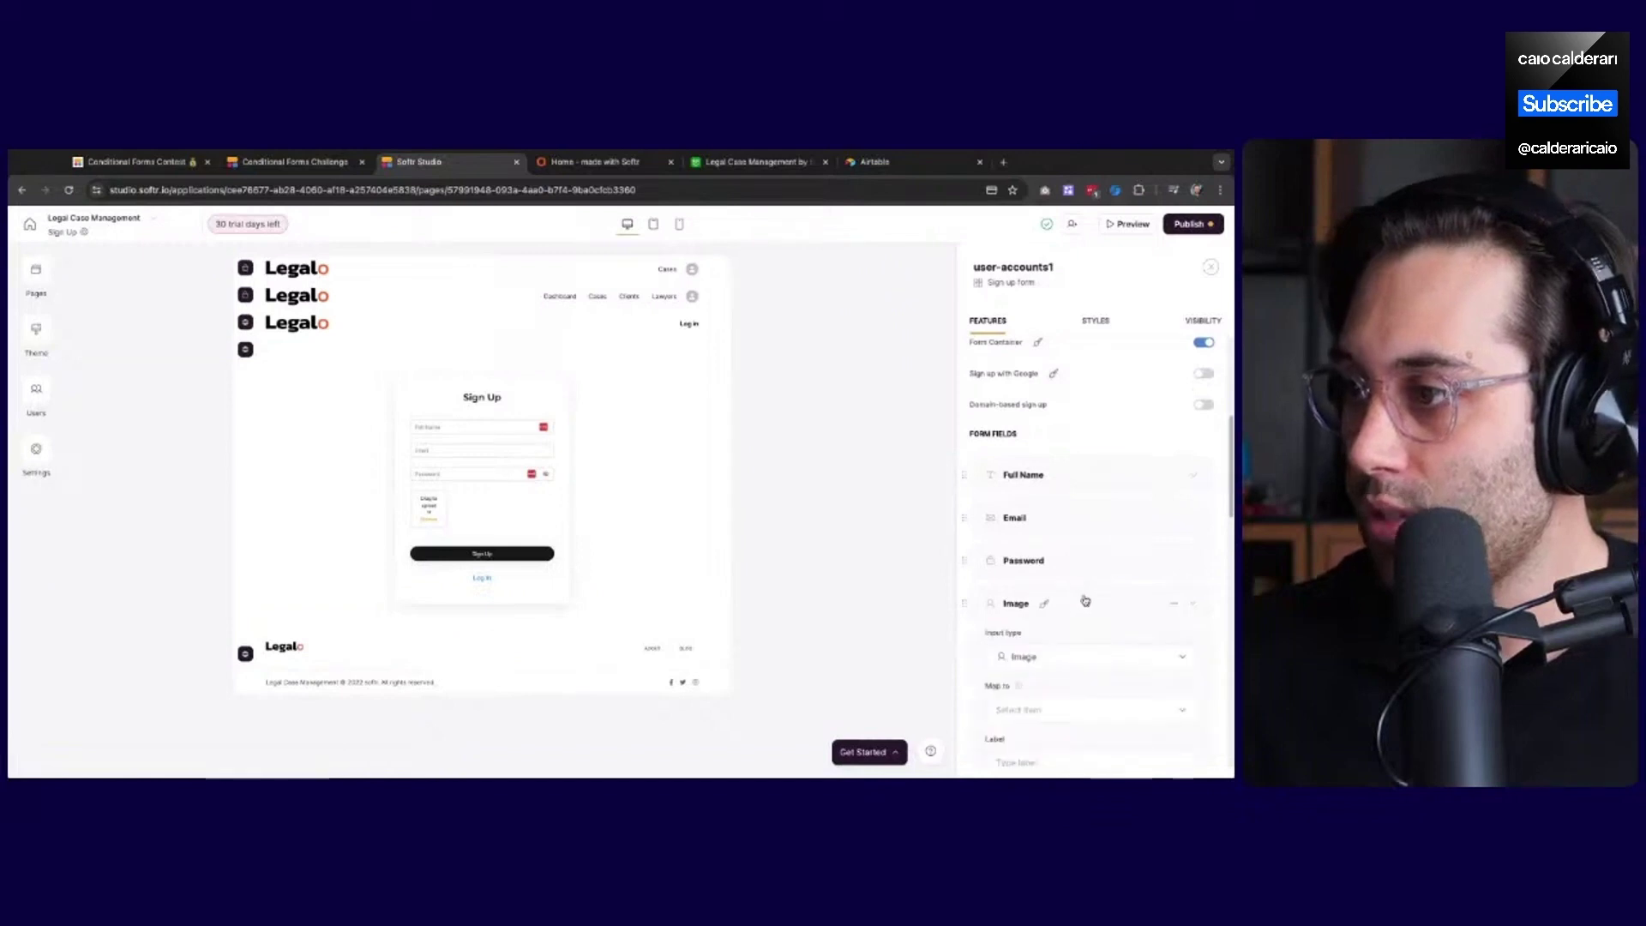
scroll(1080, 602, "down", 2)
left_click(1029, 557)
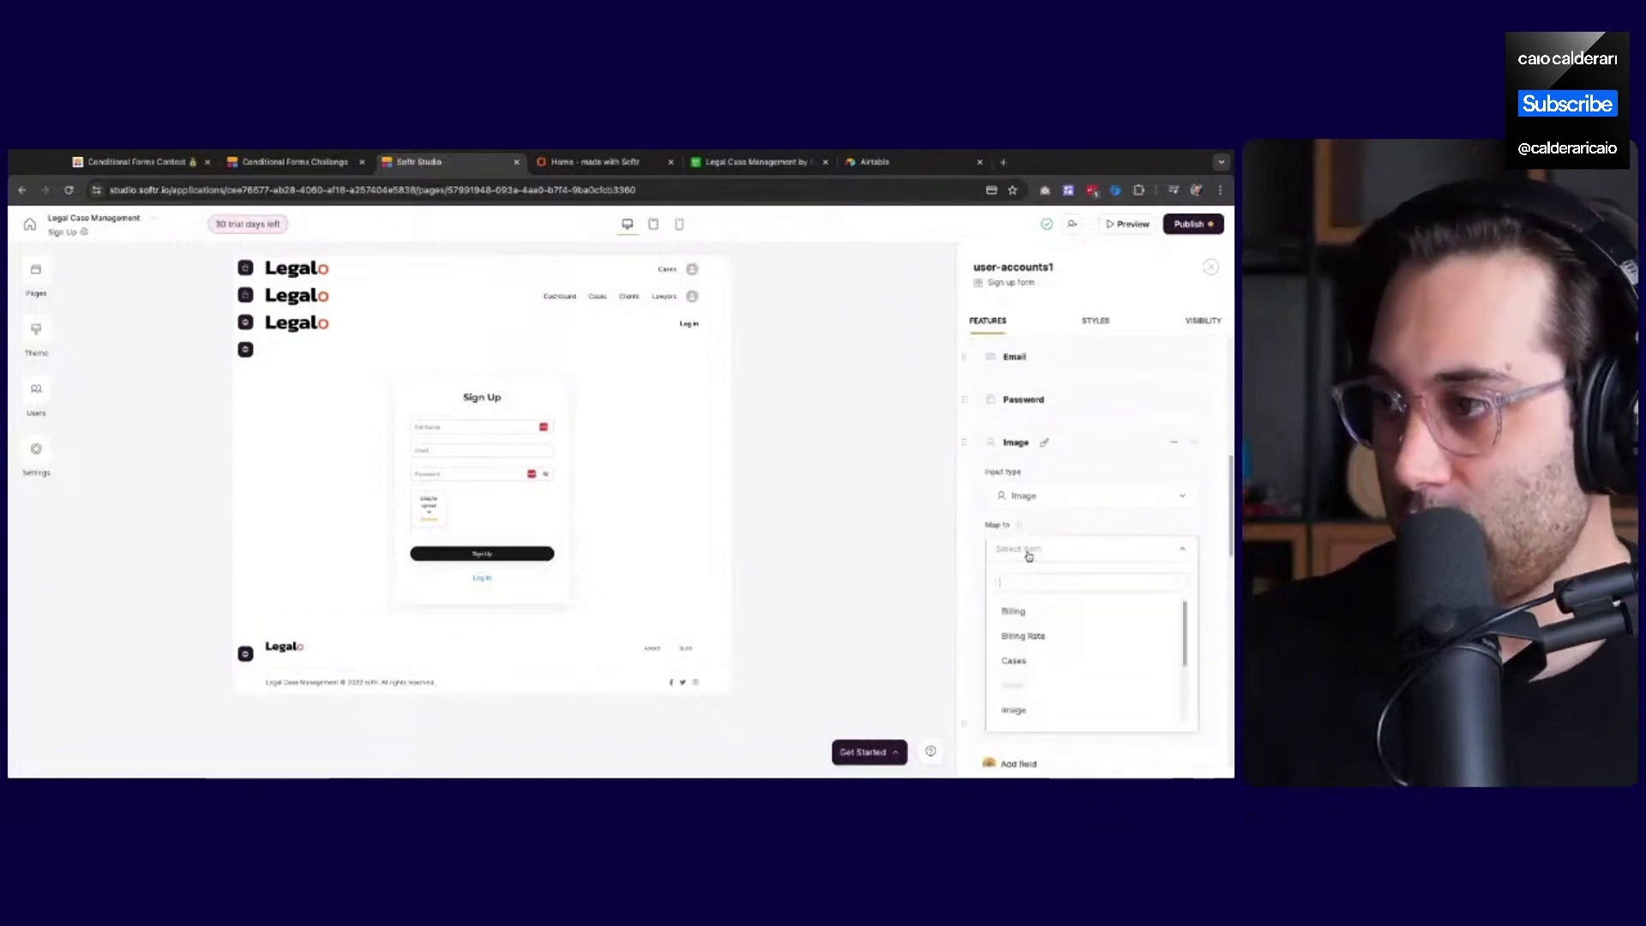
left_click(1023, 689)
Label the image field 'Upload your profile picture:' and publish the updates
left_click(1026, 608)
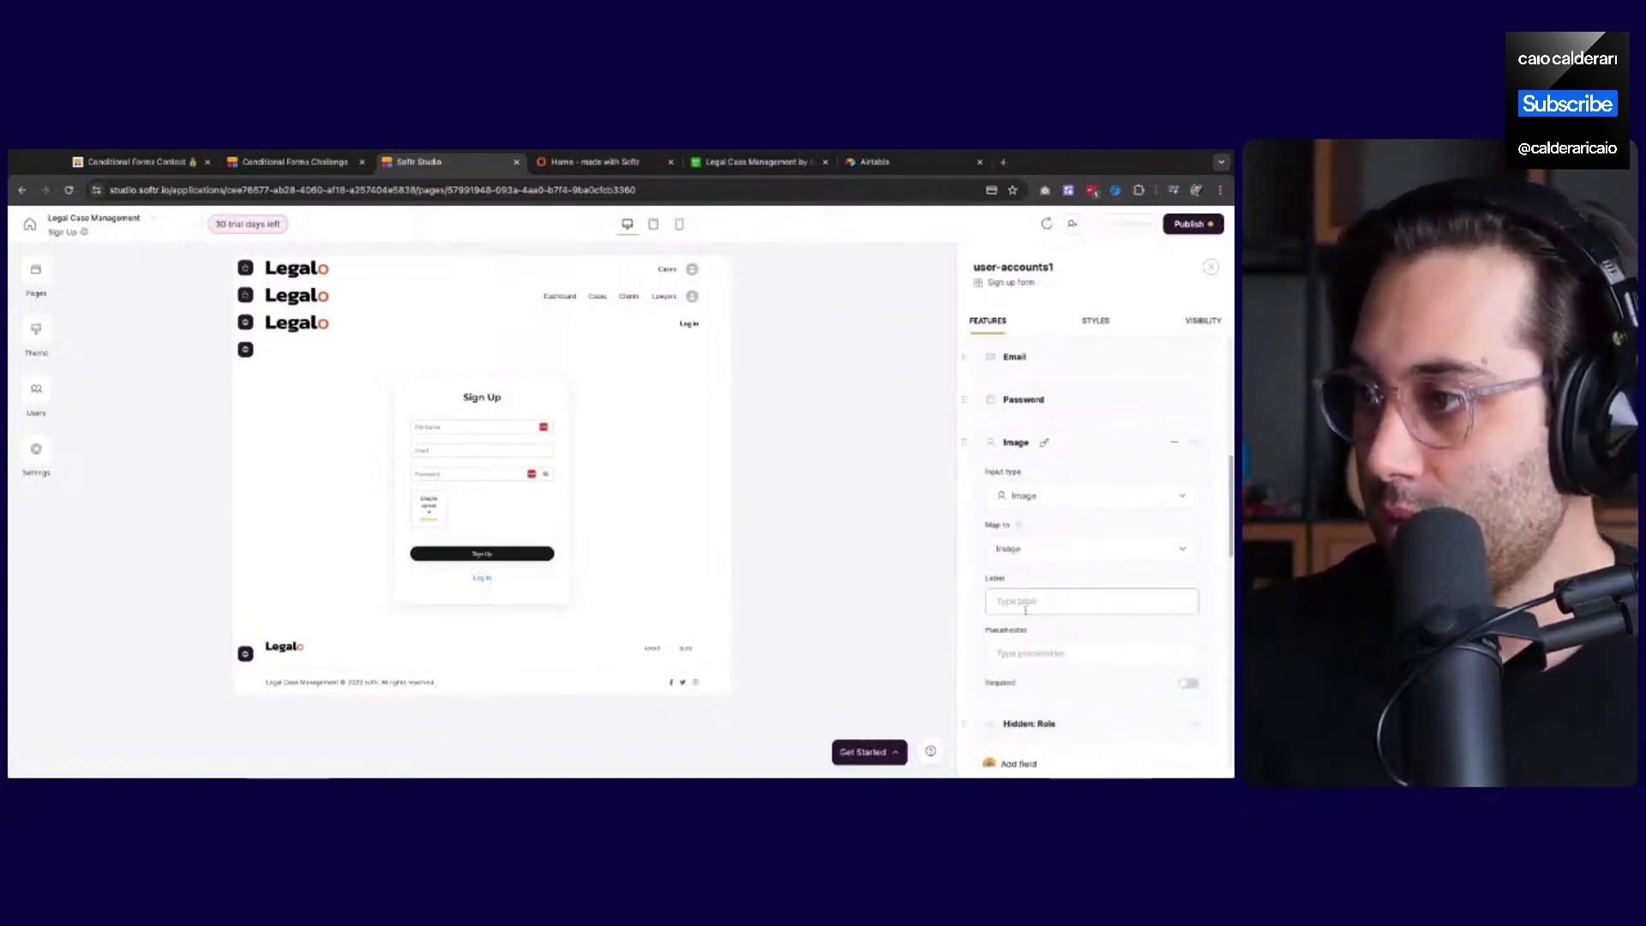
type("U")
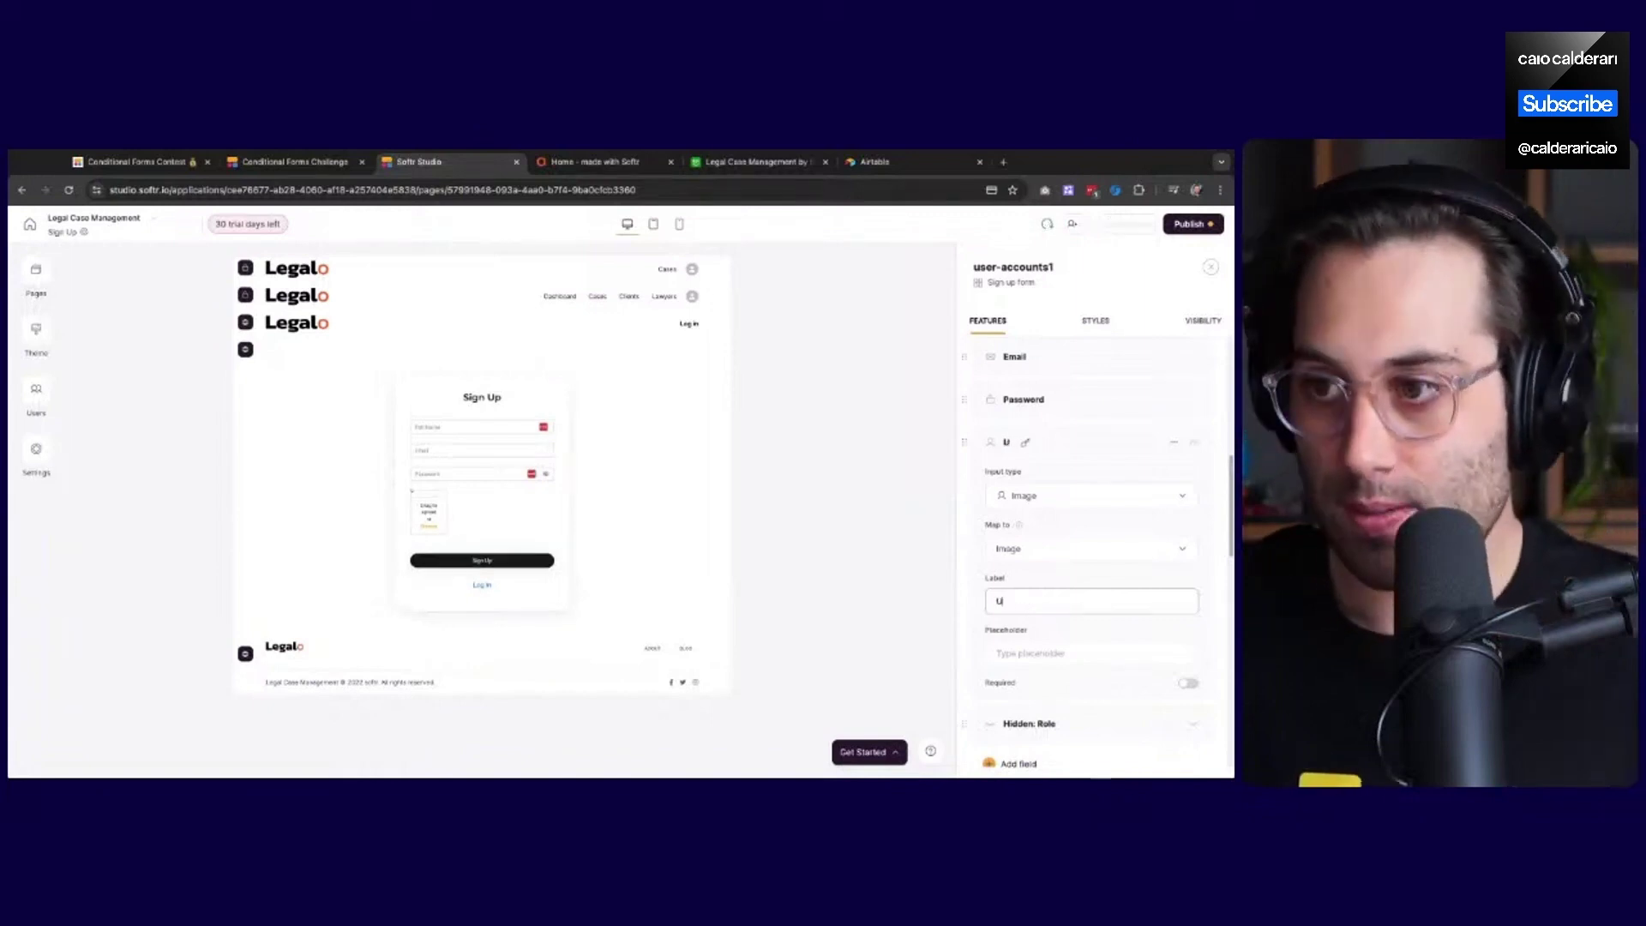
type("pload your pro")
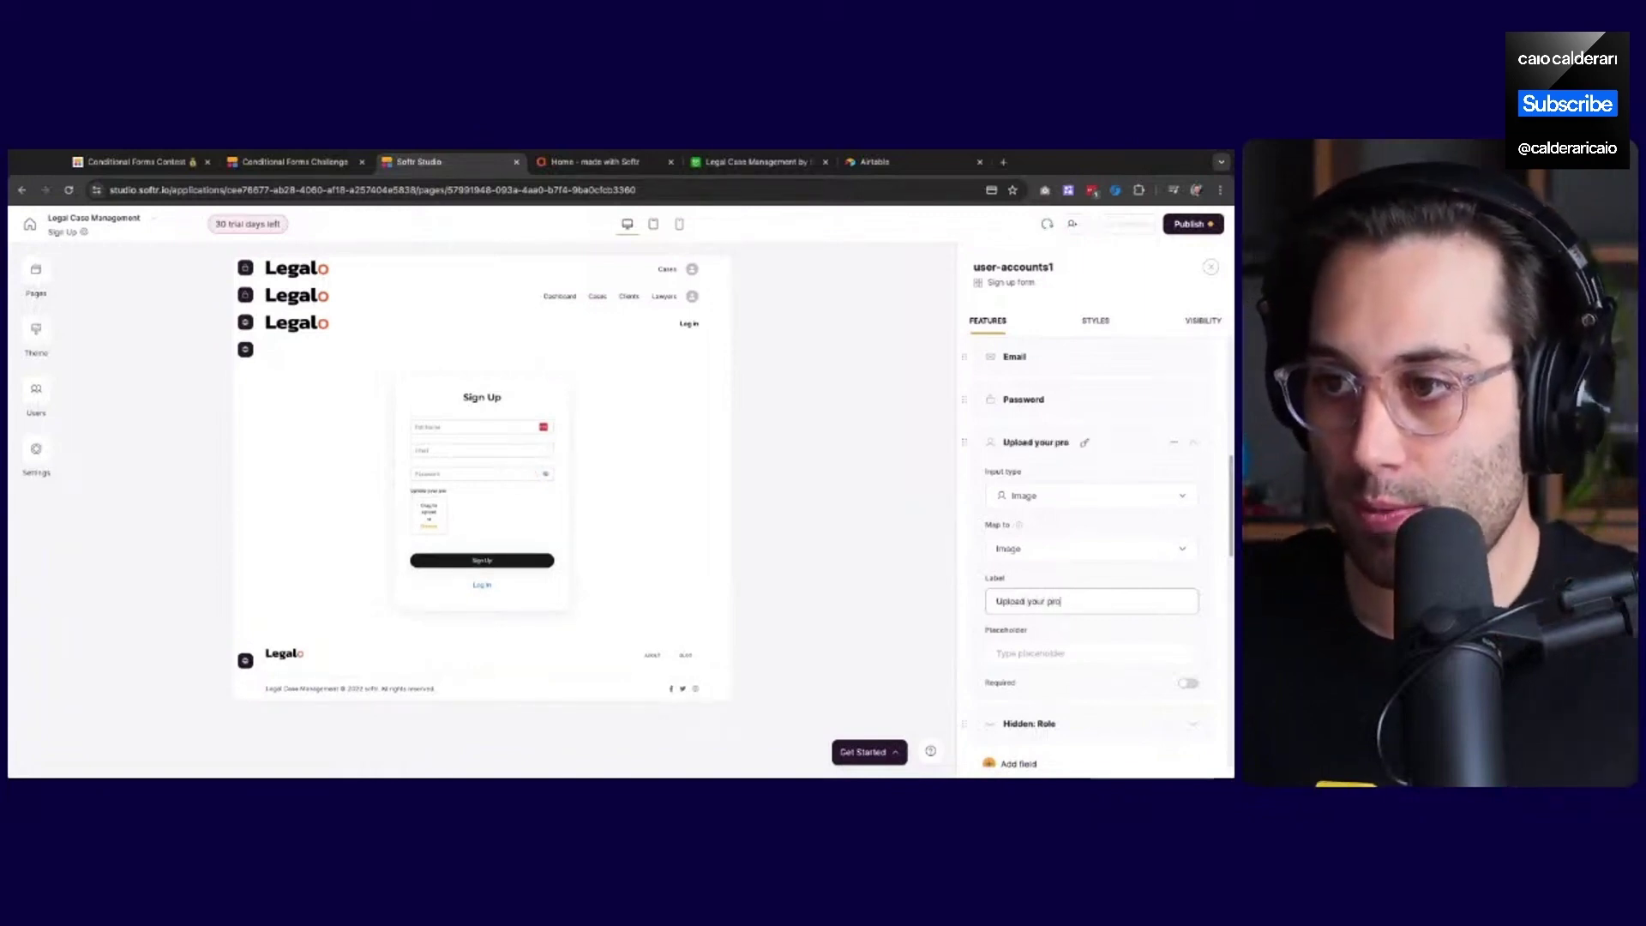
type("file p")
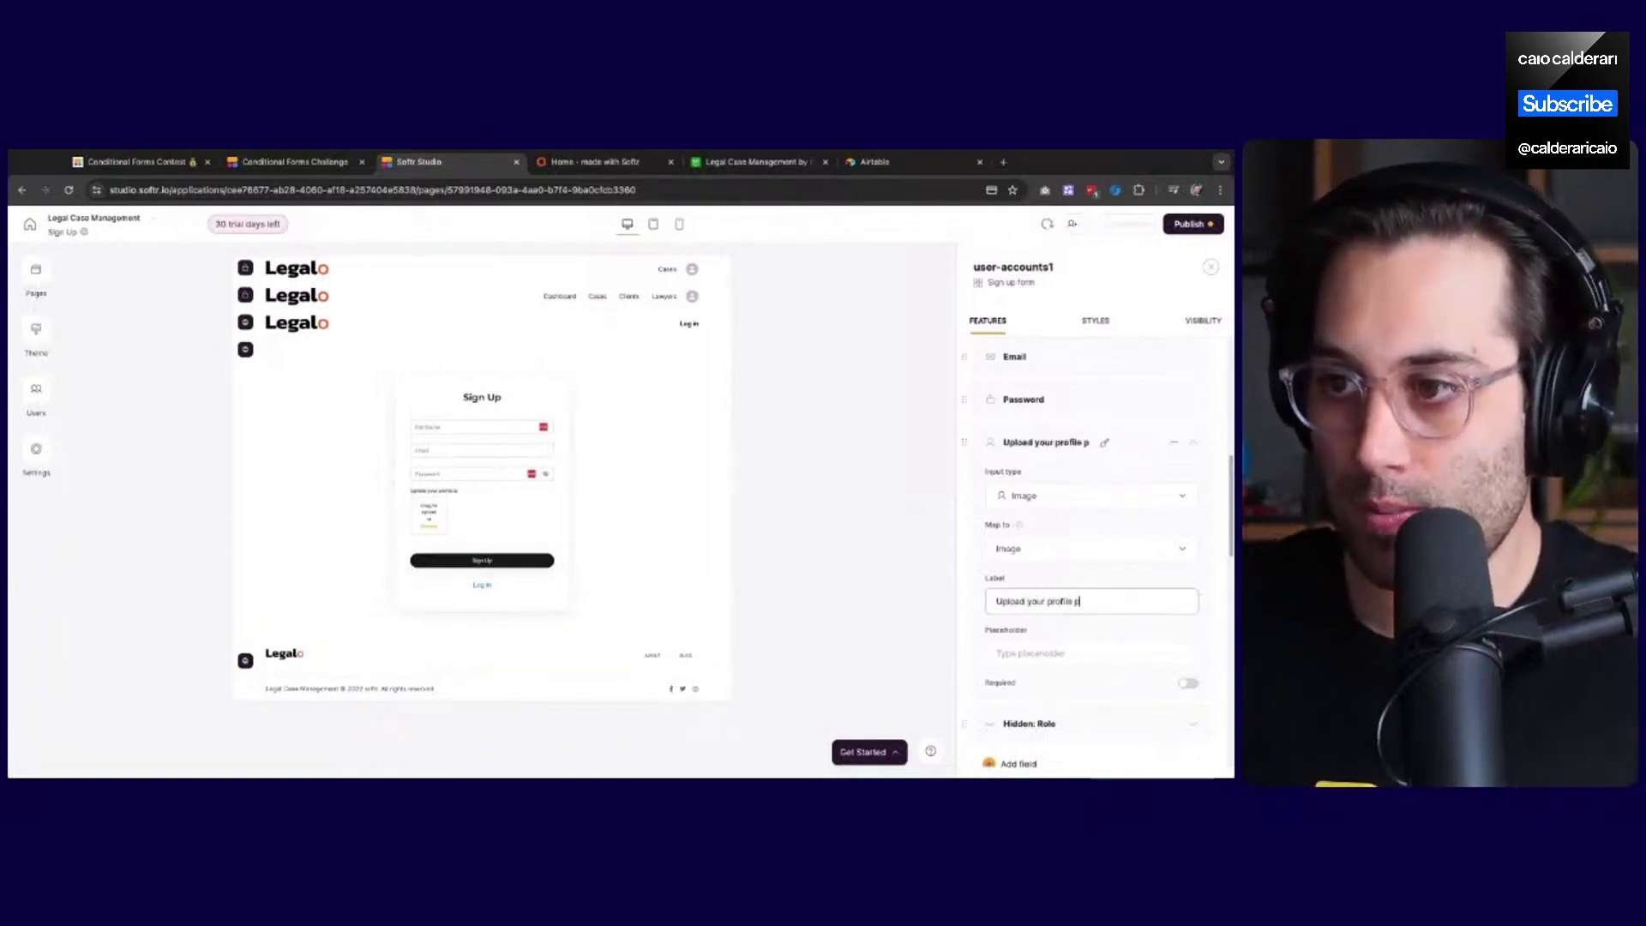
type("icture:")
scroll(1037, 631, "down", 2)
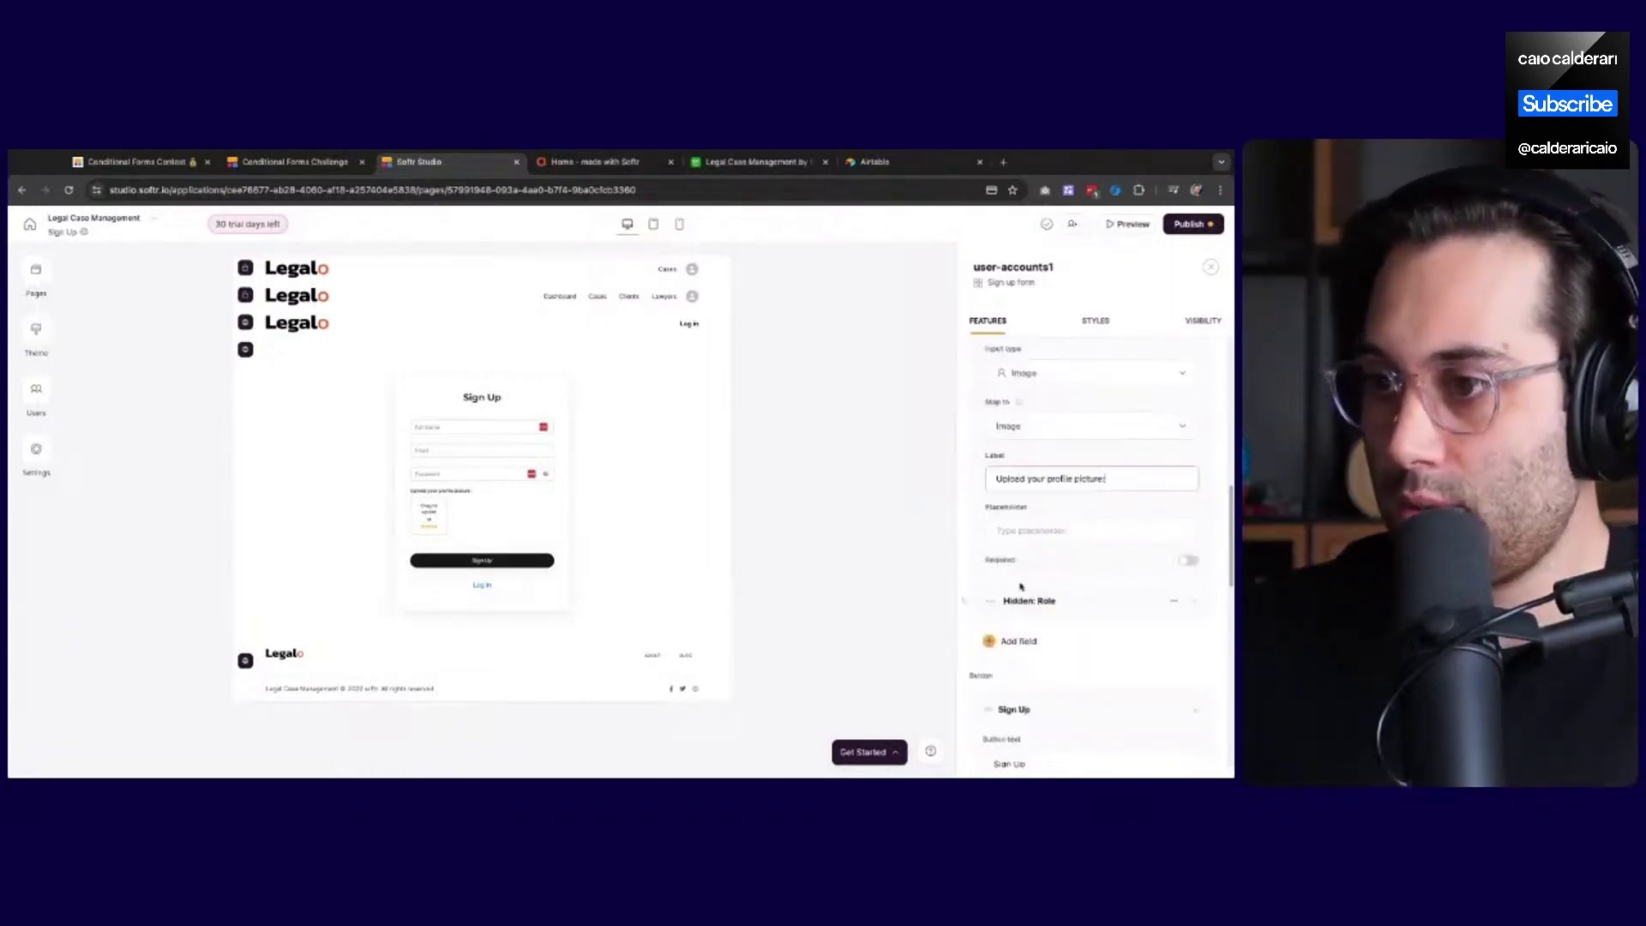
left_click(767, 472)
left_click(1193, 225)
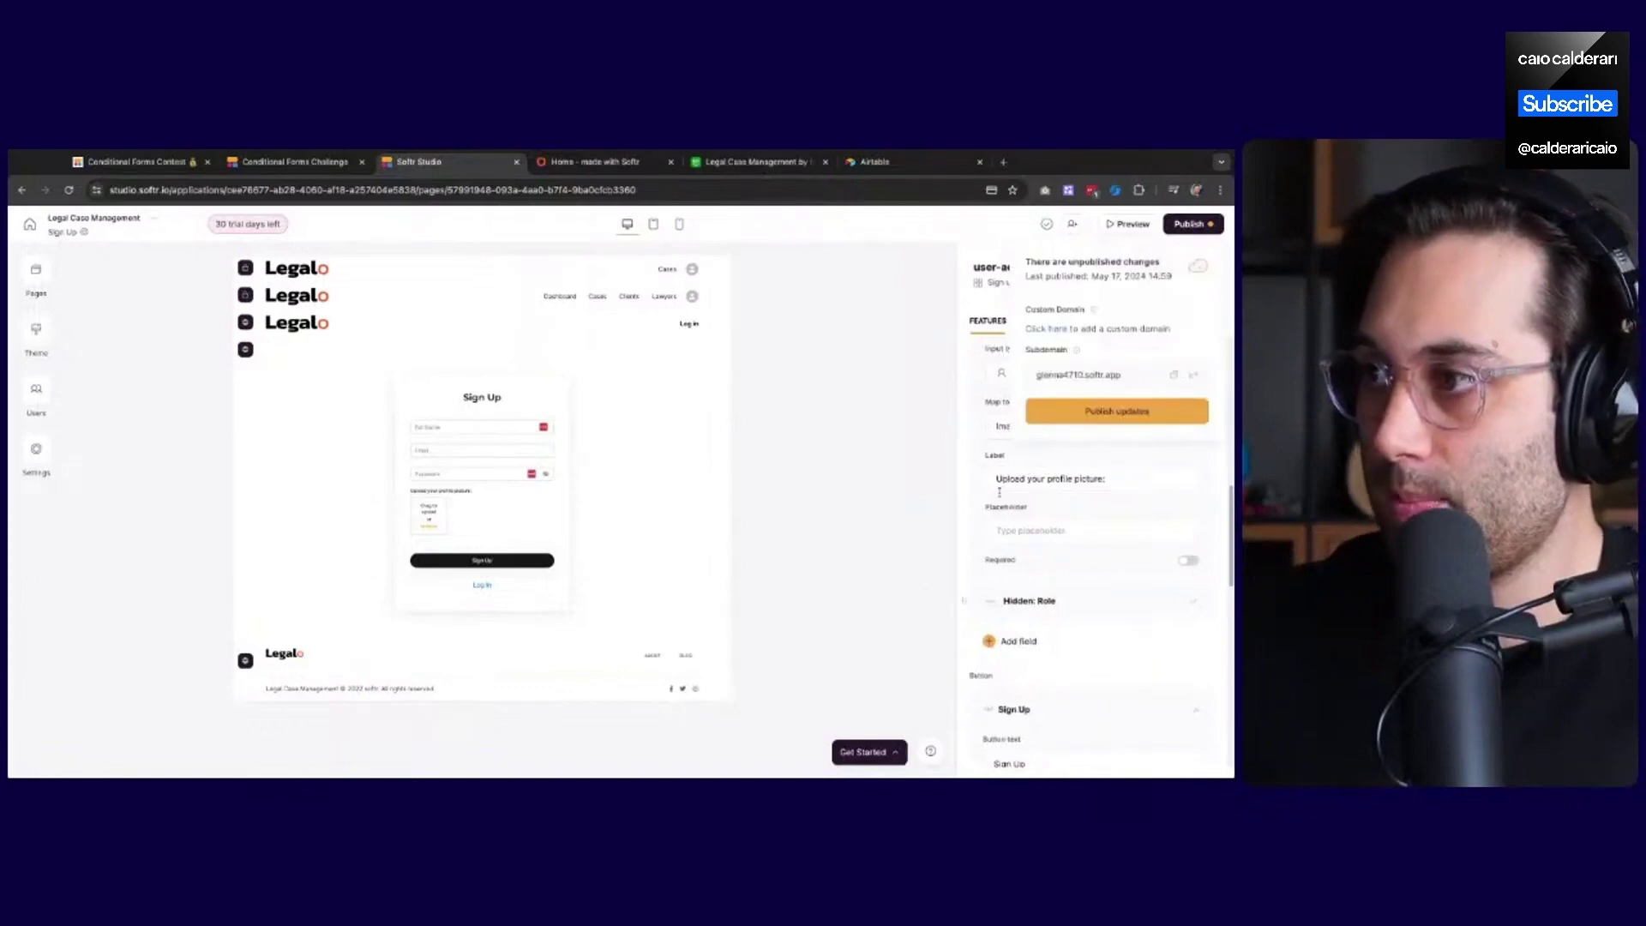
left_click(1056, 419)
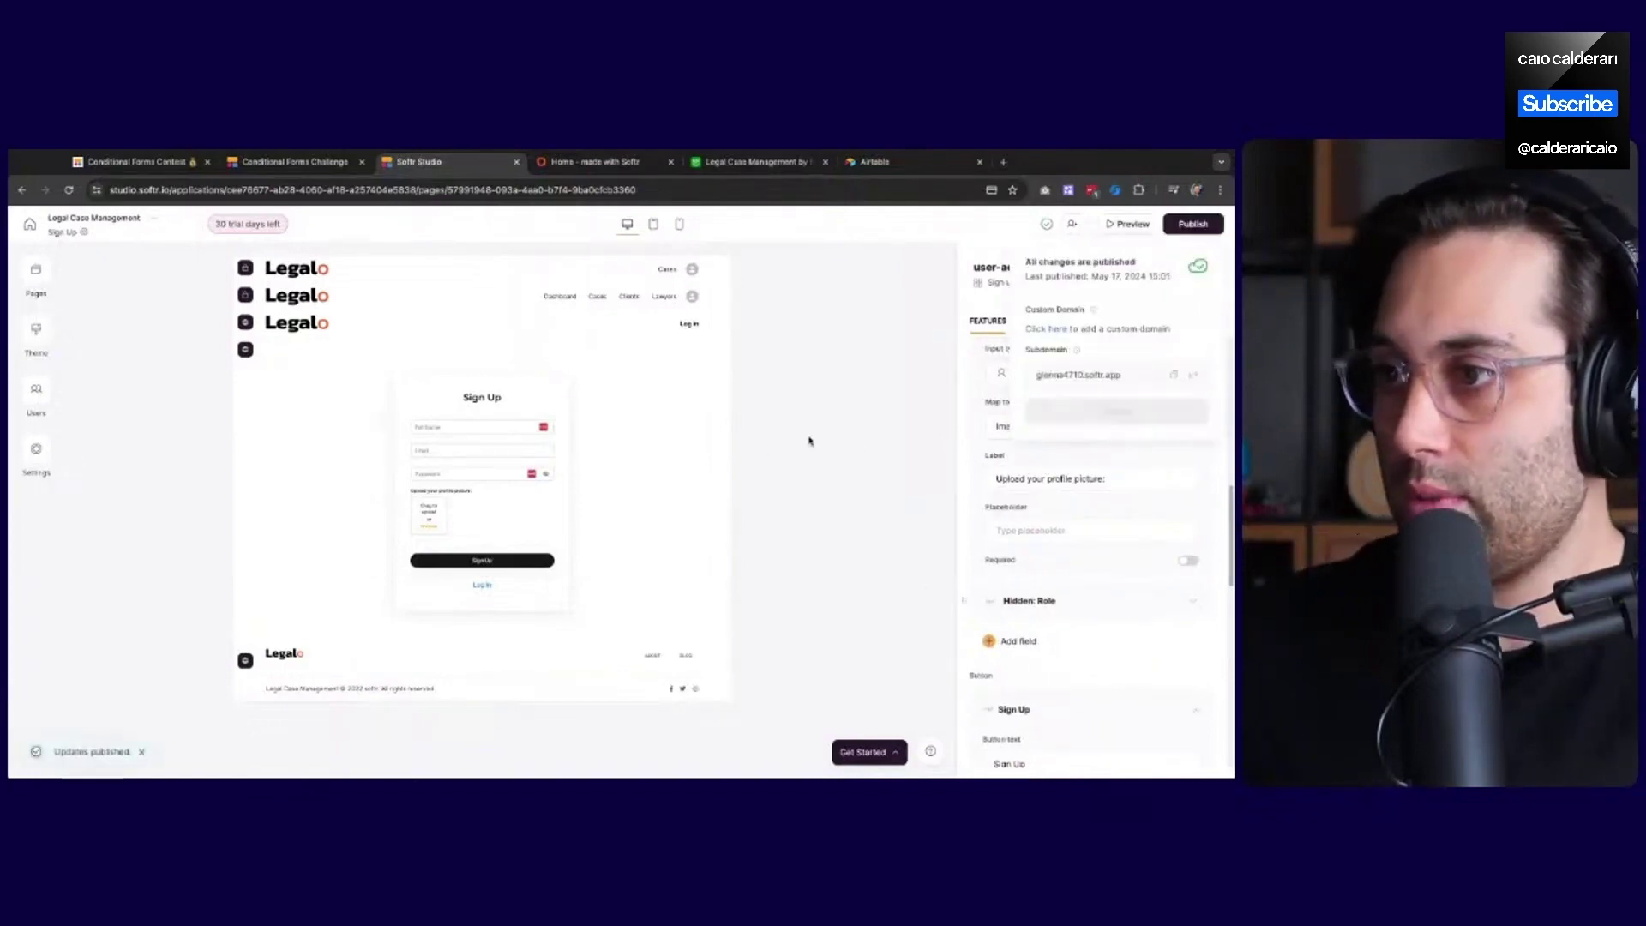
On the live Legalo site, open My Profile, choose an avatar image and update the profile
left_click(754, 162)
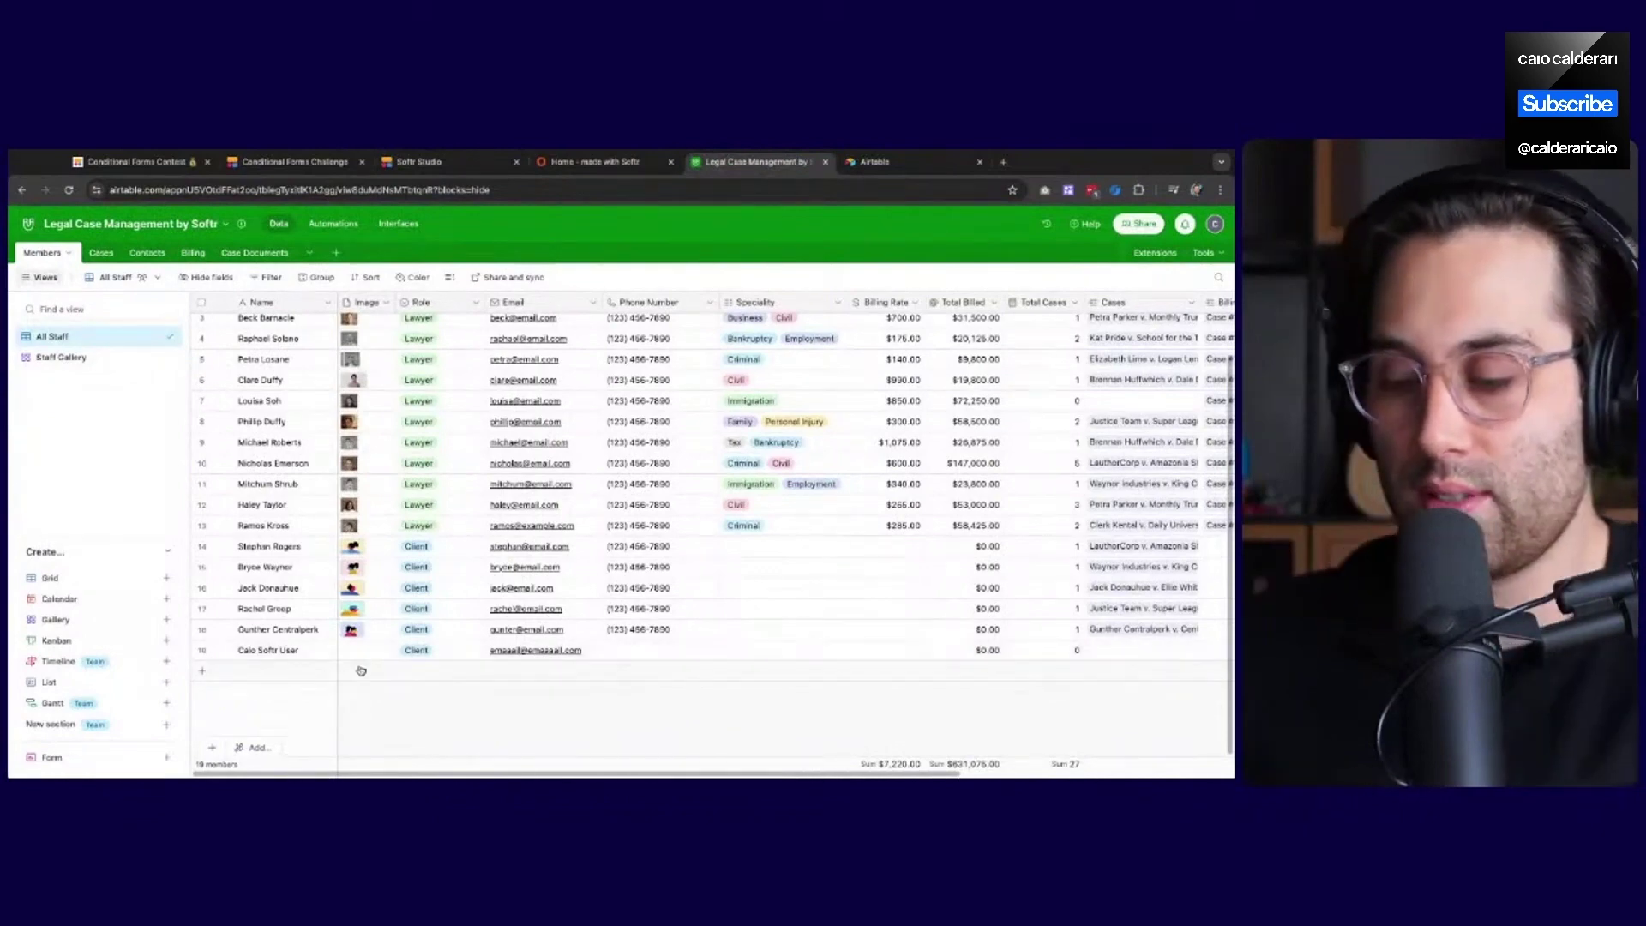
left_click(596, 161)
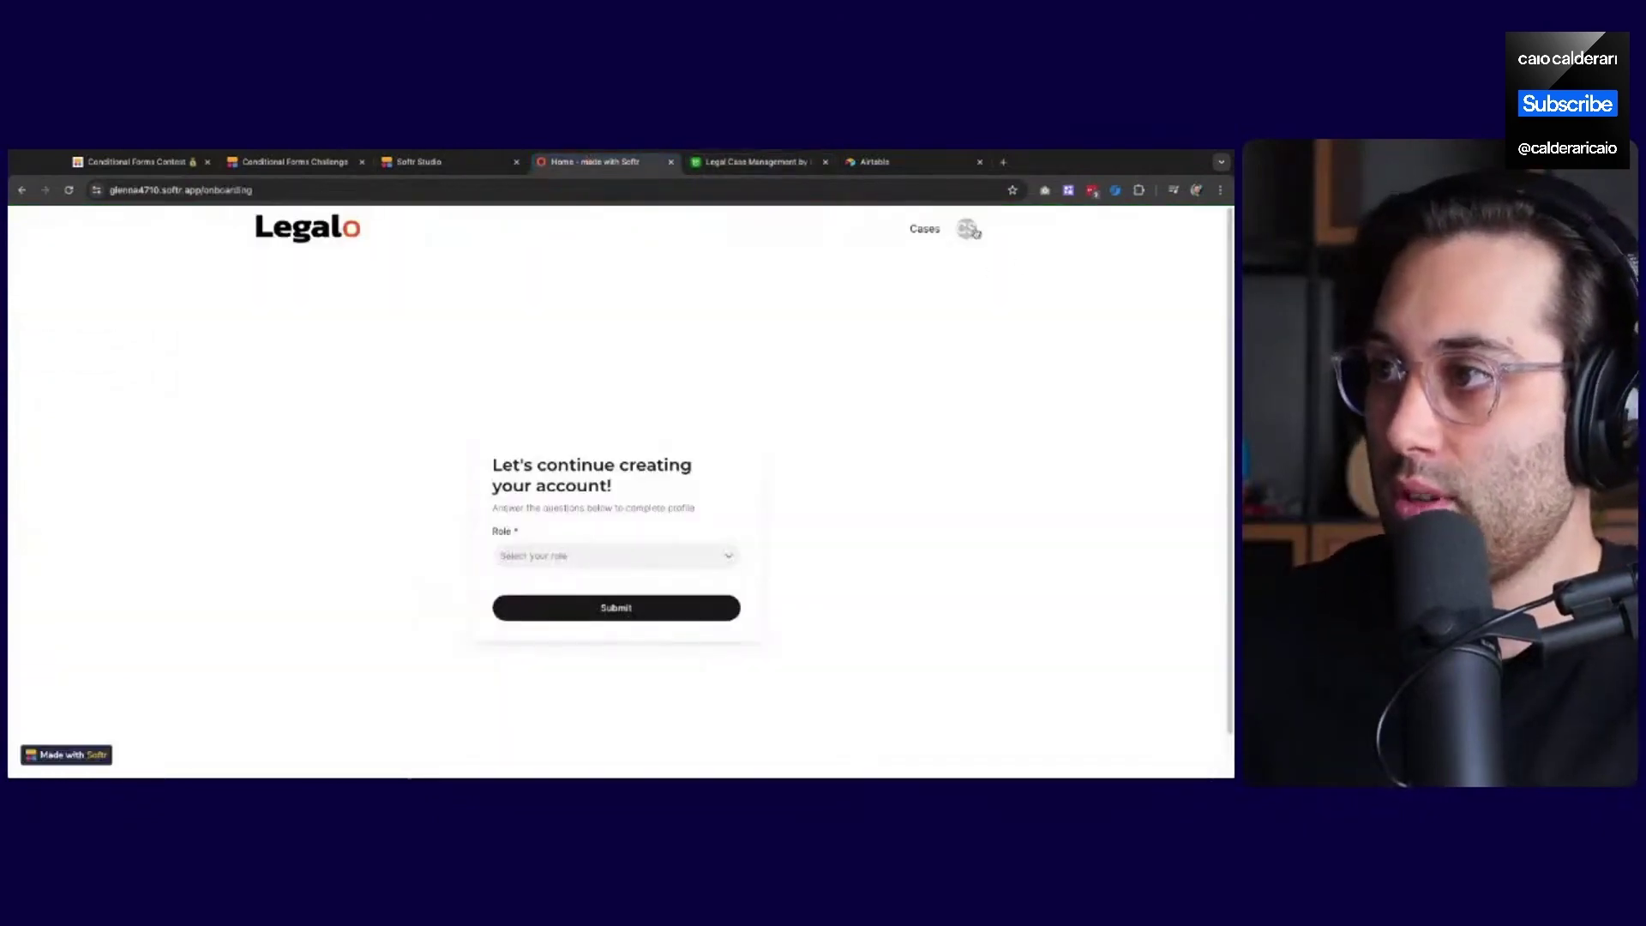
left_click(970, 232)
left_click(1021, 262)
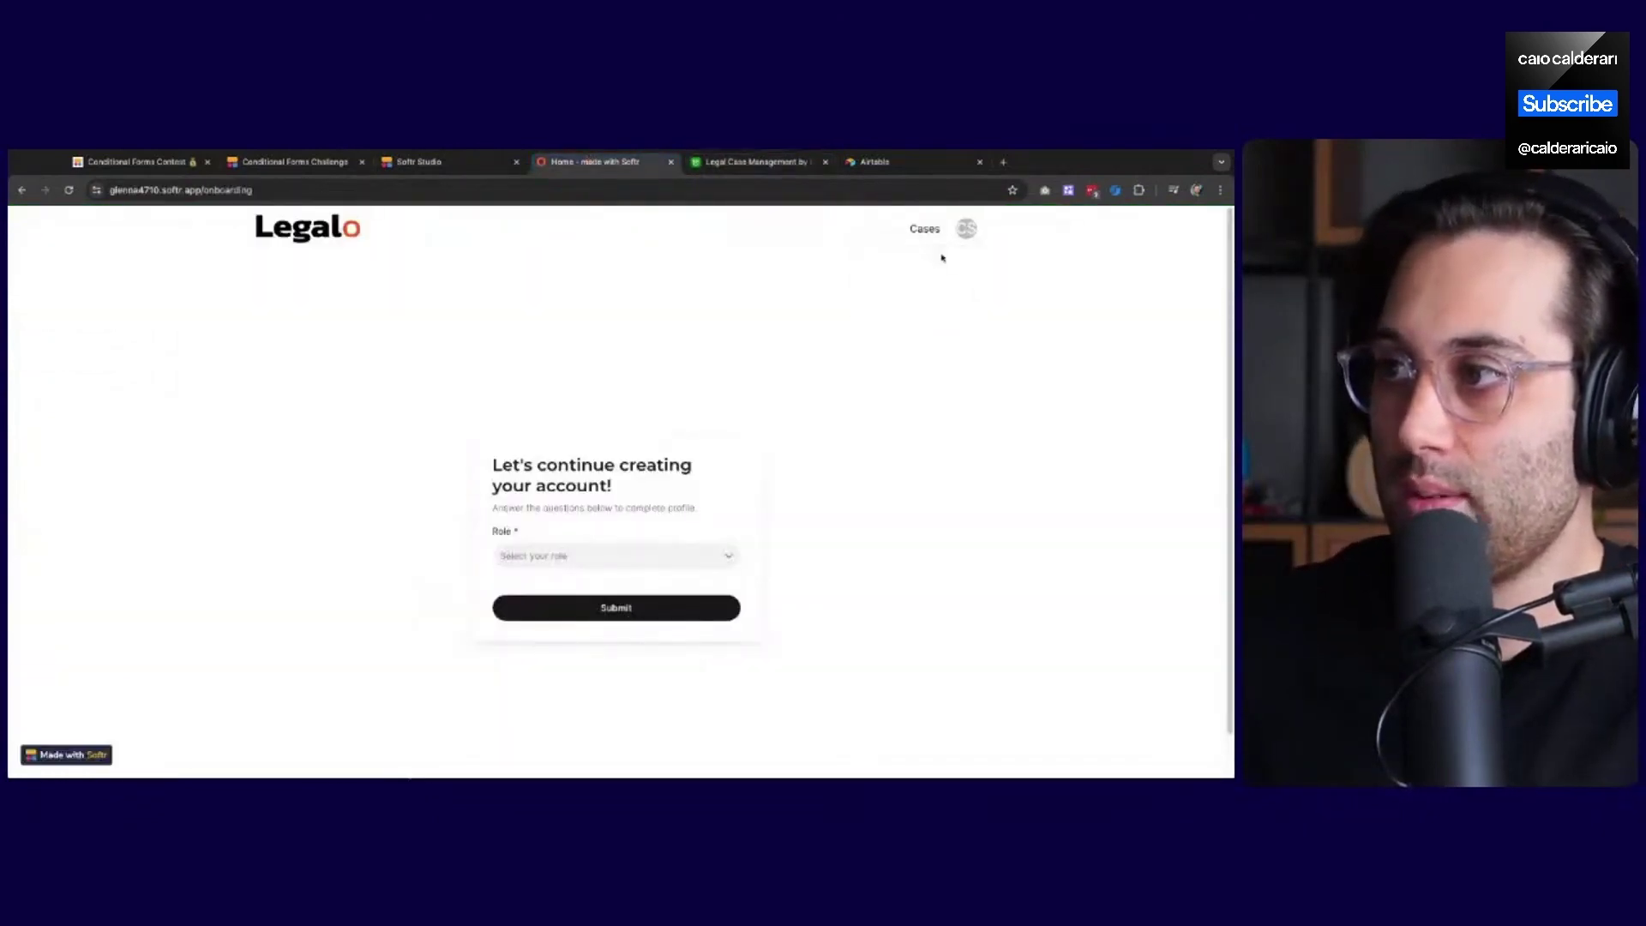
left_click(970, 232)
left_click(936, 272)
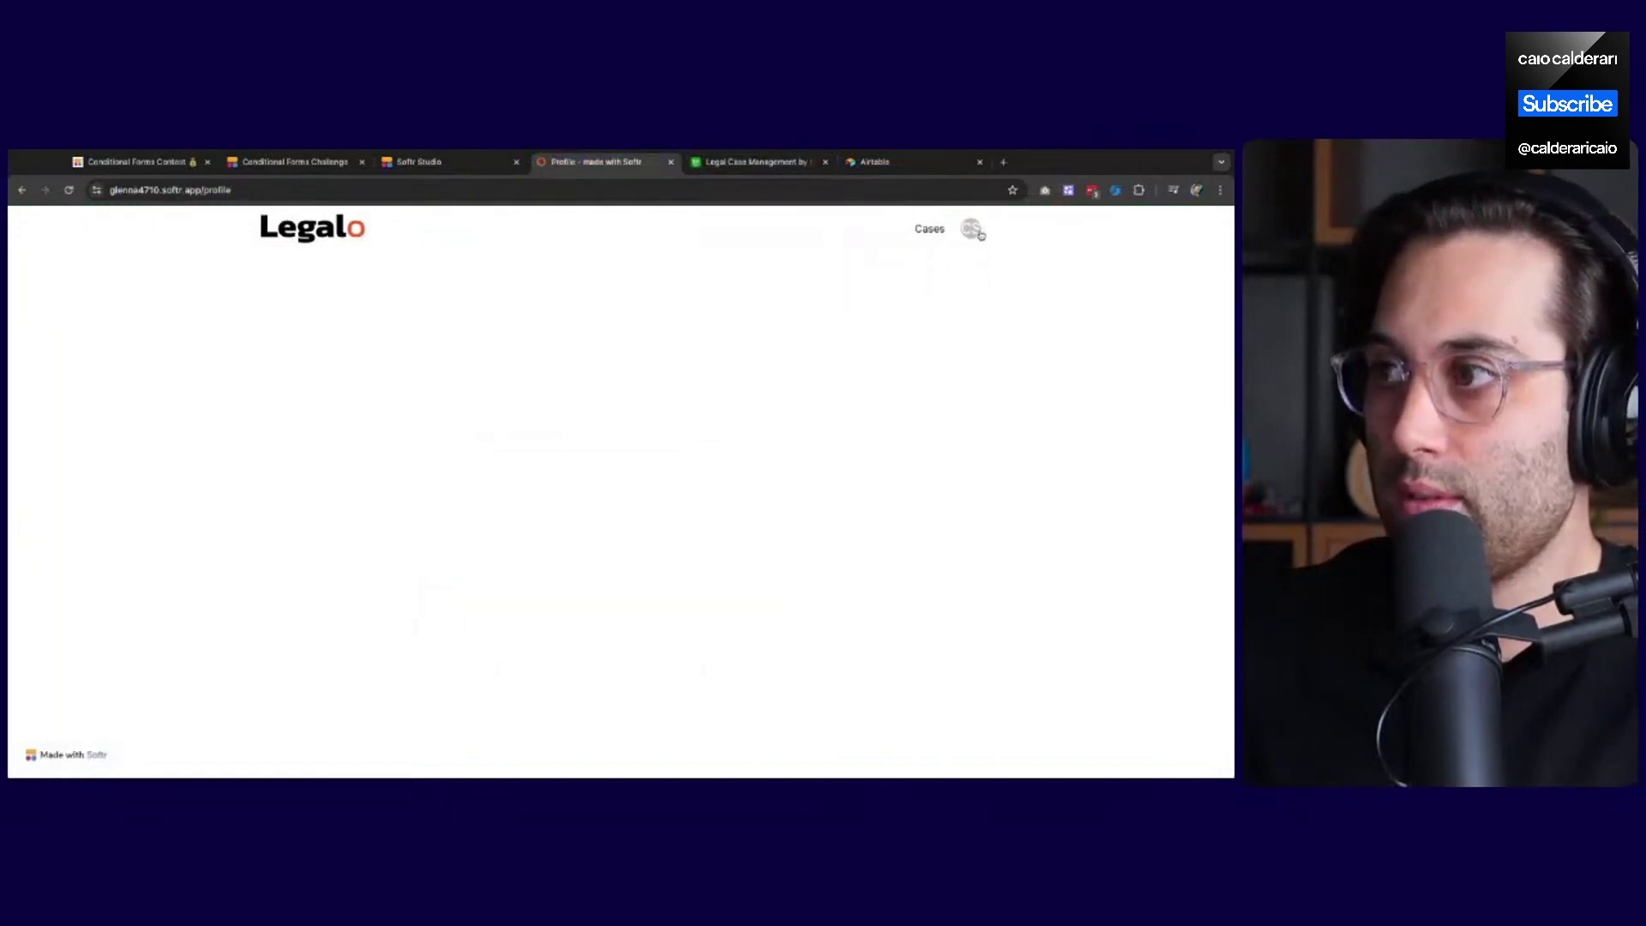
left_click(971, 234)
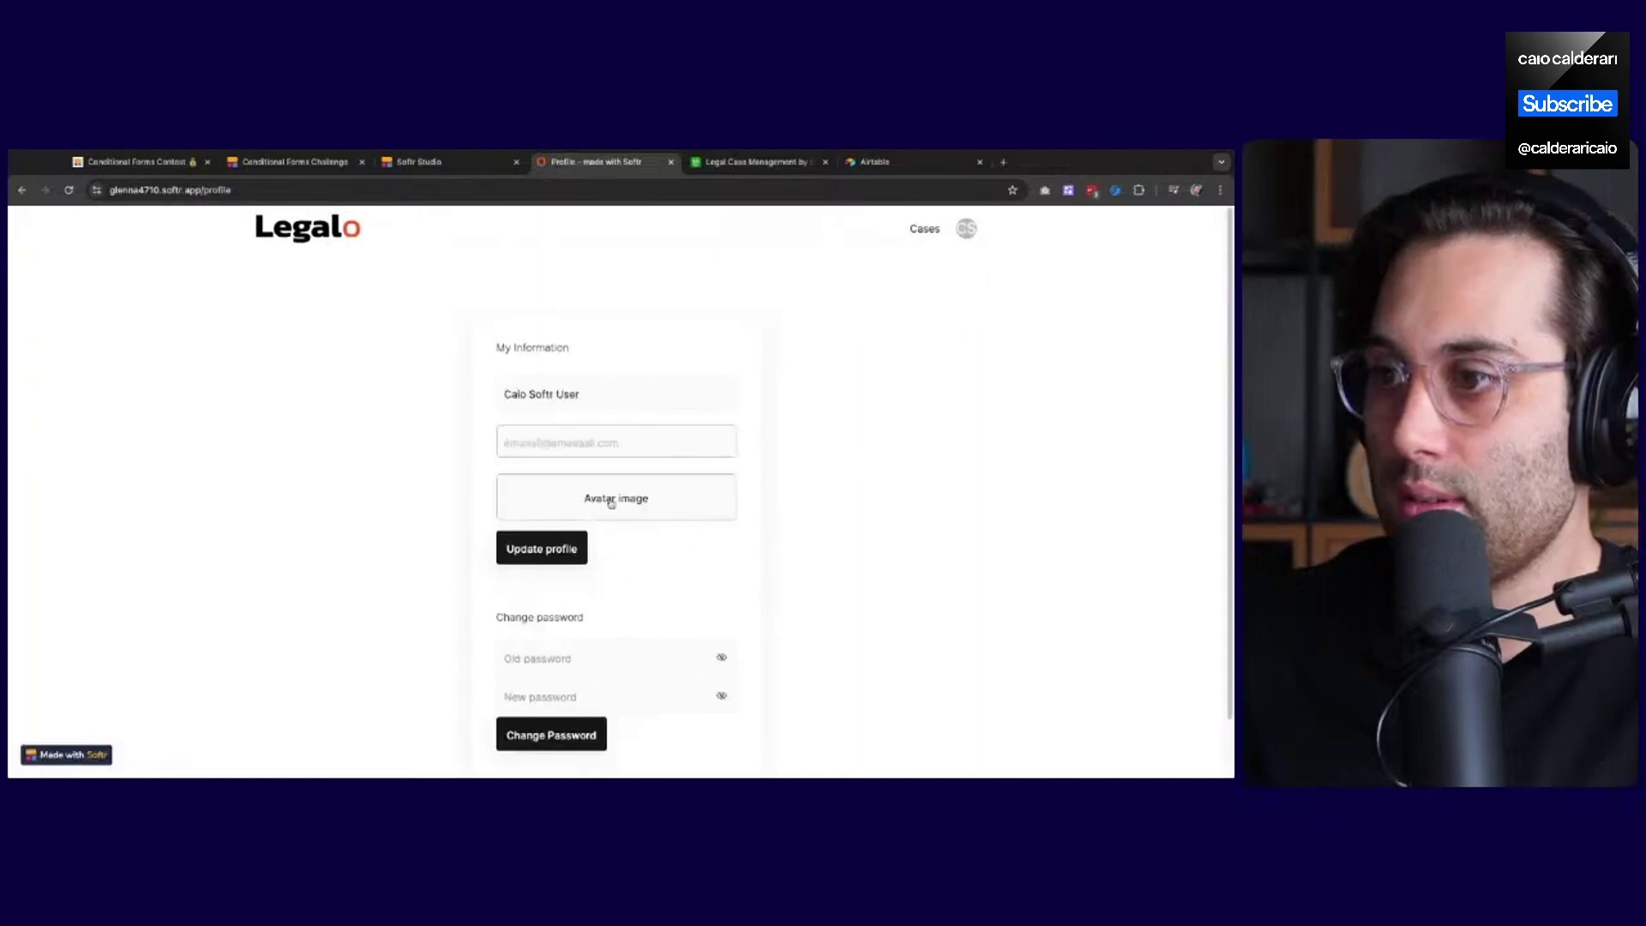
scroll(514, 504, "down", 1)
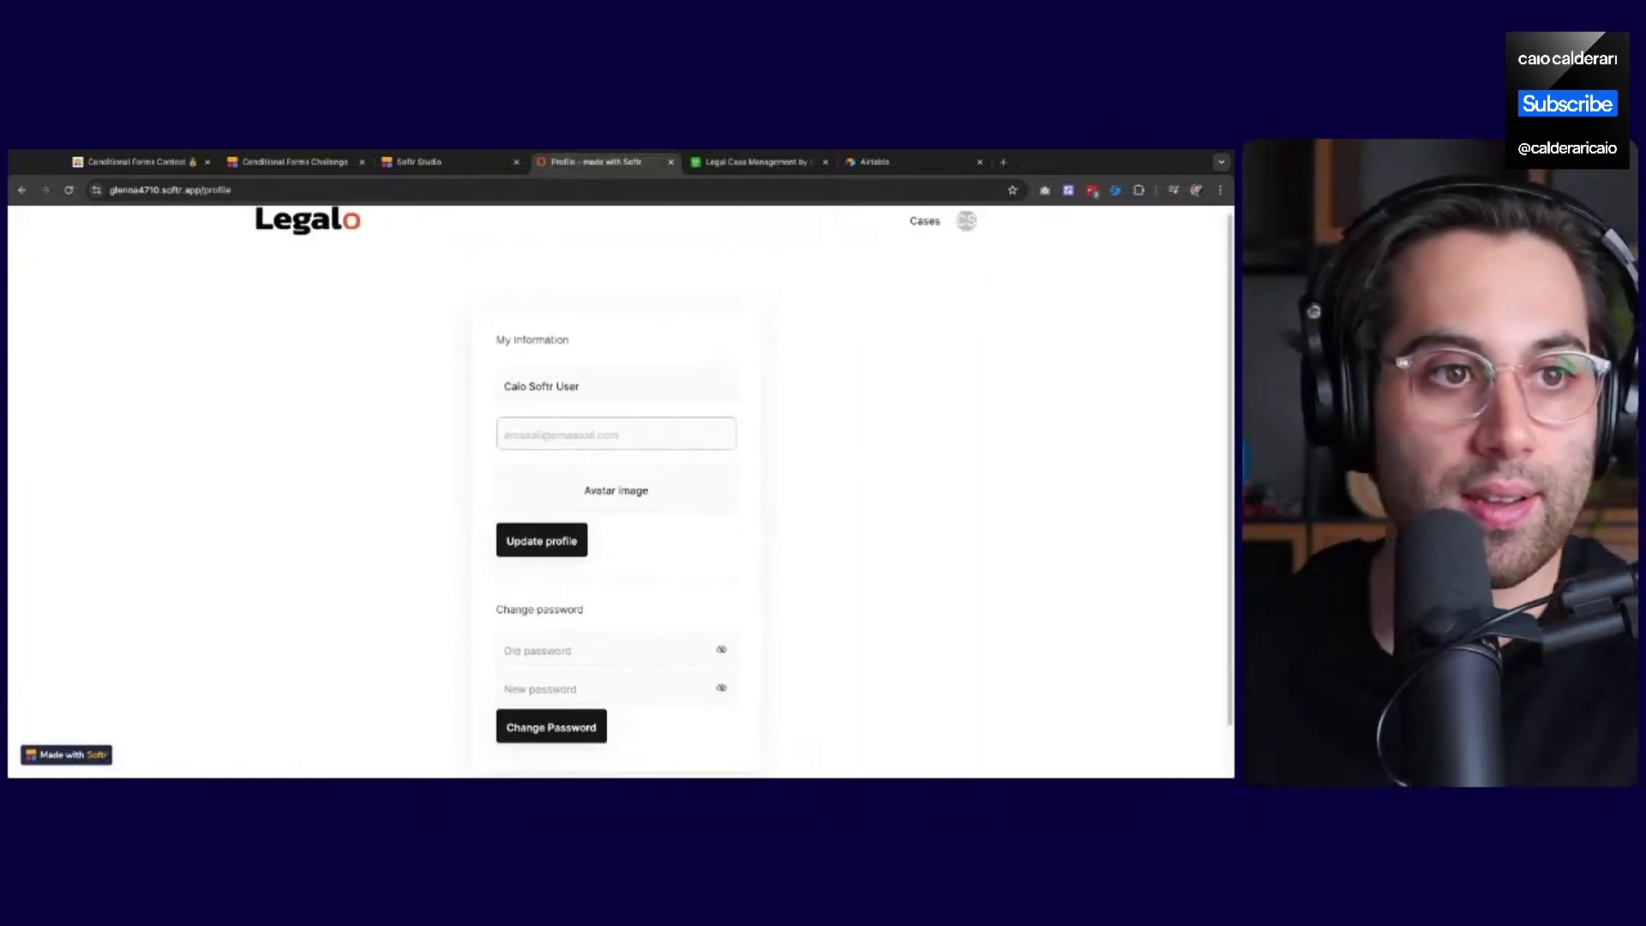
double_click(615, 491)
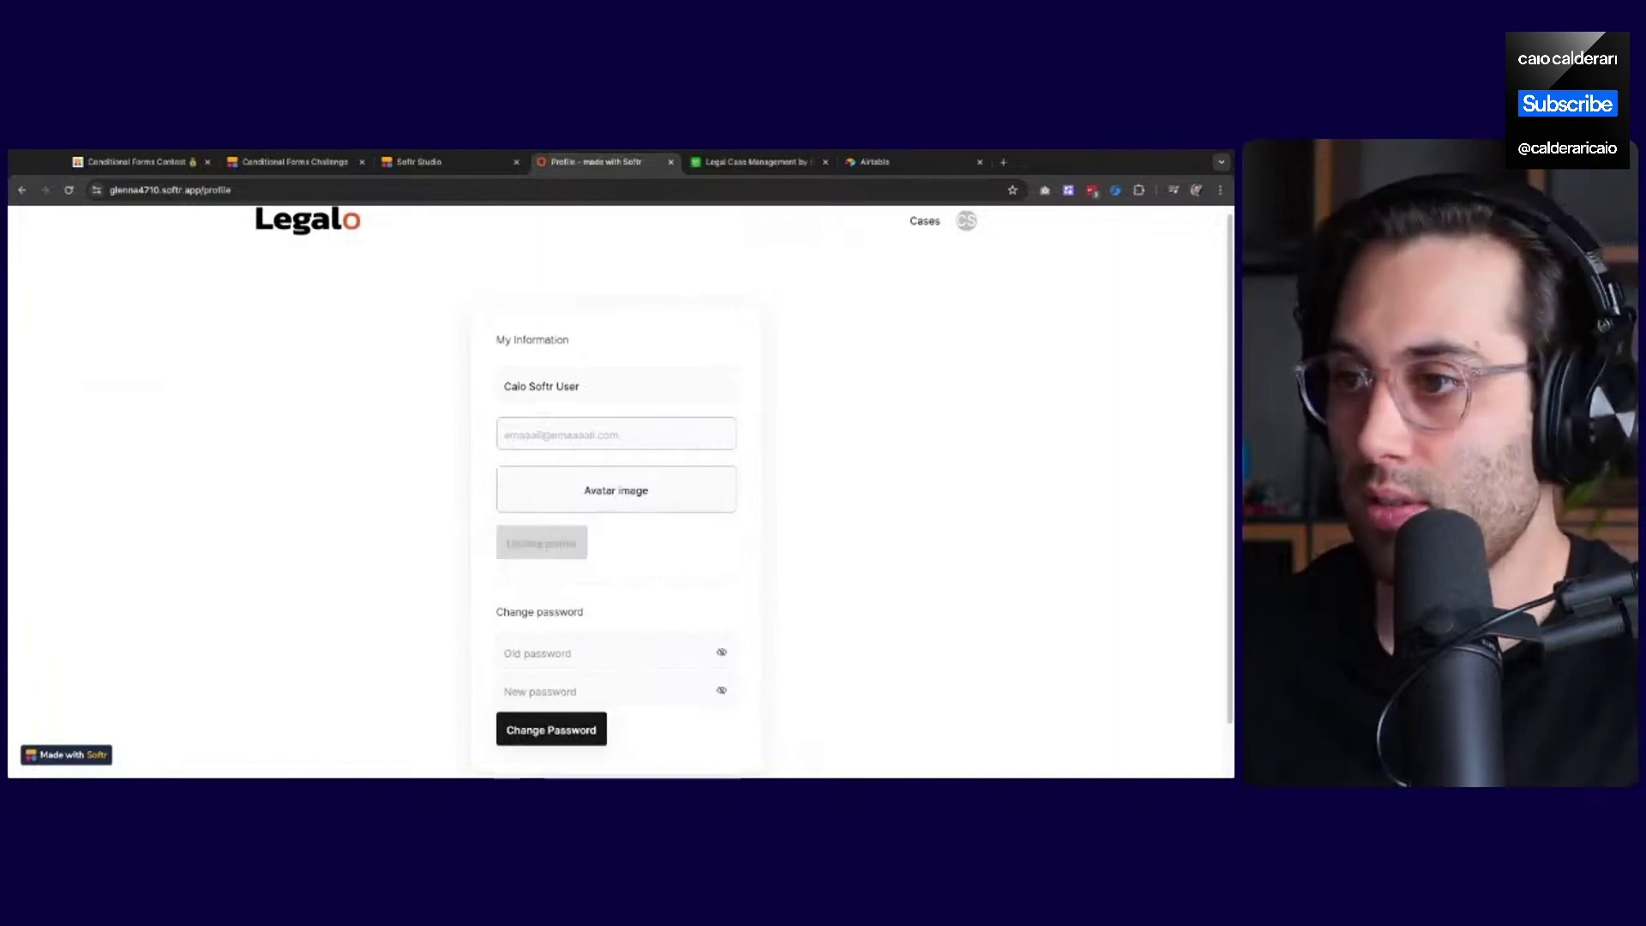
left_click(562, 559)
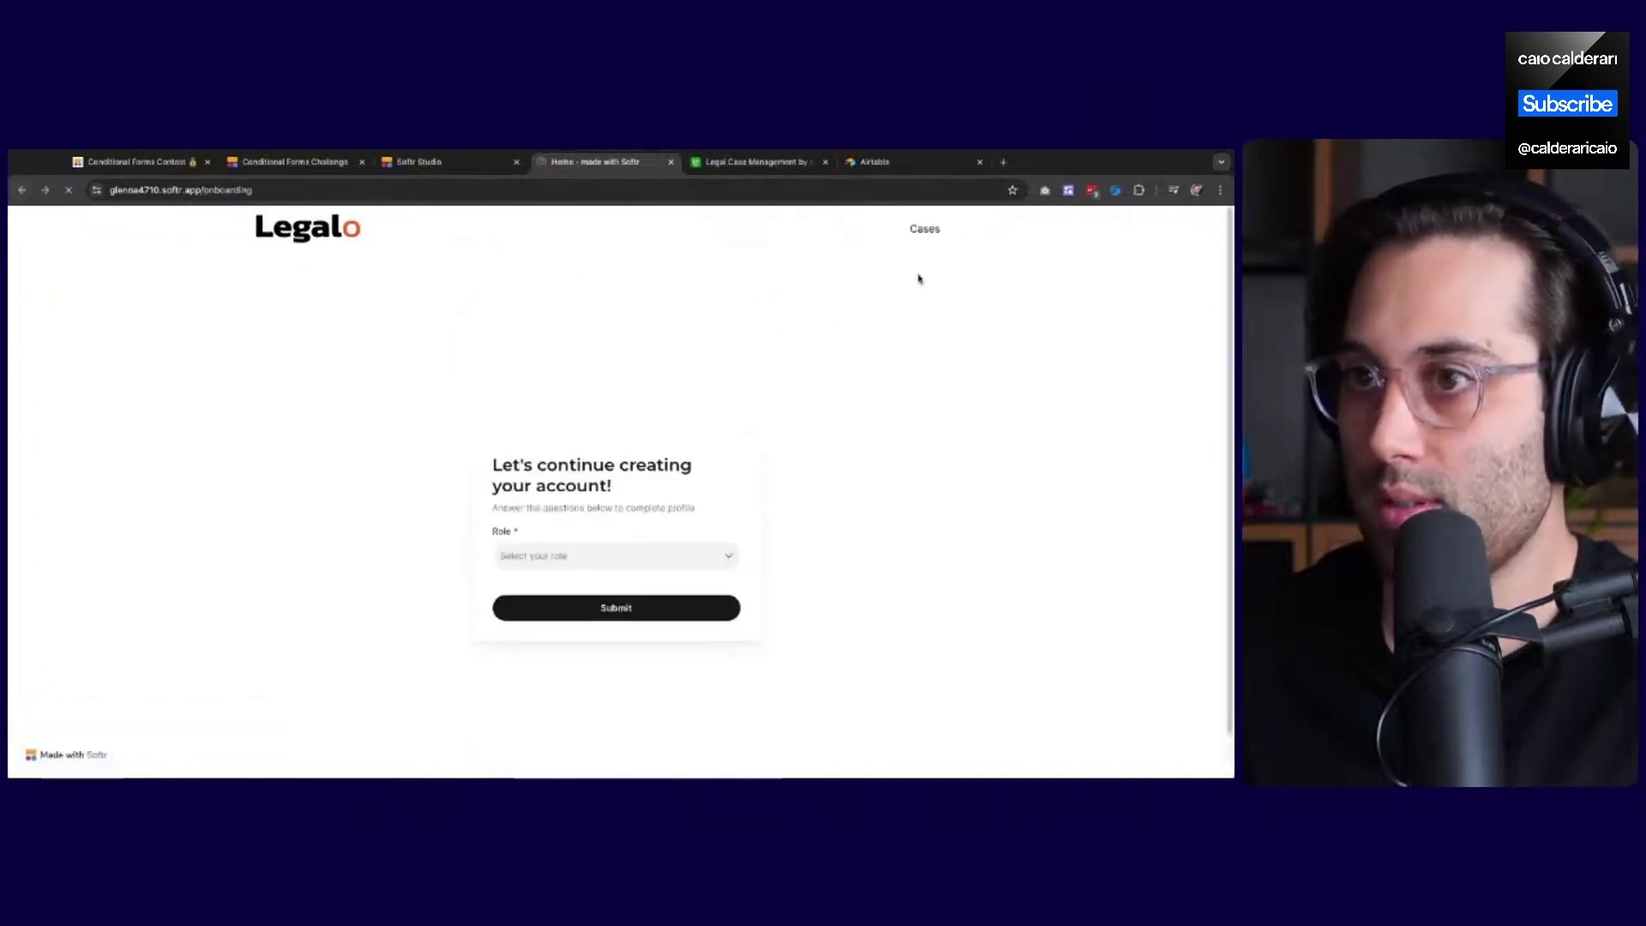
left_click(772, 165)
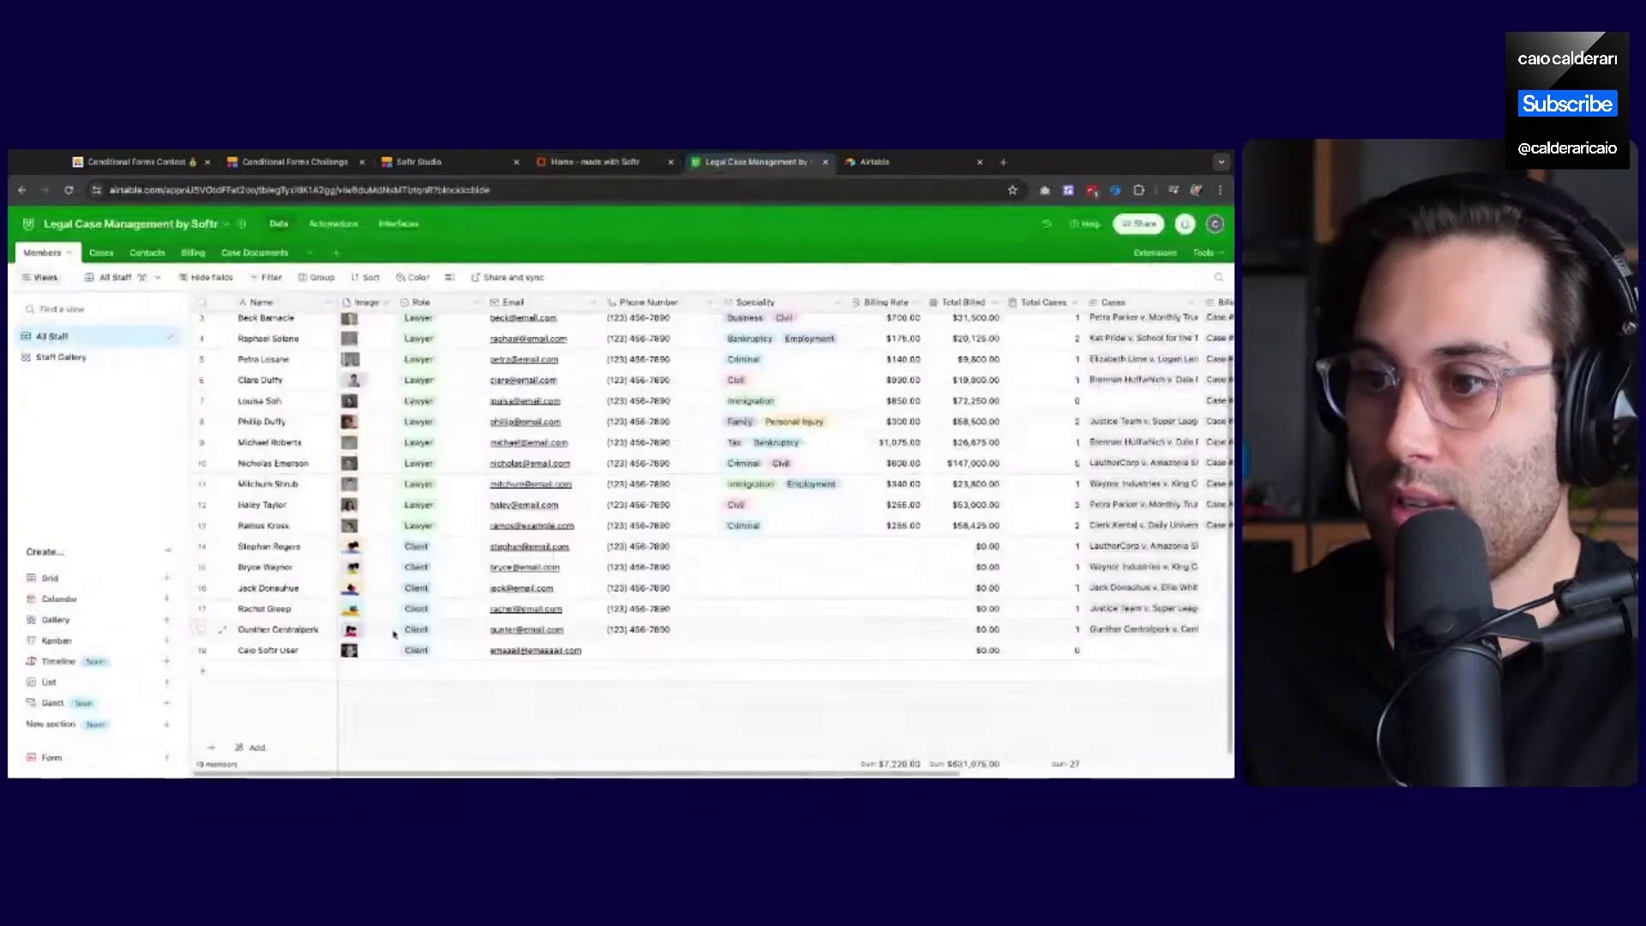
left_click(596, 162)
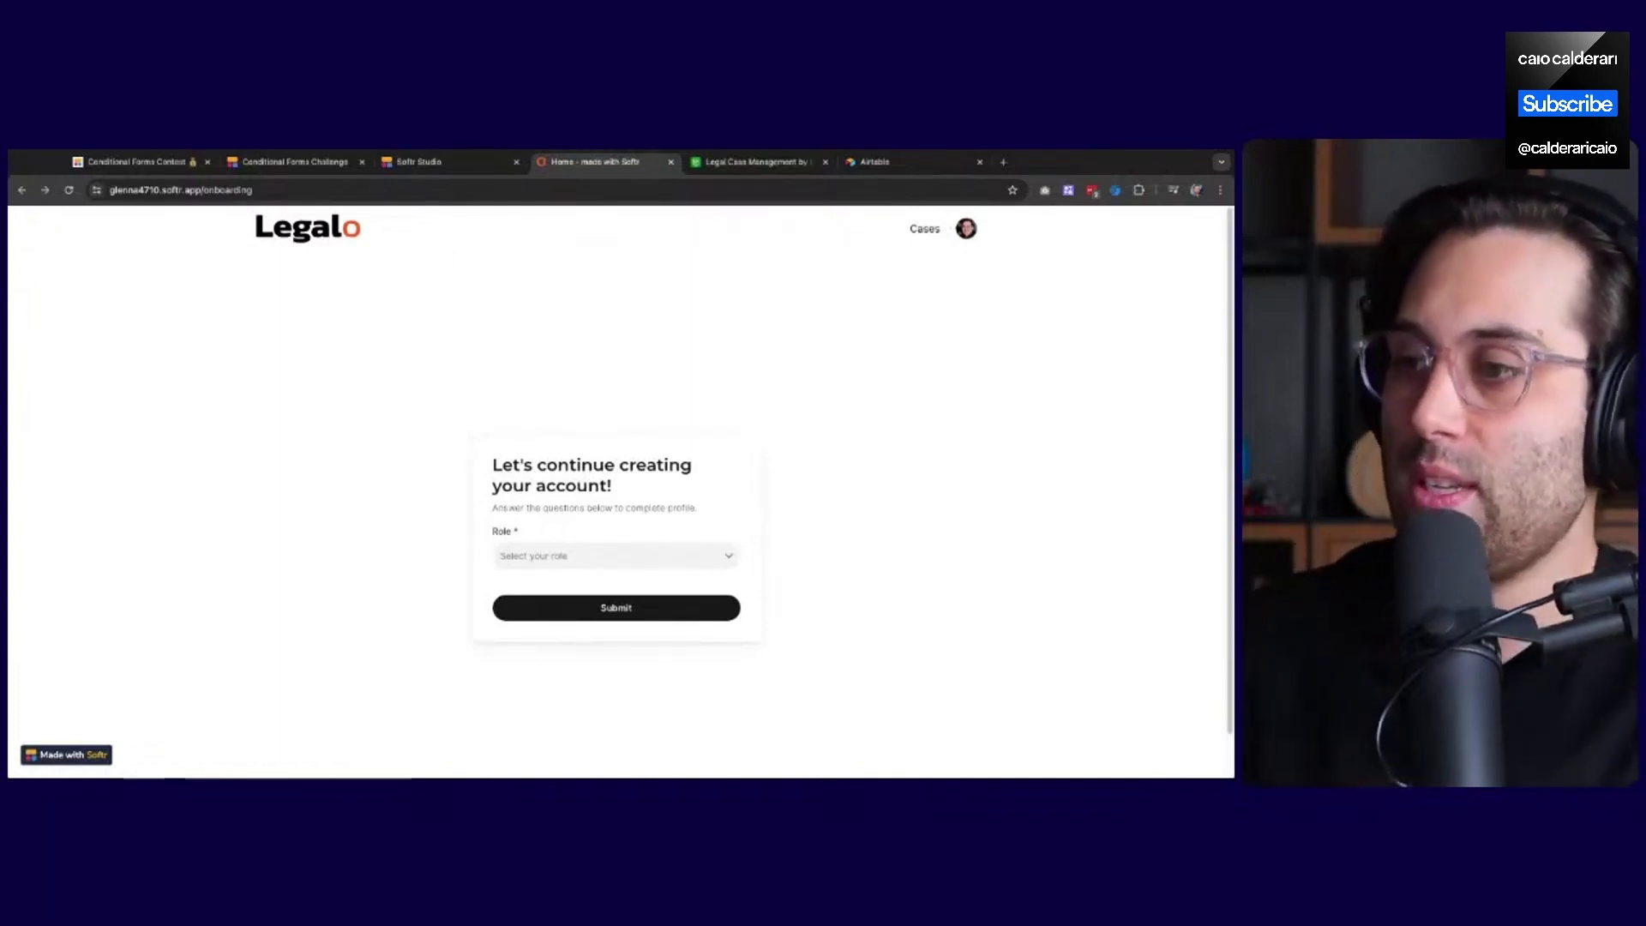
Open and close the Role dropdown twice without choosing, then return to Softr Studio
scroll(661, 558, "down", 1)
scroll(587, 552, "up", 1)
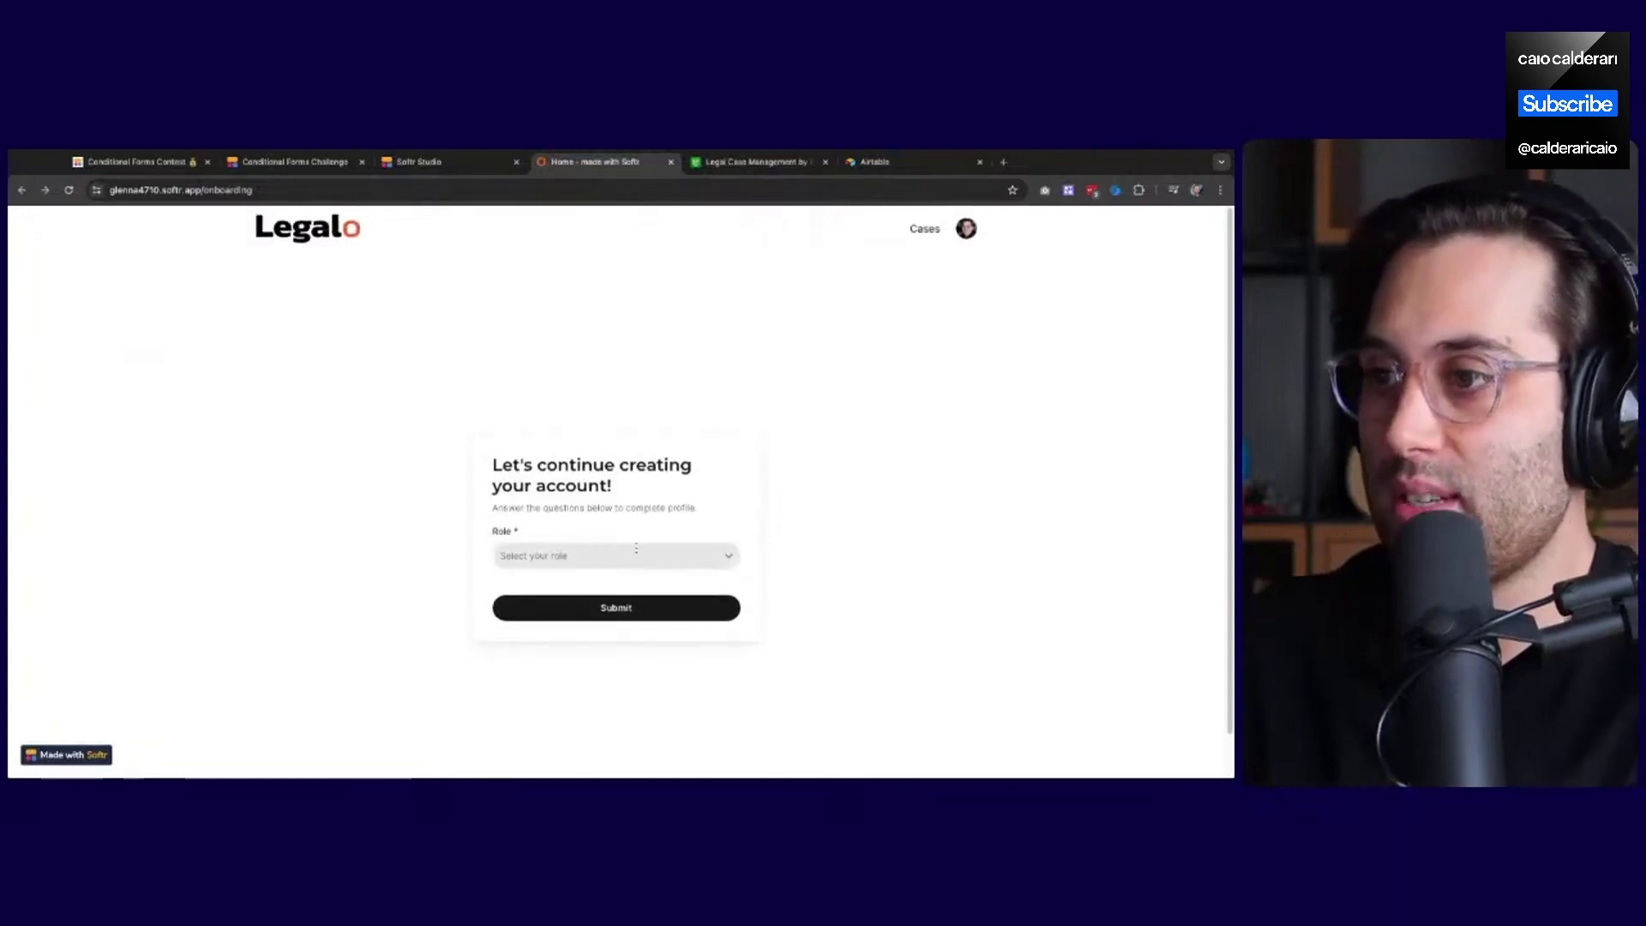
scroll(661, 556, "down", 1)
scroll(599, 580, "up", 1)
left_click(592, 559)
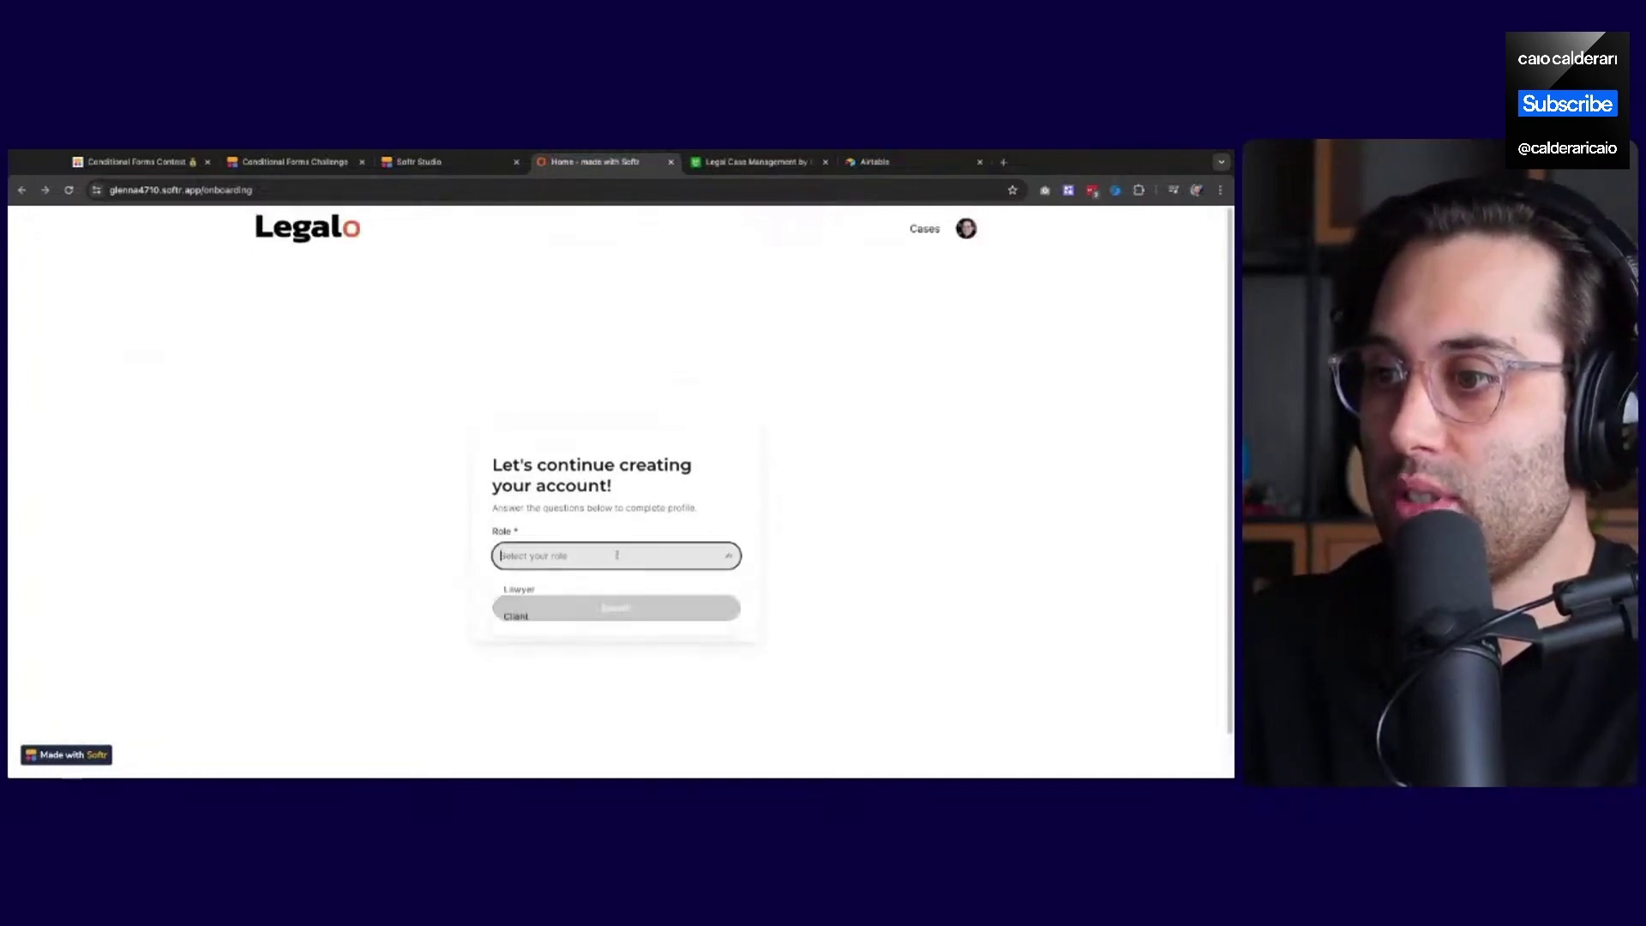
left_click(368, 562)
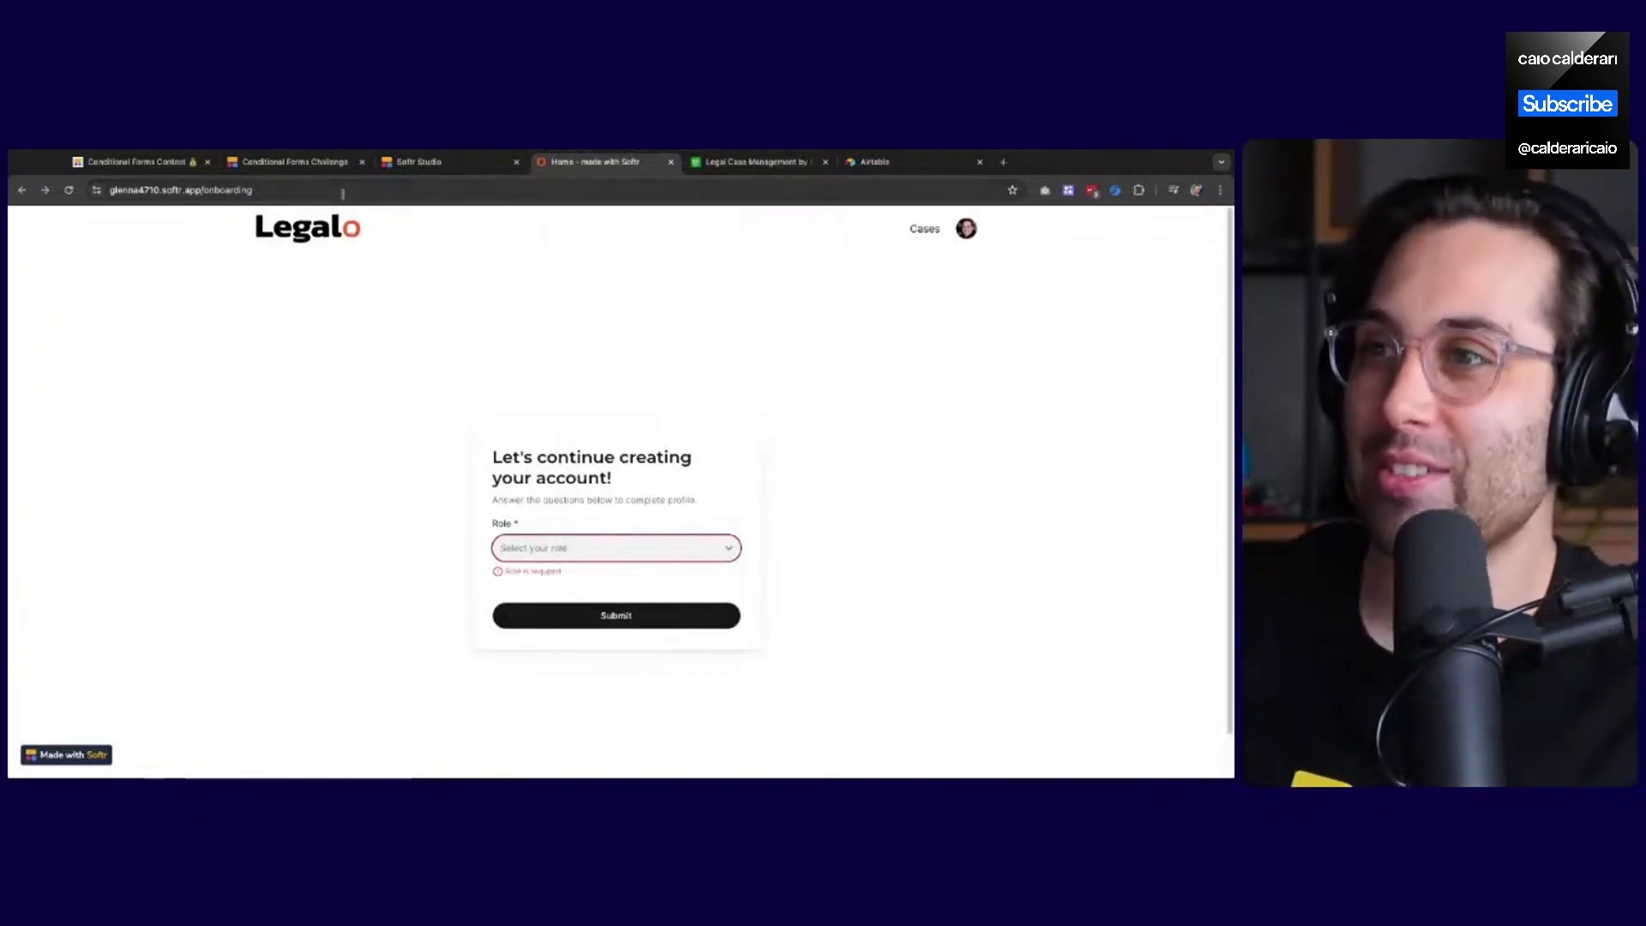
left_click(724, 548)
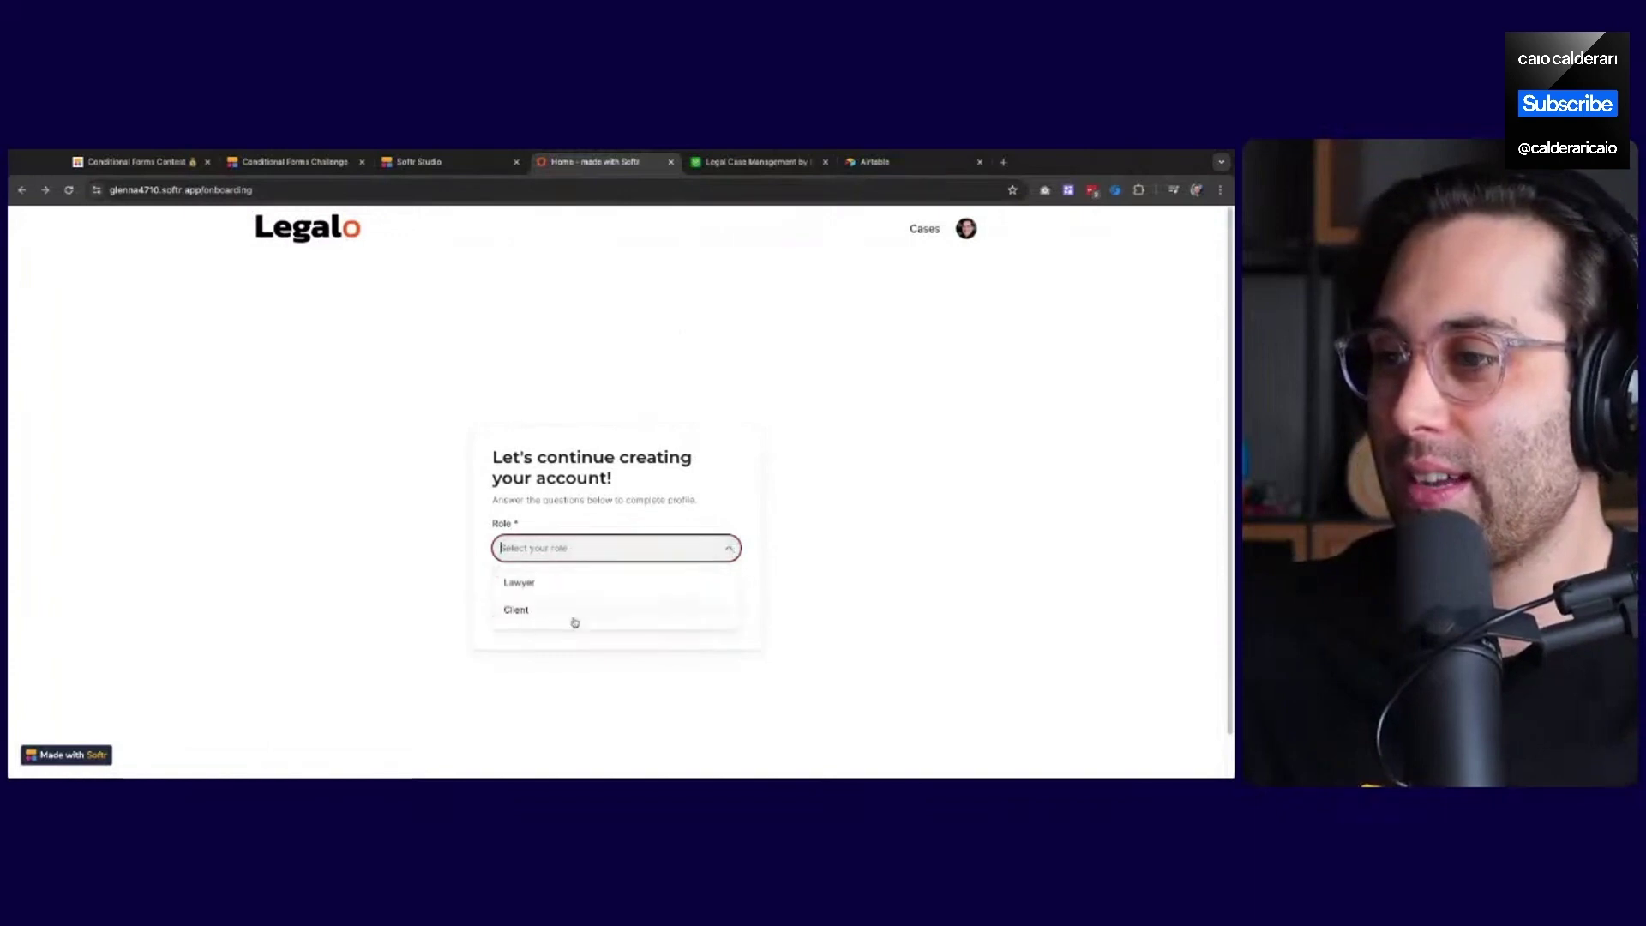
left_click(691, 365)
left_click(448, 163)
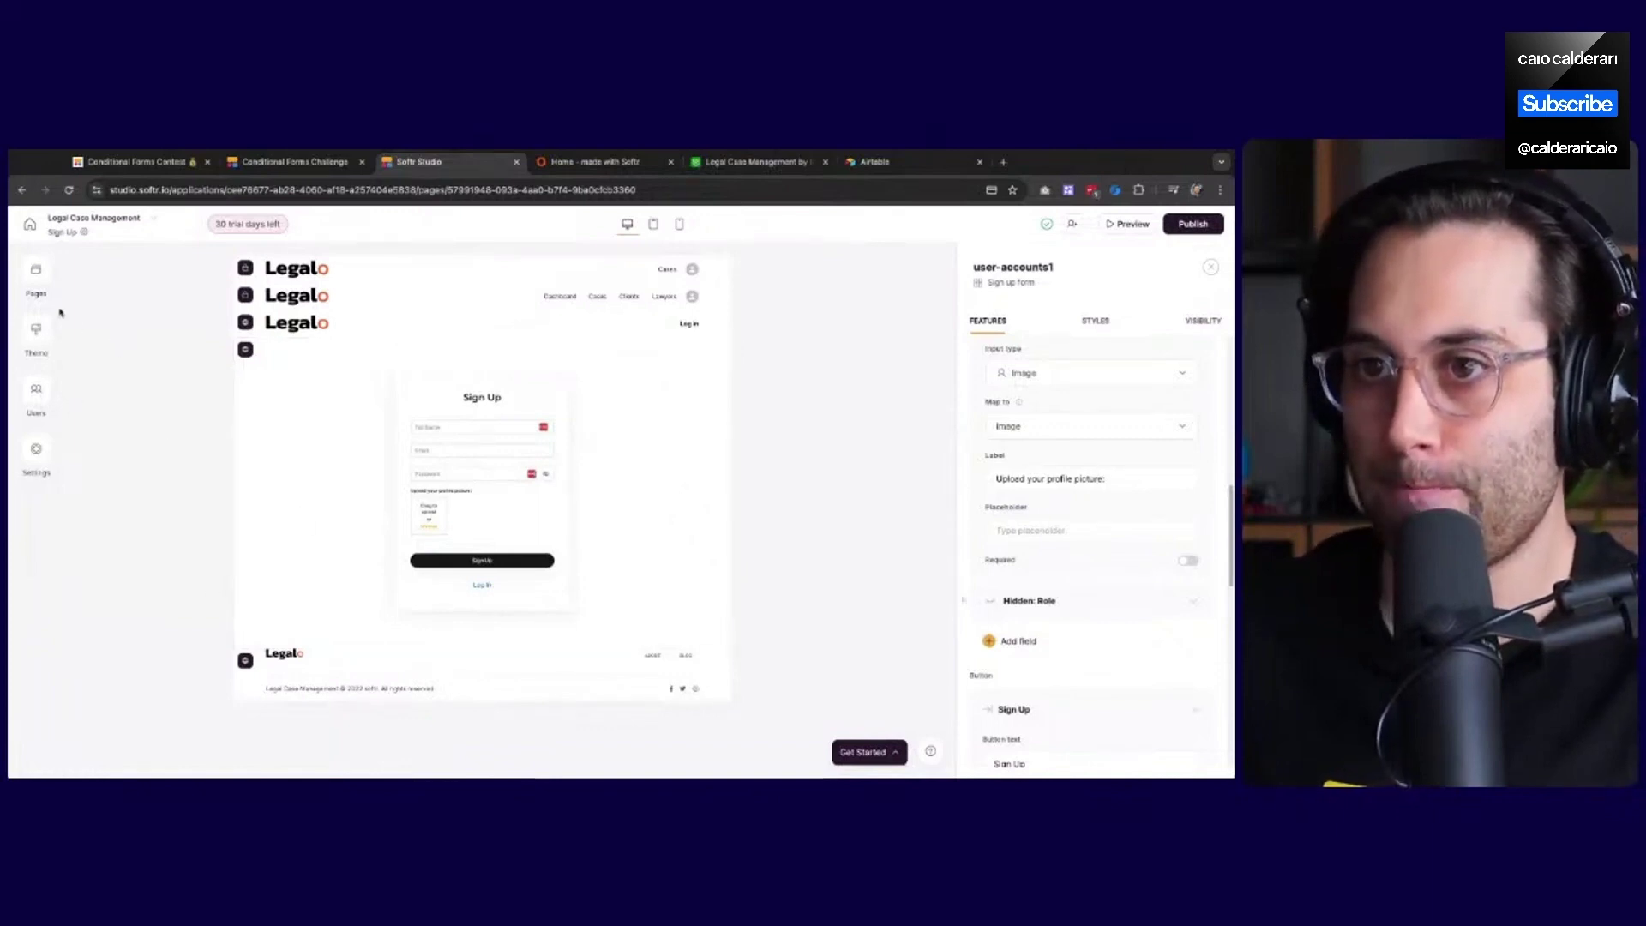
Select the Onboarding page's form, view its Logic flow, and return to the Questions list
left_click(38, 277)
left_click(158, 413)
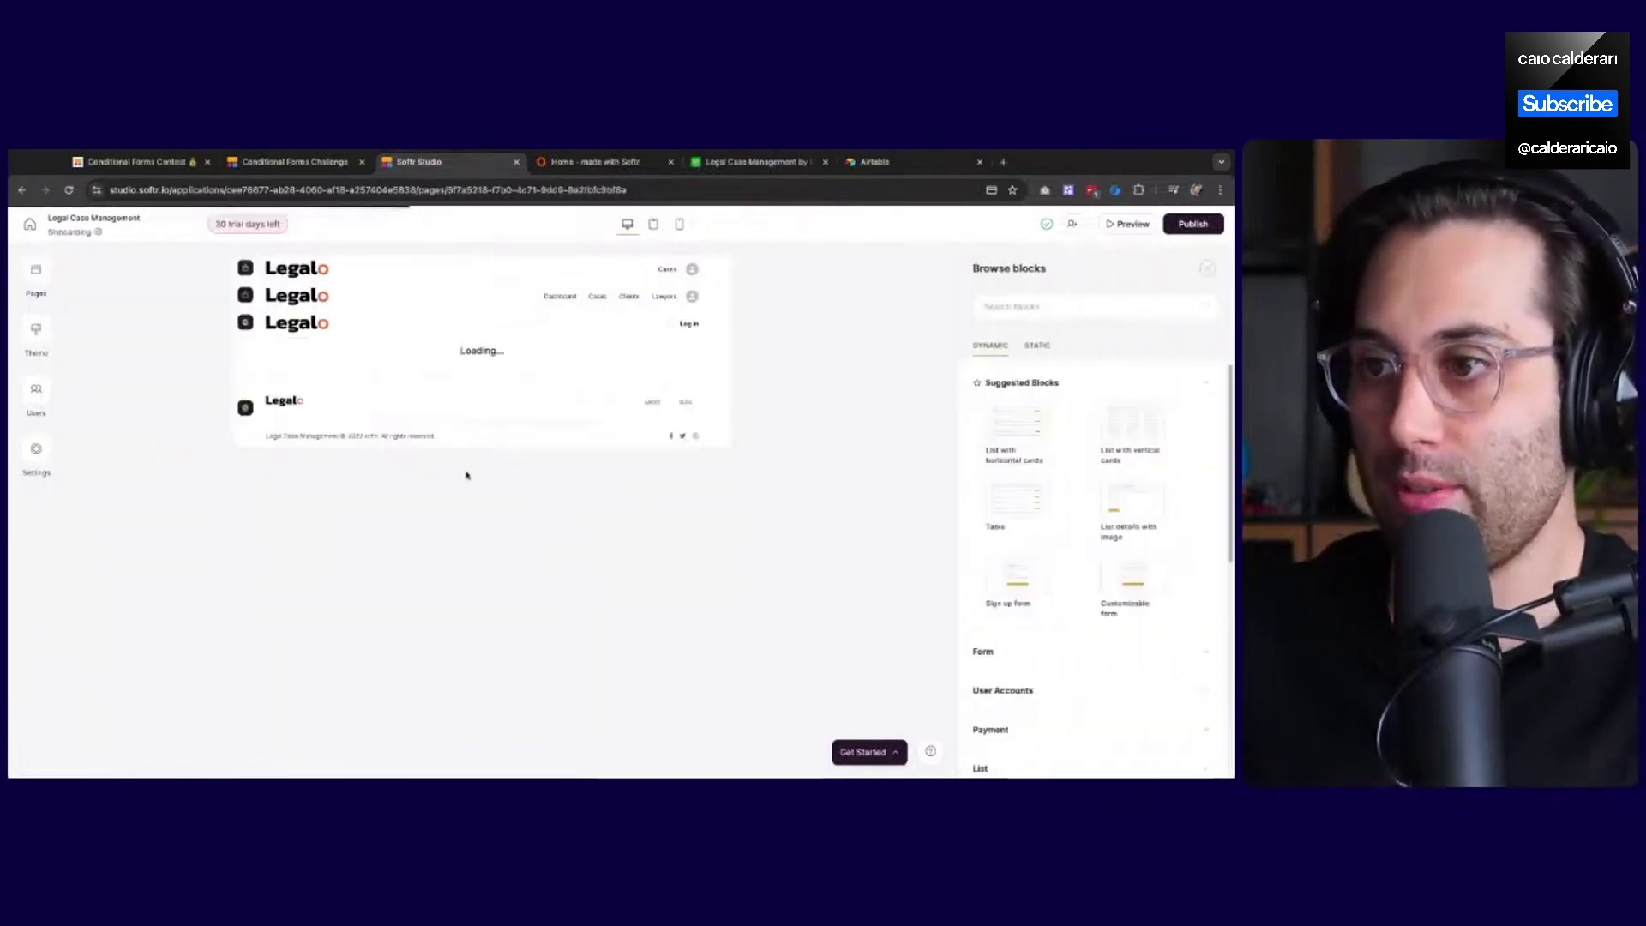
left_click(450, 393)
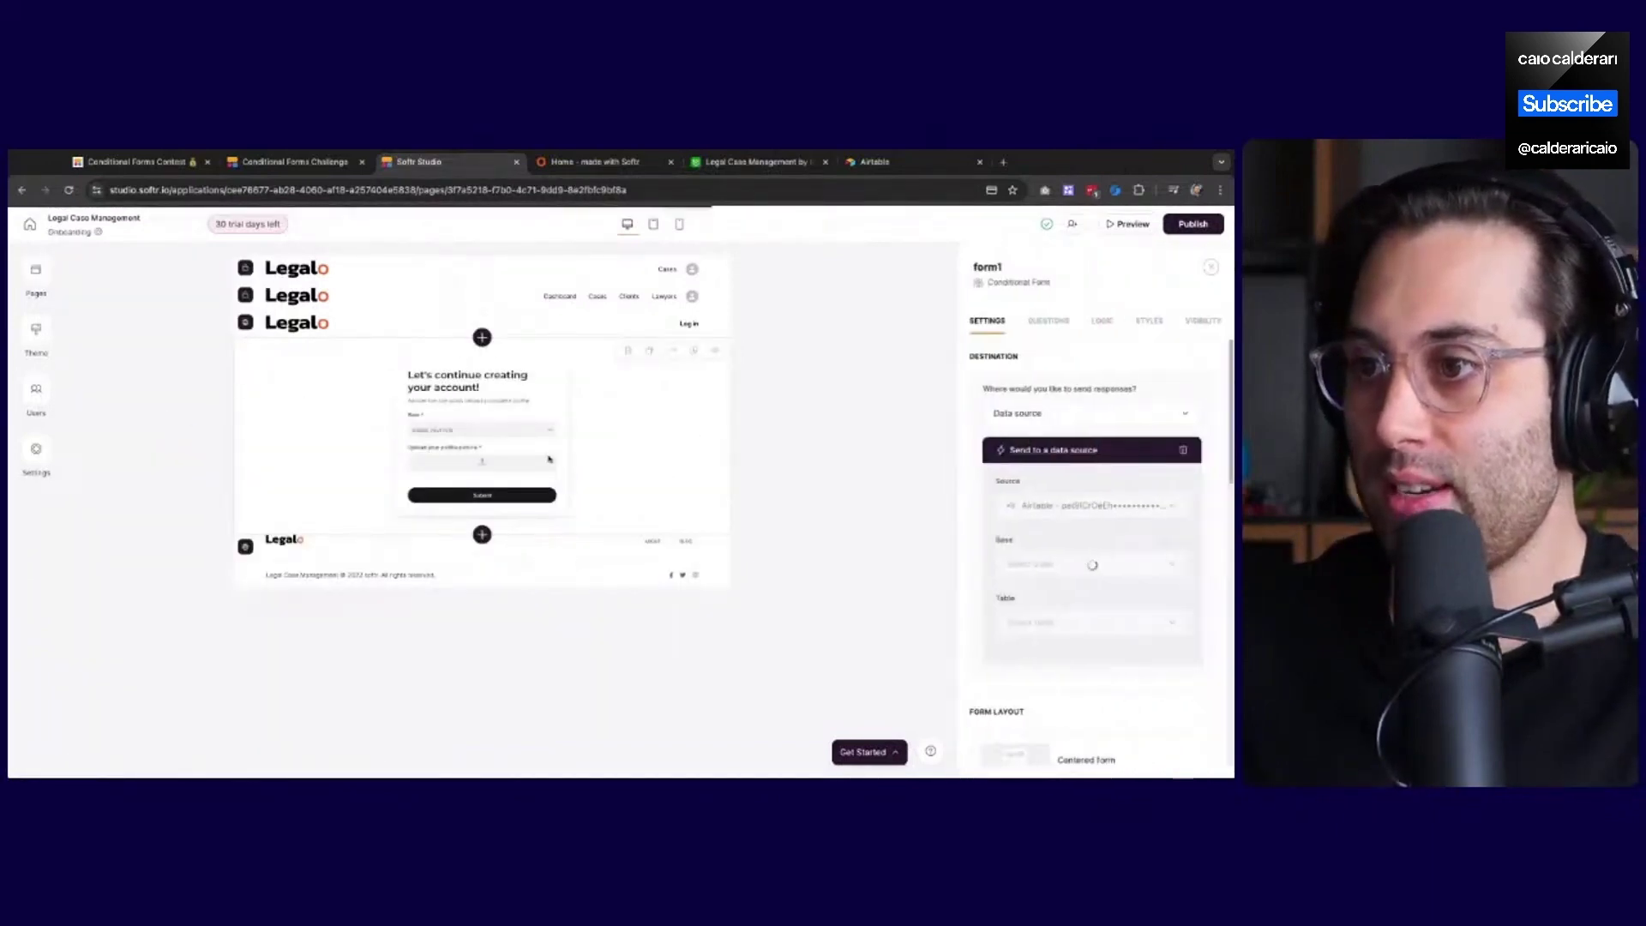
left_click(1048, 320)
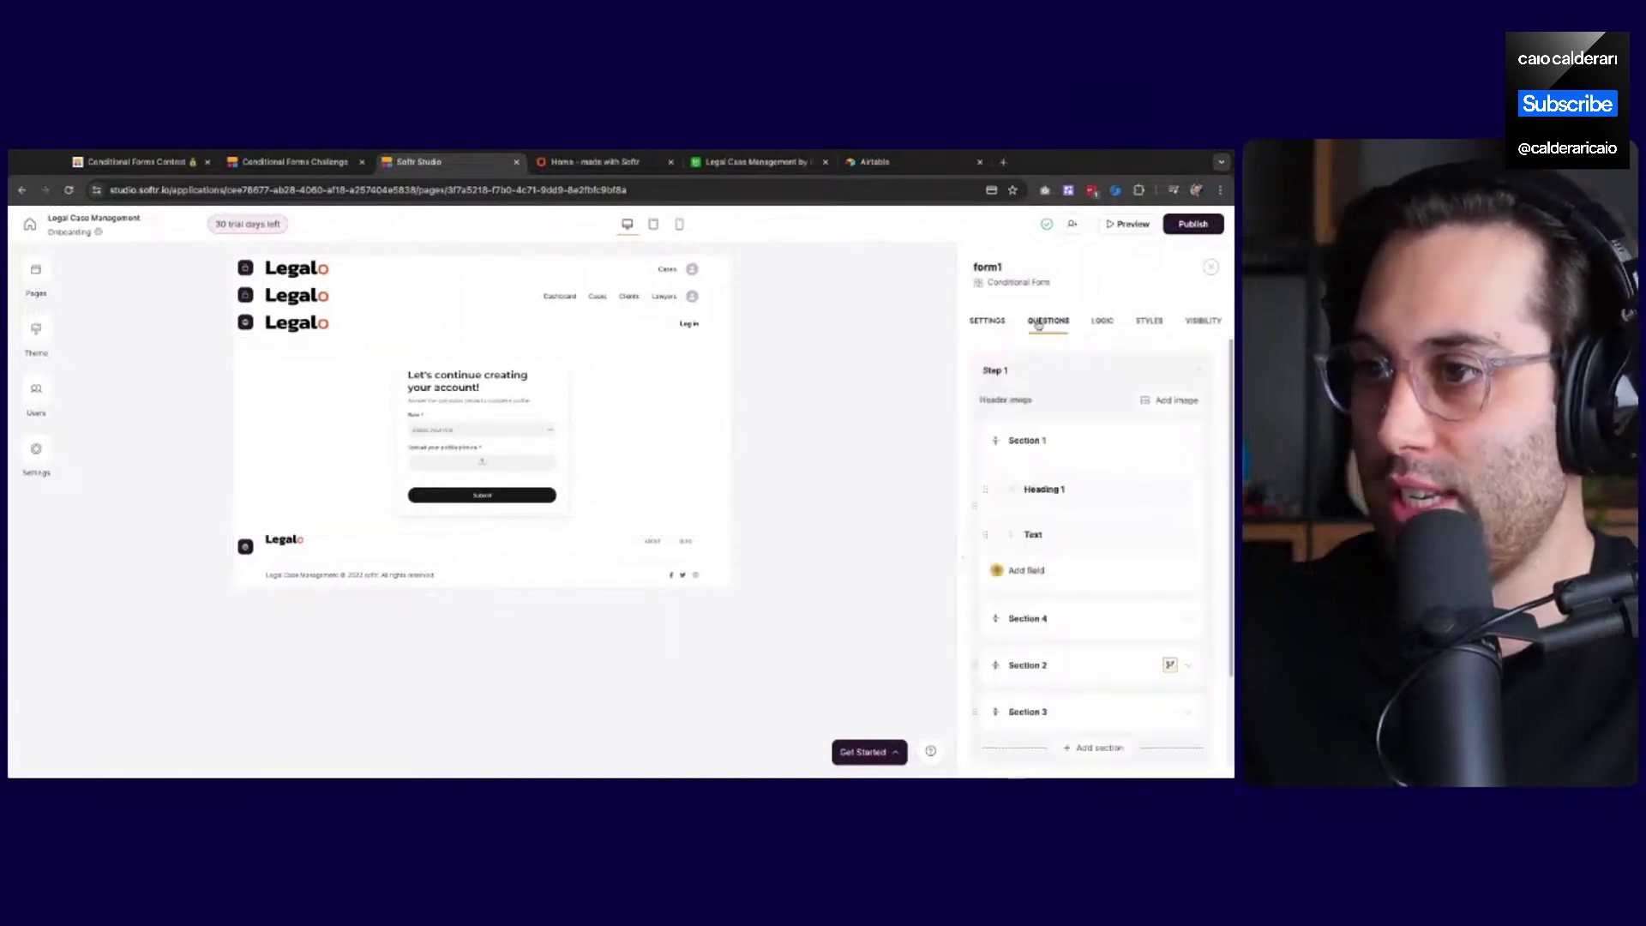
scroll(1085, 502, "down", 2)
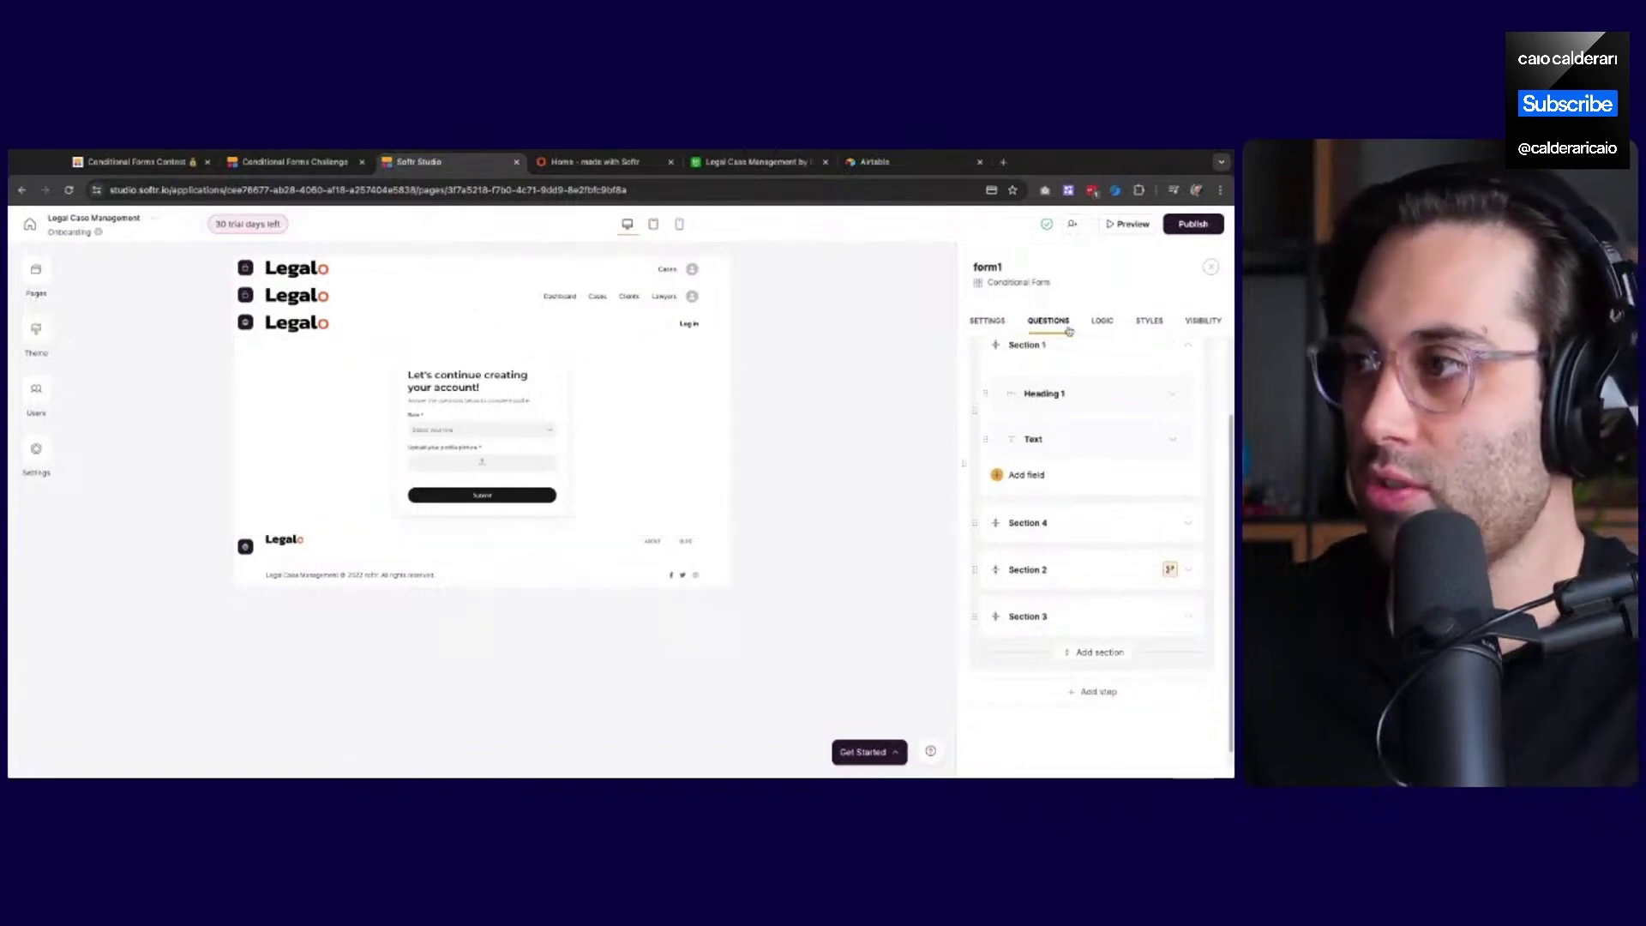
left_click(1102, 321)
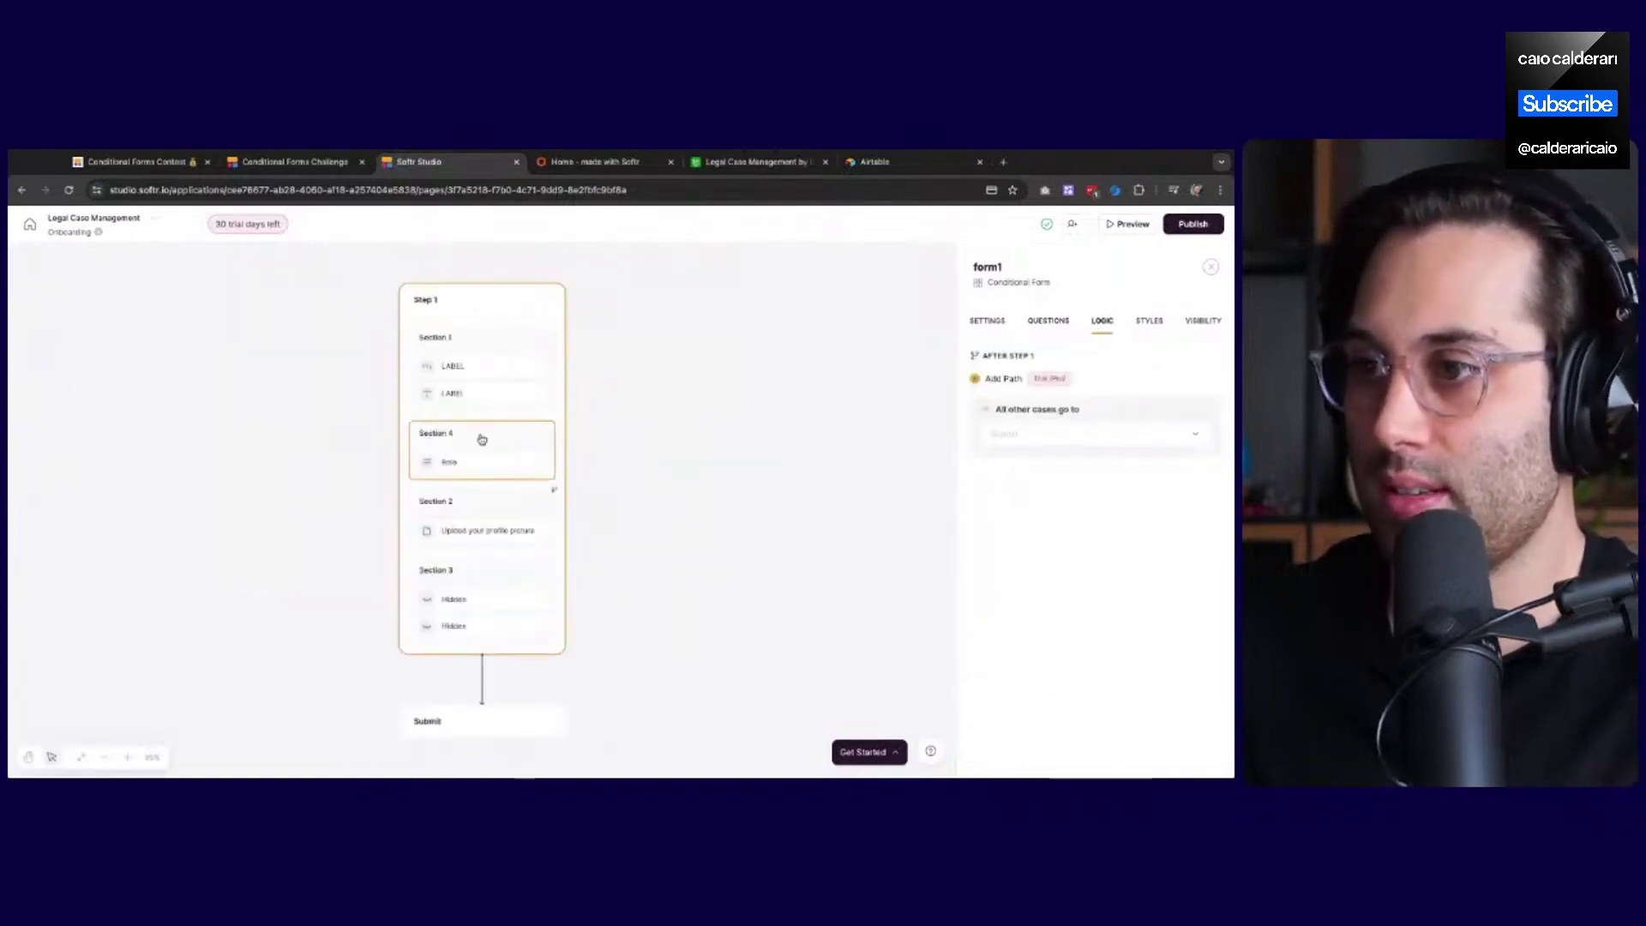
left_click(1048, 324)
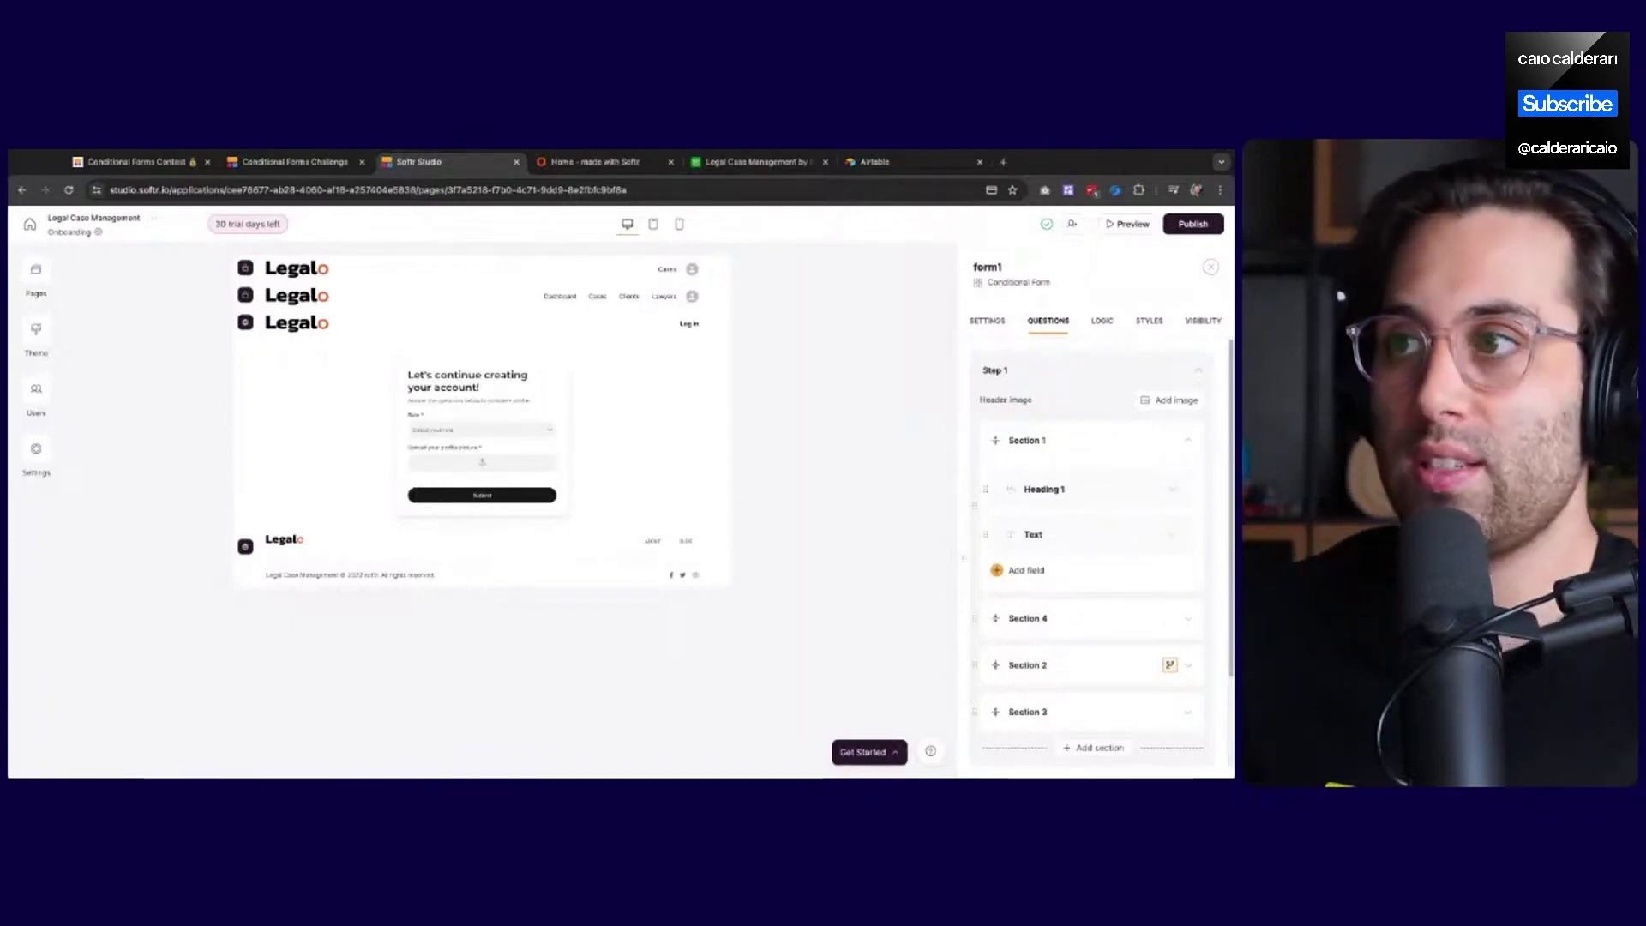
left_click(759, 162)
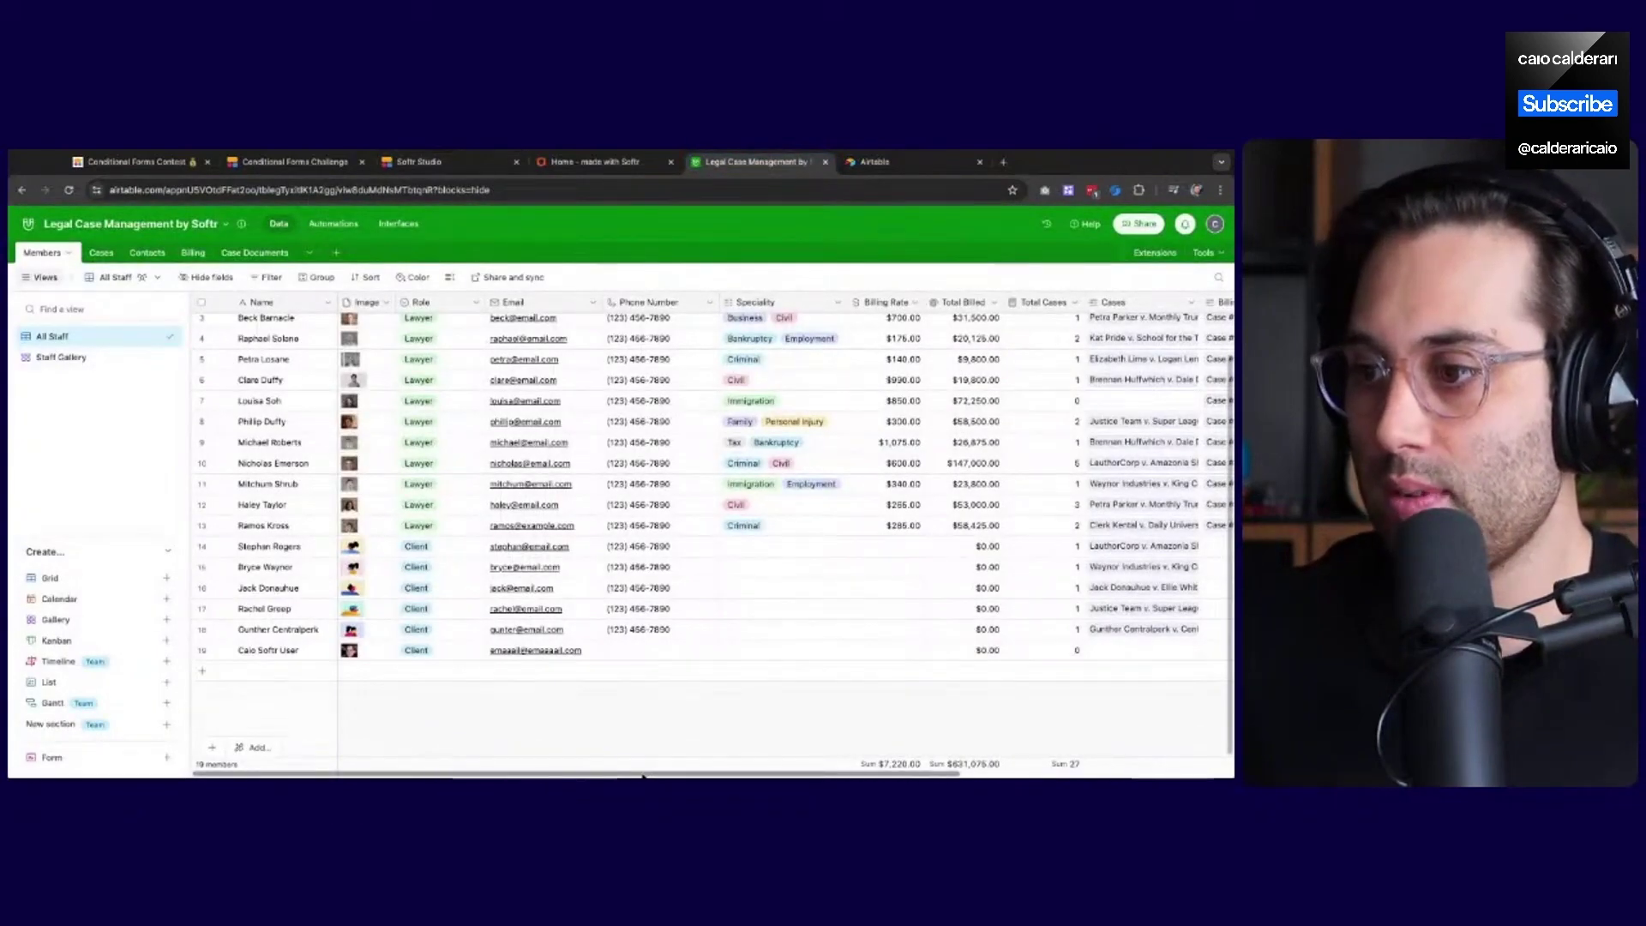
scroll(643, 776, "right", 3)
scroll(643, 776, "left", 2)
scroll(643, 776, "right", 2)
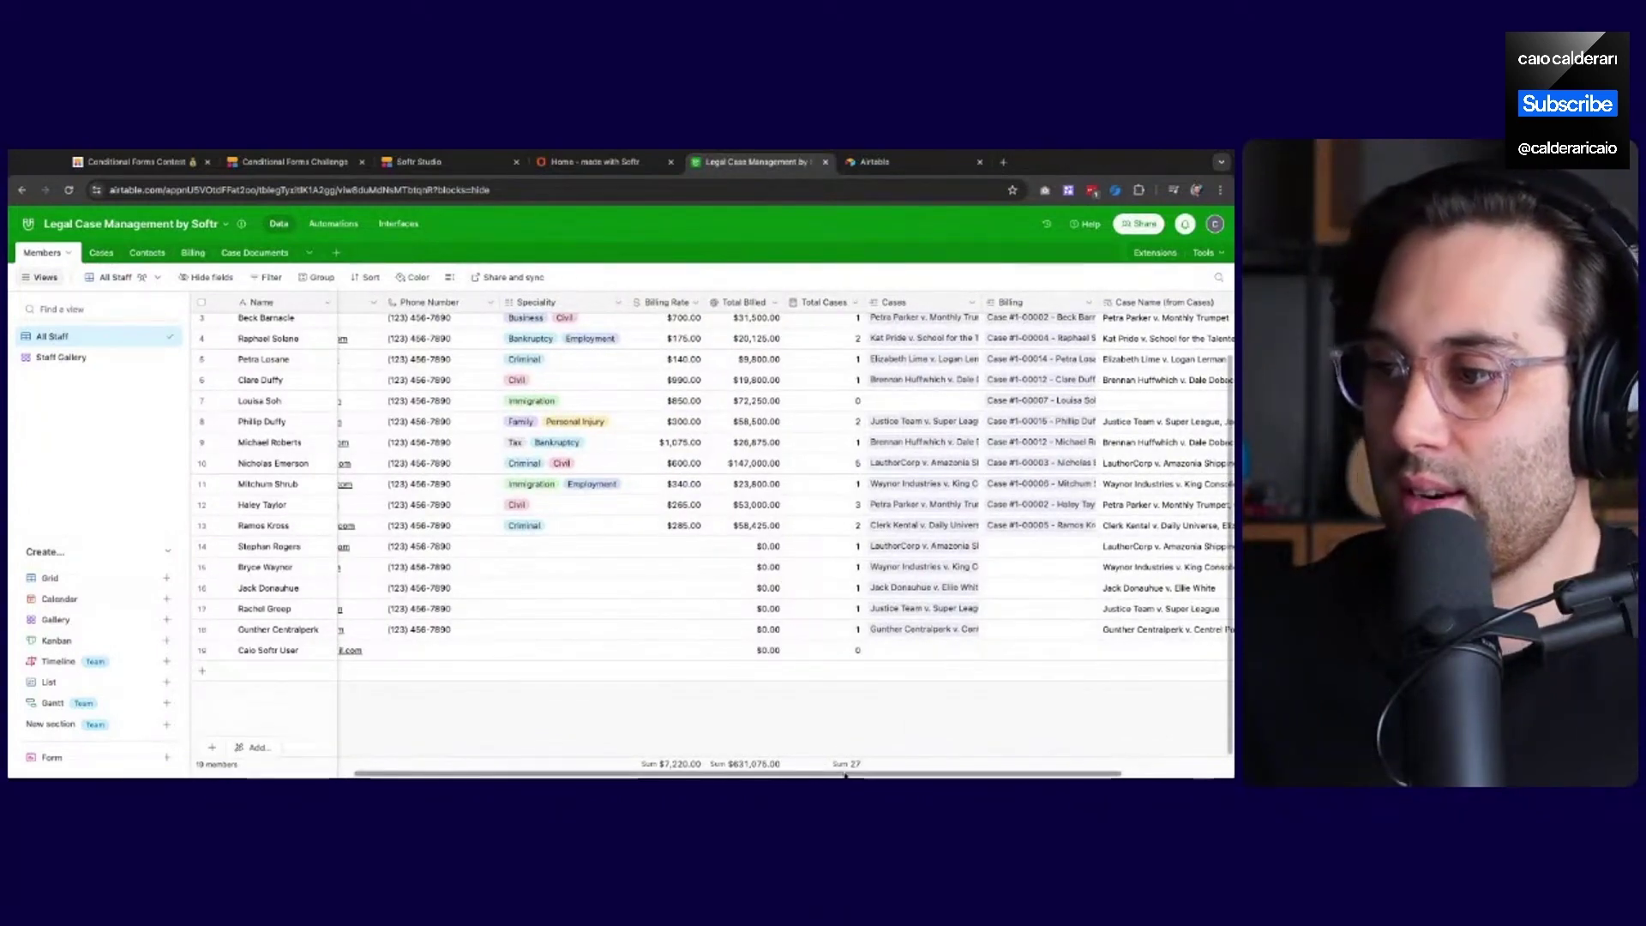
scroll(845, 776, "right", 3)
scroll(846, 775, "left", 5)
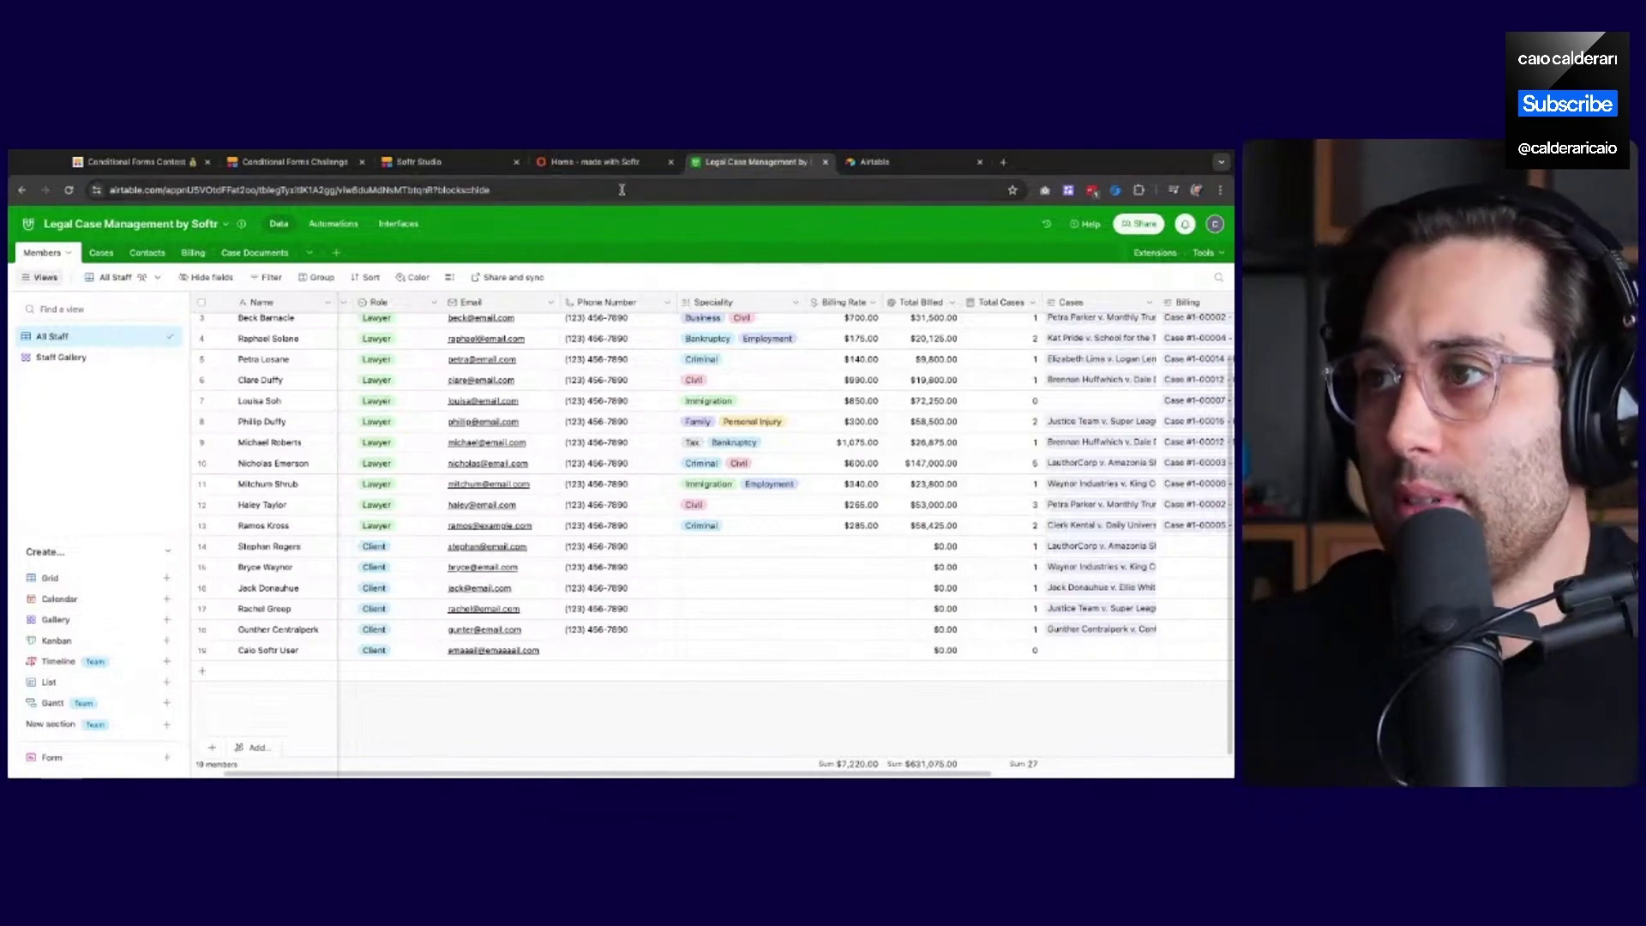
left_click(446, 161)
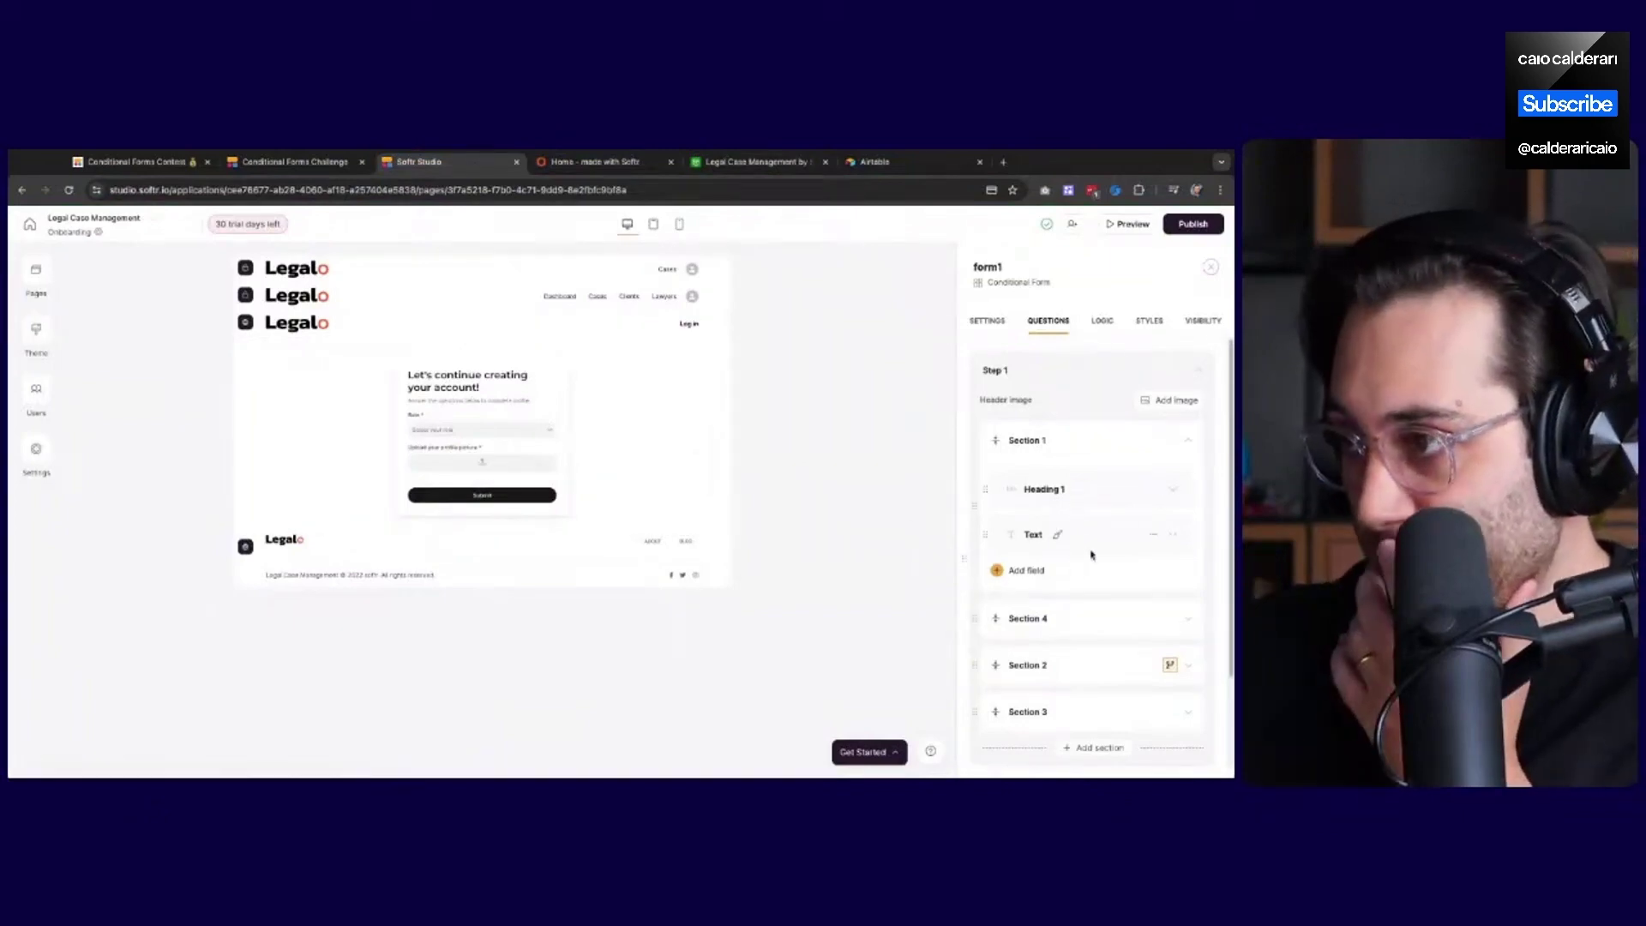
Expand Section 4 and change the Role question's input type to Phone number
scroll(1089, 557, "down", 1)
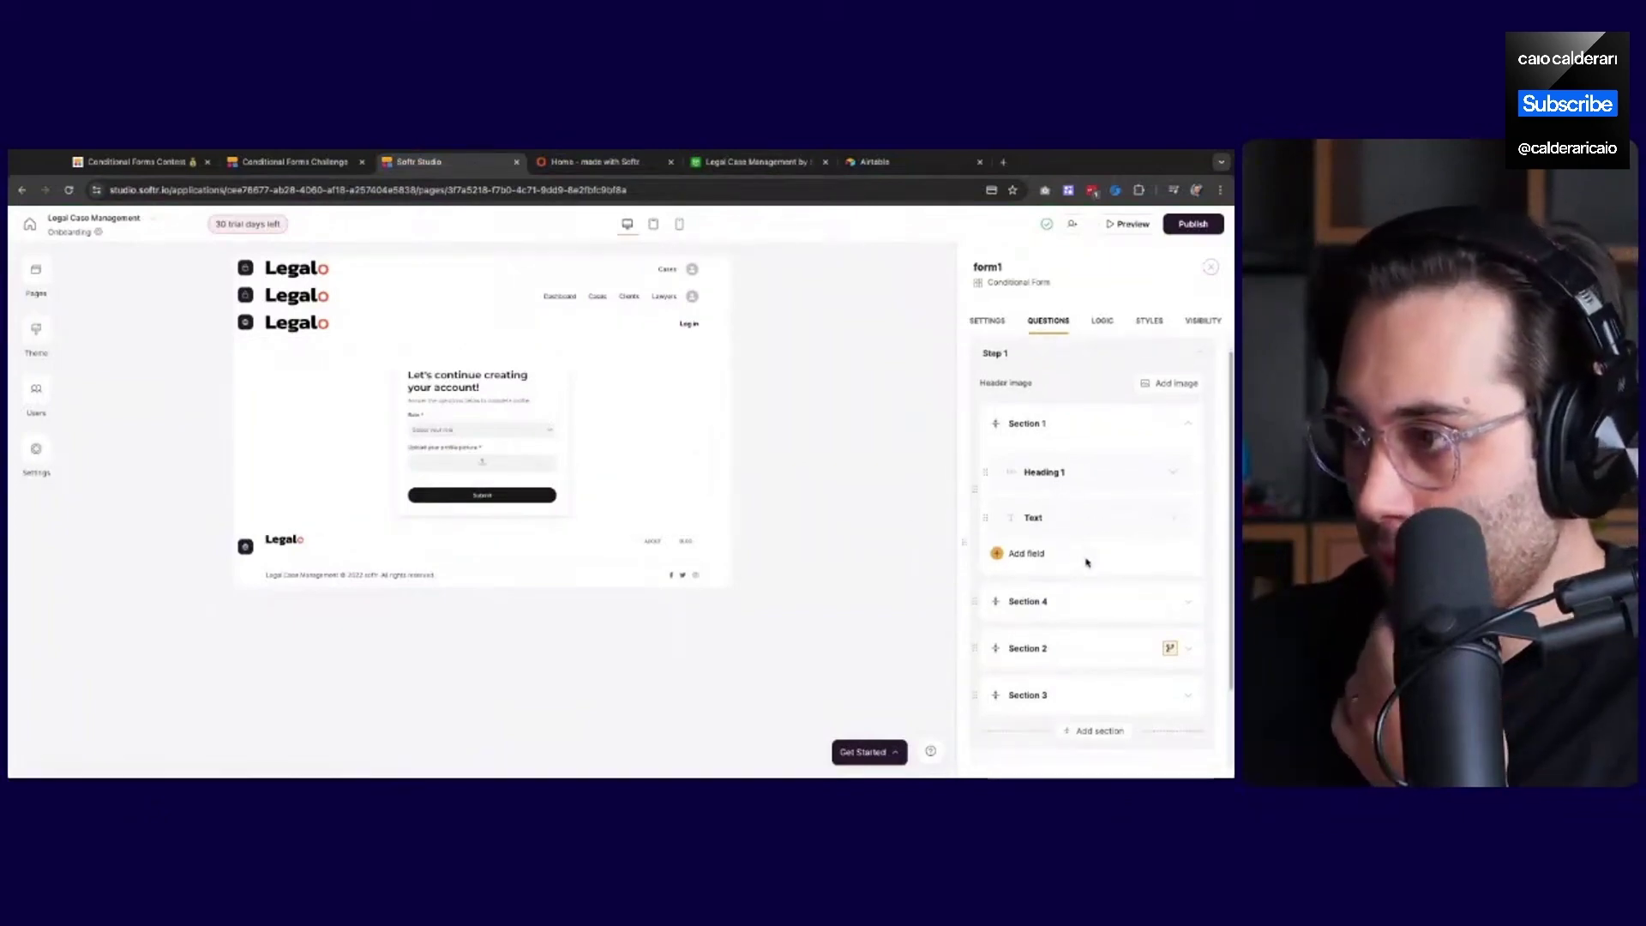
left_click(1077, 601)
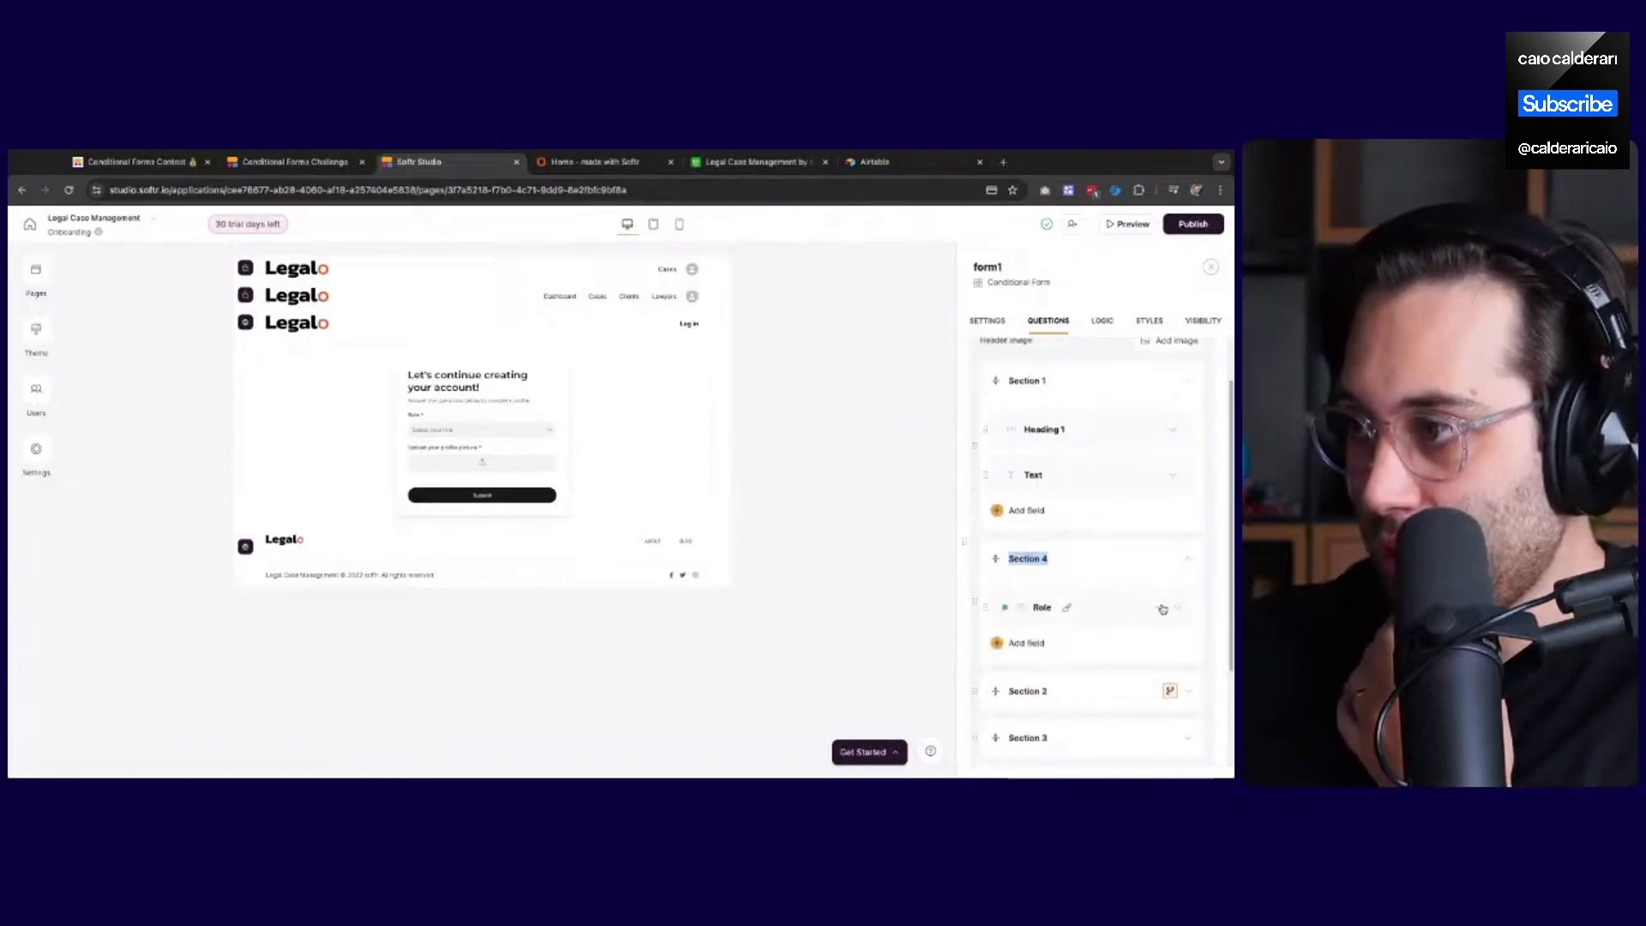
left_click(1121, 617)
left_click(1063, 463)
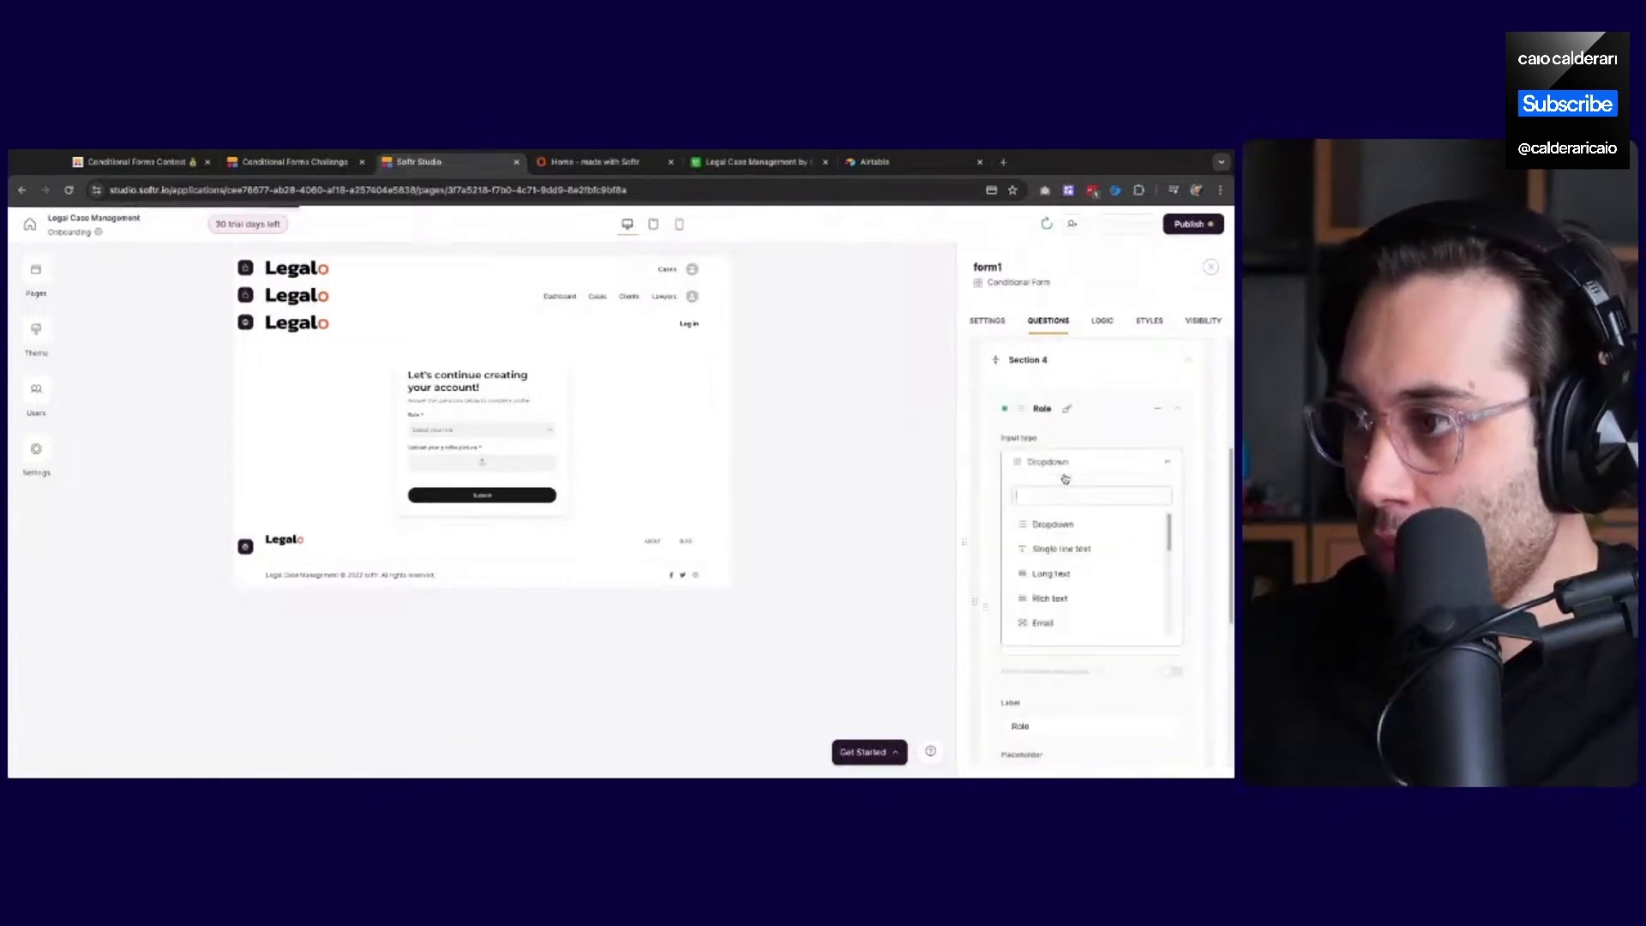
scroll(1079, 596, "down", 4)
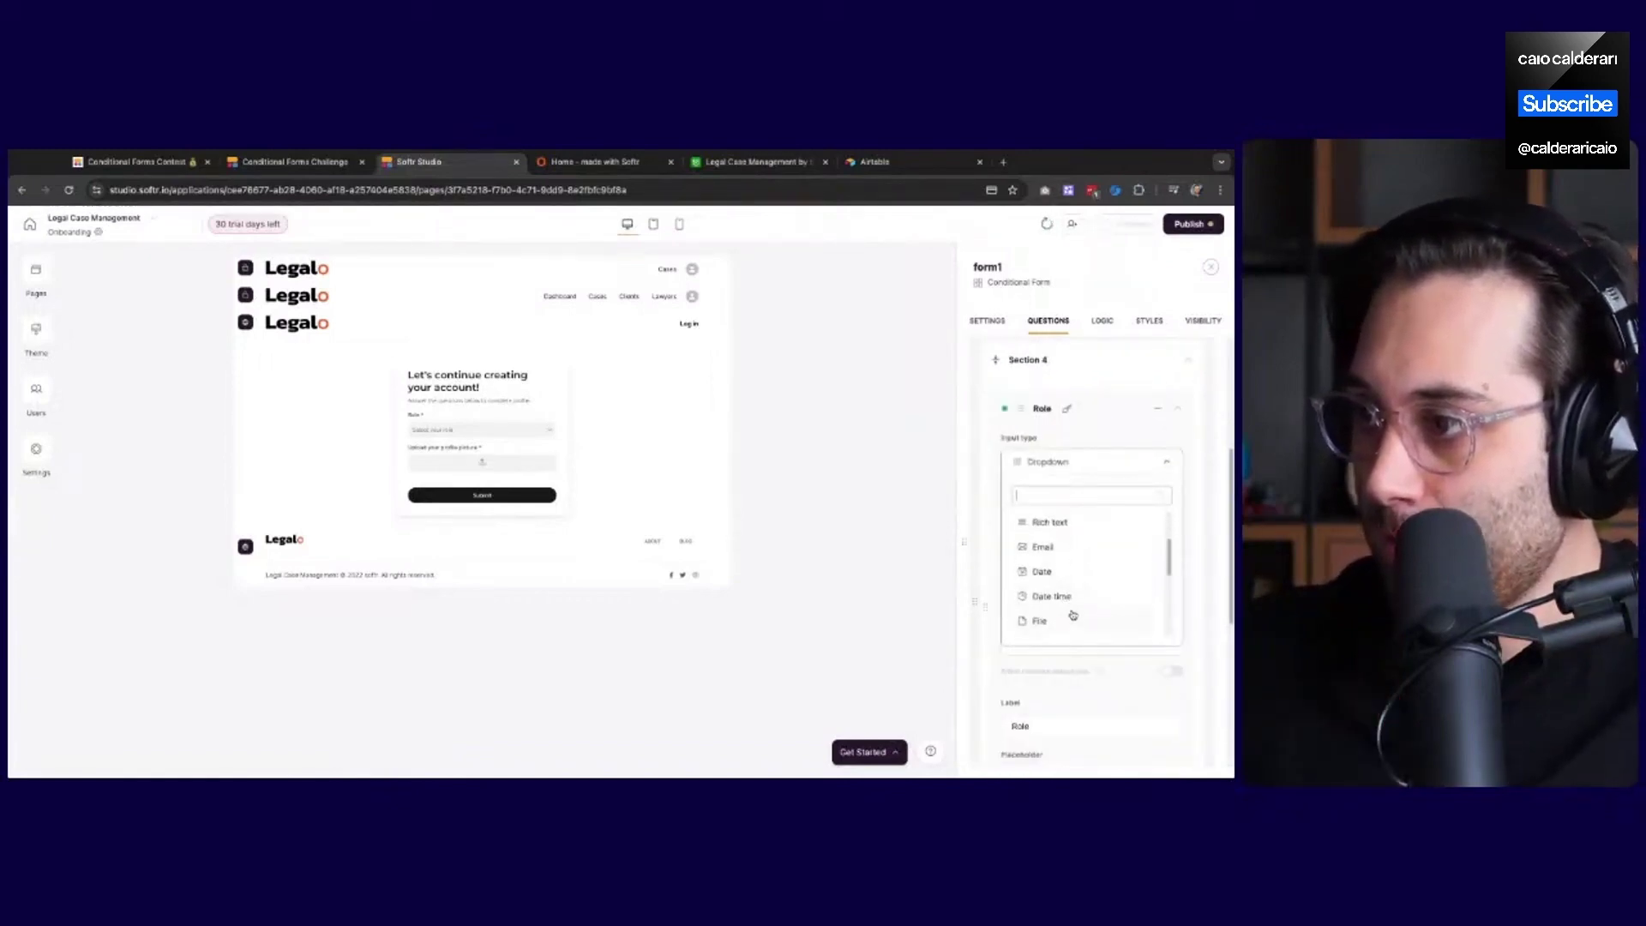
scroll(1075, 612, "down", 5)
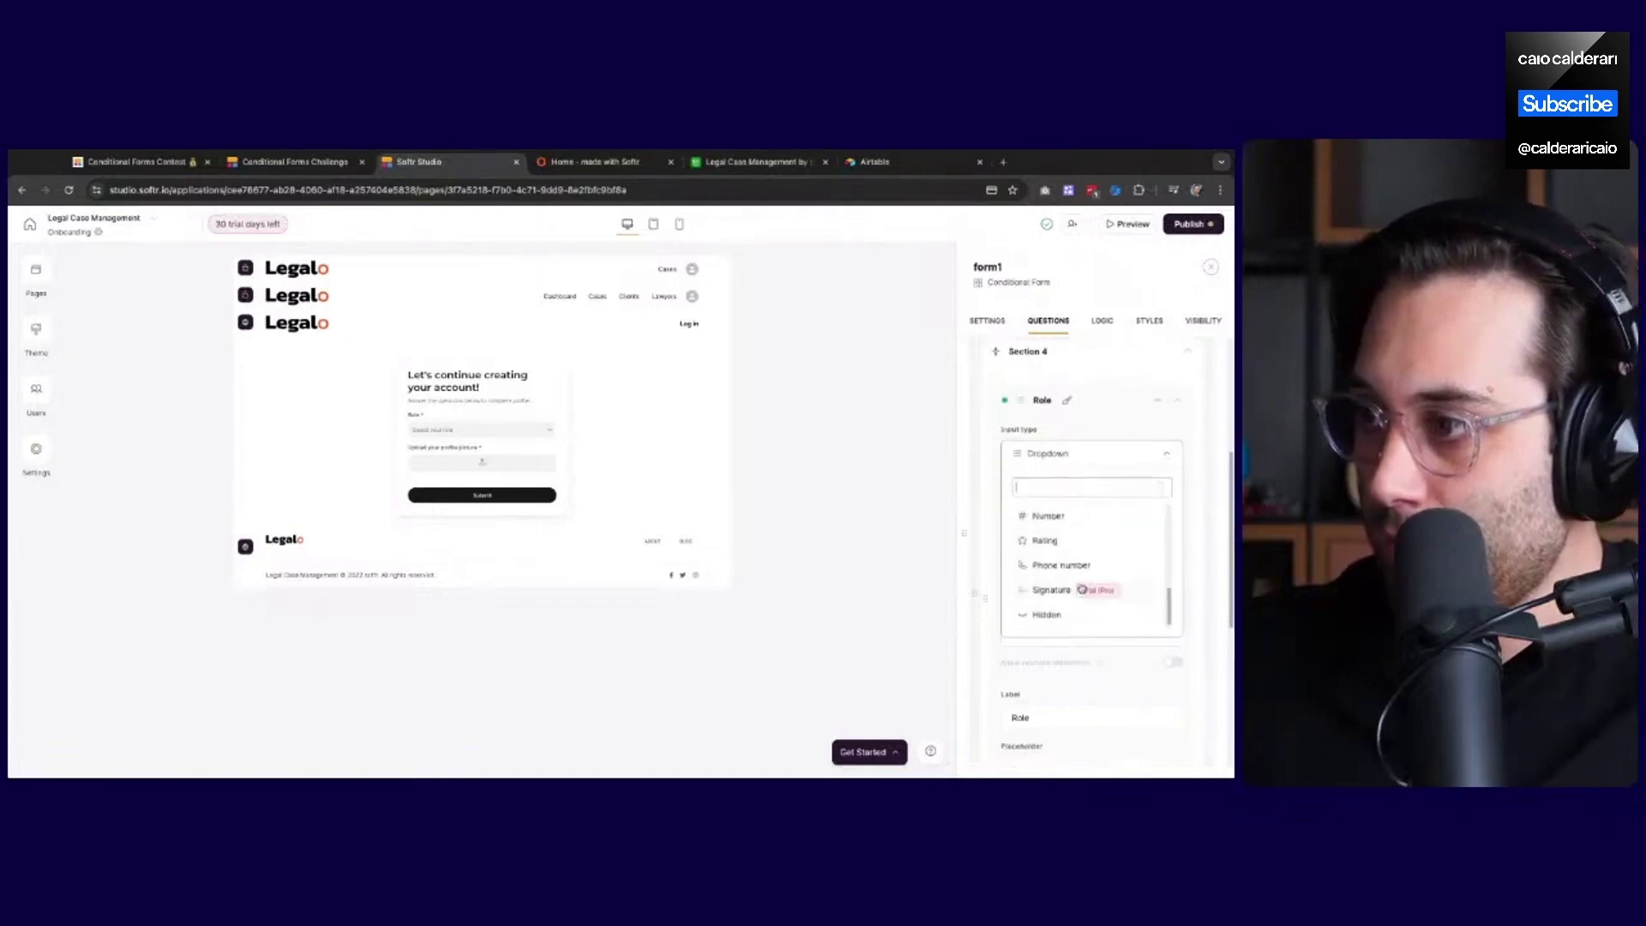
left_click(1072, 572)
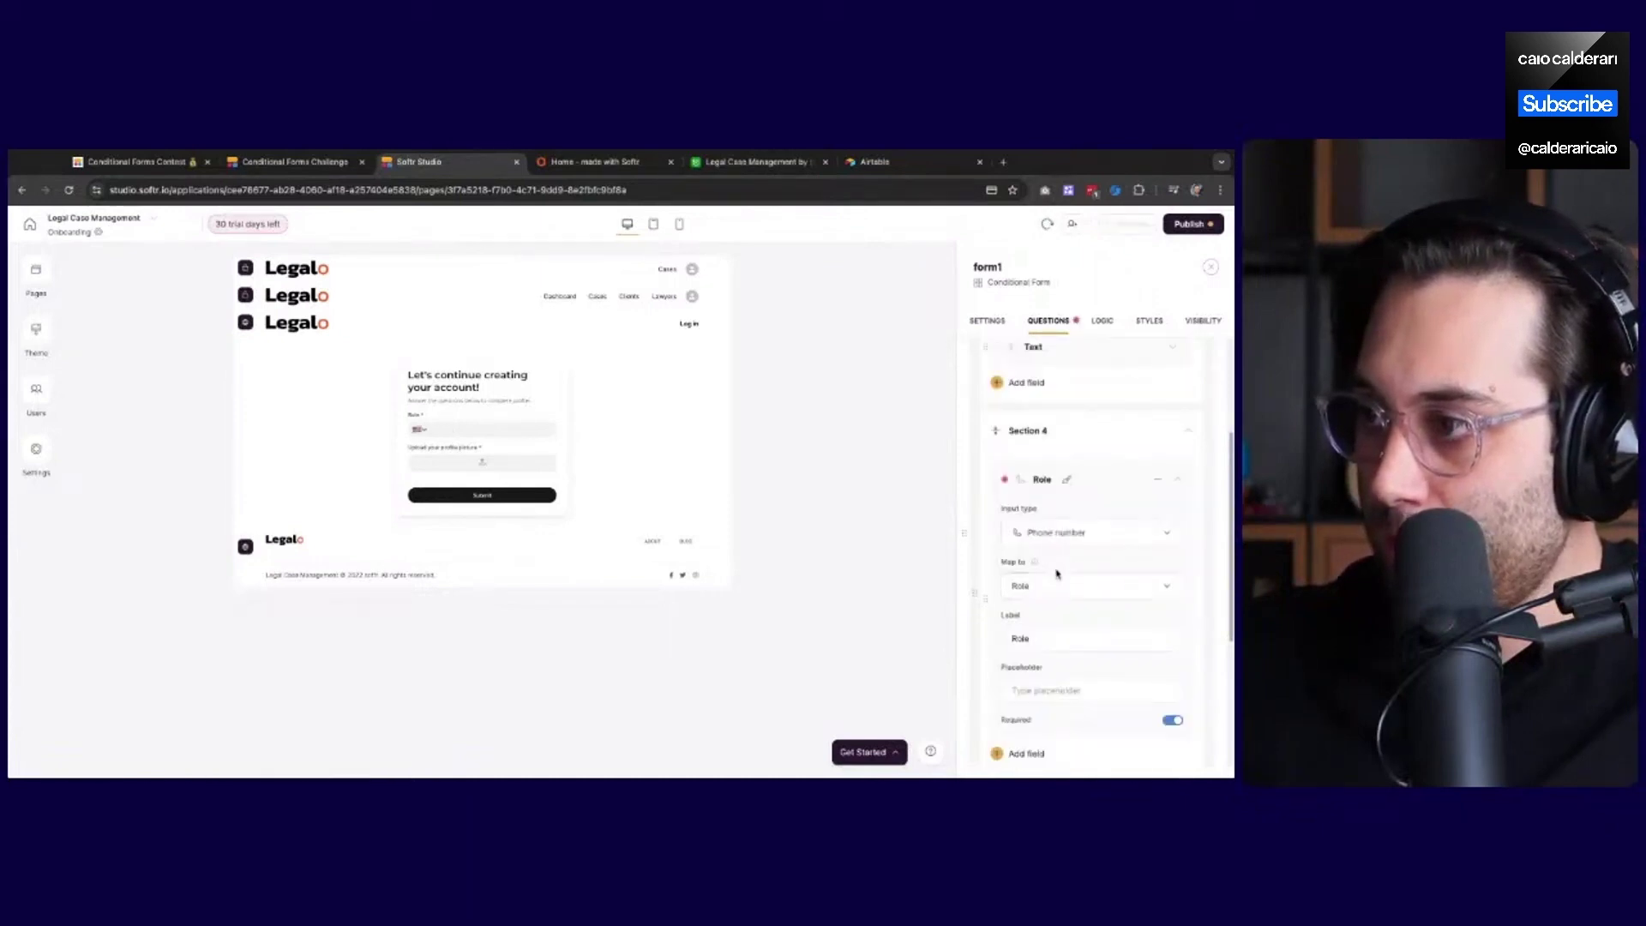
Replace the question's label with 'Phone Number:'
scroll(1061, 590, "down", 3)
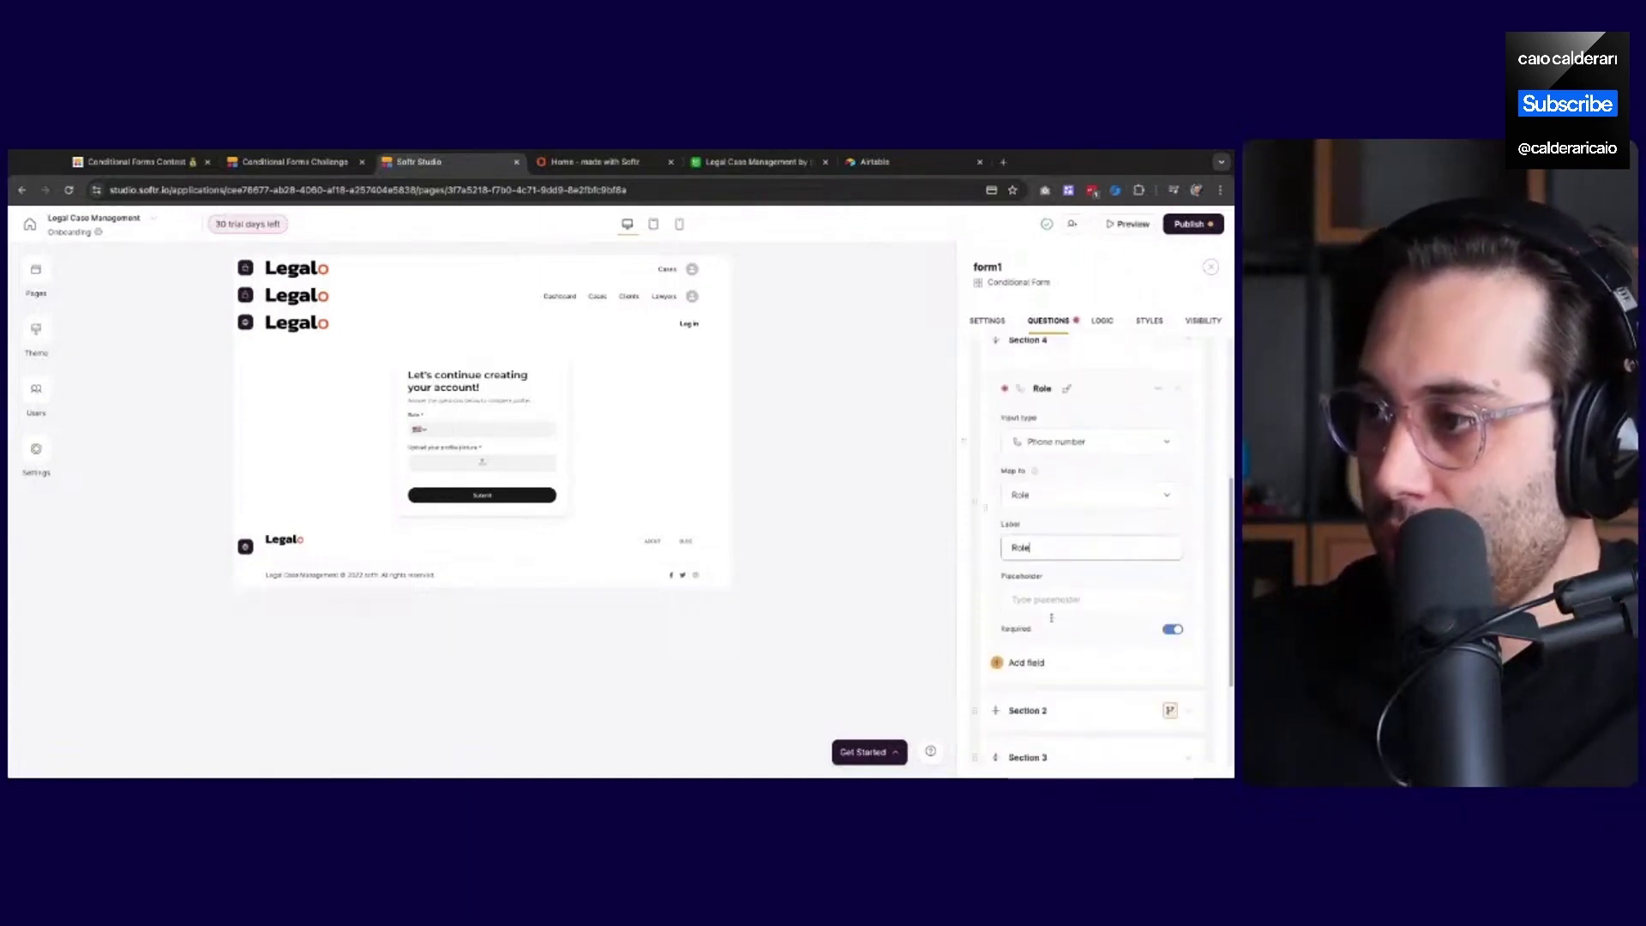
double_click(1020, 547)
type("Phone ")
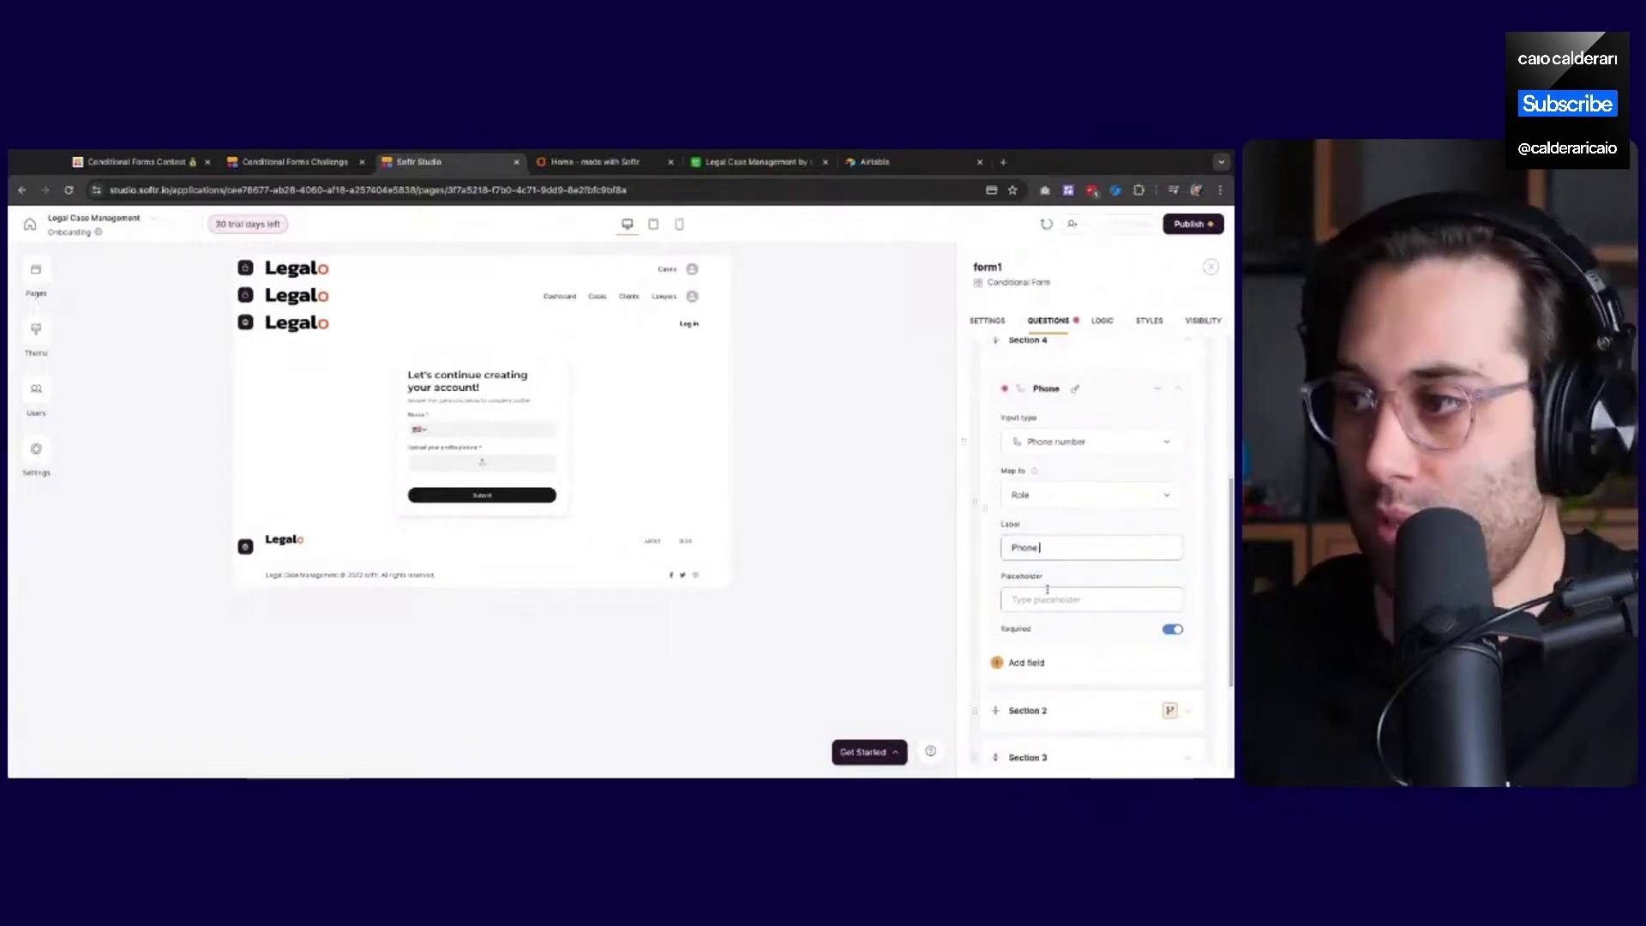
type("Num")
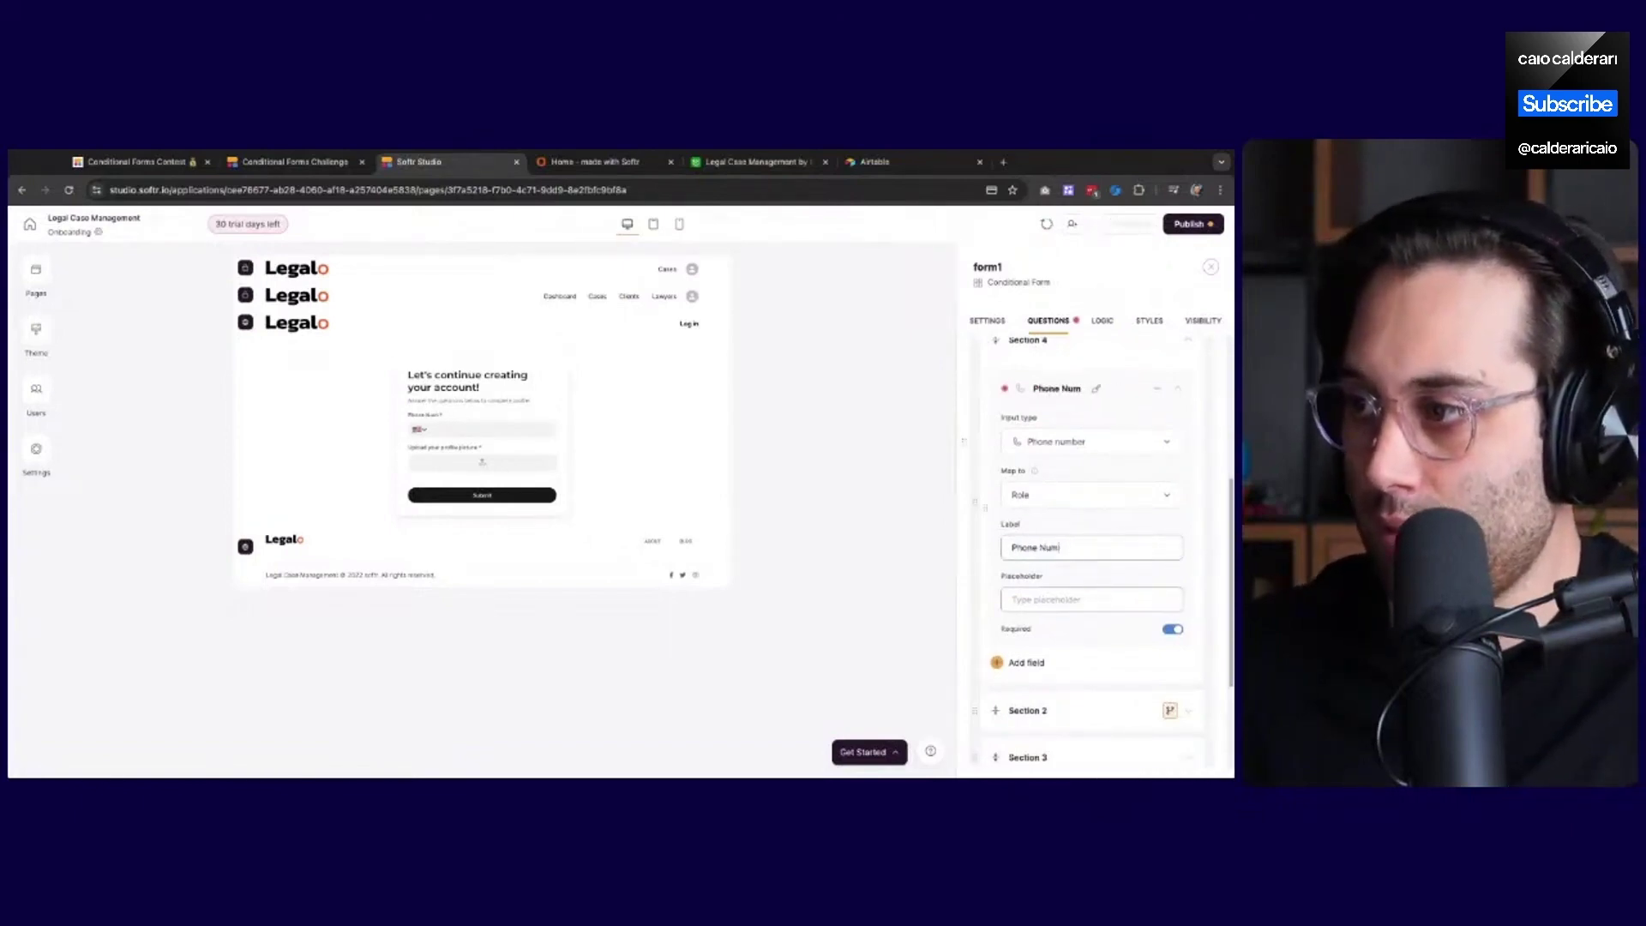
type("nberber:")
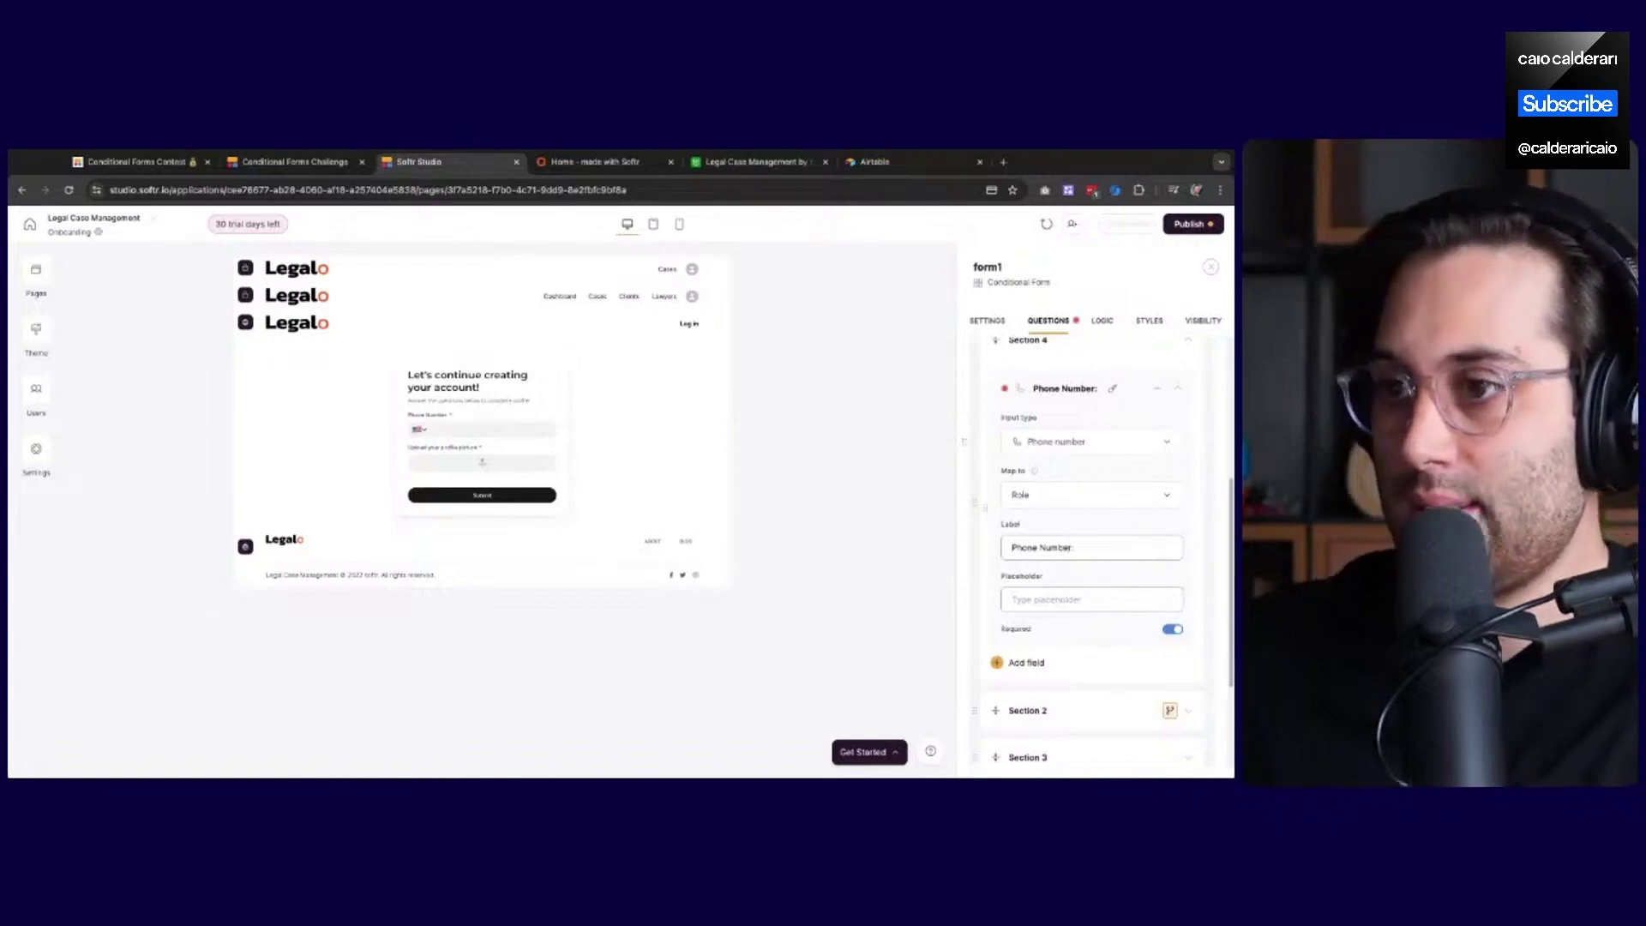
key("BackSpace")
scroll(1081, 620, "down", 2)
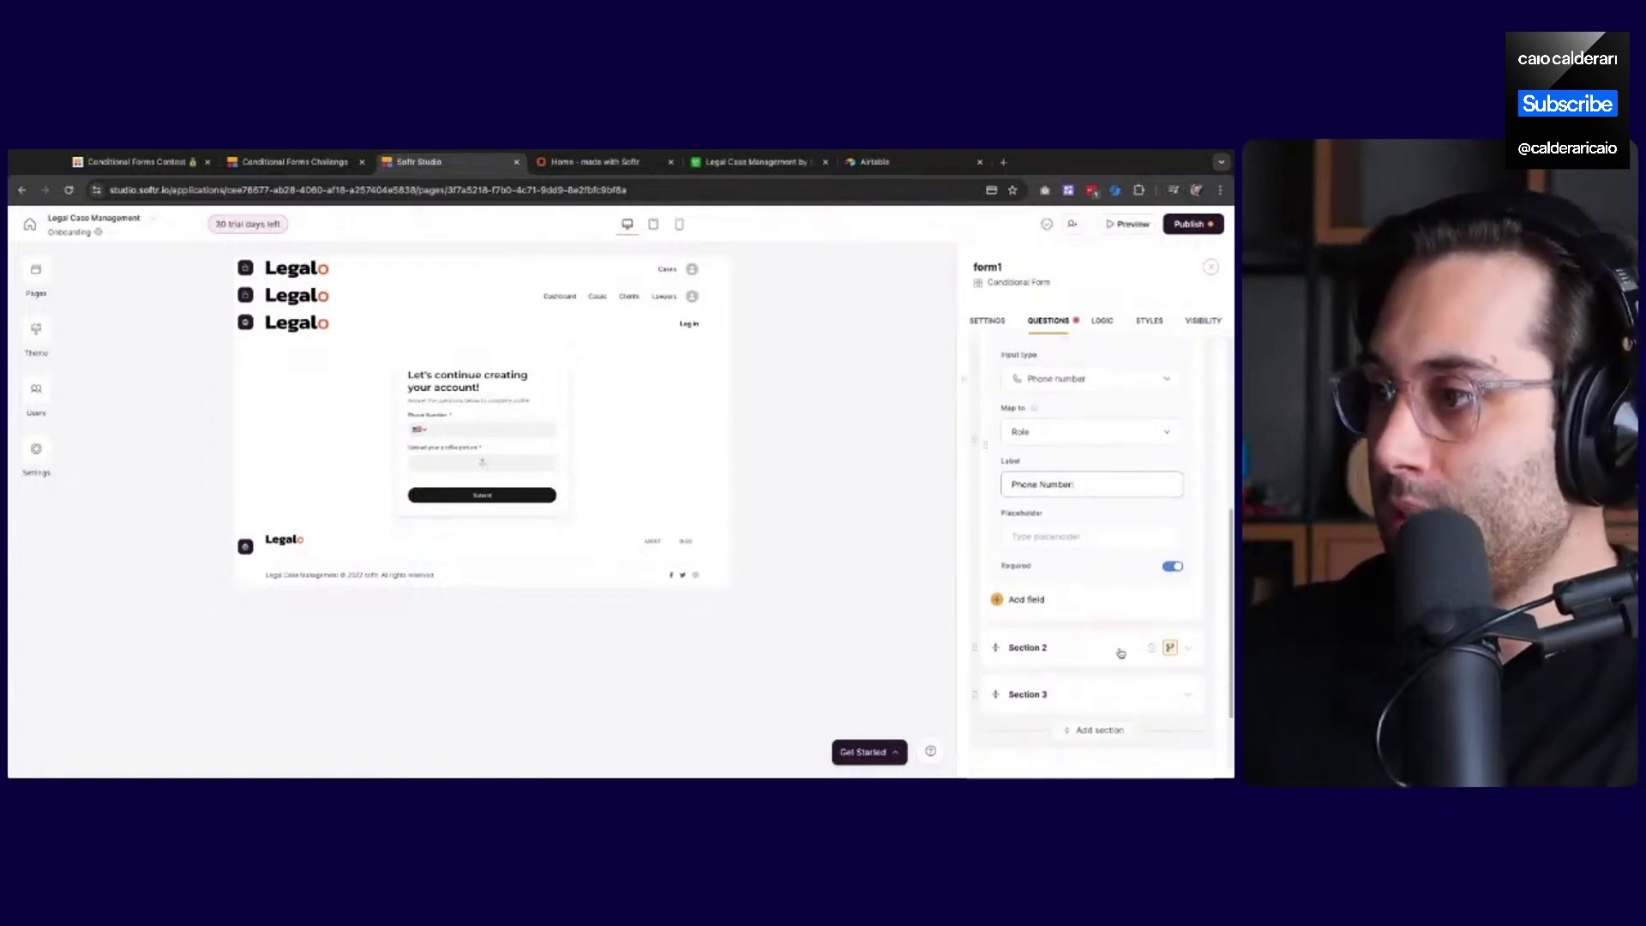
Delete Section 2 and Section 3 from the form, confirming each deletion
left_click(1150, 649)
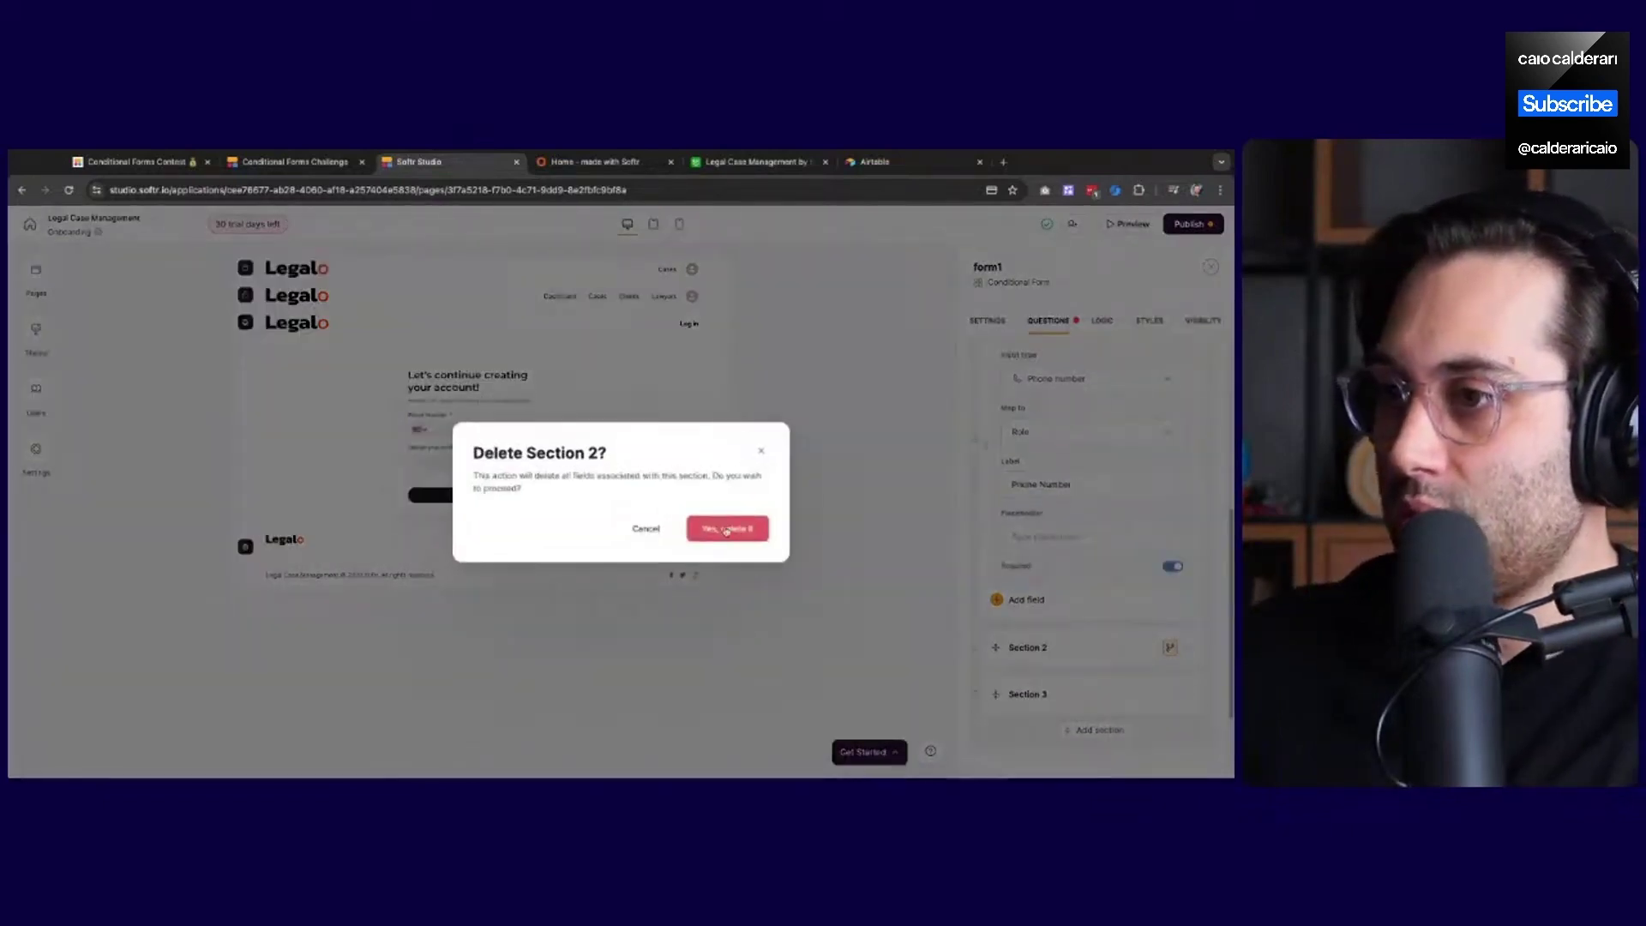
left_click(726, 529)
left_click(1170, 673)
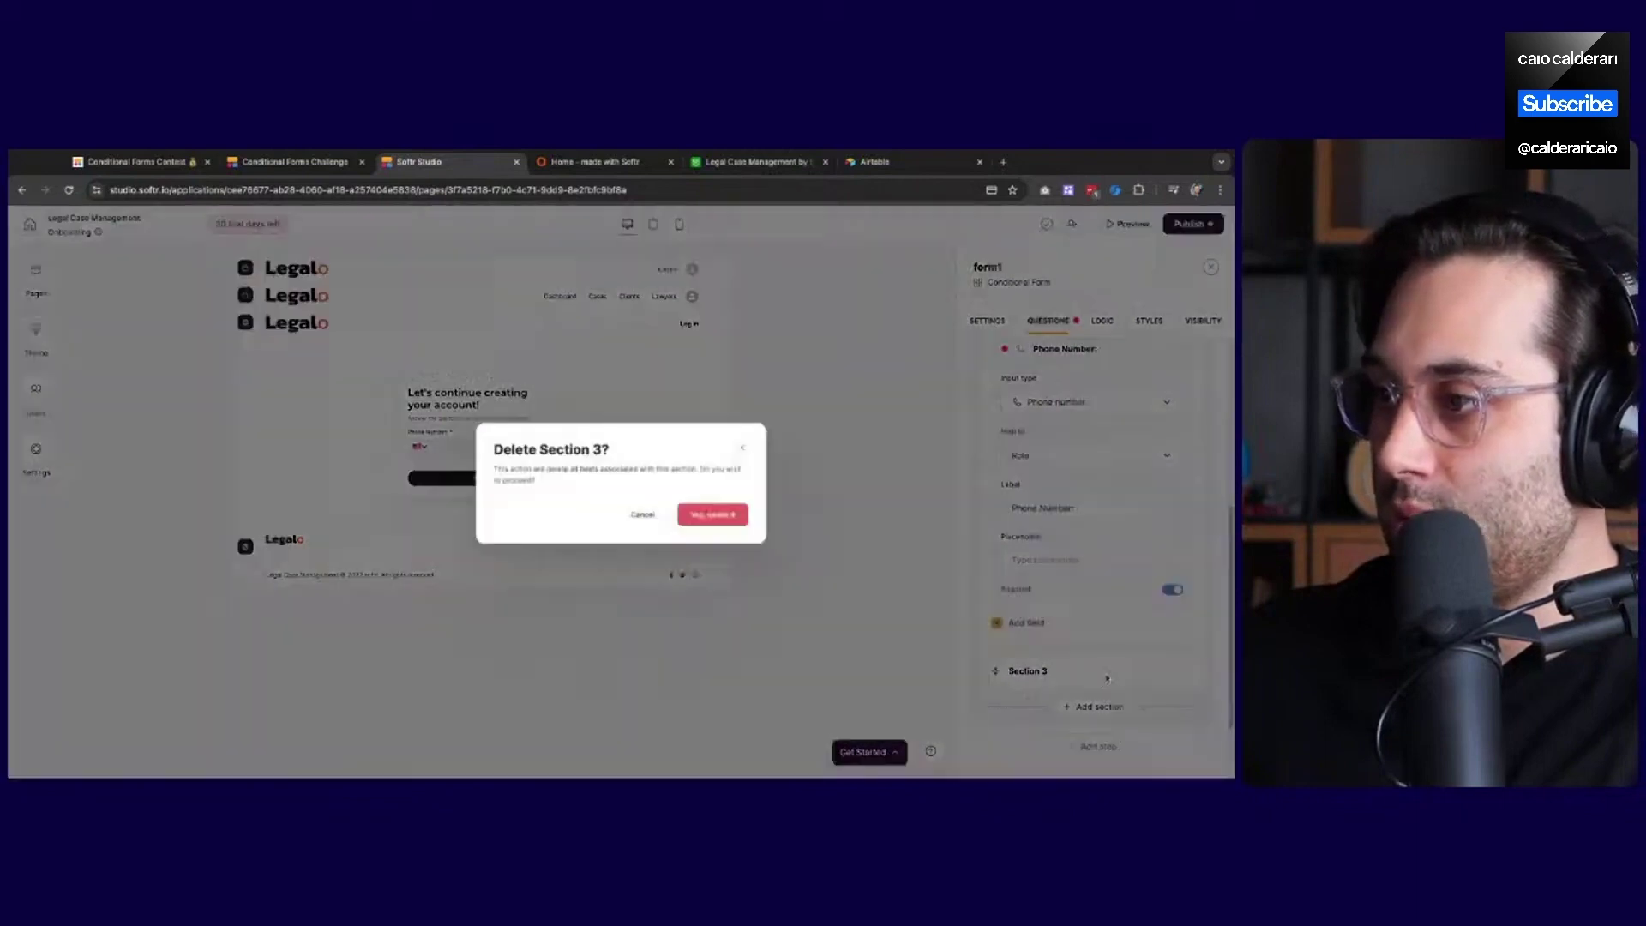
left_click(731, 529)
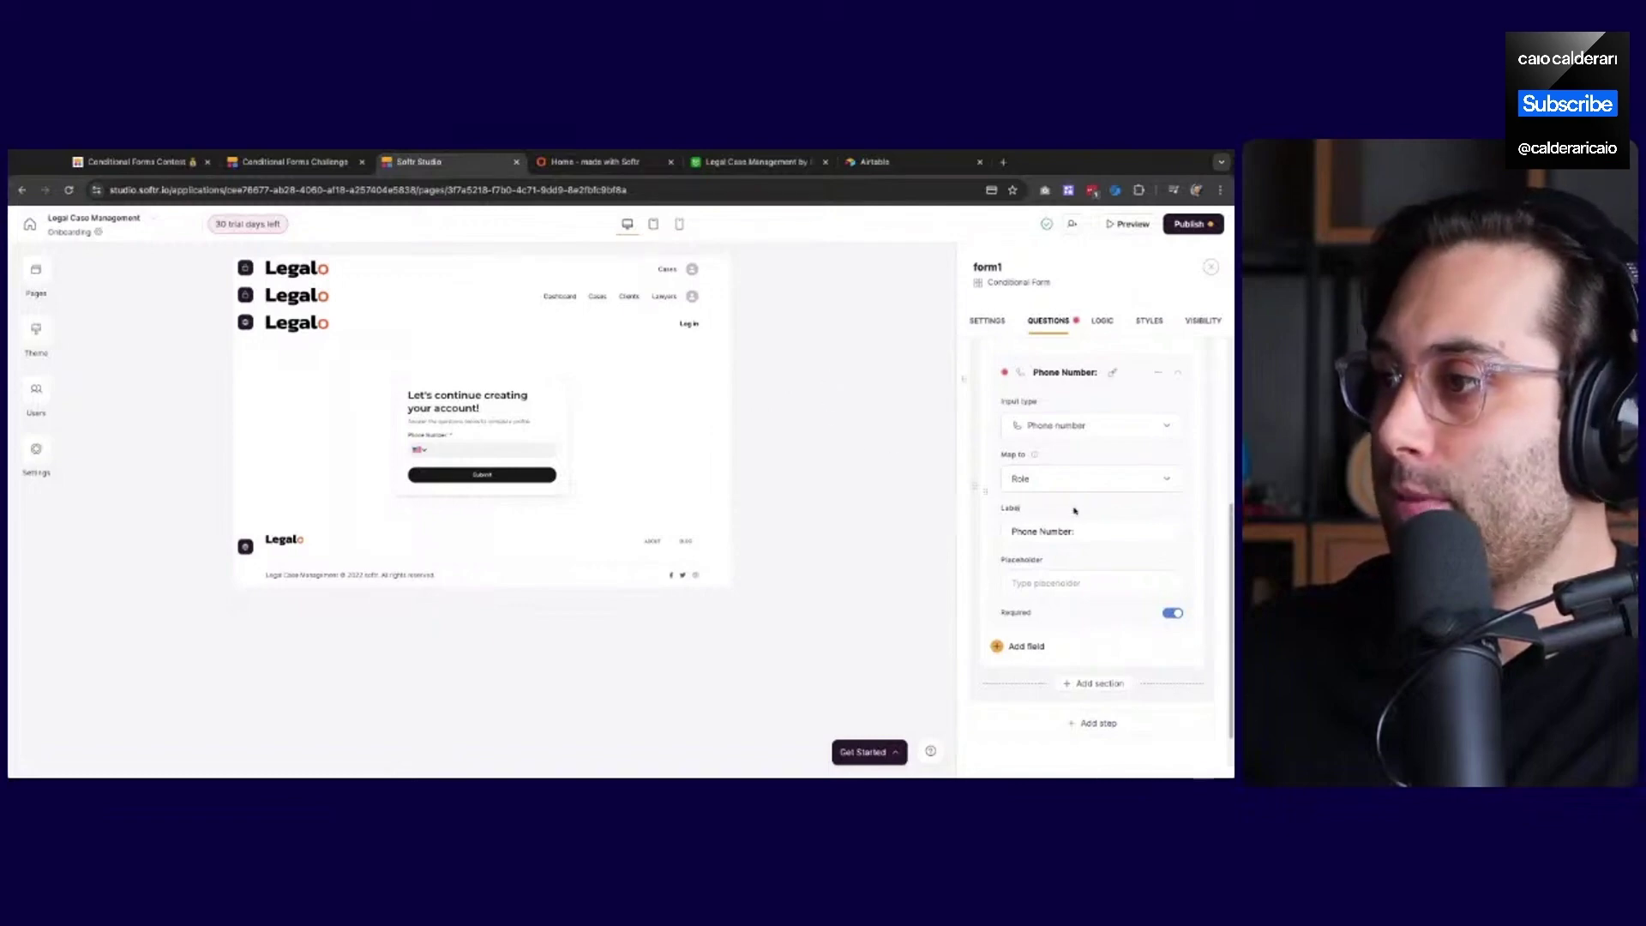
Map the Phone Number question to the Phone Number field instead of Role
left_click(1069, 484)
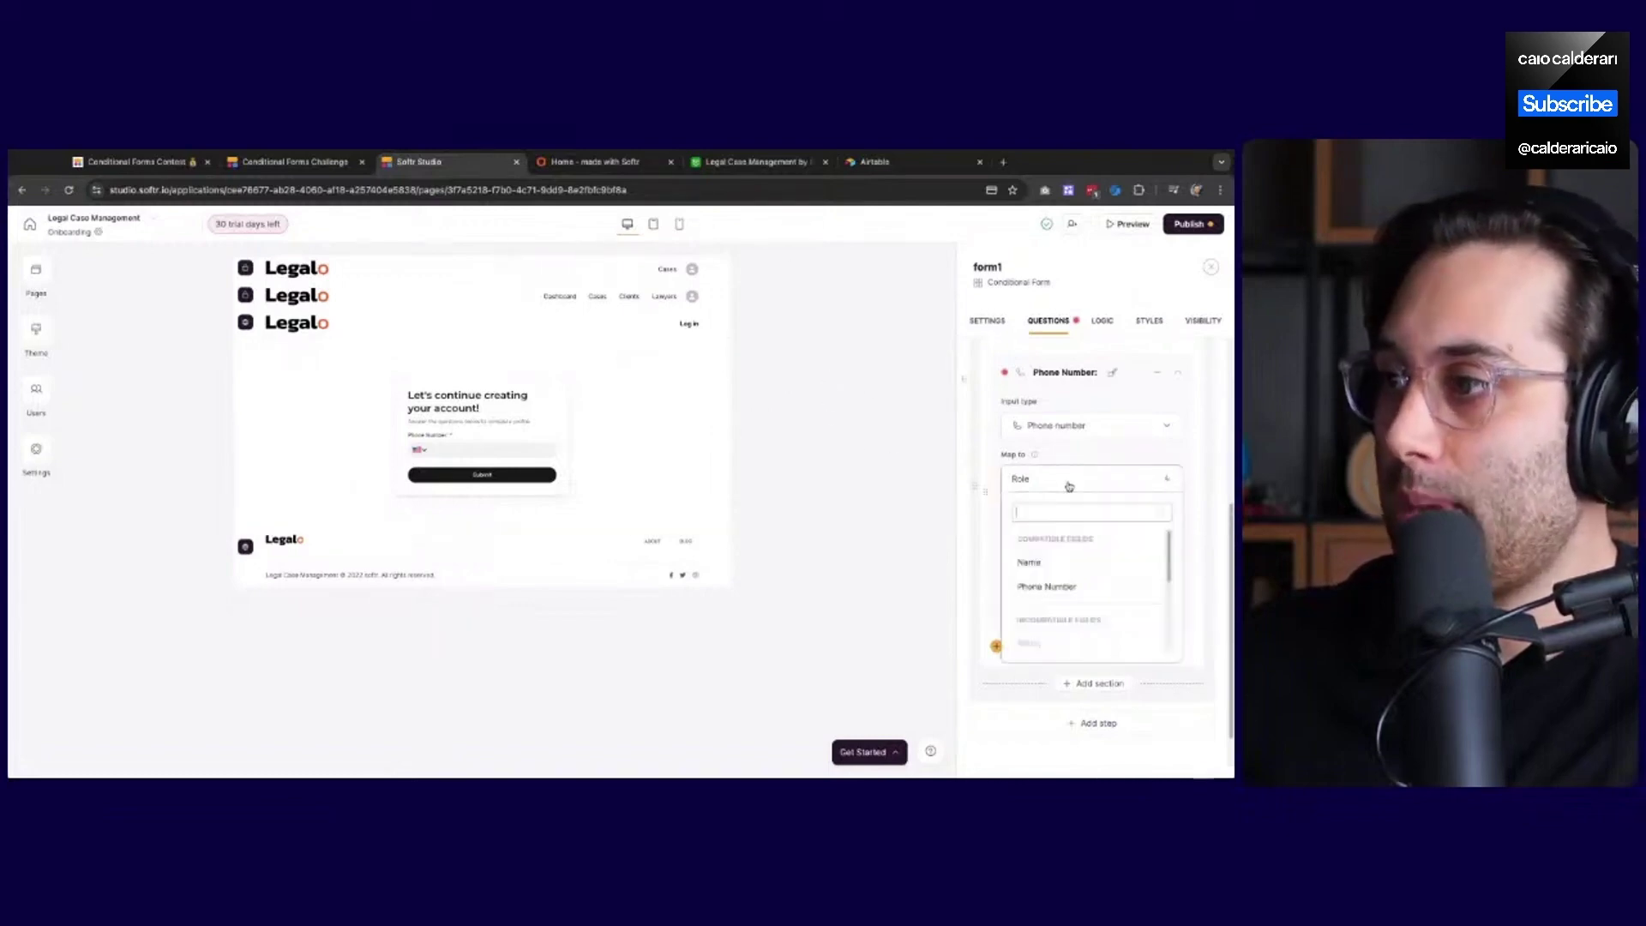
scroll(1065, 588, "down", 1)
left_click(1063, 580)
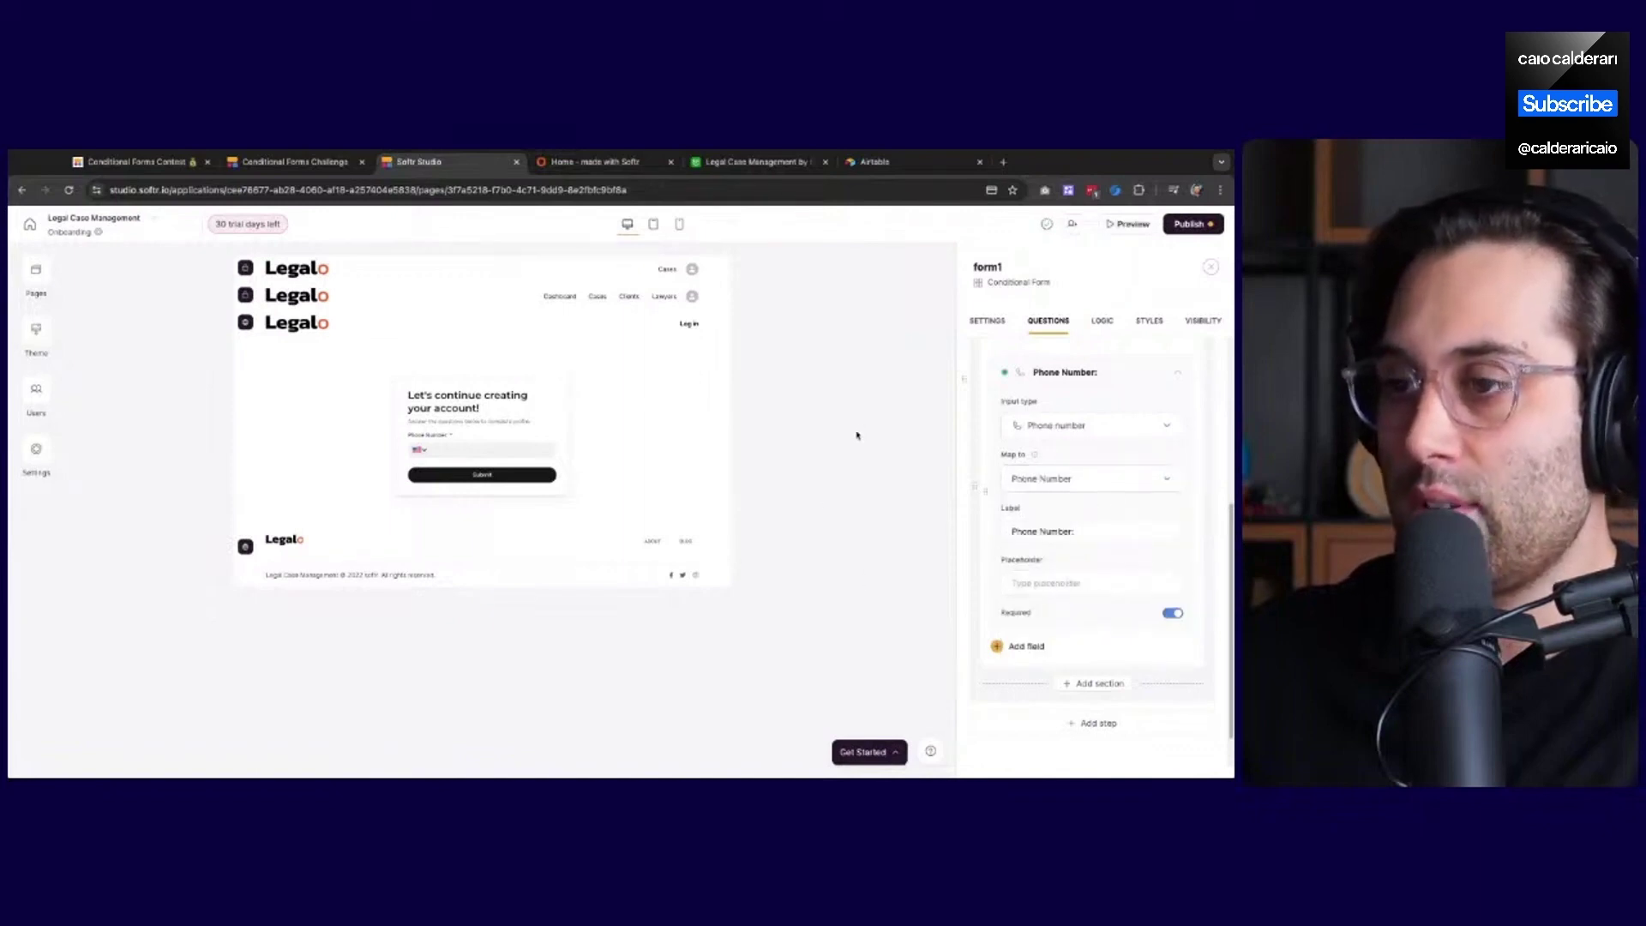
Publish the pending changes and review the single Phone Number question in the panel
left_click(1190, 224)
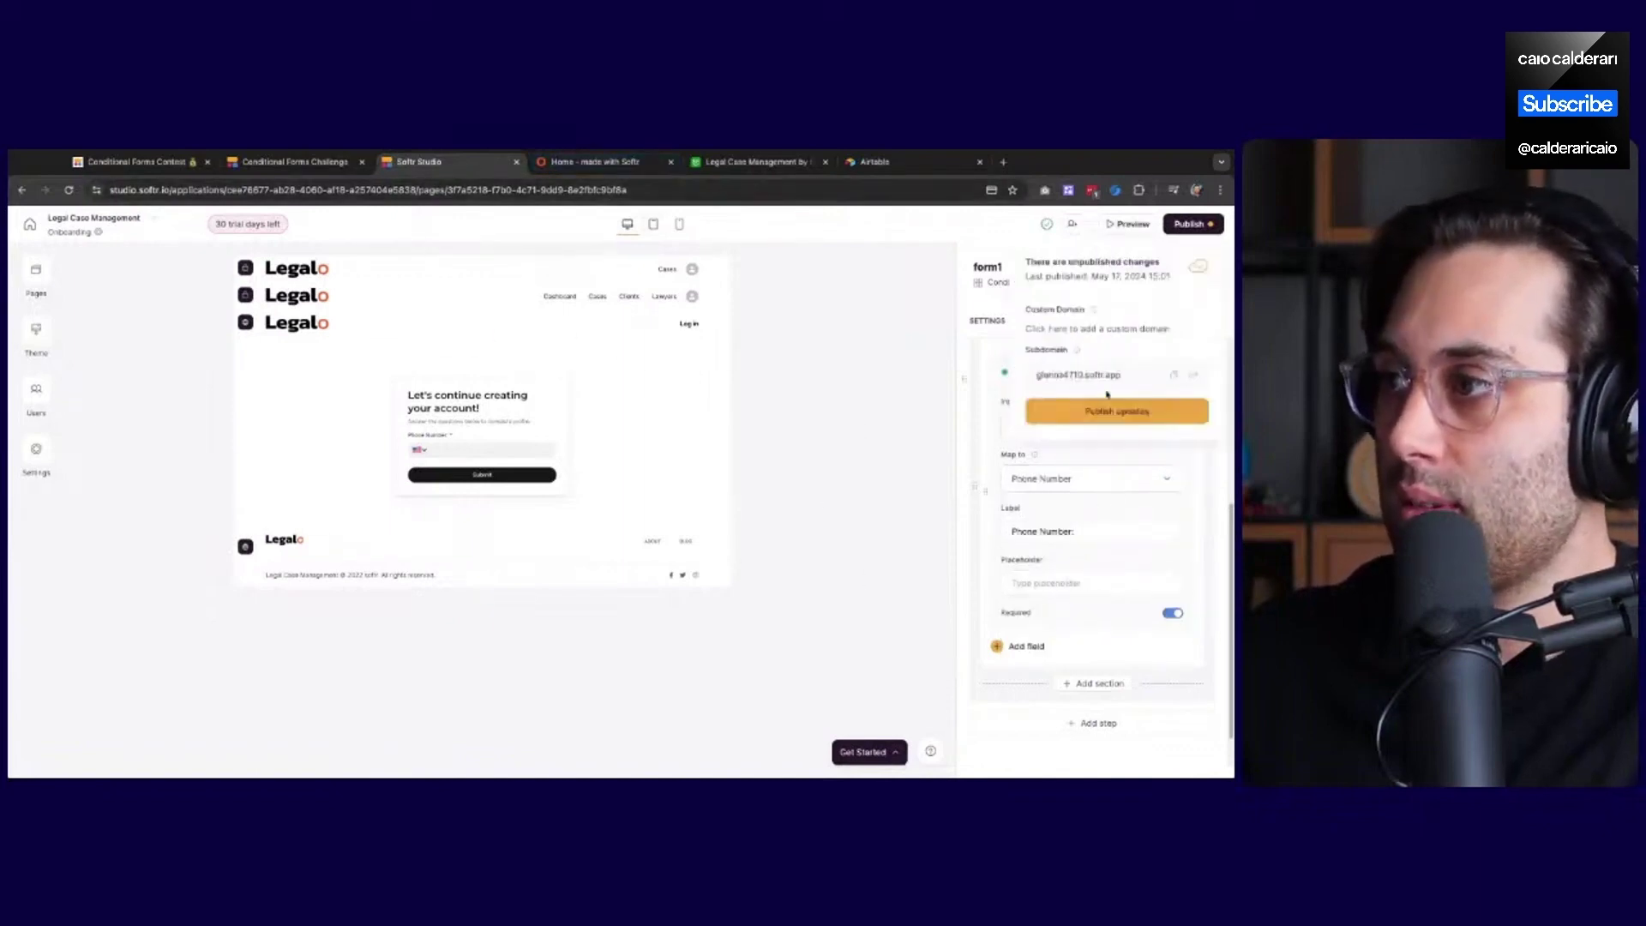
left_click(1090, 413)
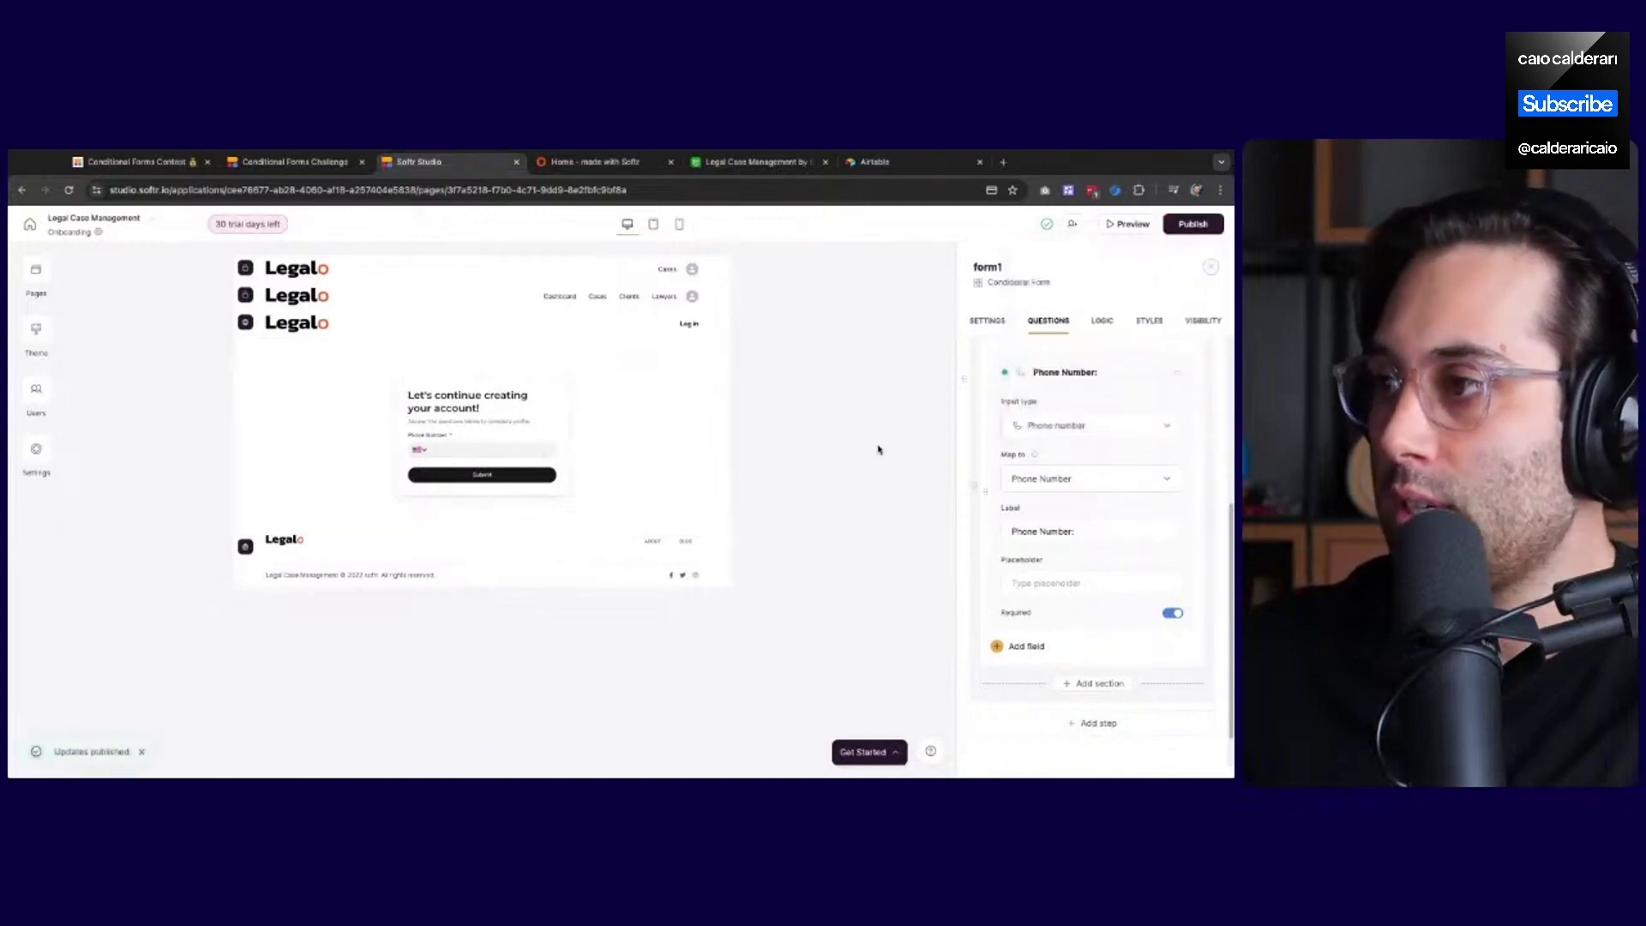
scroll(1097, 411, "down", 1)
scroll(1097, 360, "up", 4)
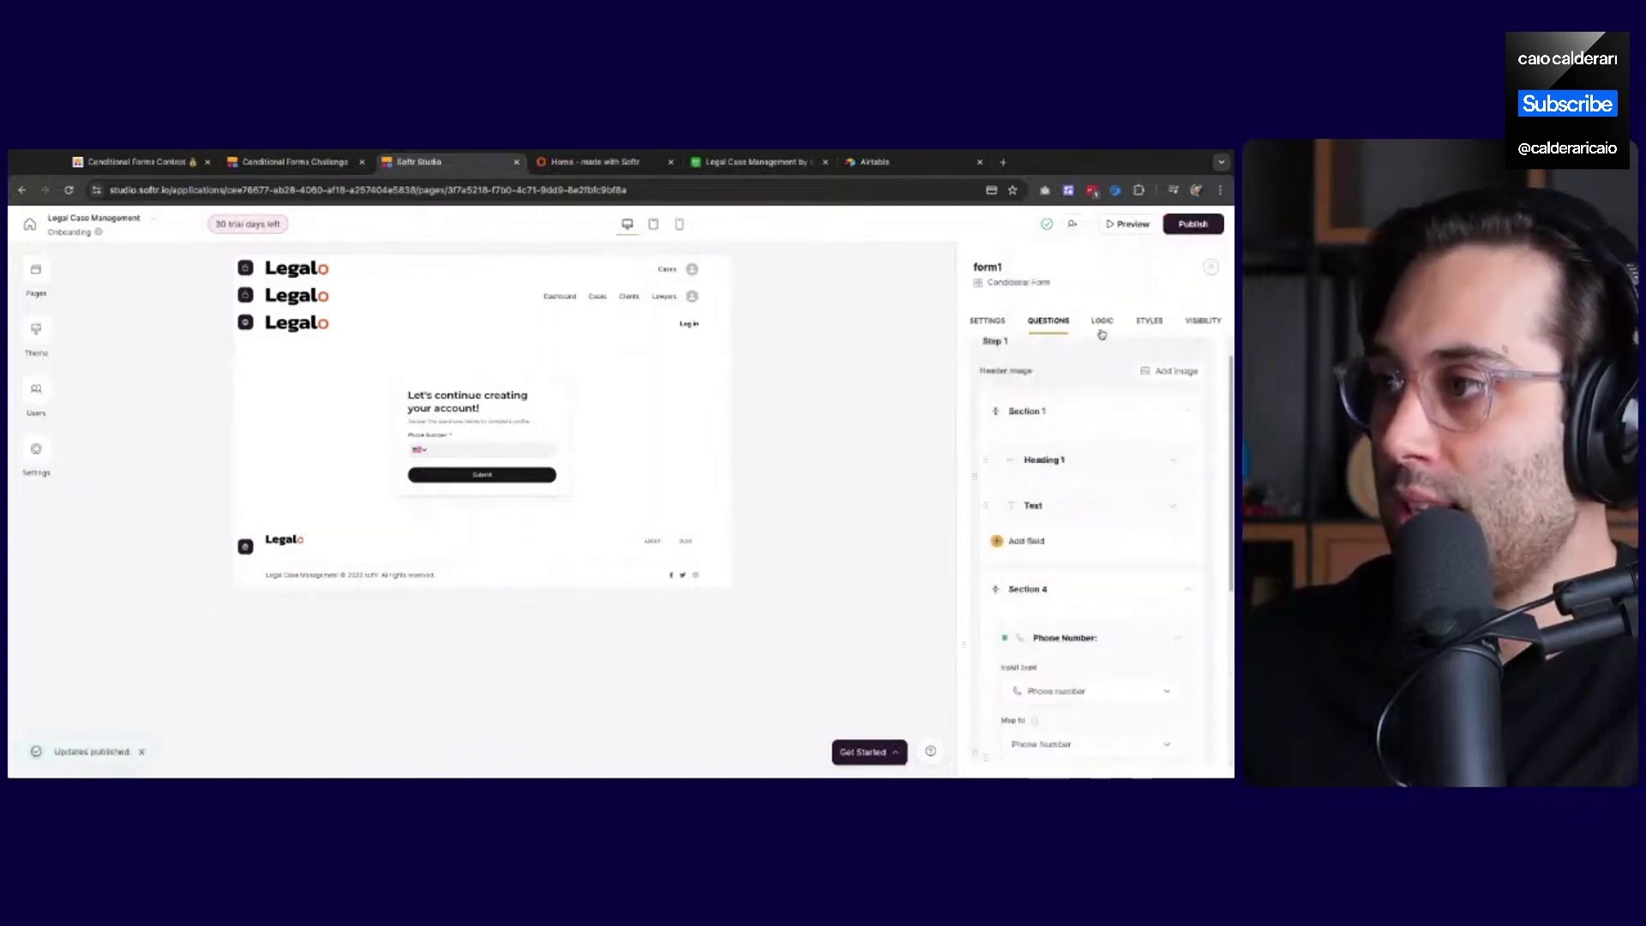
scroll(1085, 487, "down", 3)
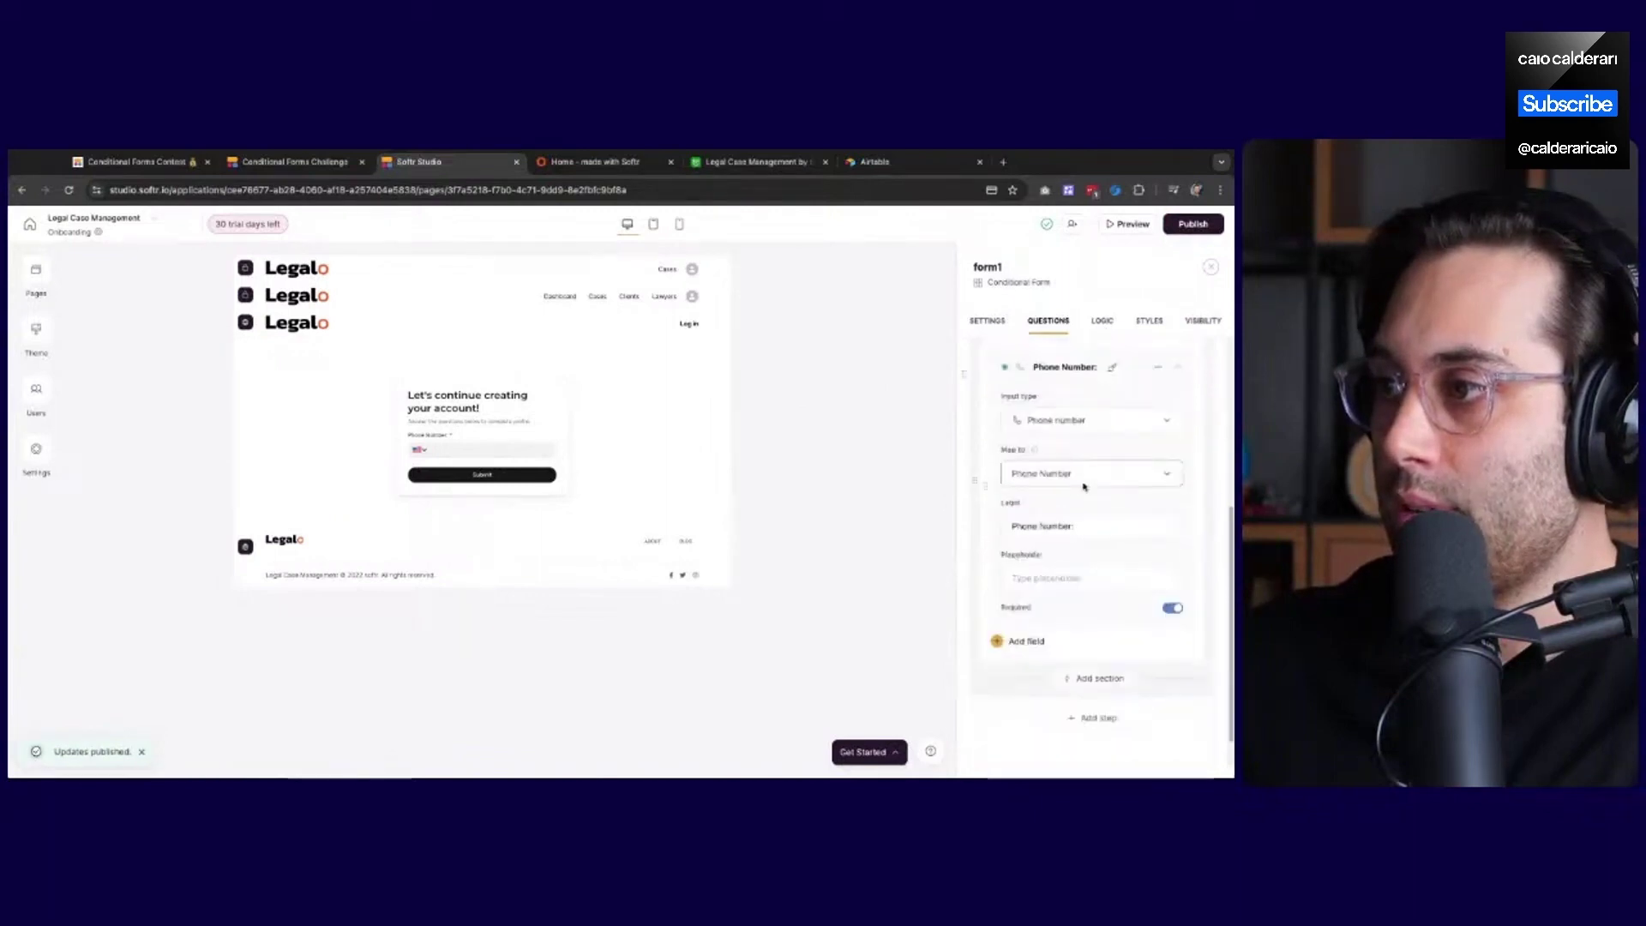
scroll(1085, 548, "down", 1)
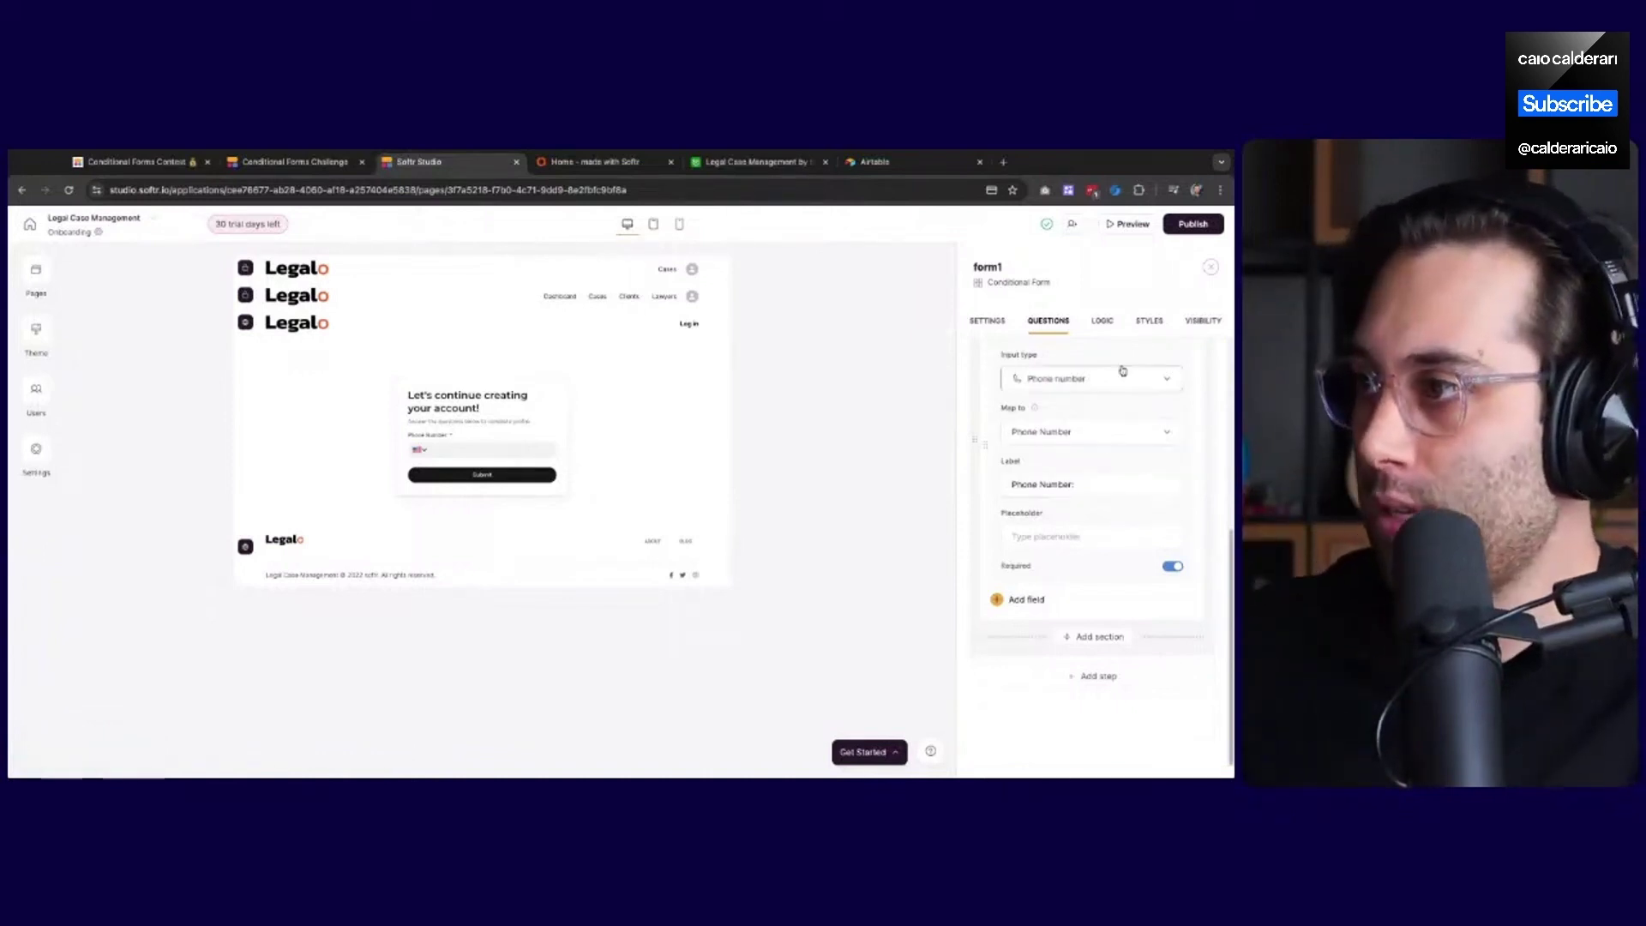
Add a new Dropdown question to the onboarding form below Phone Number
left_click(1026, 604)
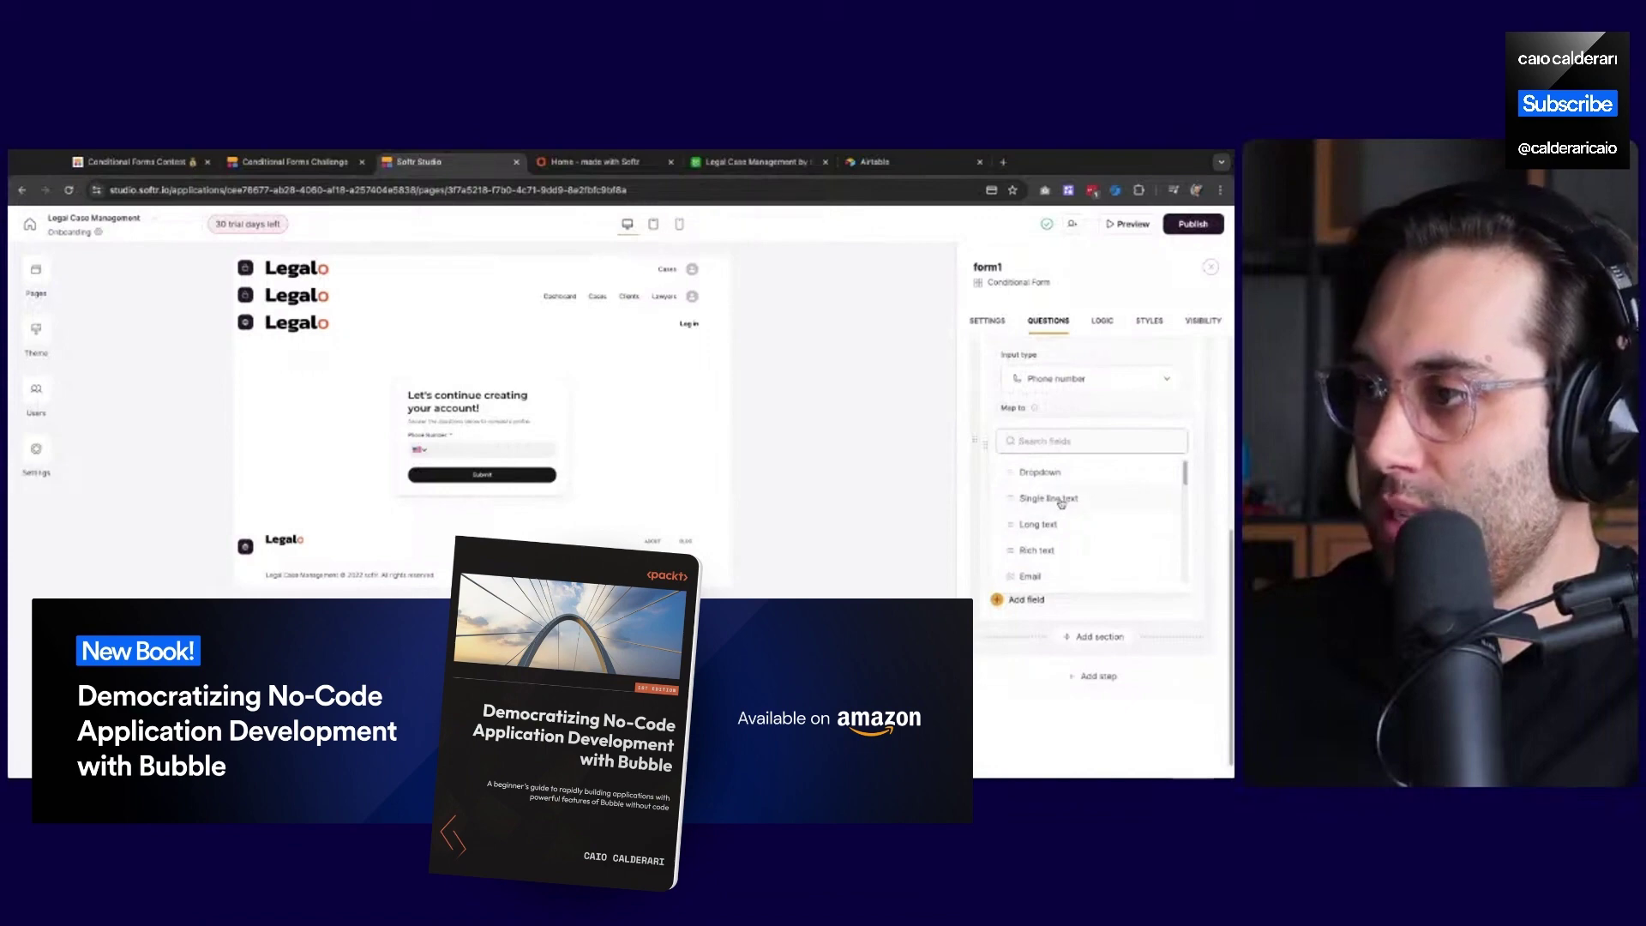
scroll(1056, 515, "down", 3)
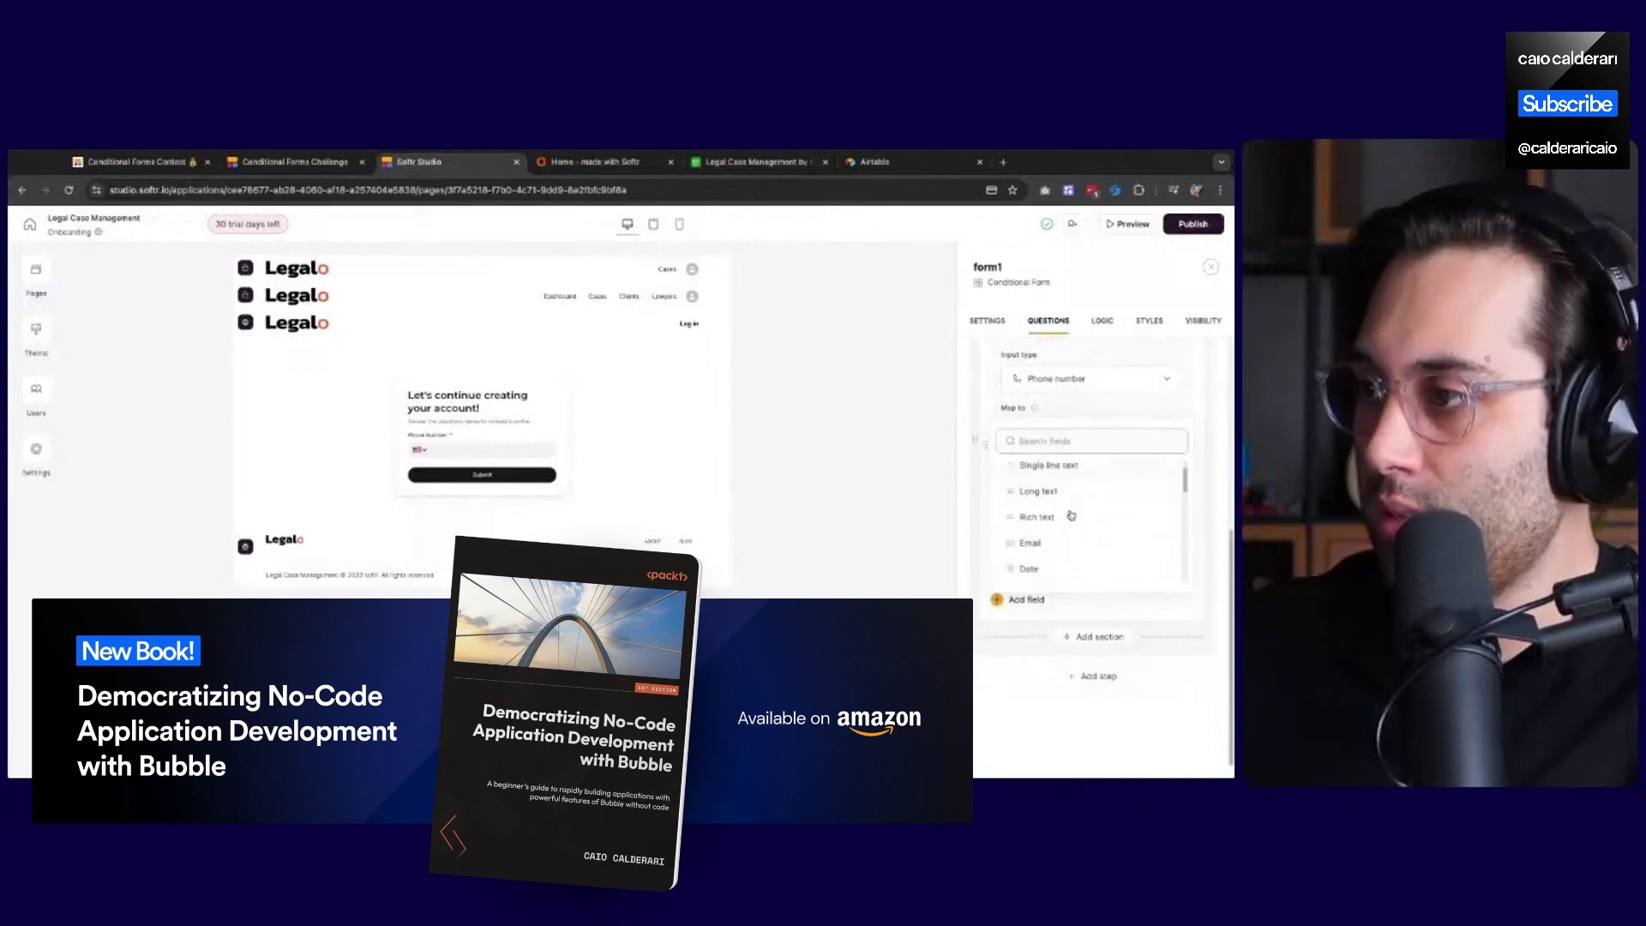
scroll(1071, 514, "down", 5)
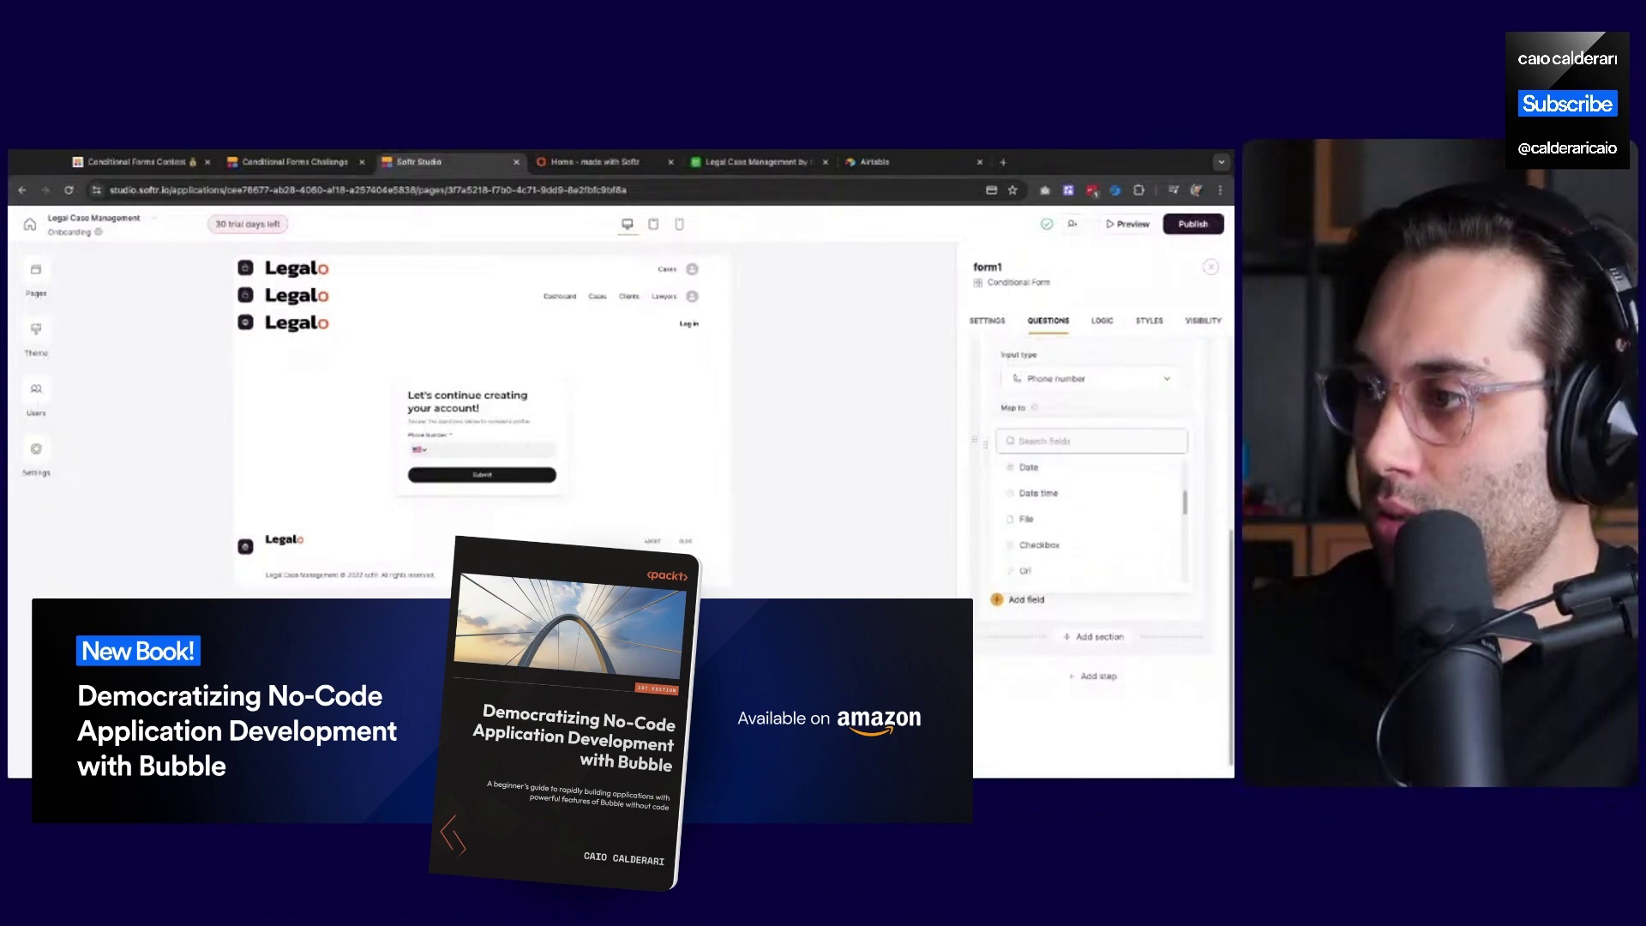
scroll(1050, 515, "up", 8)
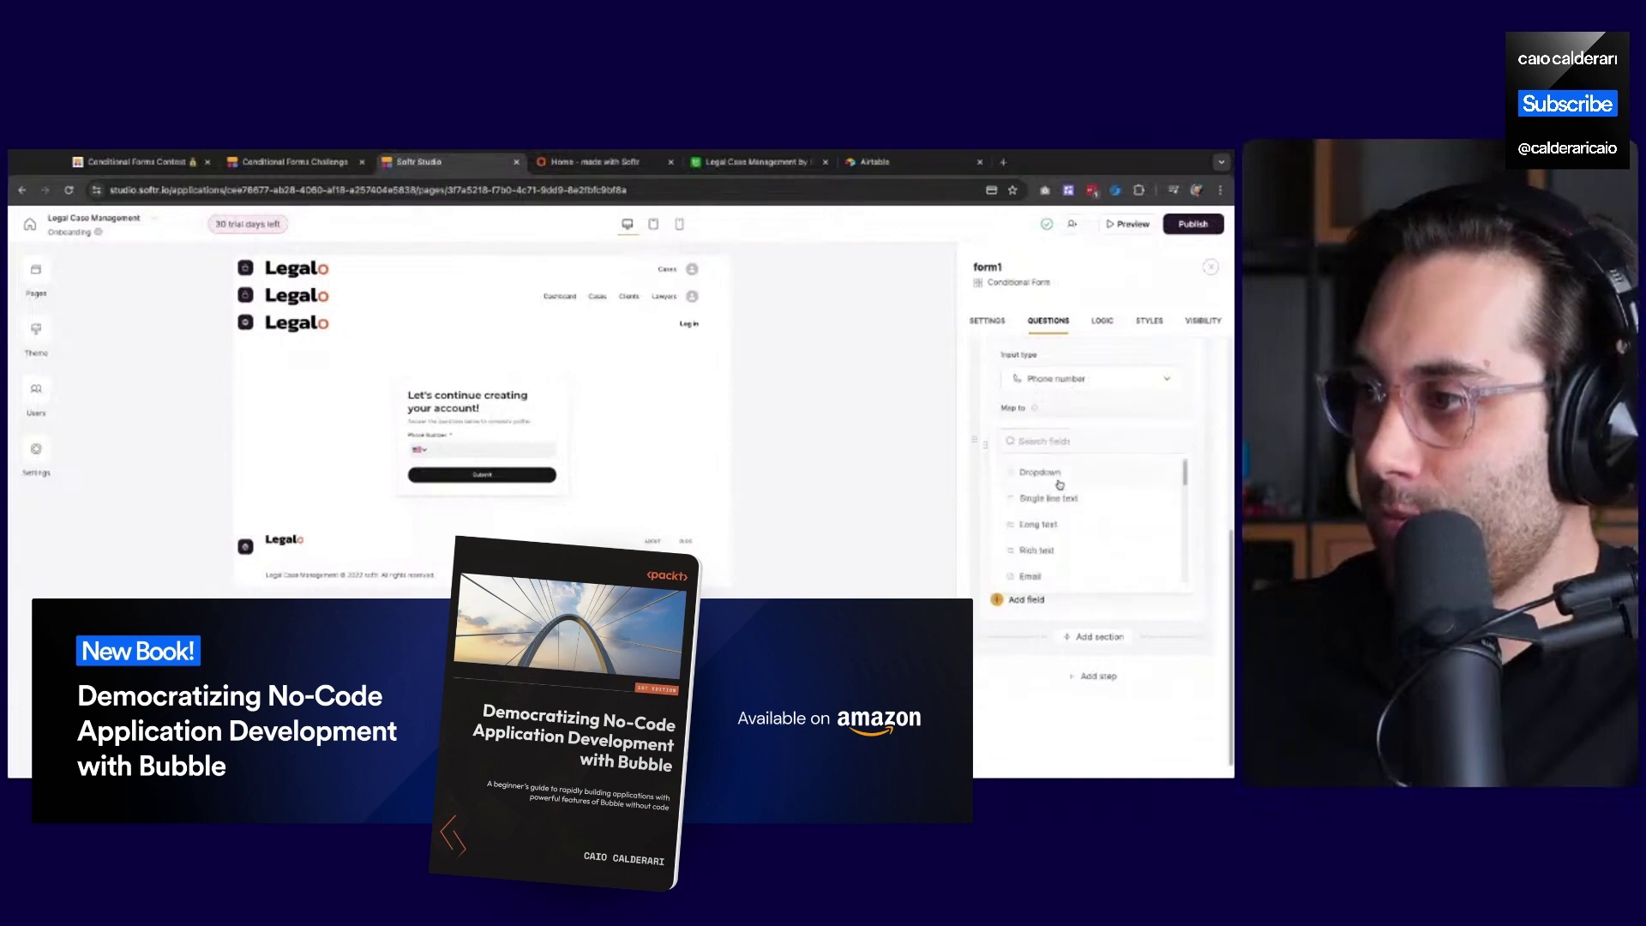
left_click(1056, 472)
scroll(1039, 546, "down", 2)
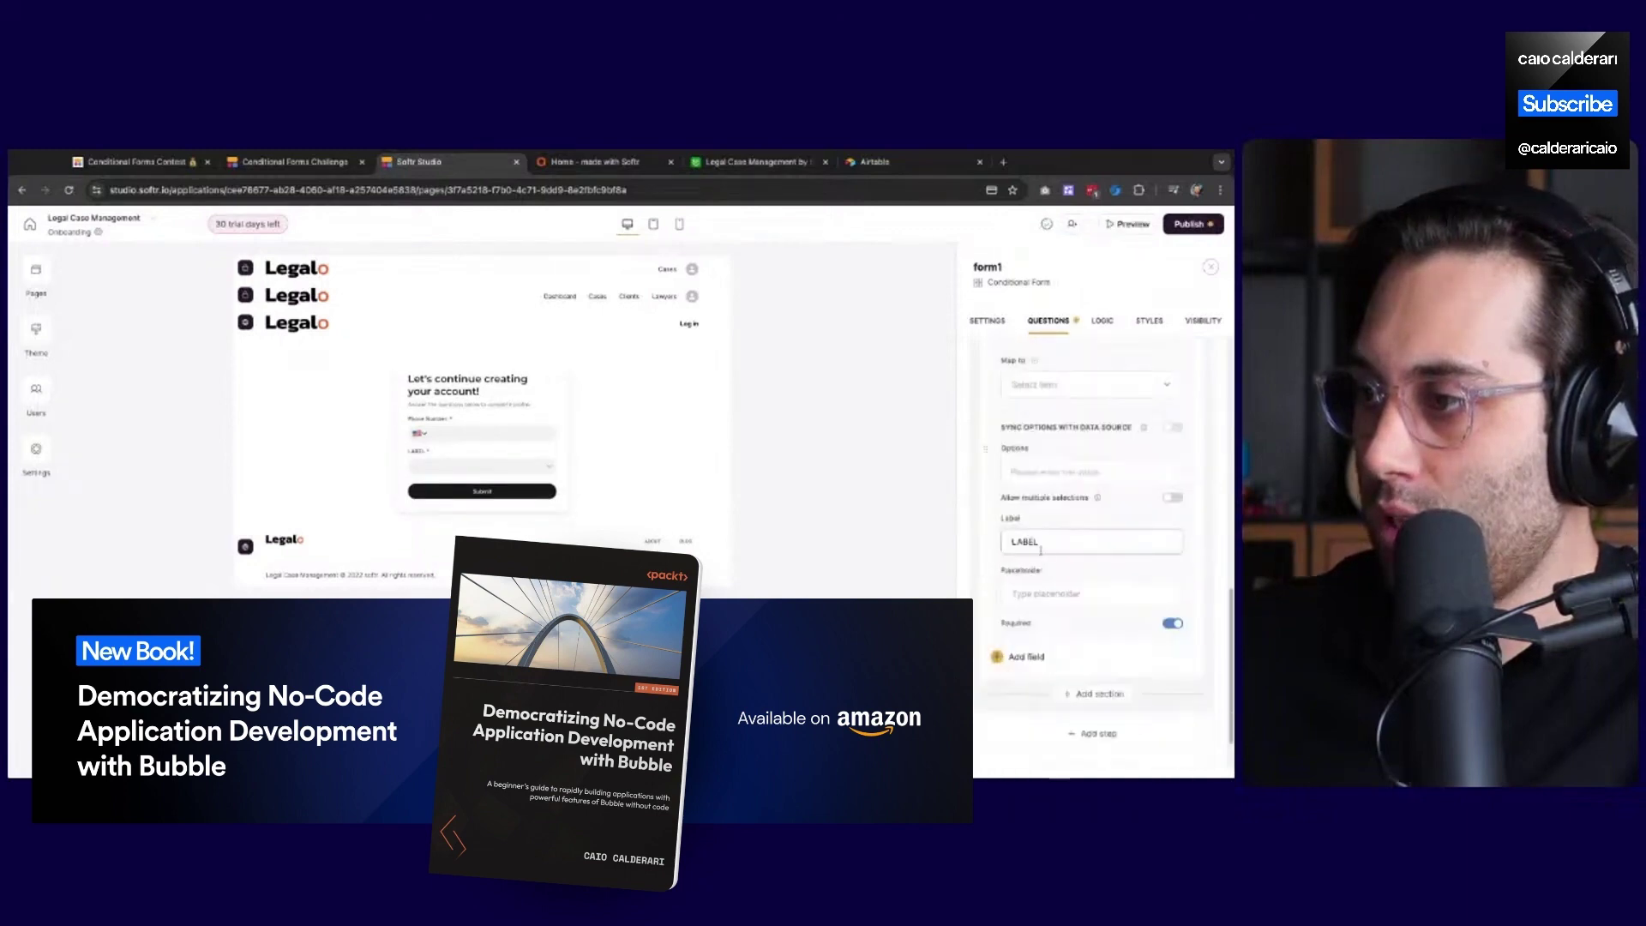
Label the dropdown 'What is your no-code experience level?' with placeholder 'Choose an option'
left_click(1036, 582)
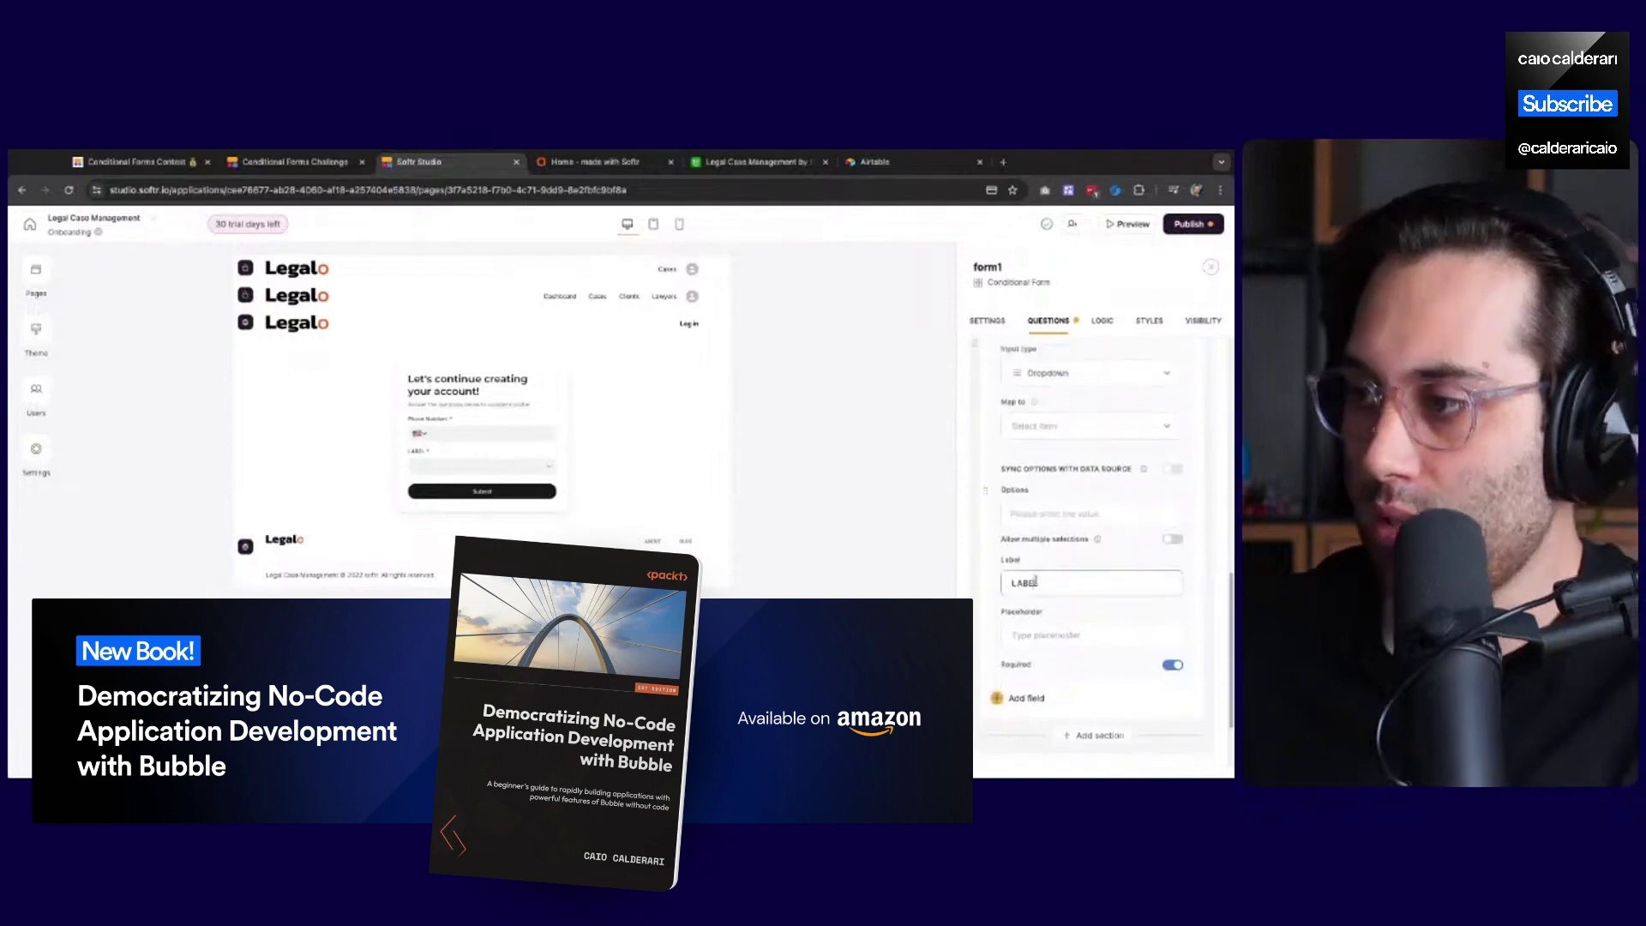
double_click(1036, 582)
type("What is your no-code exper")
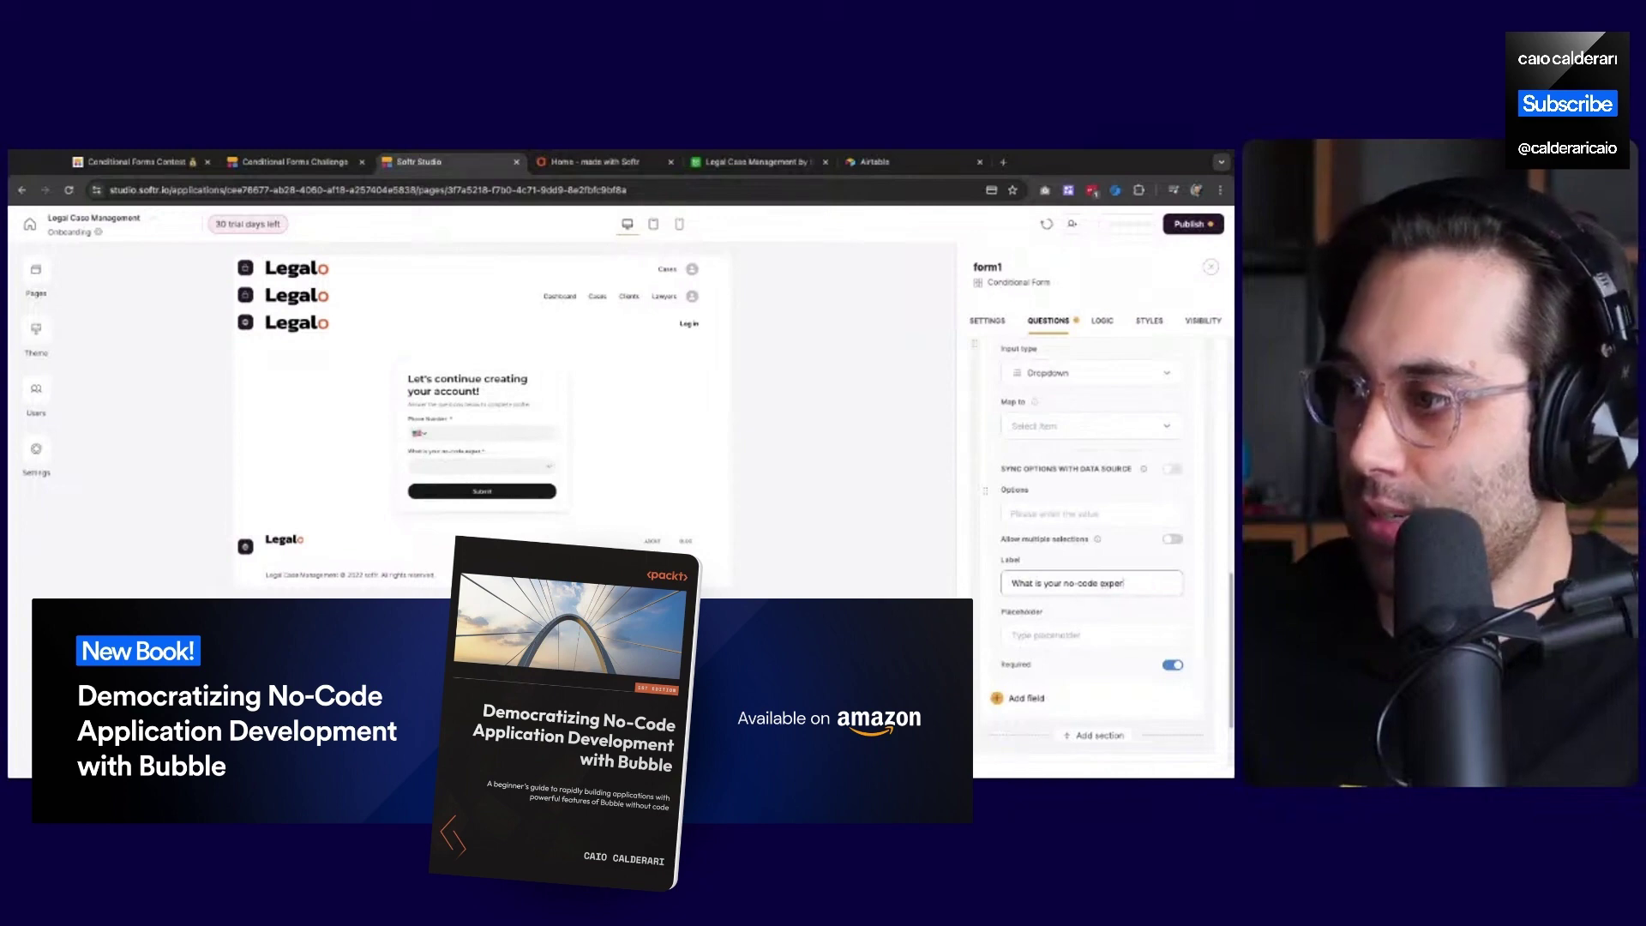
type("ience level?")
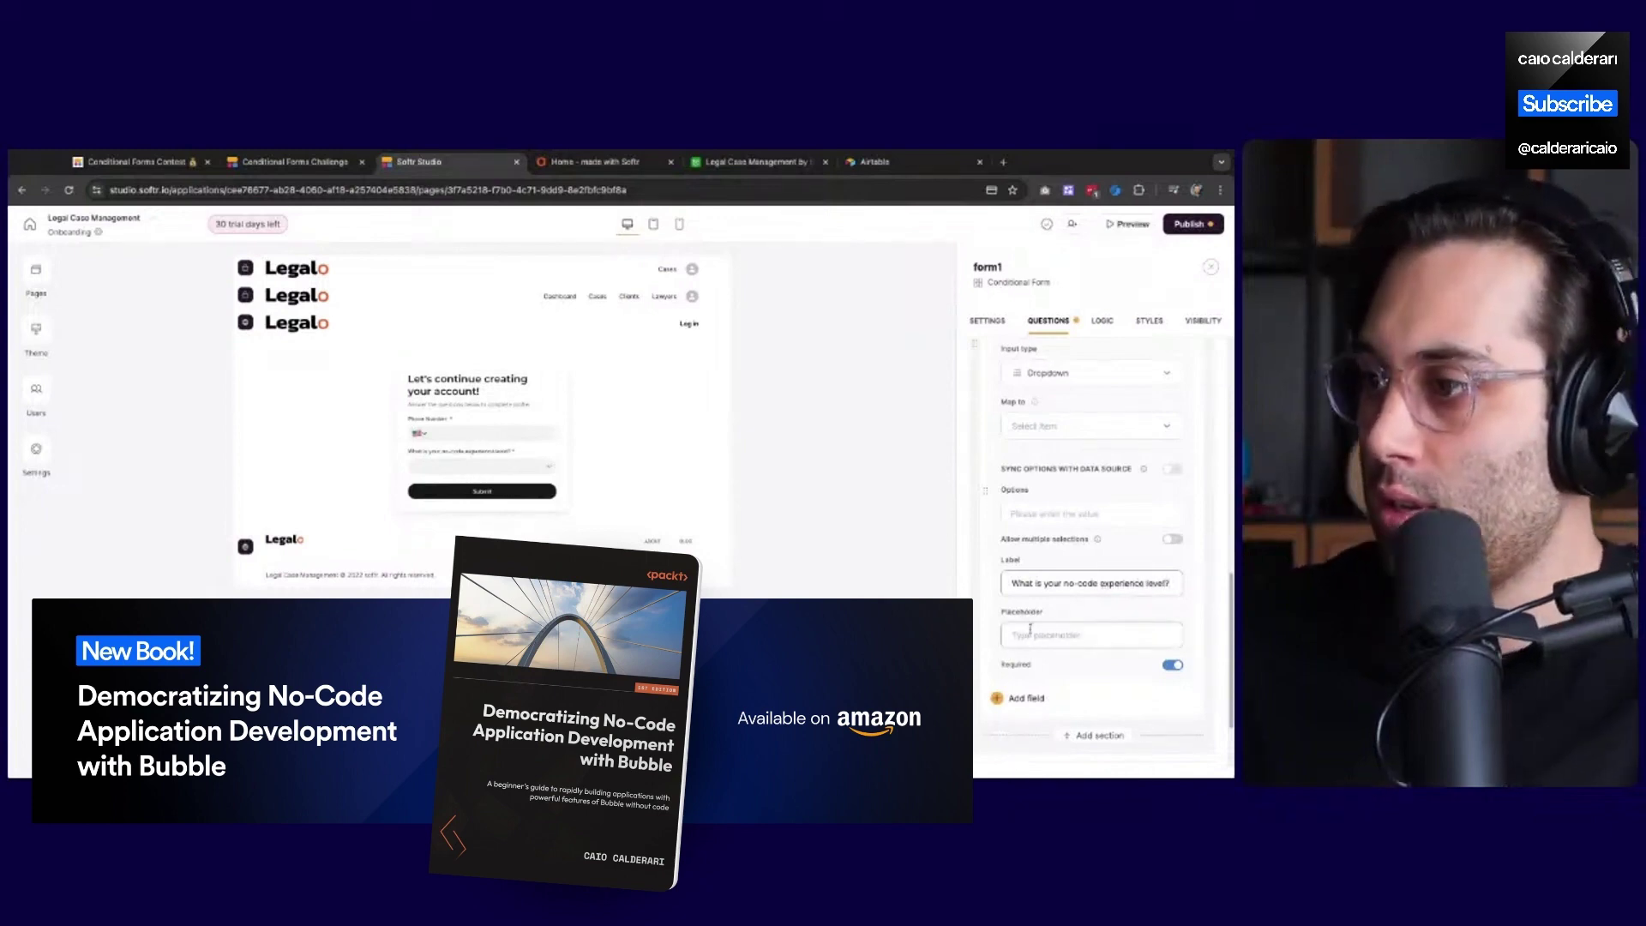
left_click(1031, 629)
type("Choose an")
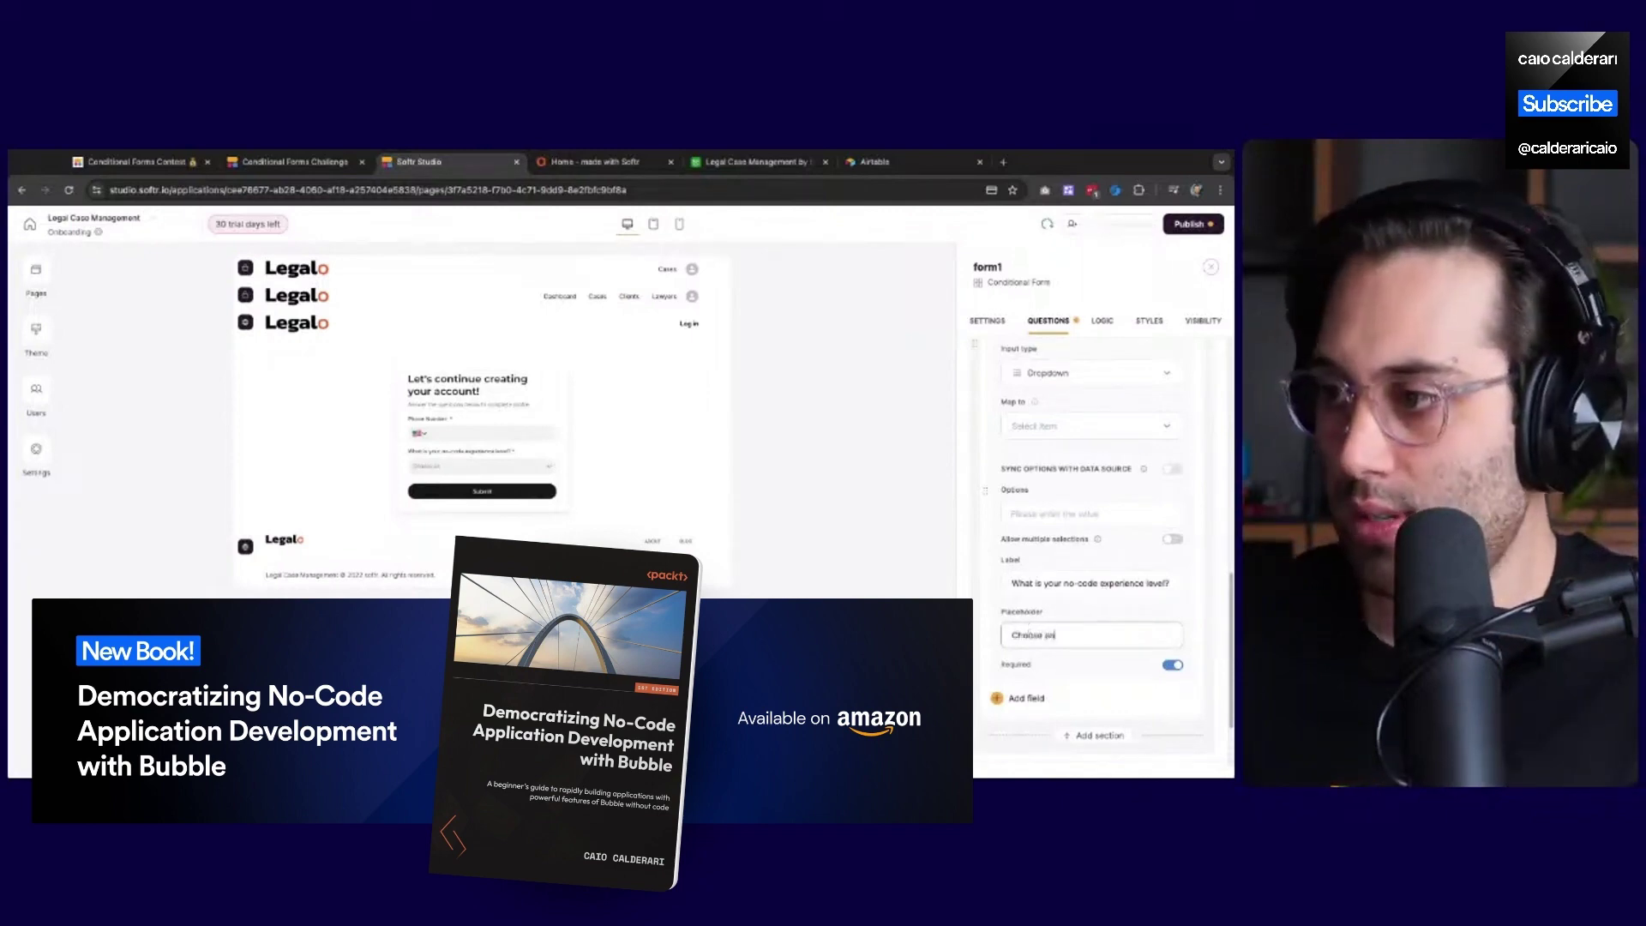
type(" option")
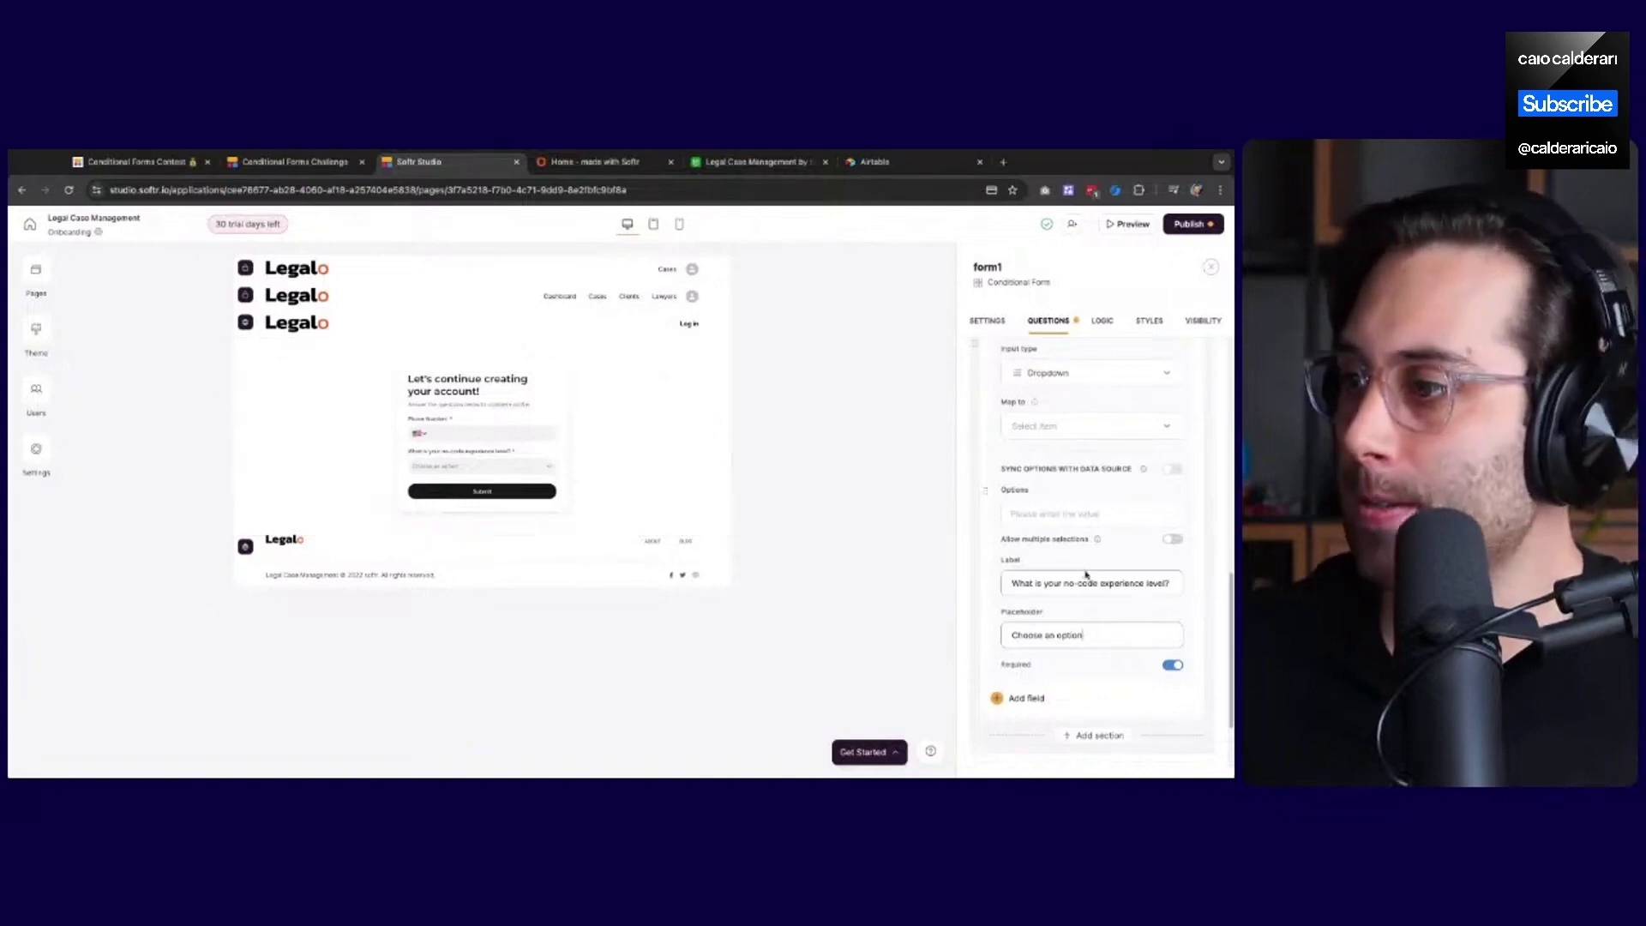
scroll(1025, 343, "down", 3)
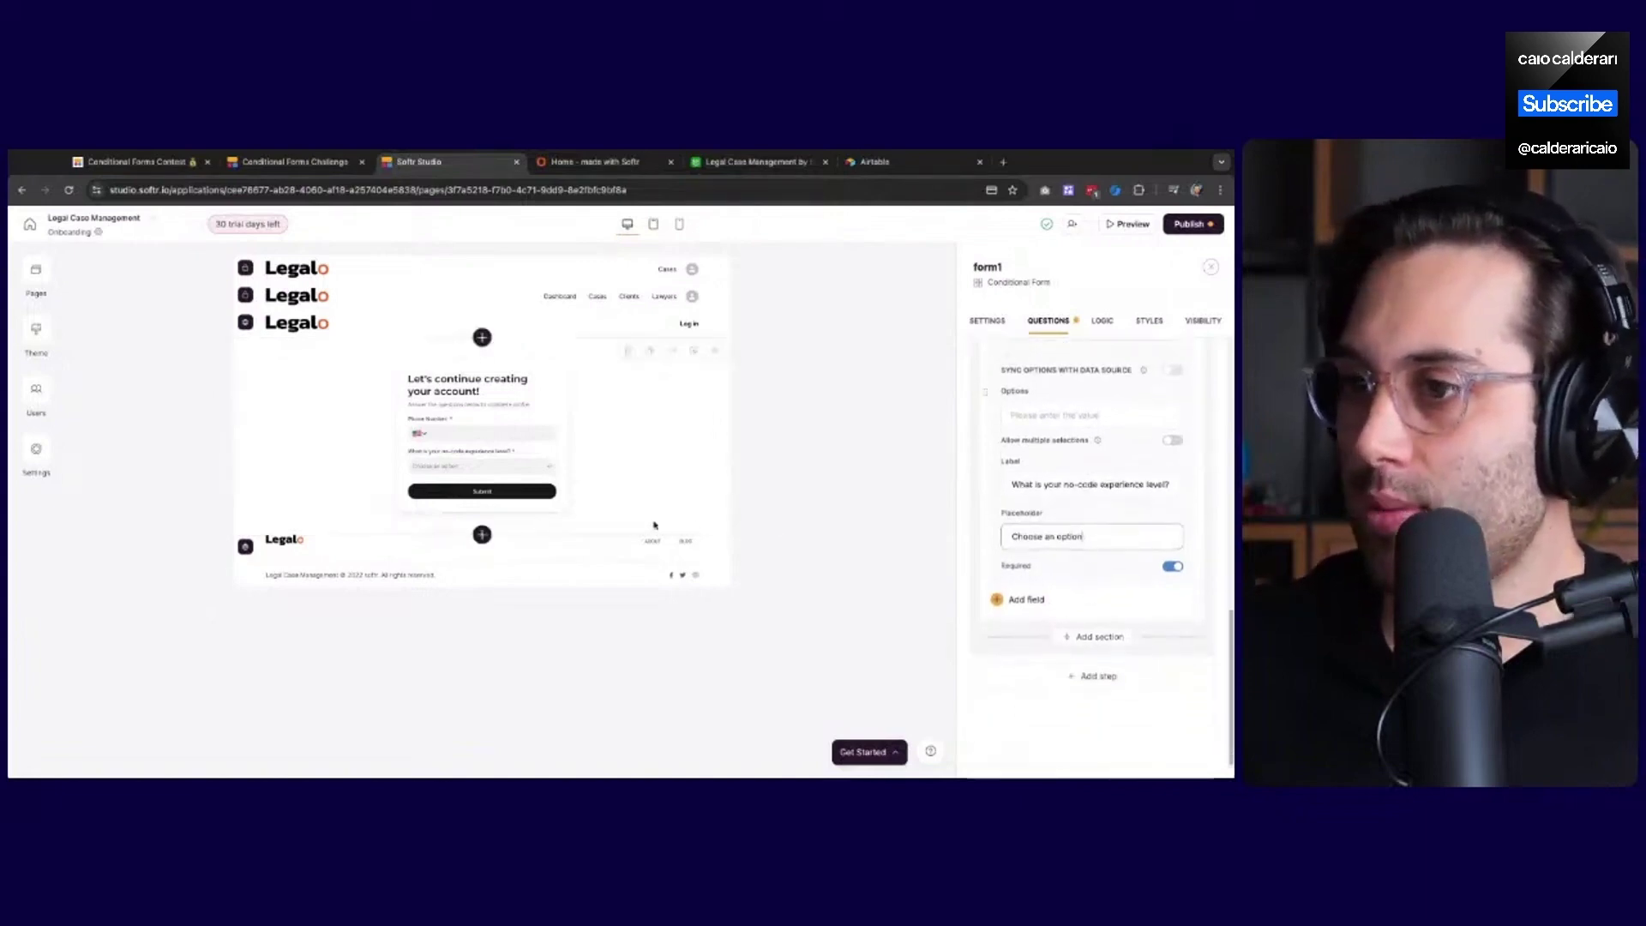
Switch the form settings to the Logic view, showing Step 1 leading to Submit
left_click(1102, 323)
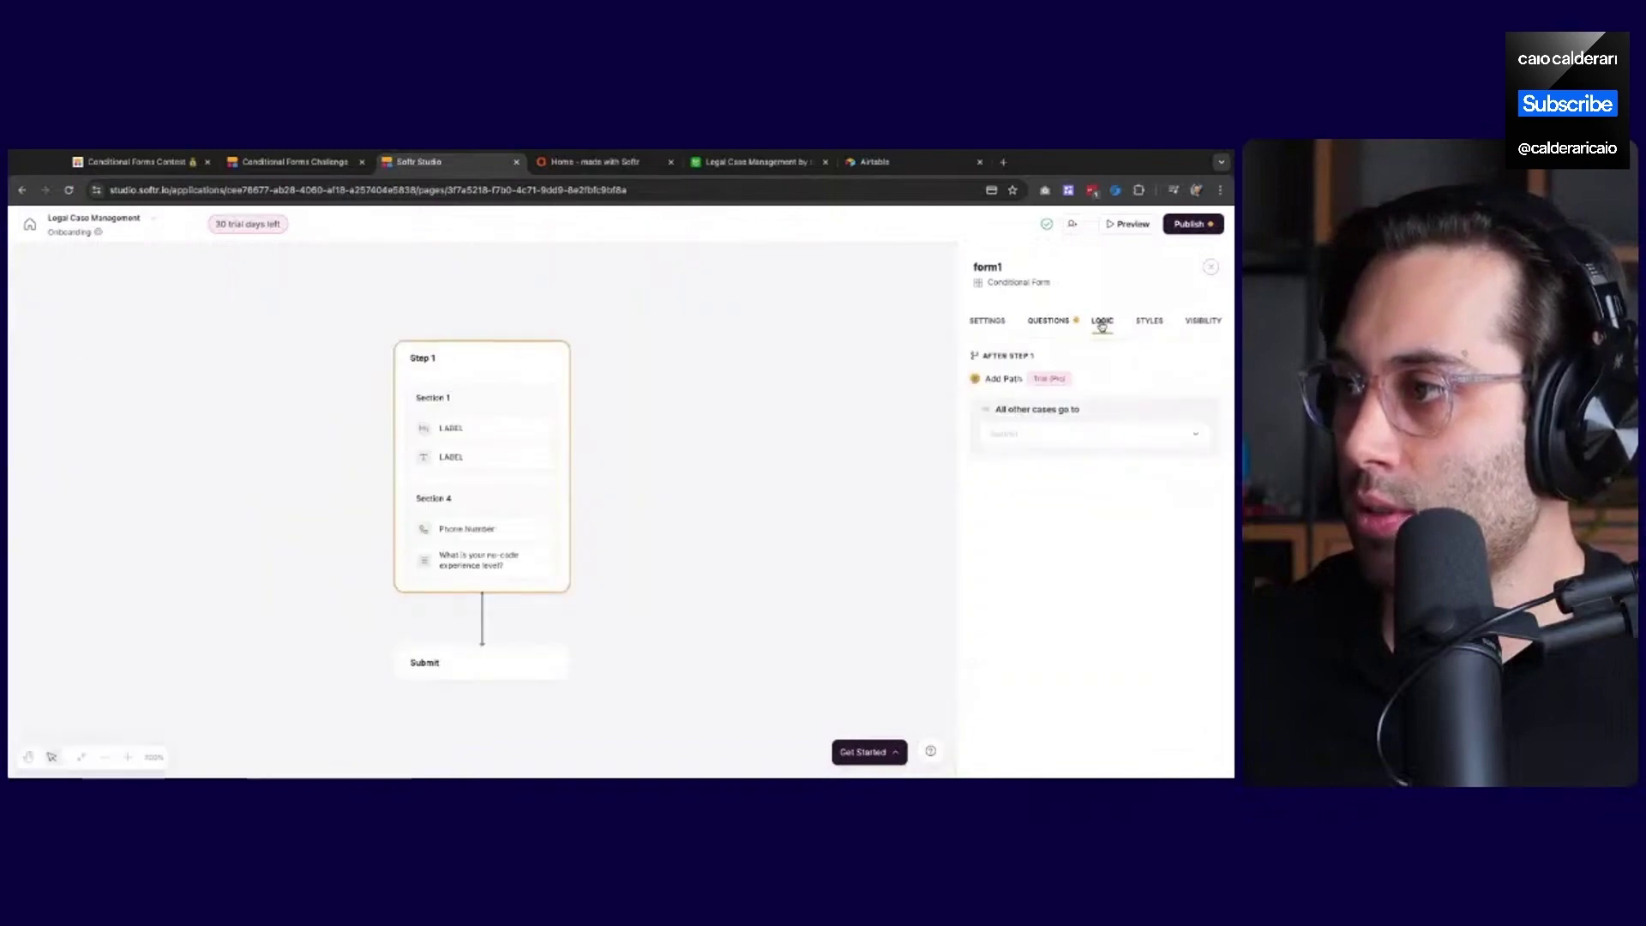
mouse_move(1009, 419)
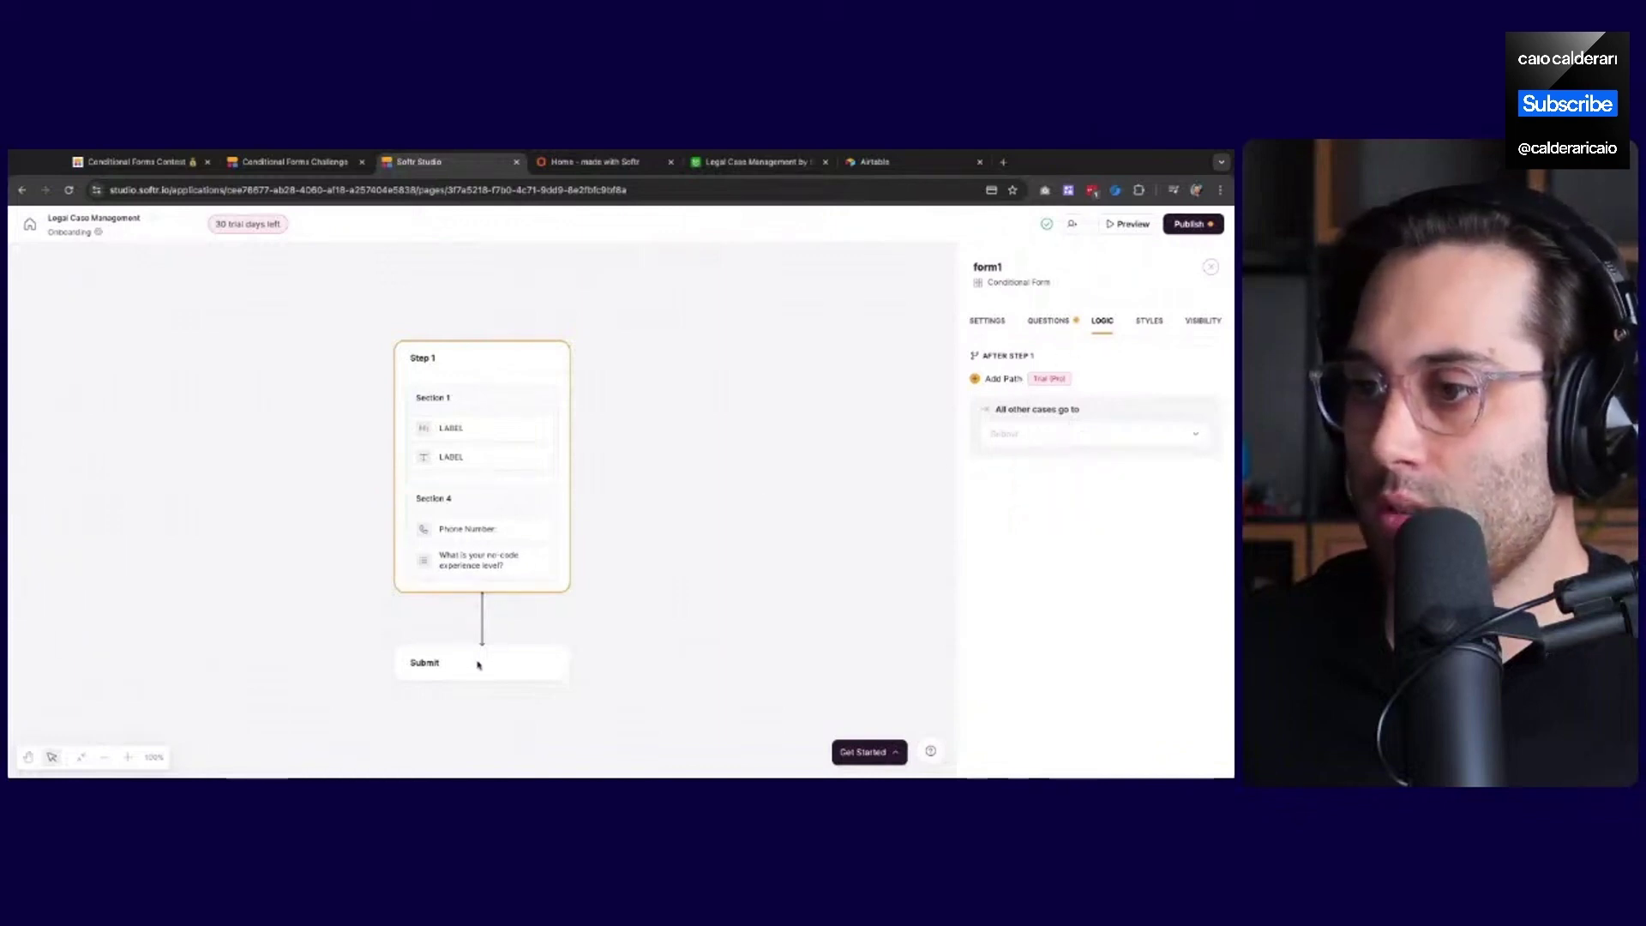
Add Path 1 after Step 1, leaving its destination unchosen
left_click(1003, 378)
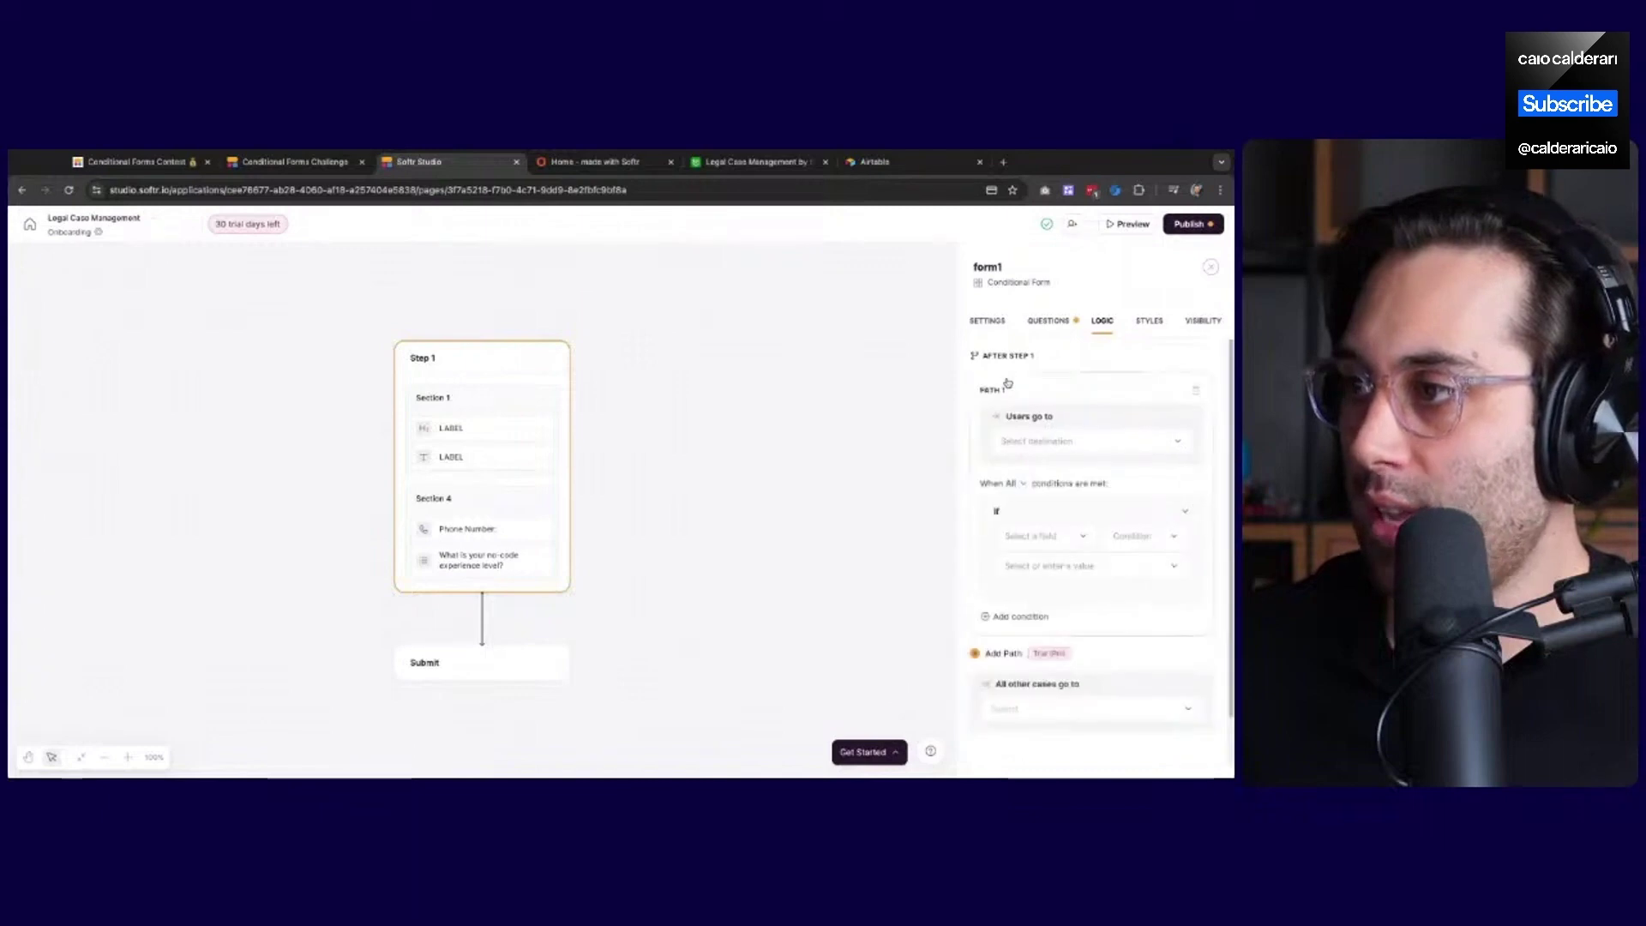
left_click(1069, 442)
left_click(1069, 445)
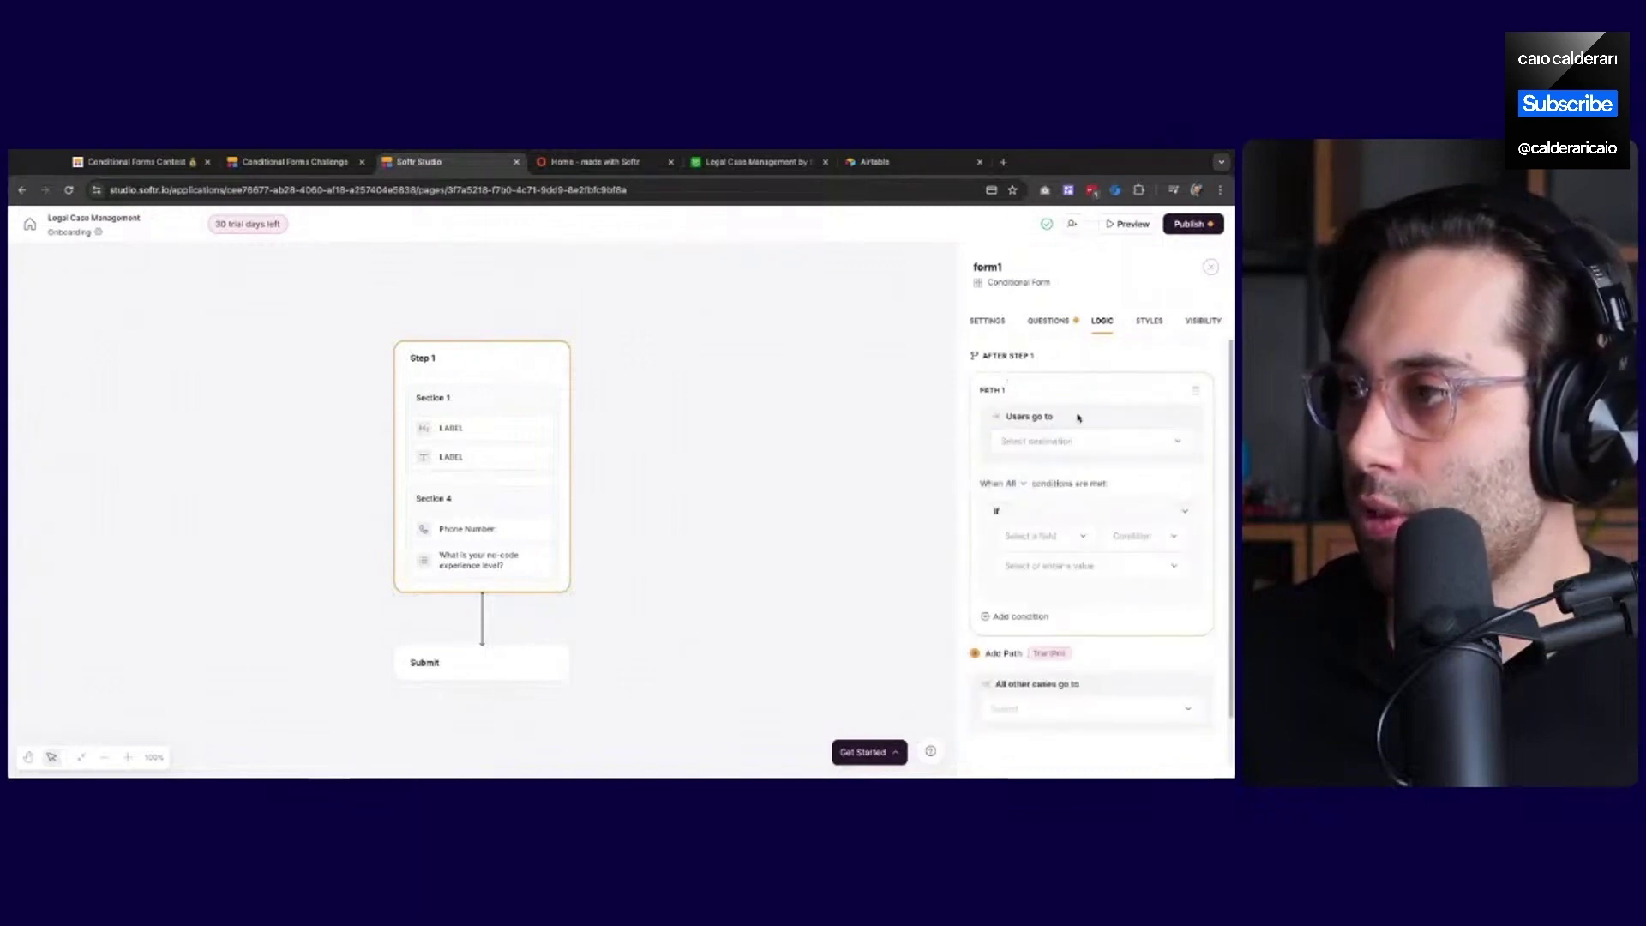
scroll(1054, 613, "down", 1)
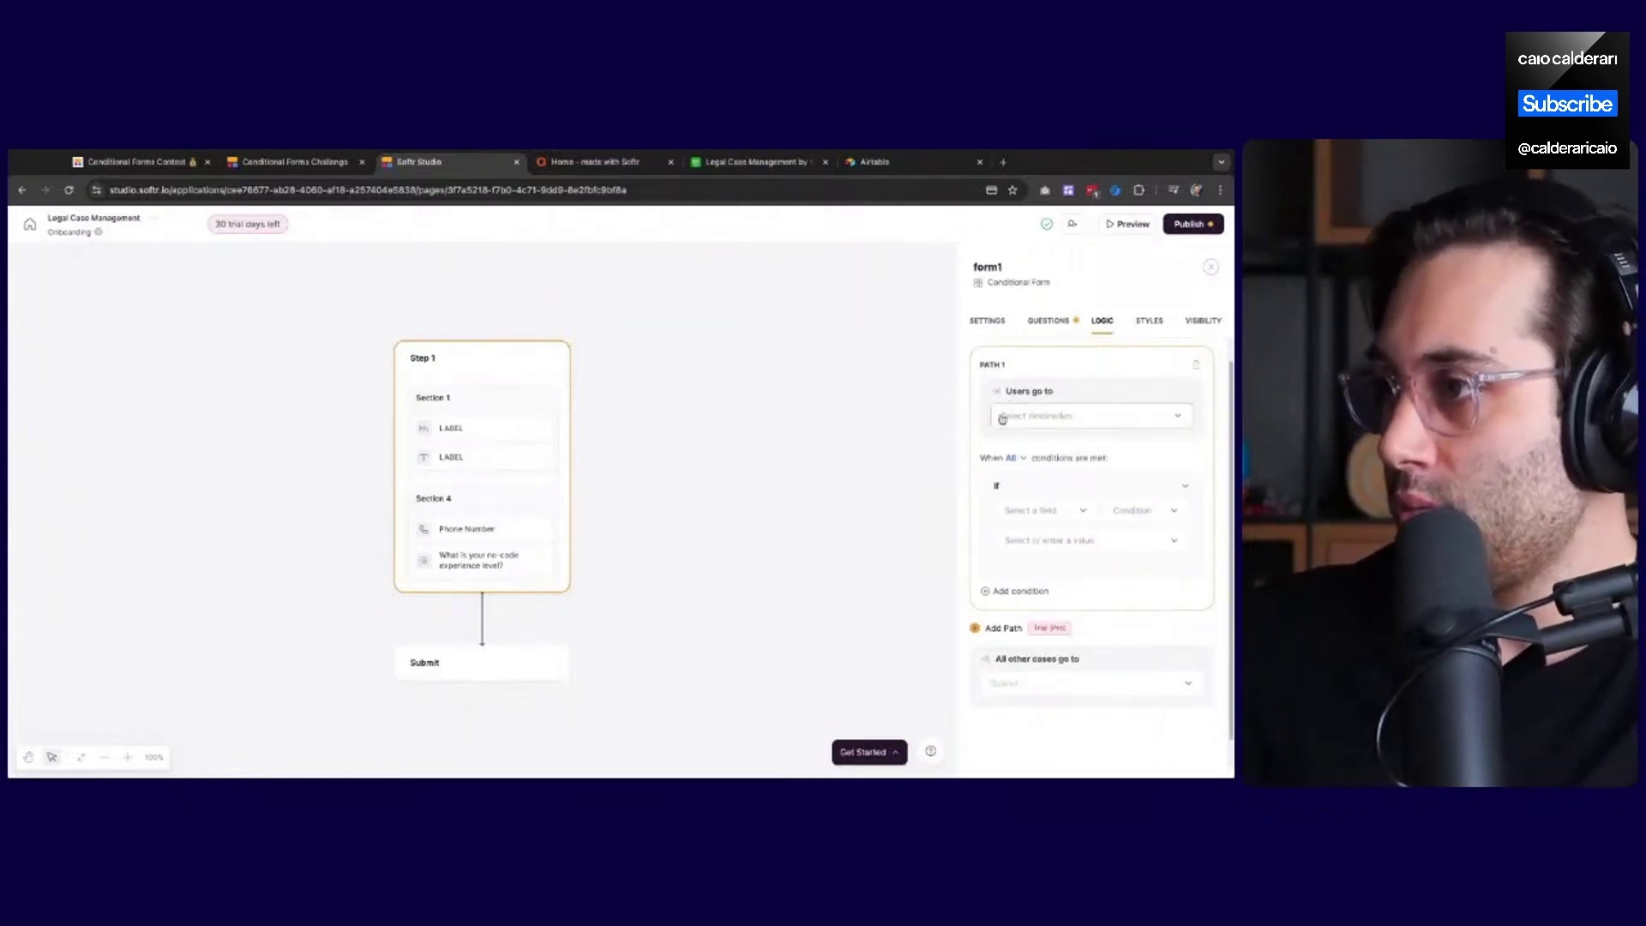
left_click(1042, 415)
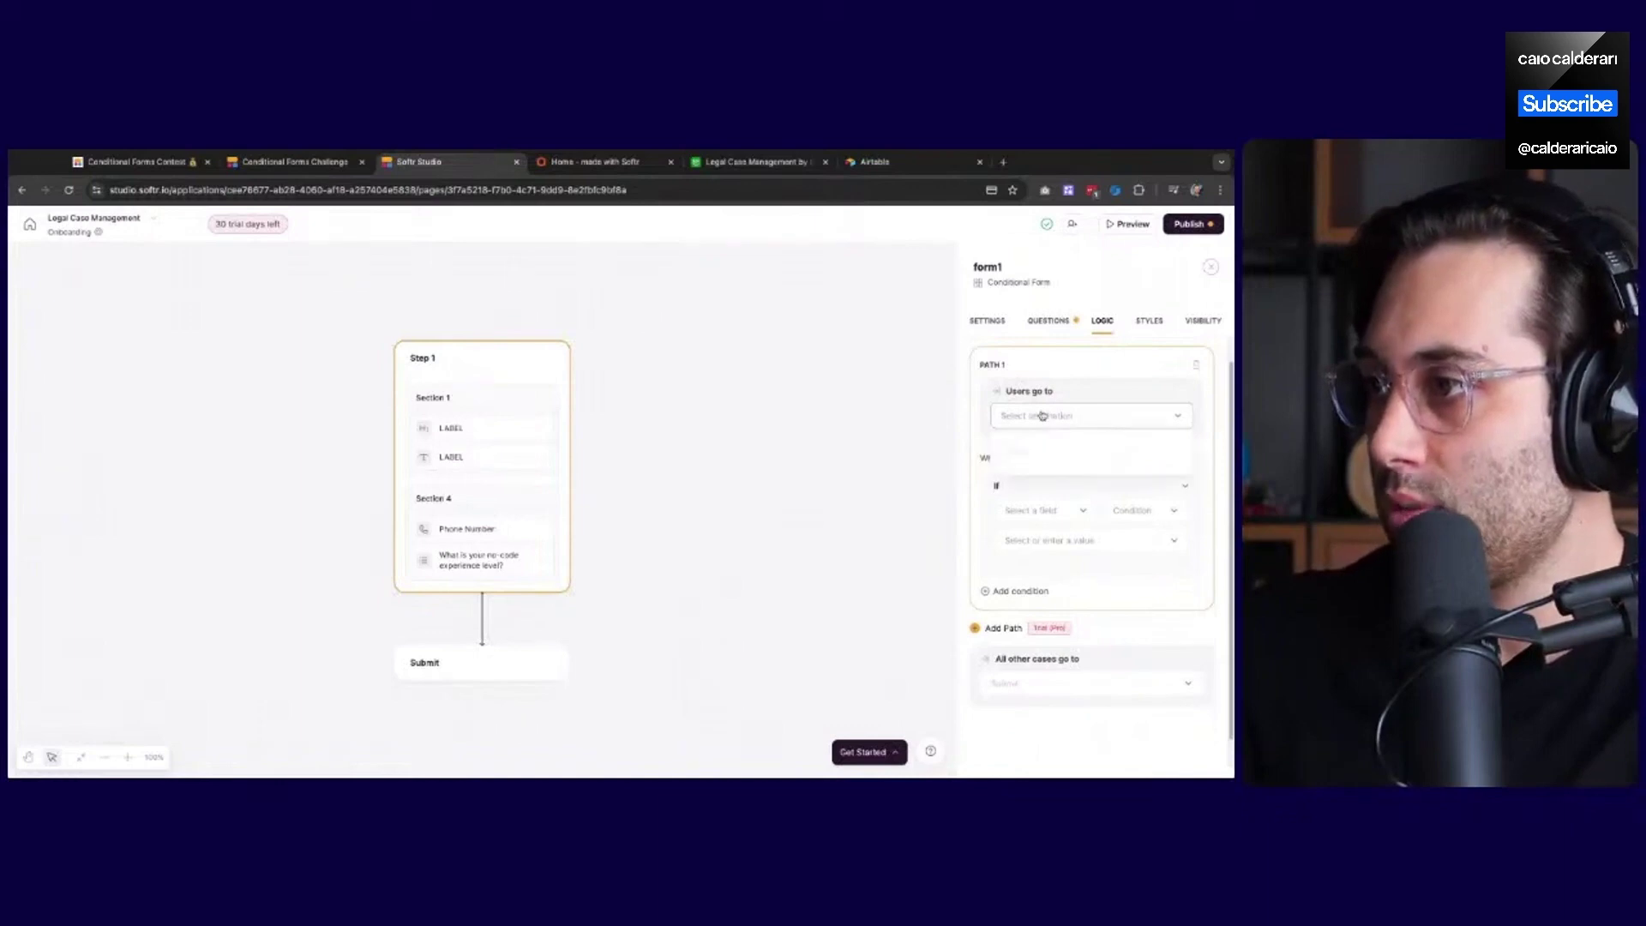
left_click(1044, 419)
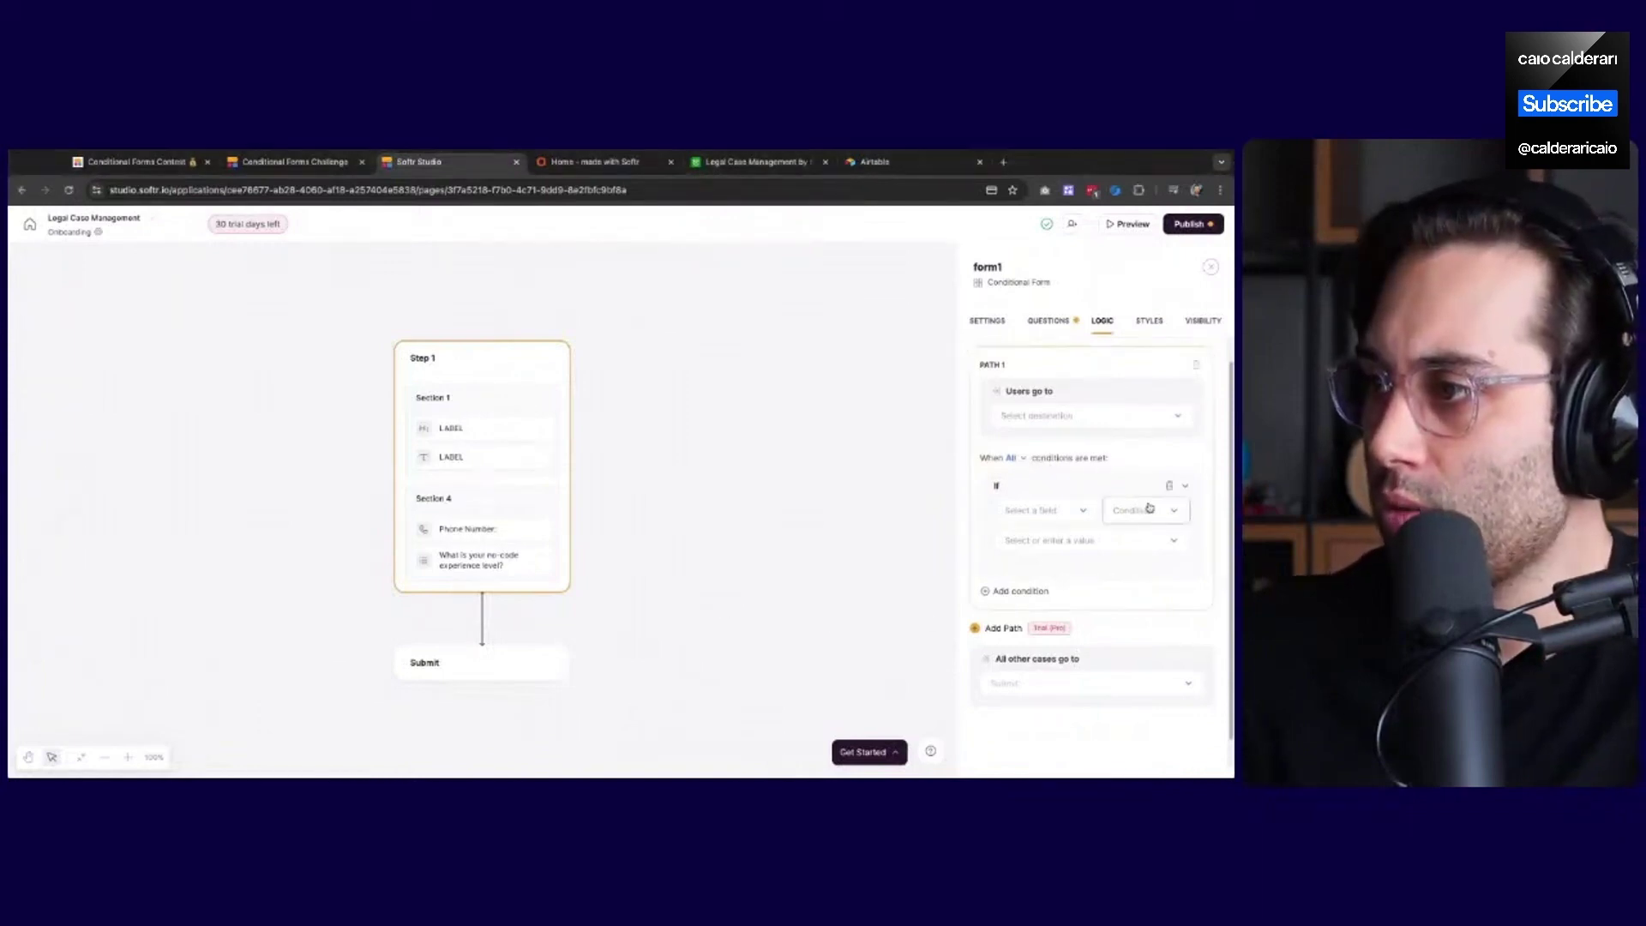
Set the path's If condition to Form answer 'What is your no-code experience level?' Is, and add a blank And condition
left_click(1049, 519)
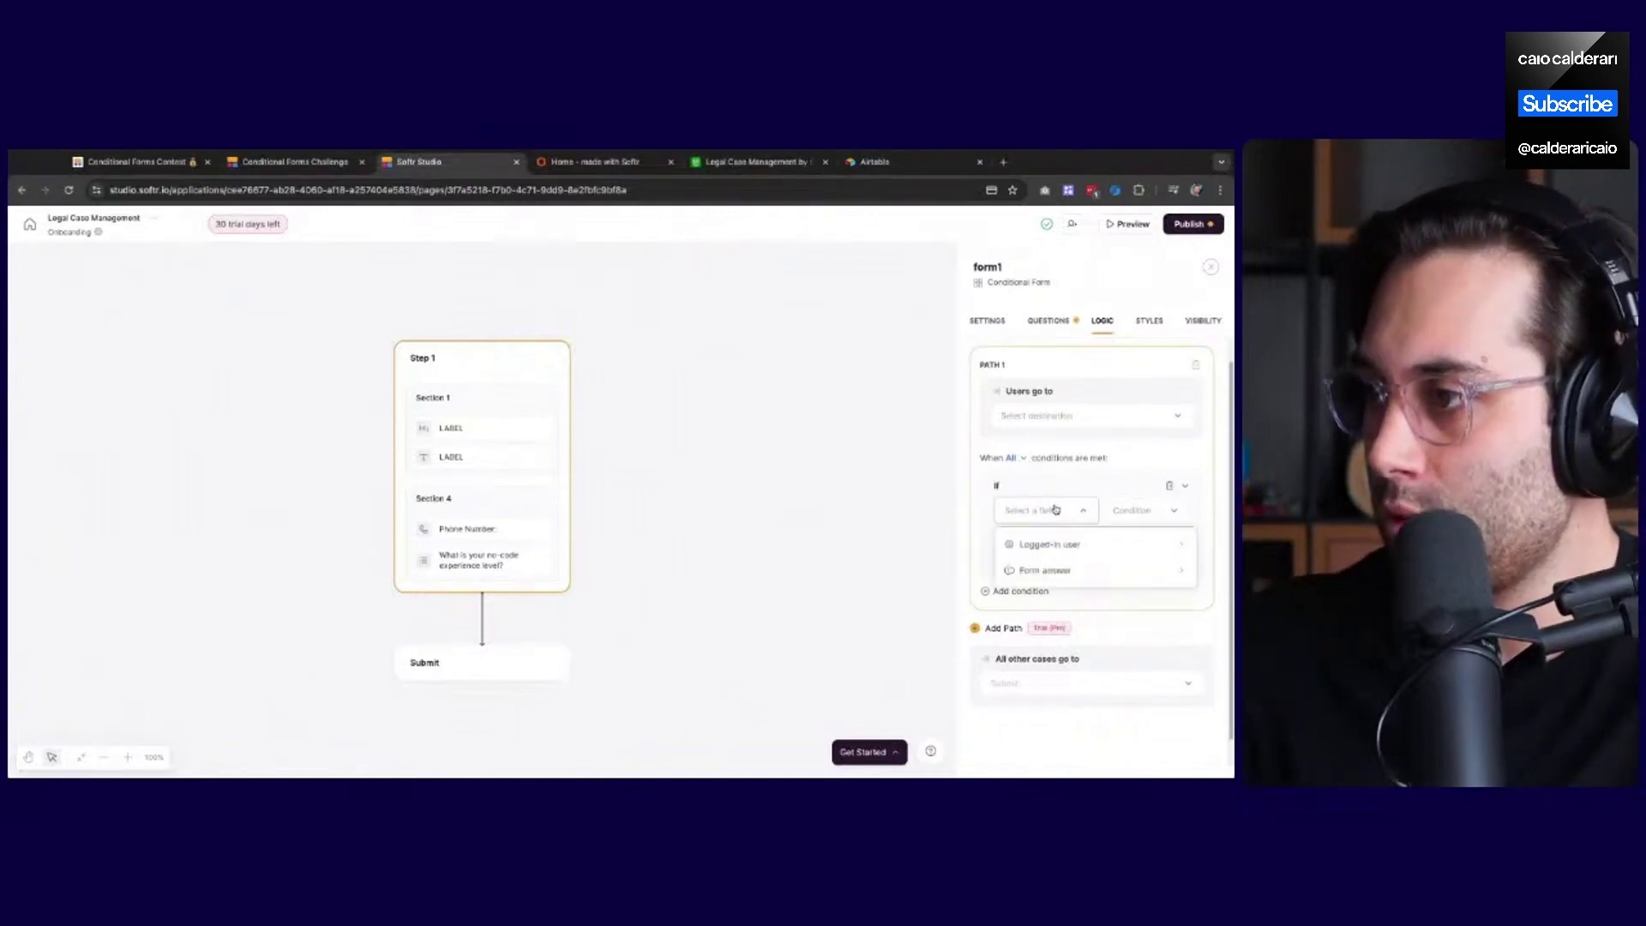
left_click(1053, 569)
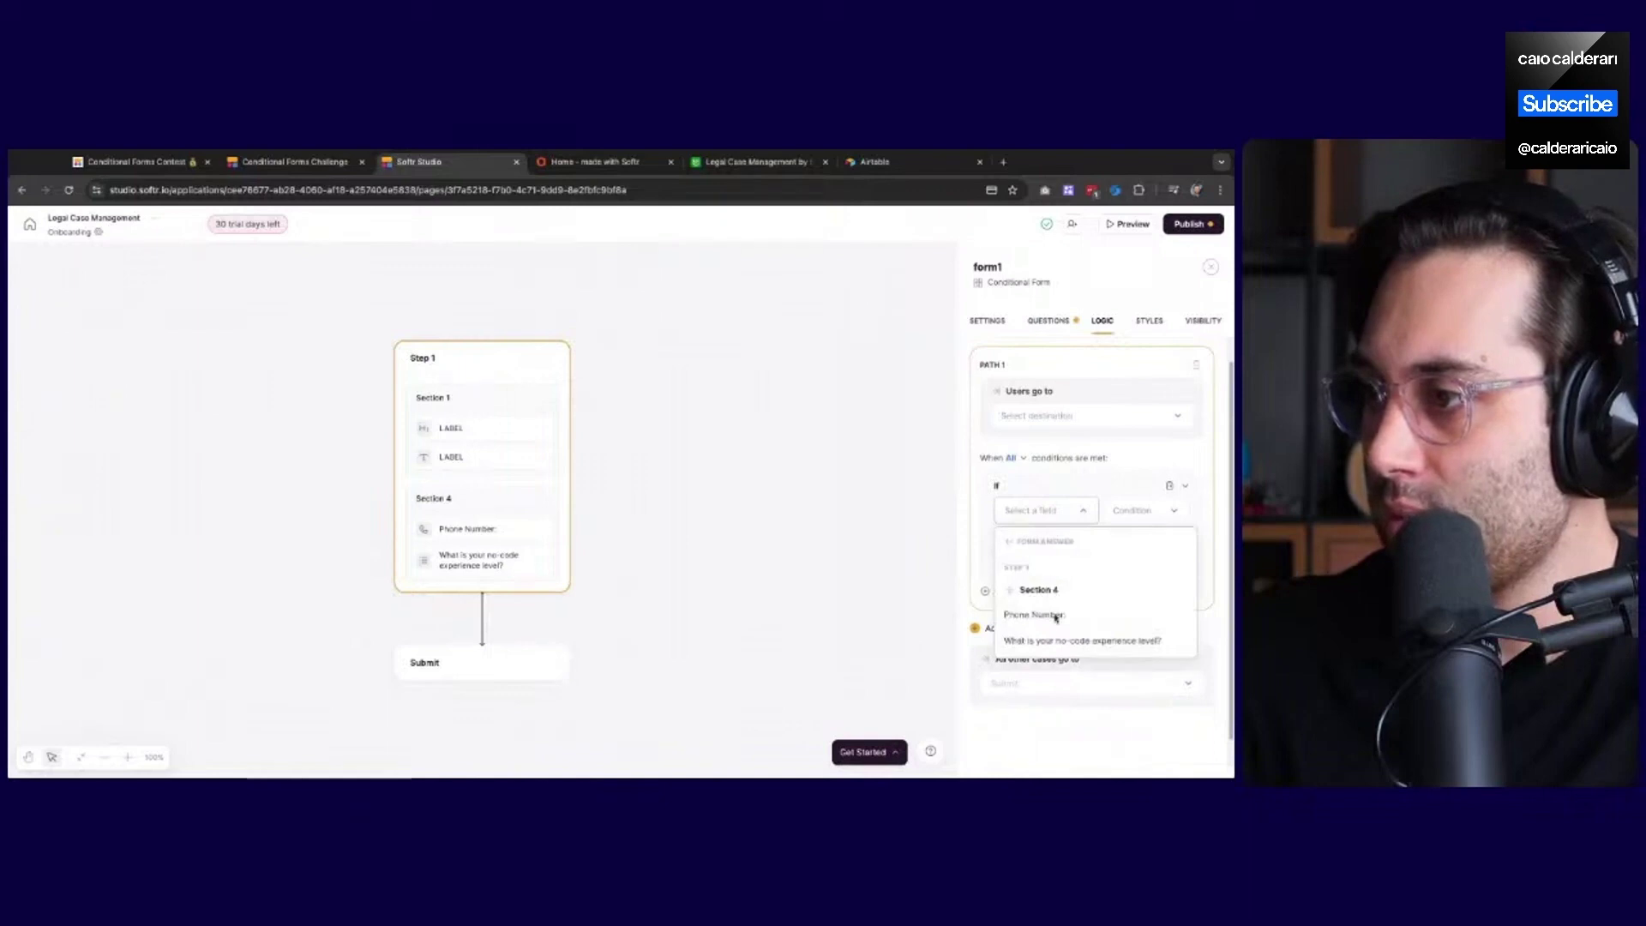
left_click(1058, 641)
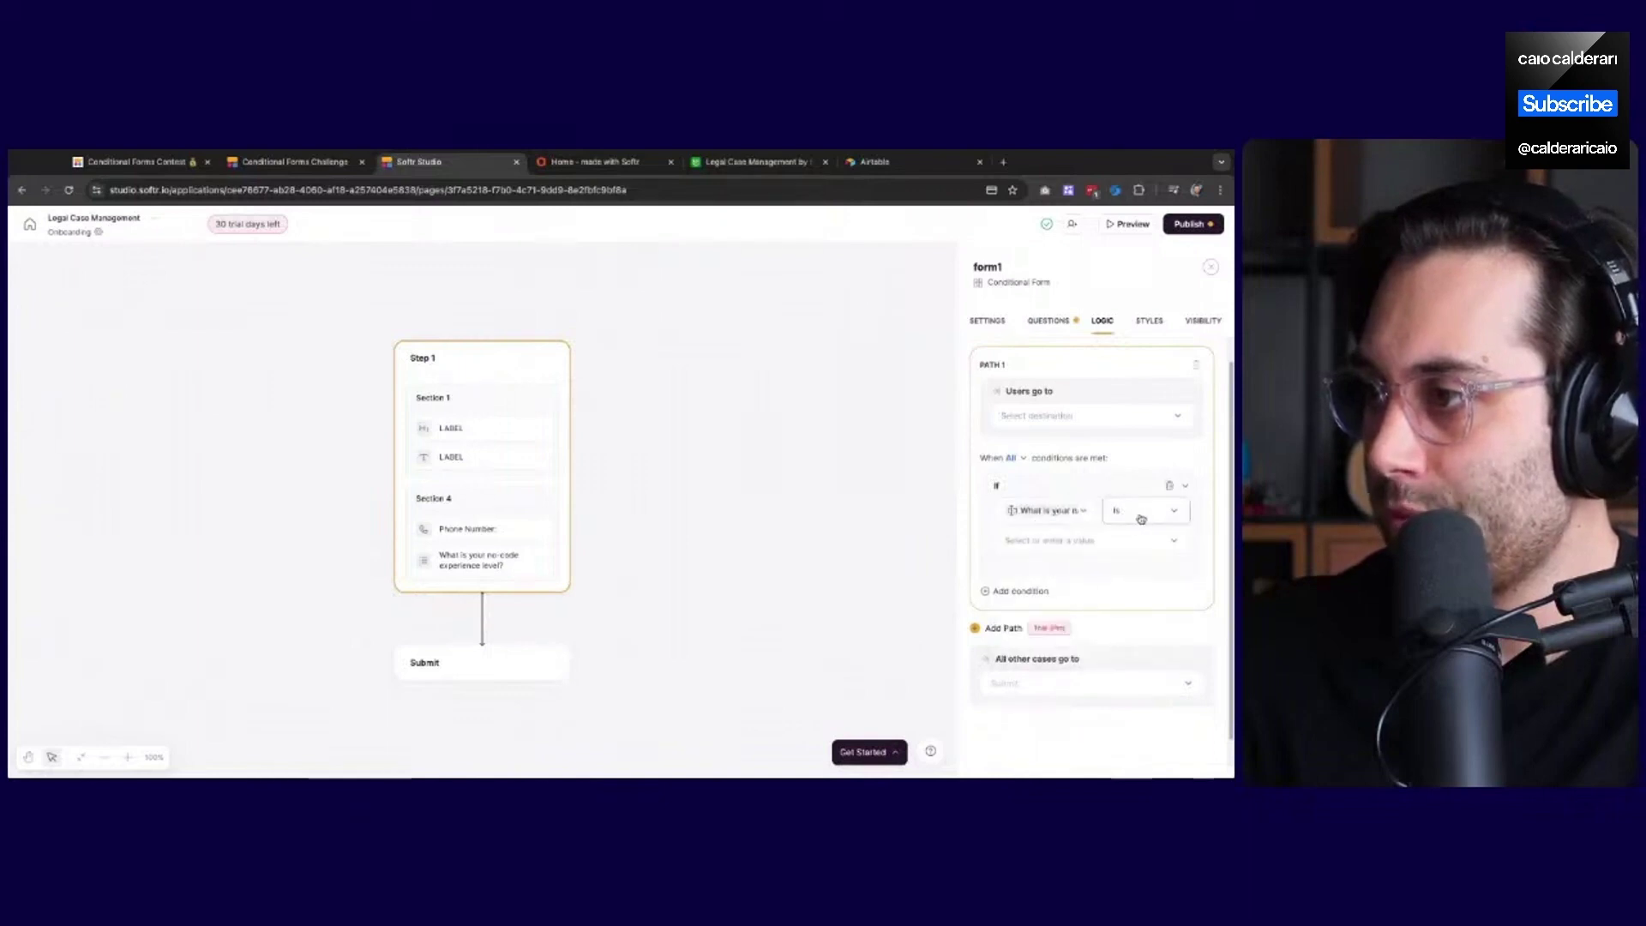
left_click(1104, 549)
left_click(1103, 549)
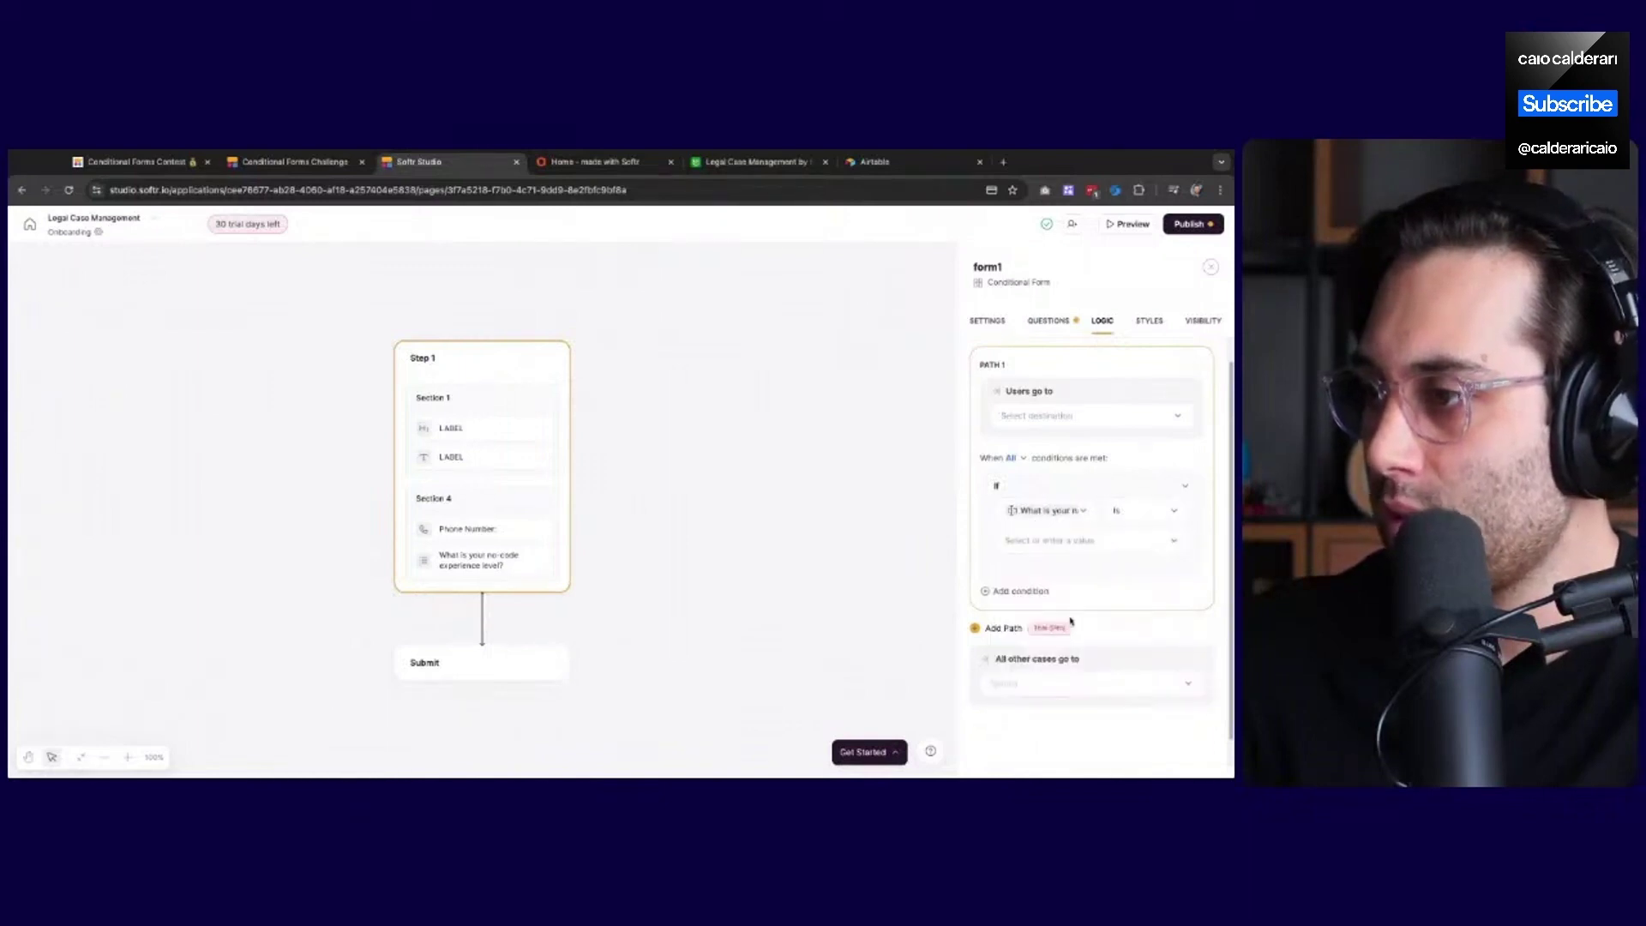
left_click(1021, 592)
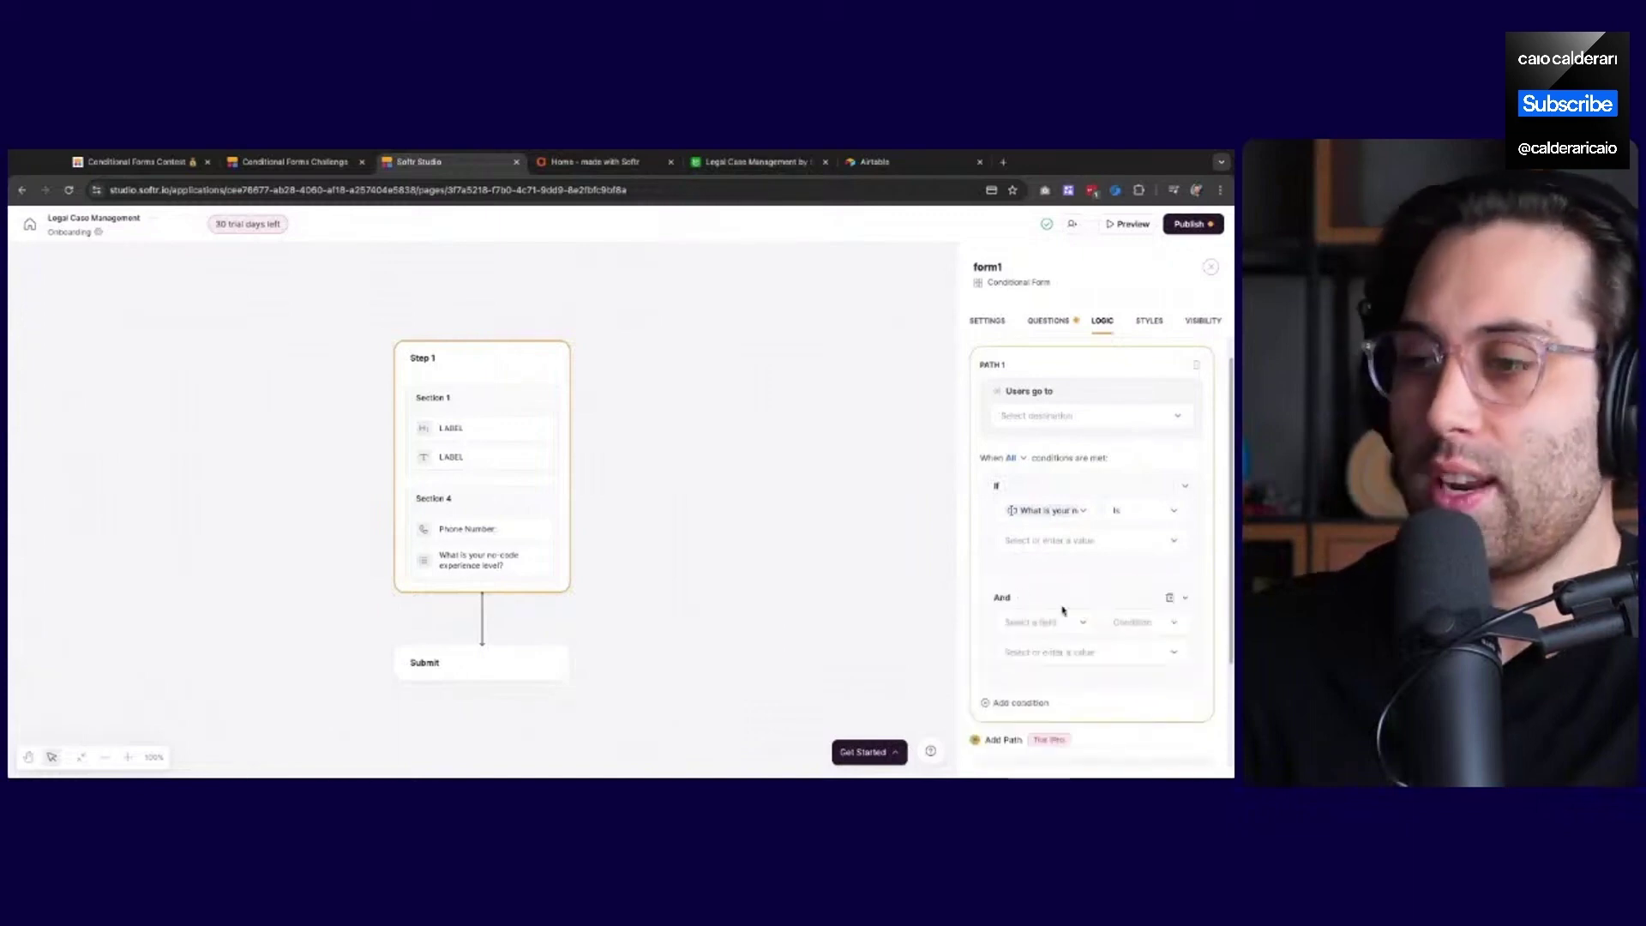
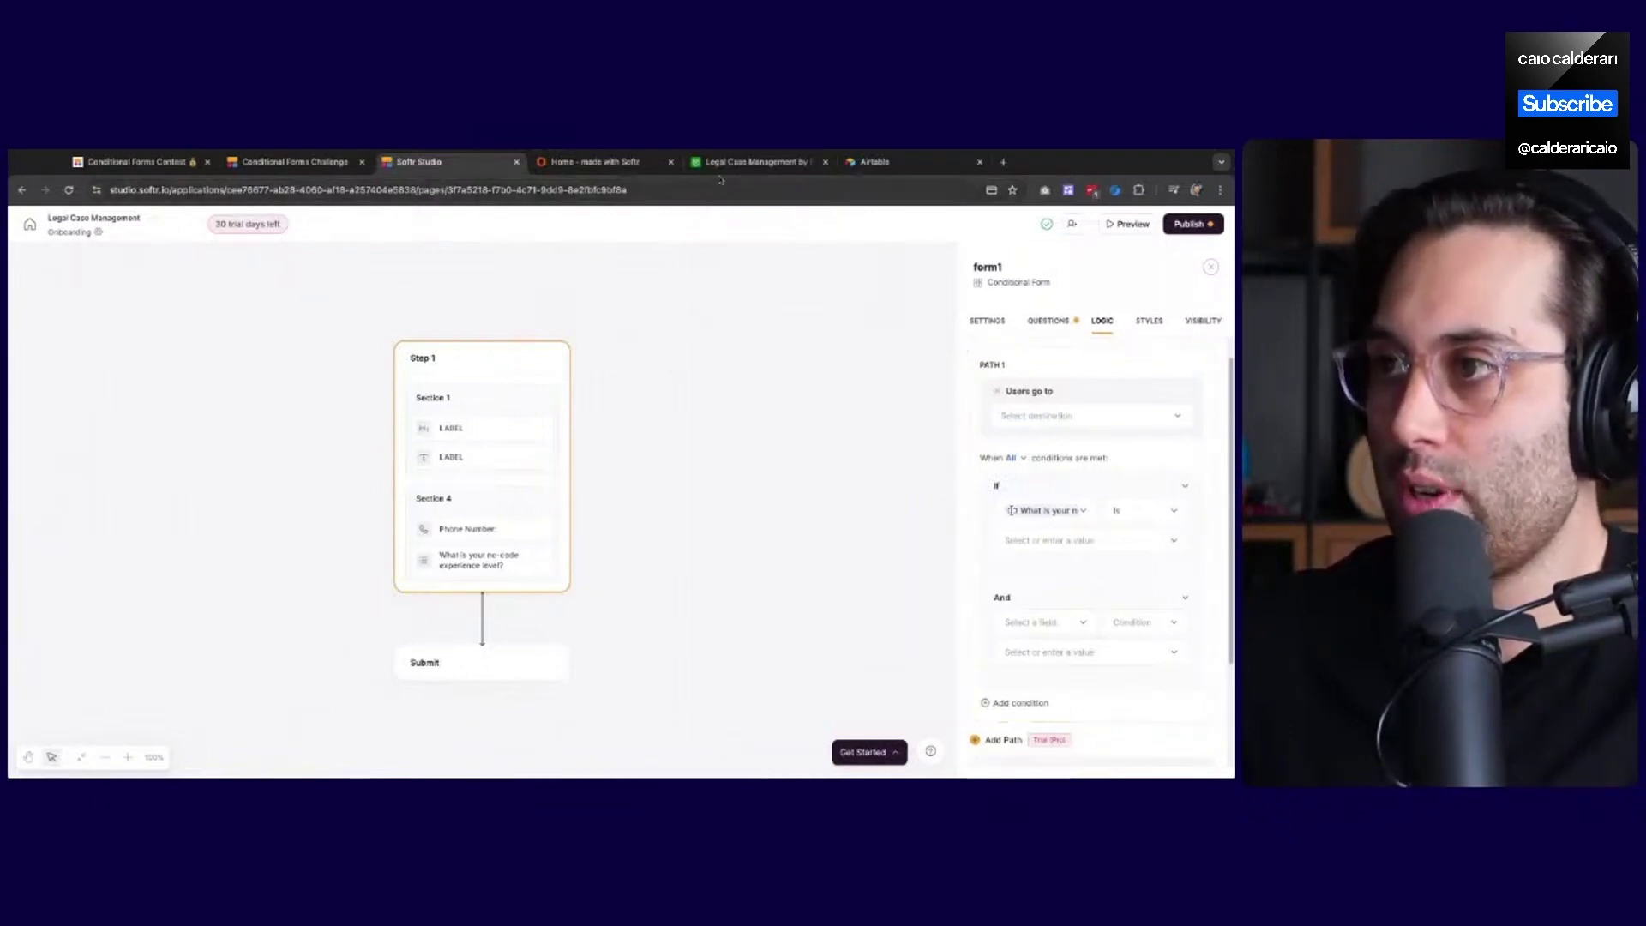
Switch to the 'Legal Case Management by Softr' Airtable base showing the Members table
left_click(753, 161)
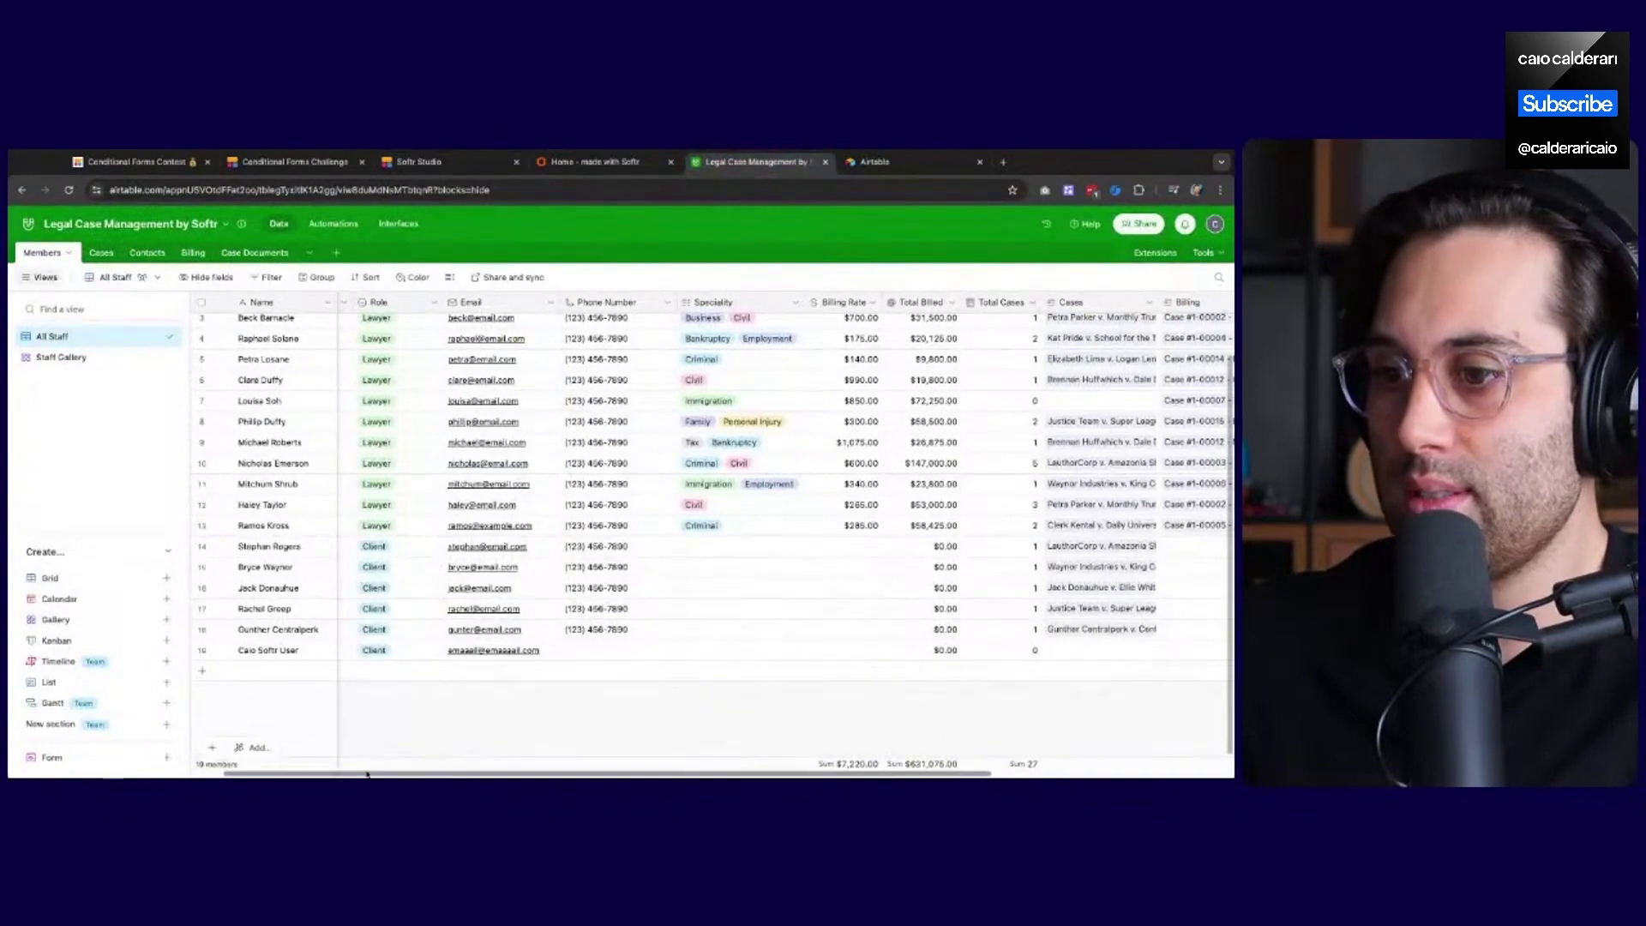
Start a new Members field named 'Experience Level' of type Single select
scroll(643, 665, "right", 8)
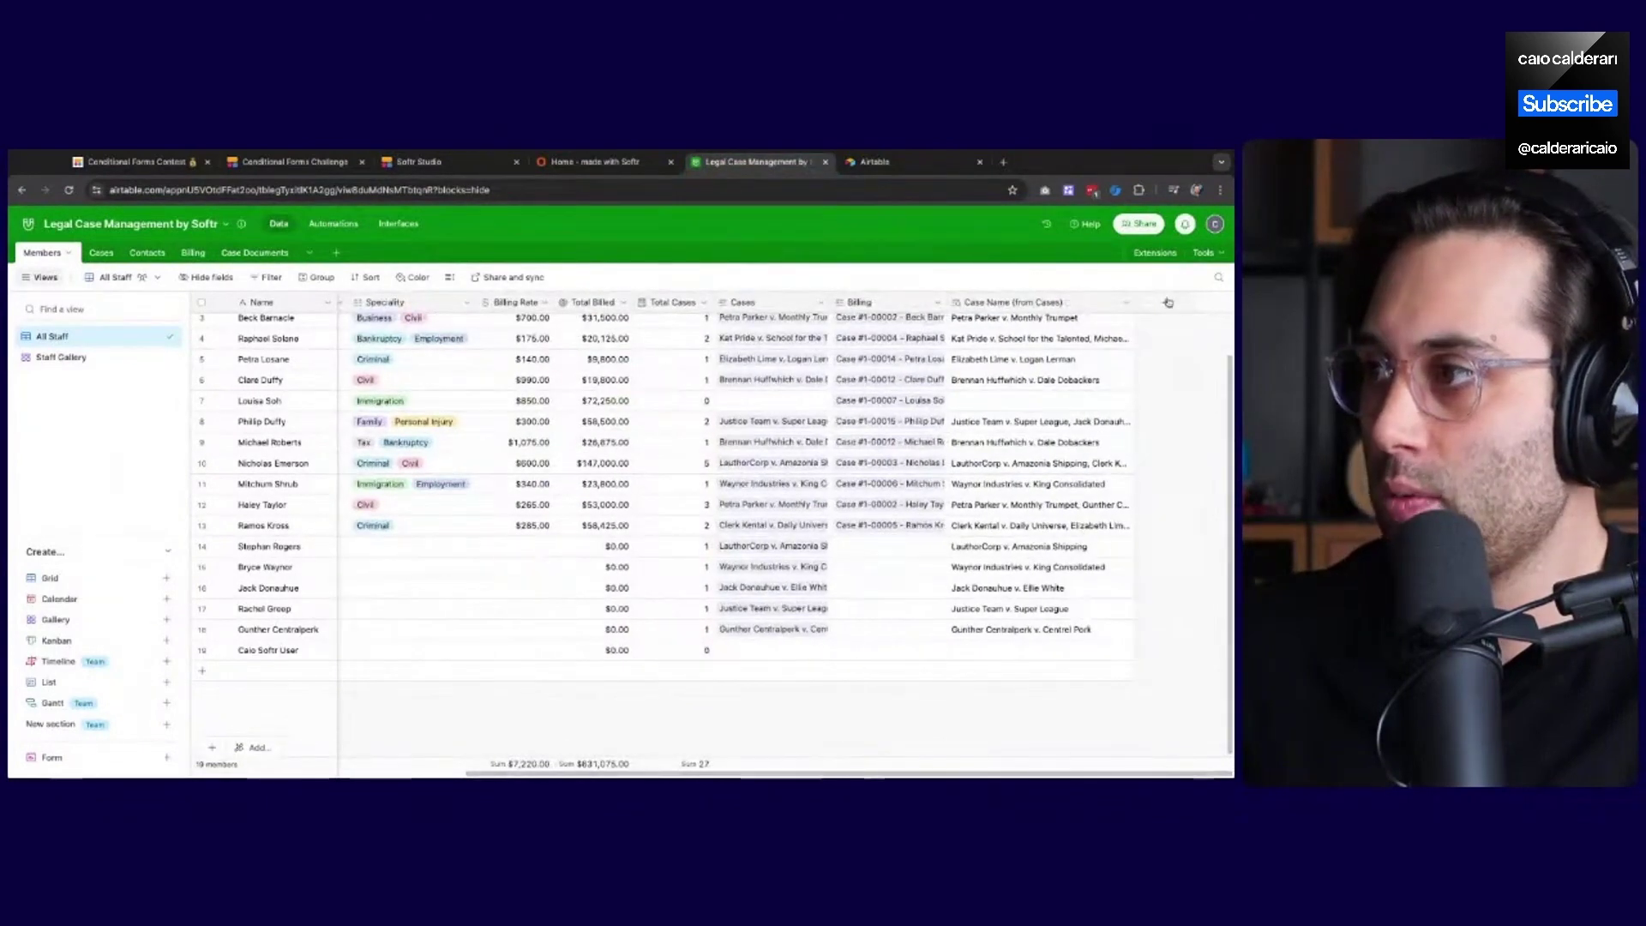
left_click(1165, 302)
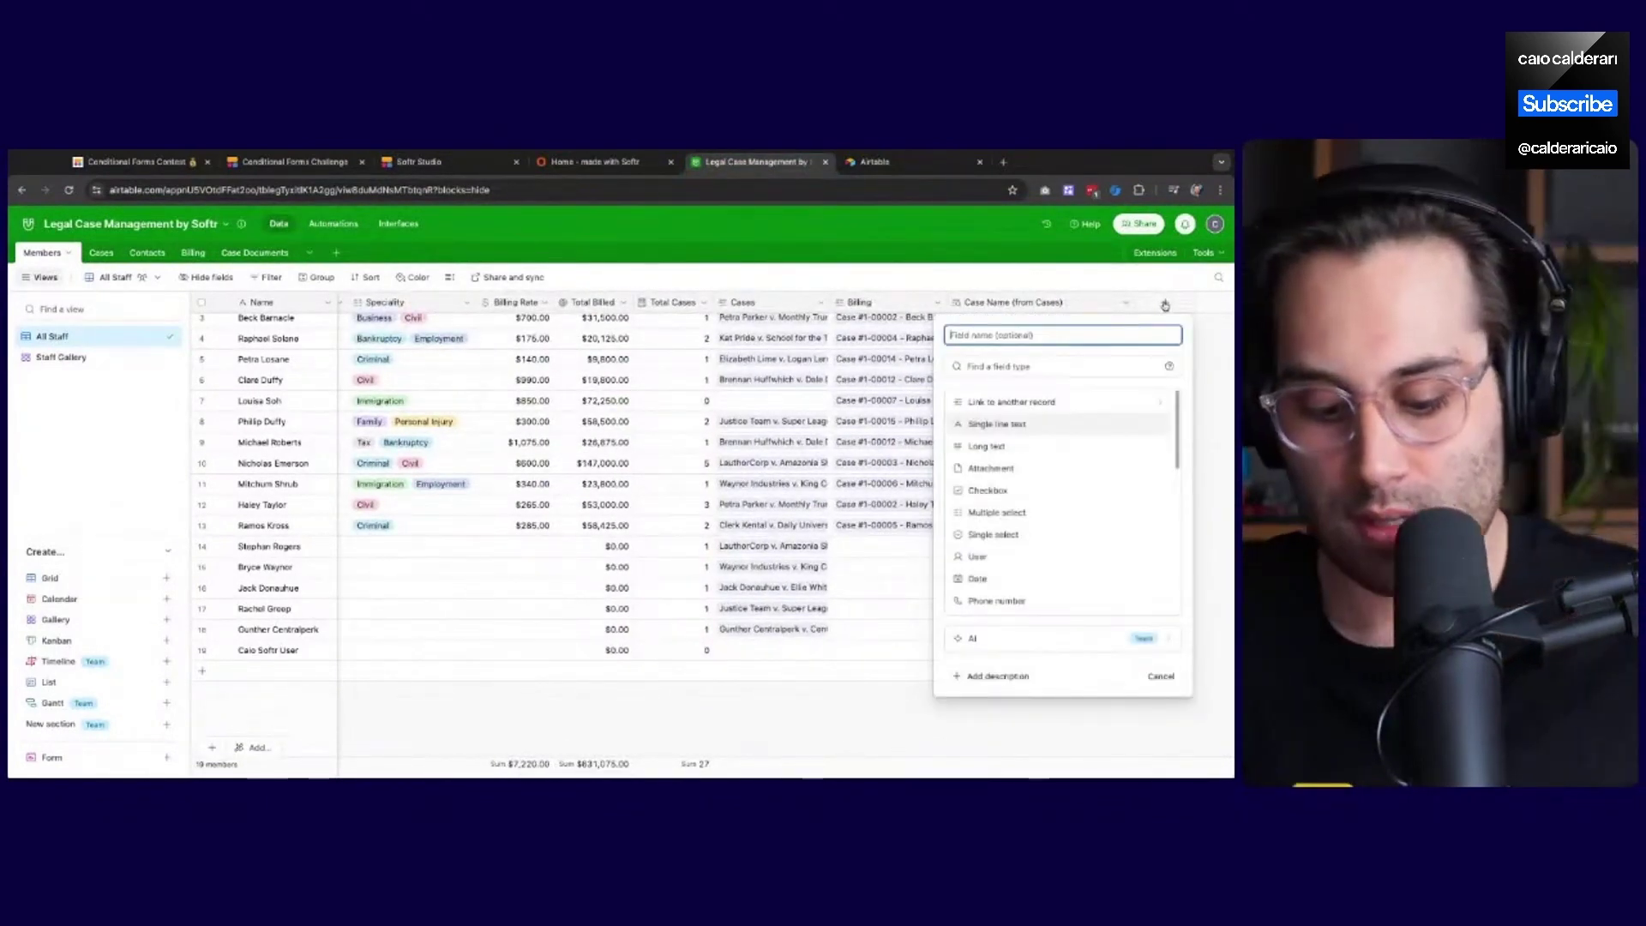
type("Experience Level")
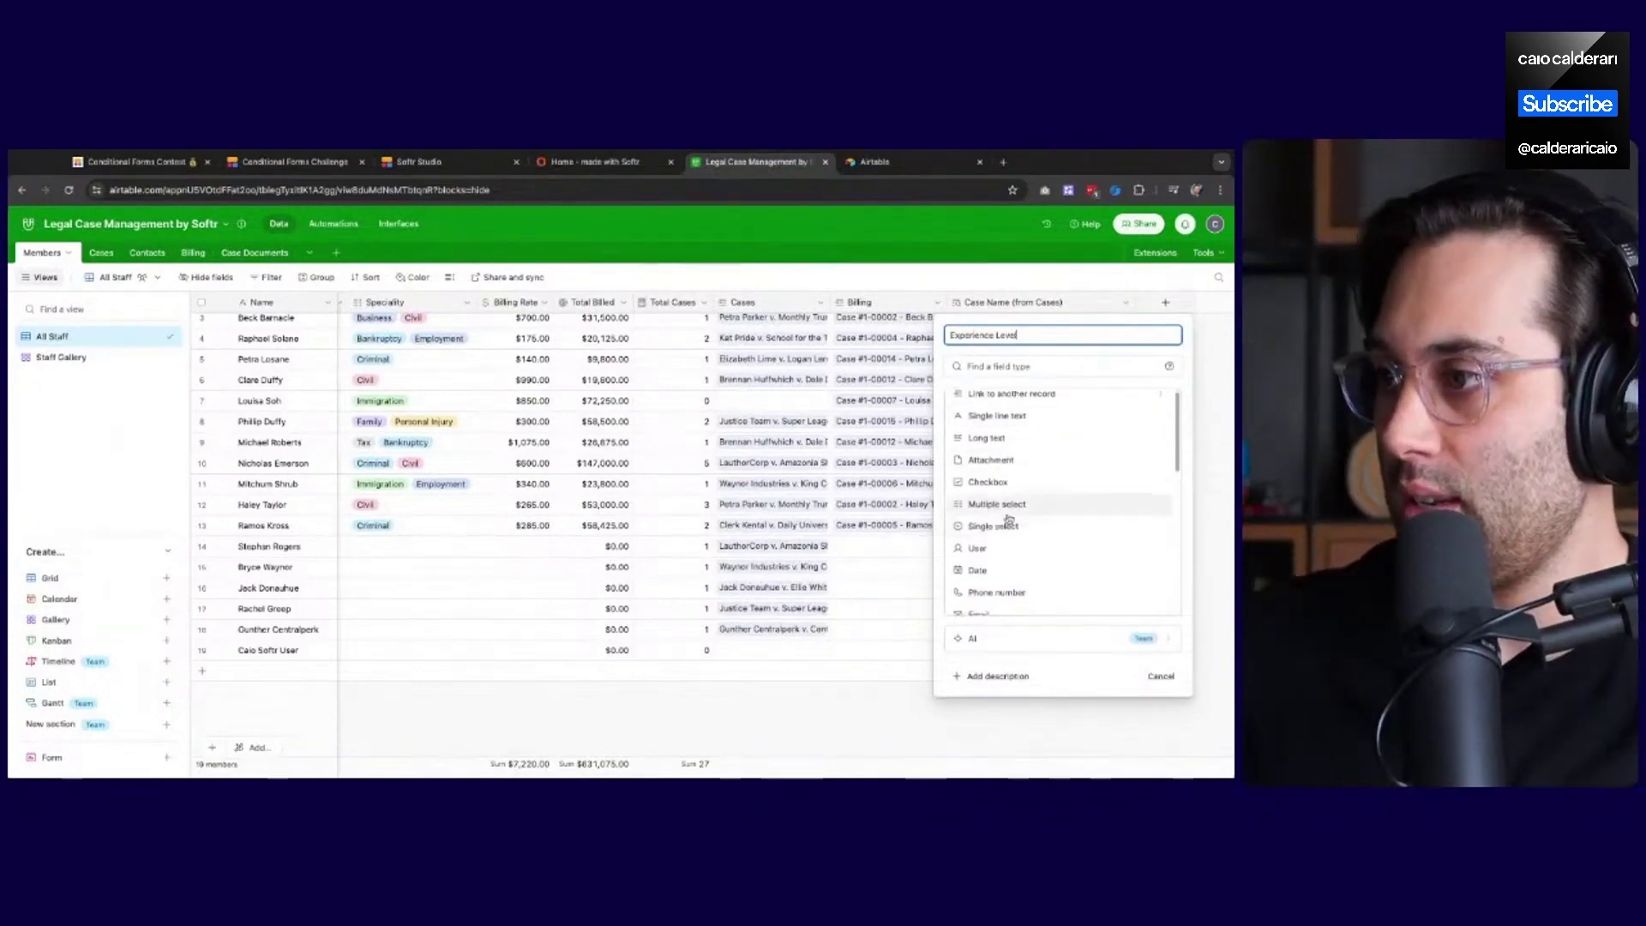
left_click(991, 535)
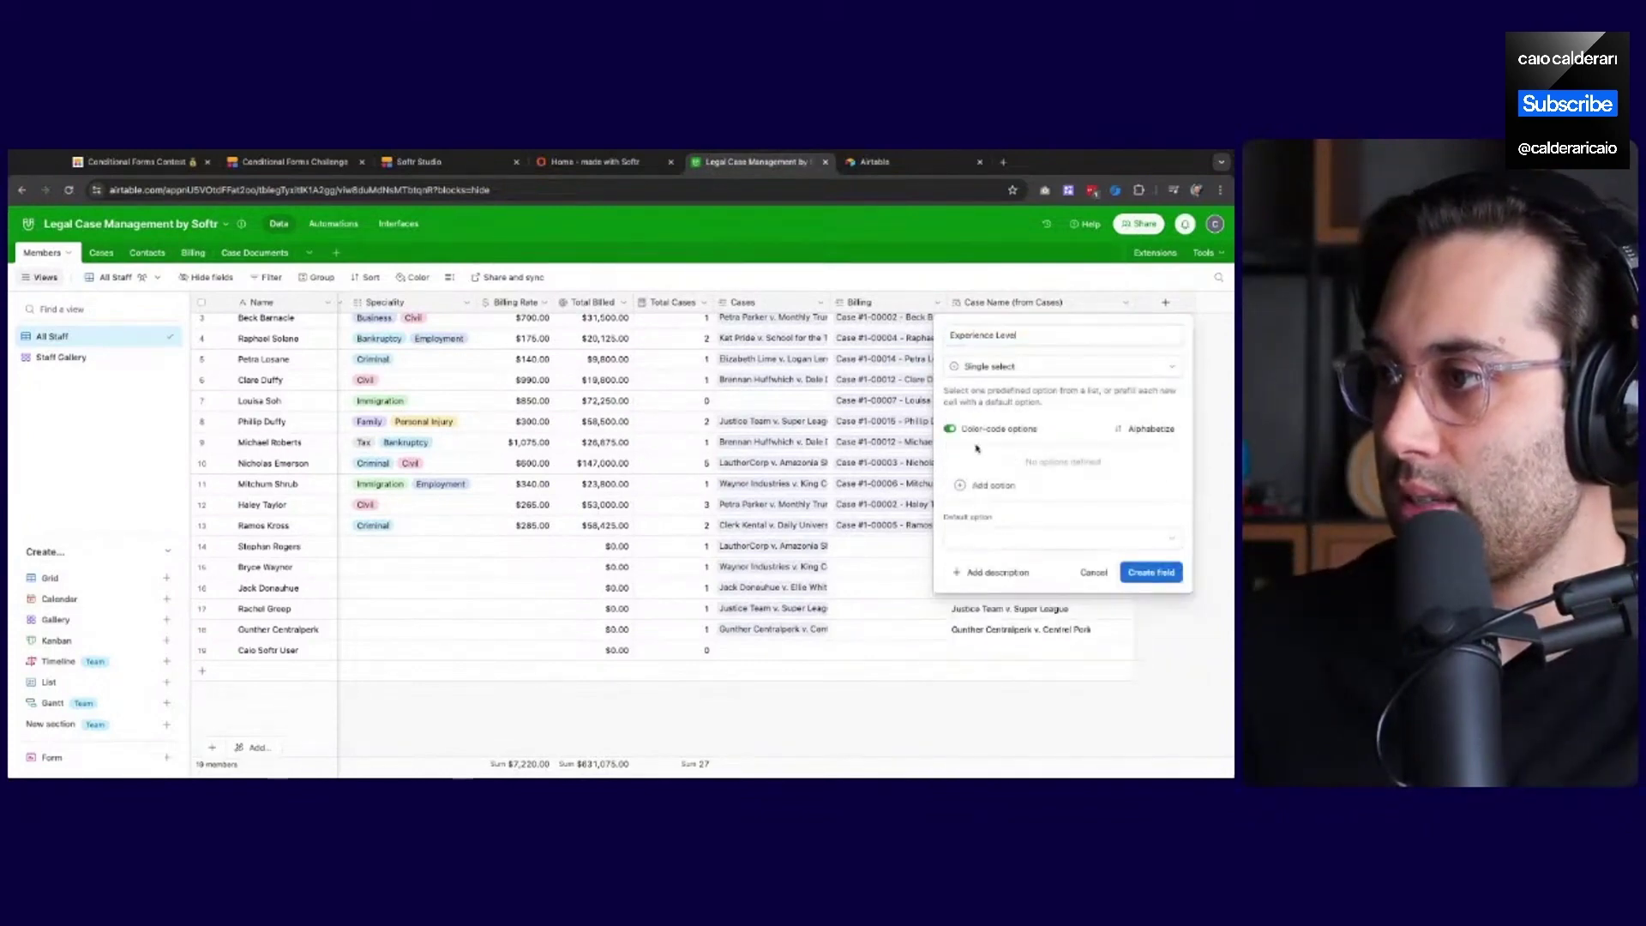
Add the choices Beginner, Intermediate and Advanced, then create the field
left_click(991, 485)
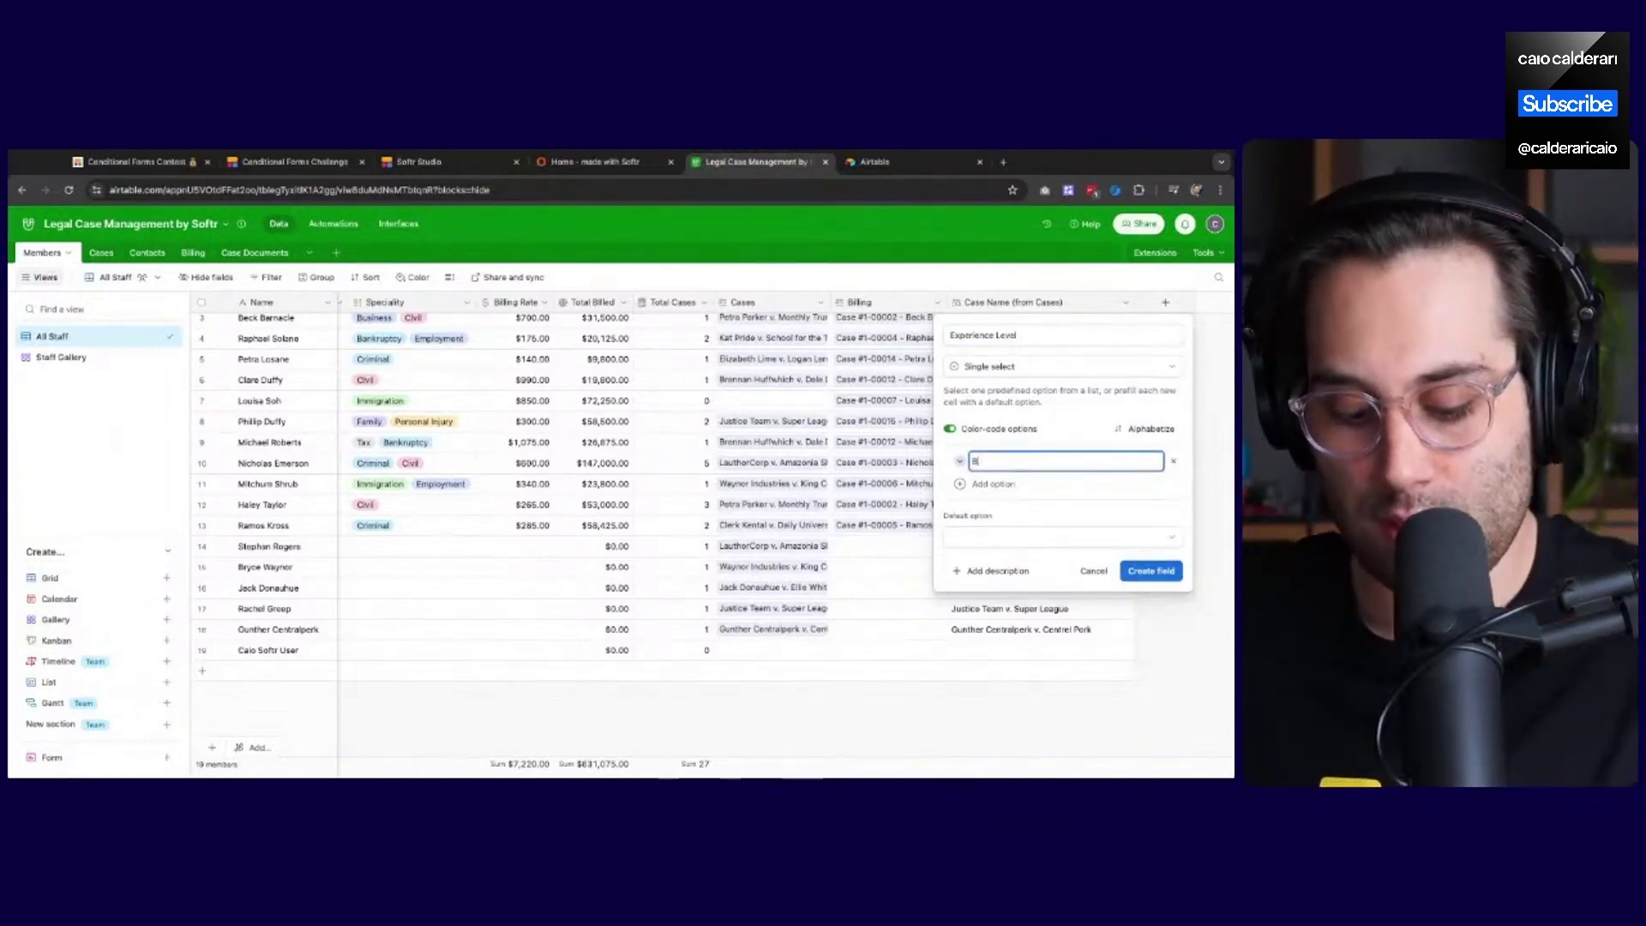
type("Beginner")
key("Return")
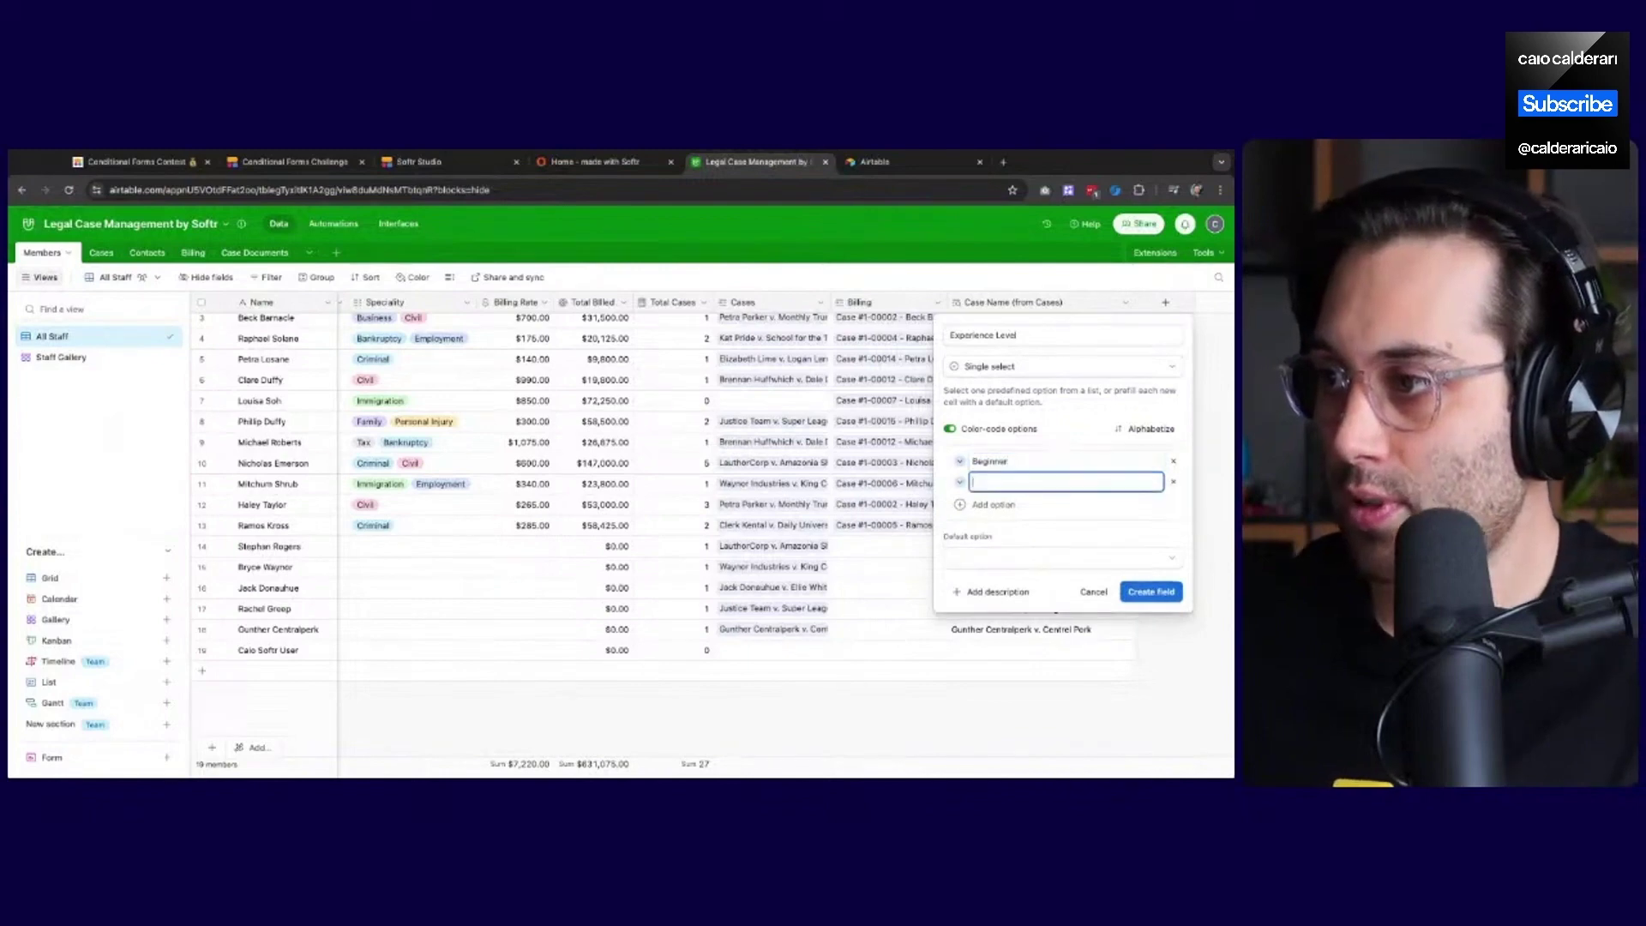
type("Intermediate")
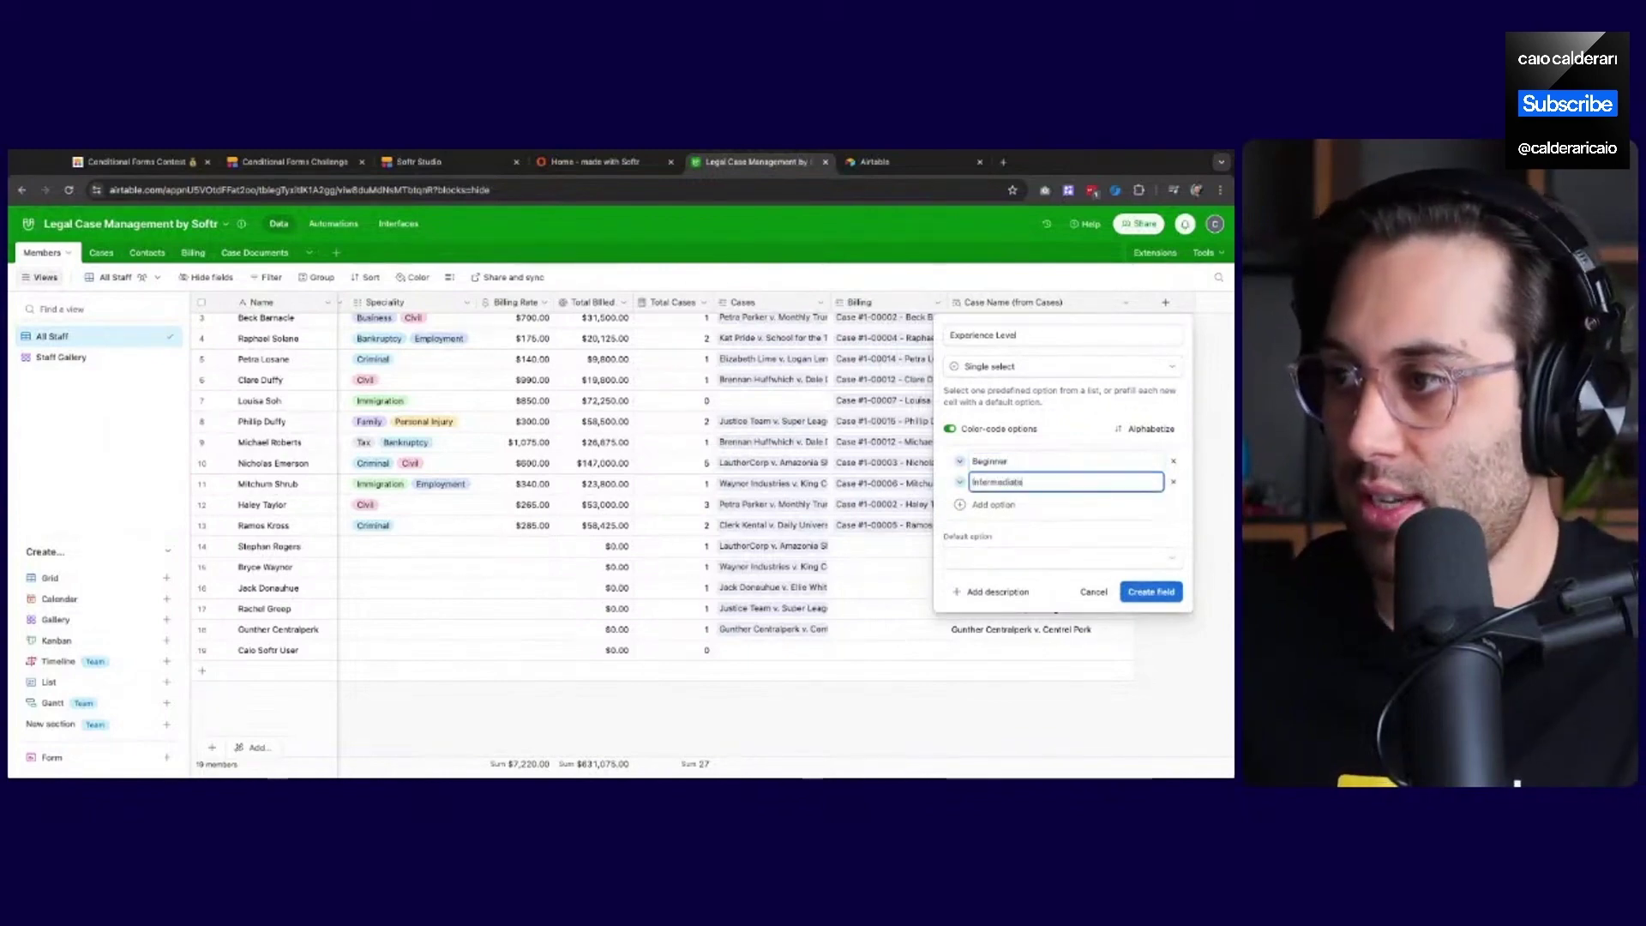
key("Return")
type("Advance")
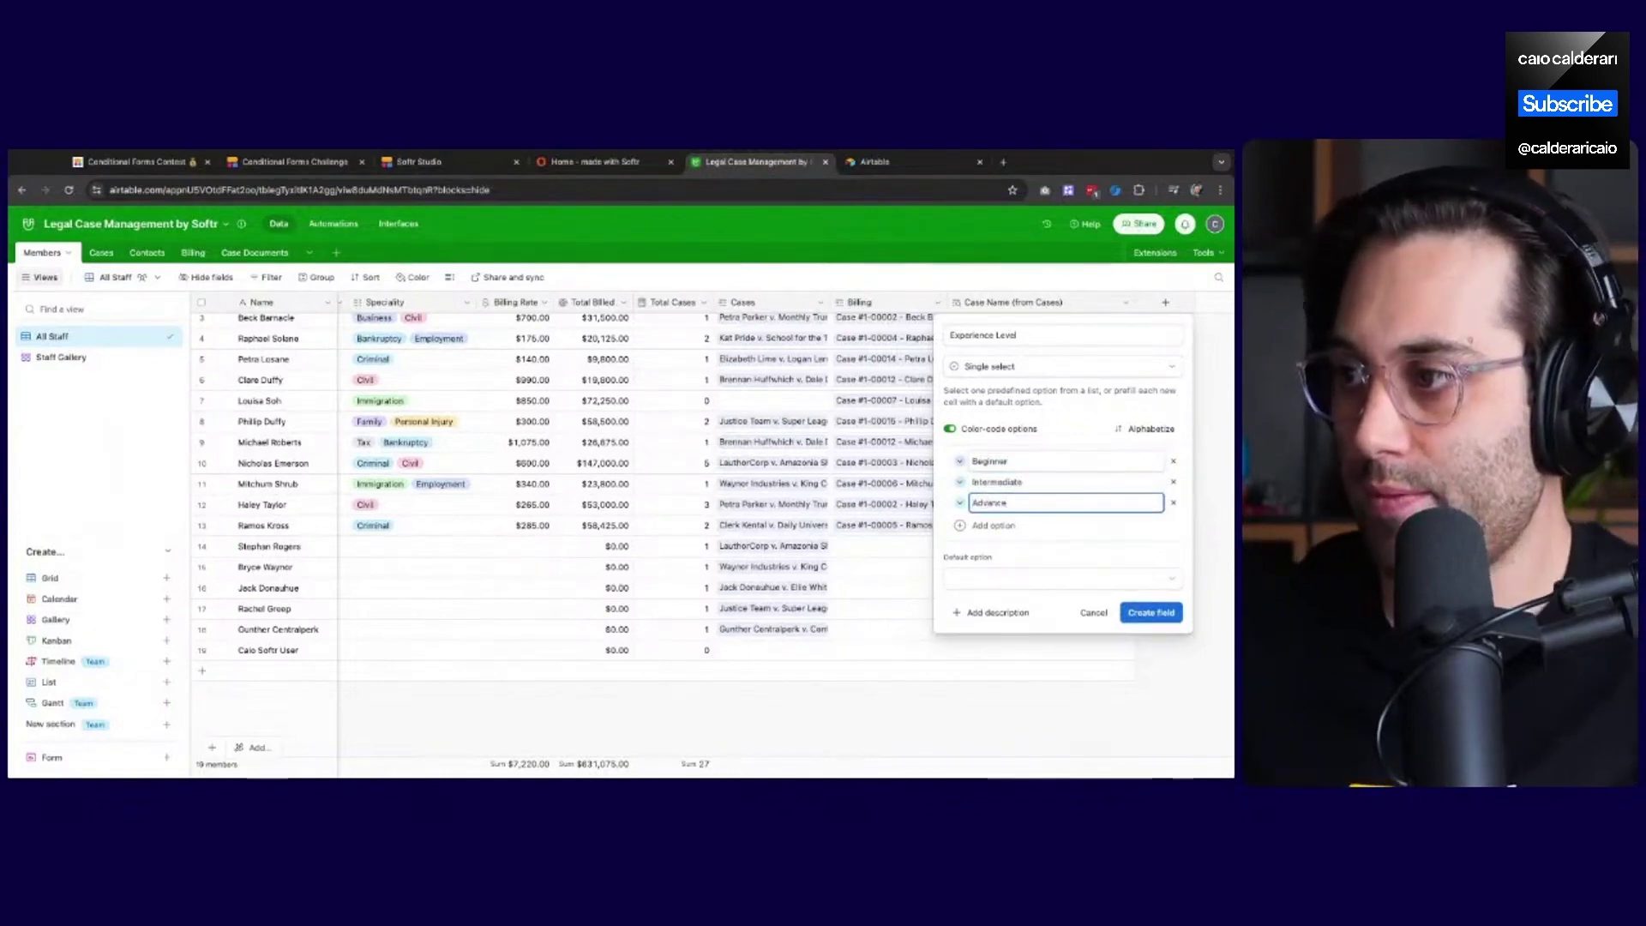
type("d")
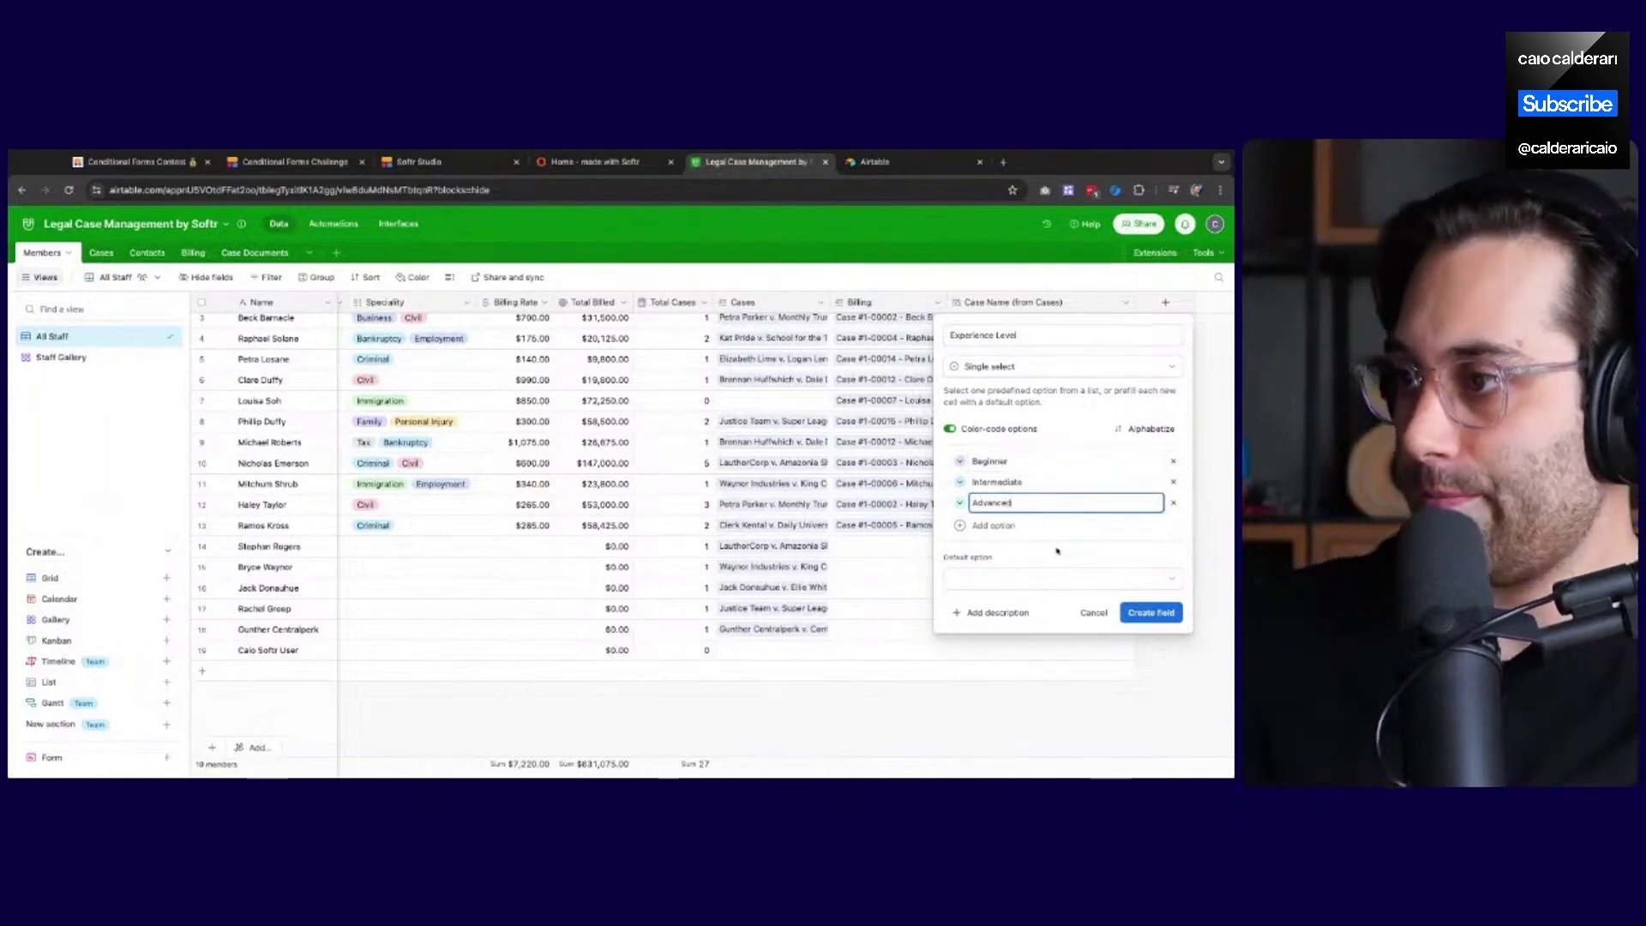
left_click(1094, 555)
left_click(1167, 617)
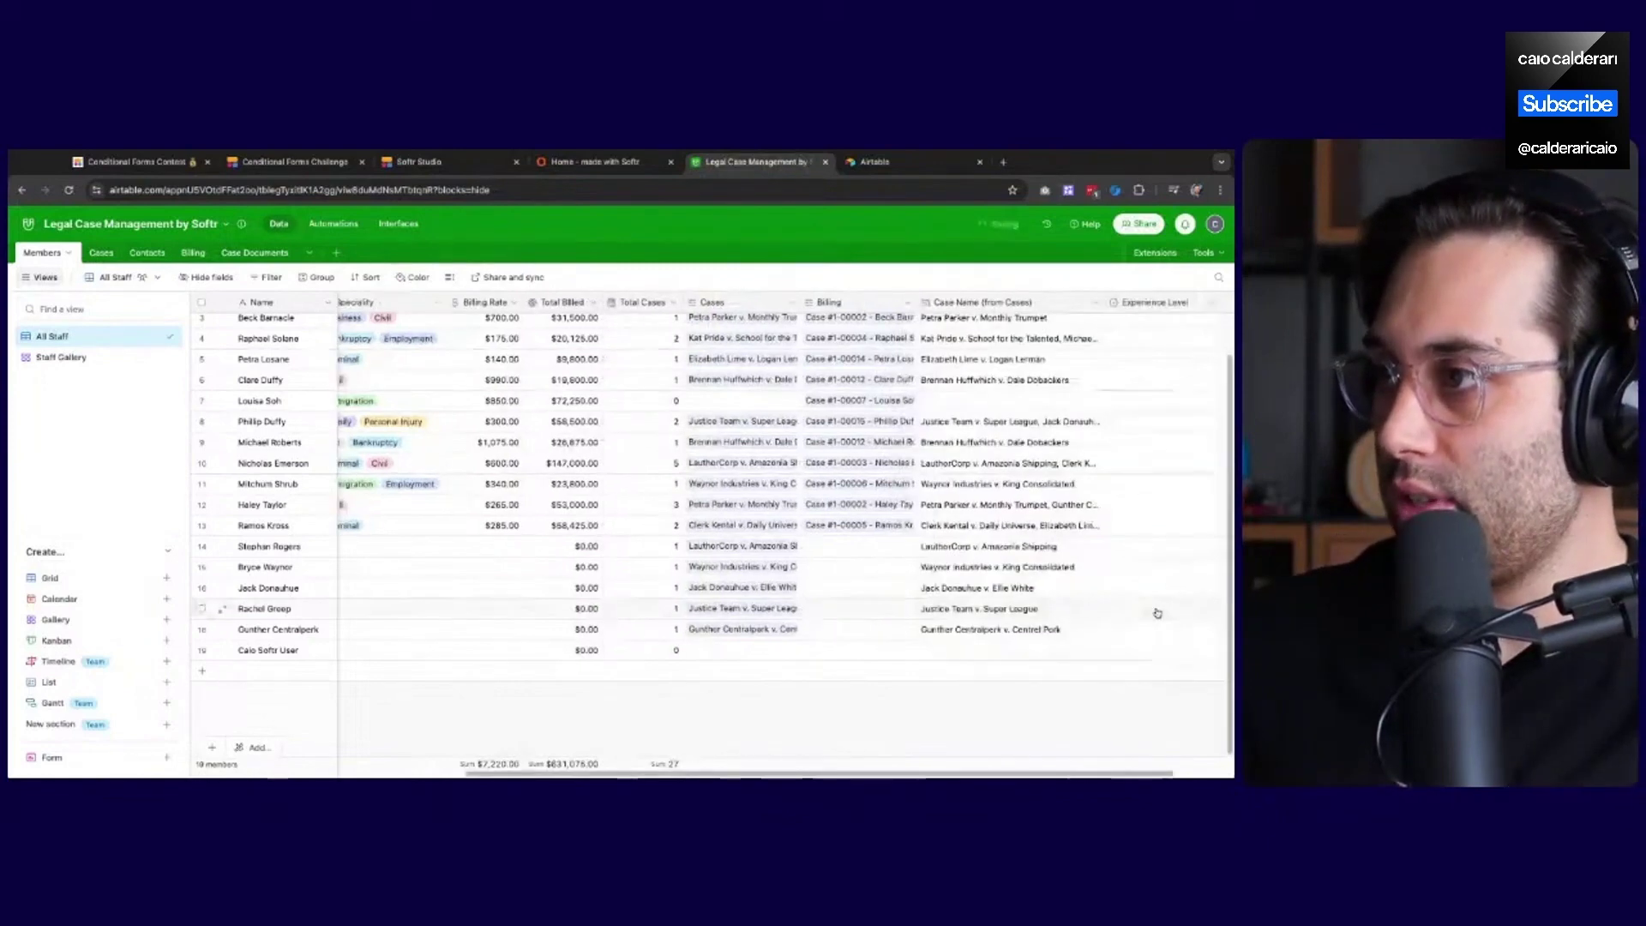
left_click_drag(624, 773, 696, 773)
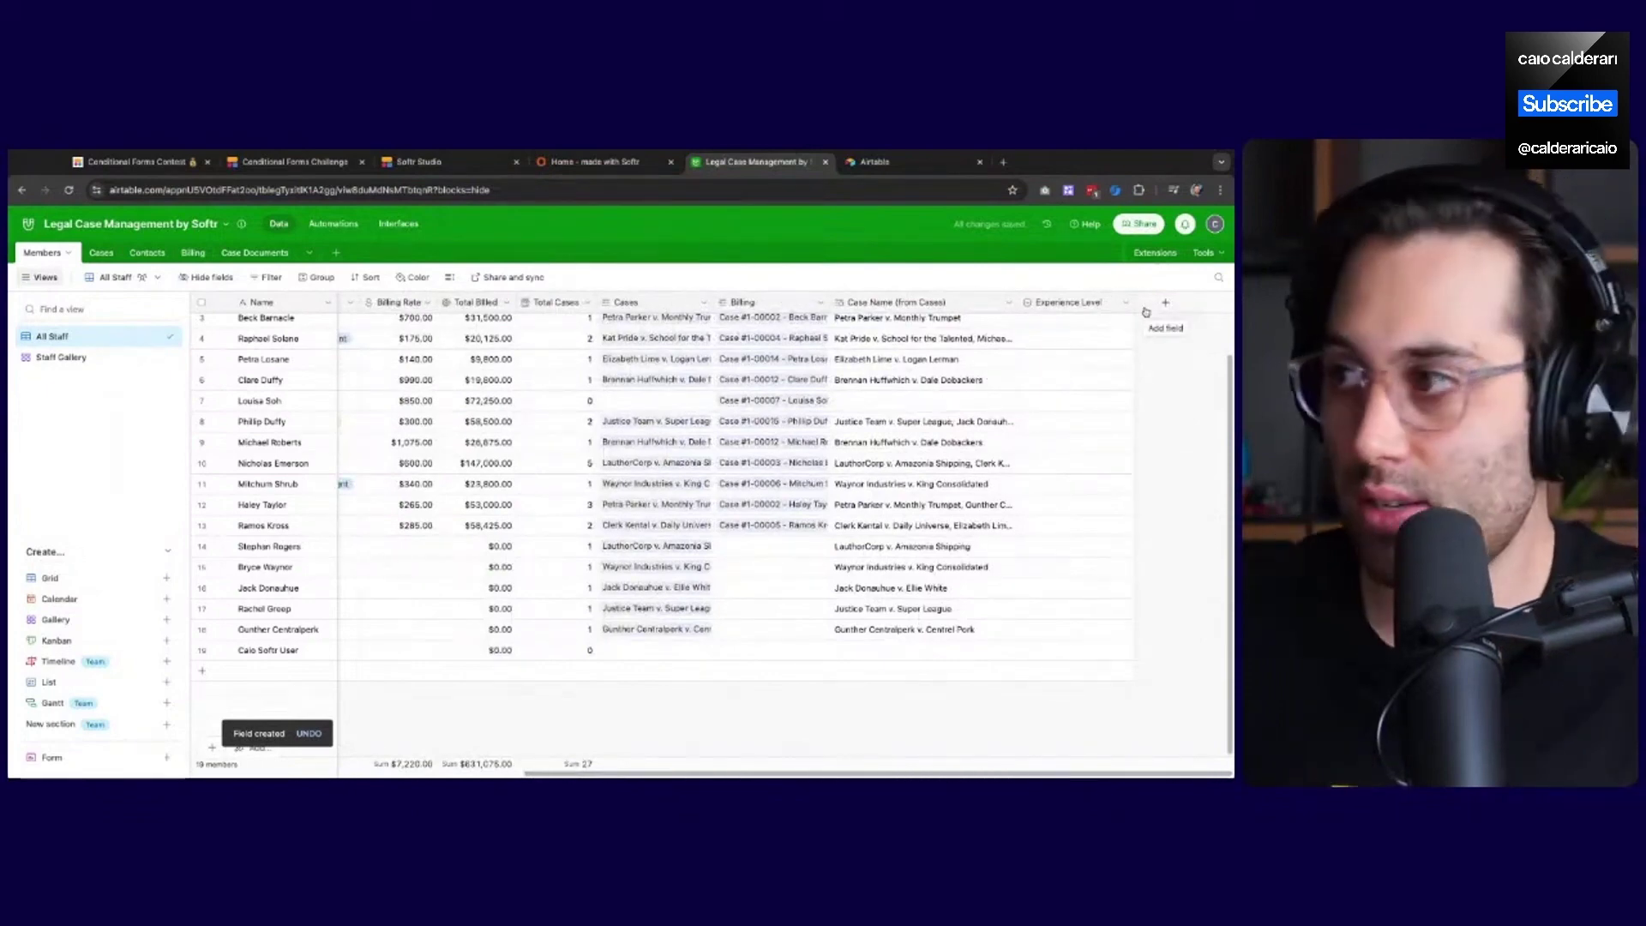
Start a new field named 'Tools I use' of type Multiple select
left_click(1166, 314)
type("T")
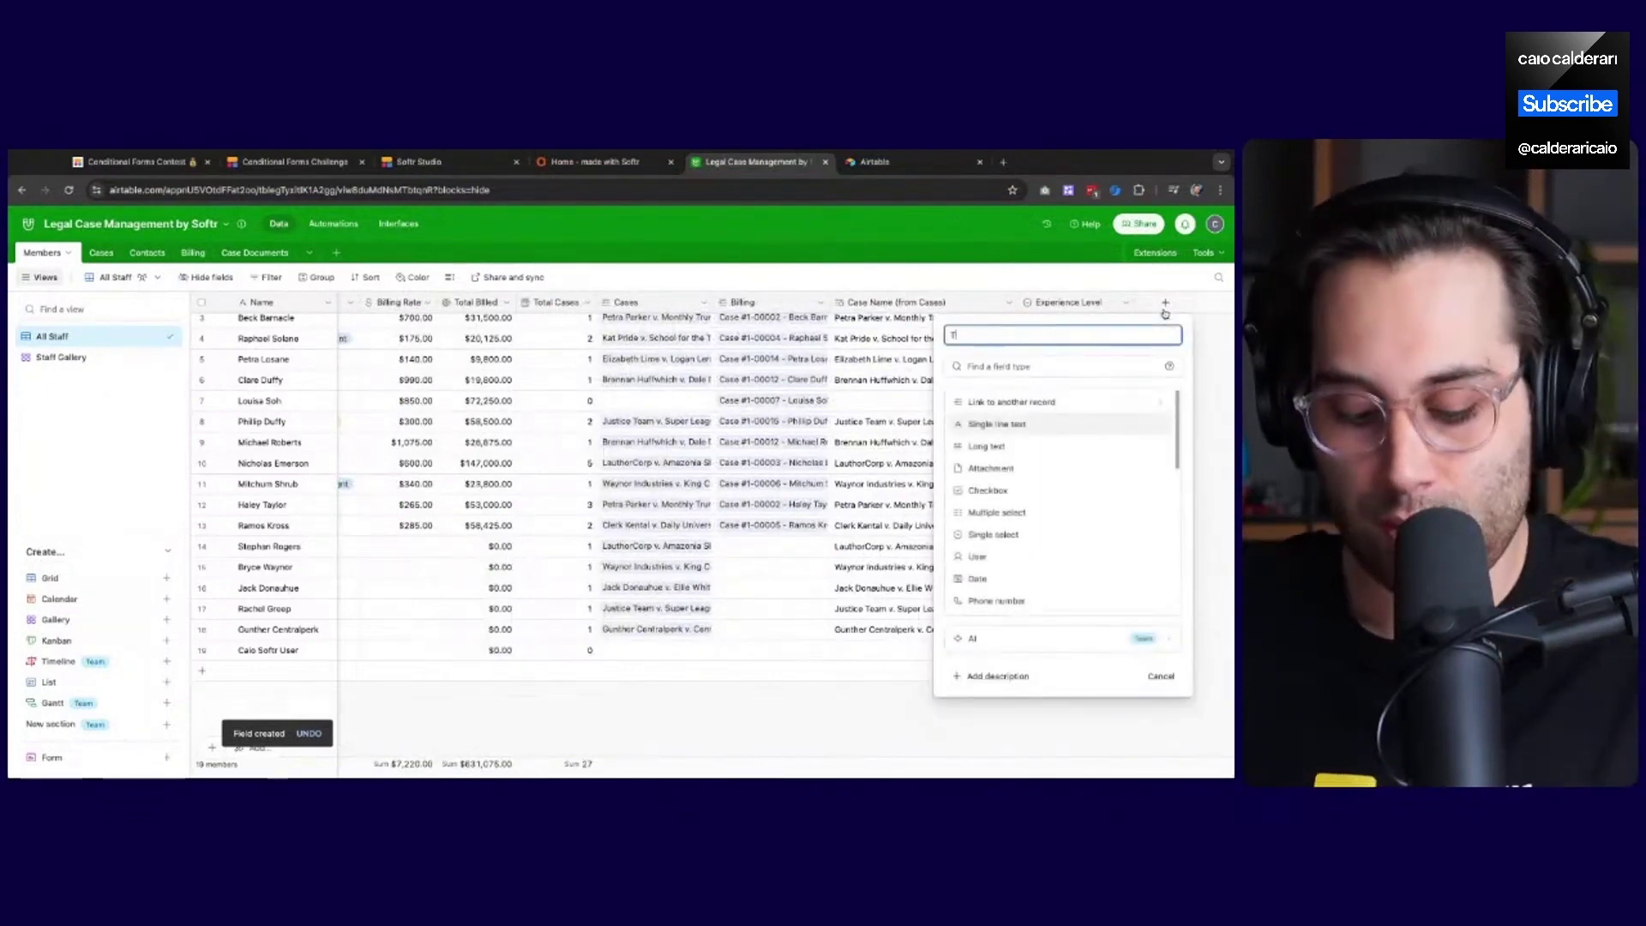
type("ools you u")
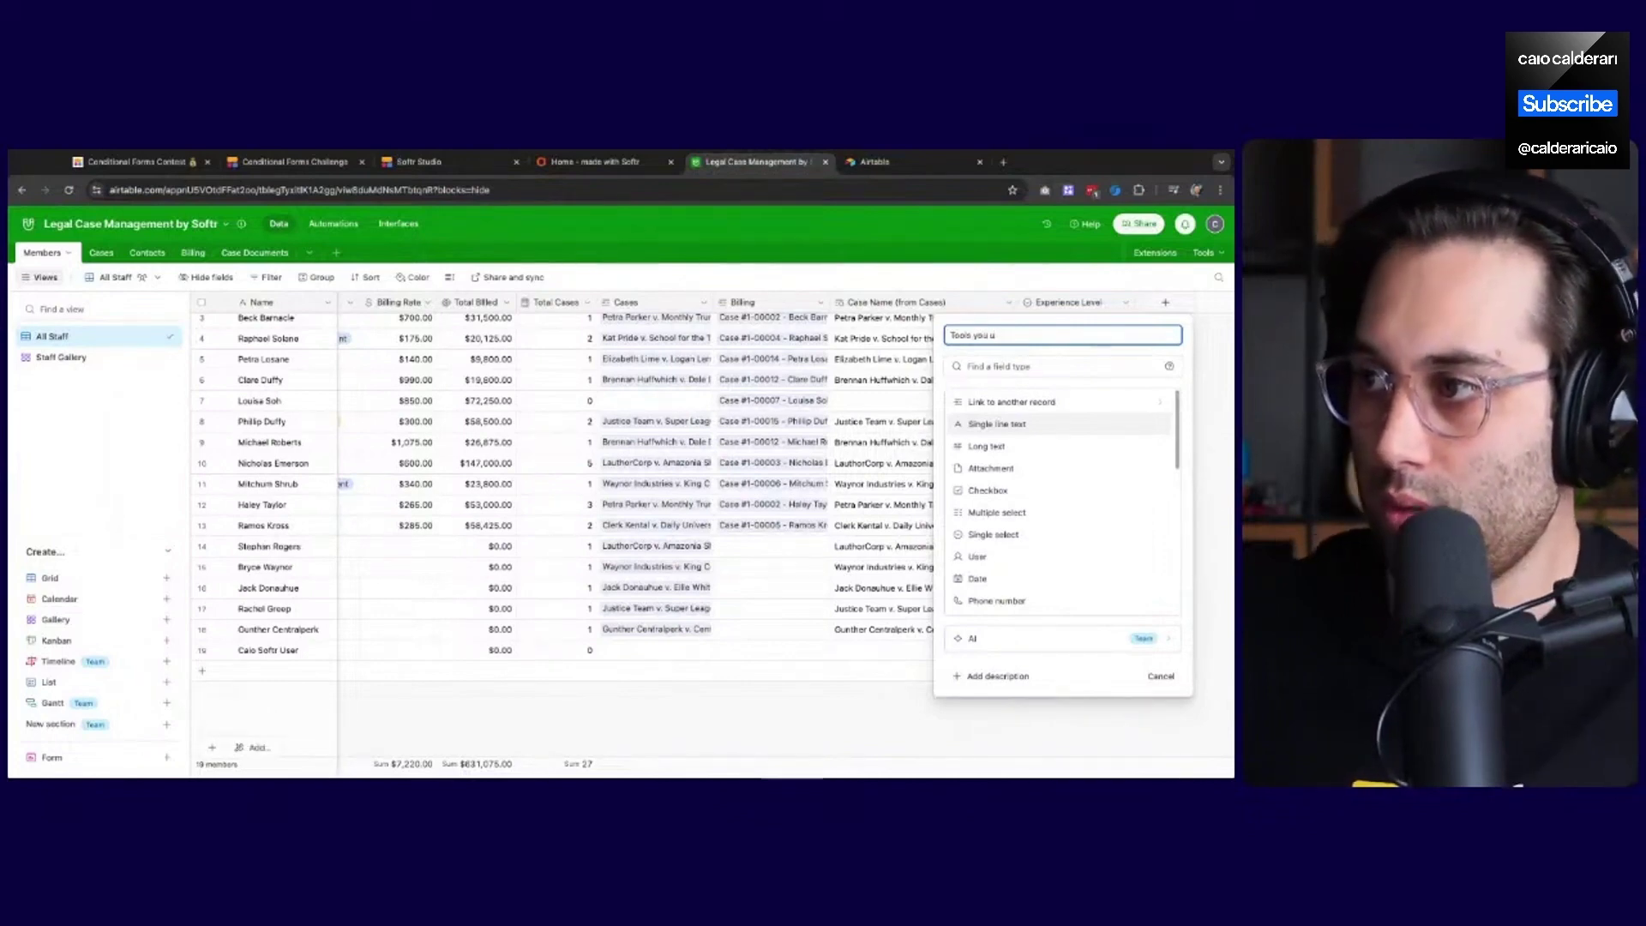
key("BackSpace")
key("BackSpace")
key("BackSpace")
key("BackSpace")
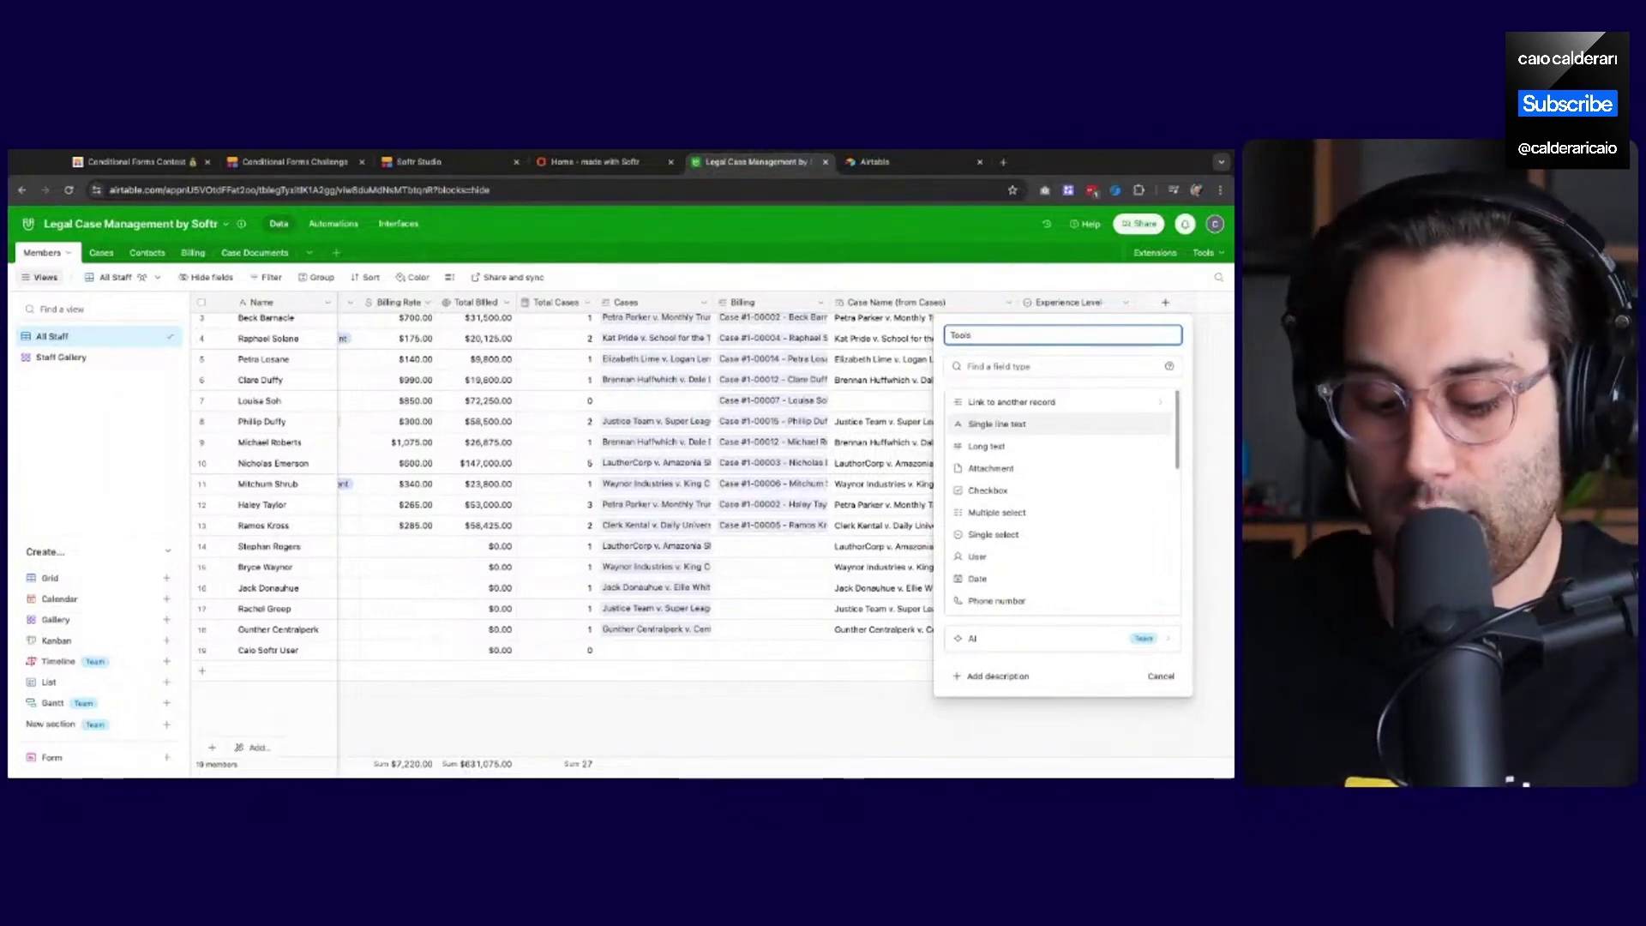
type("y")
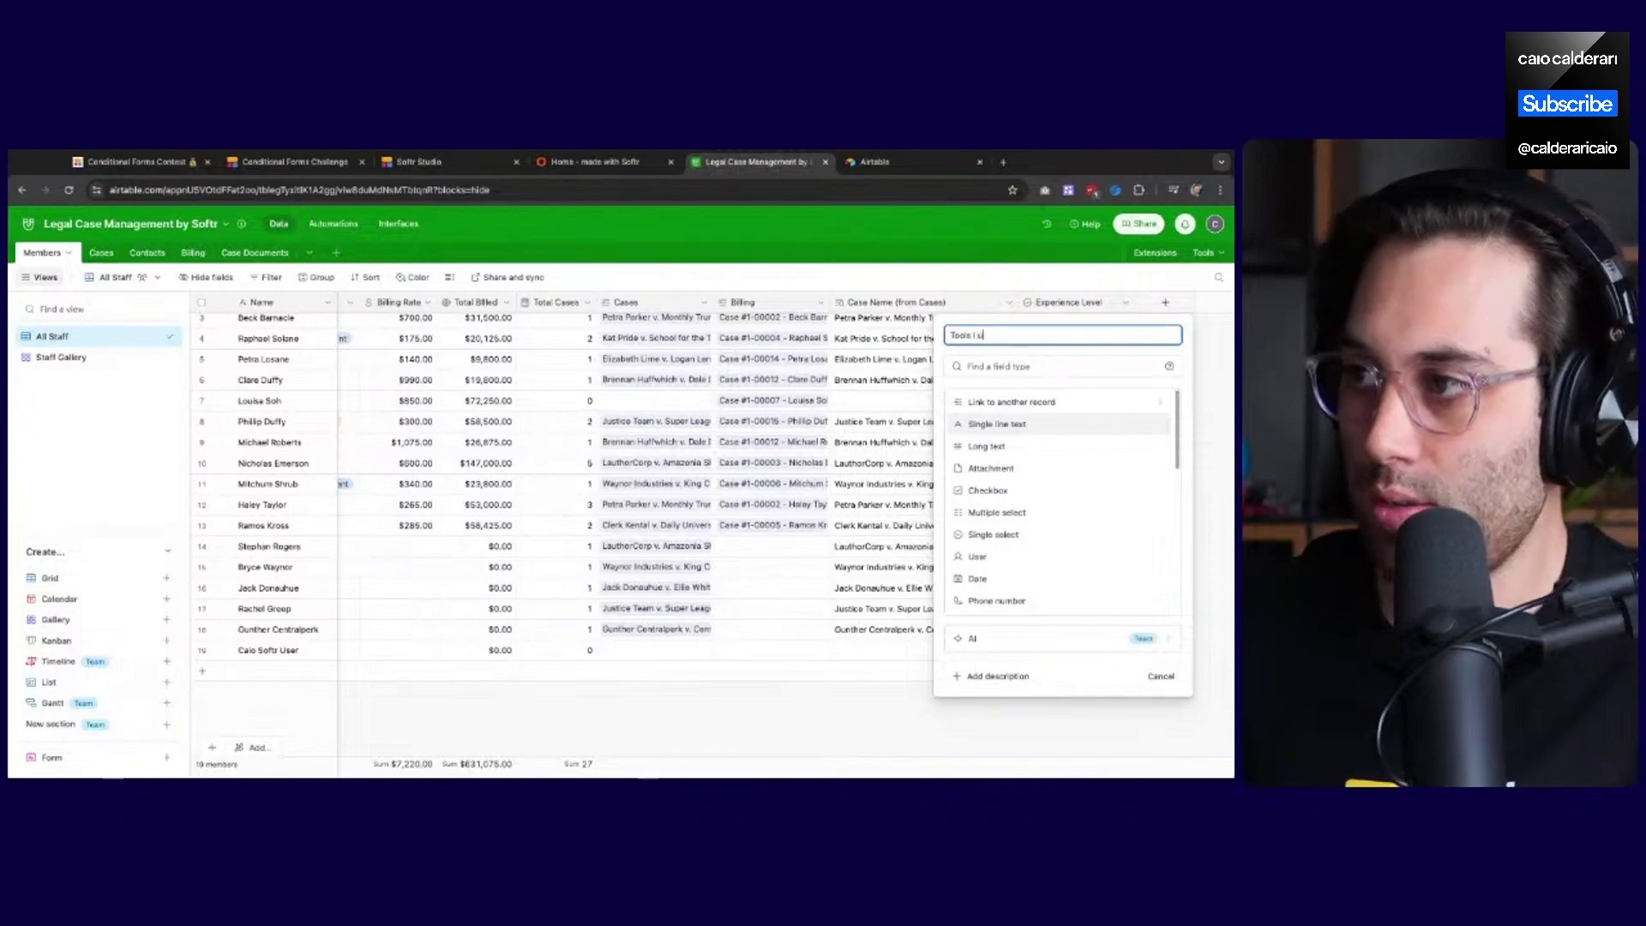
scroll(1000, 545, "down", 1)
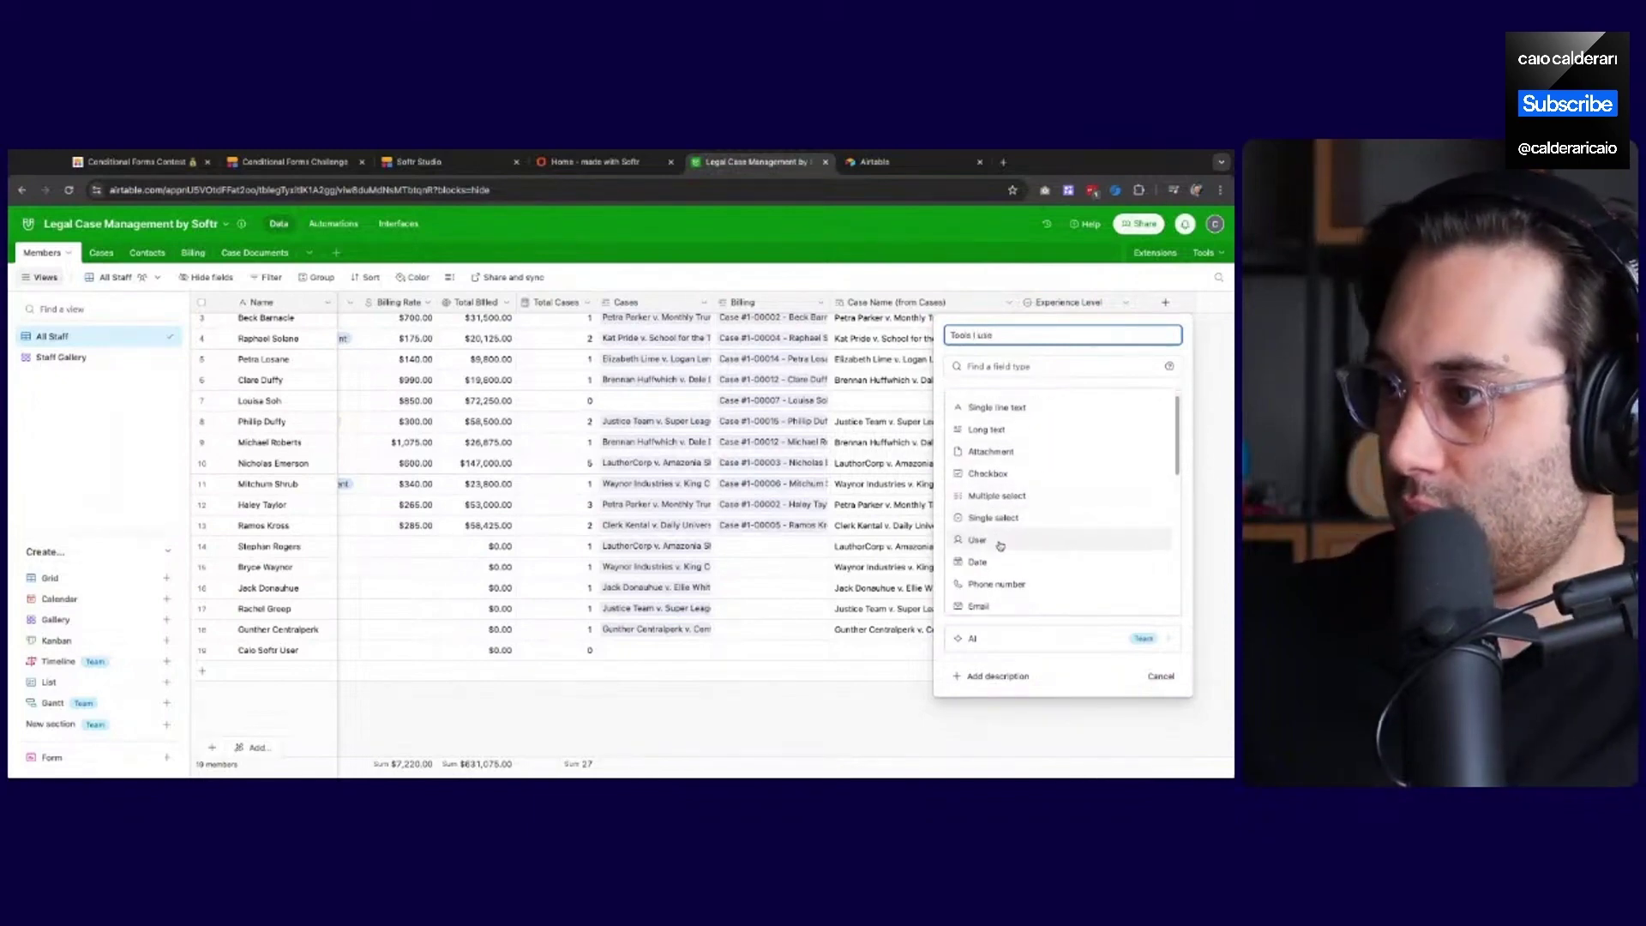
left_click(994, 495)
Add choices Softr, Bubble, Webflow, Flutterflow, Adalo, Glide, WeWeb and Framer, then create the field
left_click(991, 480)
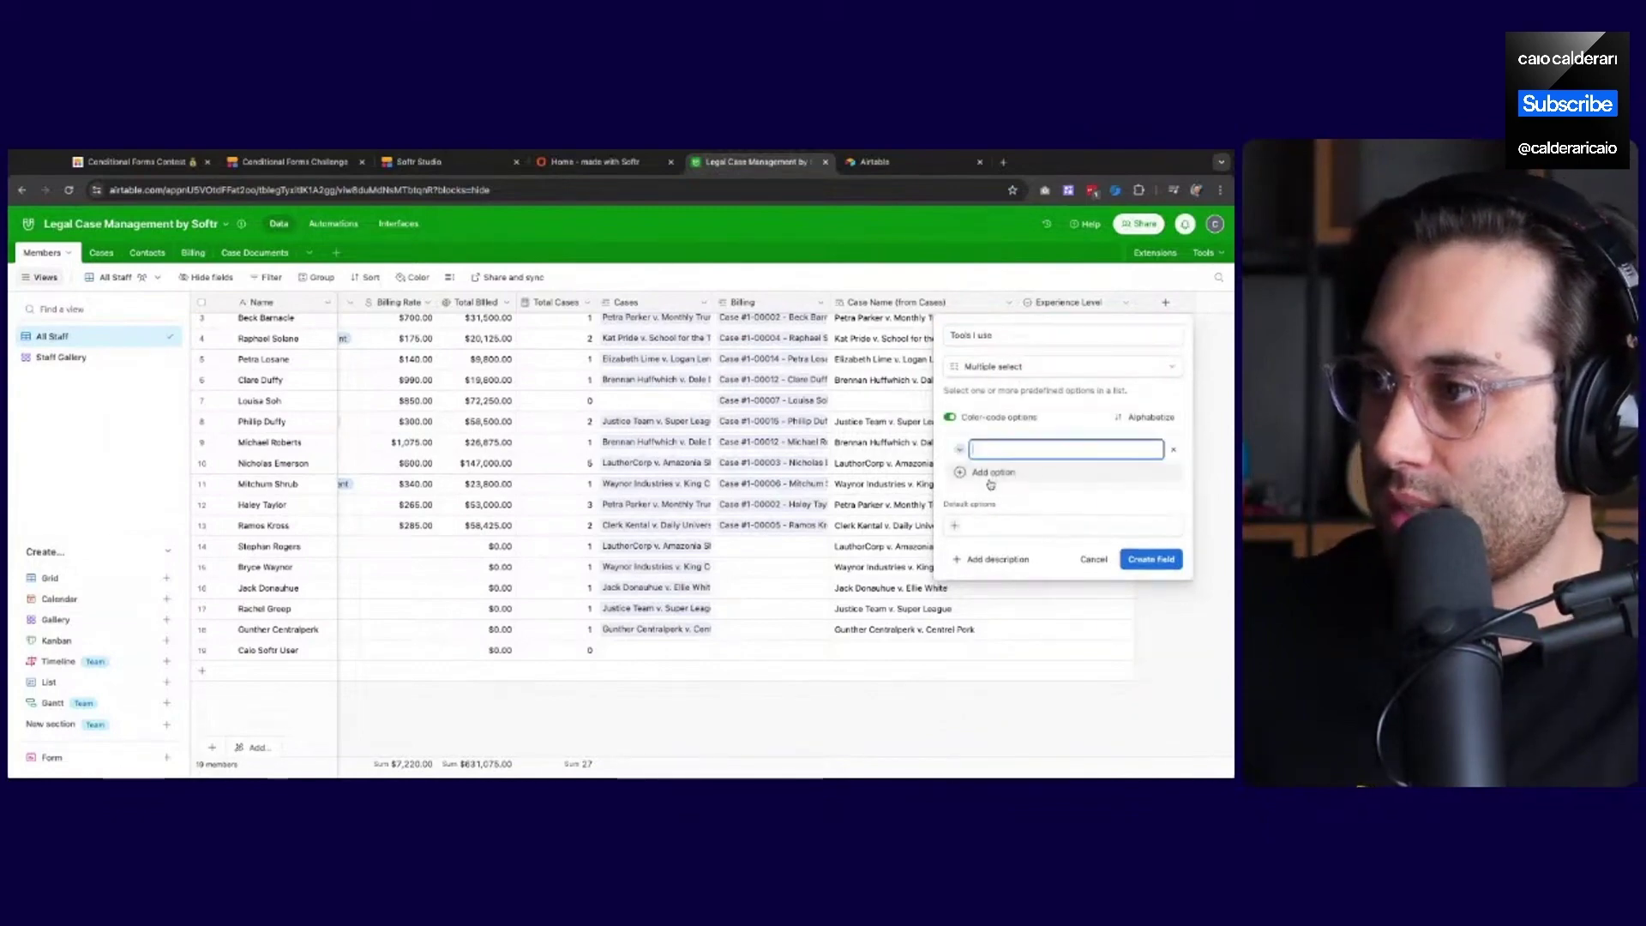
type("Softr")
key("Return")
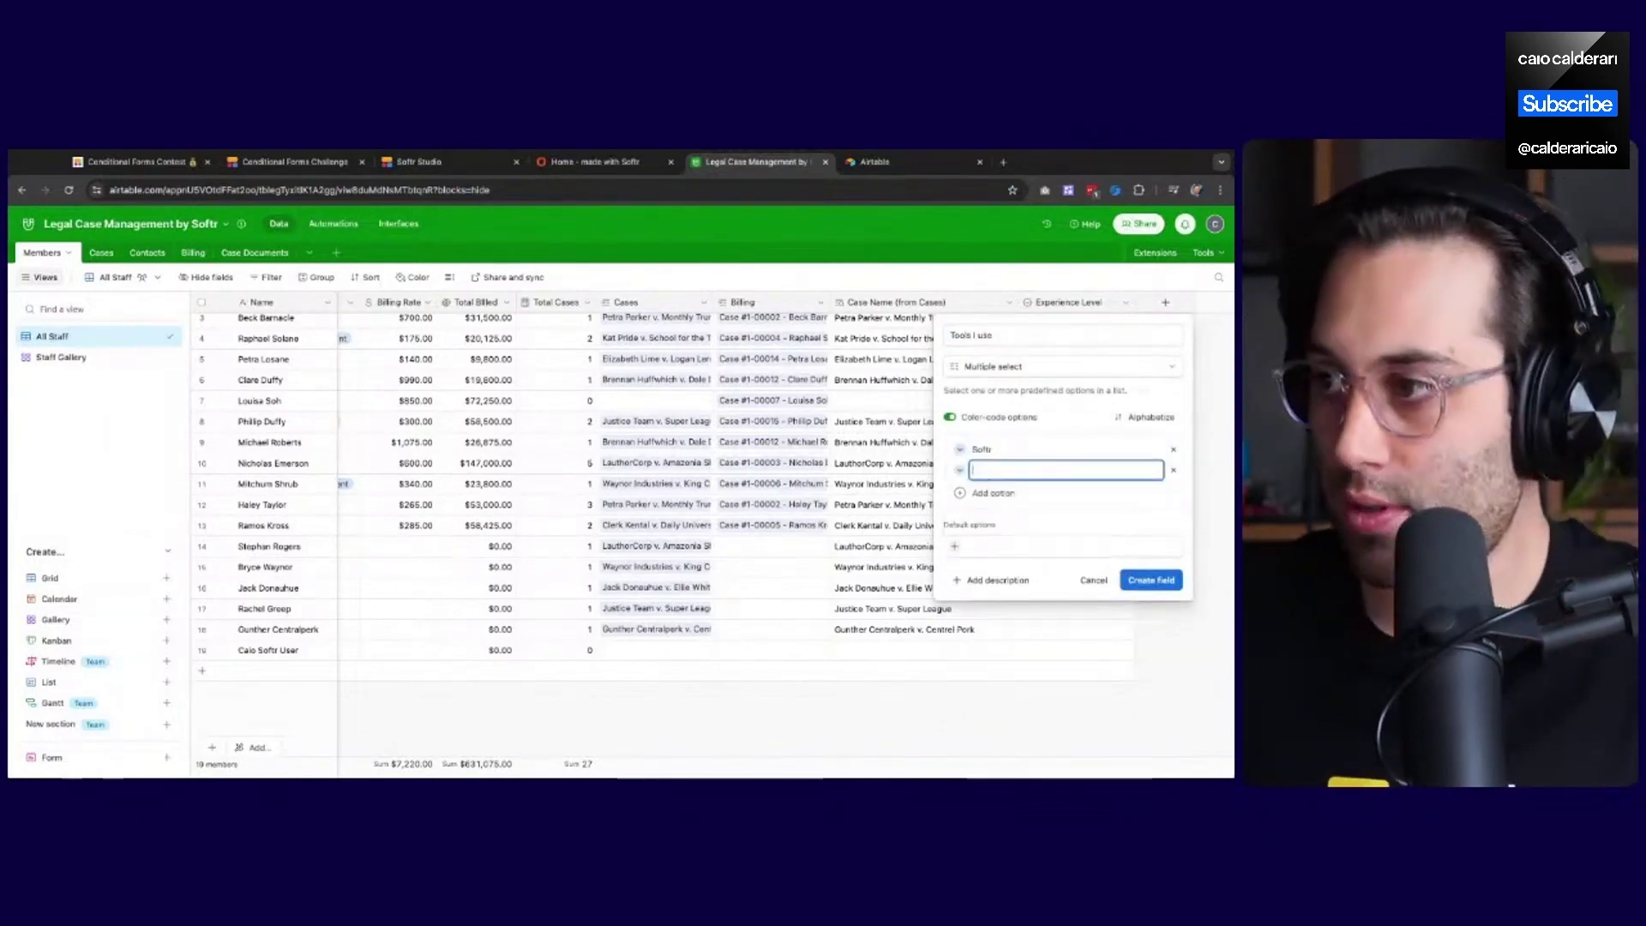
type("Bubble")
key("Return")
type("Webflow")
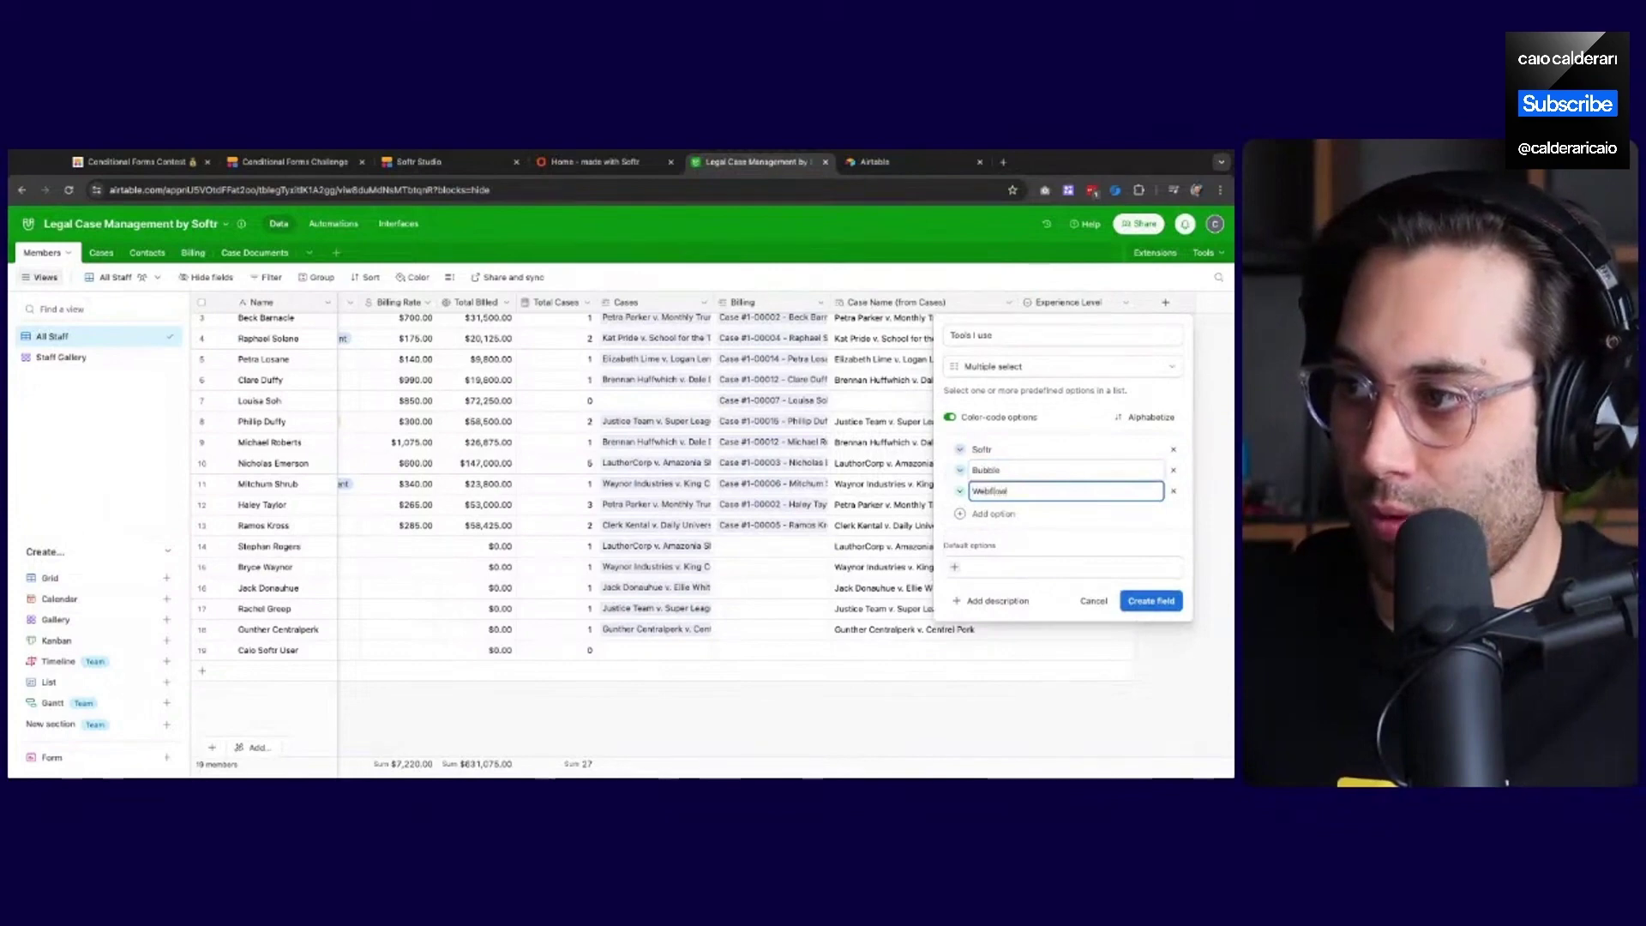
key("Return")
type("Flutterflow")
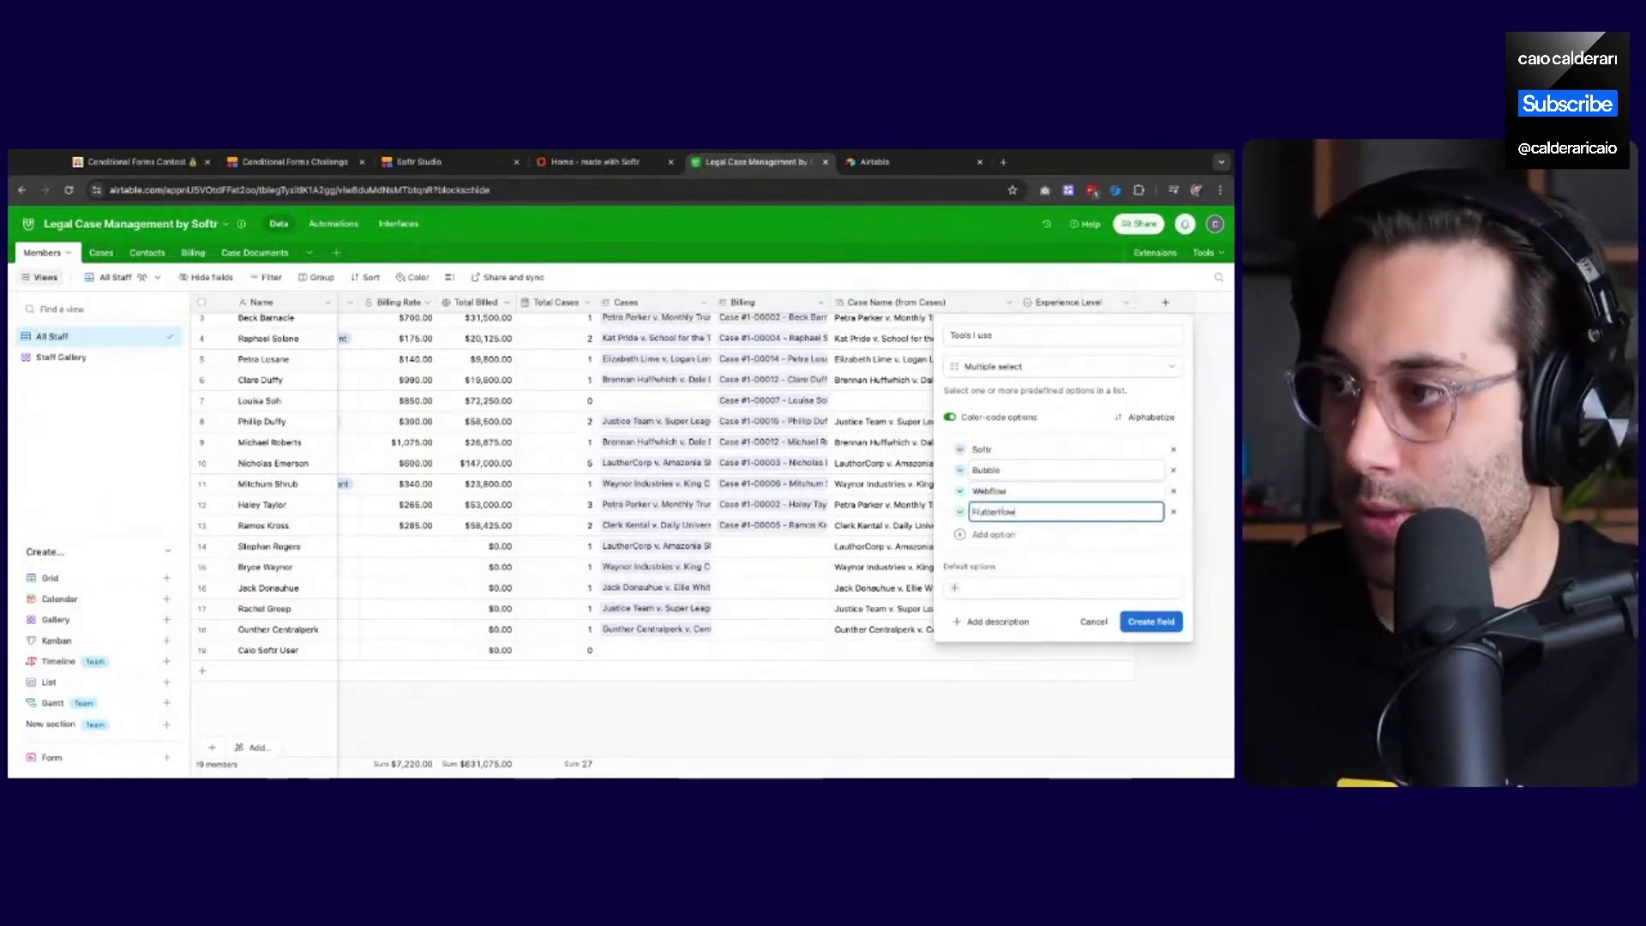
key("Return")
type("Adalo")
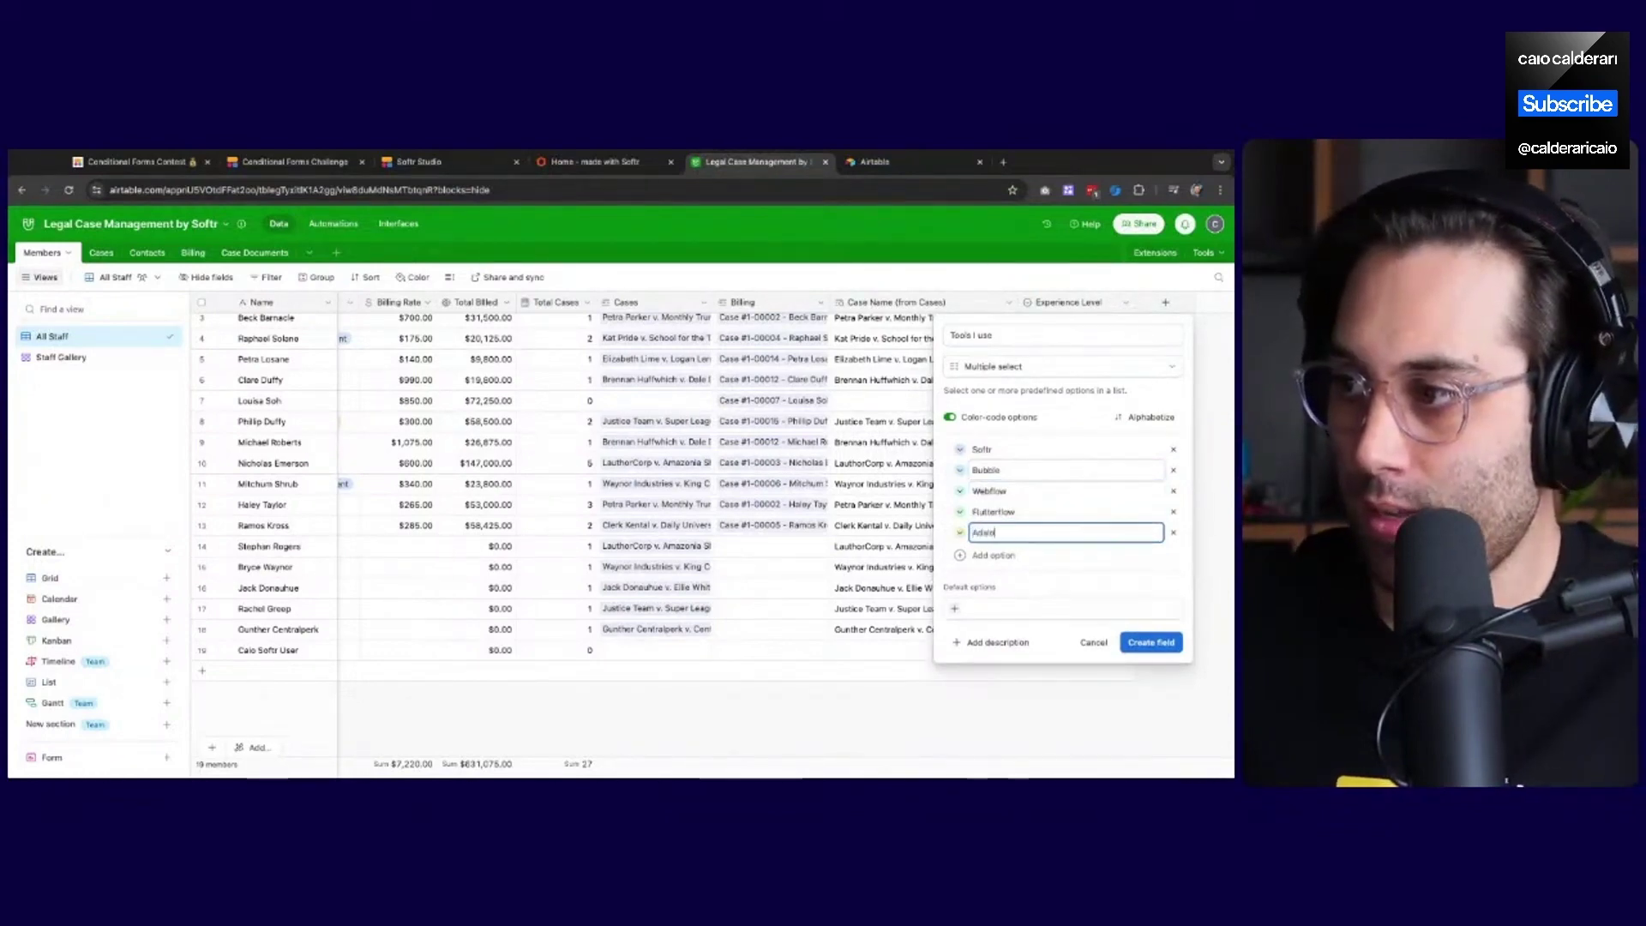
key("Return")
type("Glide")
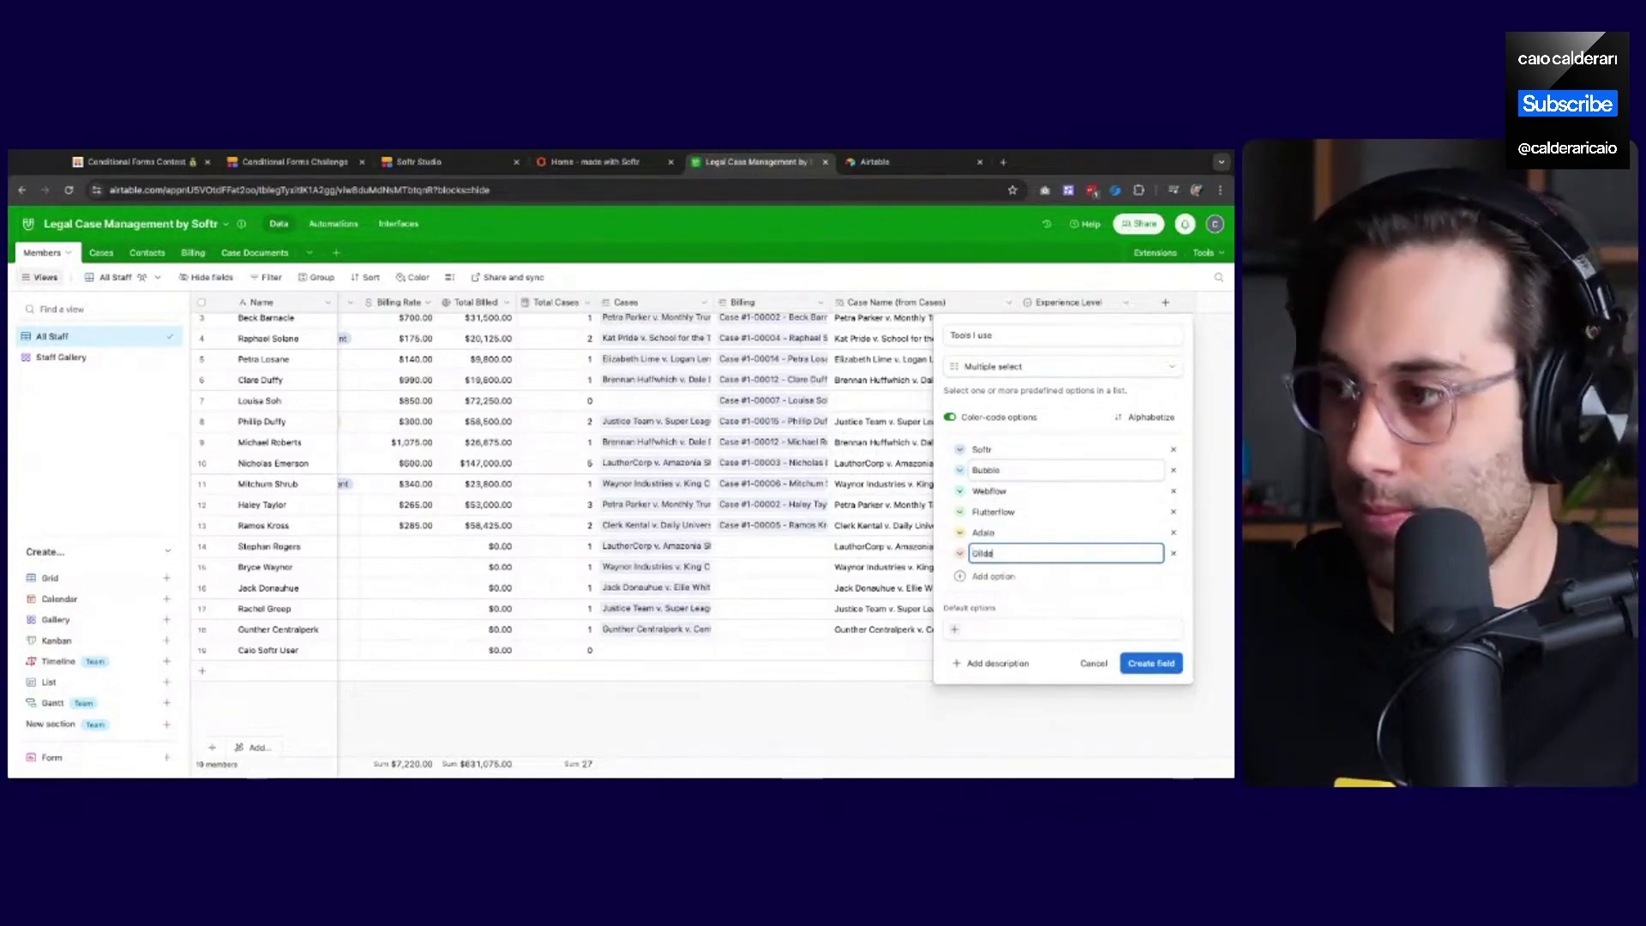
key("Return")
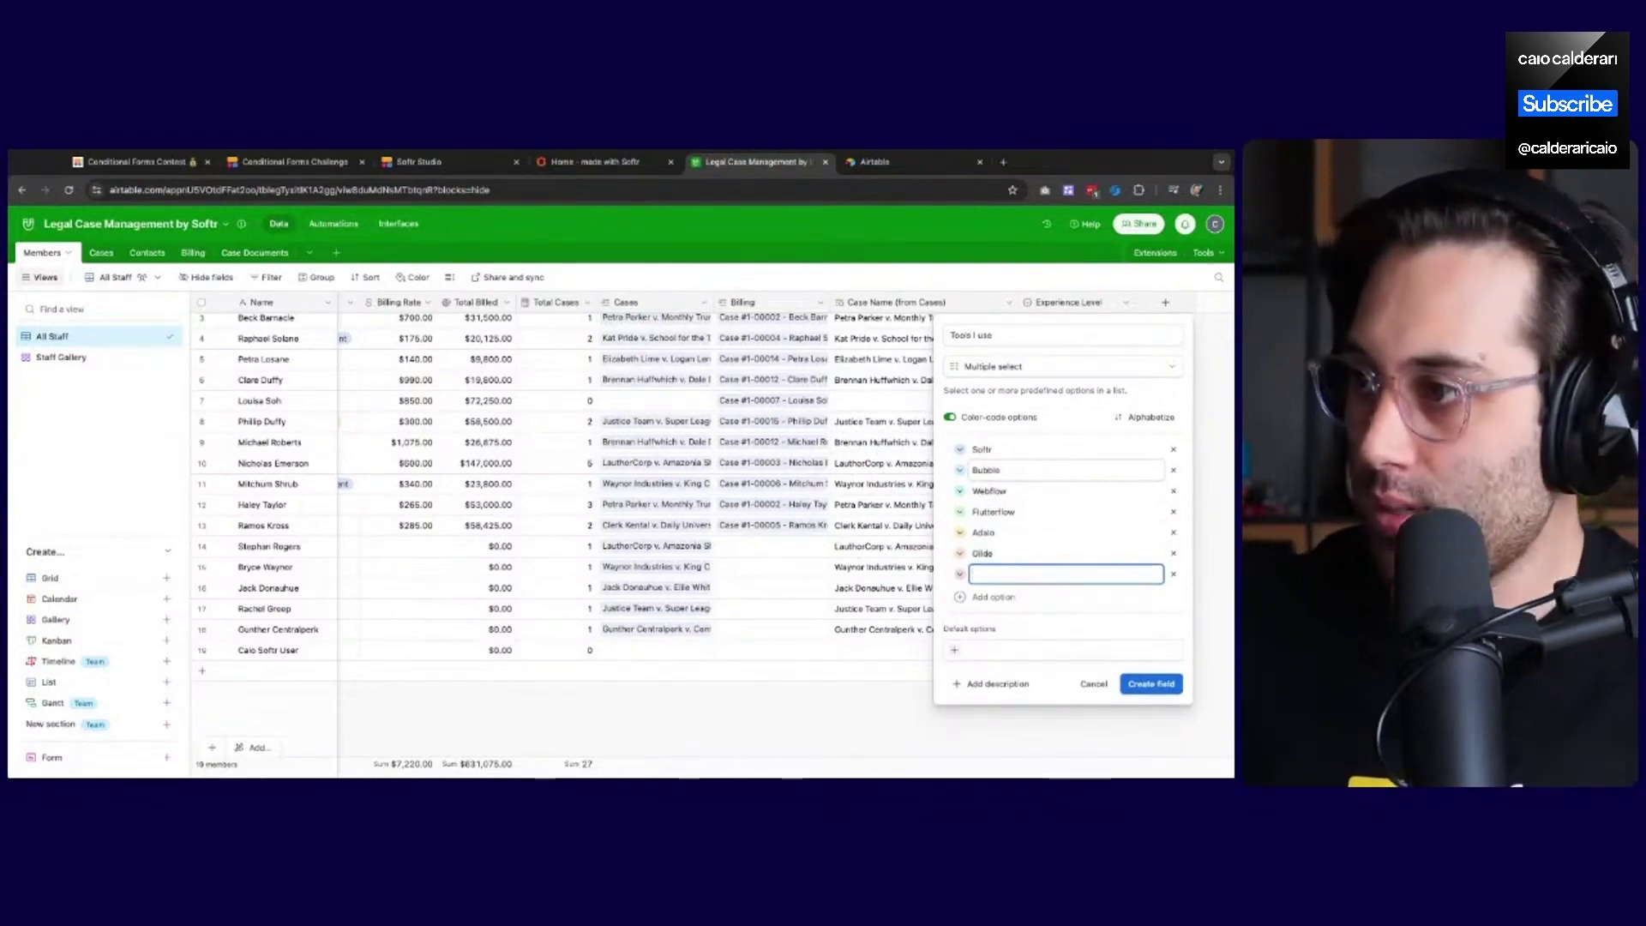
type("WebWe")
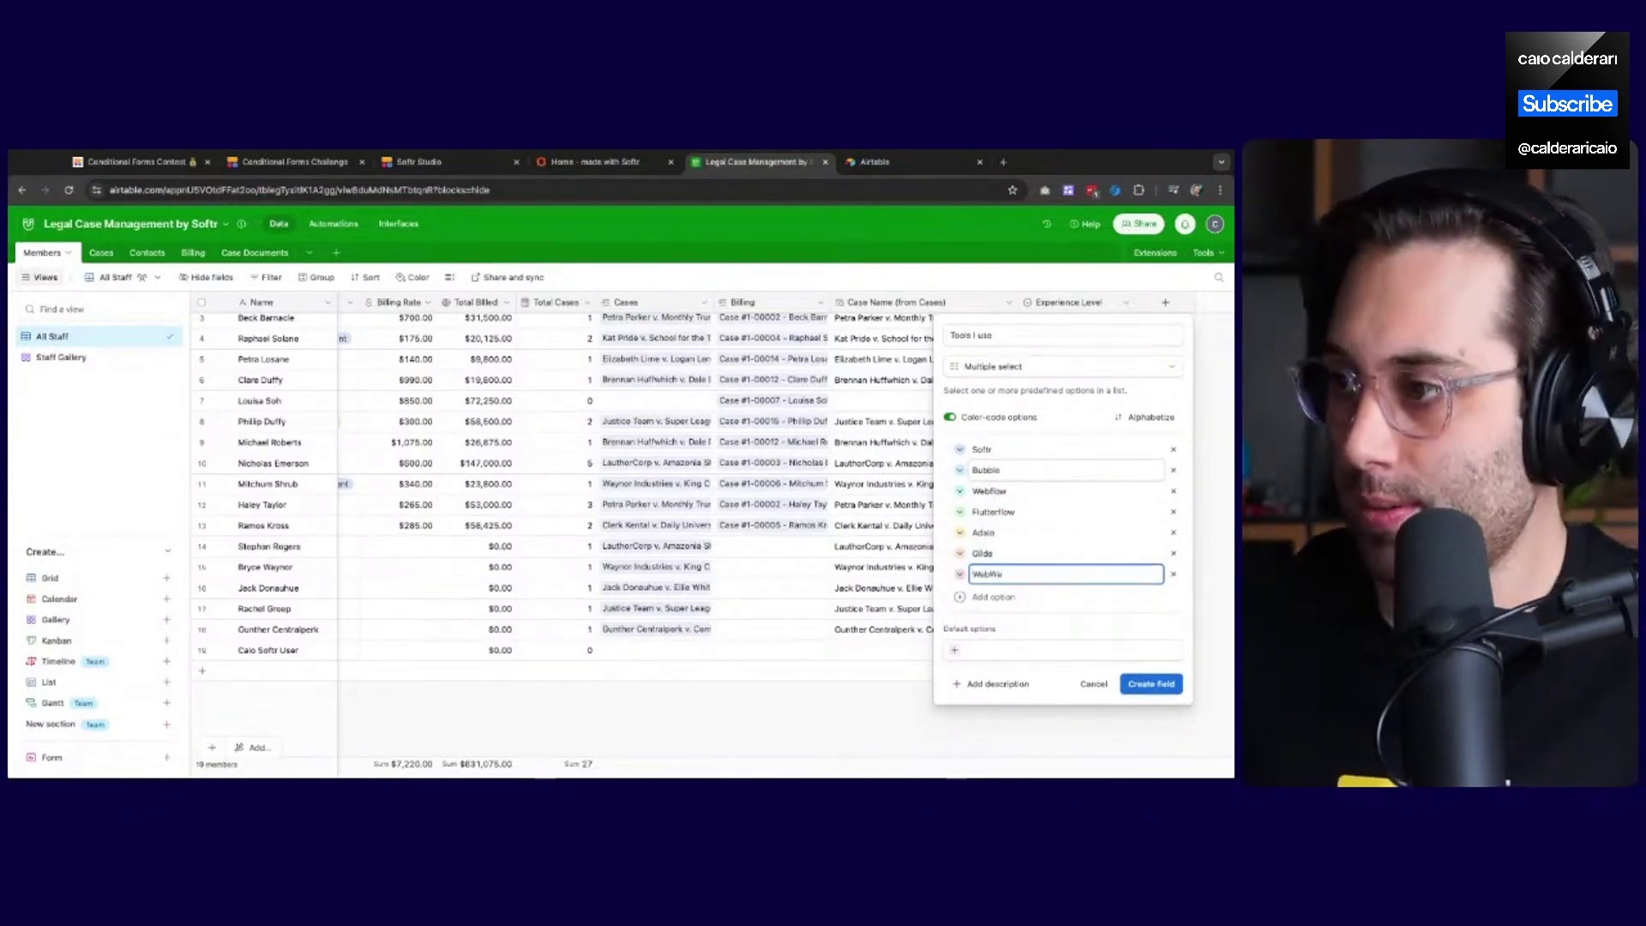
type("Web")
key("Return")
type("R")
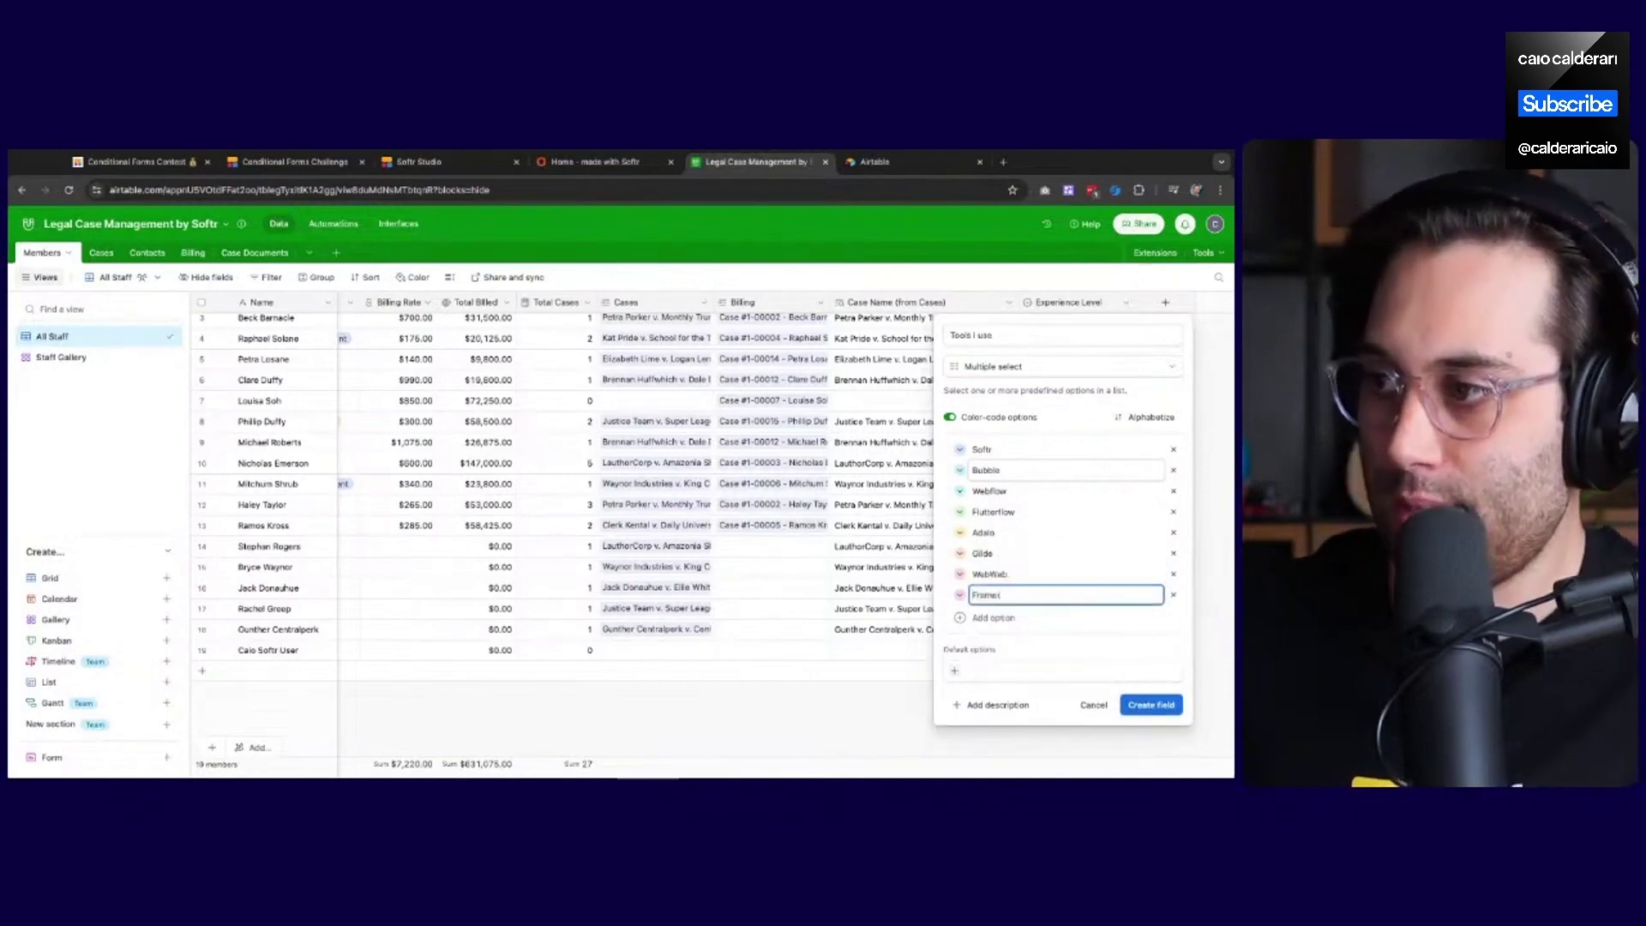
left_click(1180, 633)
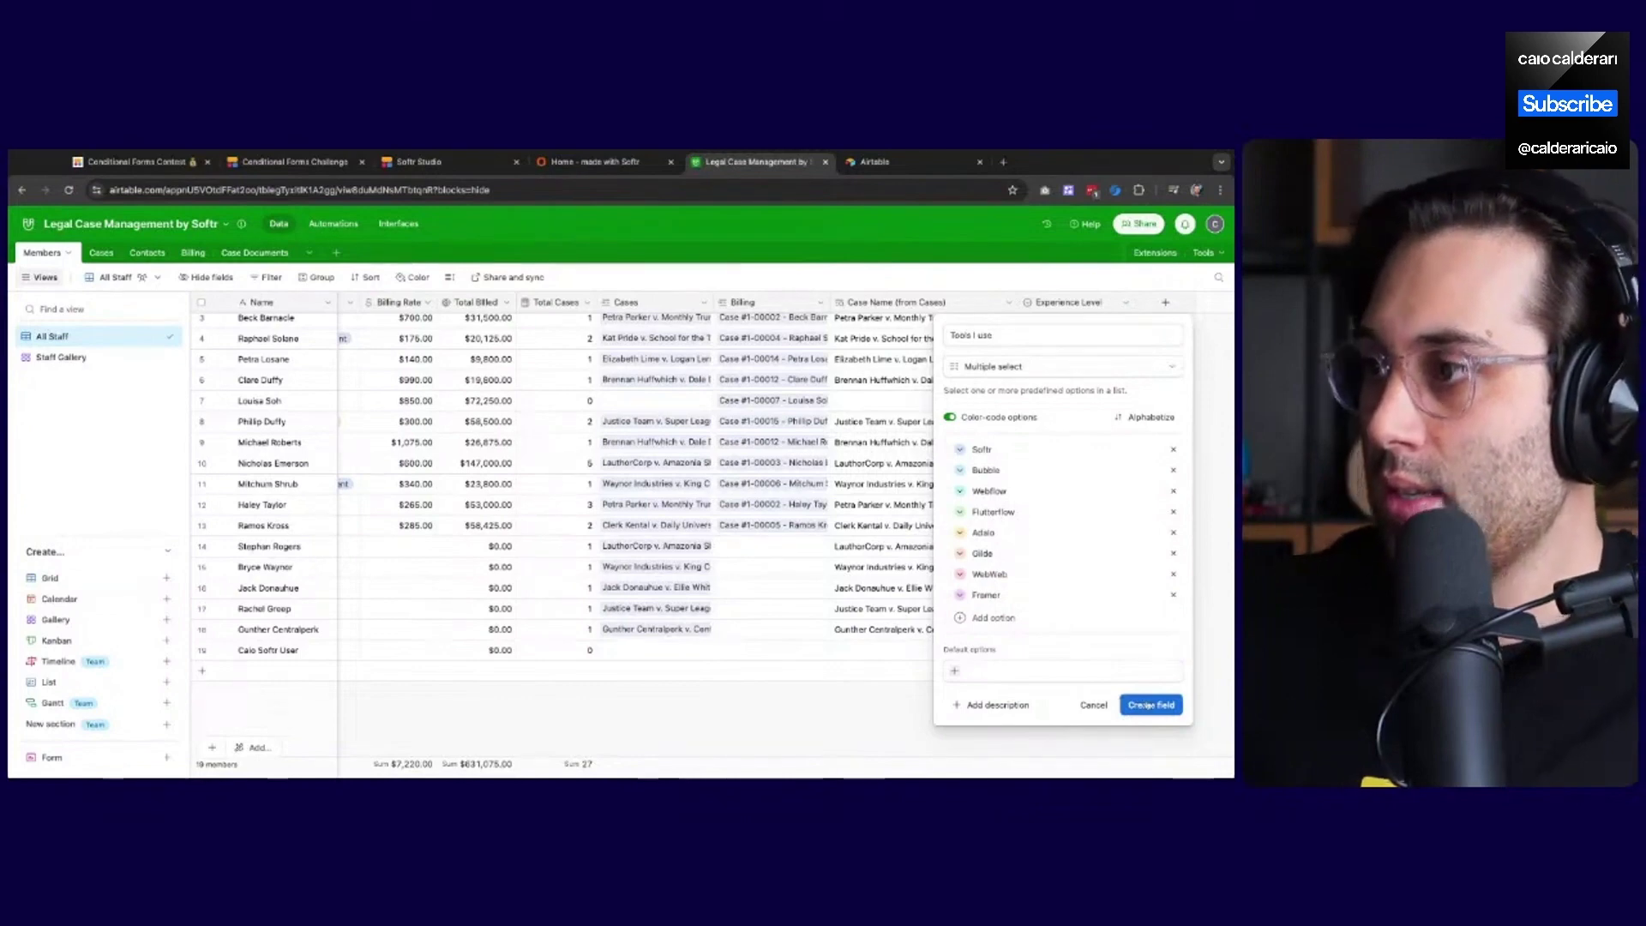
left_click(1132, 705)
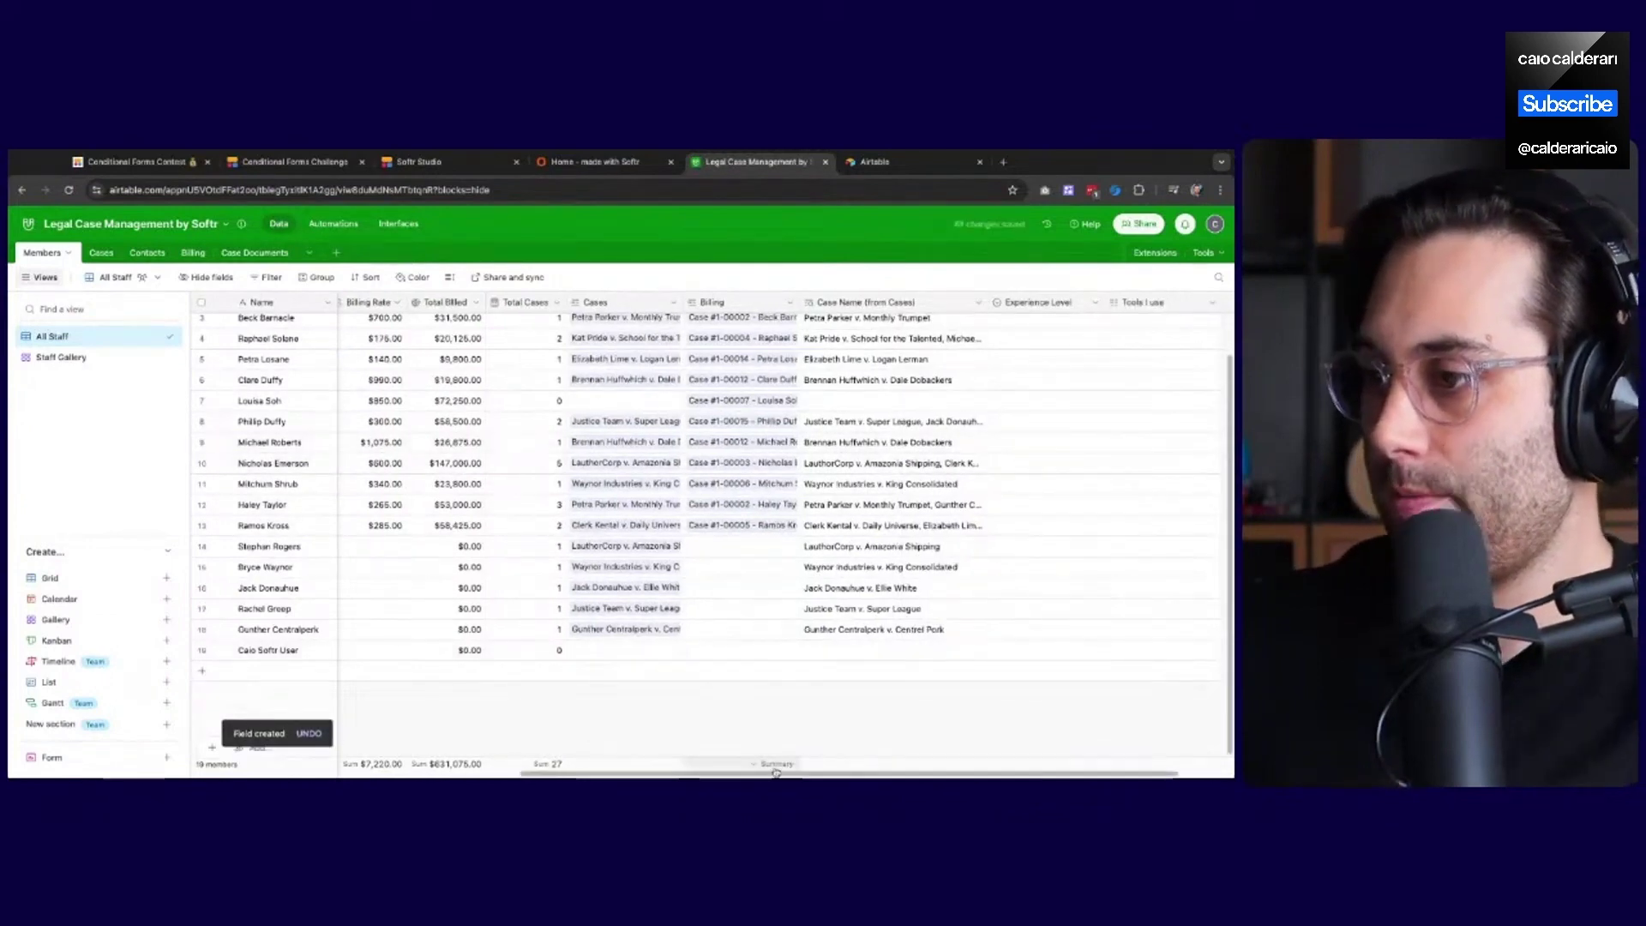
left_click_drag(774, 774, 969, 770)
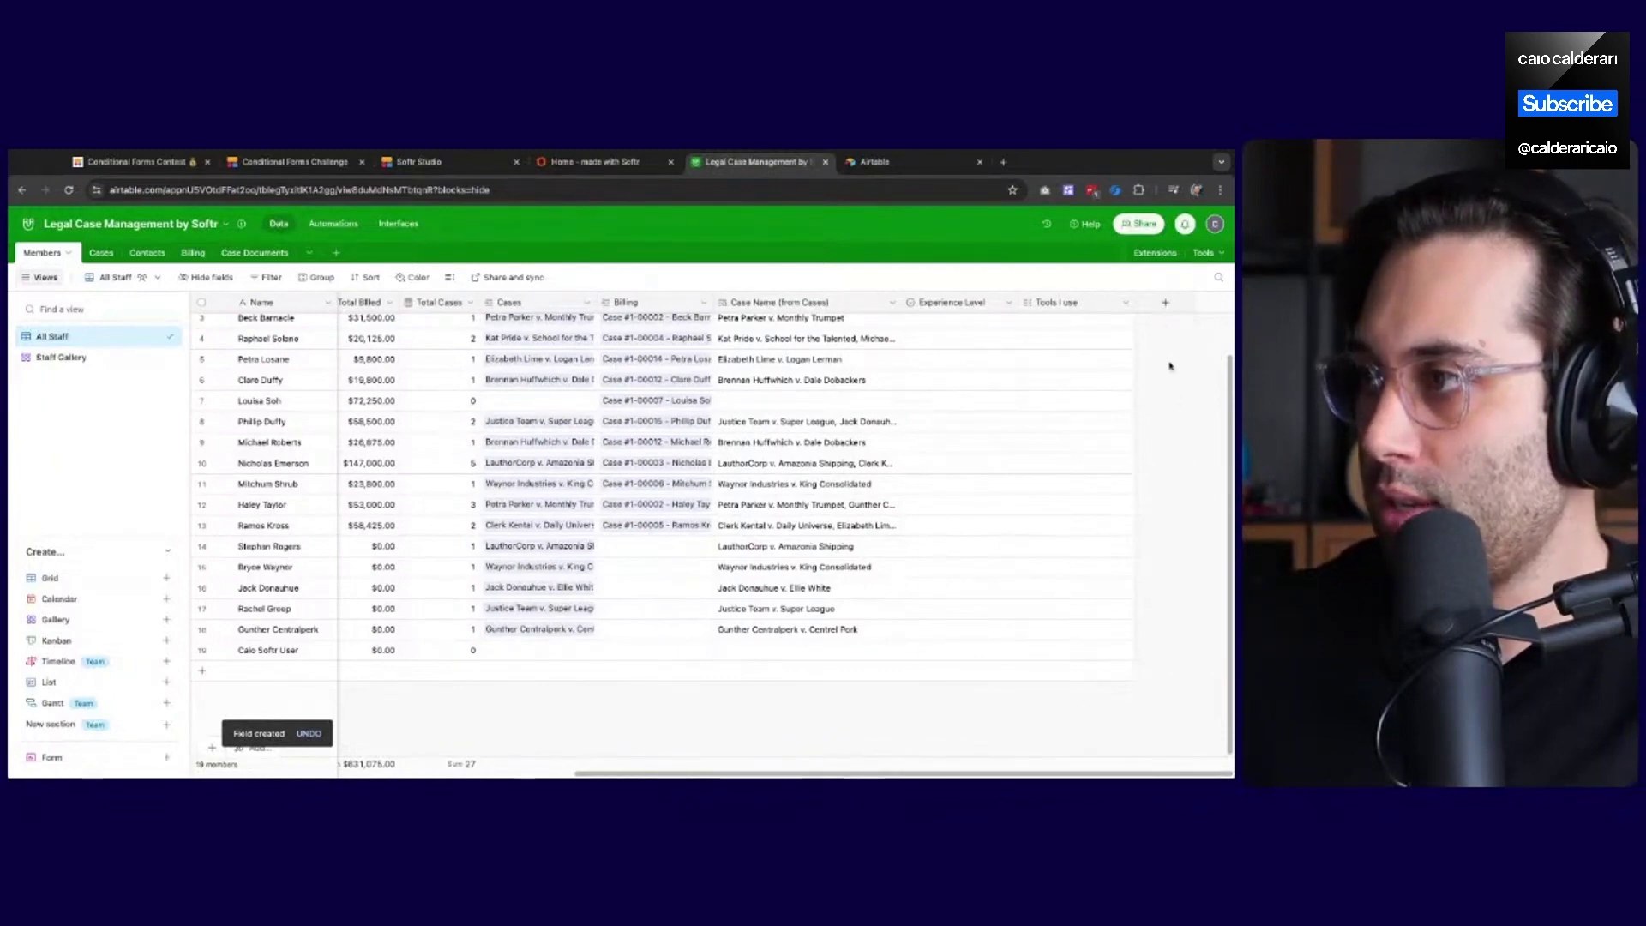
Create a single line text field named 'What want to learn?' in Members
left_click(1166, 304)
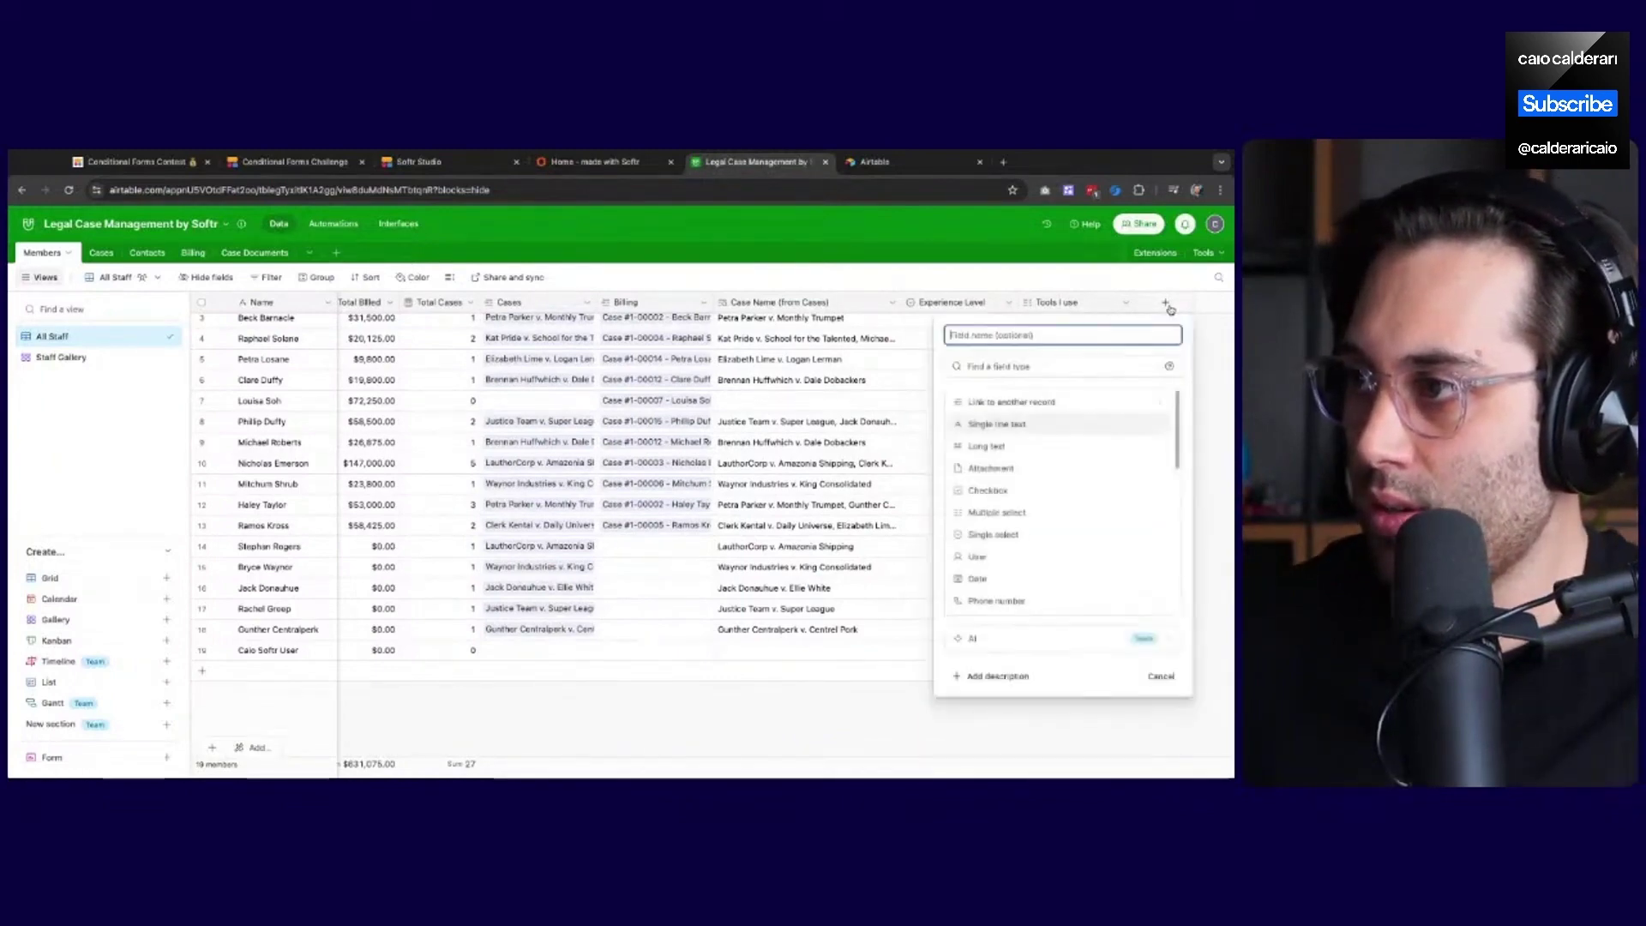
left_click(1021, 426)
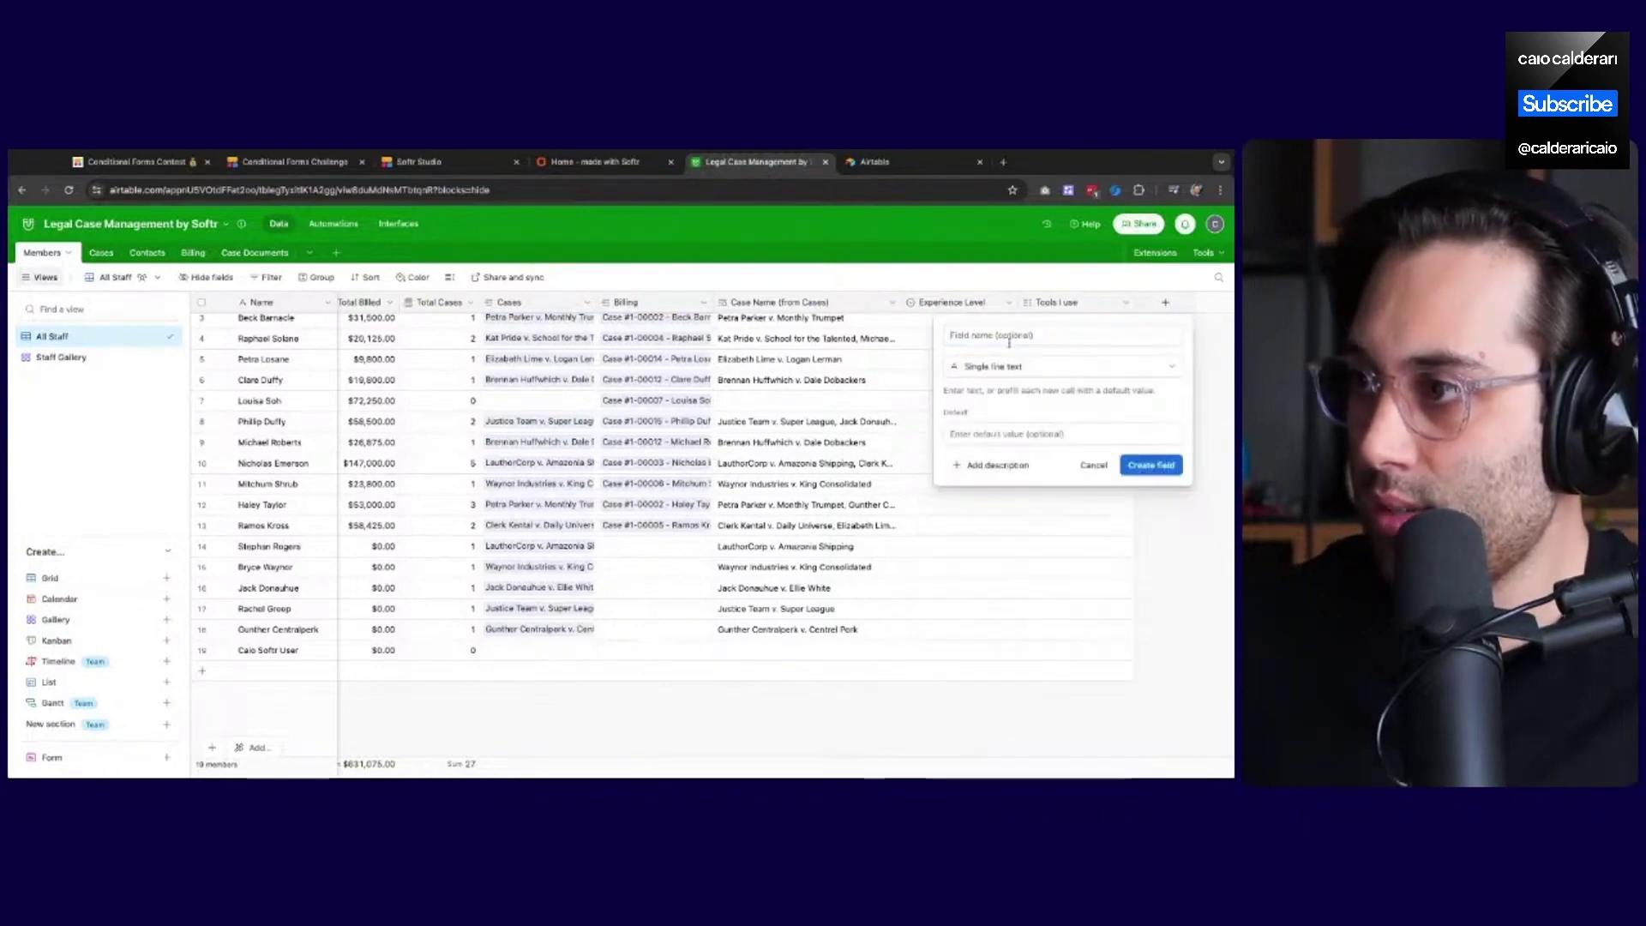
type("What")
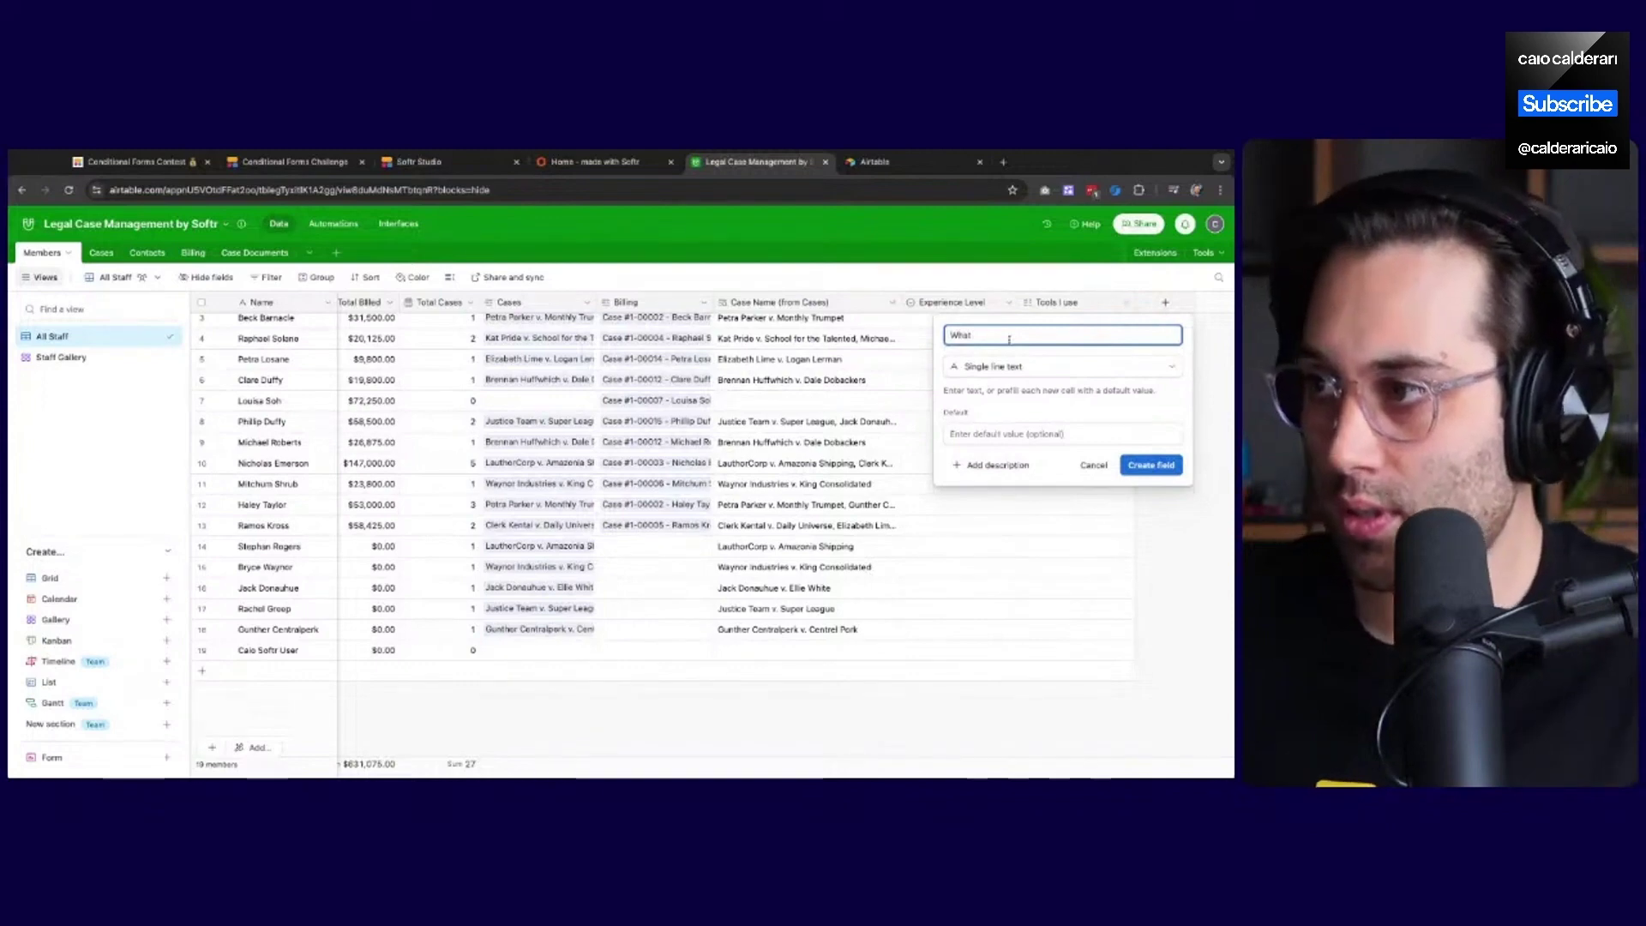
type("want to le")
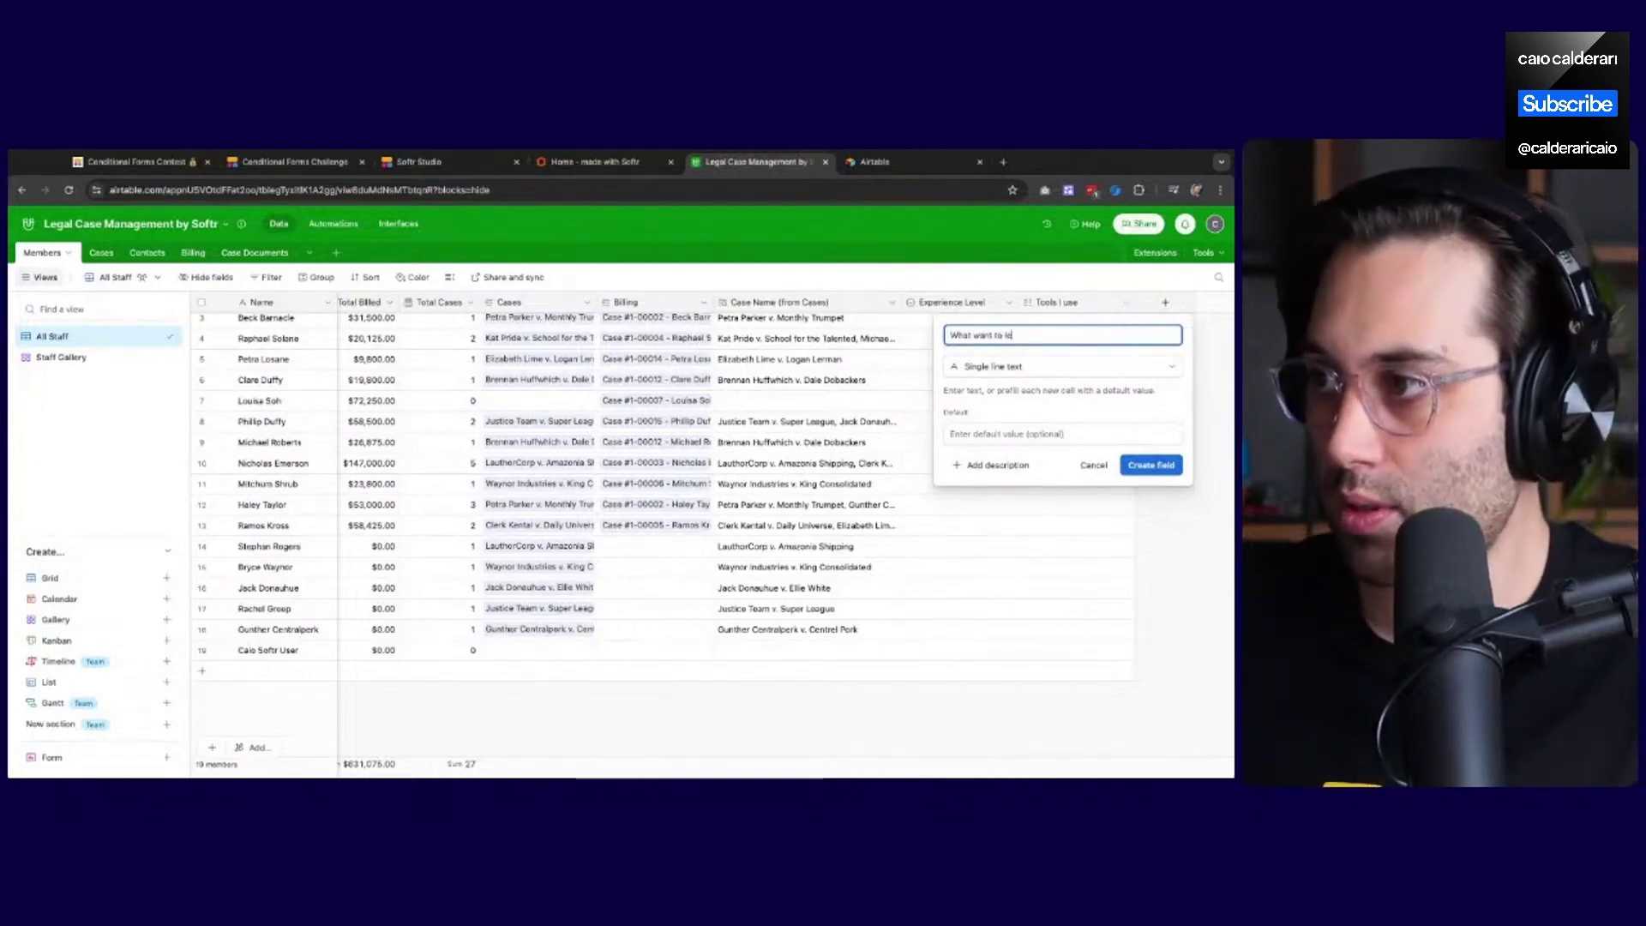
type("arn?")
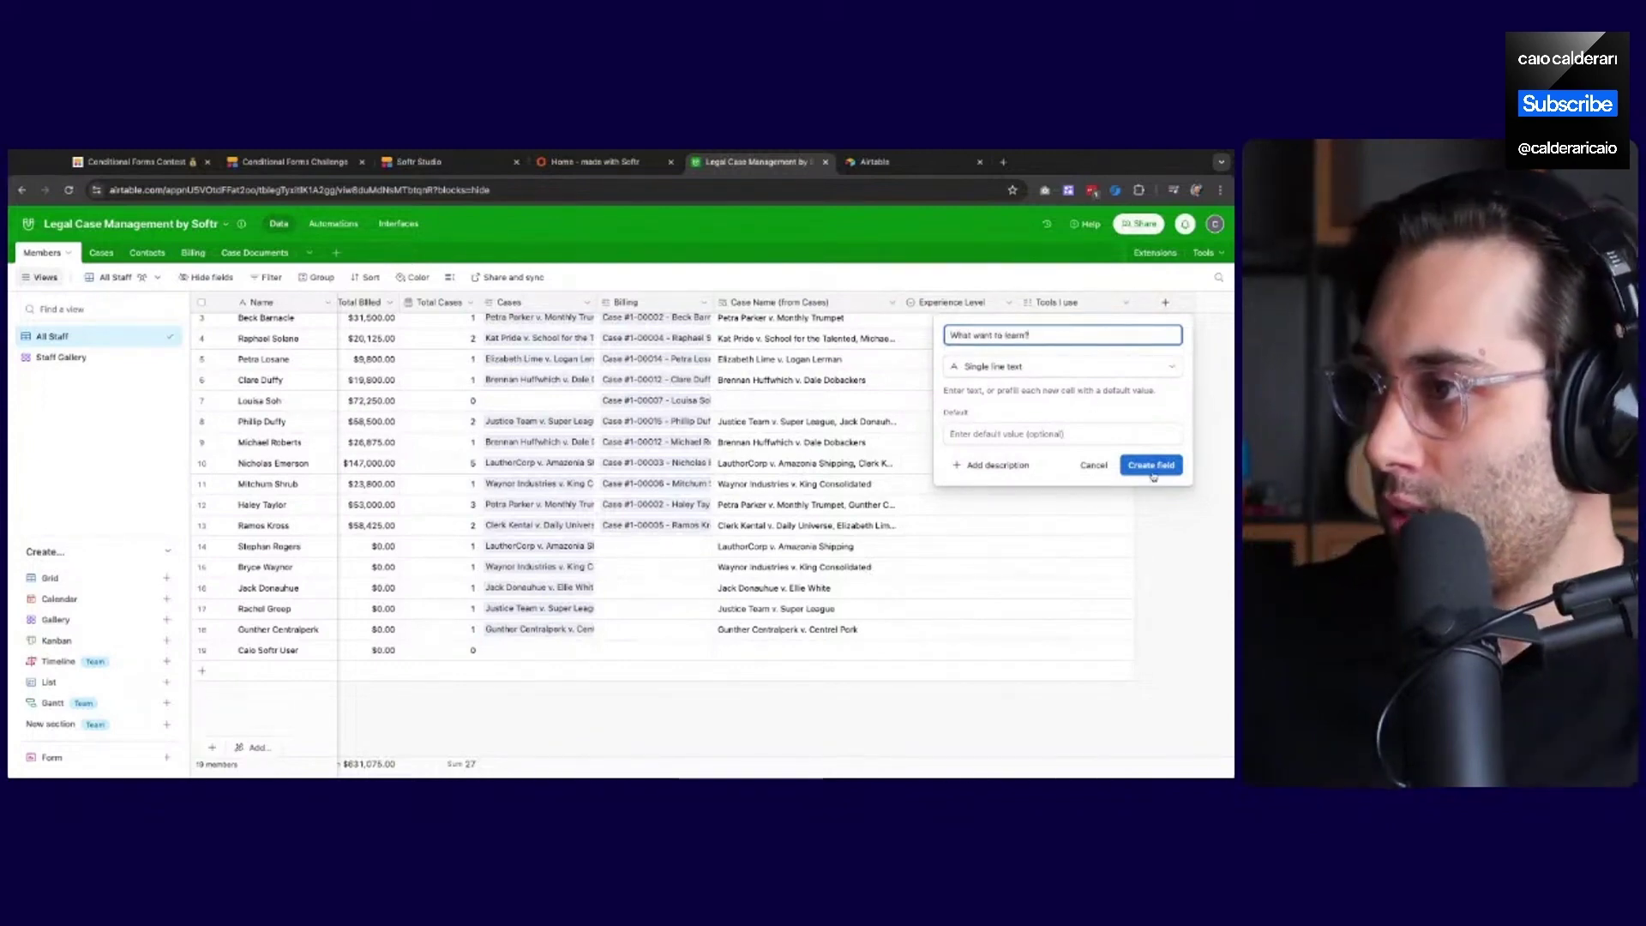
left_click(1151, 466)
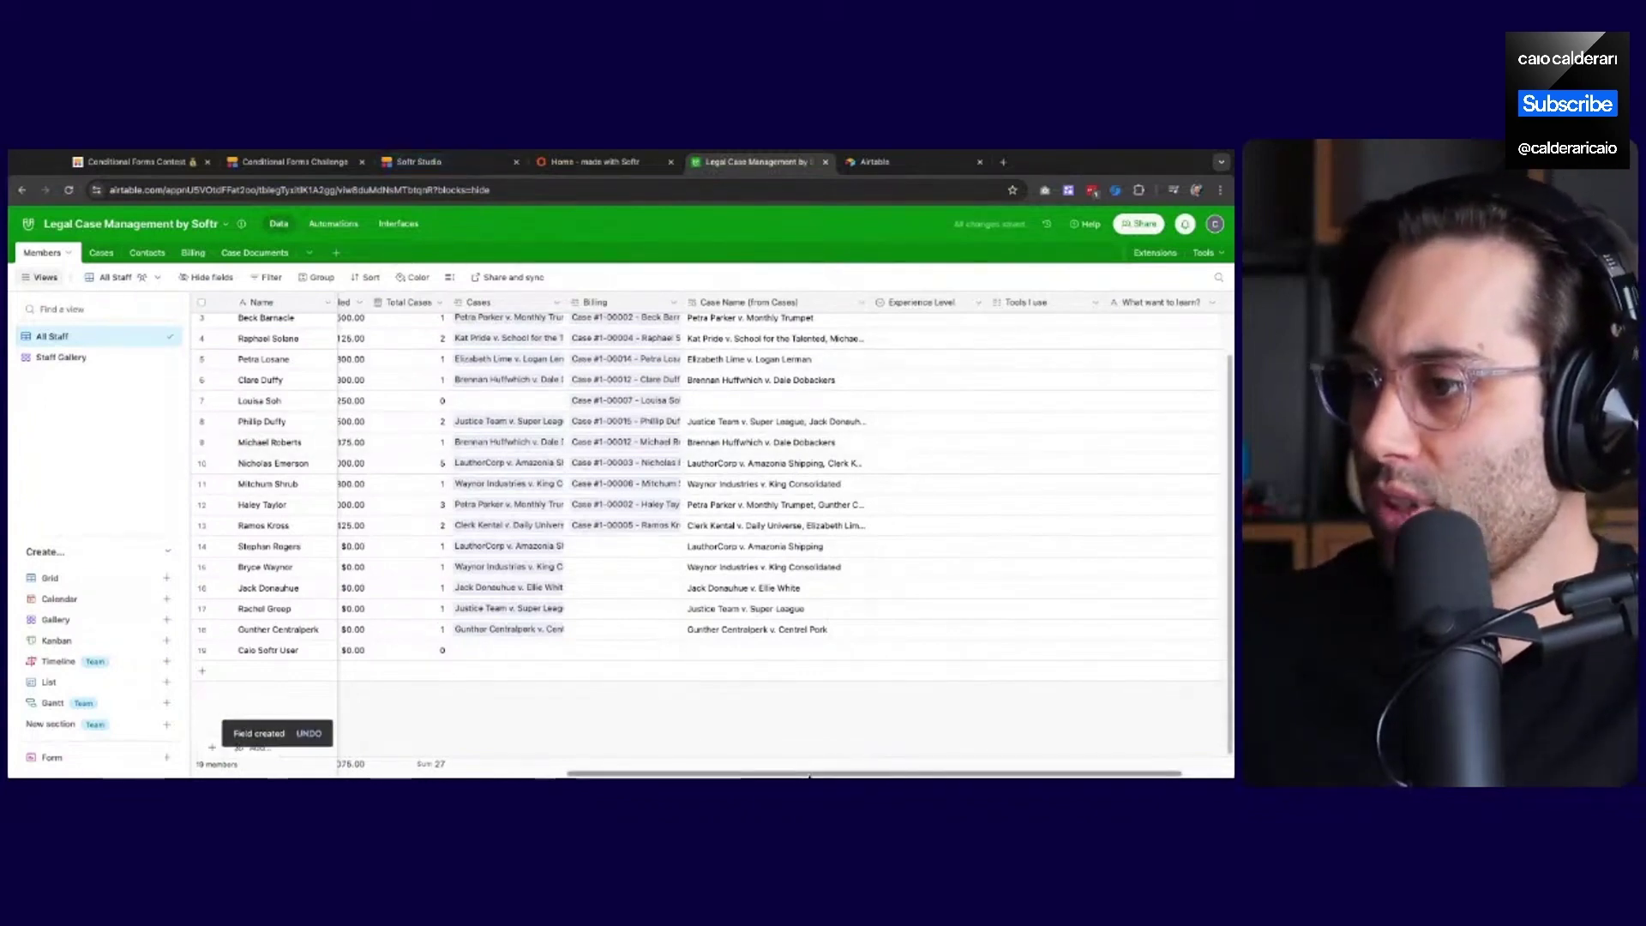
left_click_drag(809, 775, 955, 763)
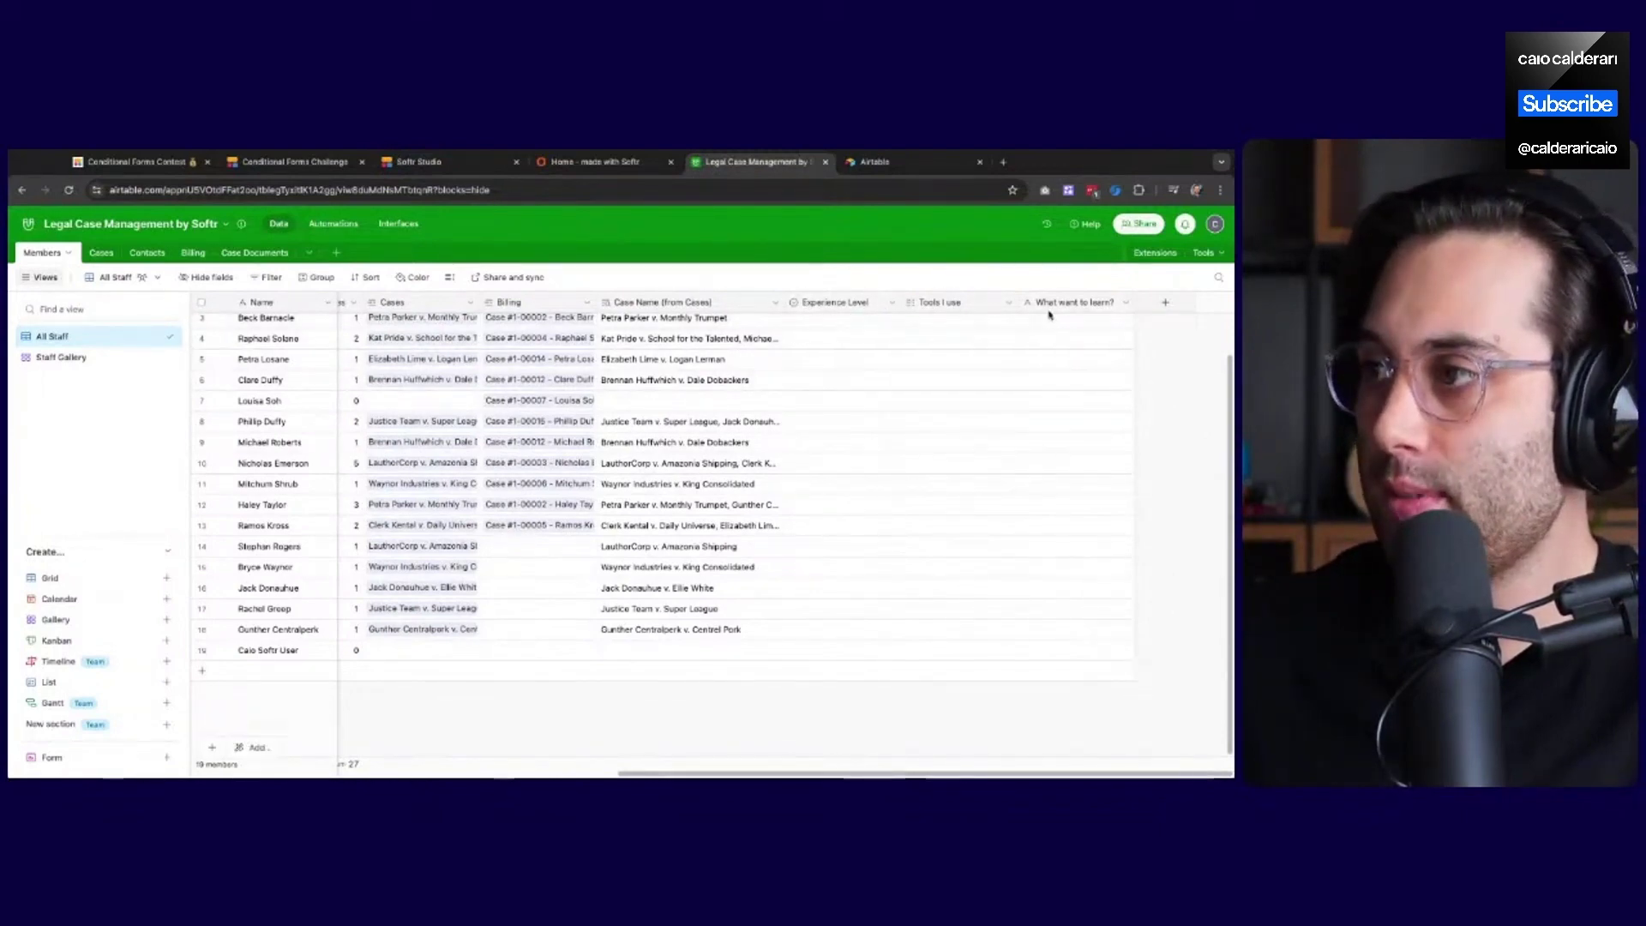
Return to the Softr editor, close the flow view, and show form1's steps and questions
left_click(557, 163)
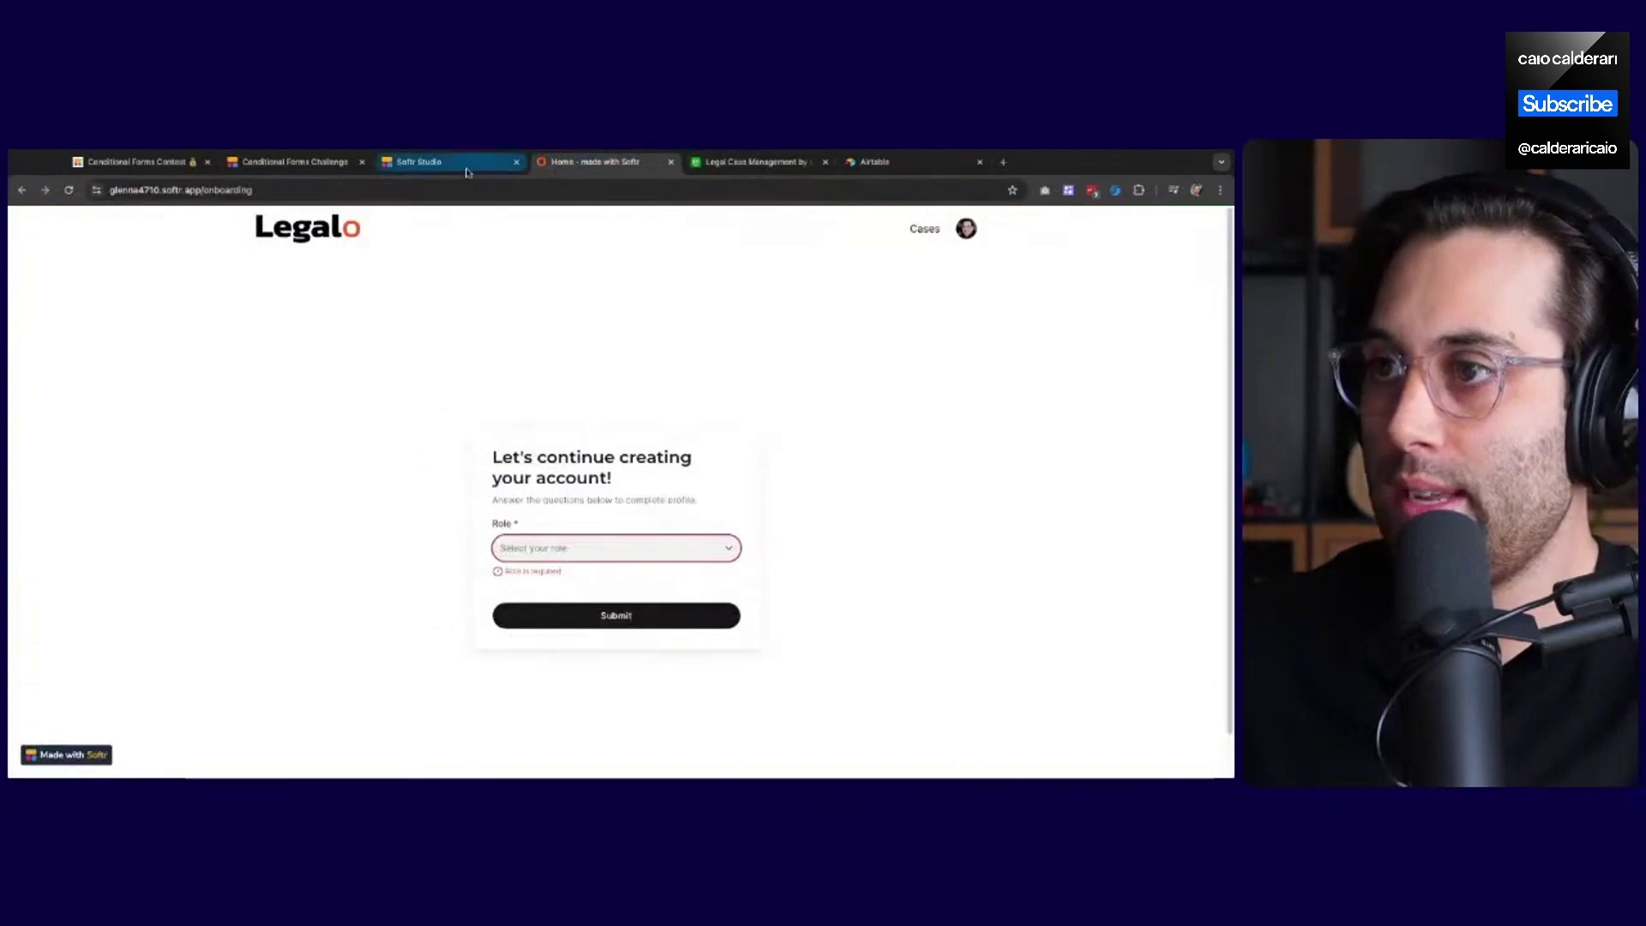
left_click(429, 162)
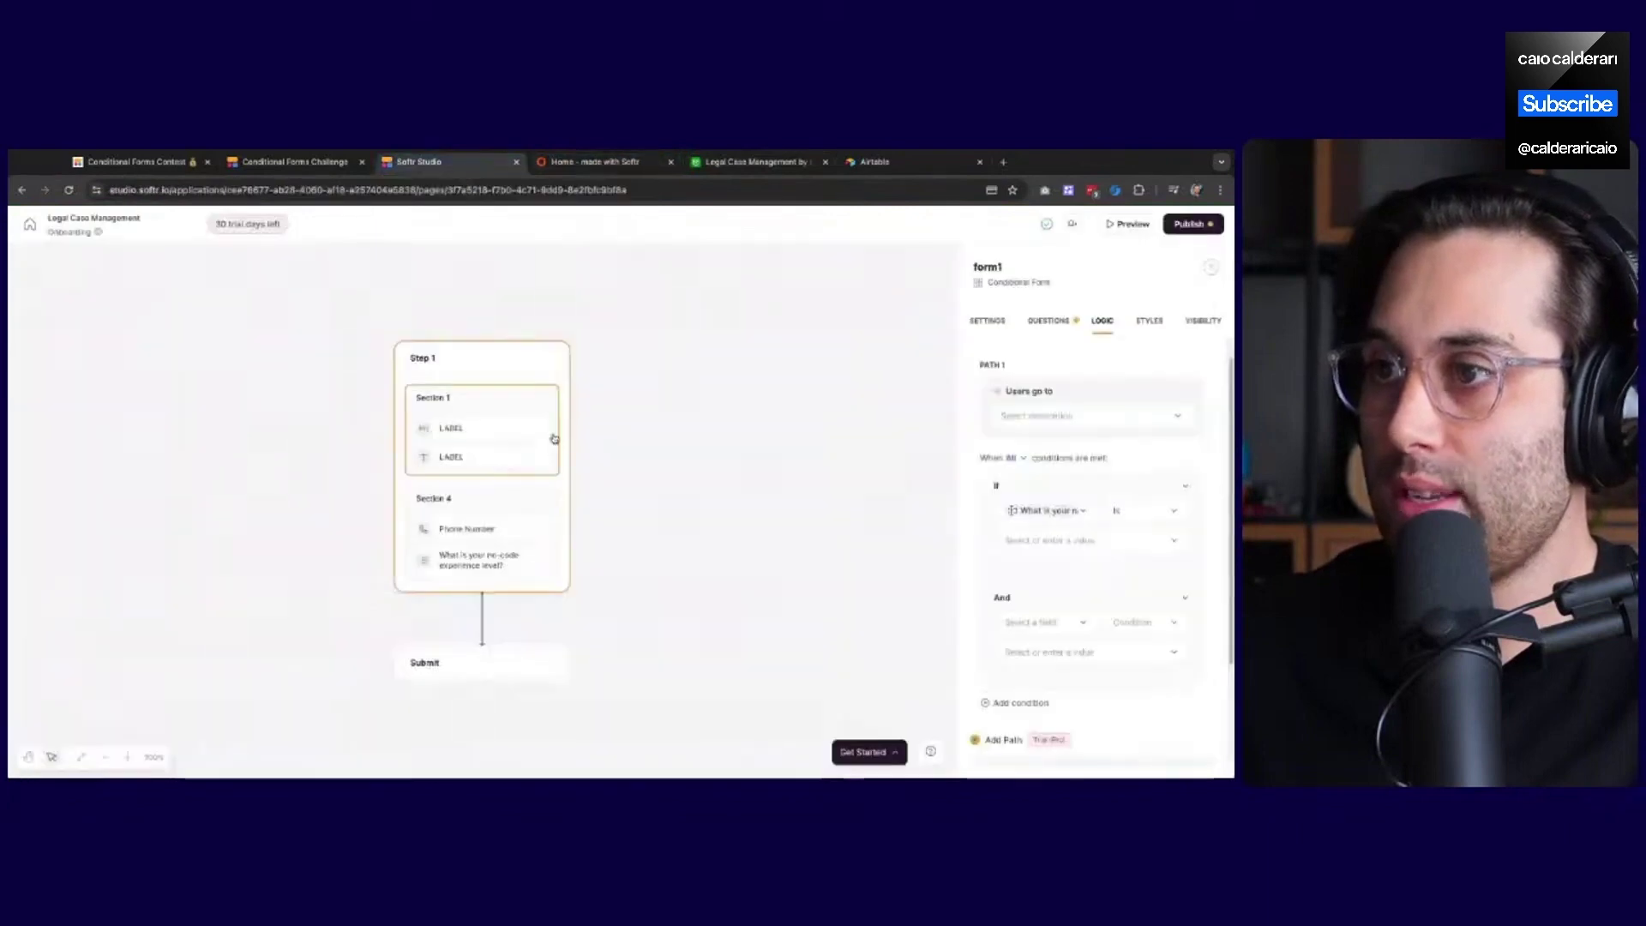
left_click(462, 562)
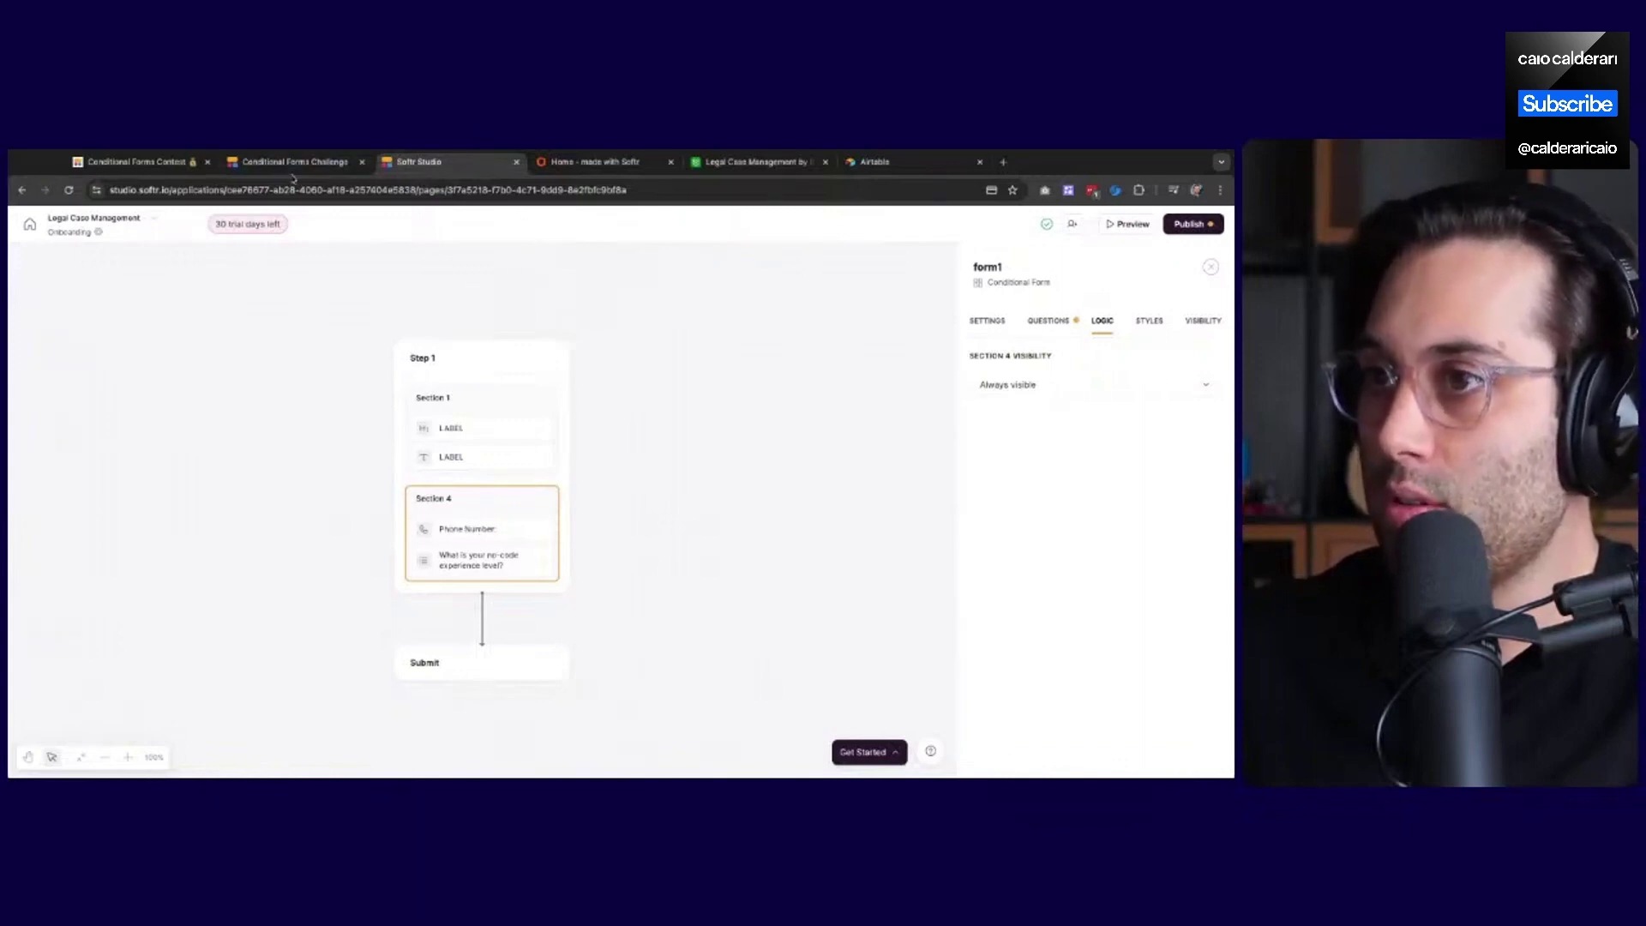
left_click(1211, 268)
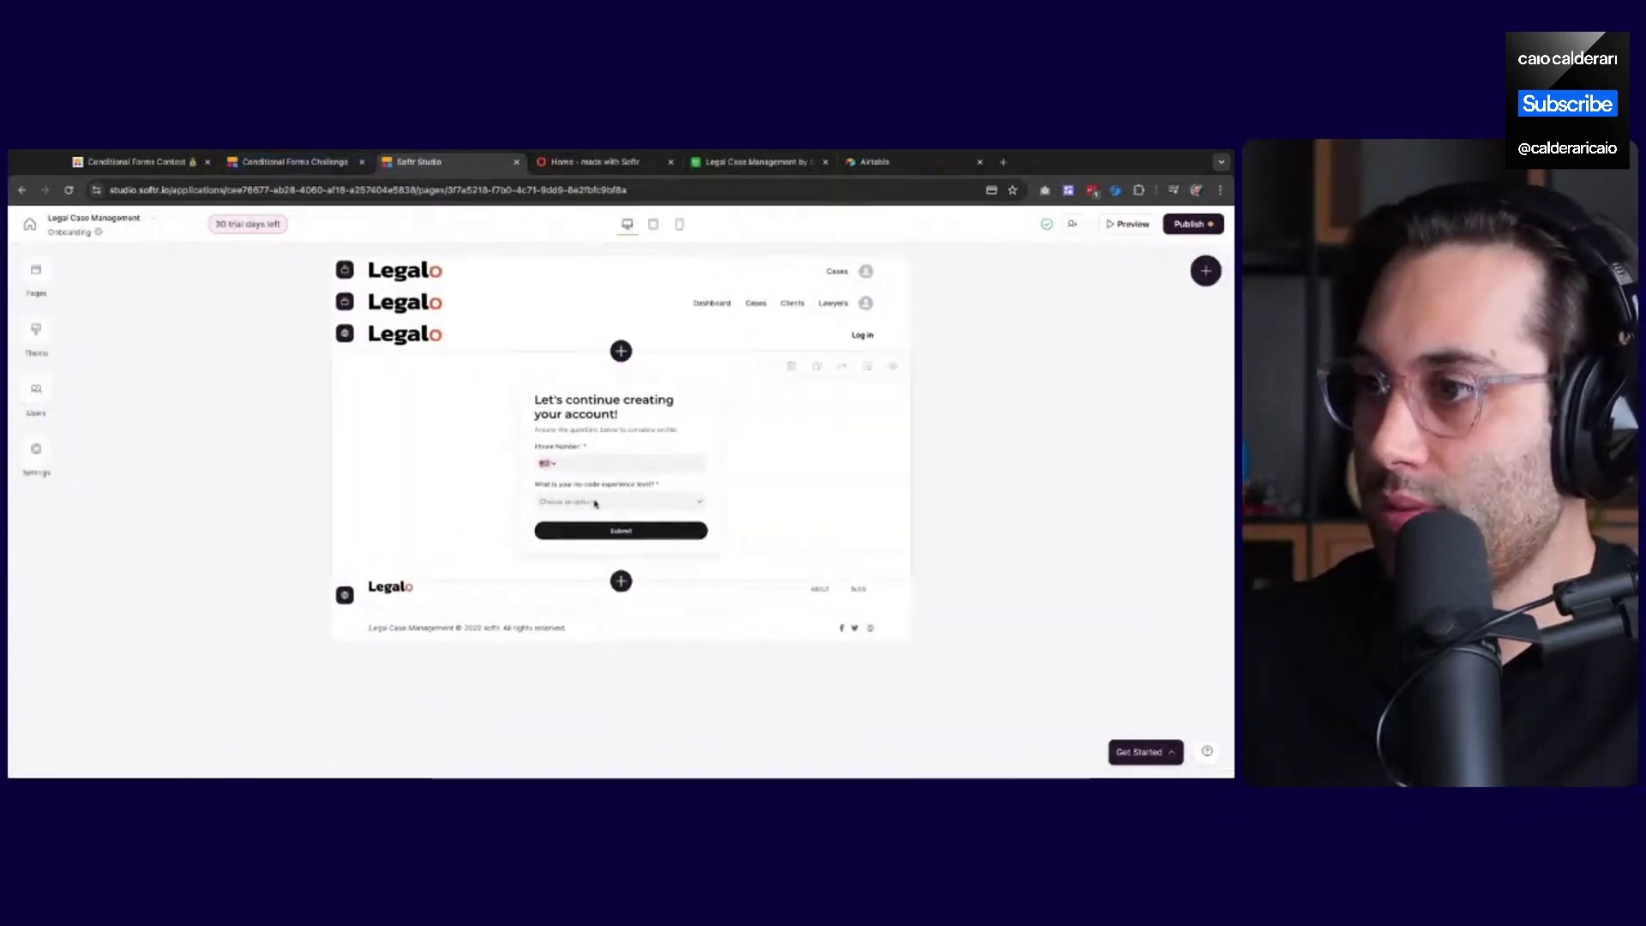
left_click(588, 442)
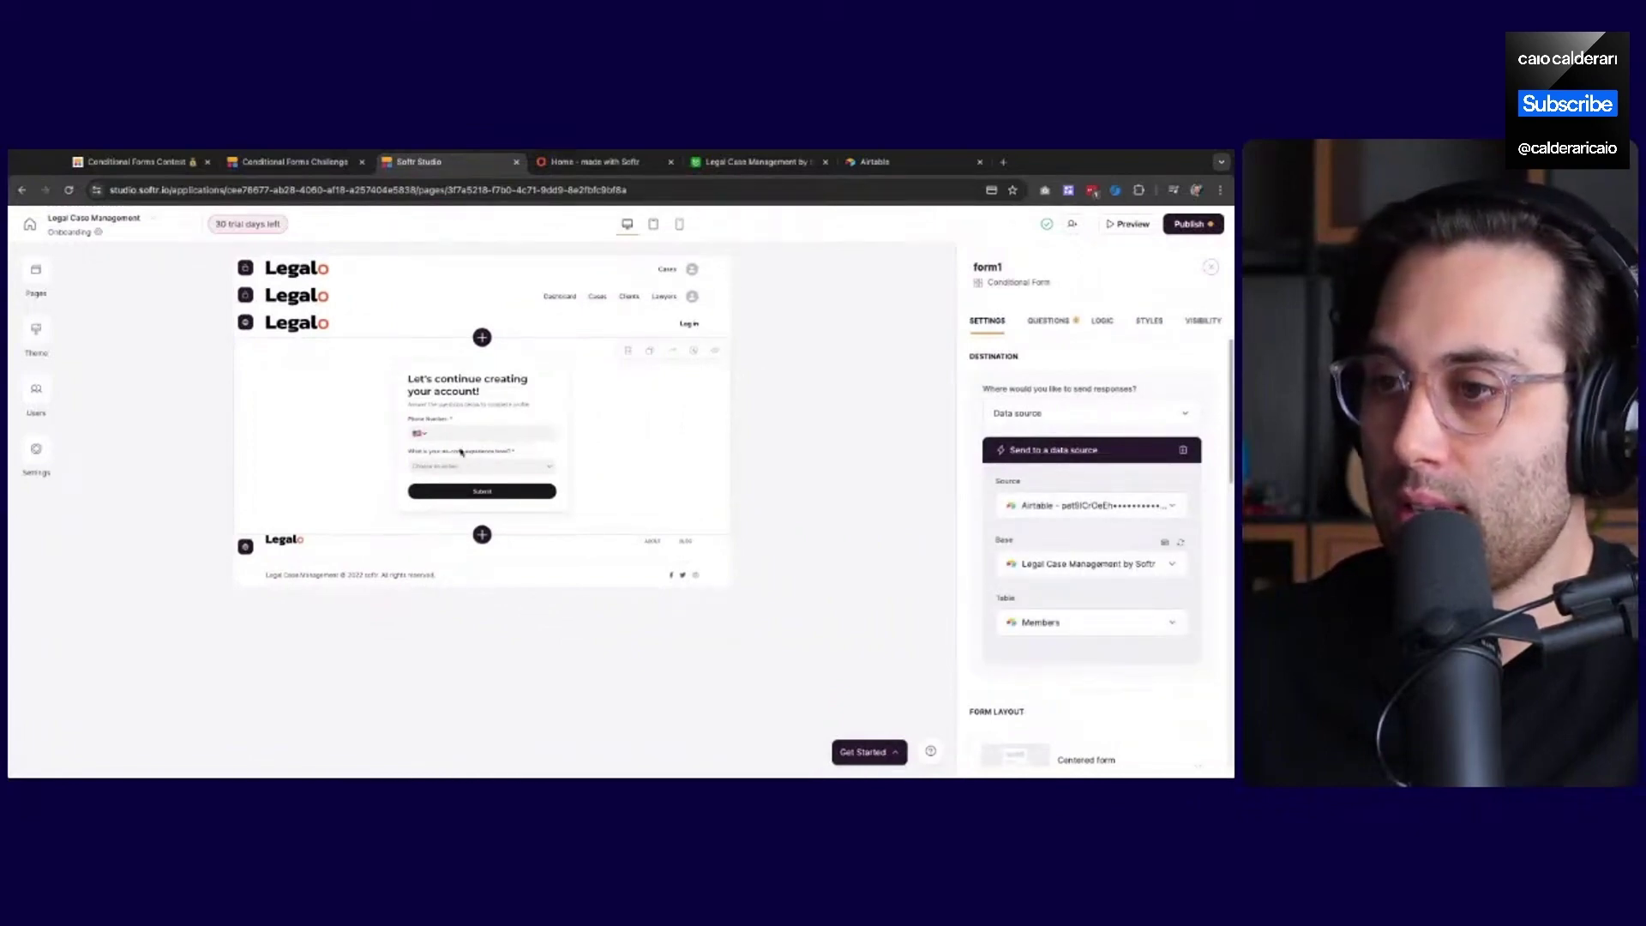
scroll(1041, 532, "down", 1)
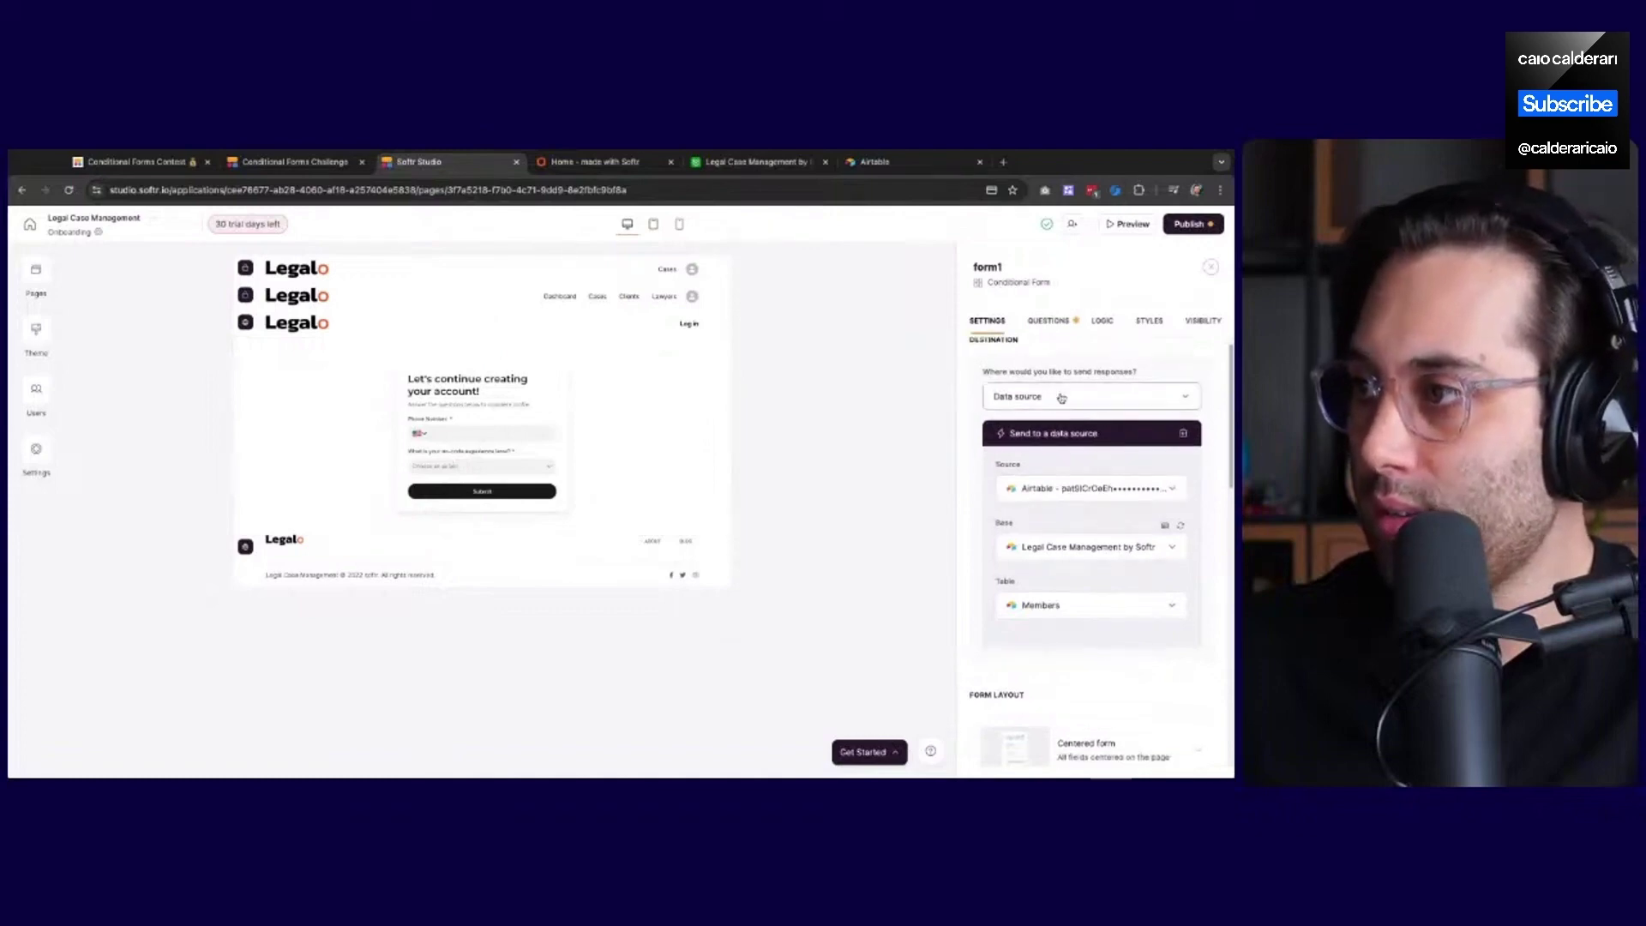
left_click(1049, 321)
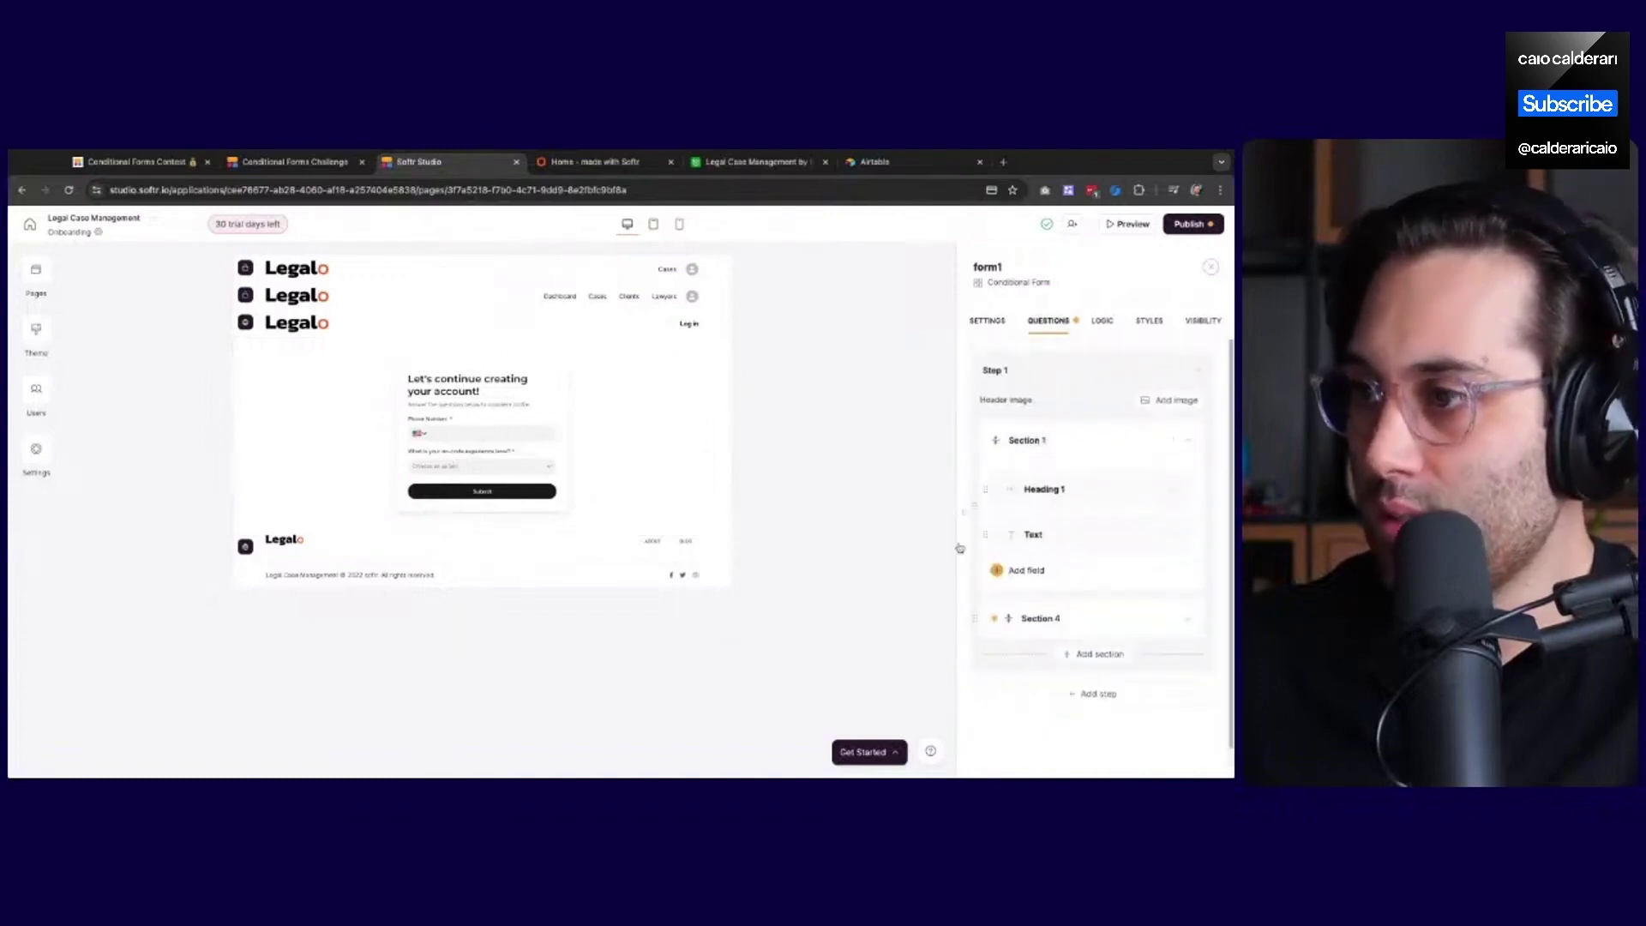
Expand Section 4 and add a new section to the form
scroll(1132, 595, "down", 1)
left_click(1093, 611)
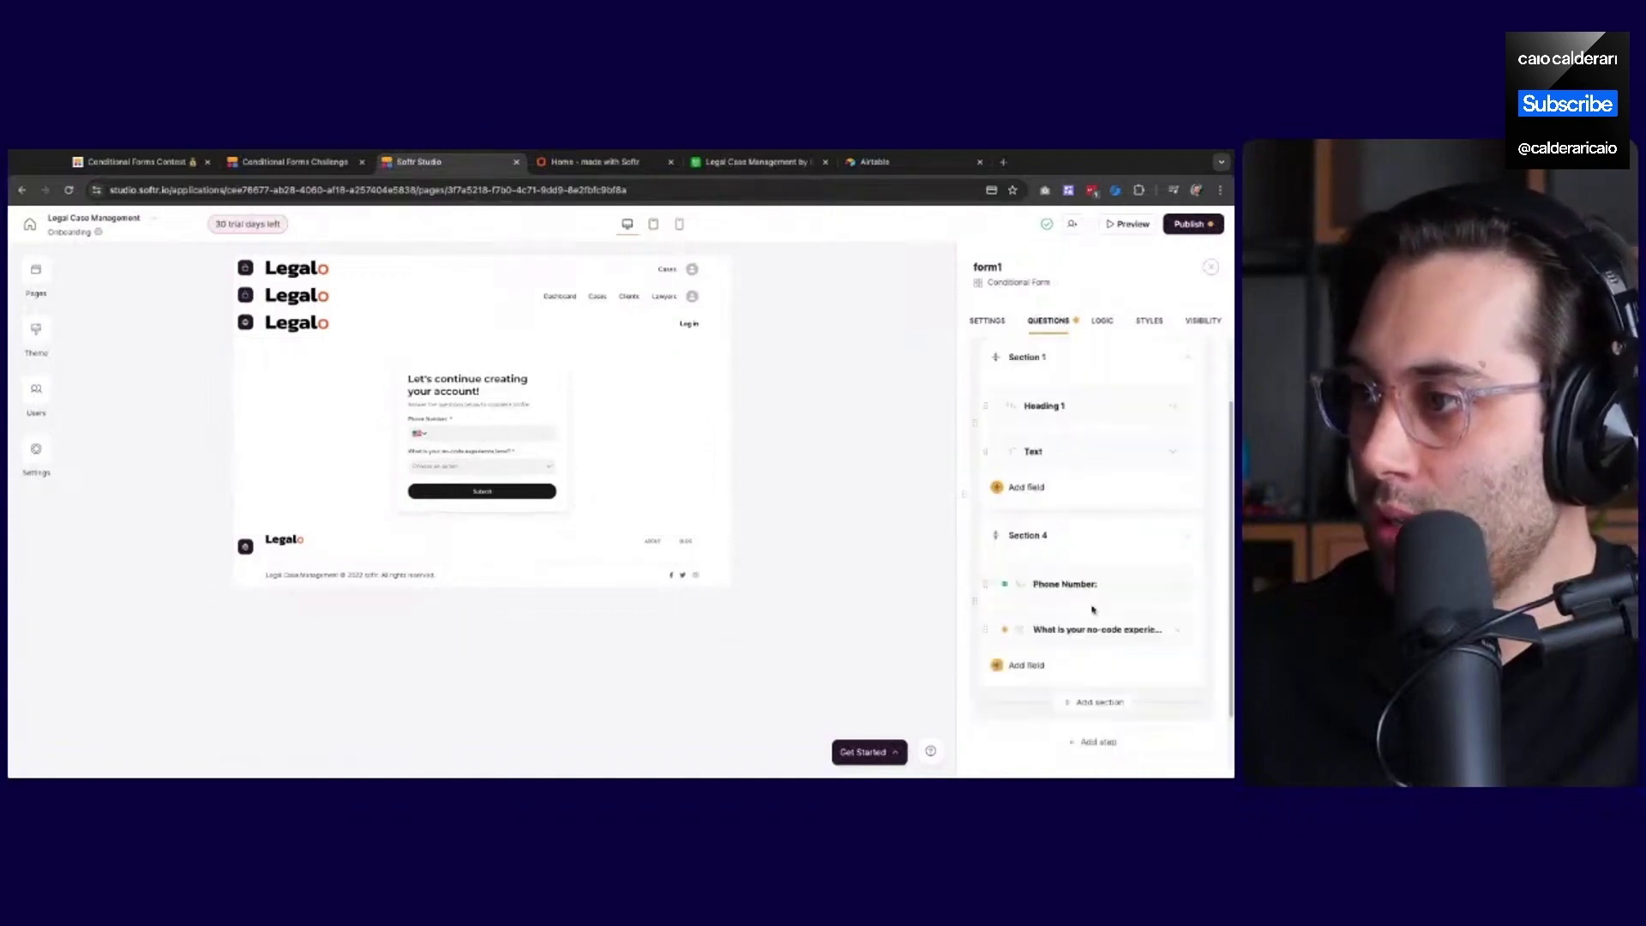
scroll(1092, 606, "down", 1)
left_click(1100, 682)
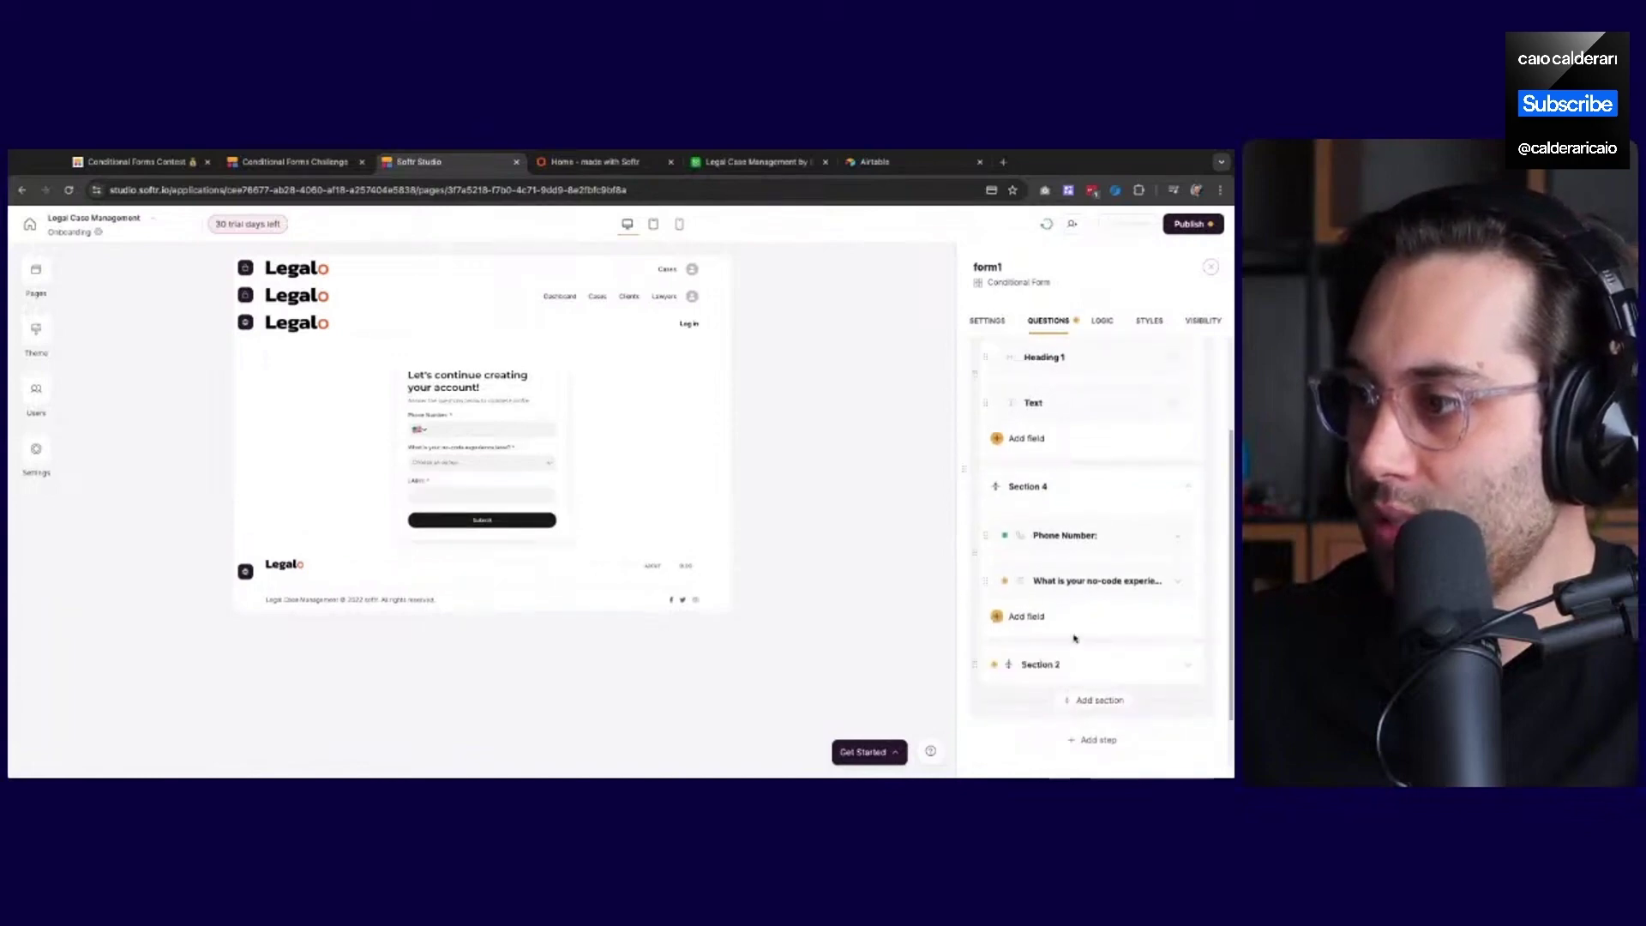
left_click_drag(1067, 583, 1120, 583)
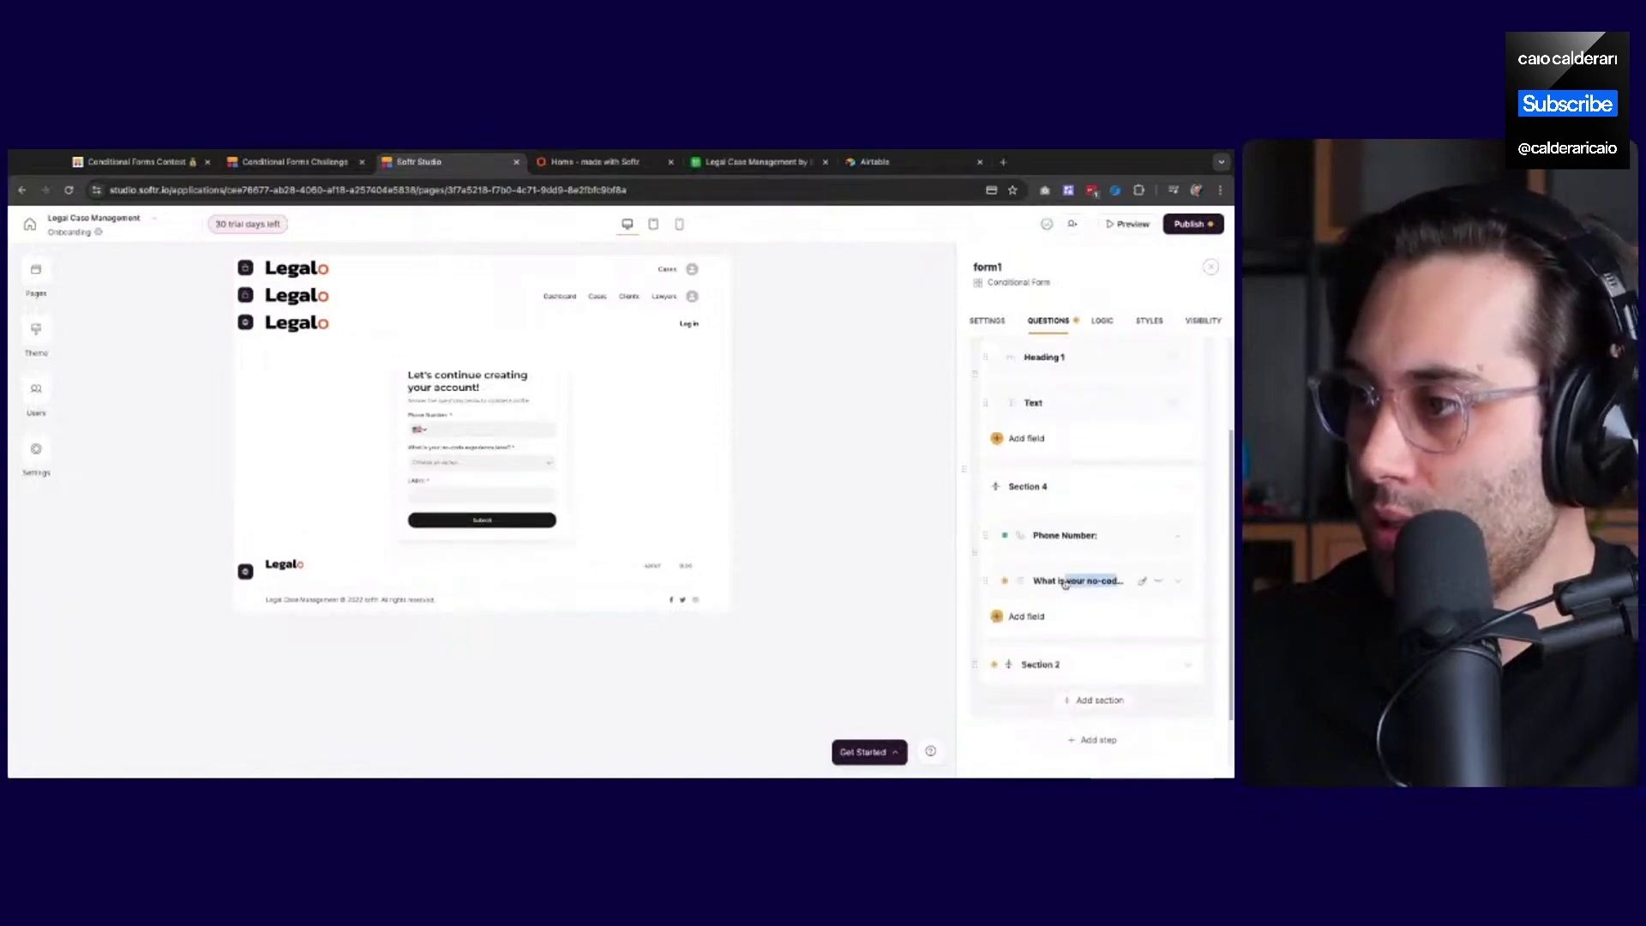
scroll(1076, 550, "down", 2)
scroll(1071, 543, "up", 2)
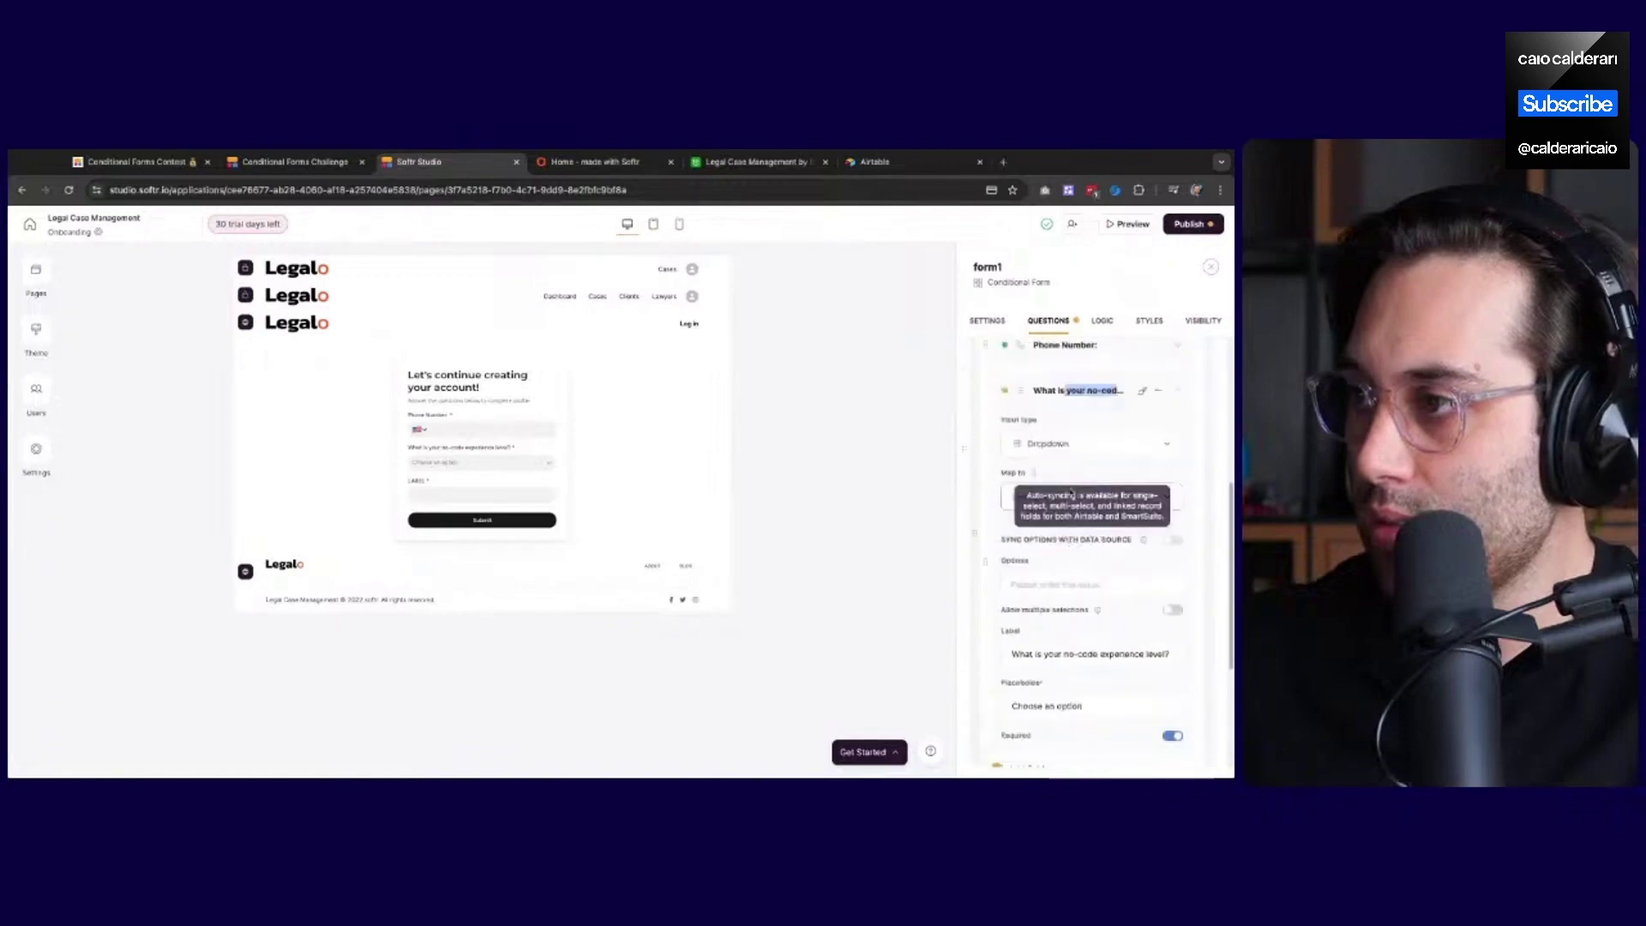
left_click(1054, 396)
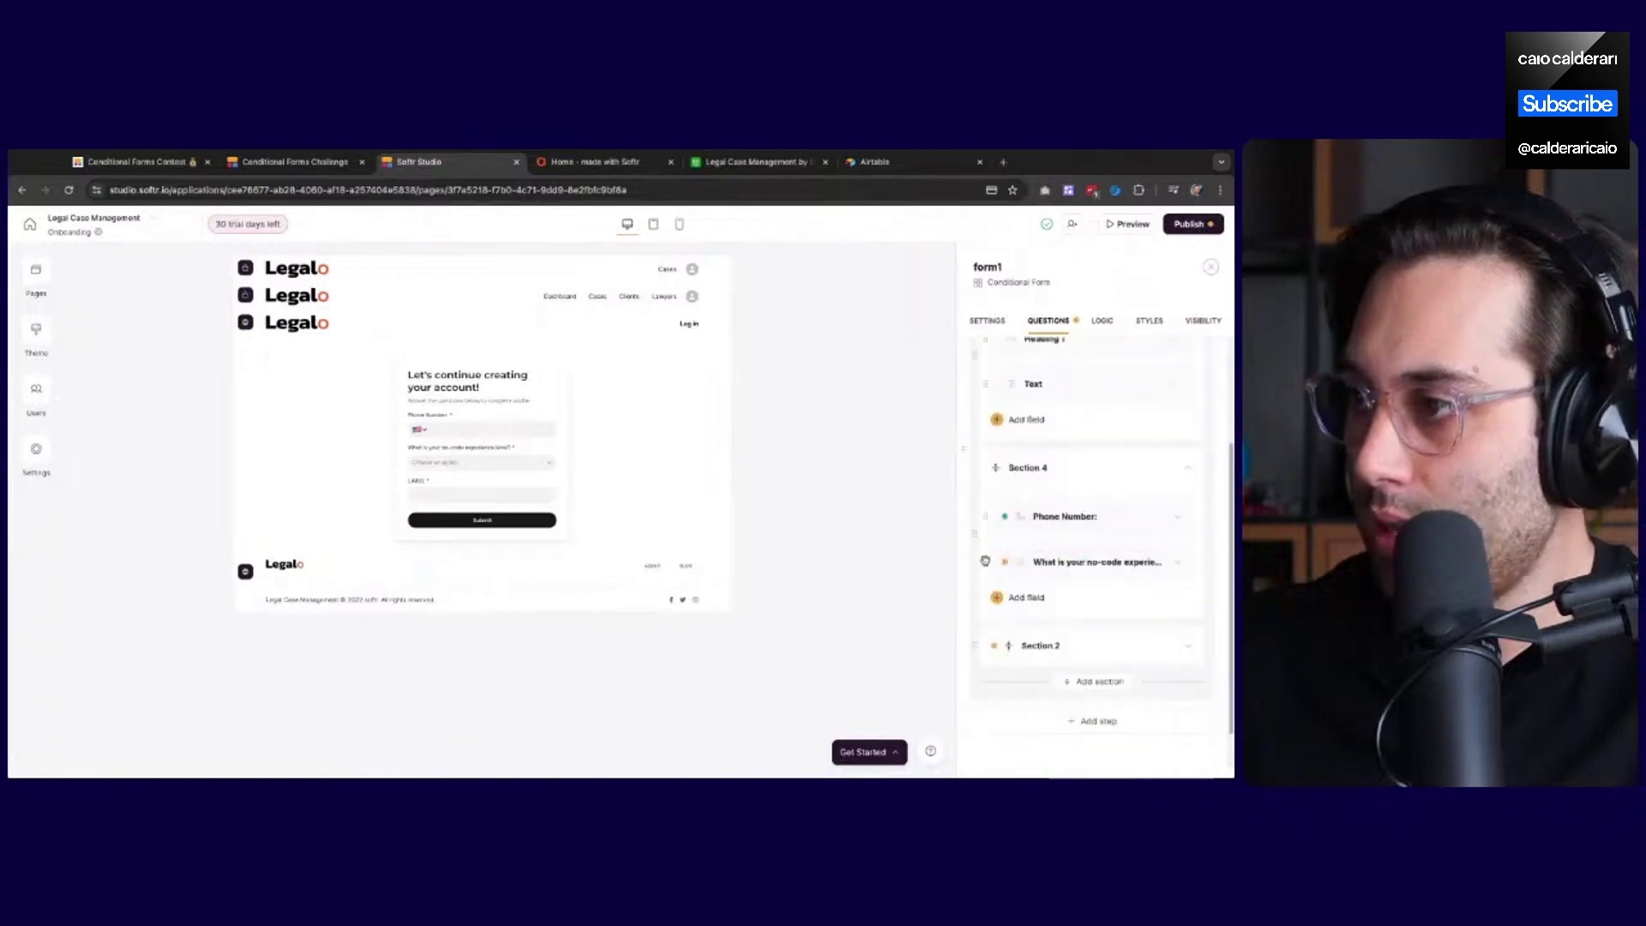
left_click_drag(986, 562, 985, 562)
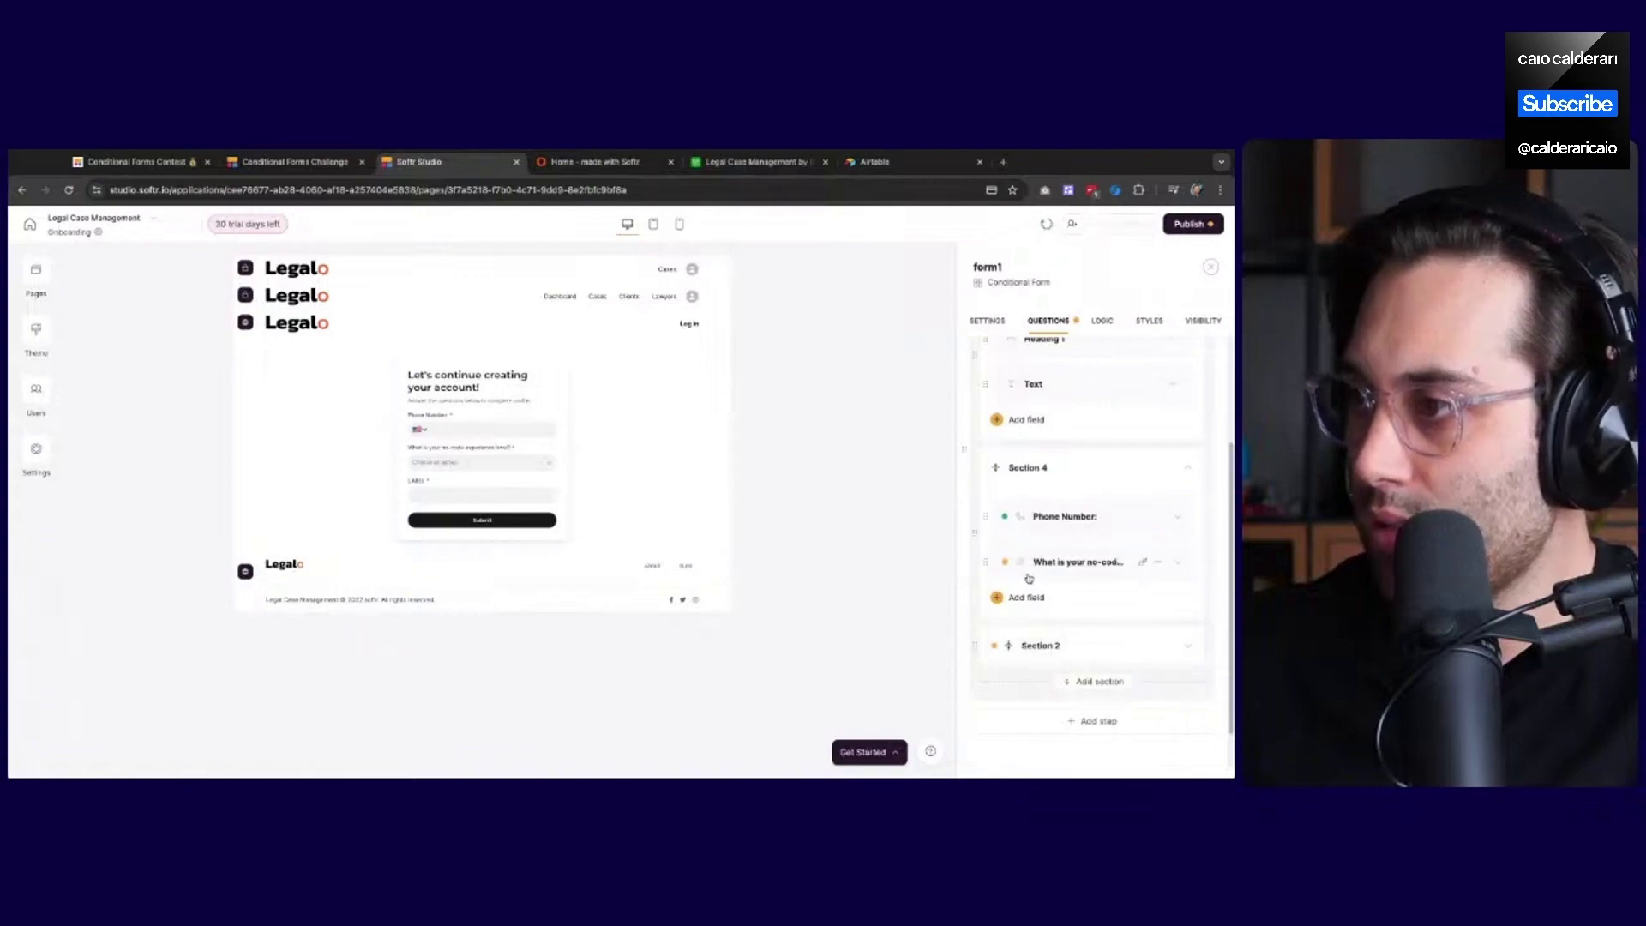
Delete the old no-code experience question from Section 2
left_click(1188, 647)
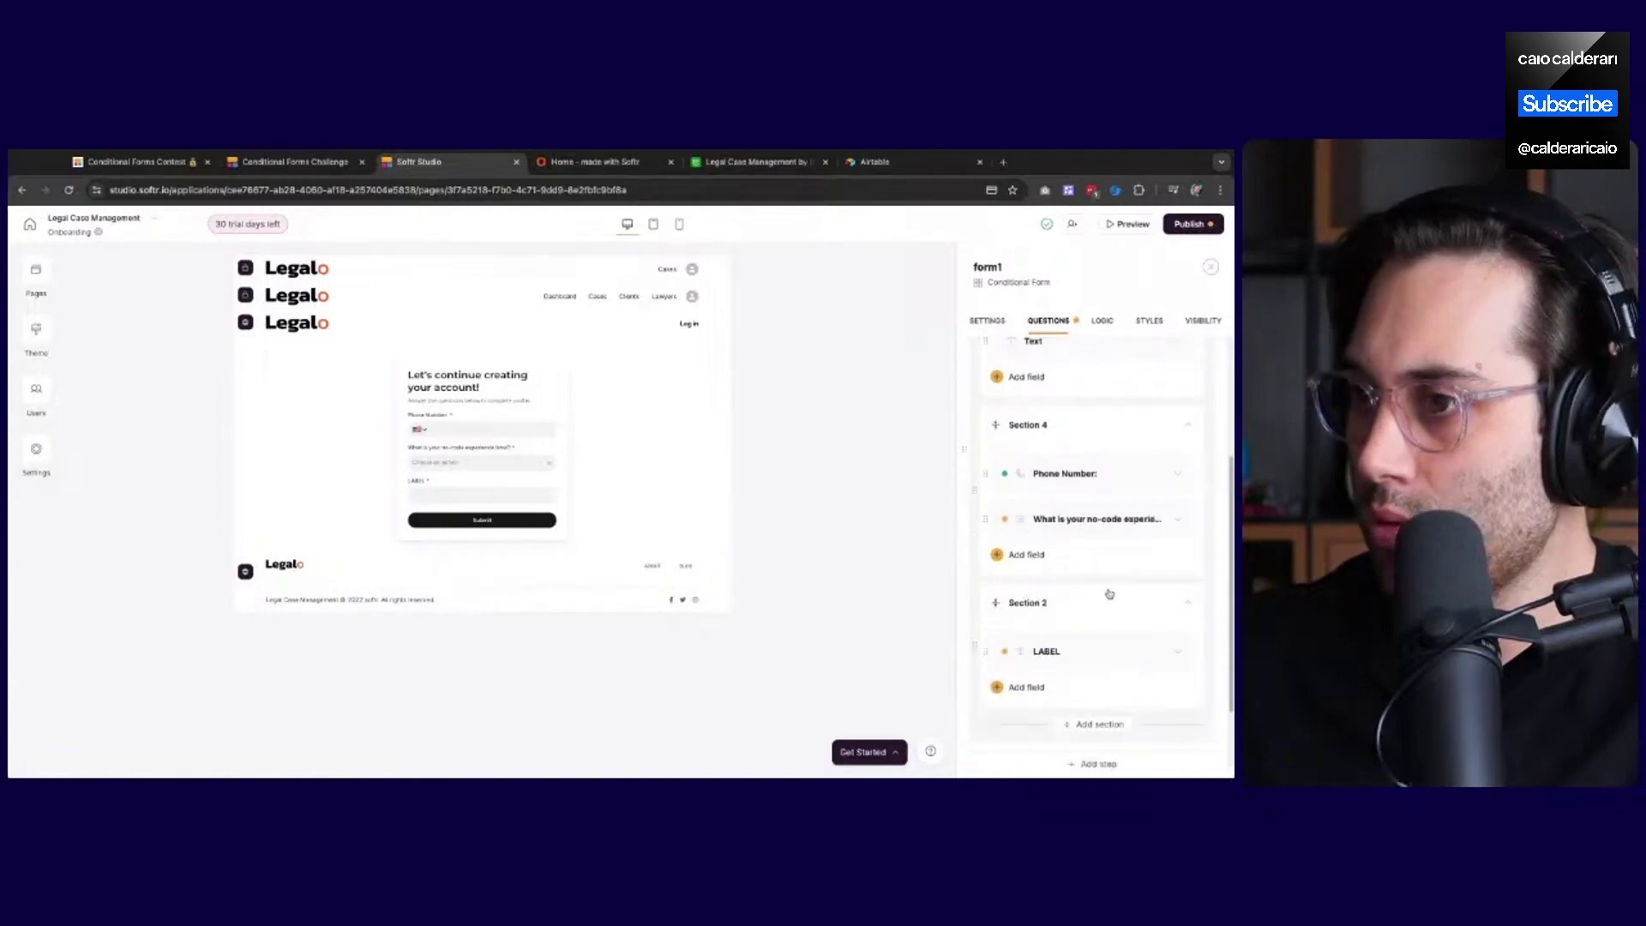
left_click(1160, 520)
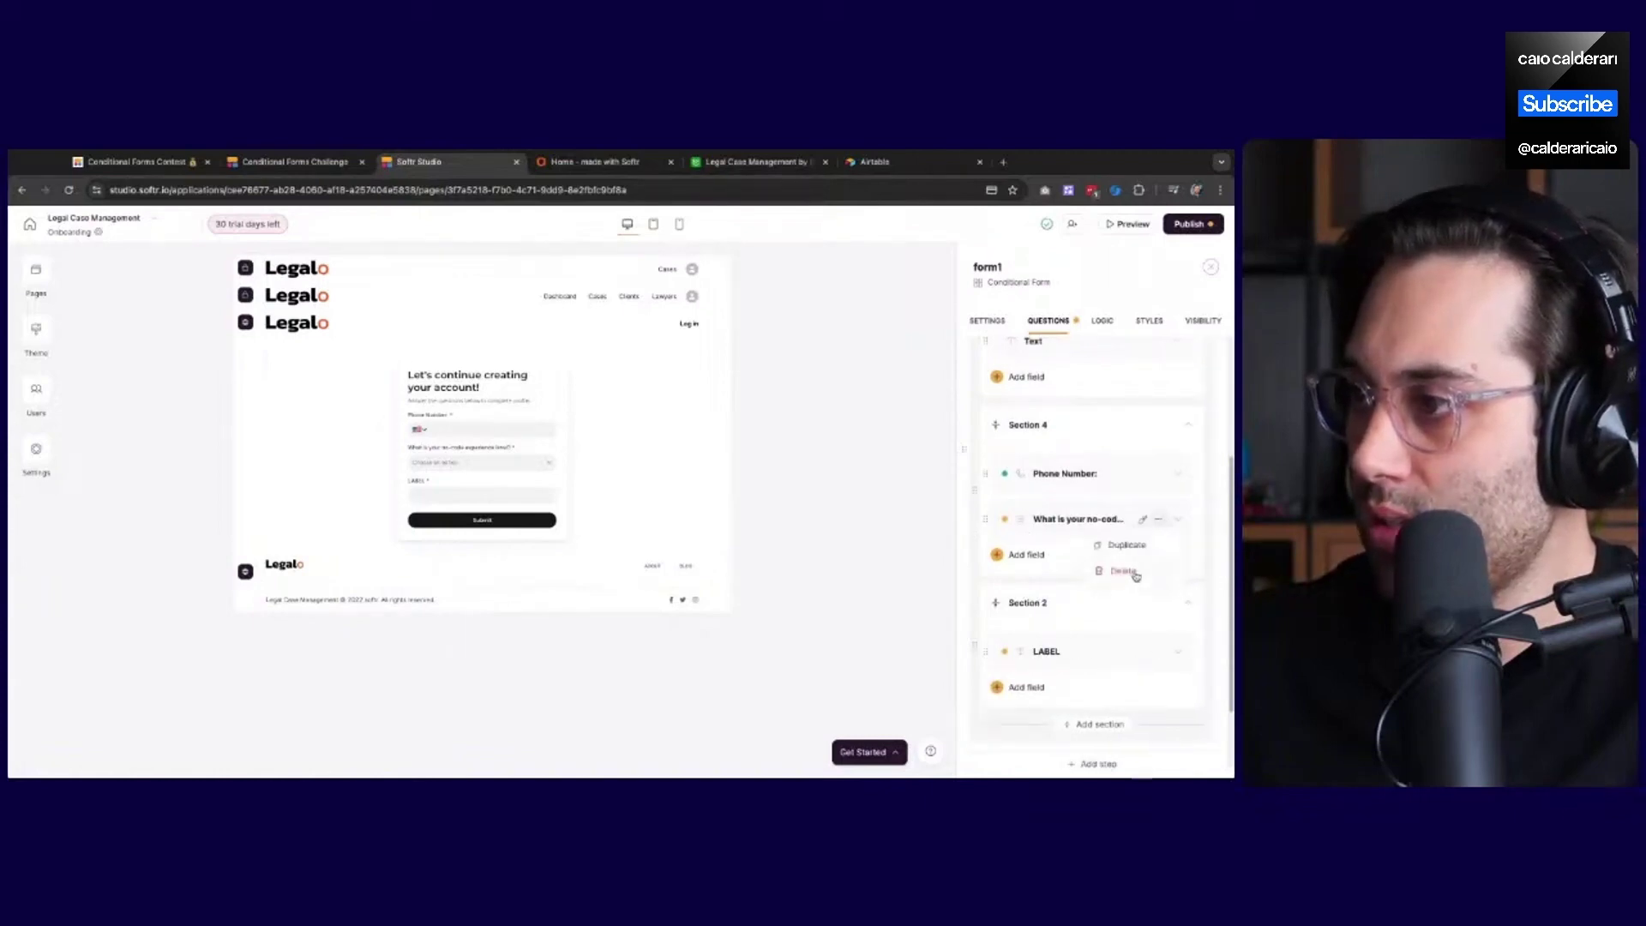
left_click(1123, 571)
left_click(720, 520)
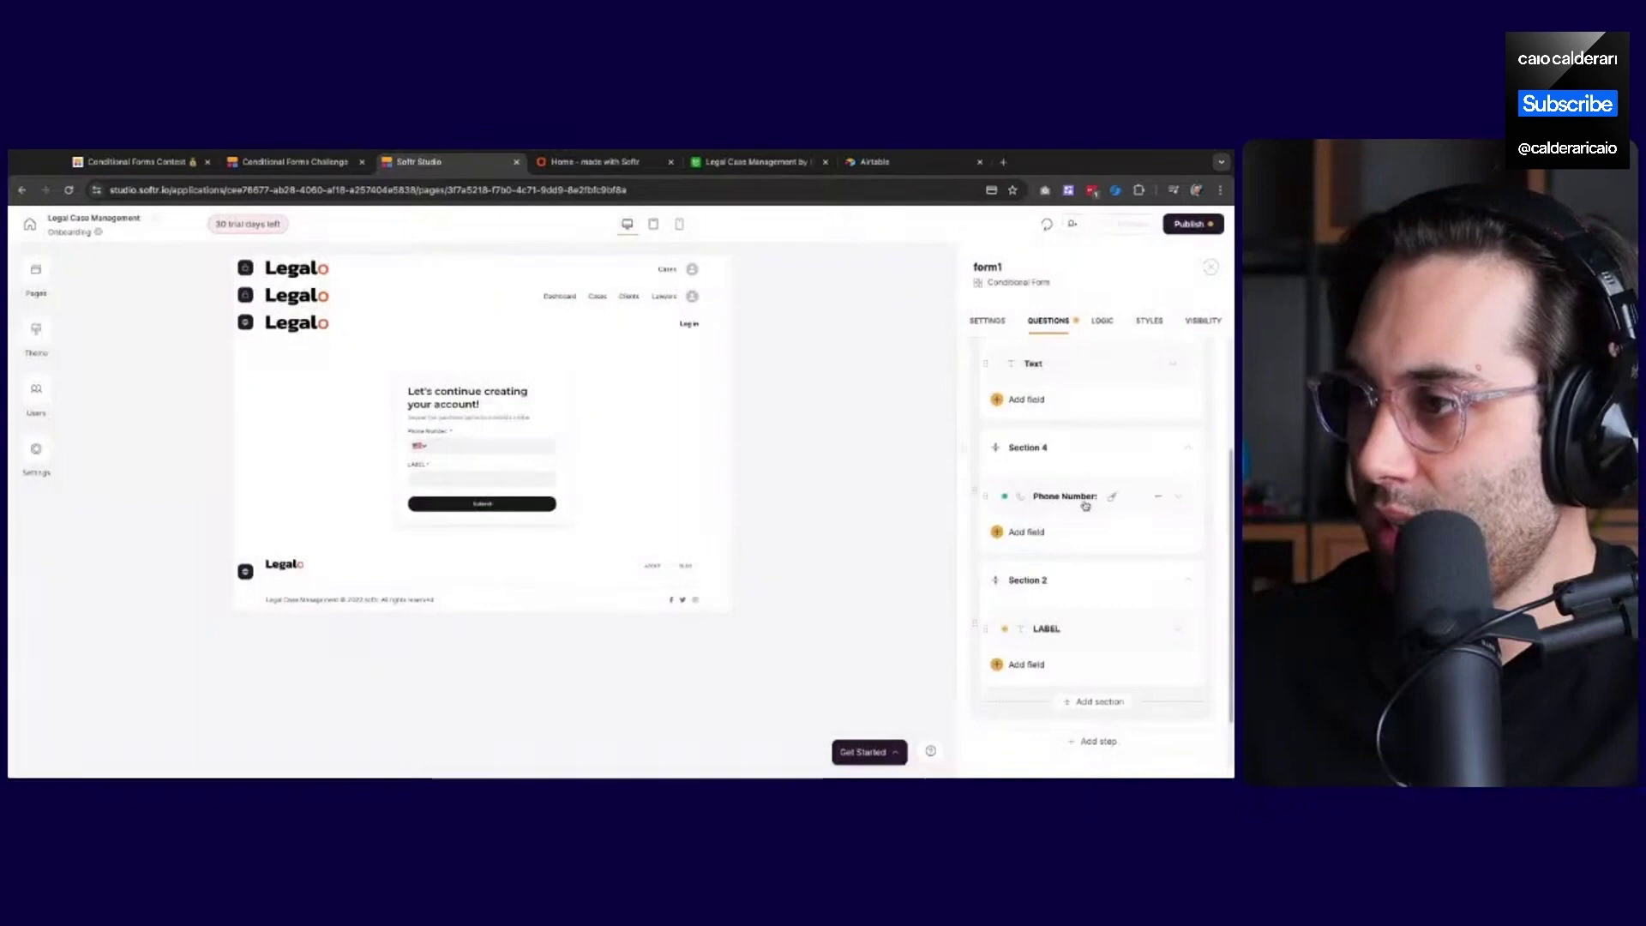
Make Section 2's question a dropdown mapped to Experience Level, options in source order
left_click(1061, 638)
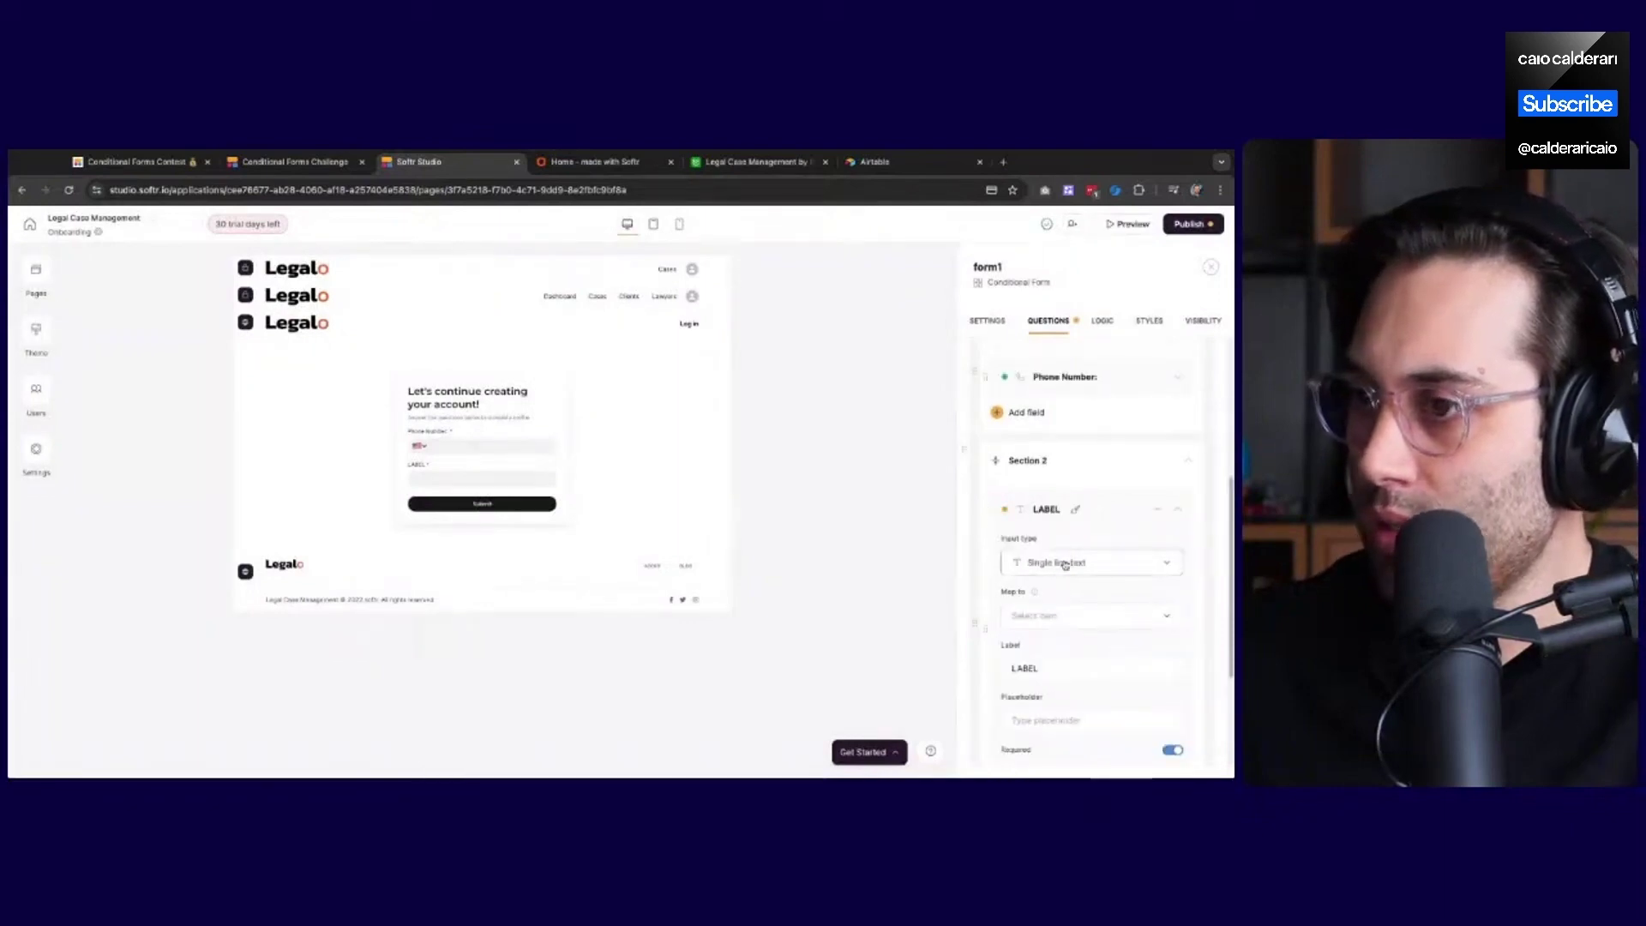
left_click(1064, 564)
left_click(1053, 625)
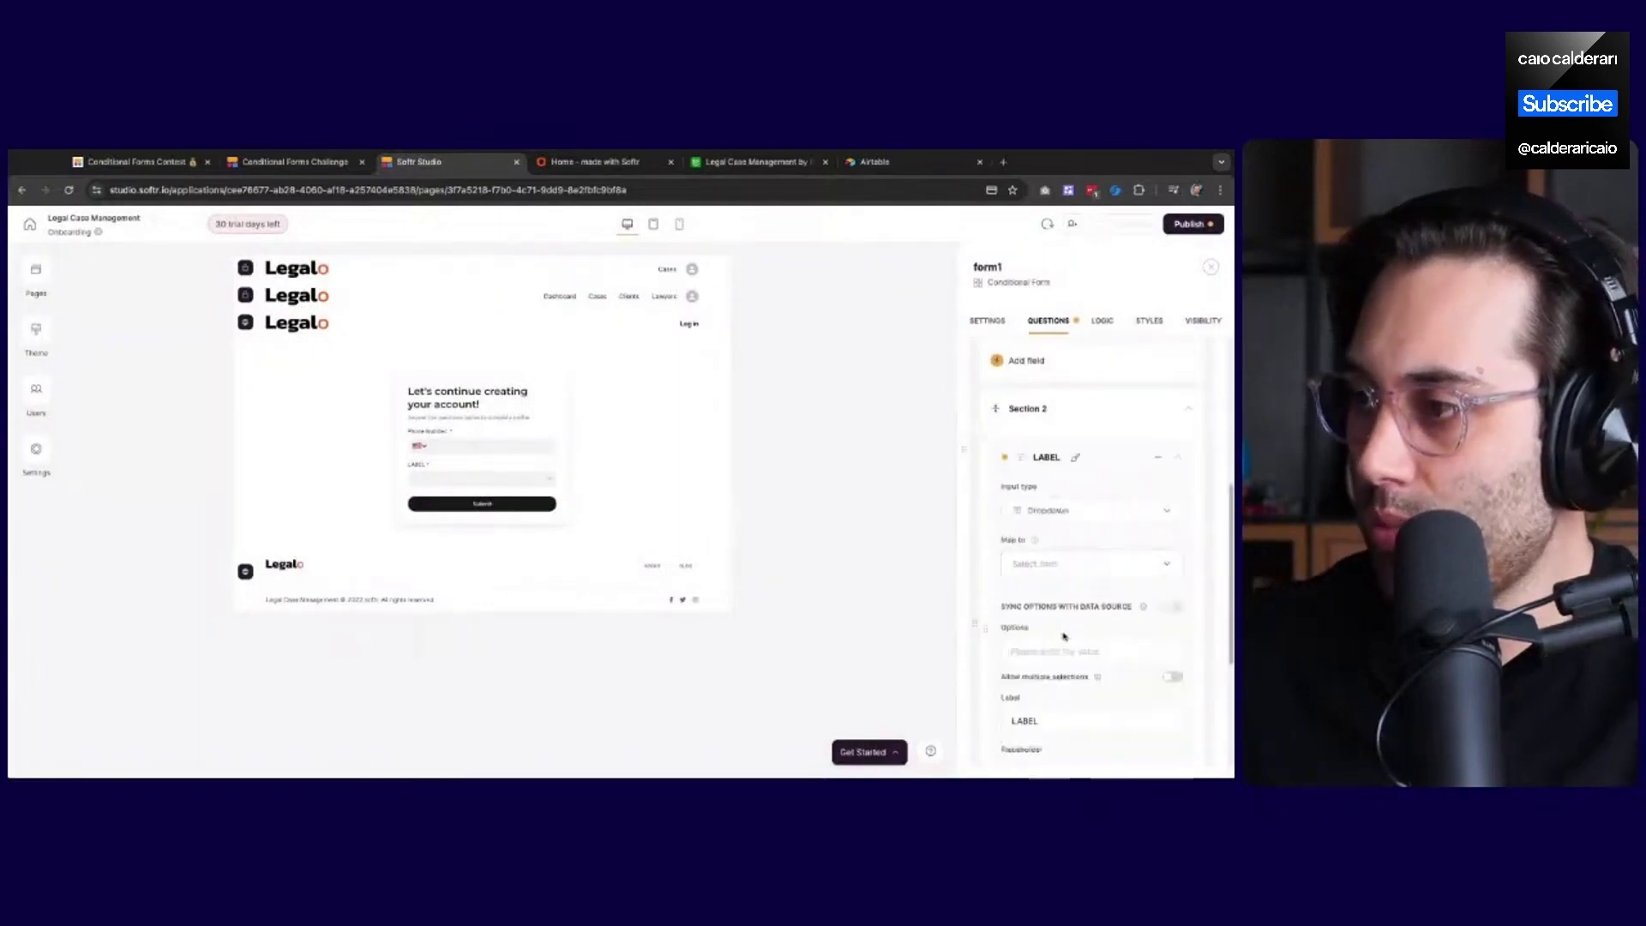
left_click(1056, 566)
scroll(1069, 658, "down", 1)
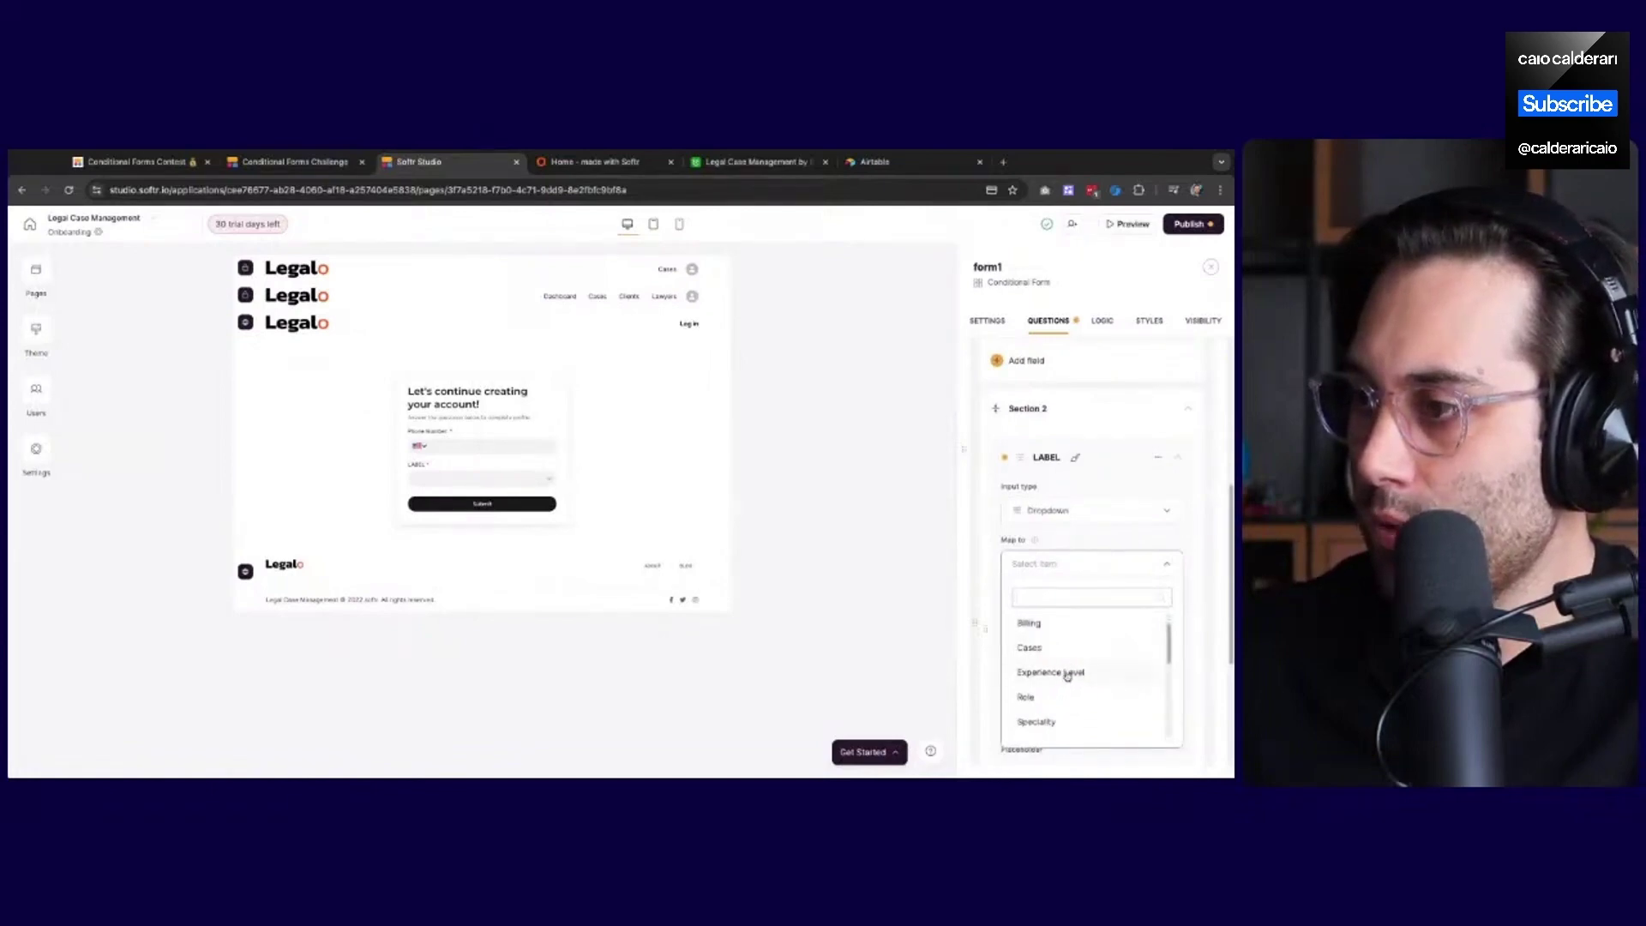
left_click(1068, 673)
left_click(1045, 660)
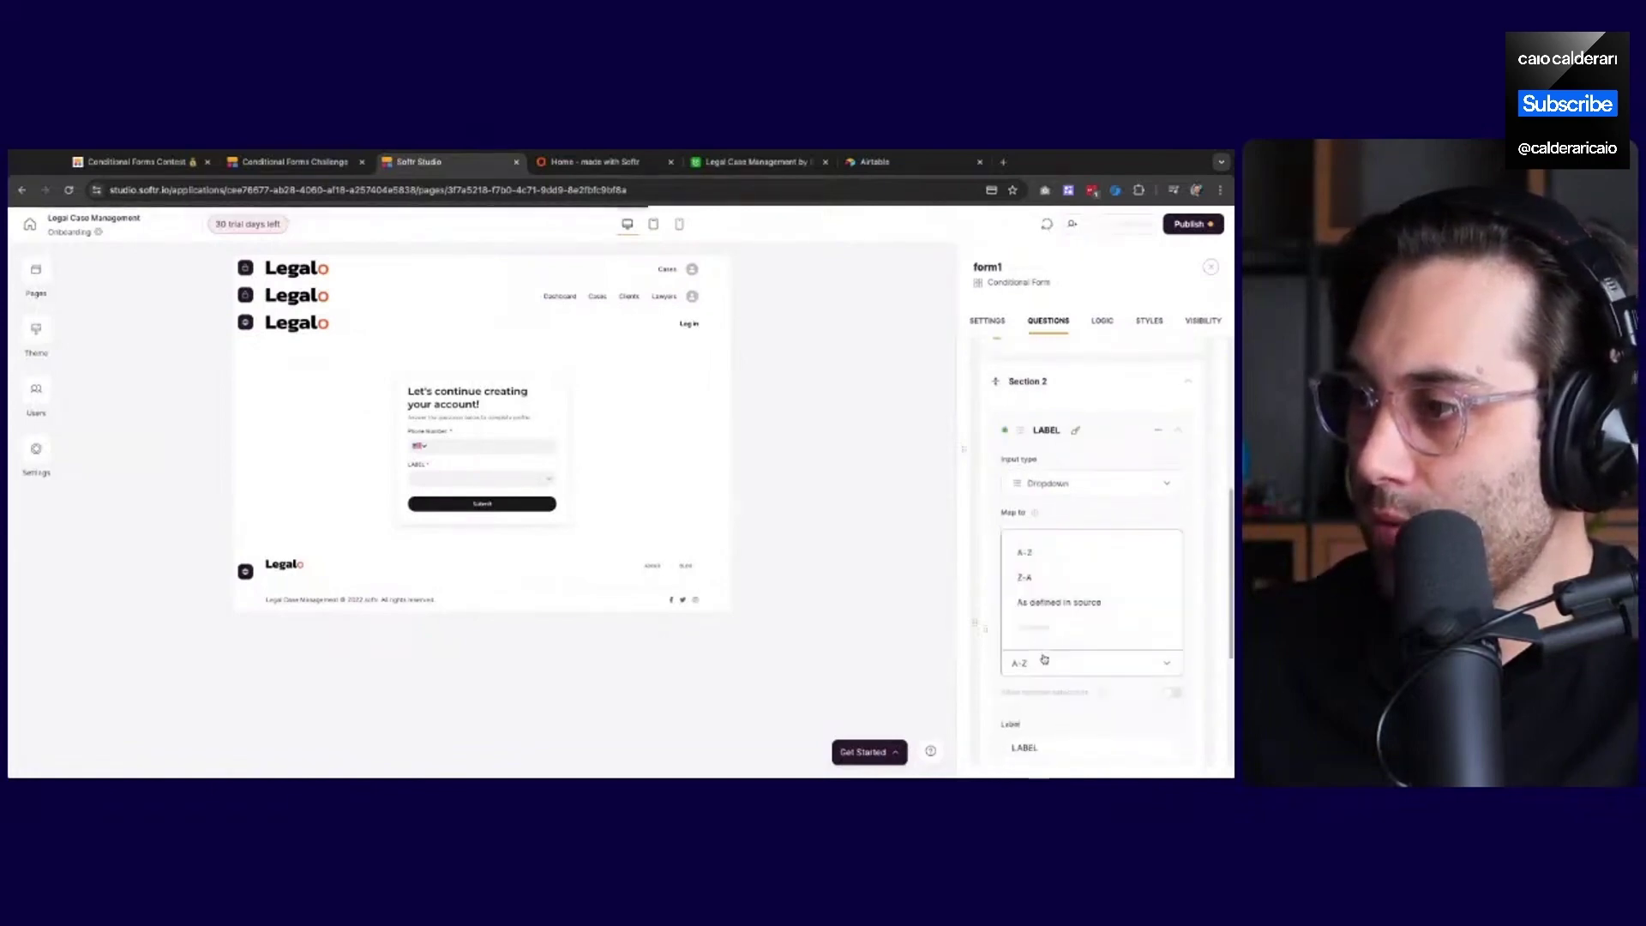
left_click(1068, 604)
scroll(1075, 679, "down", 1)
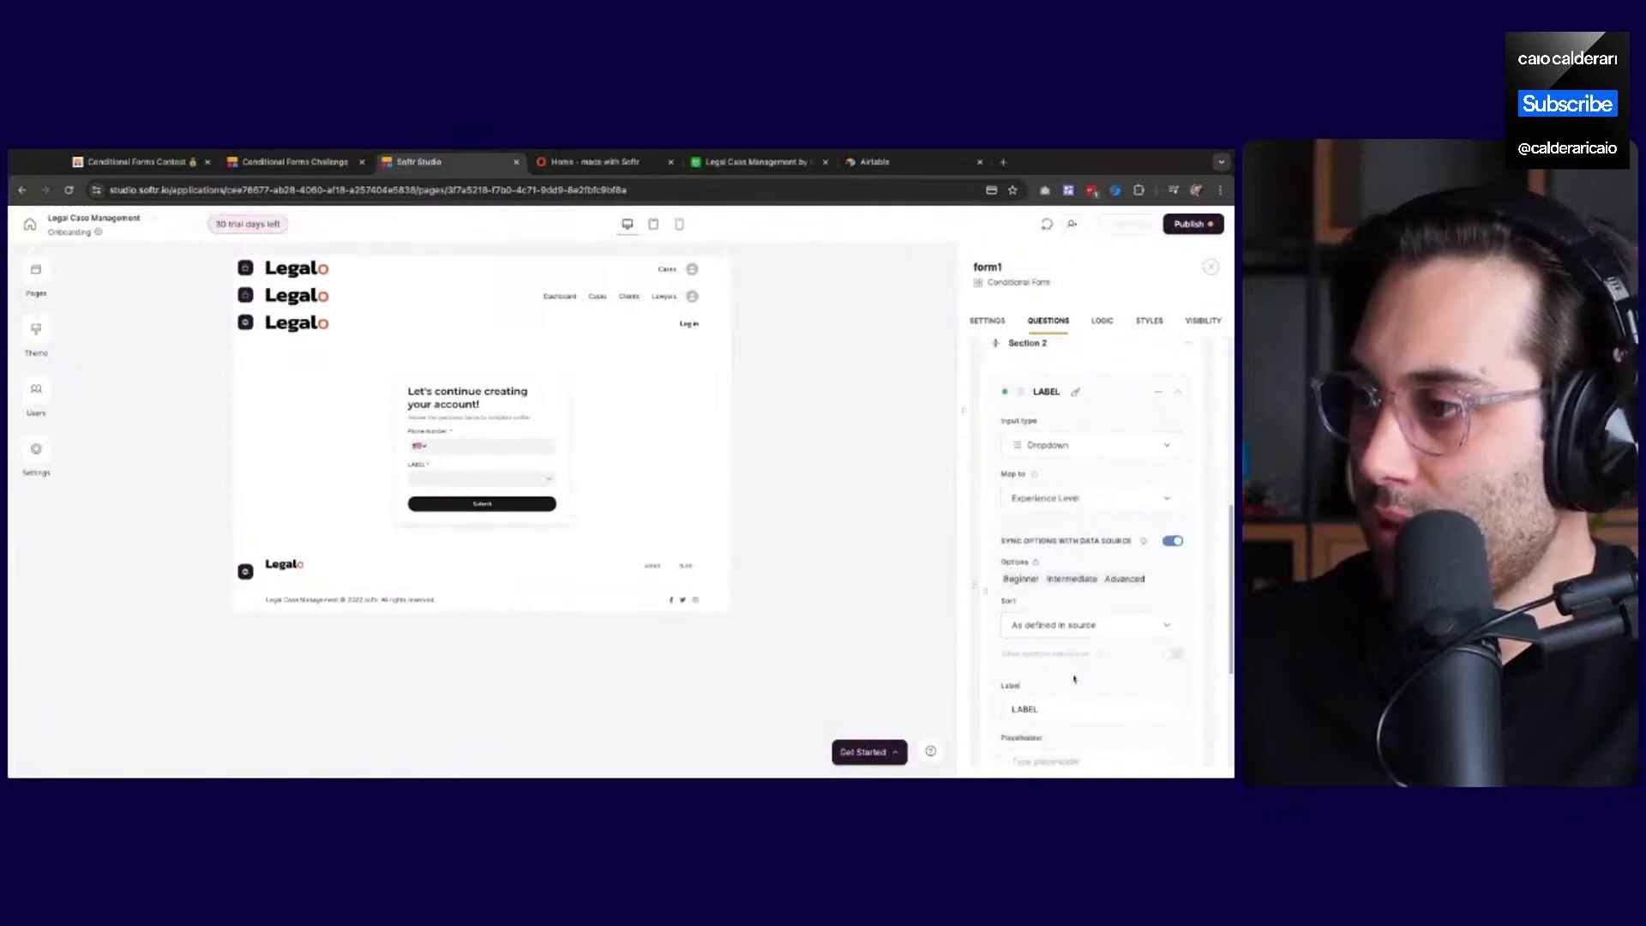
scroll(1074, 679, "down", 2)
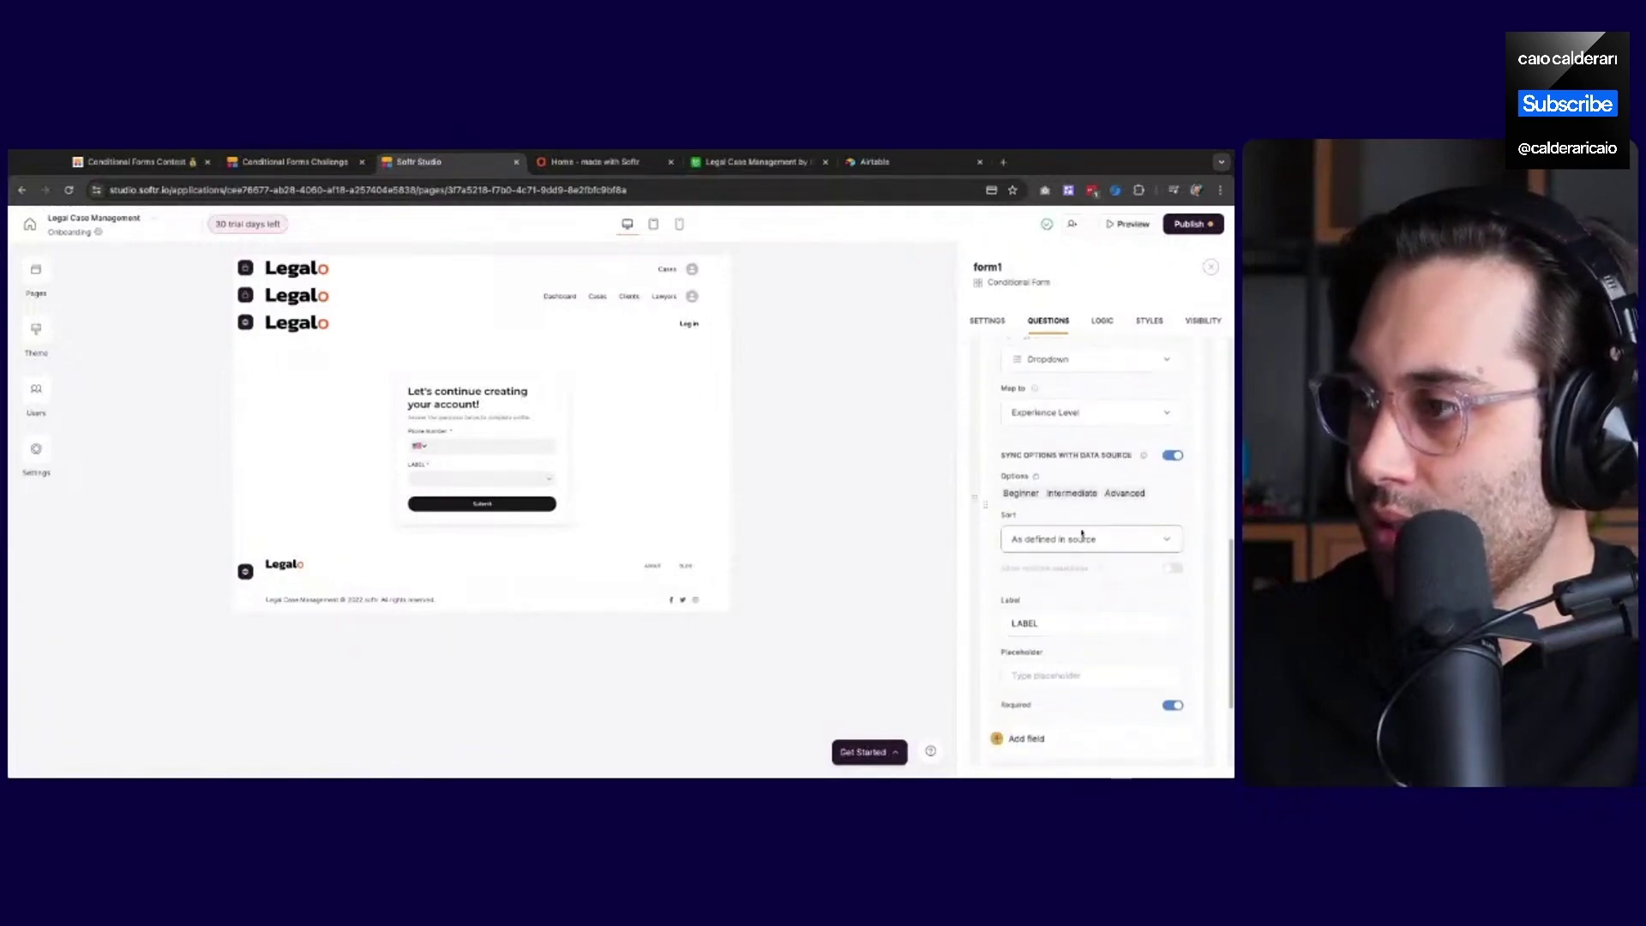
scroll(1082, 535, "down", 1)
Label the question 'What is your No-Code experience level?' with placeholder 'Choose an option'
double_click(1082, 592)
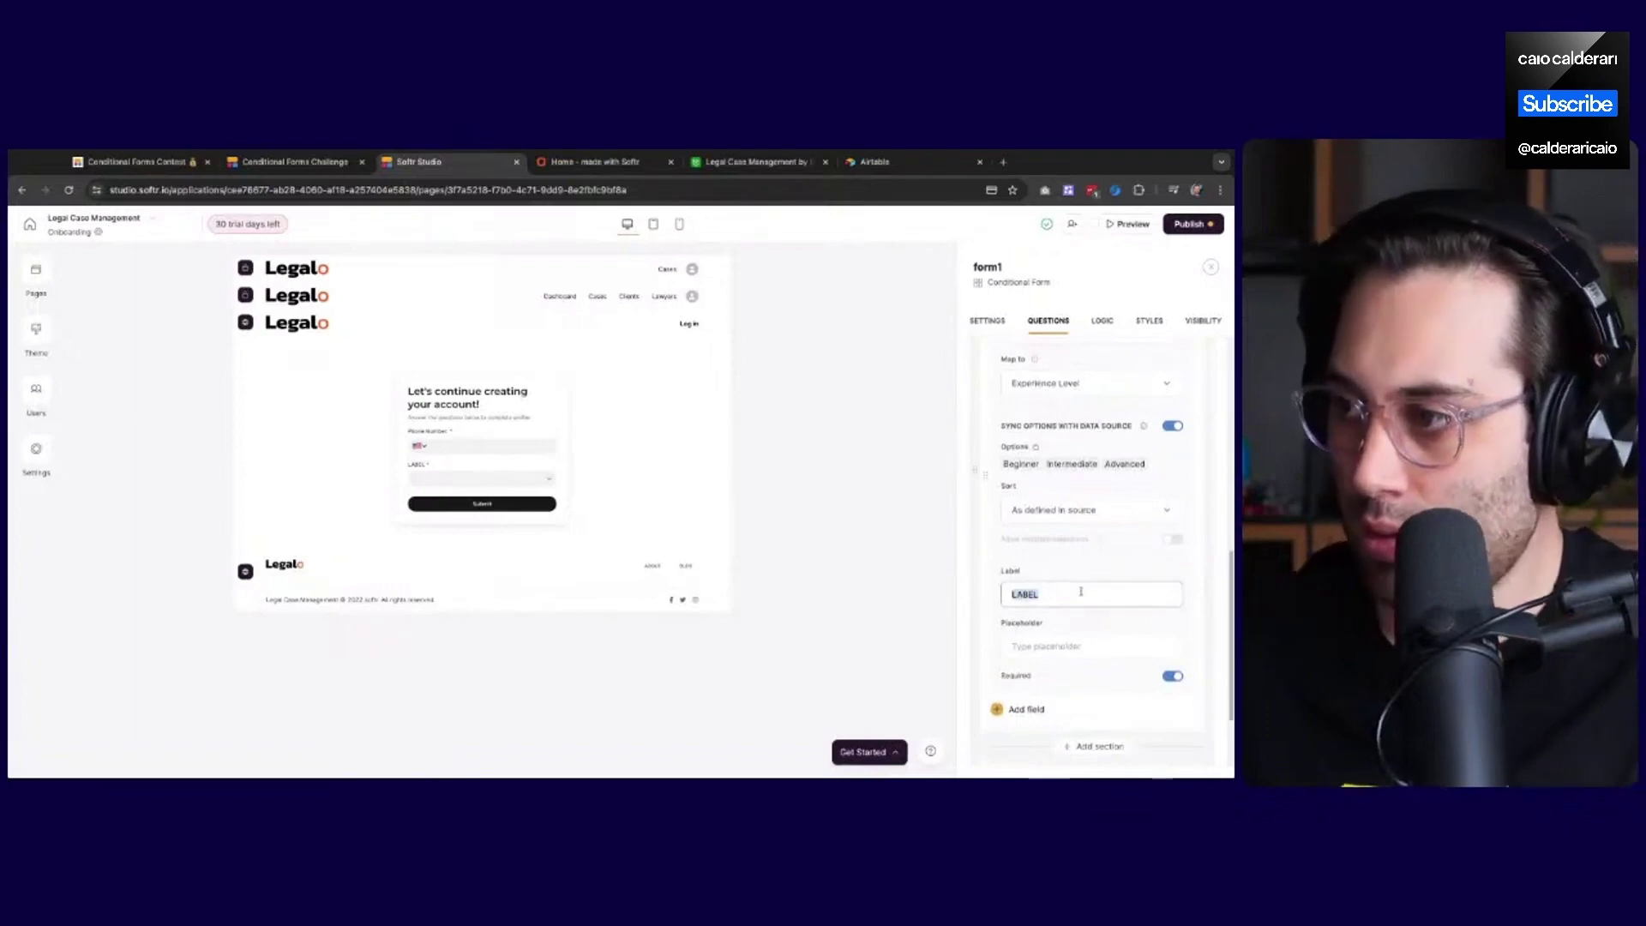
type("What is your No-Code experience level?")
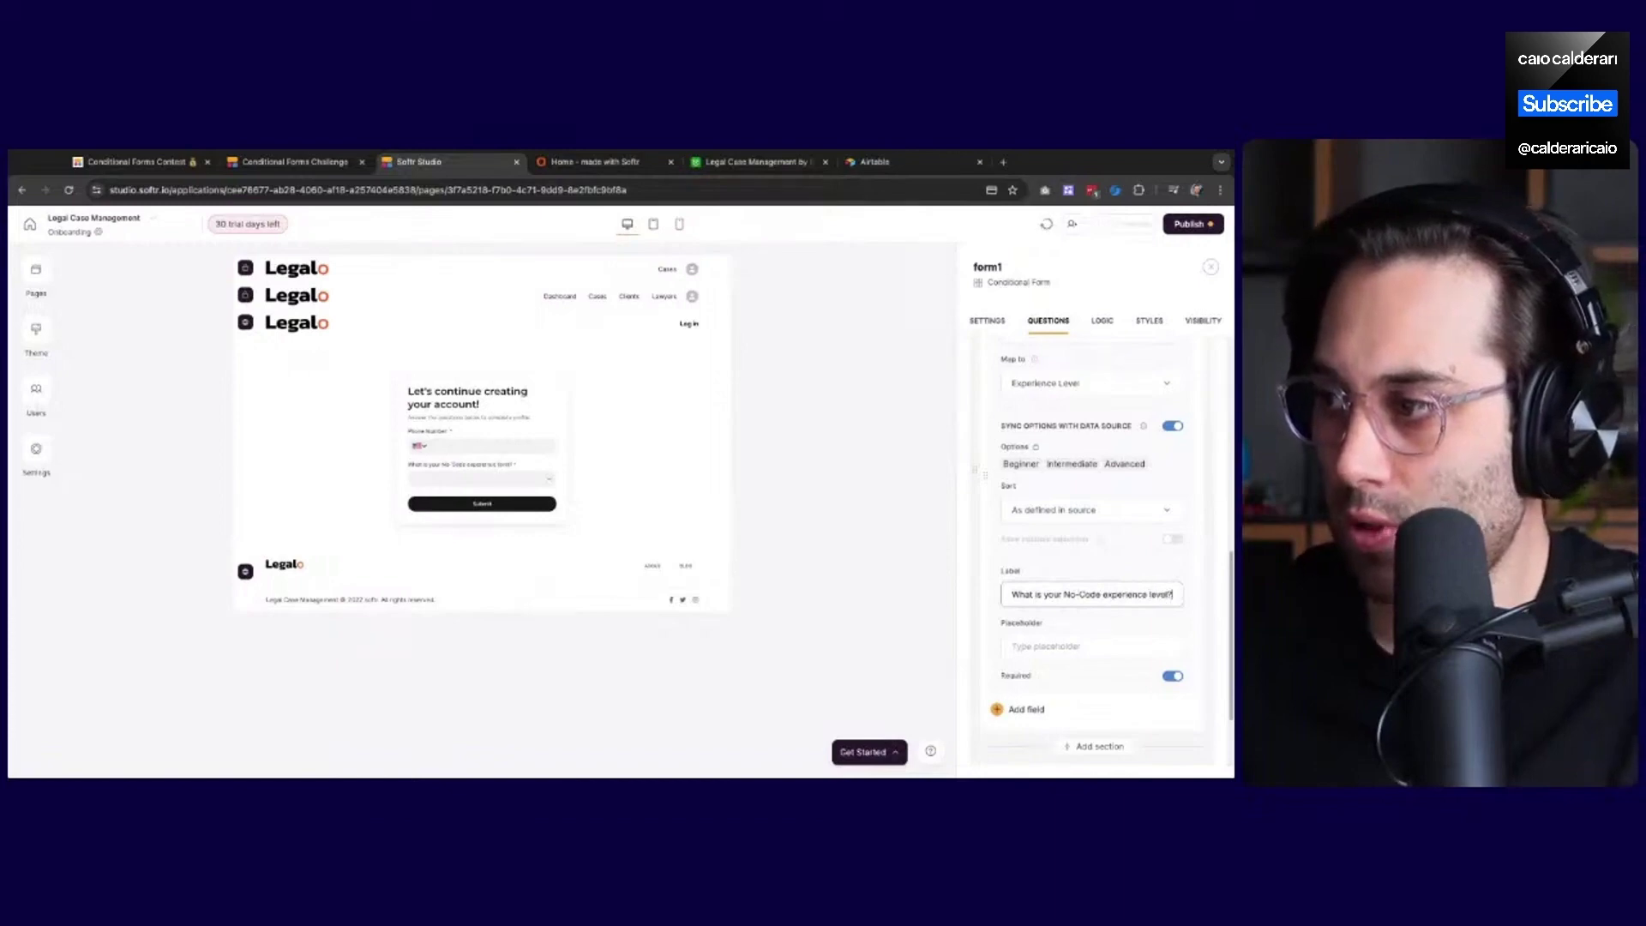
left_click(1057, 639)
type("C")
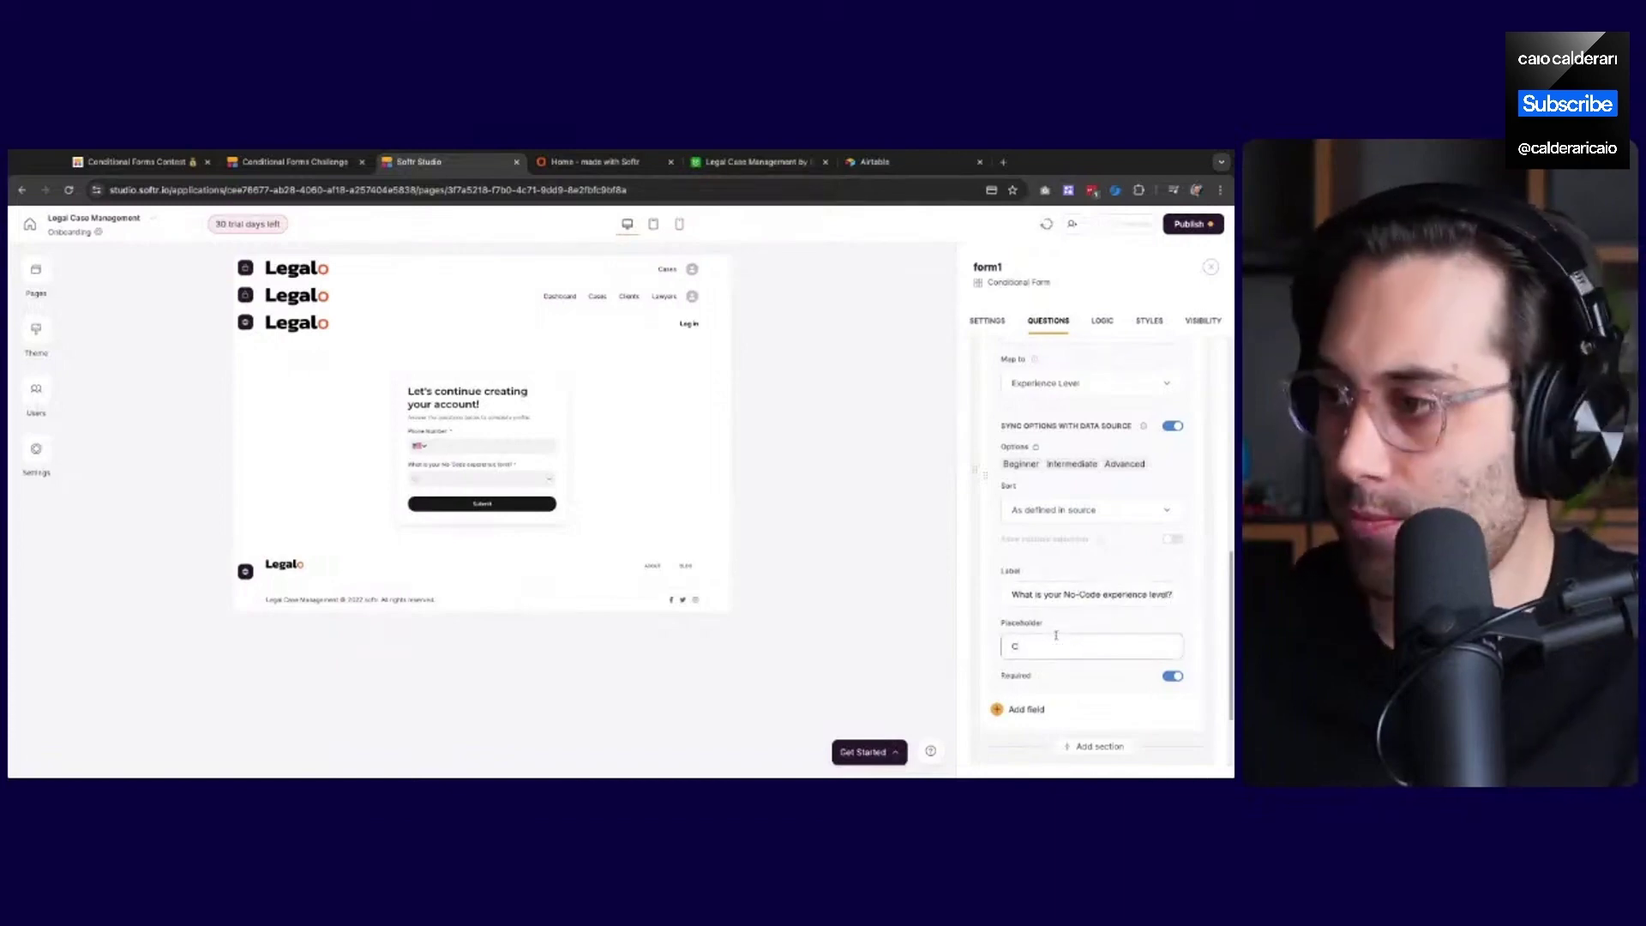
type("hoose an option")
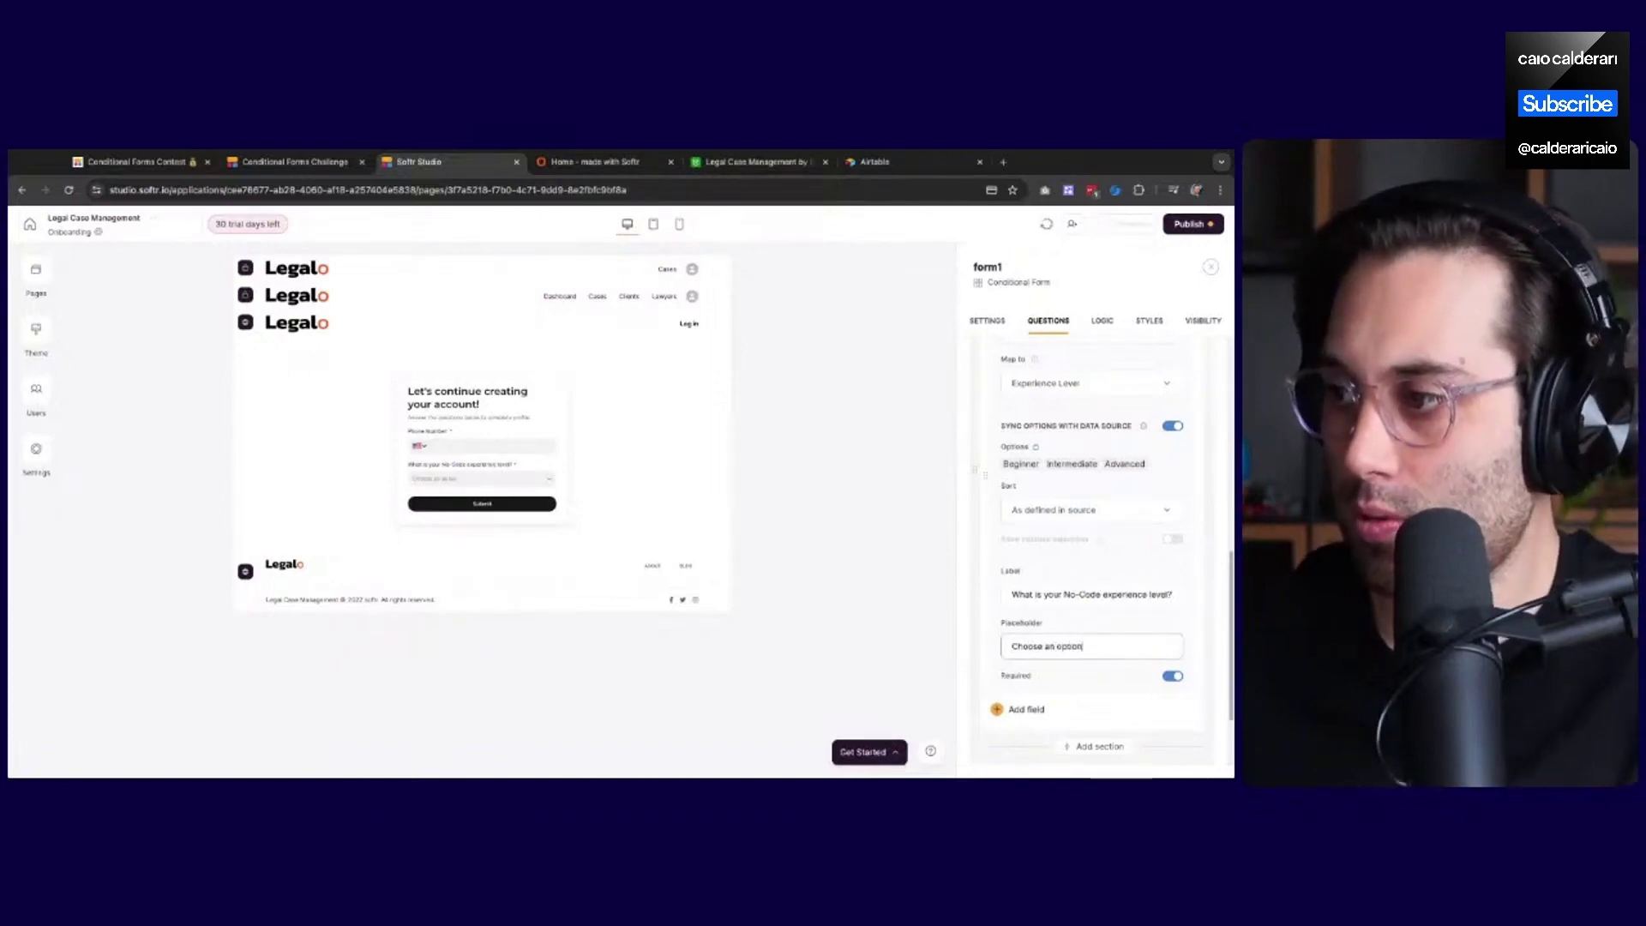
scroll(1121, 593, "down", 2)
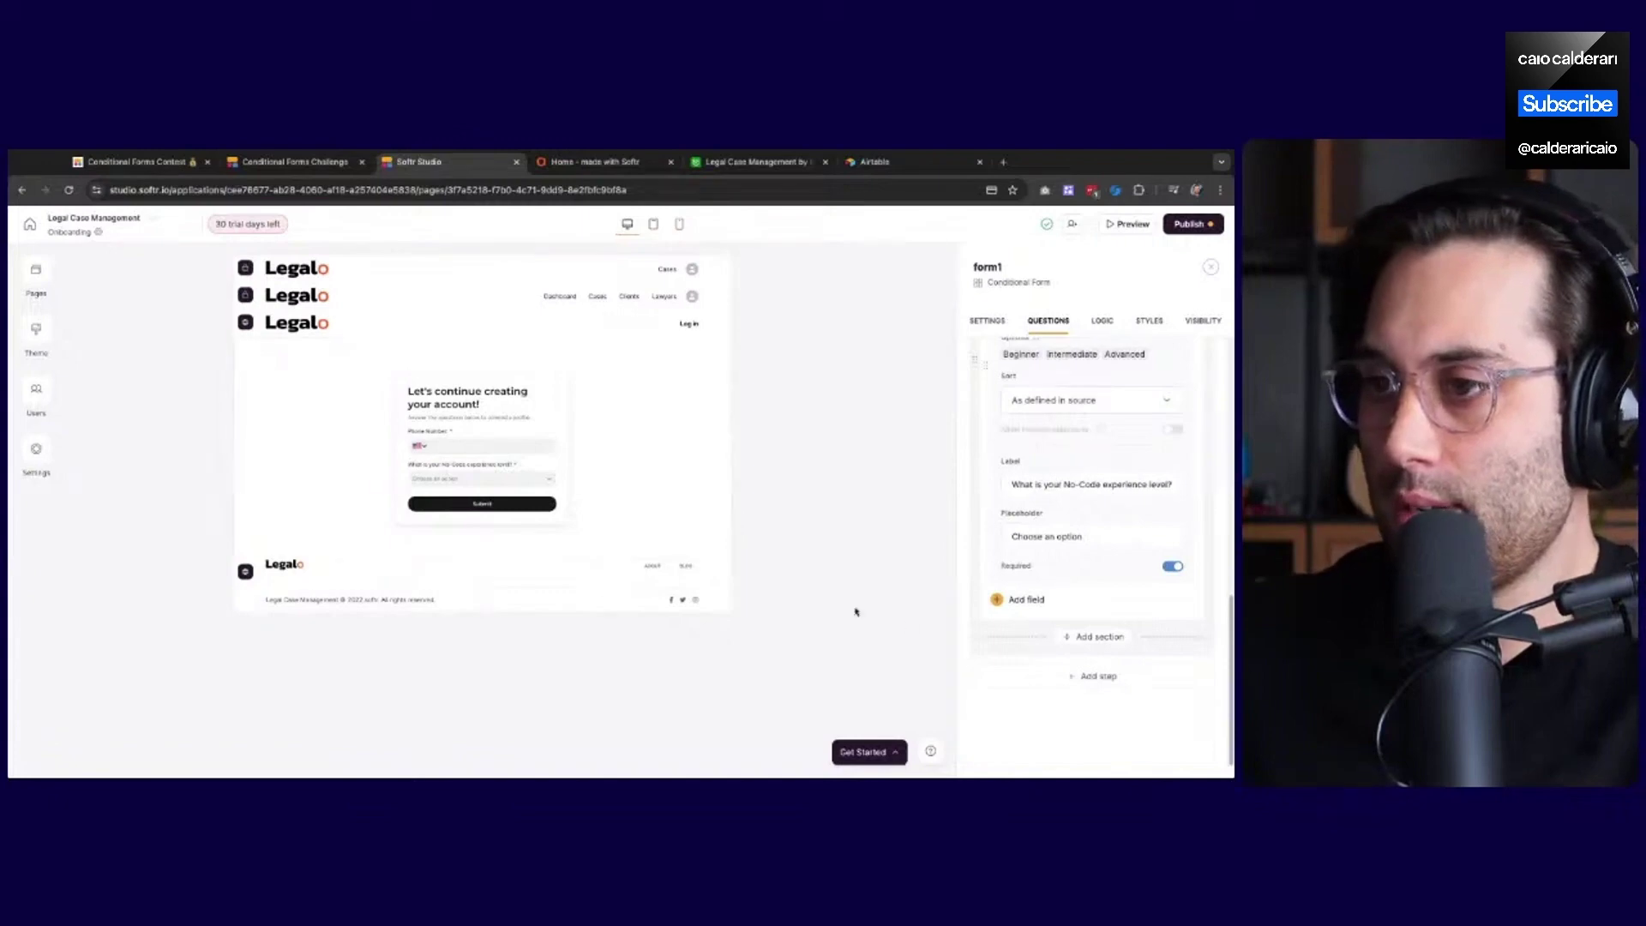
Add a second step to the form and expand its heading and question settings
left_click(1080, 683)
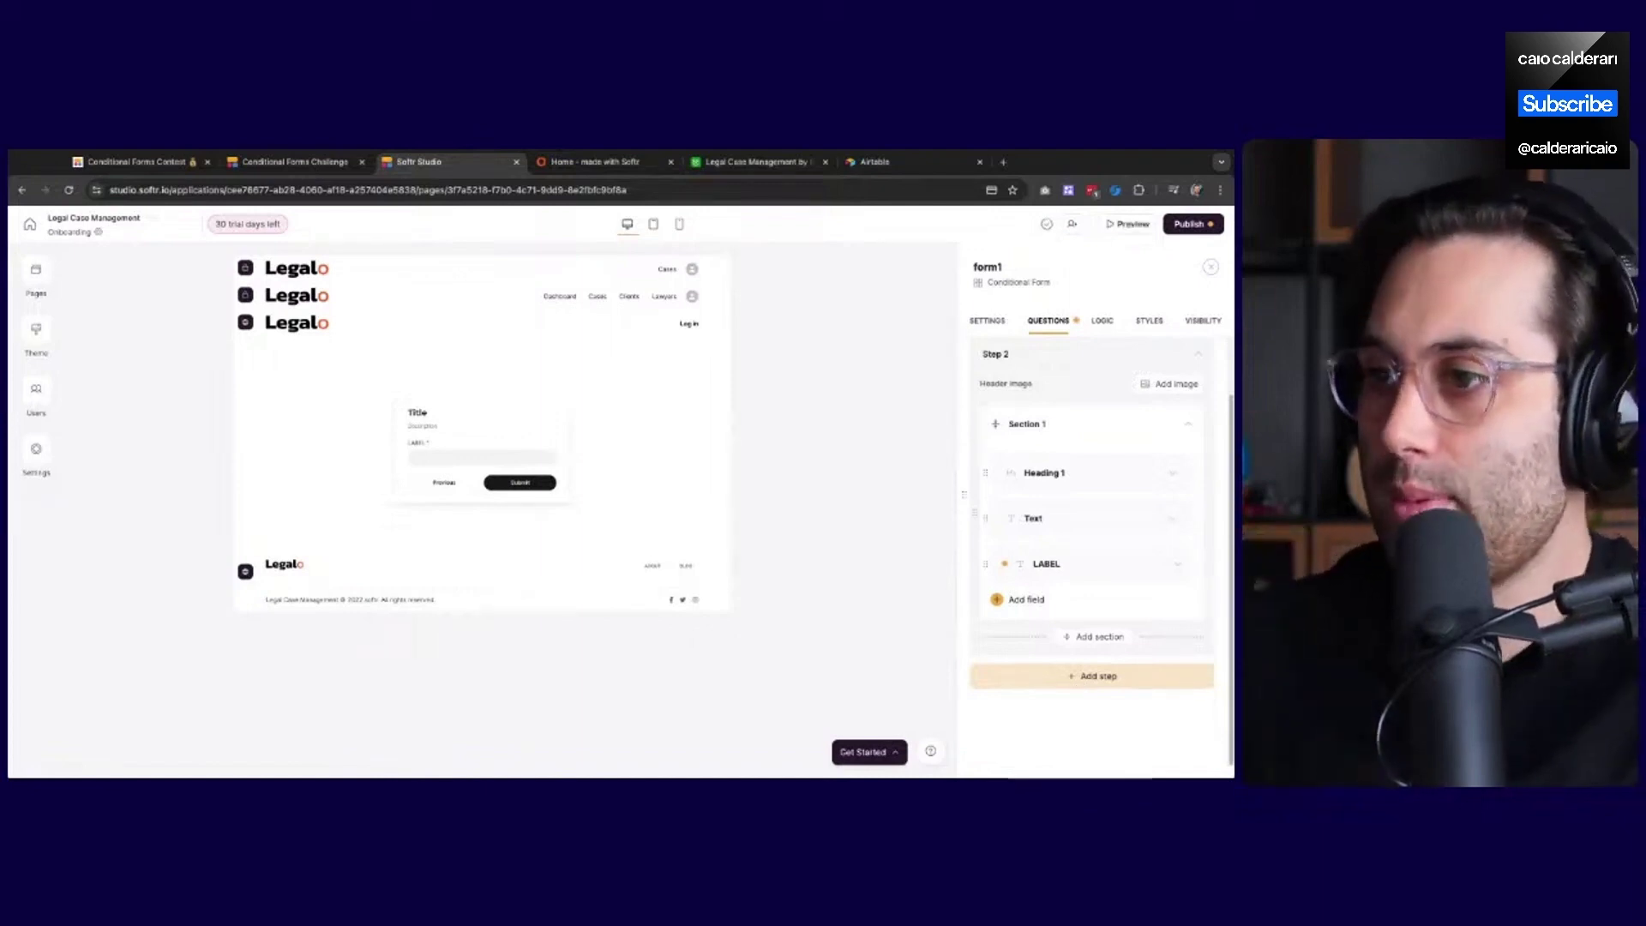
scroll(1012, 456, "up", 2)
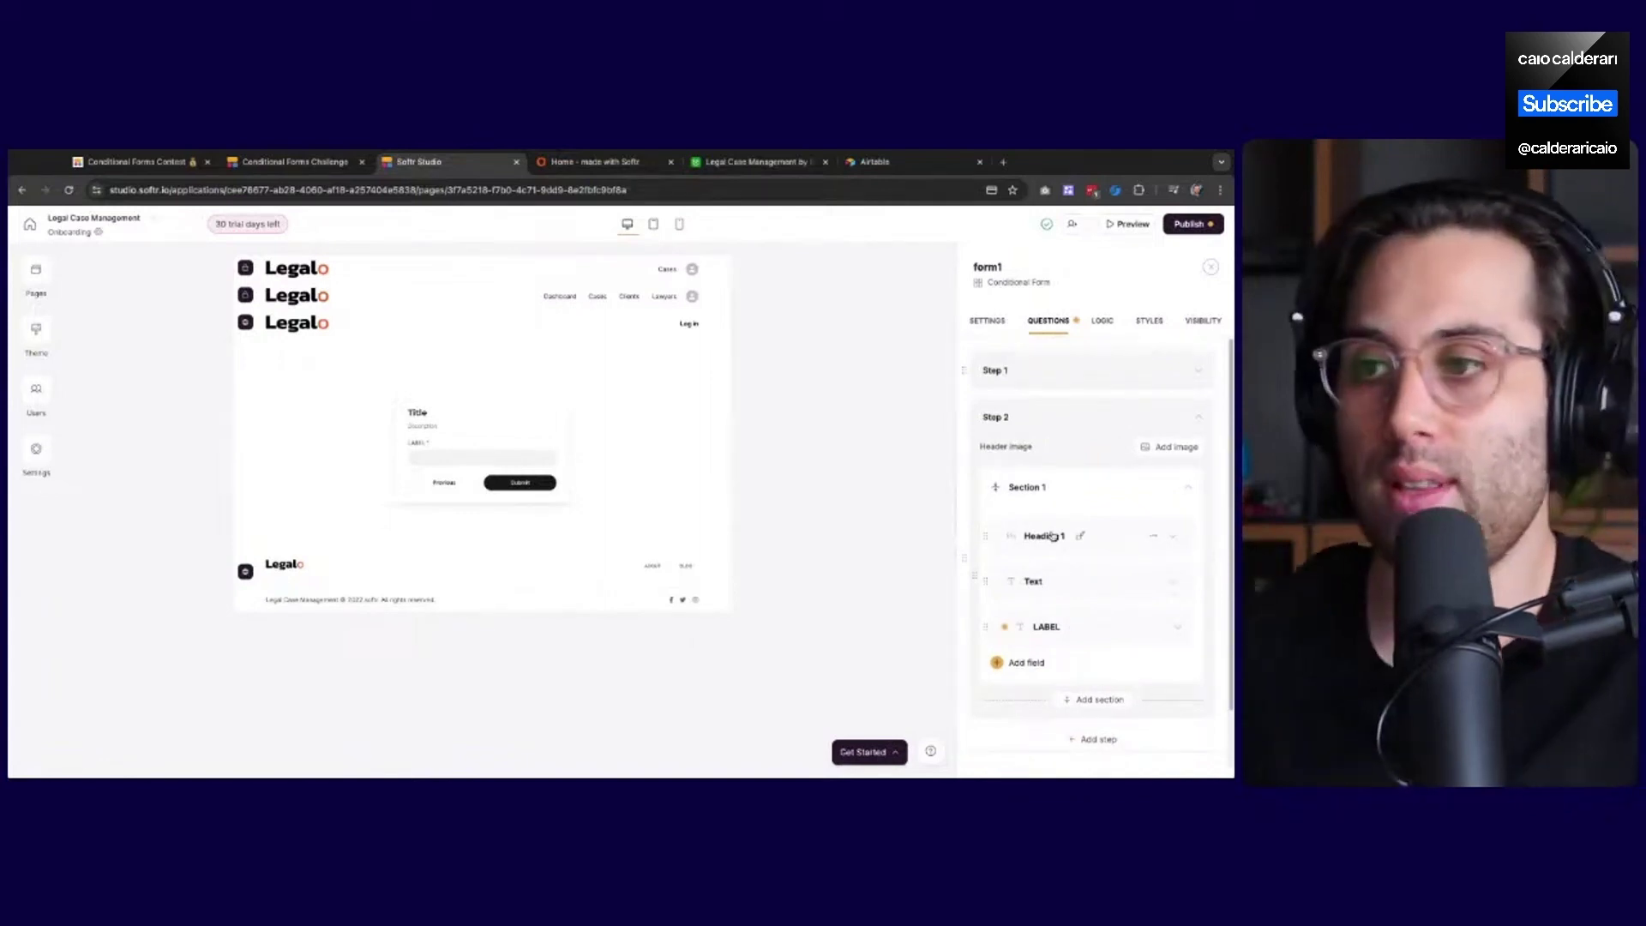
left_click(1114, 540)
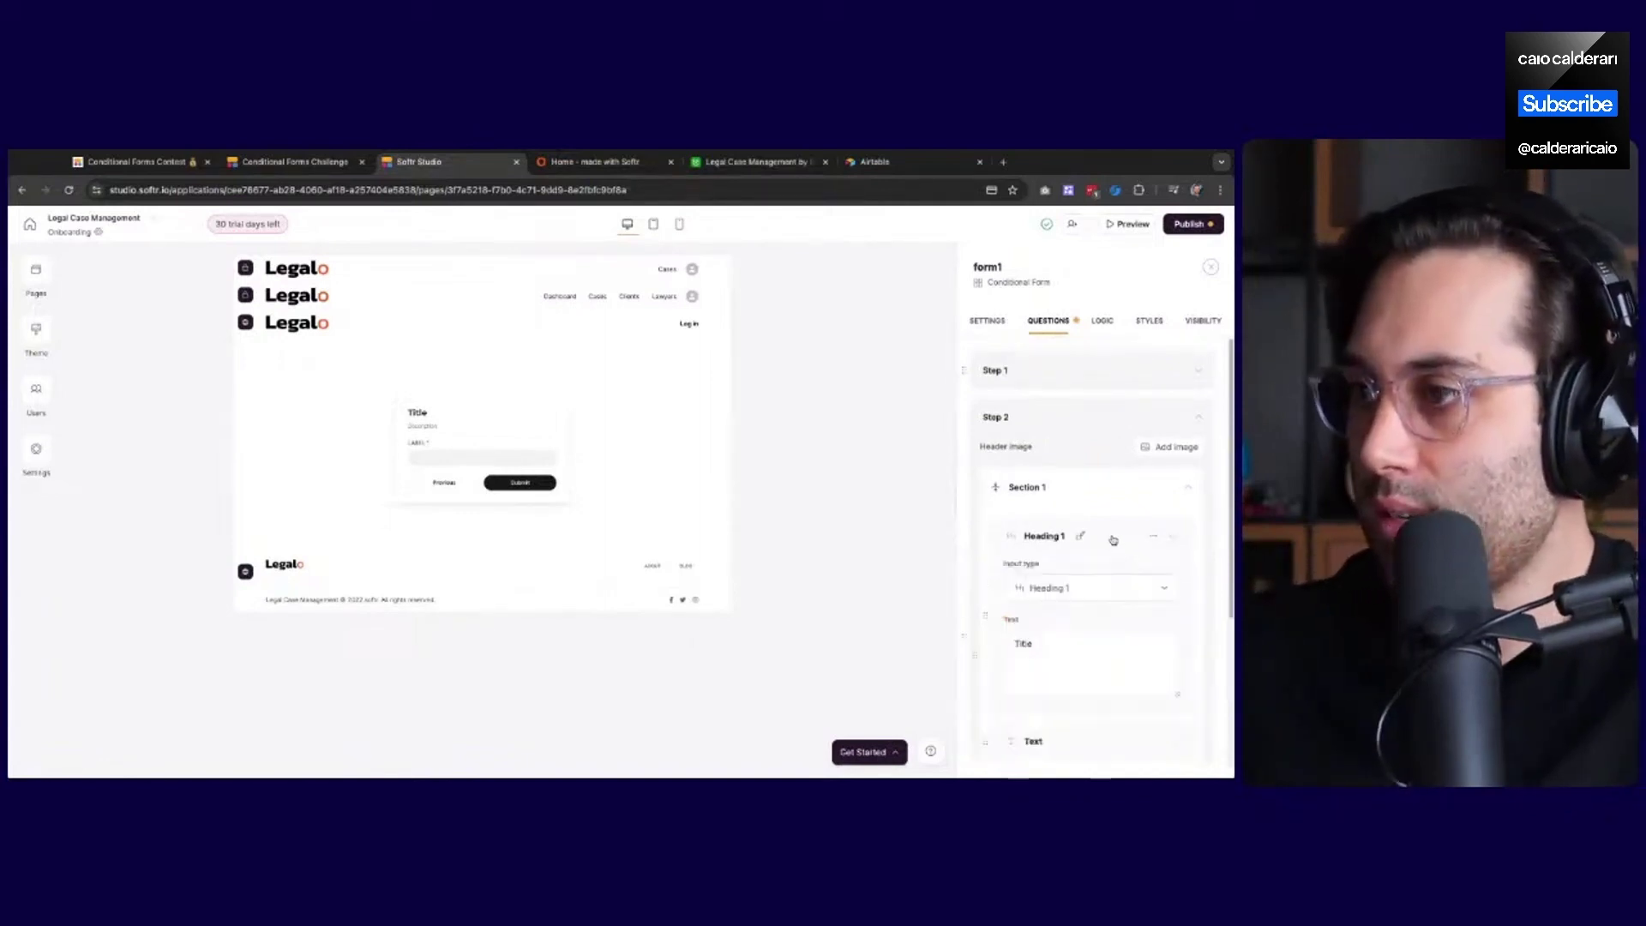
scroll(1082, 605, "down", 2)
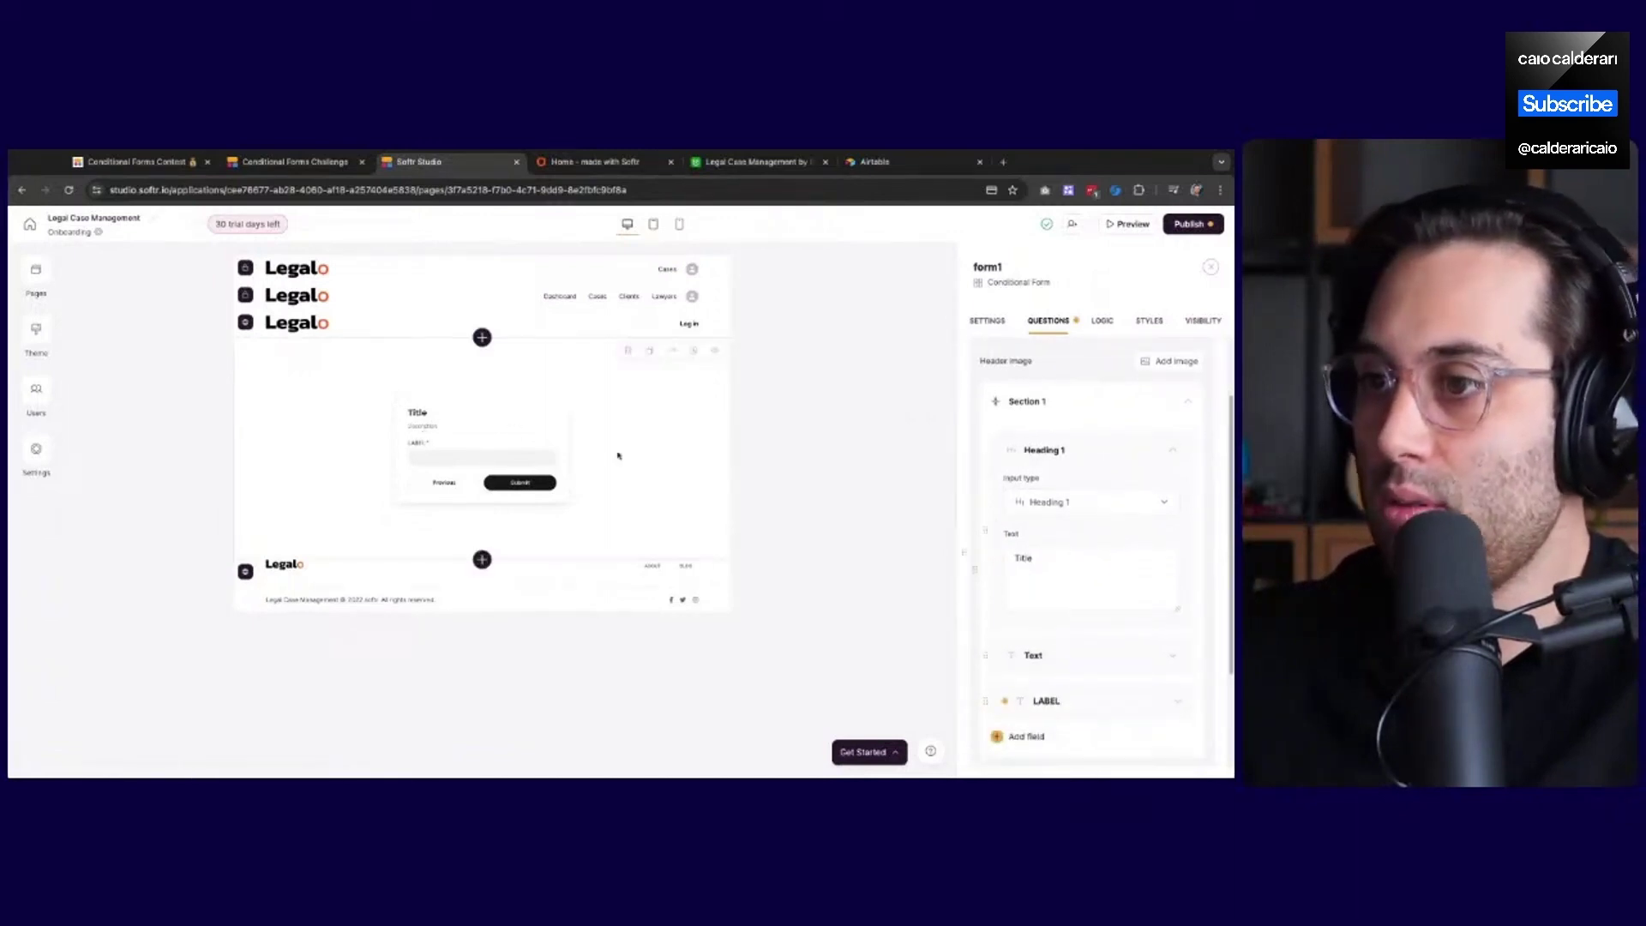
scroll(1058, 528, "down", 1)
left_click(1055, 529)
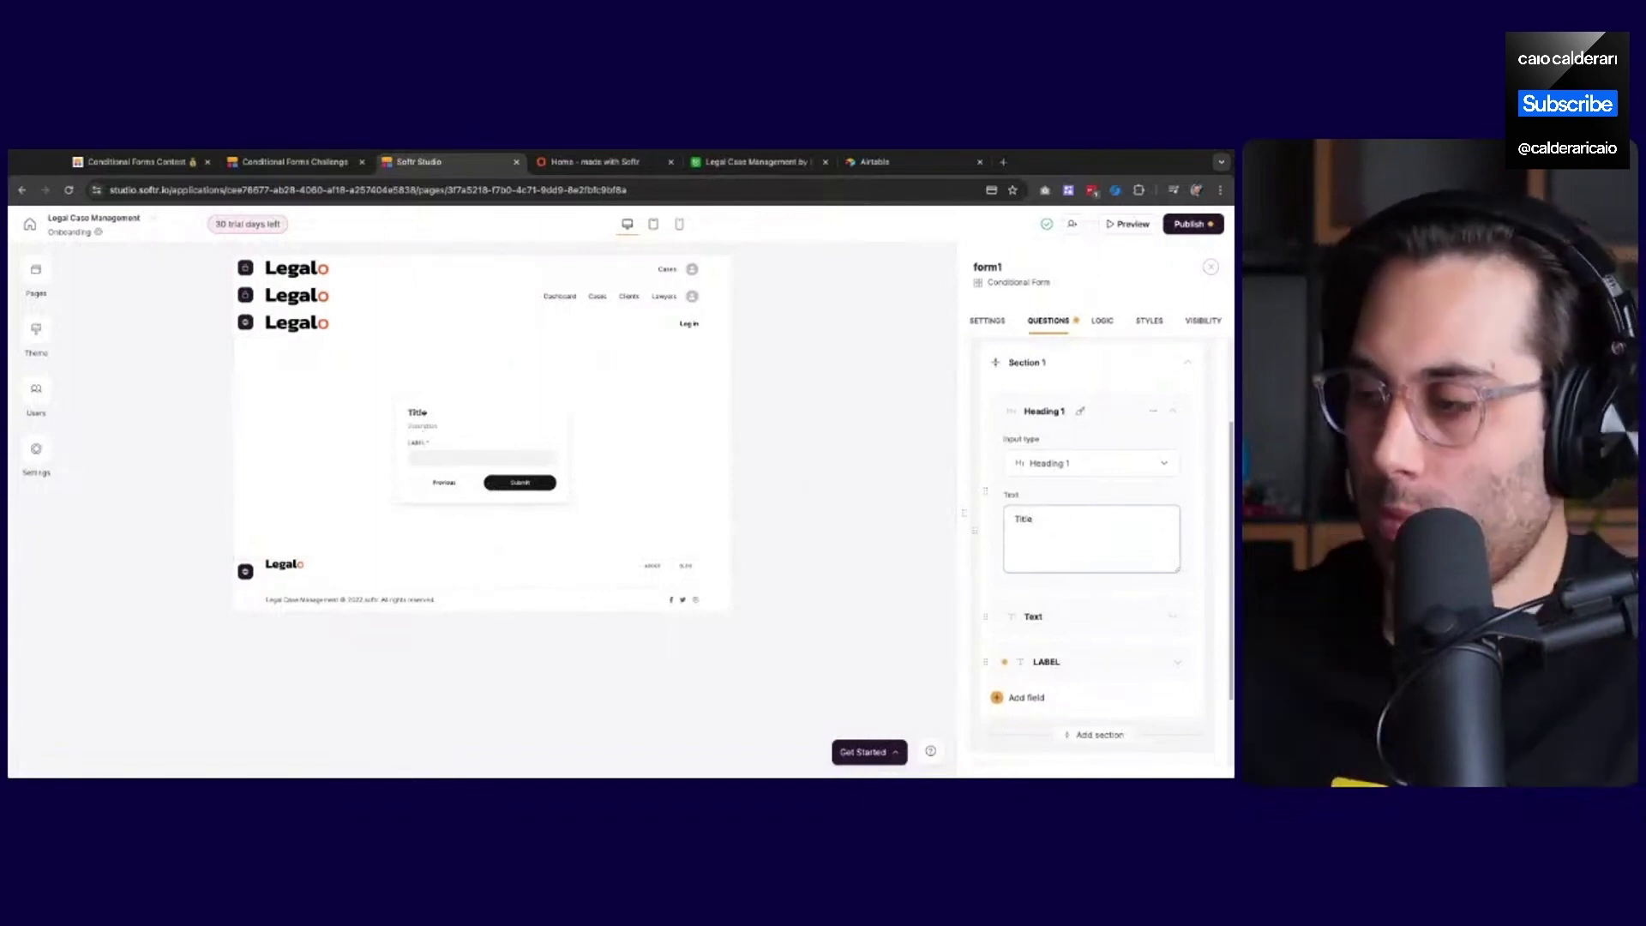
left_click(1113, 658)
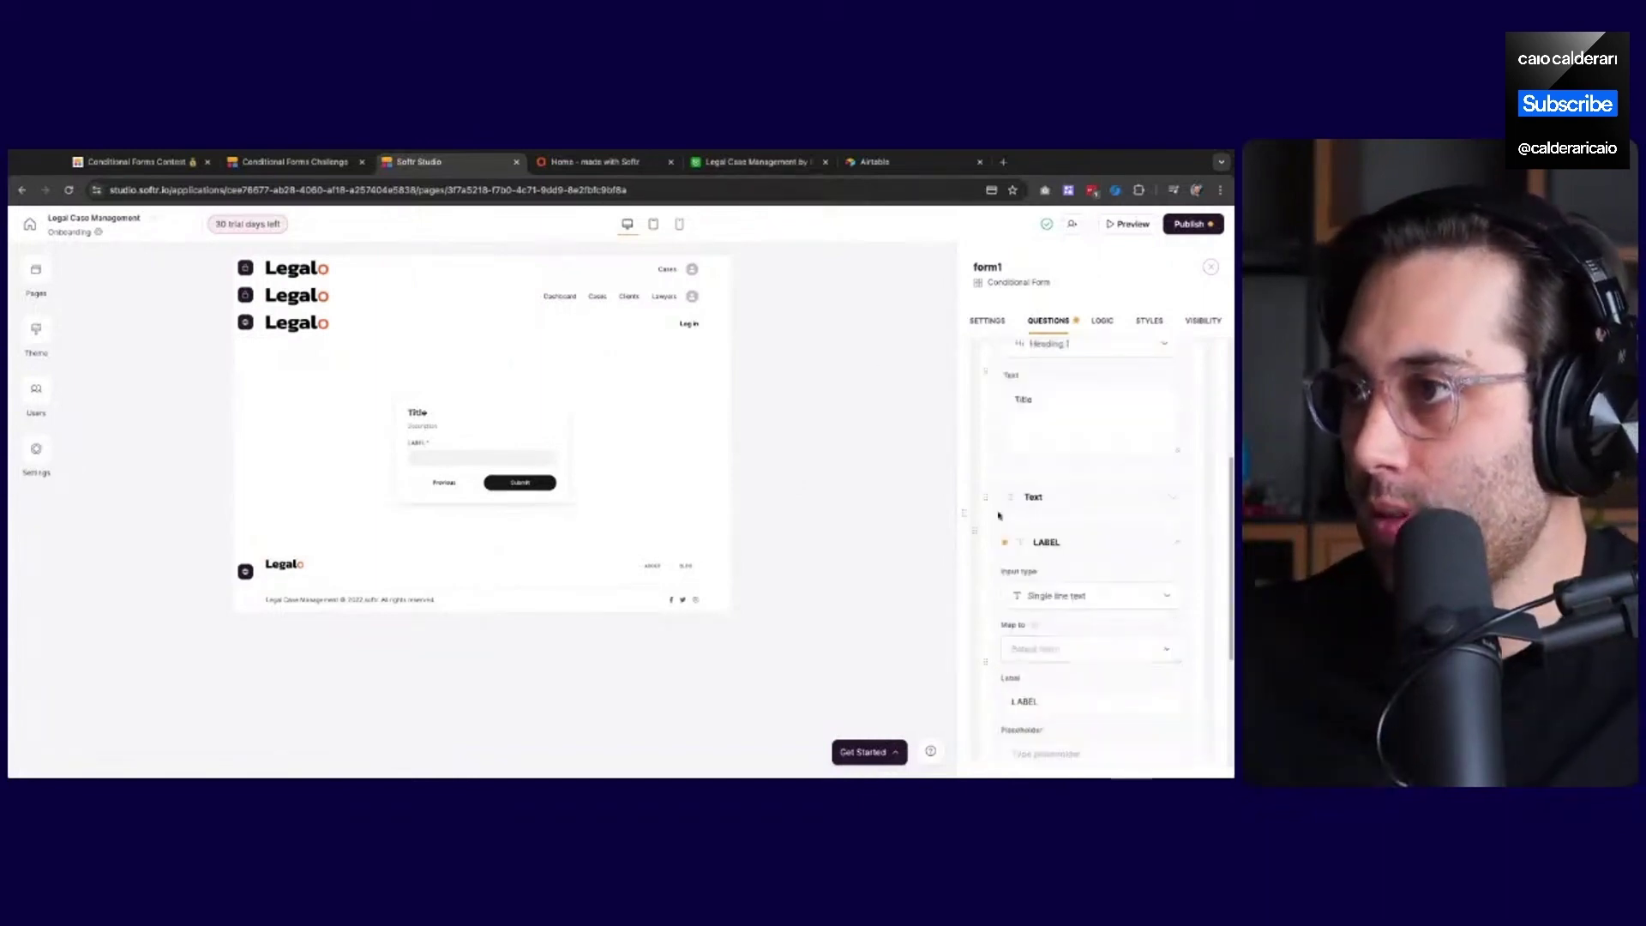
Check the Airtable fields and the live form, then return to the form editor
left_click(754, 161)
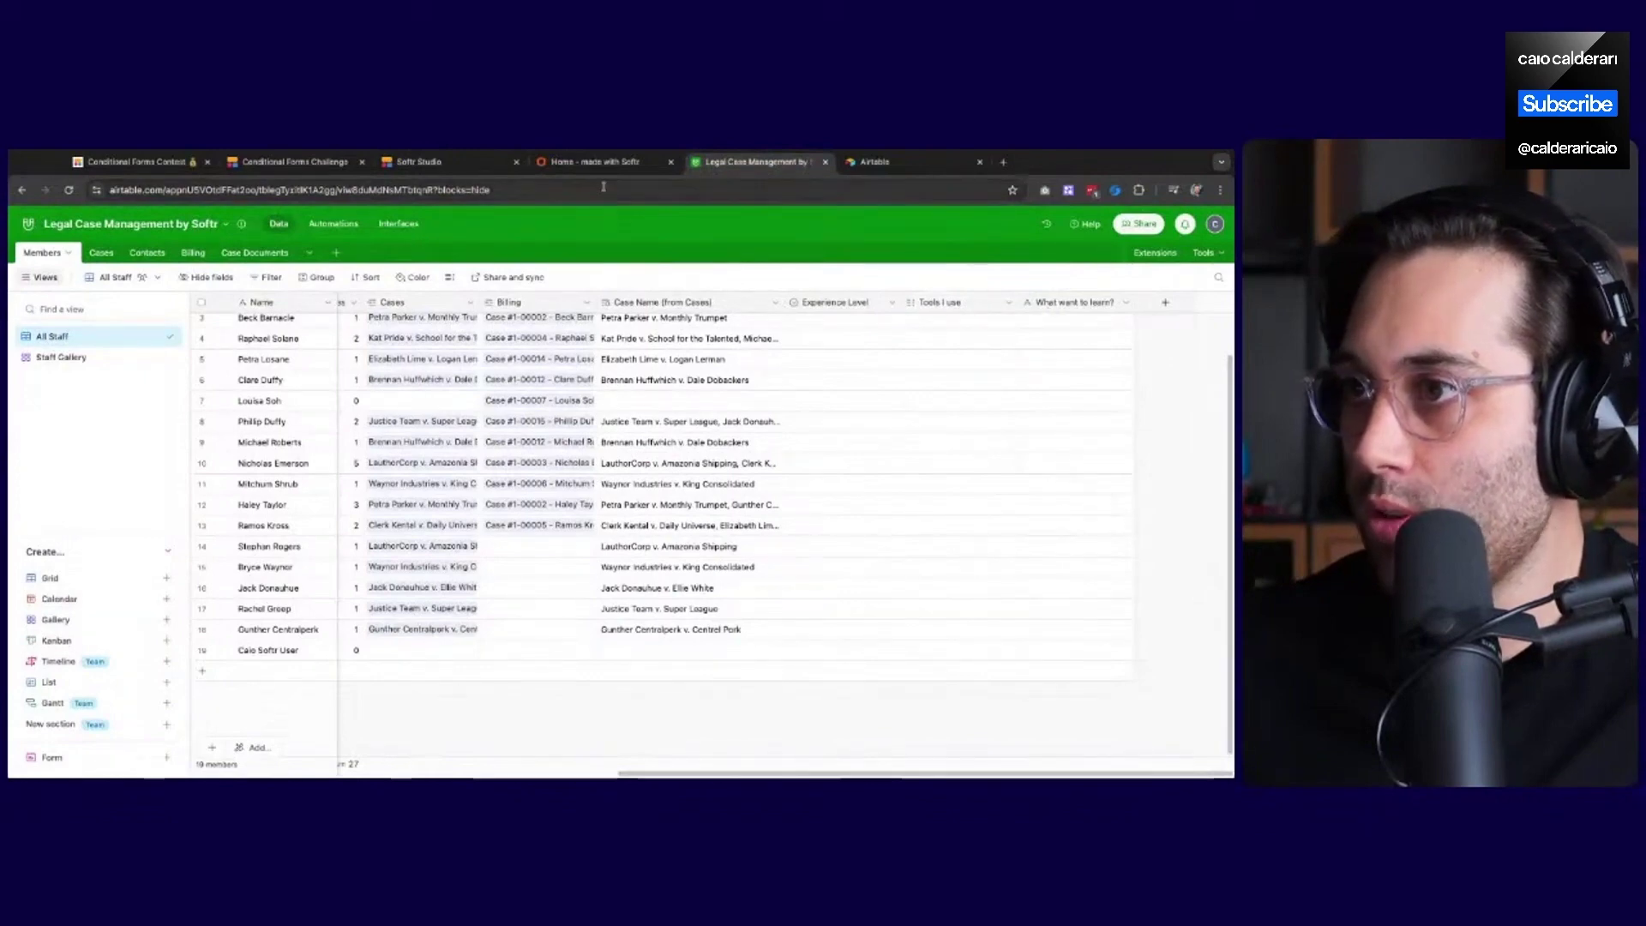
left_click(596, 162)
left_click(479, 166)
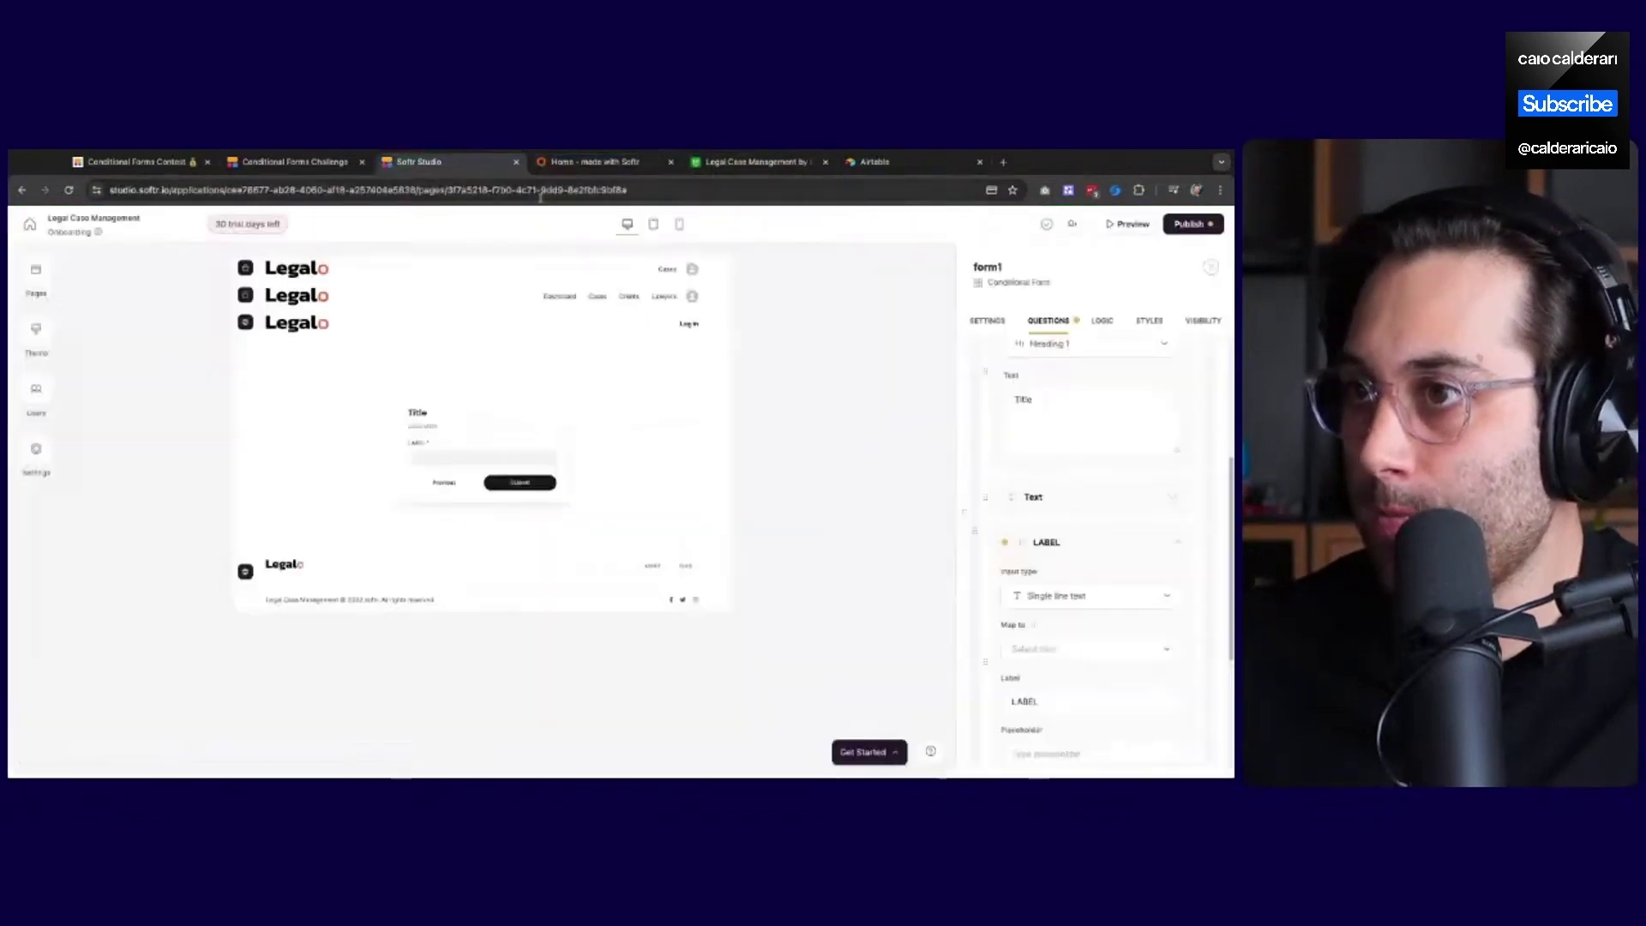
scroll(1080, 519, "down", 5)
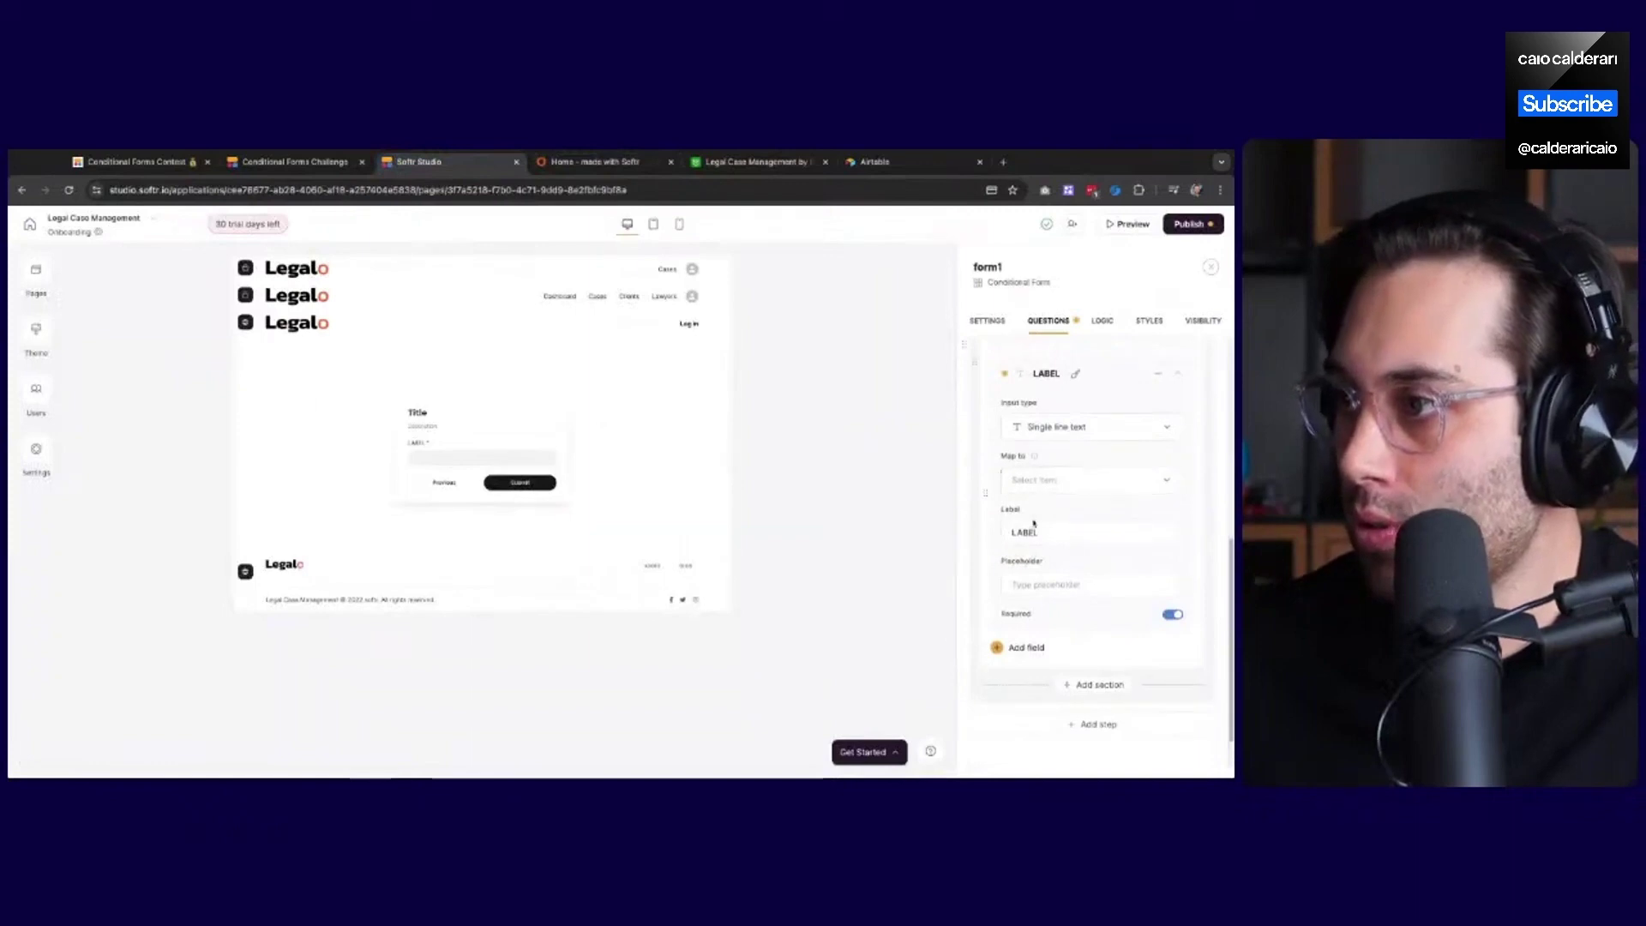
Set the step heading to 'Cool, what no-code tools do you currently use?'
left_click(1047, 535)
scroll(1051, 463, "up", 3)
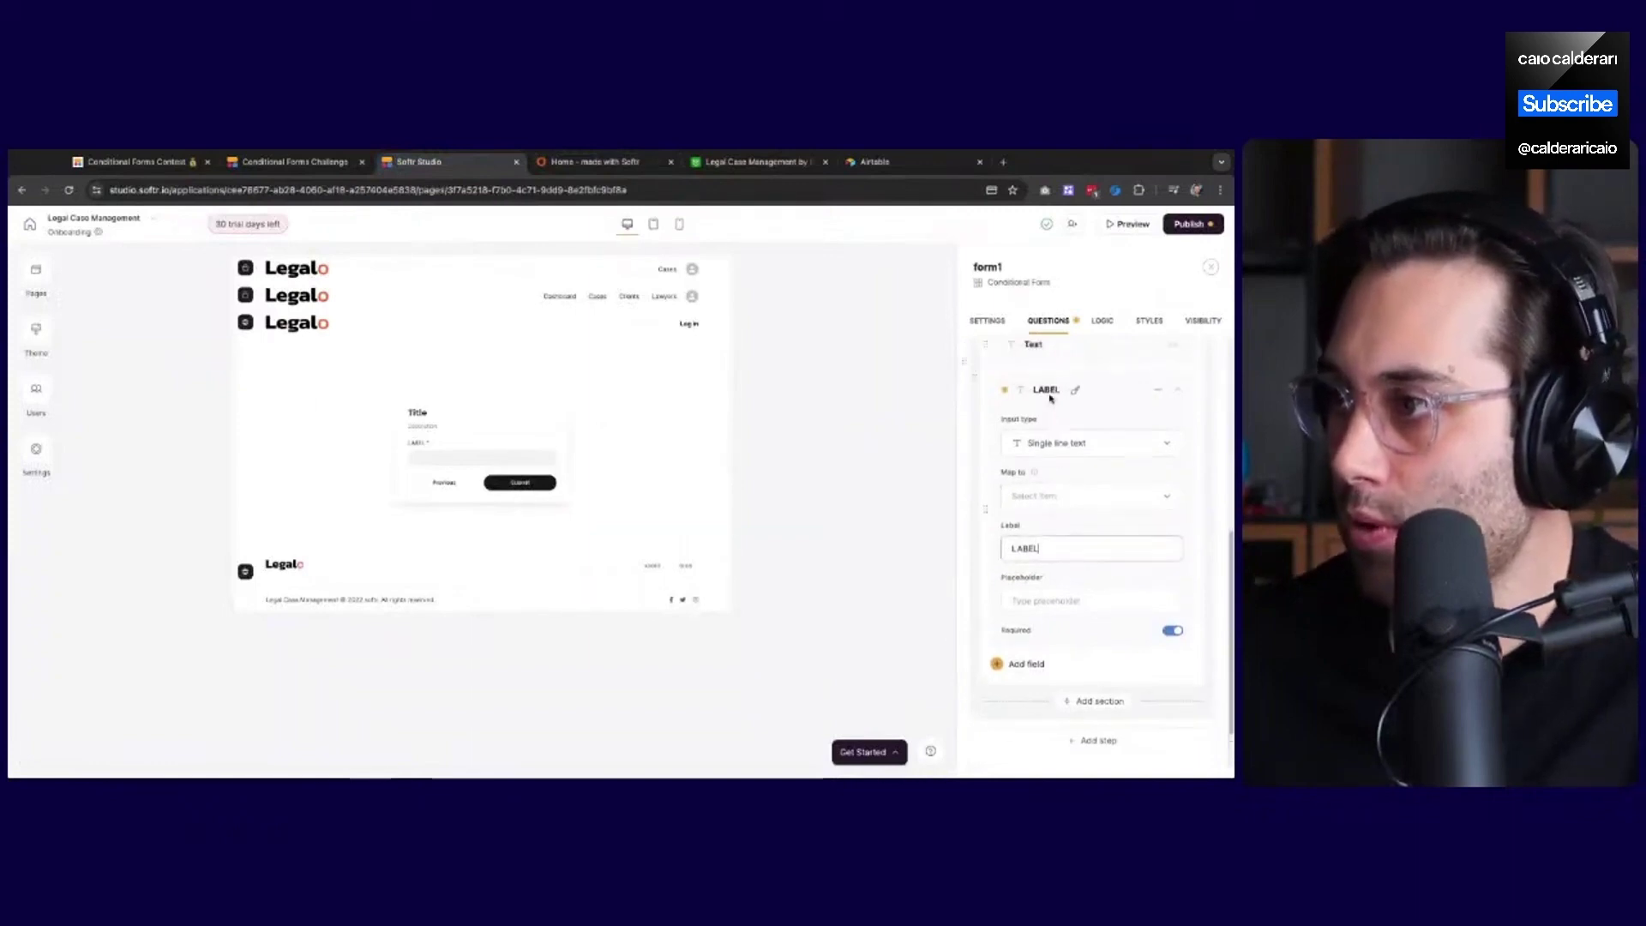
double_click(1044, 386)
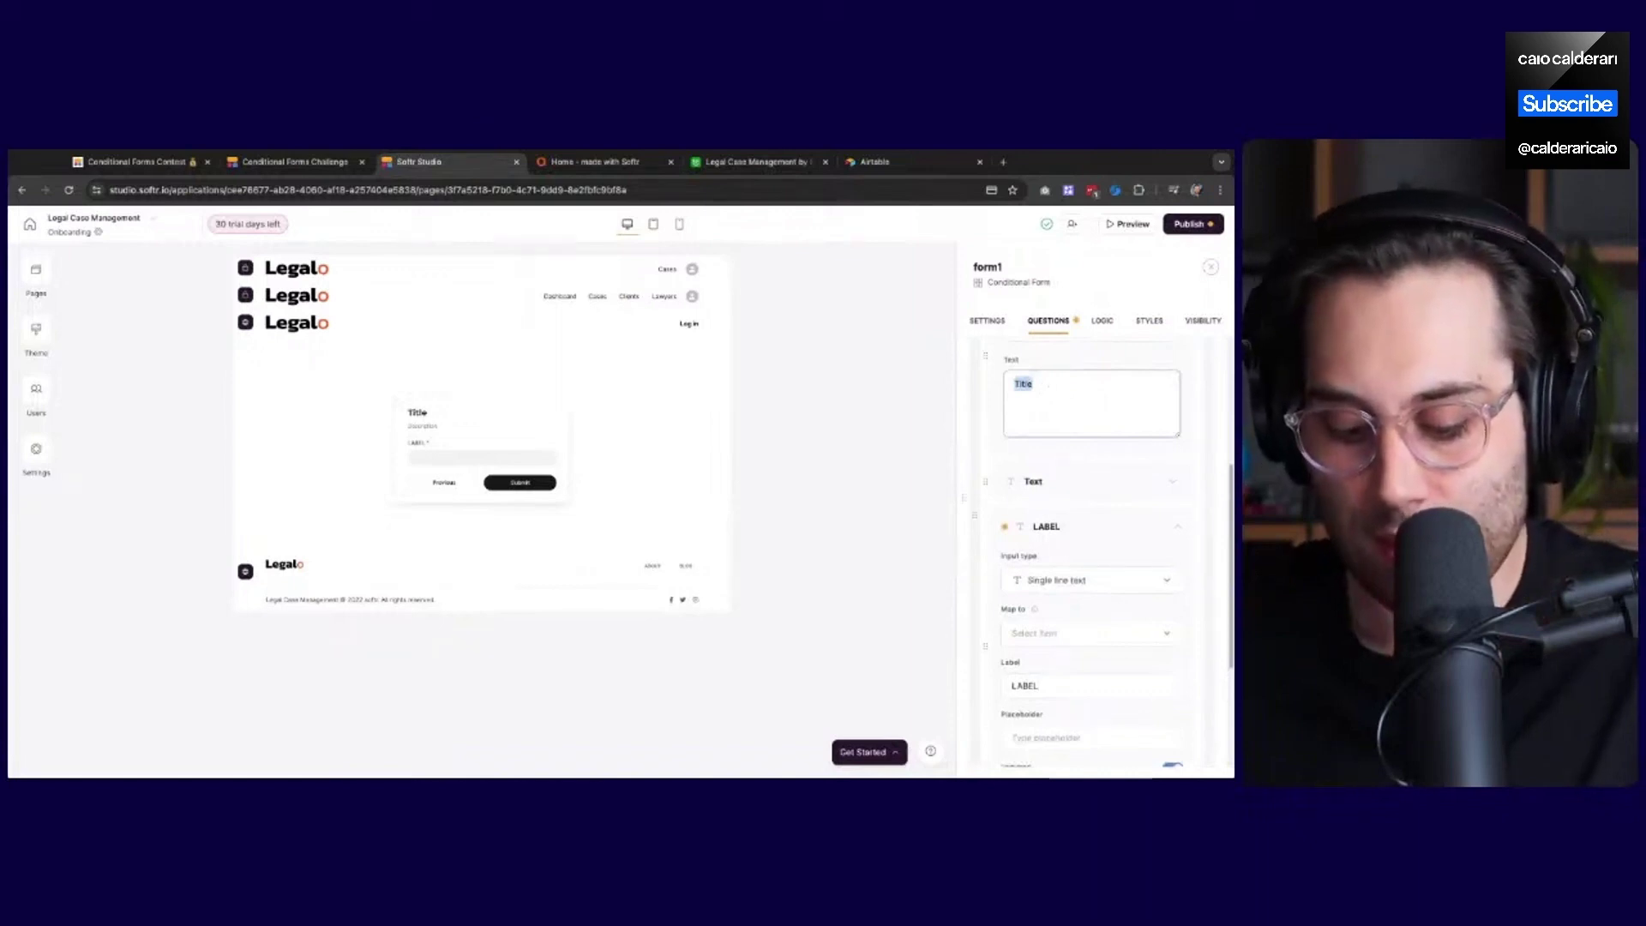
type("Coo")
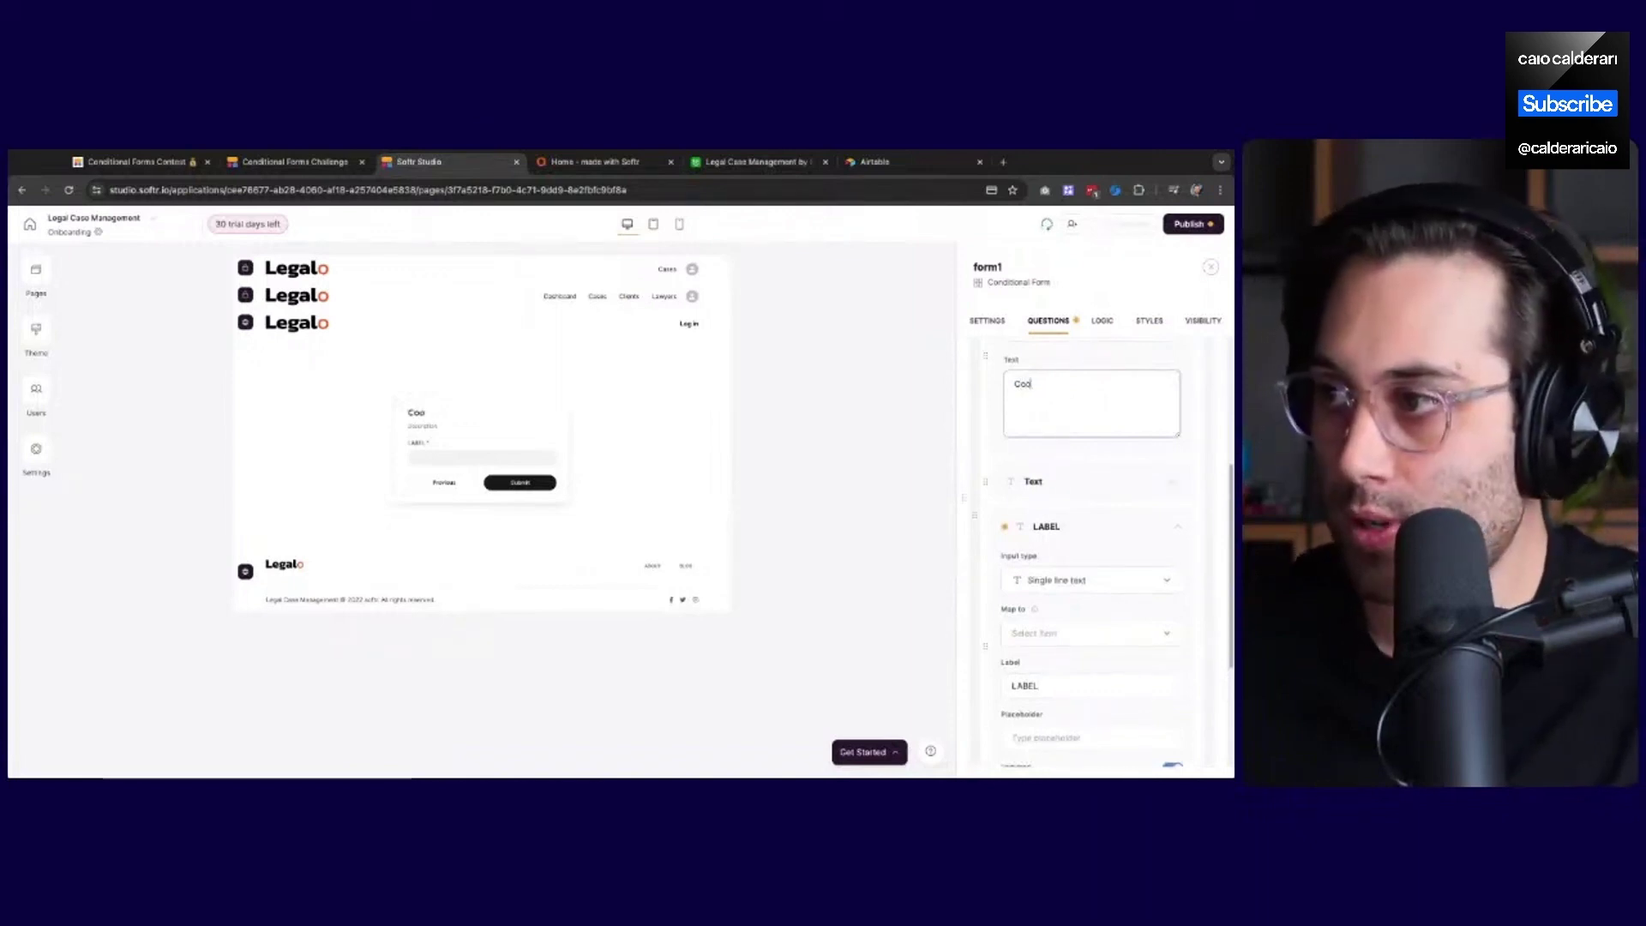
type("l, what tools")
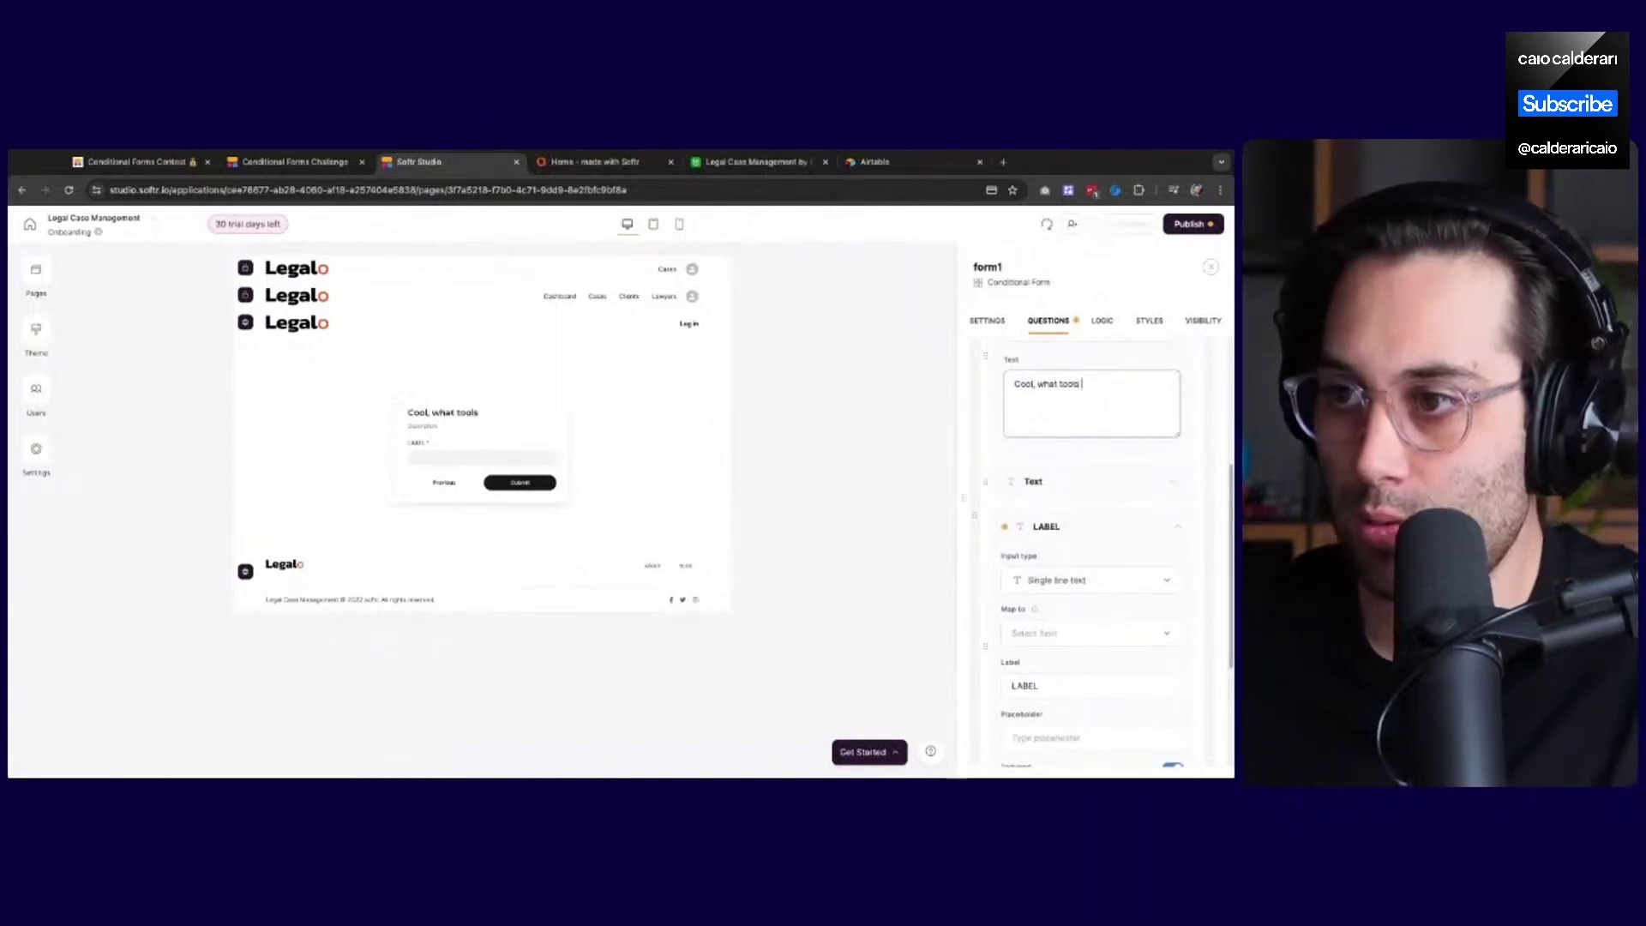
type(" do you use ")
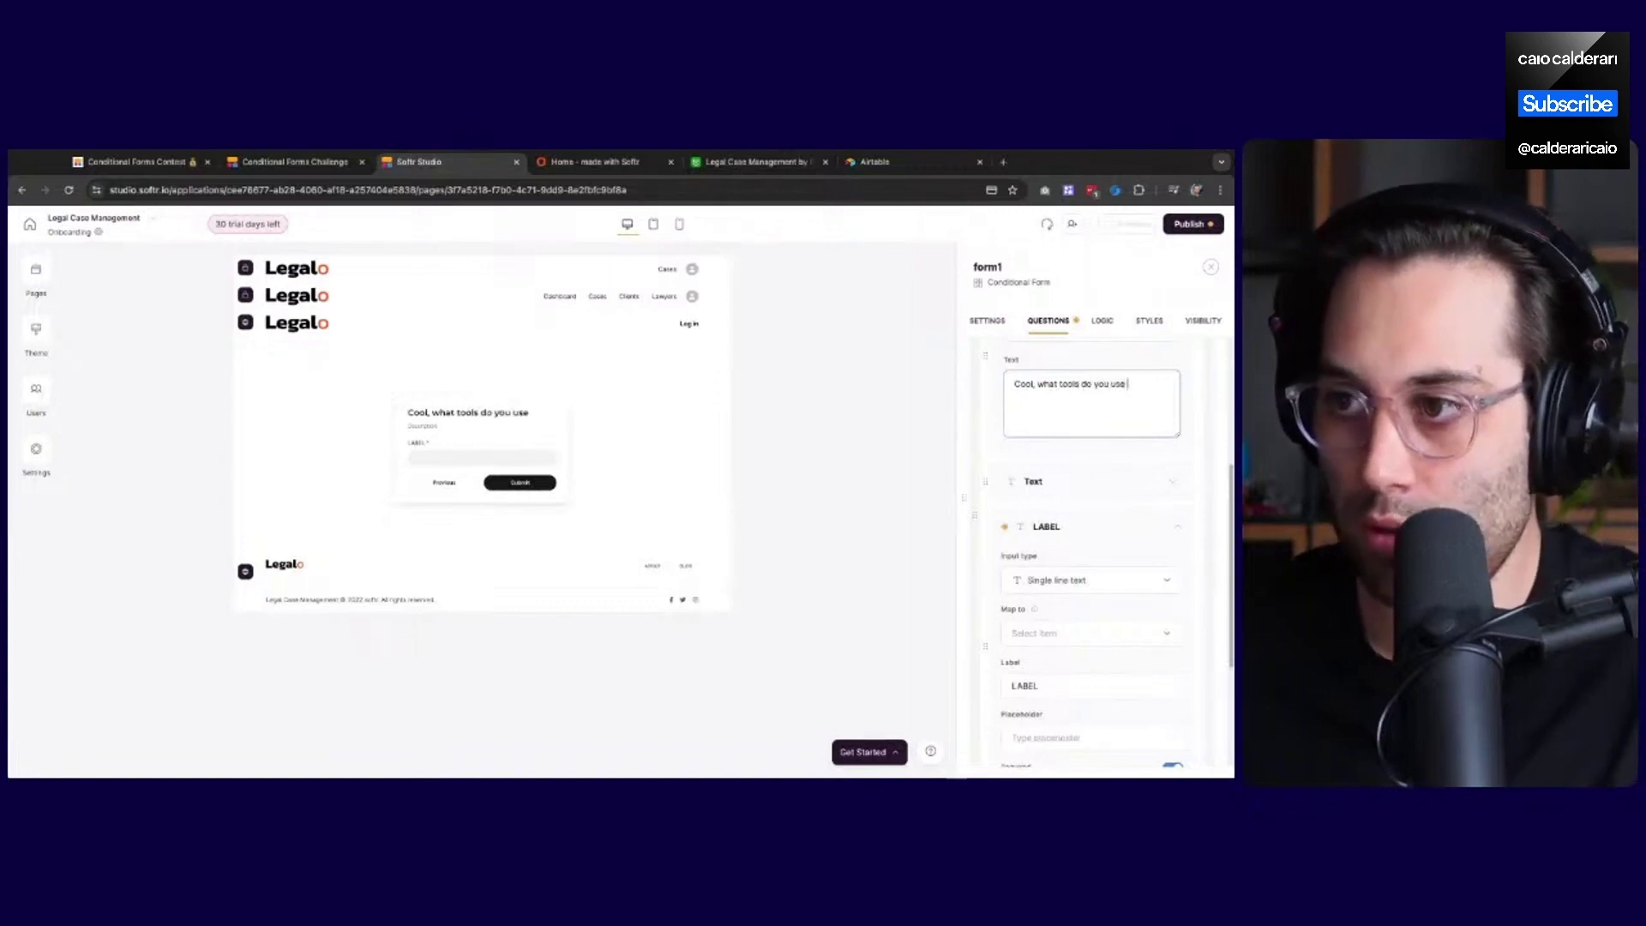
type("right now?")
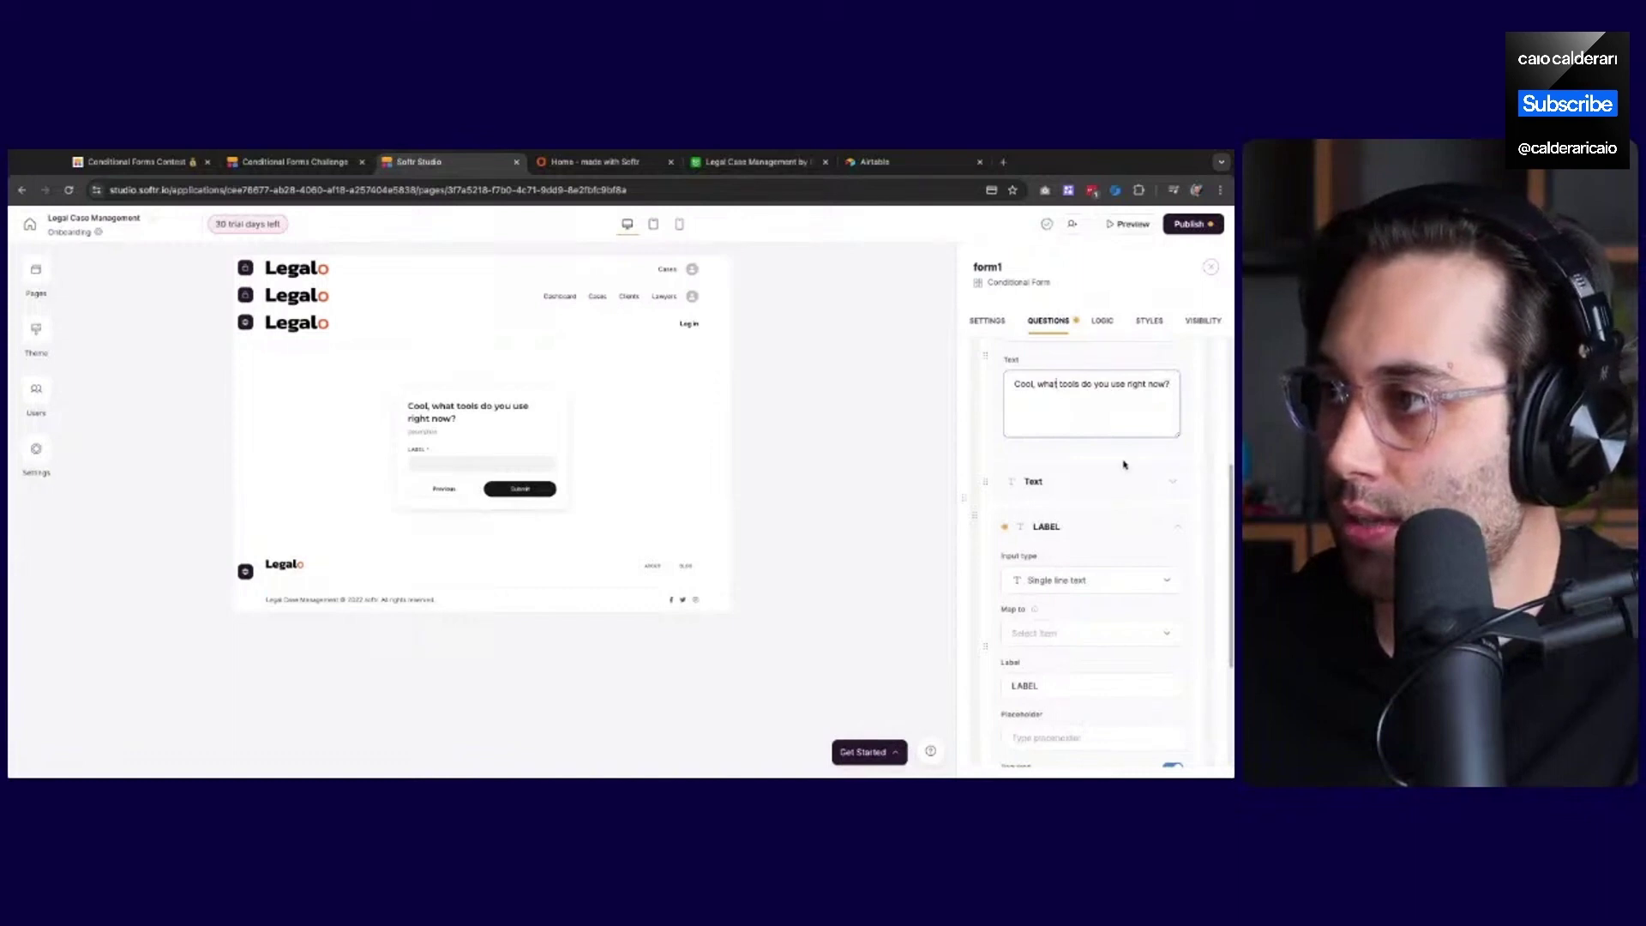
type(" no-code")
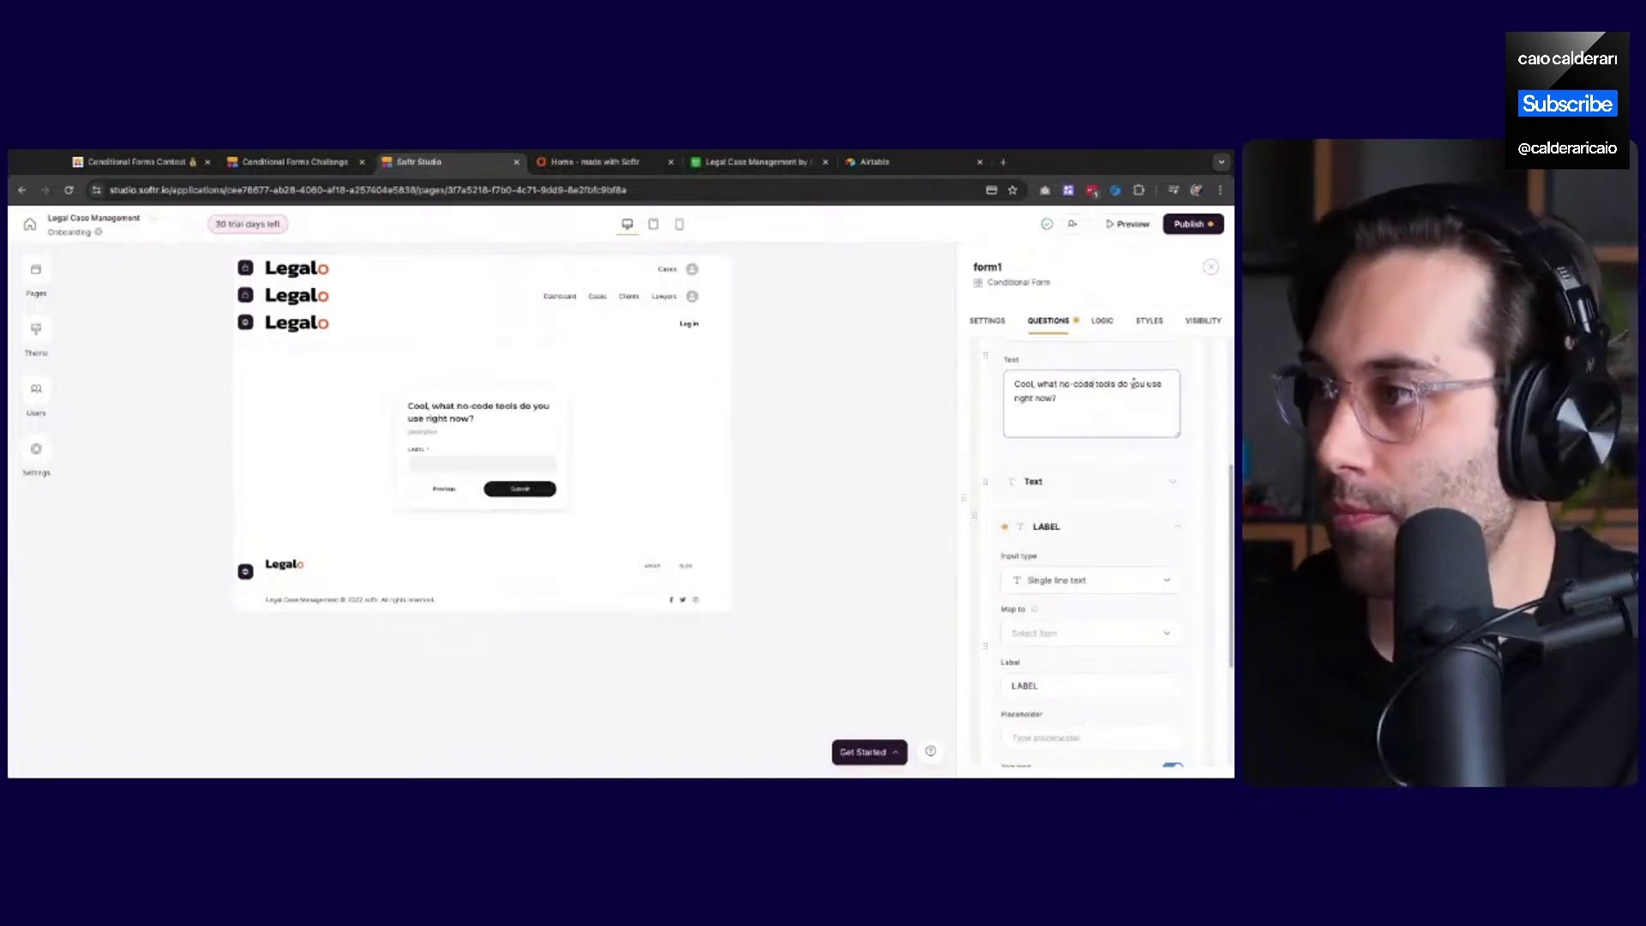
left_click_drag(1148, 386, 1040, 400)
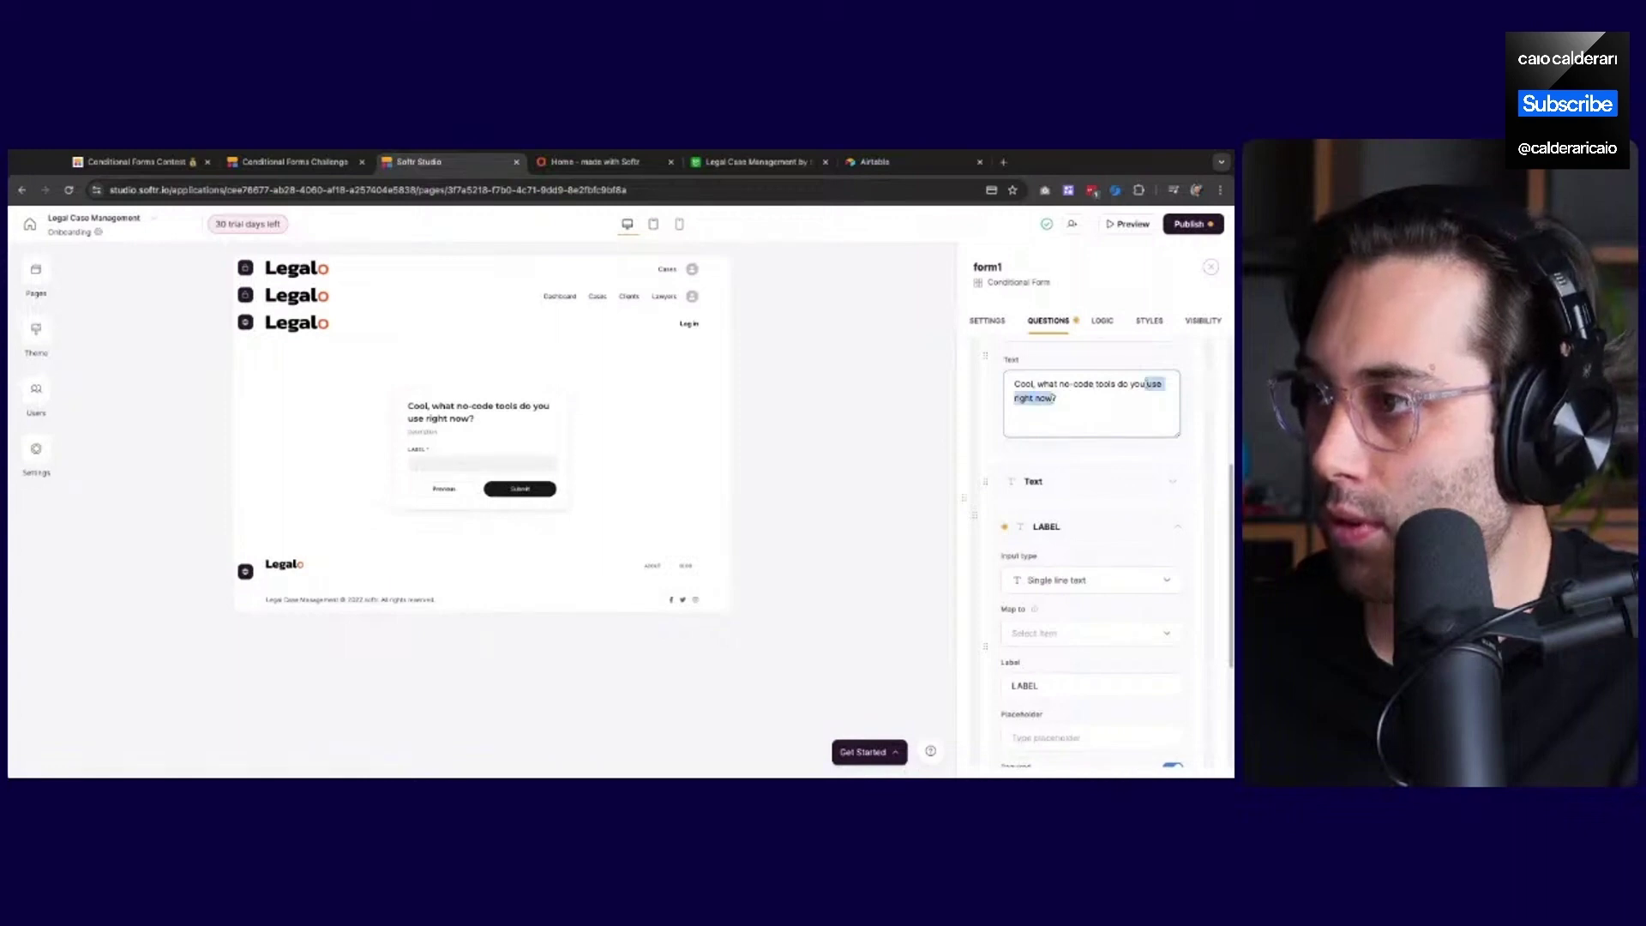
type("currently use")
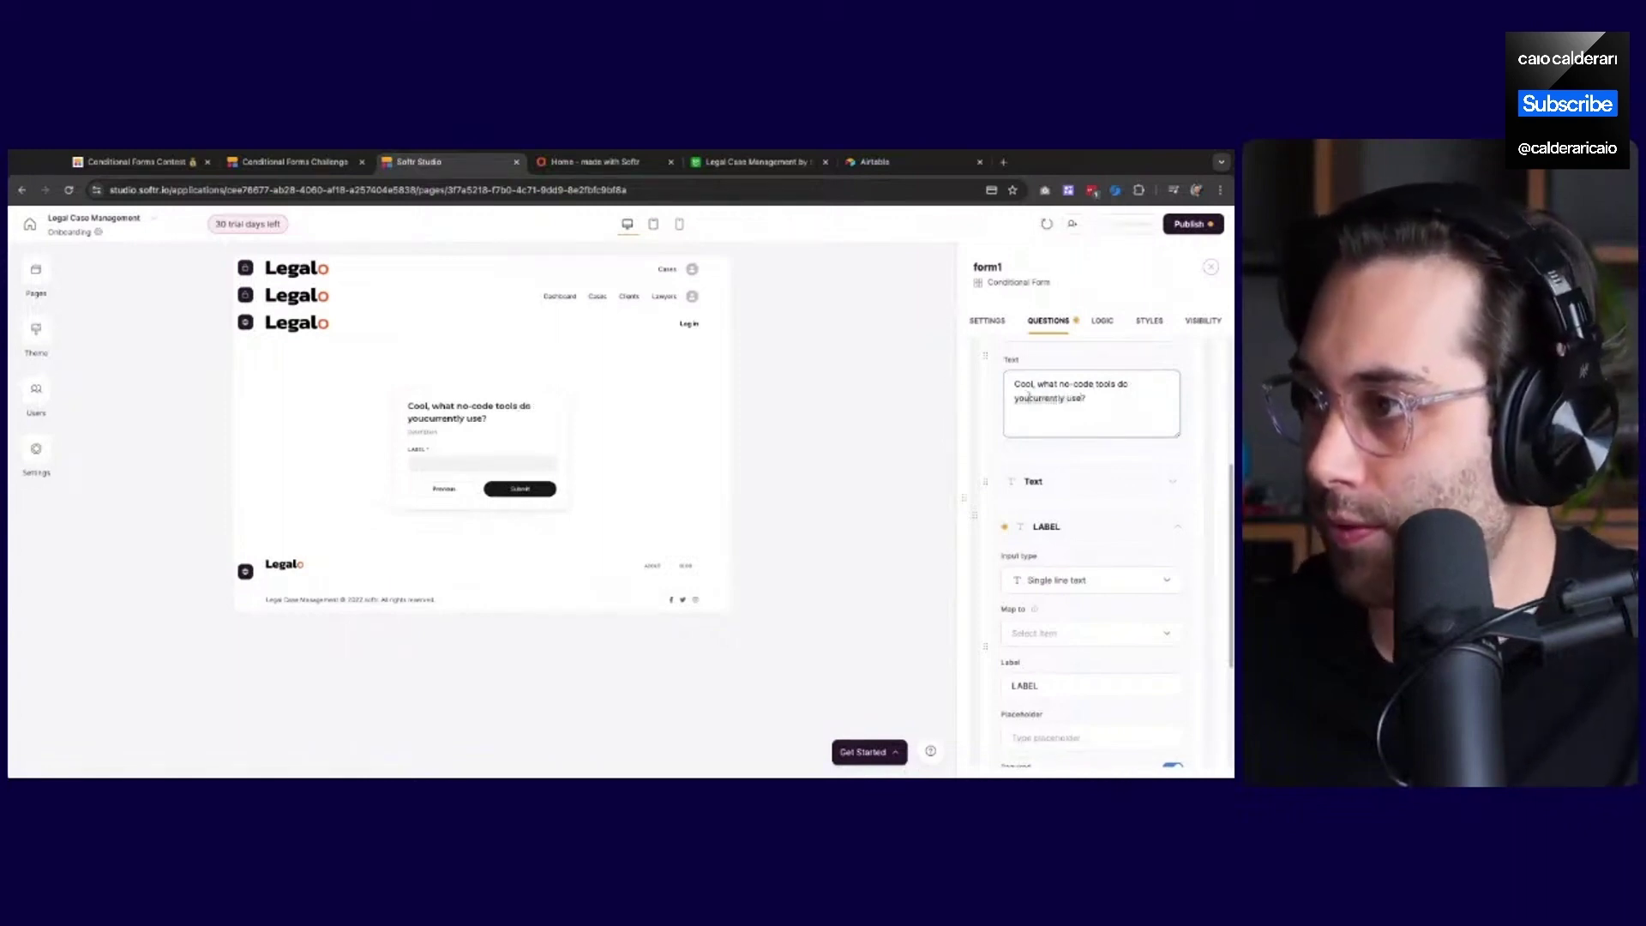
left_click(1029, 397)
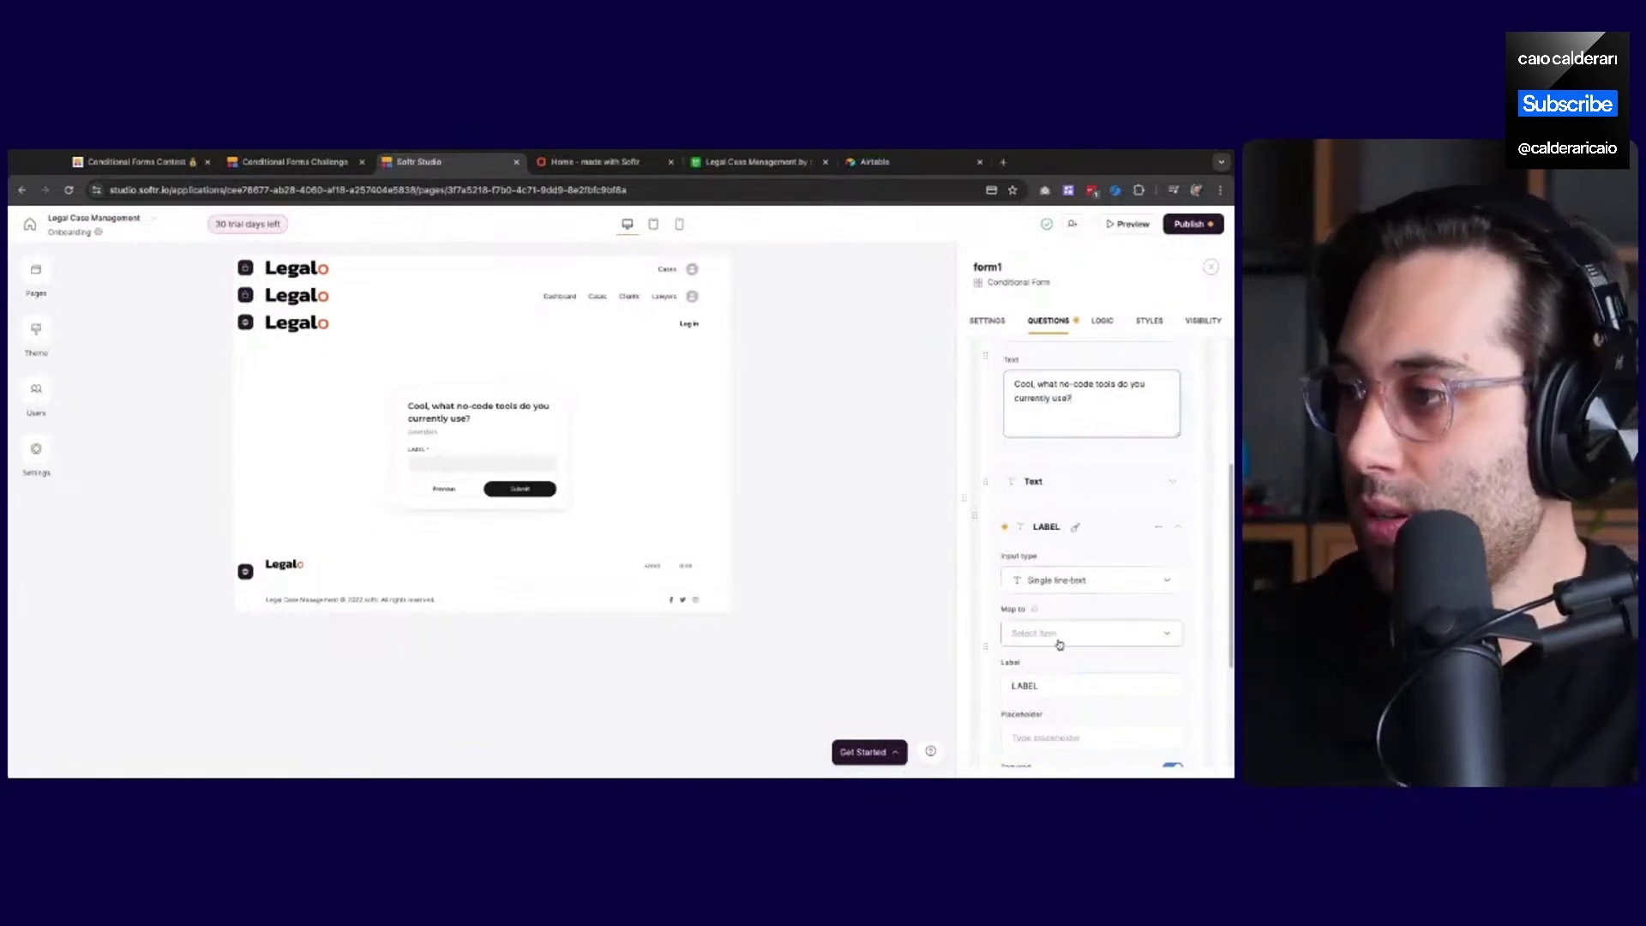
Give the step the description 'Choose all the options below'
scroll(1061, 625, "down", 1)
scroll(1061, 625, "up", 2)
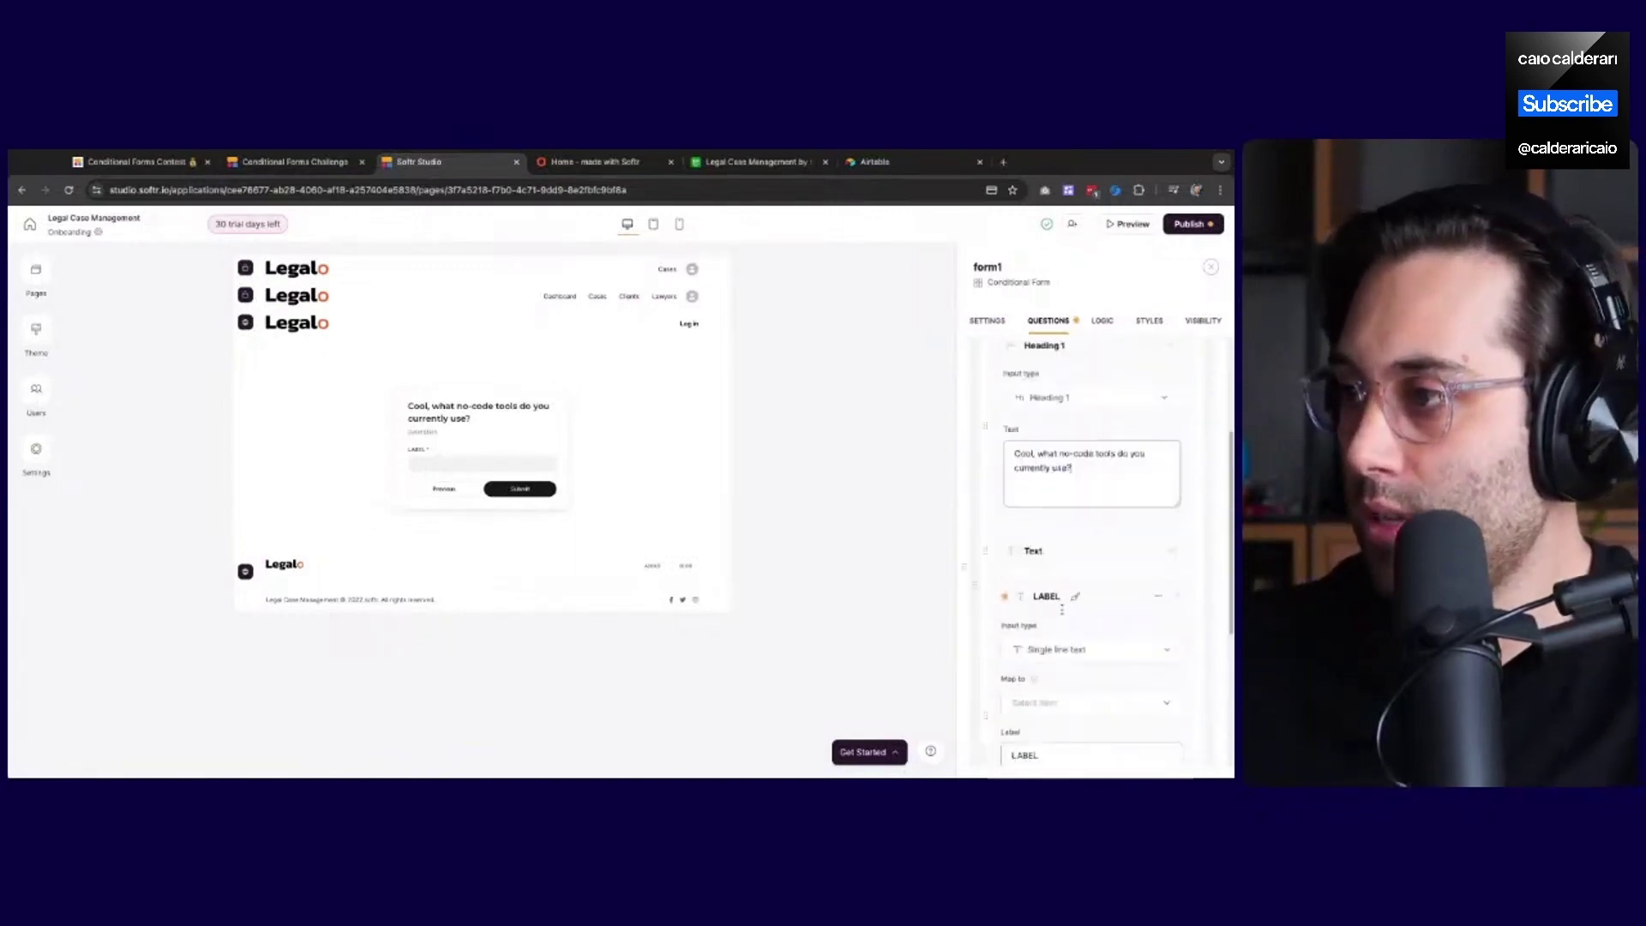
left_click(1093, 548)
double_click(1043, 601)
type("Choose all the")
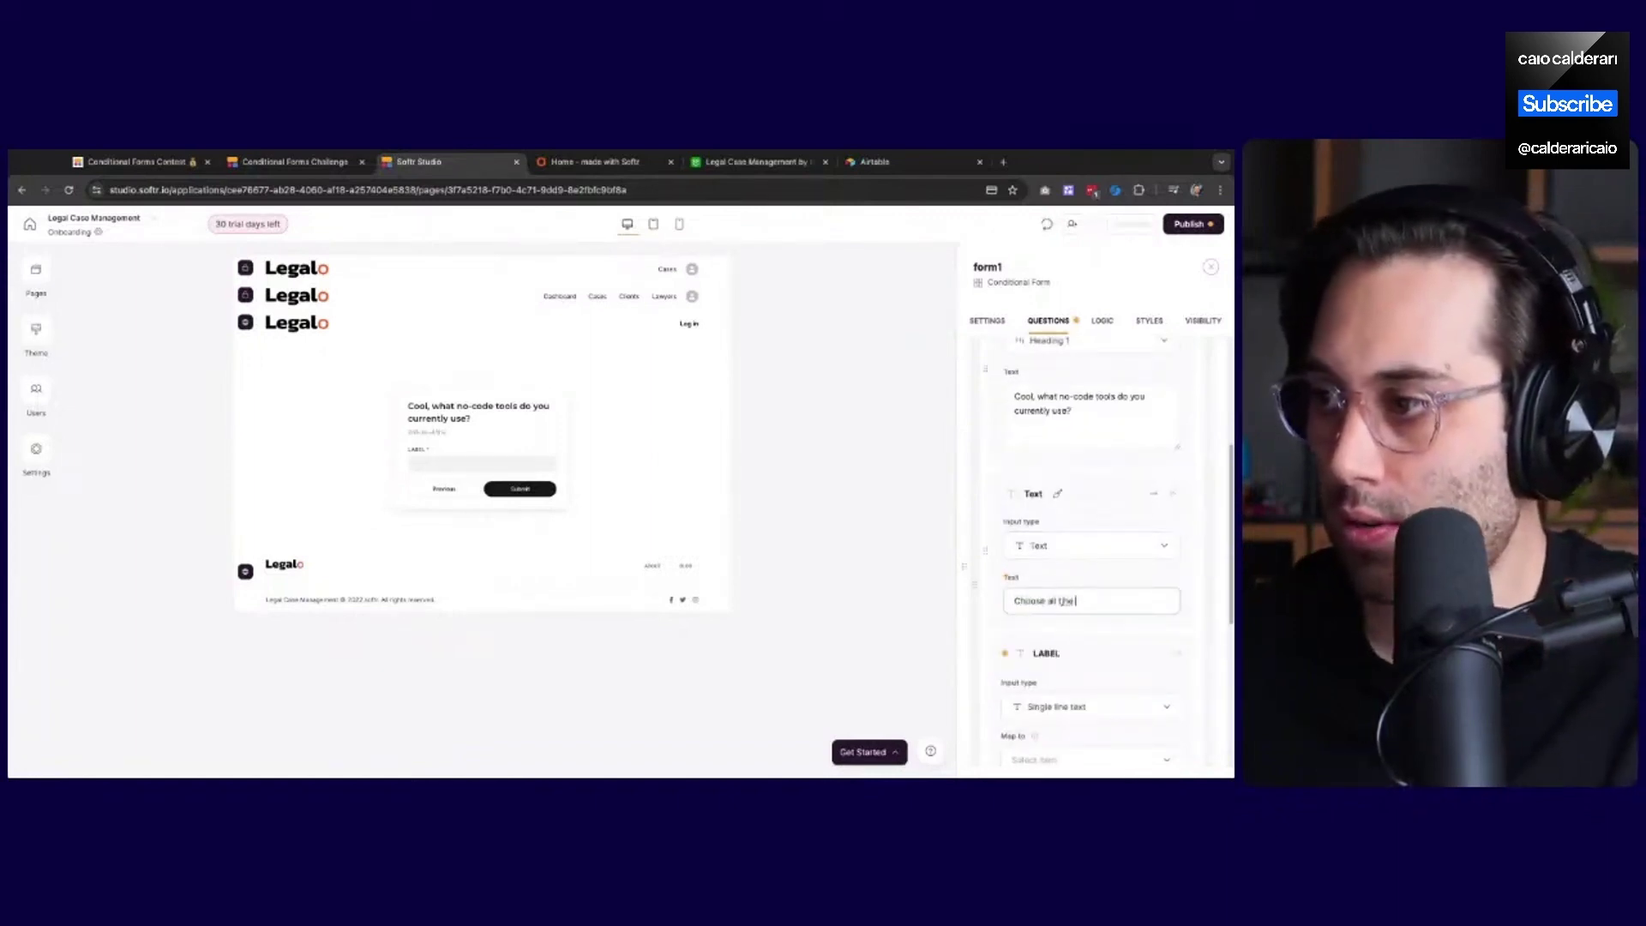
type(" optio")
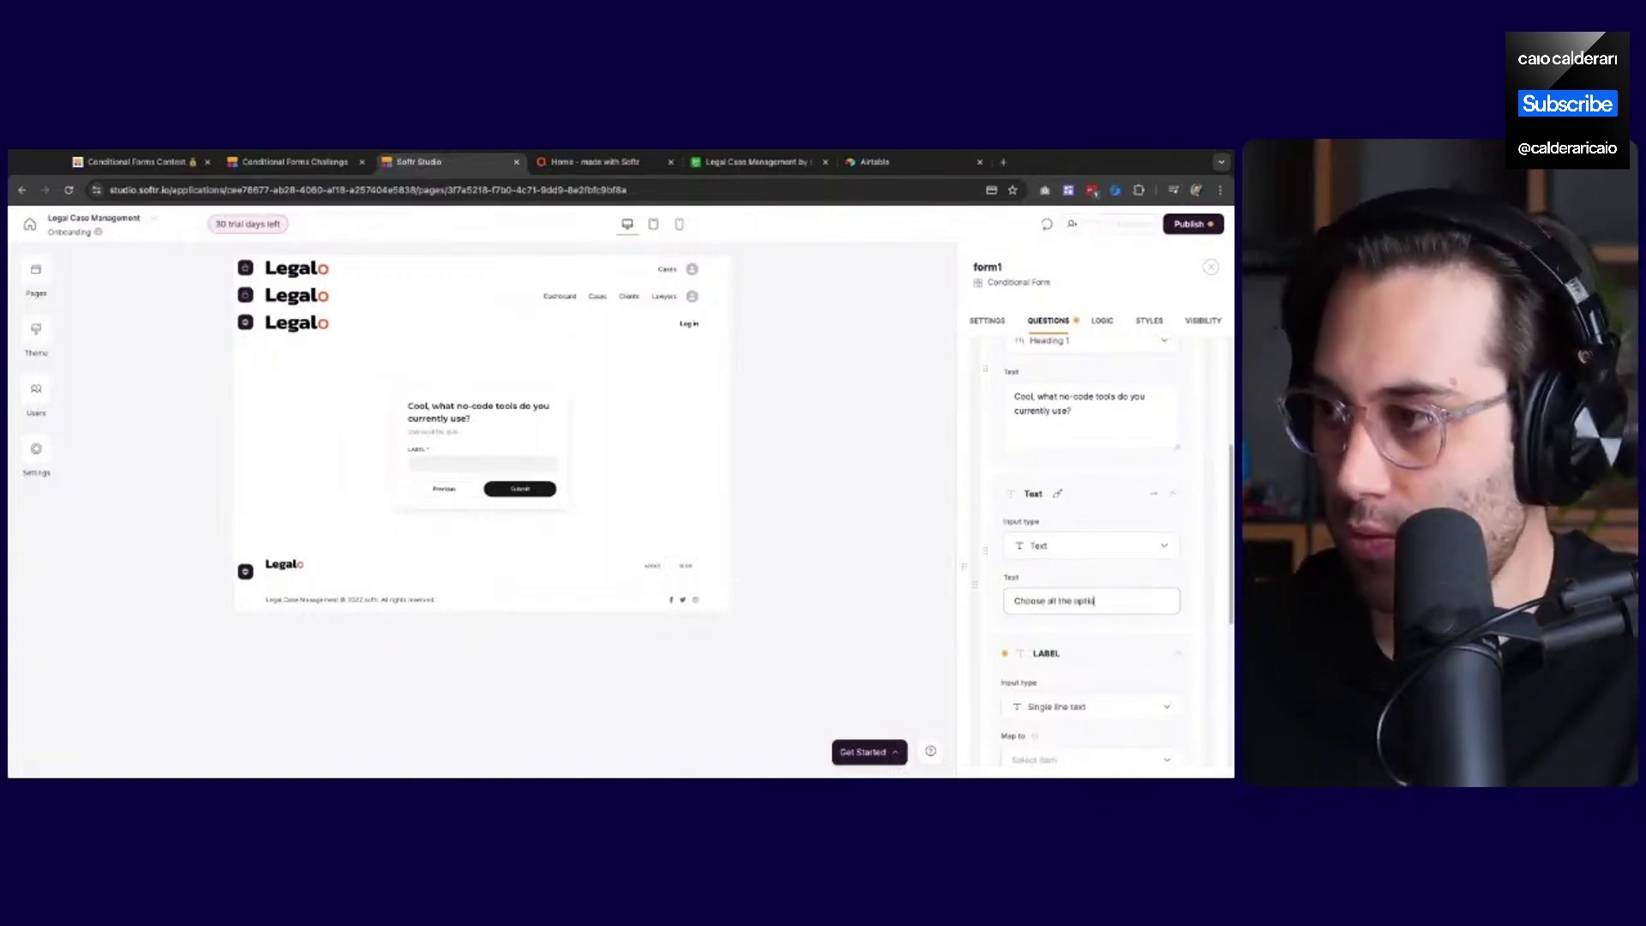
type("ns below")
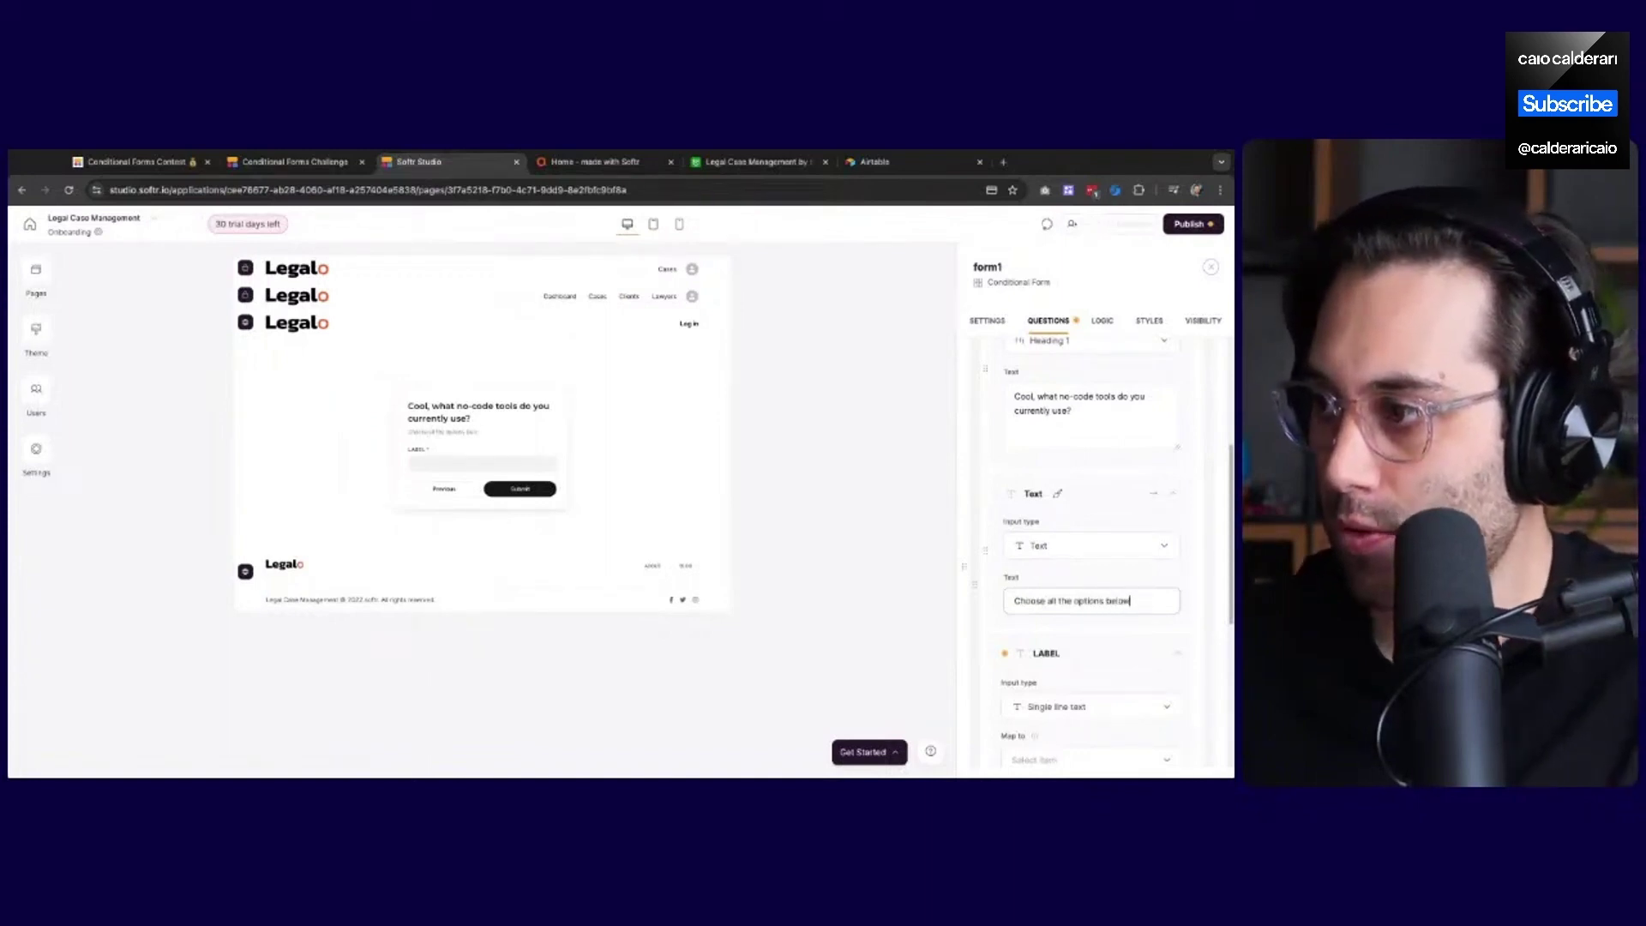
scroll(1080, 653, "down", 1)
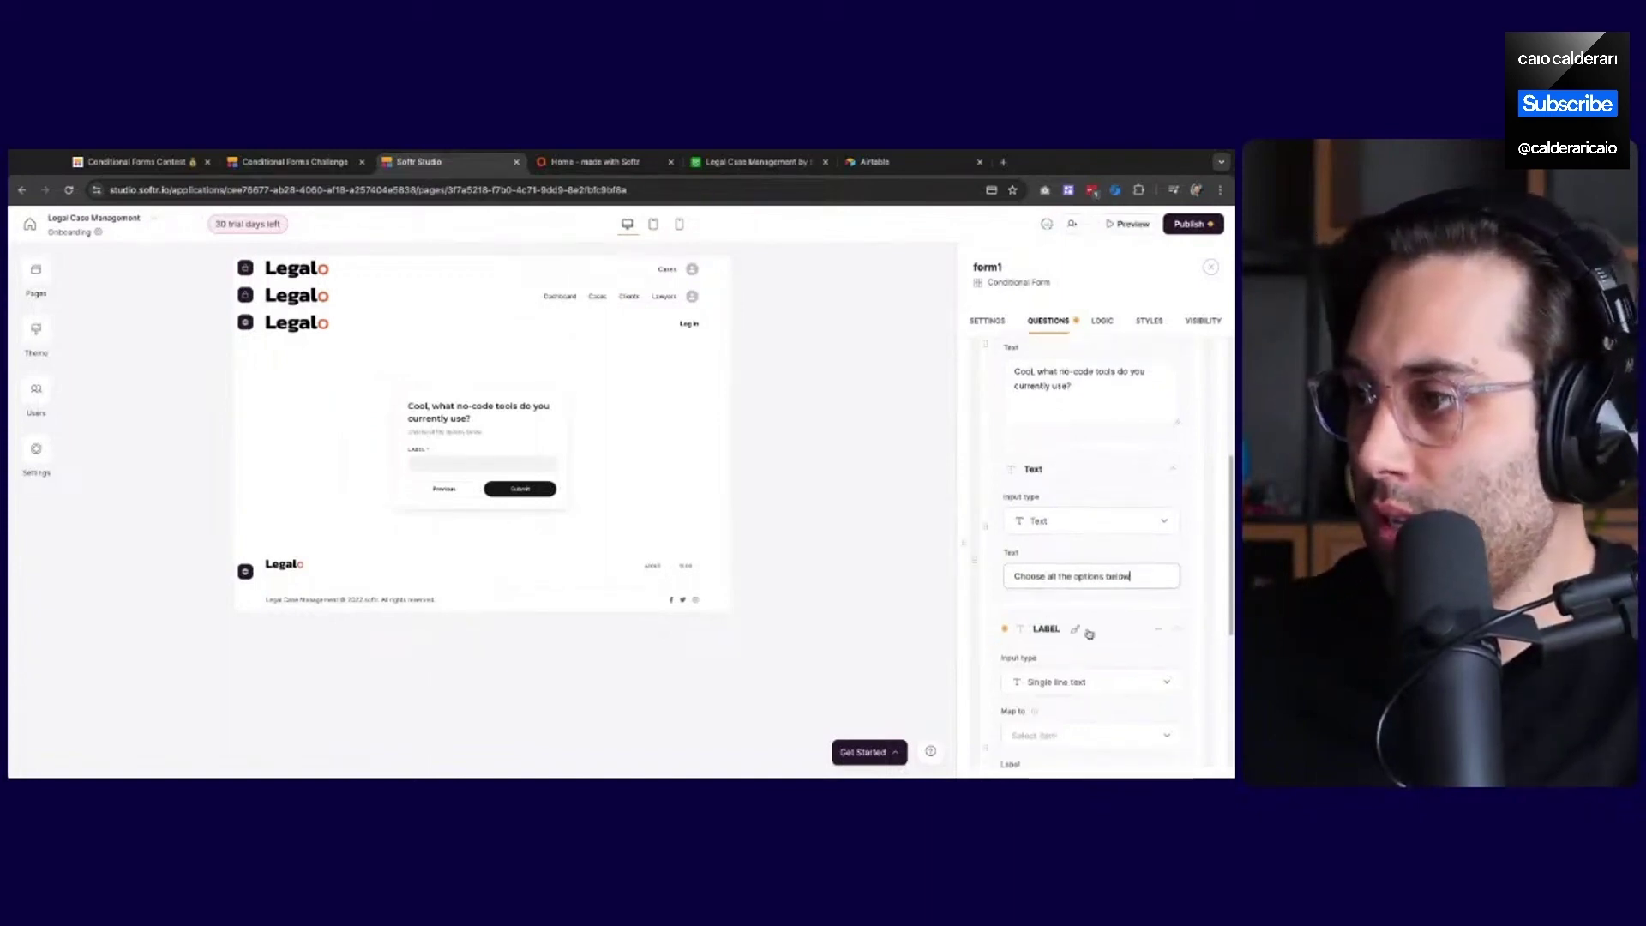
scroll(1076, 650, "down", 2)
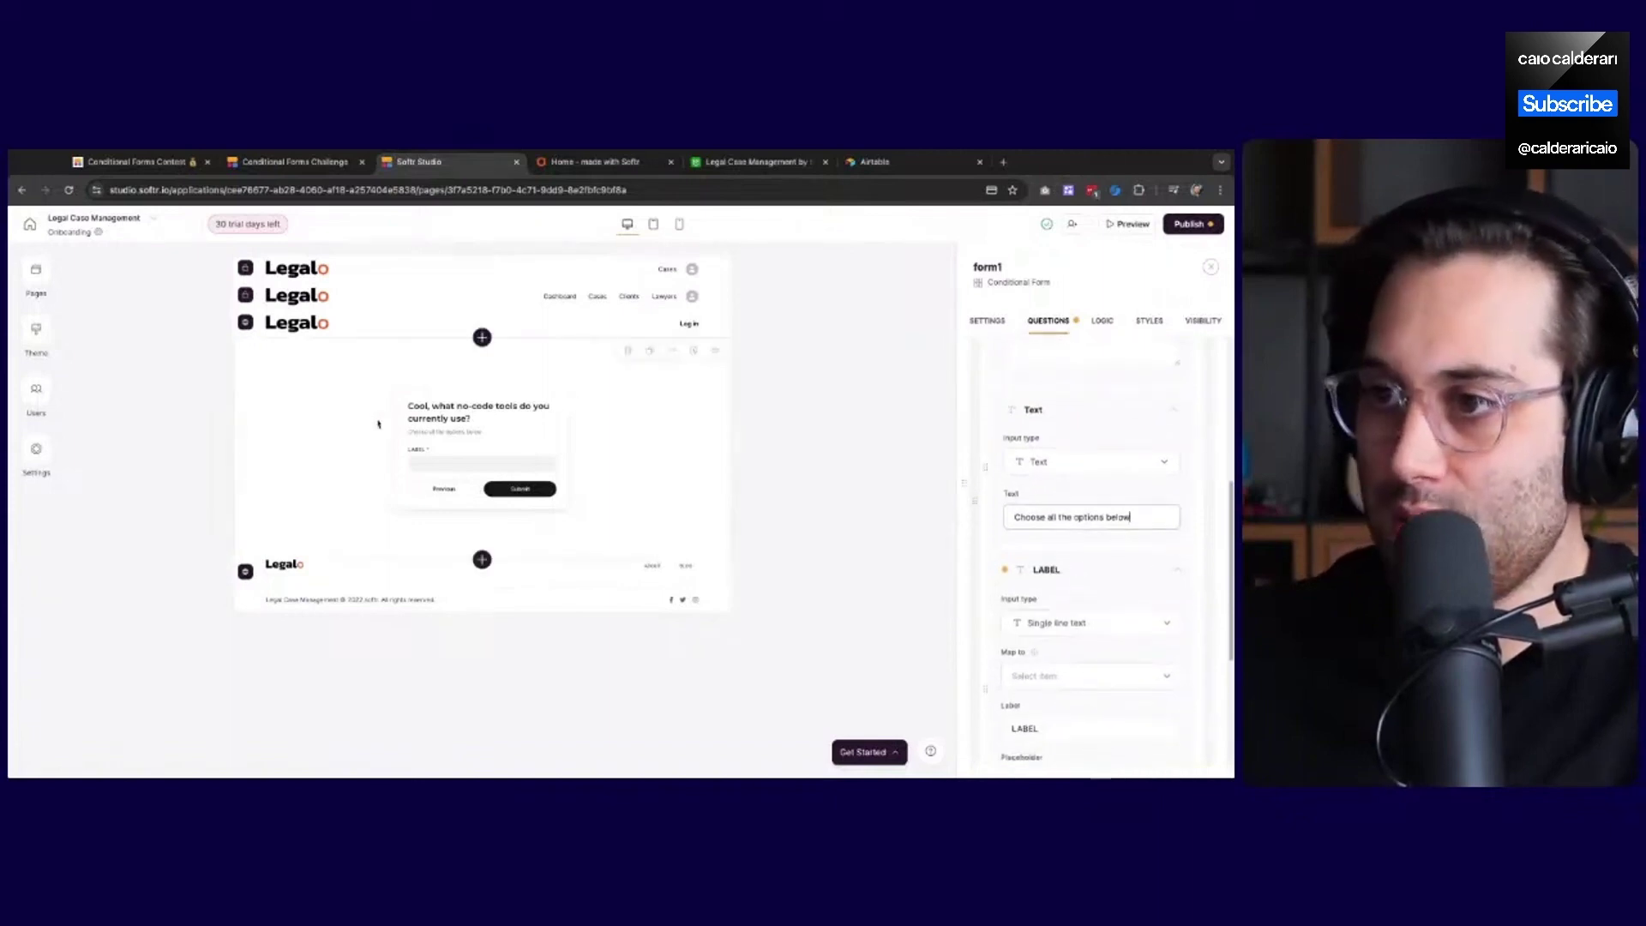
scroll(1020, 549, "down", 2)
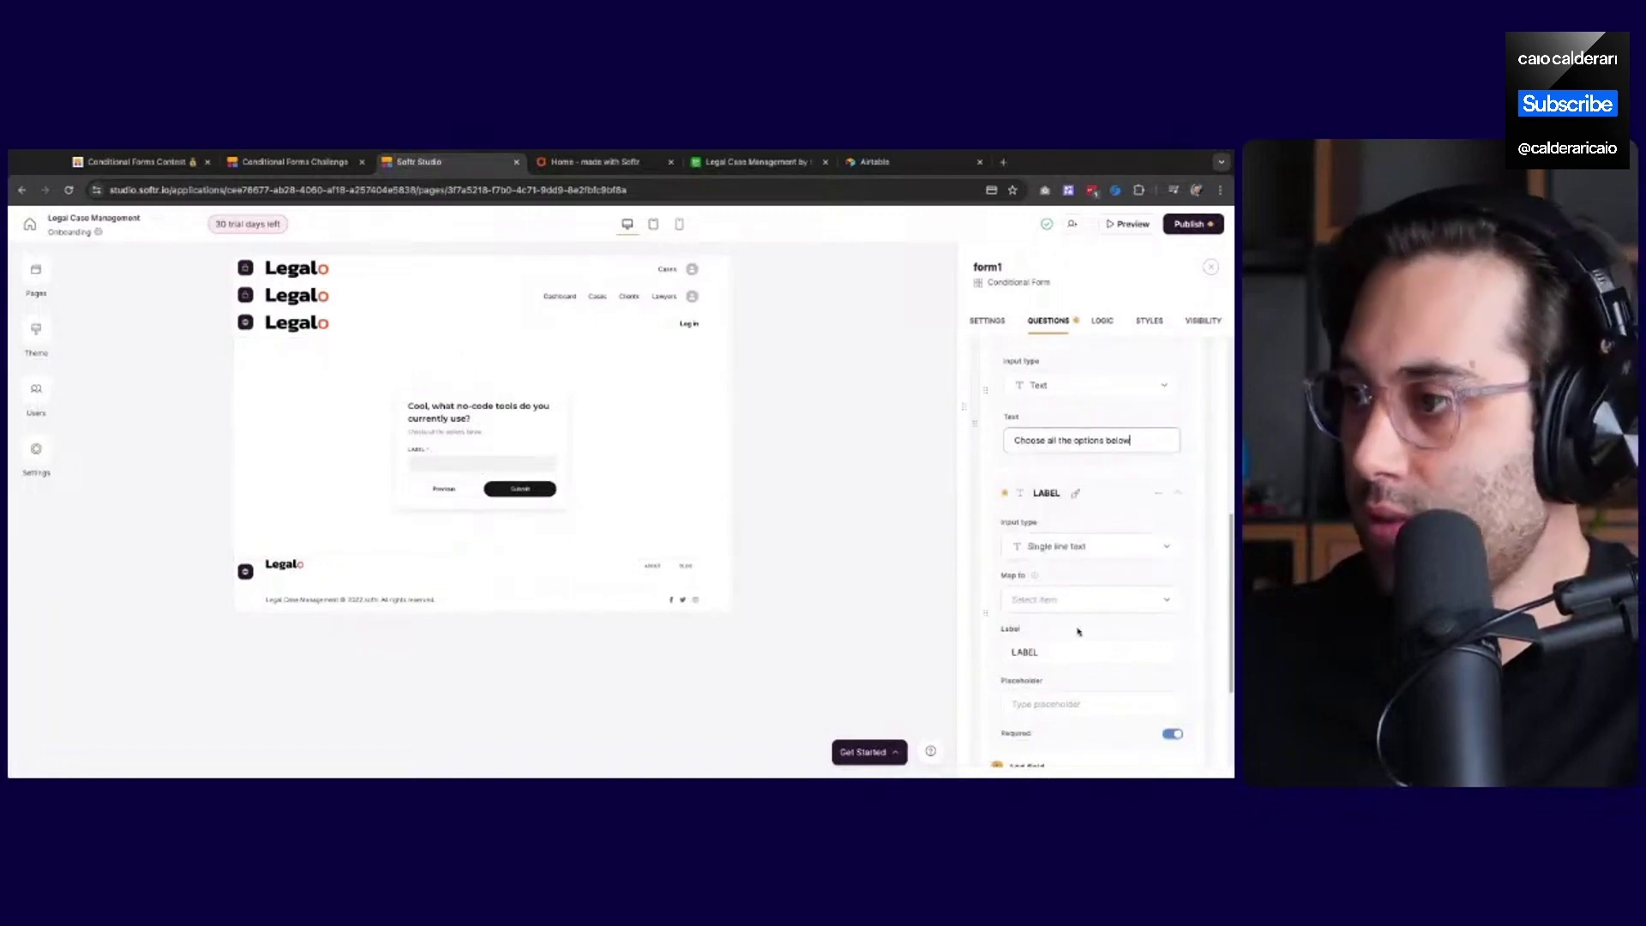
Clear the question's placeholder label and change its input type to Dropdown
scroll(1029, 626, "down", 1)
left_click_drag(1039, 627, 1005, 627)
key("BackSpace")
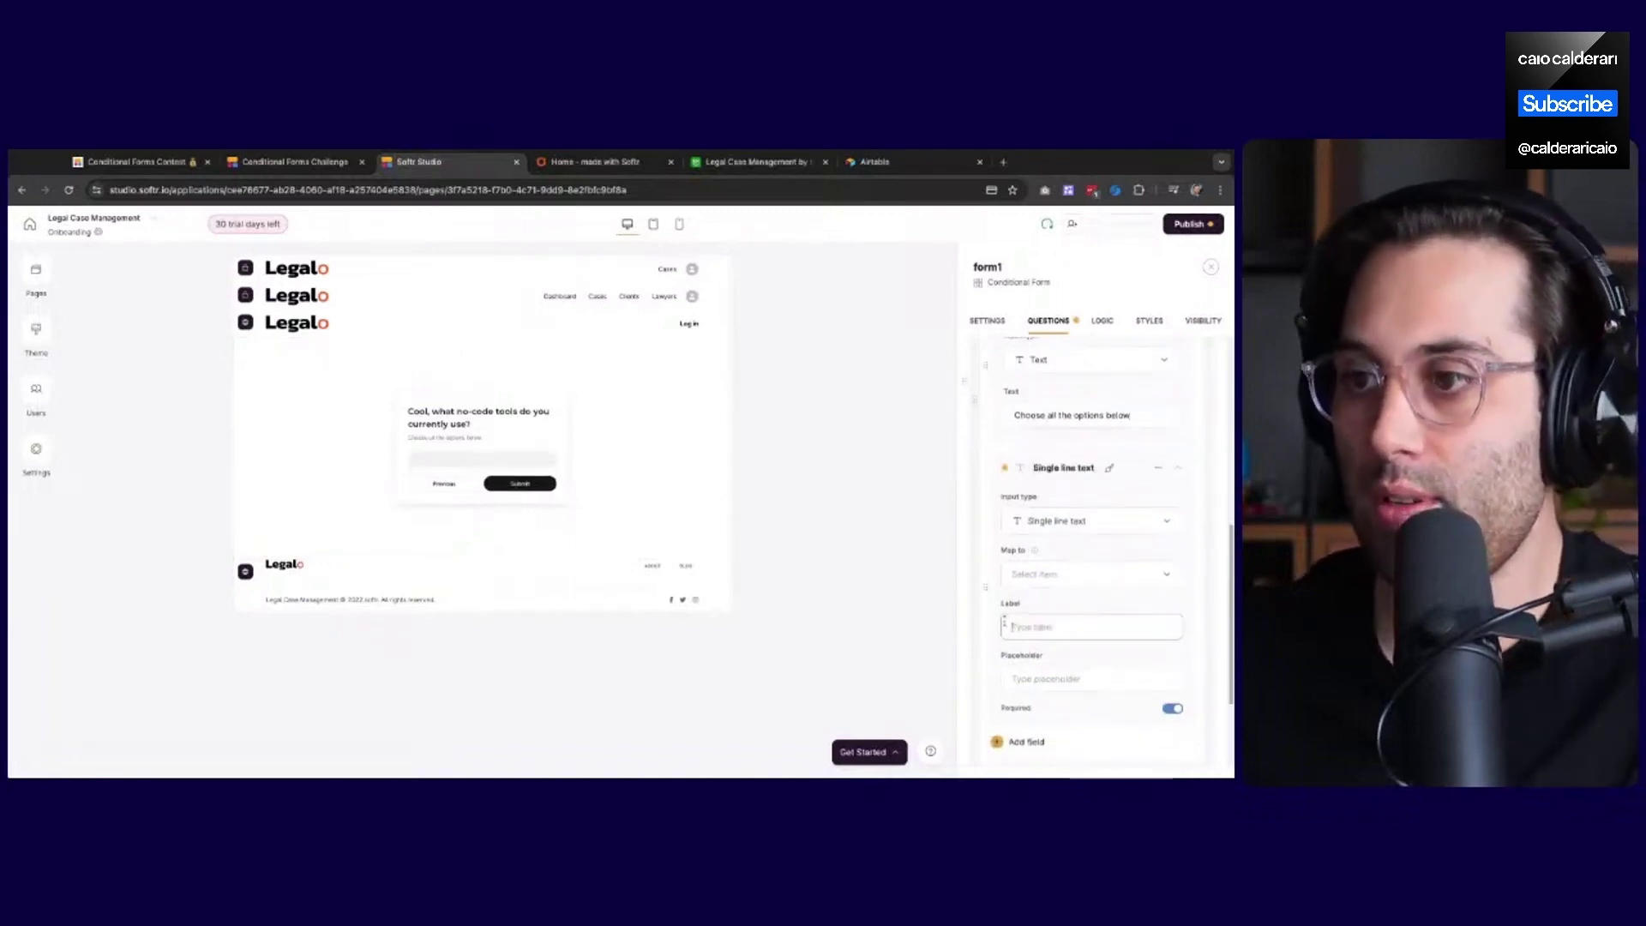
left_click(1057, 525)
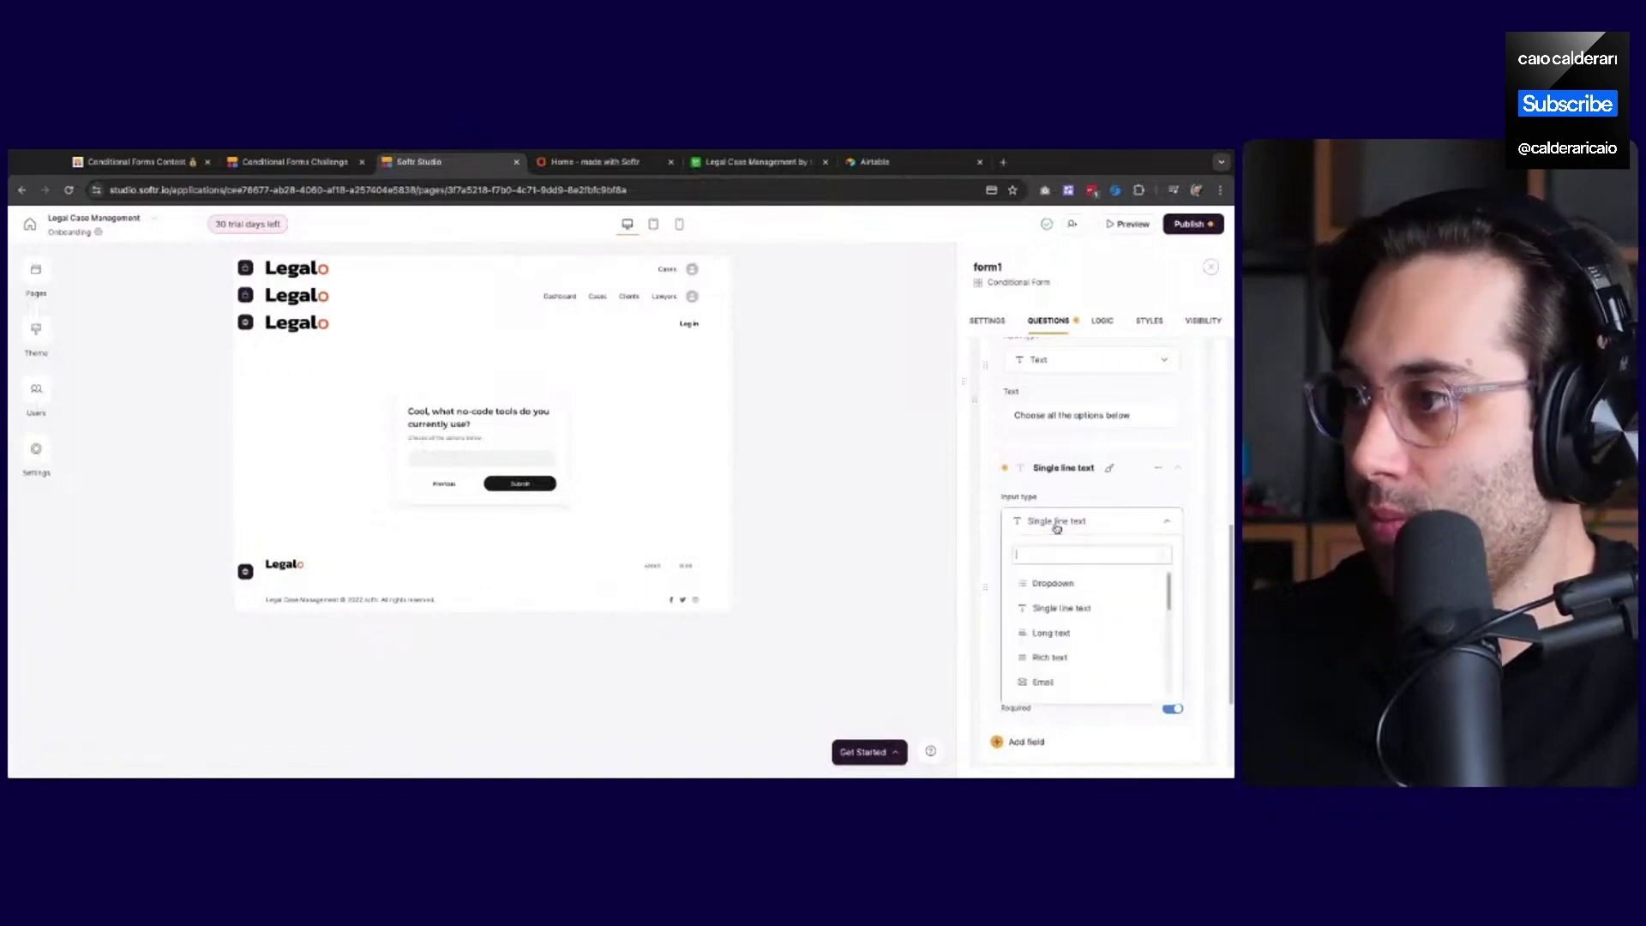
scroll(1072, 615, "down", 5)
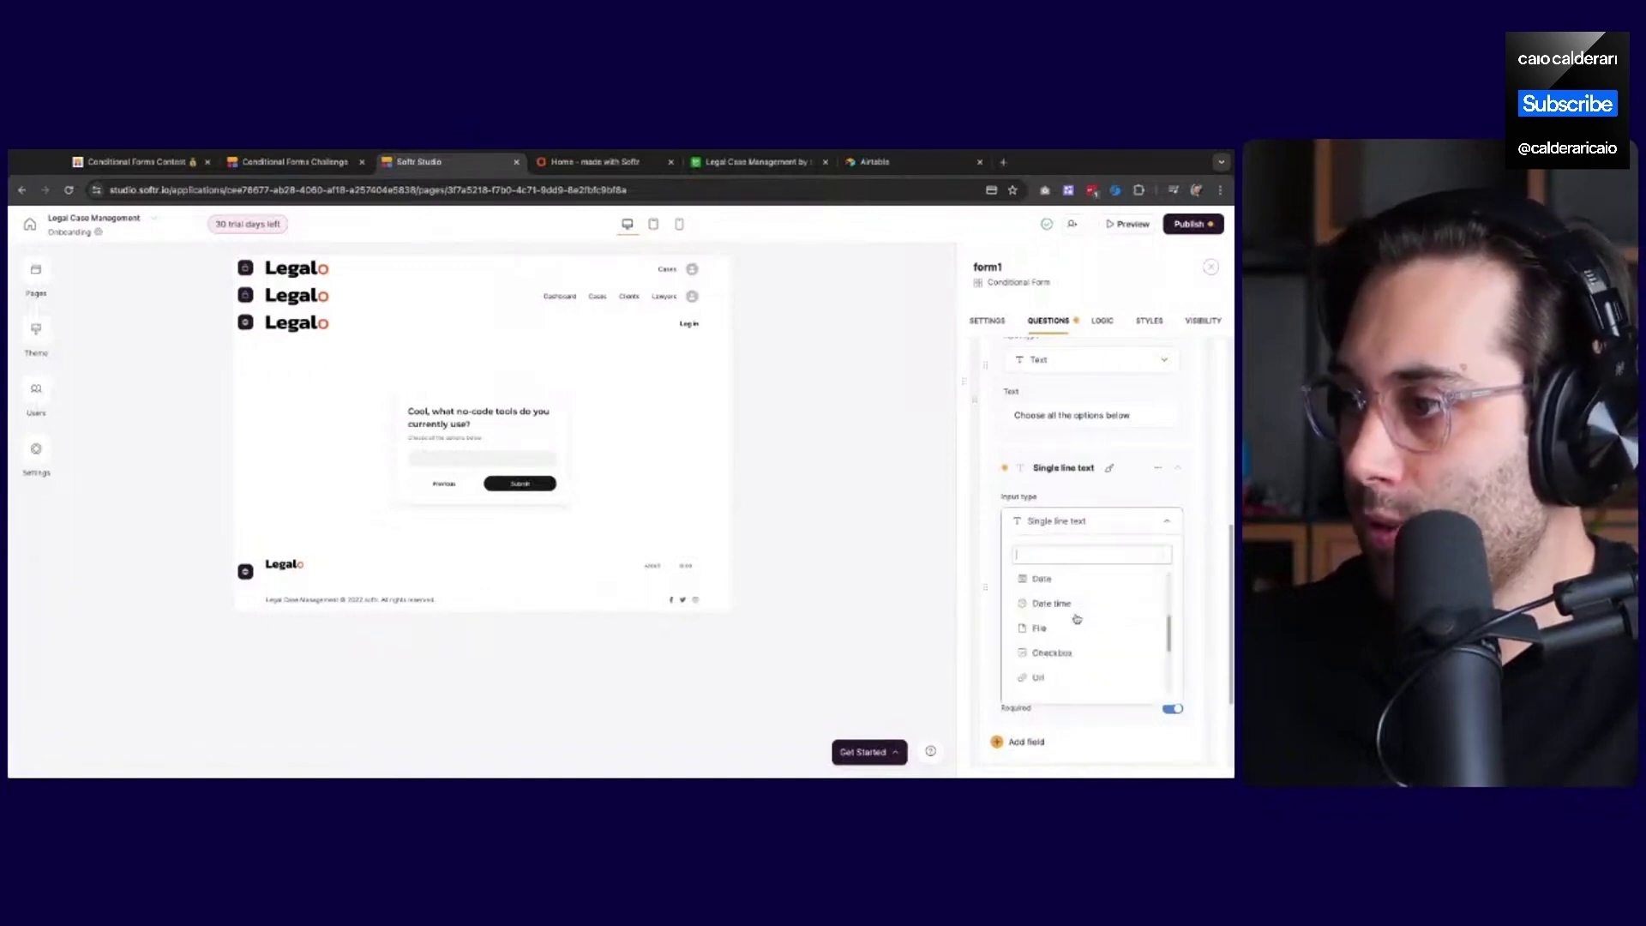
scroll(1077, 619, "down", 3)
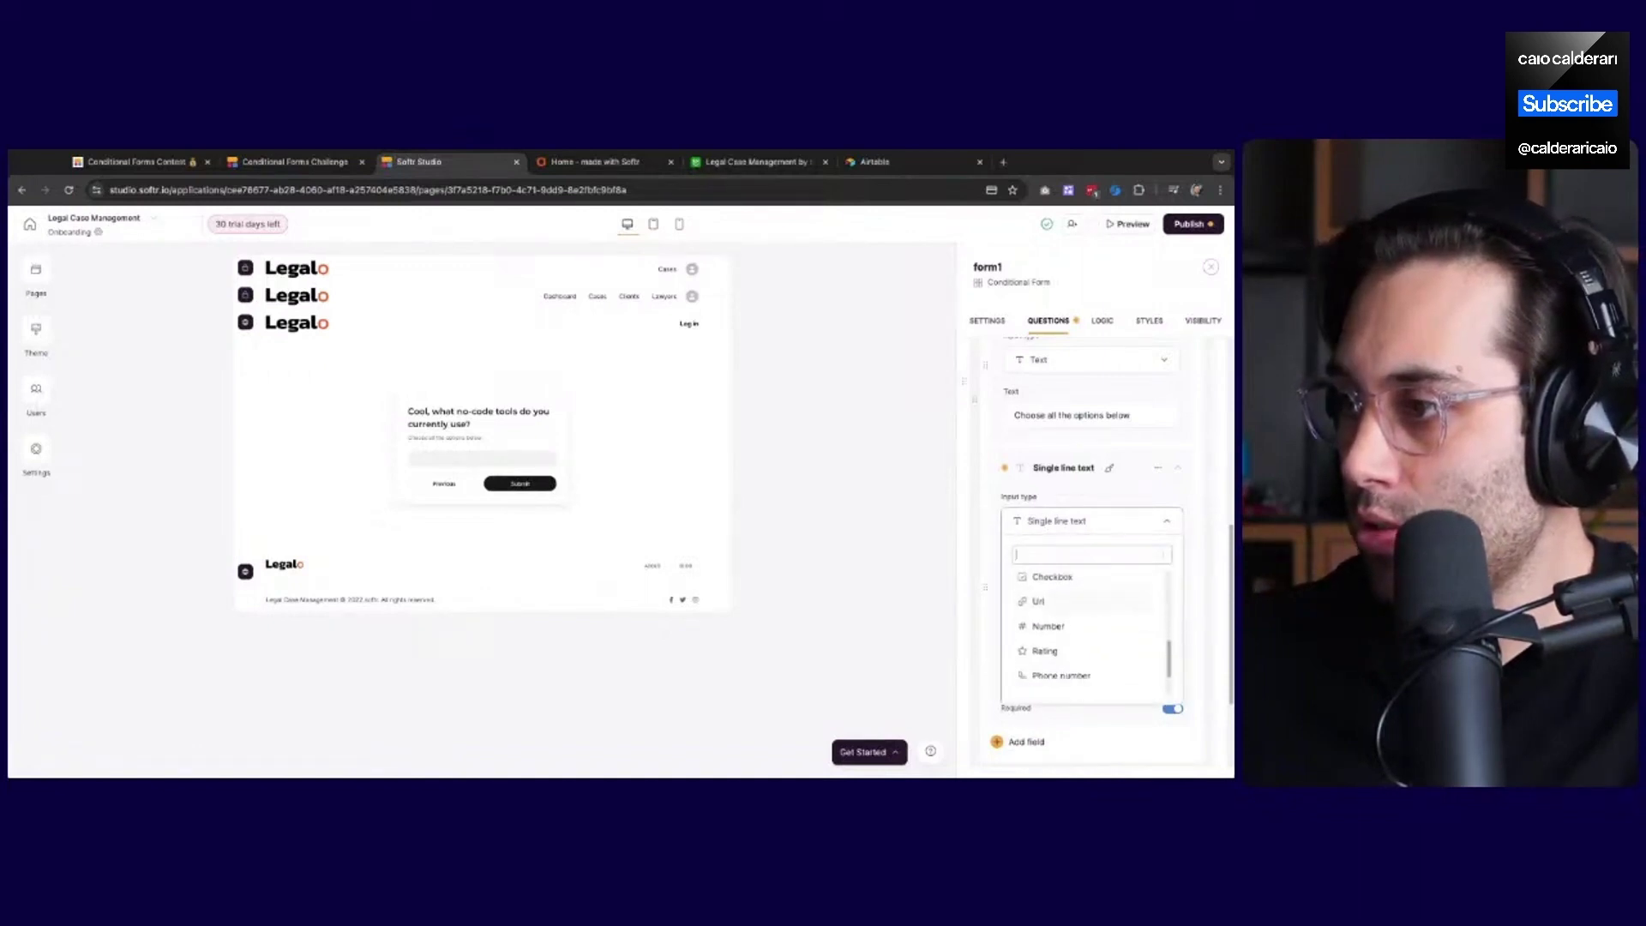
scroll(1085, 626, "up", 5)
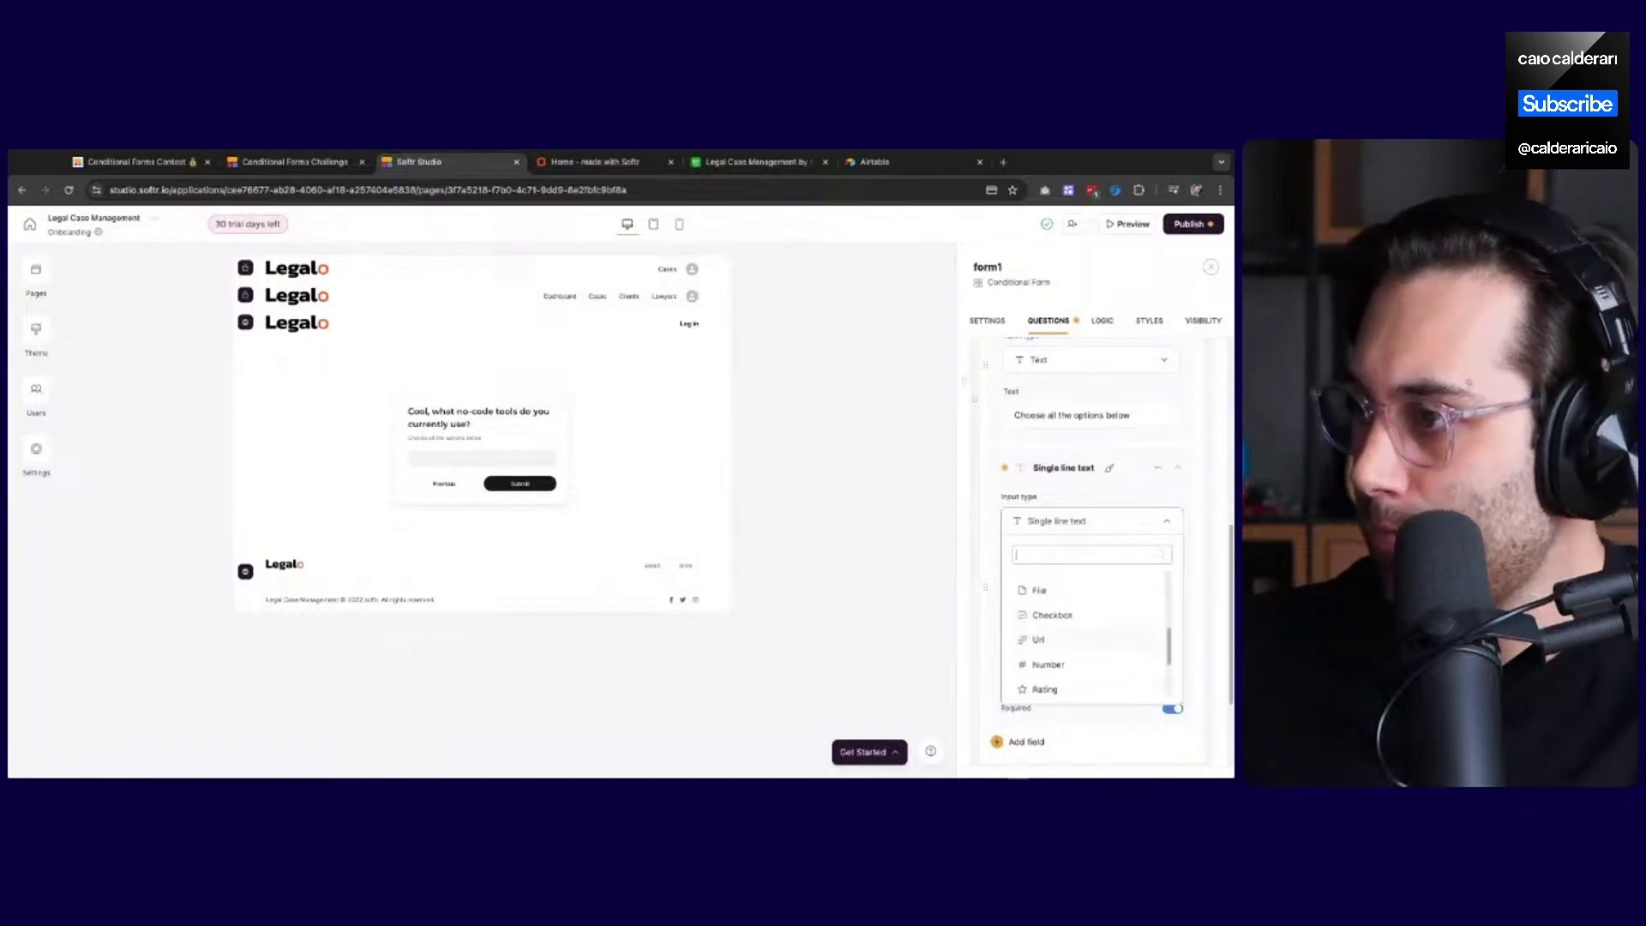
scroll(1085, 626, "up", 3)
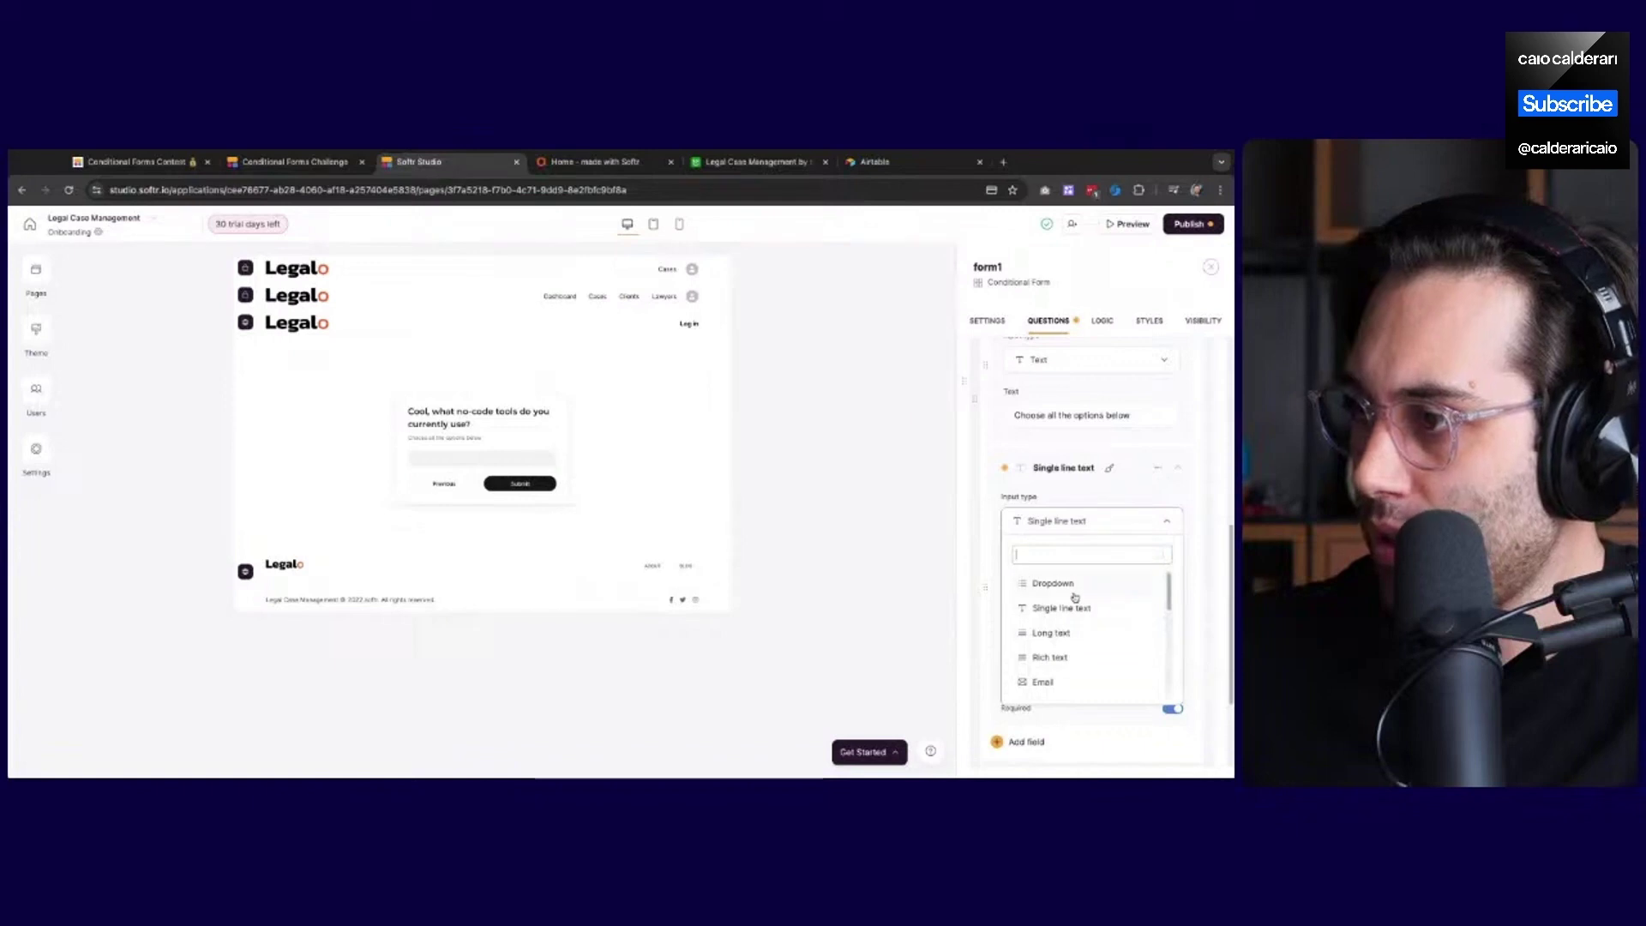
scroll(1074, 630, "down", 3)
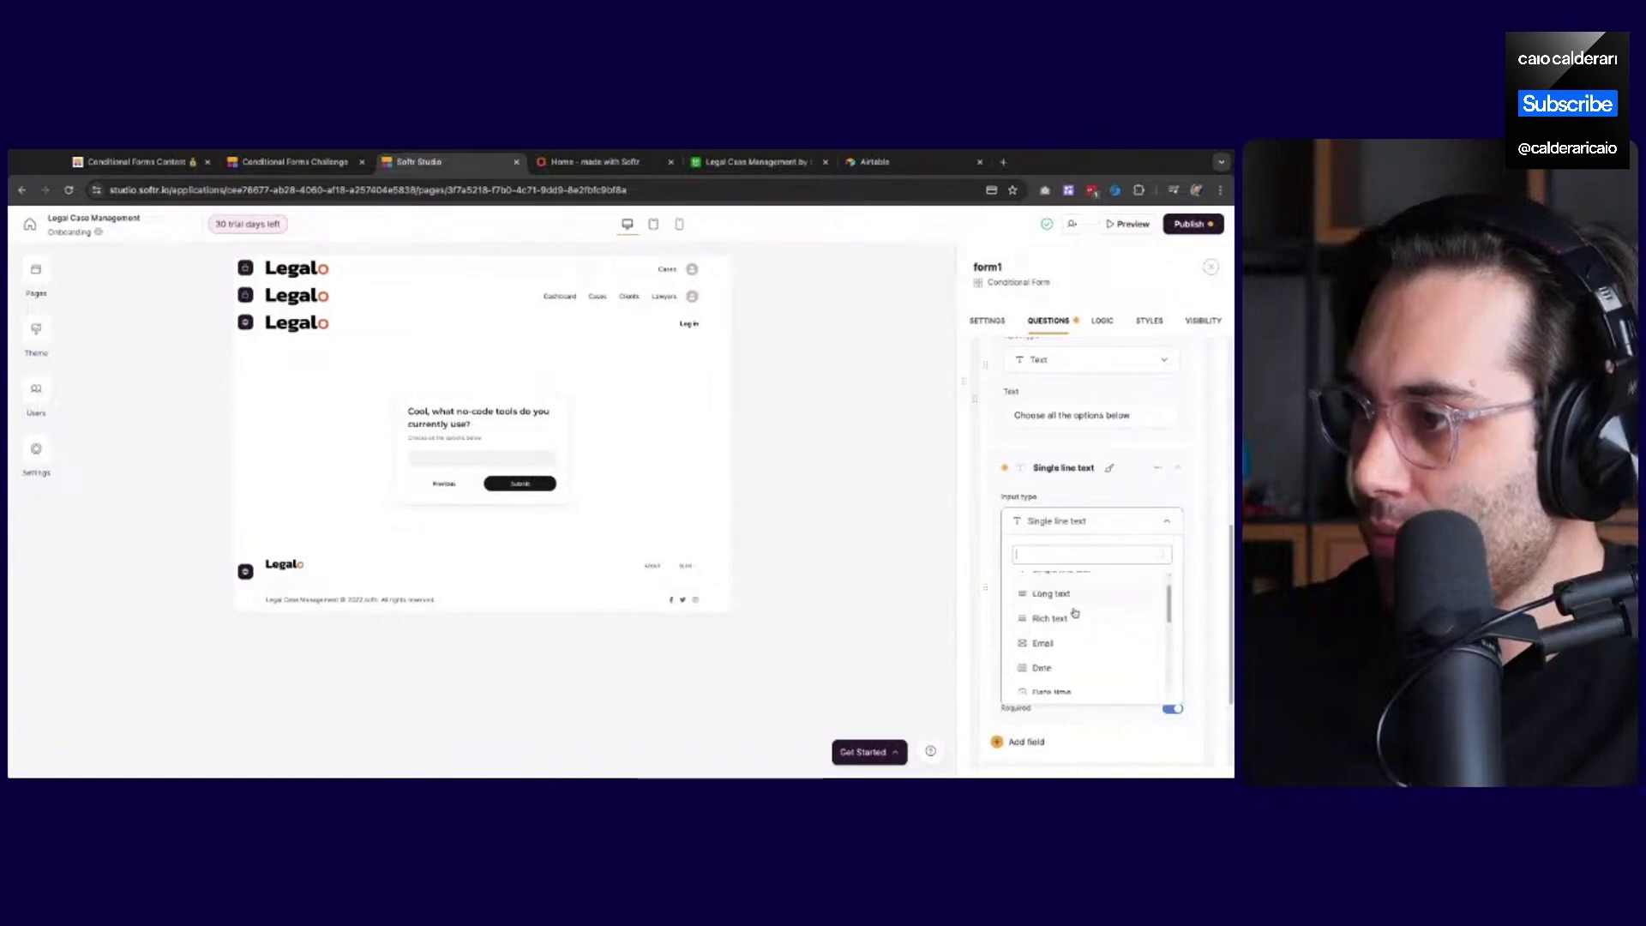
scroll(1075, 619, "down", 2)
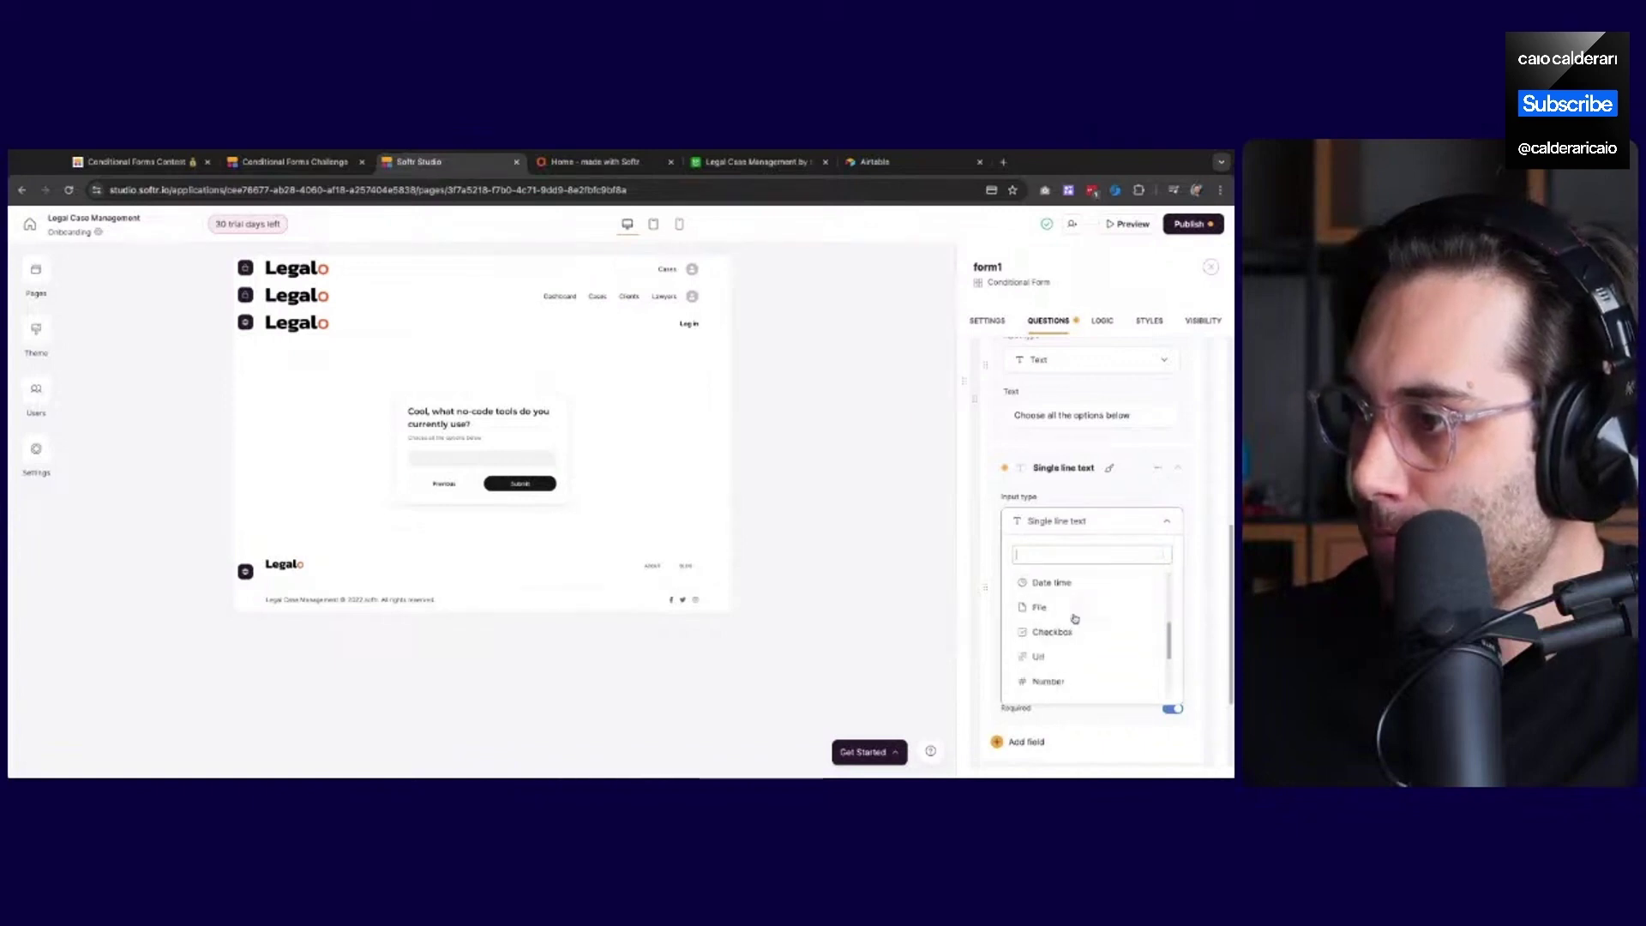
left_click(1053, 632)
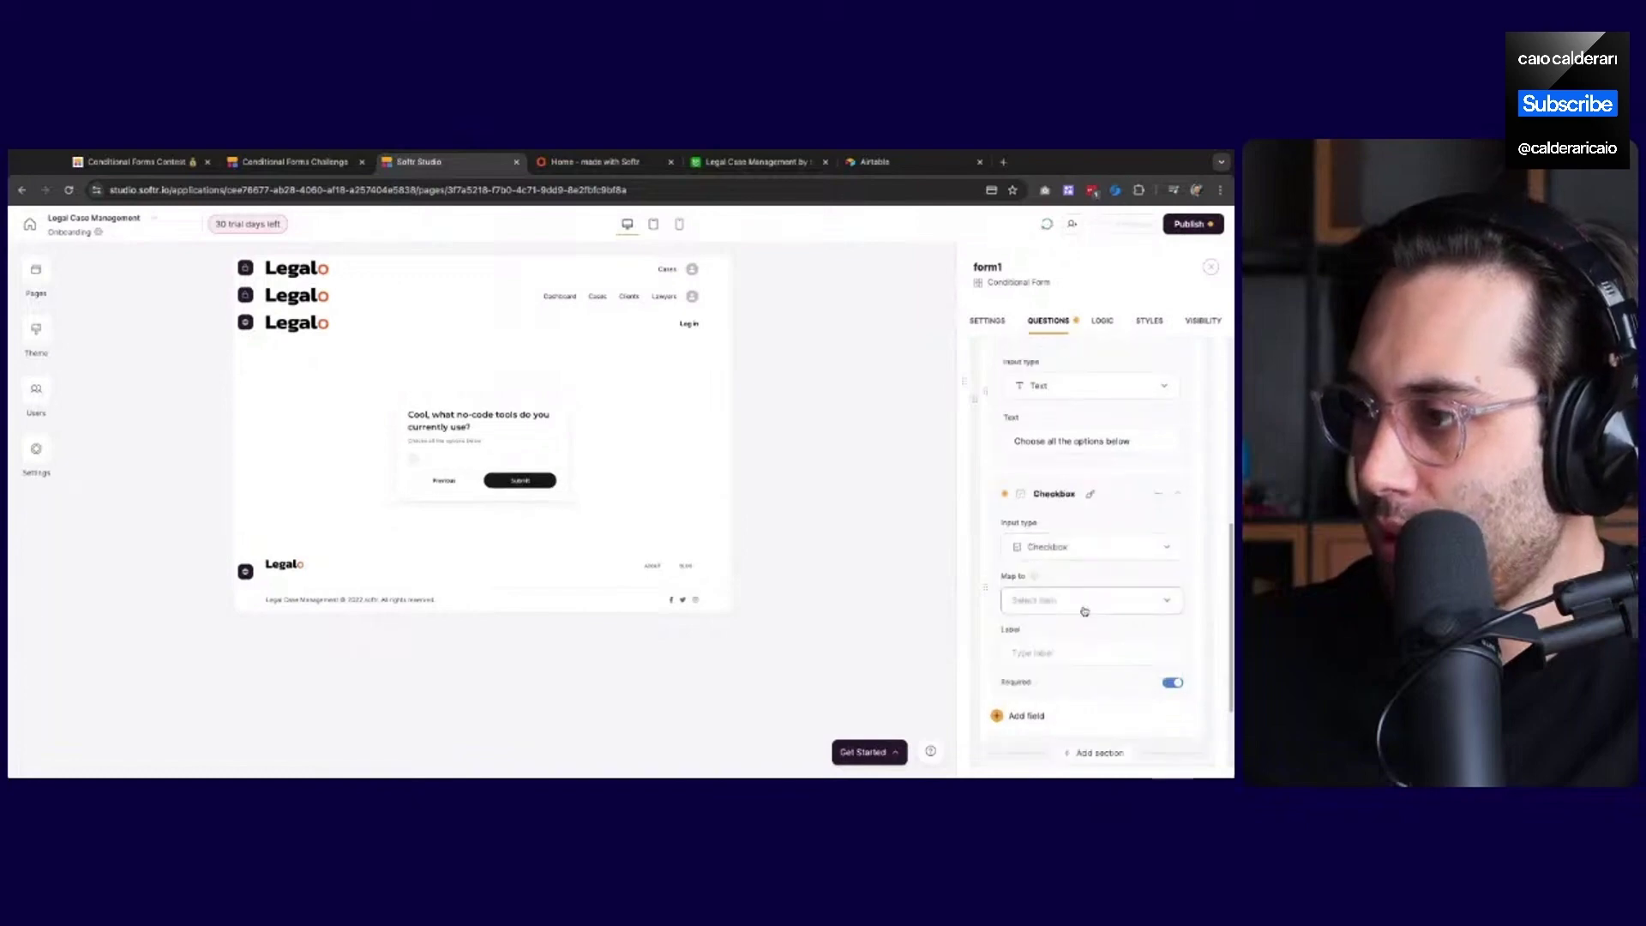
left_click(1085, 603)
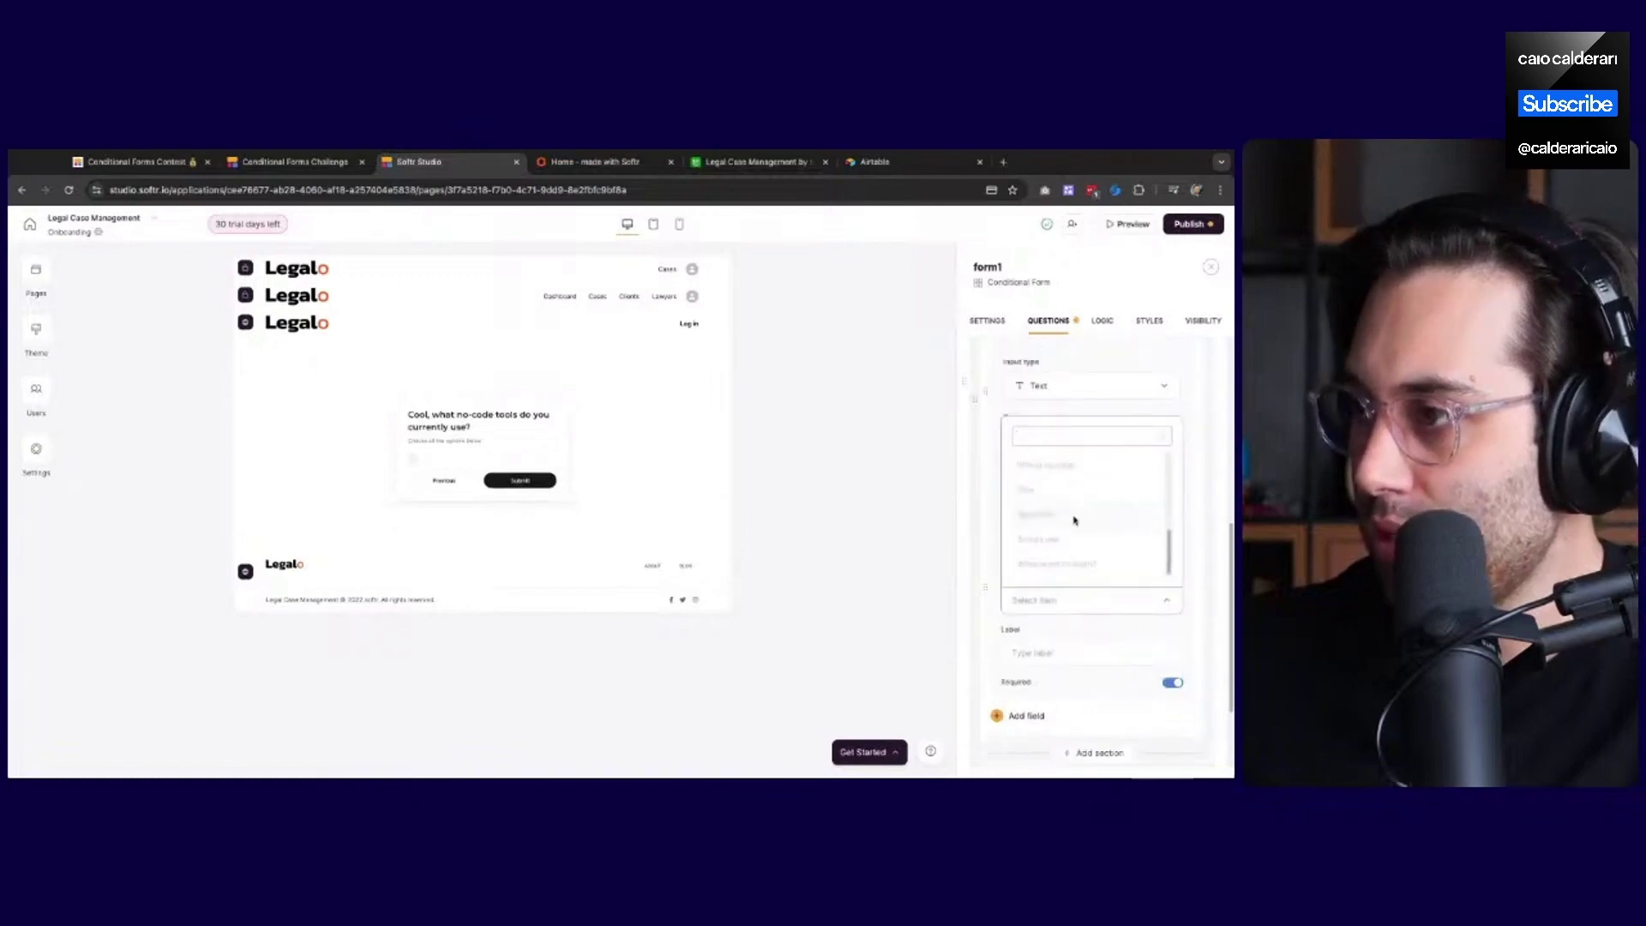
left_click(1082, 554)
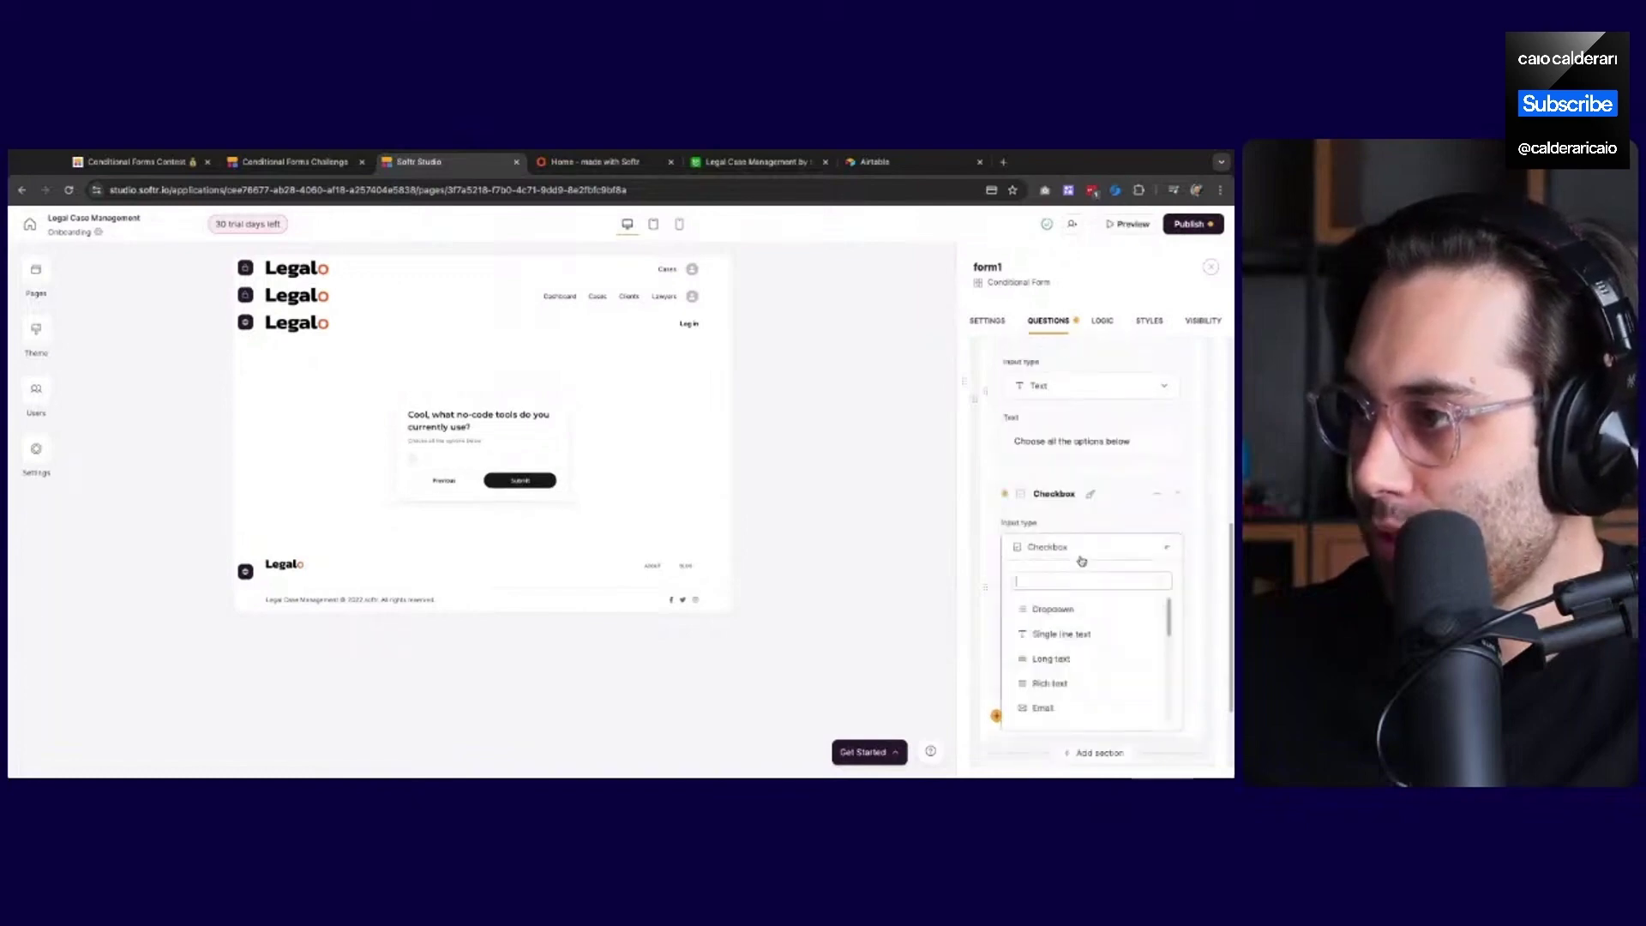
left_click(1072, 610)
Map the question to 'Tools I use' with options sorted as defined in source
left_click(1065, 521)
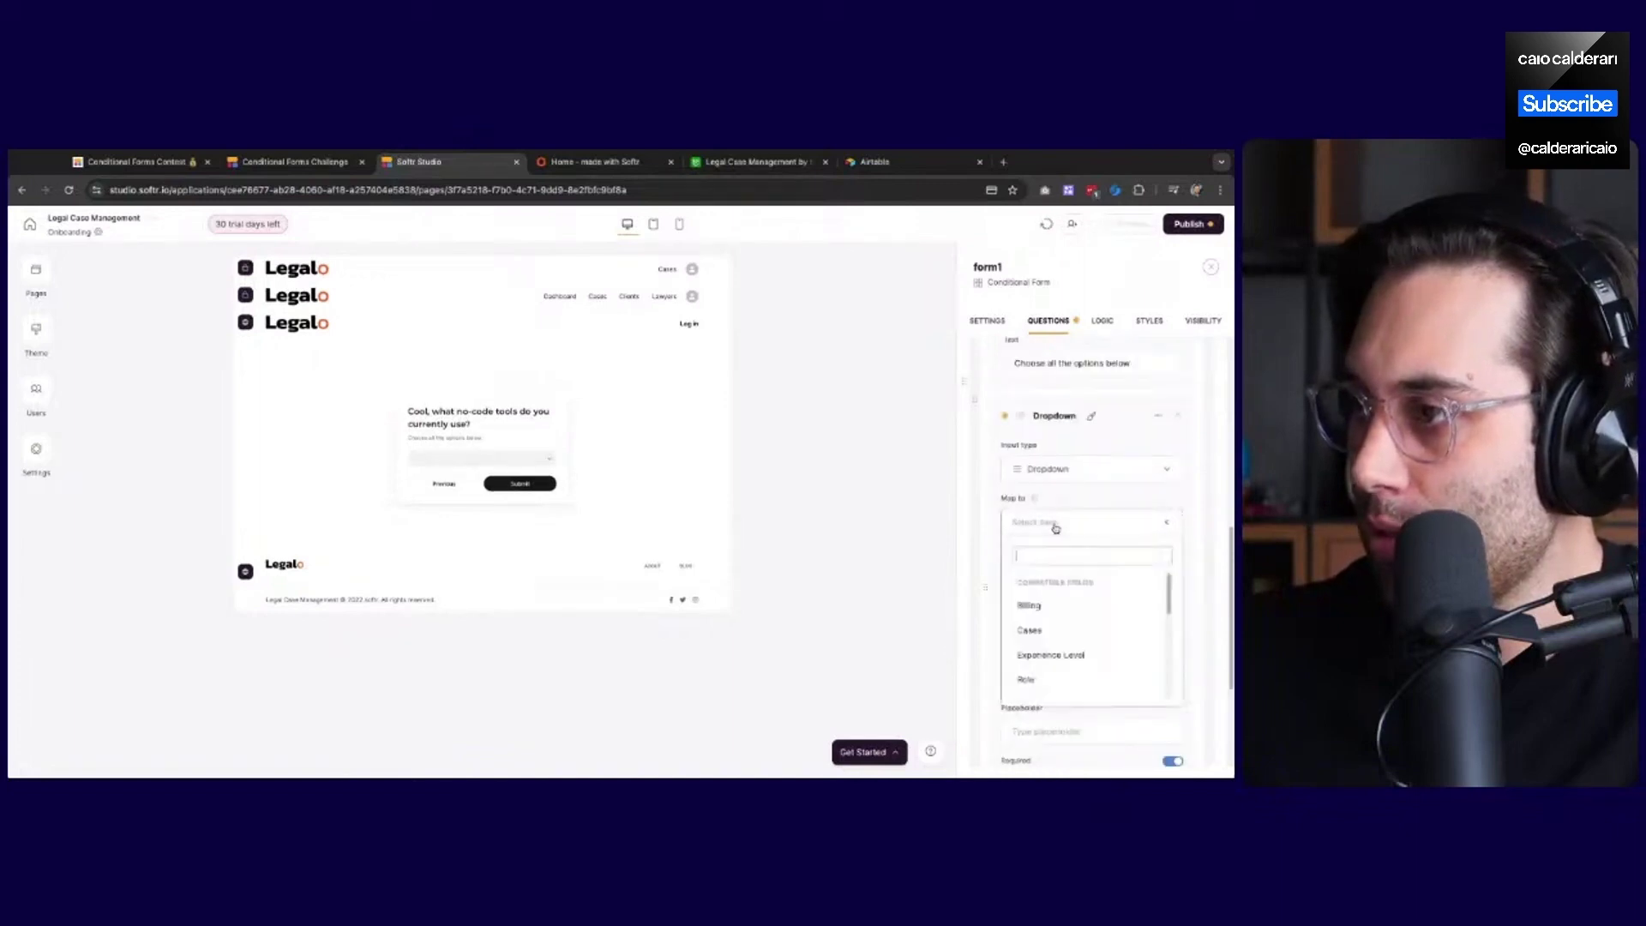
left_click(1061, 633)
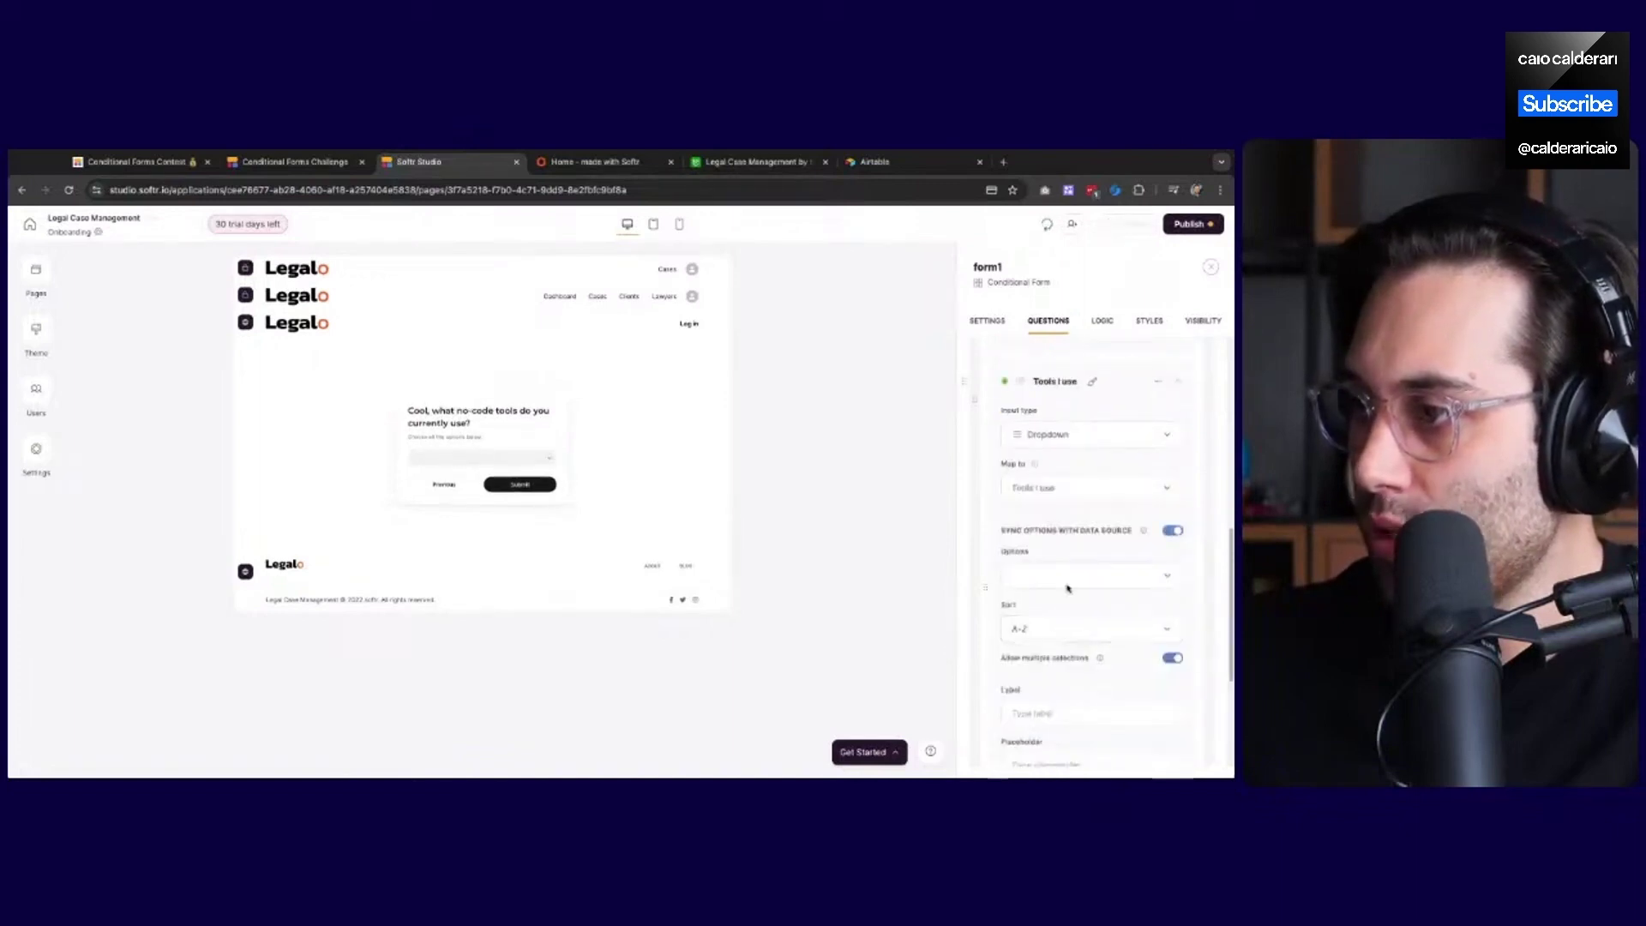
left_click(1073, 624)
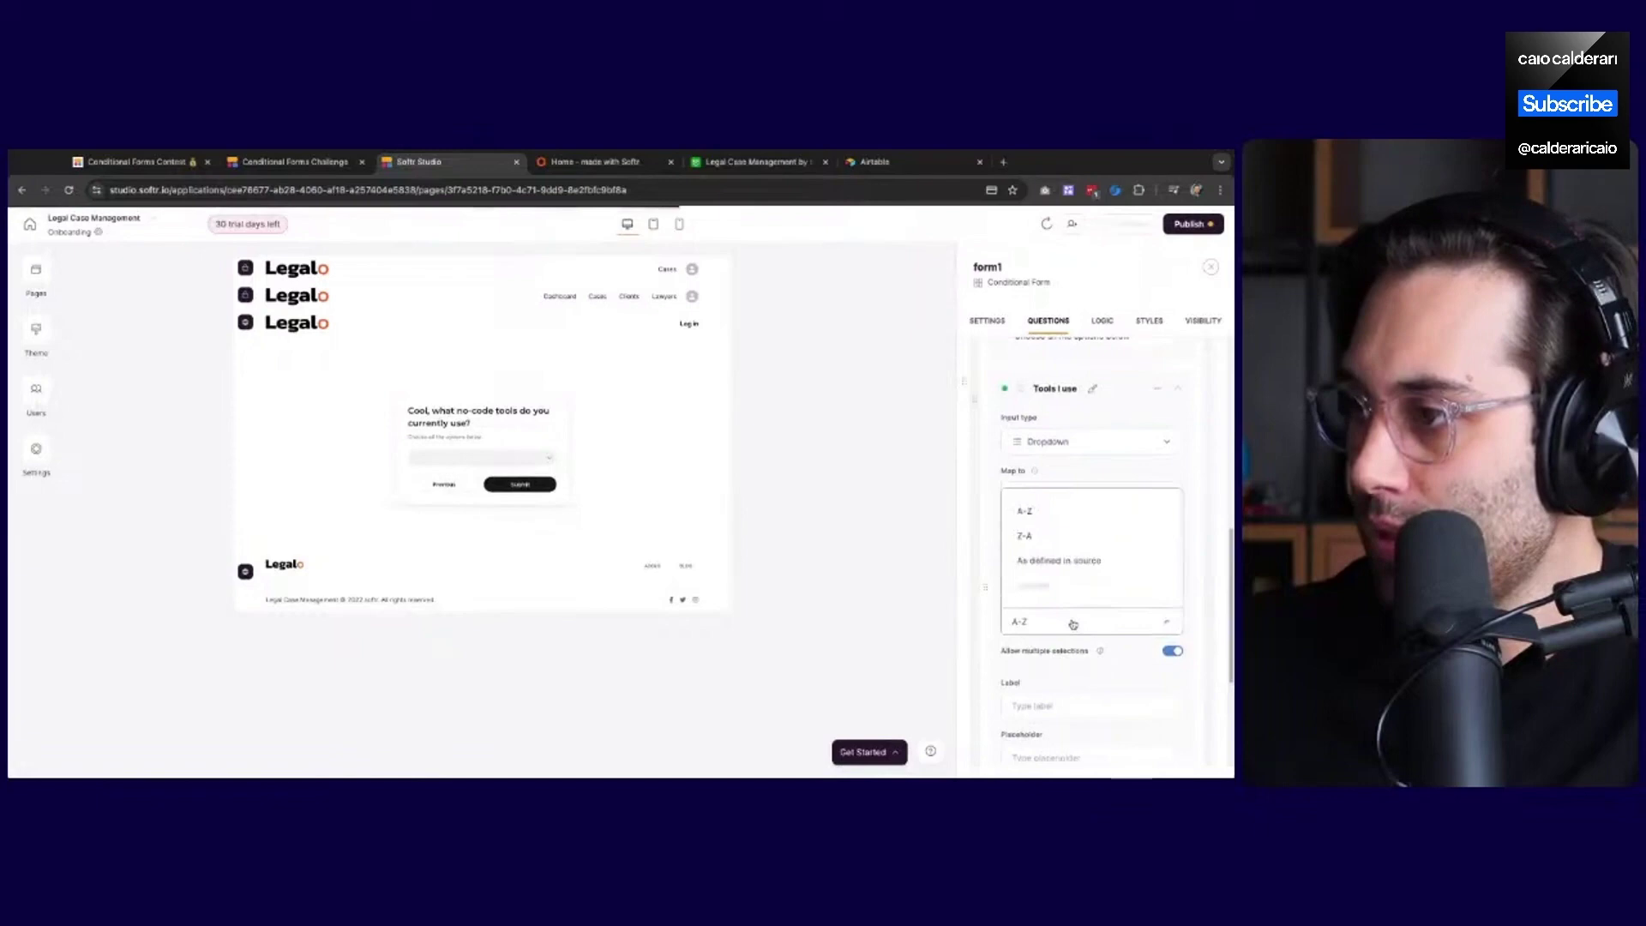
left_click(1063, 561)
scroll(1068, 591, "down", 2)
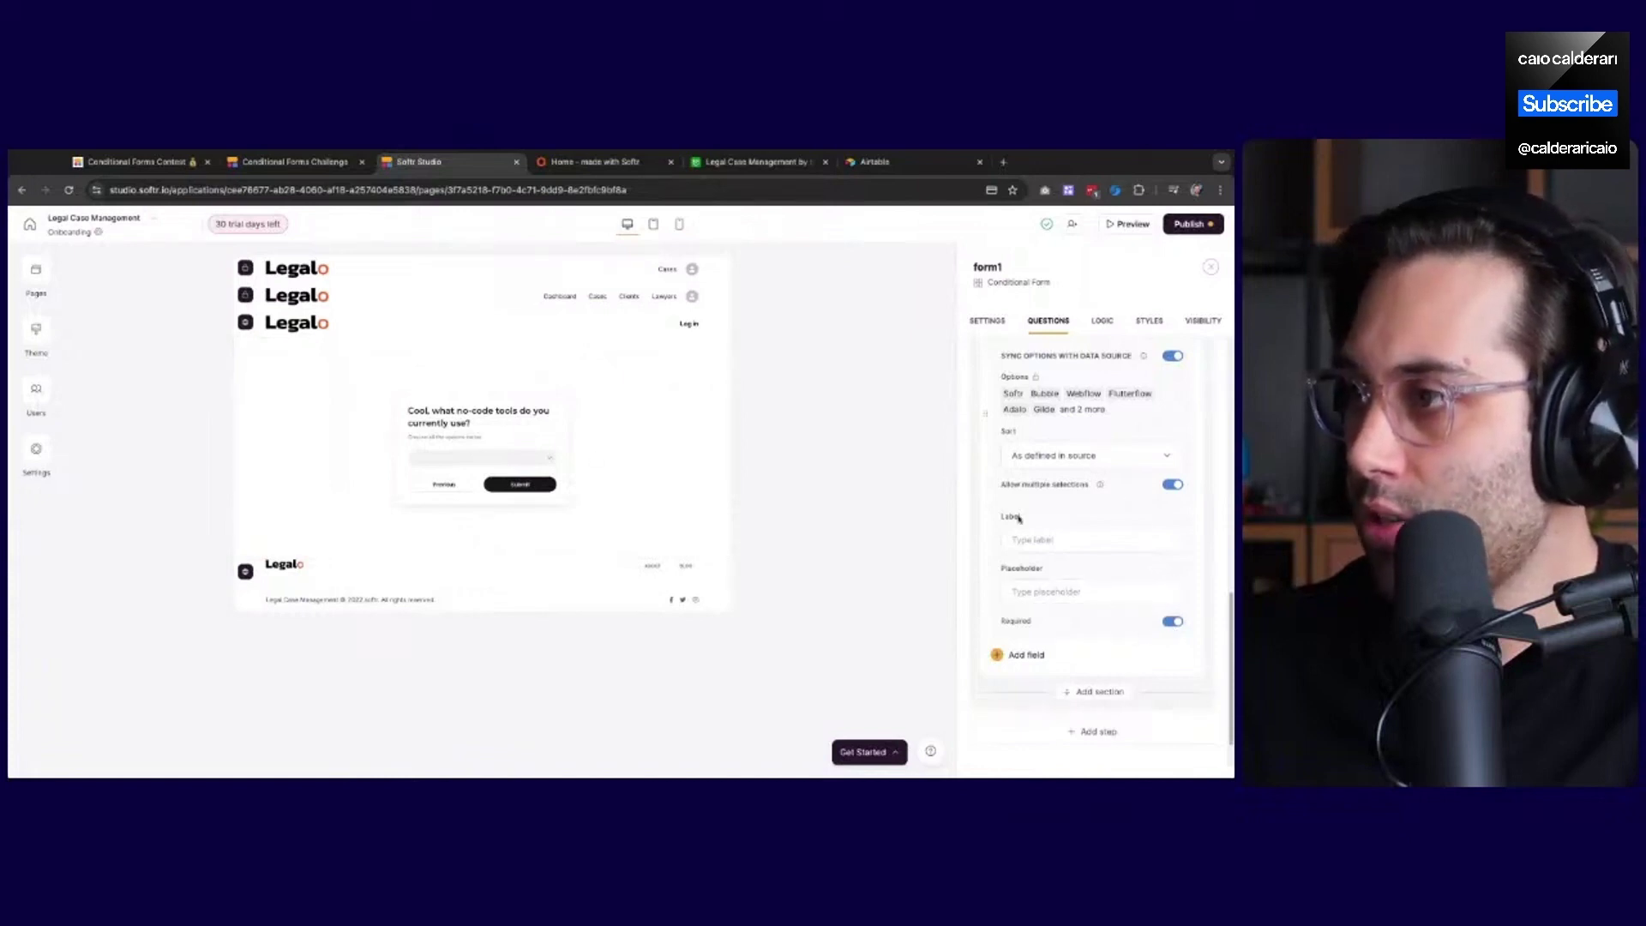
scroll(1085, 616, "down", 1)
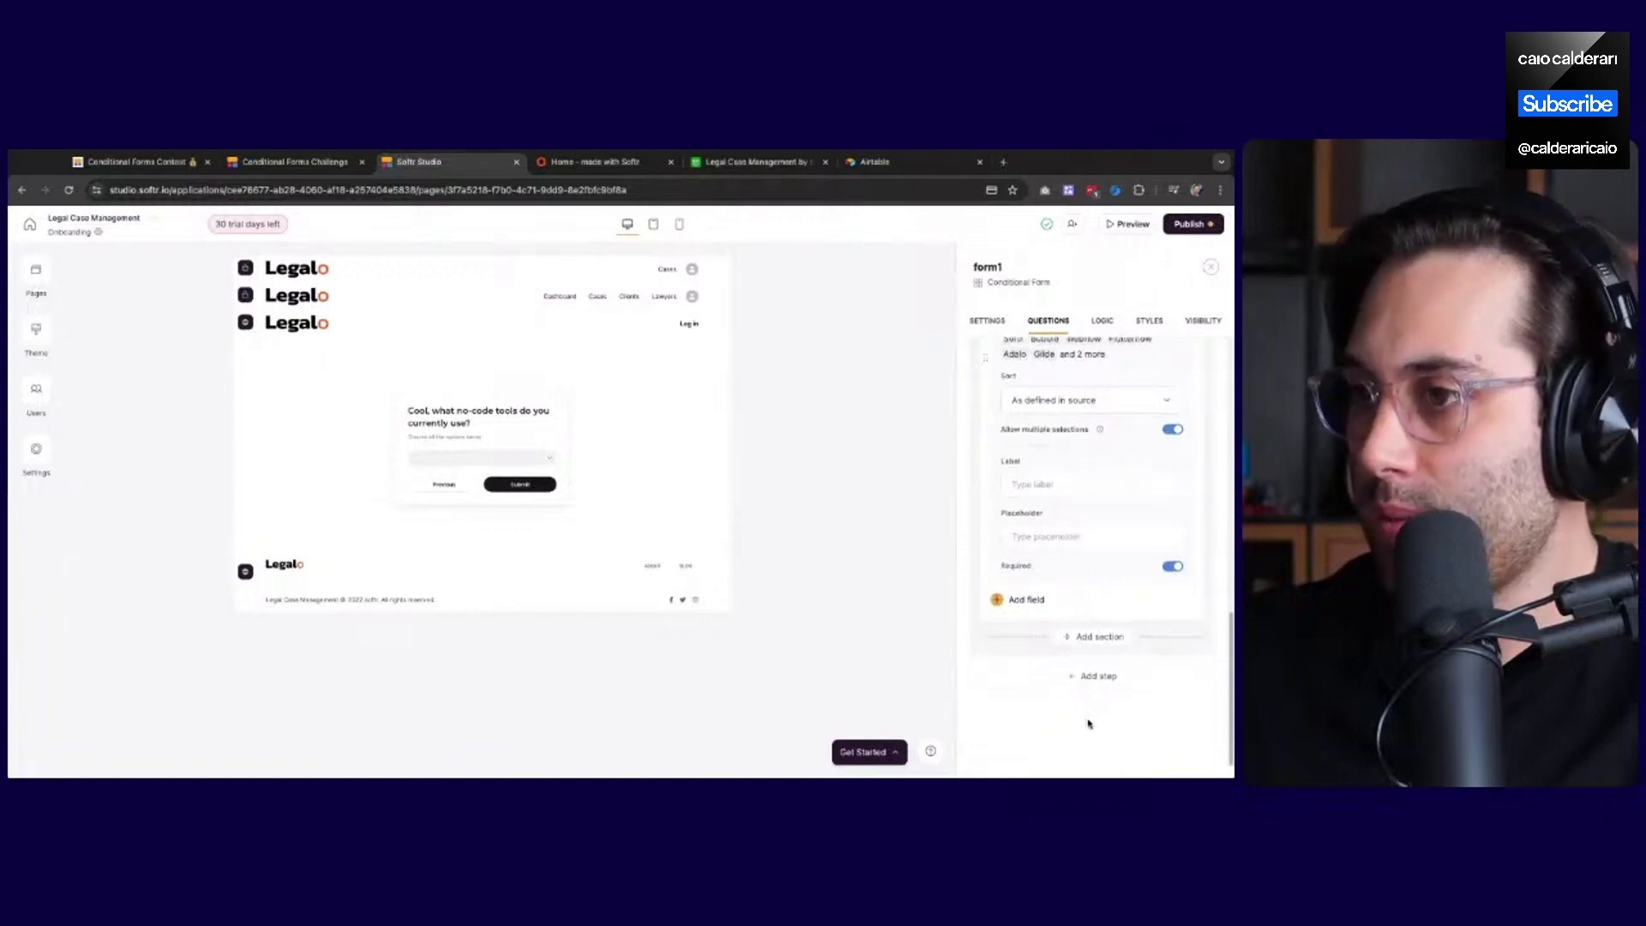
Add a new form step titled 'Nice! What do you want to learn about no-code tools?'
left_click(1093, 679)
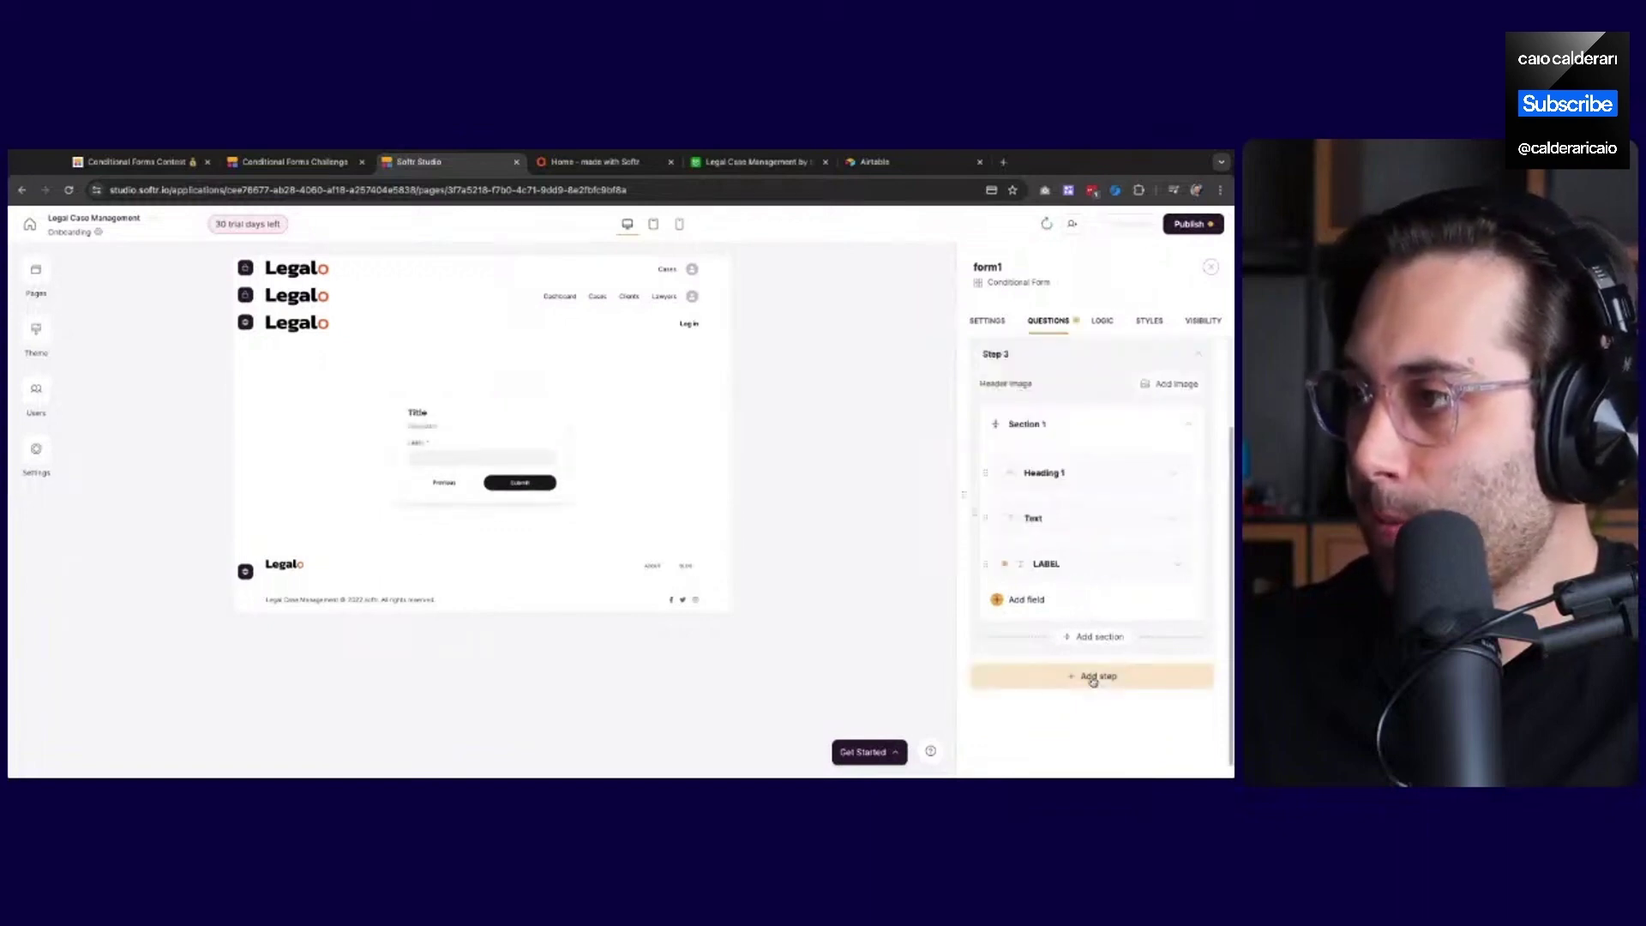
left_click(1110, 472)
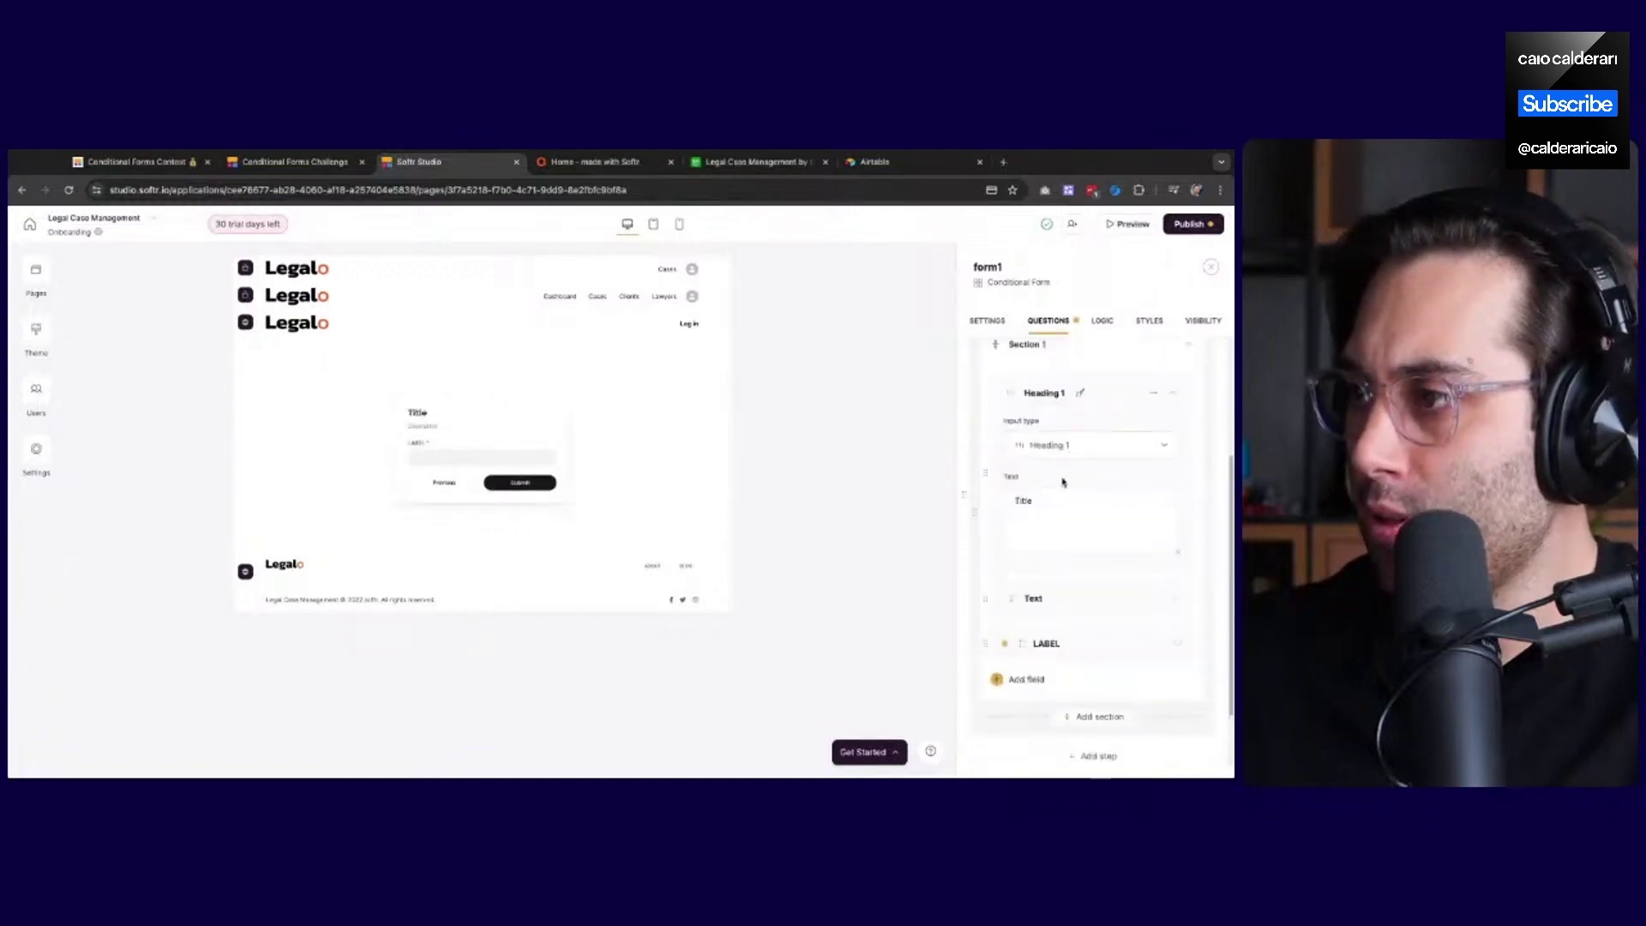
left_click(1050, 521)
key("ctrl+a")
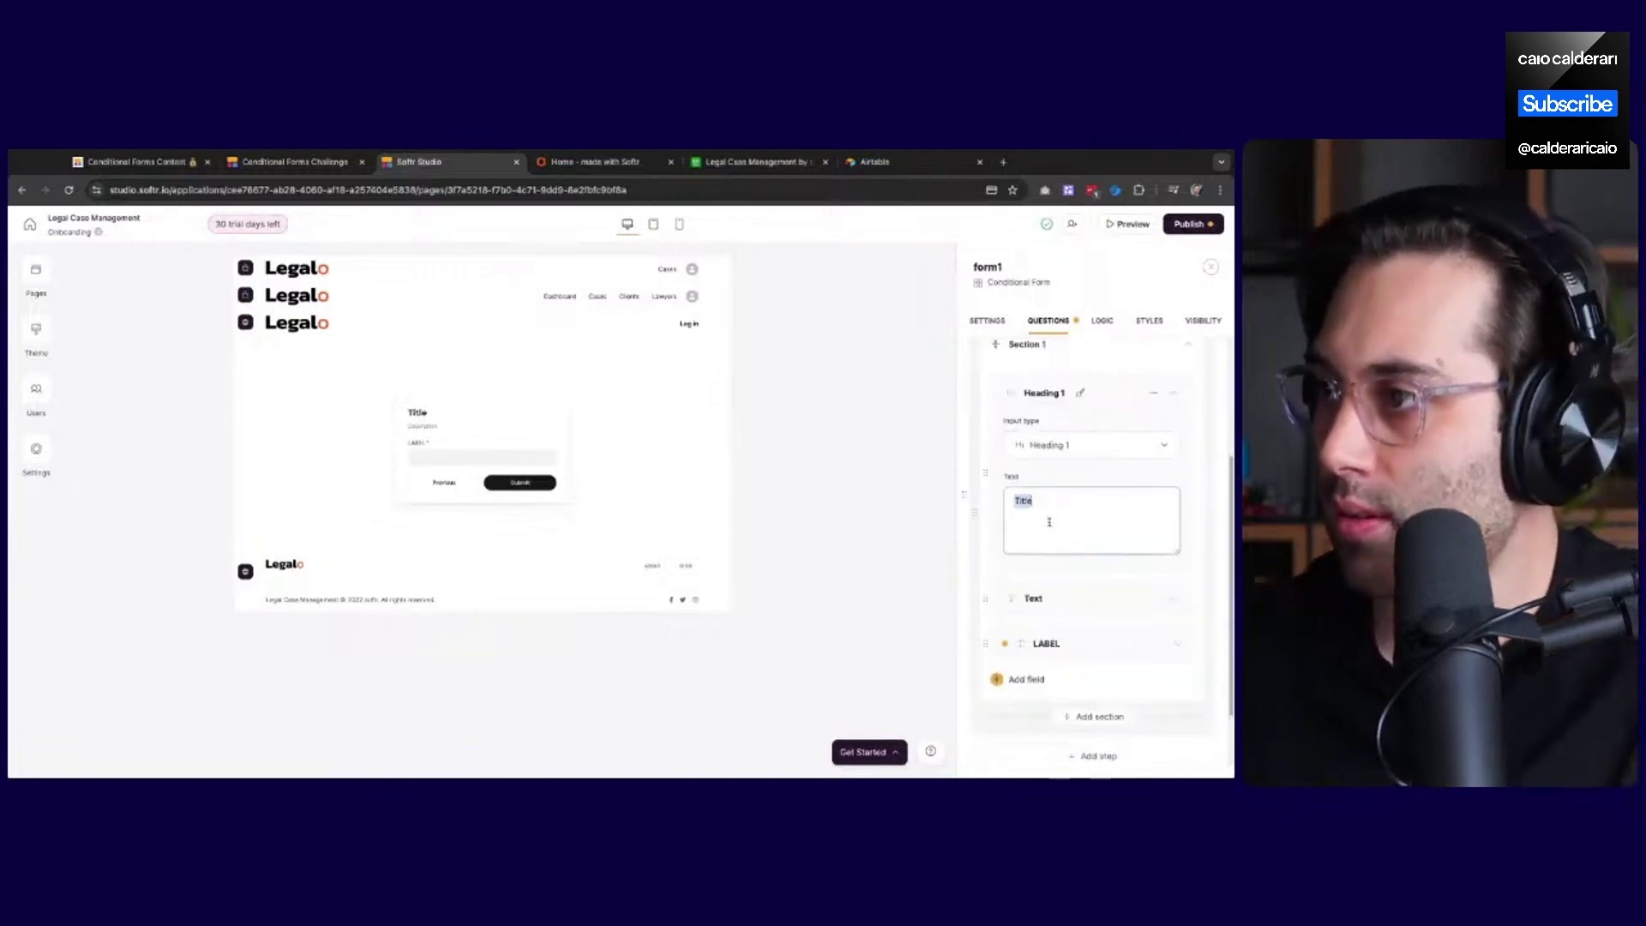
type("Nice! What")
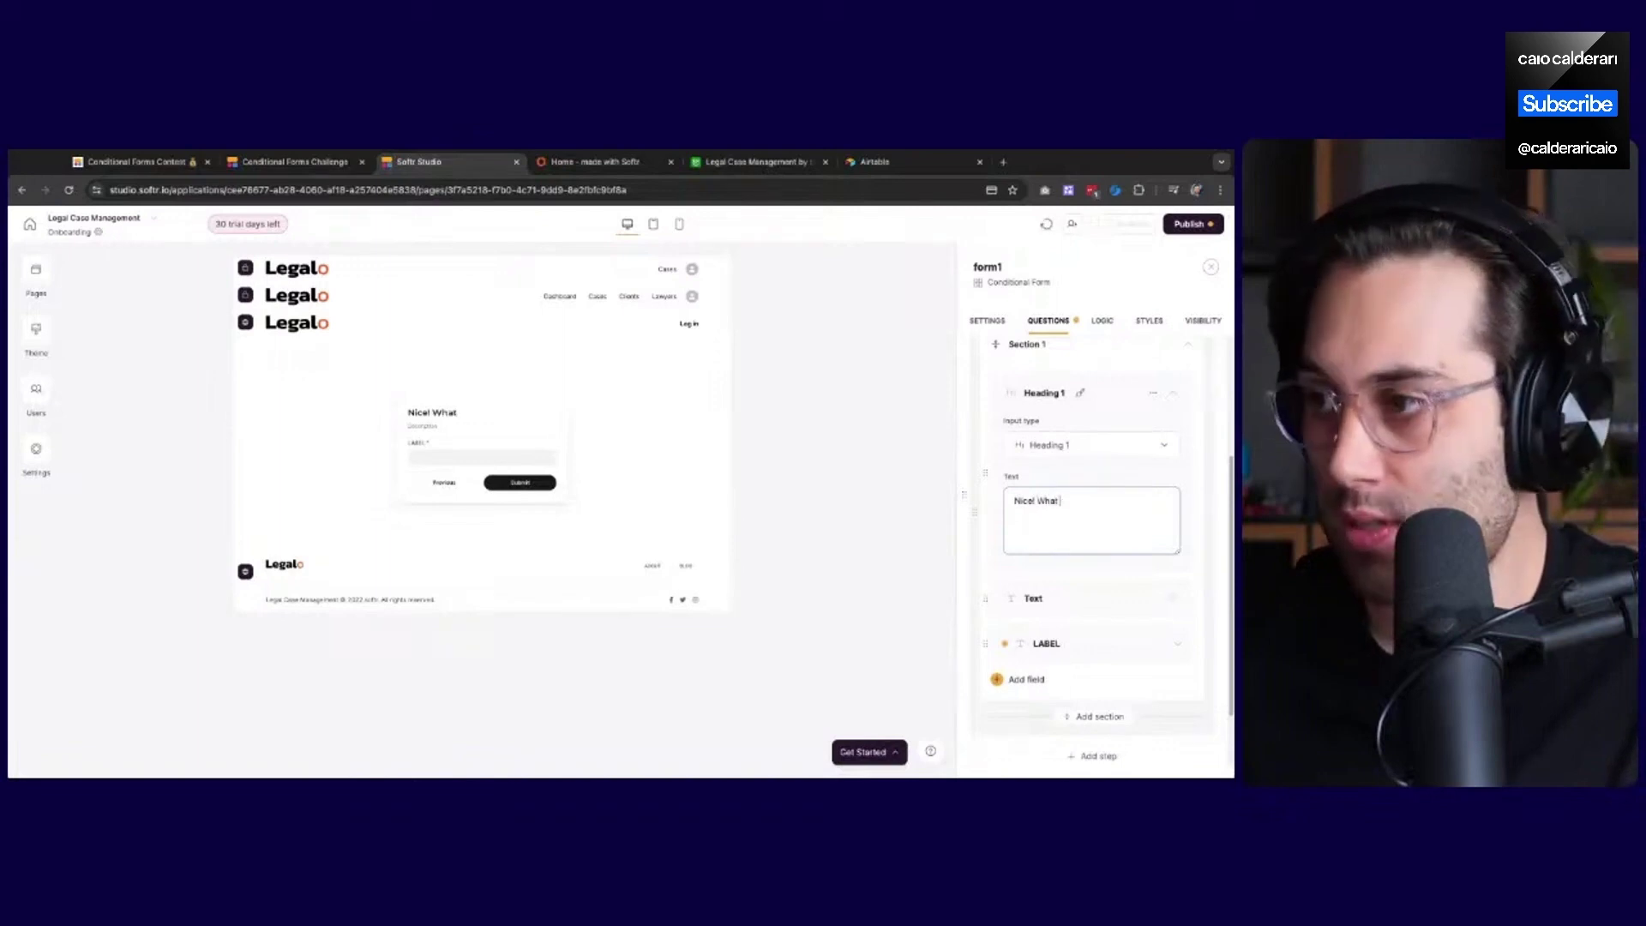
type(" do you want")
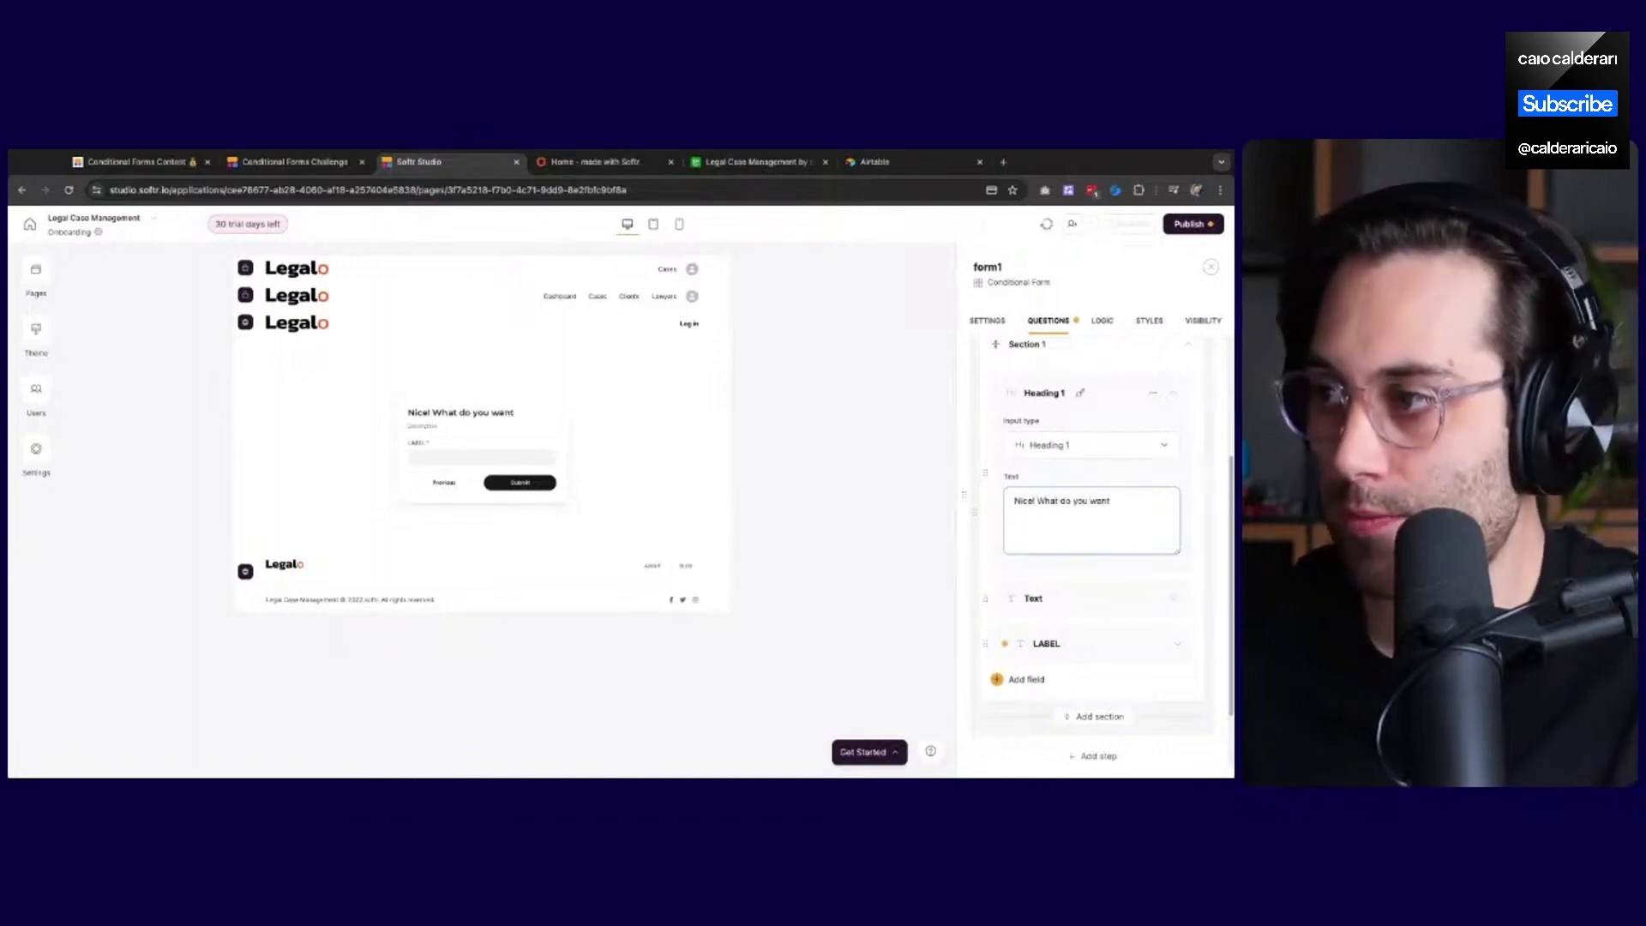
type(" to learn about")
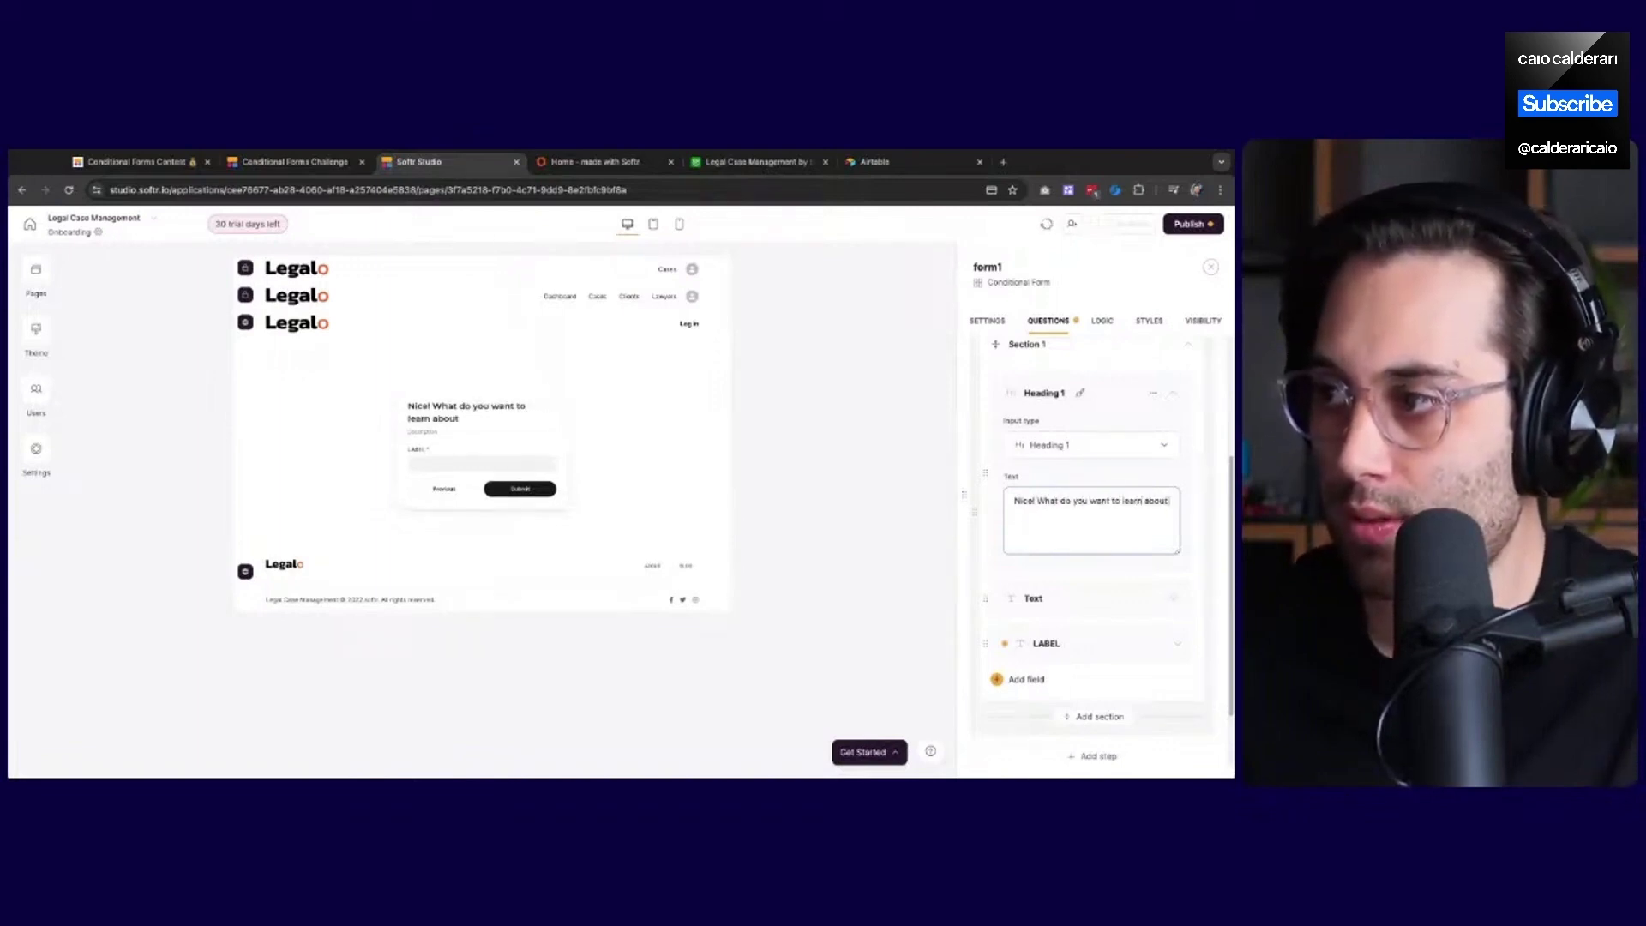
type(" no-code tools?")
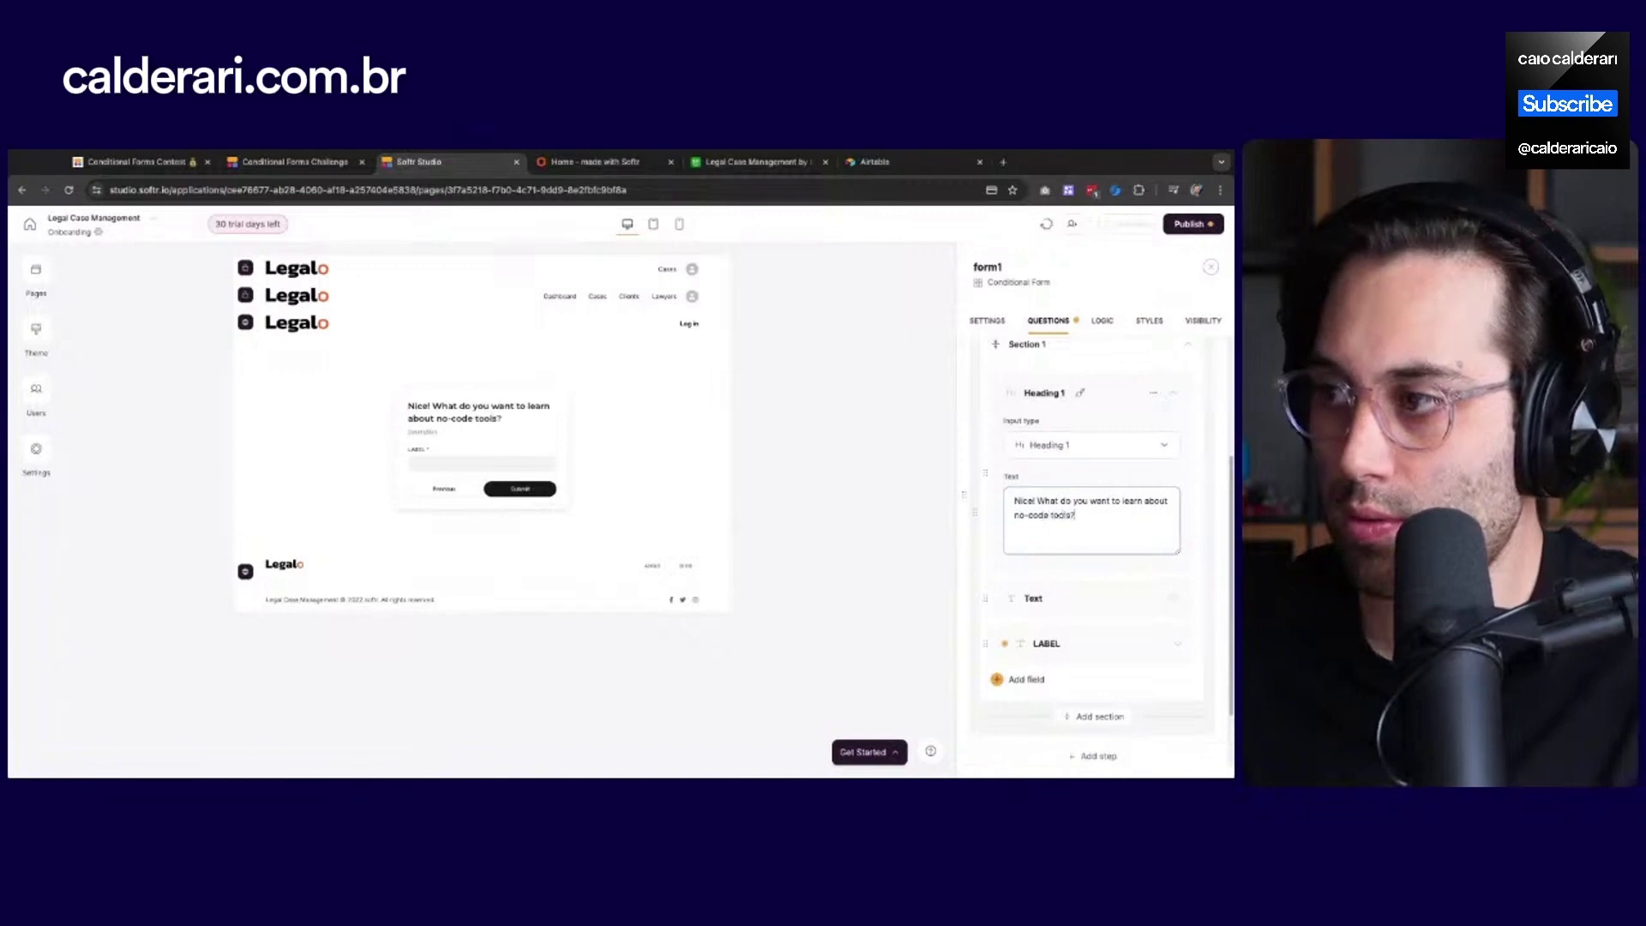
Set the step's description to 'Let us know what type of content you would like to learn'
left_click(1080, 597)
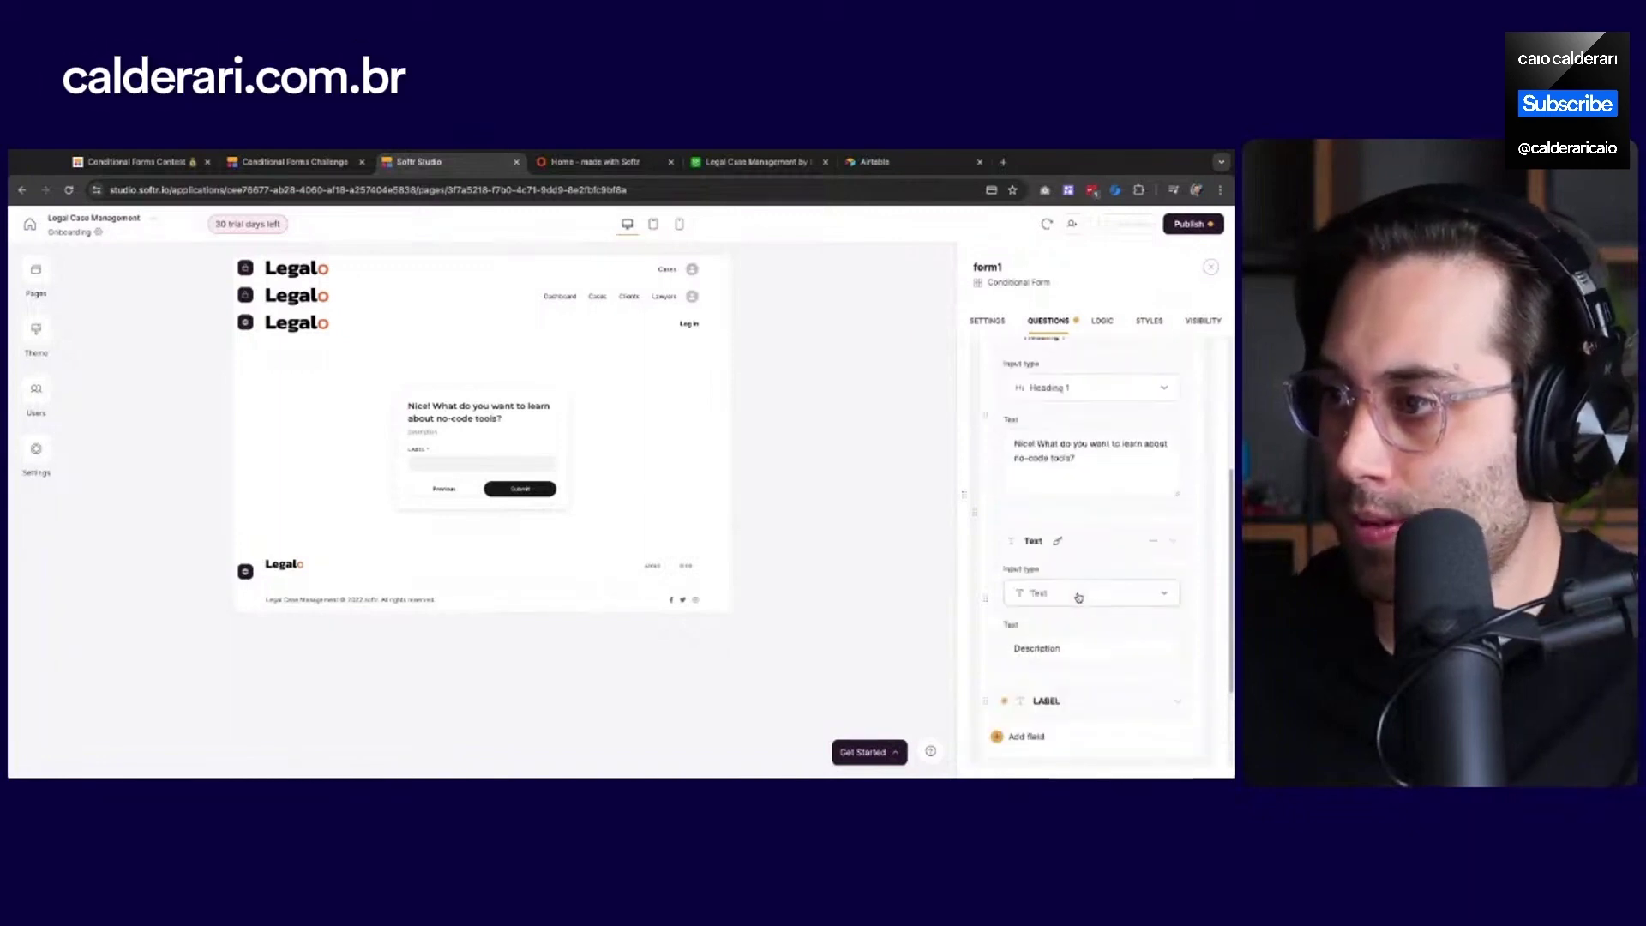
left_click(1058, 648)
double_click(1058, 648)
type("Let us")
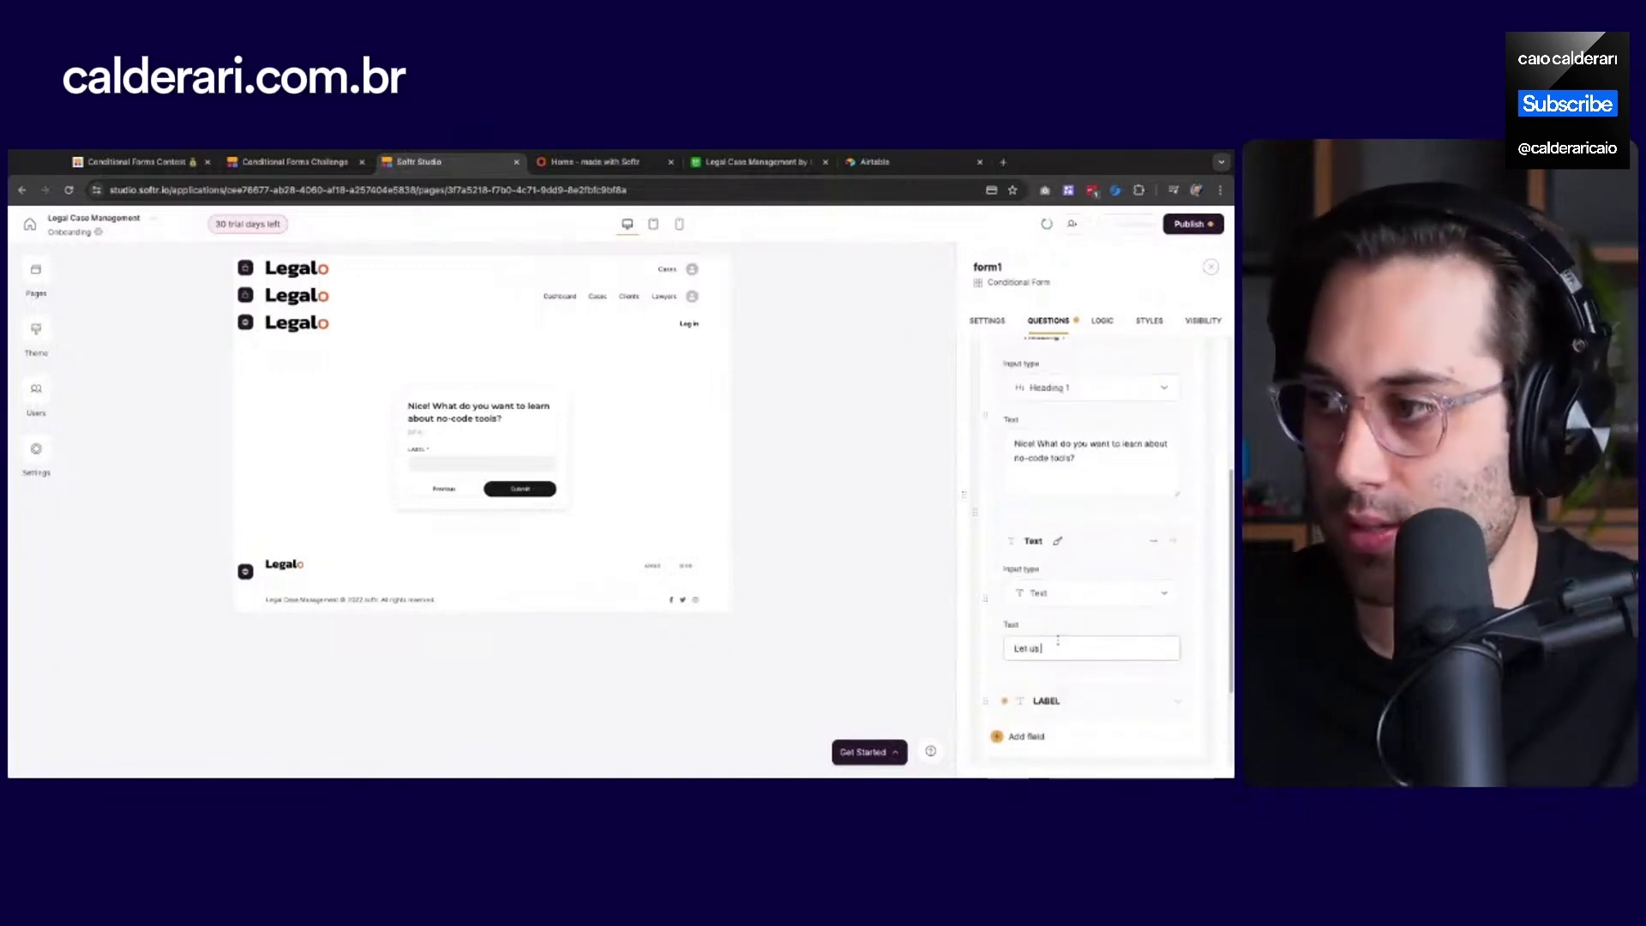
type(" know what type of")
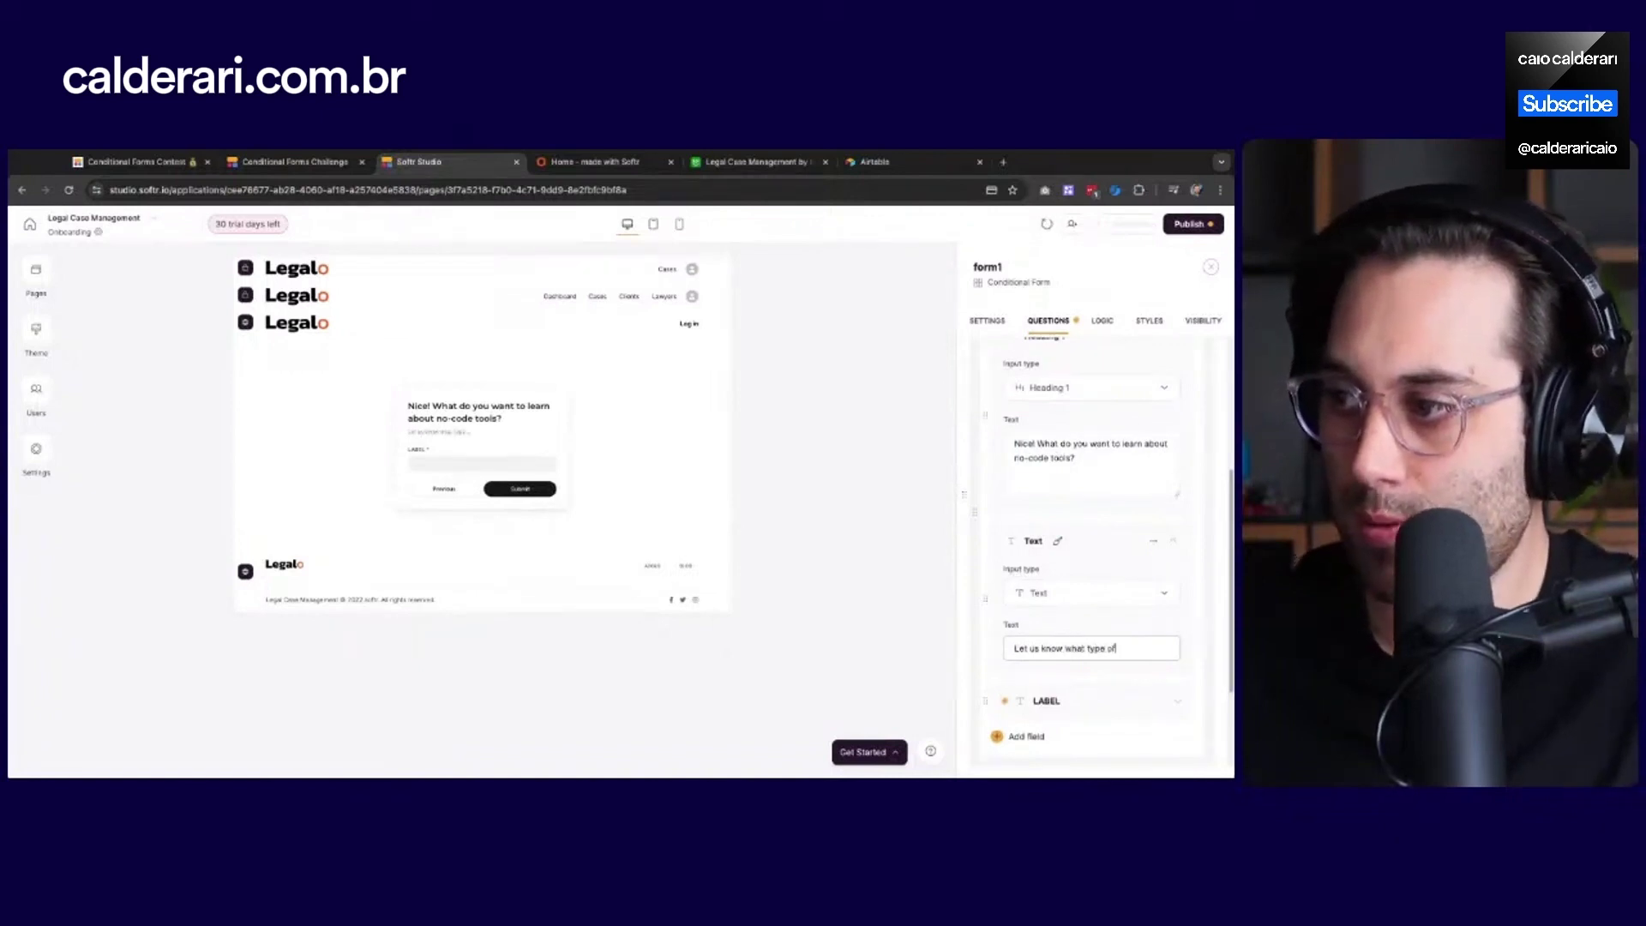
type(" content you wou")
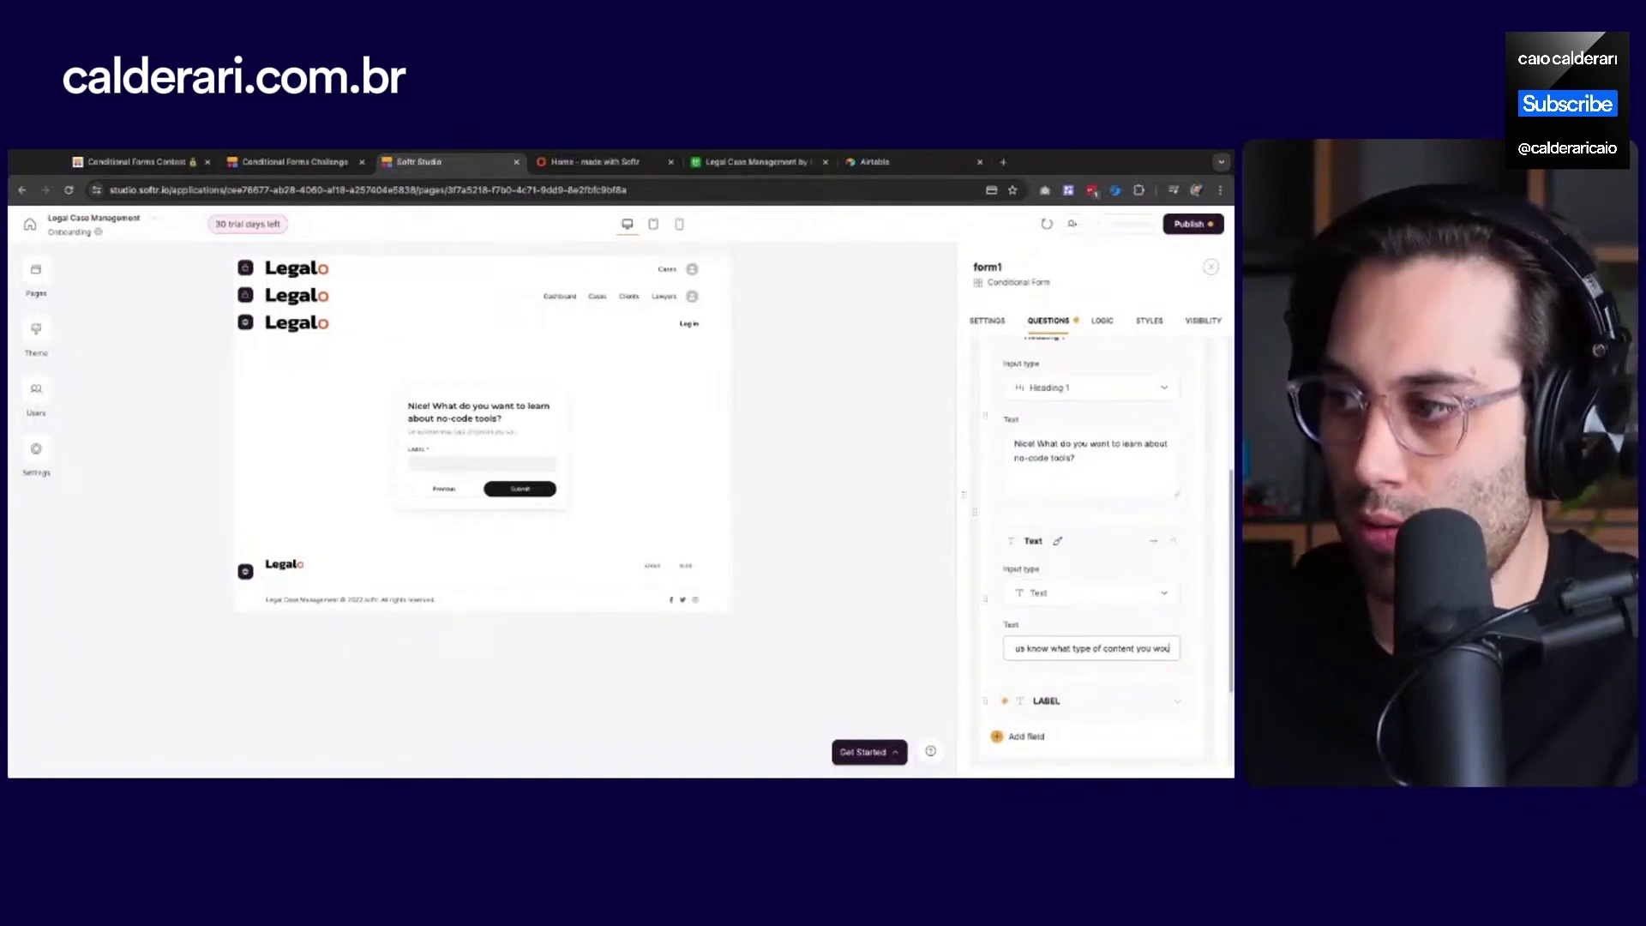
type("ld like to learn")
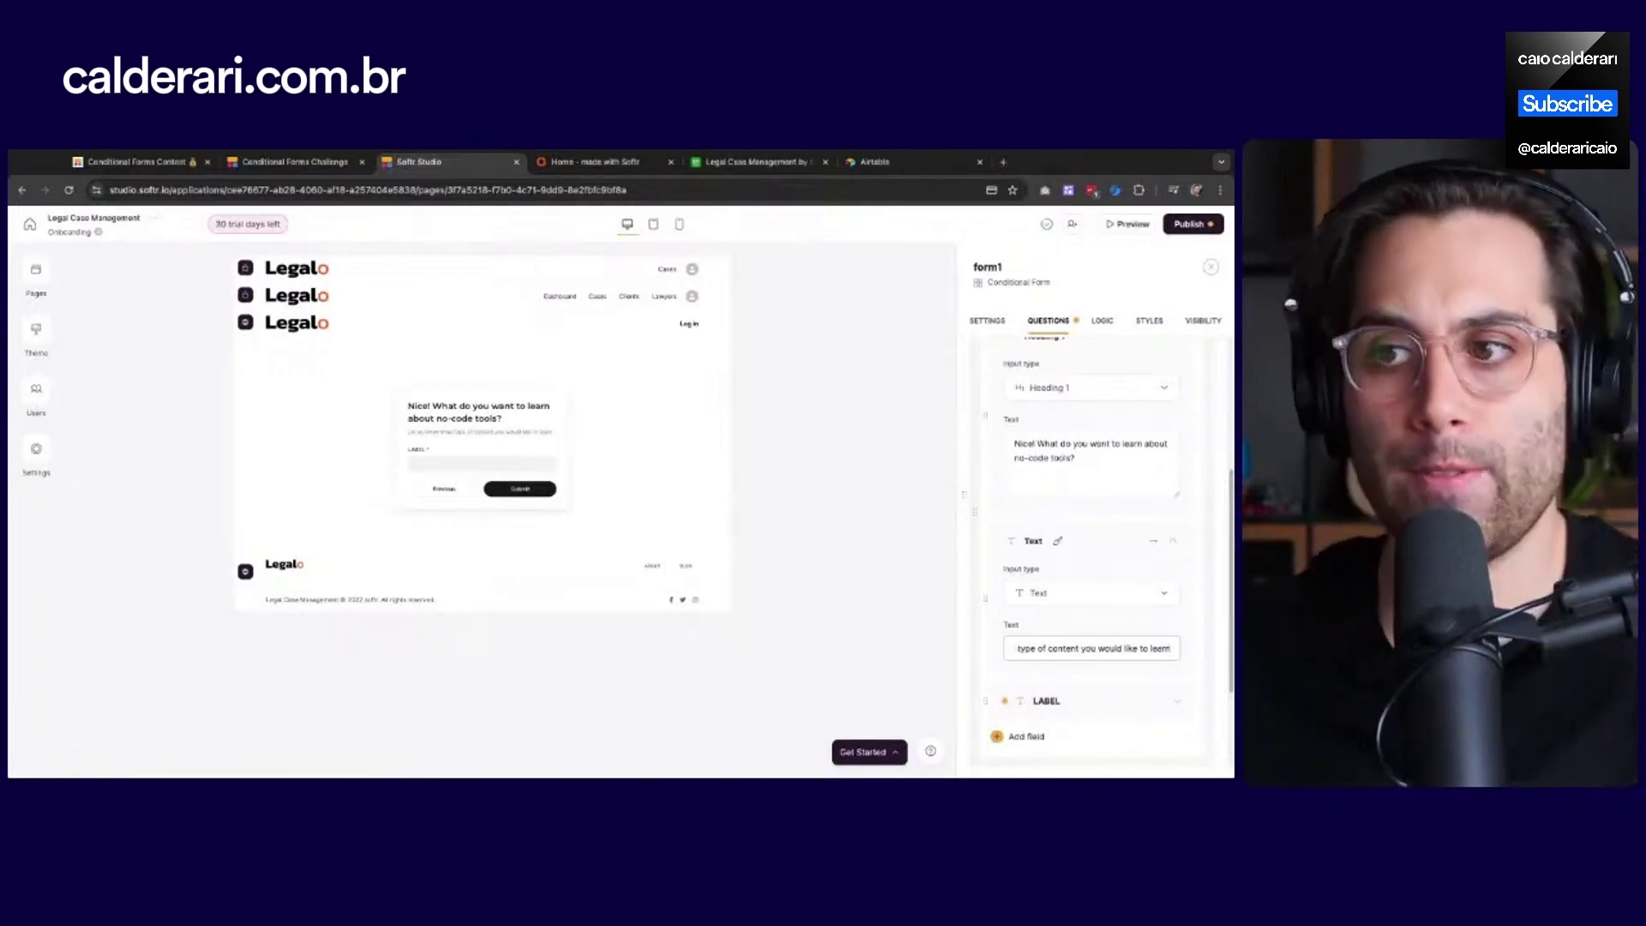
Map the new question's answer to the What want to learn? field
scroll(1111, 642, "down", 1)
left_click(1112, 642)
scroll(1081, 583, "down", 3)
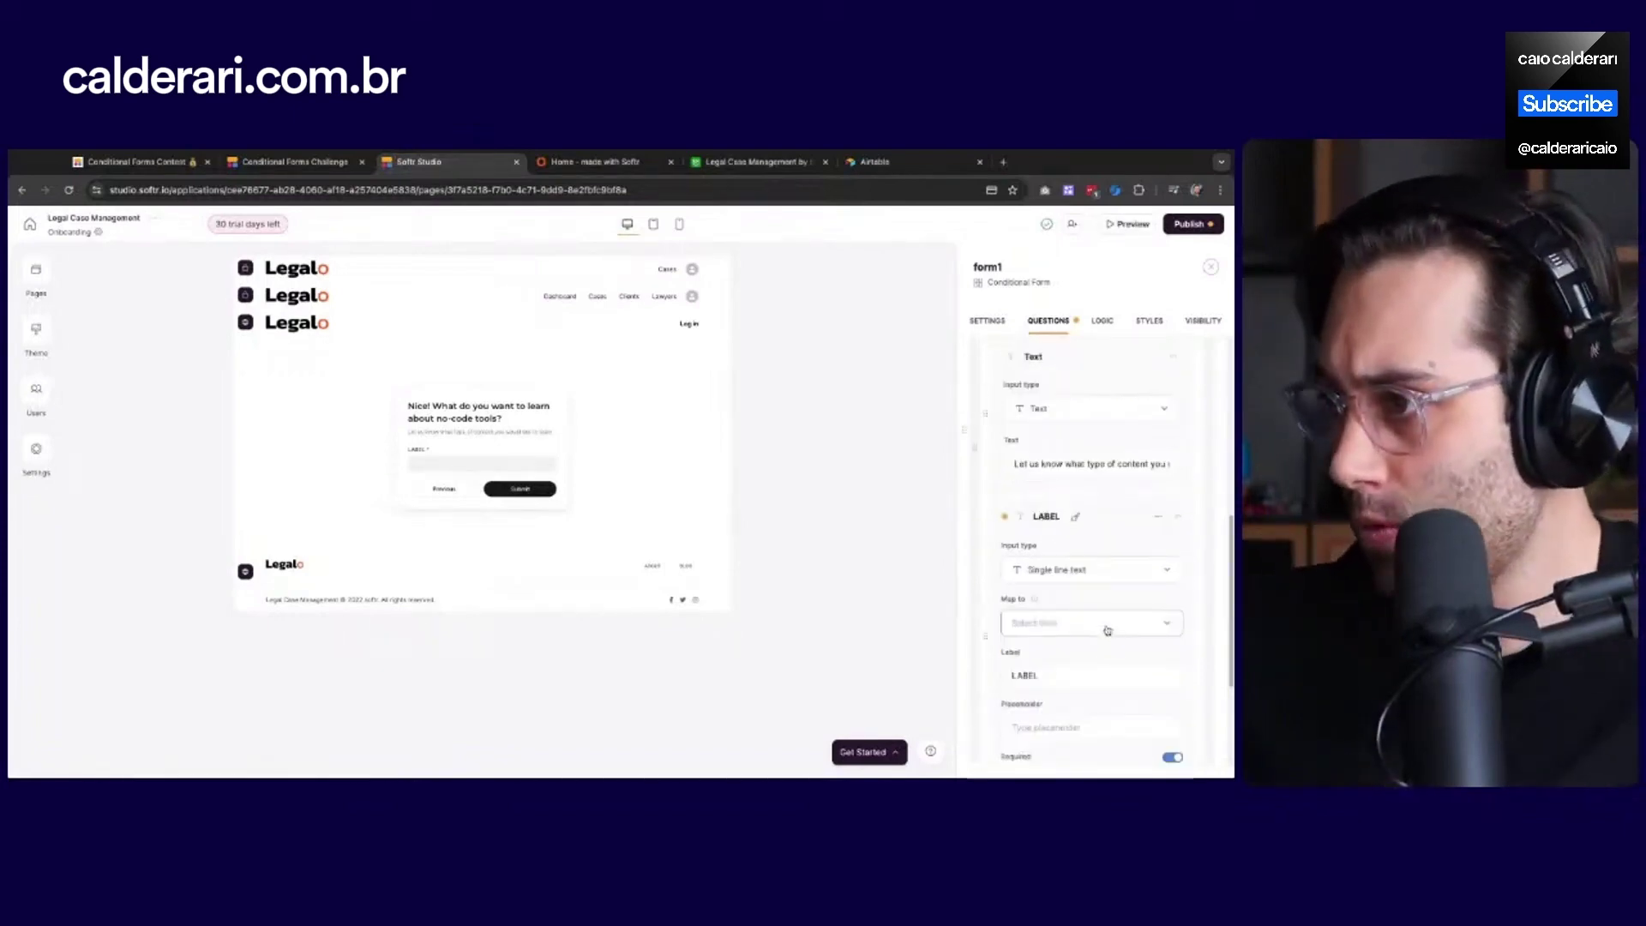
scroll(1061, 556, "down", 1)
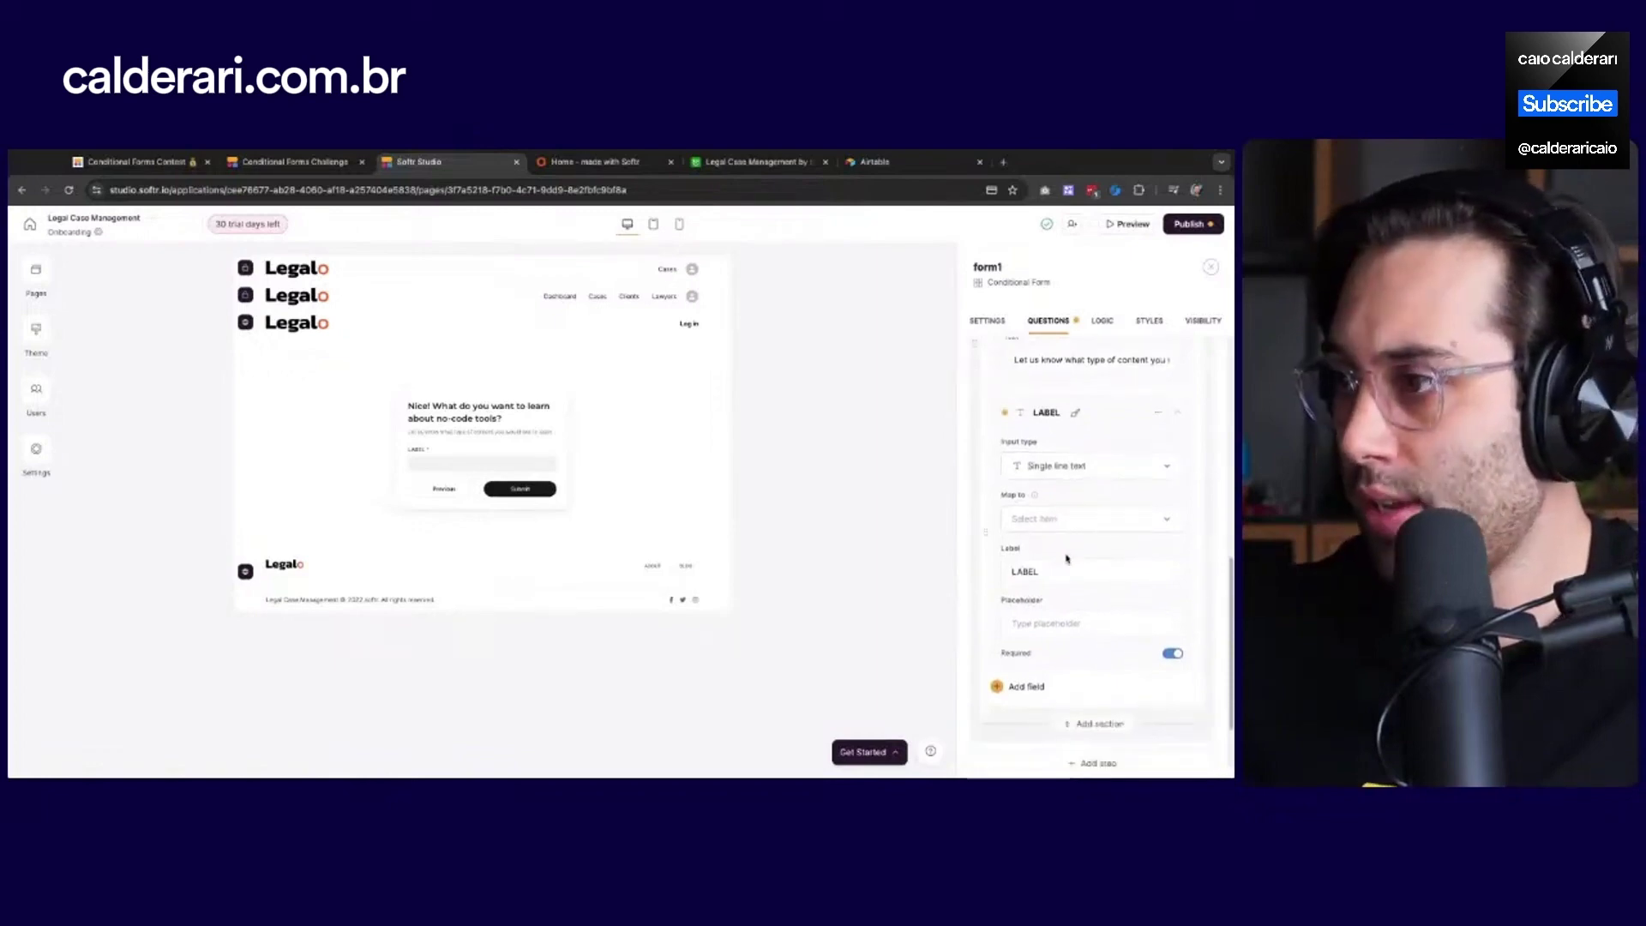
left_click(1085, 473)
left_click(1069, 528)
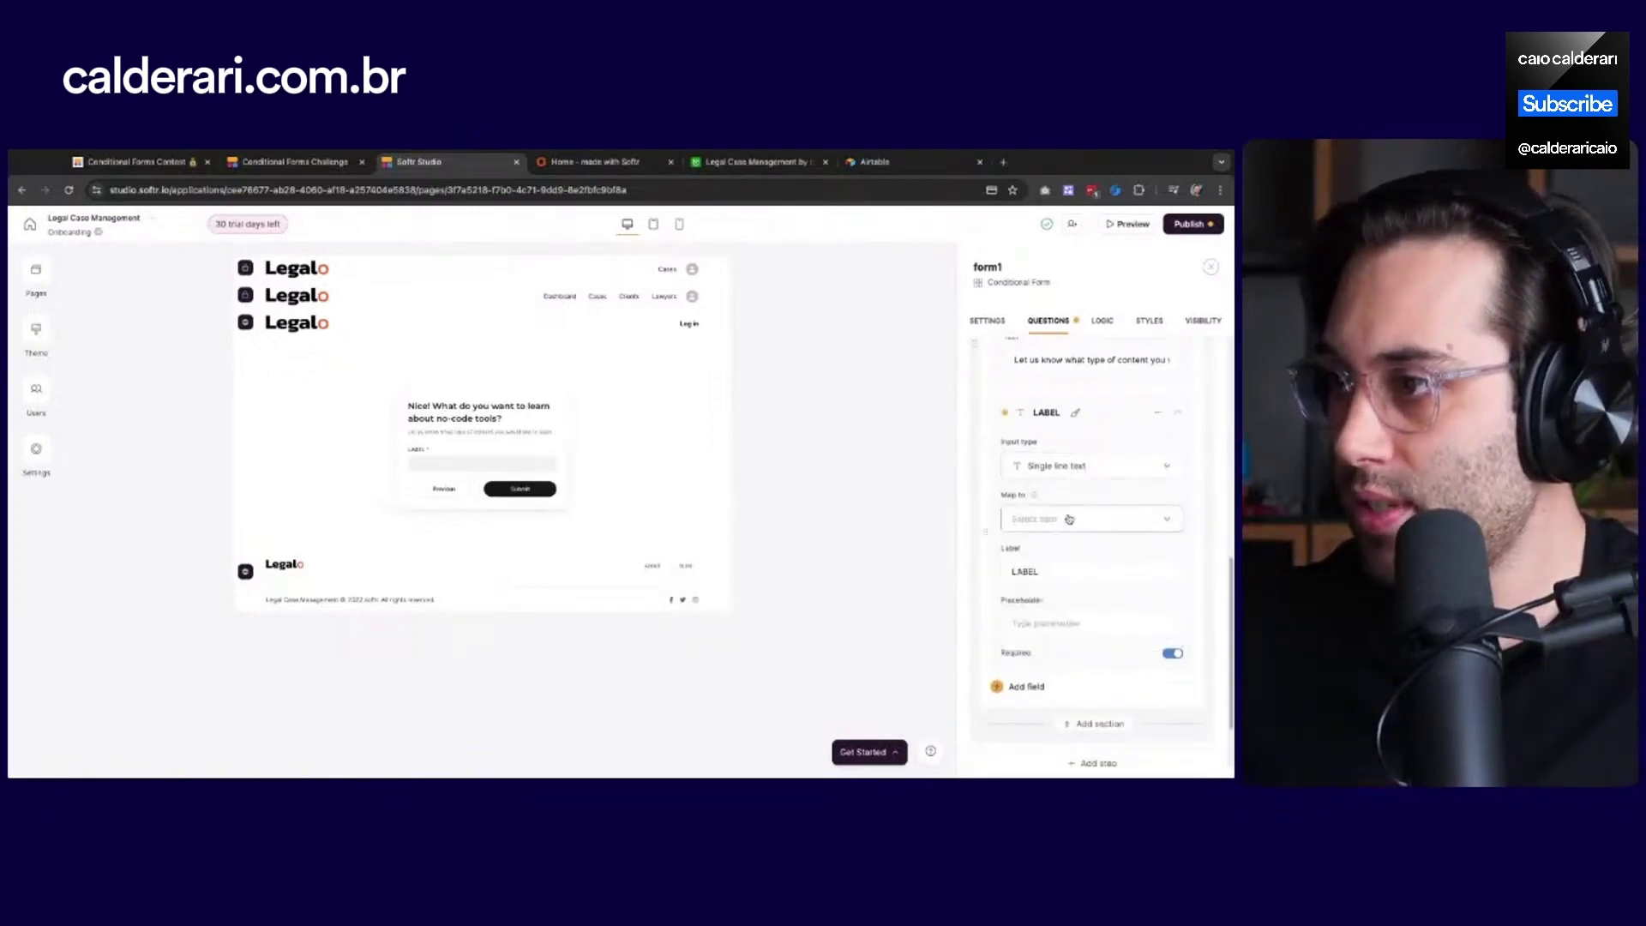
left_click(1067, 520)
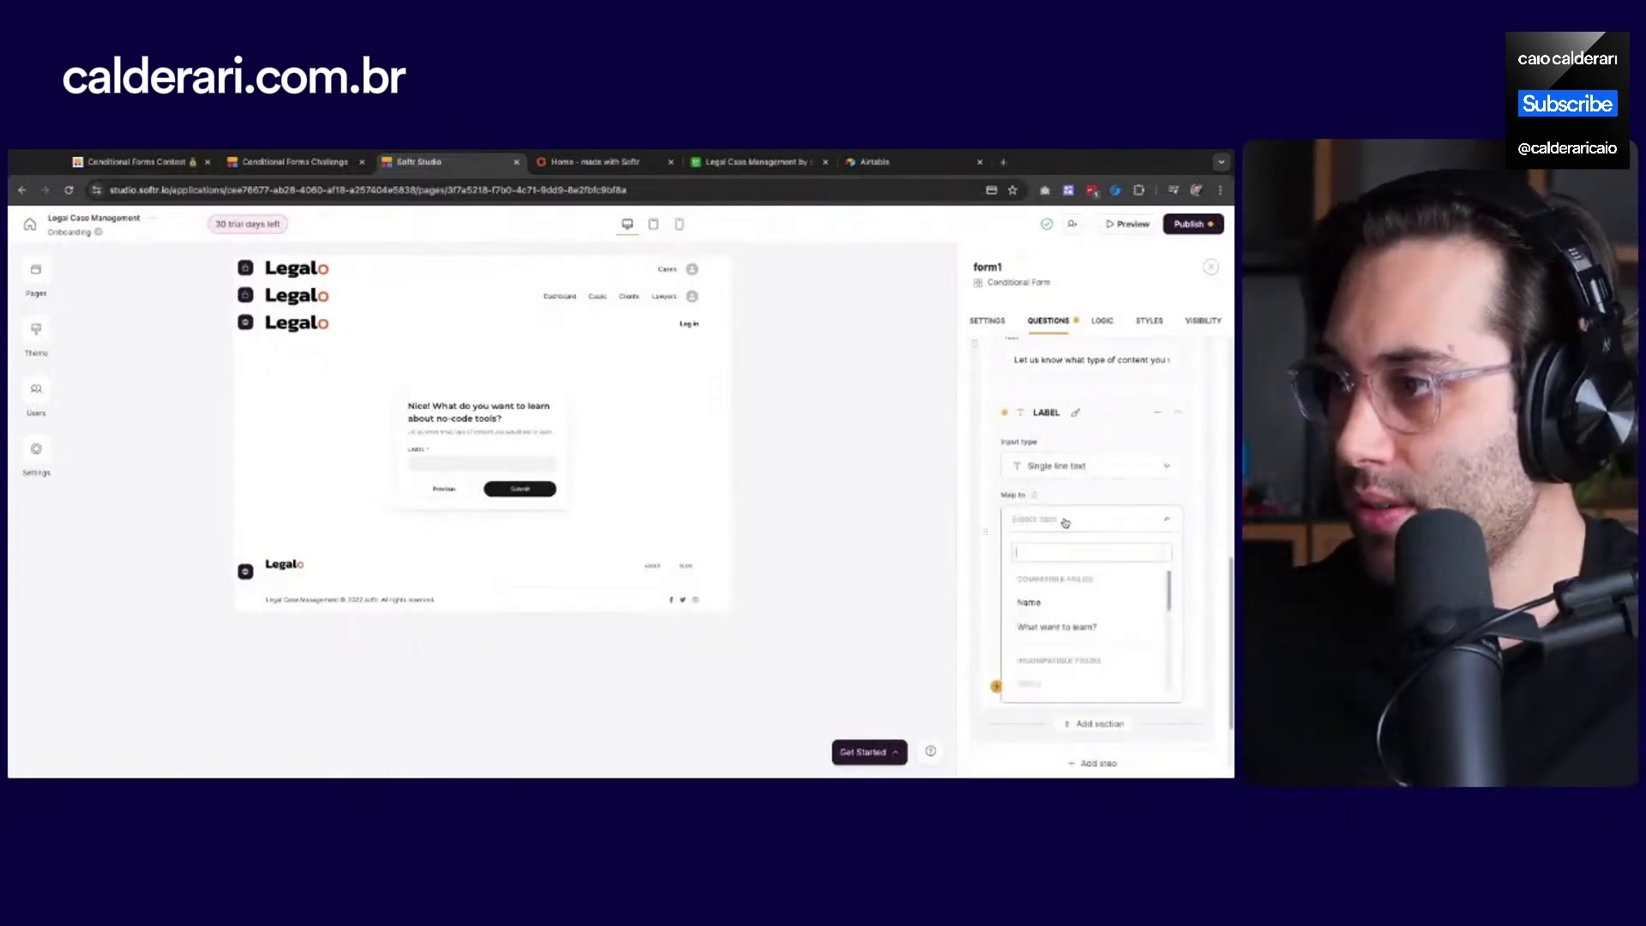
left_click(1064, 628)
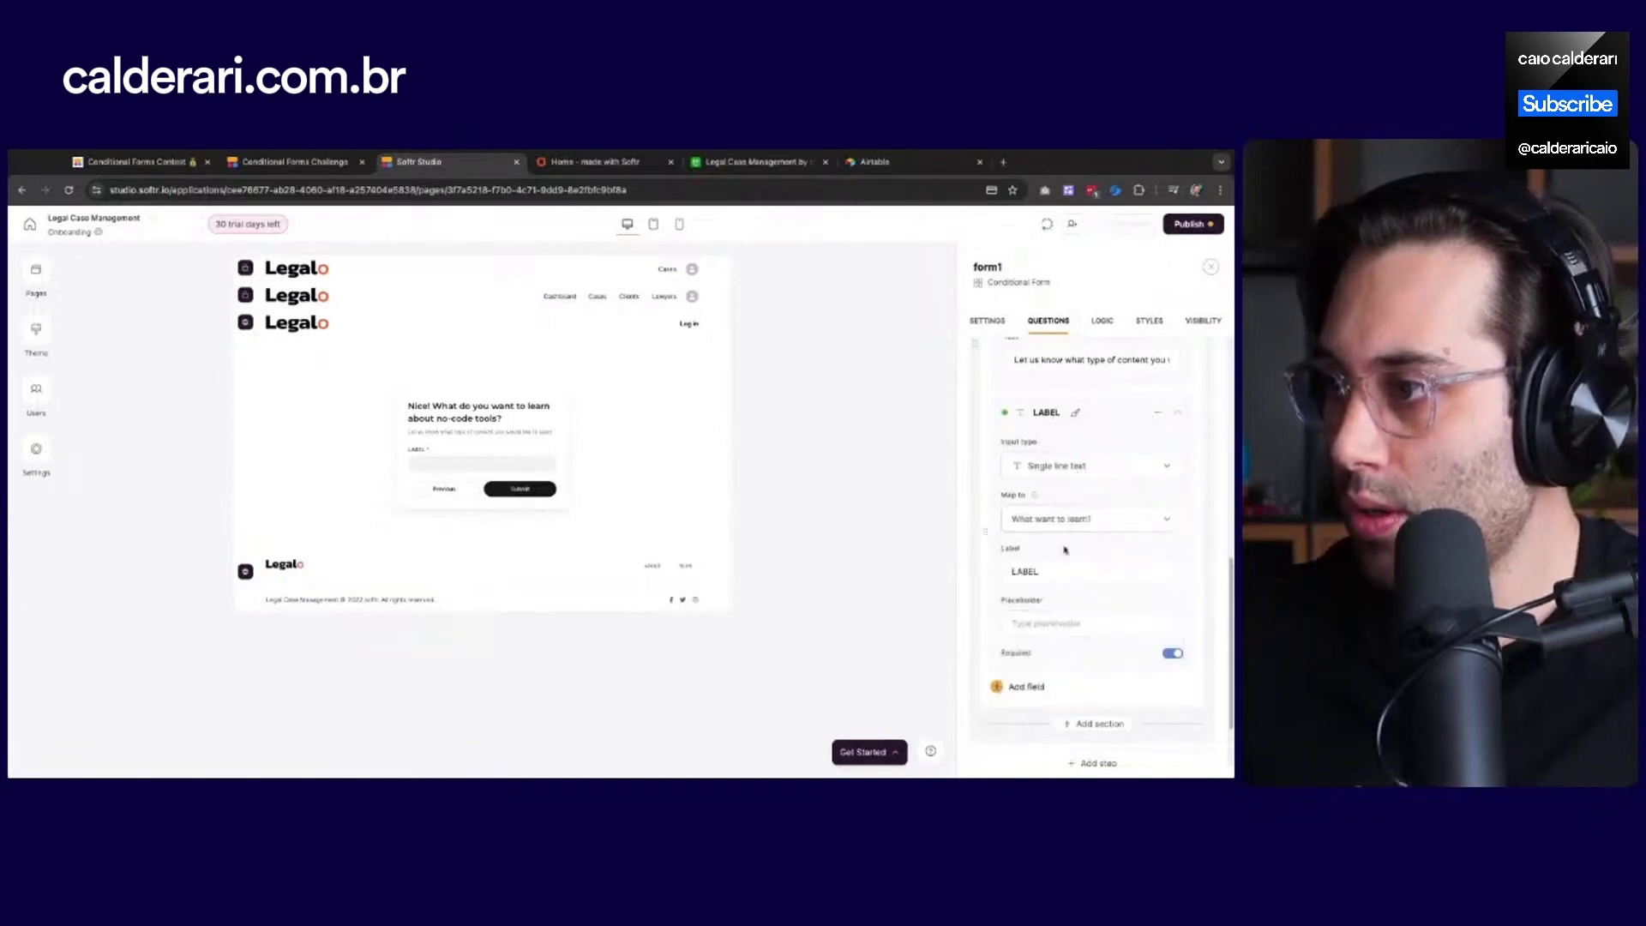
Label the answer 'Add a short answer' and set its input type to Long text
left_click(1077, 571)
key("BackSpace")
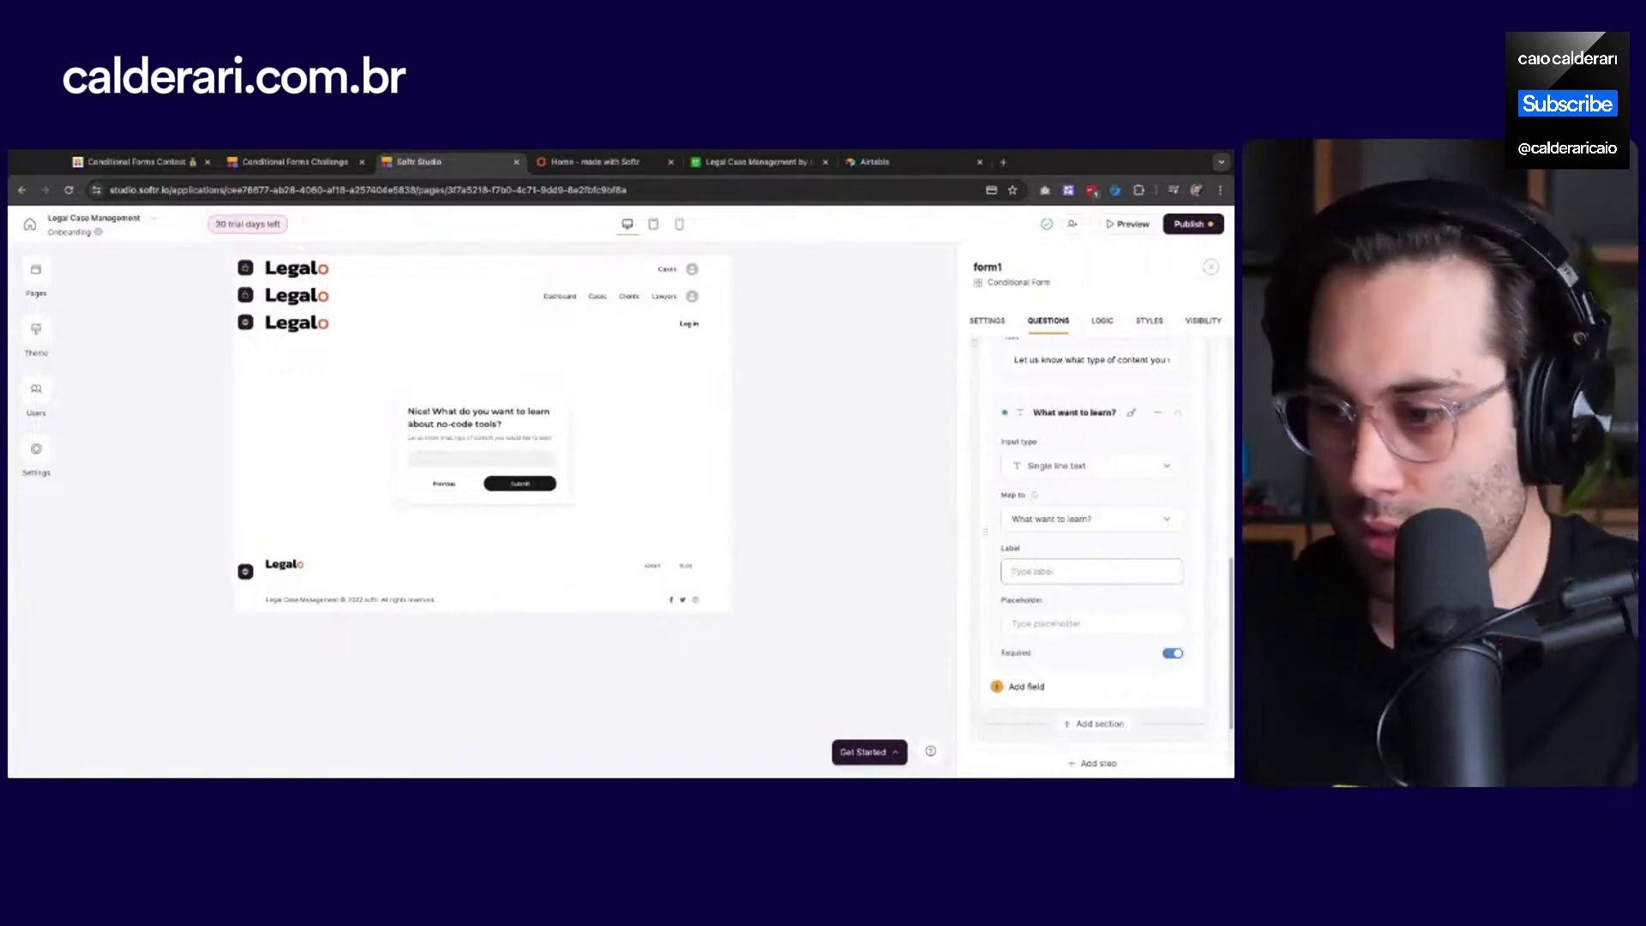
type("Add a s")
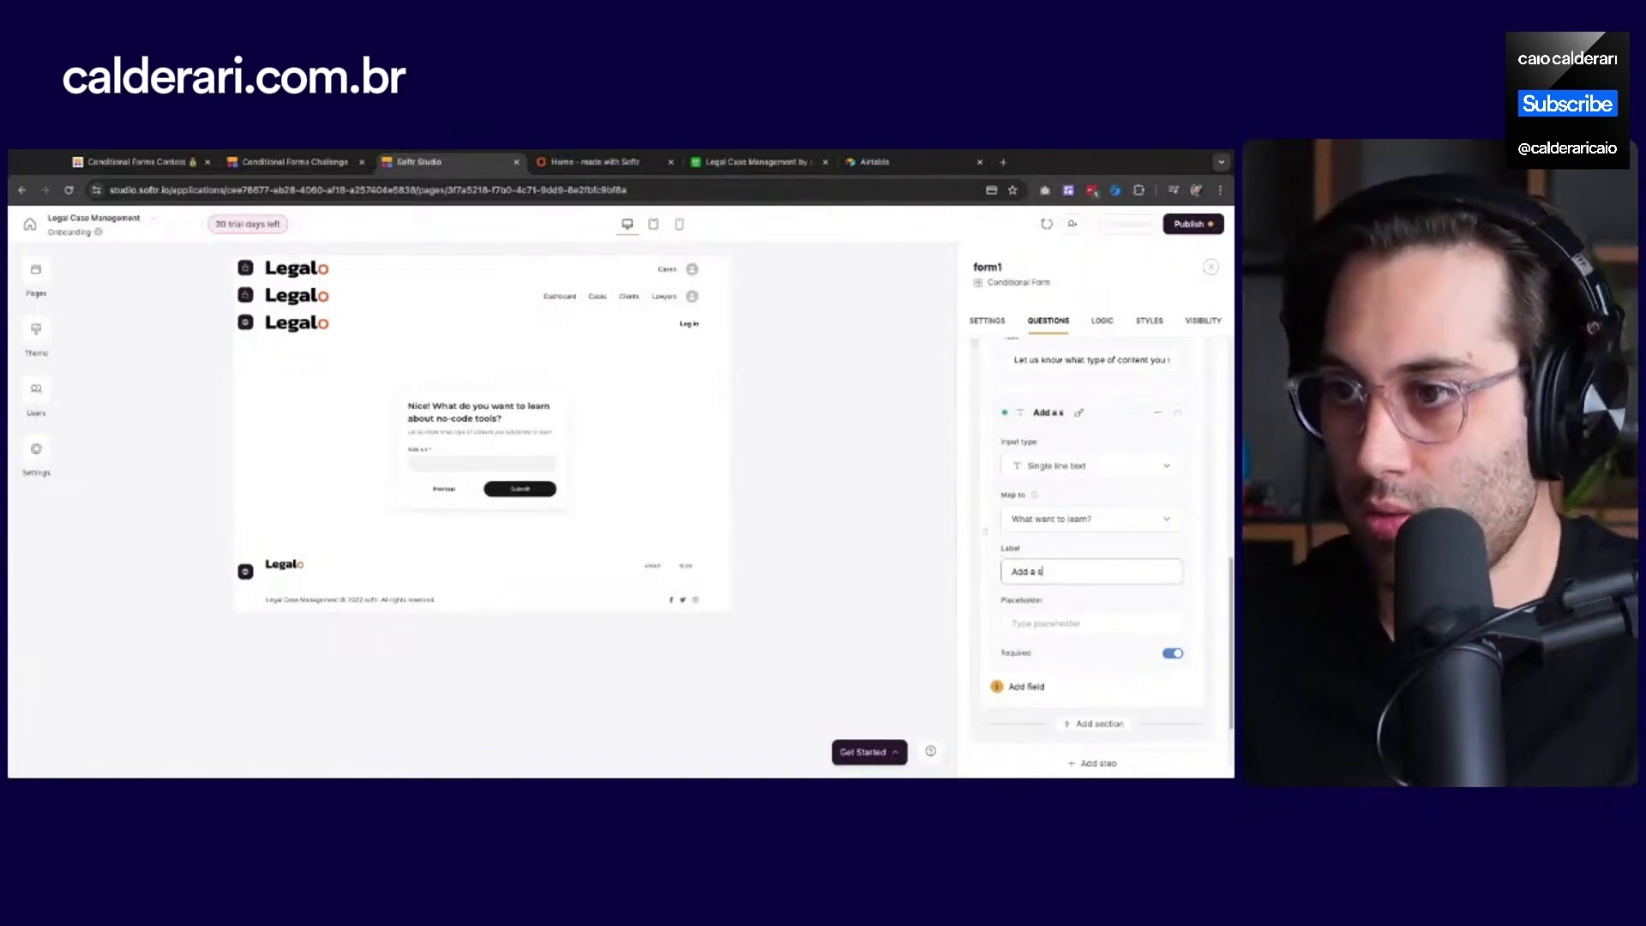
type("hort")
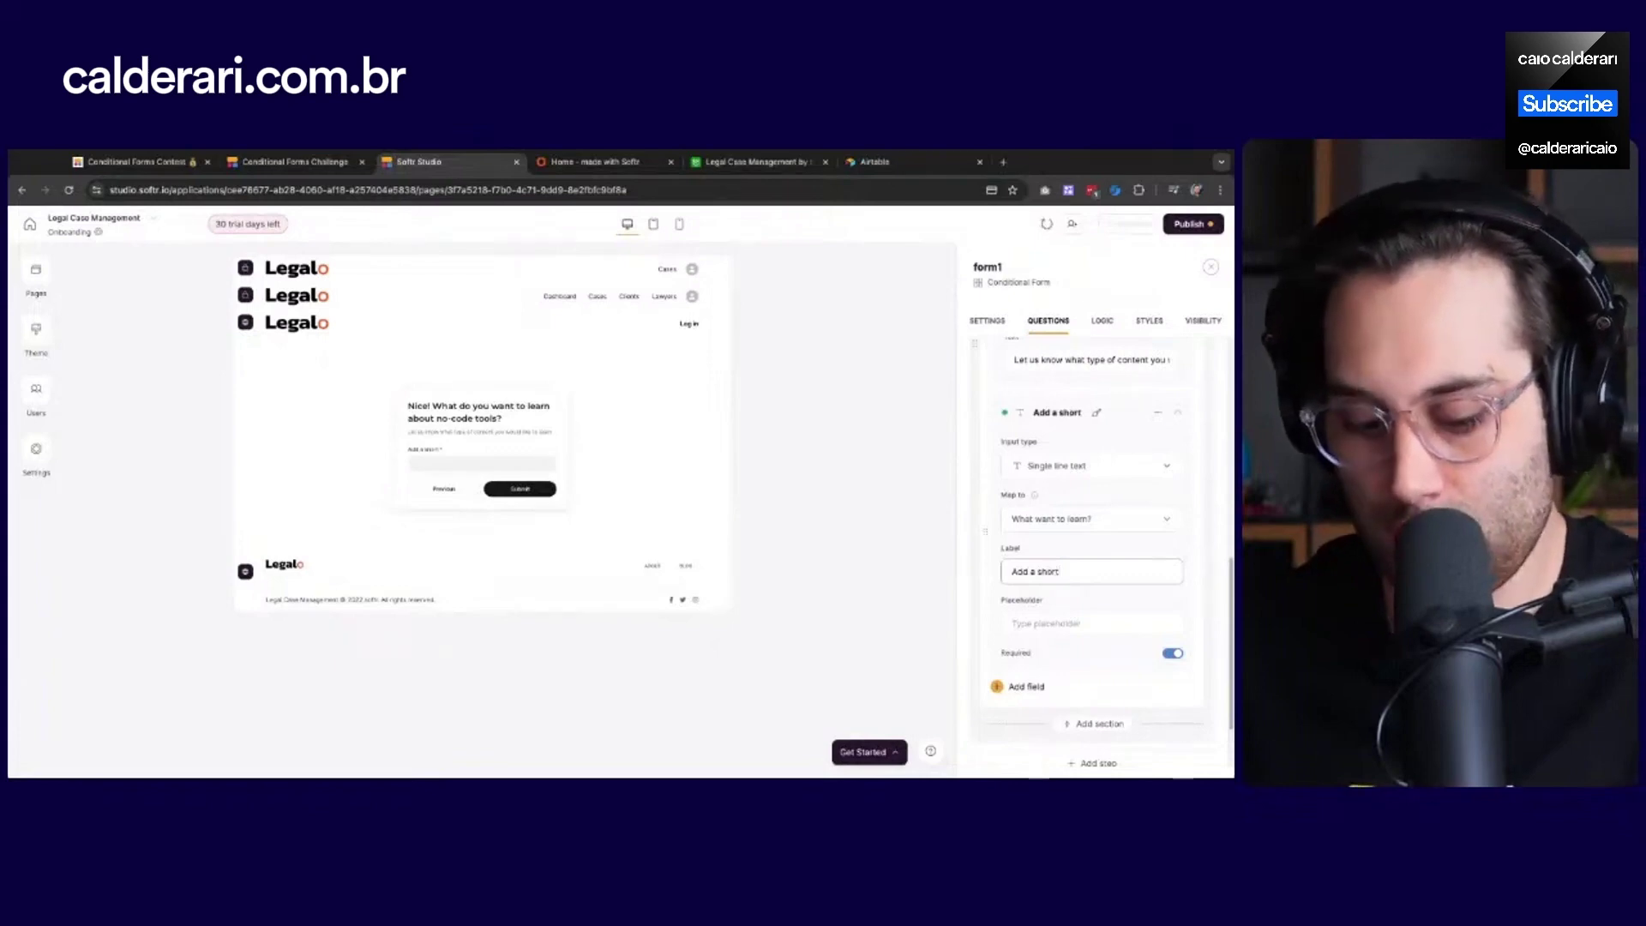
type(" answer")
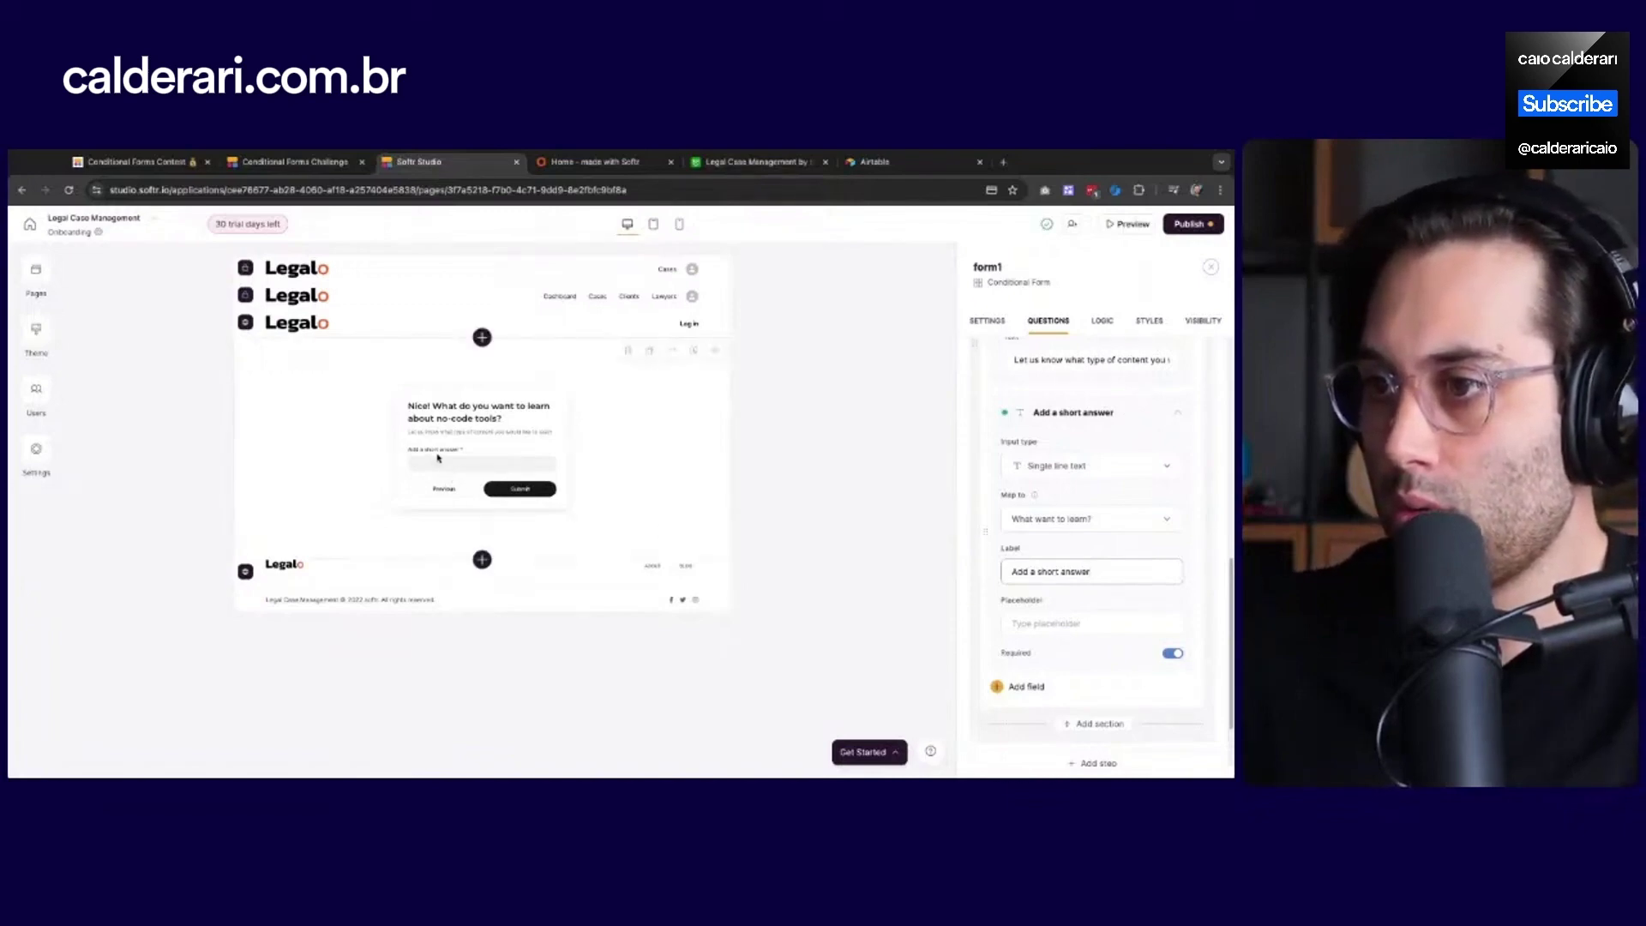
left_click(1077, 492)
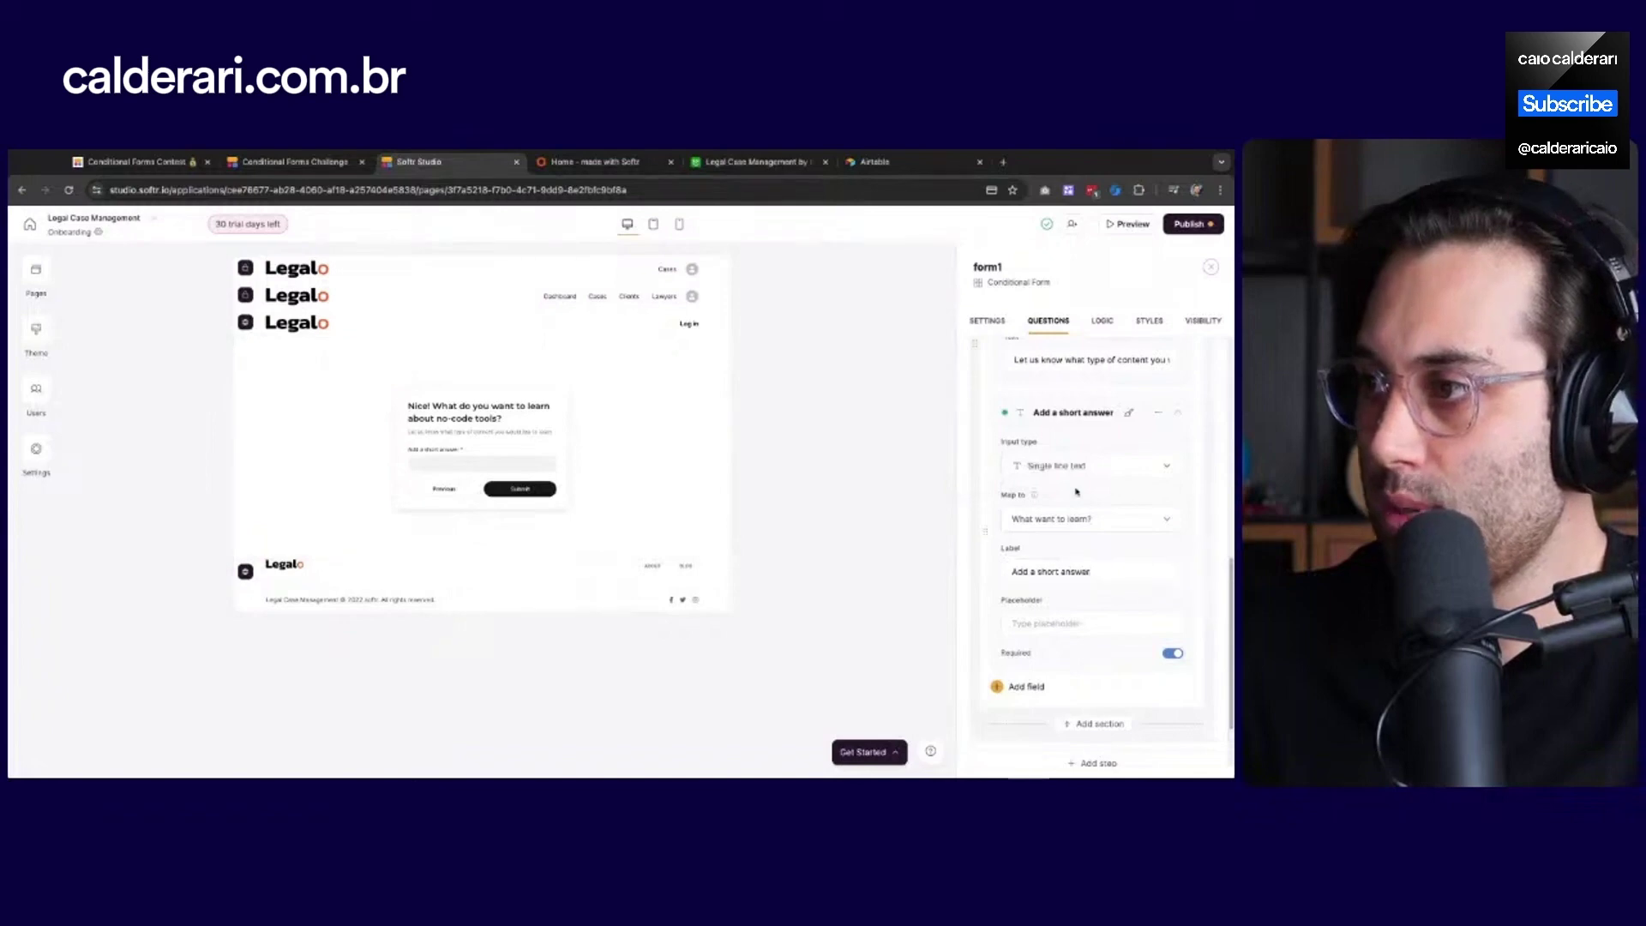
left_click(1080, 468)
scroll(1086, 549, "down", 2)
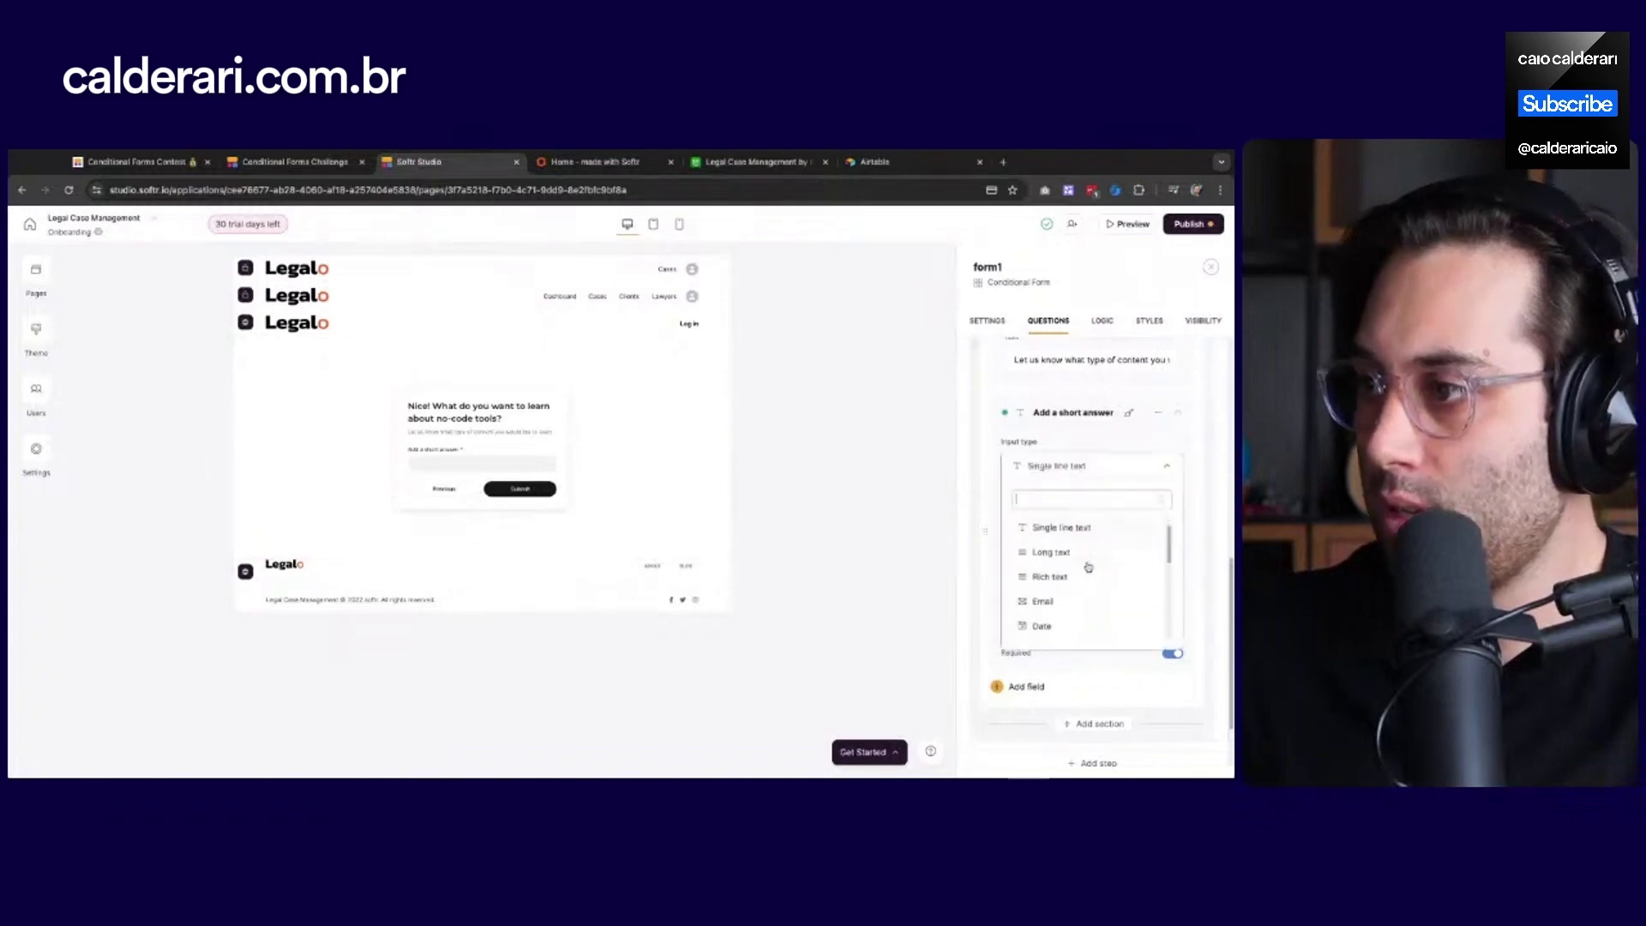
left_click(1051, 544)
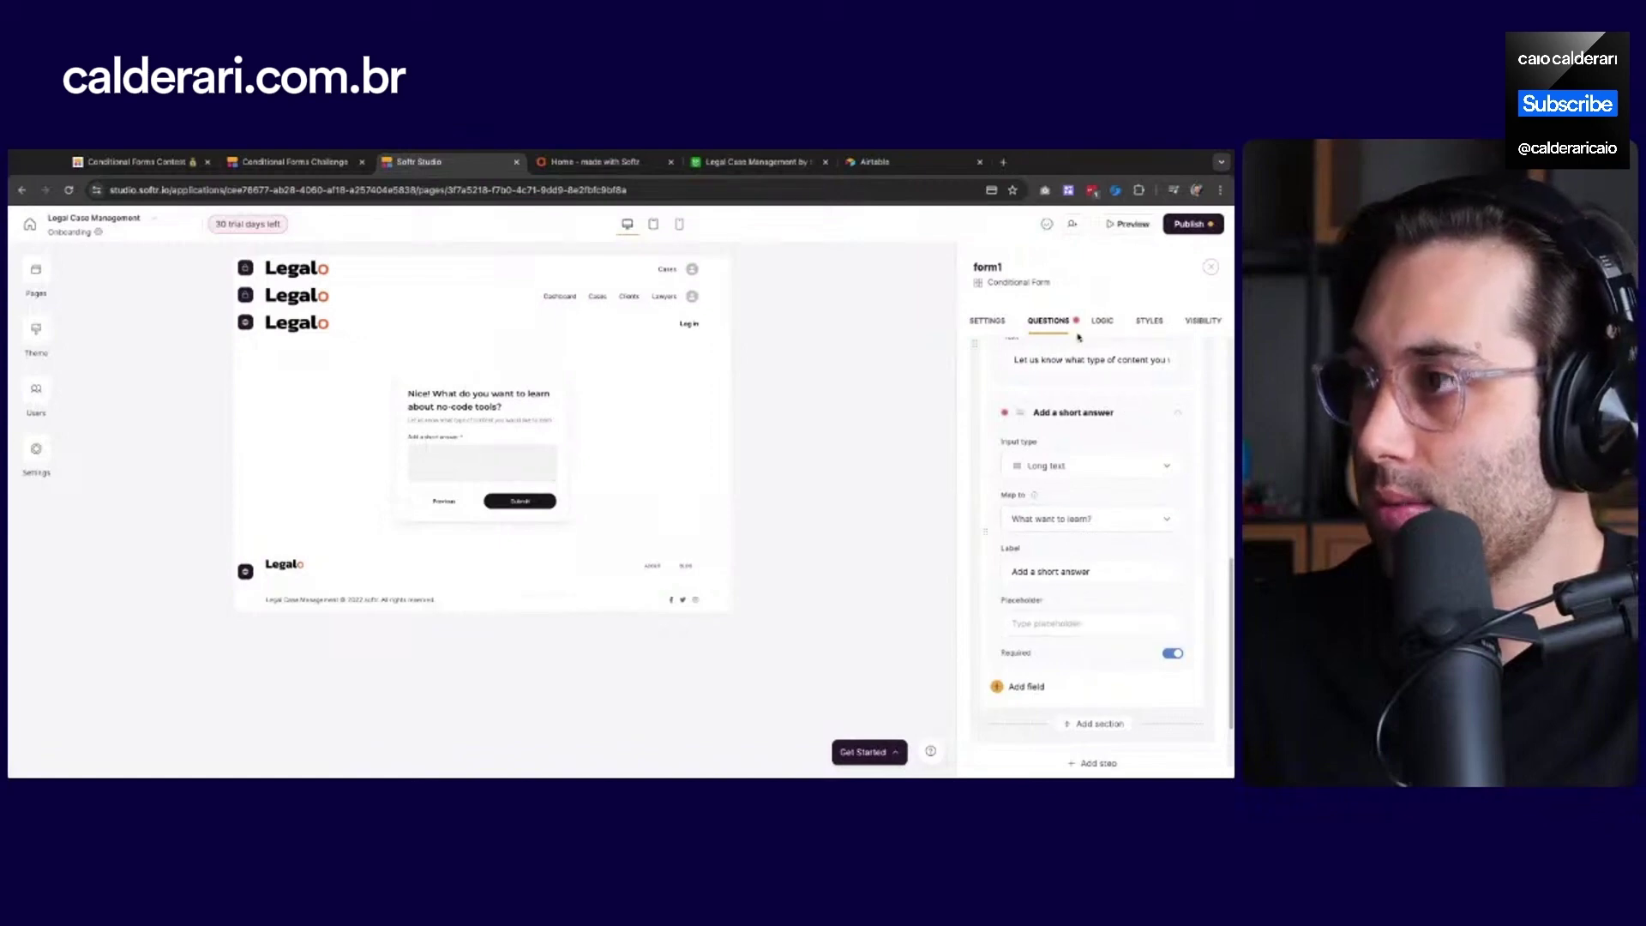
Change Airtable's What want to learn? field type to Long text, then view the live onboarding page
left_click(751, 163)
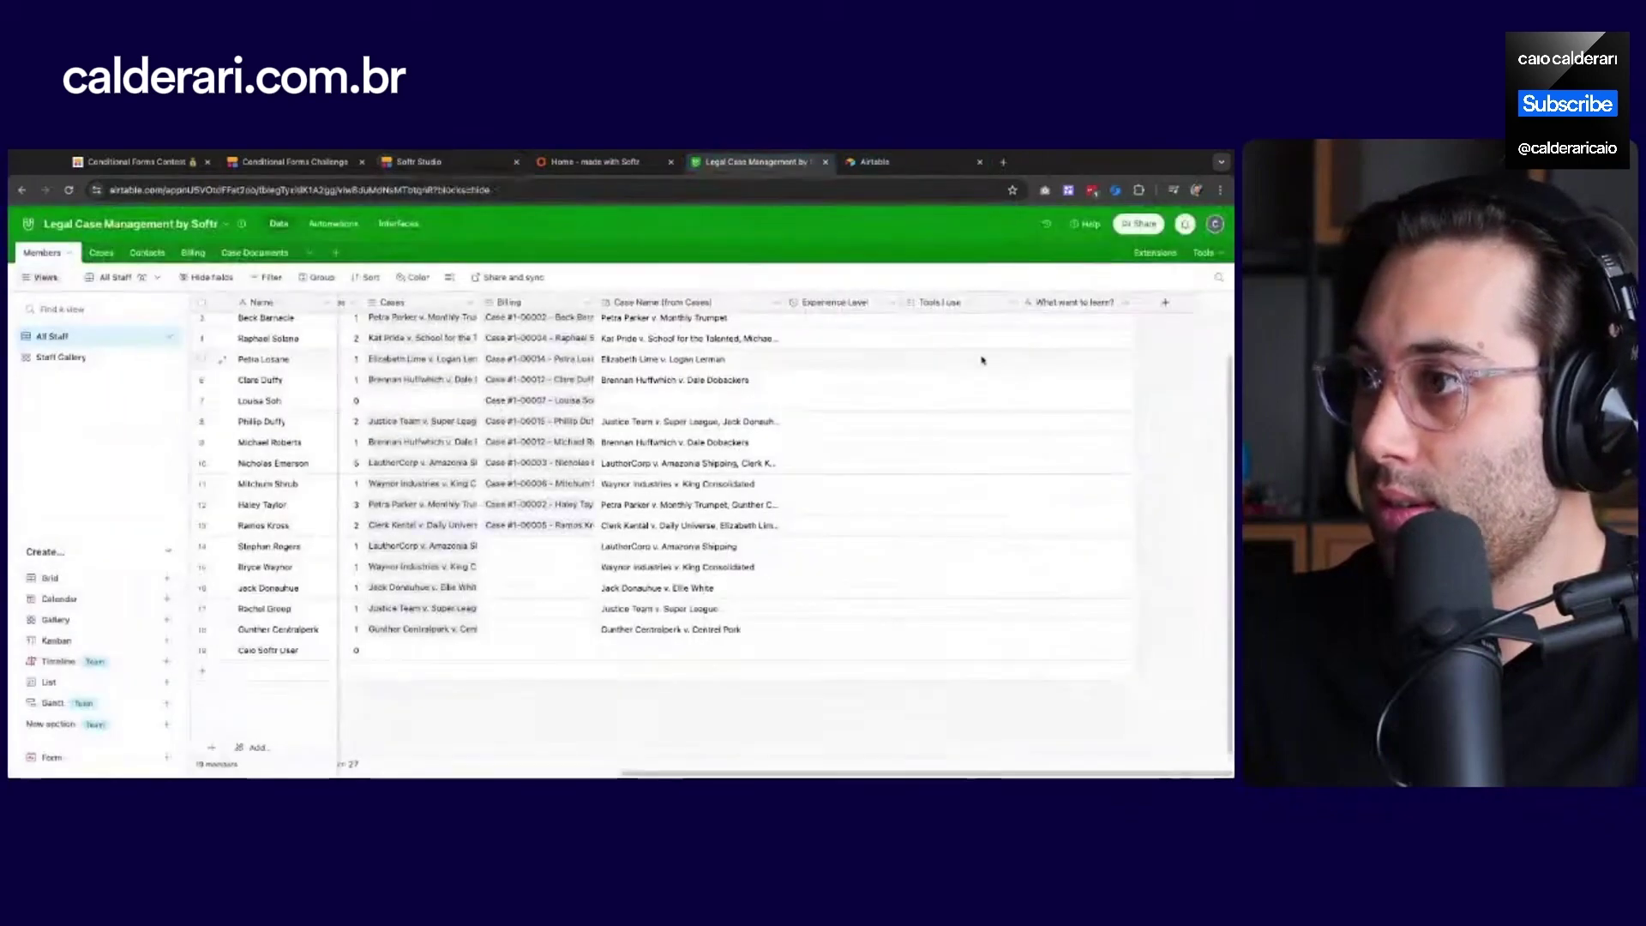
left_click(1097, 304)
left_click(1128, 303)
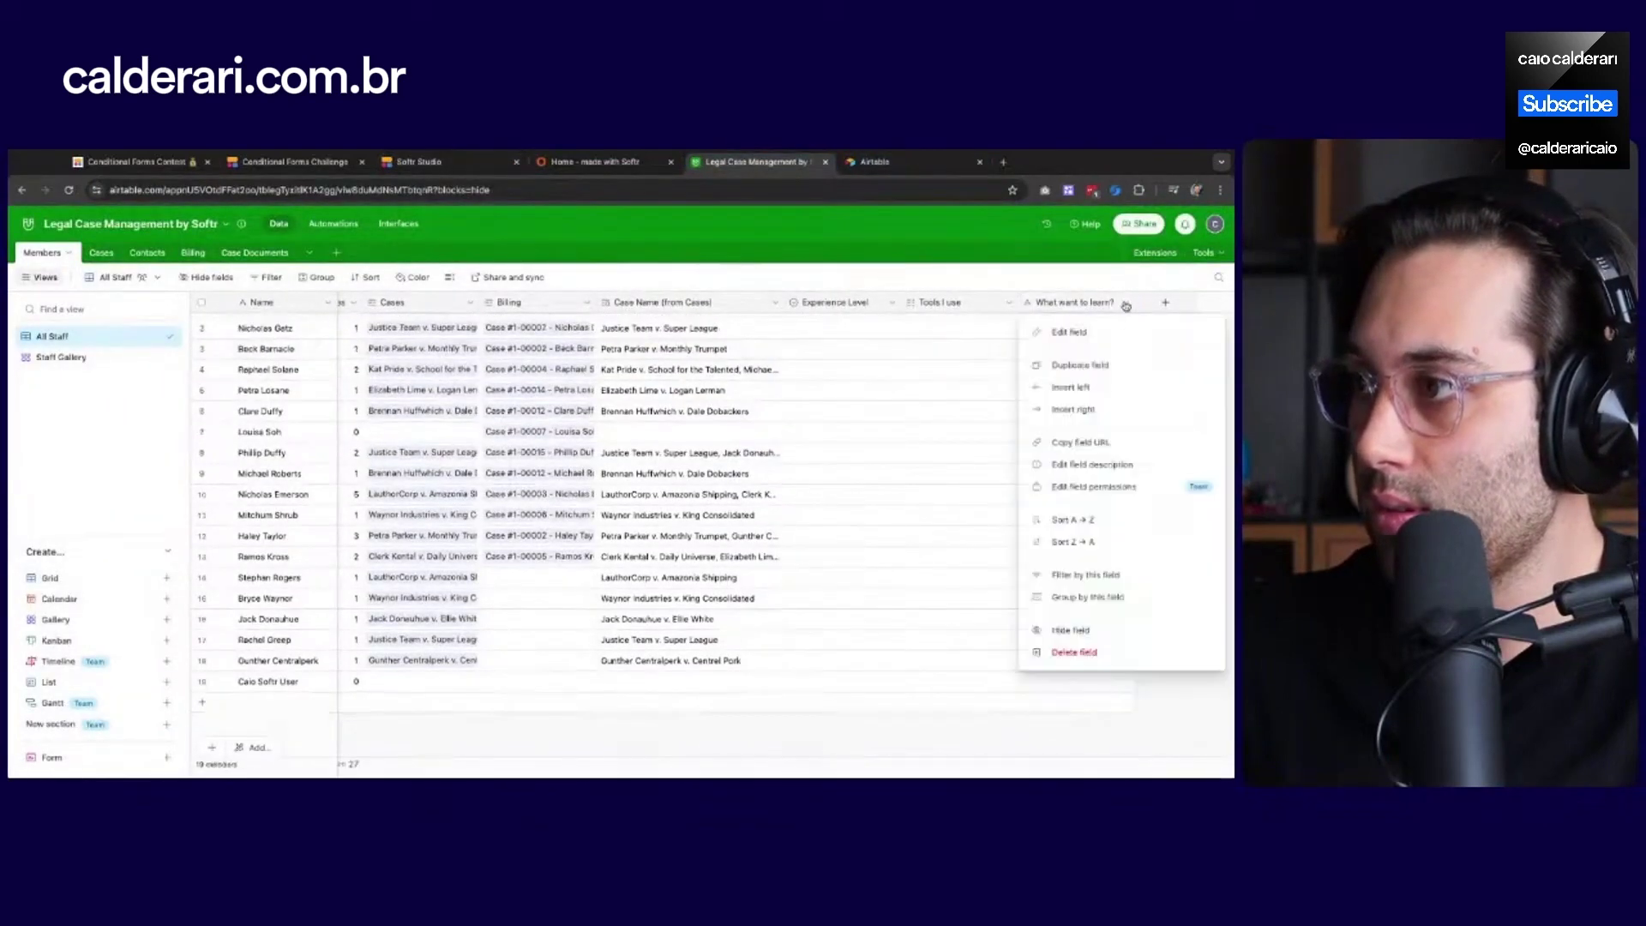
left_click(1089, 333)
left_click(770, 367)
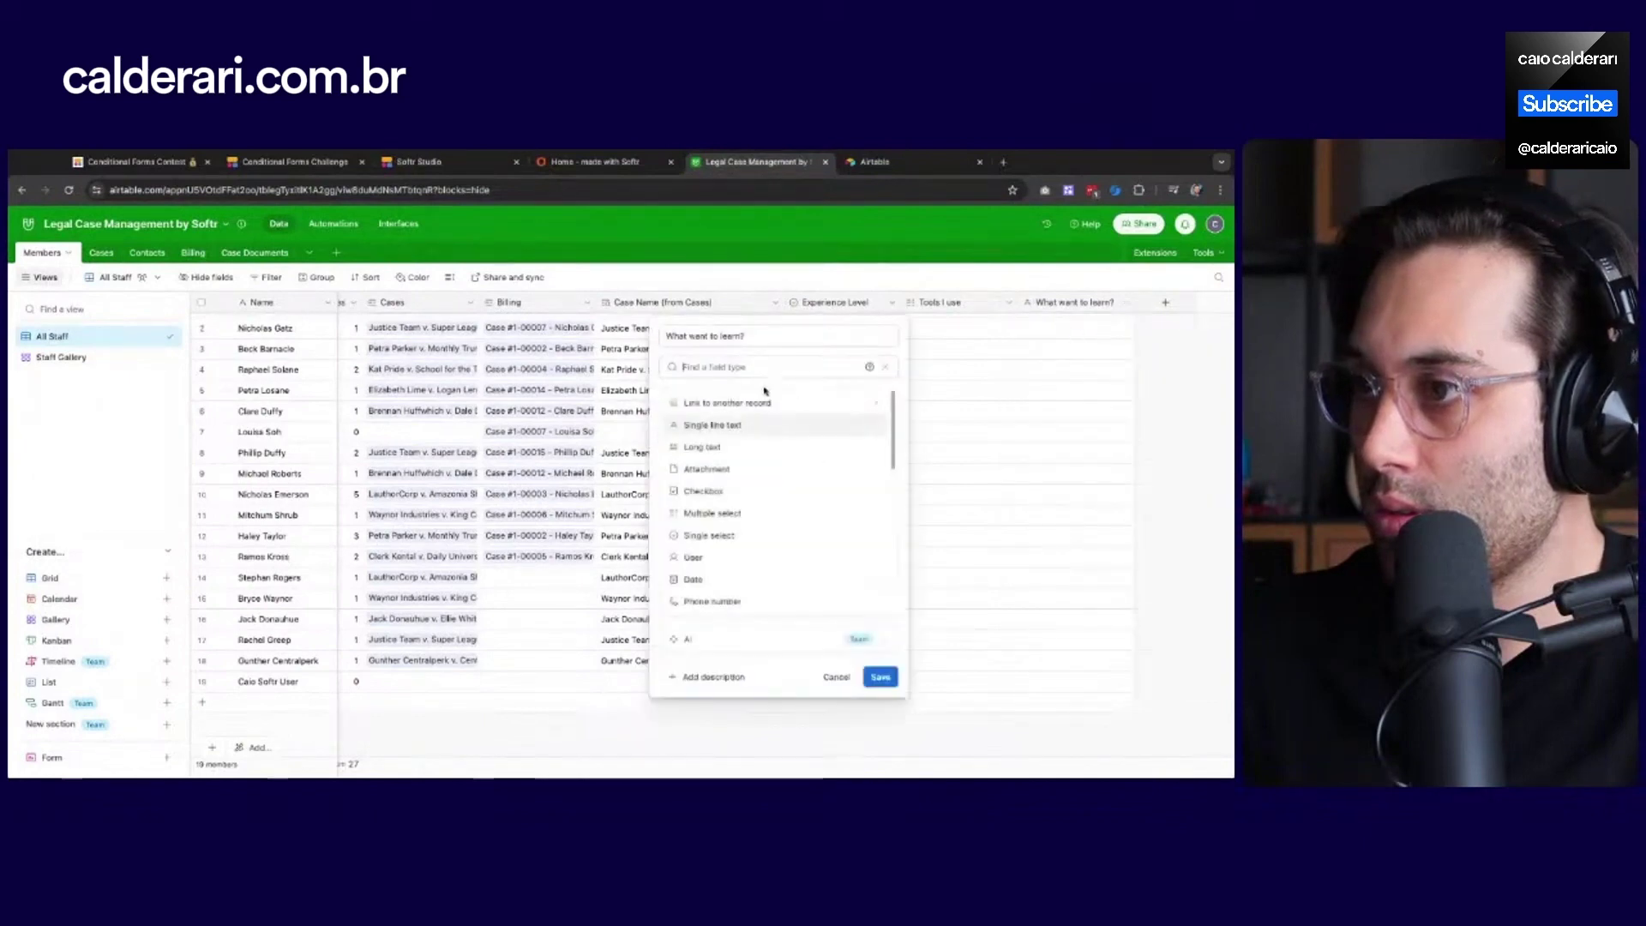
left_click(741, 449)
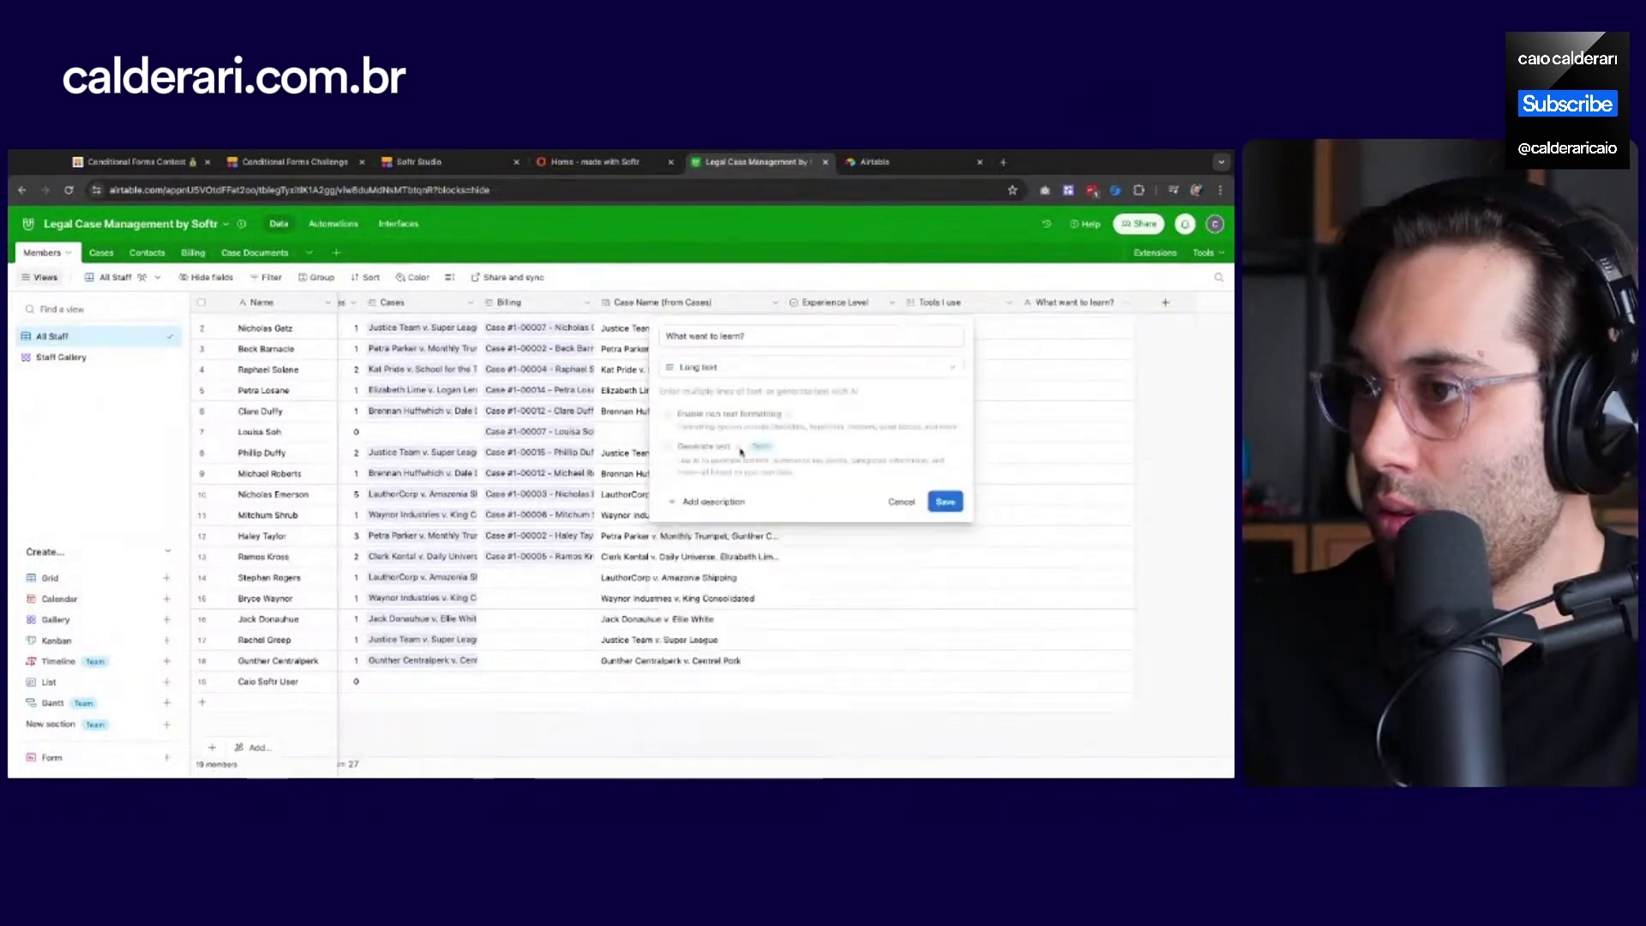
left_click(943, 504)
left_click(558, 163)
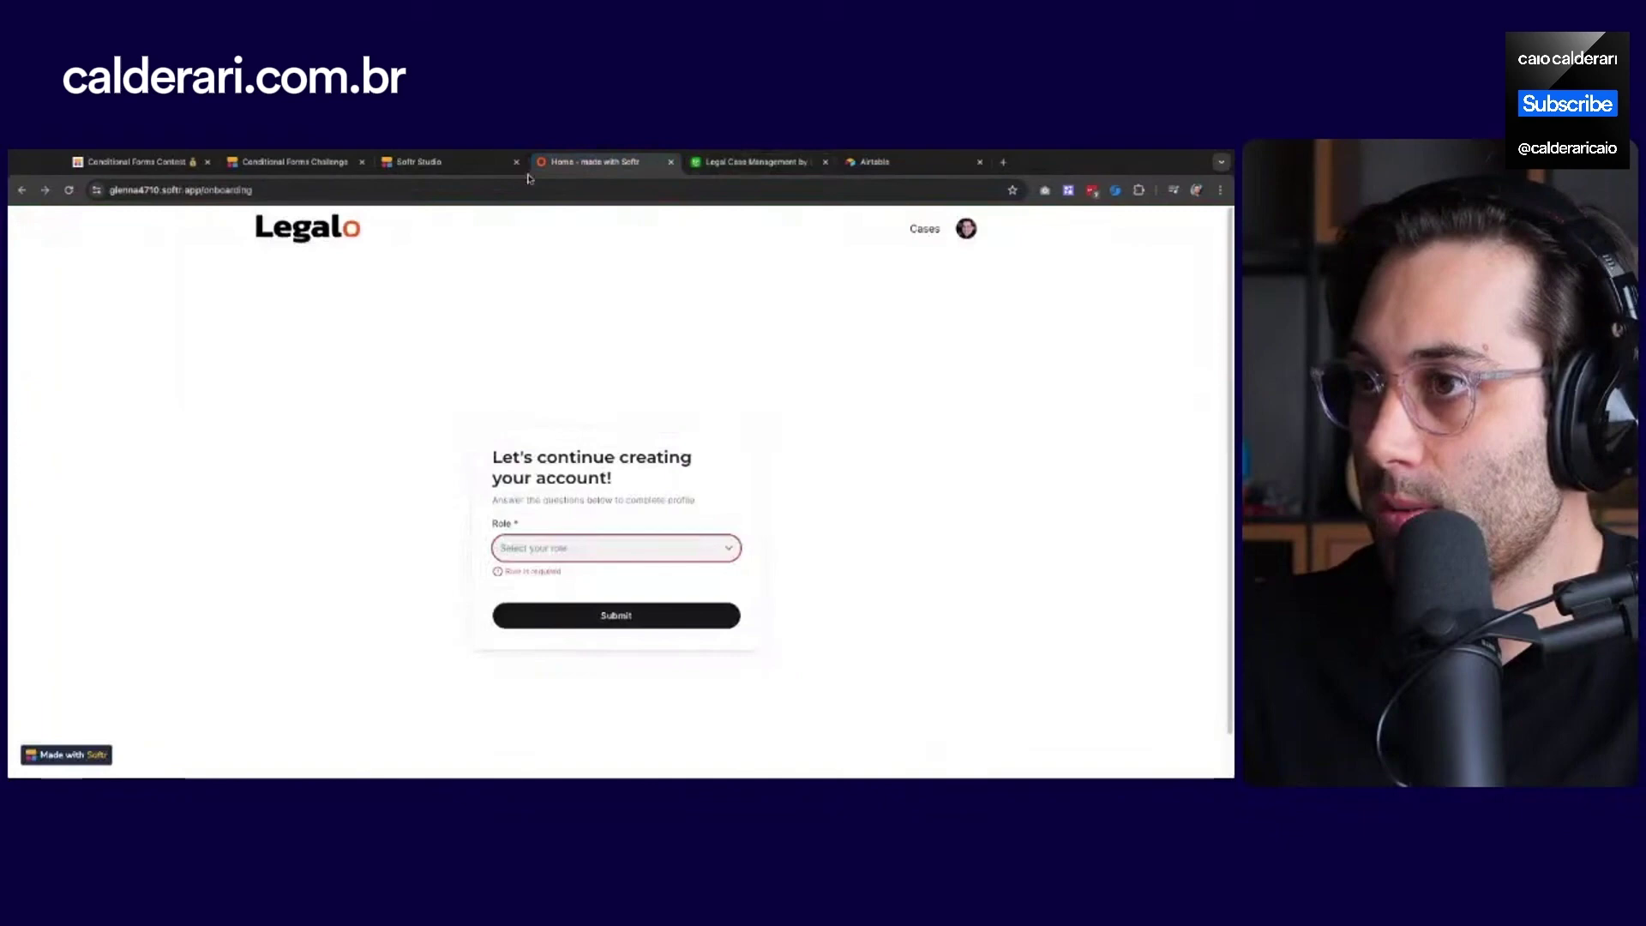
Back in Softr Studio, check the answer's field mapping and the form's destination settings
left_click(446, 162)
scroll(1101, 572, "up", 1)
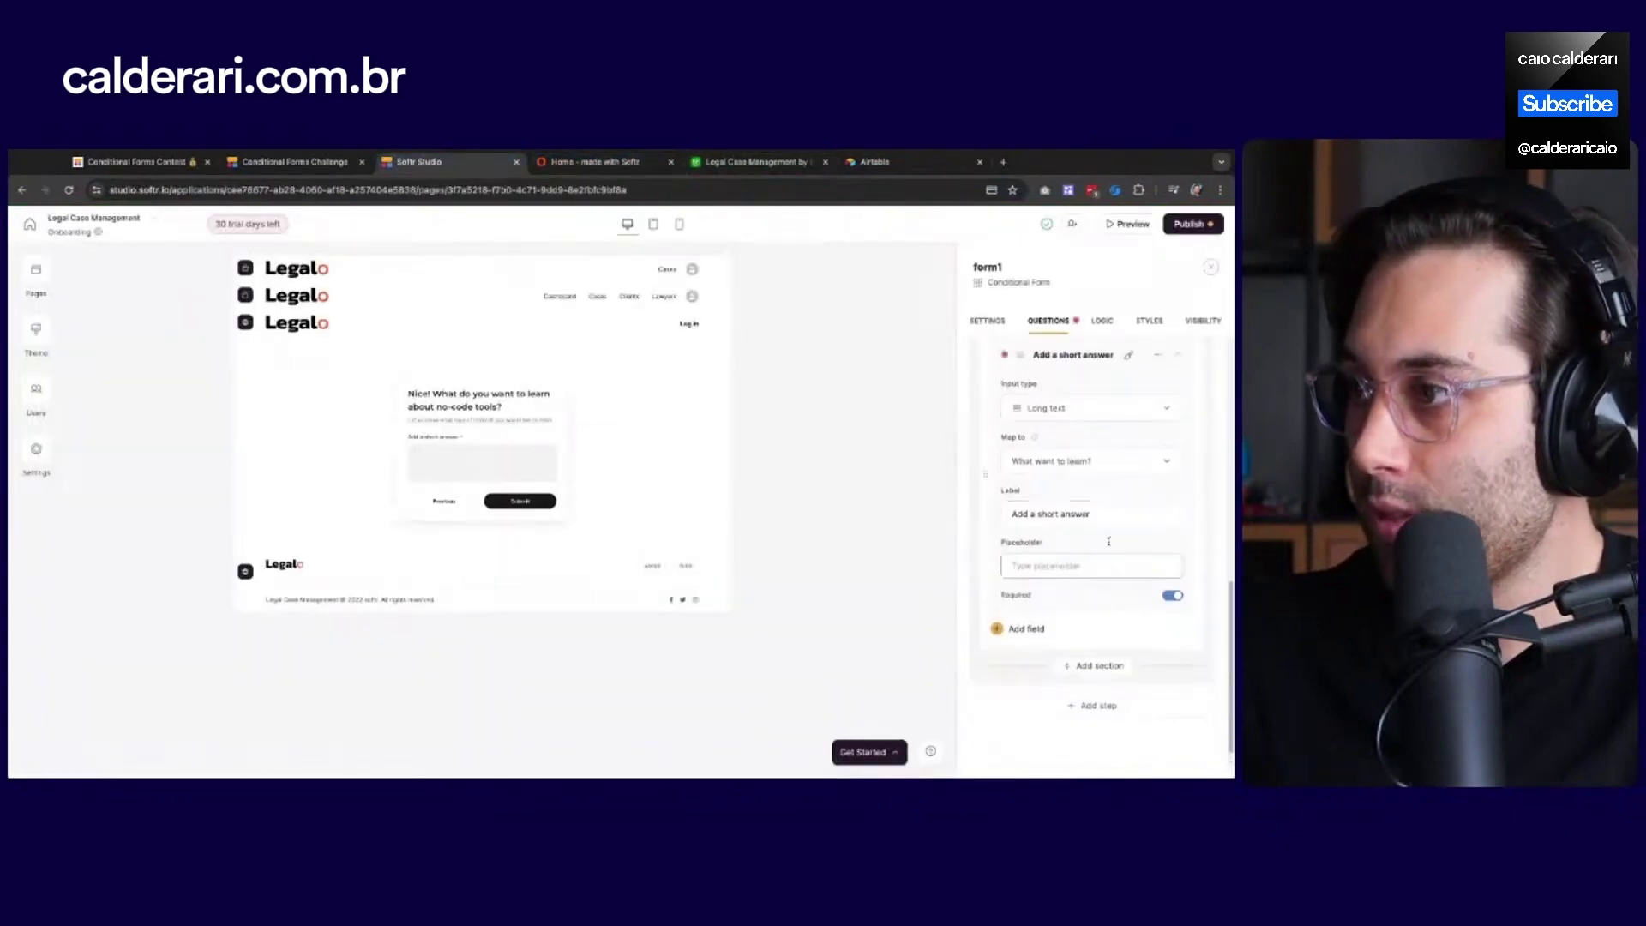
left_click(1083, 462)
scroll(1083, 564, "down", 3)
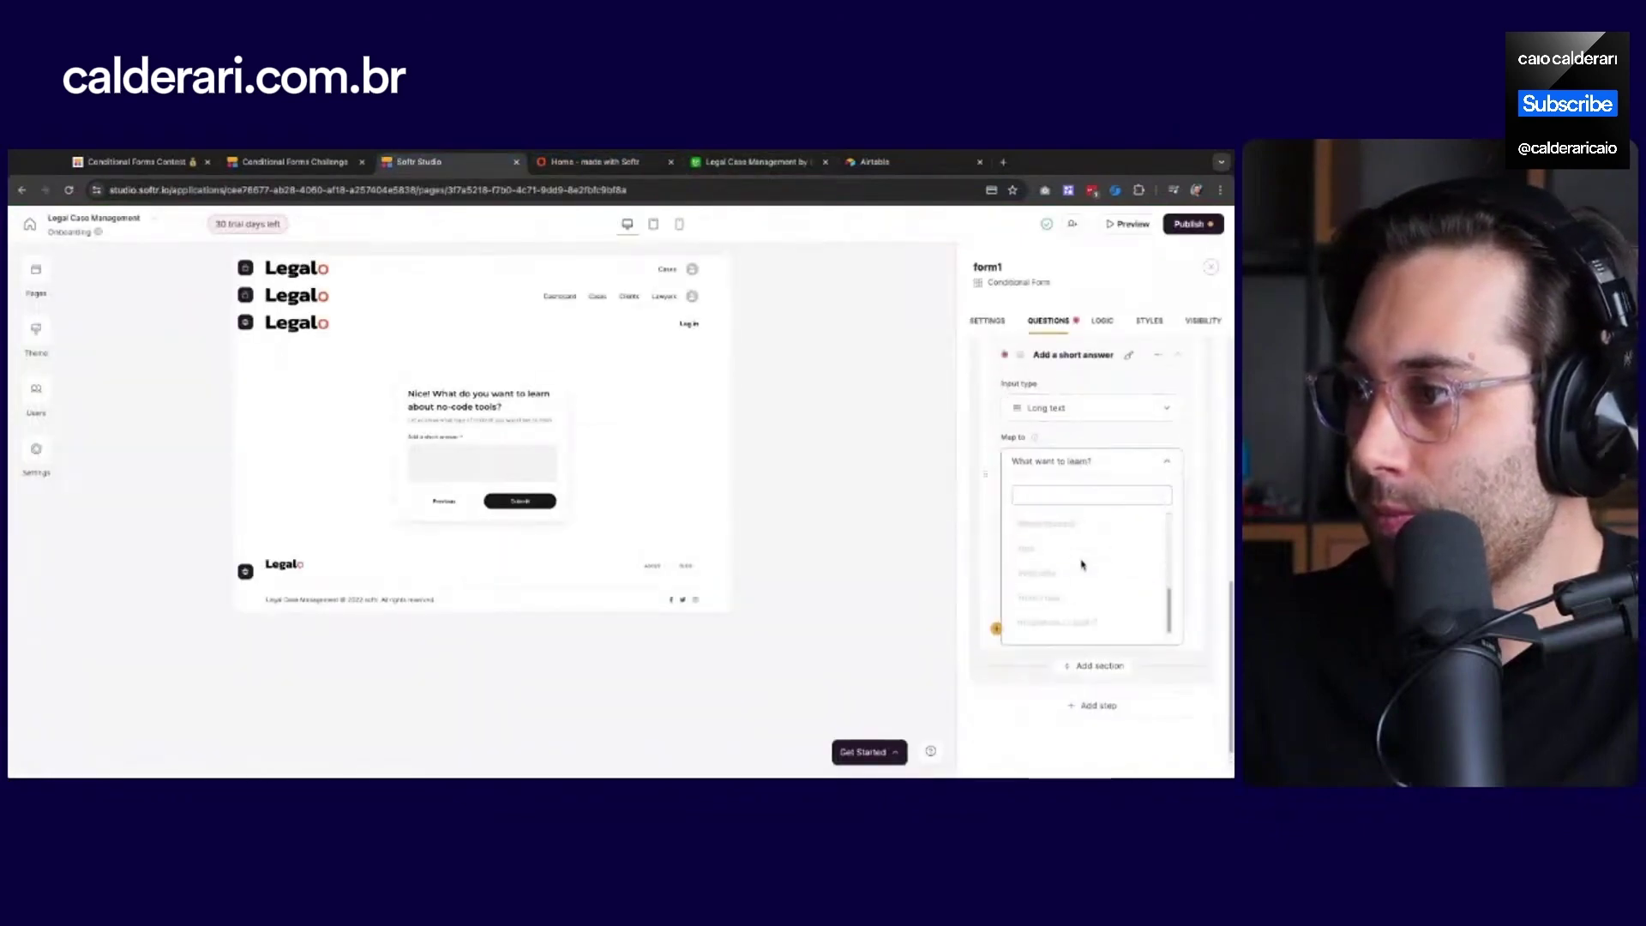
scroll(1083, 564, "up", 3)
left_click(1160, 444)
scroll(1161, 445, "up", 10)
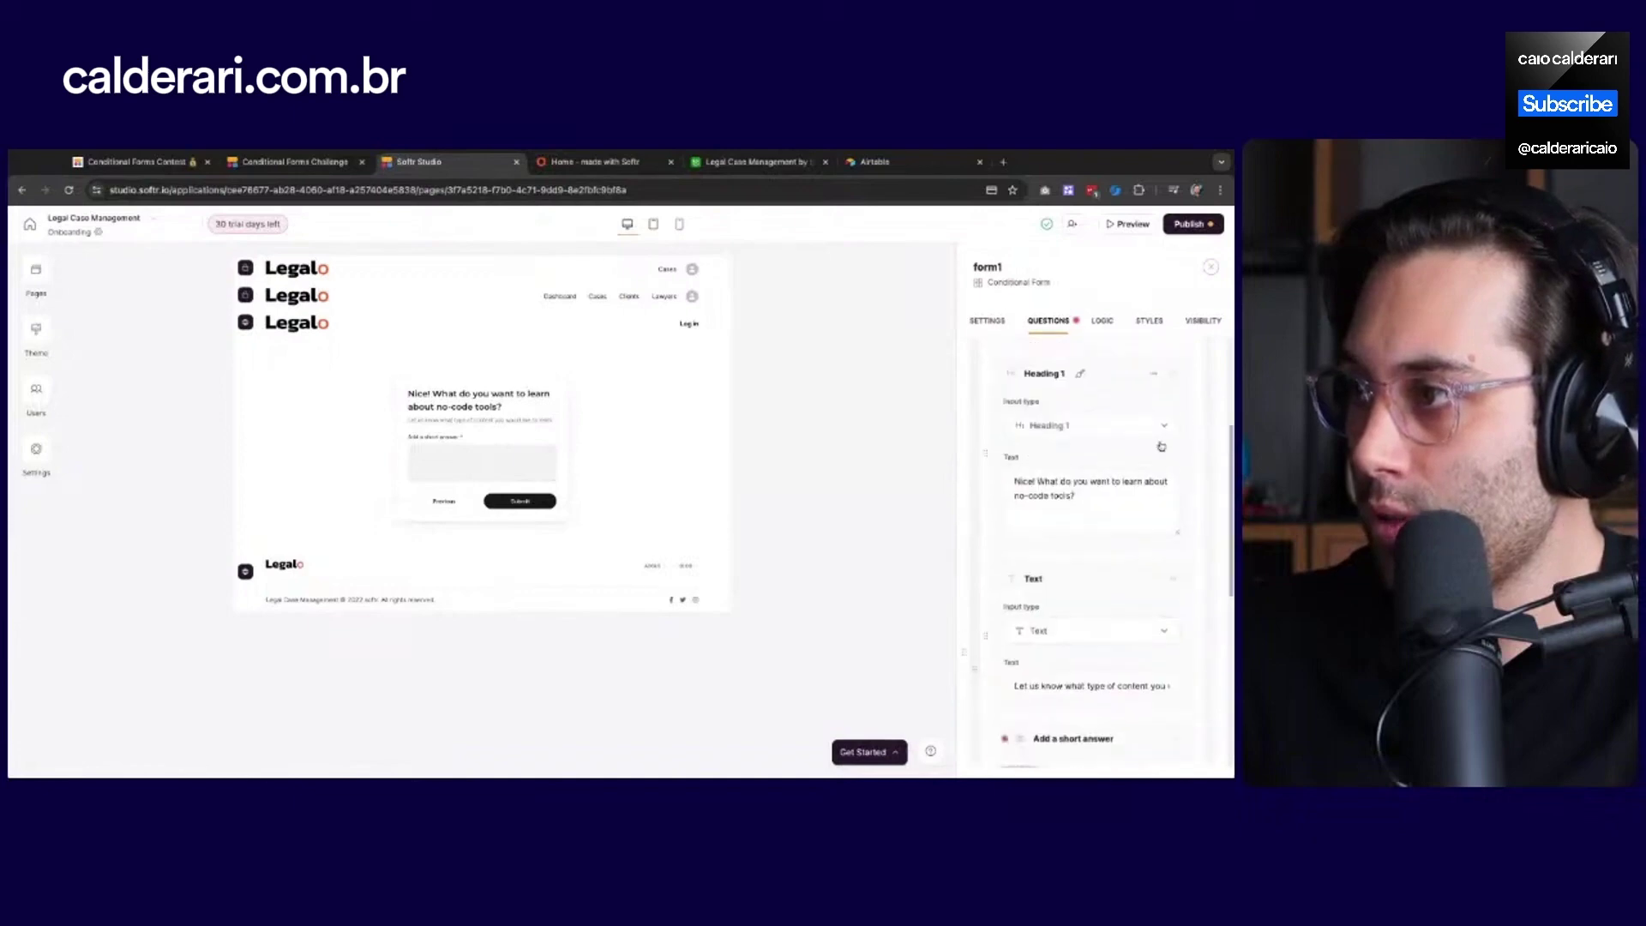
left_click(984, 323)
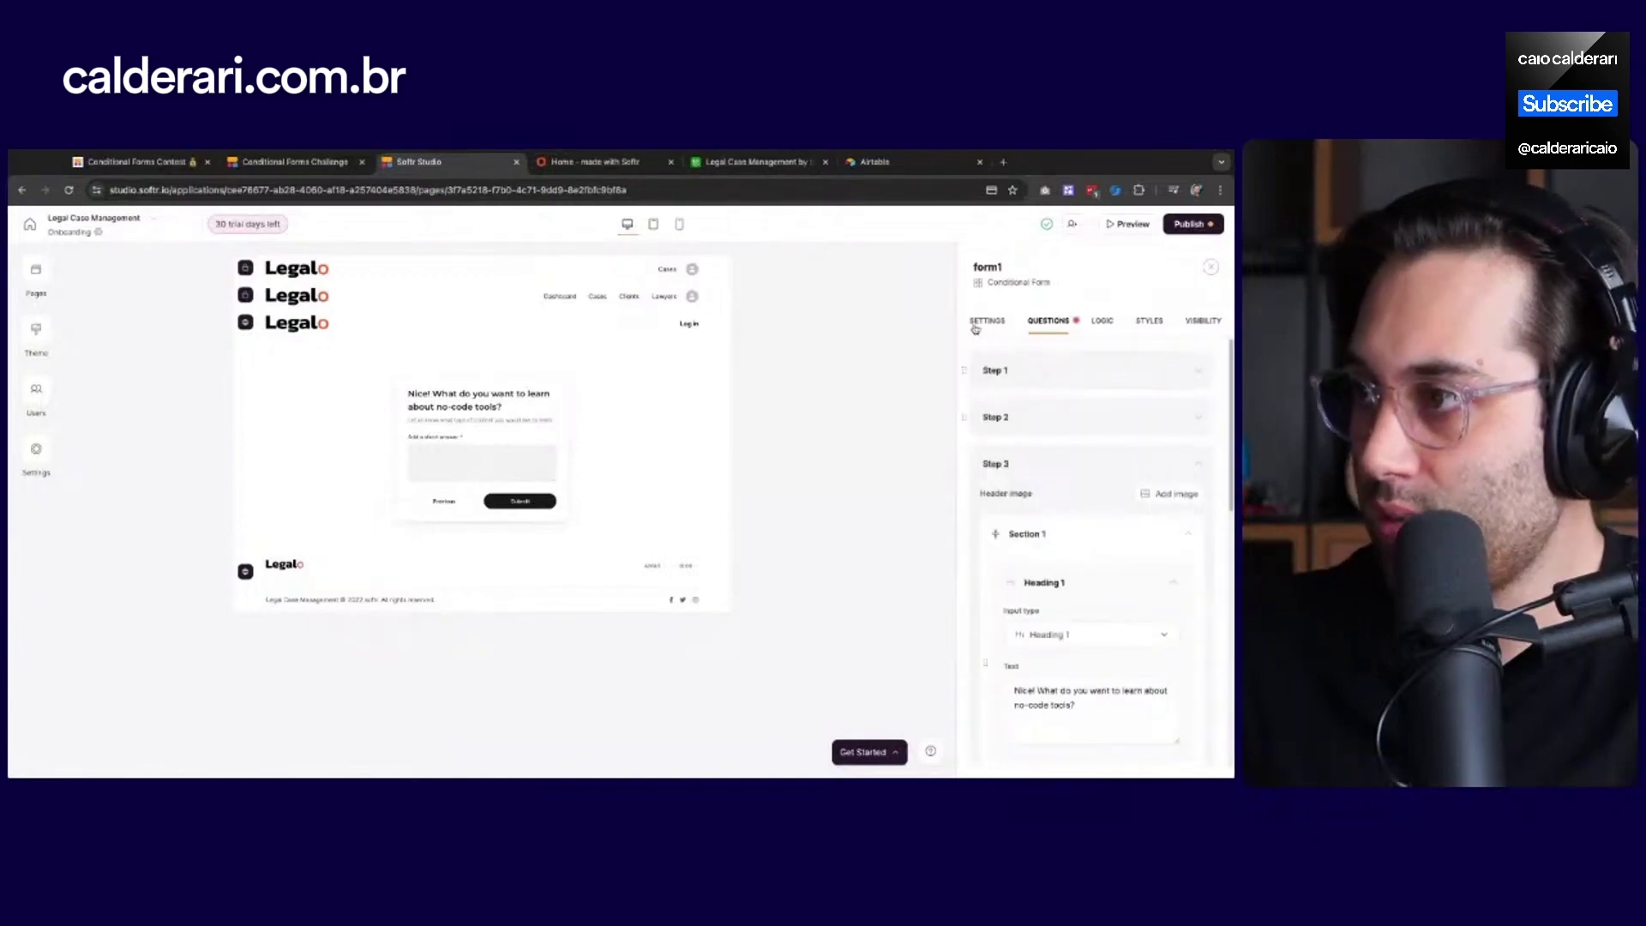
left_click(1048, 323)
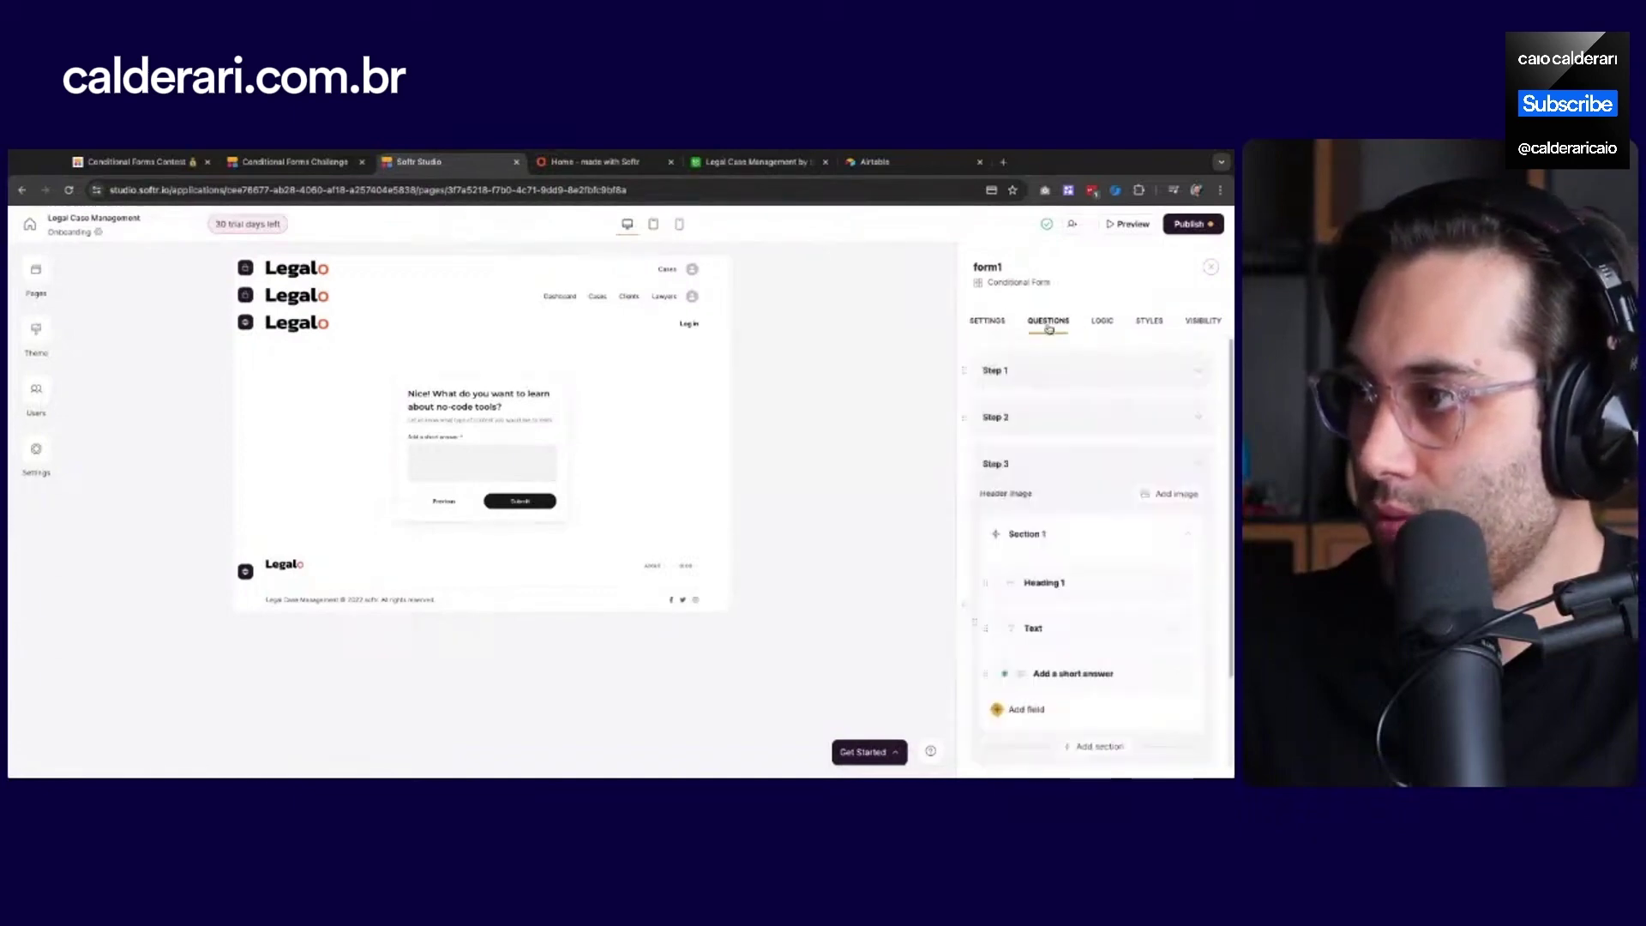
Change the learning question's answer label to 'Add your answer'
scroll(1107, 514, "down", 1)
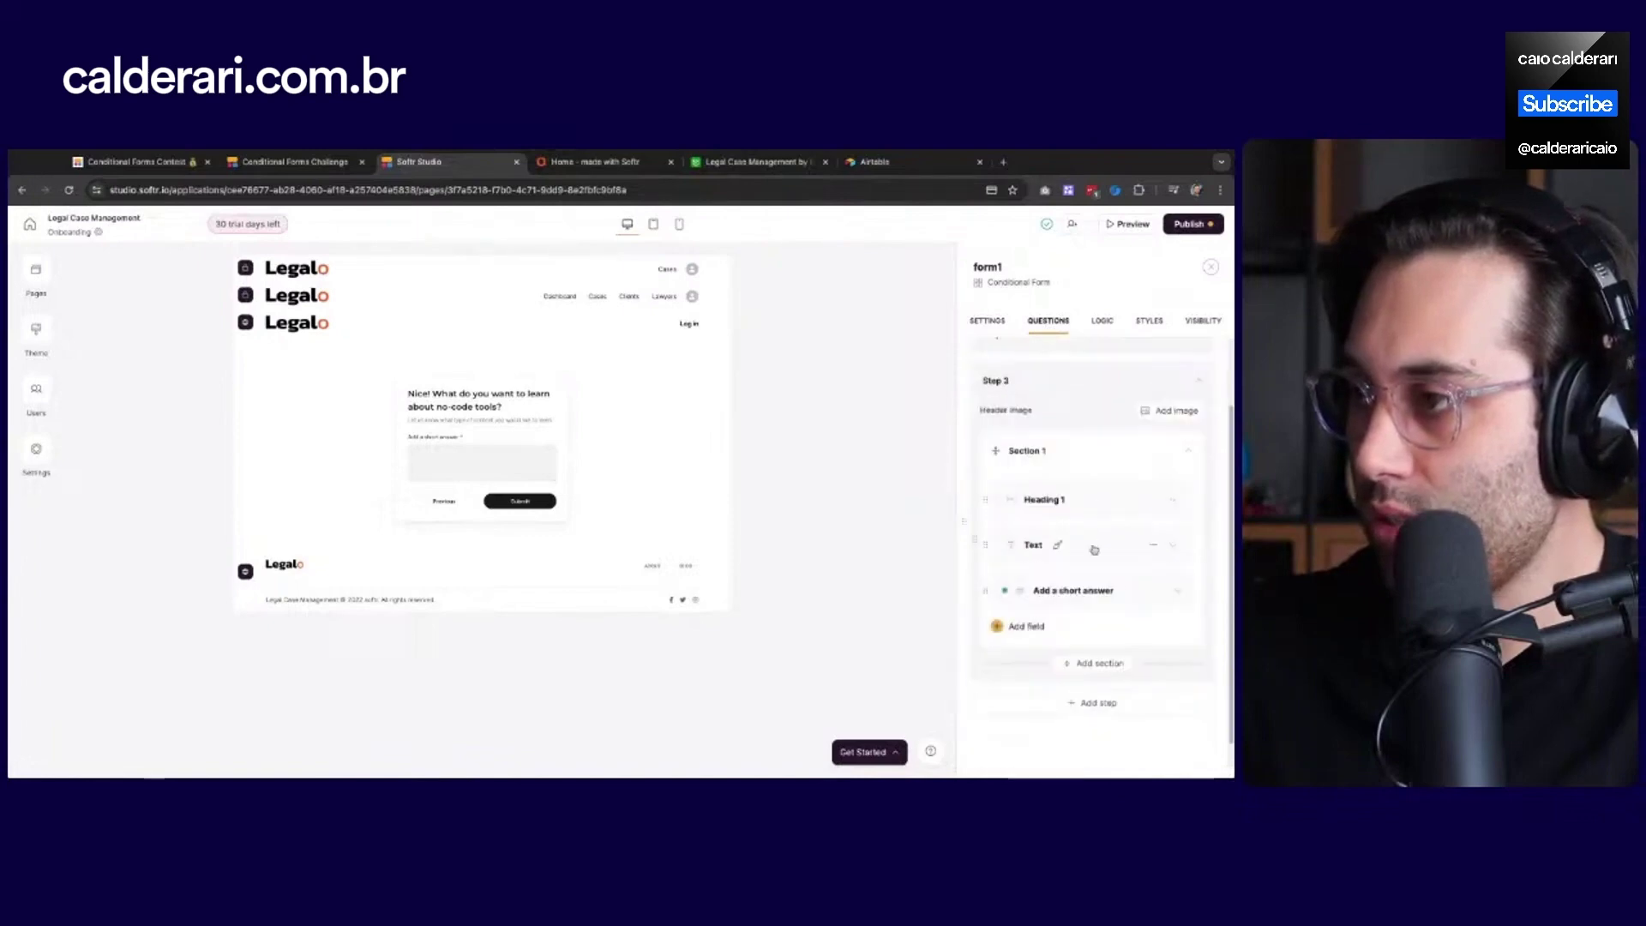
left_click(1077, 600)
scroll(1068, 651, "down", 1)
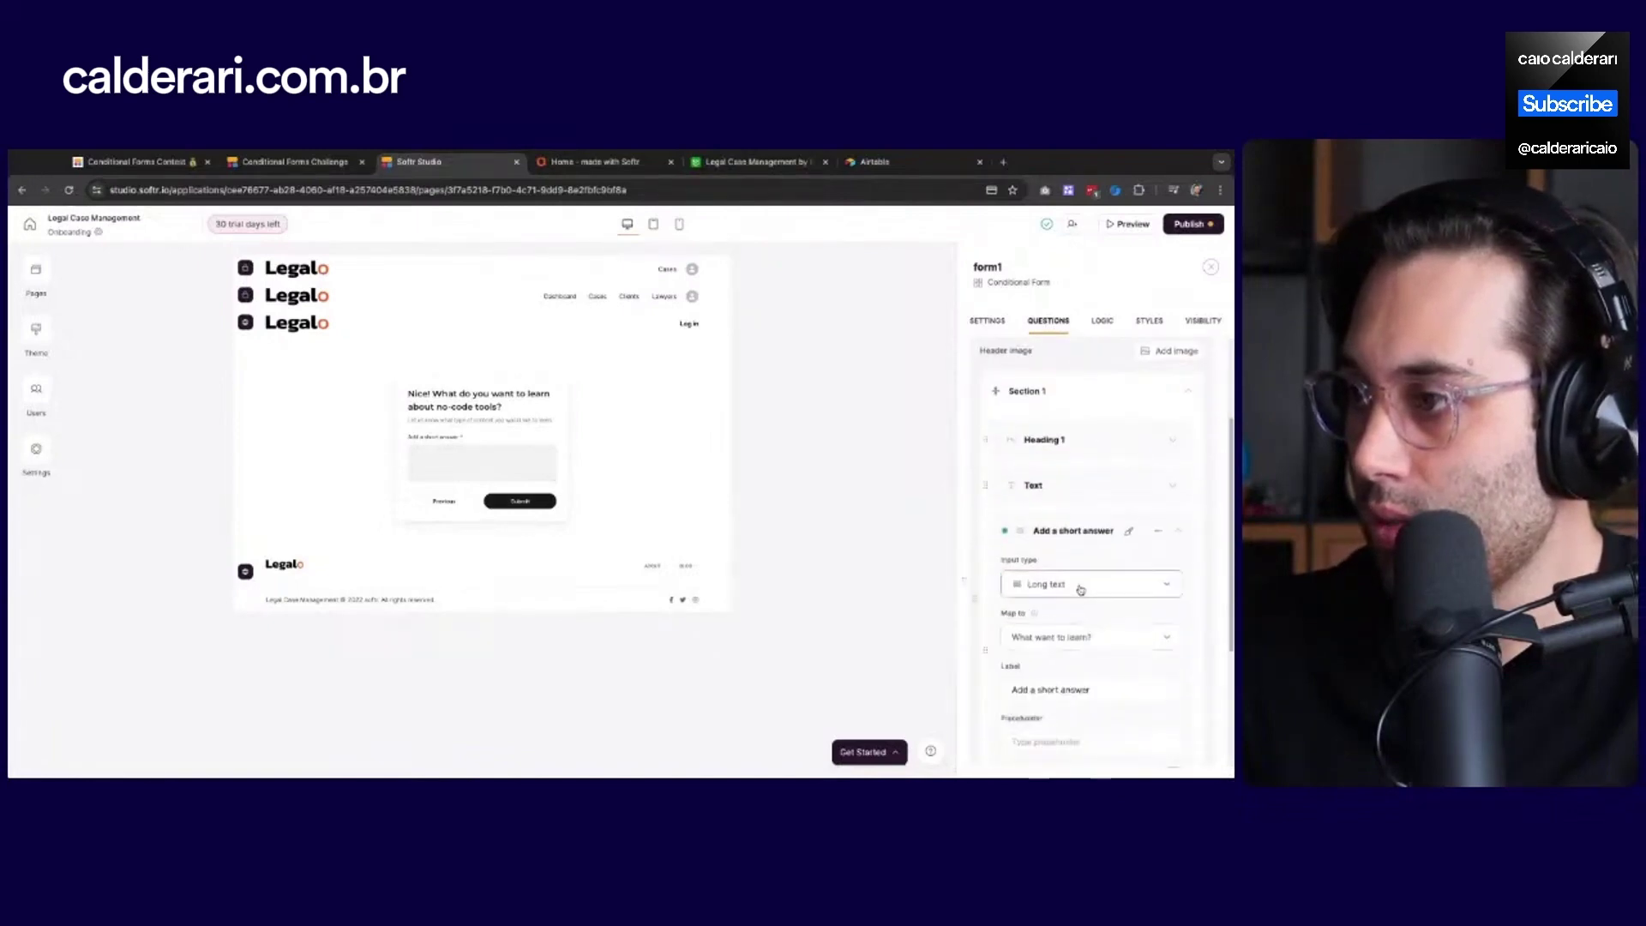
scroll(1072, 618, "down", 2)
left_click(1113, 558)
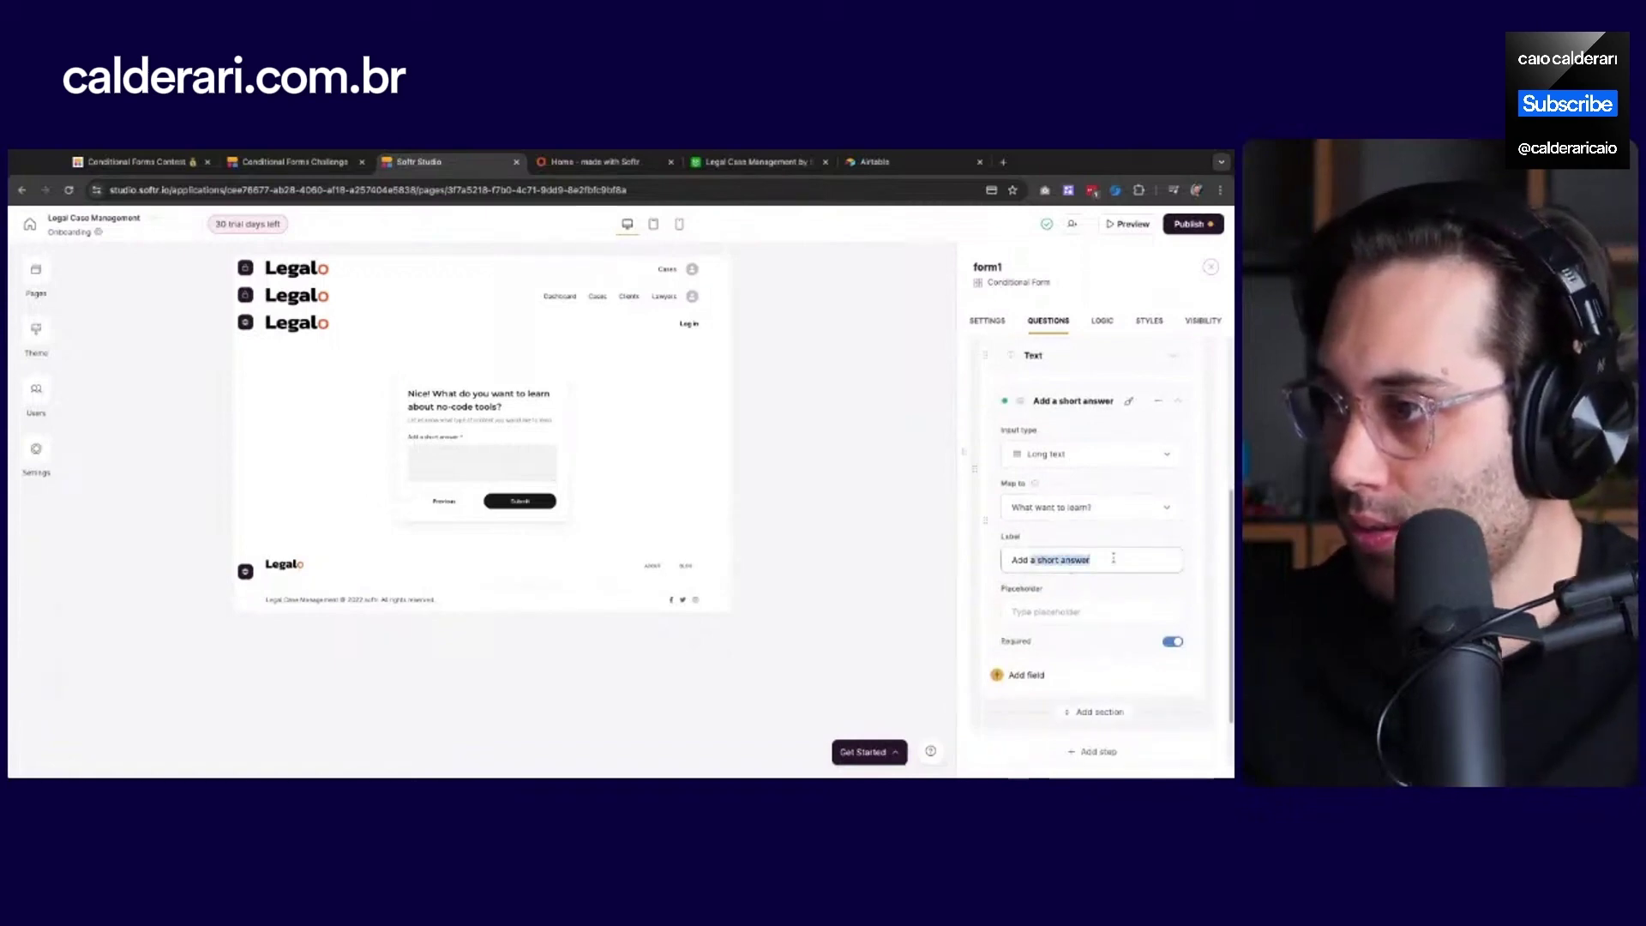
type("your answ")
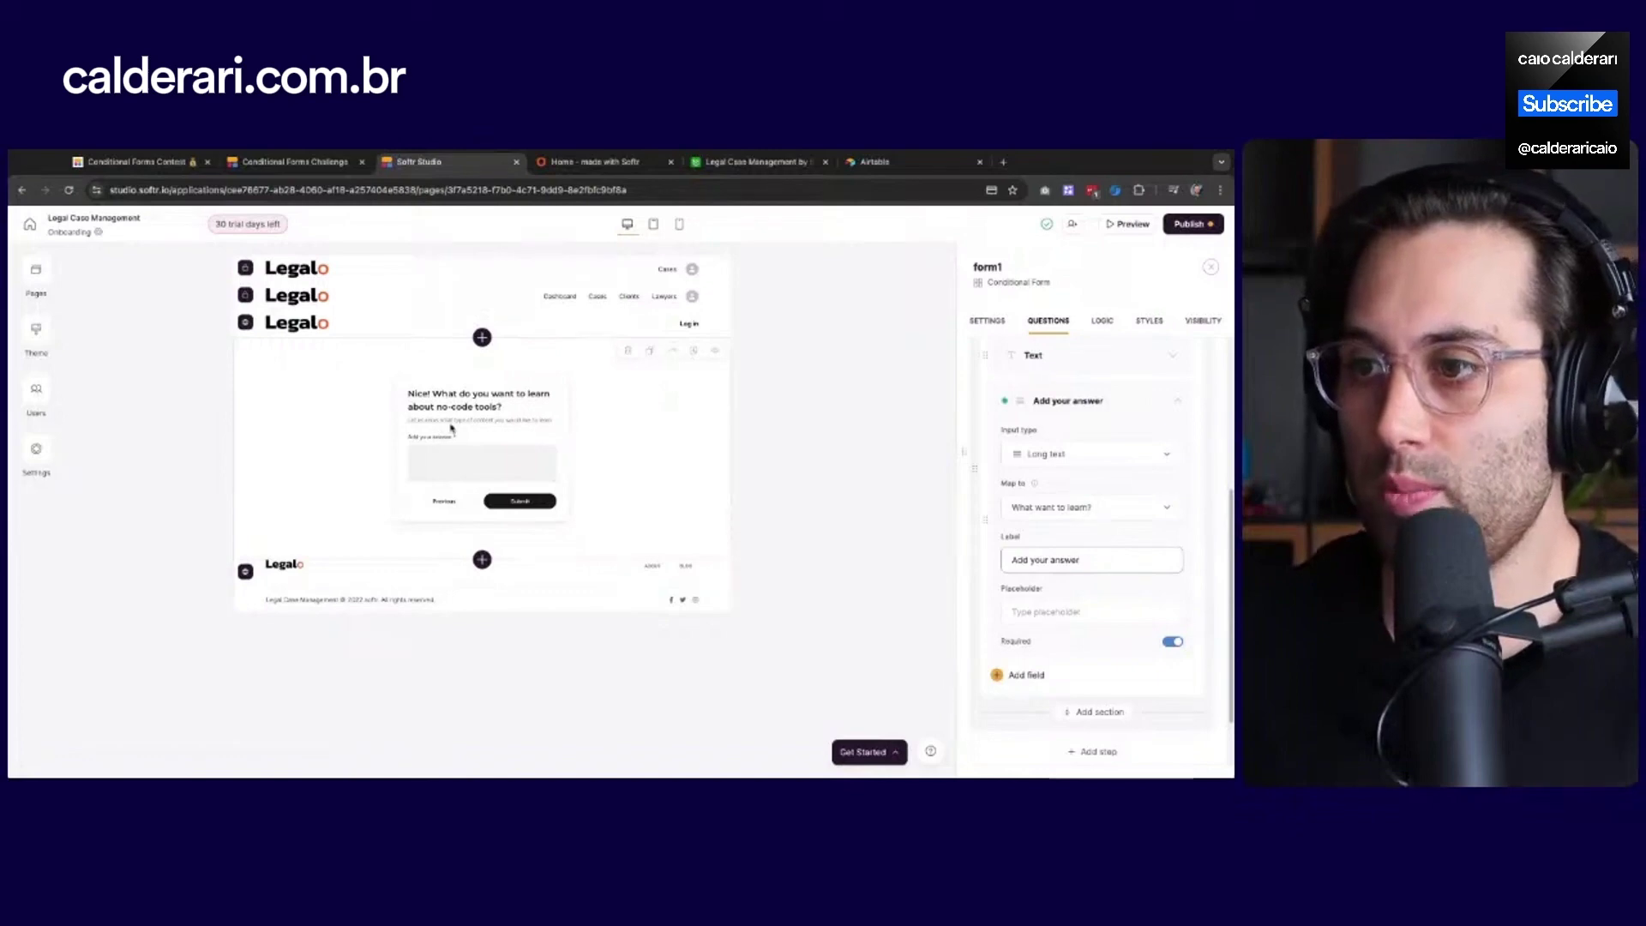
scroll(1094, 464, "up", 2)
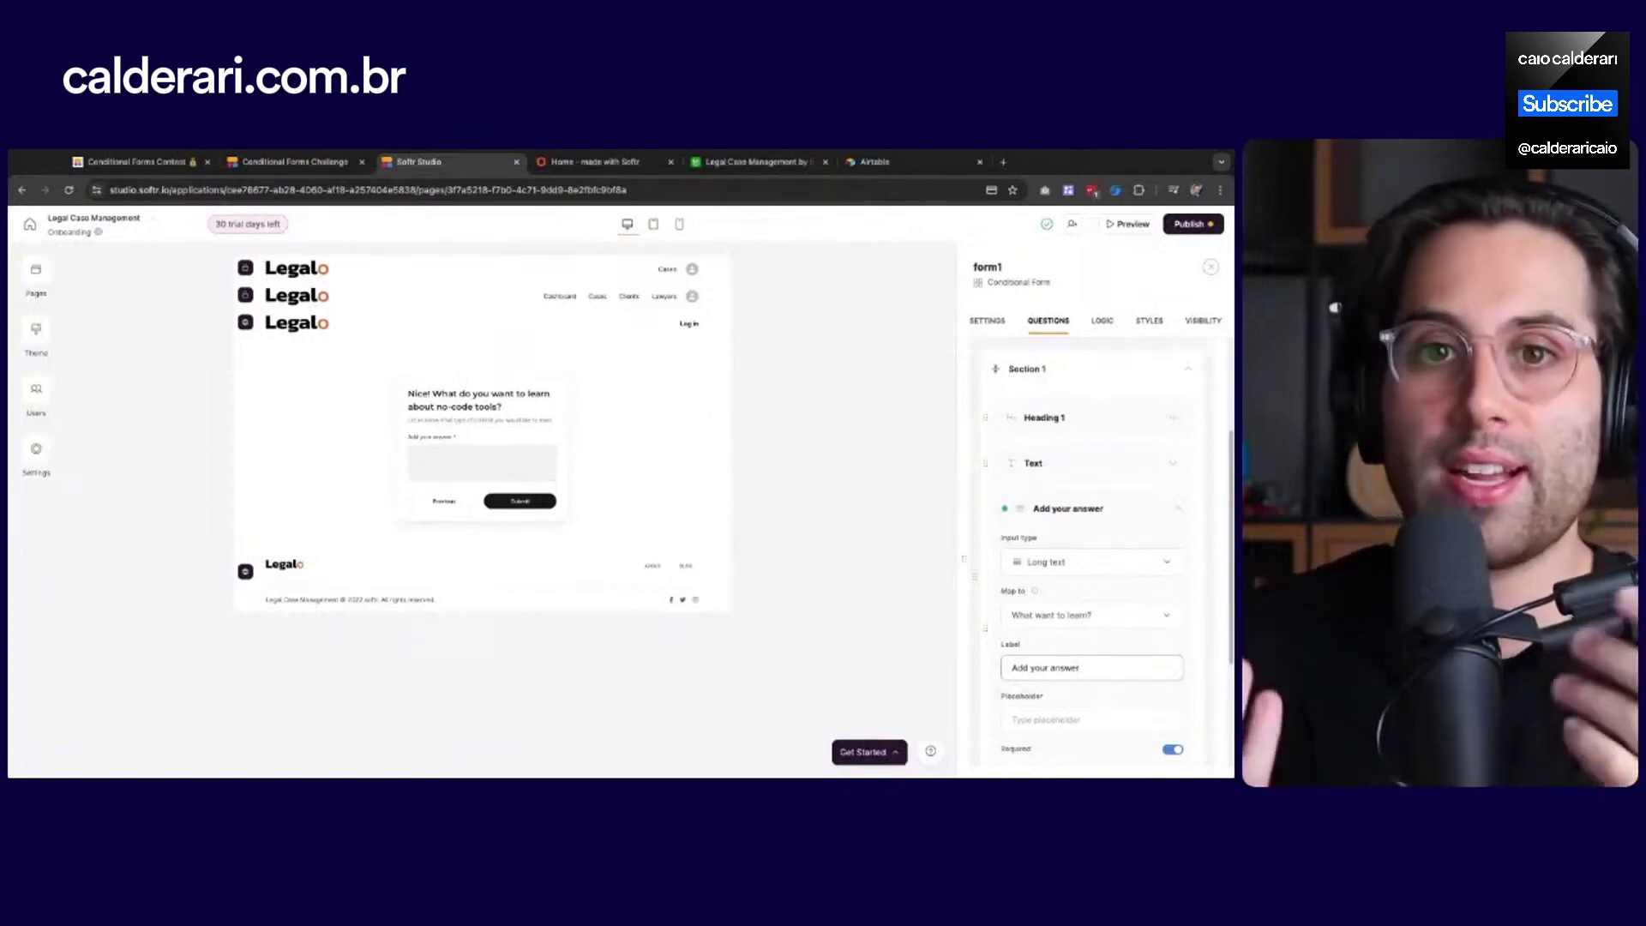
In Airtable's Members table, drag Experience Level beside Phone Number and start moving What want to learn? left
left_click(753, 161)
mouse_move(660, 775)
left_mouse_down()
mouse_move(273, 775)
mouse_move(660, 775)
left_mouse_up()
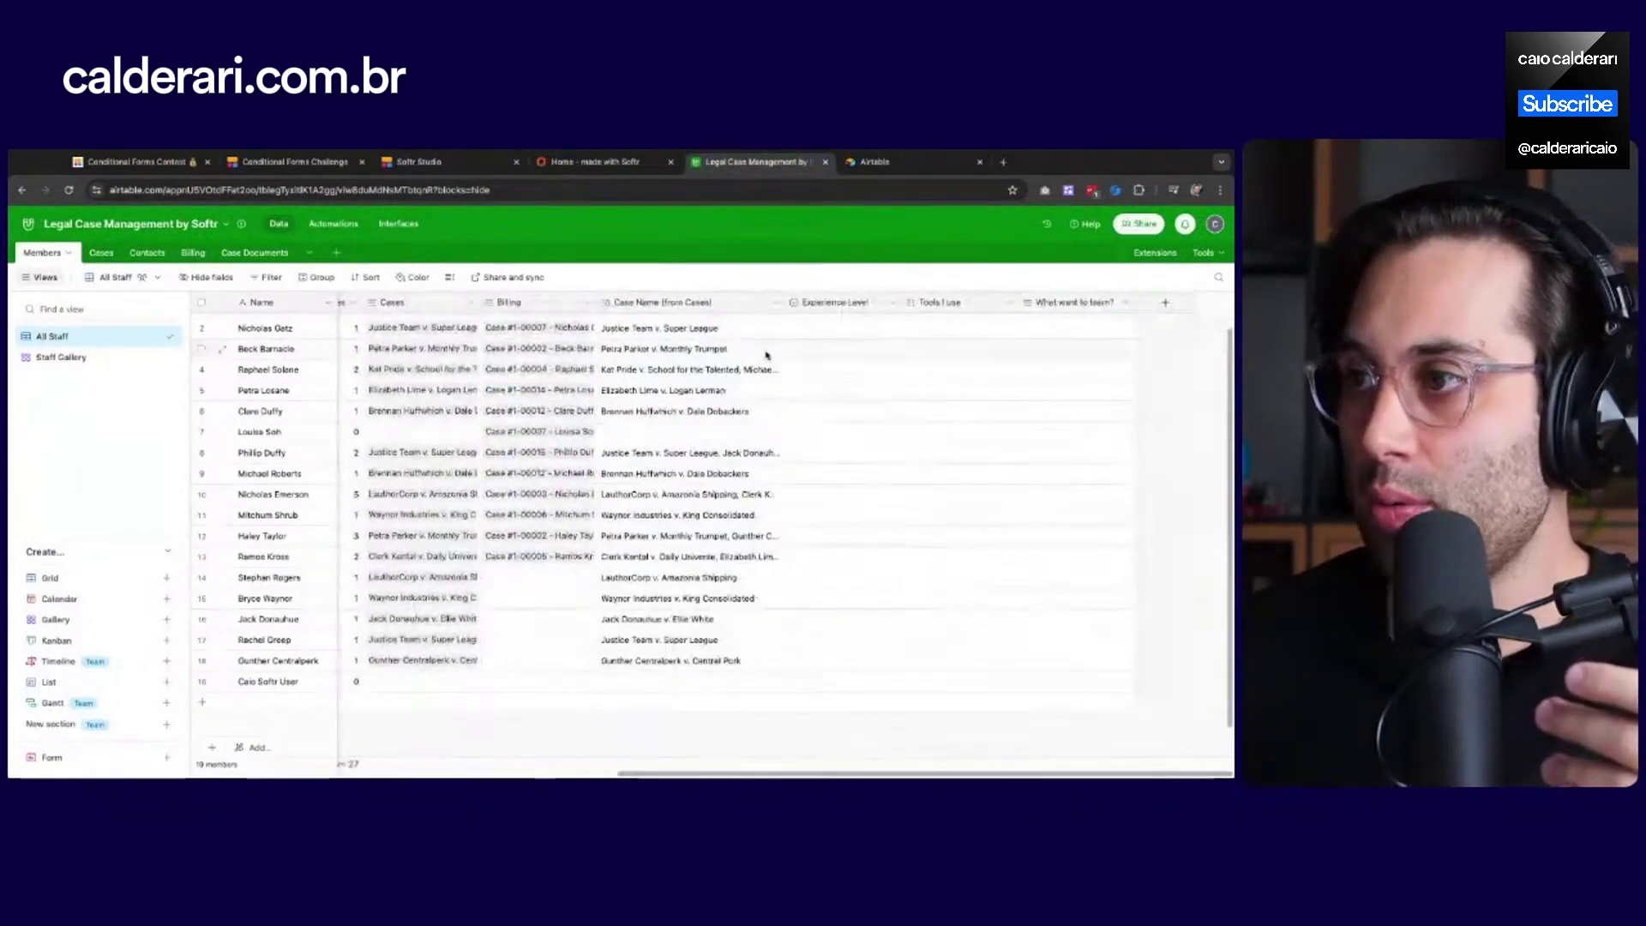
left_click_drag(812, 307, 707, 308)
left_click_drag(778, 775, 1119, 775)
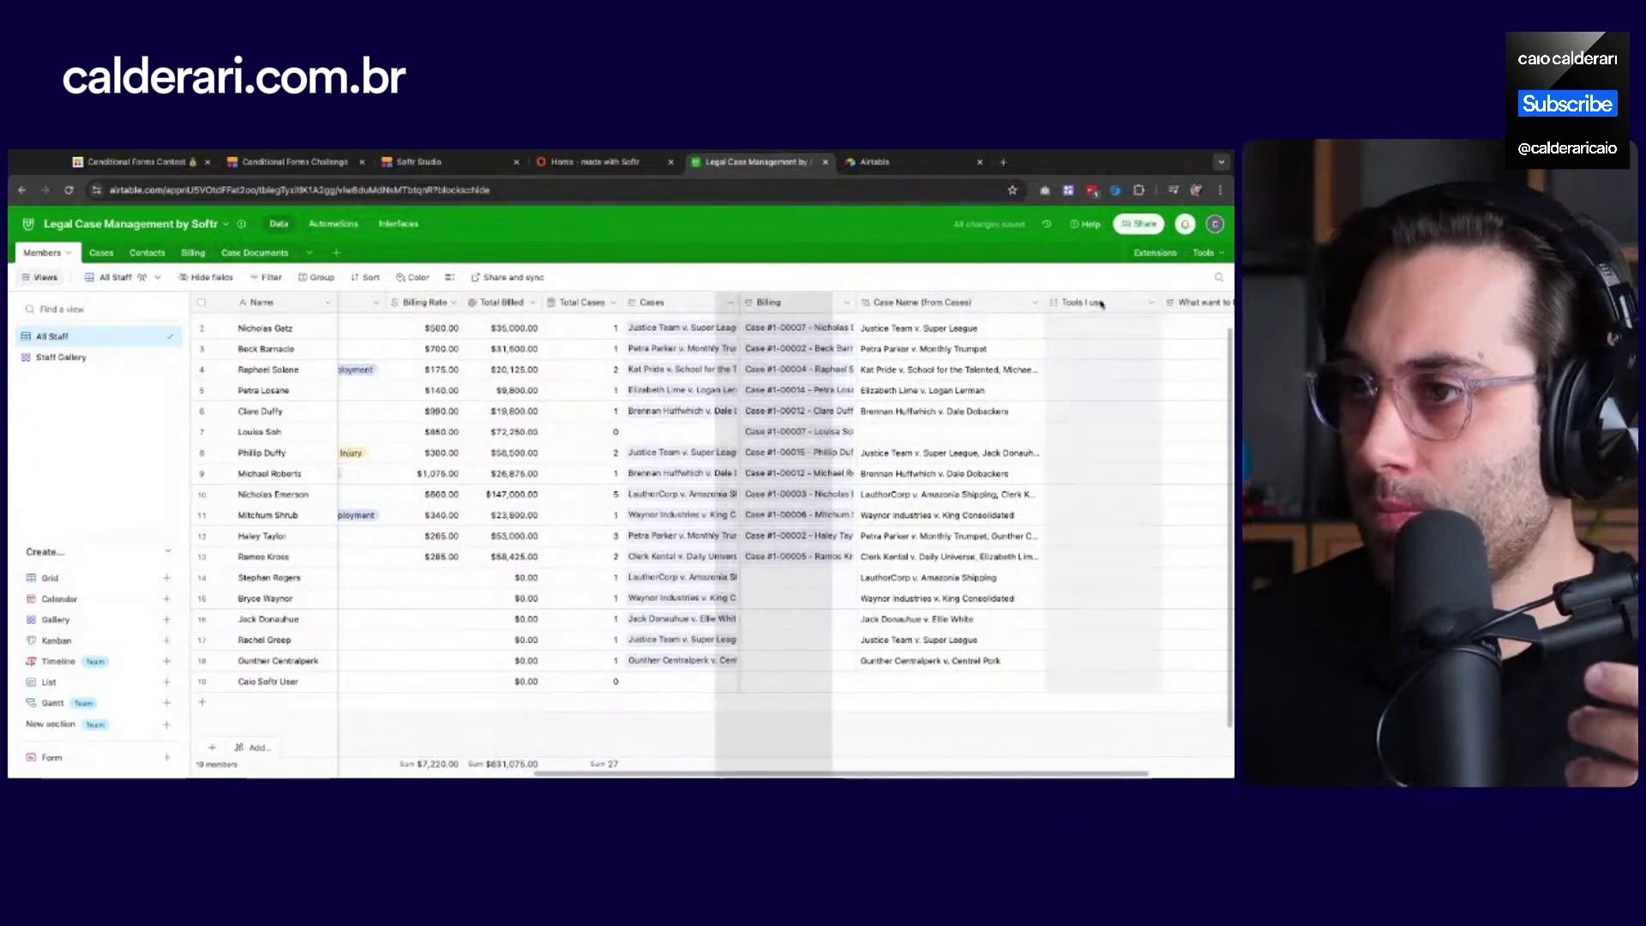
scroll(1101, 302, "left", 5)
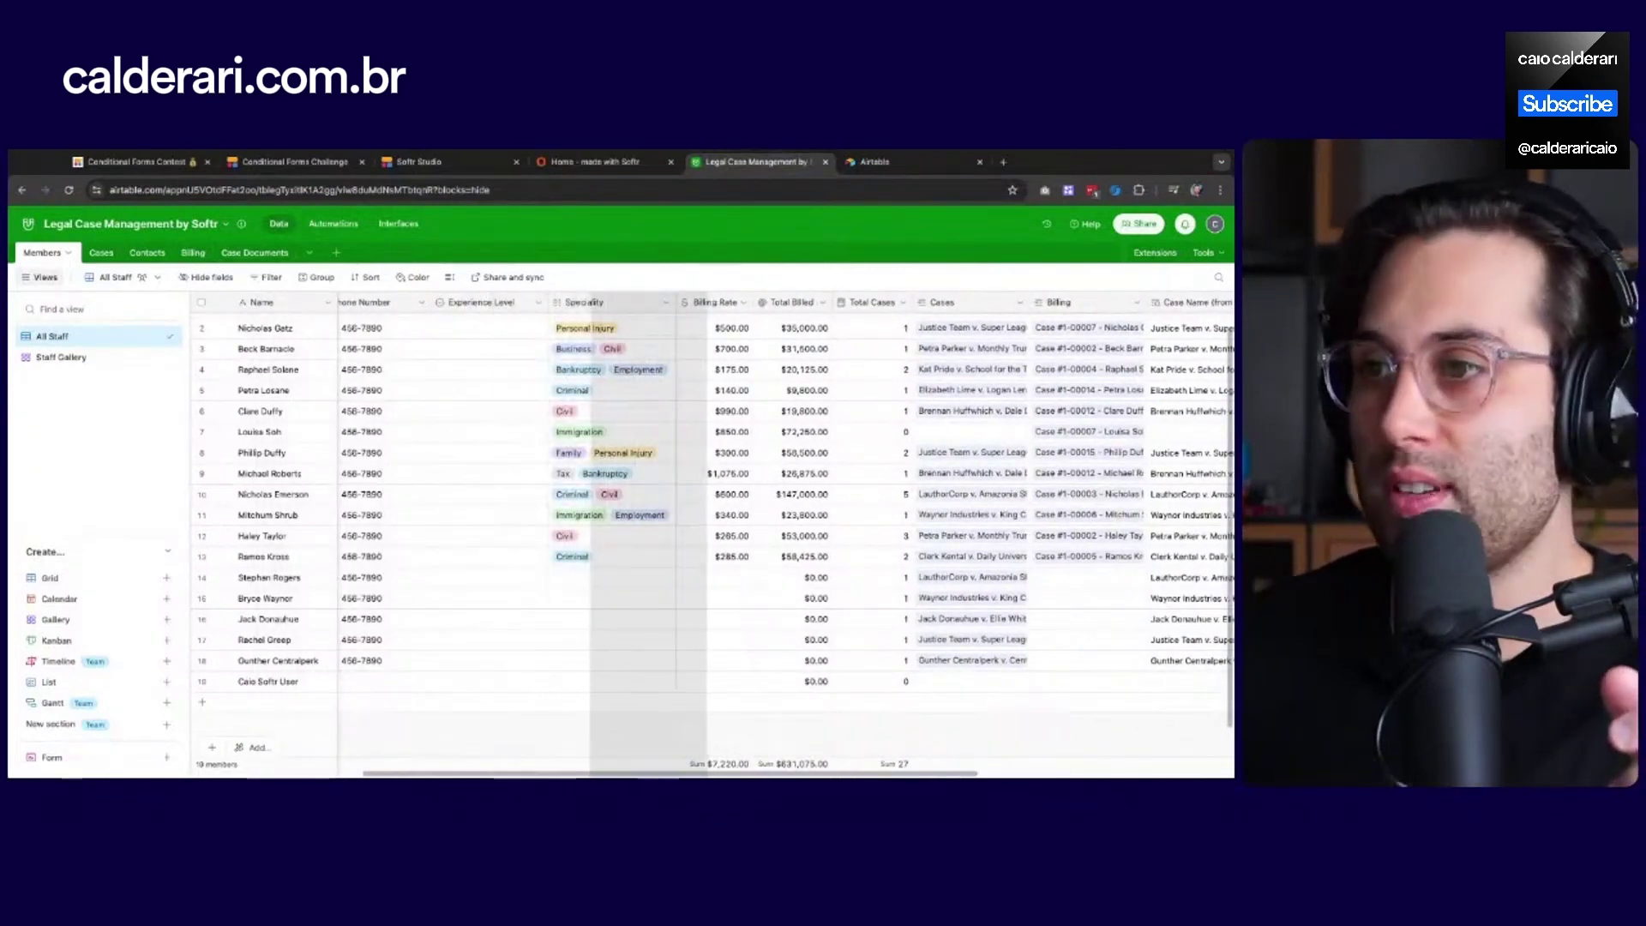
left_click_drag(549, 302, 551, 302)
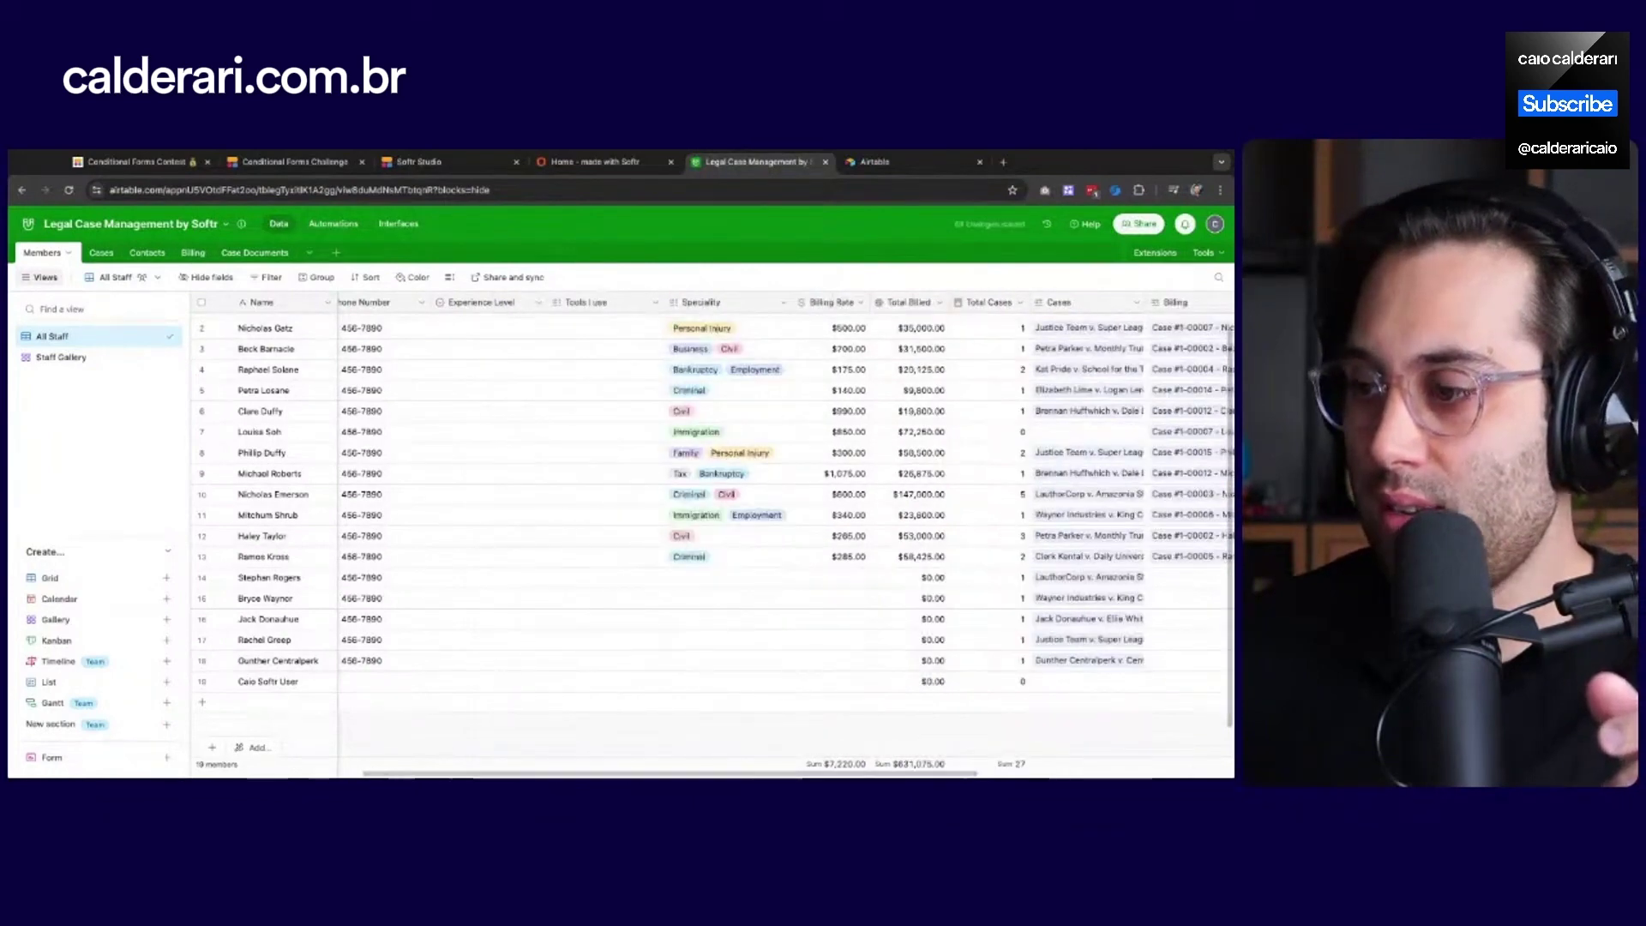
left_click_drag(566, 774, 821, 776)
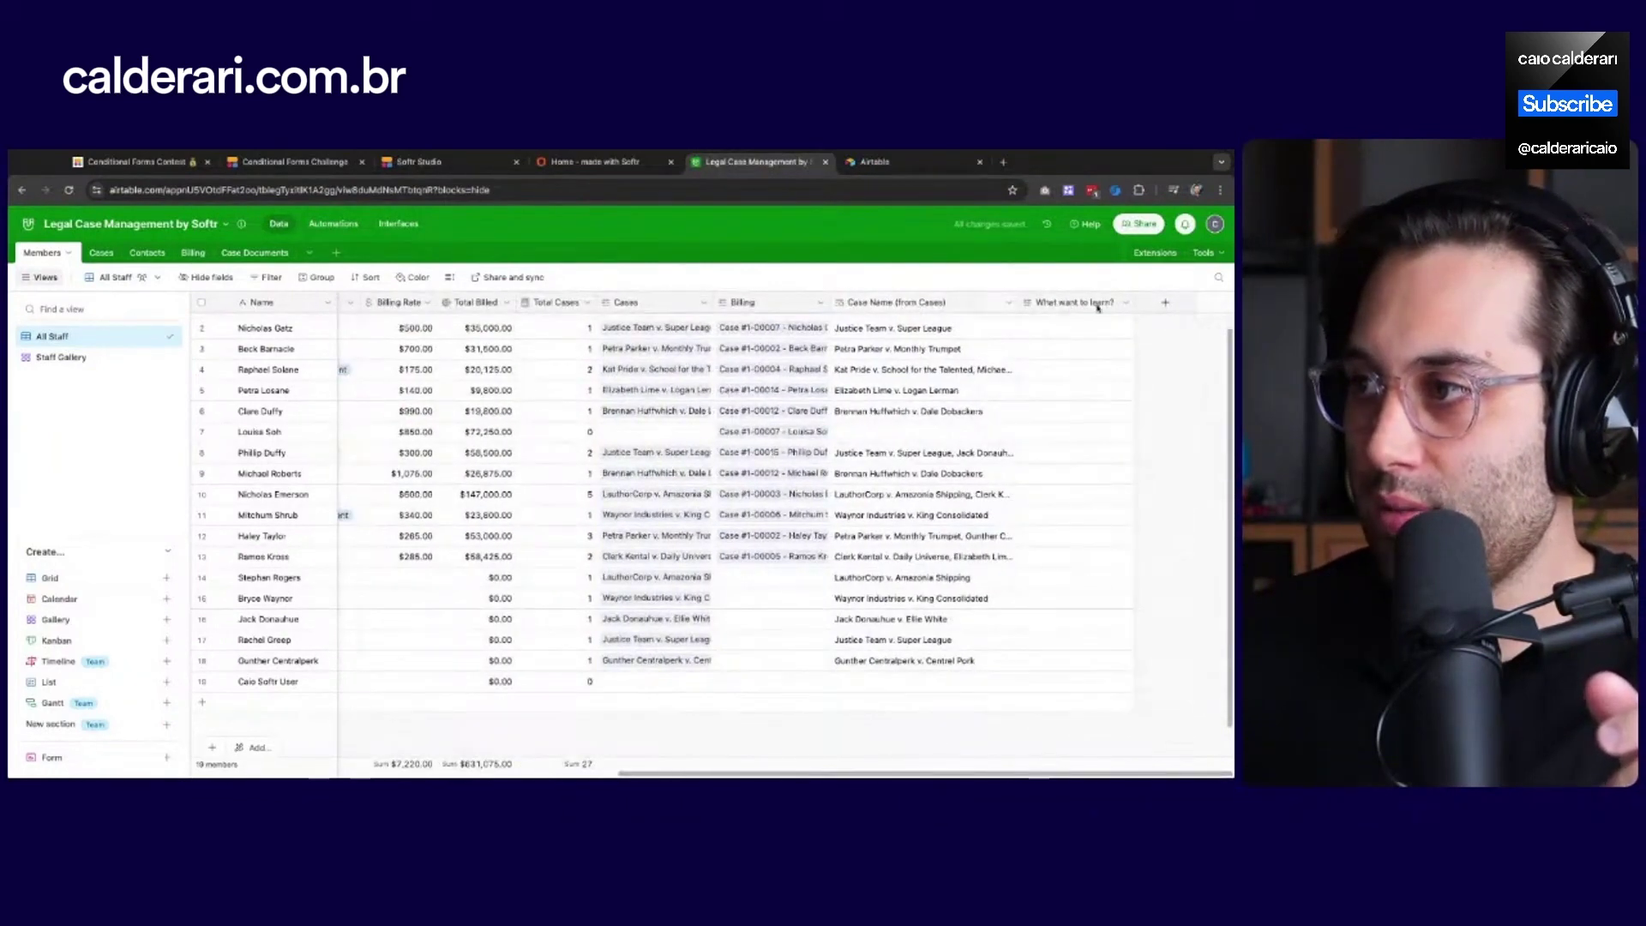
left_click_drag(1085, 306, 487, 306)
scroll(1085, 307, "left", 5)
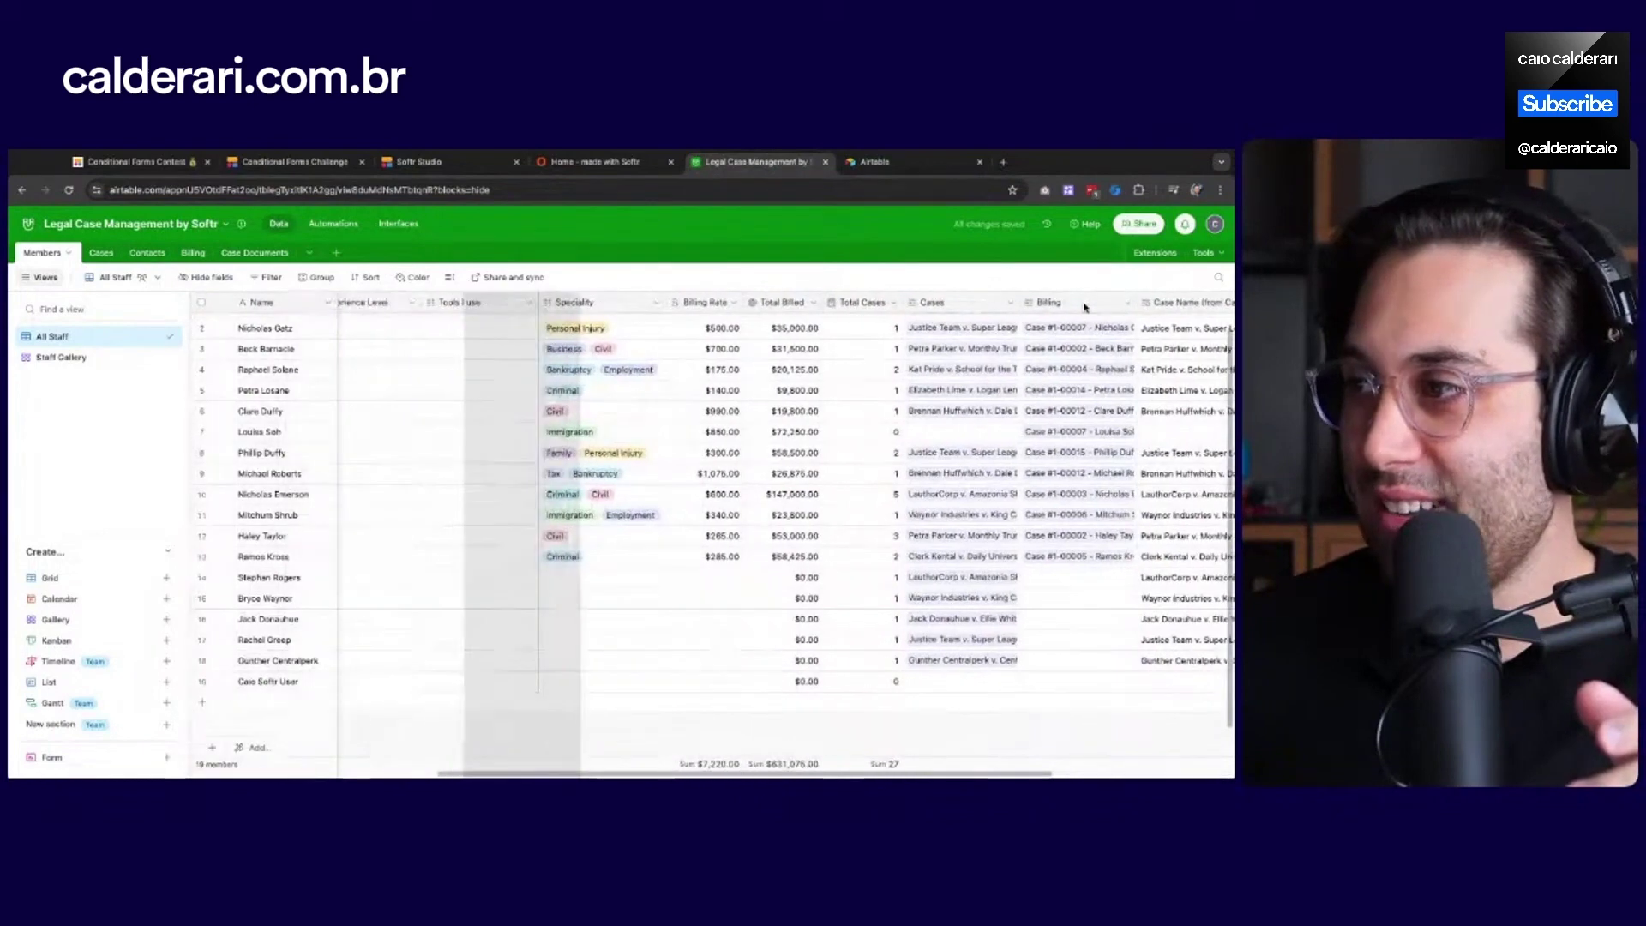
Place What want to learn? before Speciality, review the grid, and return to Softr Studio
left_click_drag(441, 303, 542, 303)
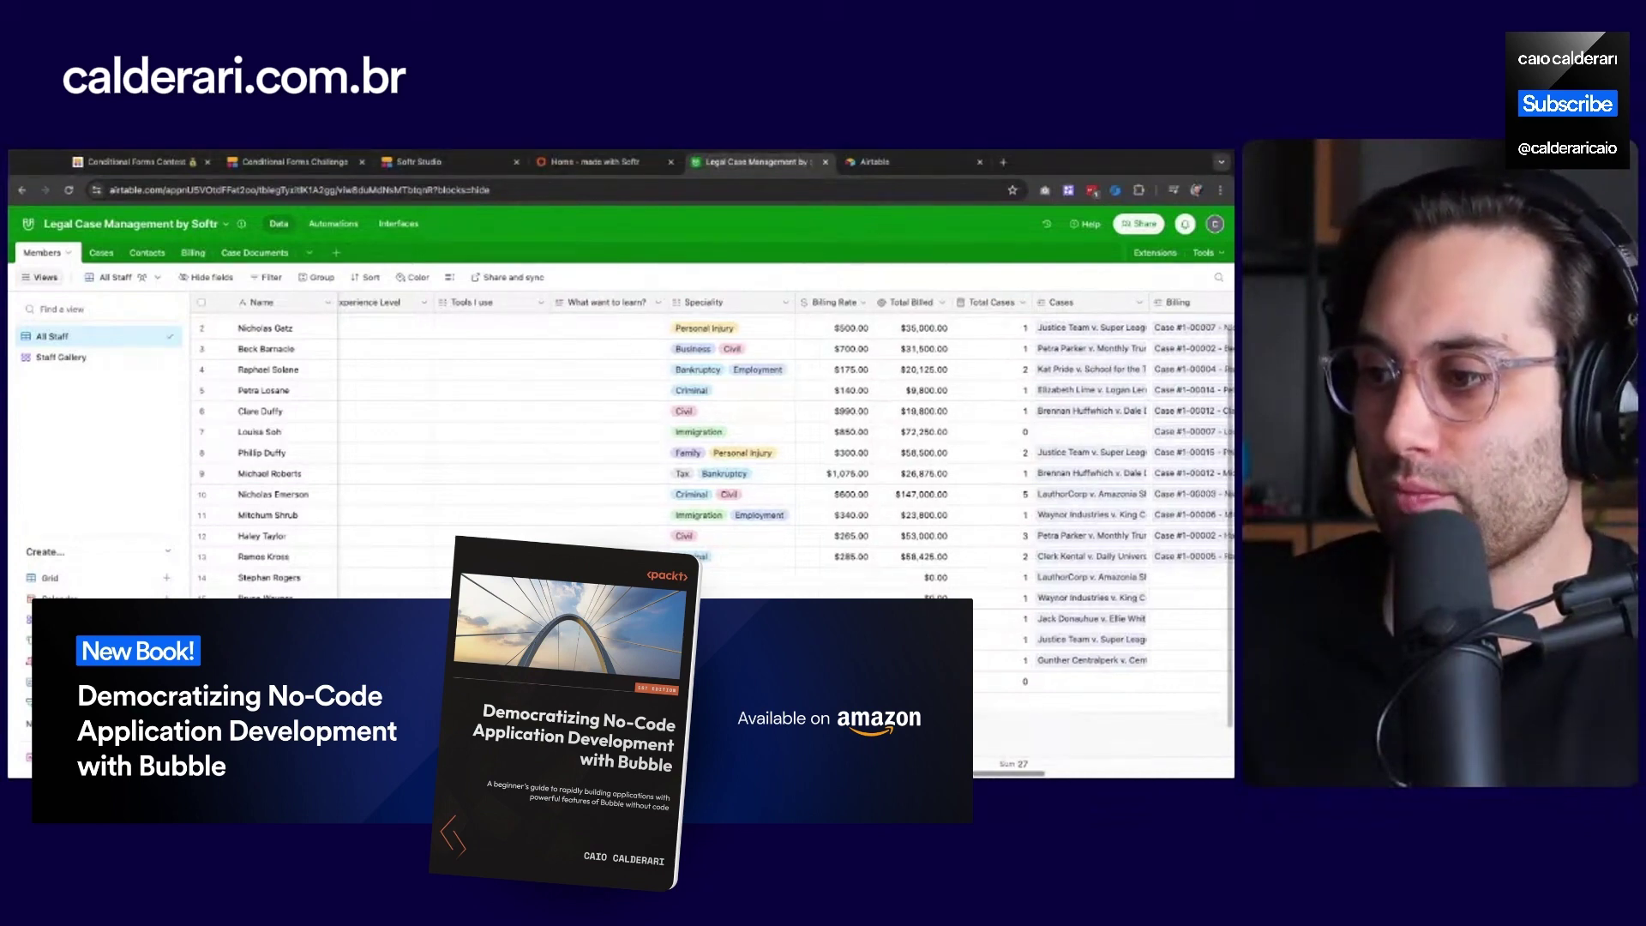
scroll(686, 445, "left", 5)
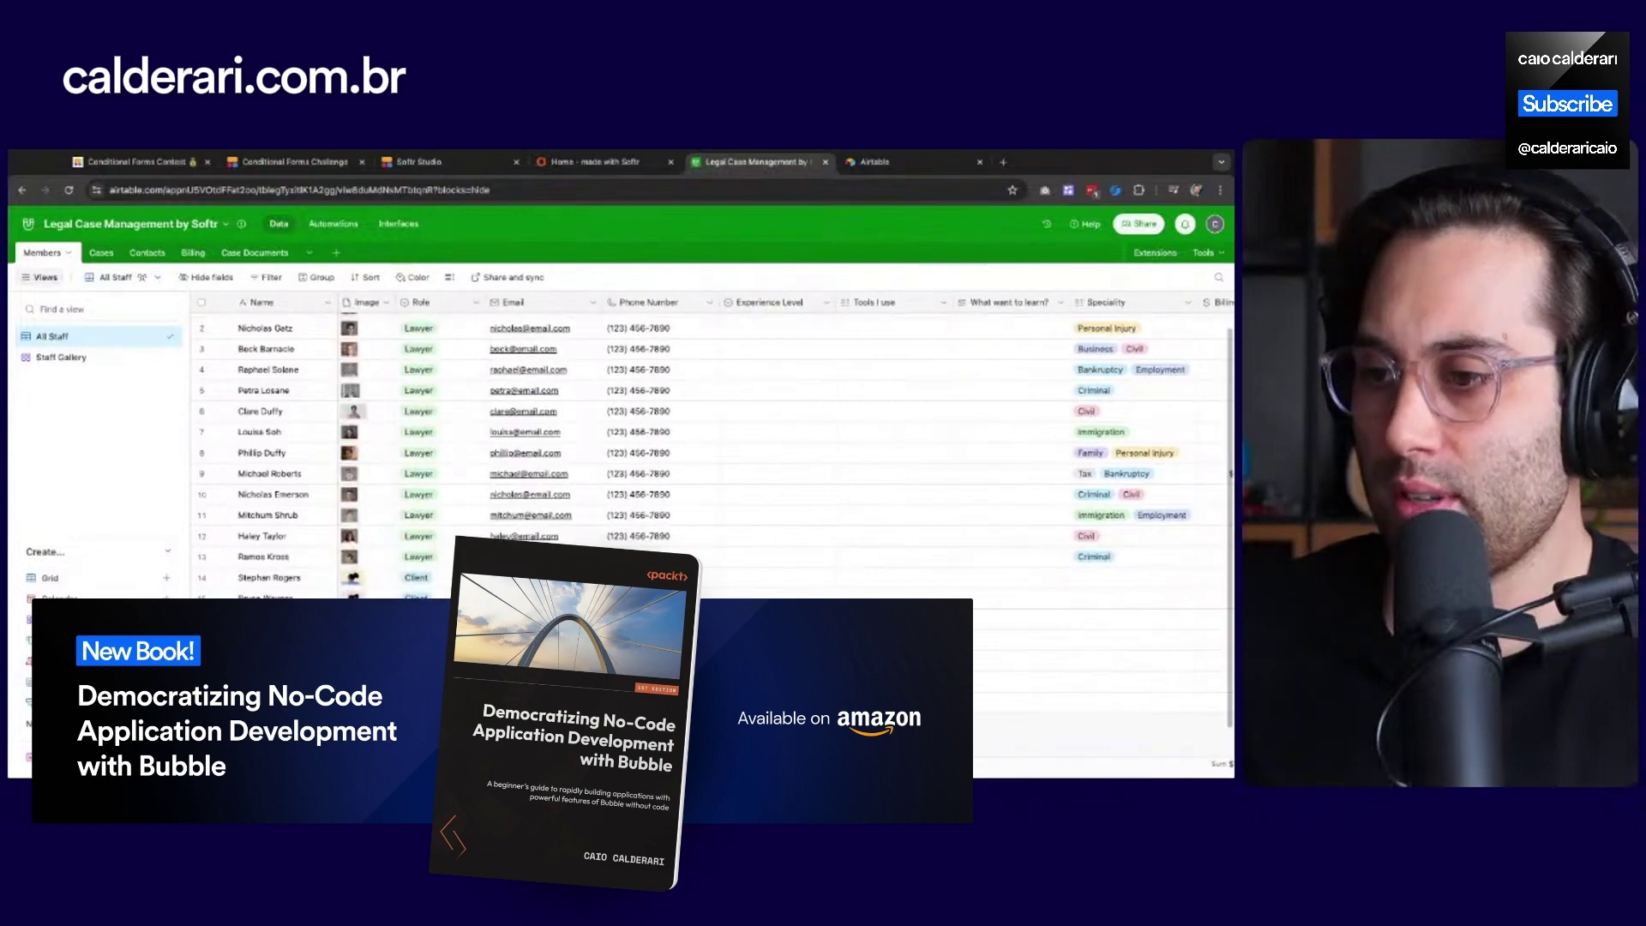
scroll(686, 446, "left", 2)
scroll(712, 514, "right", 2)
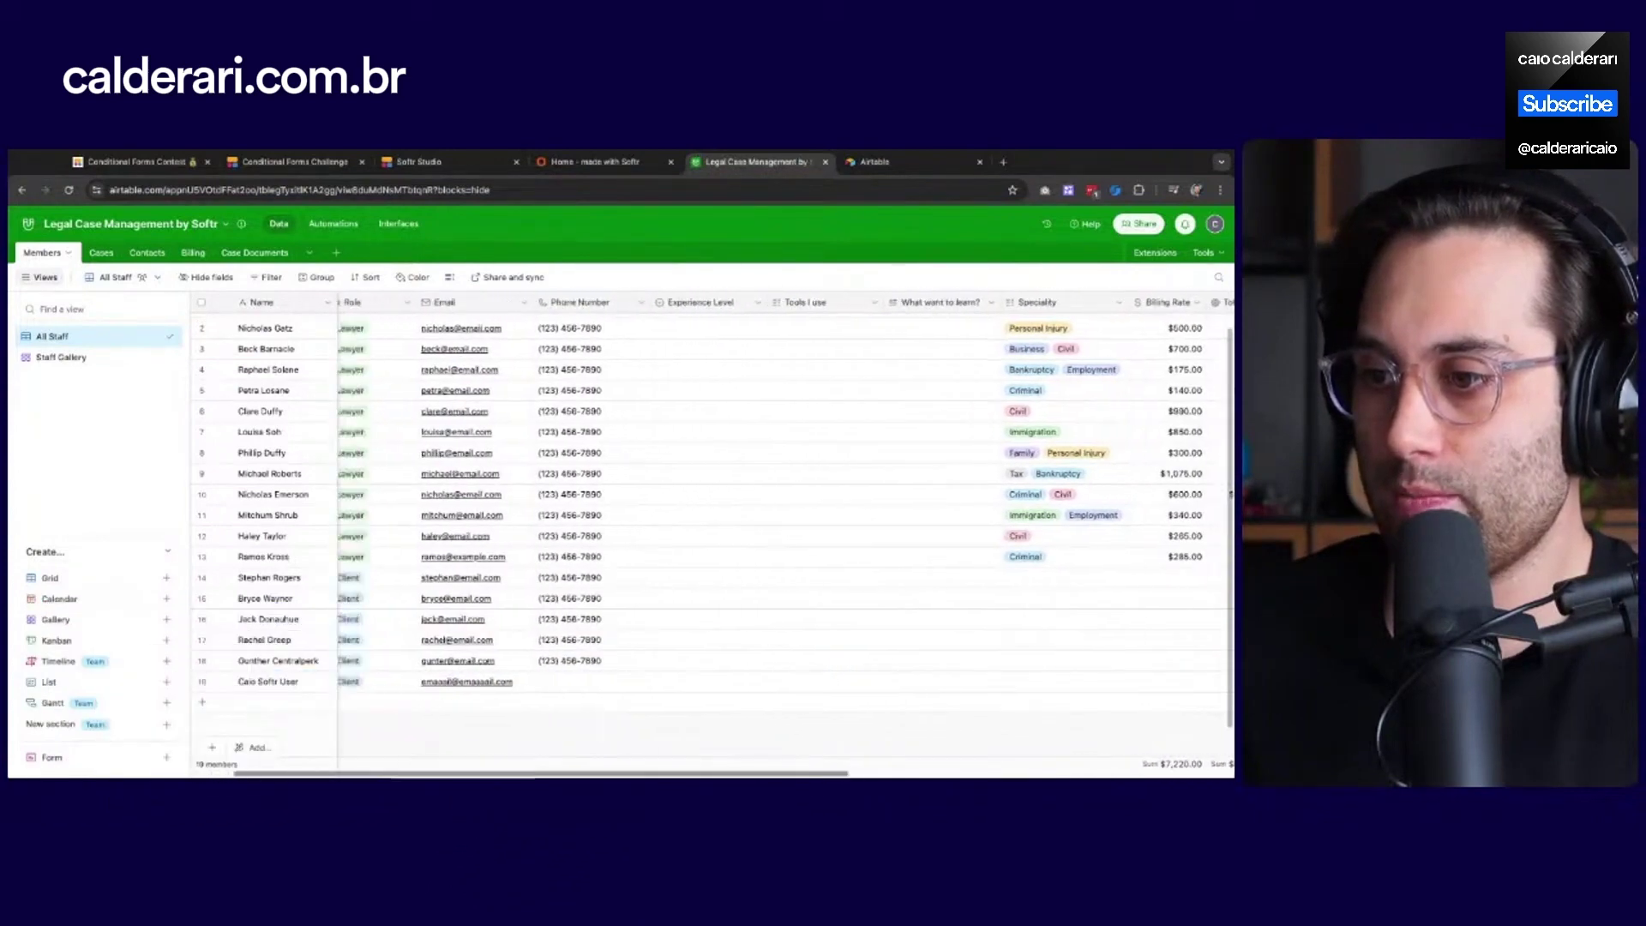
scroll(711, 514, "left", 2)
scroll(711, 514, "right", 2)
scroll(653, 648, "left", 2)
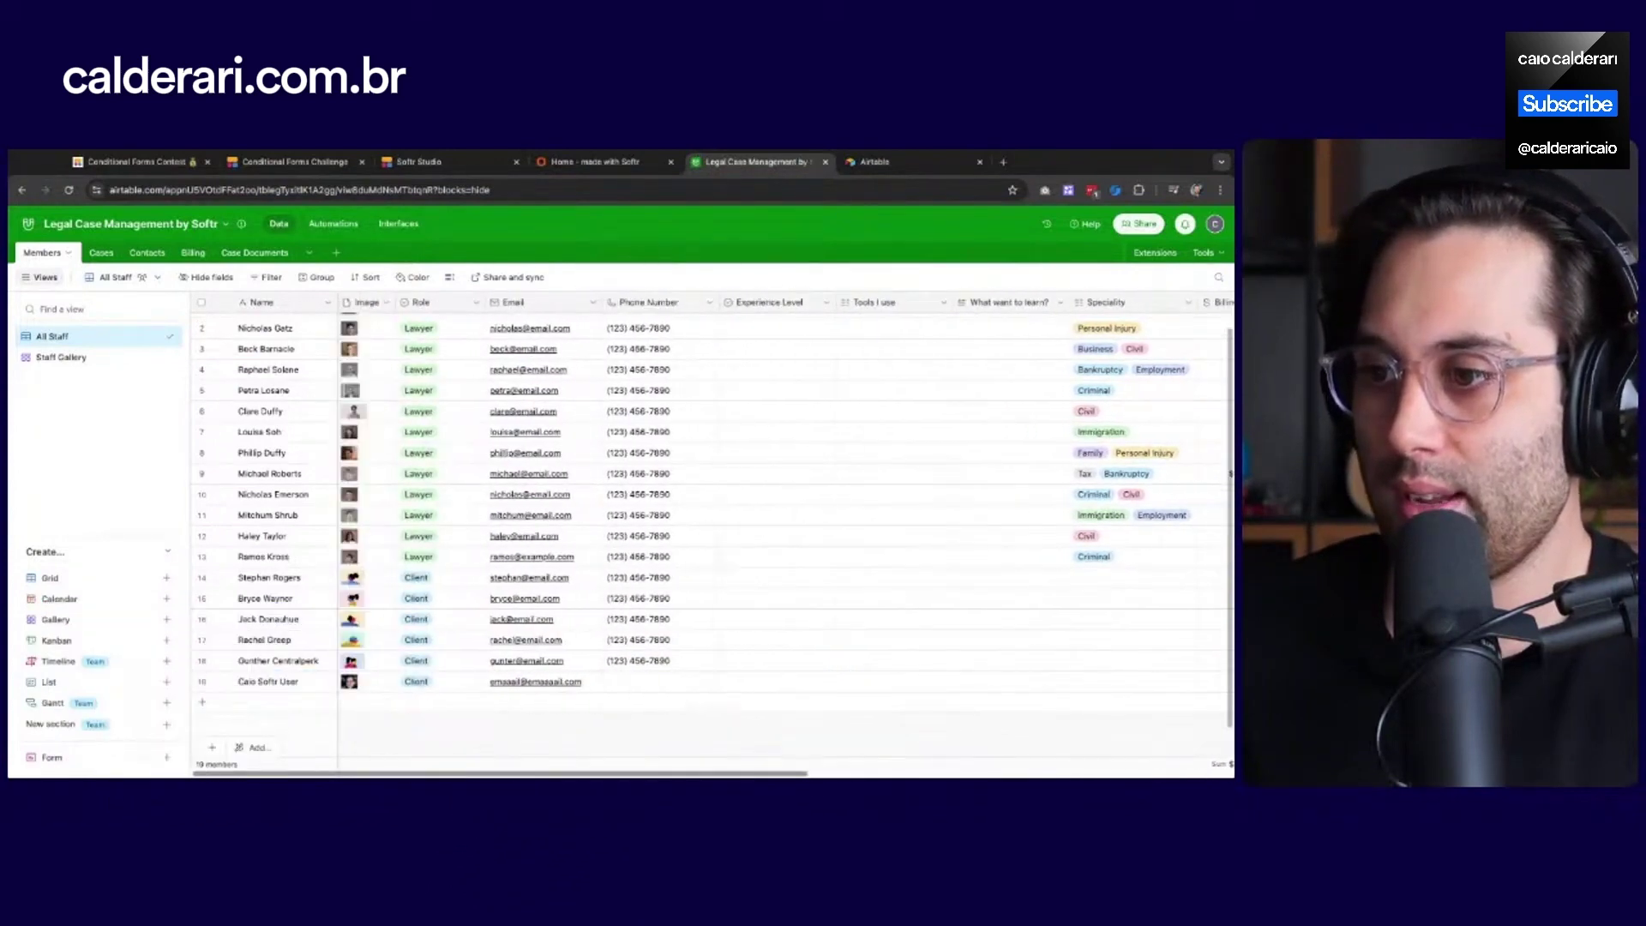
scroll(653, 649, "right", 8)
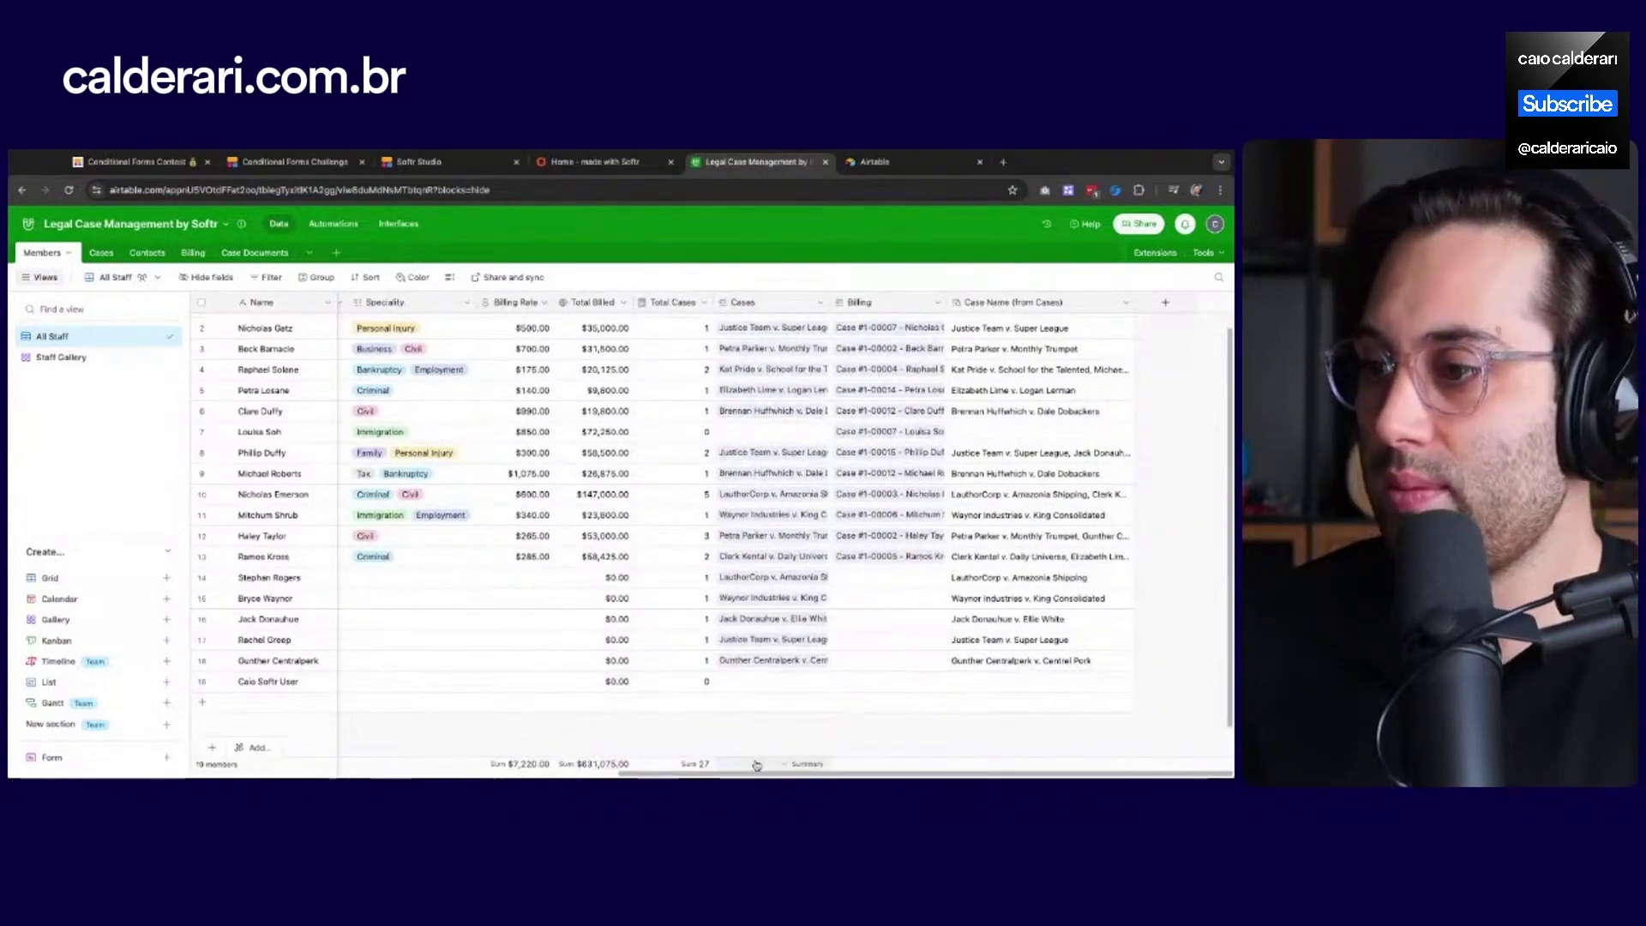
scroll(573, 558, "left", 5)
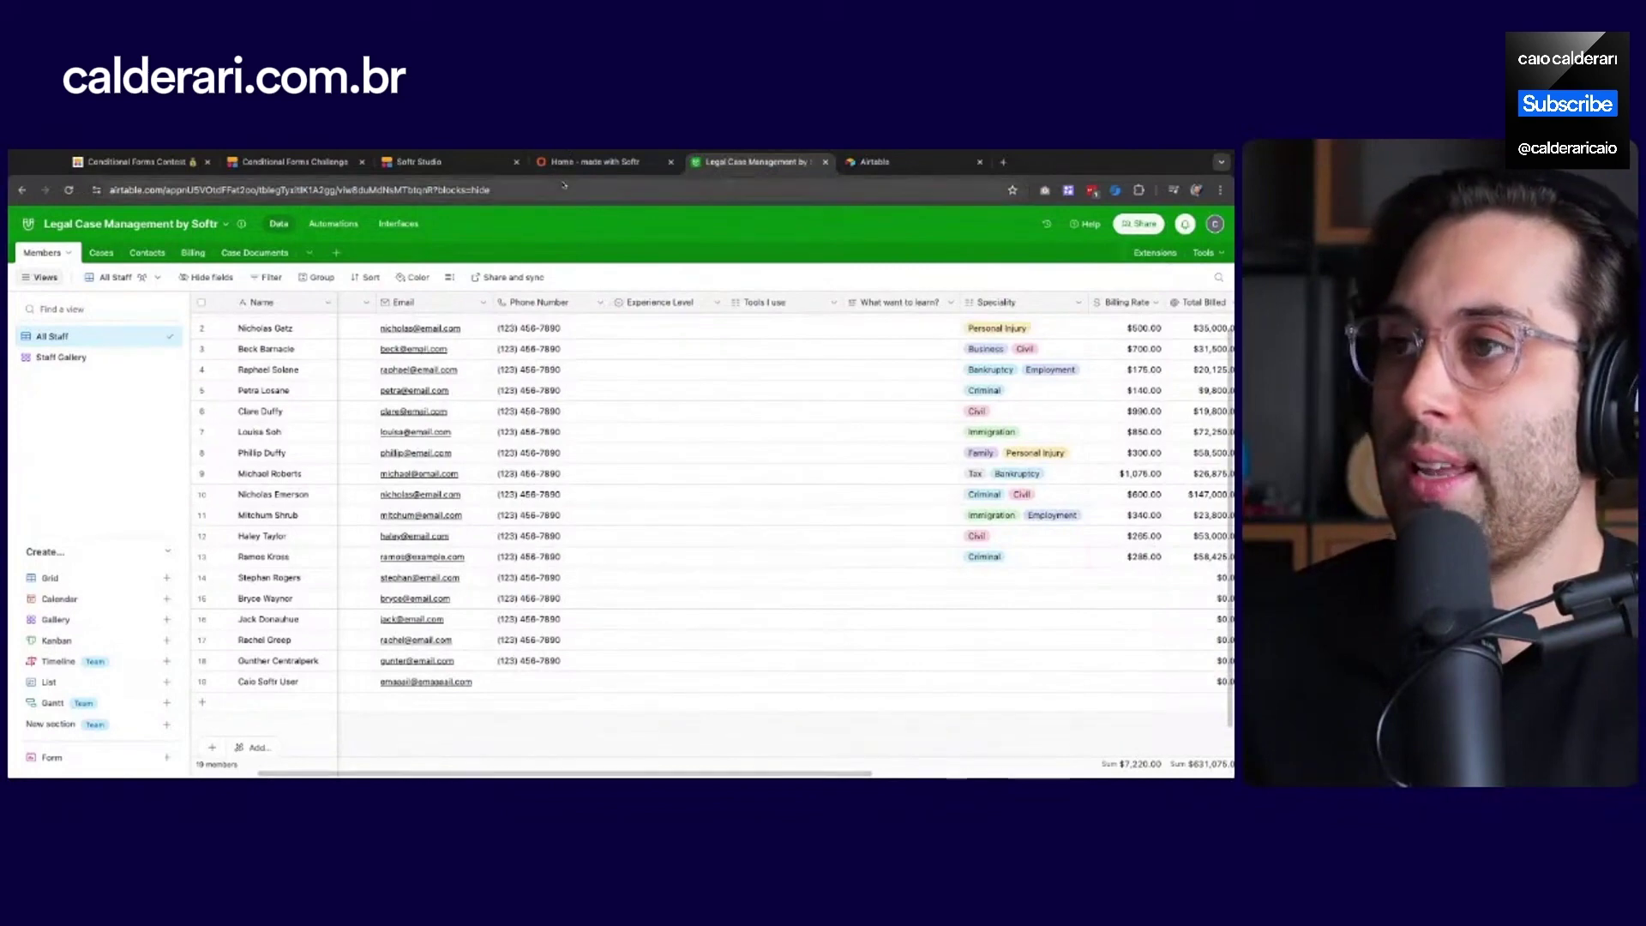
left_click(433, 161)
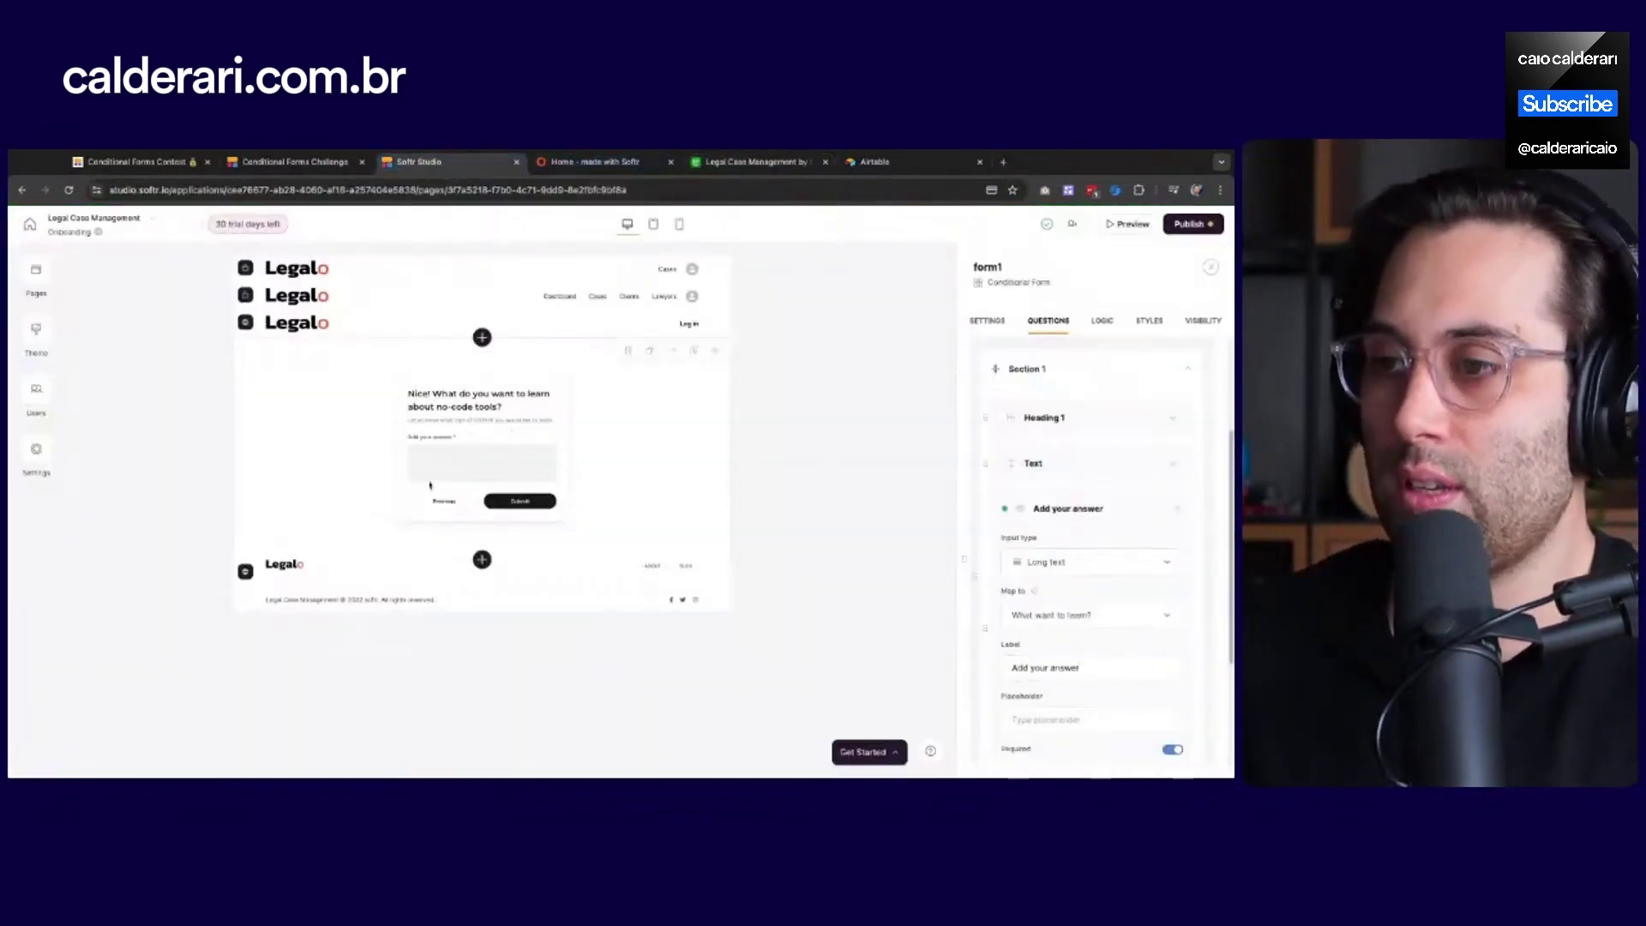
In the form's Logic flow, zoom in on the step cards and select Section 2
left_click(1101, 324)
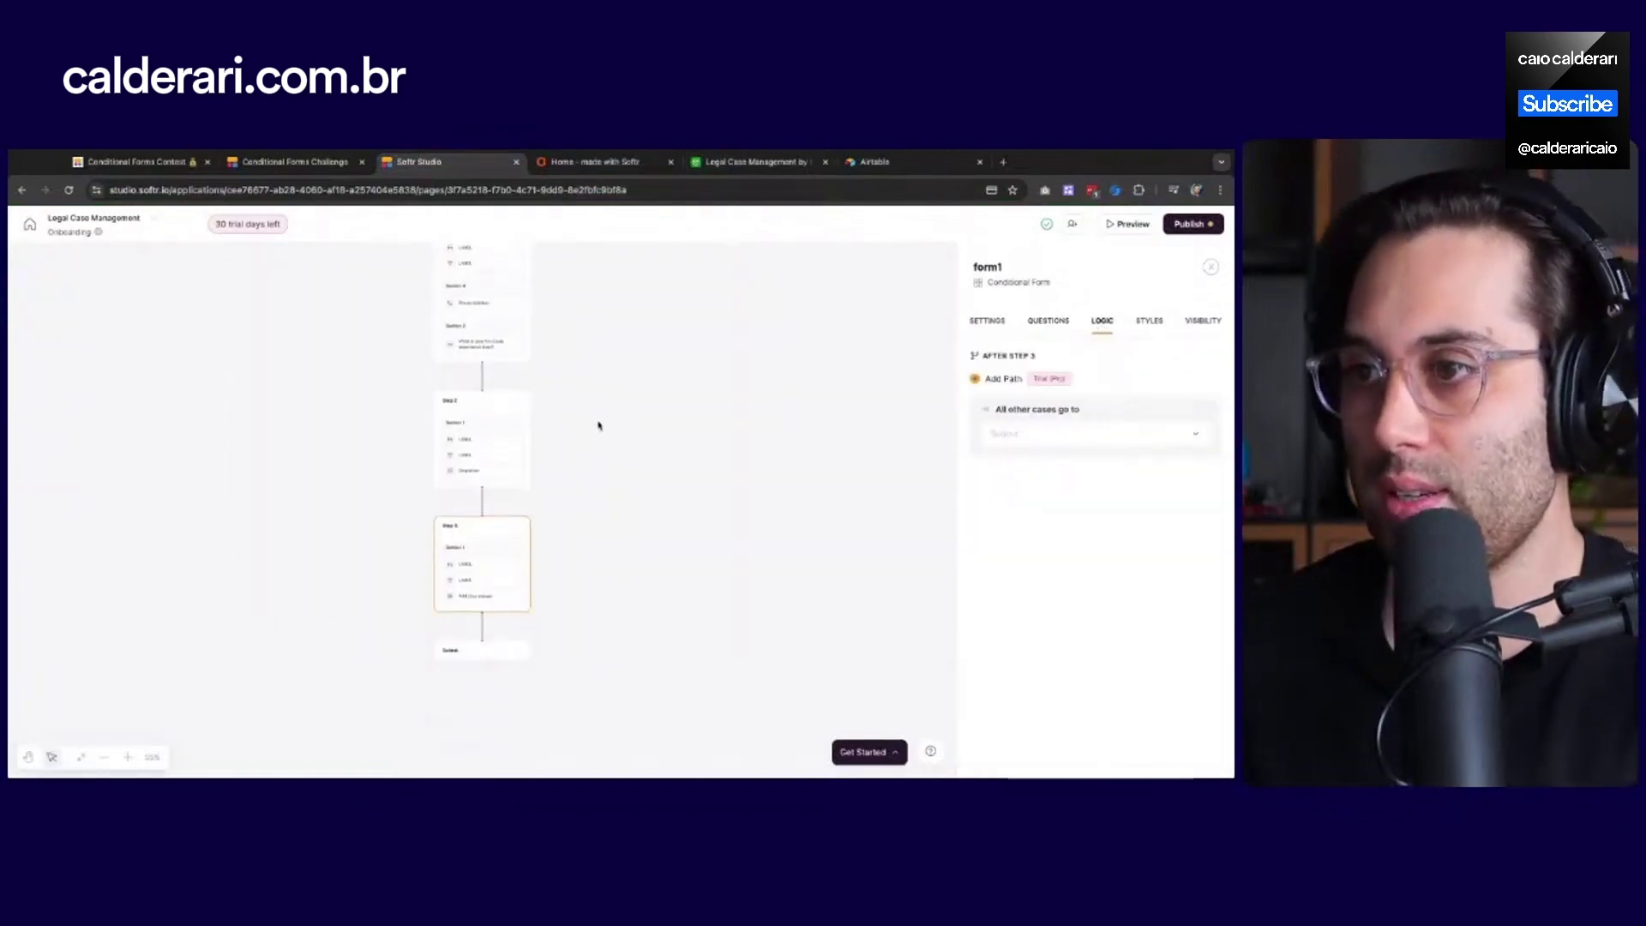
scroll(488, 429, "up", 3)
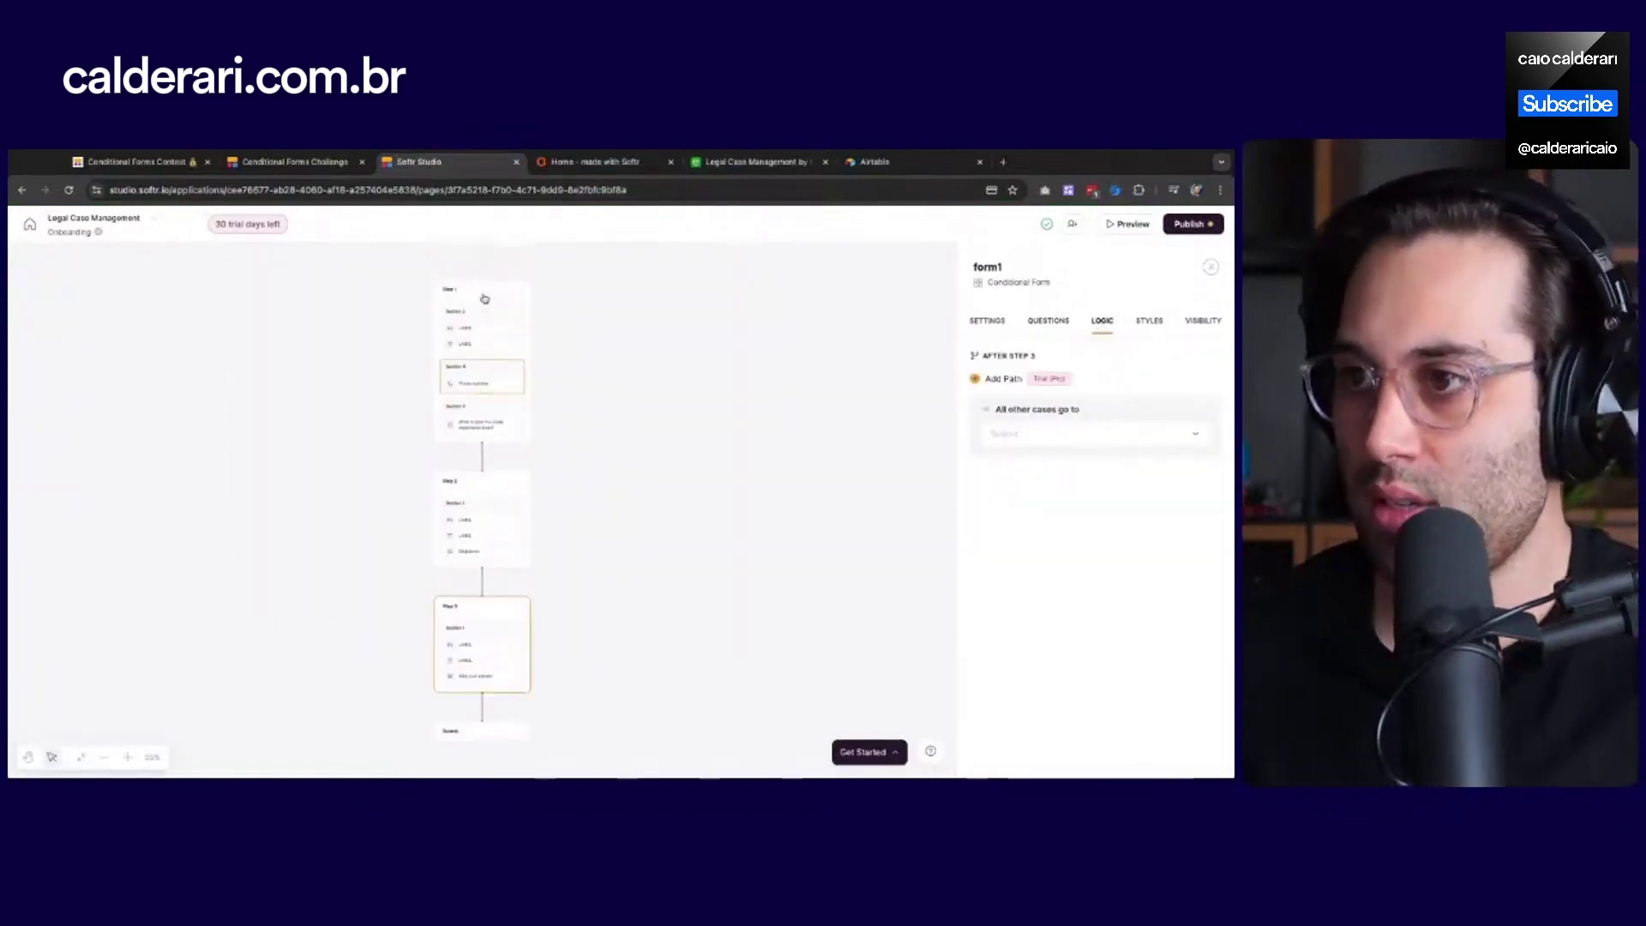
left_click(126, 759)
left_click(126, 758)
left_click(126, 759)
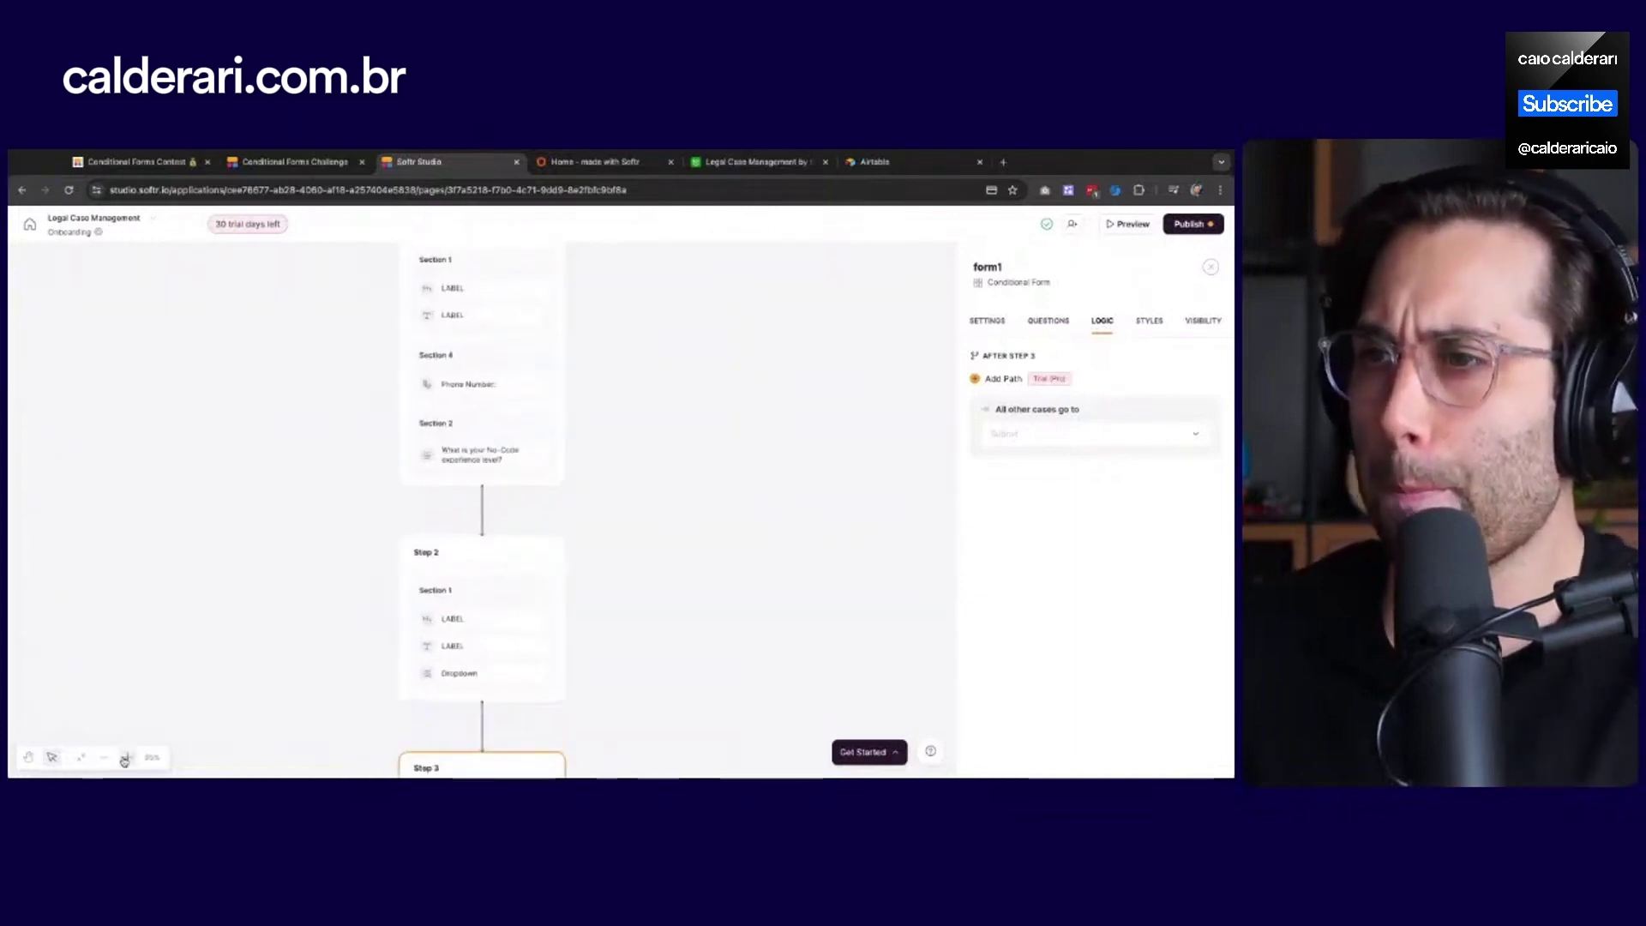
left_click(126, 758)
left_click(126, 758)
left_click(126, 758)
left_click(126, 758)
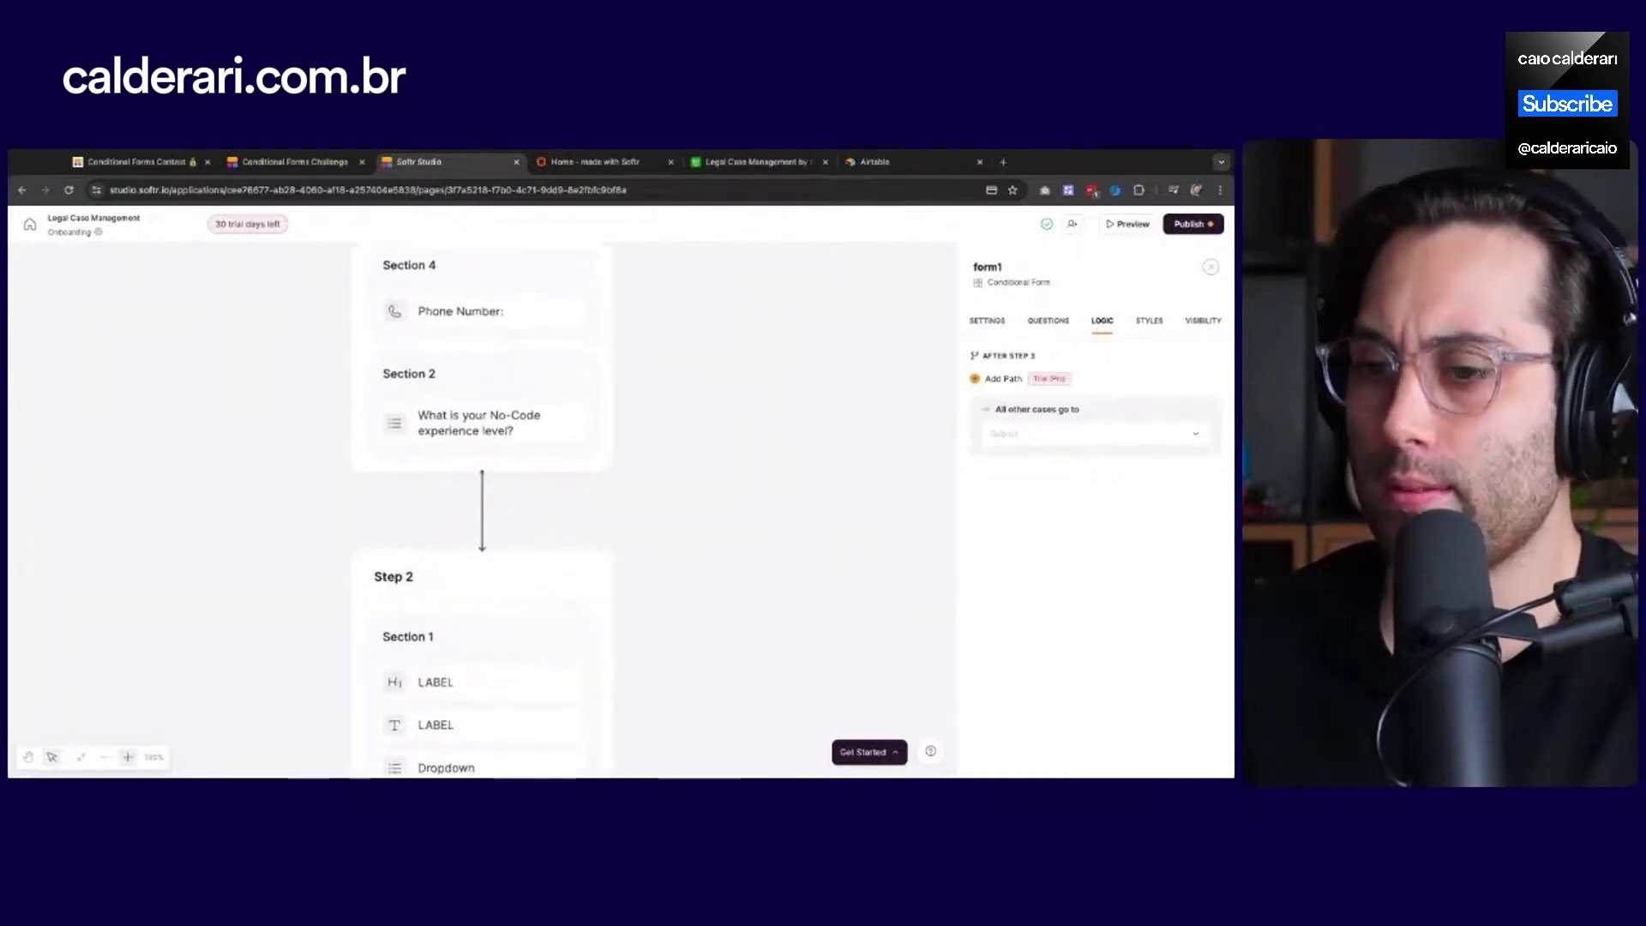
scroll(209, 460, "up", 6)
scroll(209, 459, "down", 2)
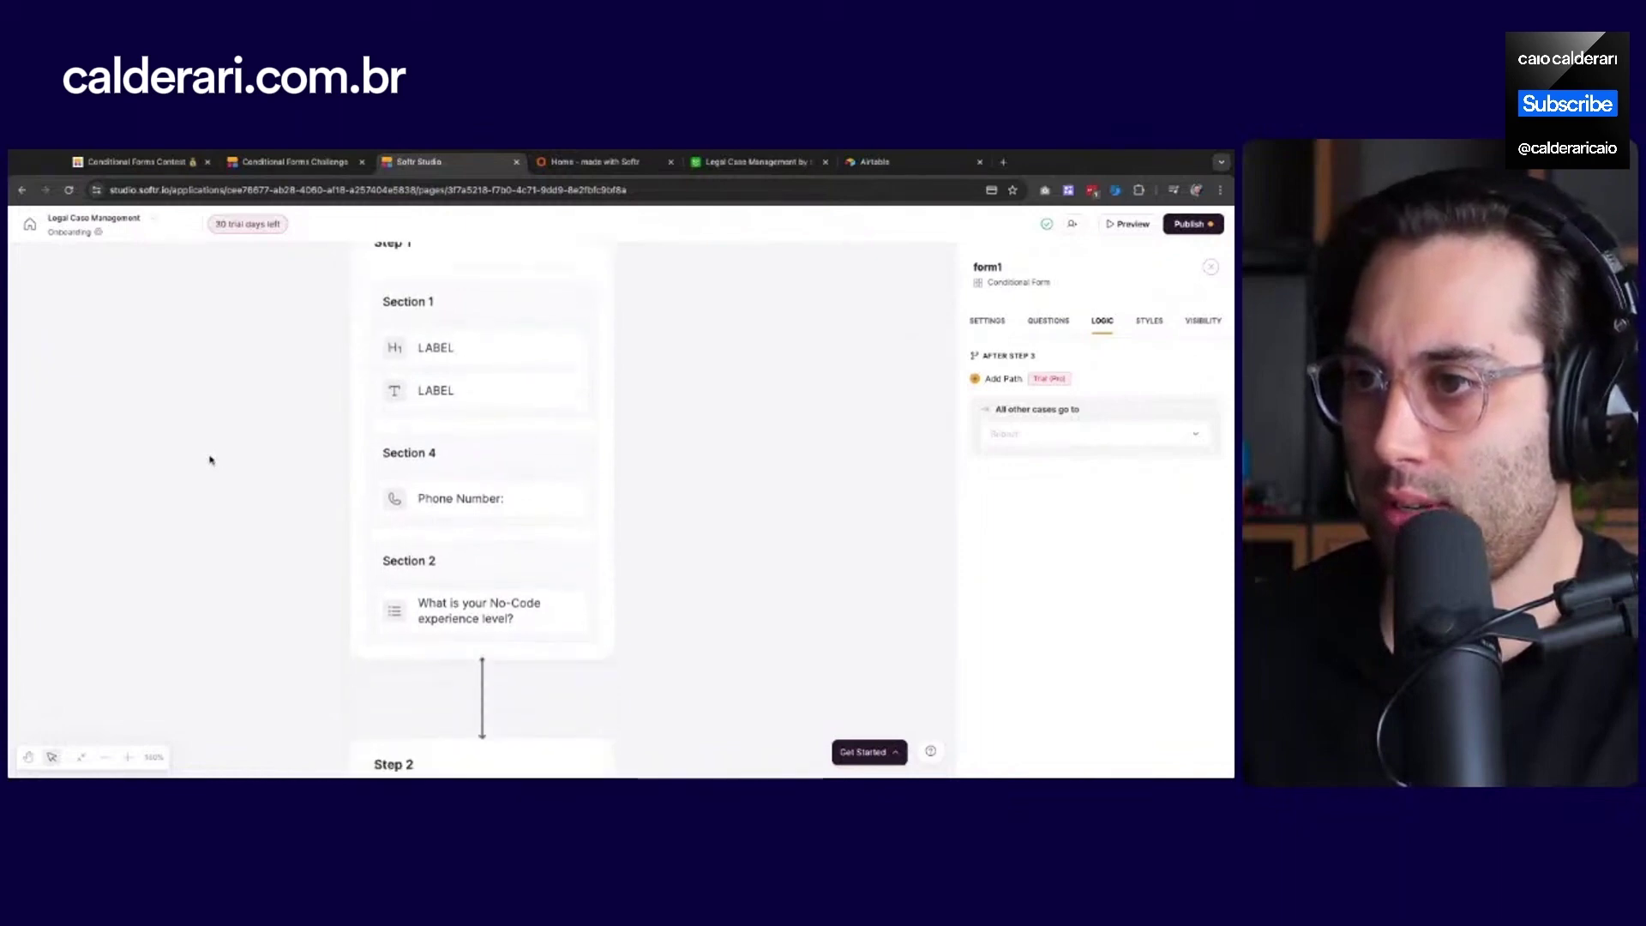
left_click(471, 462)
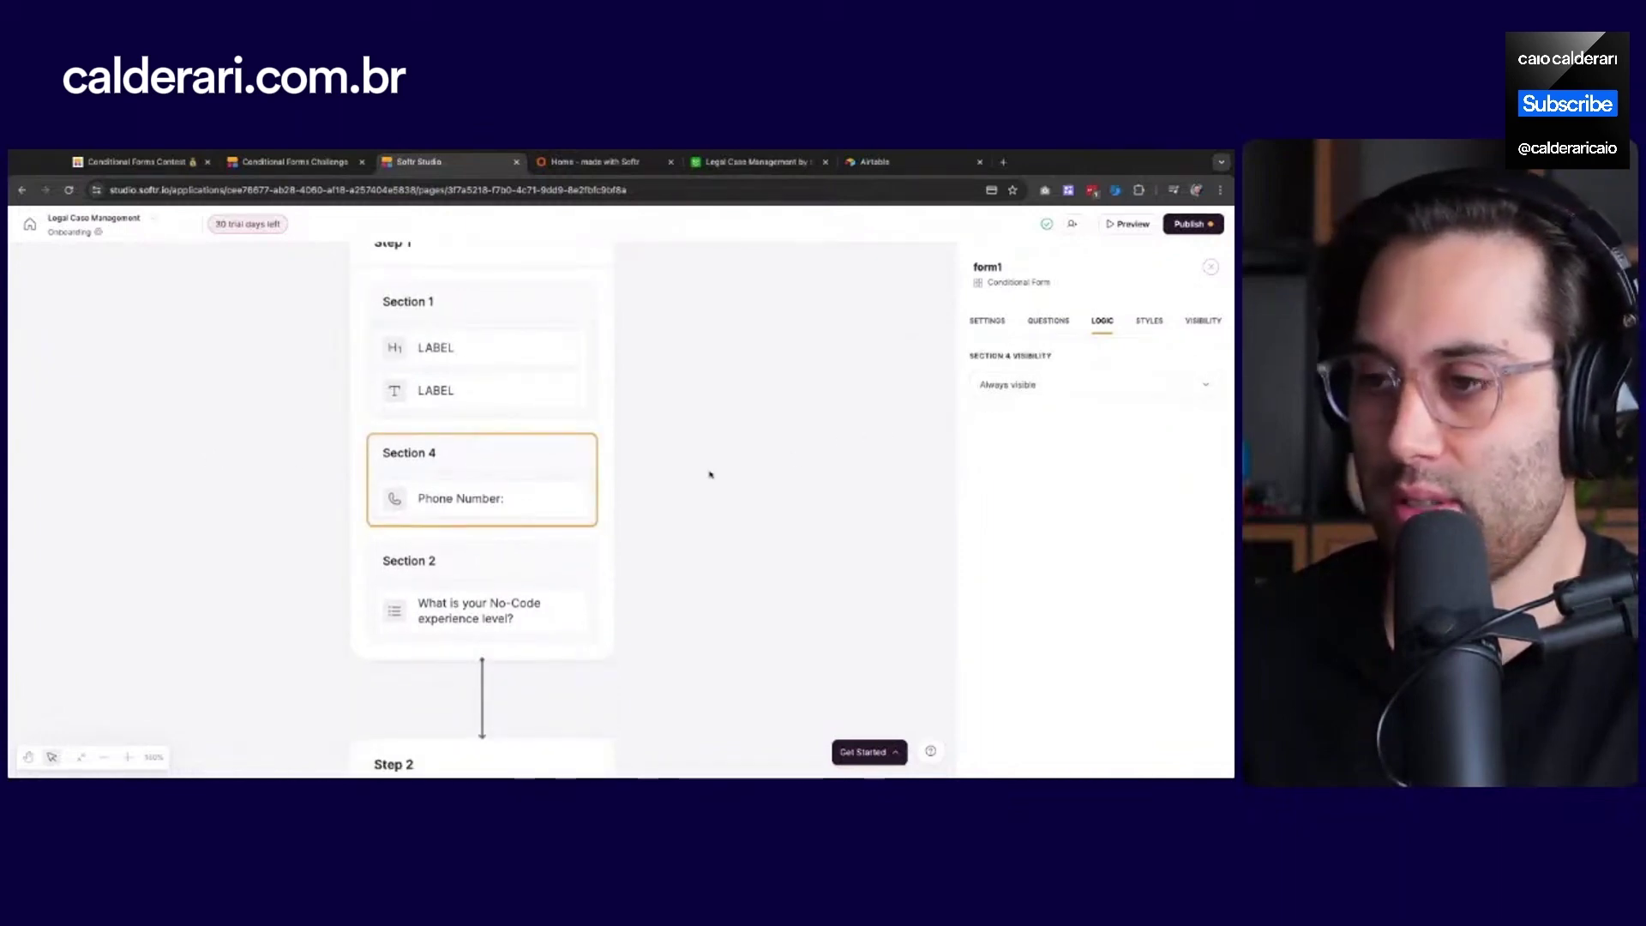
left_click(463, 579)
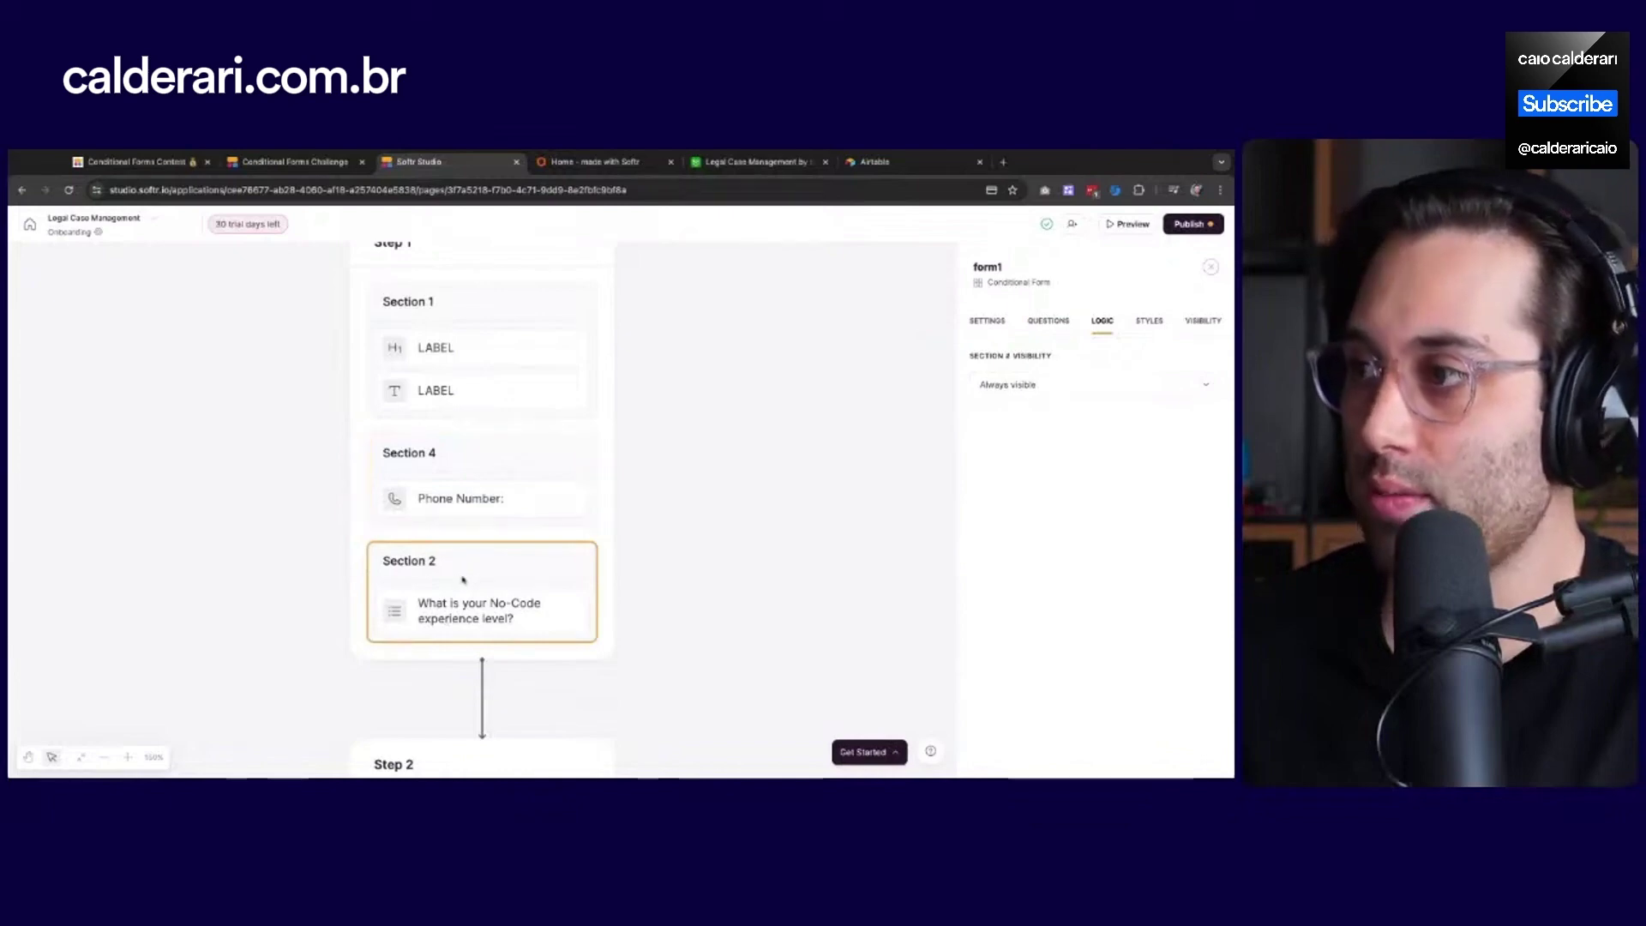
Make Section 2 'Only visible when…' with a condition on the Phone Number answer
left_click(1072, 385)
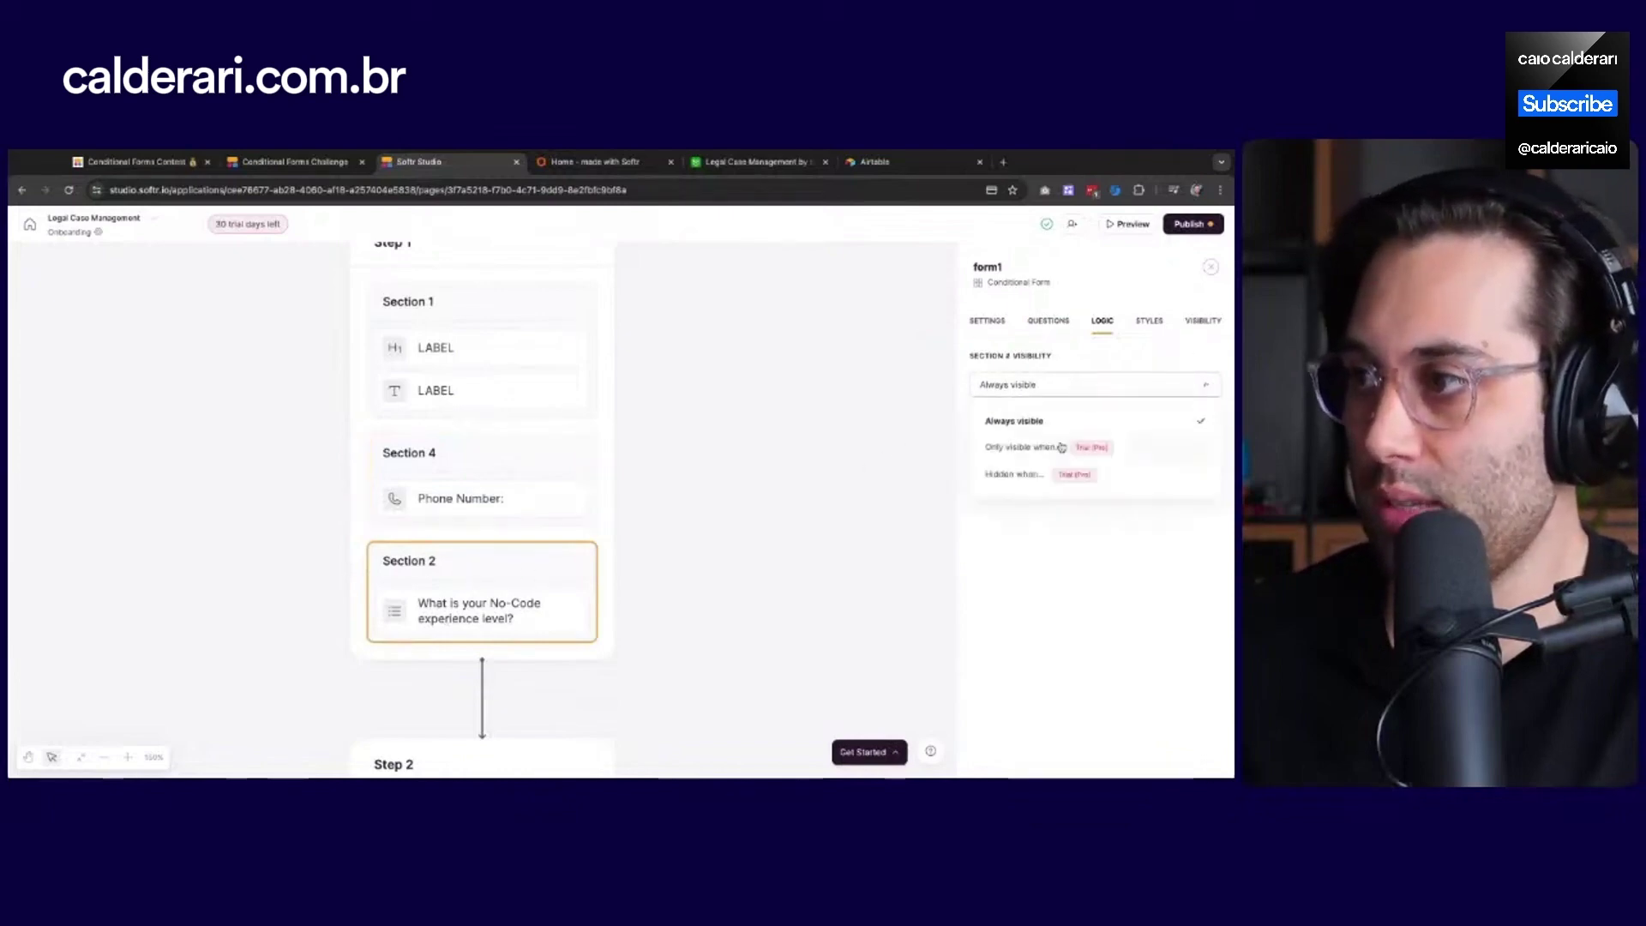
left_click(1023, 448)
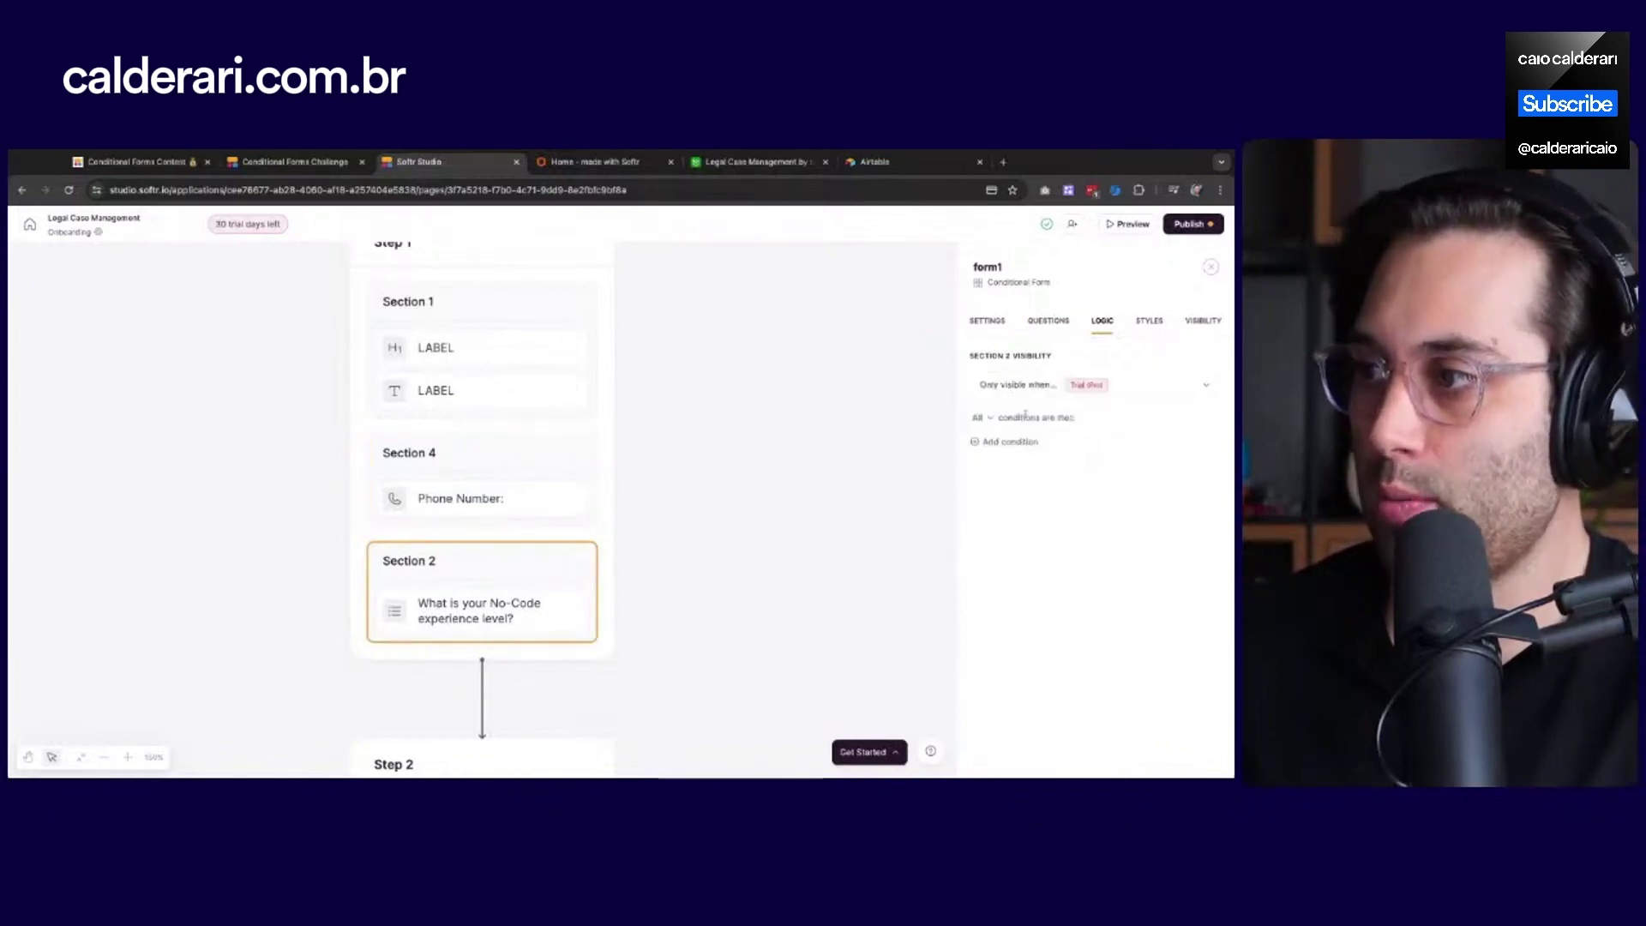
left_click(986, 445)
left_click(1045, 473)
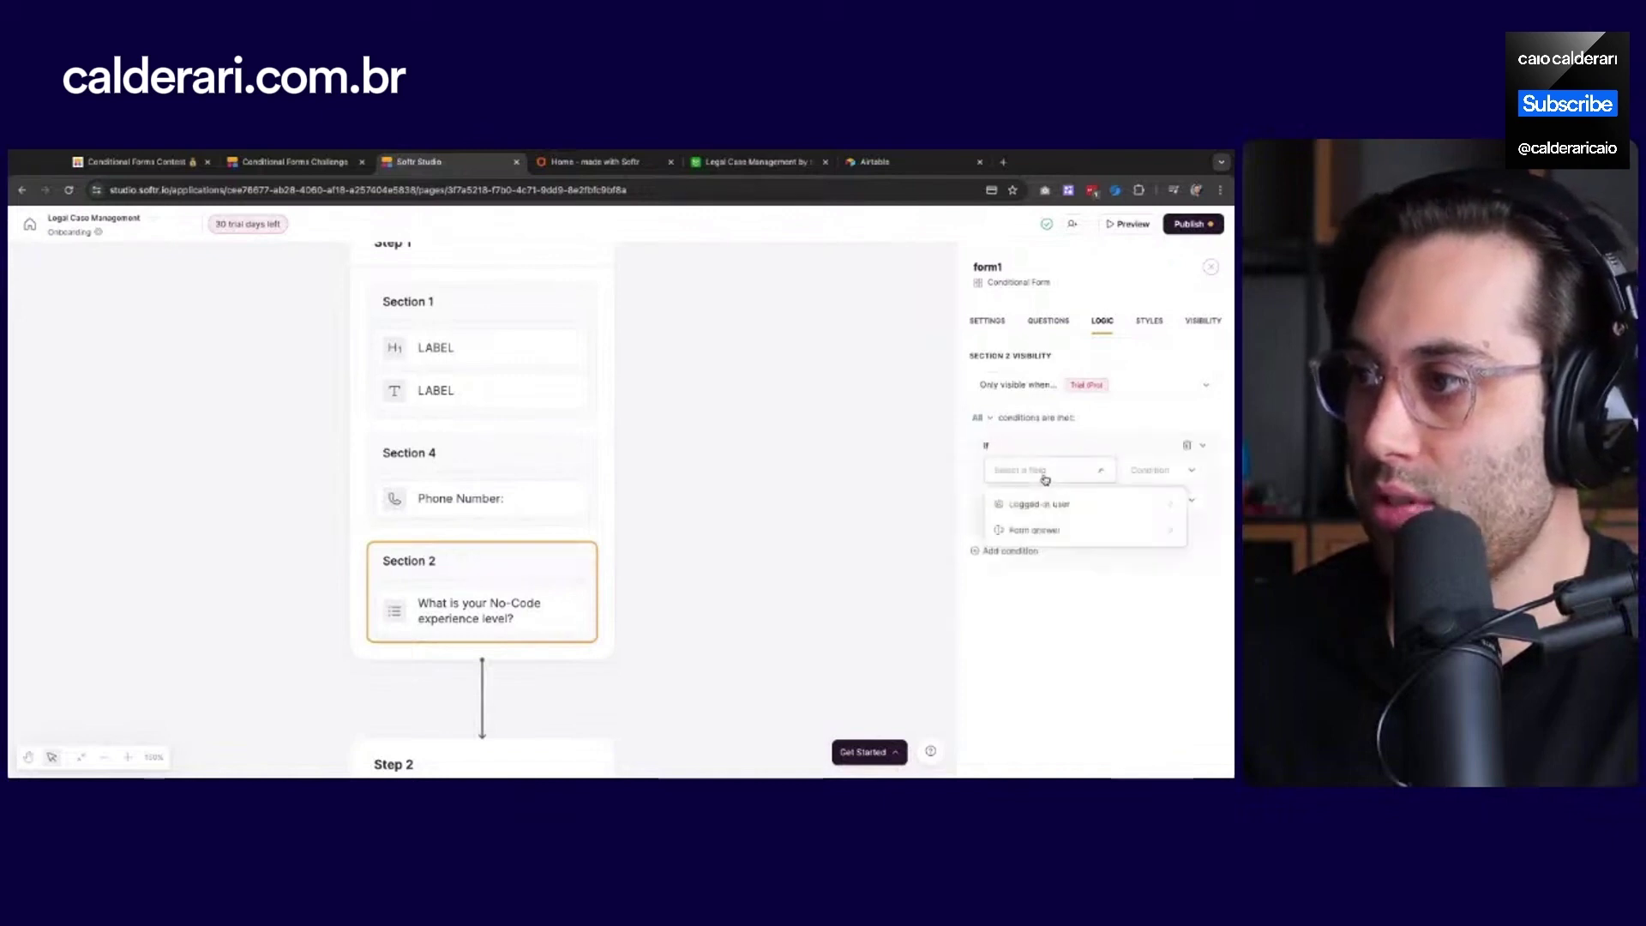
left_click(1041, 532)
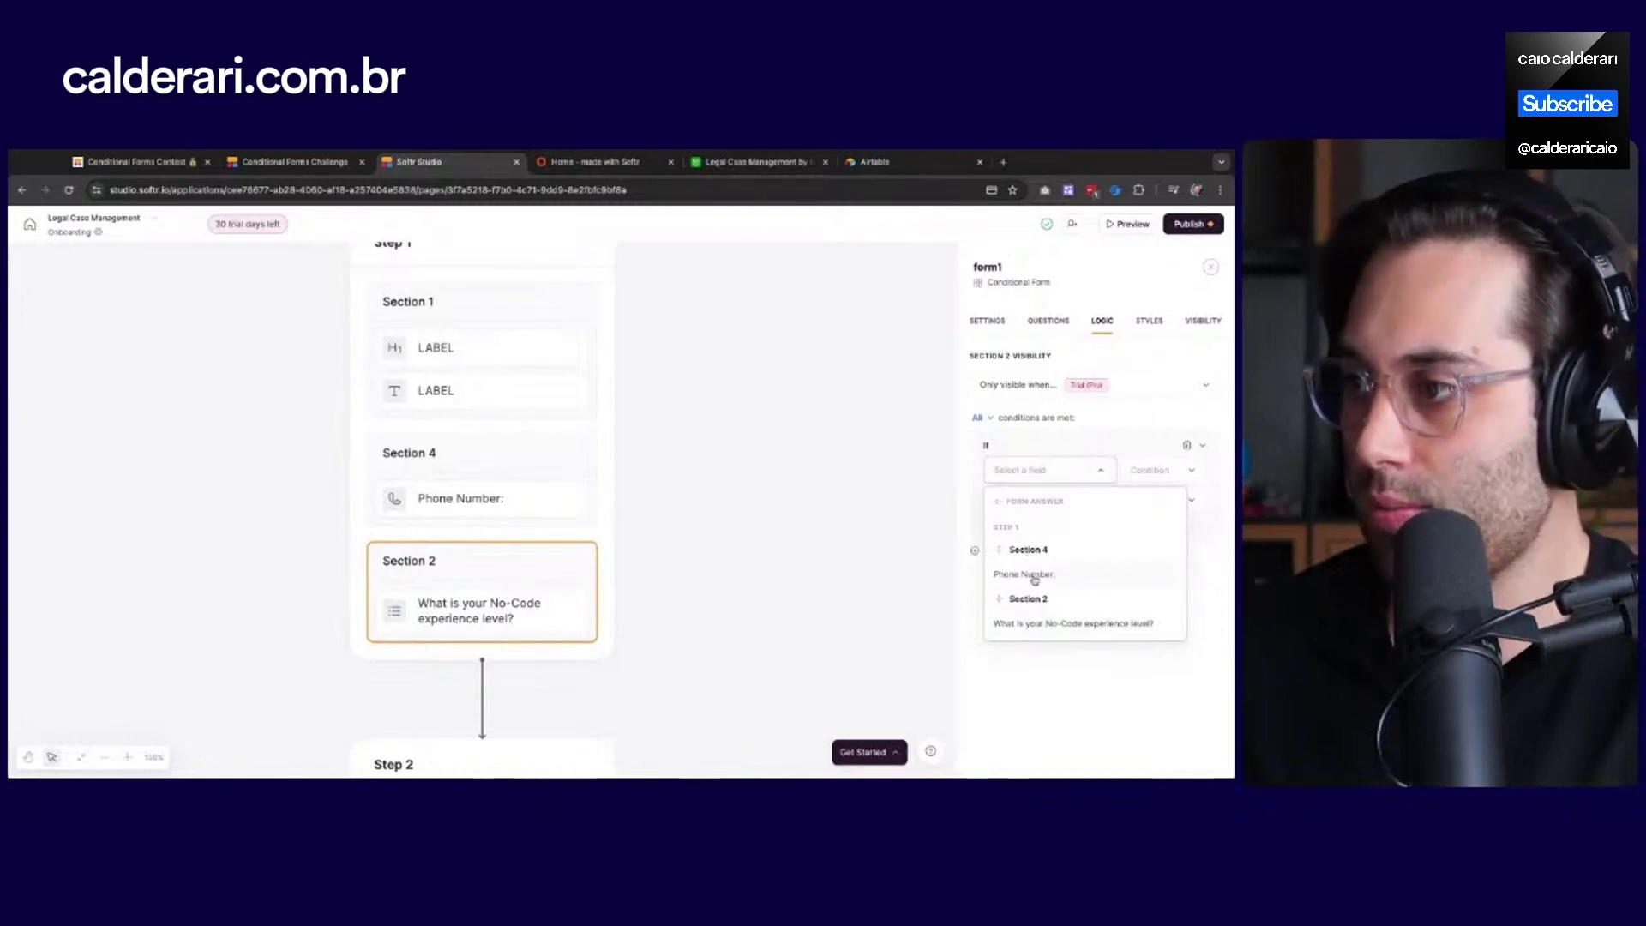
left_click(1035, 577)
Explore the condition's value sources and leave the comparison value empty
left_click(1082, 508)
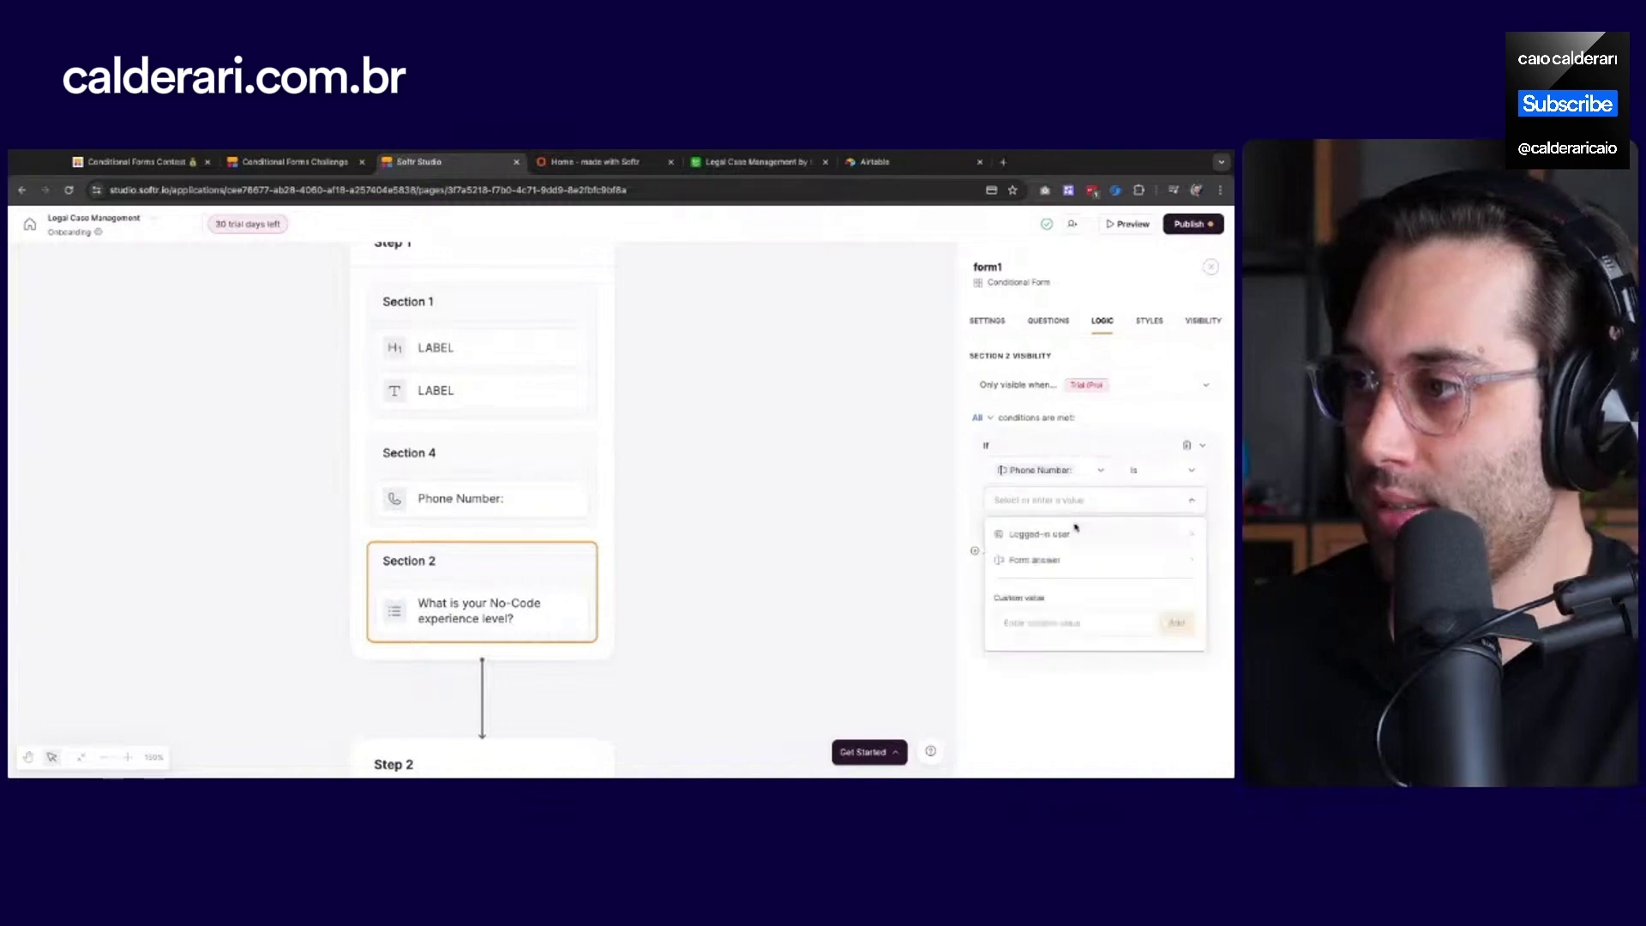
left_click(1063, 572)
left_click(1011, 537)
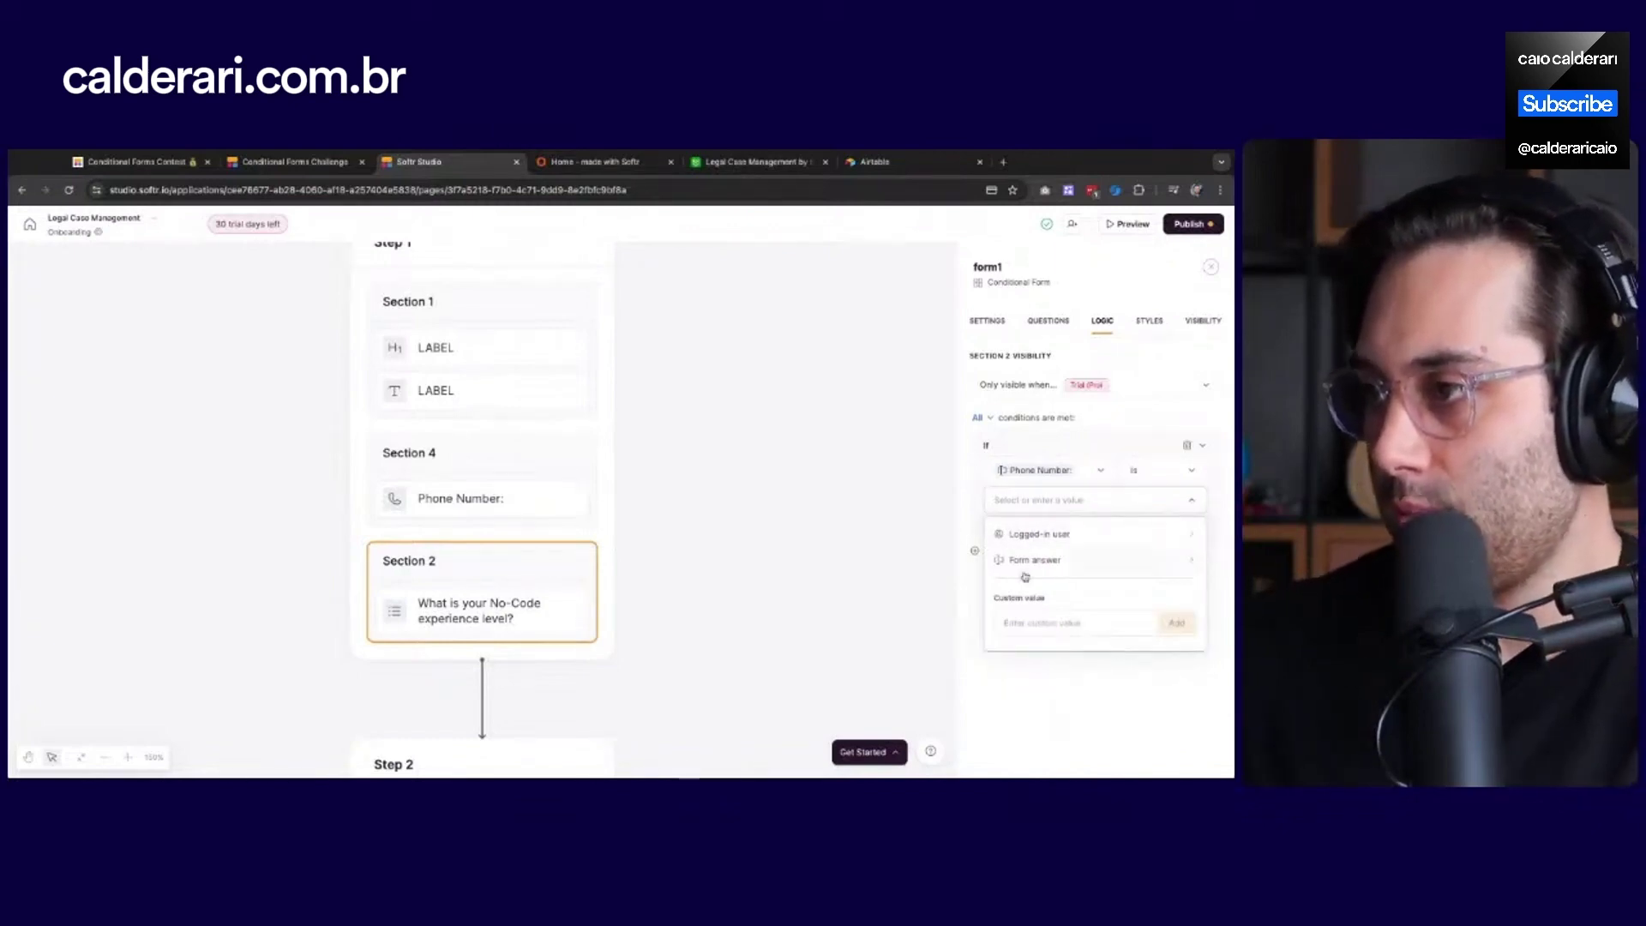
left_click(1071, 727)
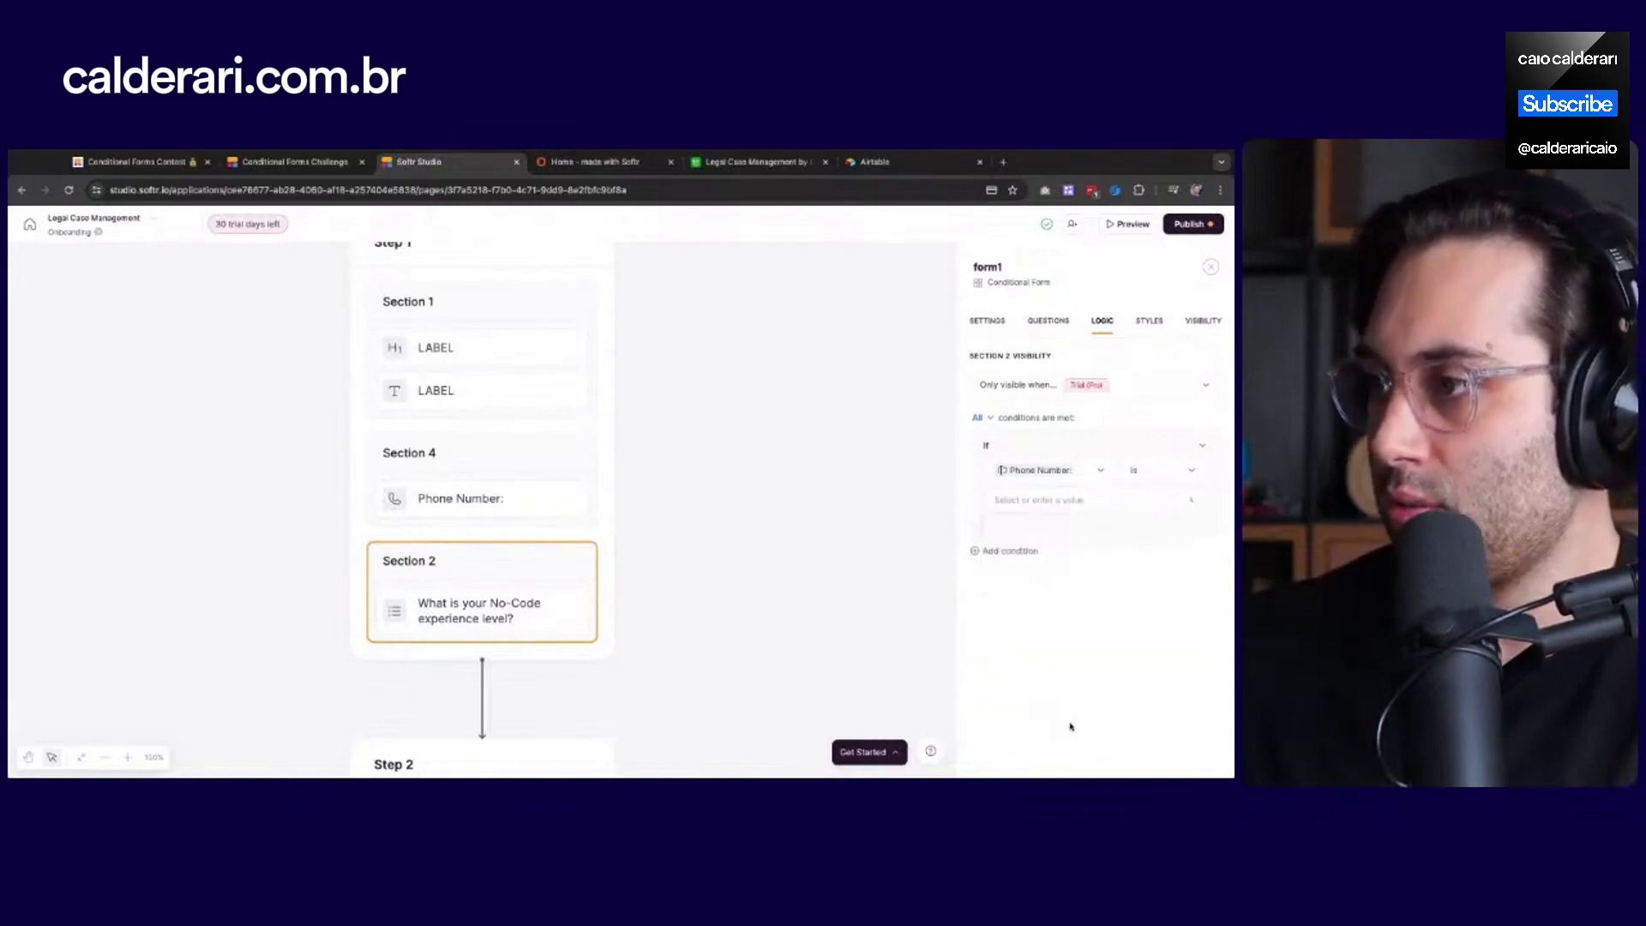
left_click(1029, 506)
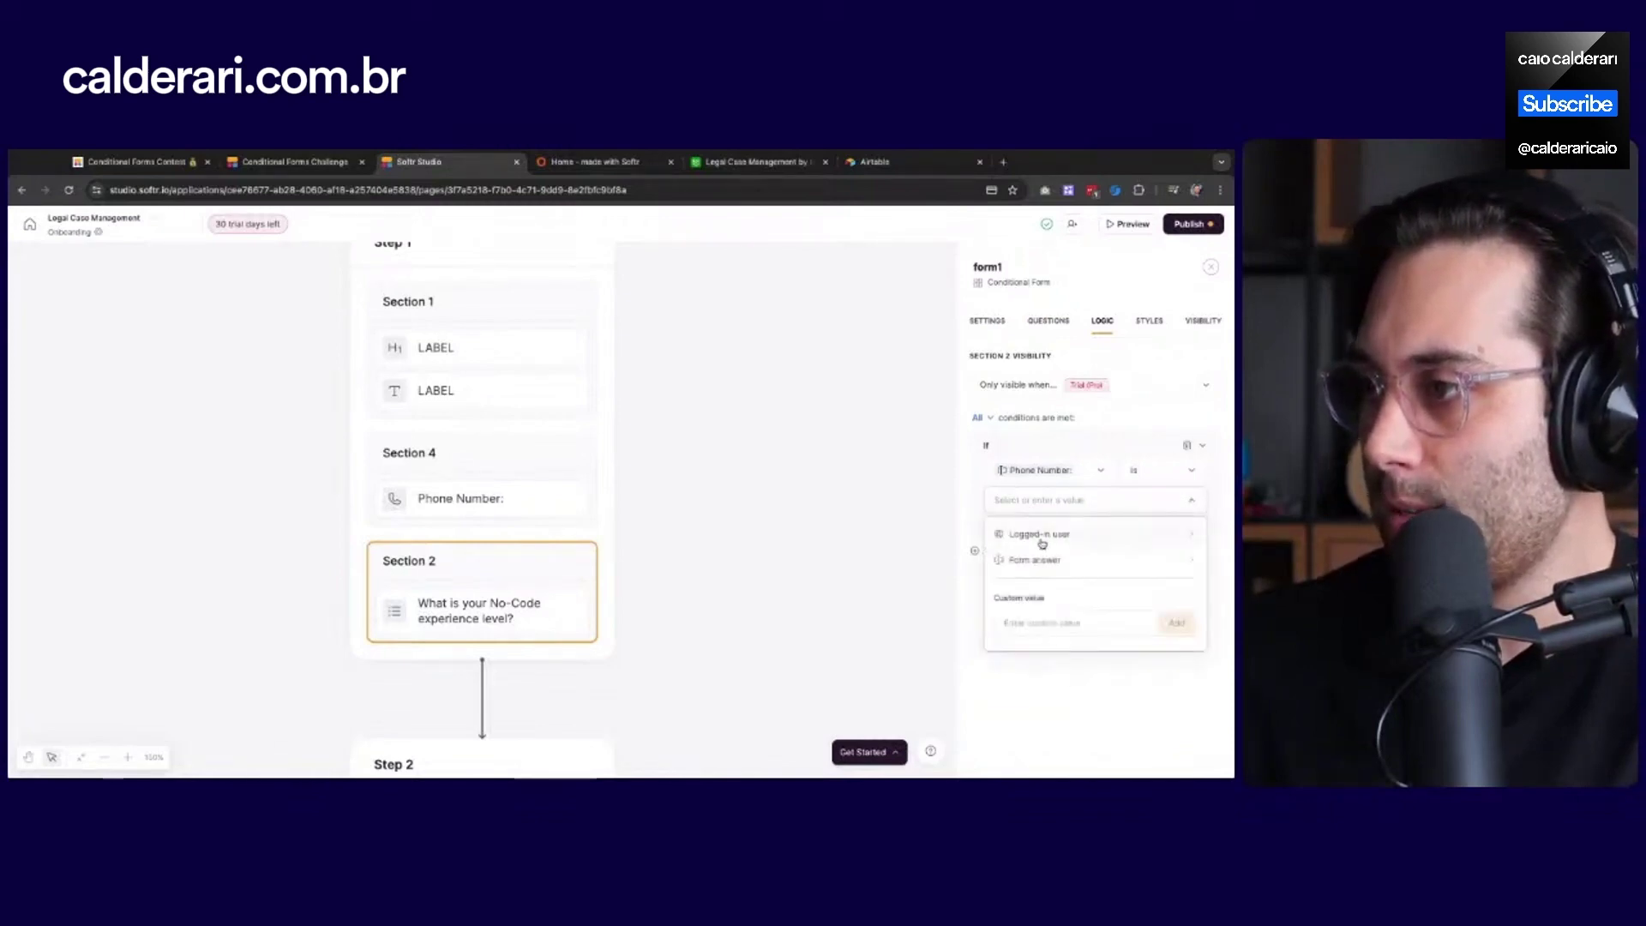
left_click(1050, 623)
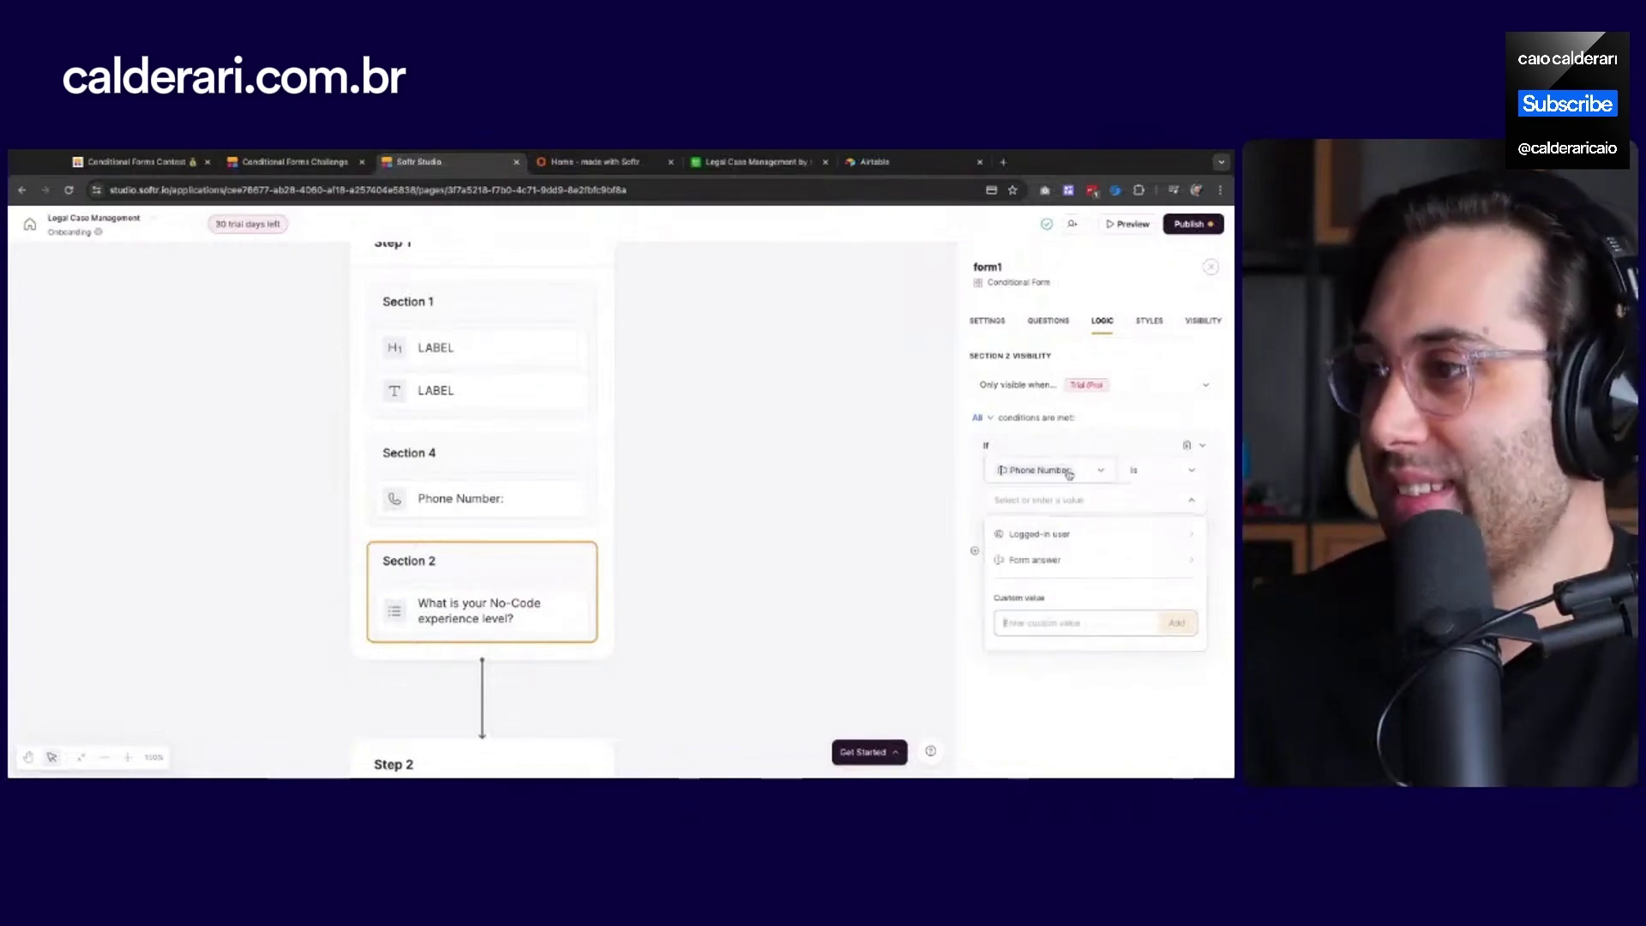
left_click(1081, 450)
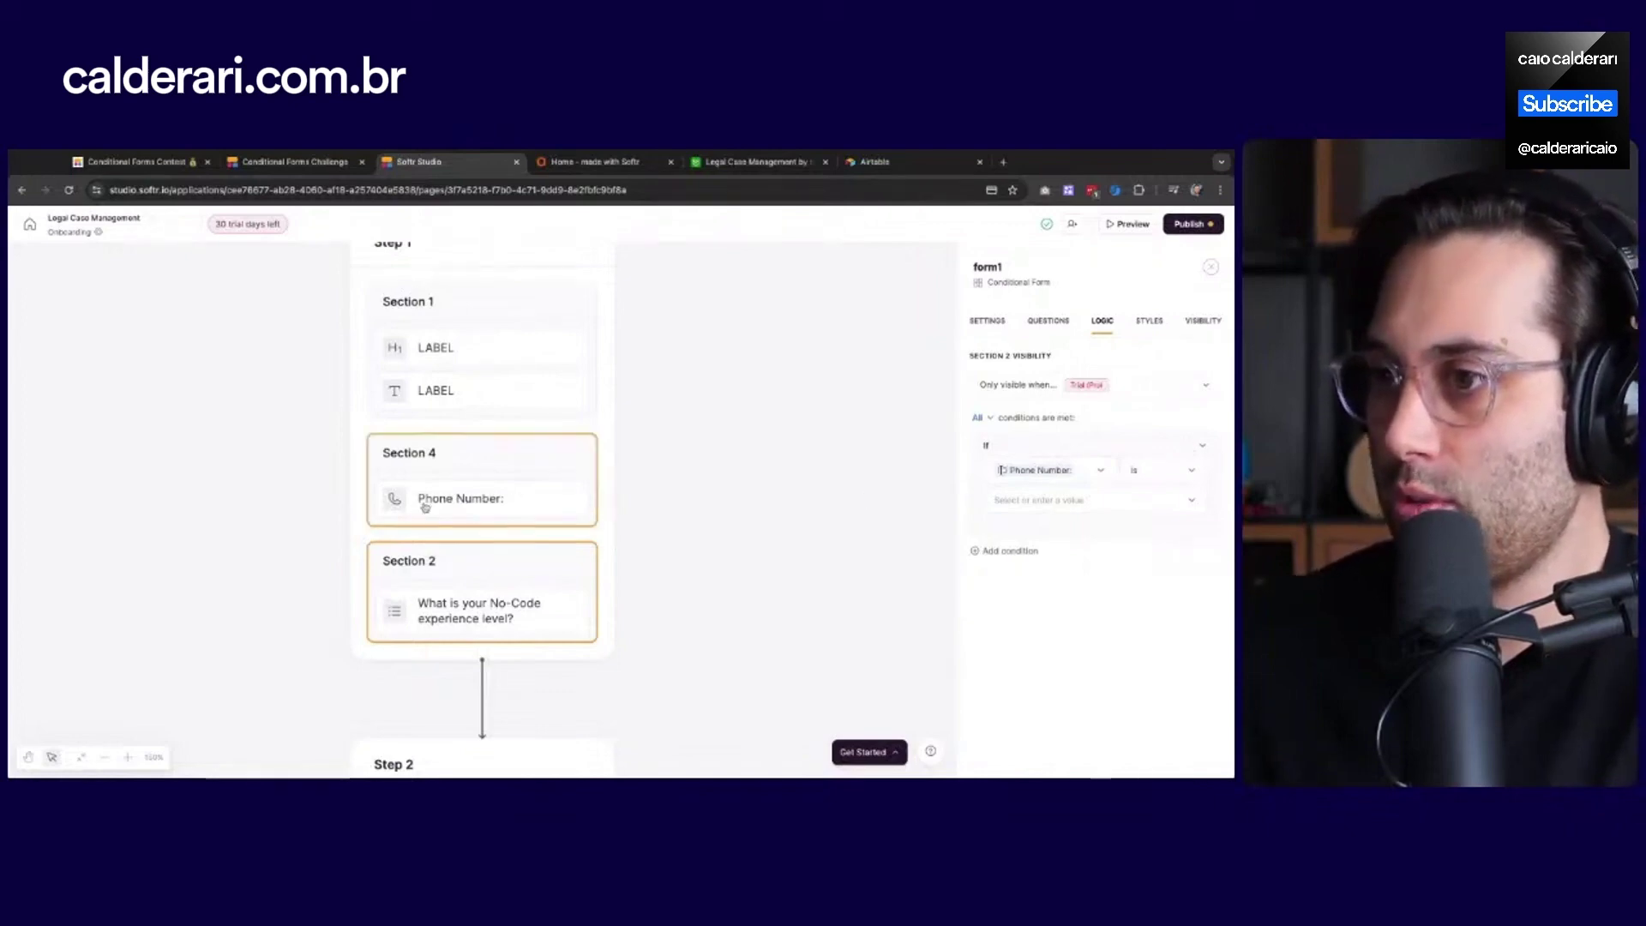
Set the Phone Number condition's operator to 'Is not empty'
left_click(1163, 471)
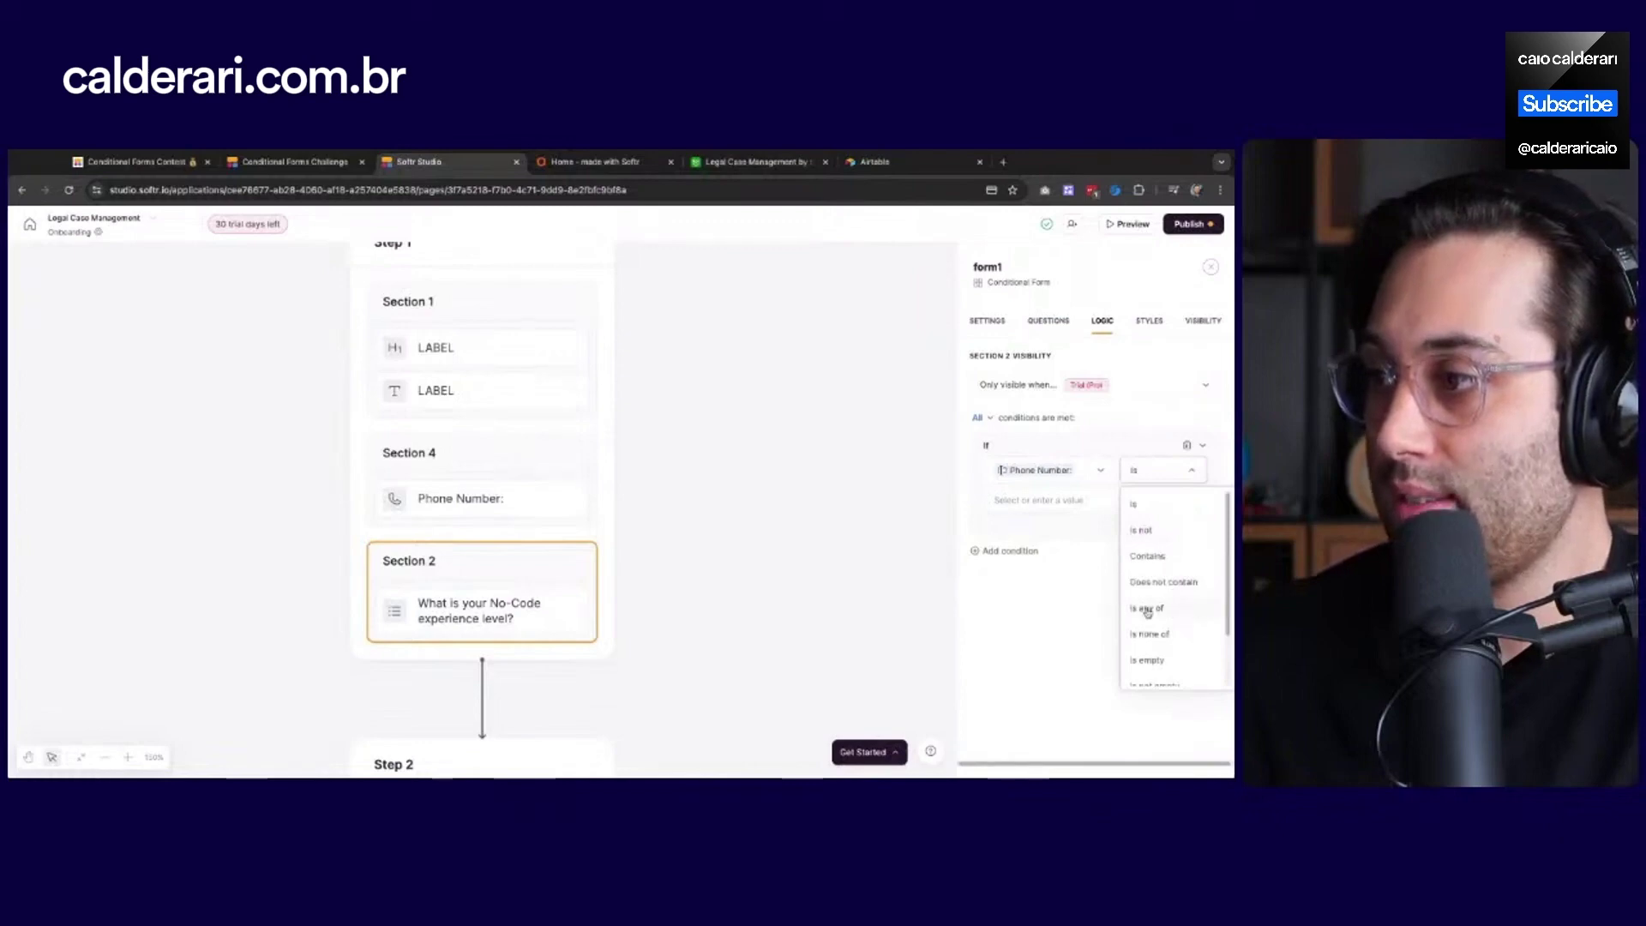
scroll(1201, 612, "down", 2)
scroll(1201, 611, "down", 1)
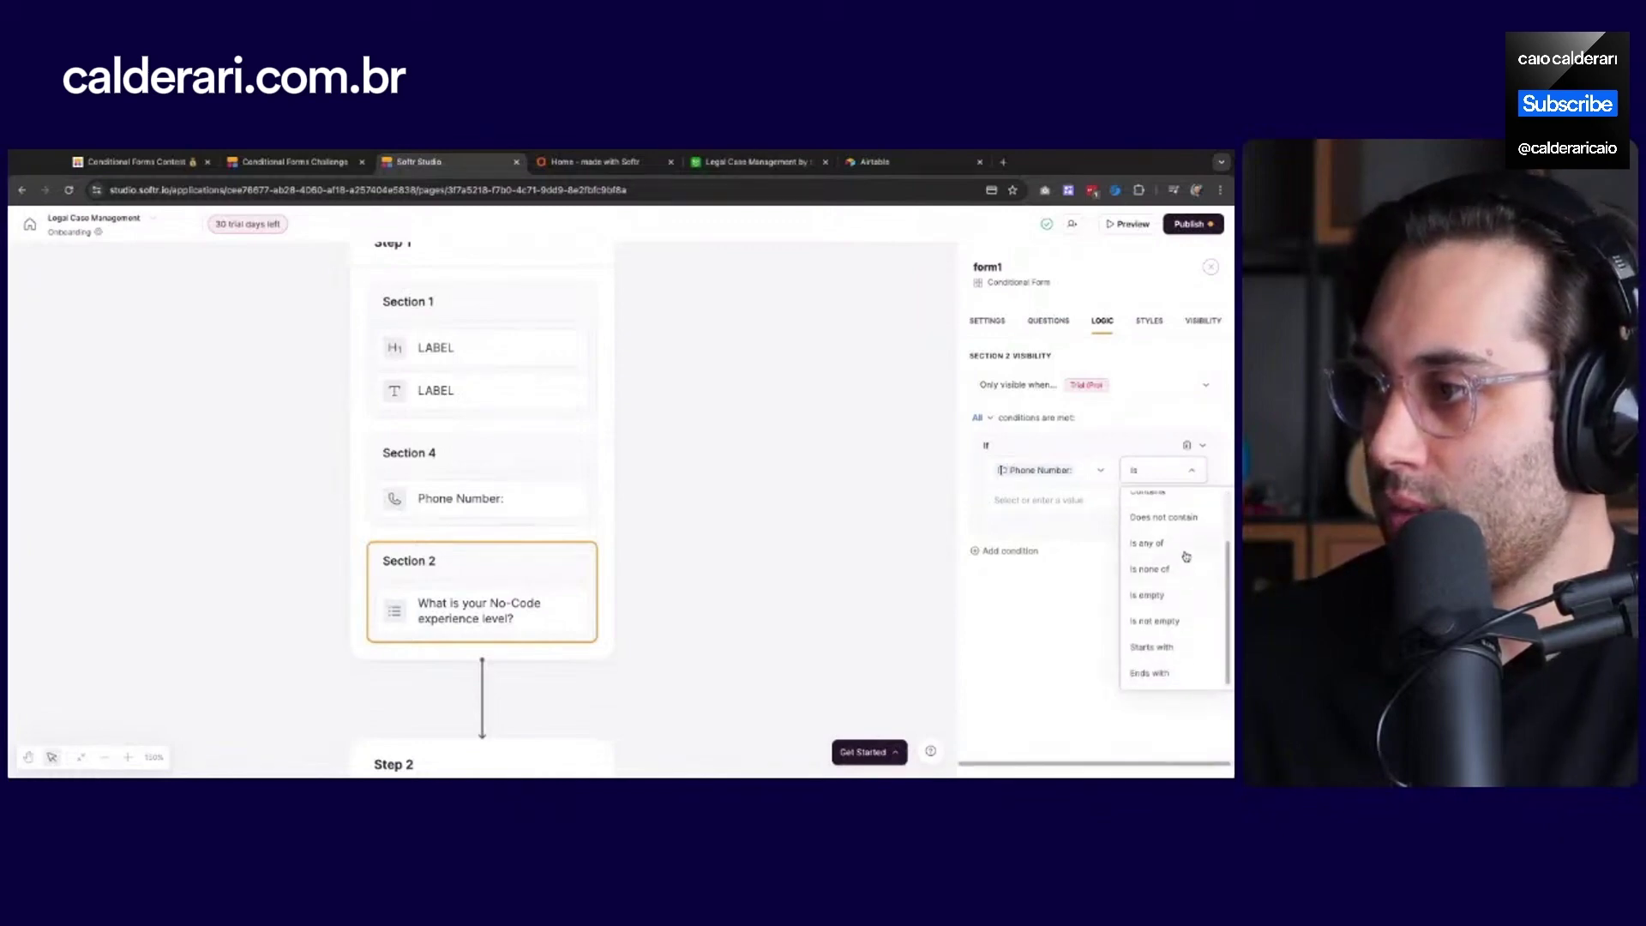
left_click(1162, 621)
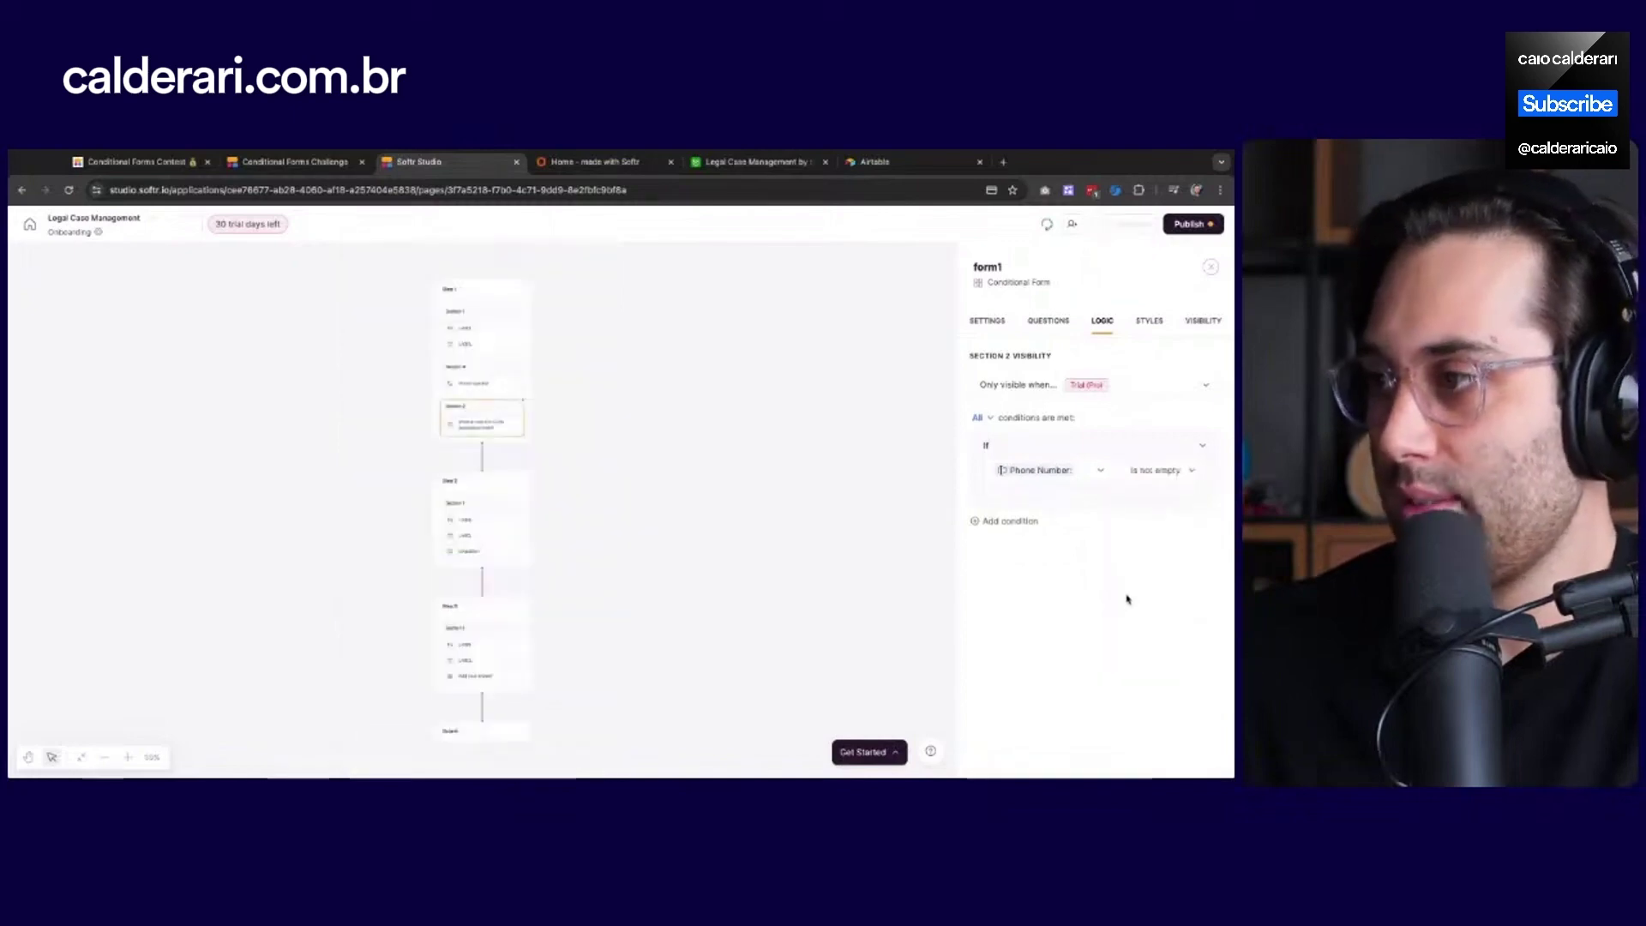
left_click(1146, 477)
scroll(1150, 598, "down", 2)
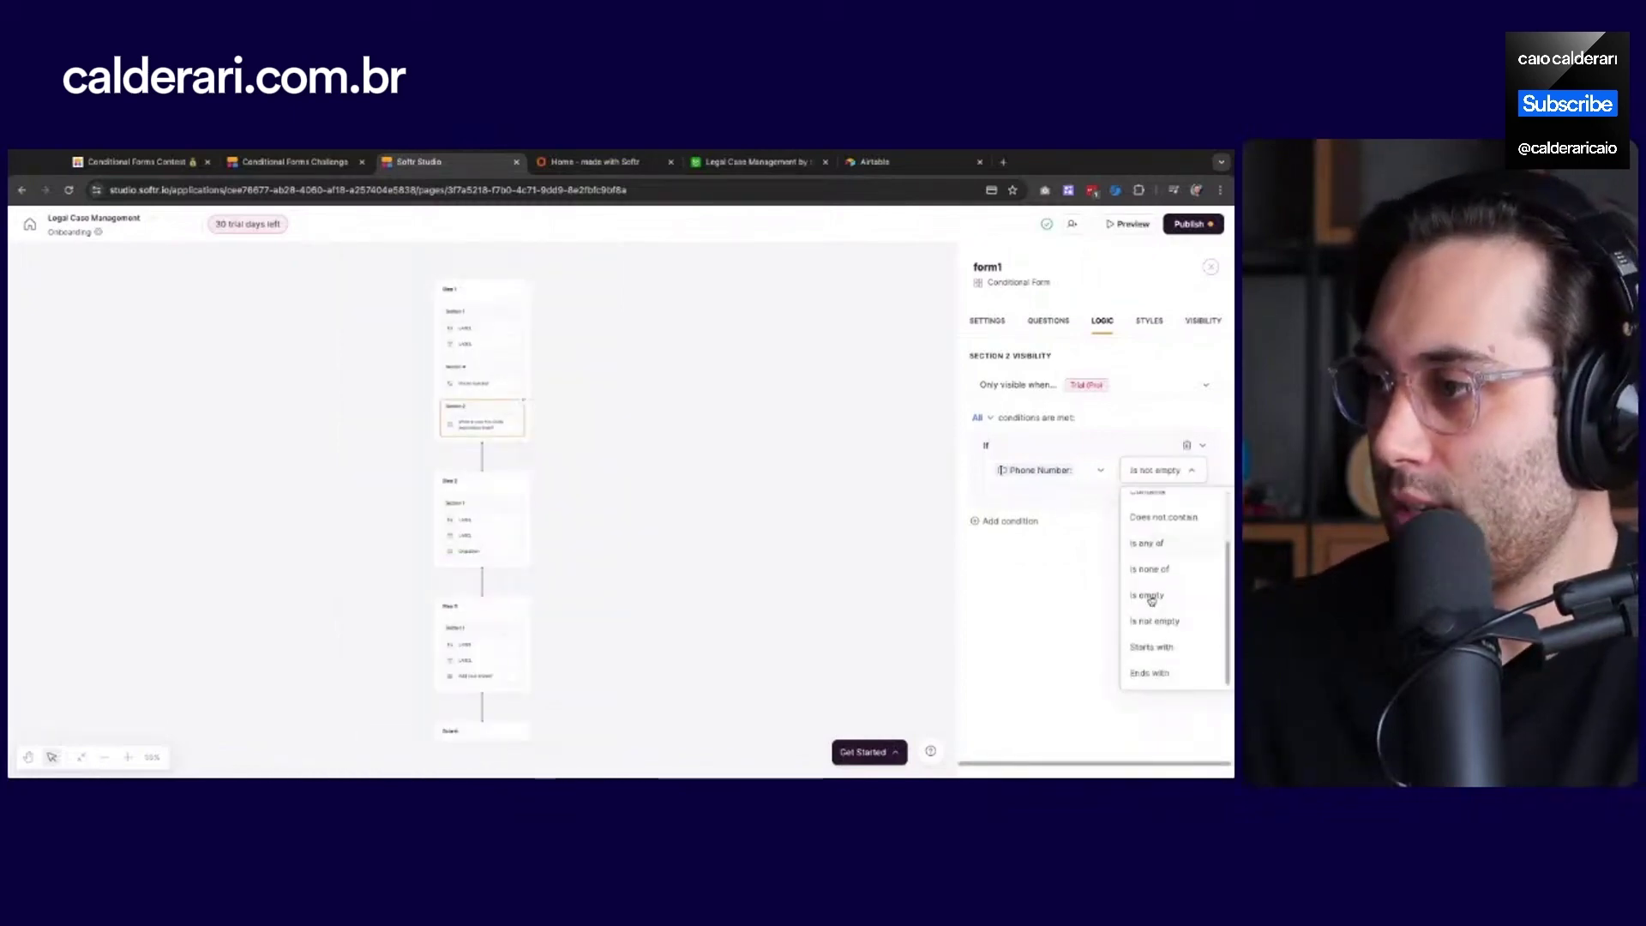
left_click(1042, 623)
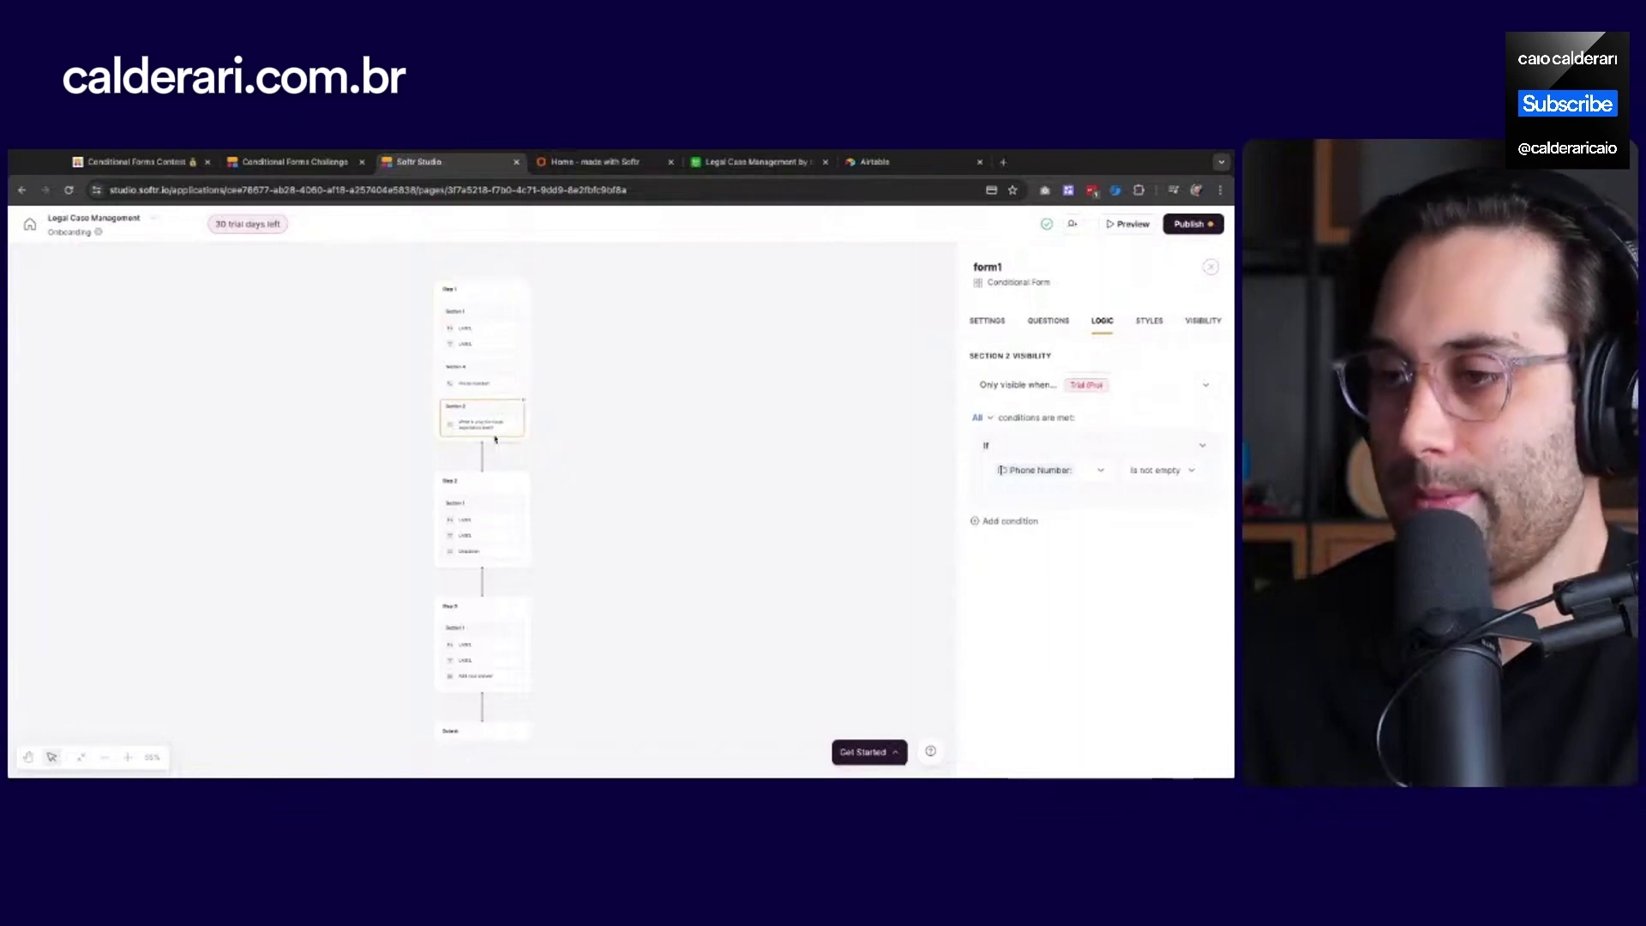
Zoom the flow canvas to Step 2, select its Section 1, then show the After Step 2 routing
scroll(495, 439, "up", 1)
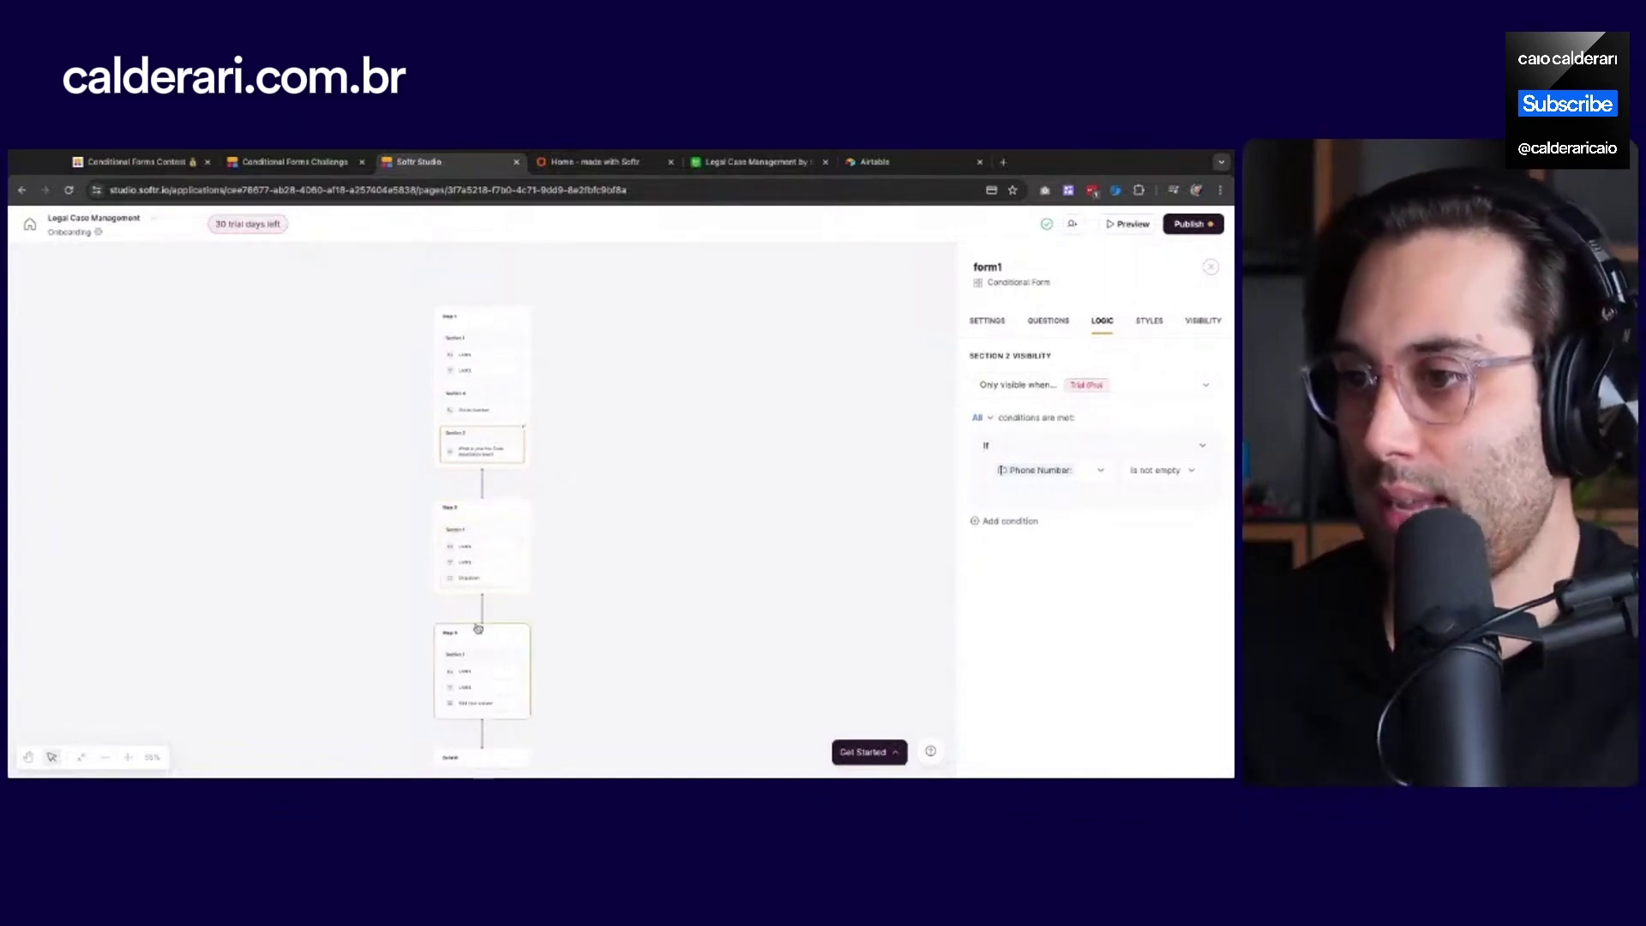
scroll(479, 619, "up", 4)
scroll(479, 619, "up", 2)
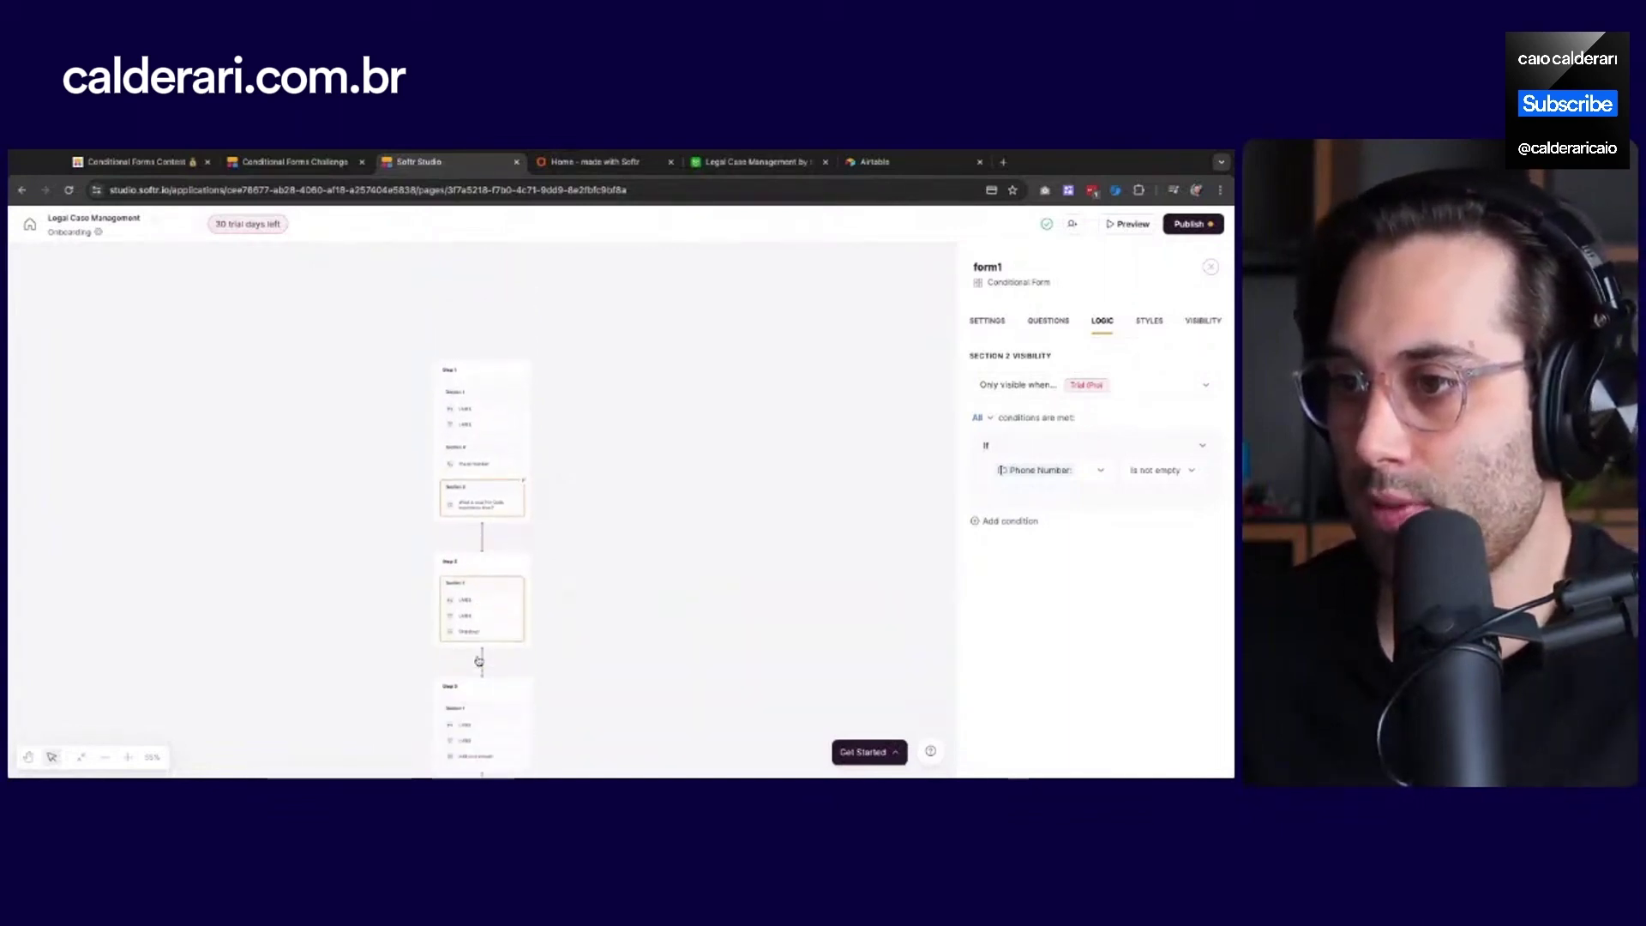
left_click(130, 757)
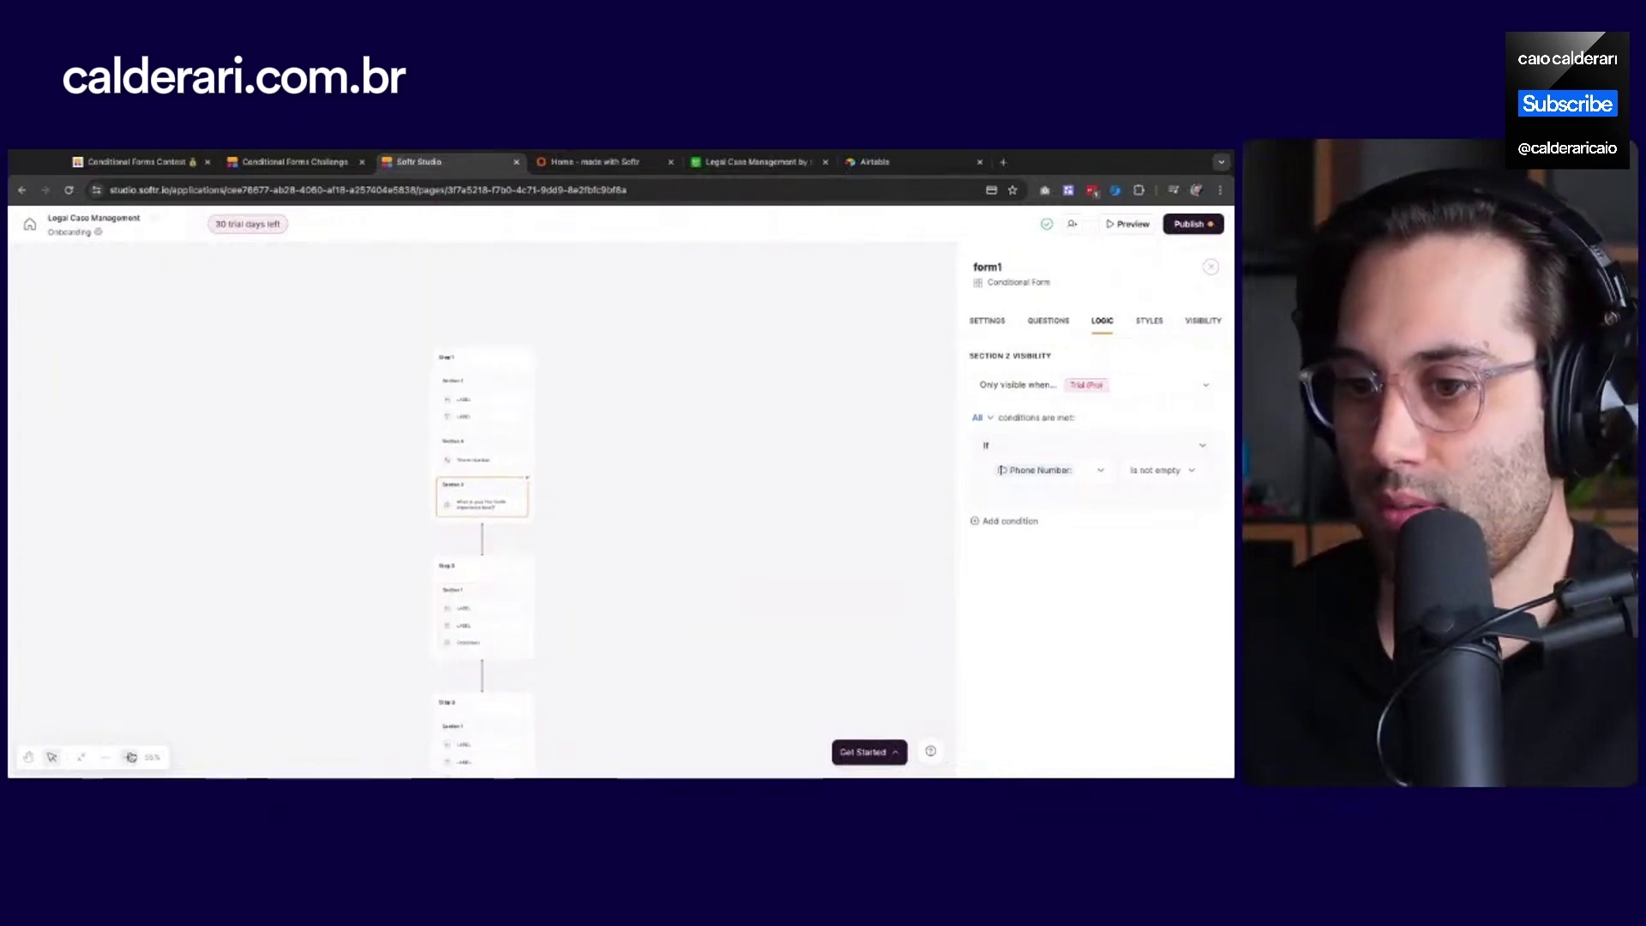
left_click(130, 758)
left_click(131, 758)
left_click(131, 758)
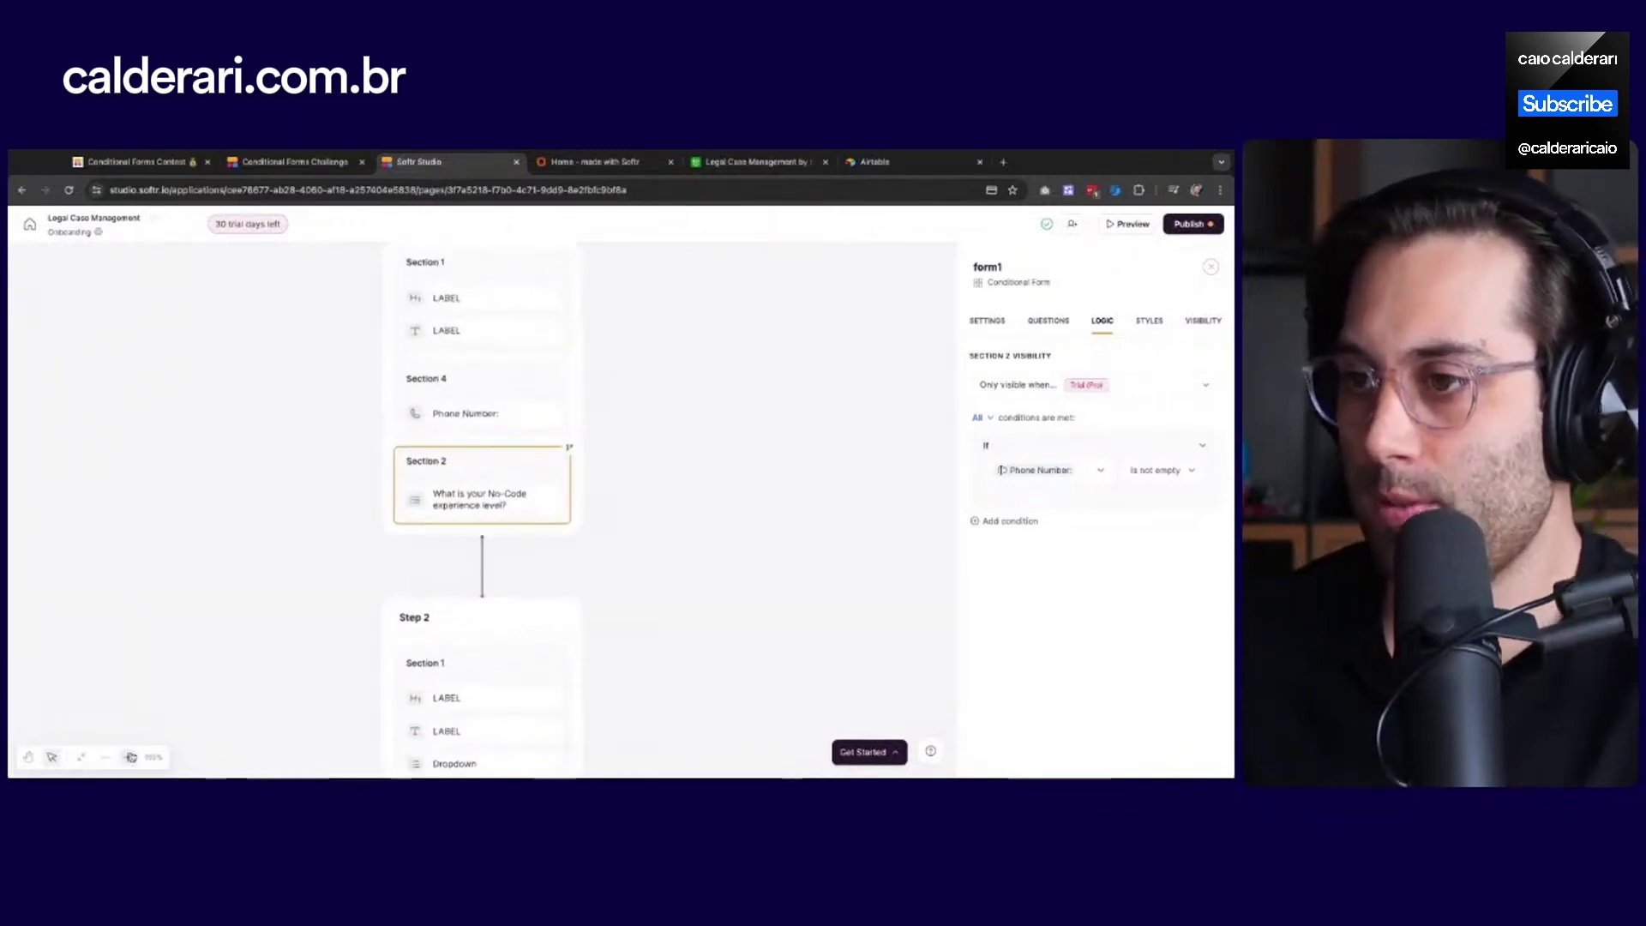
left_click(130, 759)
left_click(130, 758)
left_click(131, 758)
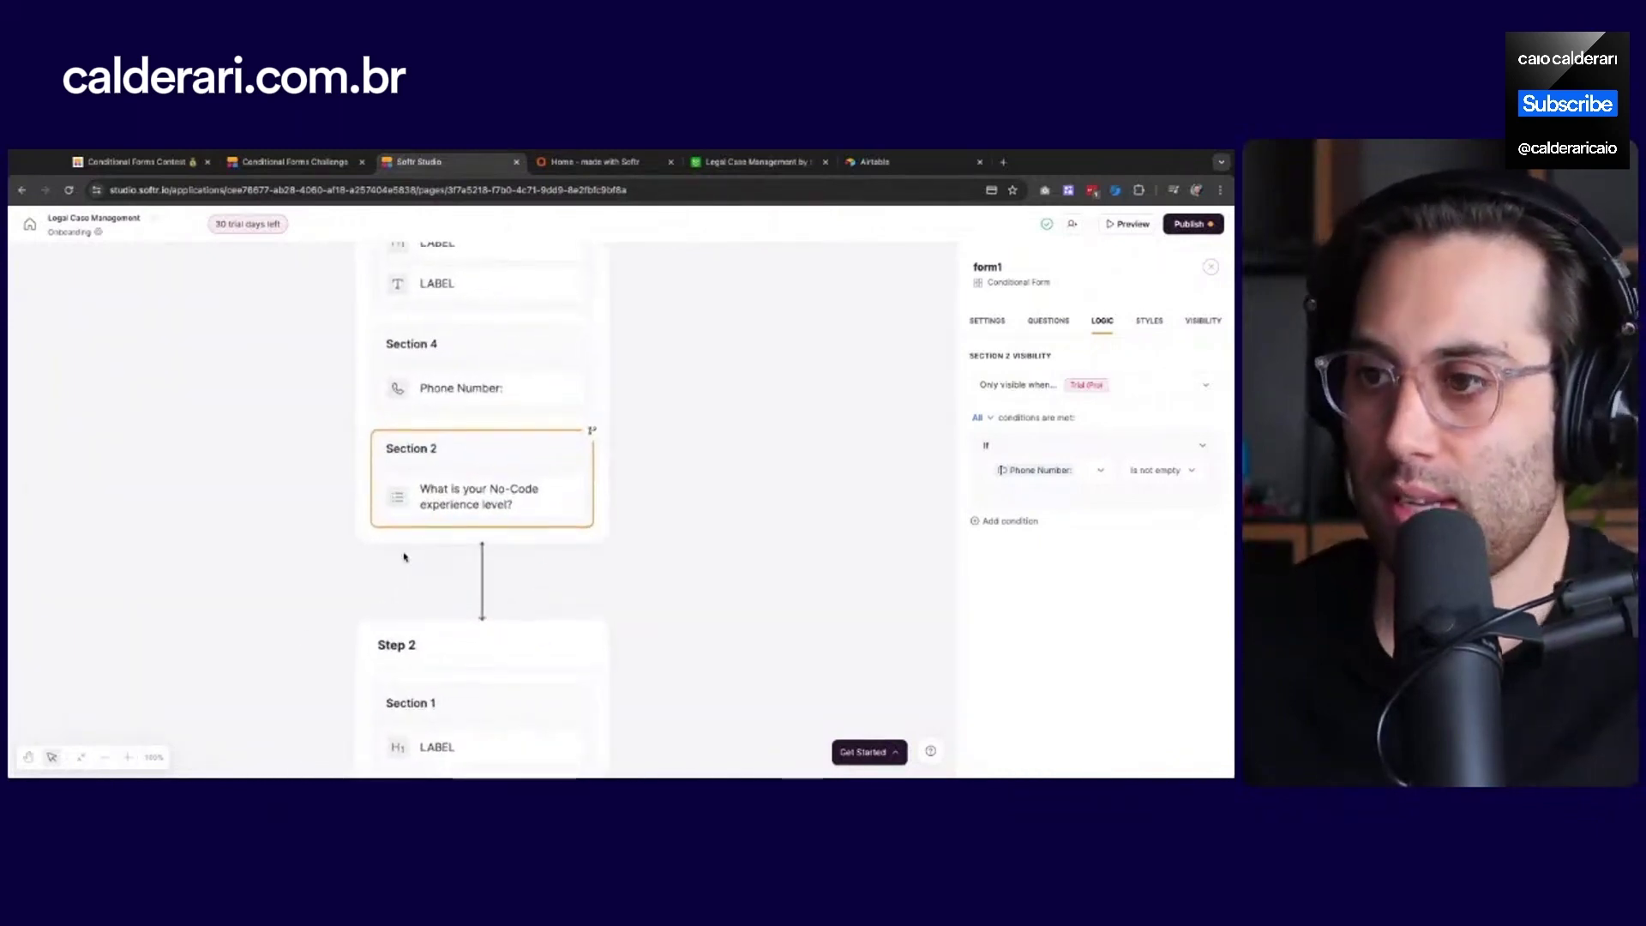
scroll(404, 559, "up", 2)
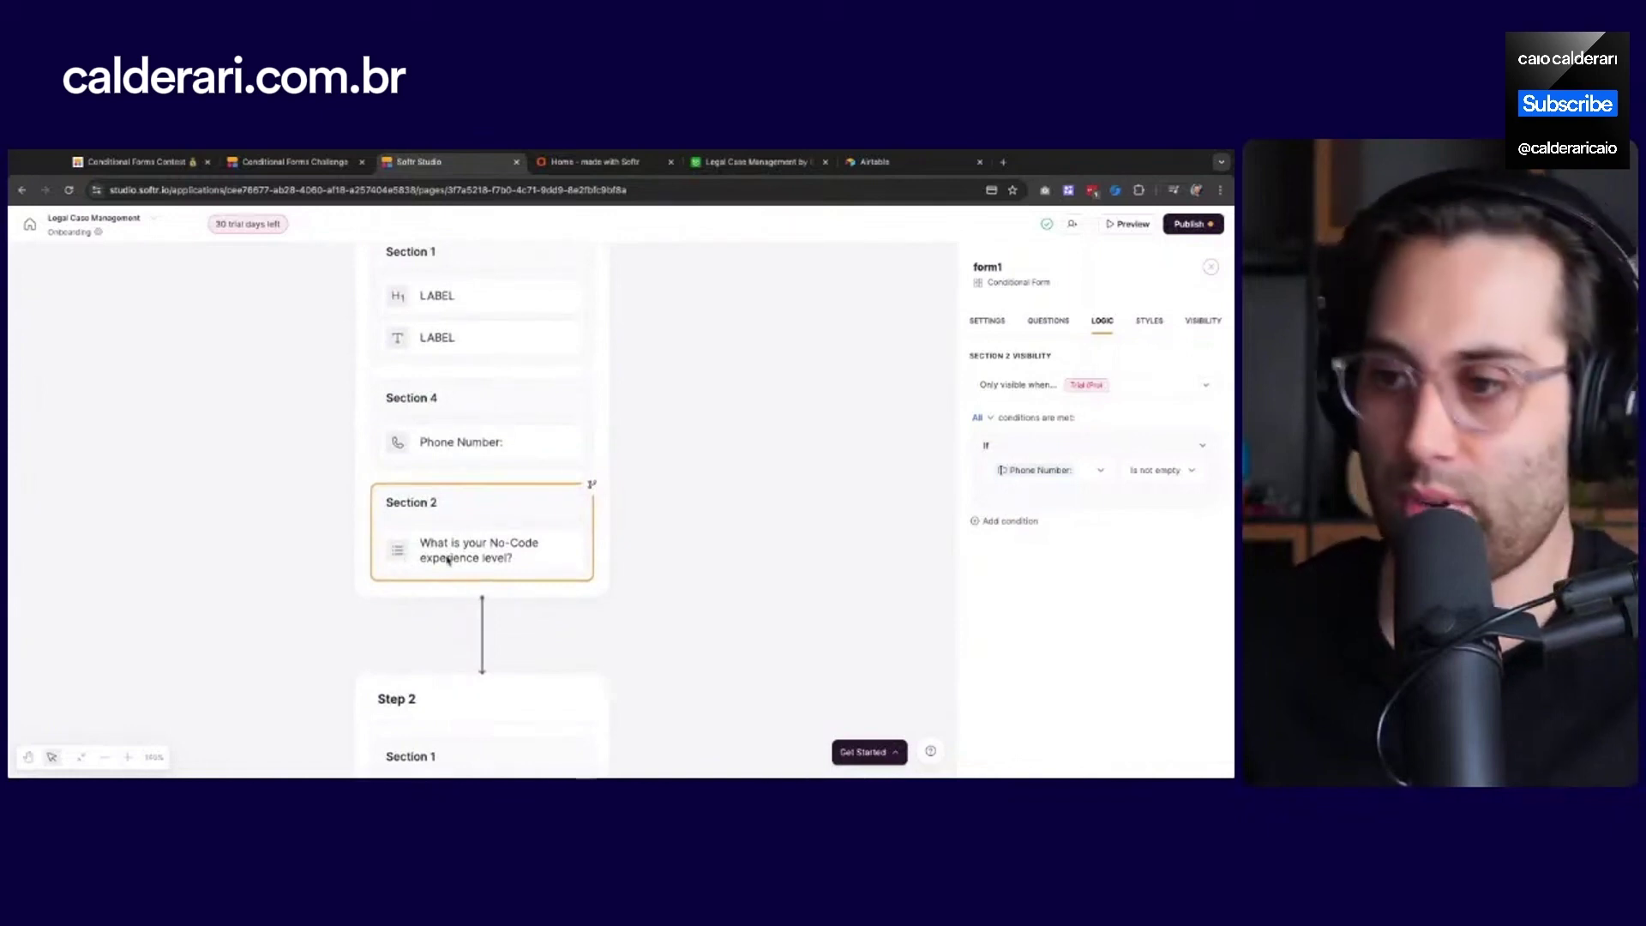
scroll(459, 565, "up", 1)
scroll(457, 573, "up", 2)
scroll(457, 575, "down", 2)
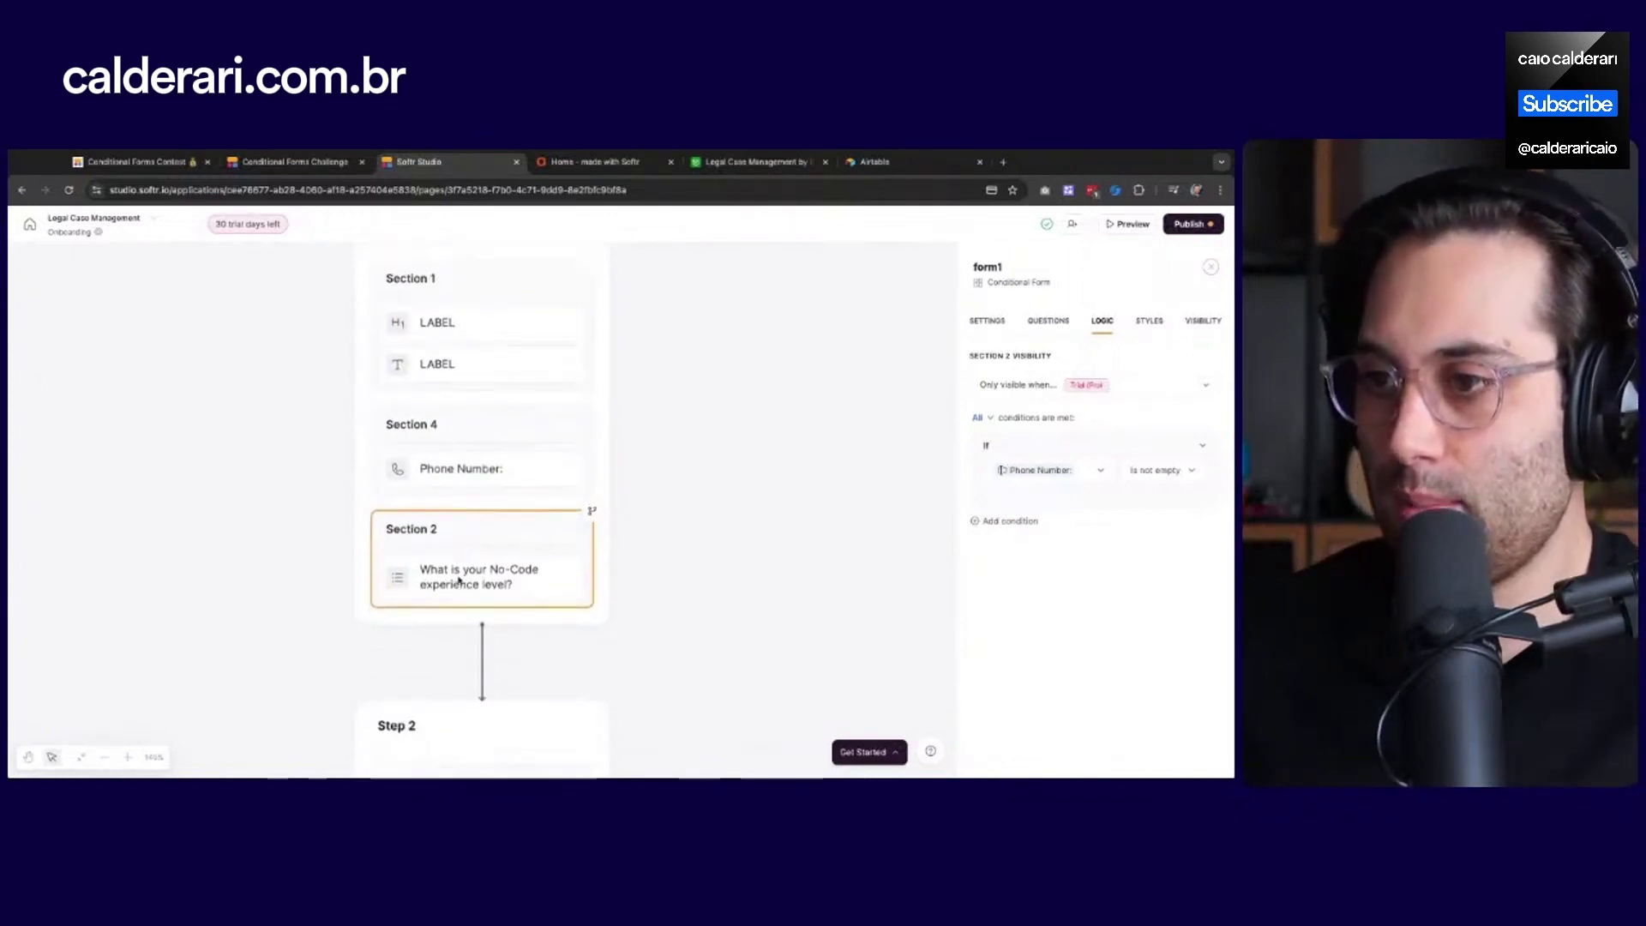
scroll(459, 576, "up", 1)
scroll(458, 581, "down", 3)
scroll(459, 581, "down", 1)
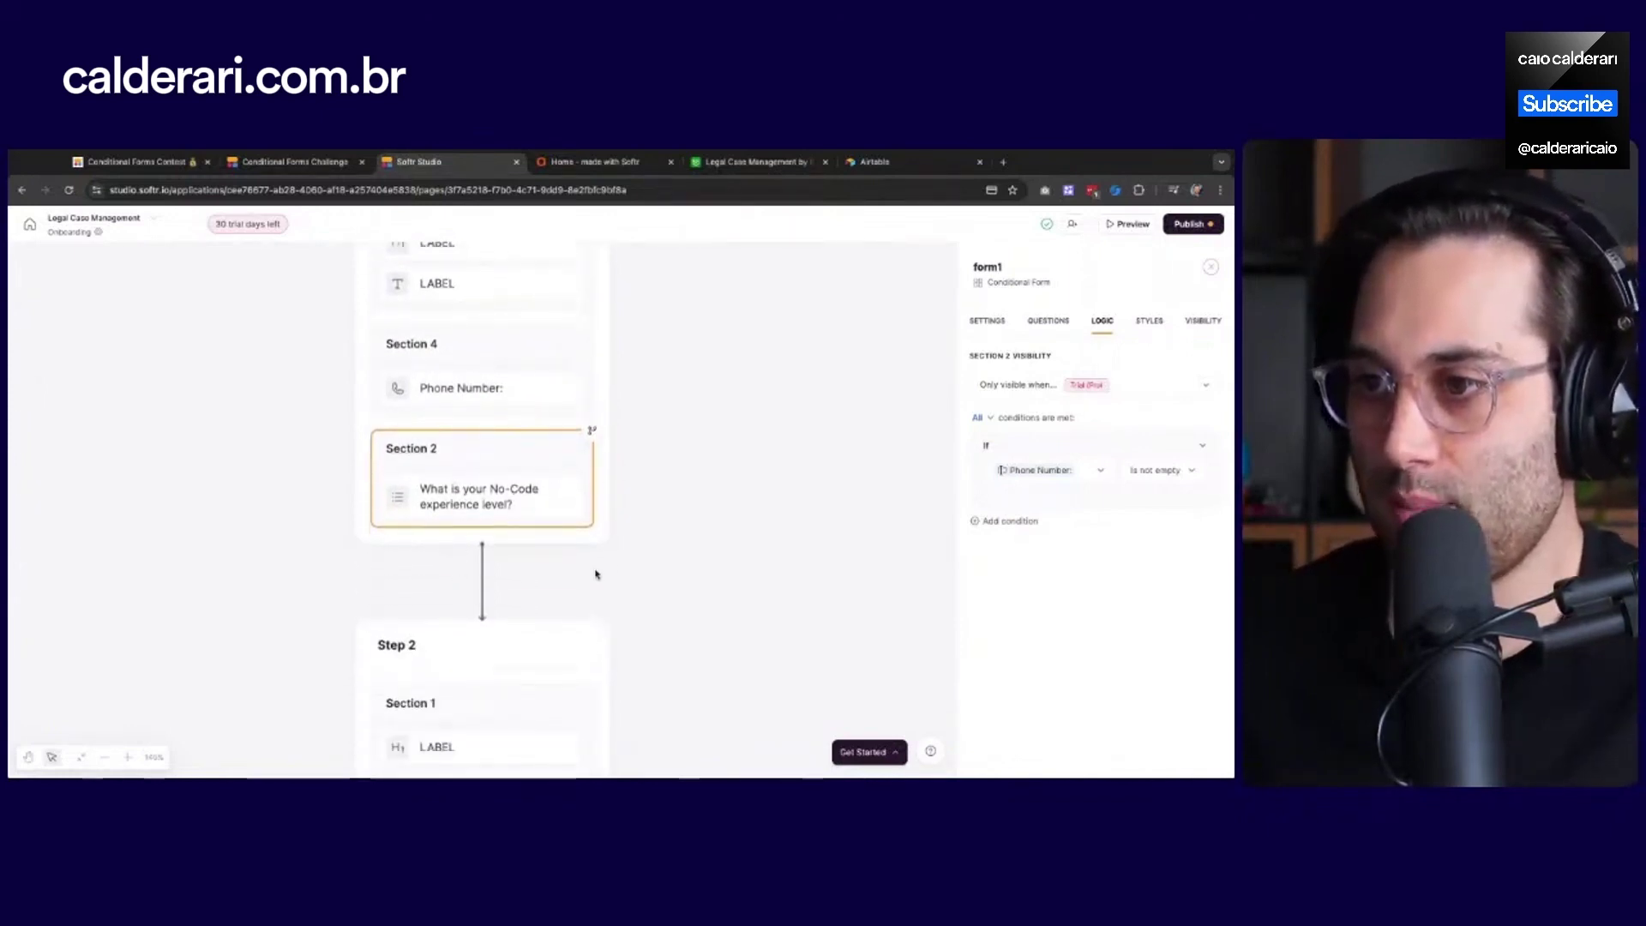
scroll(509, 488, "down", 10)
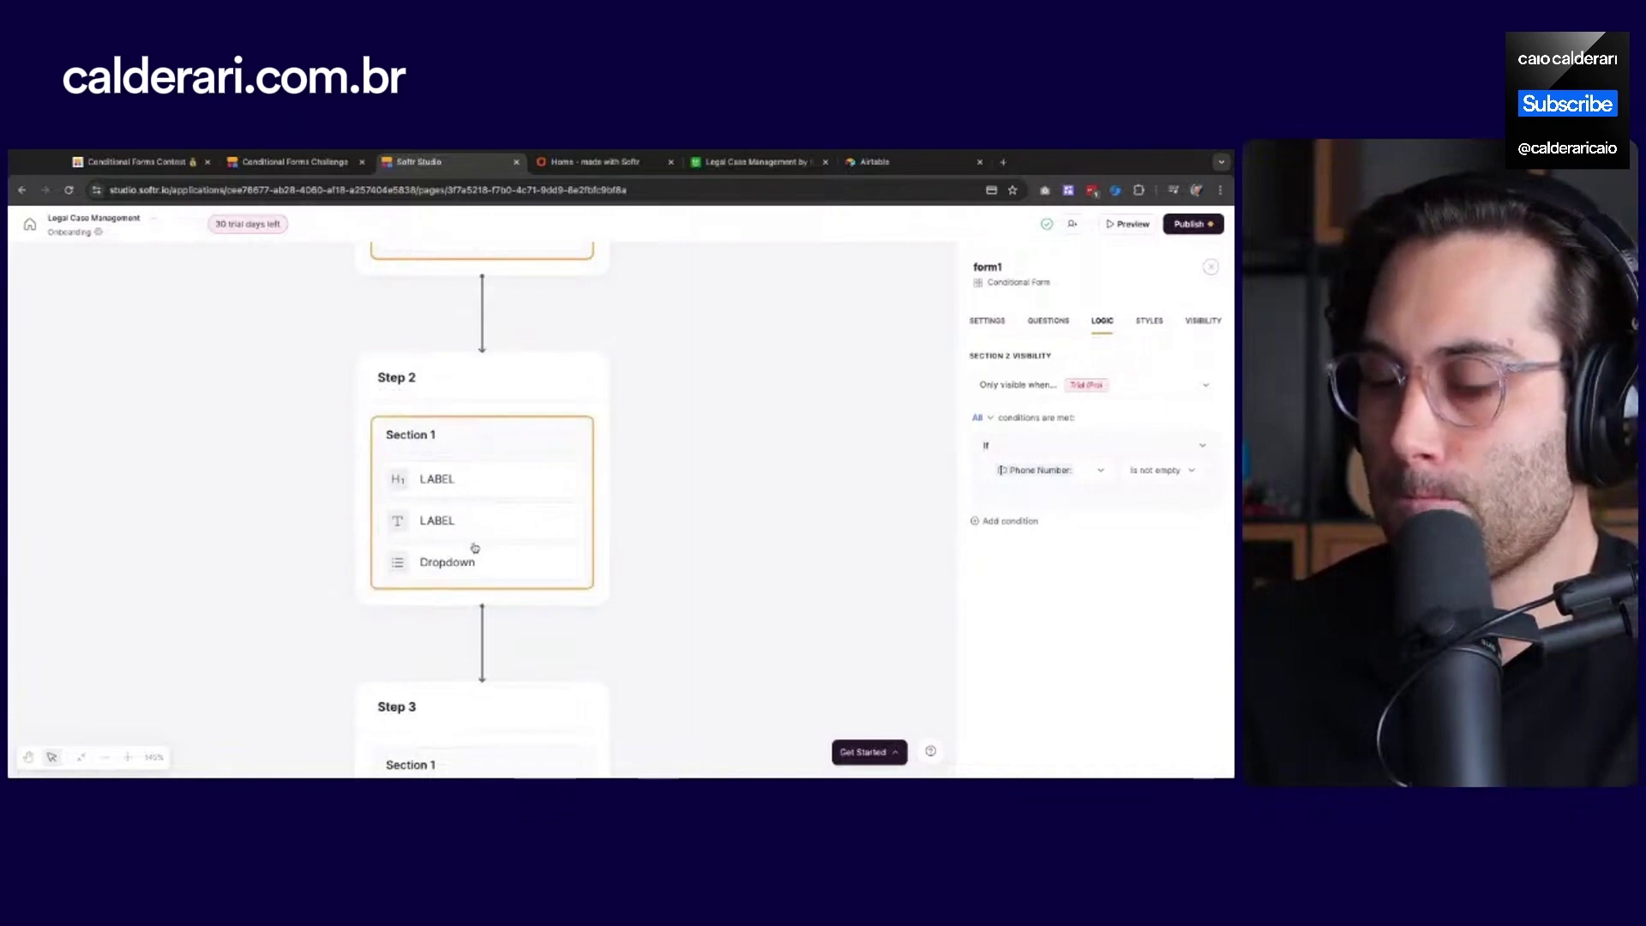
left_click(437, 426)
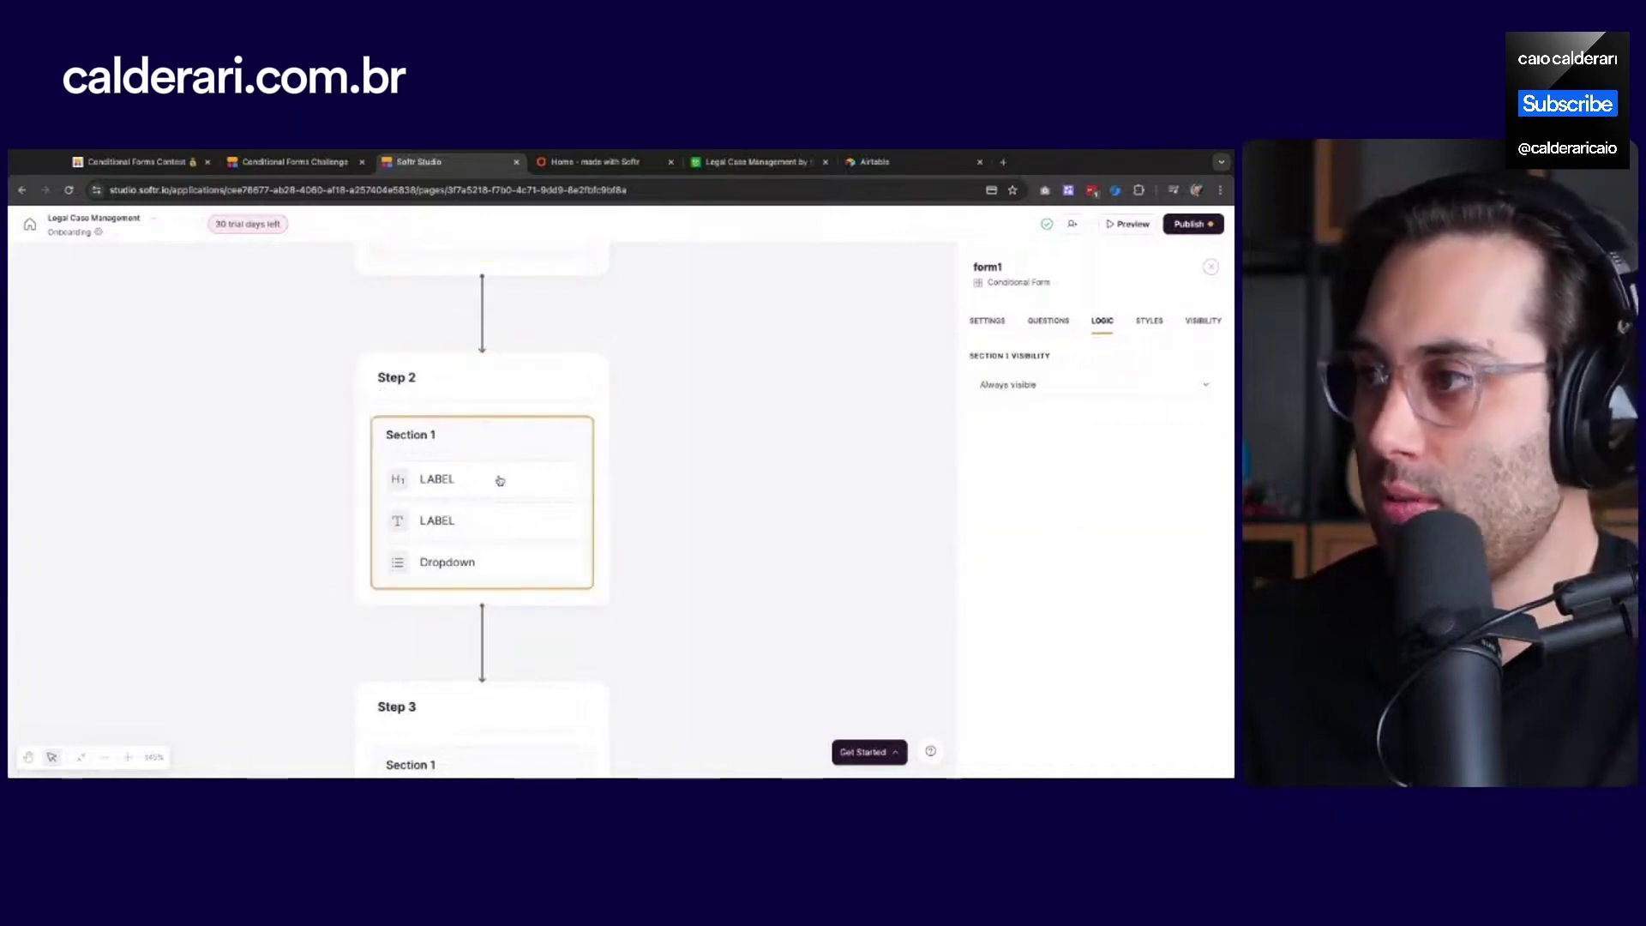
left_click(418, 385)
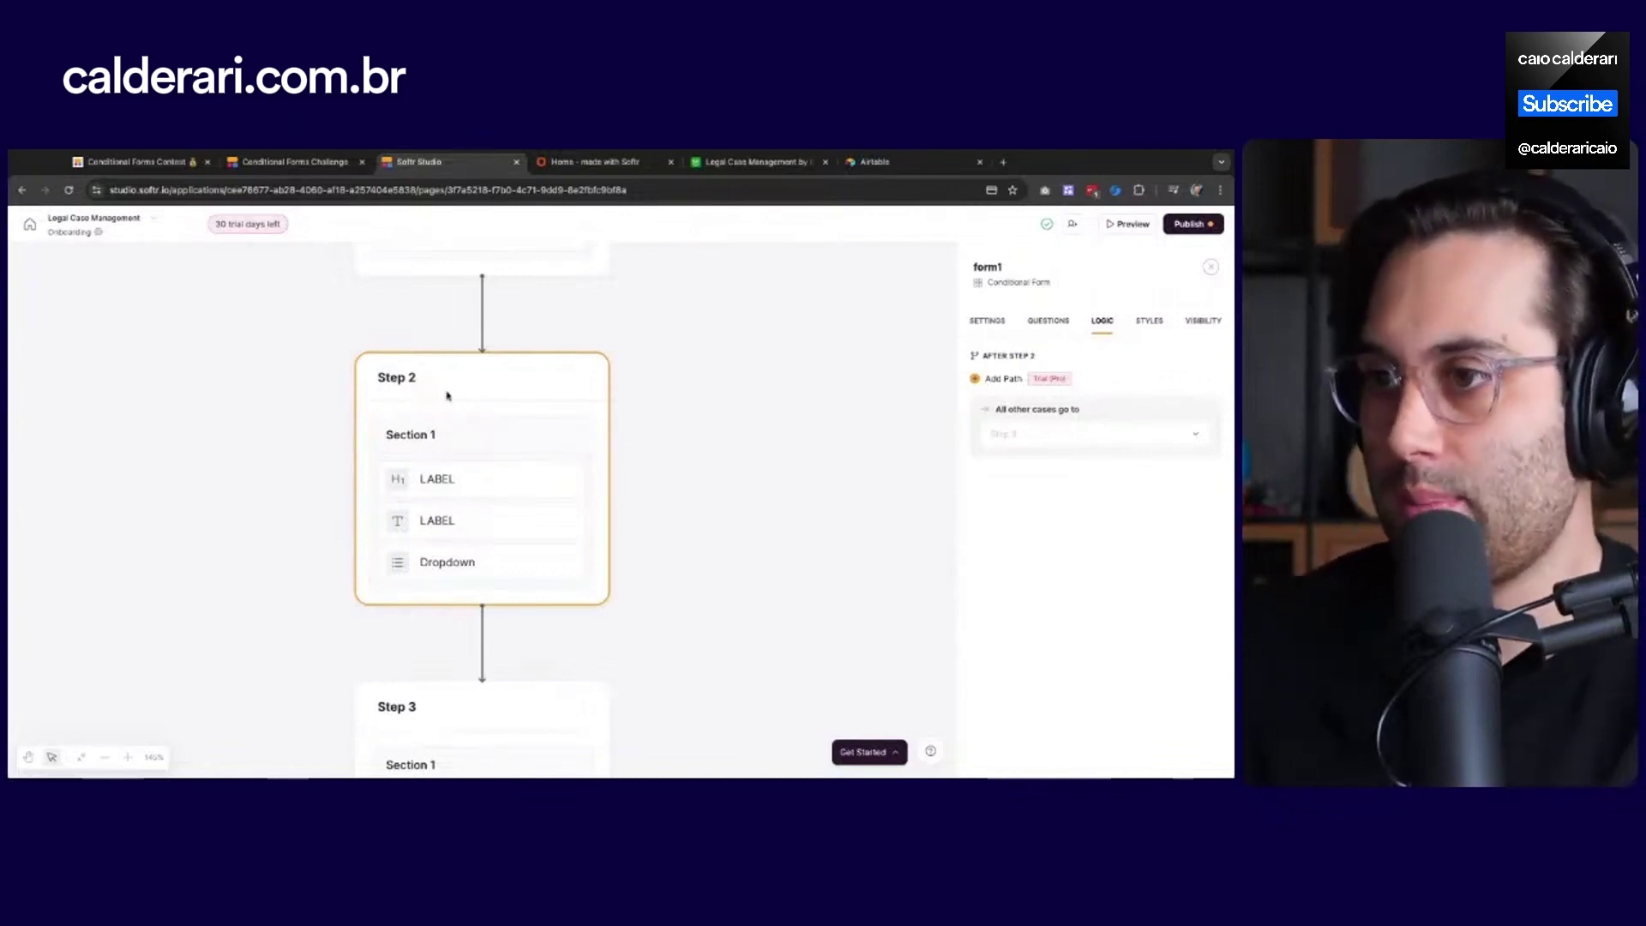
left_click(1048, 322)
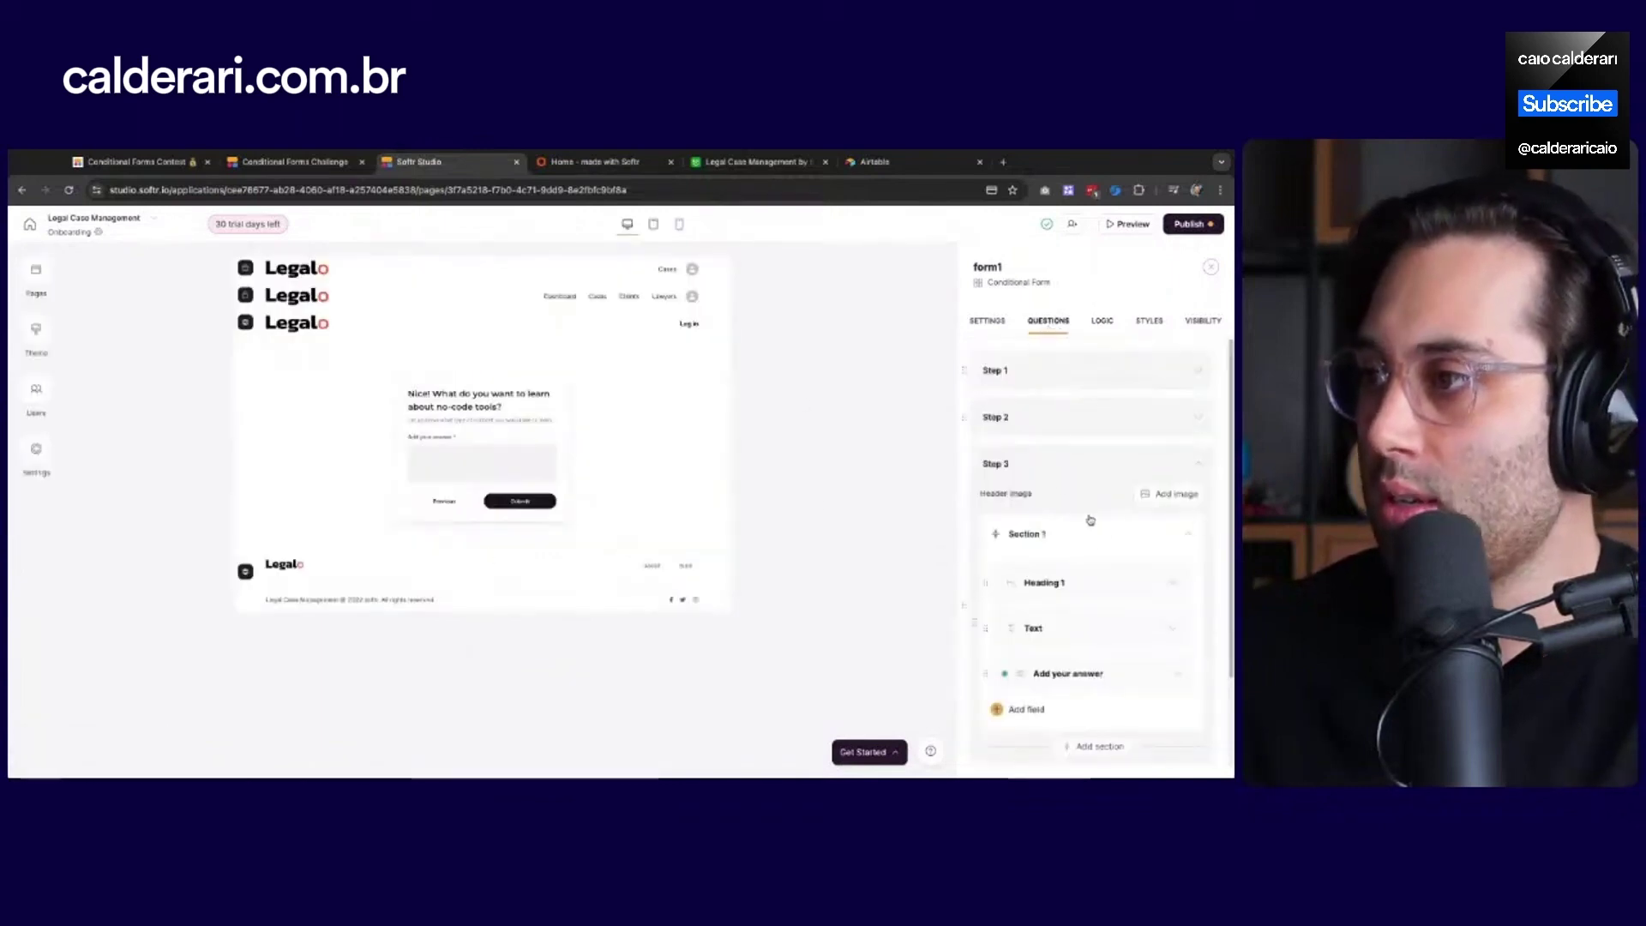
left_click(1053, 417)
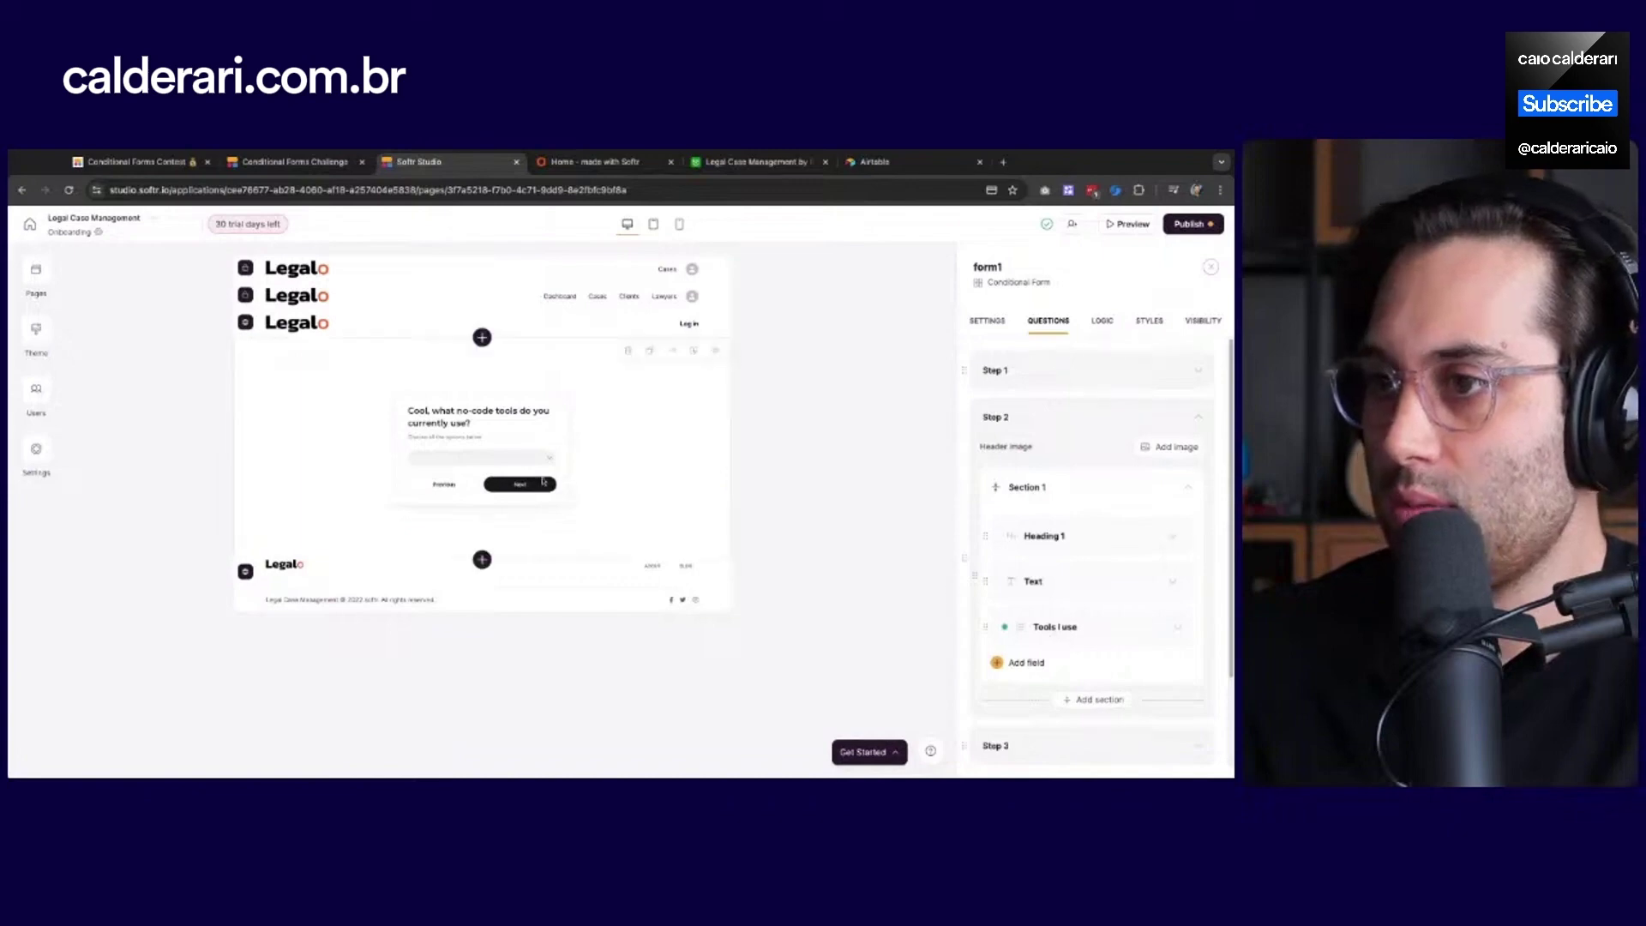
left_click(1104, 322)
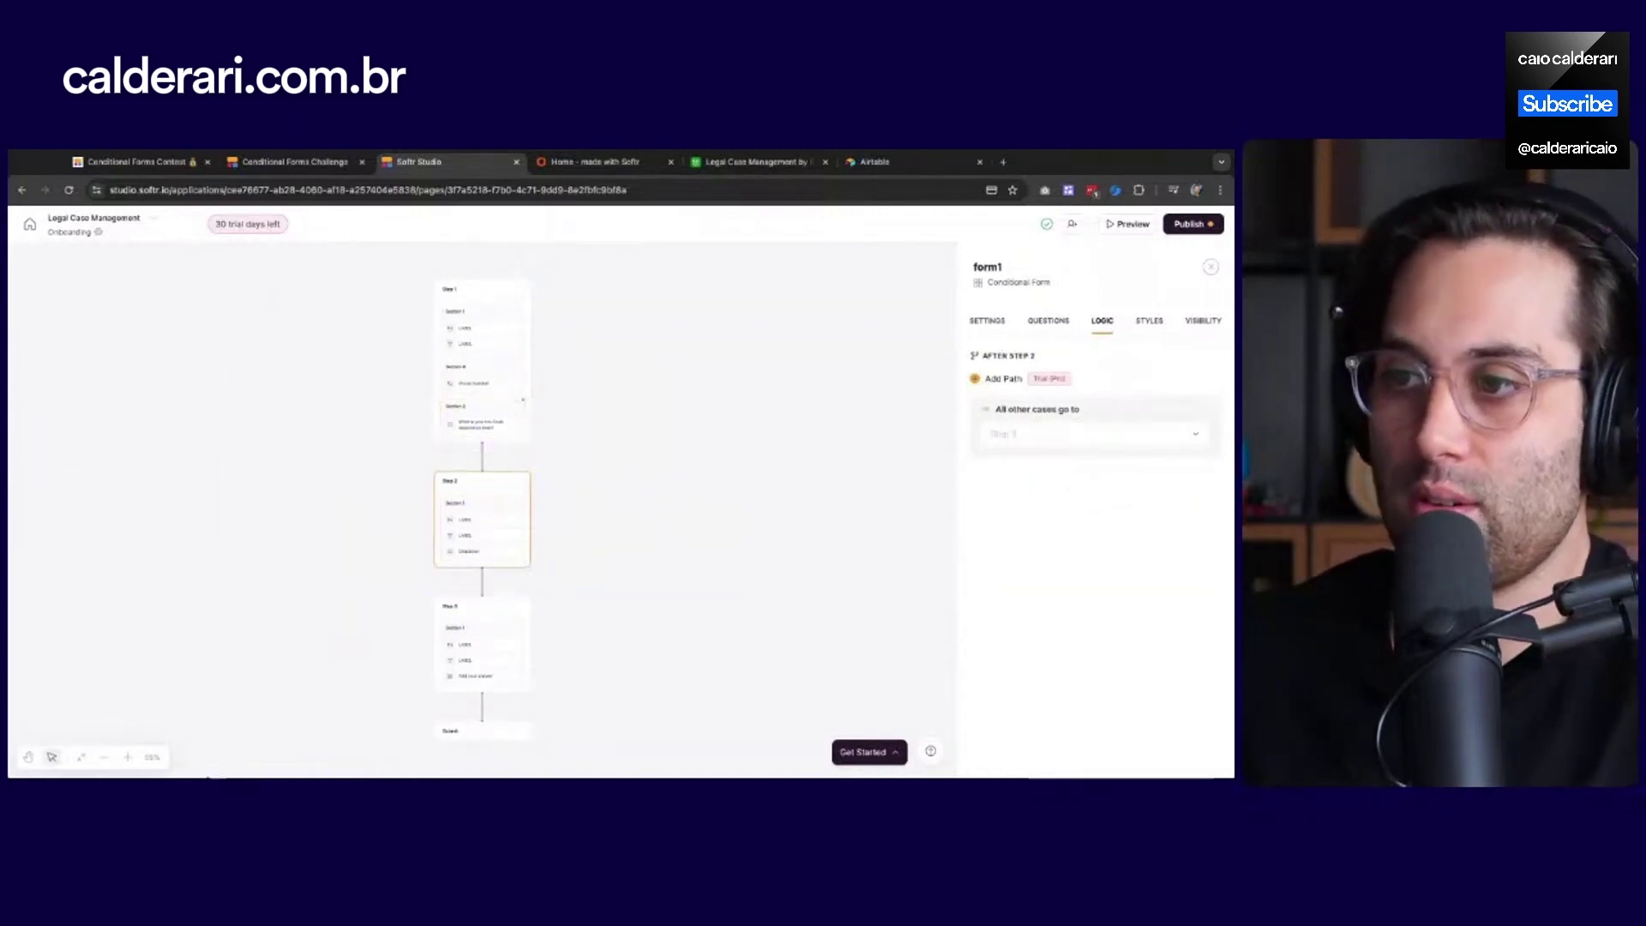
left_click(127, 758)
left_click(127, 758)
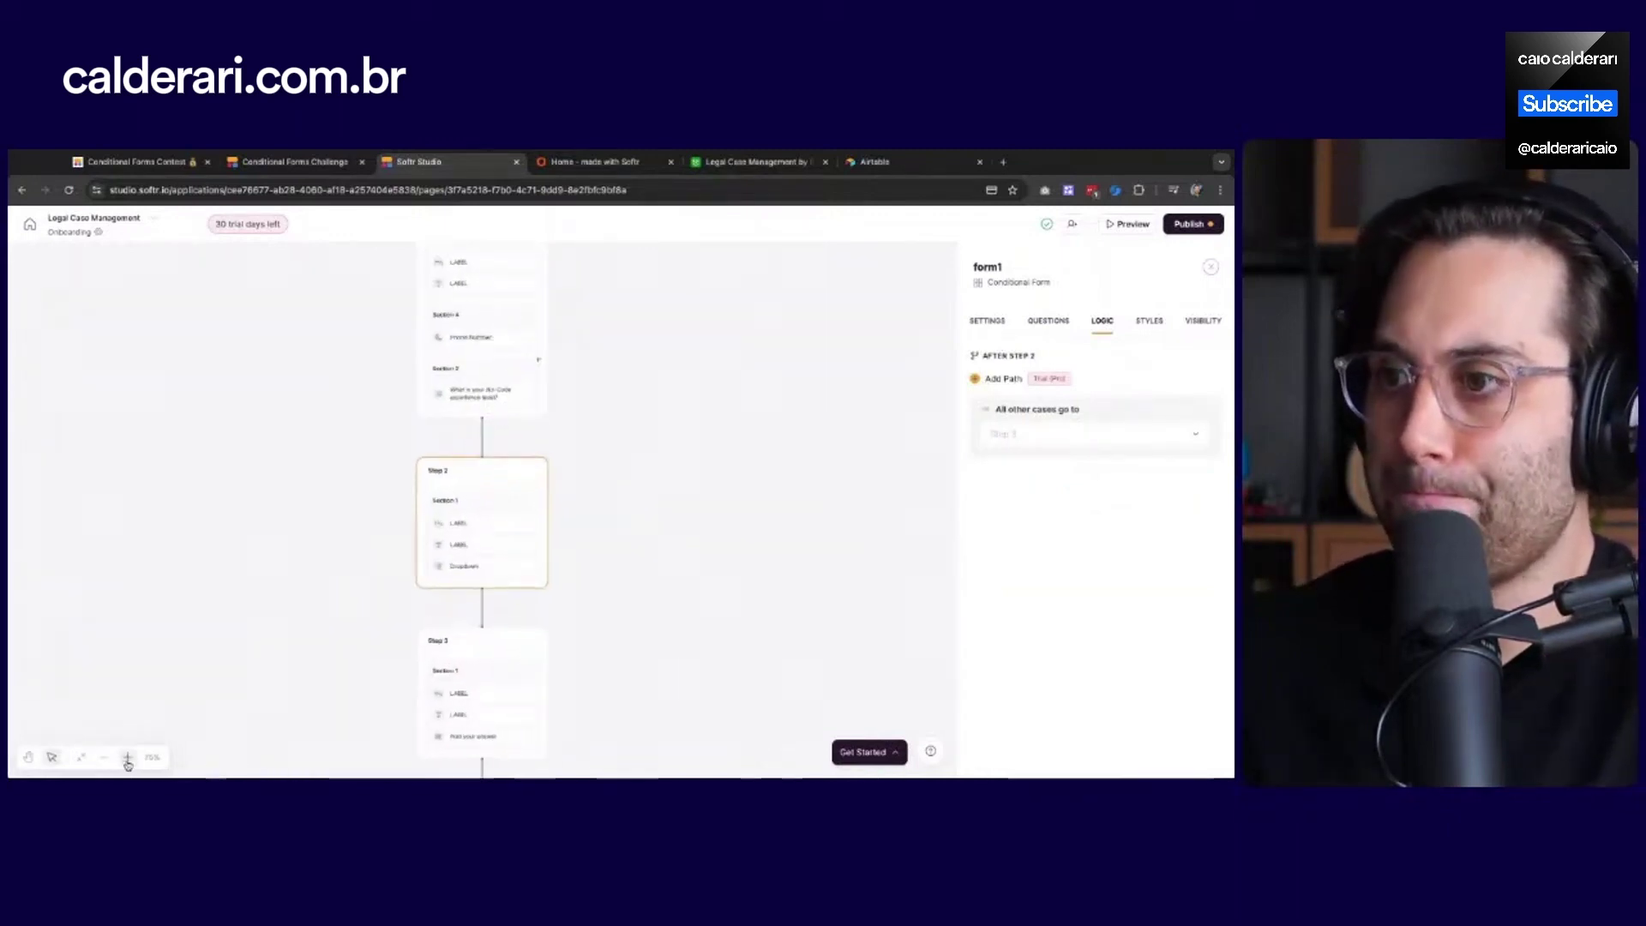
left_click(127, 758)
left_click(127, 758)
left_click(127, 758)
left_click(126, 758)
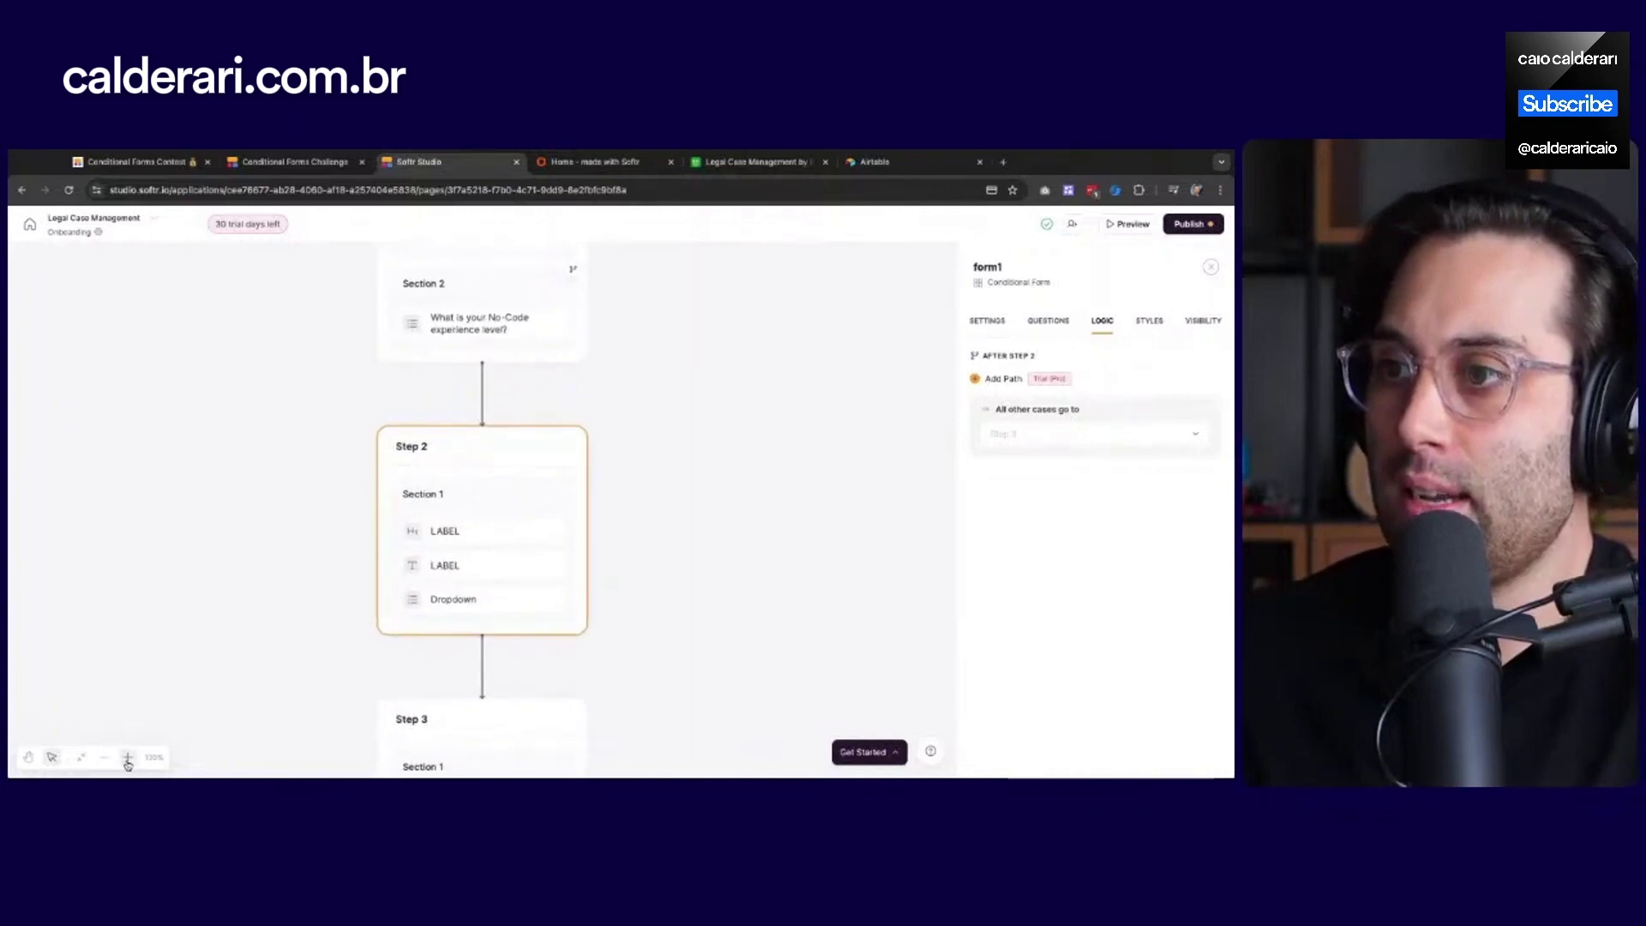
left_click(127, 758)
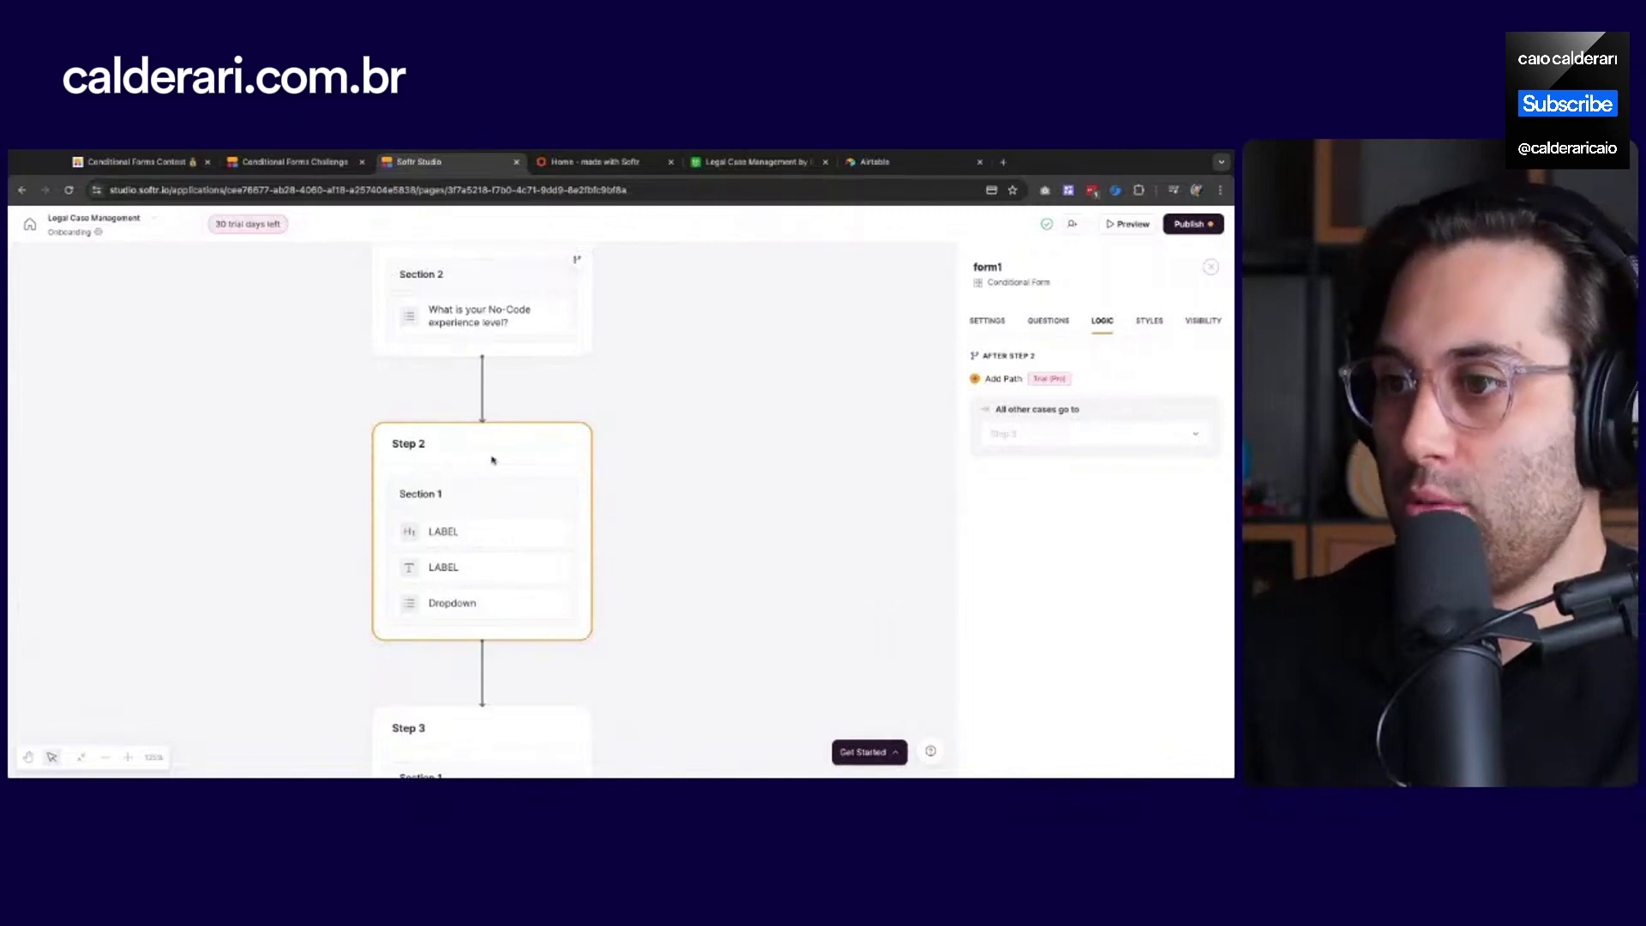
mouse_move(1015, 427)
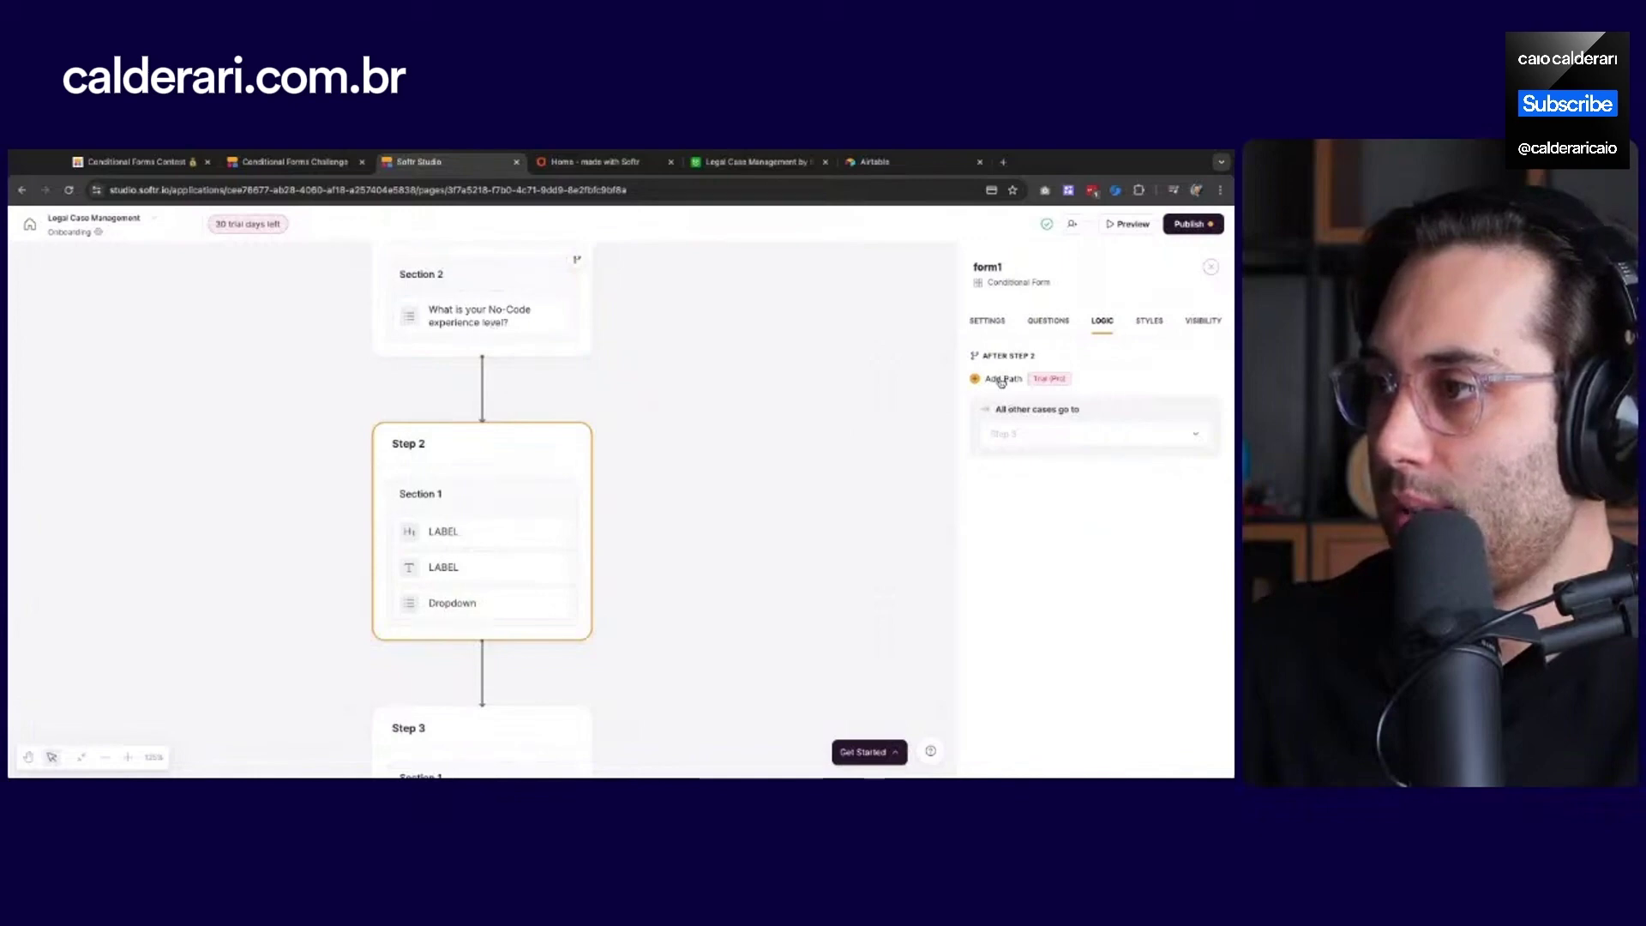
Add a path after Step 2 whose condition checks the 'What is your No-Code experience level?' answer
left_click(1000, 379)
scroll(1020, 485, "down", 1)
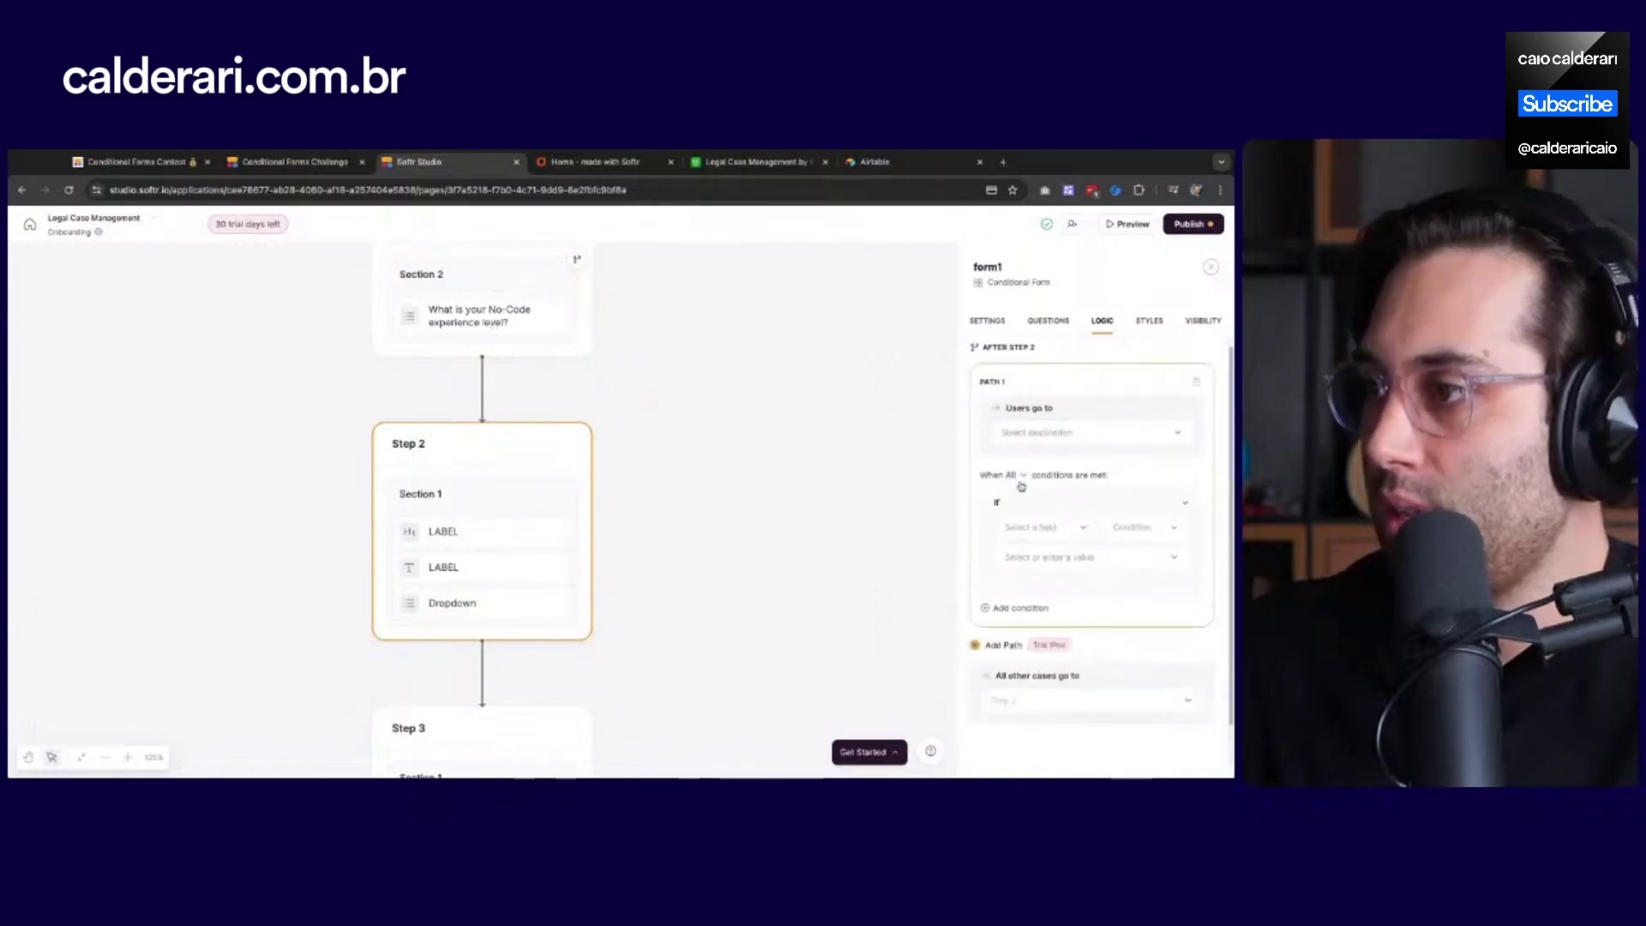
scroll(1021, 486, "down", 1)
left_click(1043, 482)
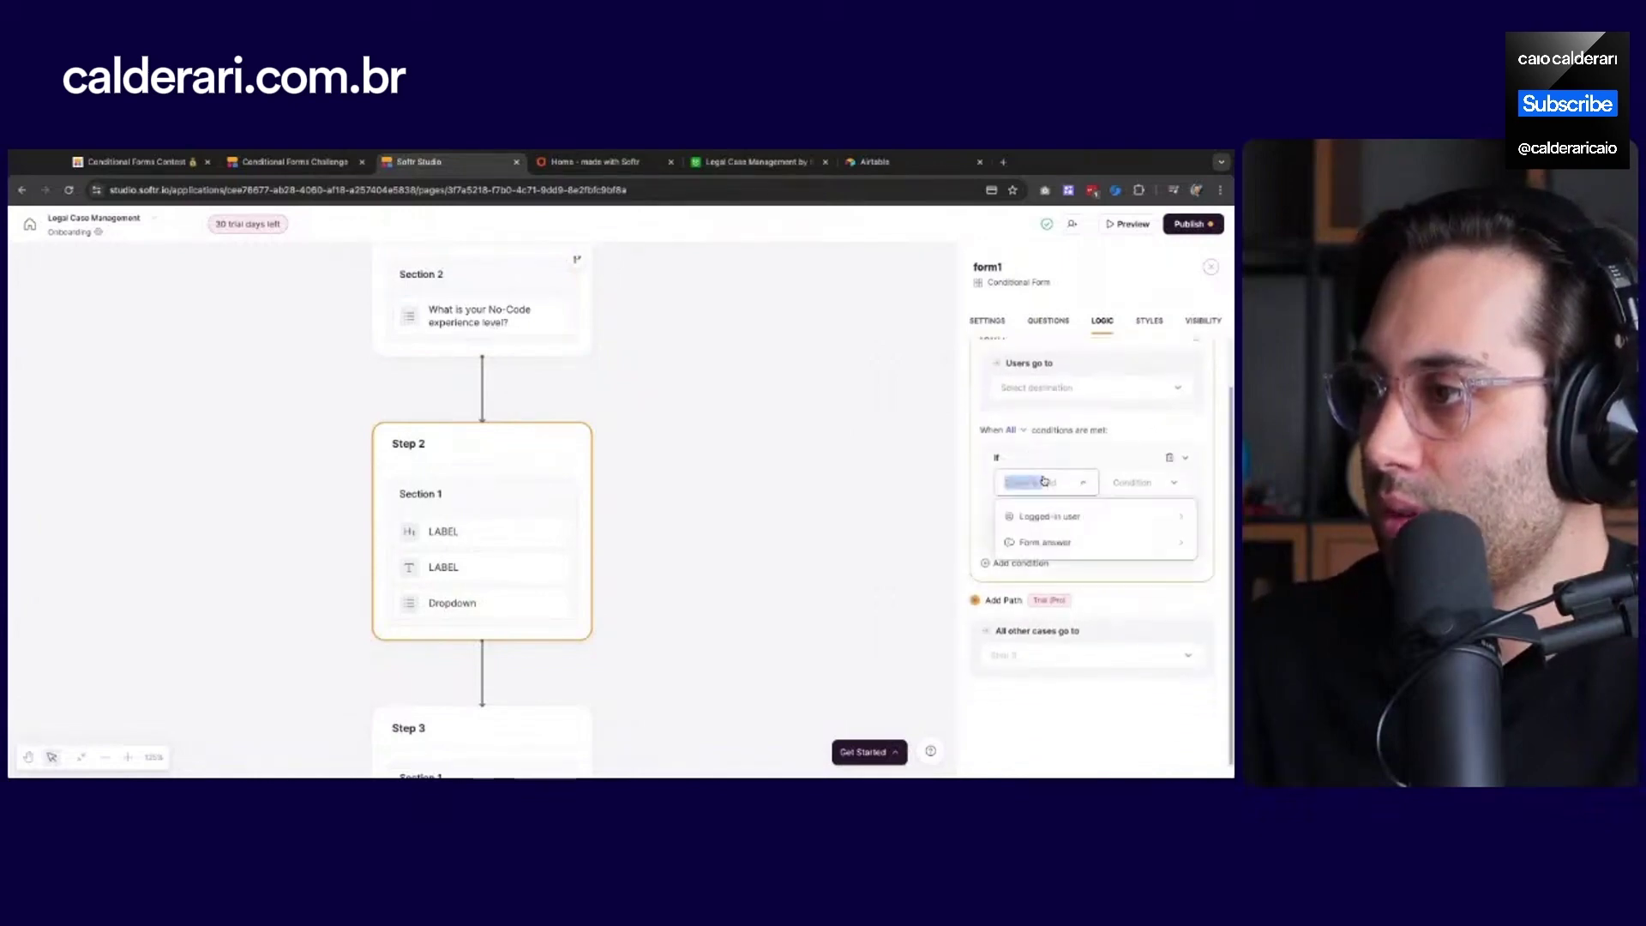
left_click(1059, 538)
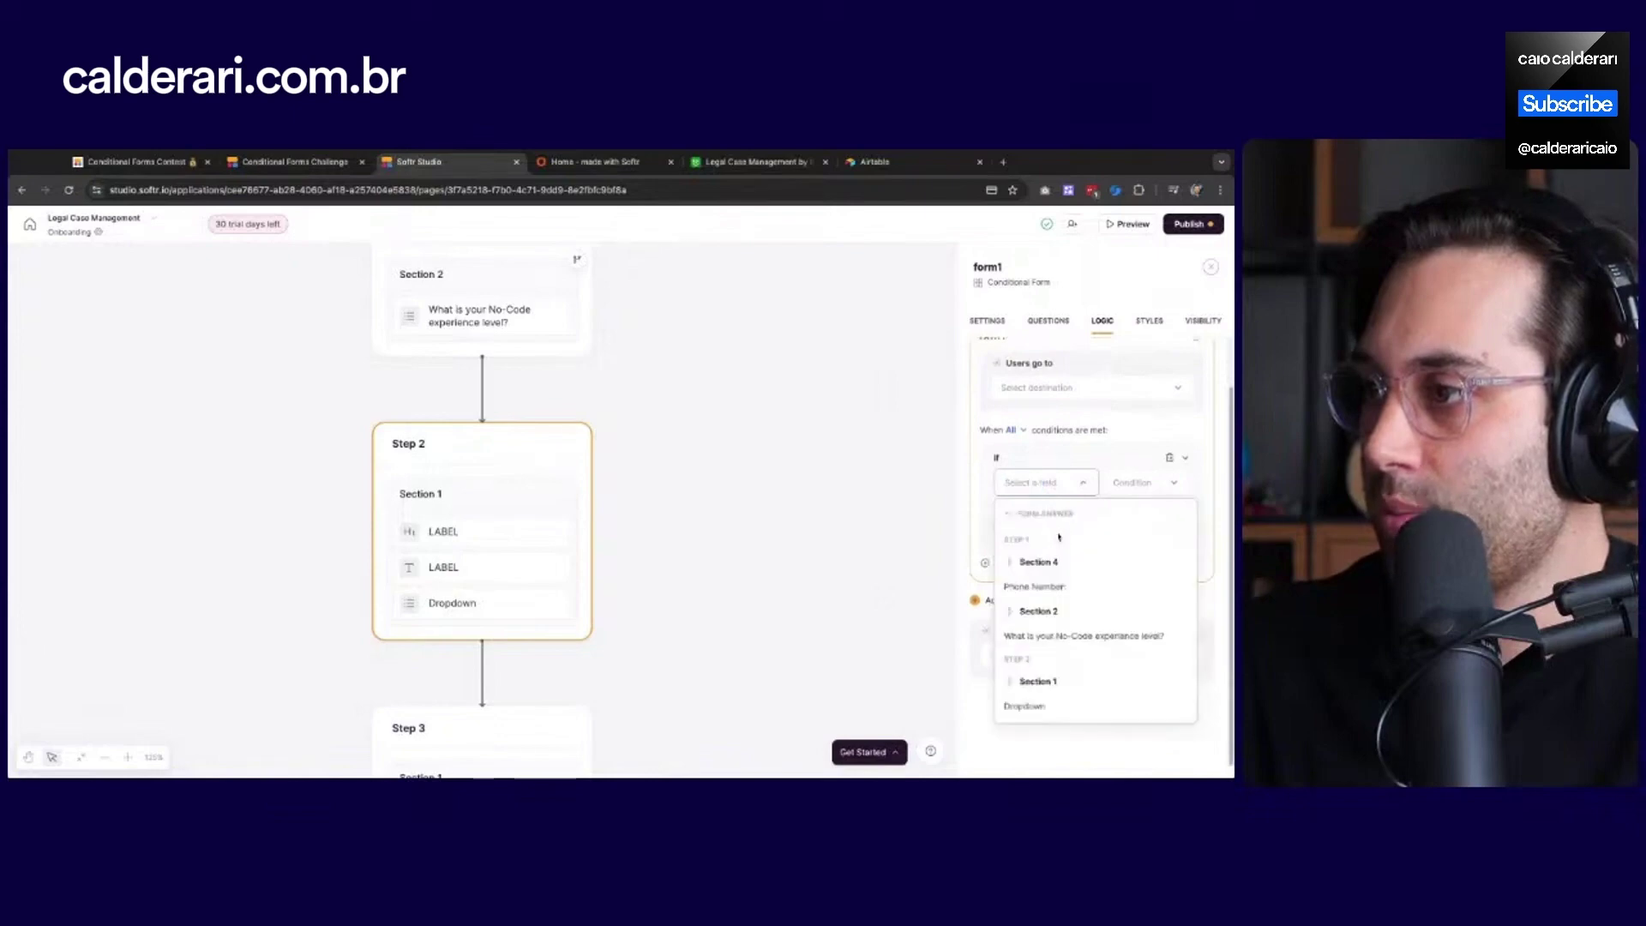
left_click(1065, 639)
left_click(1110, 513)
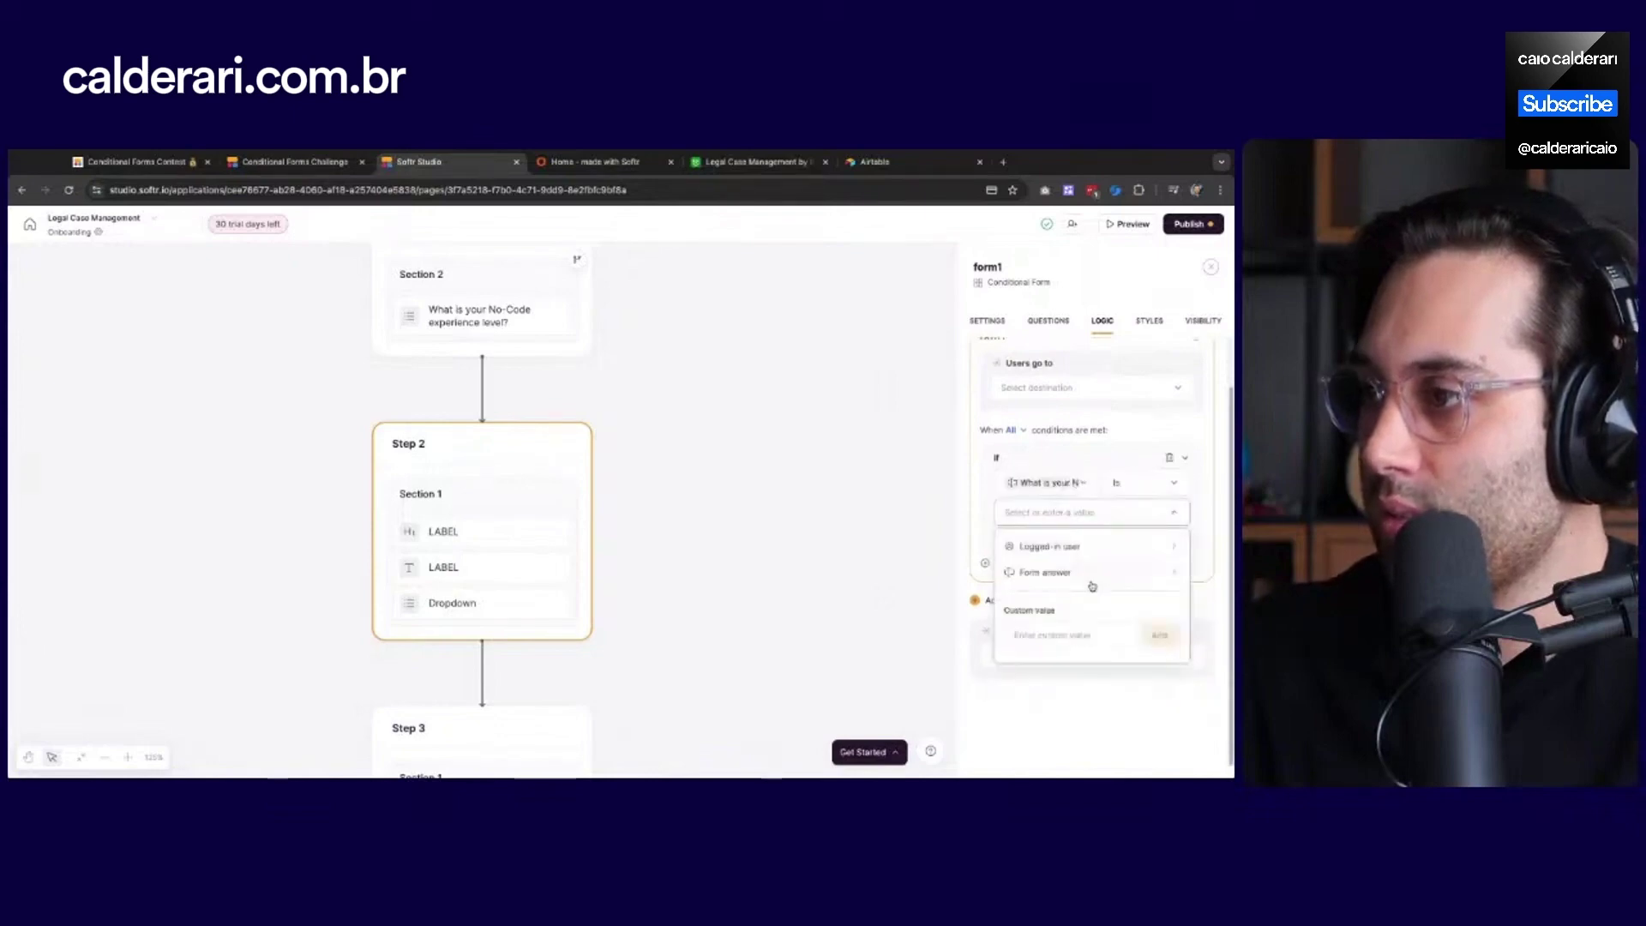
left_click(1093, 580)
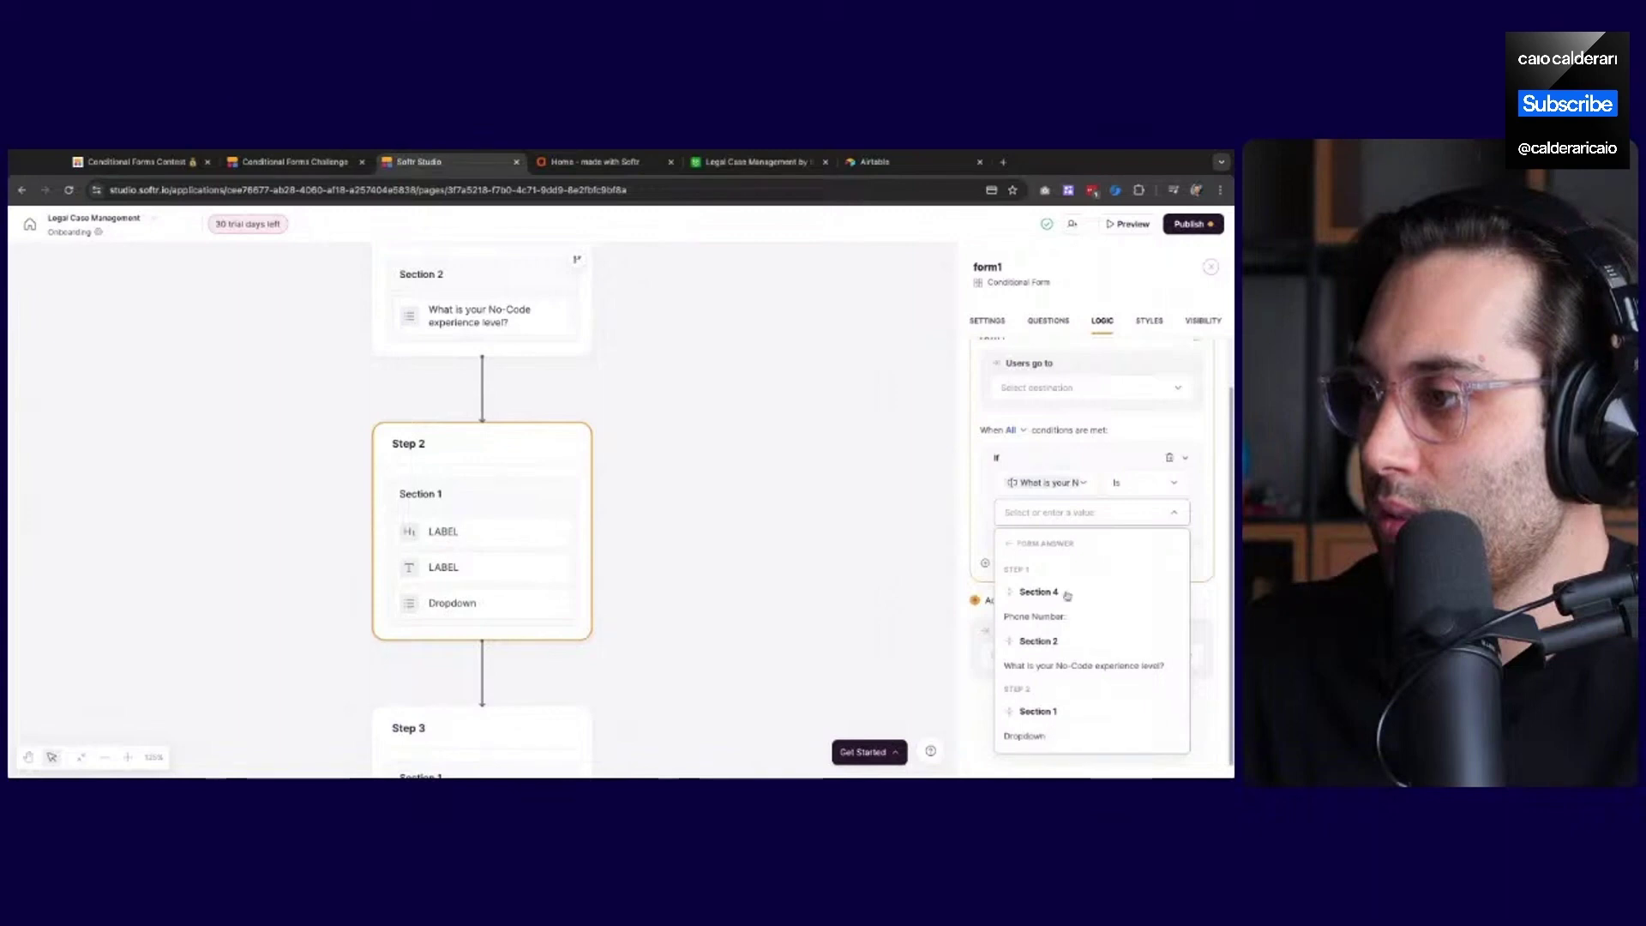
left_click(1083, 469)
left_click(1106, 514)
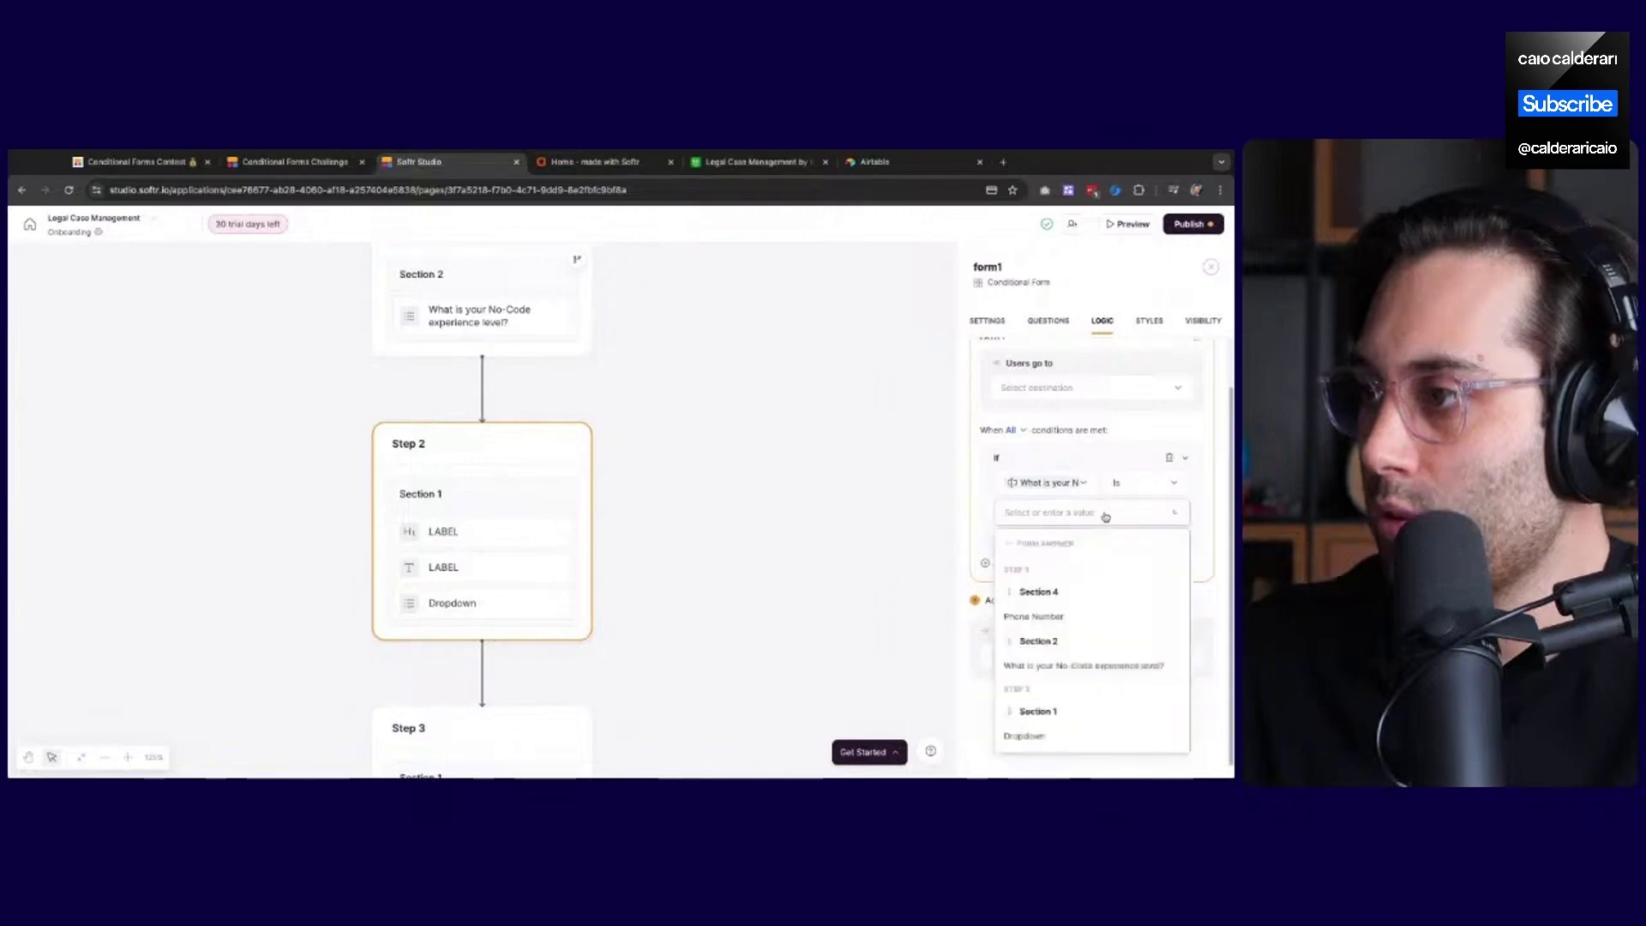
left_click(1106, 514)
left_click(1168, 513)
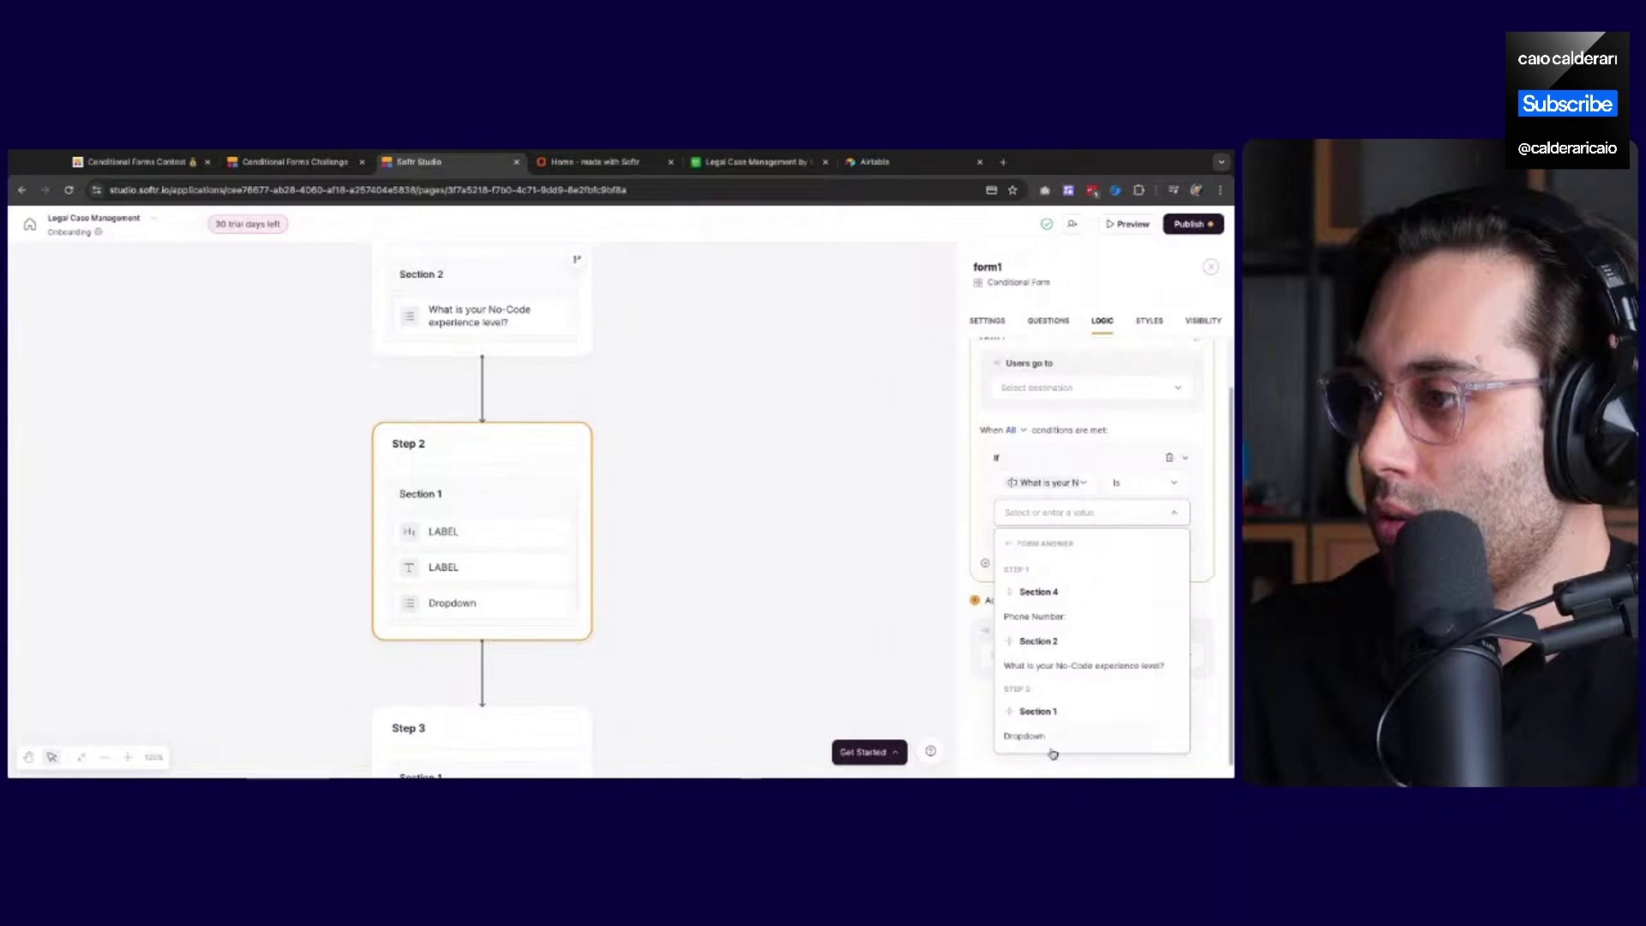
left_click(1061, 668)
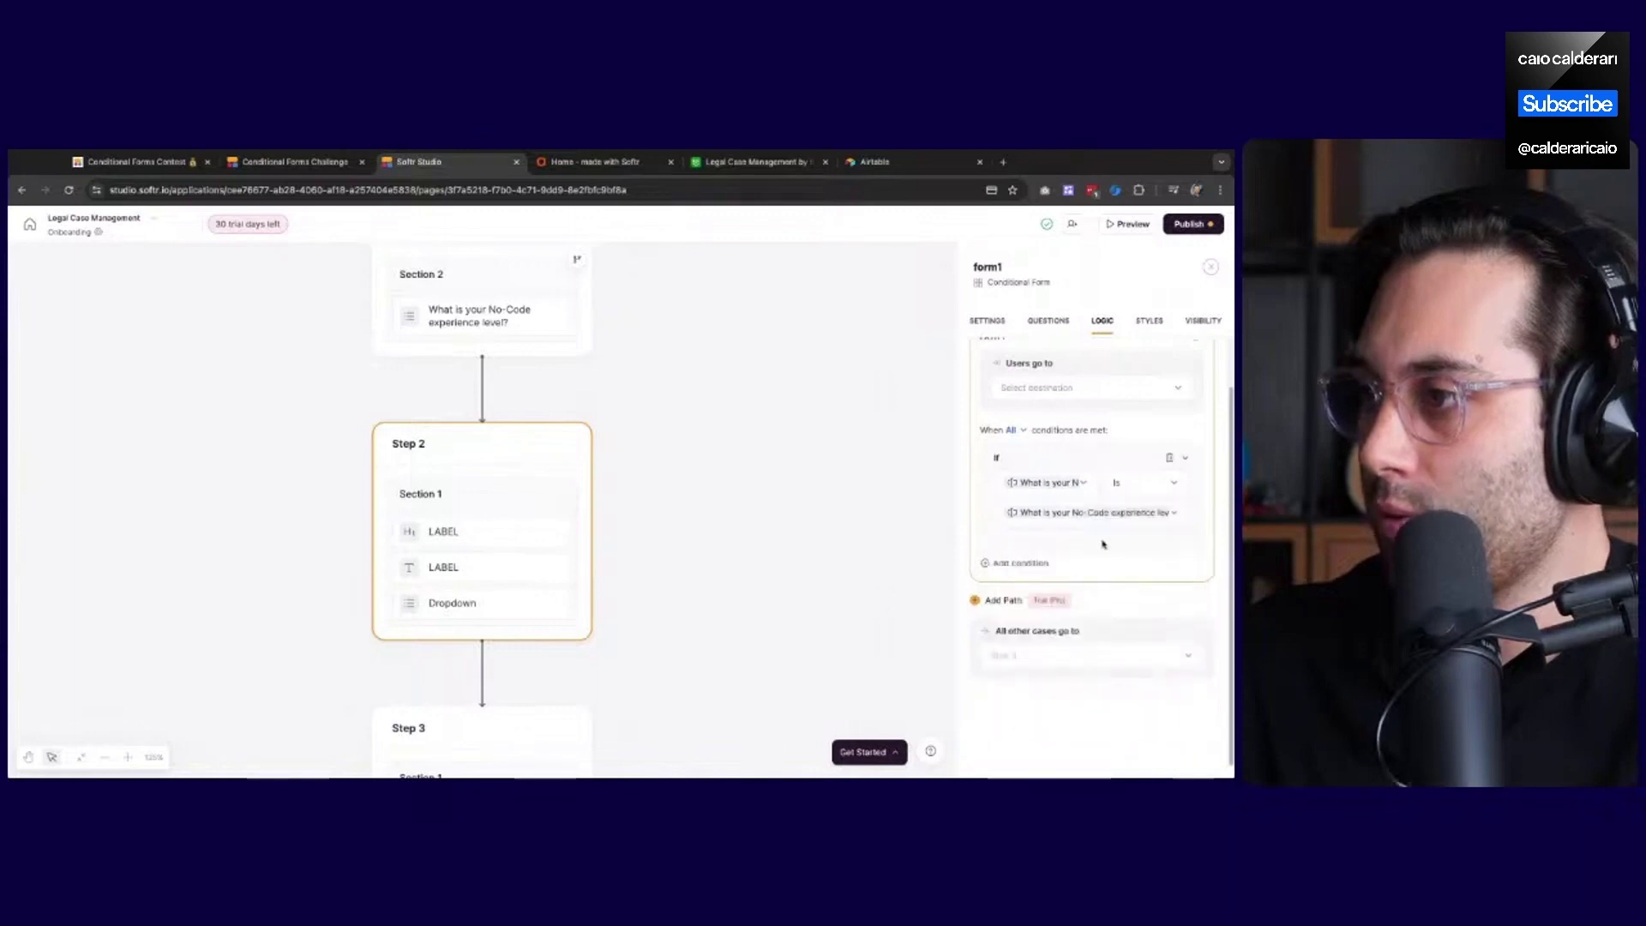
left_click(1177, 513)
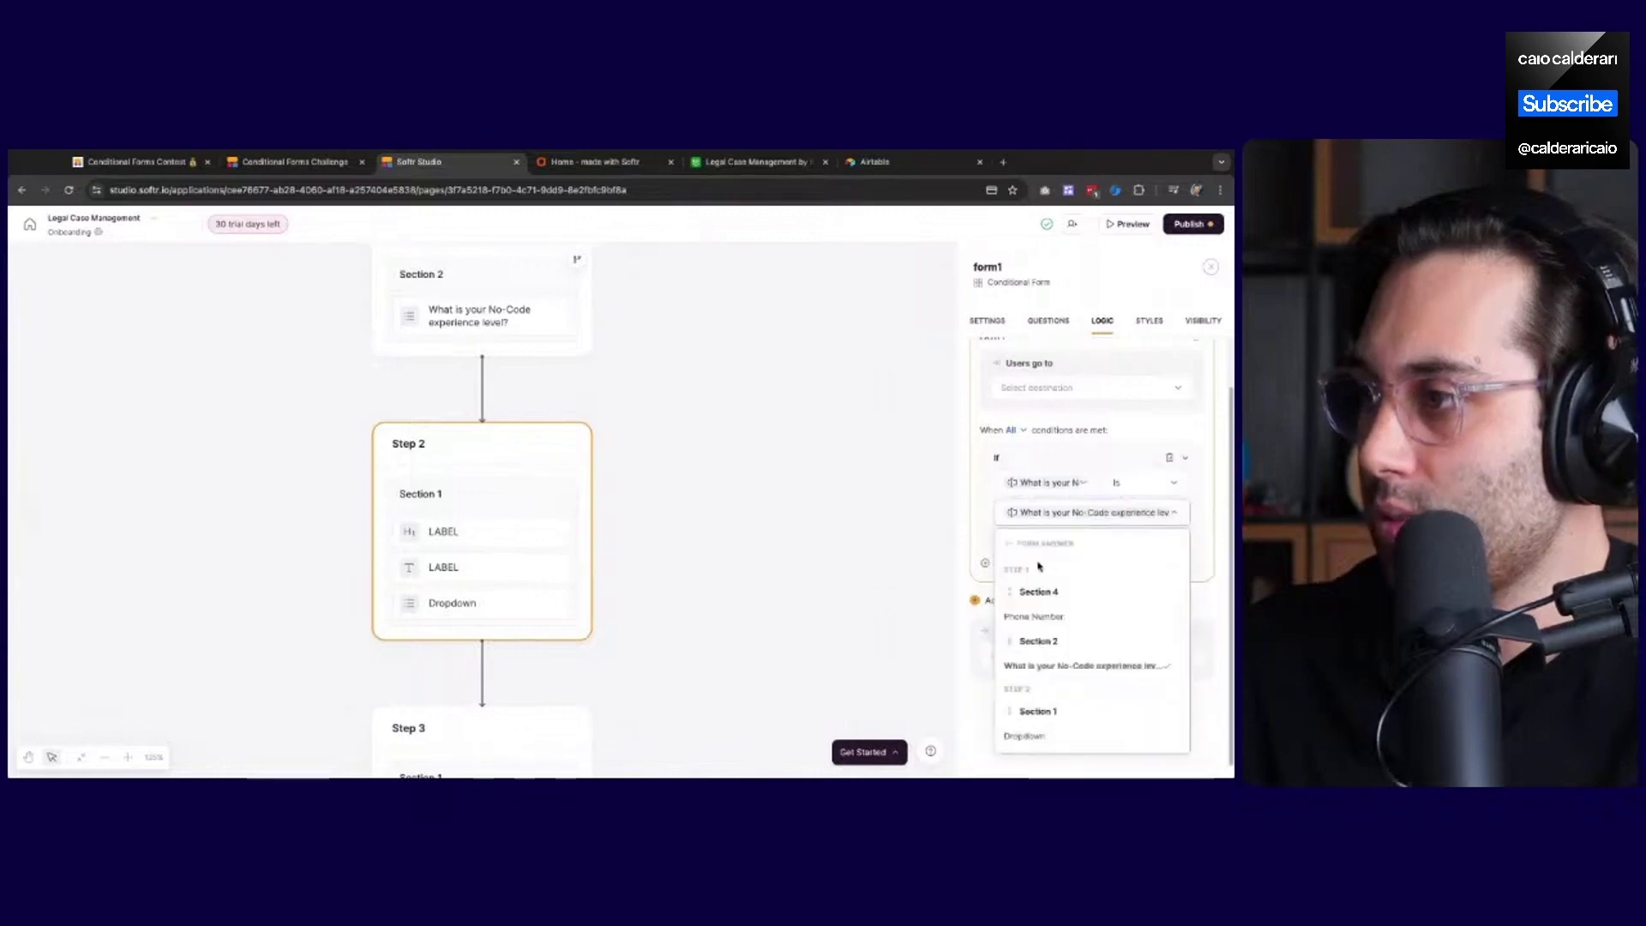
left_click(1081, 514)
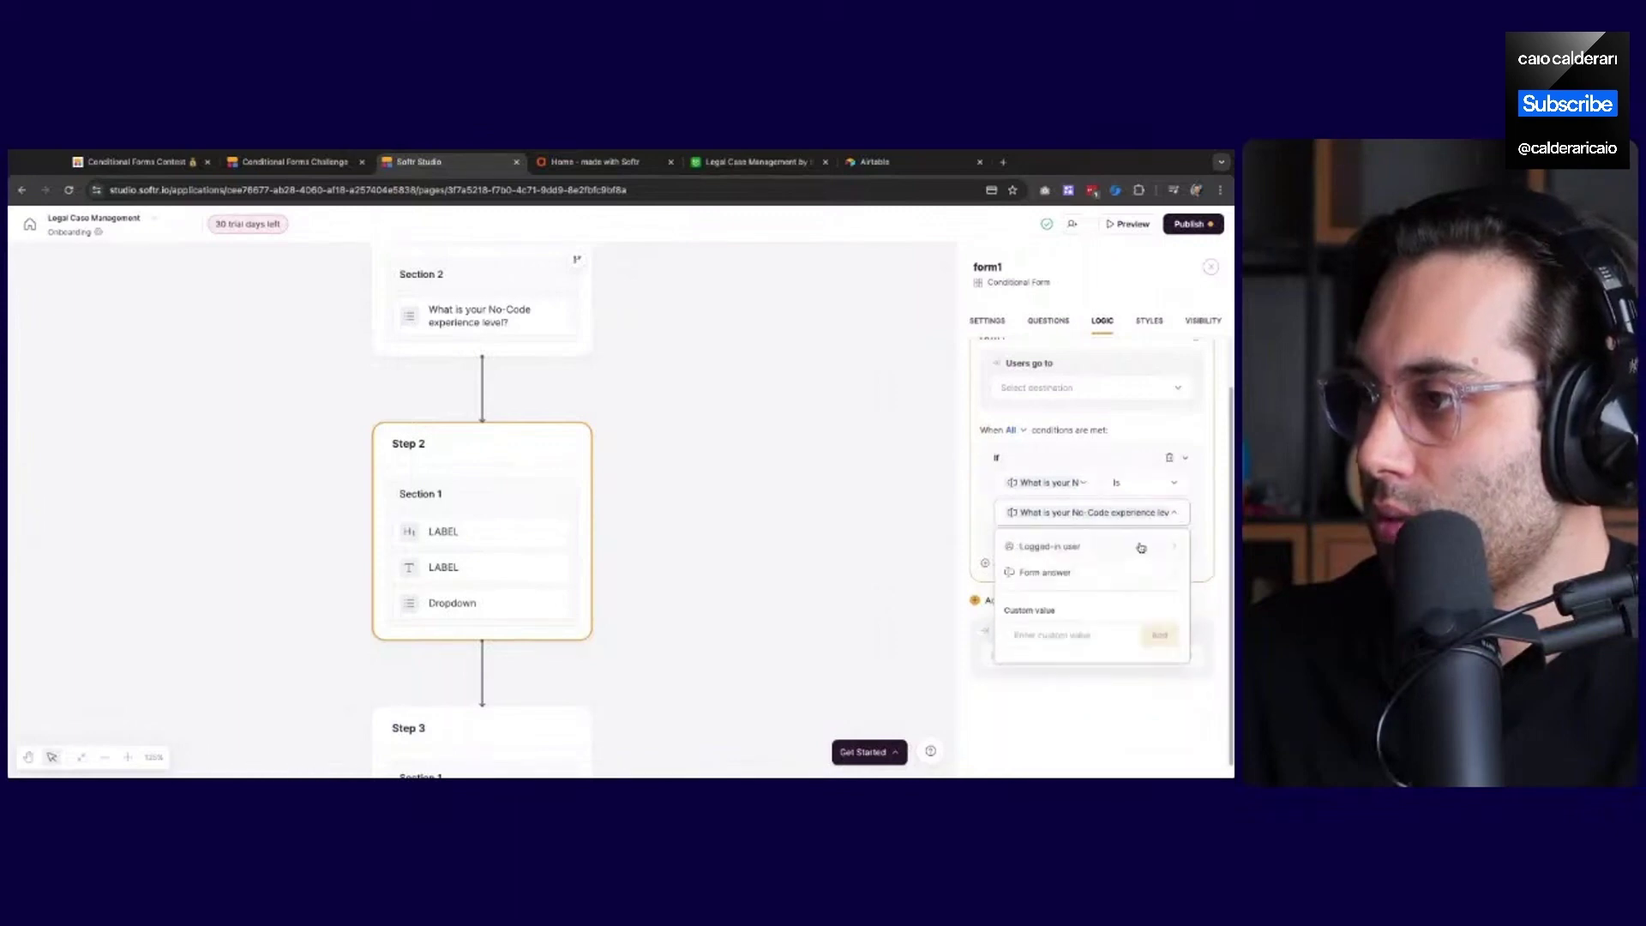
Set the condition operator to Contains with custom value Advanced, replacing a trial value 'test'
left_click(1150, 485)
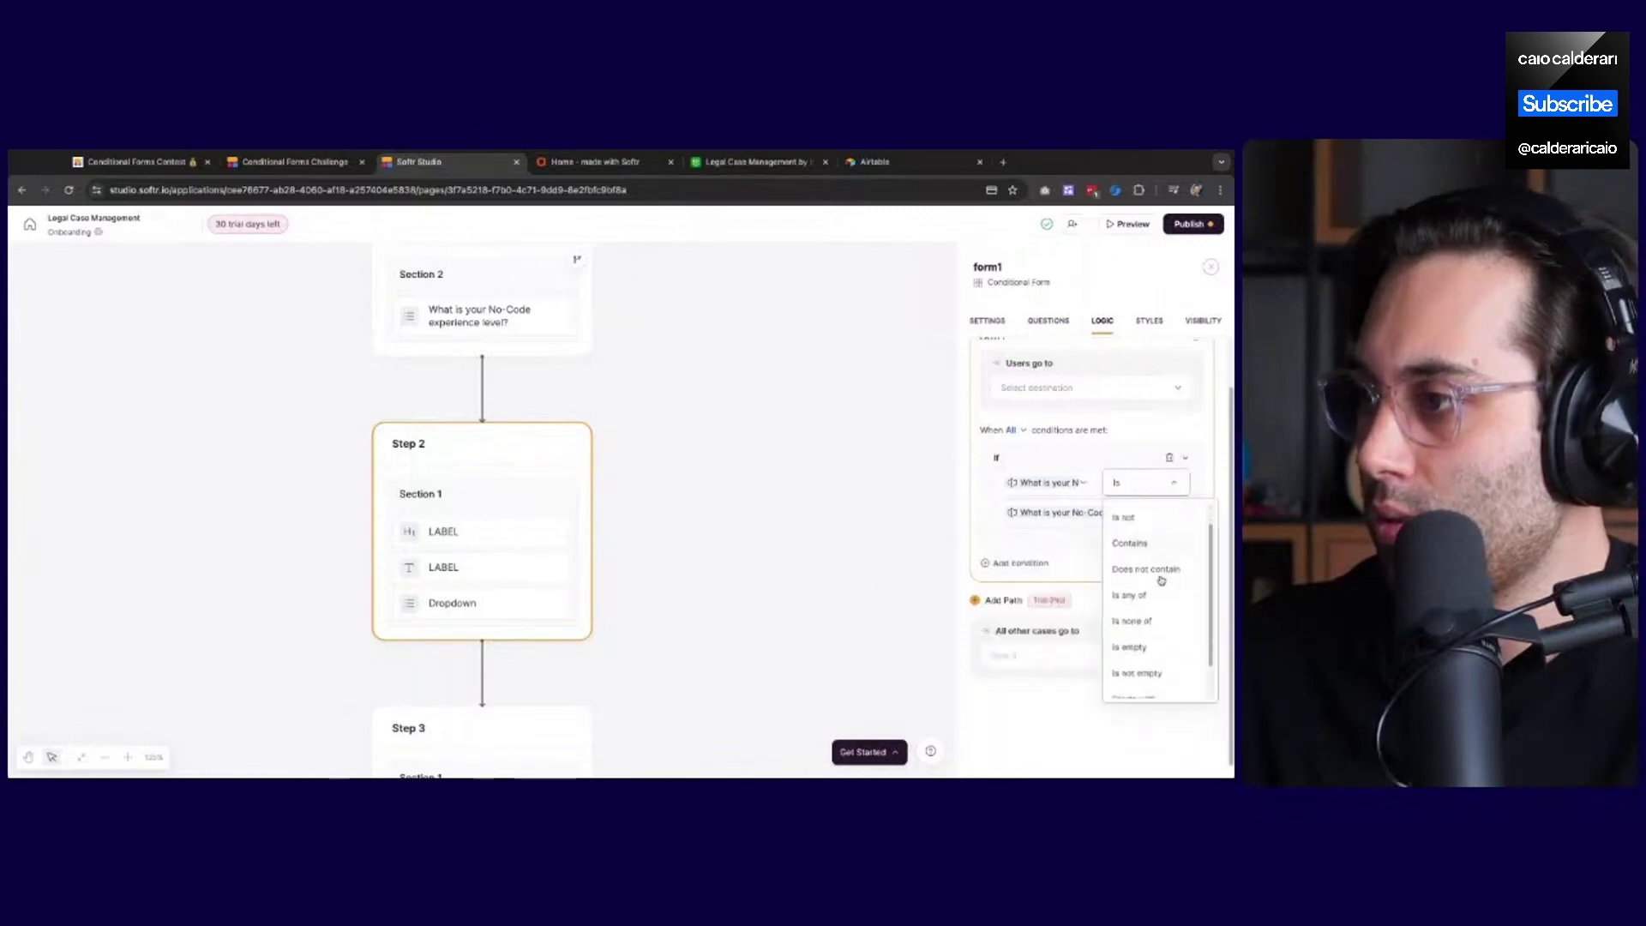
scroll(1158, 579, "down", 1)
left_click(1149, 546)
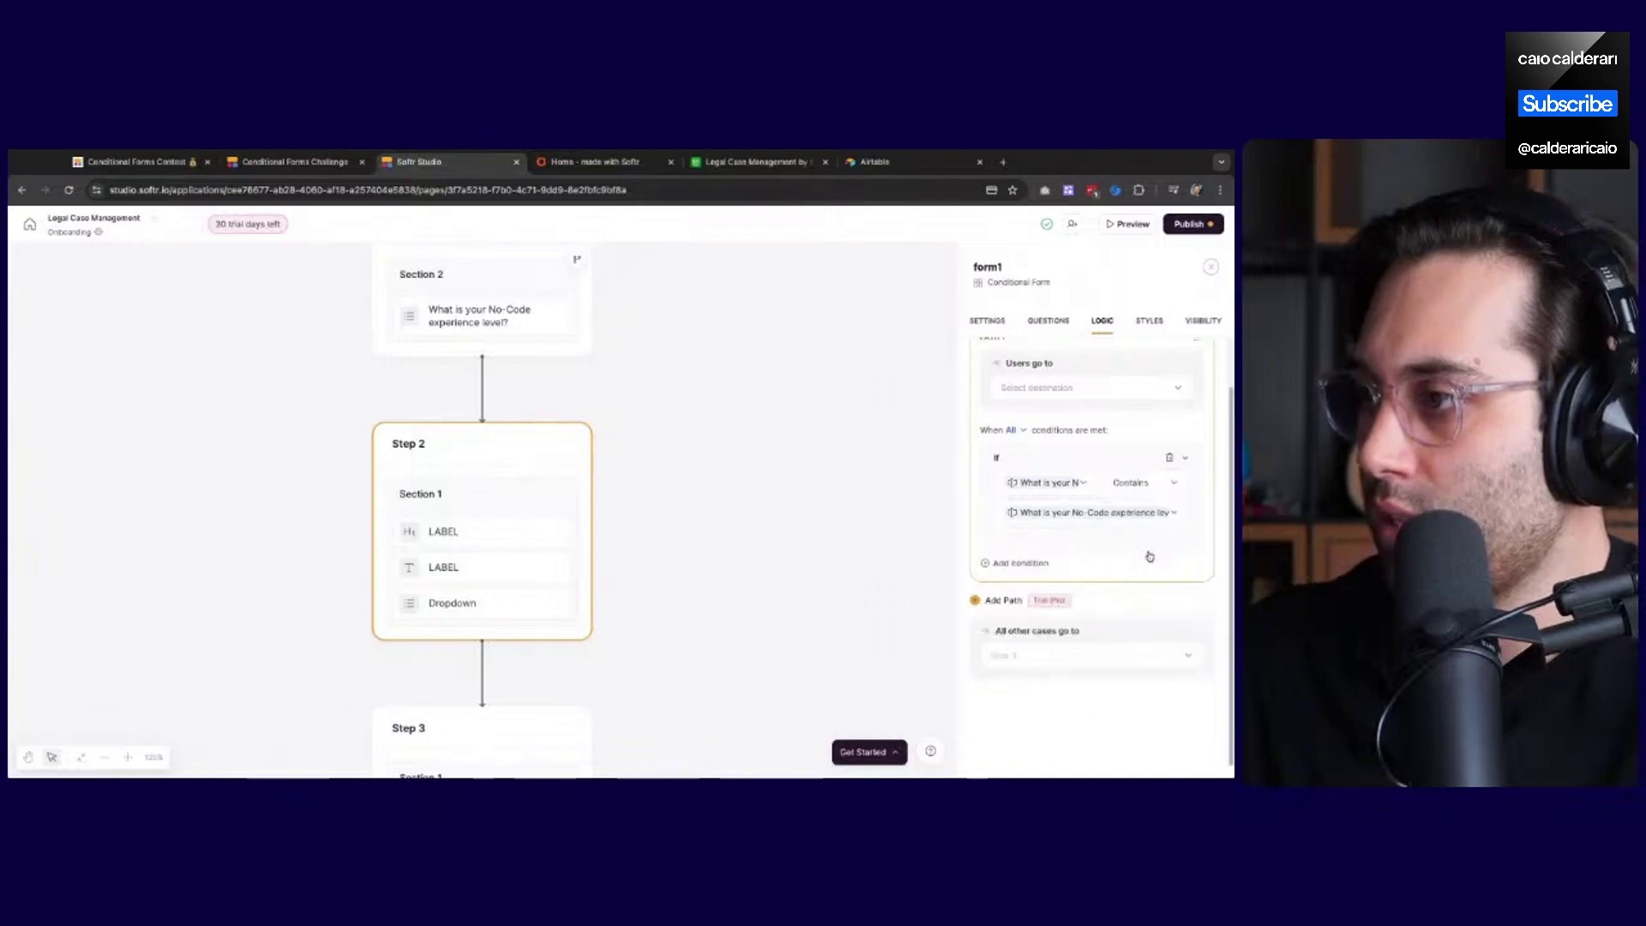
left_click(1082, 512)
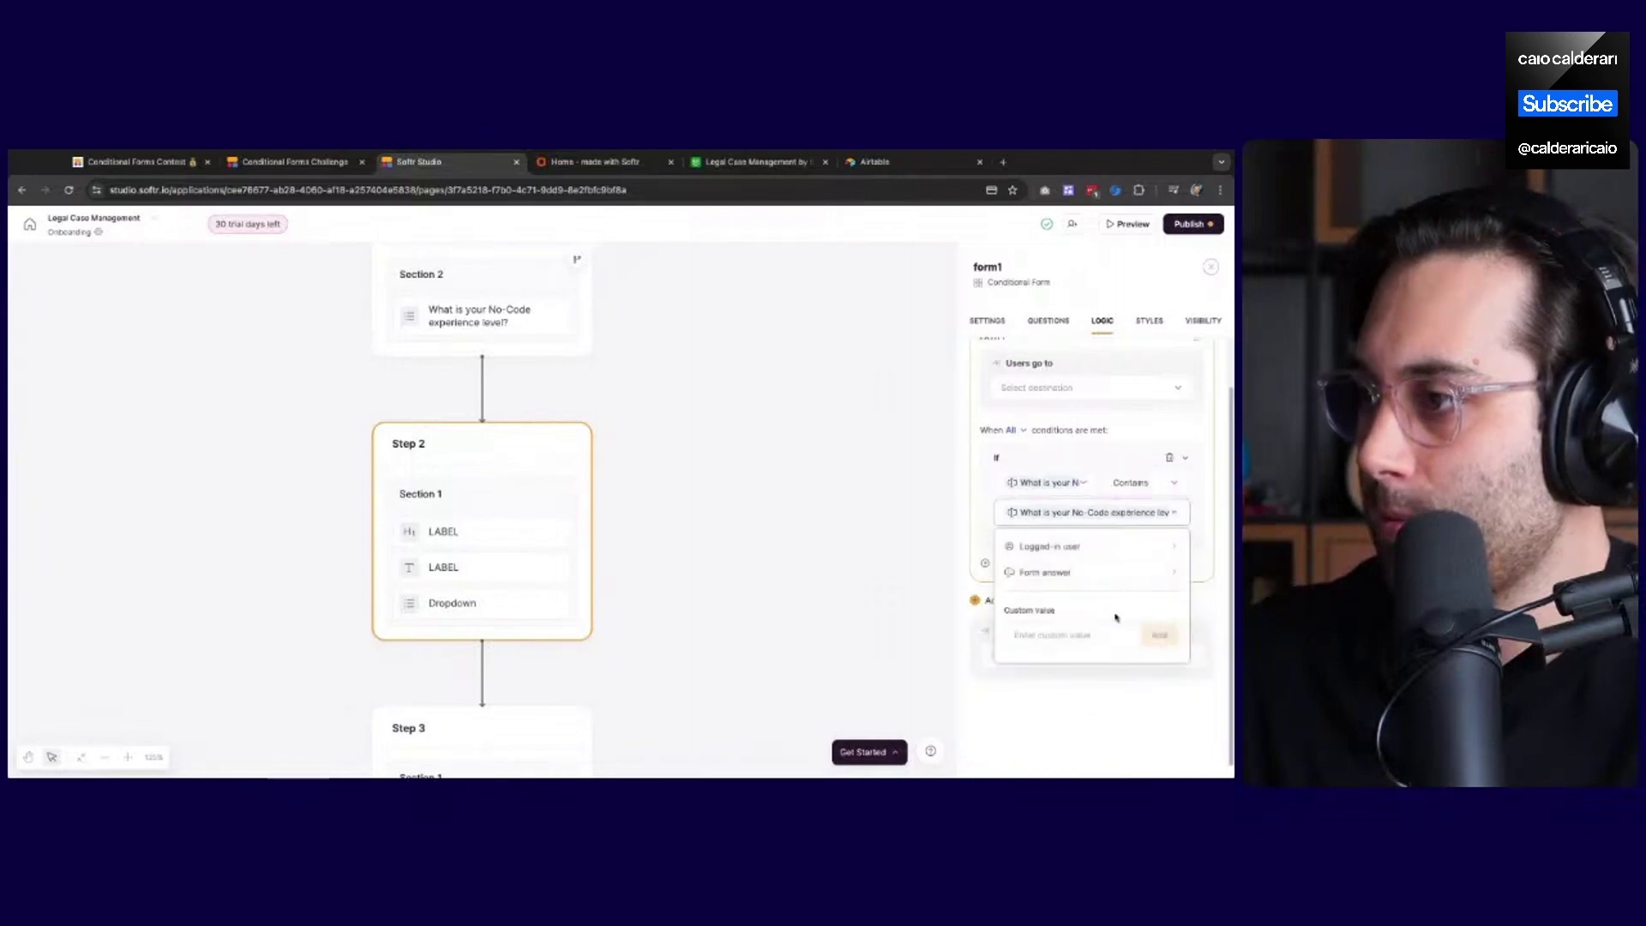
left_click(1085, 632)
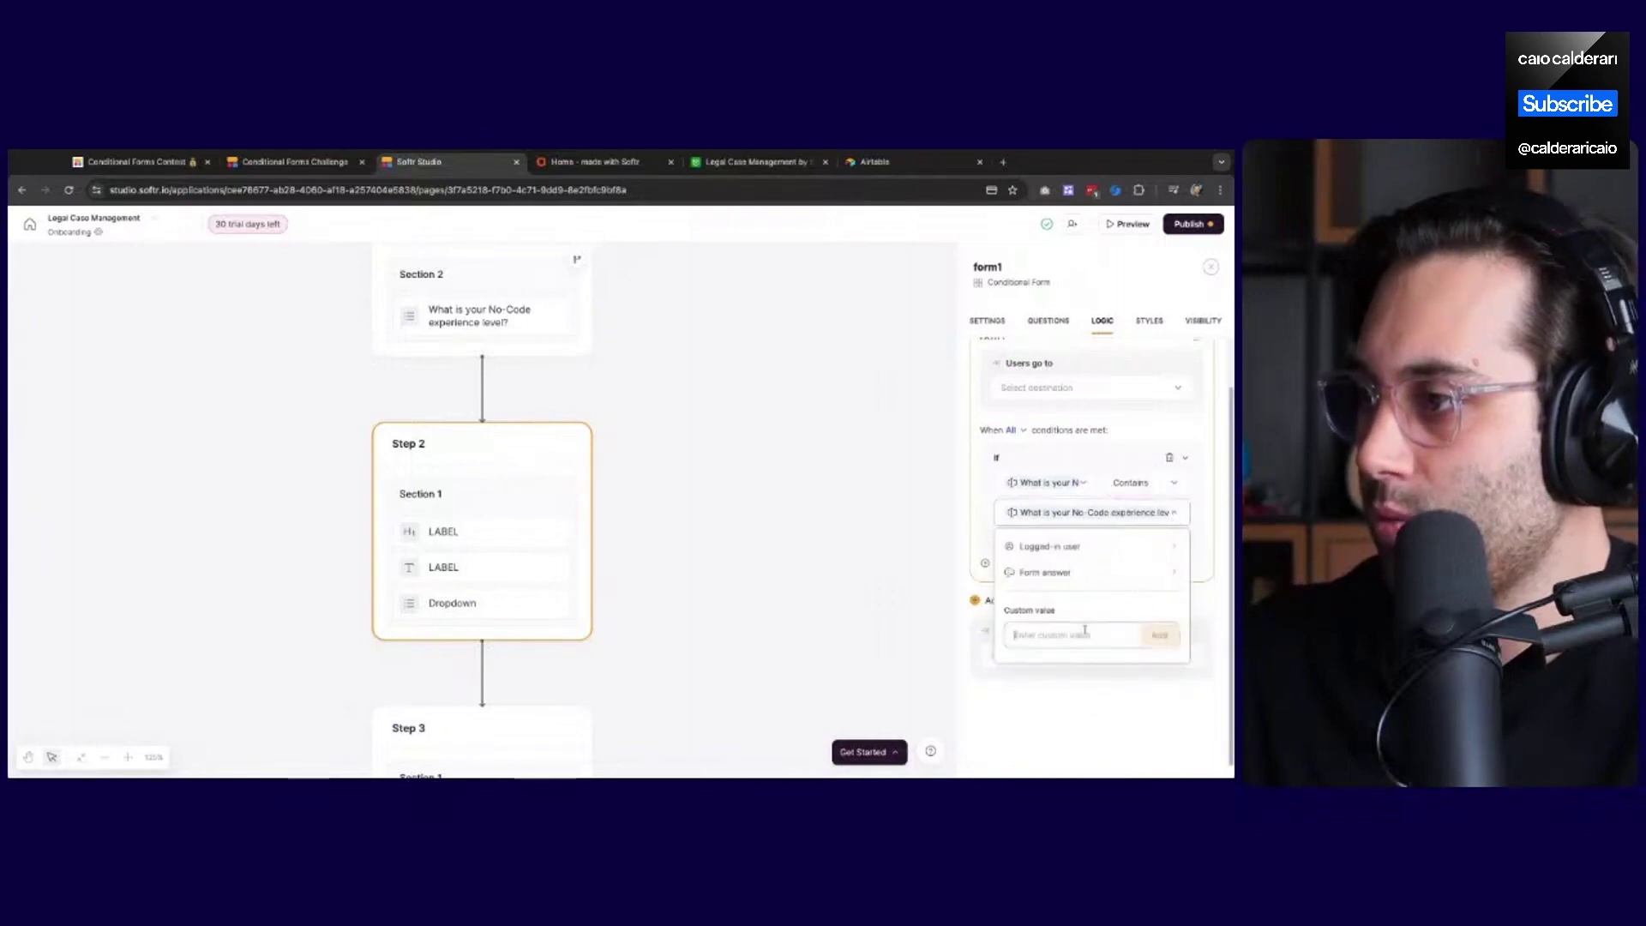
type("test")
key("Return")
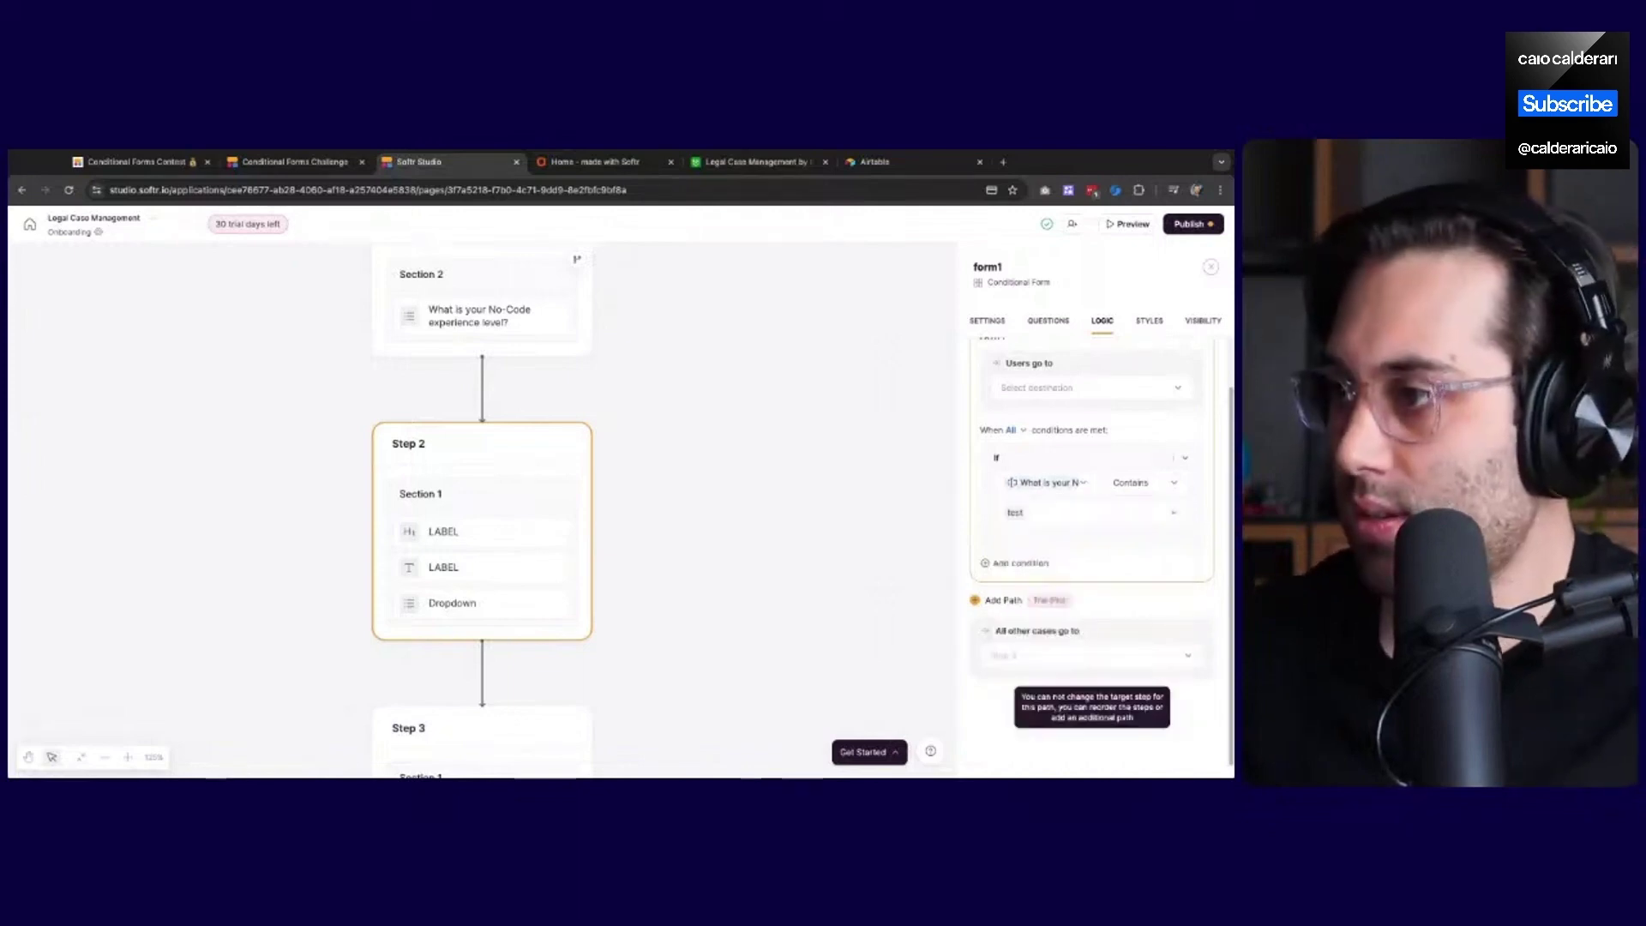
left_click(1061, 515)
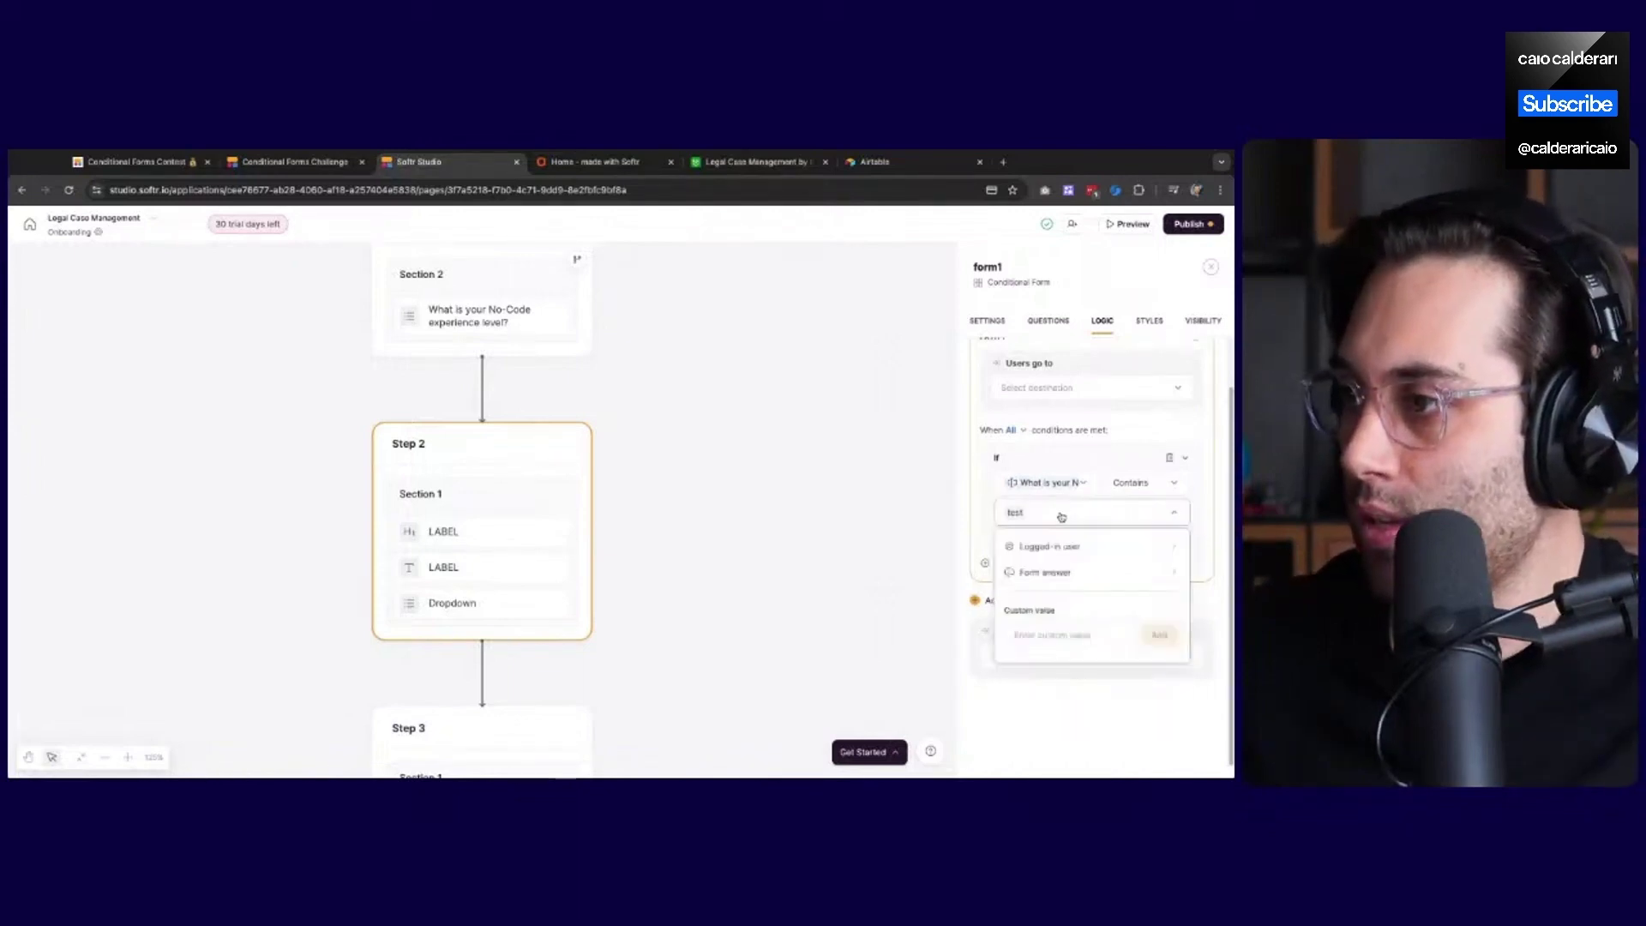
left_click(1065, 642)
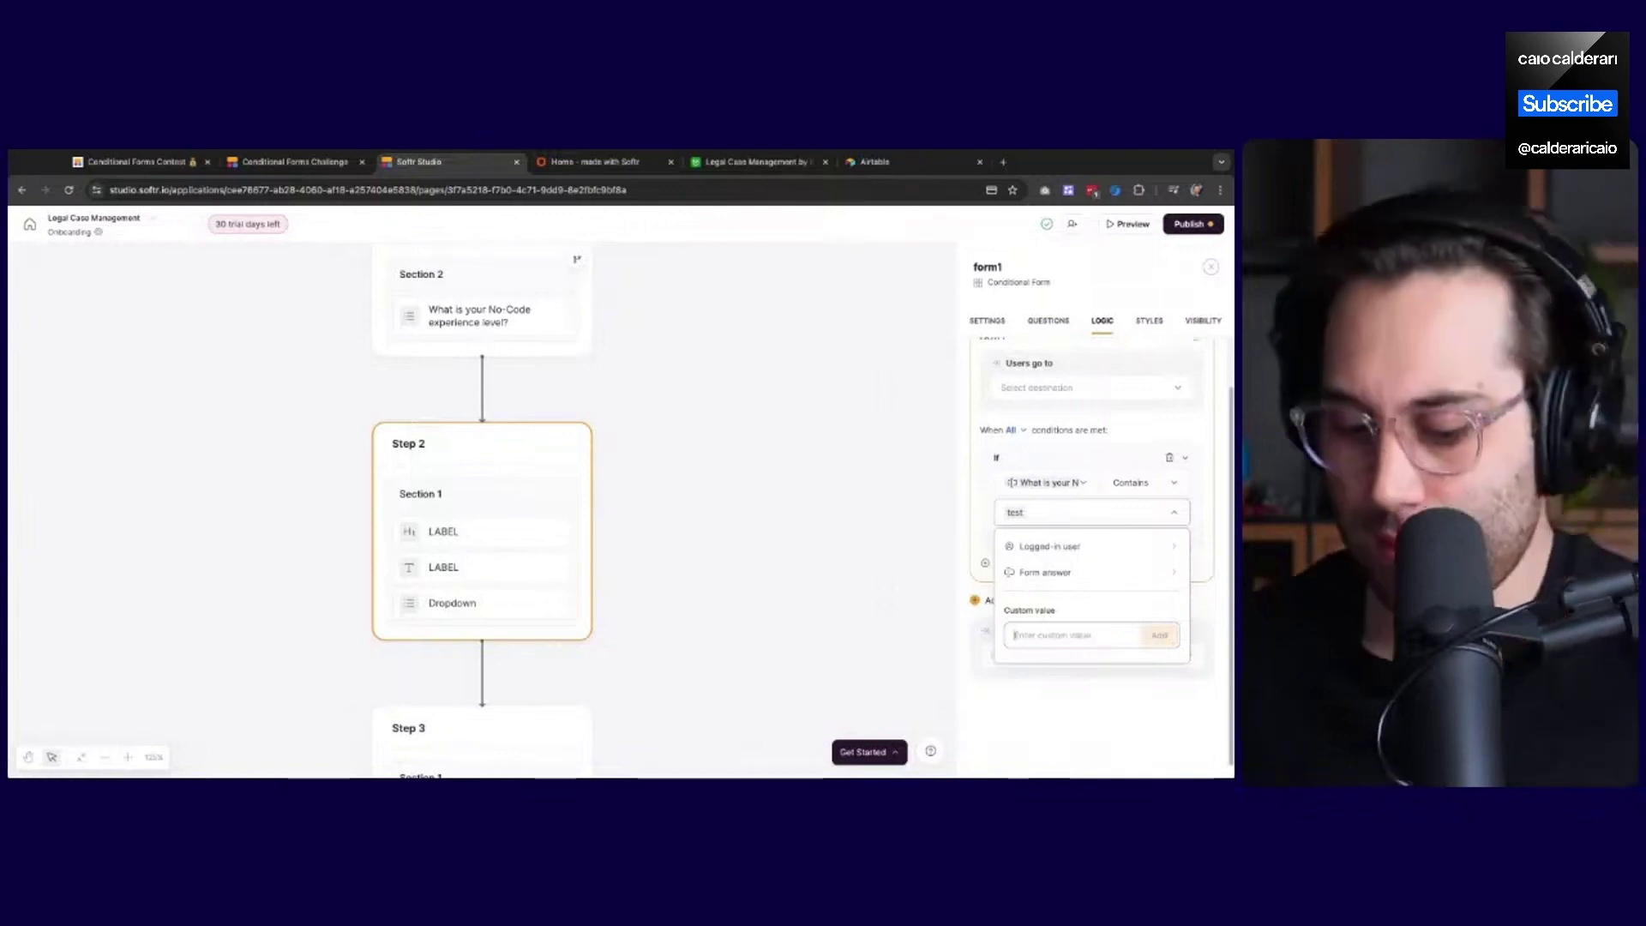
type("Advanced")
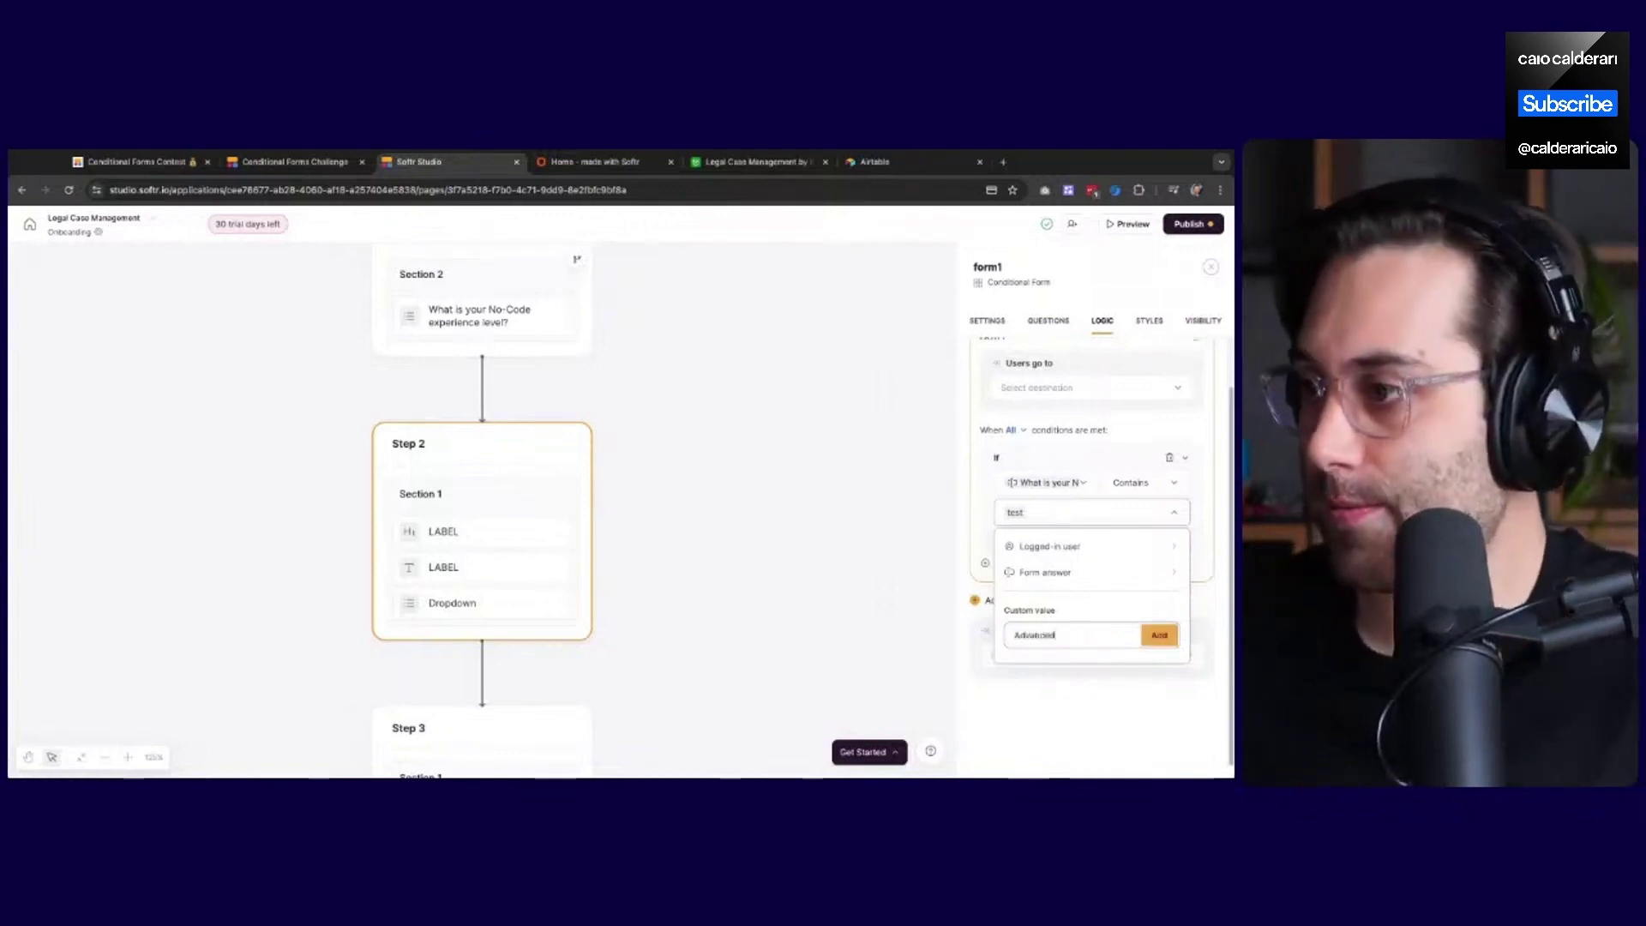
key("Return")
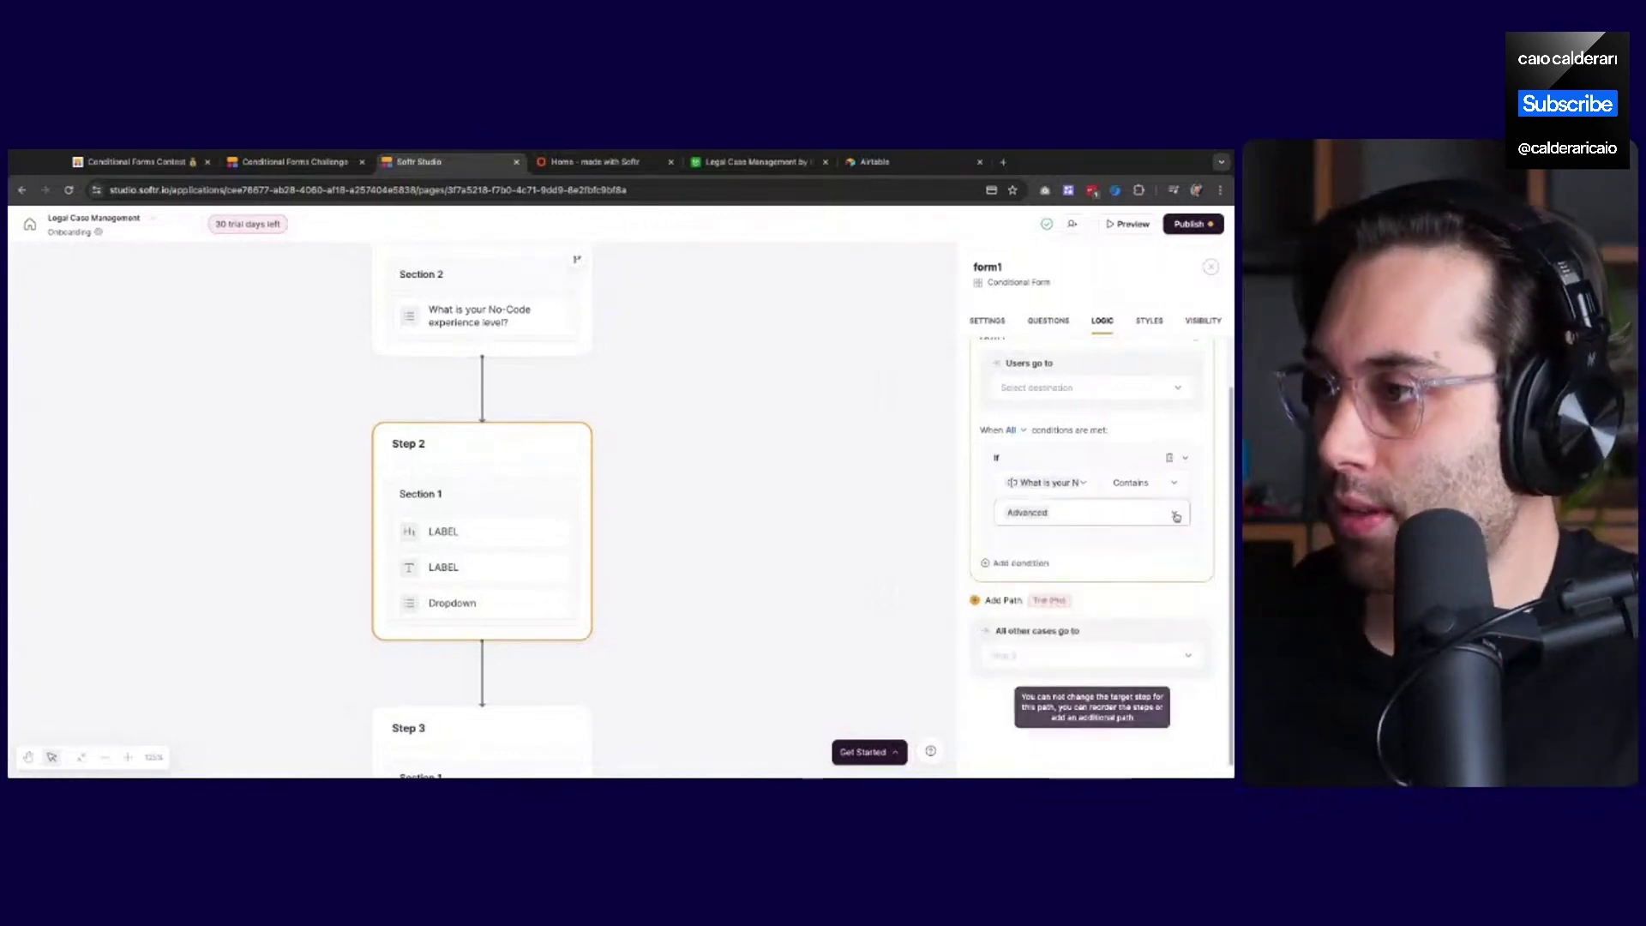
Add a second condition to the Step 2 path and switch matching from All to Any
left_click(1021, 563)
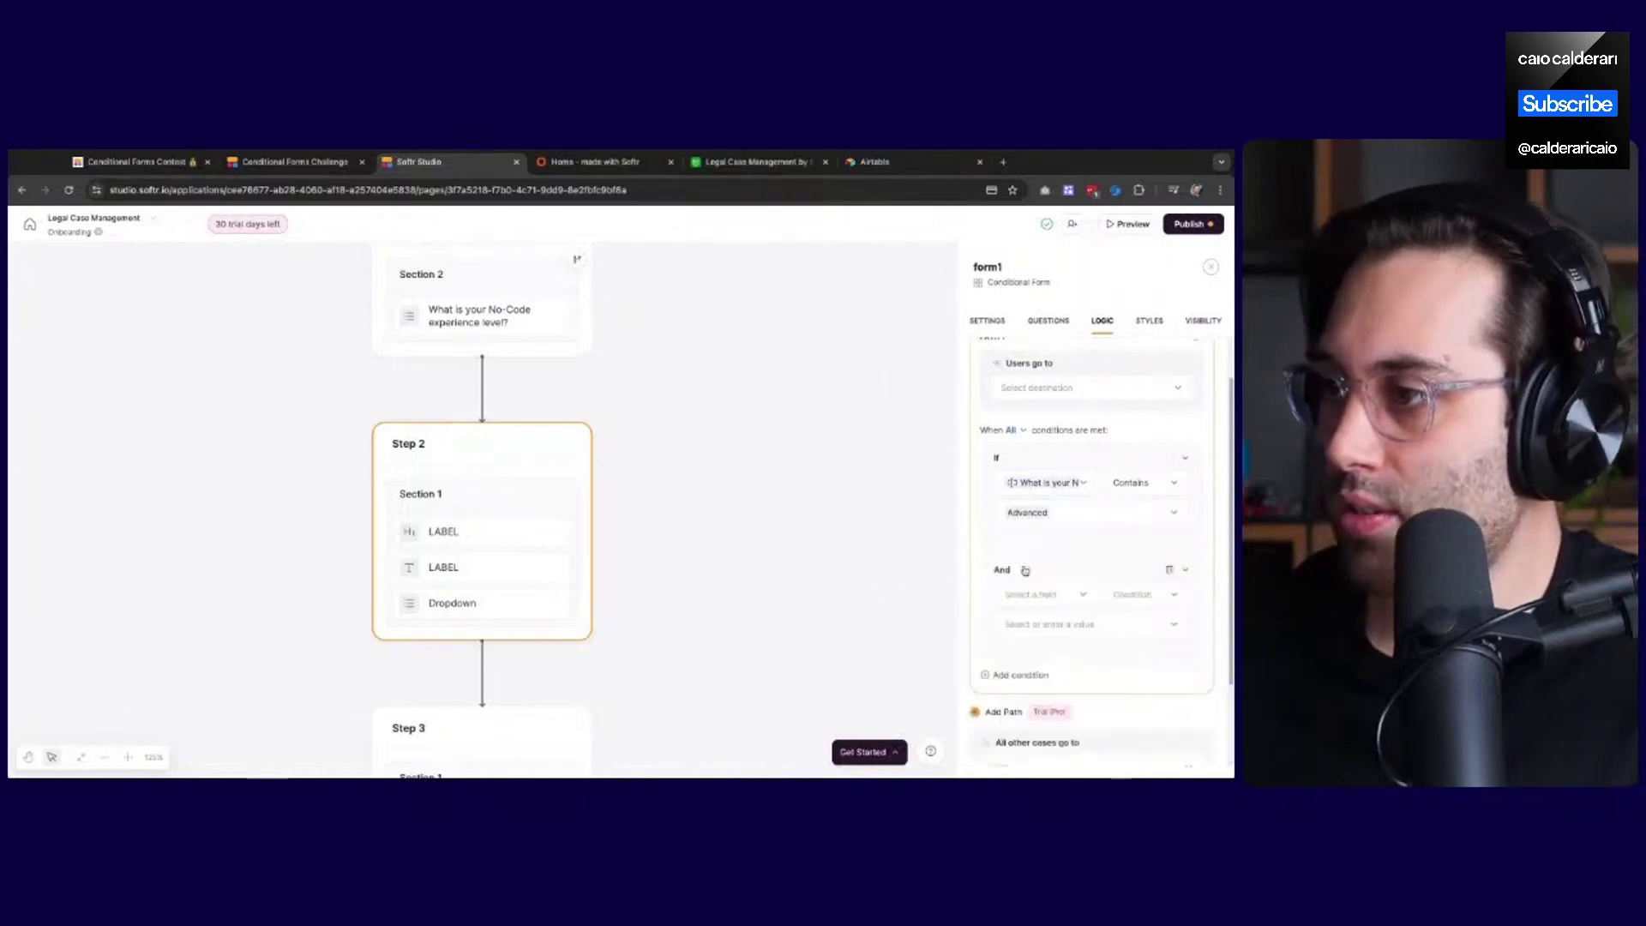
left_click(1040, 597)
left_click(1045, 651)
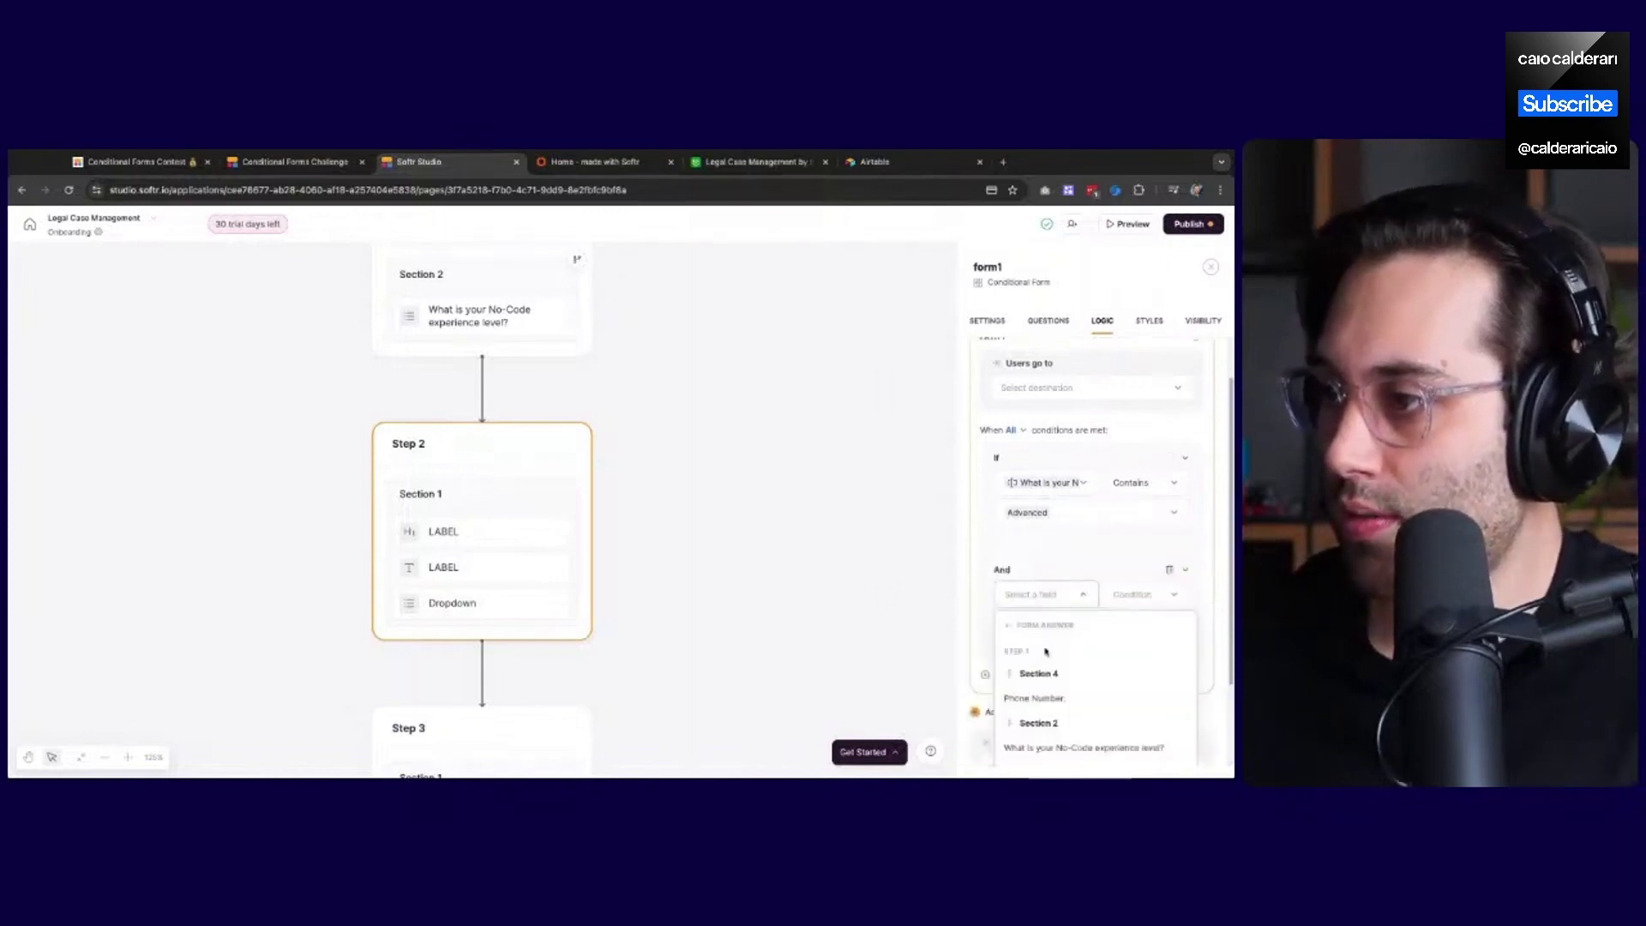
left_click(1001, 574)
left_click(1019, 580)
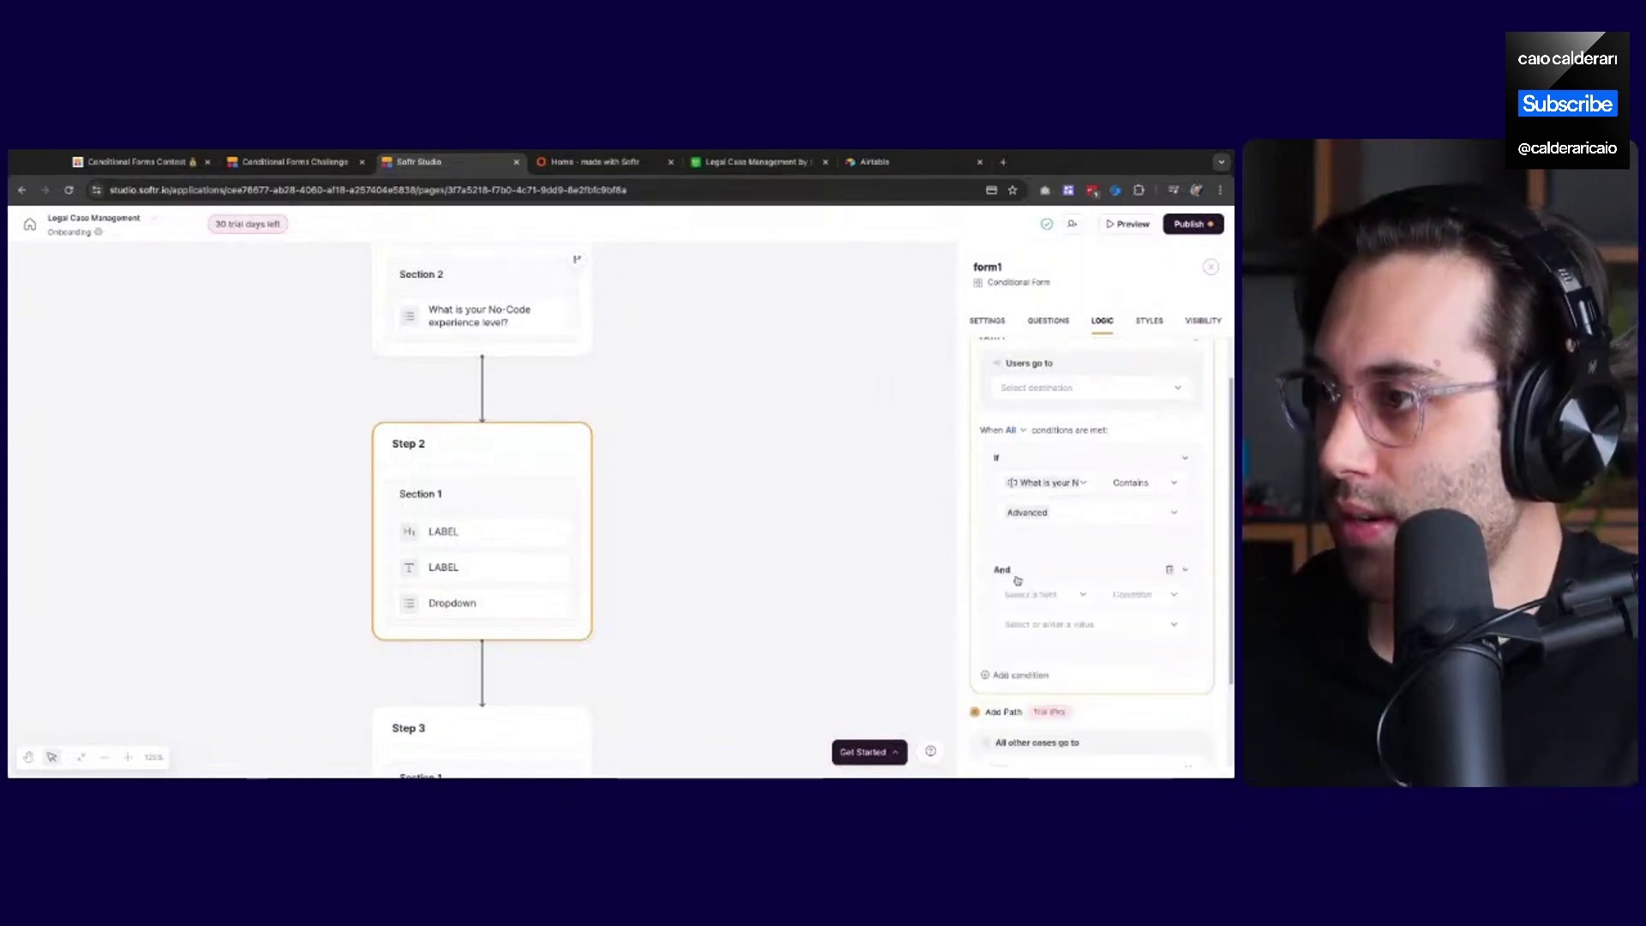
left_click(1015, 434)
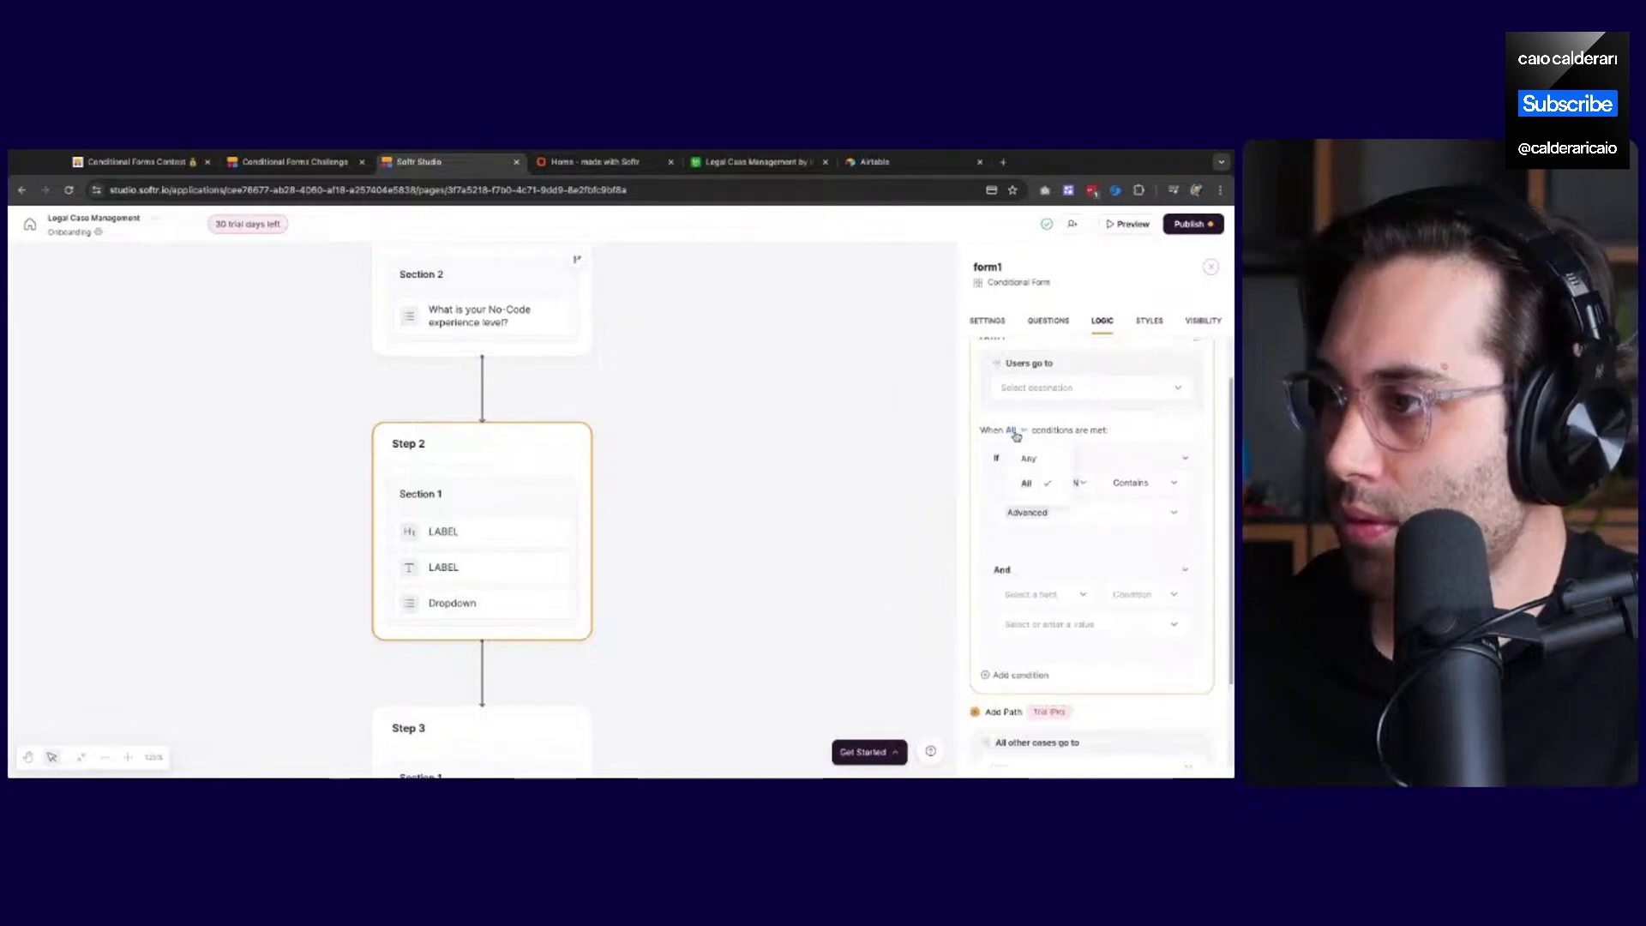
left_click(1012, 434)
left_click(1012, 434)
left_click(1028, 459)
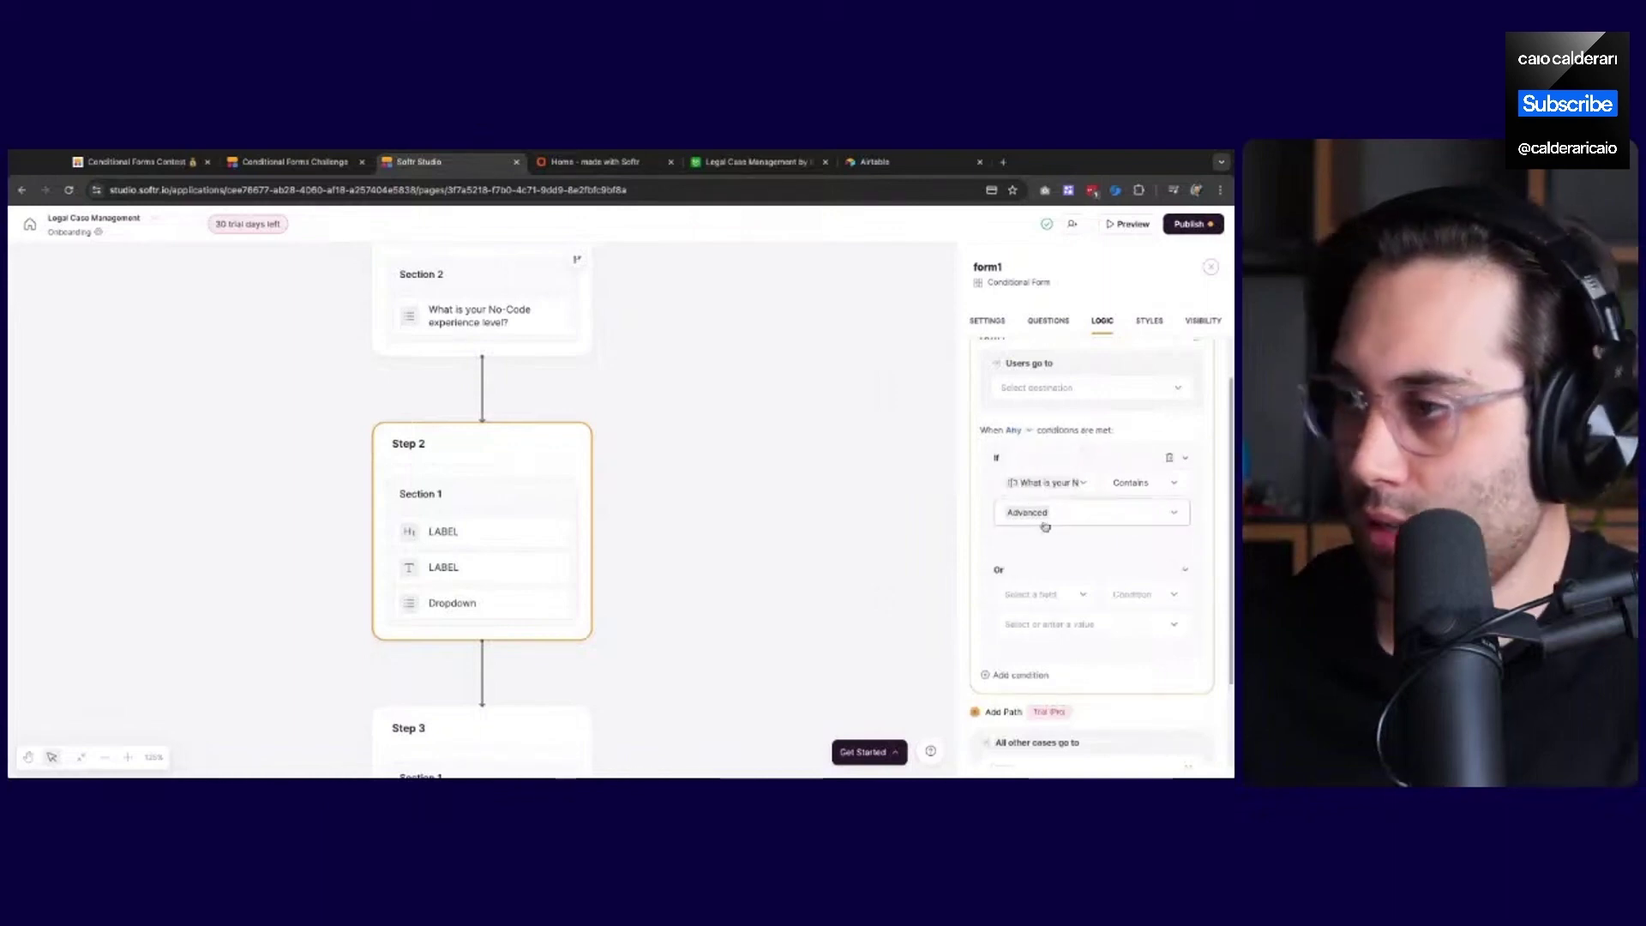
Set the Or row to No-Code experience level Is Intermediate, and change the If row to Is
left_click(1046, 588)
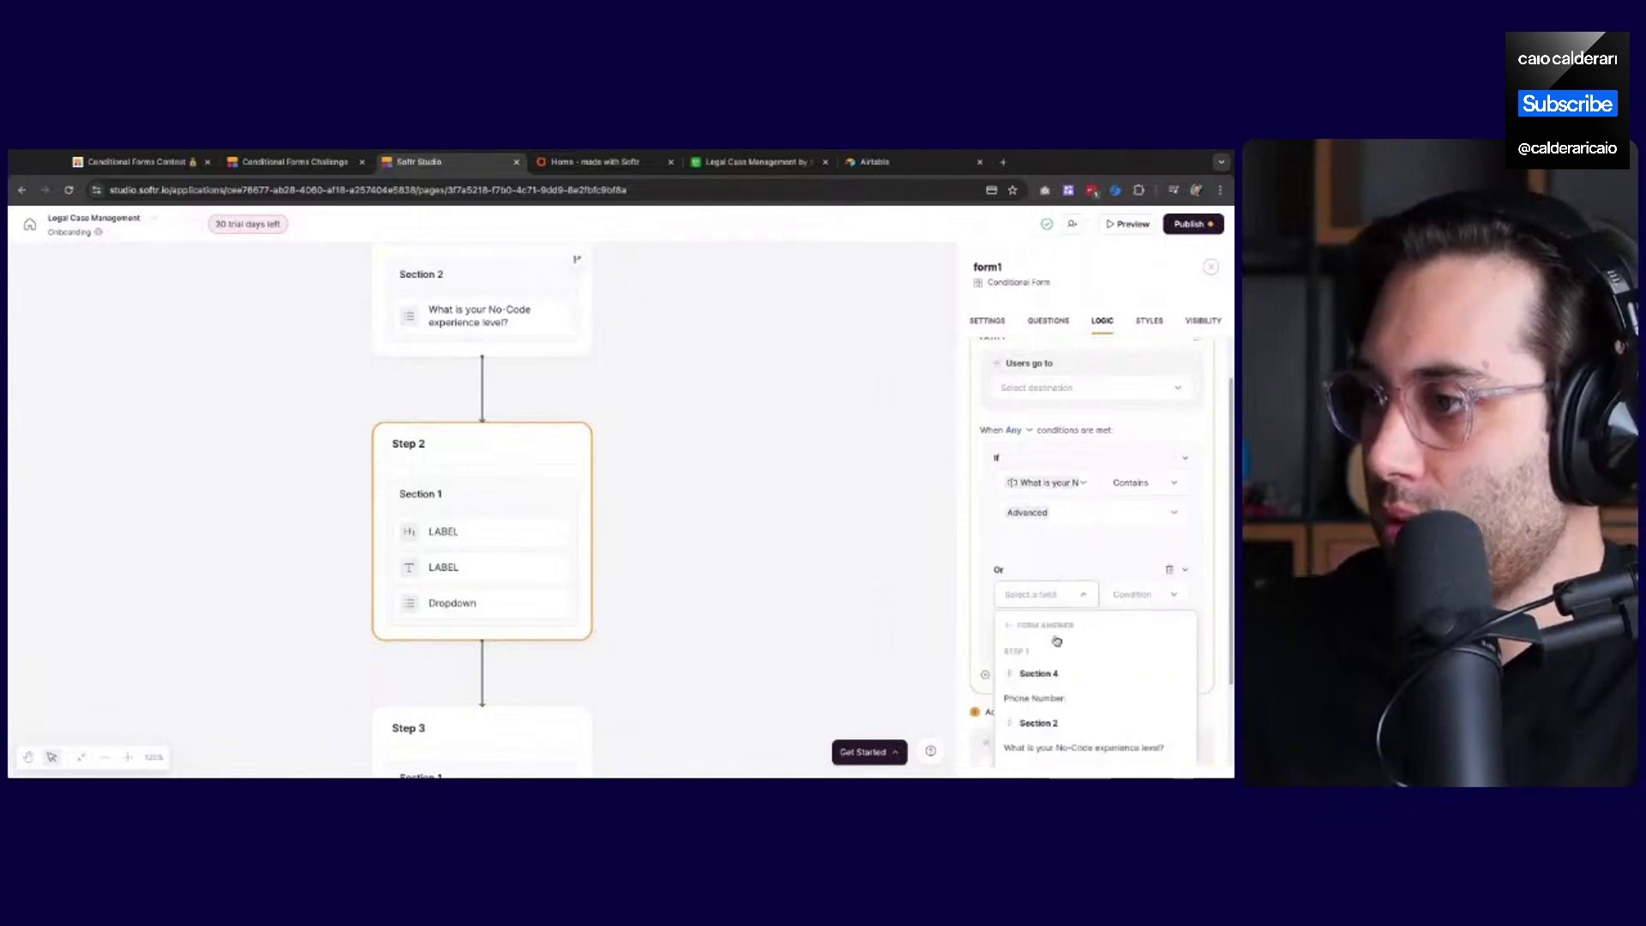
left_click(1072, 714)
left_click(1132, 559)
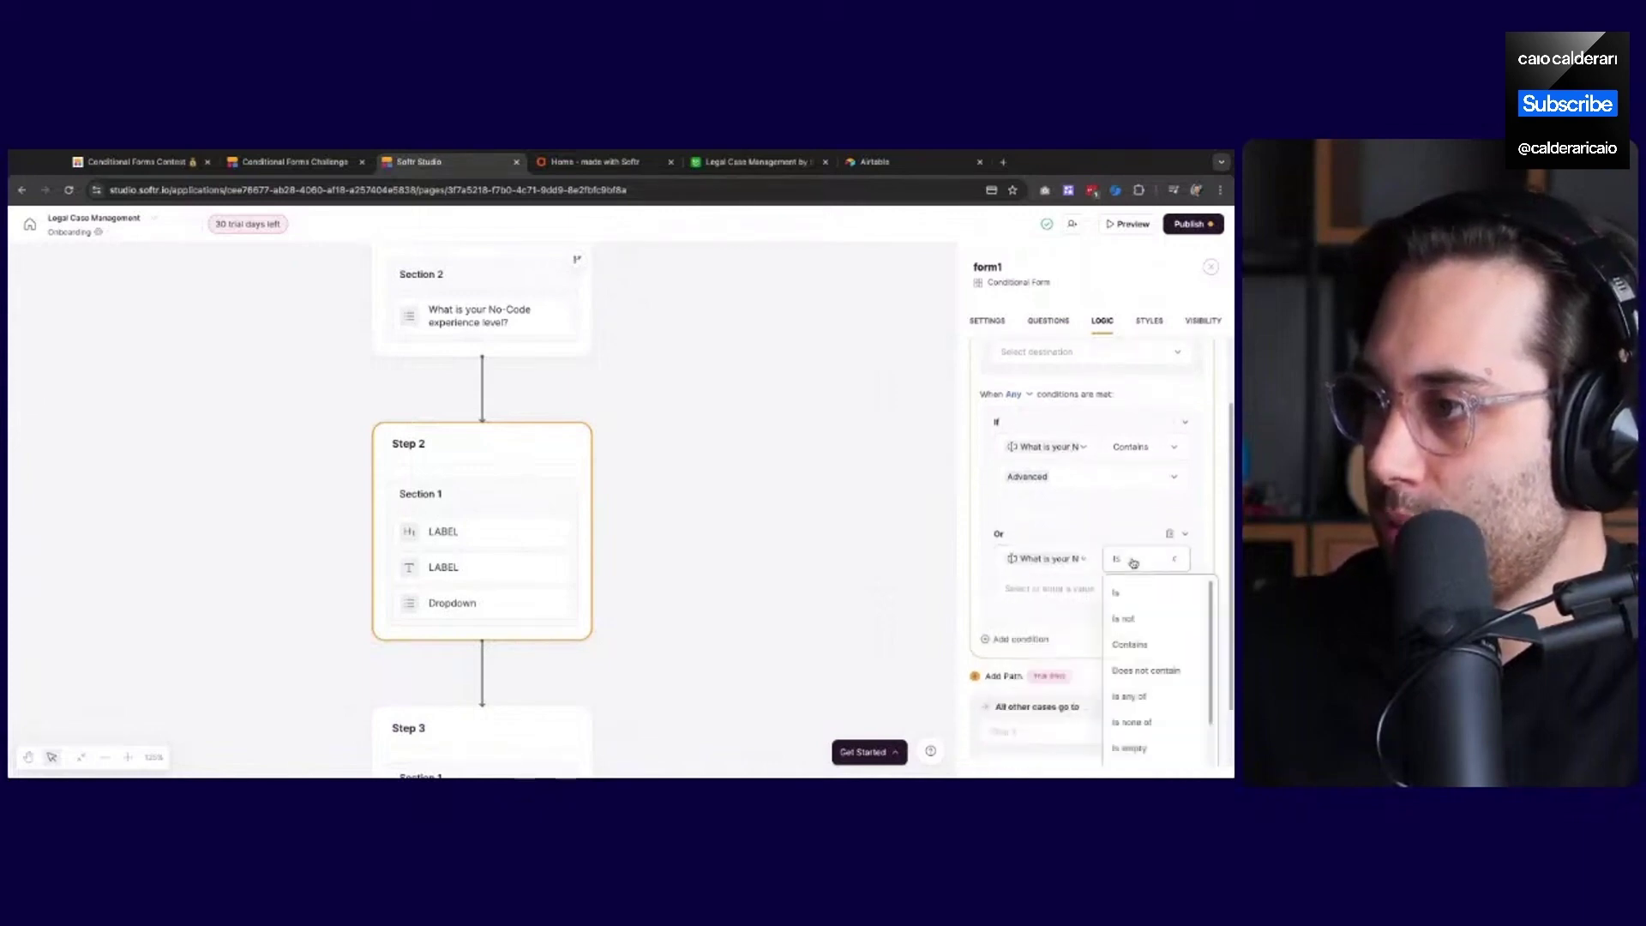
left_click(1140, 642)
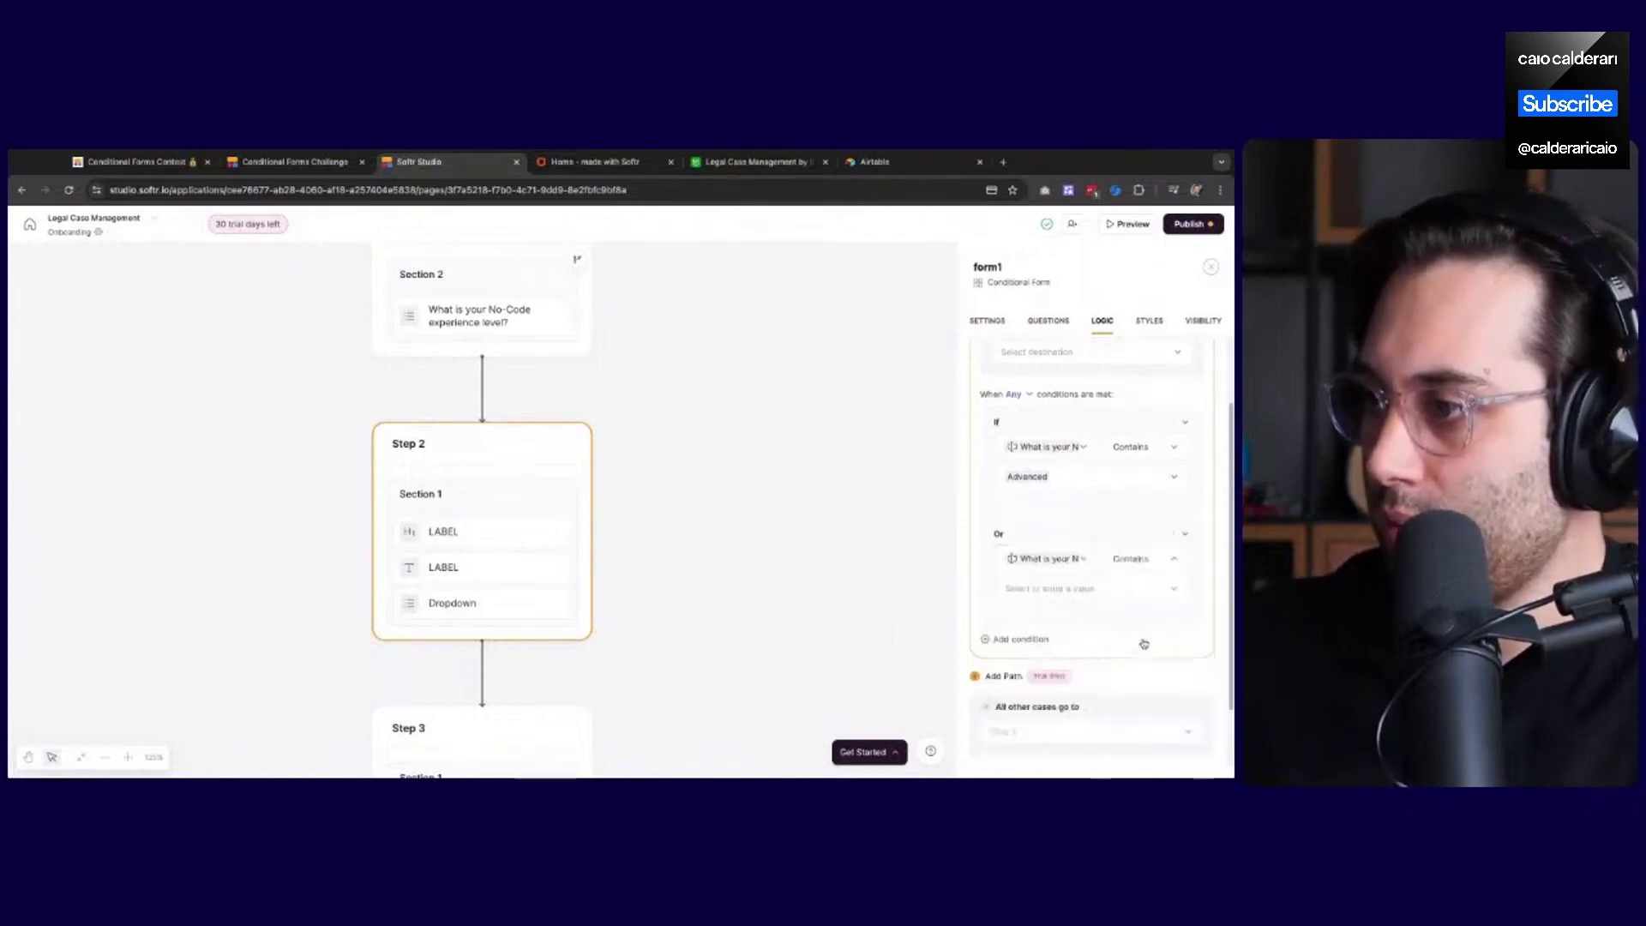
left_click(1115, 565)
left_click(1130, 593)
left_click(1140, 454)
left_click(1141, 479)
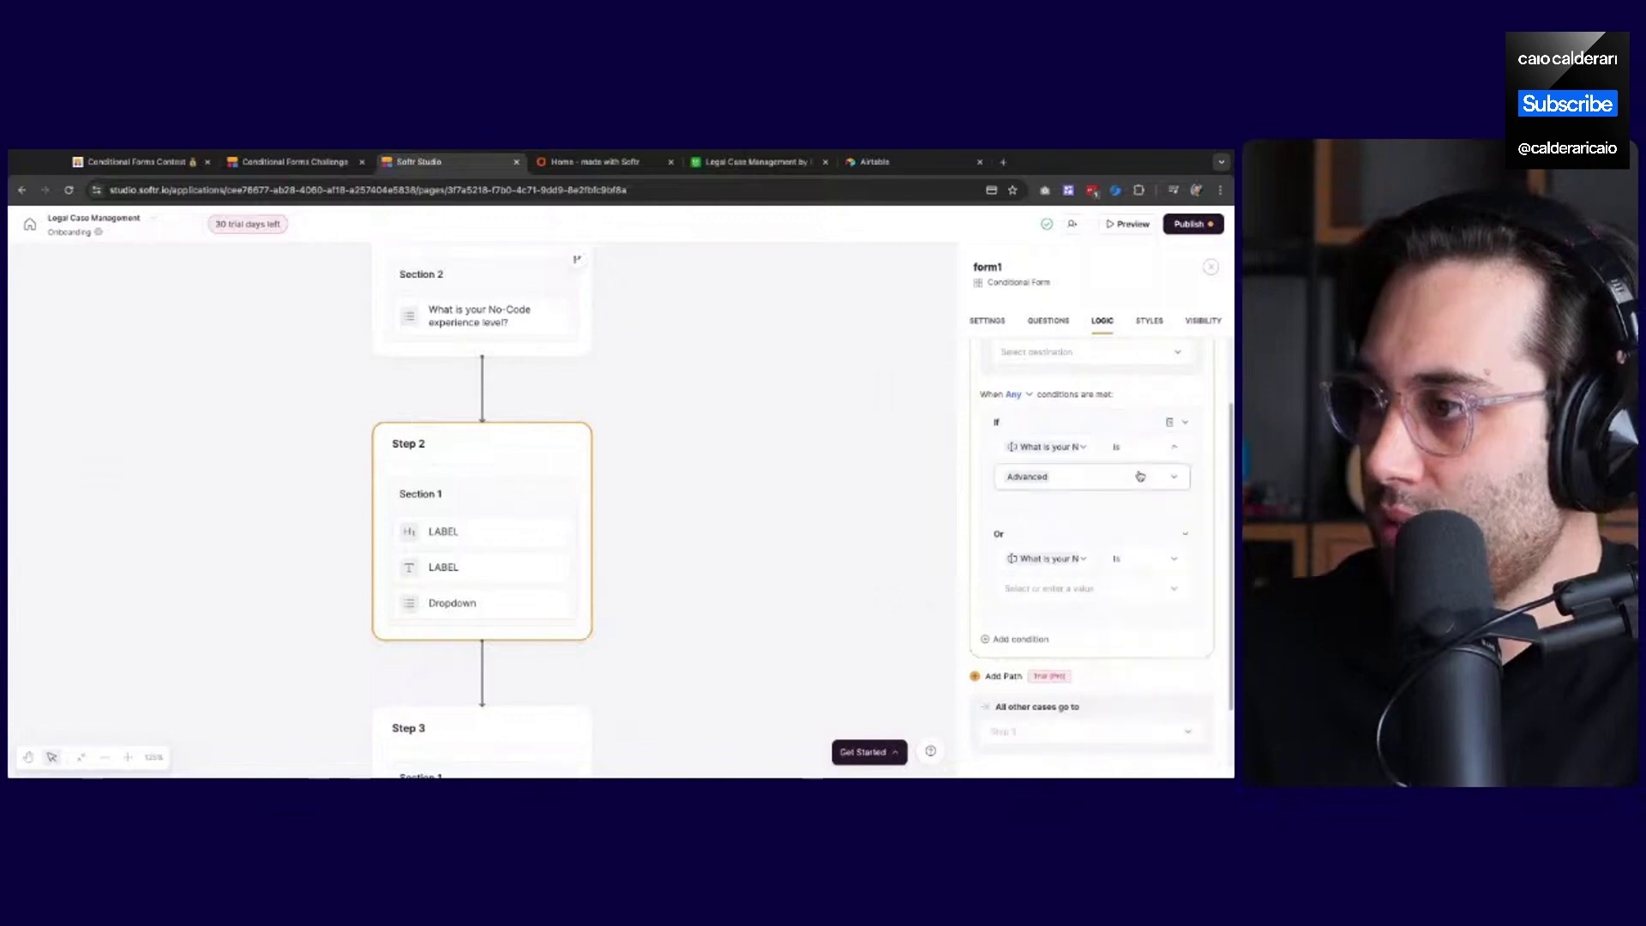
left_click(1058, 594)
left_click(1034, 710)
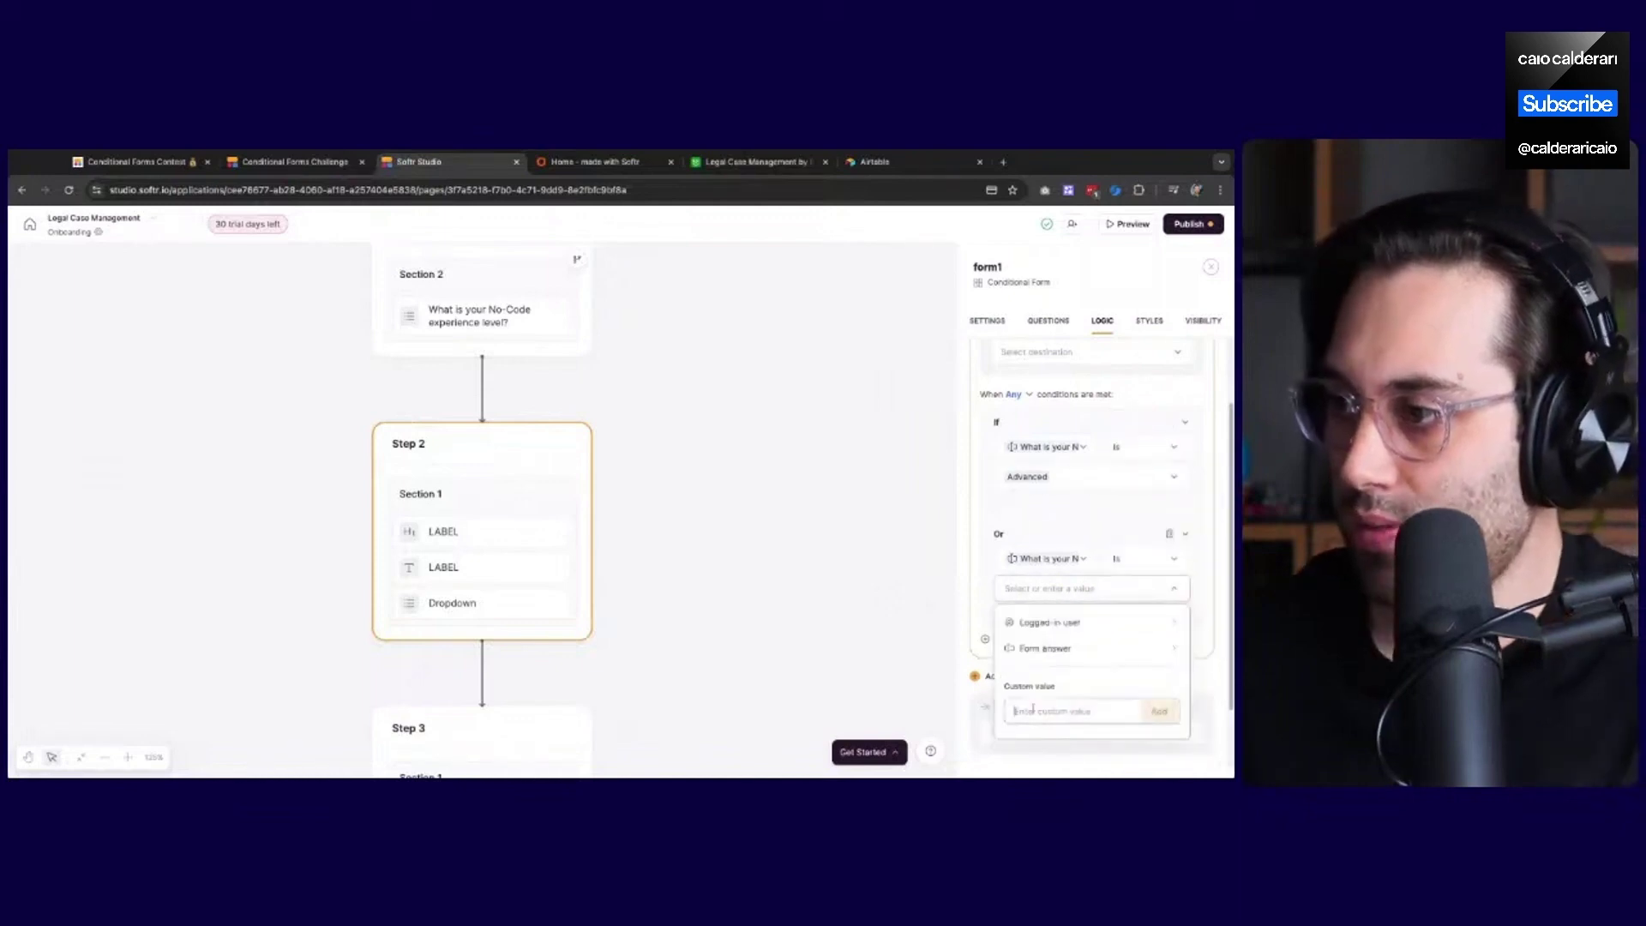
type("In")
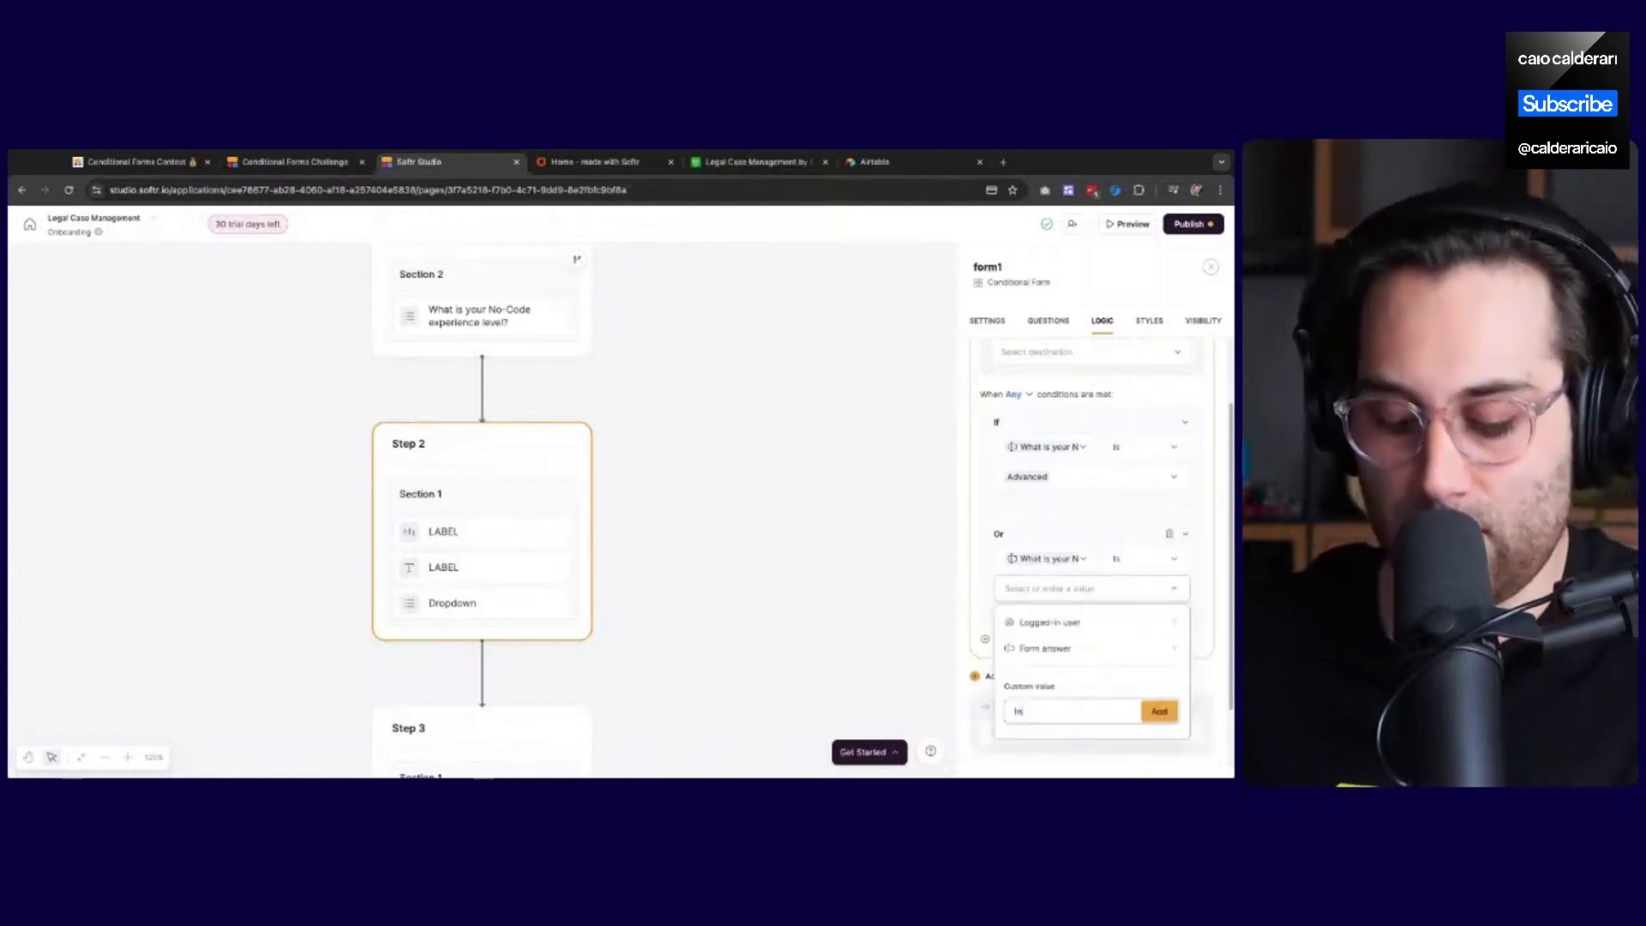
type("termediate")
key("Return")
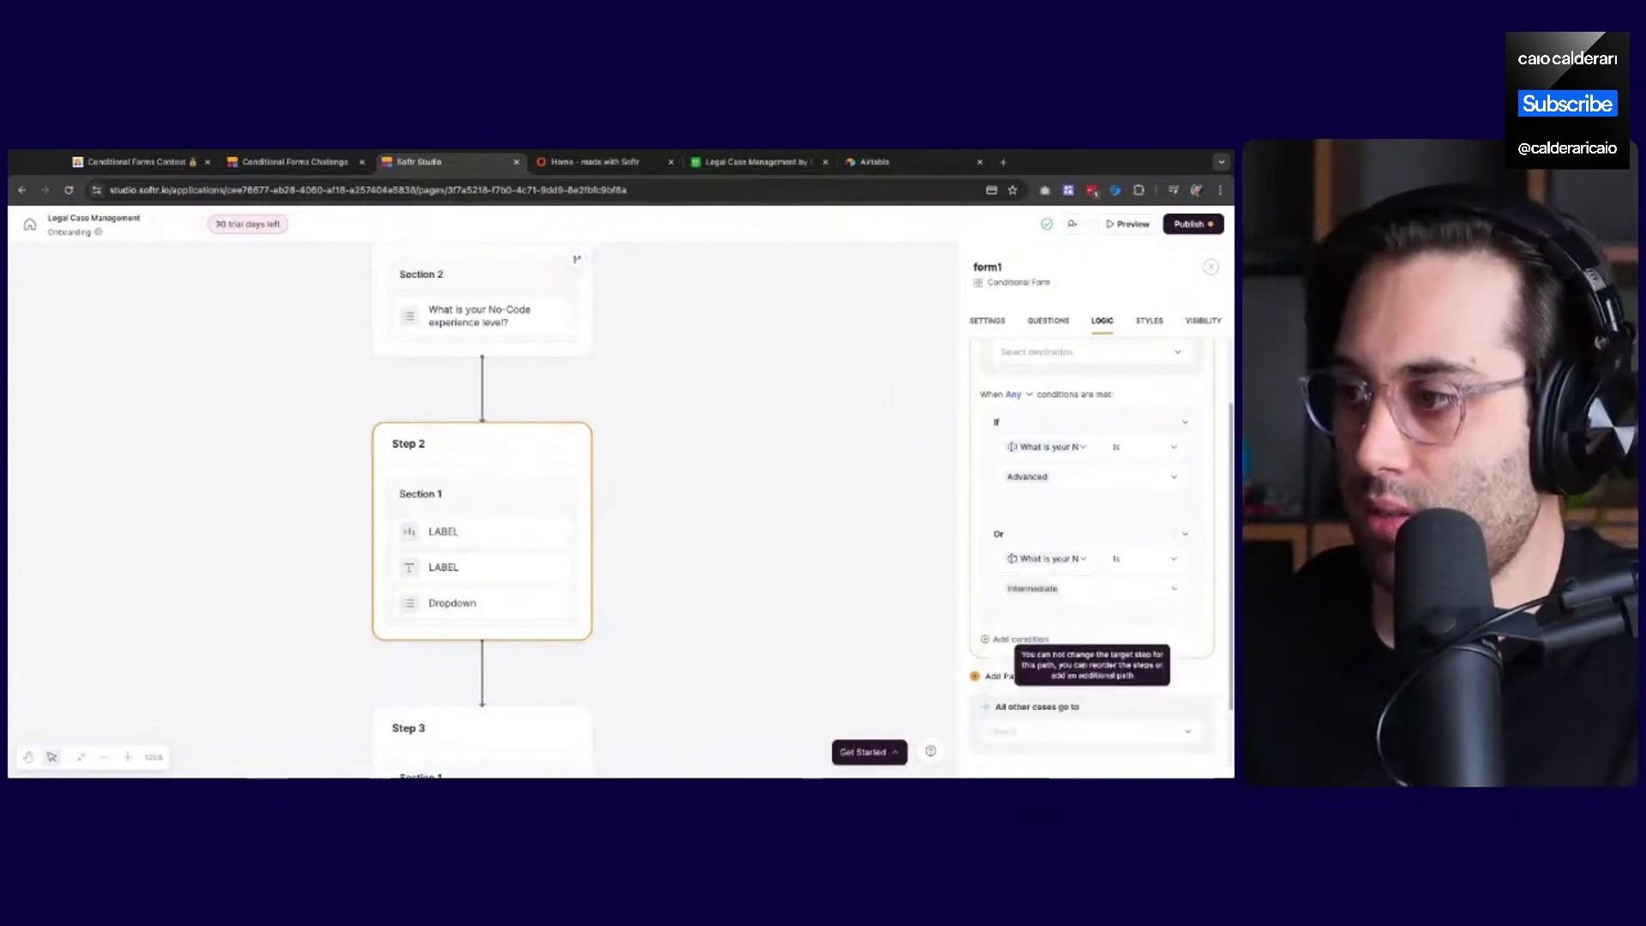
In Airtable, view the Experience Level field's Beginner, Intermediate and Advanced options, then go back to Softr Studio
left_click(755, 163)
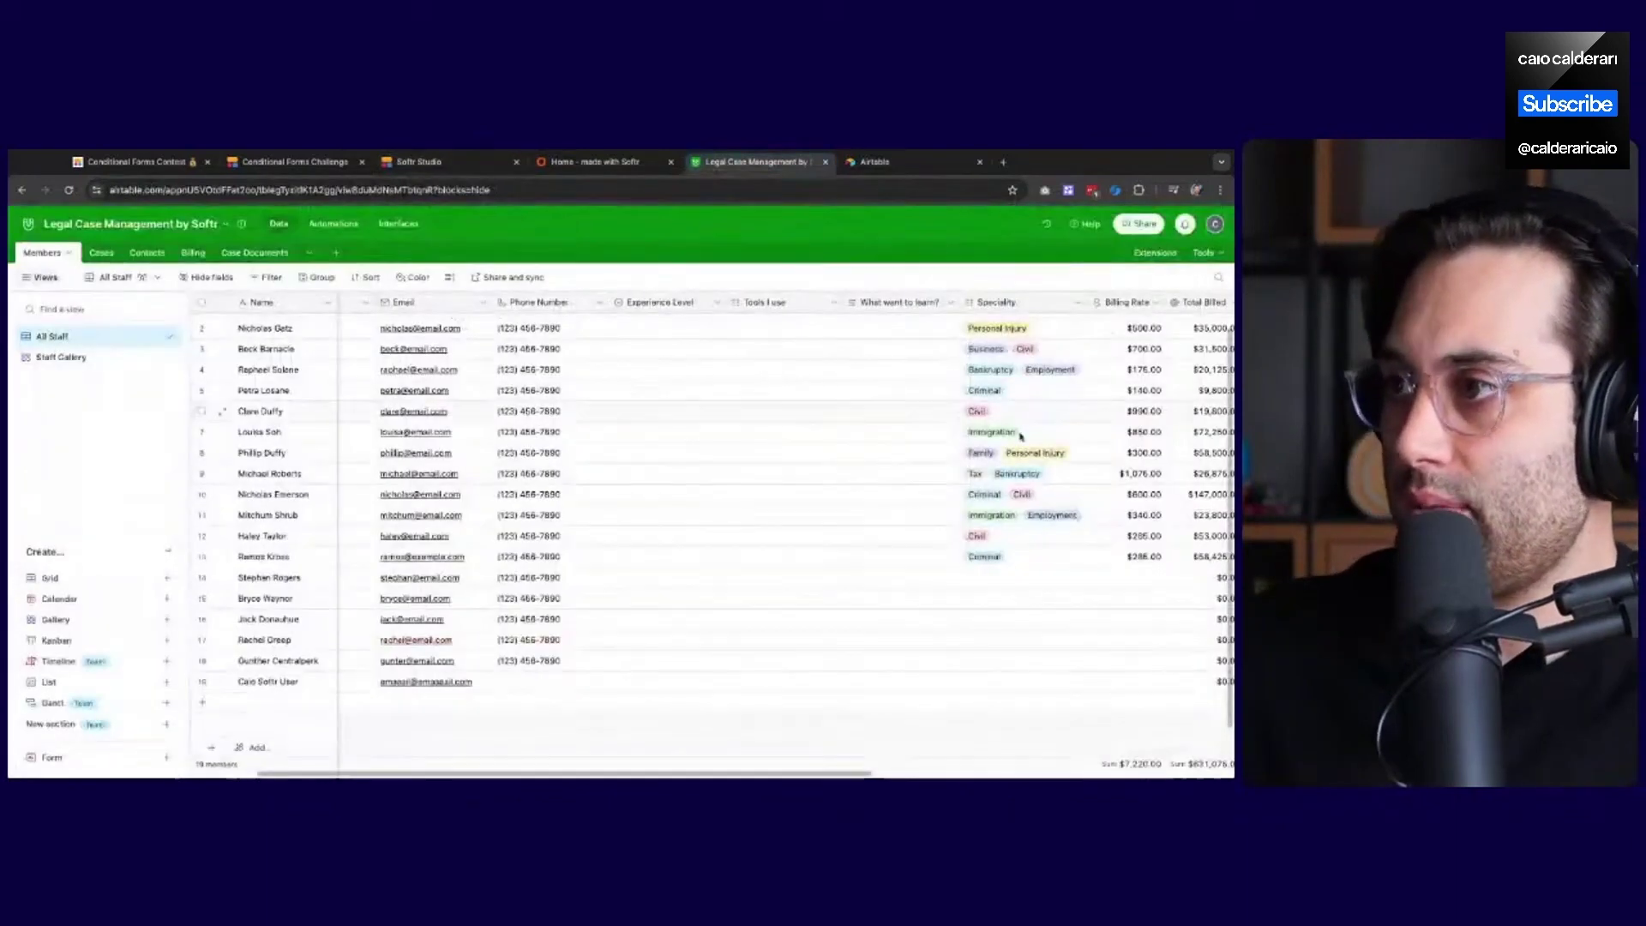
scroll(821, 776, "right", 10)
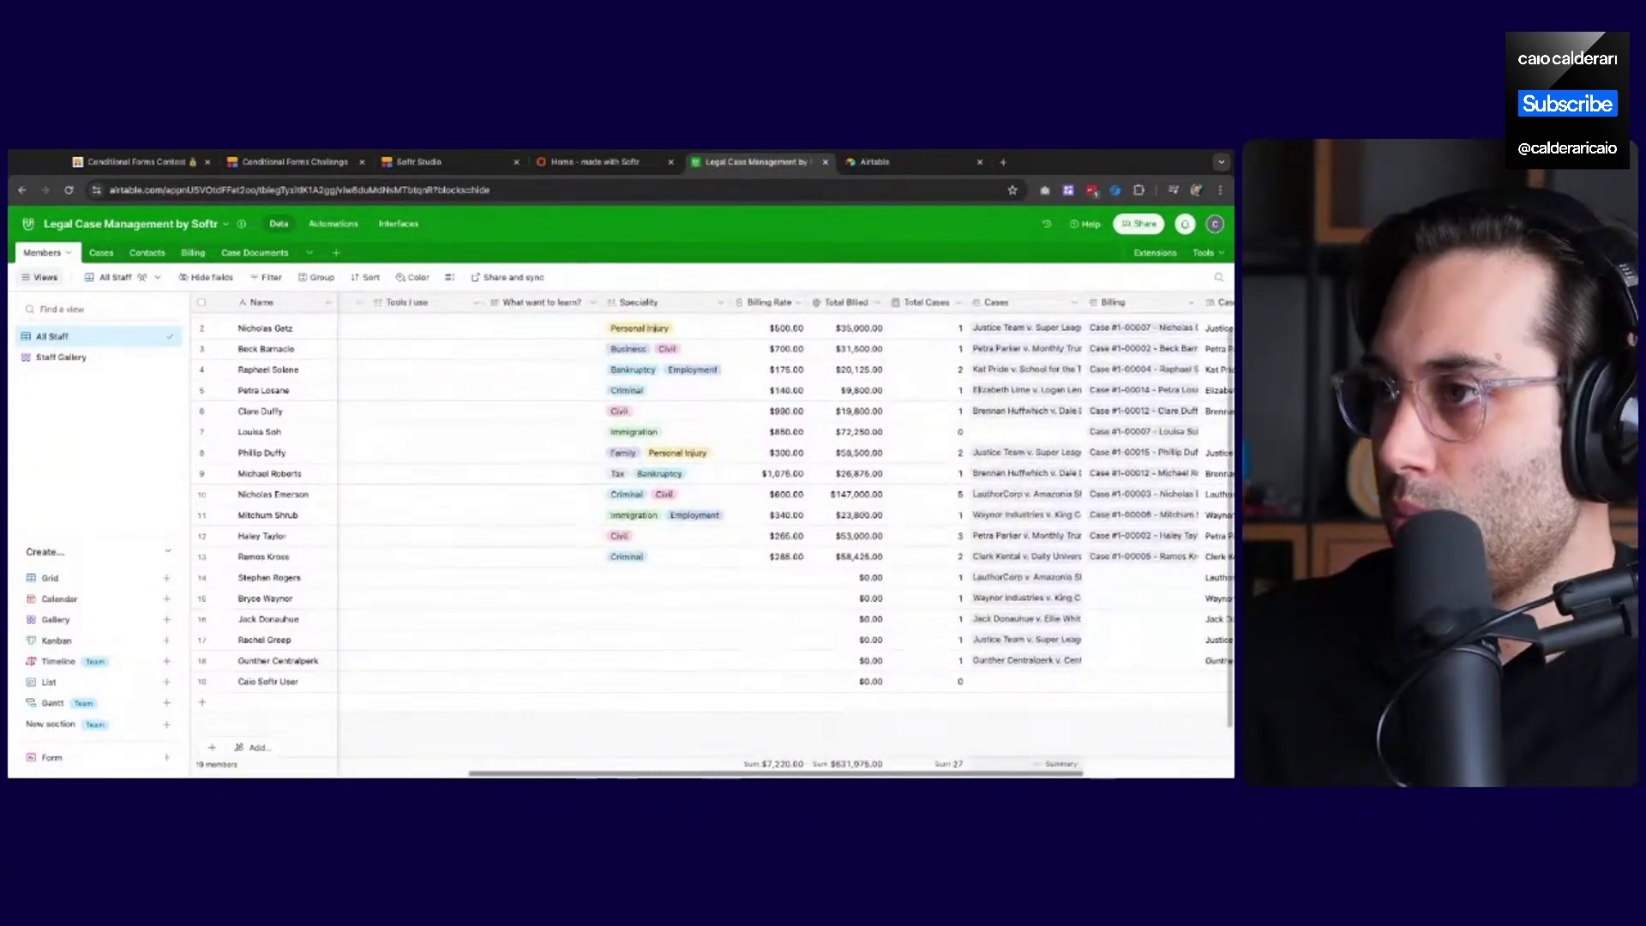
scroll(785, 531, "left", 3)
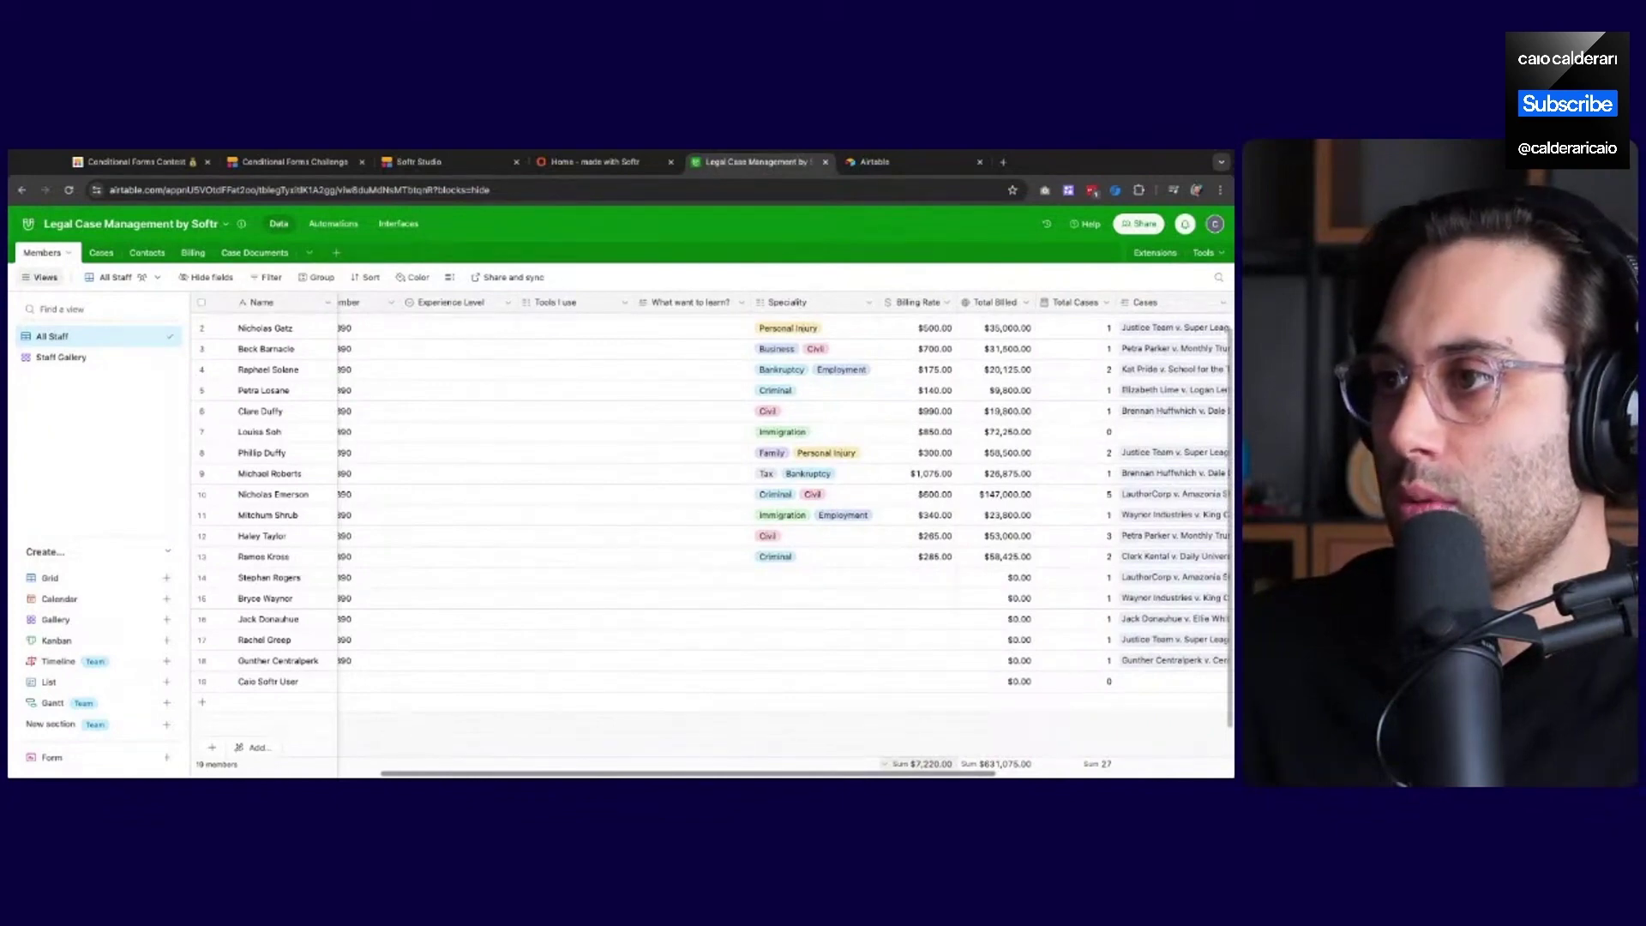
scroll(512, 350, "left", 3)
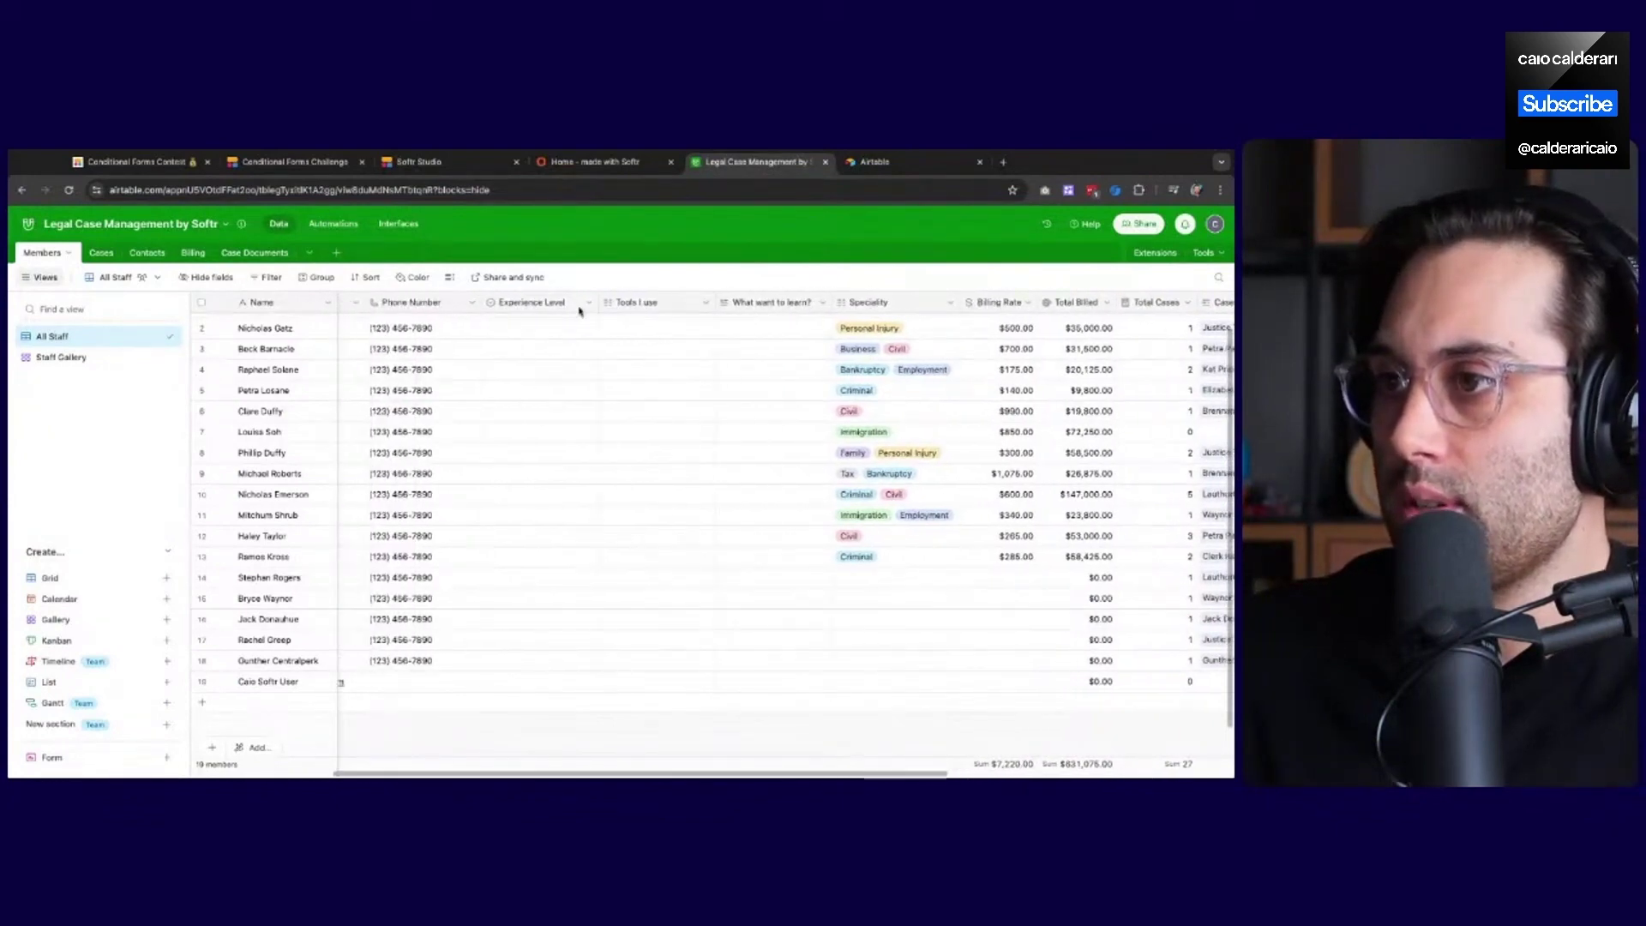
left_click(588, 303)
left_click(573, 330)
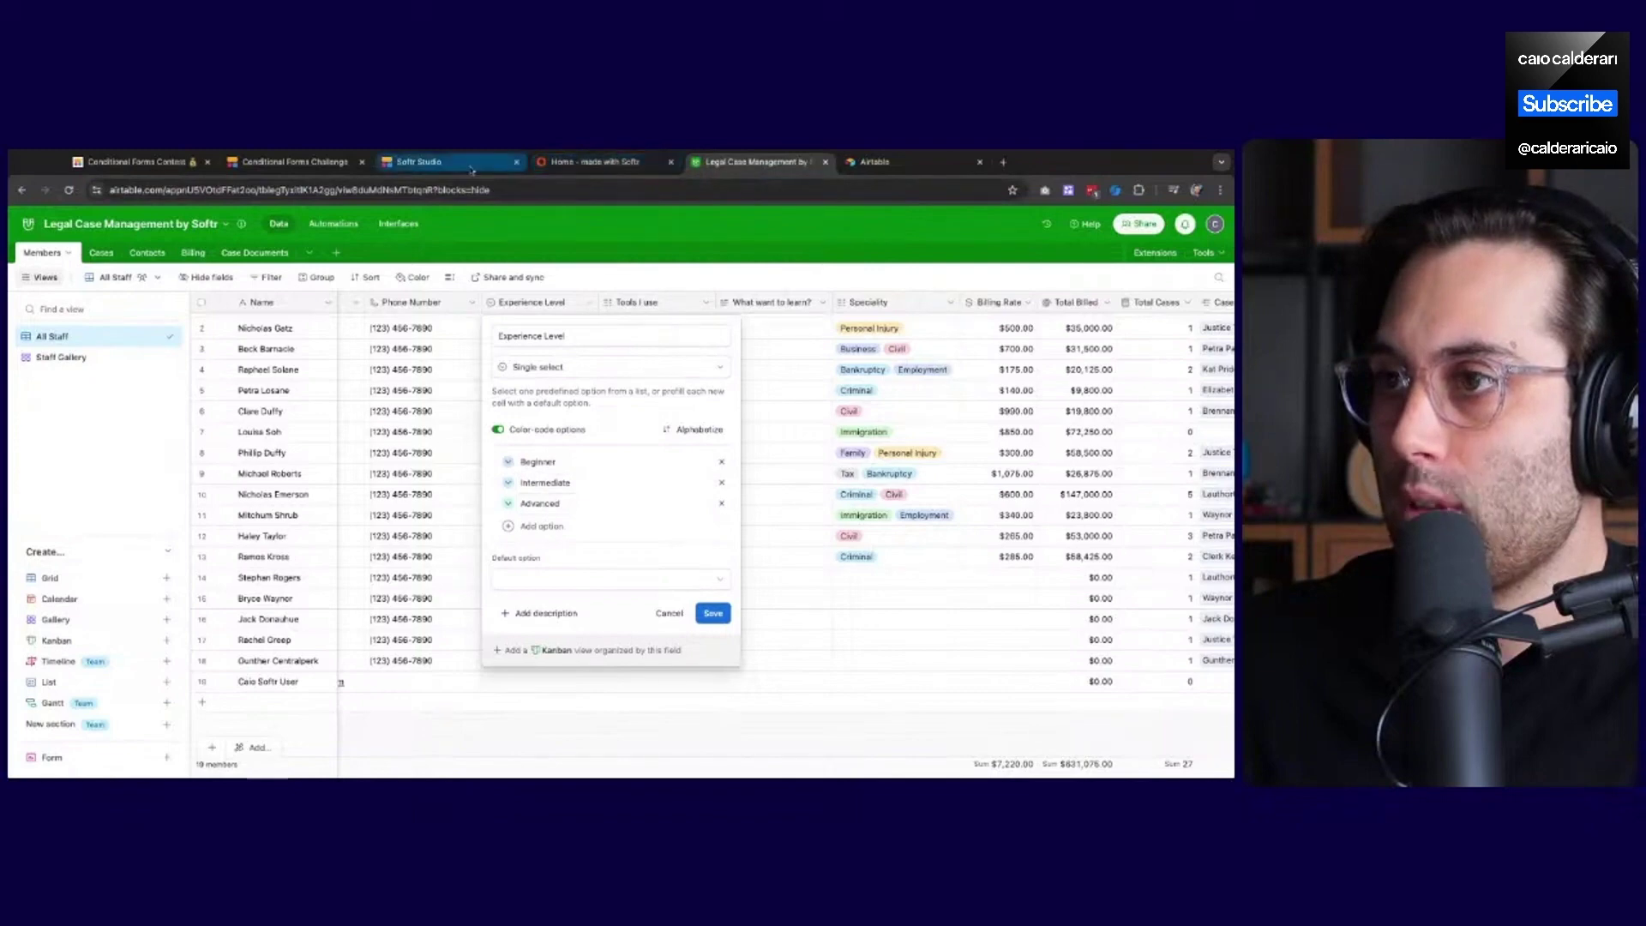
left_click(419, 161)
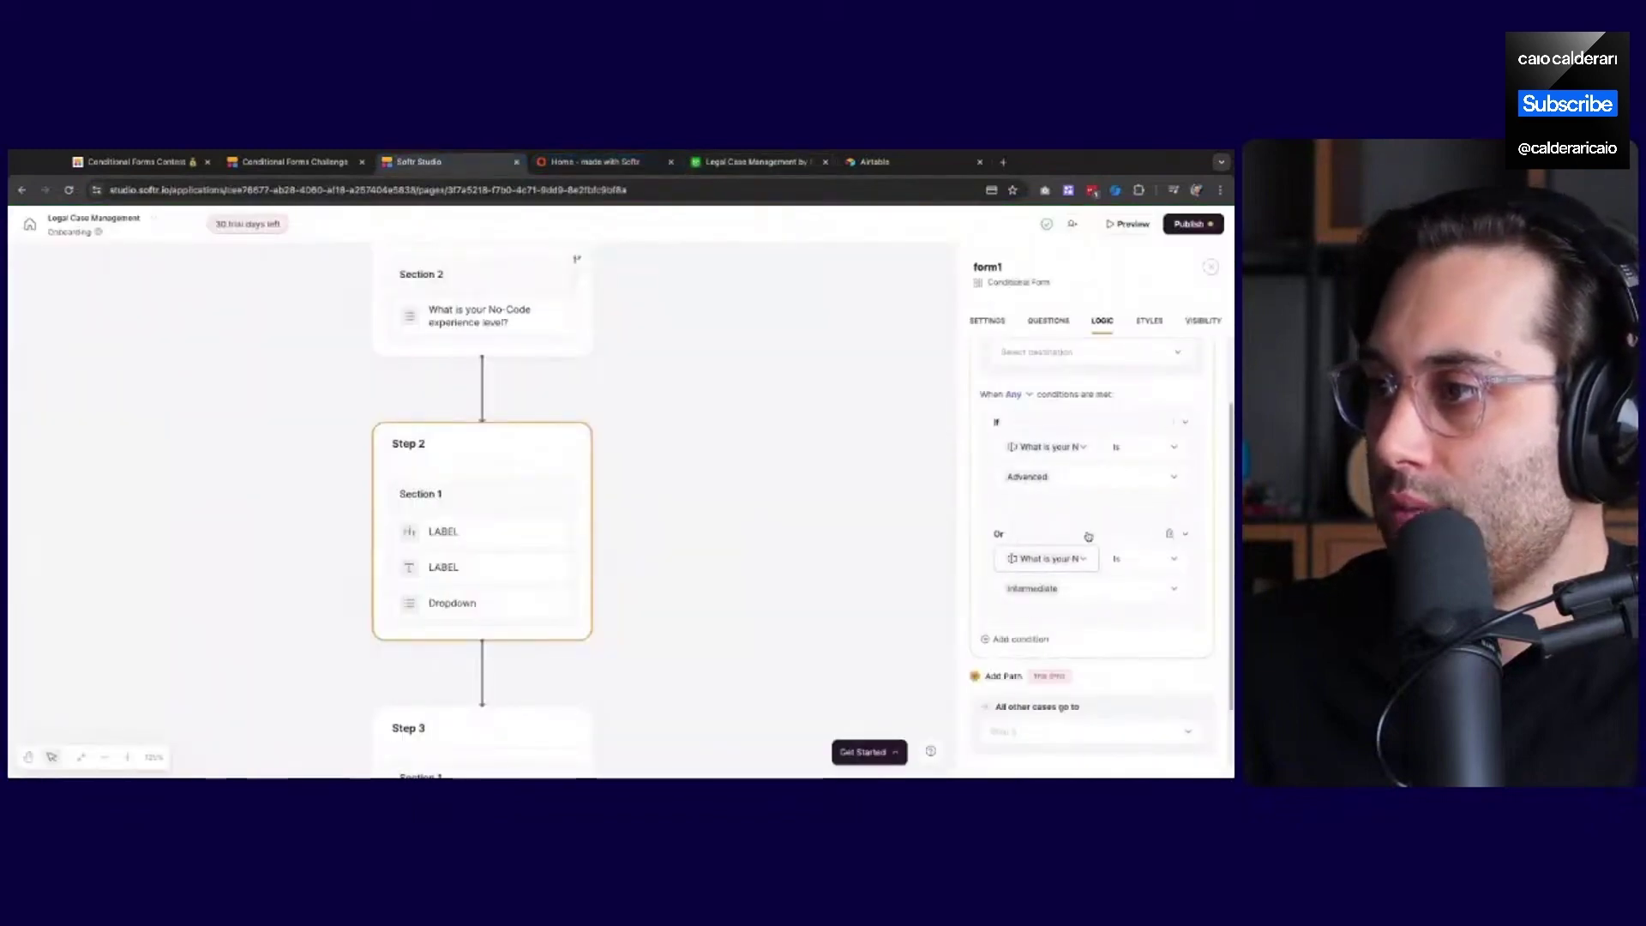
Scroll the Logic panel to locate Path 1 under After Step 2
scroll(1076, 617, "down", 2)
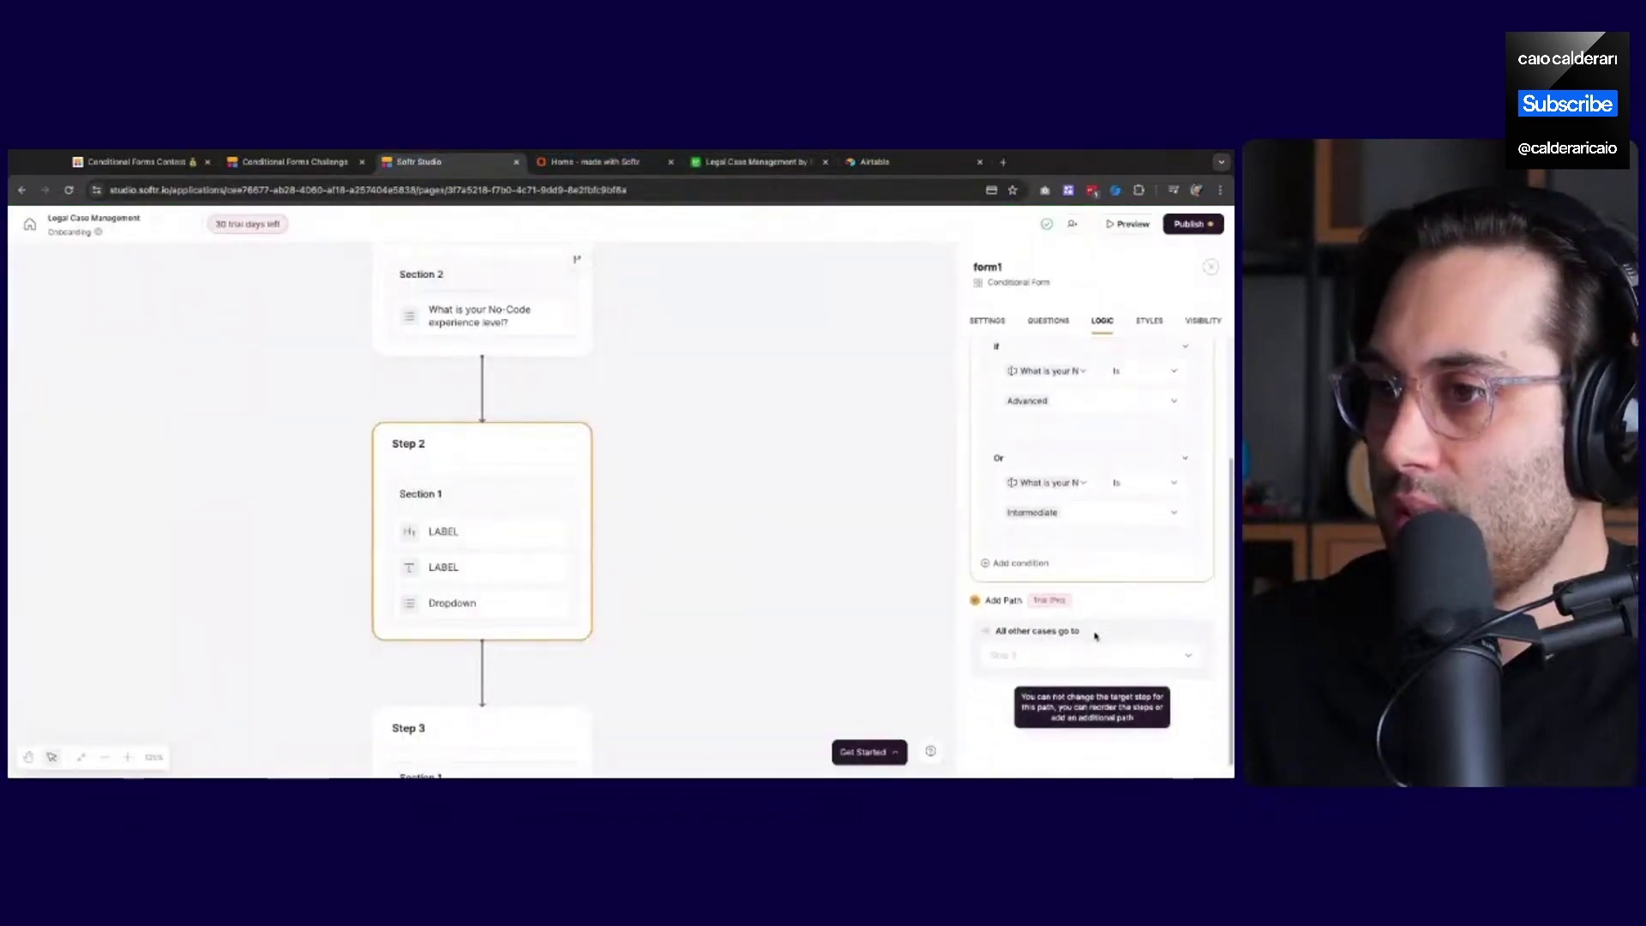
scroll(601, 571, "down", 2)
scroll(635, 553, "down", 3)
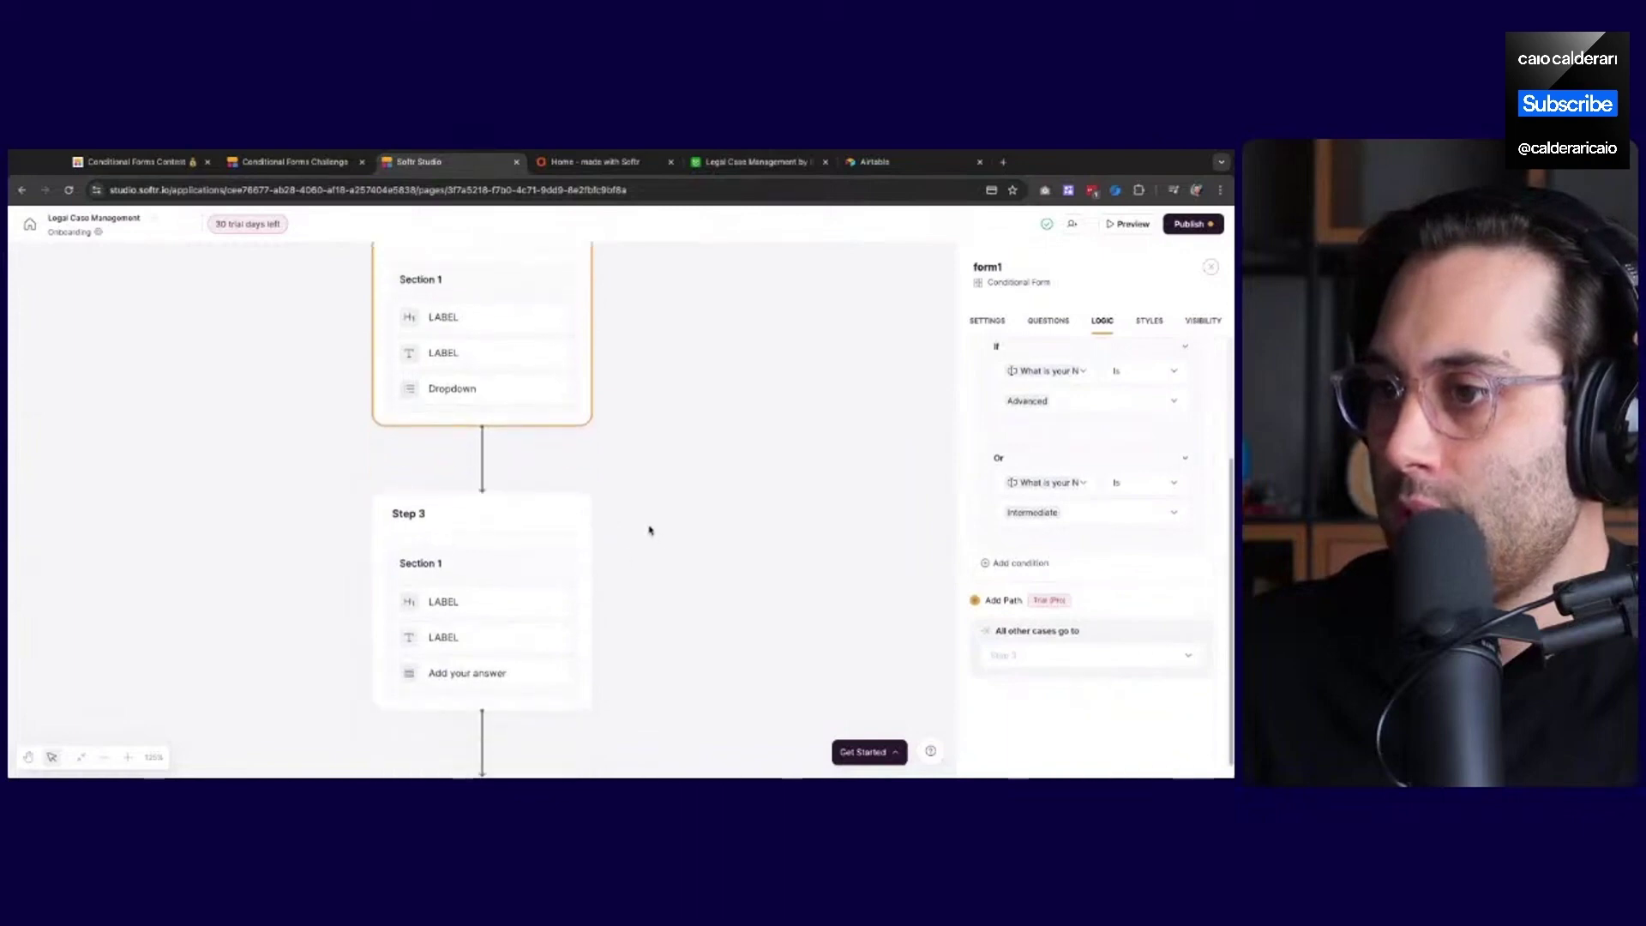
scroll(650, 531, "down", 2)
scroll(652, 528, "up", 7)
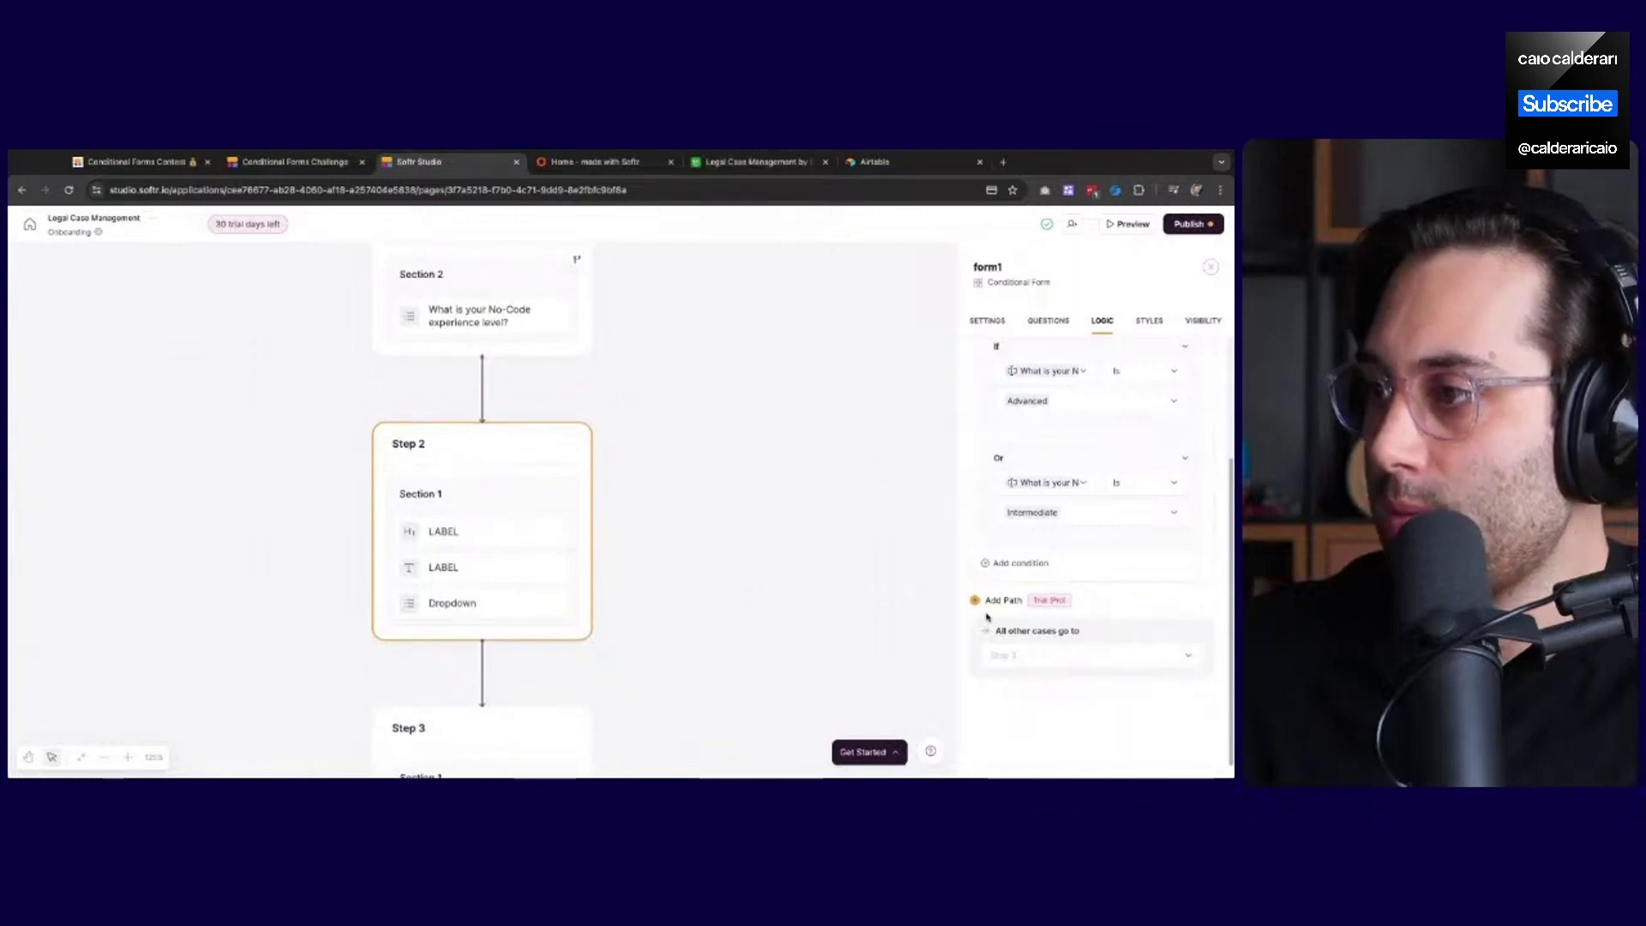
scroll(1035, 569, "up", 2)
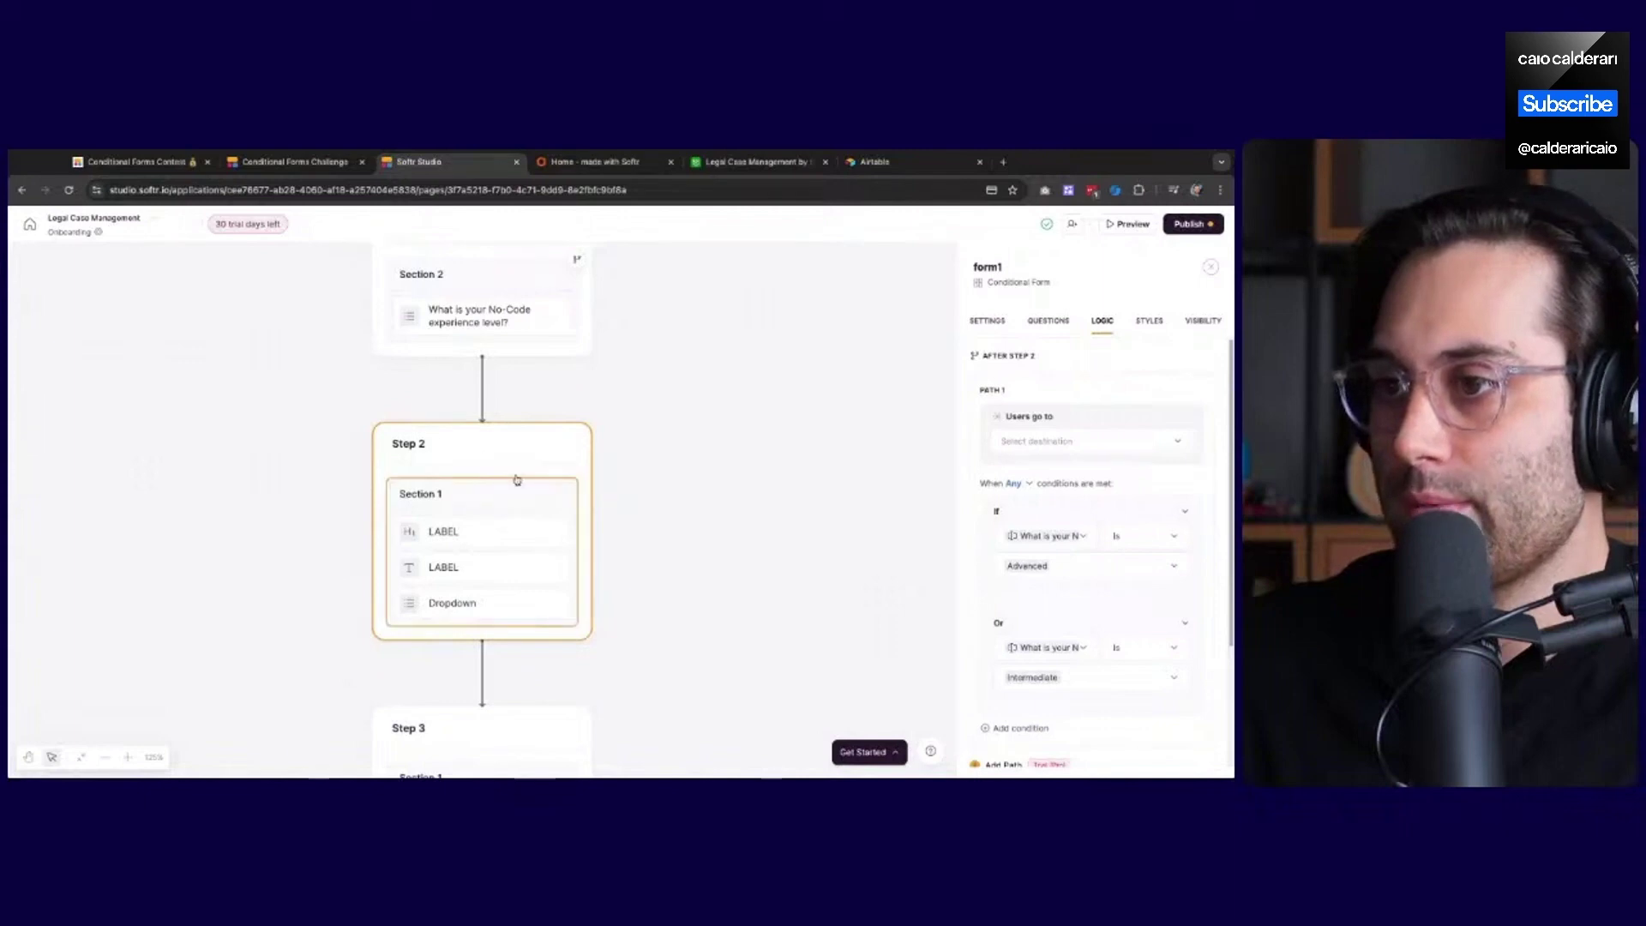
Delete the Step 2 path, then add a blank Path 1 after Step 1 without choosing a destination
left_click(1197, 392)
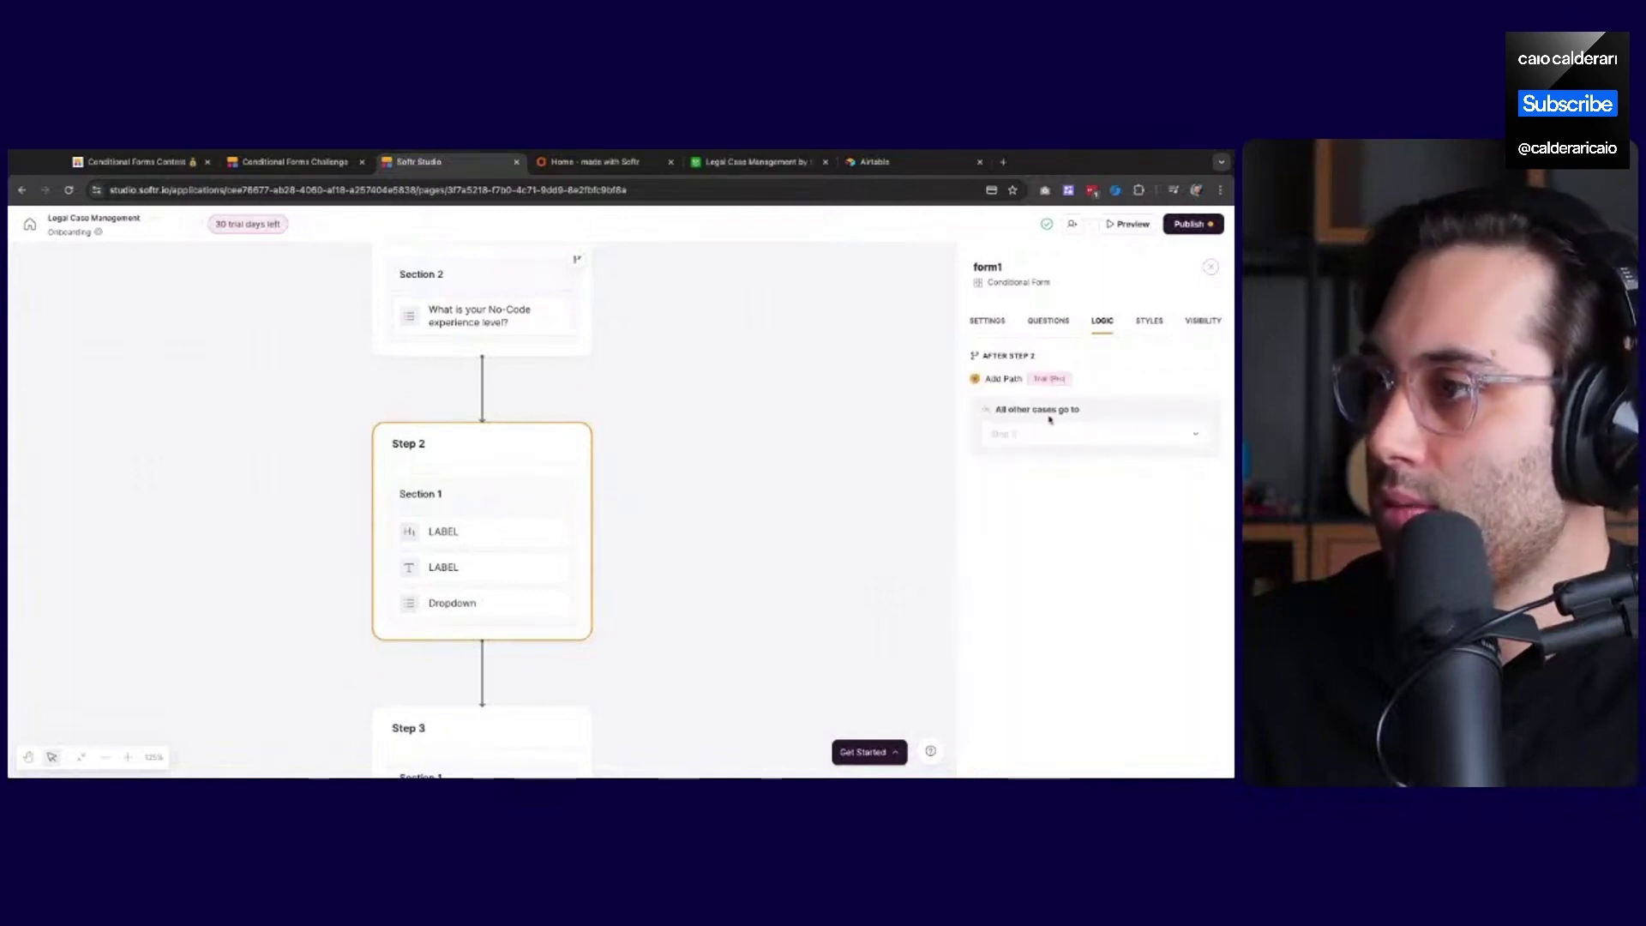
left_click(579, 355)
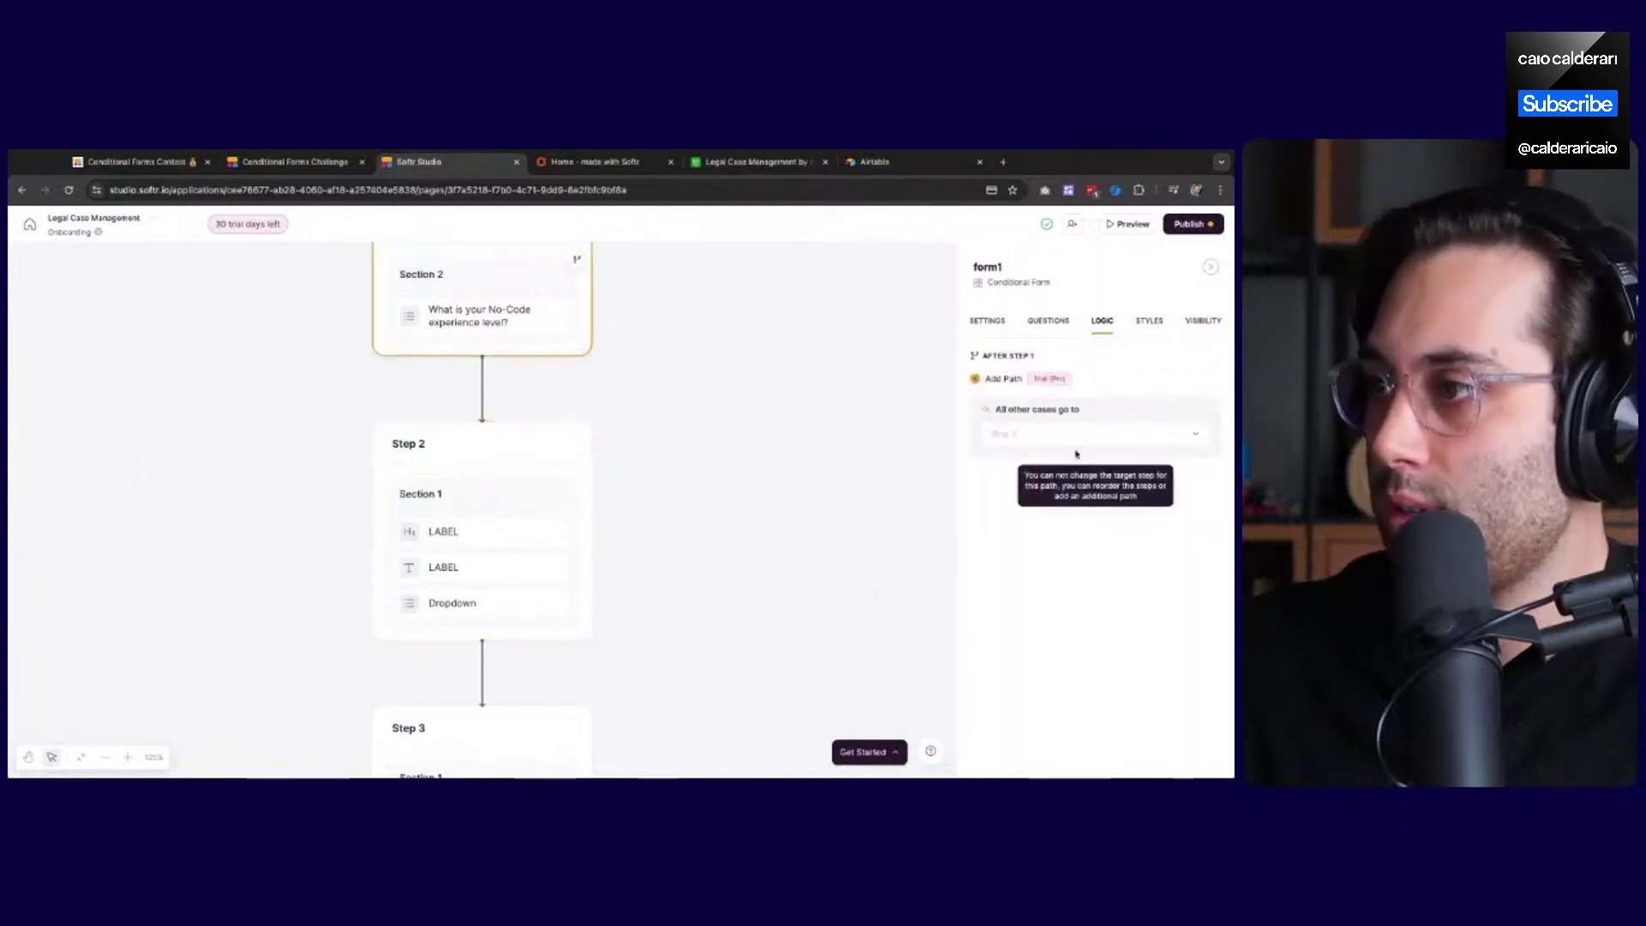
left_click(1001, 379)
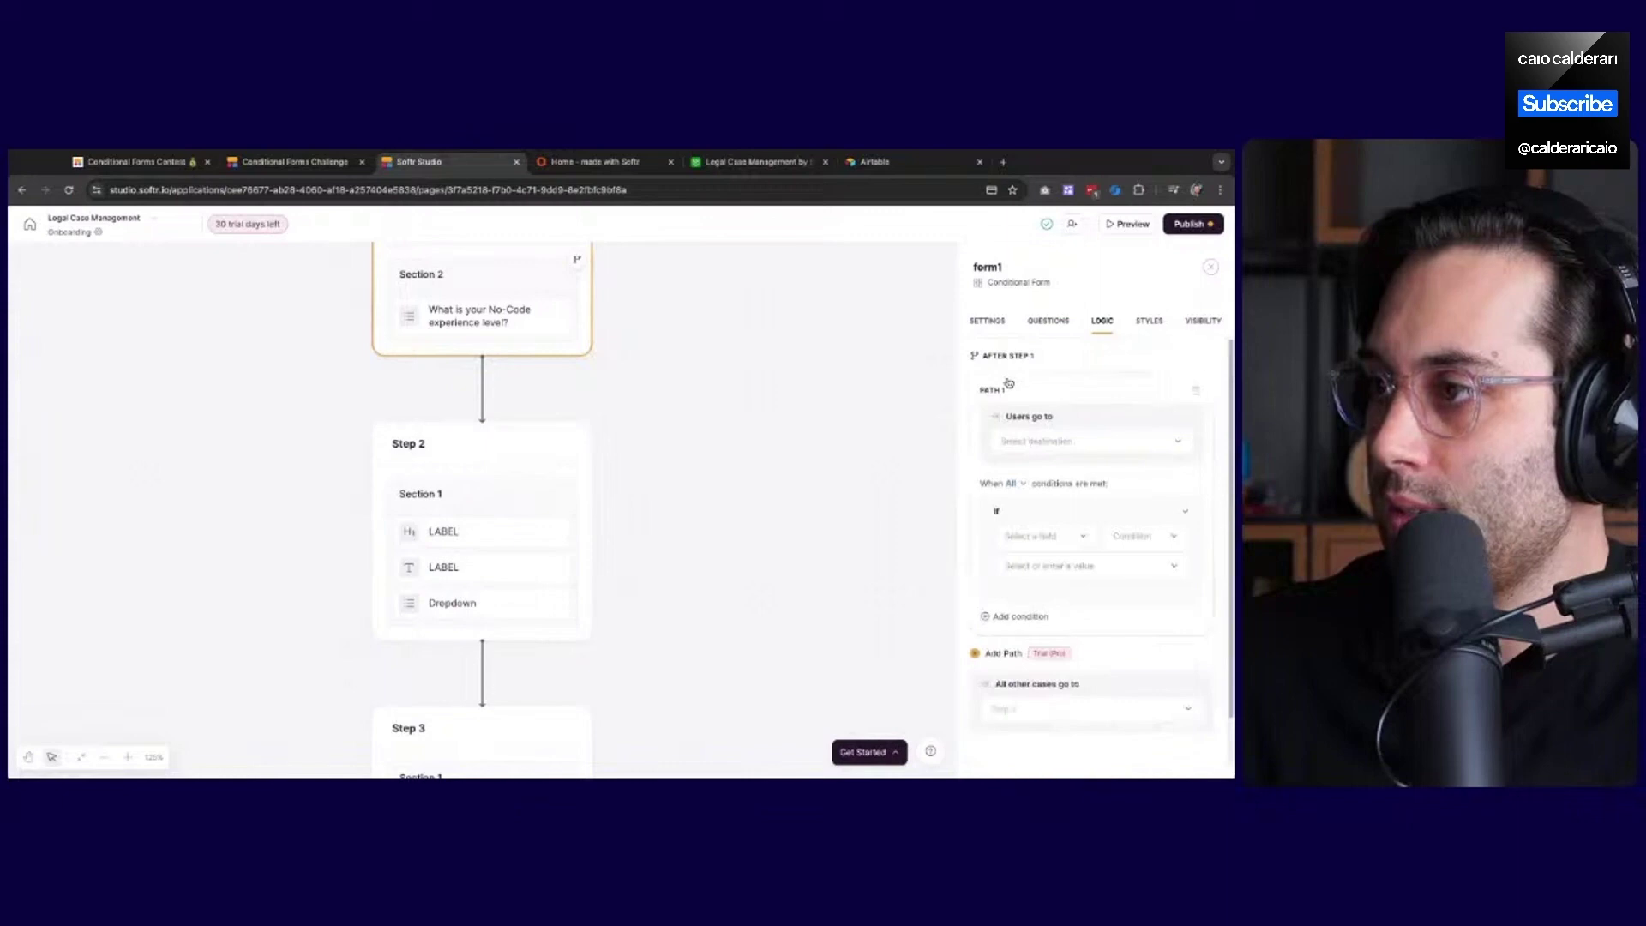
left_click(1041, 442)
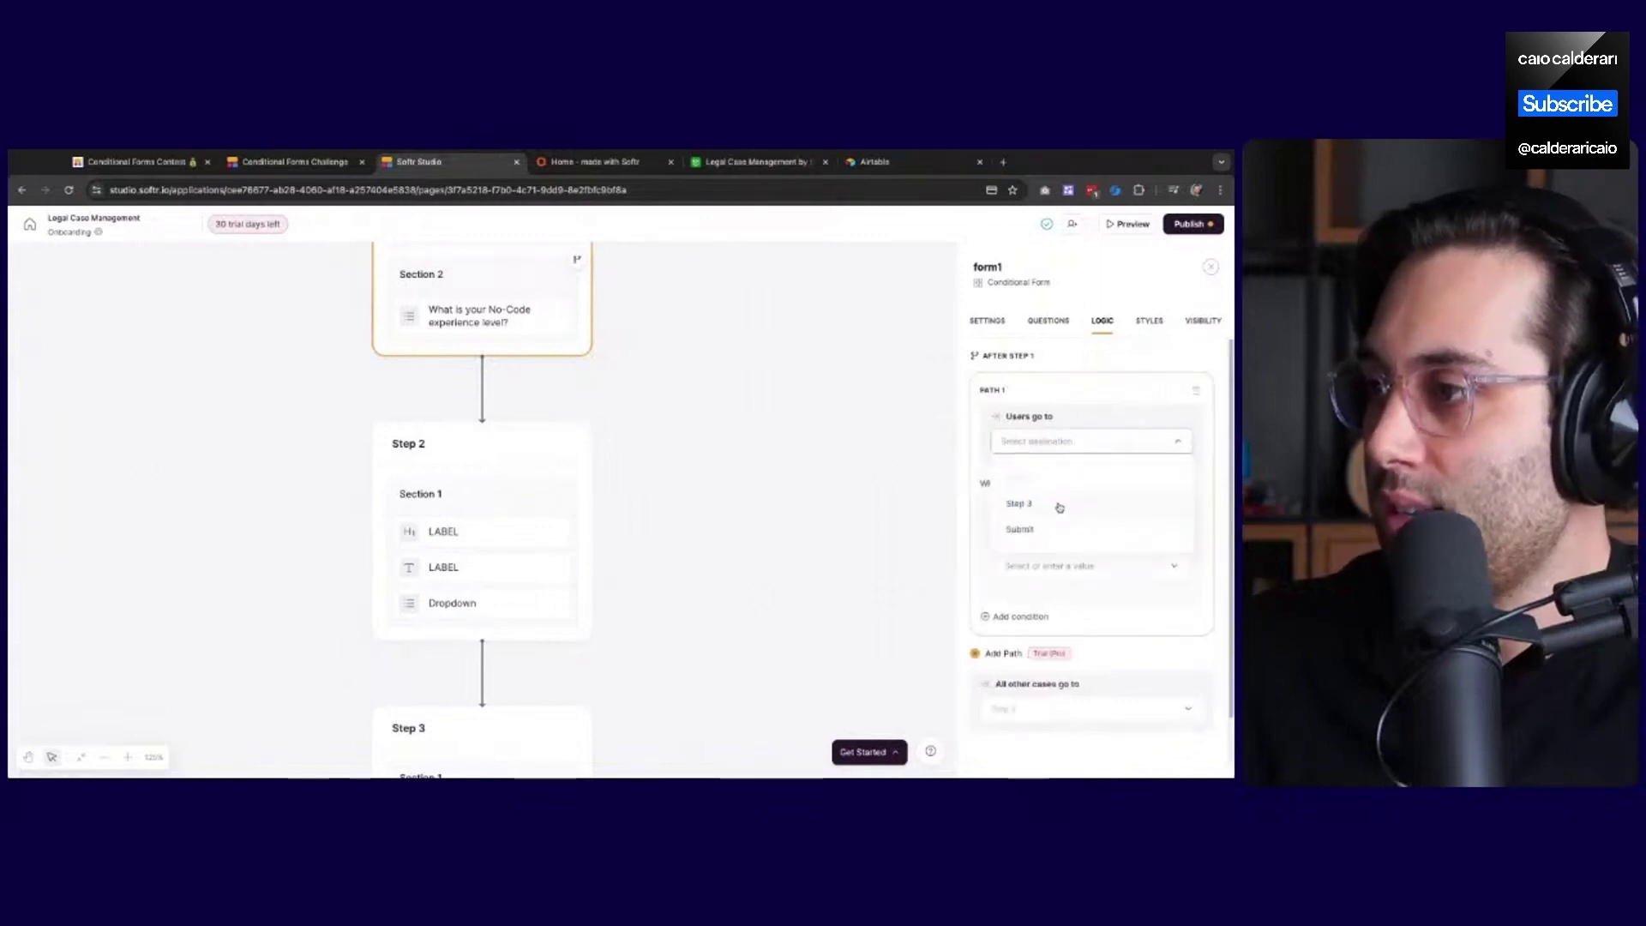
left_click(1062, 396)
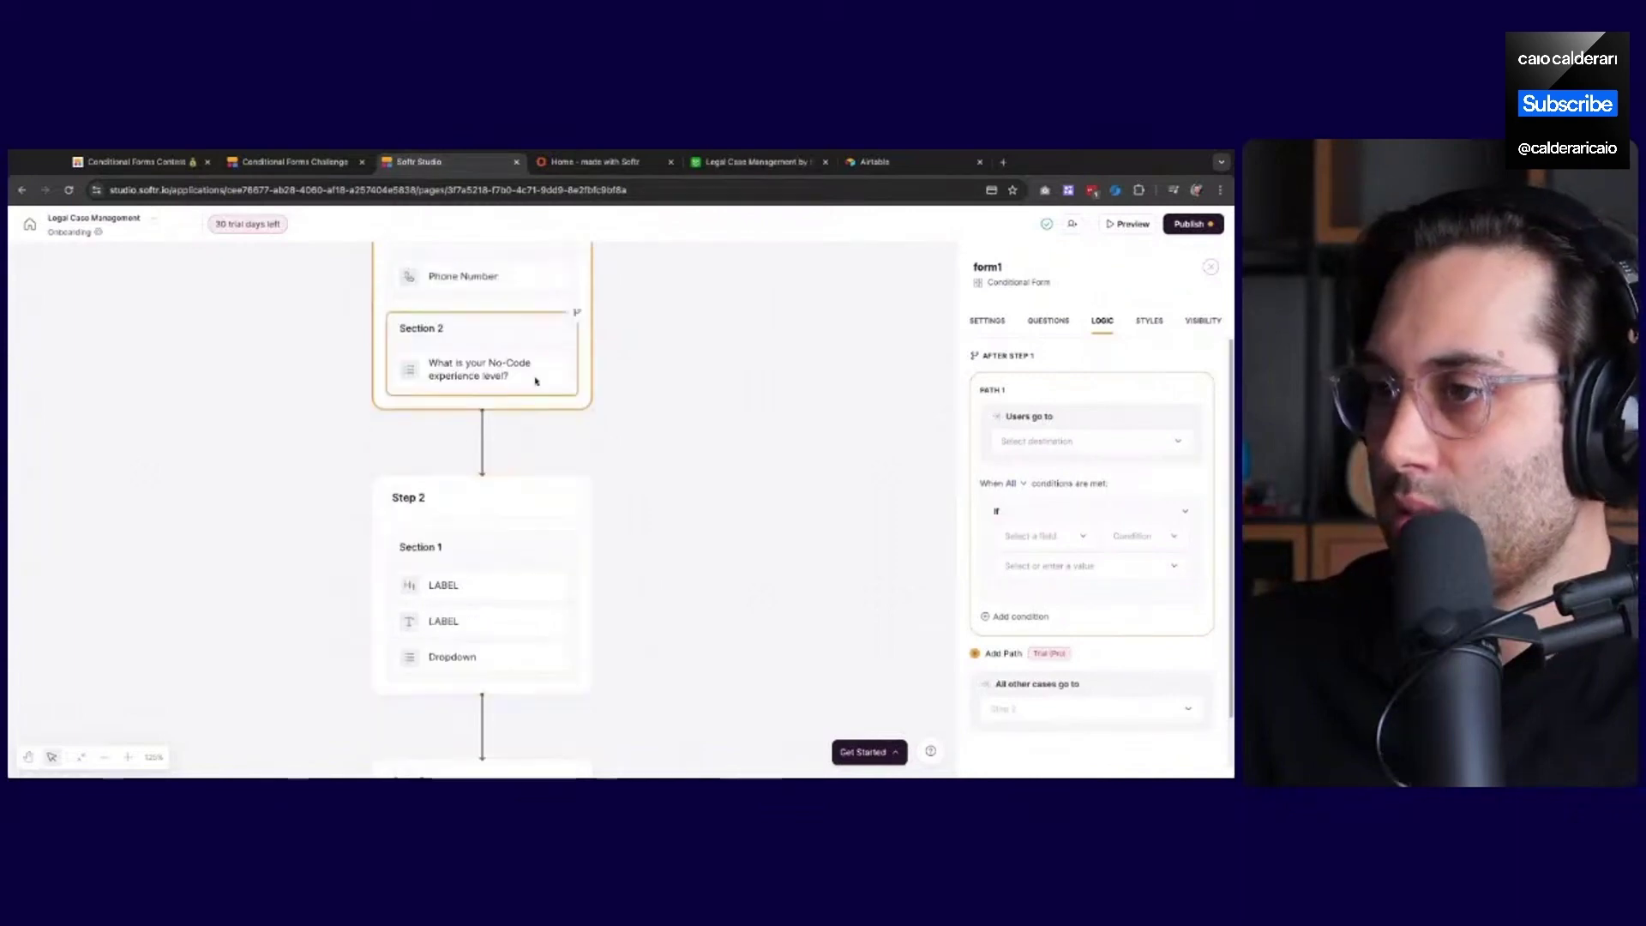
scroll(439, 464, "up", 1)
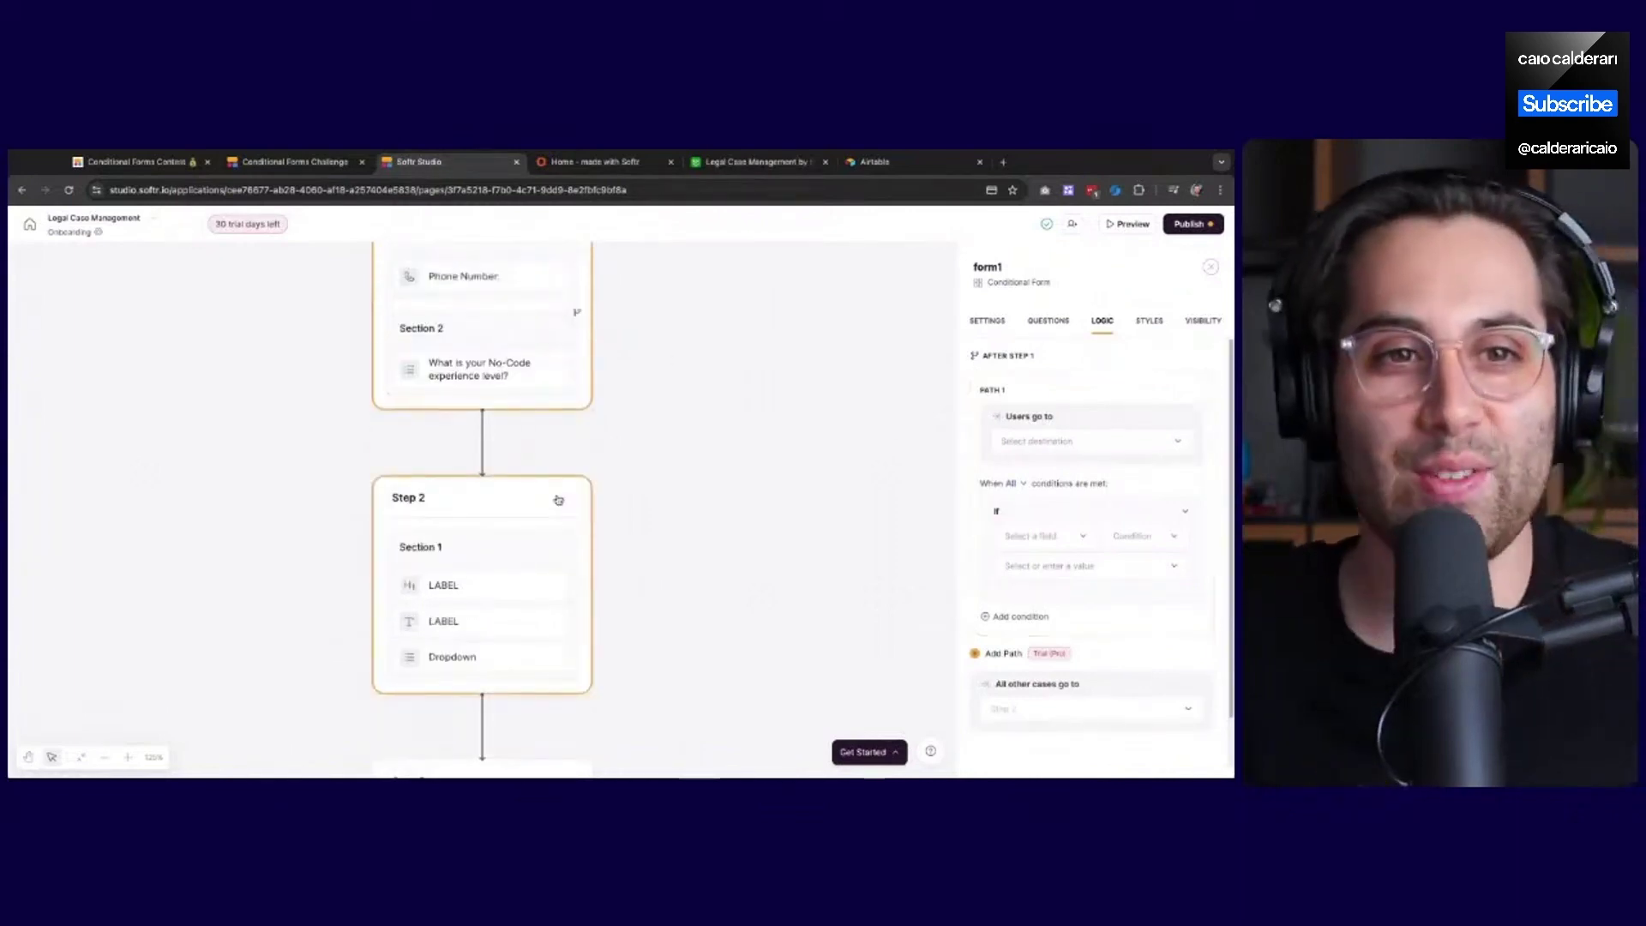
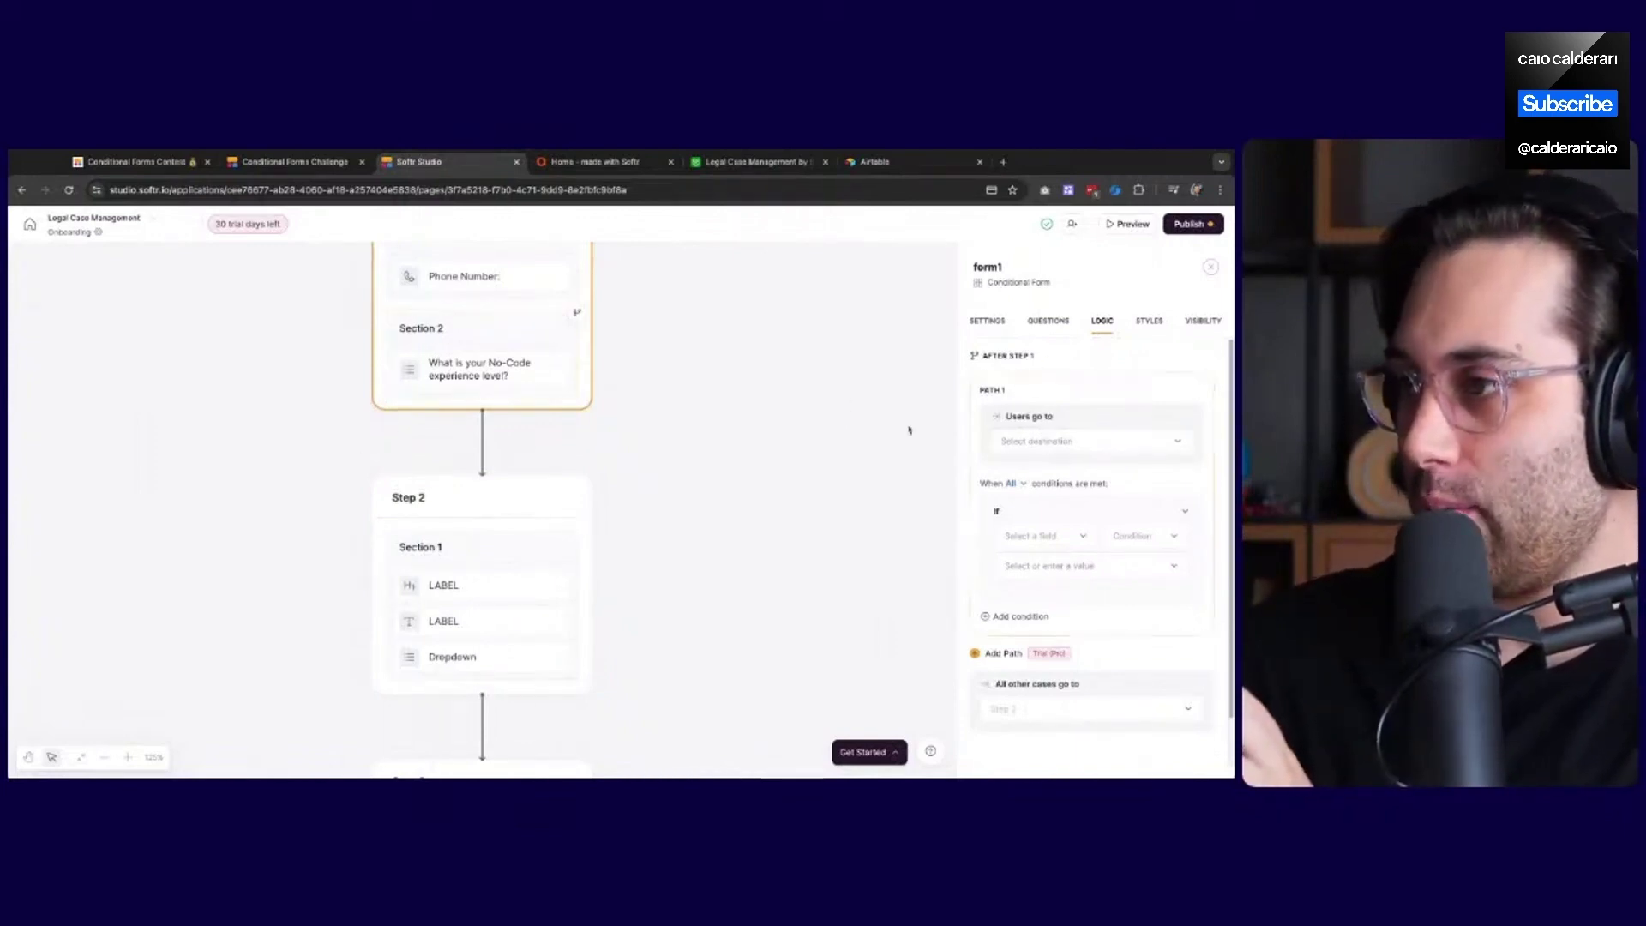
Review the new path's destination choices without selecting one
left_click(1040, 441)
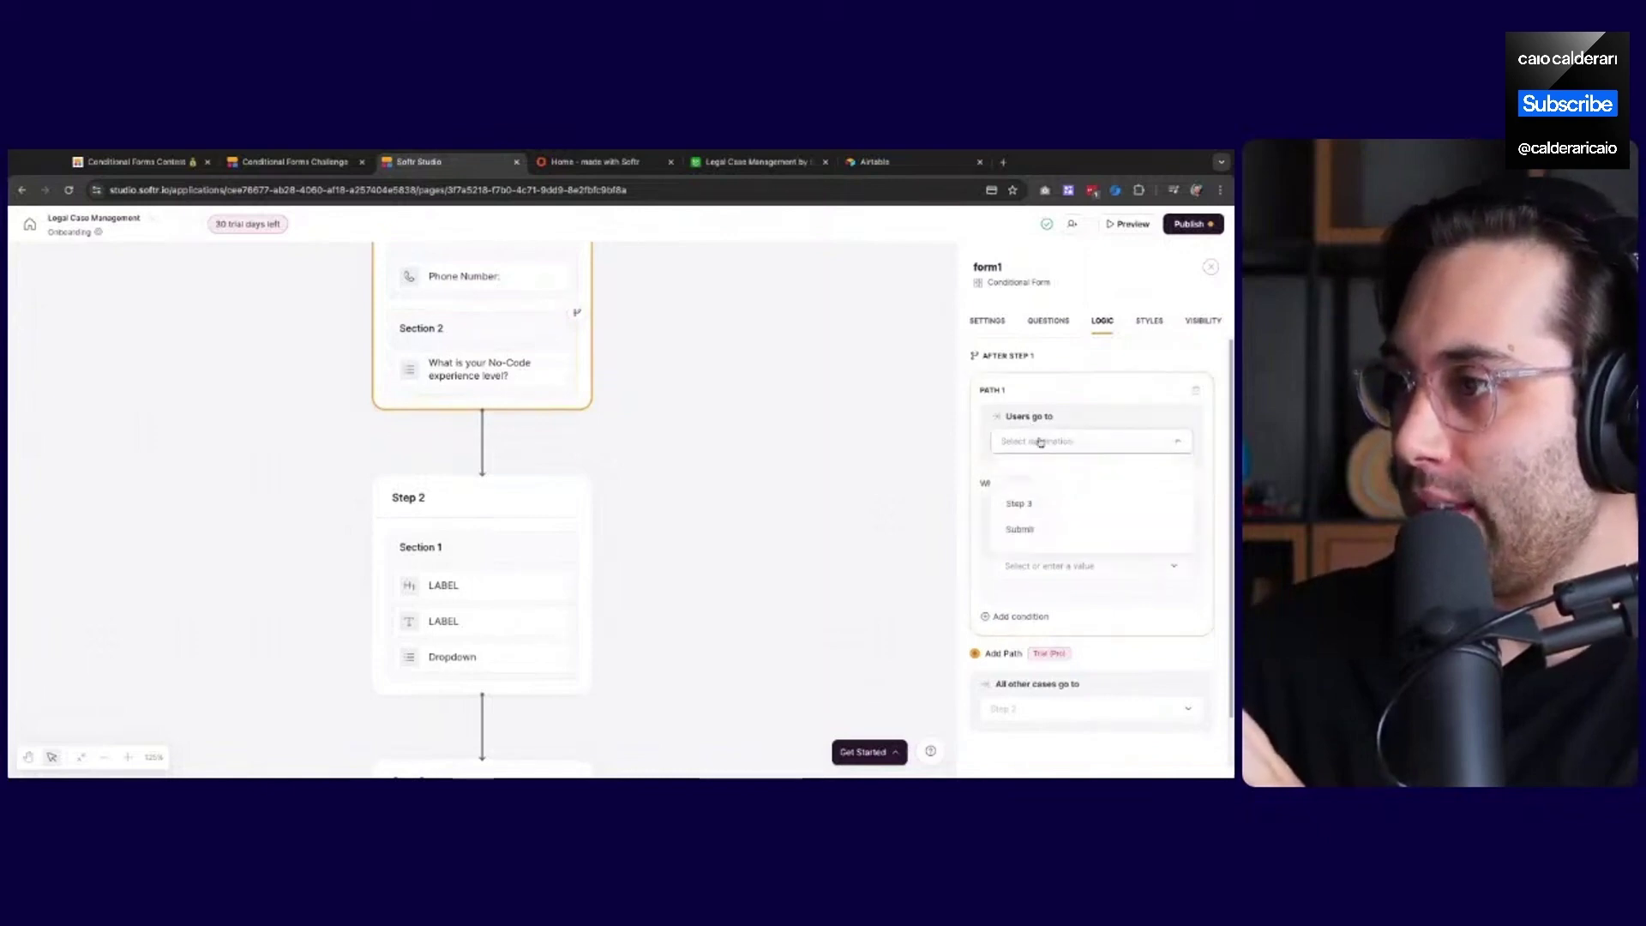
left_click(1040, 441)
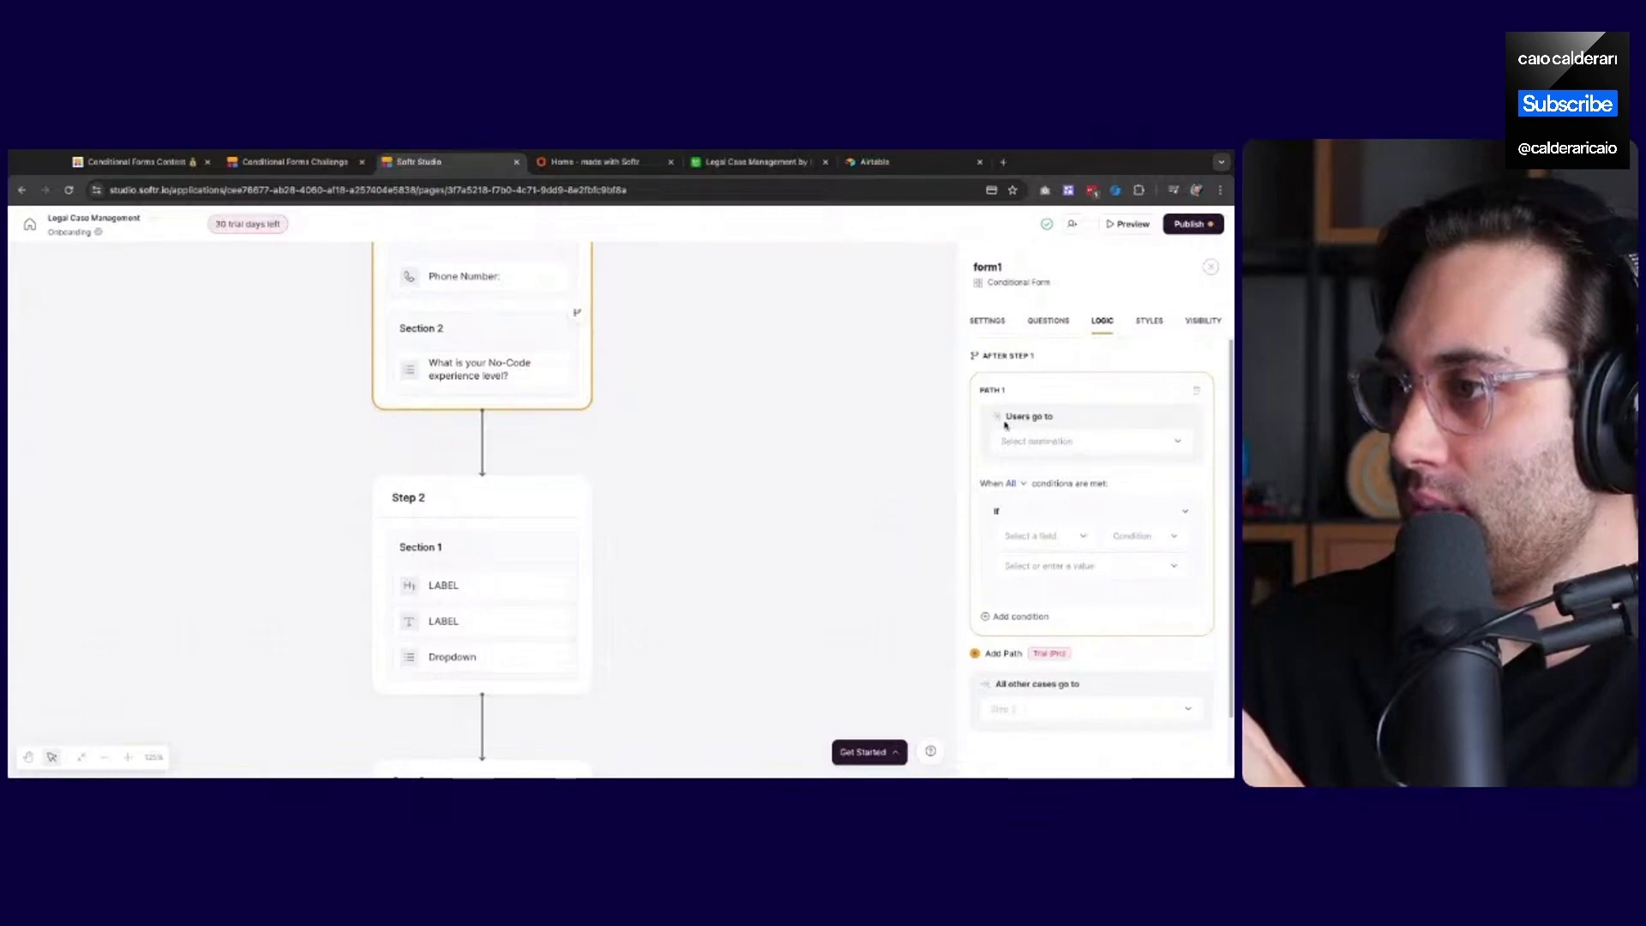
left_click(1040, 442)
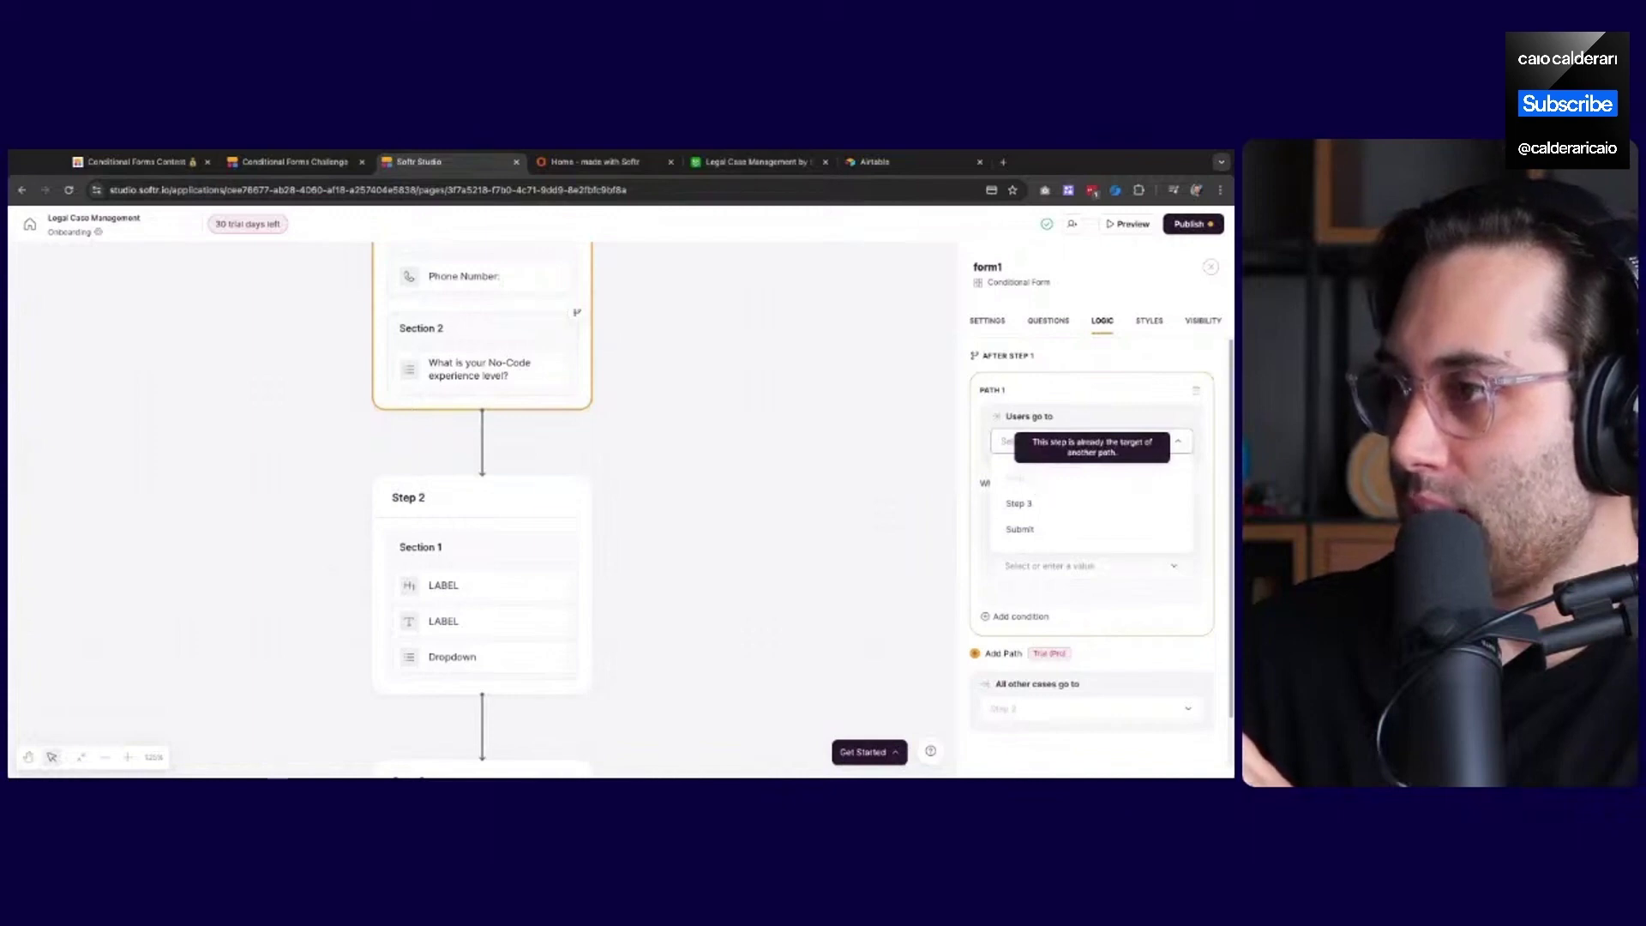
left_click(840, 516)
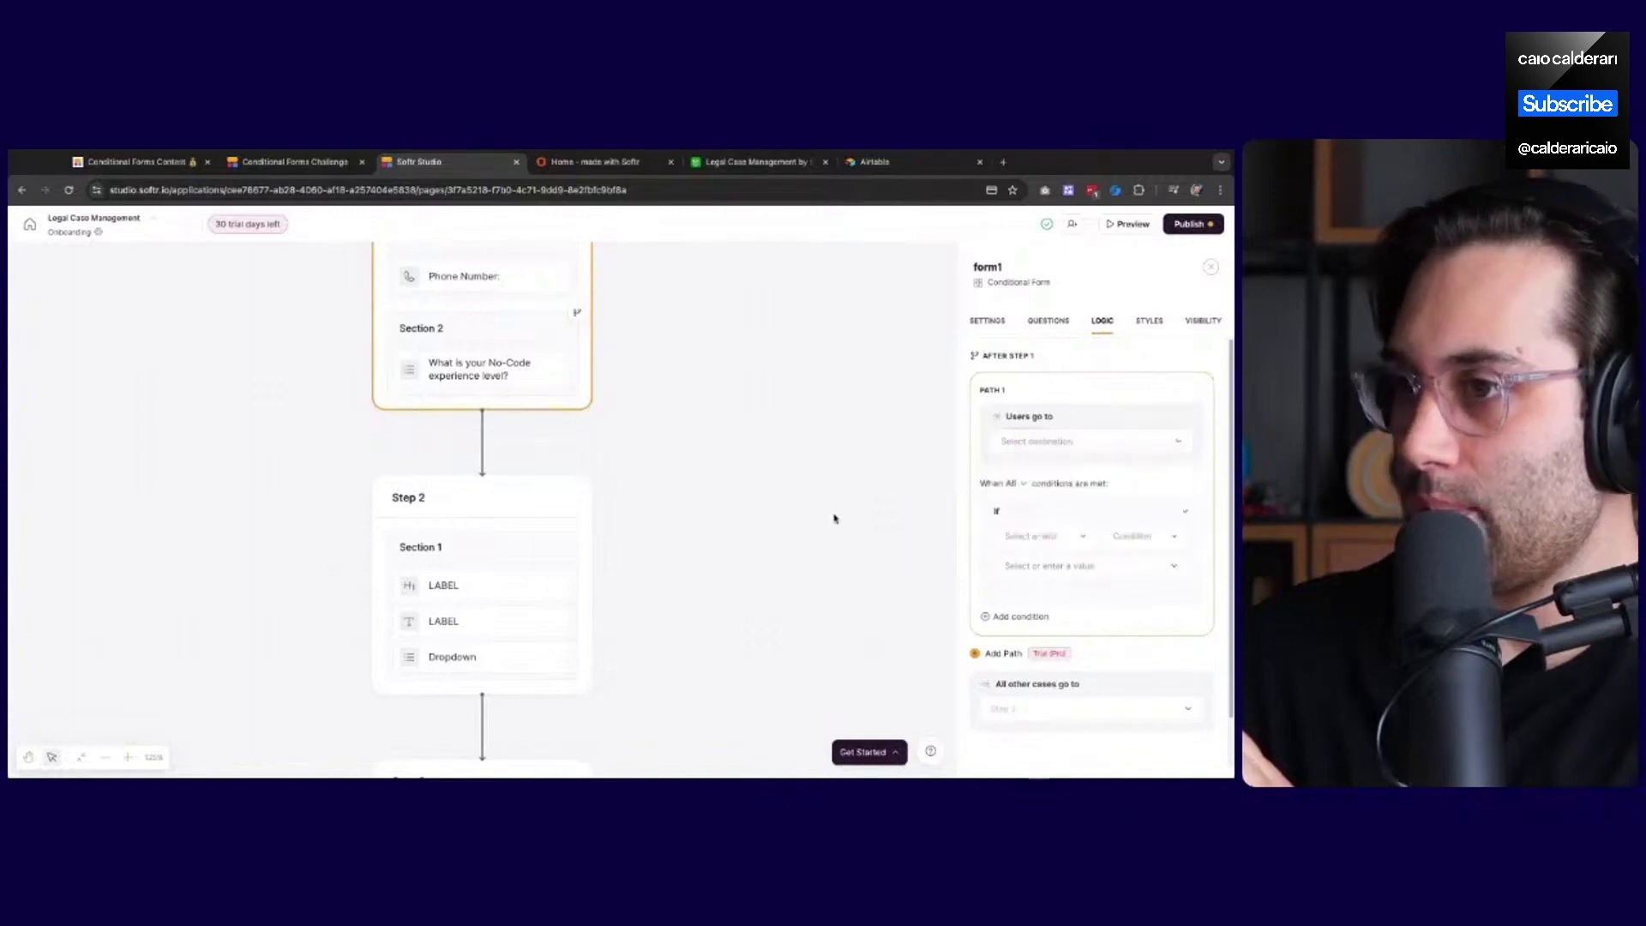
scroll(733, 483, "up", 3)
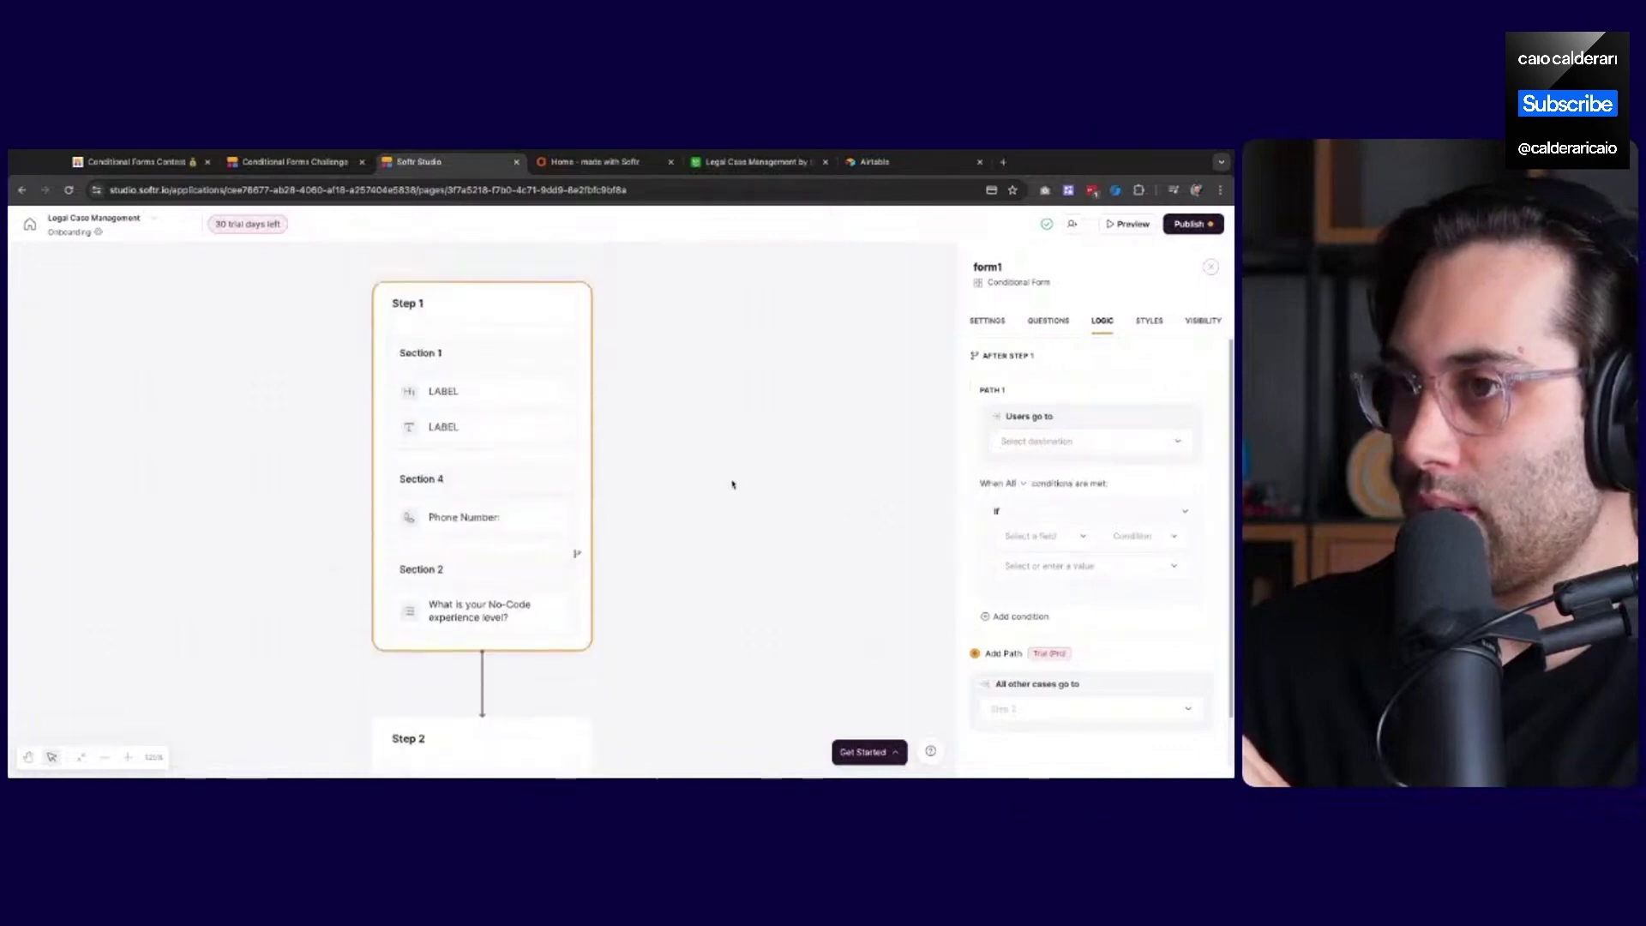
Inspect the visibility rules of Sections 2, 4 and 1 and the routing after Steps 1–3
left_click(528, 557)
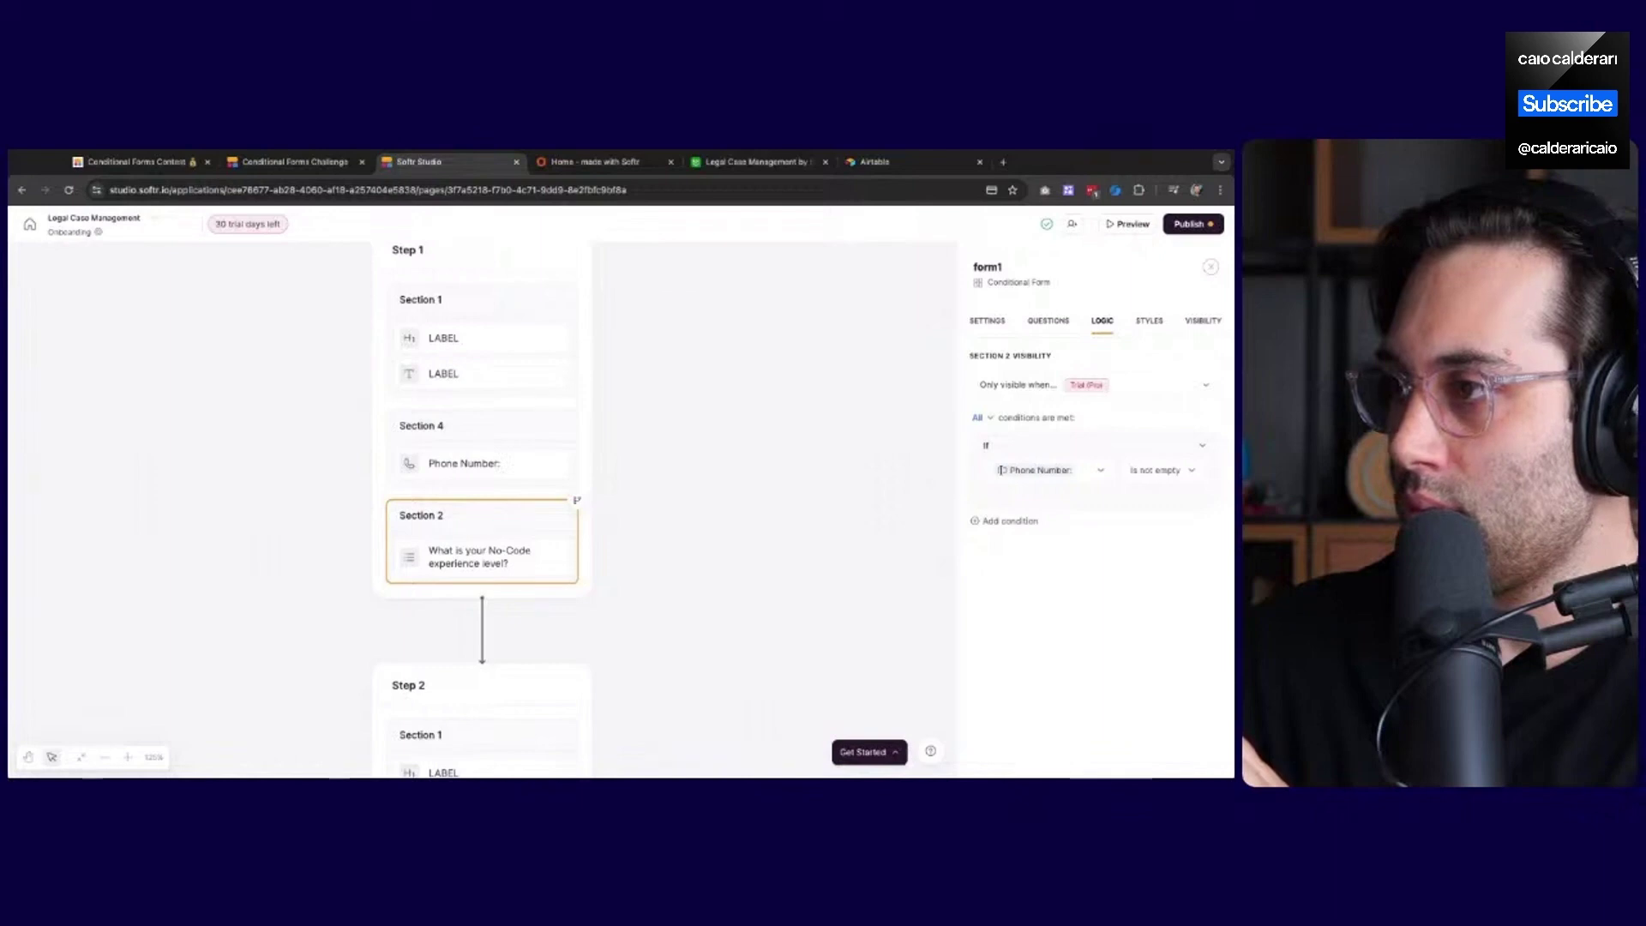
left_click(541, 467)
left_click(510, 372)
left_click(589, 411)
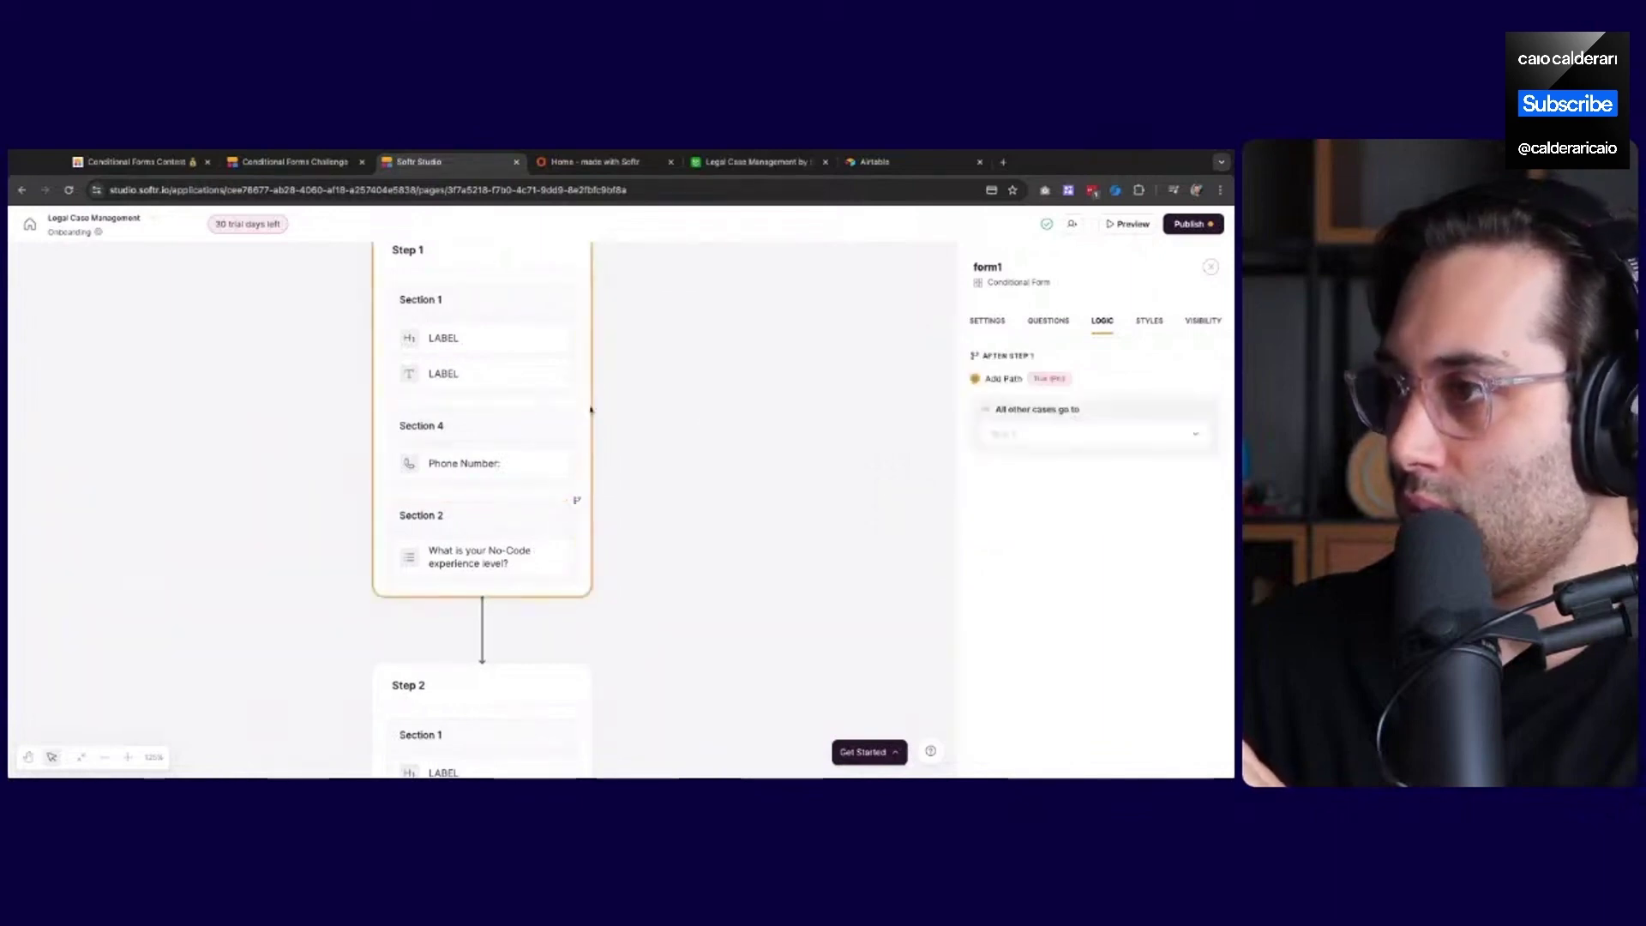
left_click(478, 678)
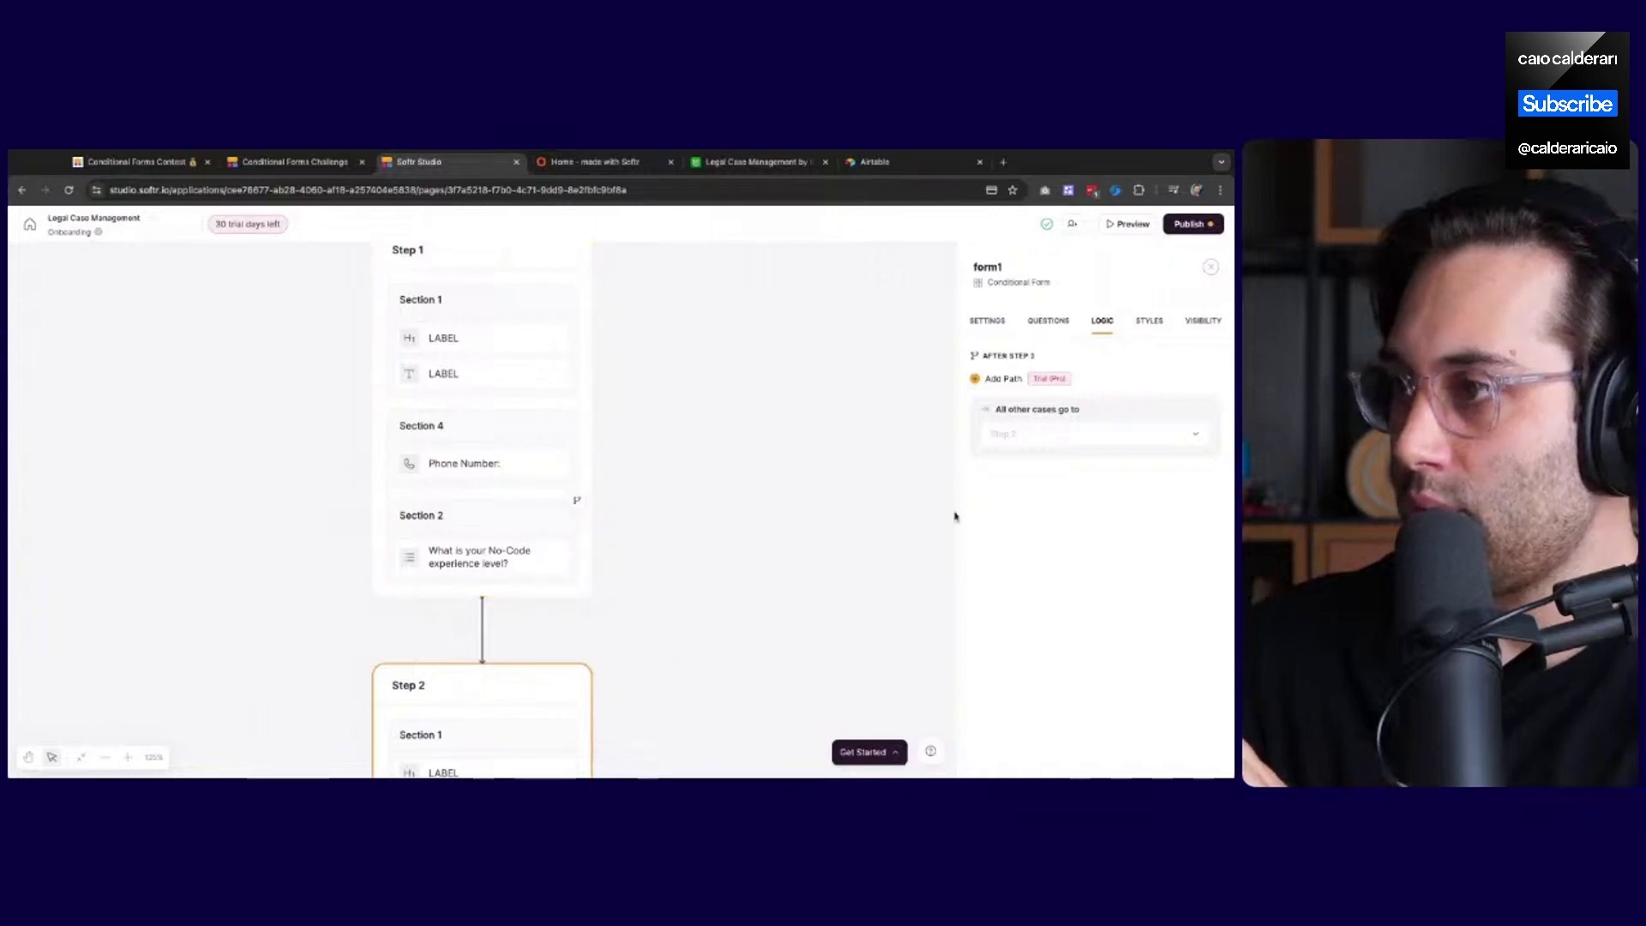
scroll(544, 636, "down", 4)
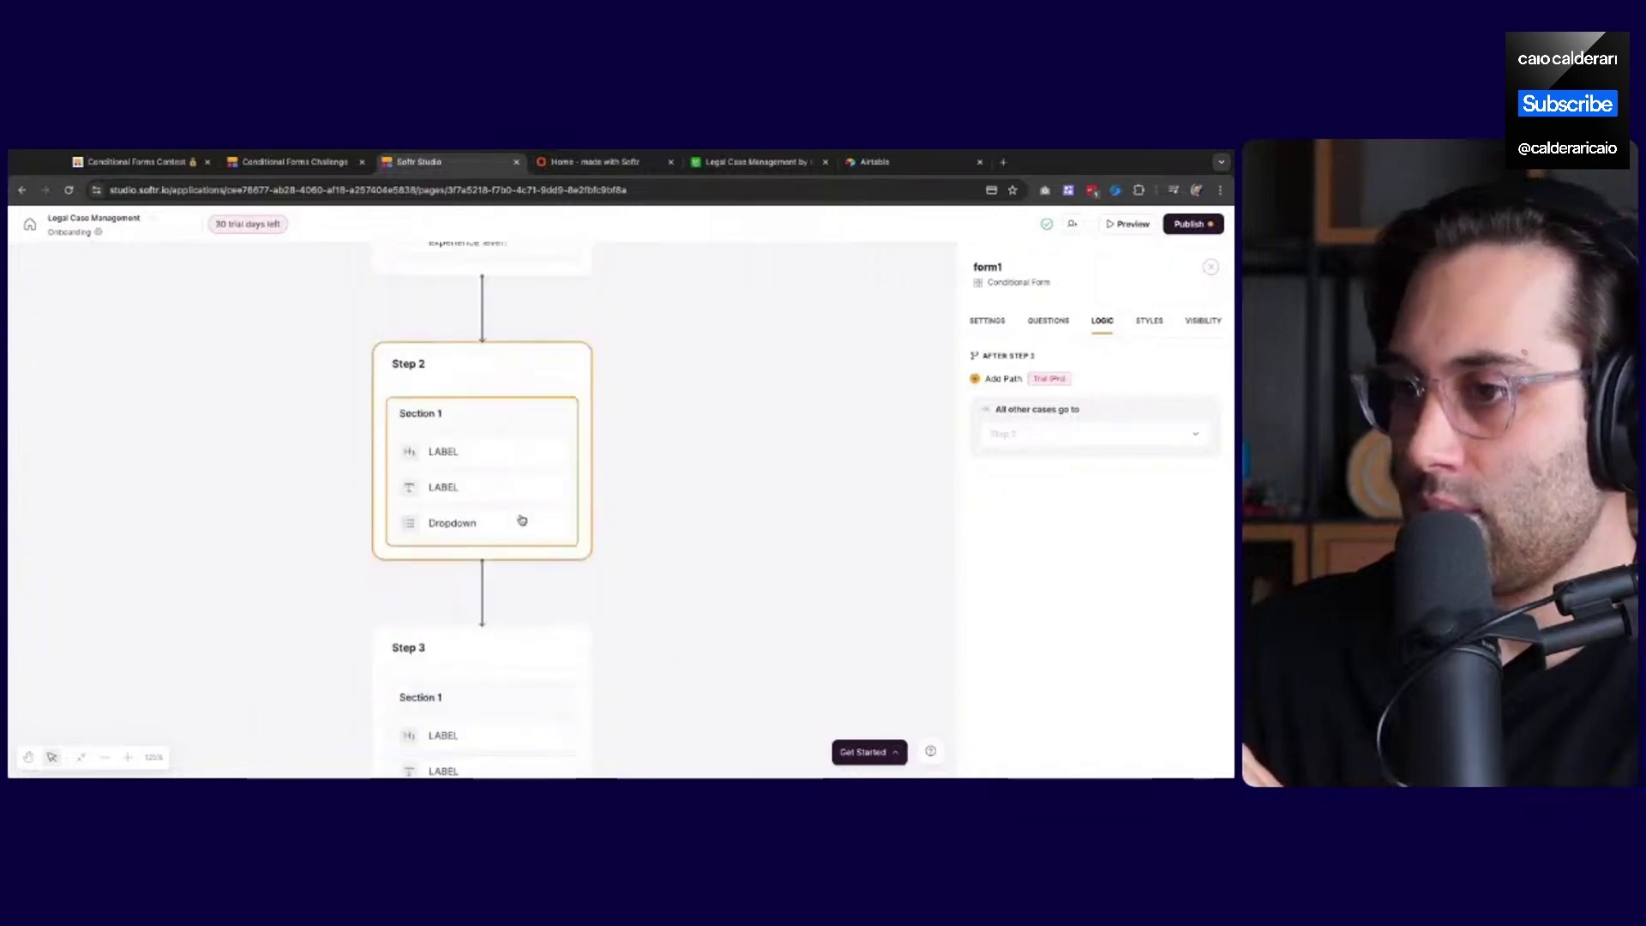
scroll(522, 521, "down", 2)
left_click(530, 514)
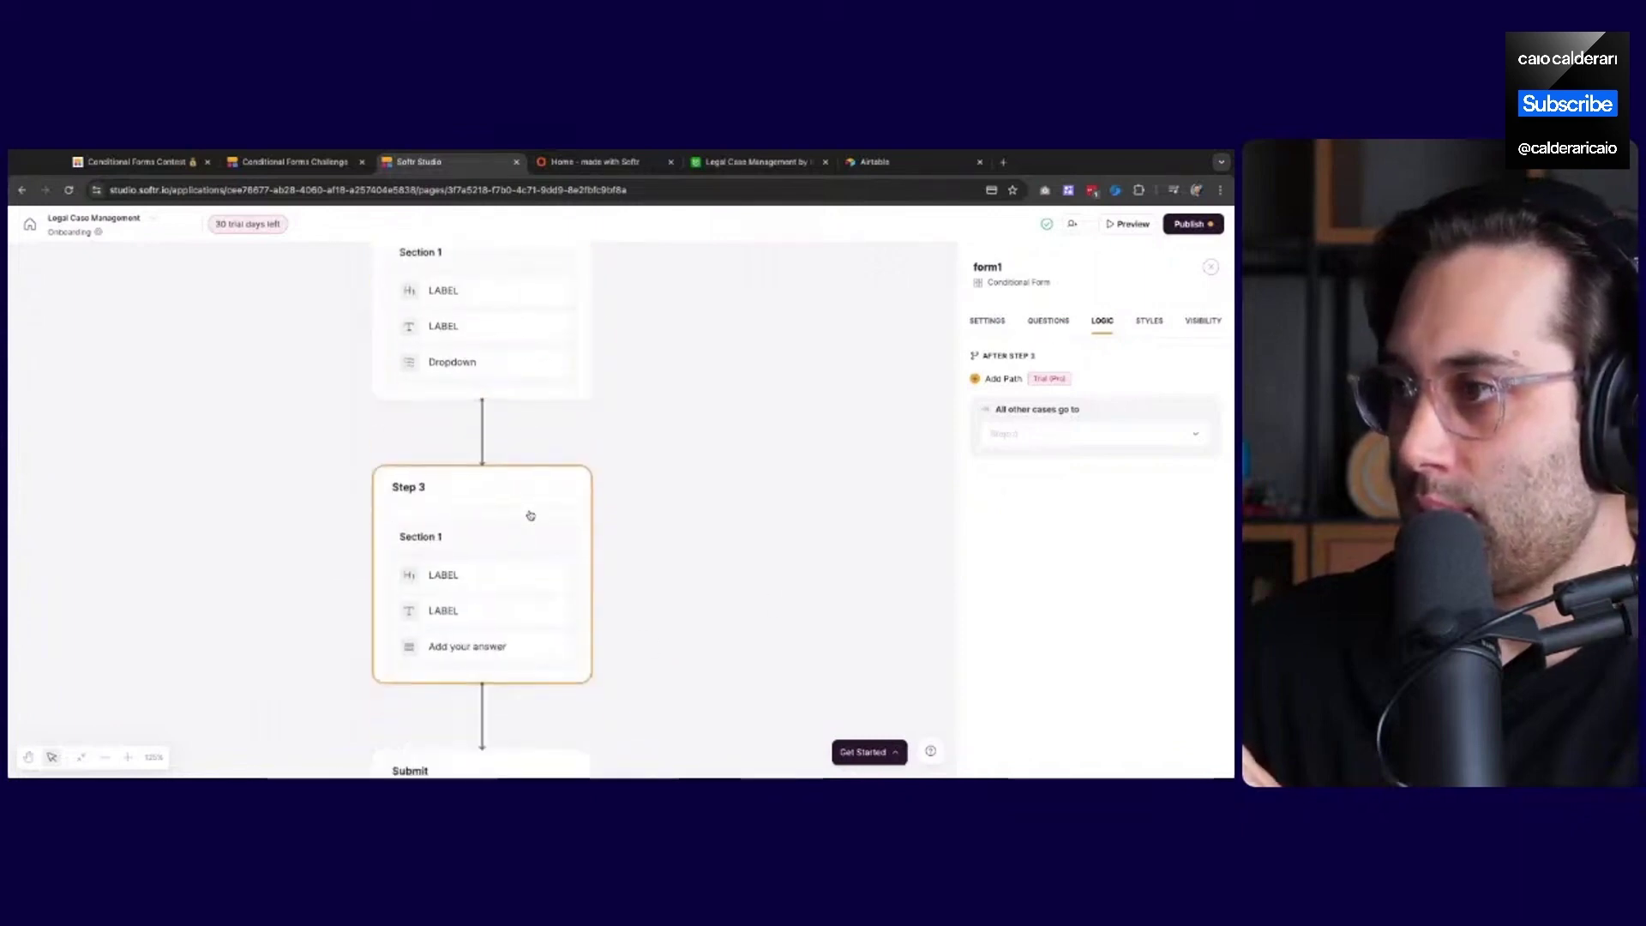
scroll(486, 684, "down", 1)
scroll(544, 661, "up", 3)
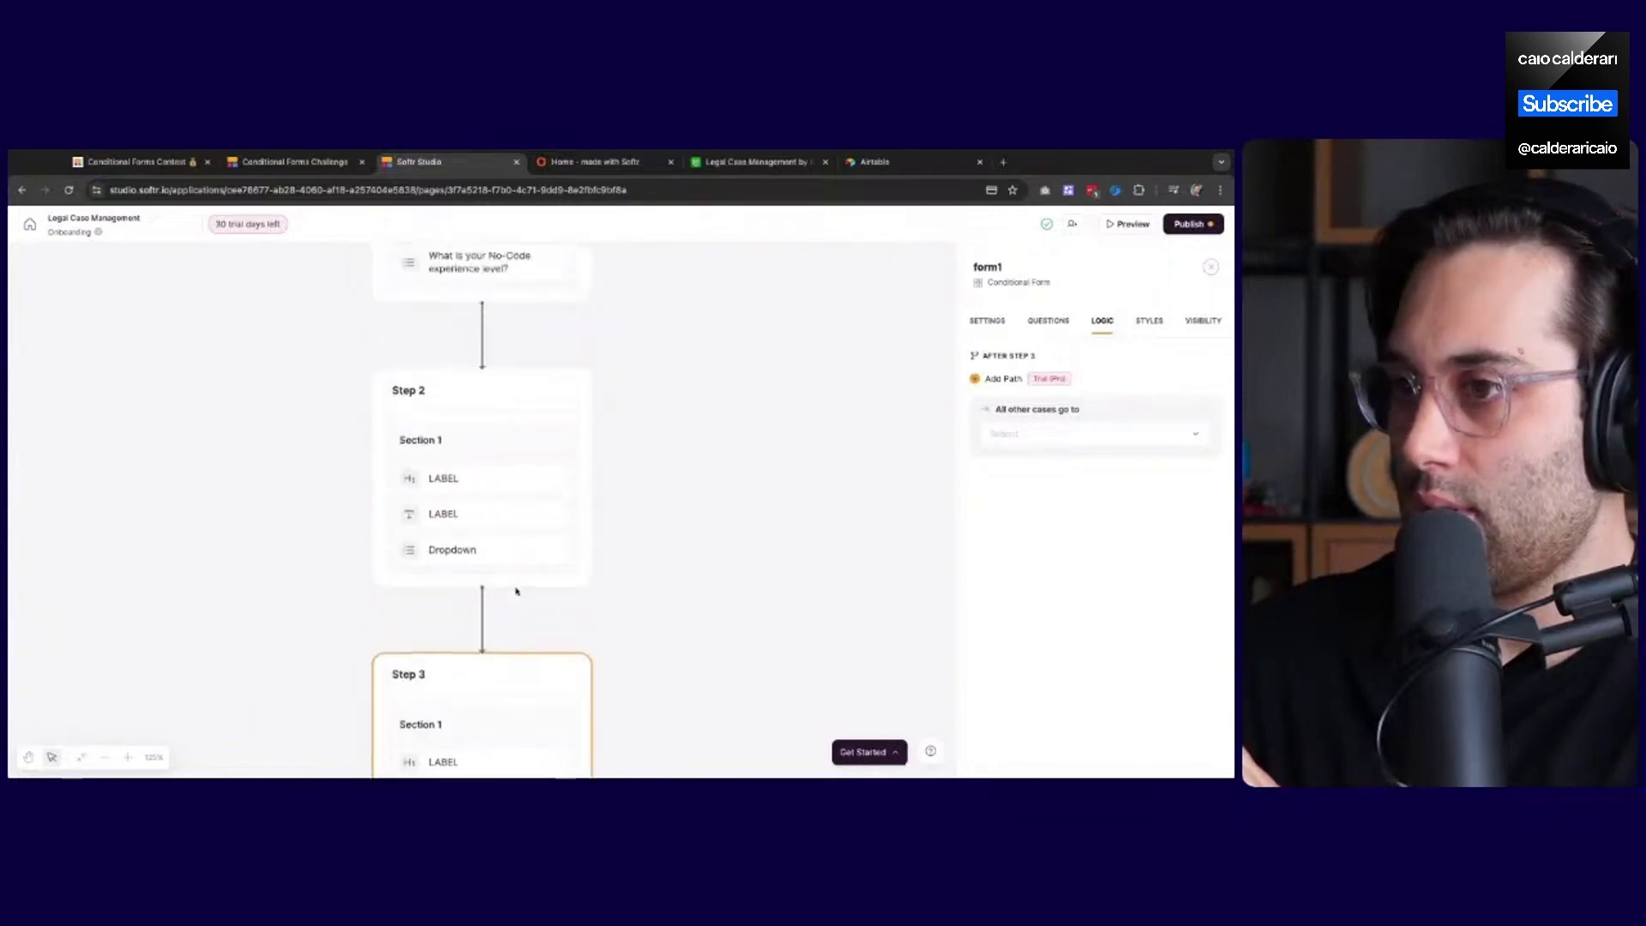
scroll(516, 591, "up", 4)
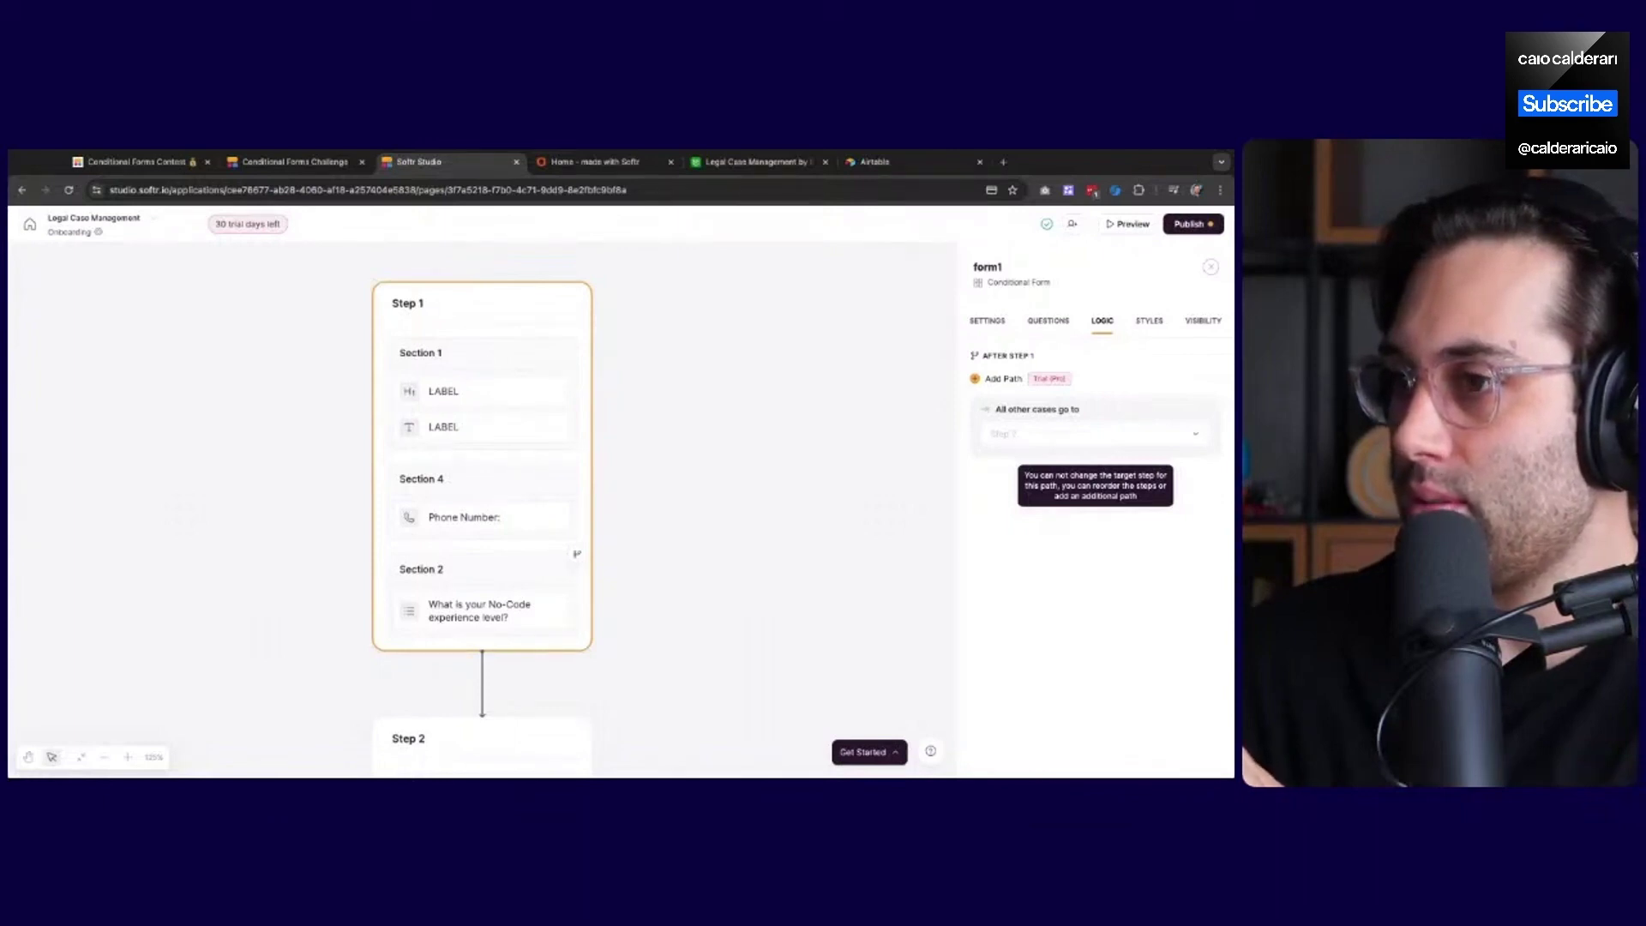
In Questions, collapse Step 2 and drag Step 3 above it, then return to Logic
left_click(1047, 321)
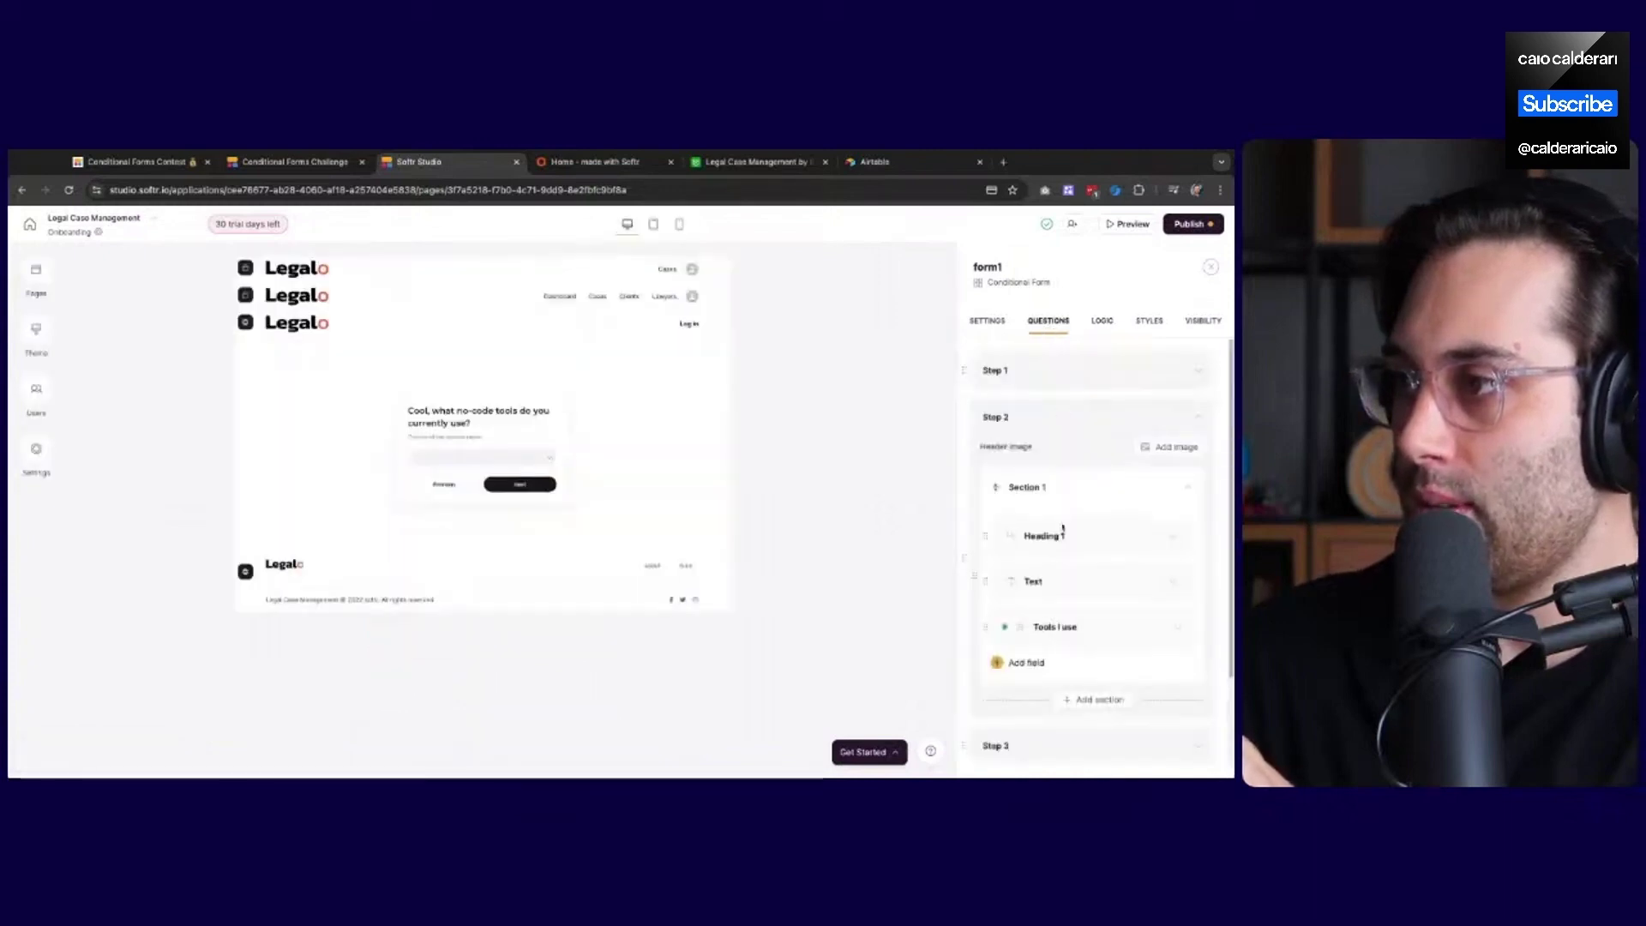
left_click(1051, 420)
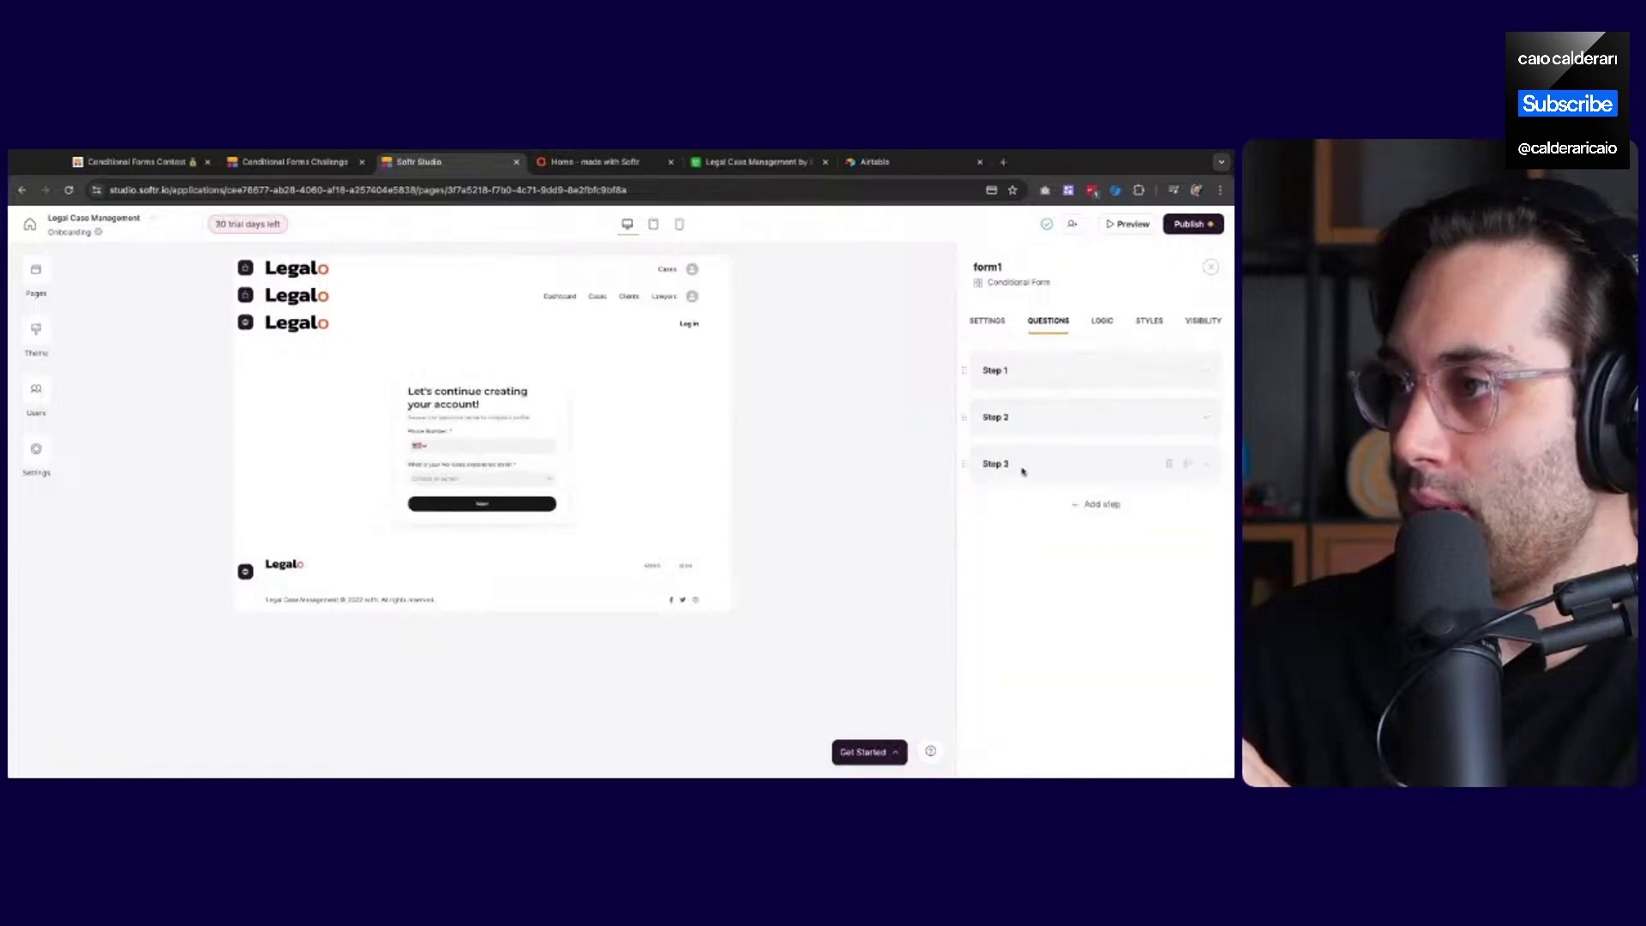
left_click_drag(1025, 471, 1031, 405)
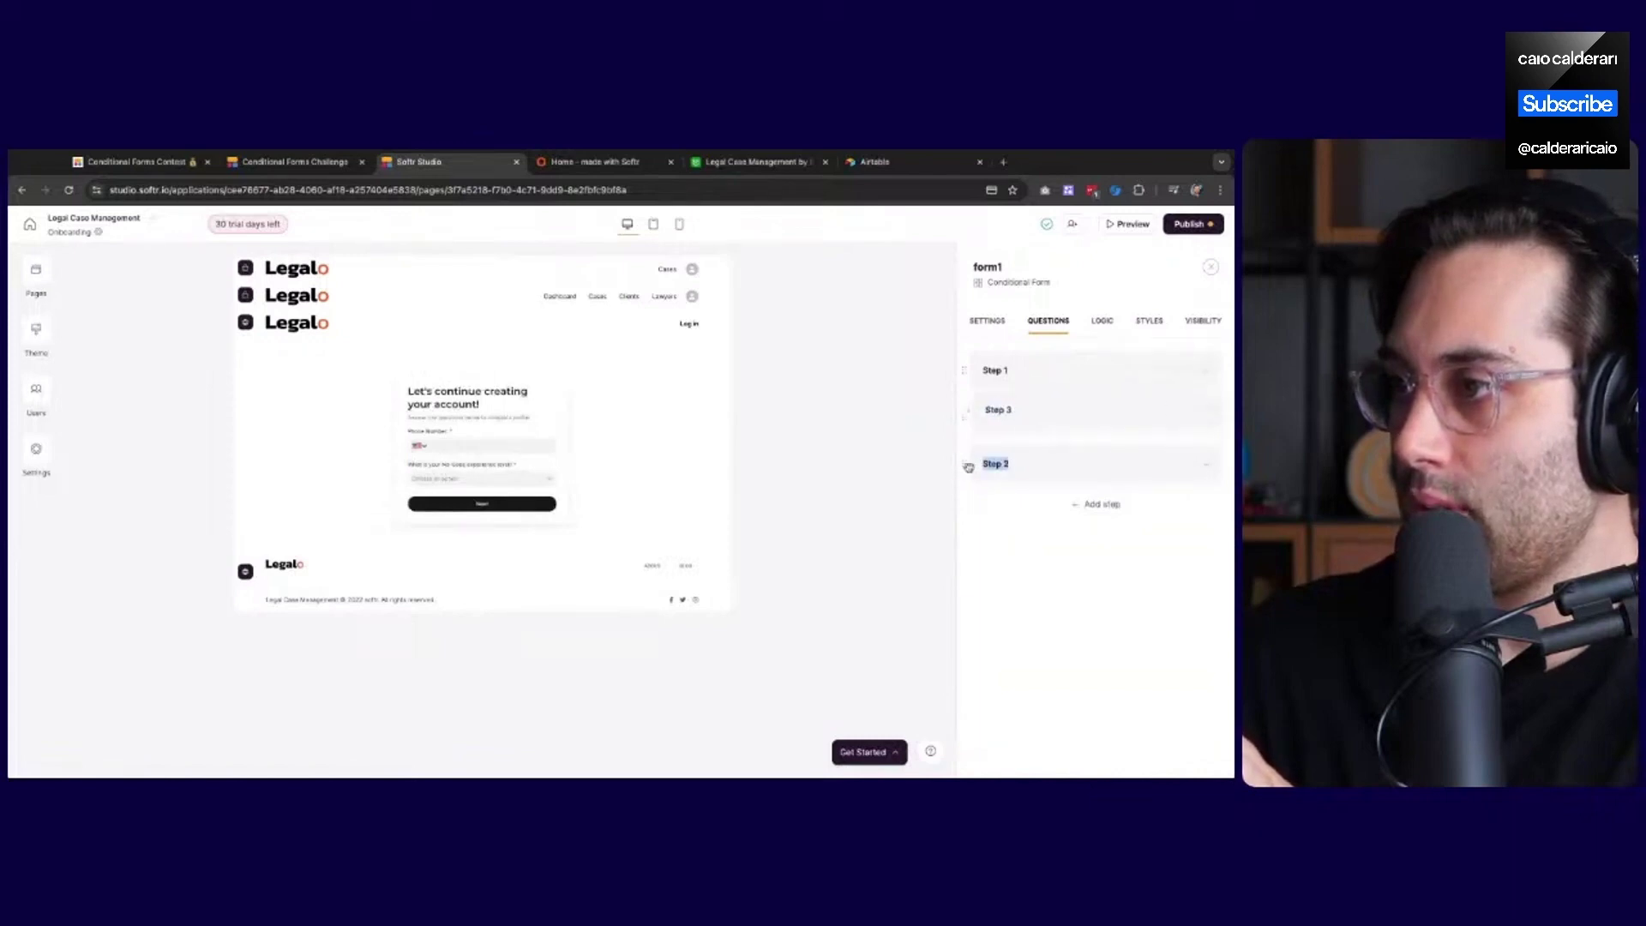
left_click_drag(968, 466, 1042, 426)
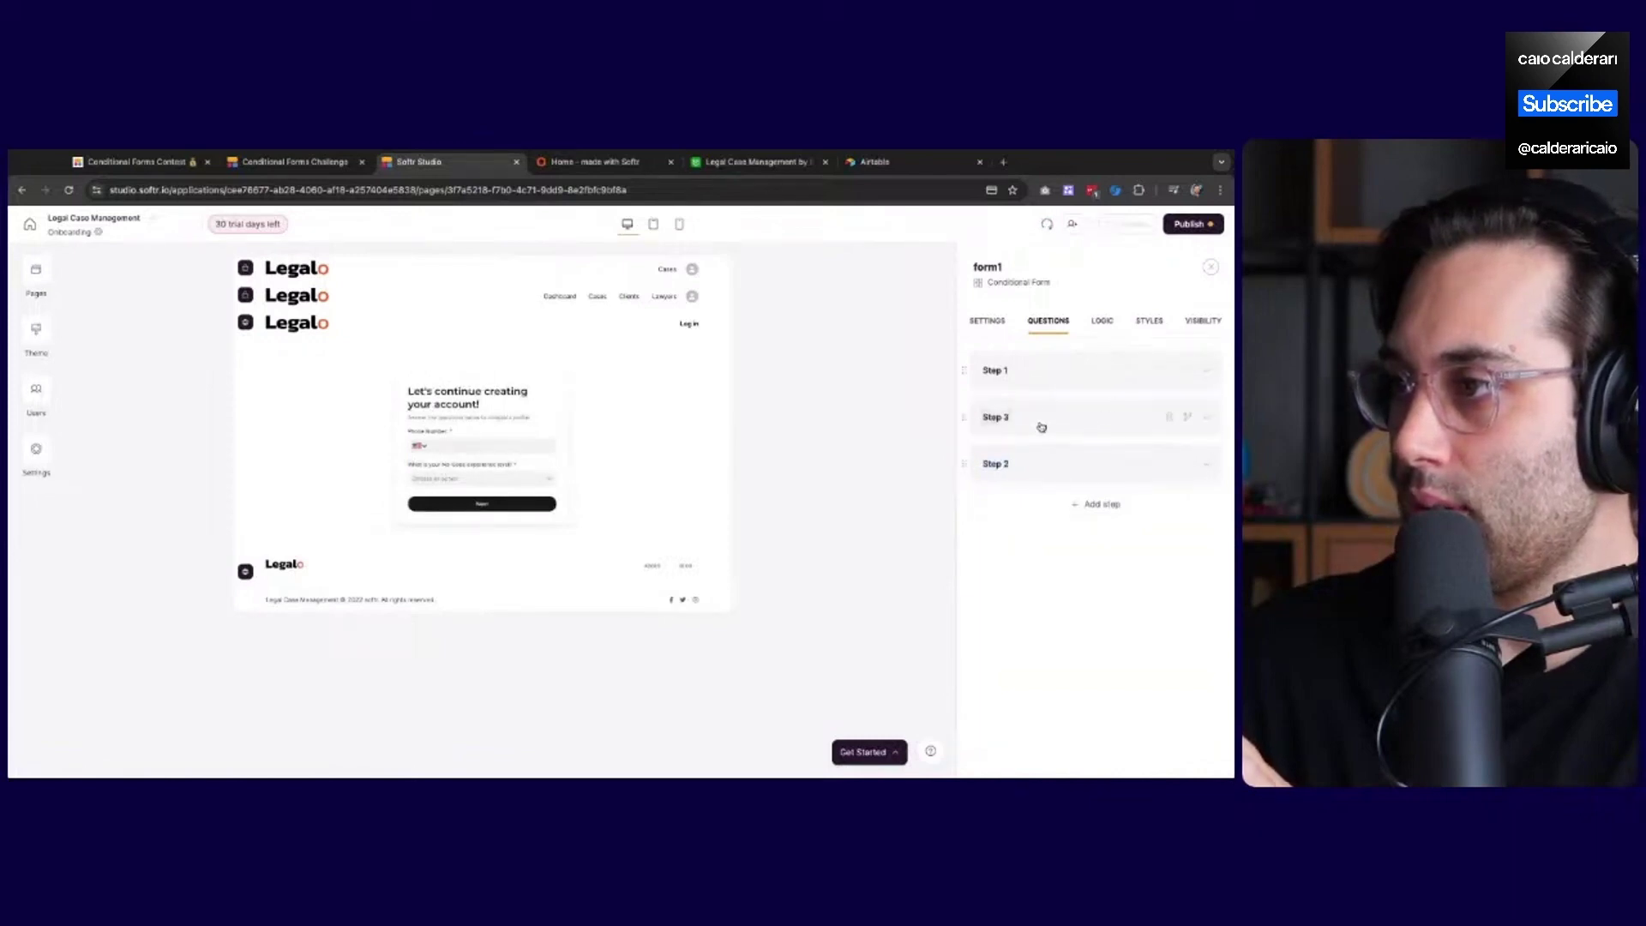
left_click(1102, 321)
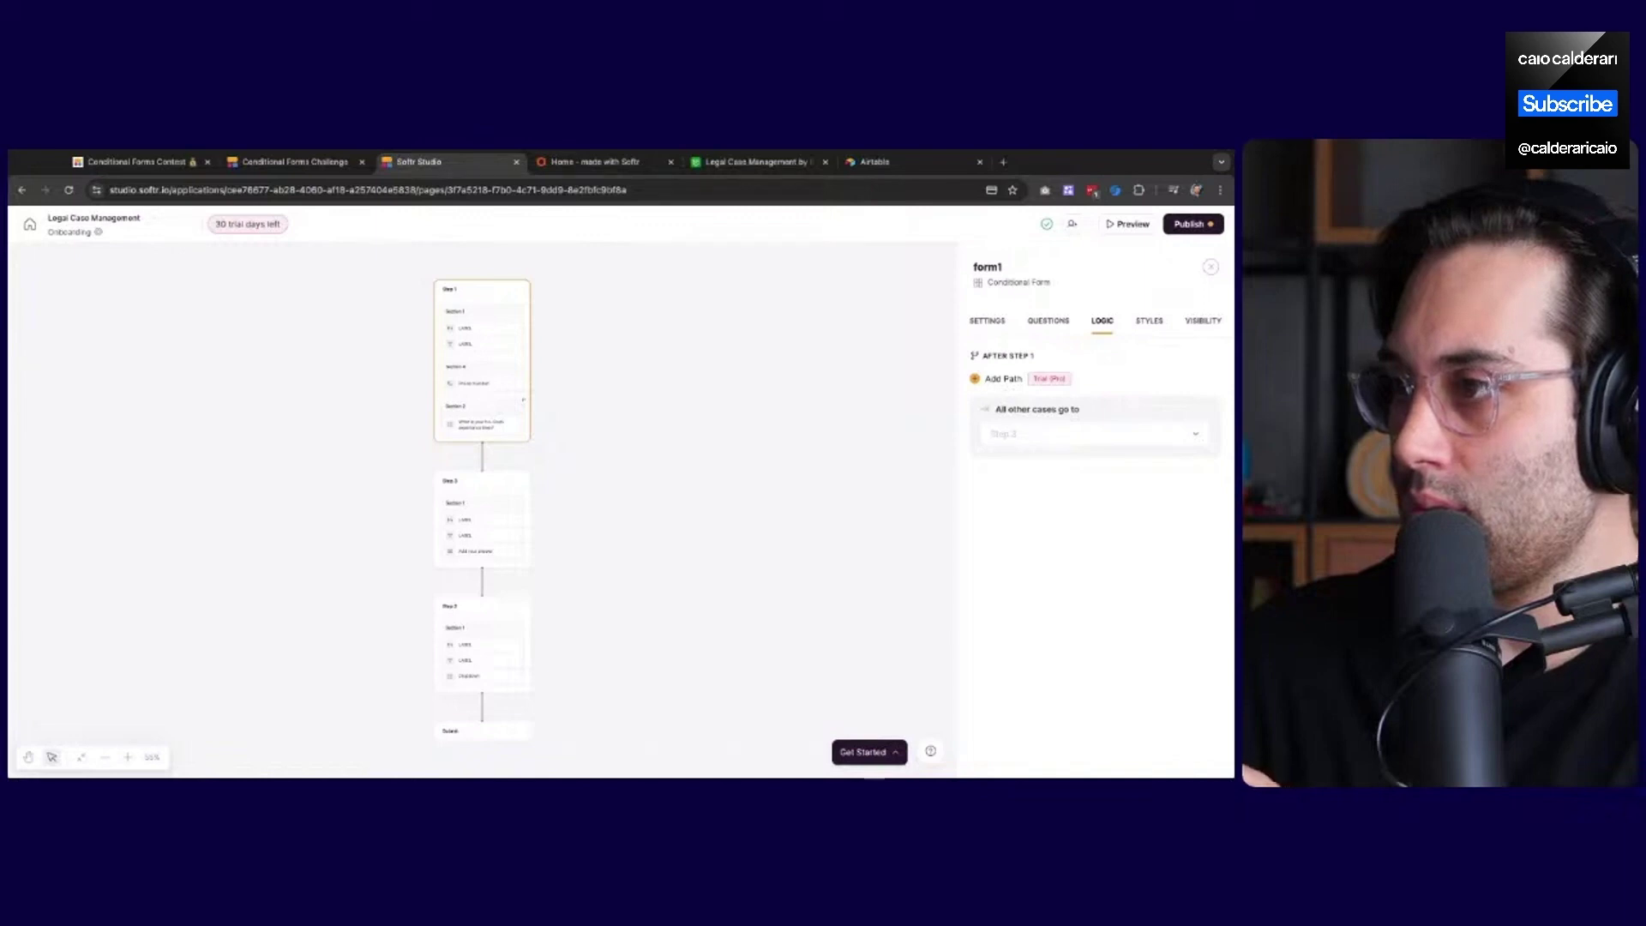
Add a new path after Step 1 whose users go to Step 2
left_click(1002, 378)
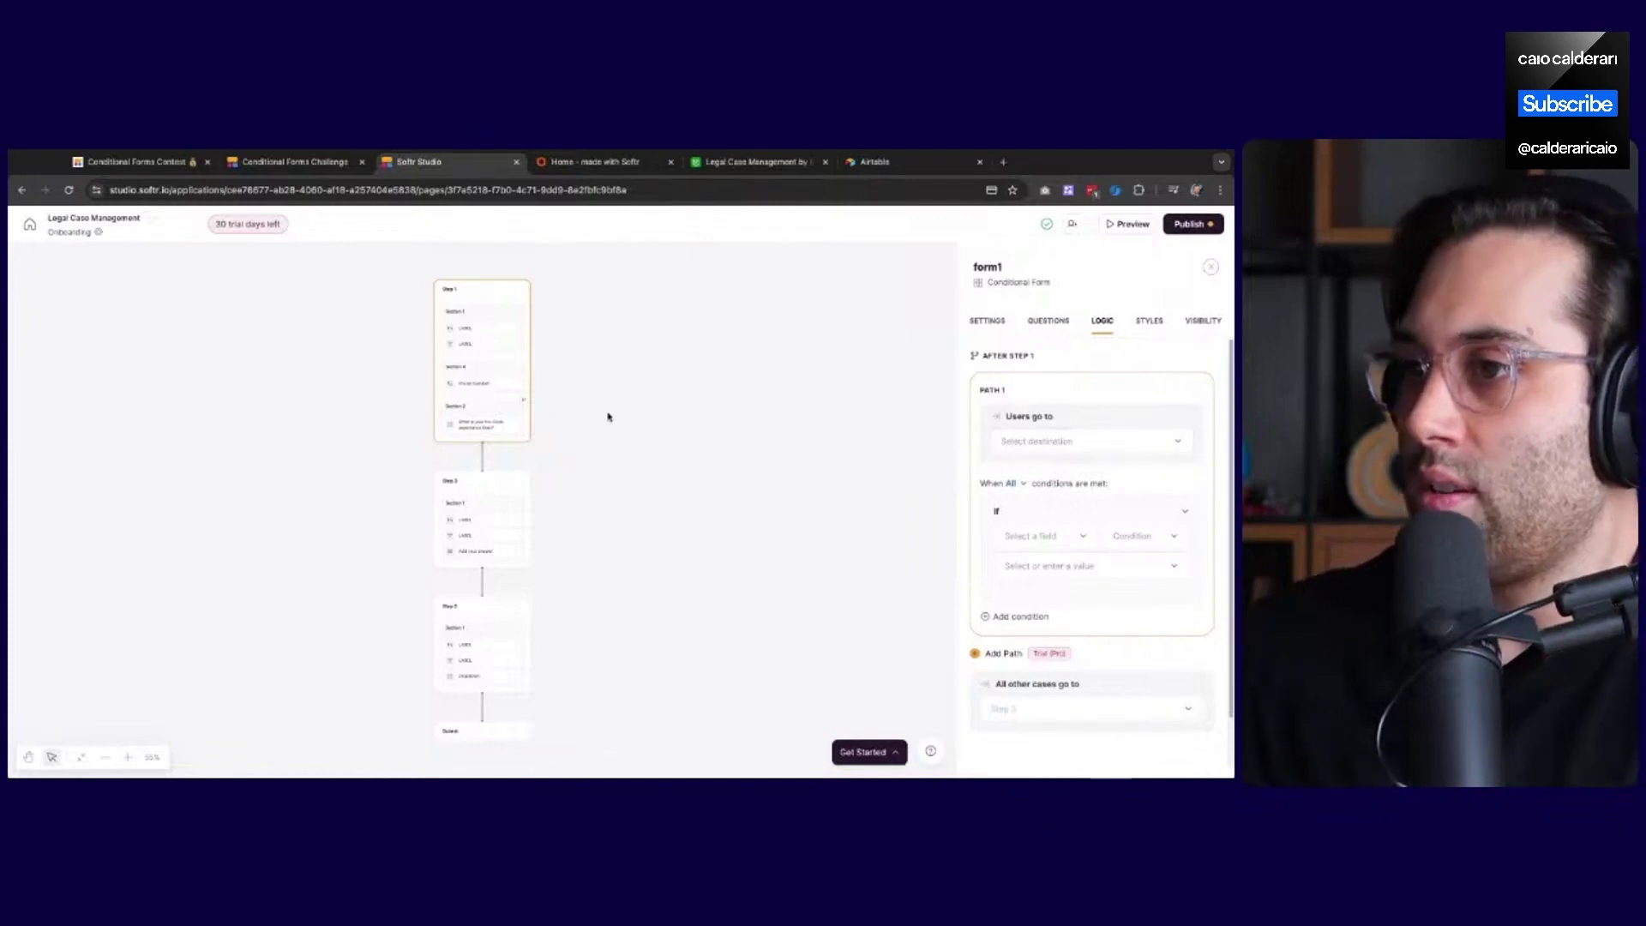
left_click(1054, 447)
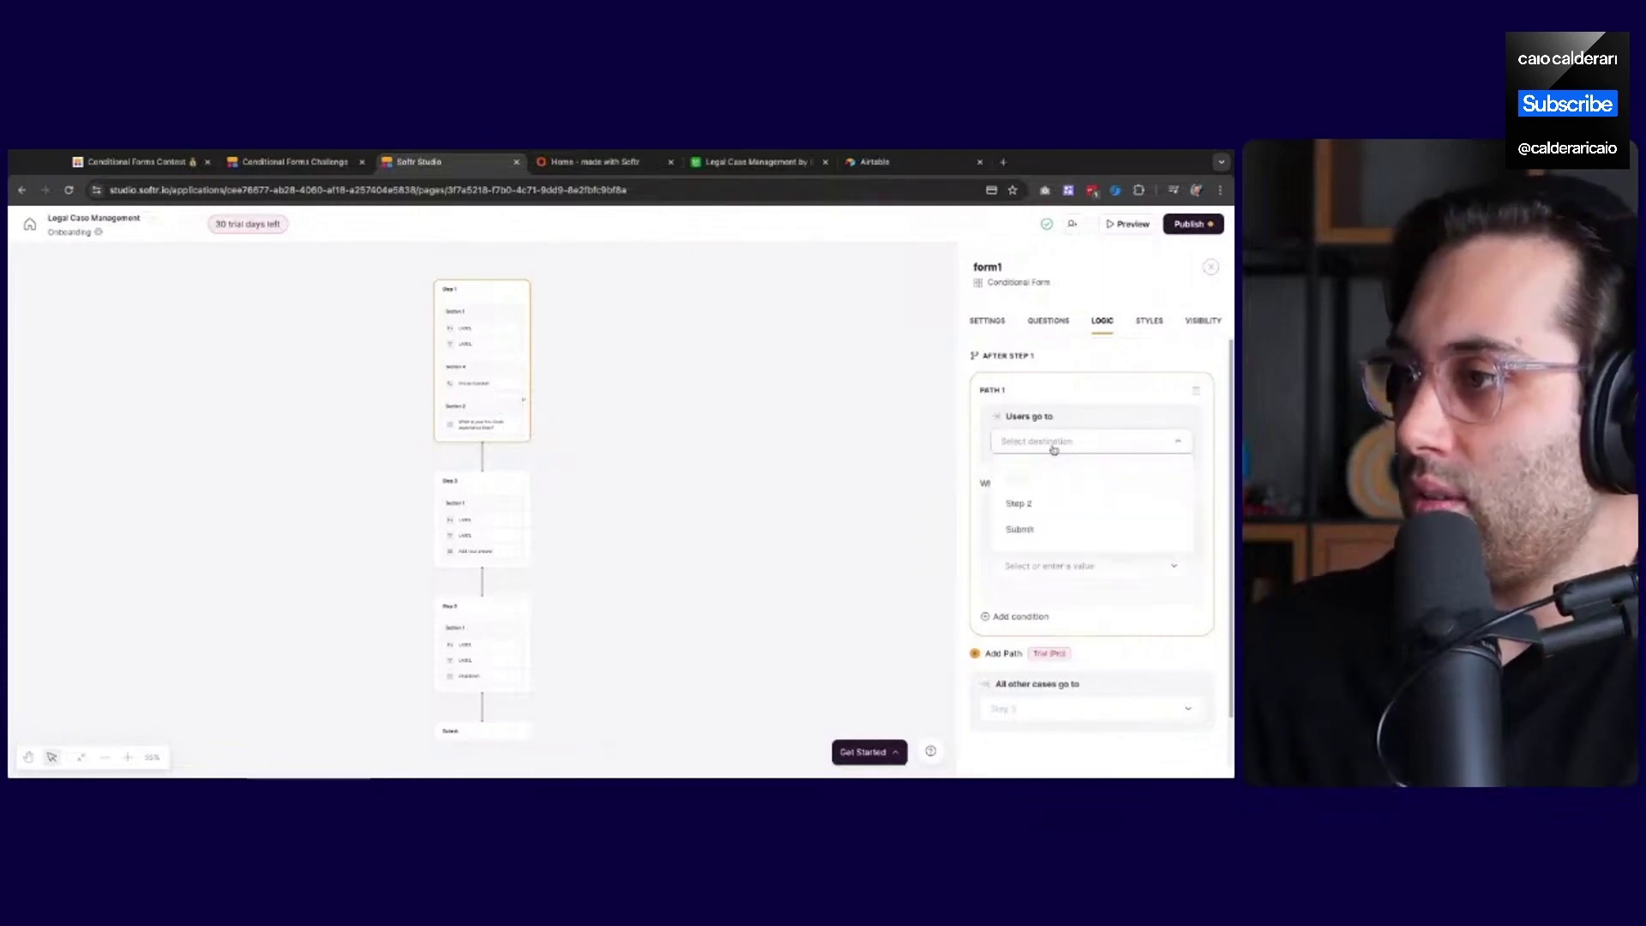
left_click(1032, 510)
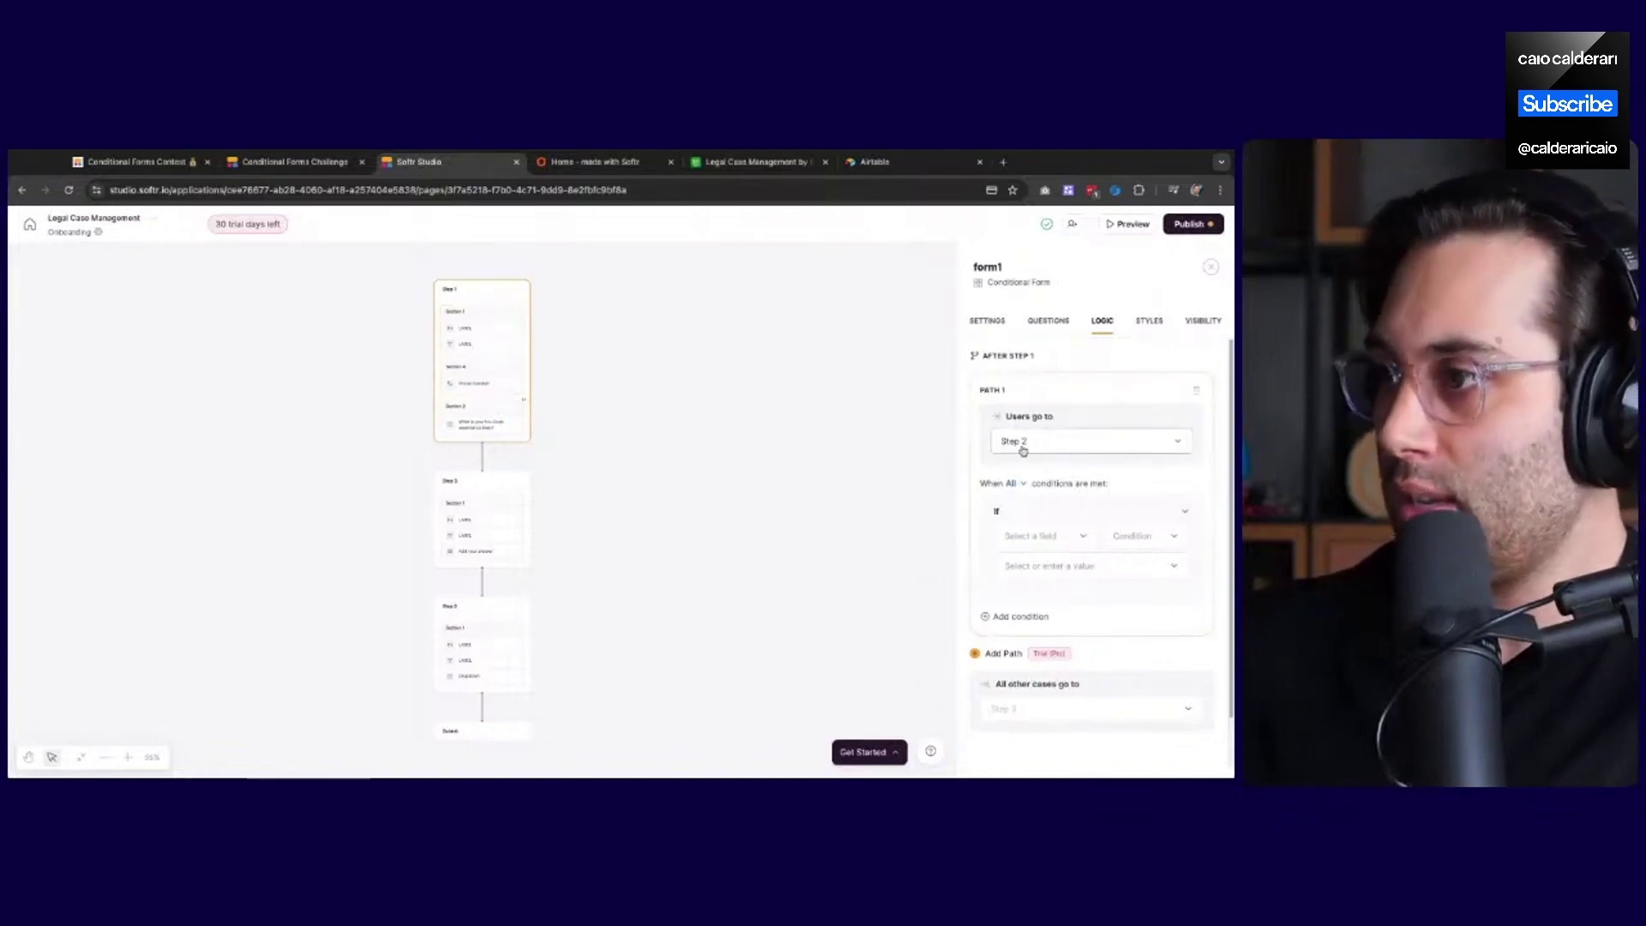
Condition the path on 'What is your No-Code experience level?' being the custom value Advanced
left_click(1042, 538)
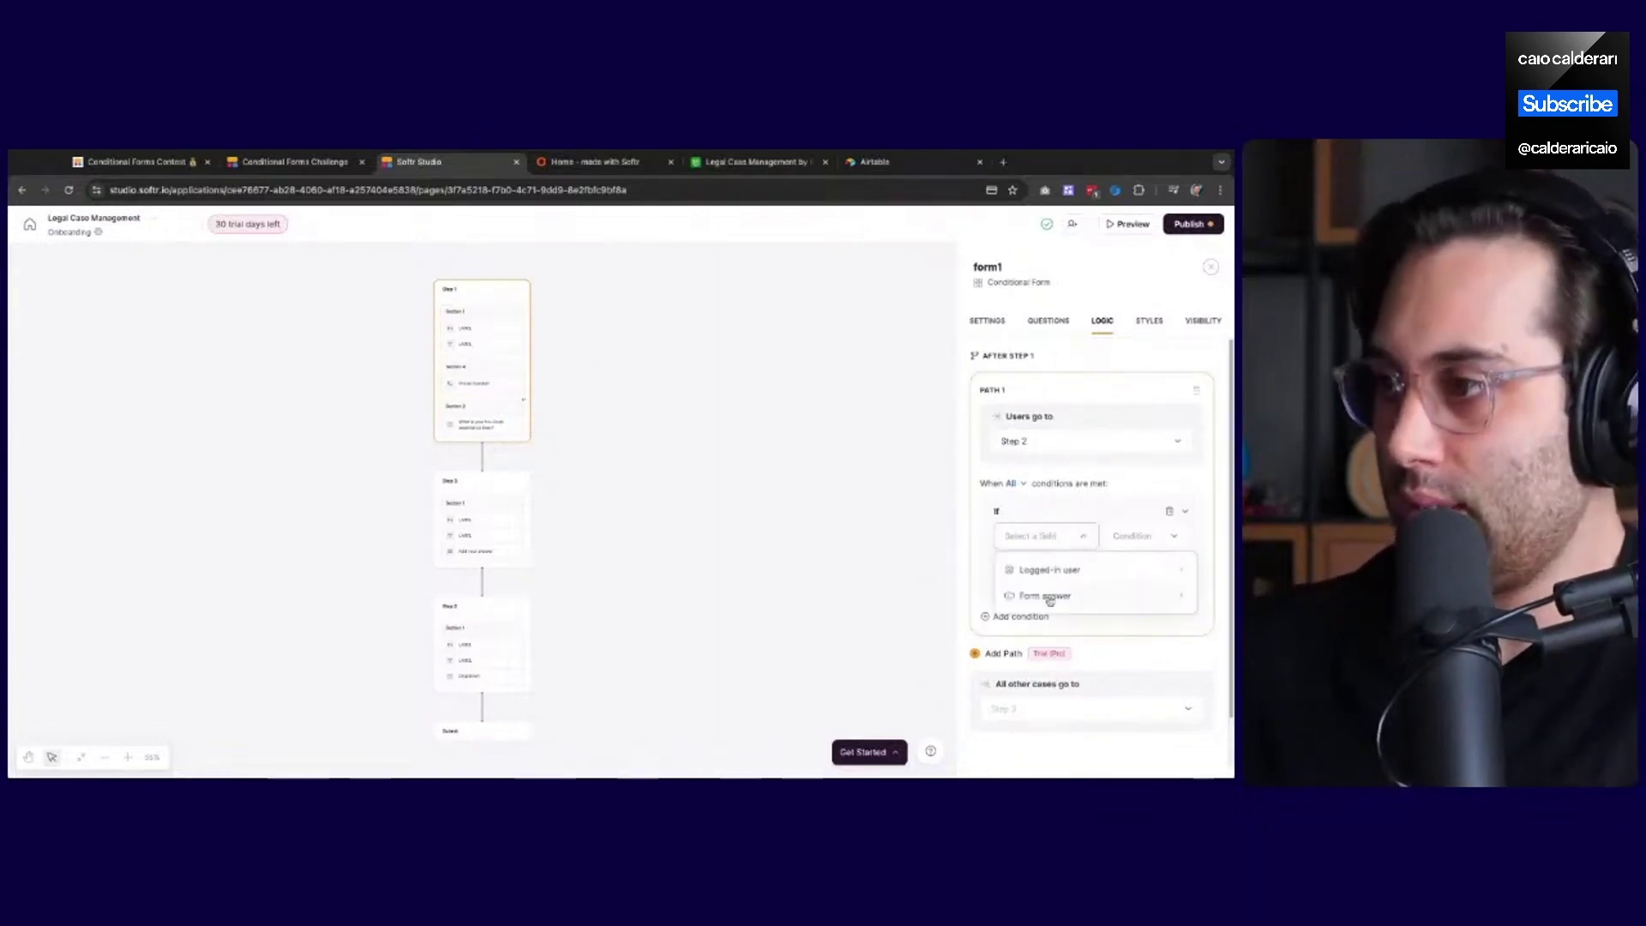
left_click(1046, 690)
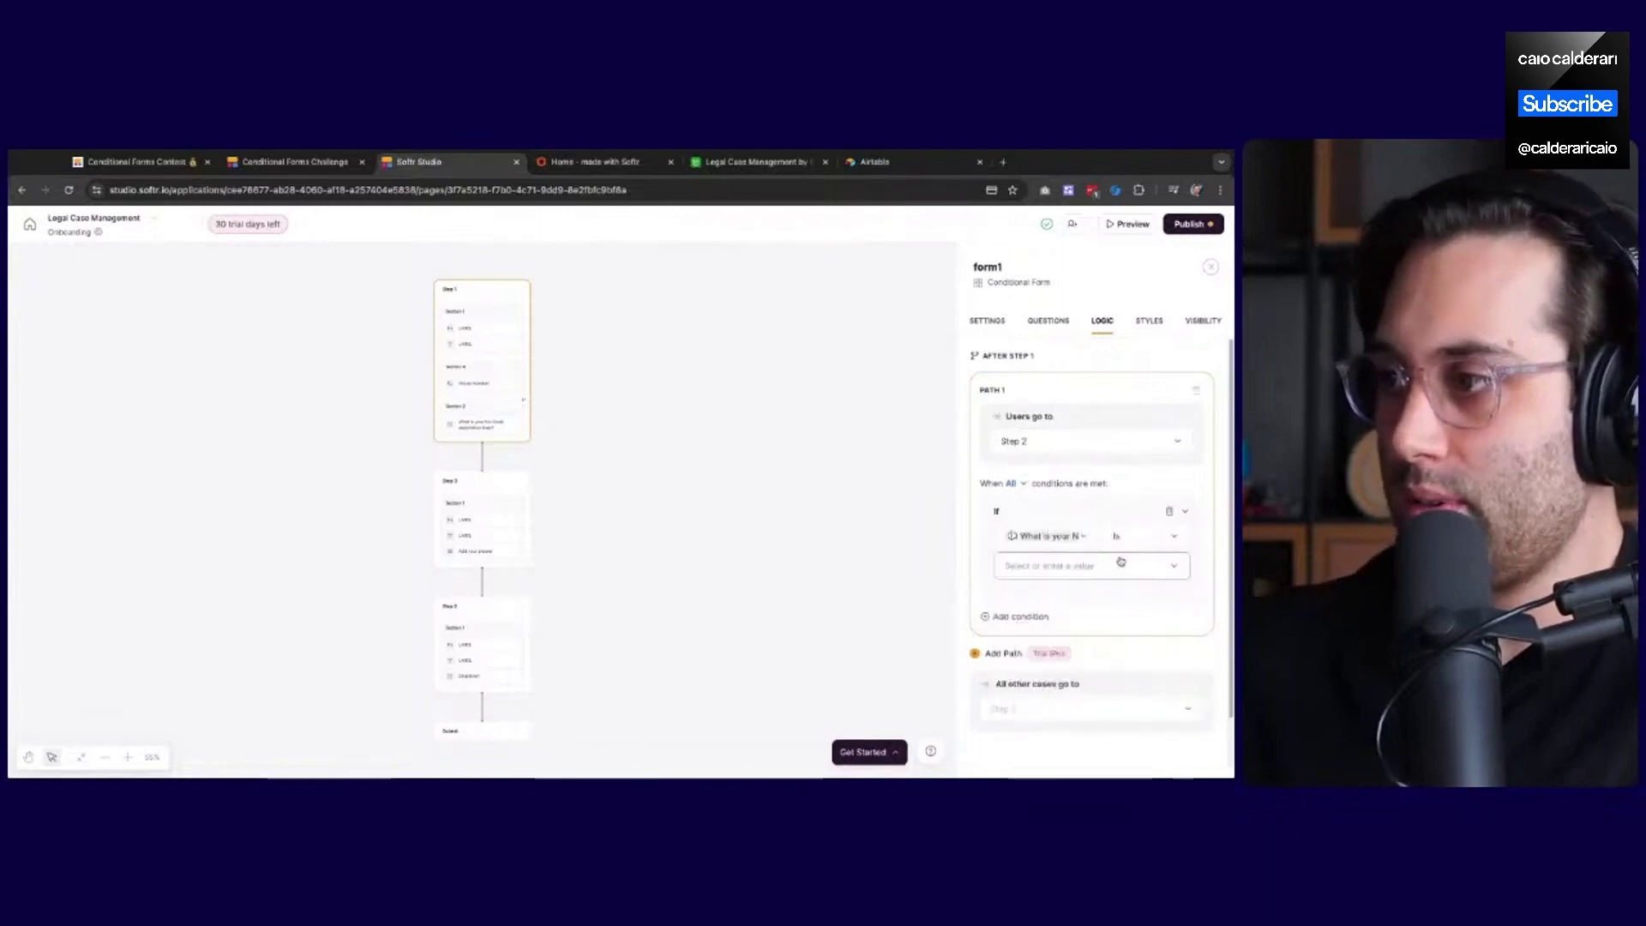
left_click(1119, 564)
left_click(1055, 687)
type("Adva")
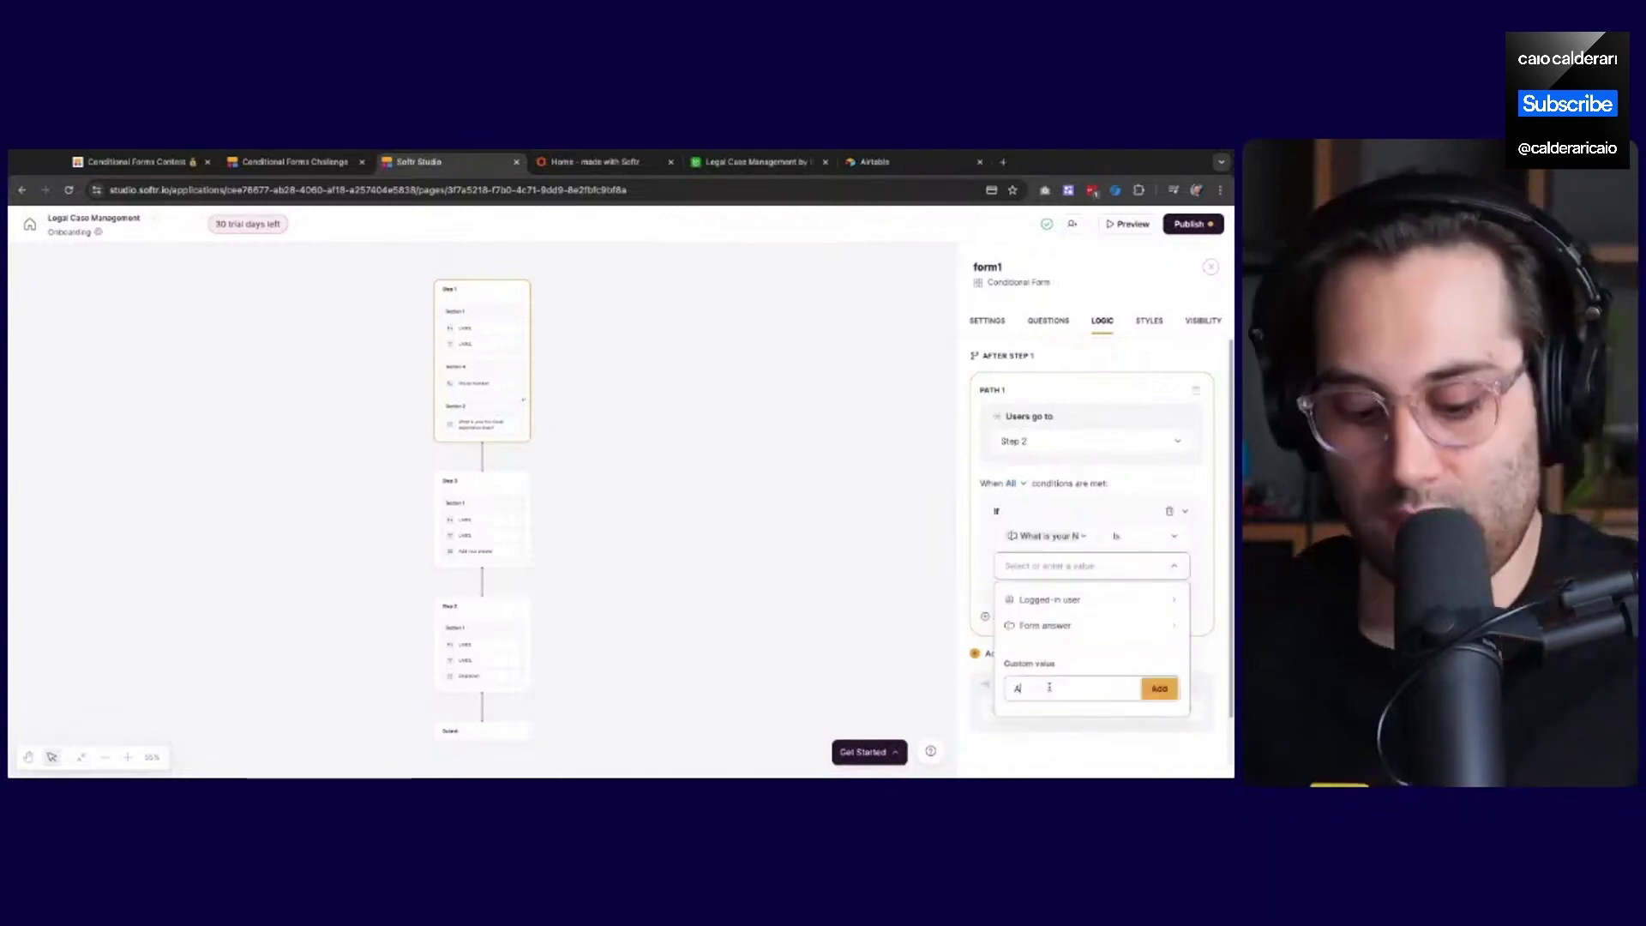
key("BackSpace")
key("BackSpace")
key("BackSpace")
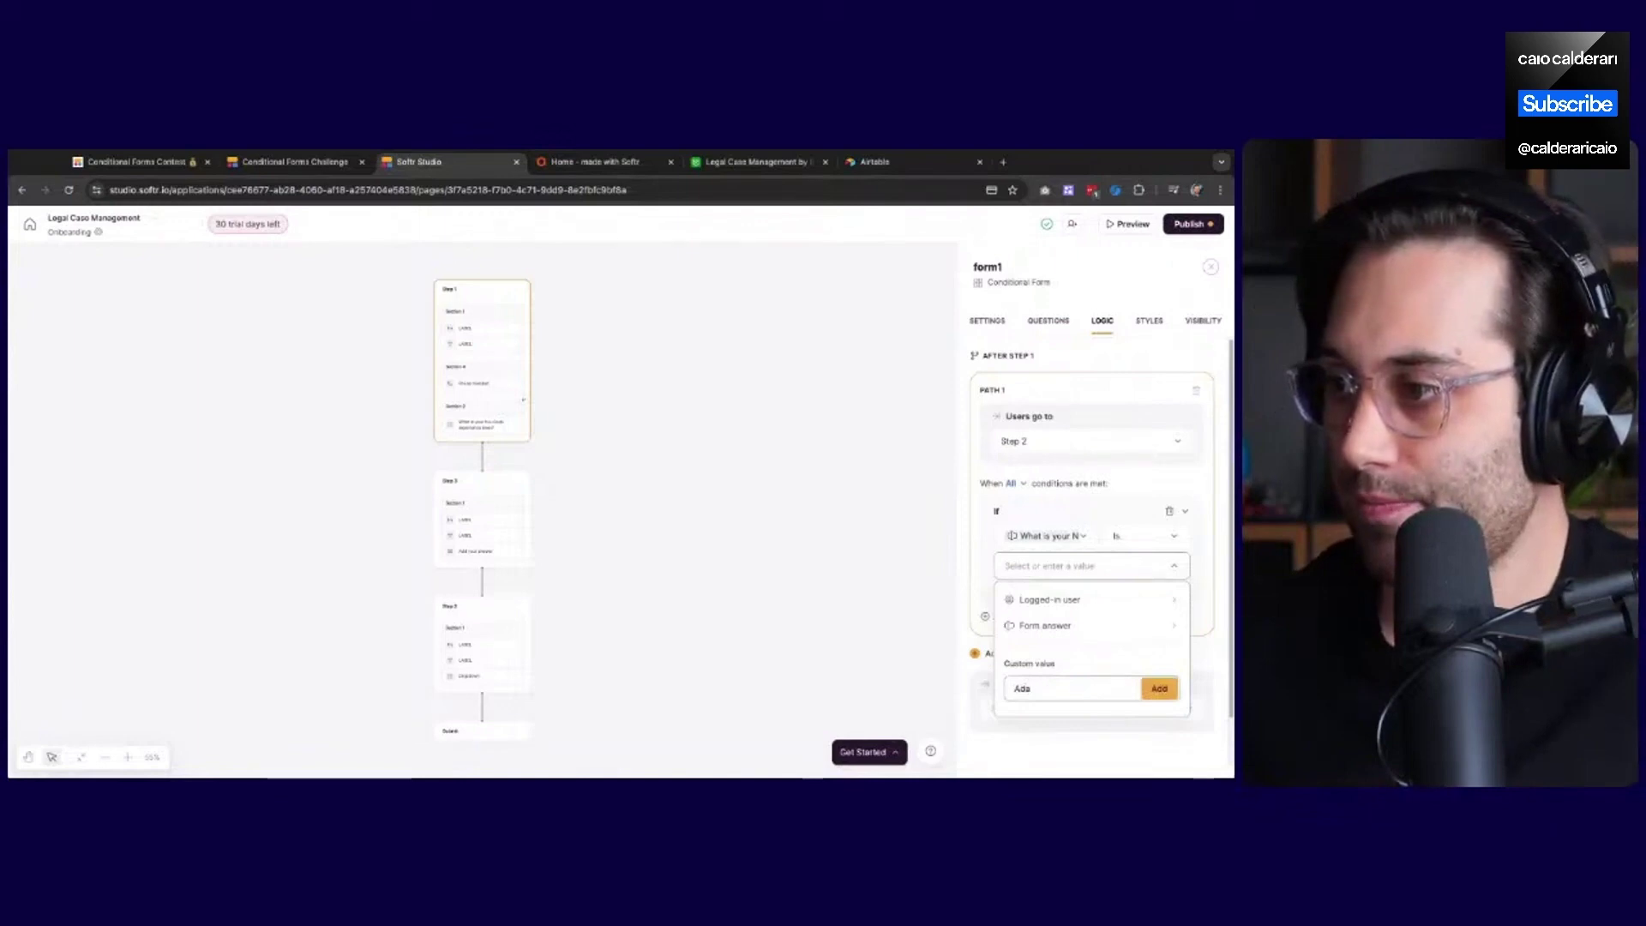
type("vanced")
key("Return")
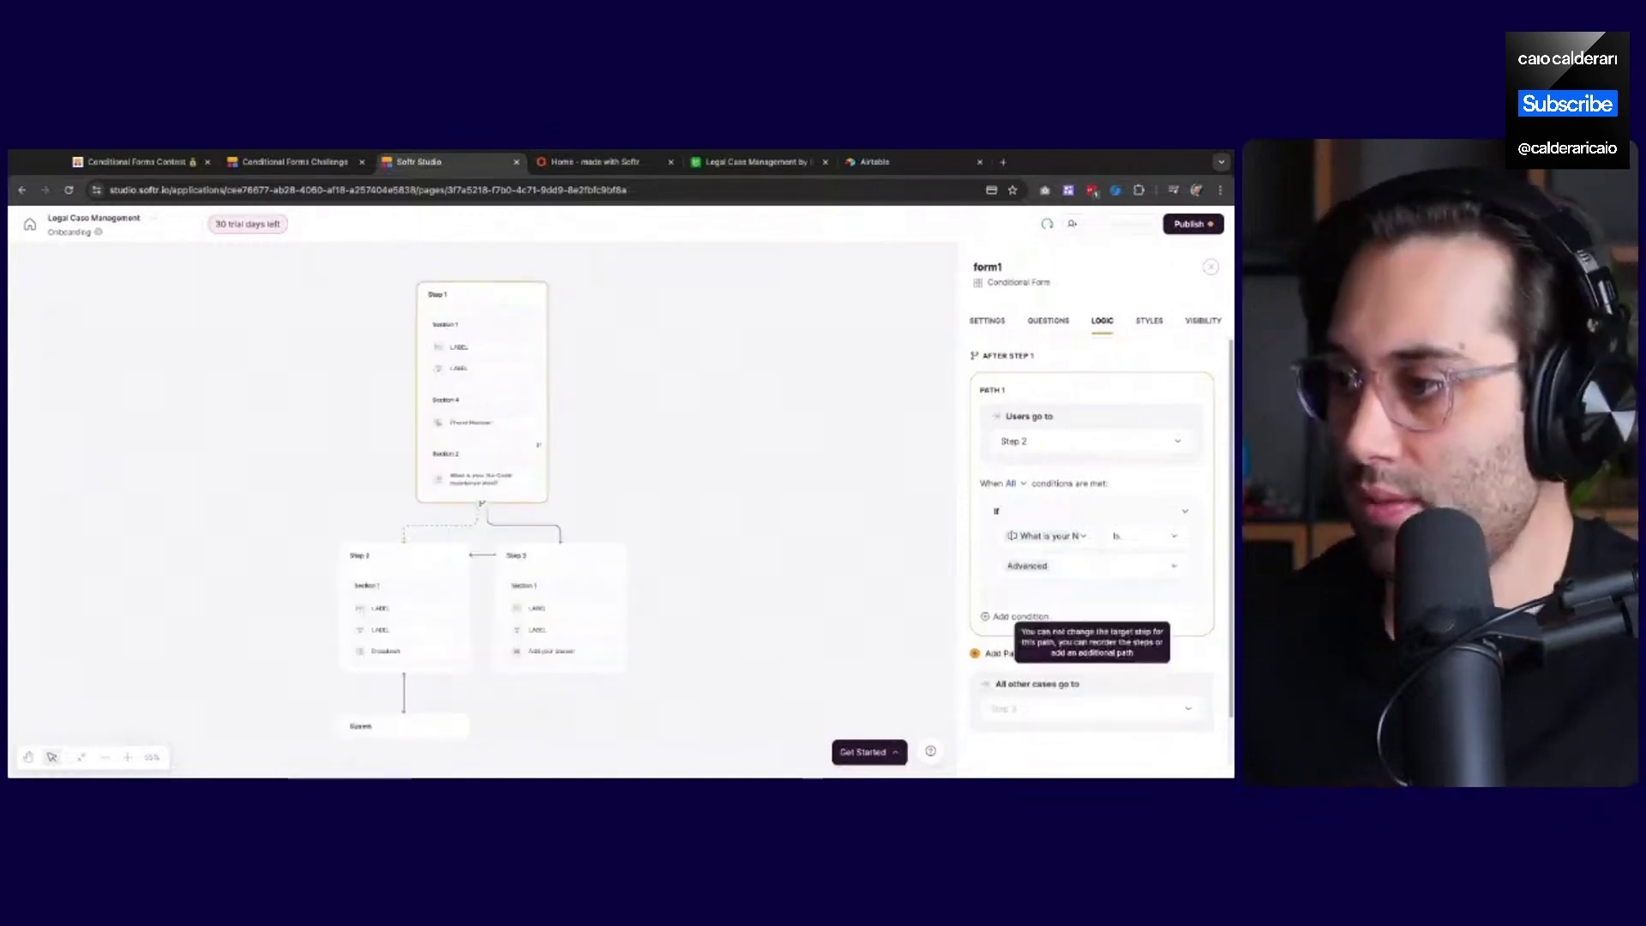
Make Path 1 match any condition and add a second one: experience level is Intermediate
left_click(1014, 485)
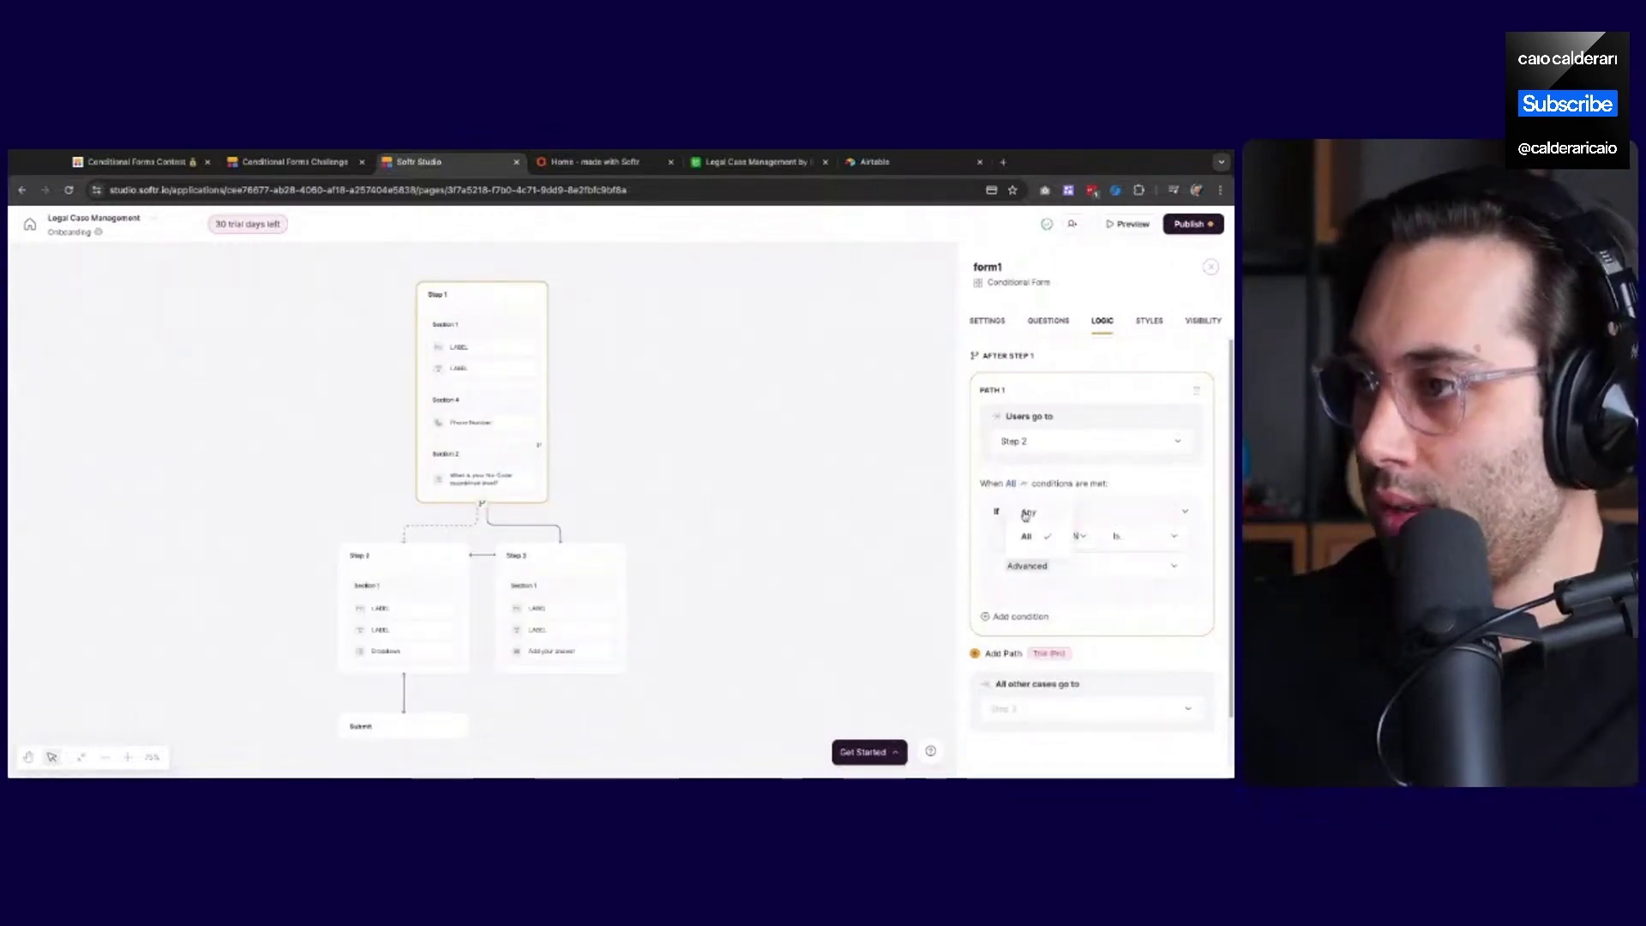
left_click(1038, 514)
left_click(1012, 617)
left_click(1045, 650)
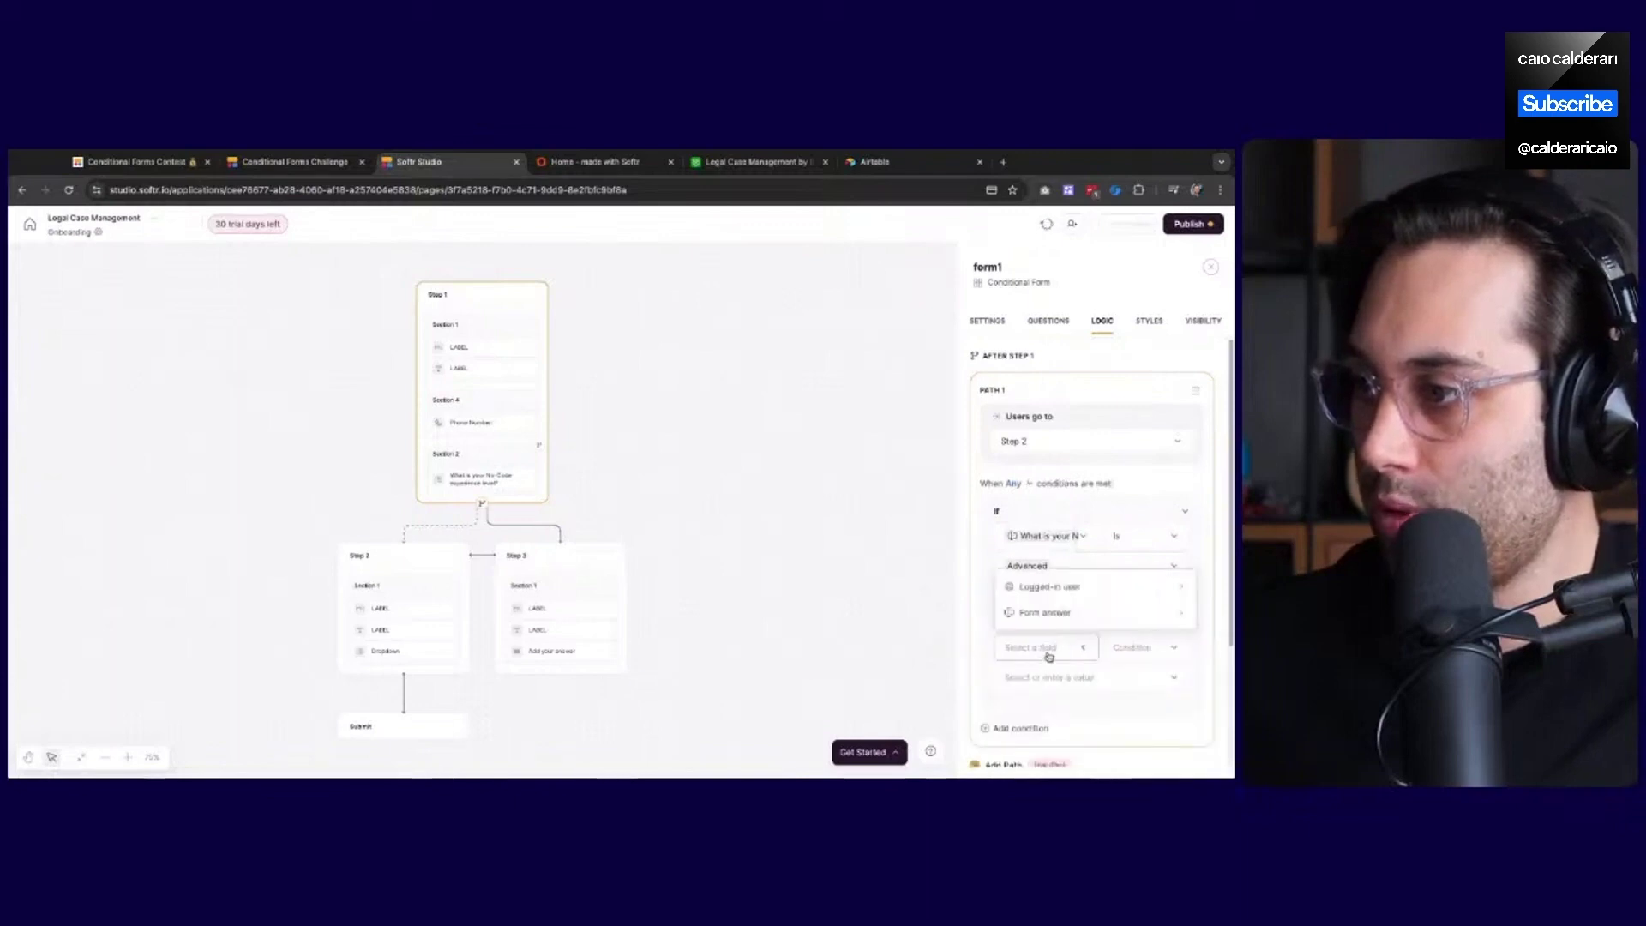
left_click(1056, 616)
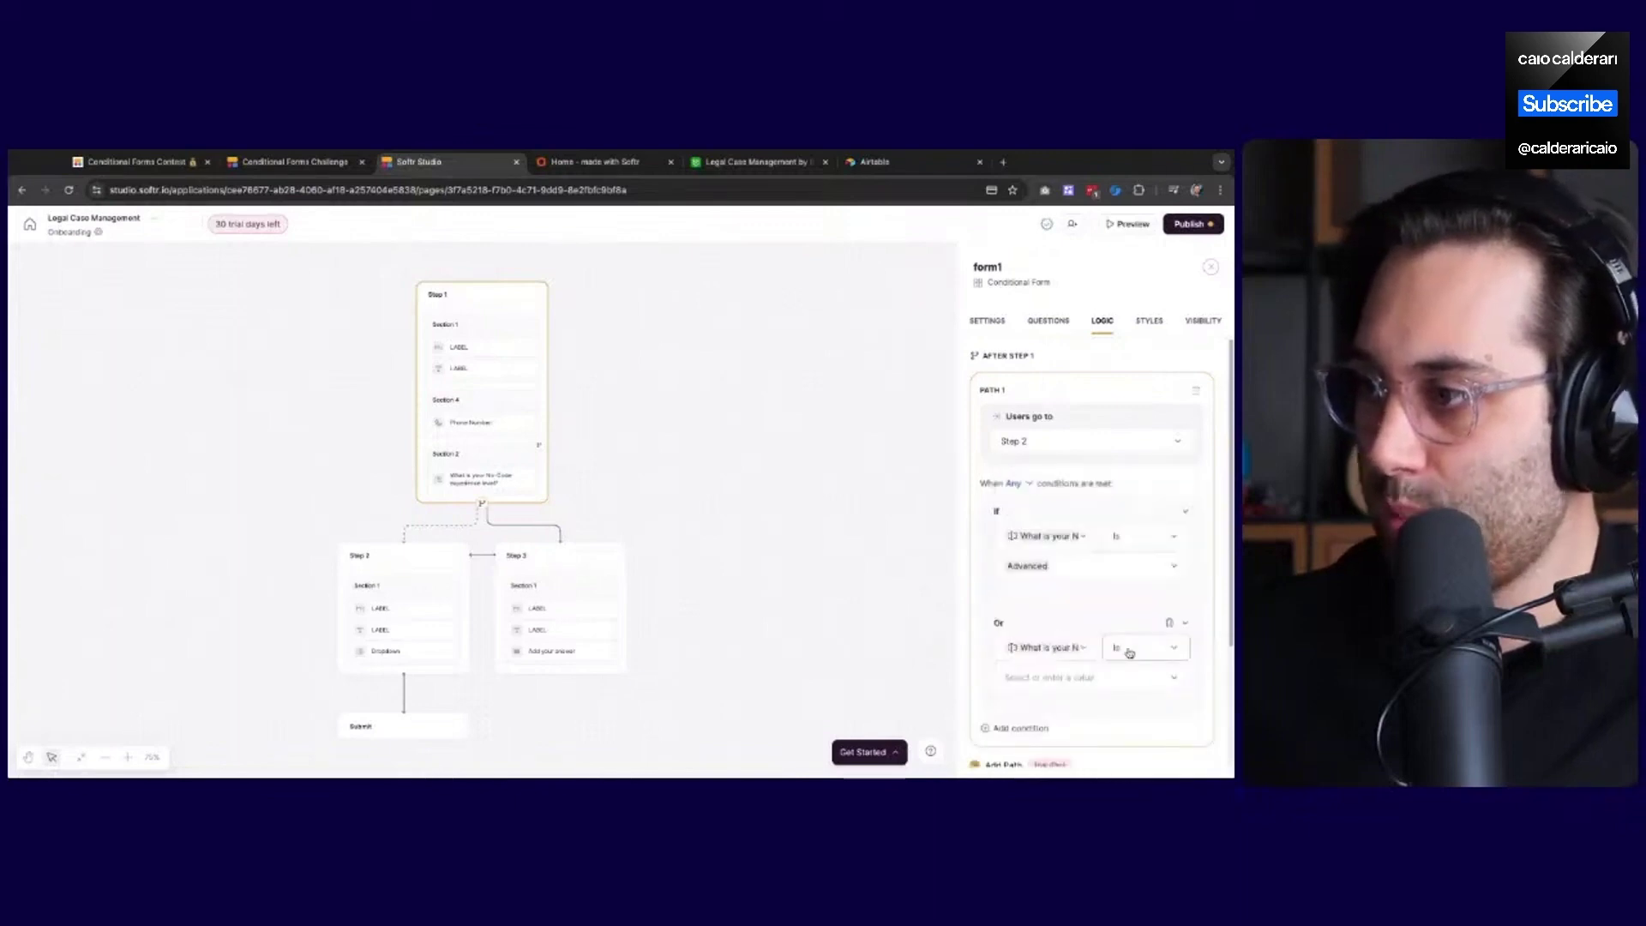
left_click(1069, 682)
type("Intermediate")
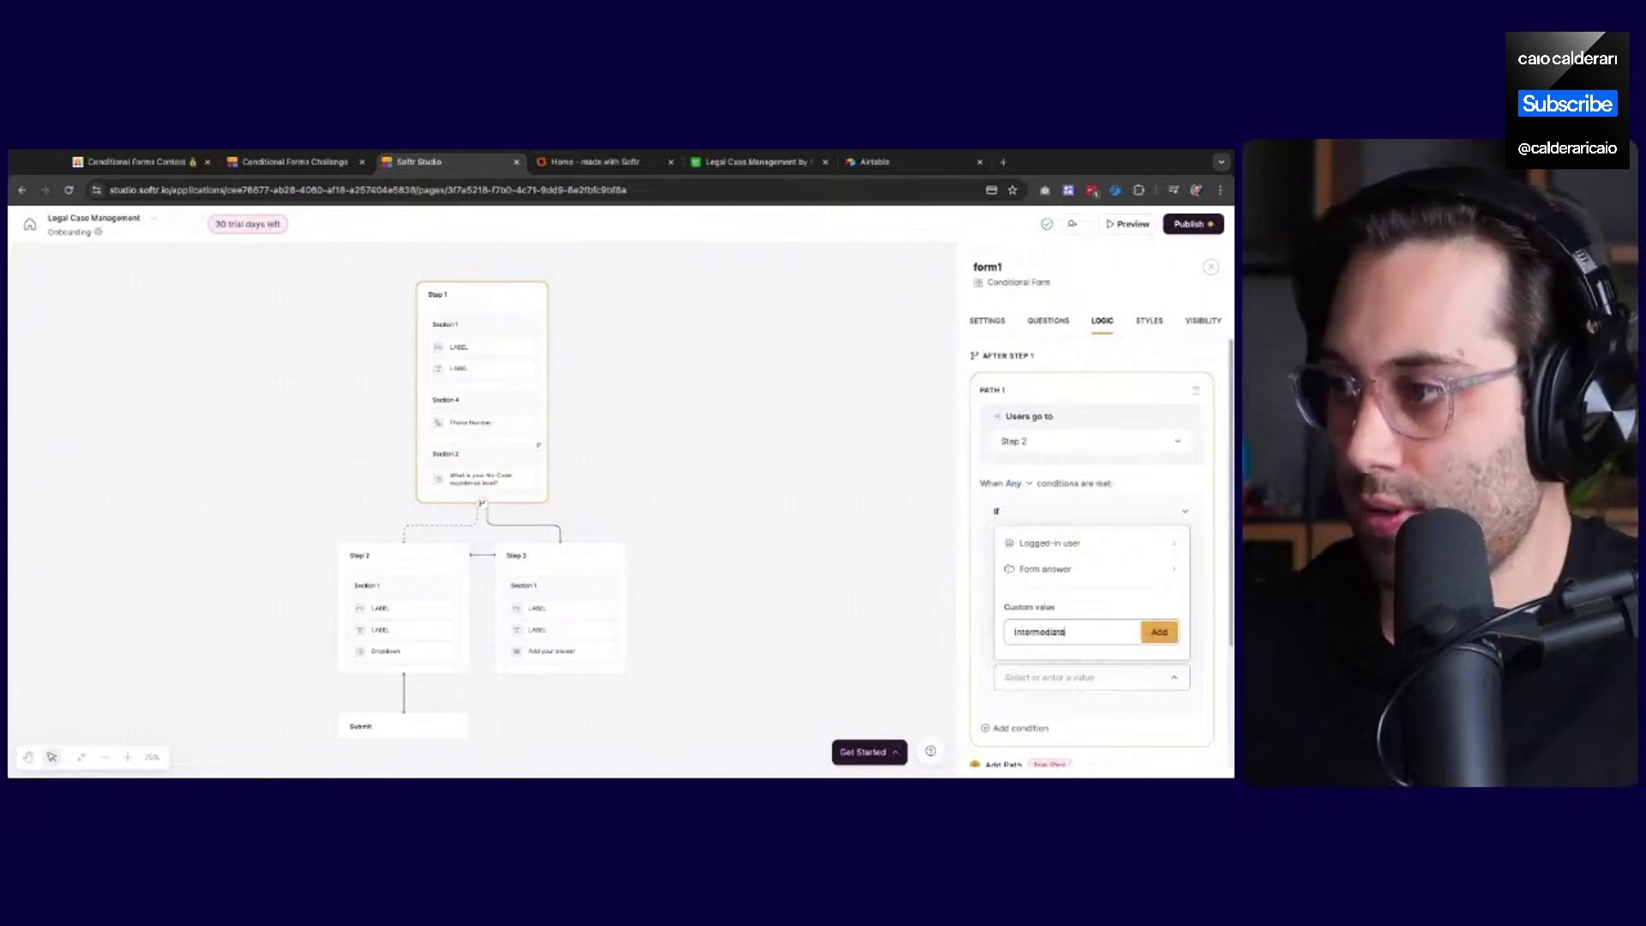
left_click(1169, 638)
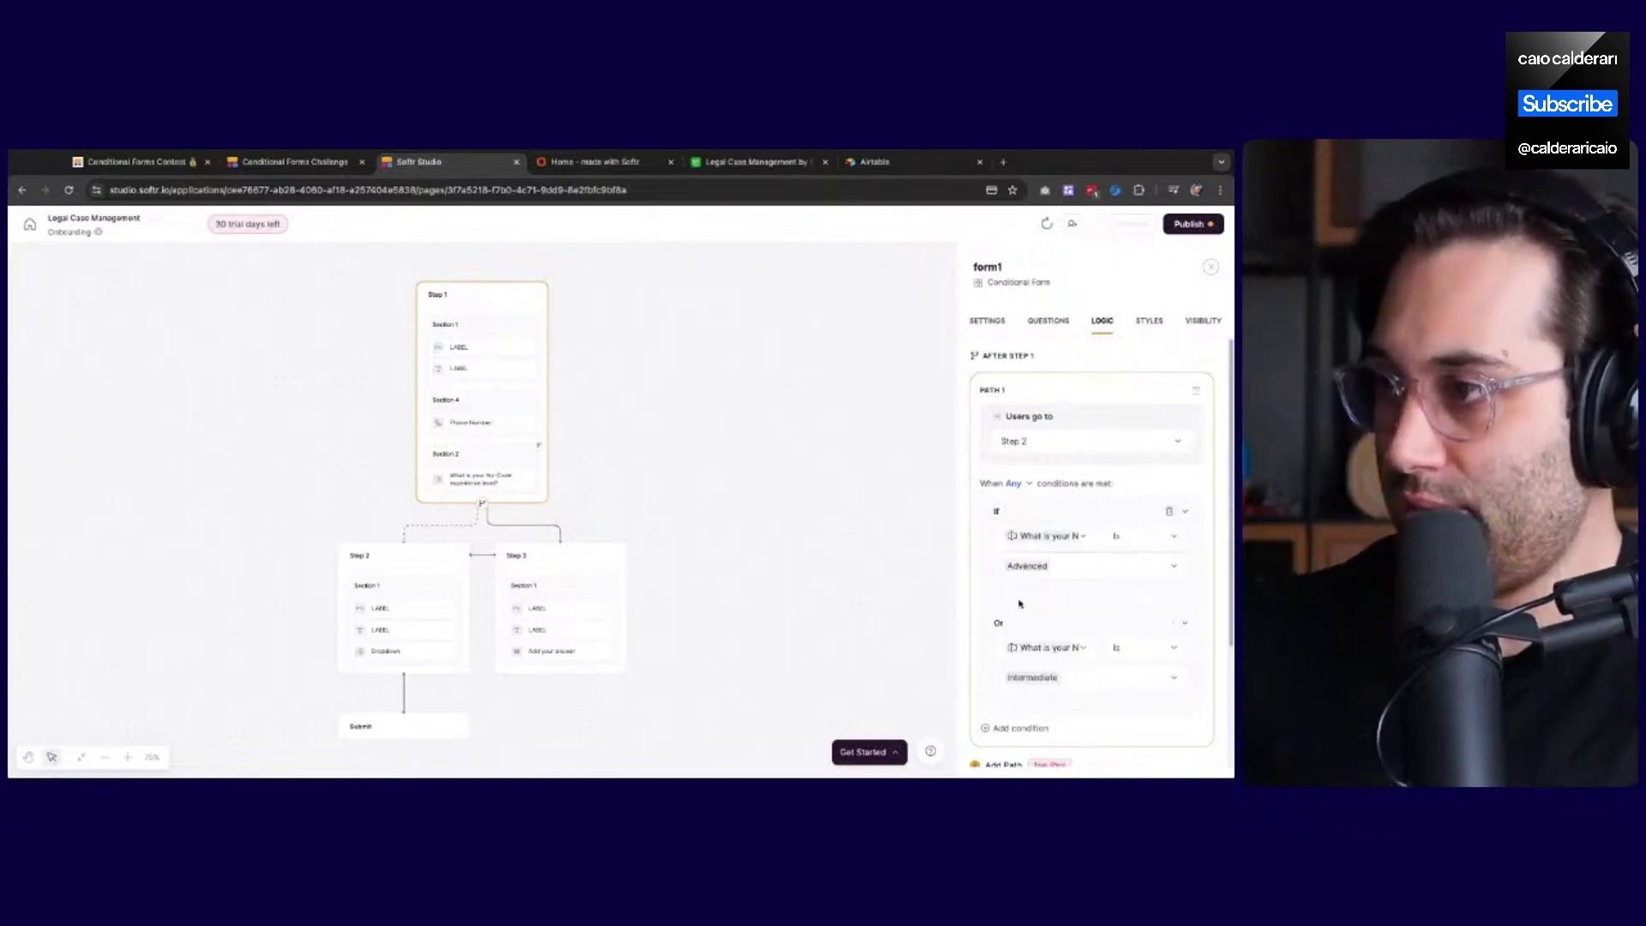
Zoom in five levels on the form flow diagram to inspect the branches
scroll(1030, 378, "down", 2)
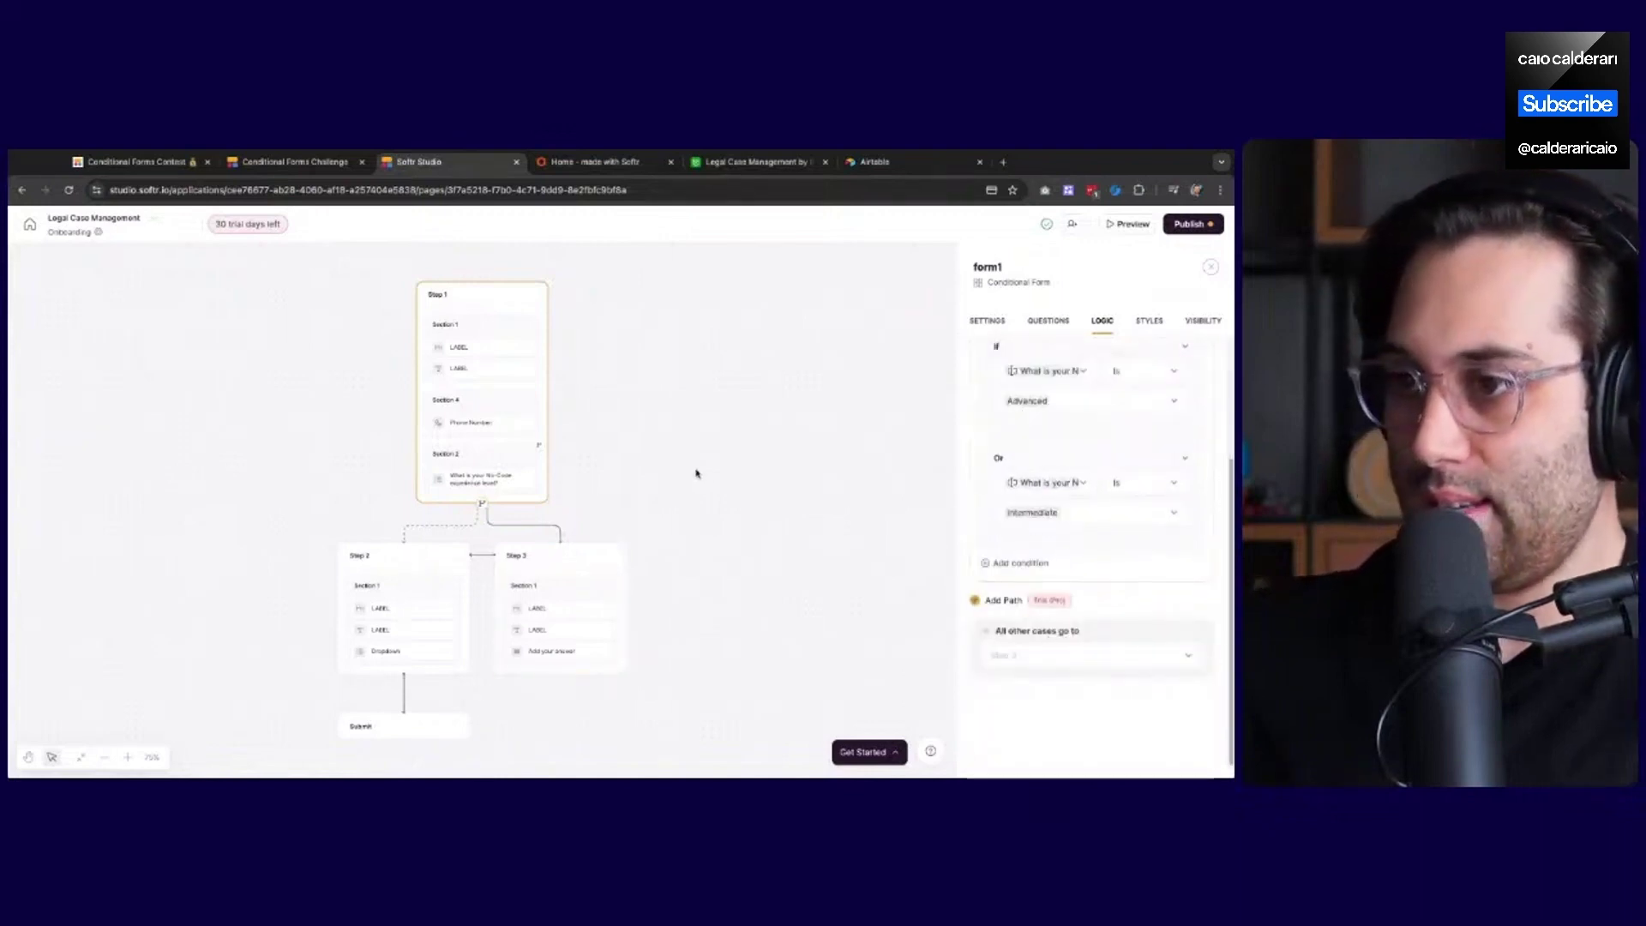
left_click(128, 757)
left_click(130, 758)
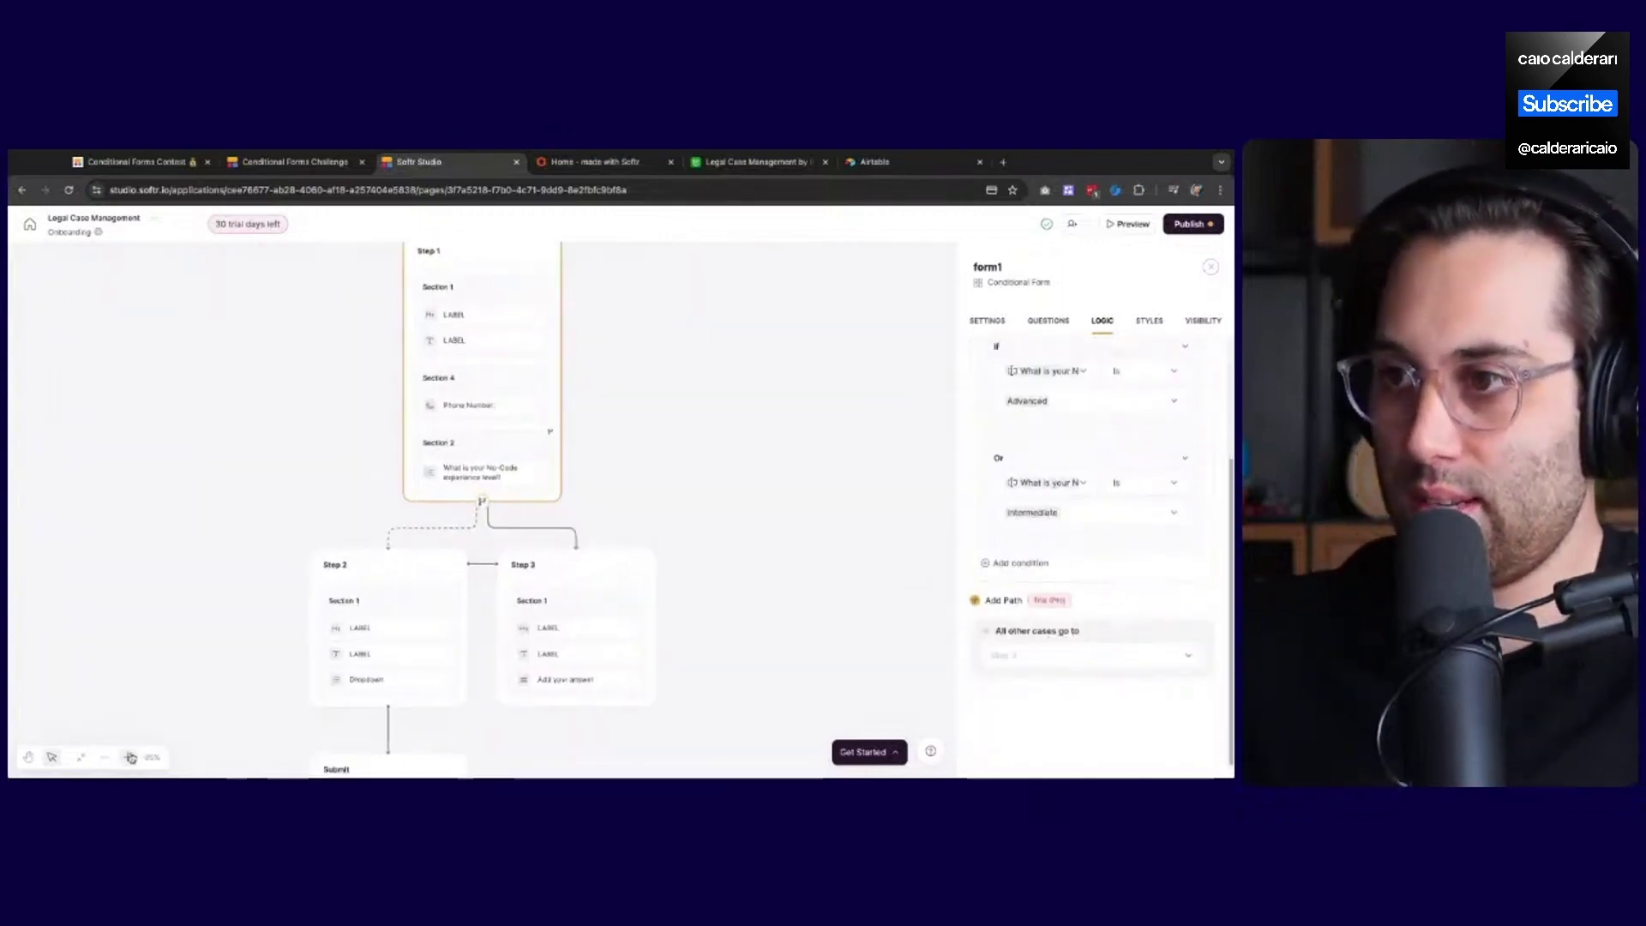
left_click(131, 758)
left_click(130, 758)
left_click(131, 758)
scroll(503, 532, "down", 3)
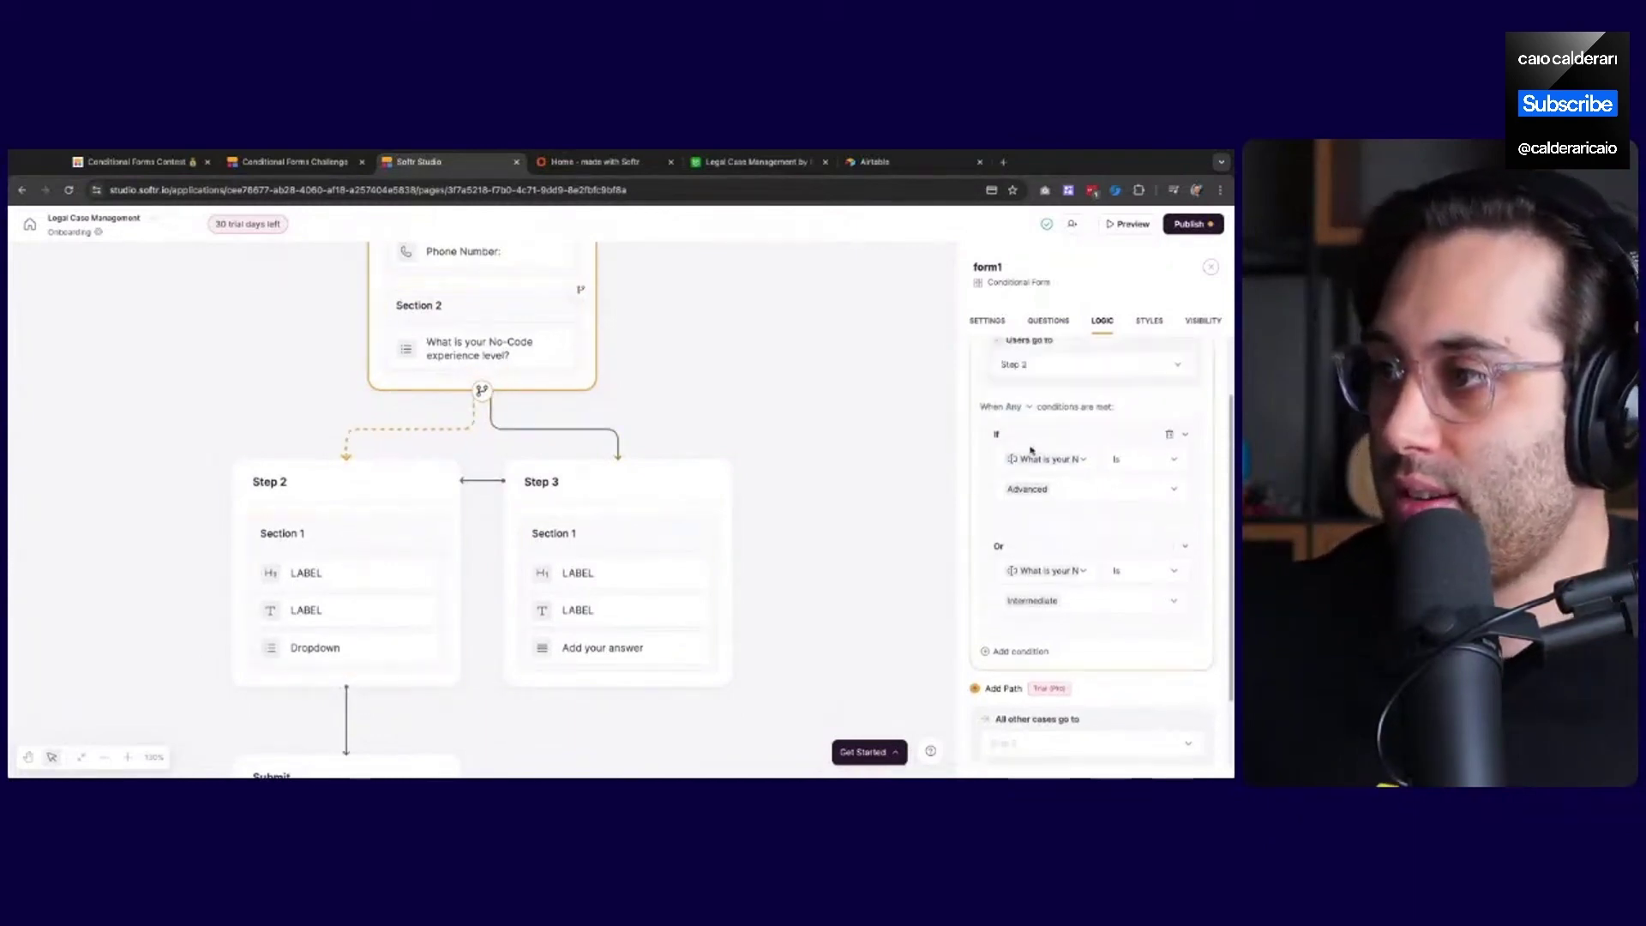
scroll(1063, 445, "up", 1)
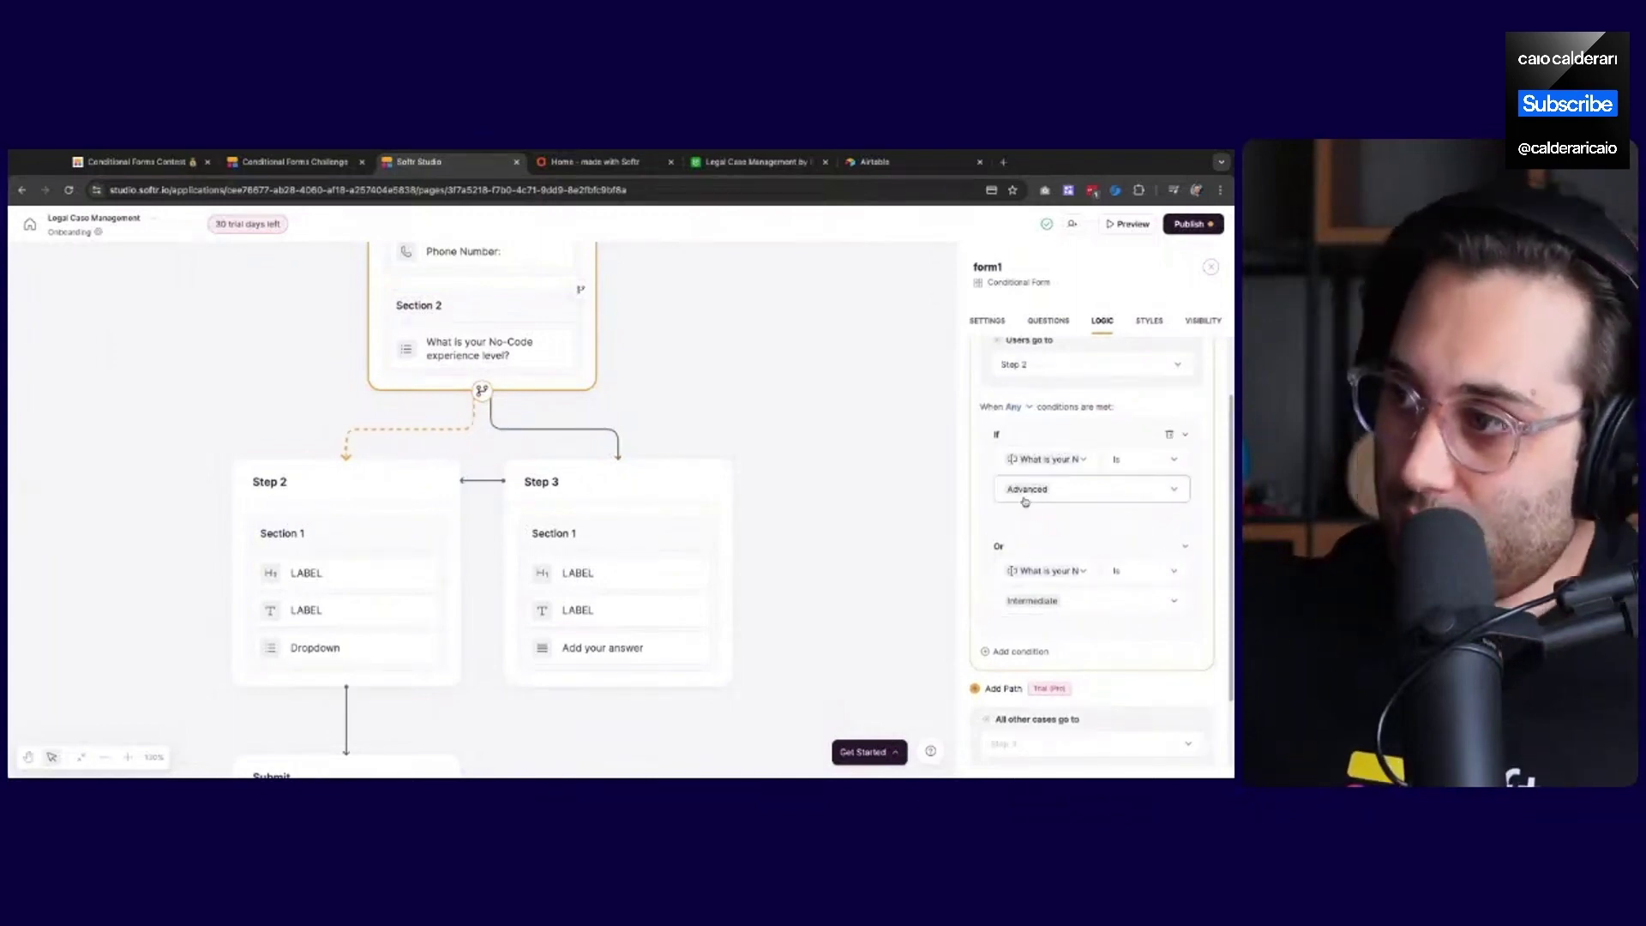
left_click(781, 188)
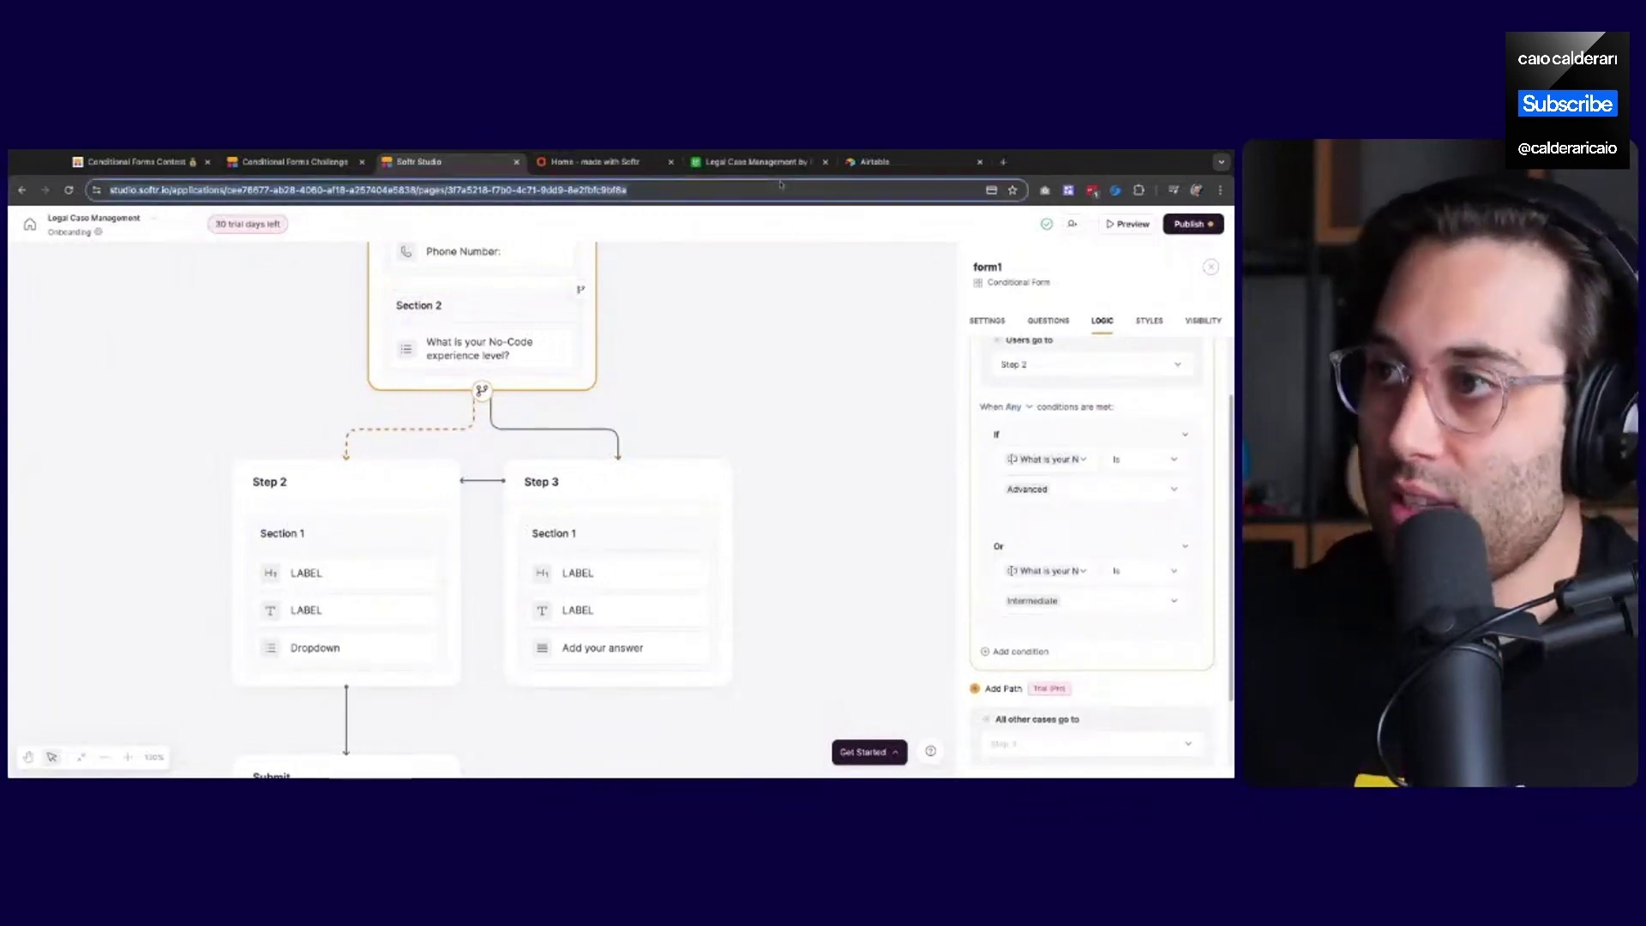
Glance at the Airtable Members table and live form, then select Step 2 on the Softr canvas
left_click(754, 161)
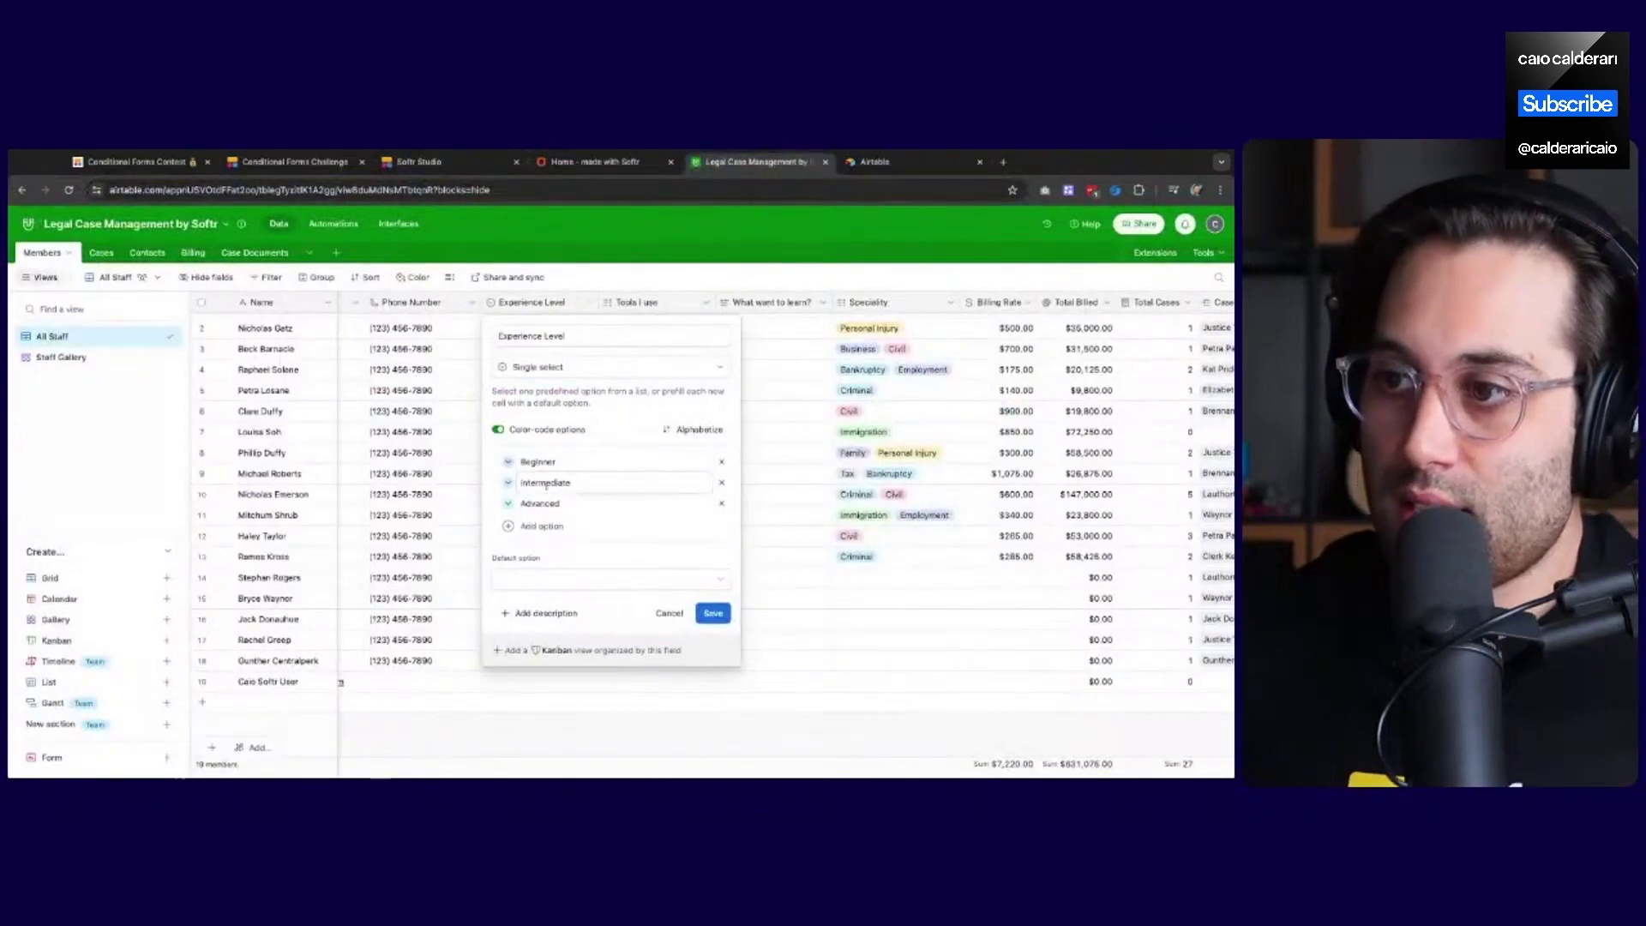
left_click(580, 172)
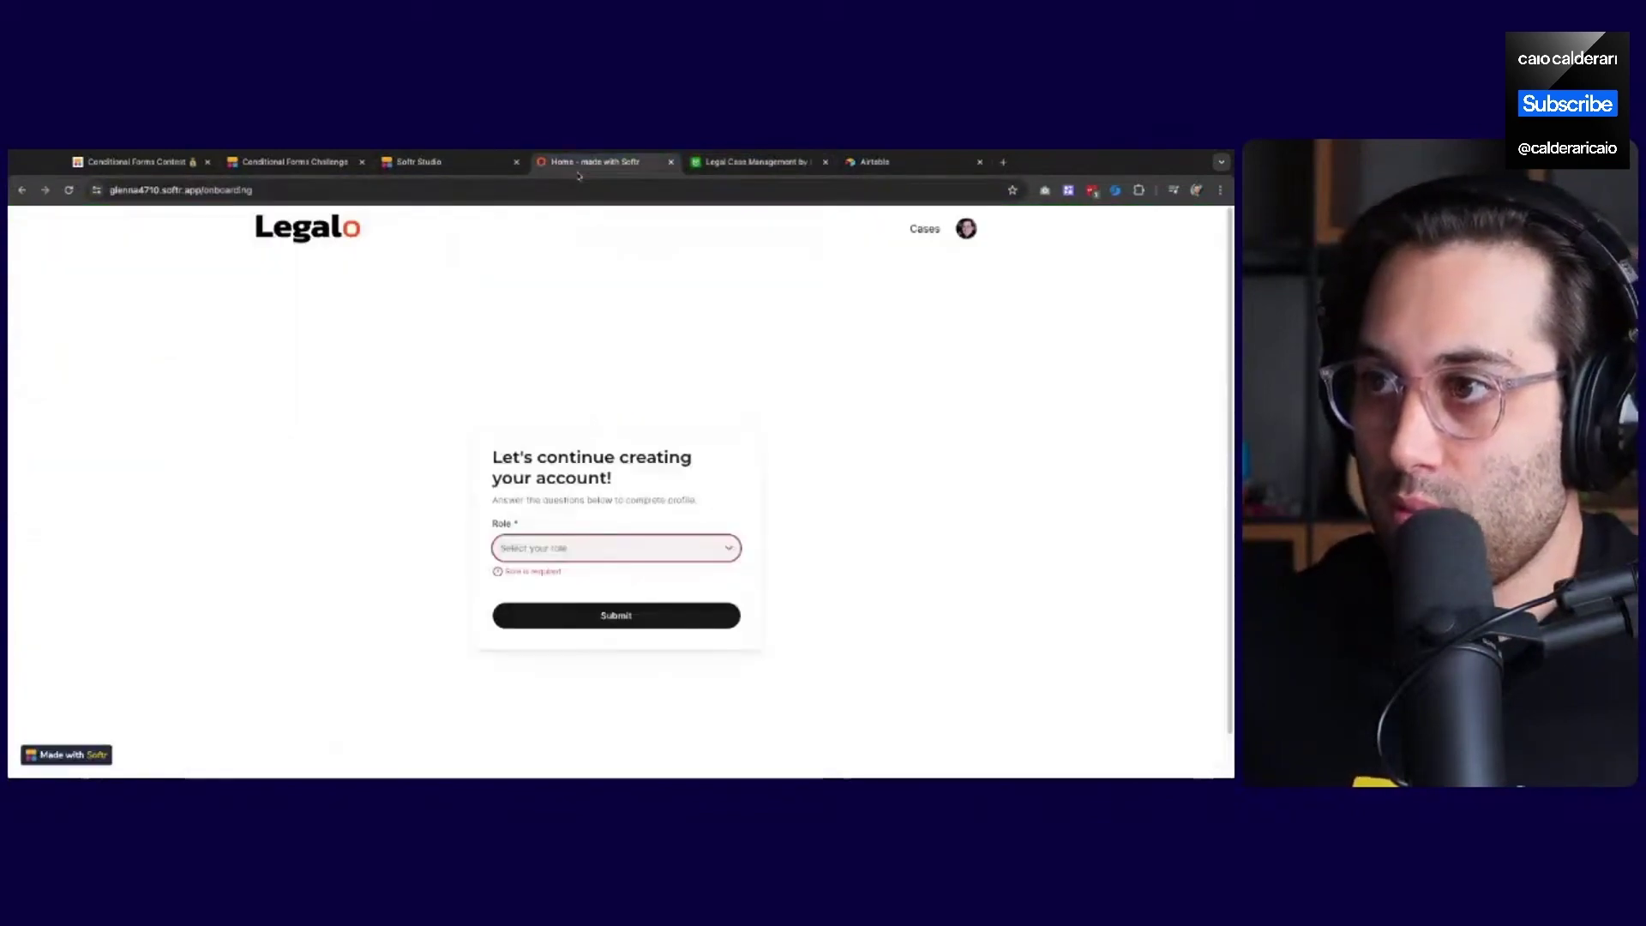
left_click(442, 162)
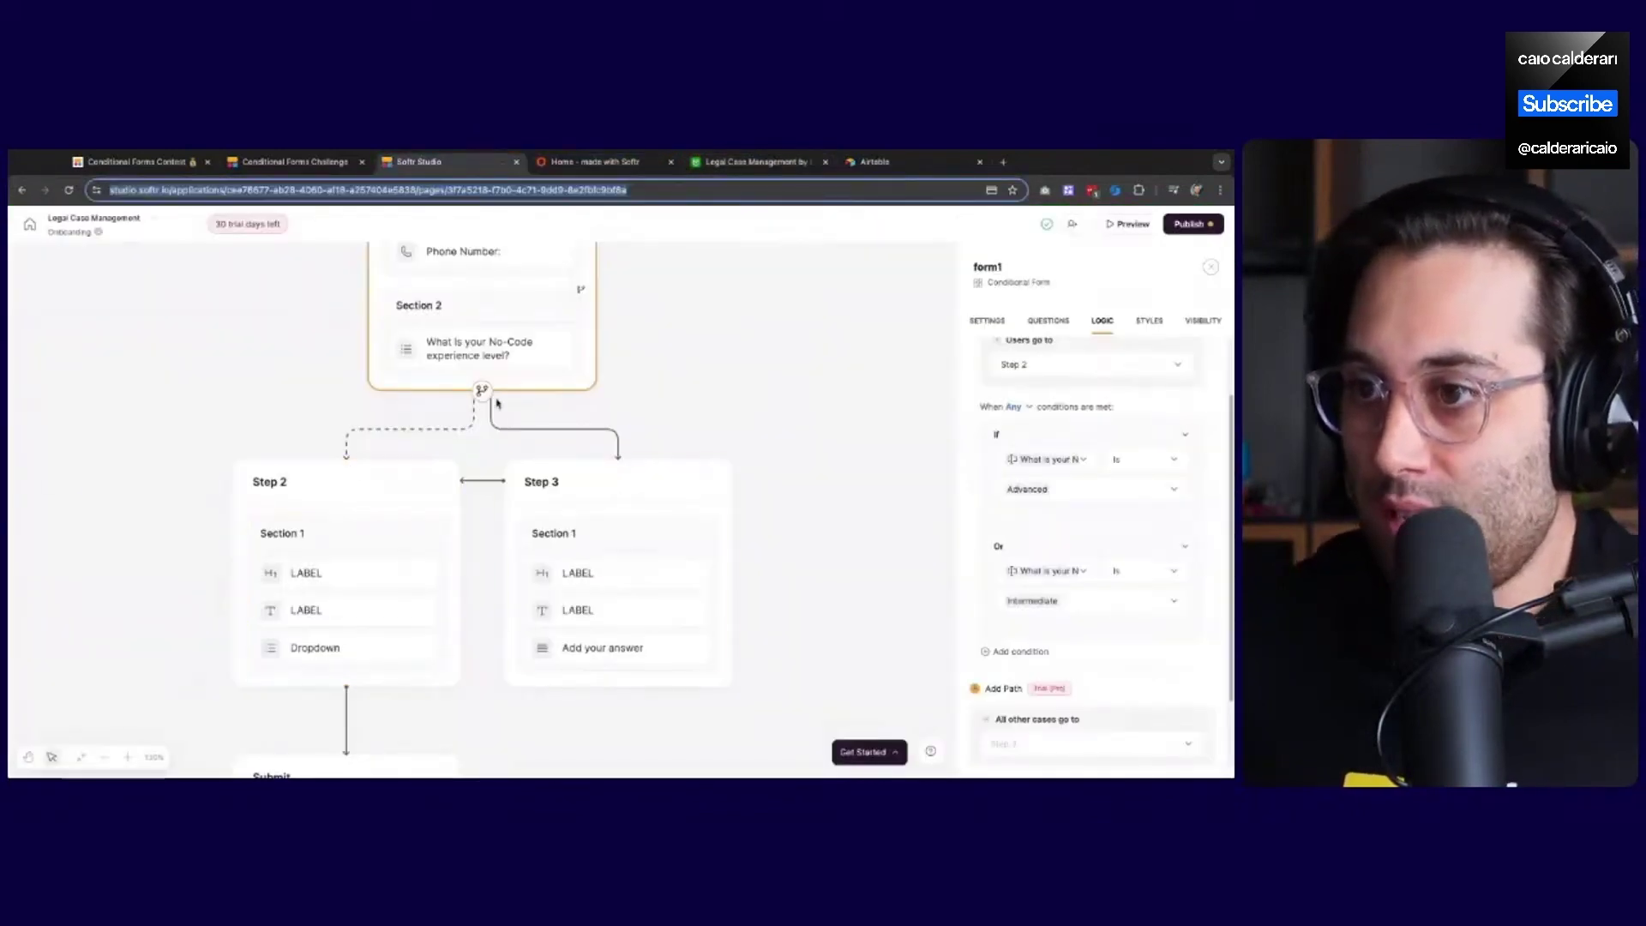
left_click(344, 496)
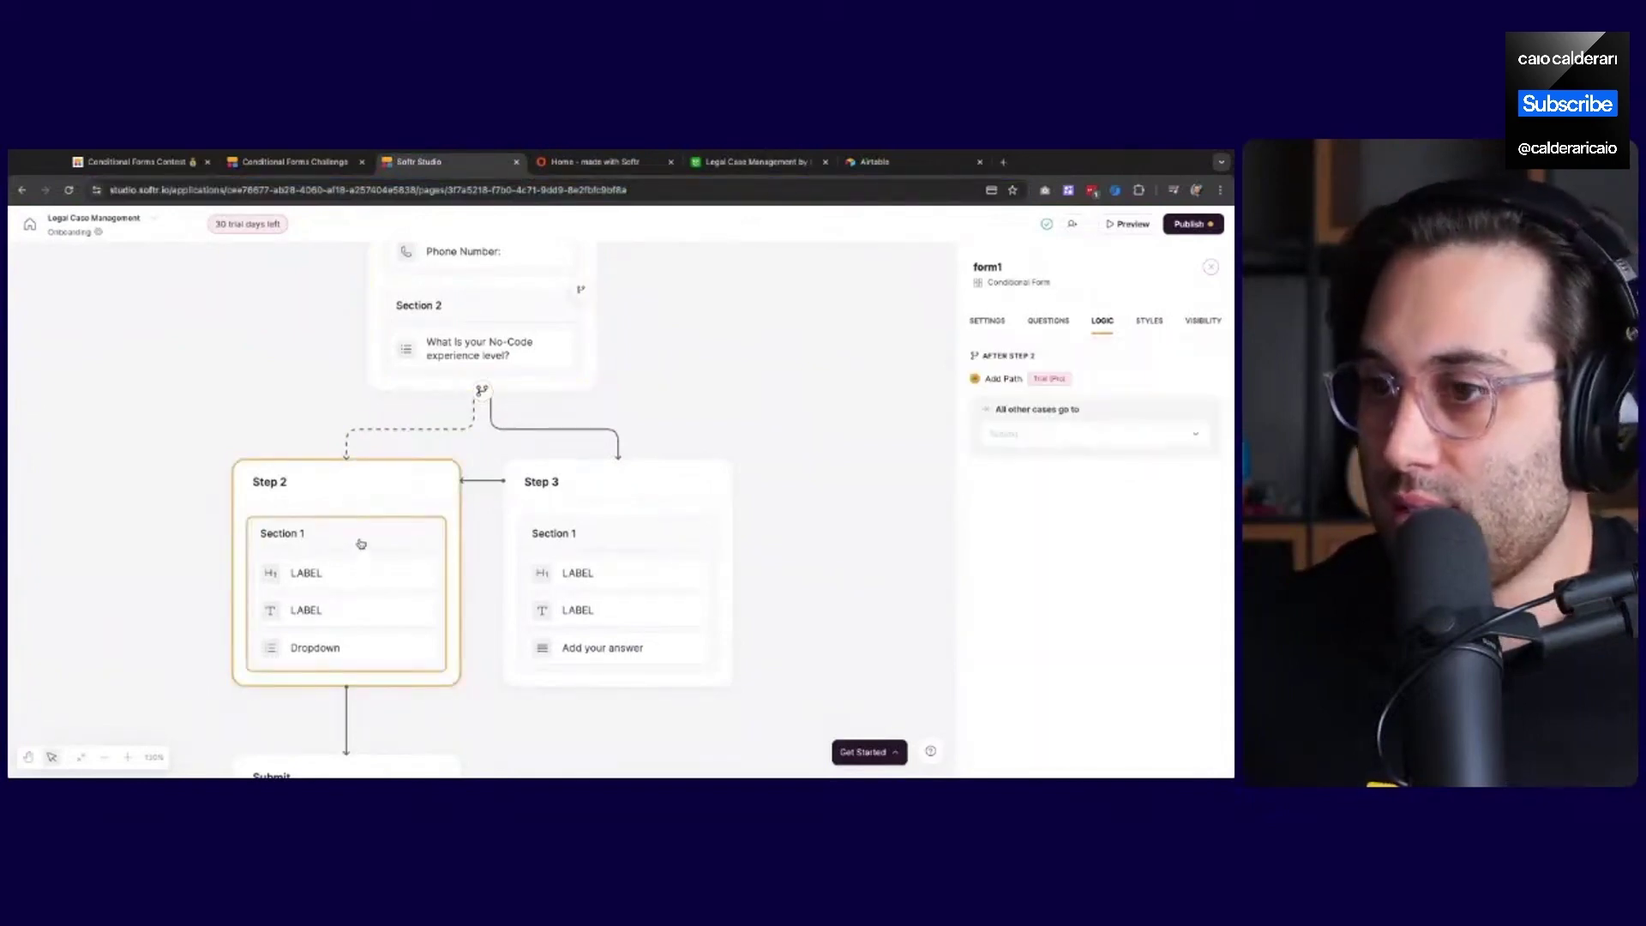
Set Step 3's 'All other cases go to' destination to Submit
scroll(370, 505, "down", 2)
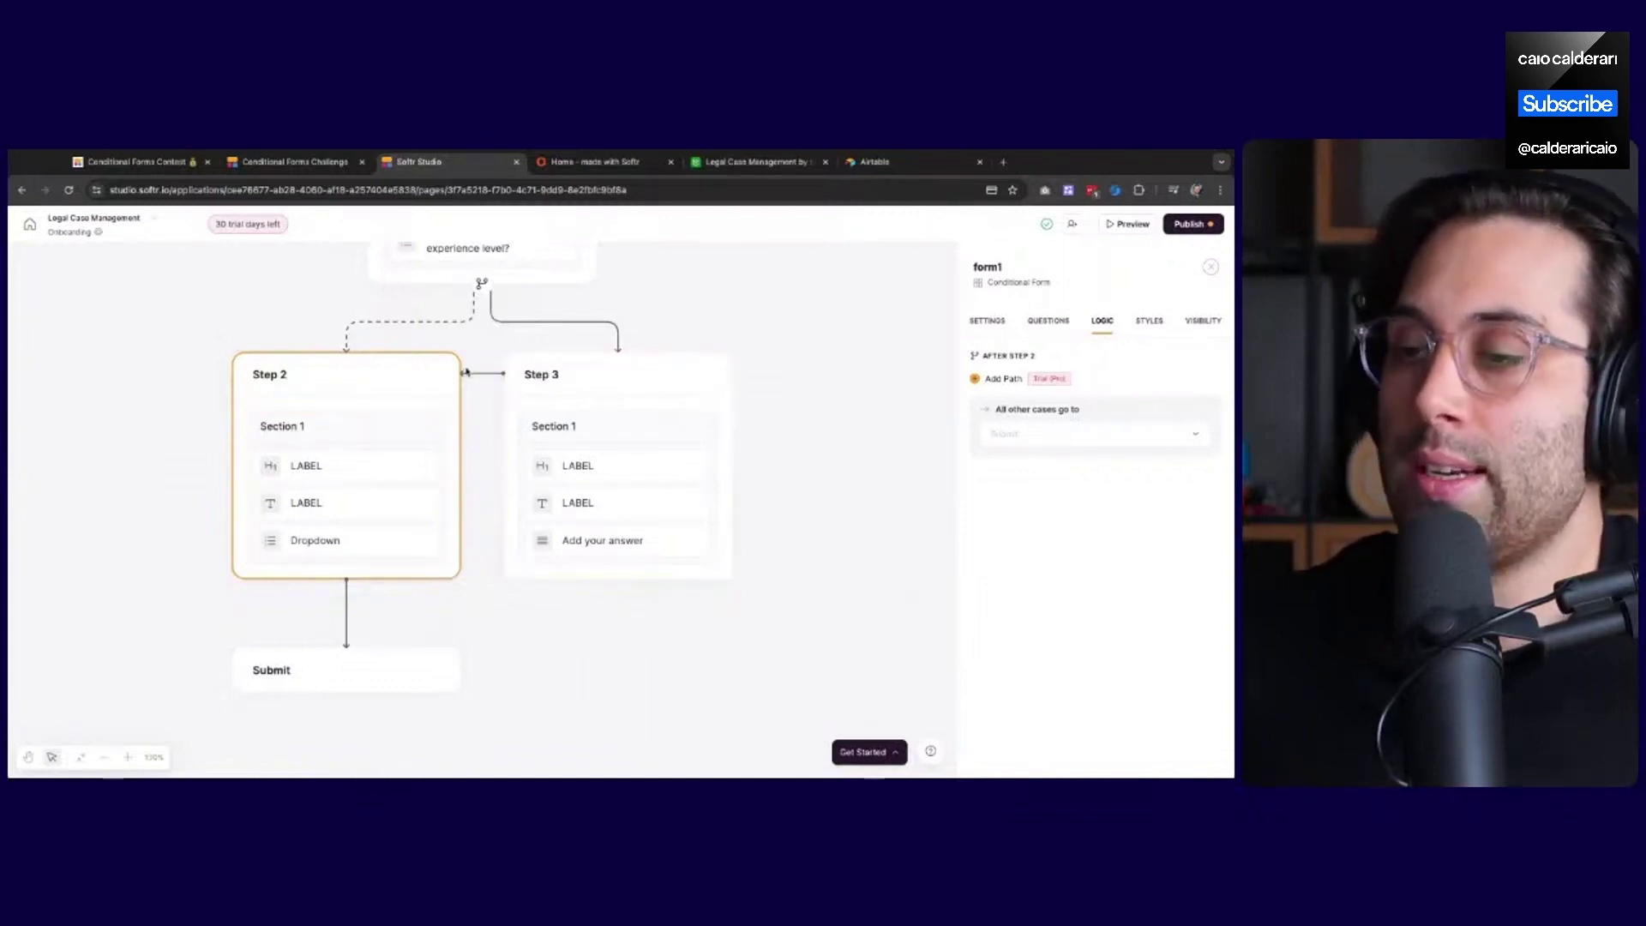
scroll(446, 377, "up", 2)
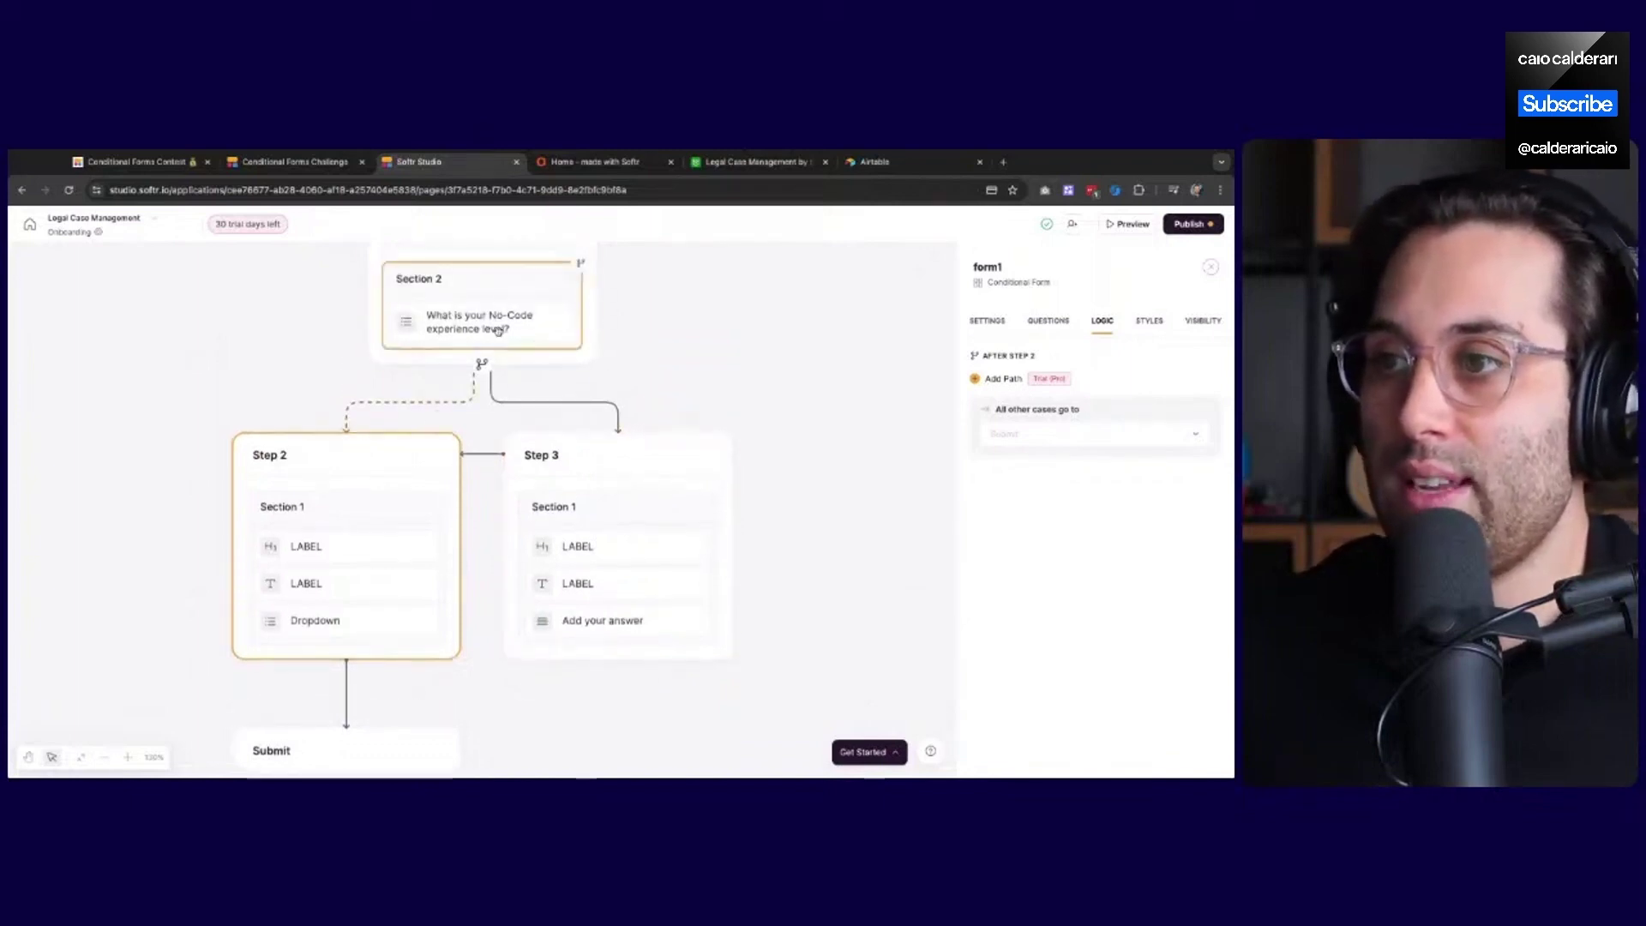
left_click(639, 457)
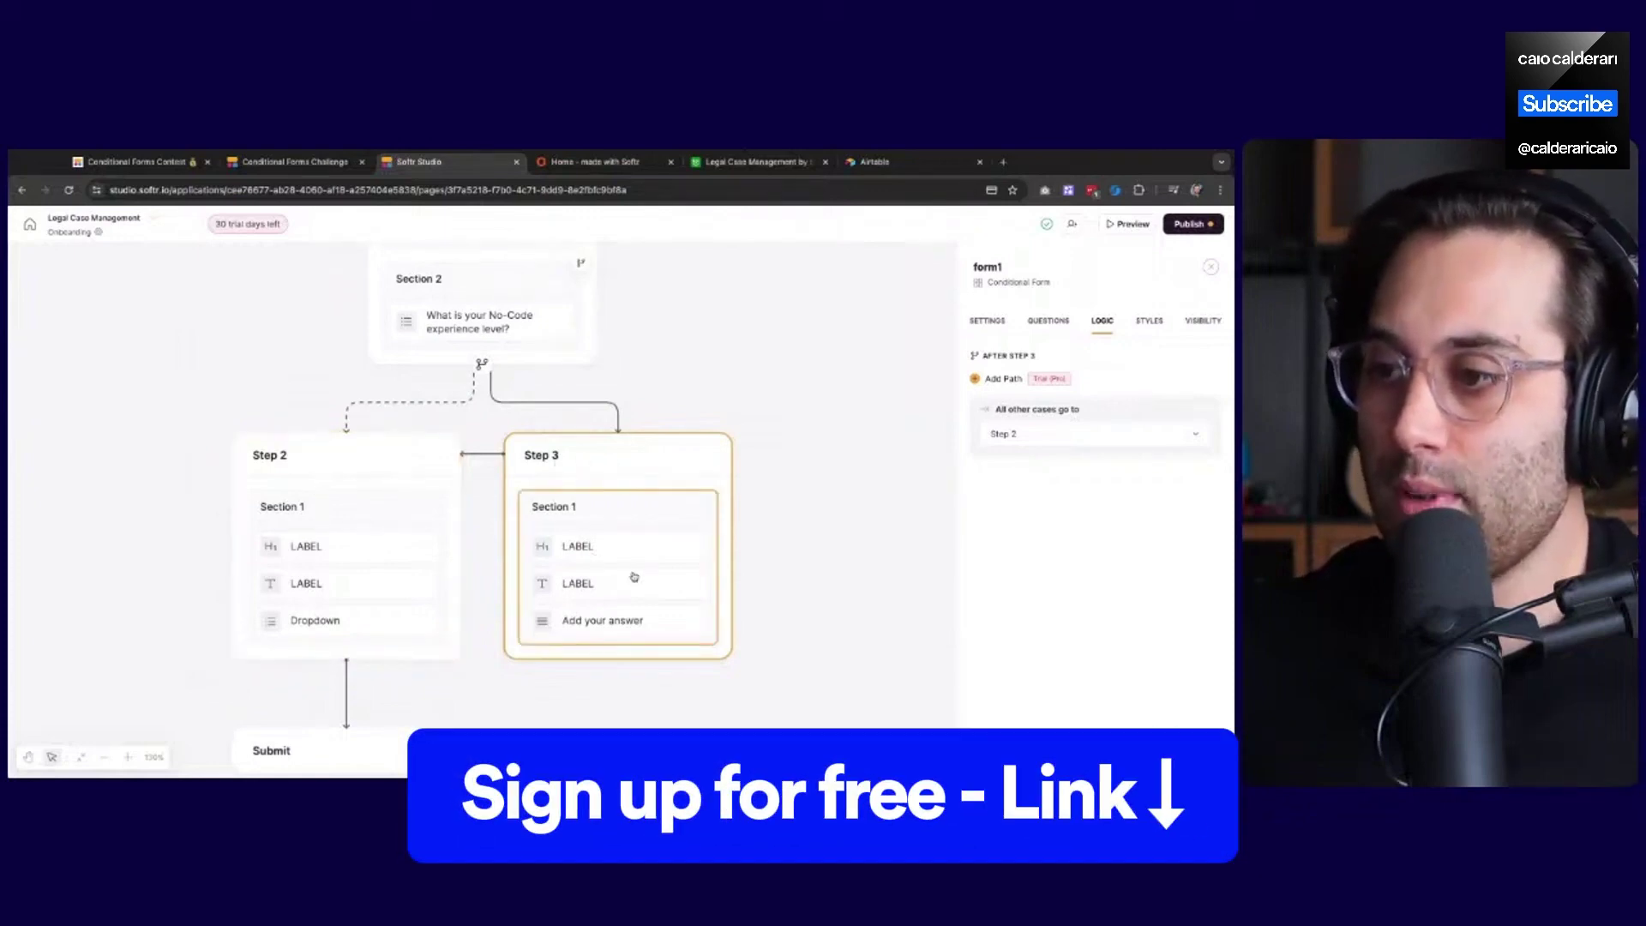
left_click(1054, 442)
left_click(1042, 497)
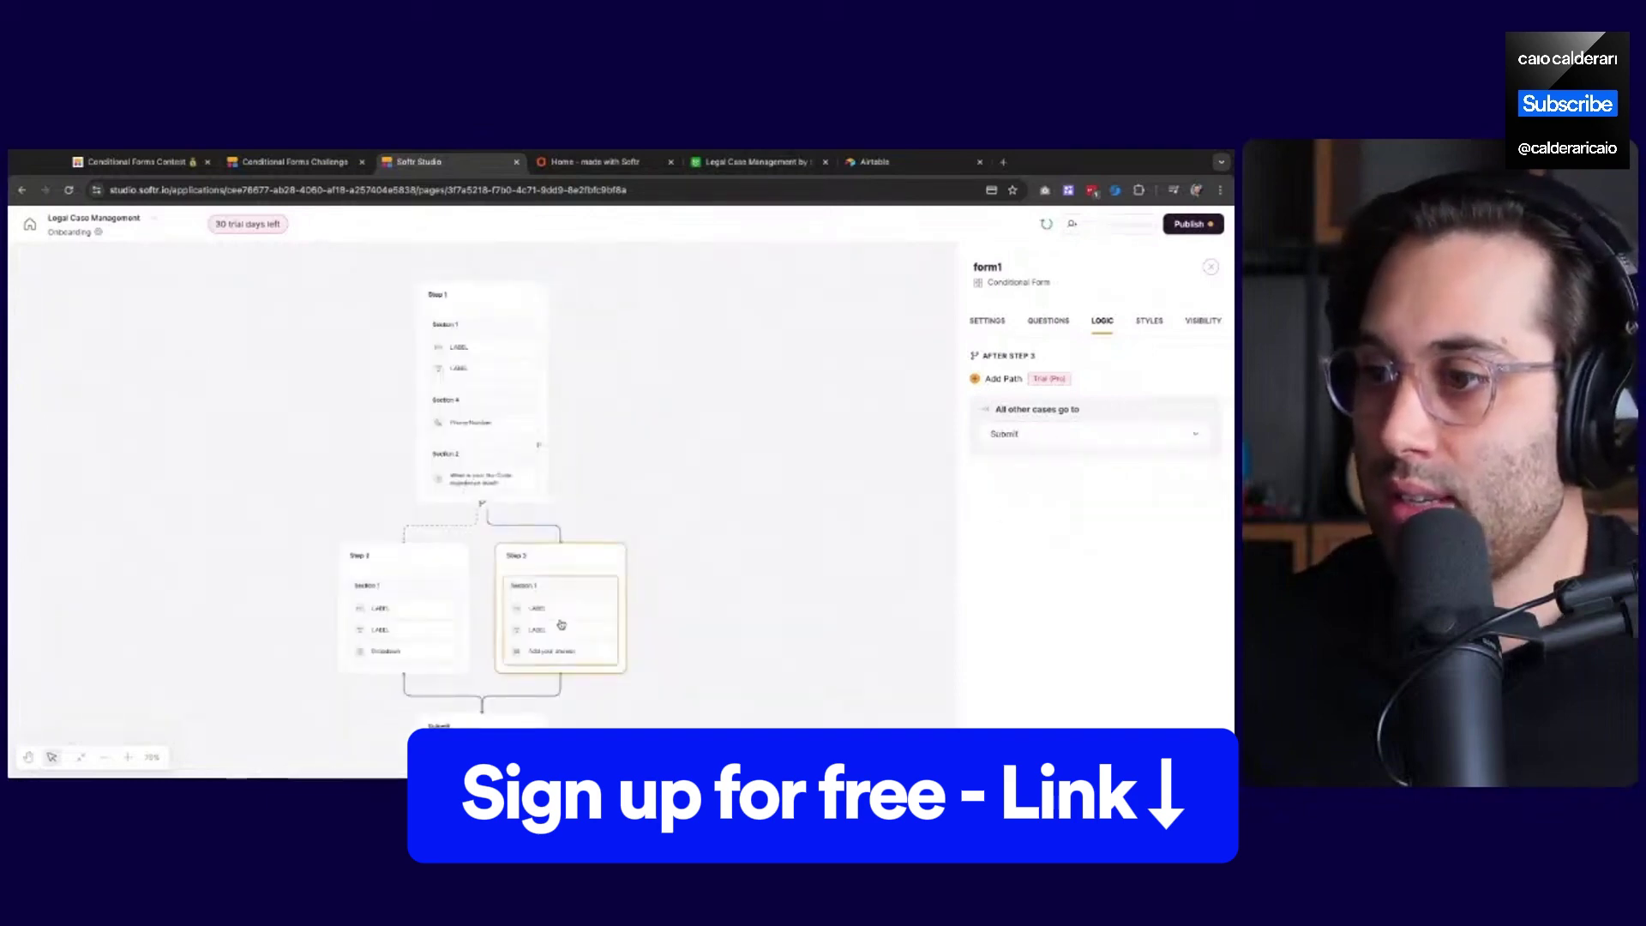
Zoom in on the form flow and publish the updated form
left_click(127, 758)
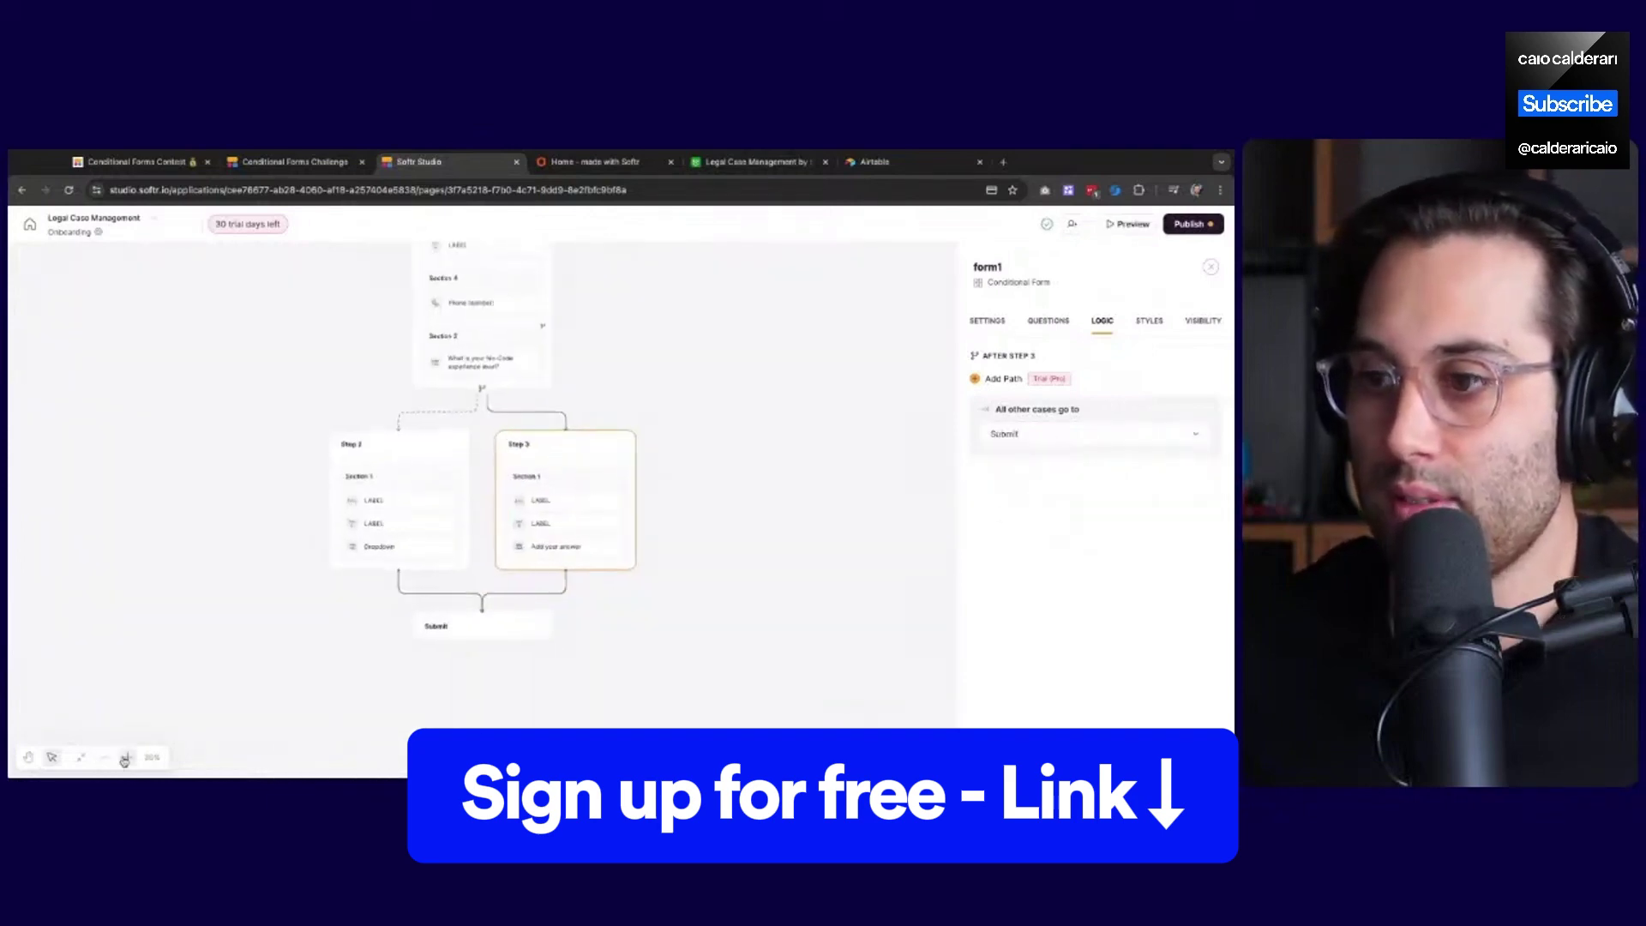
left_click(125, 758)
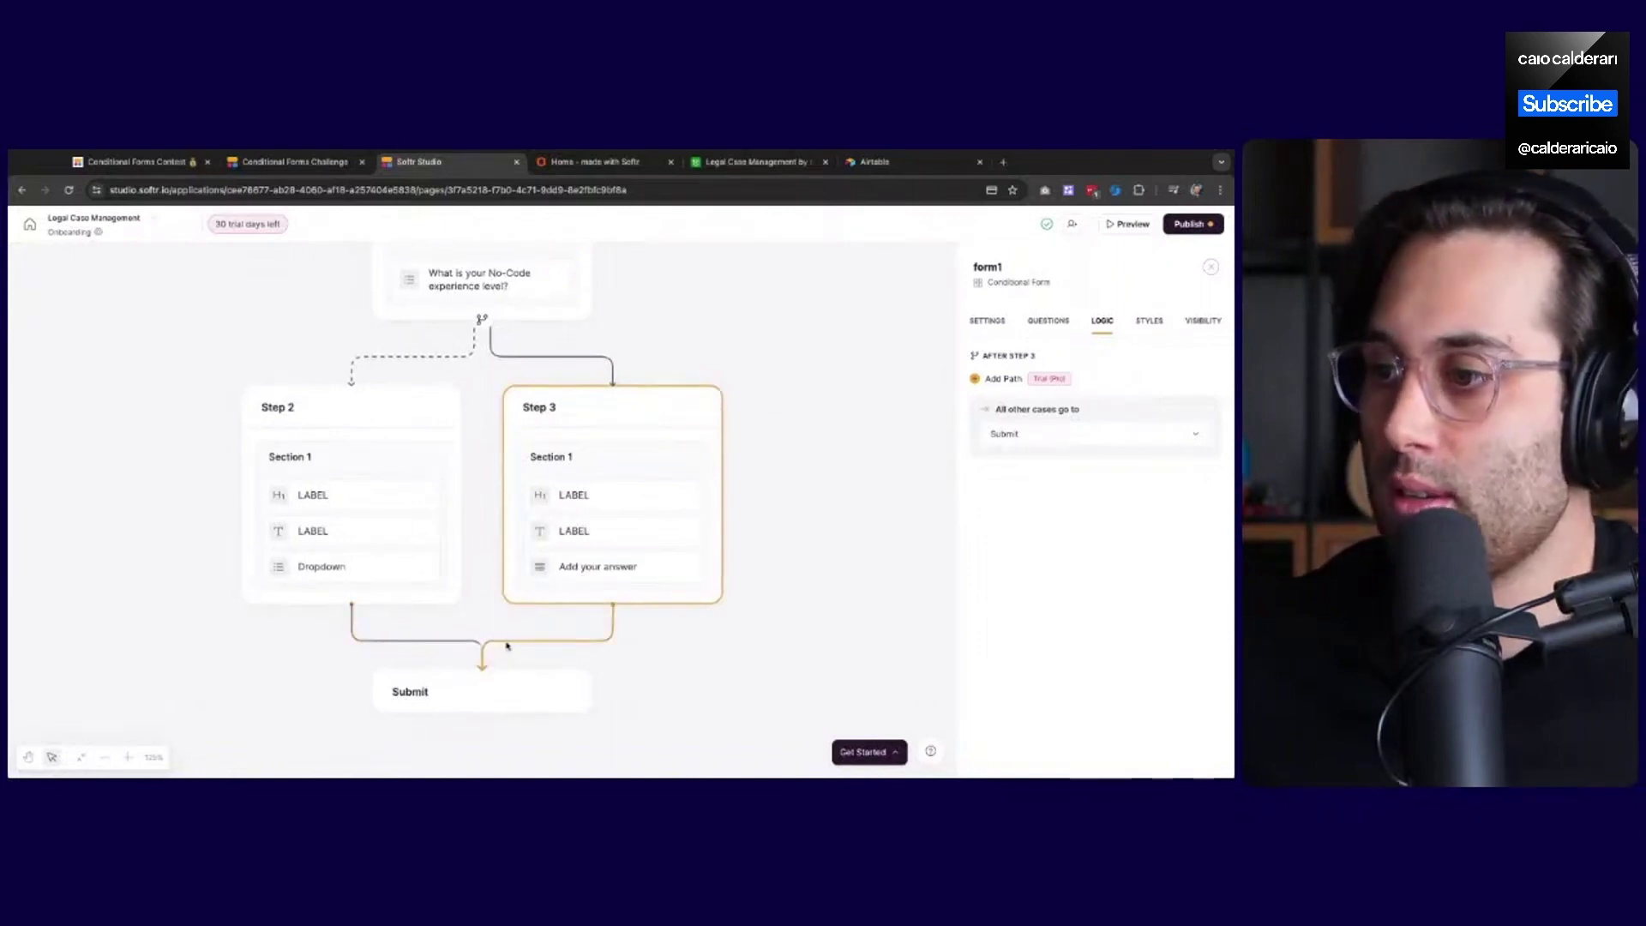
left_click(1188, 225)
left_click(1112, 412)
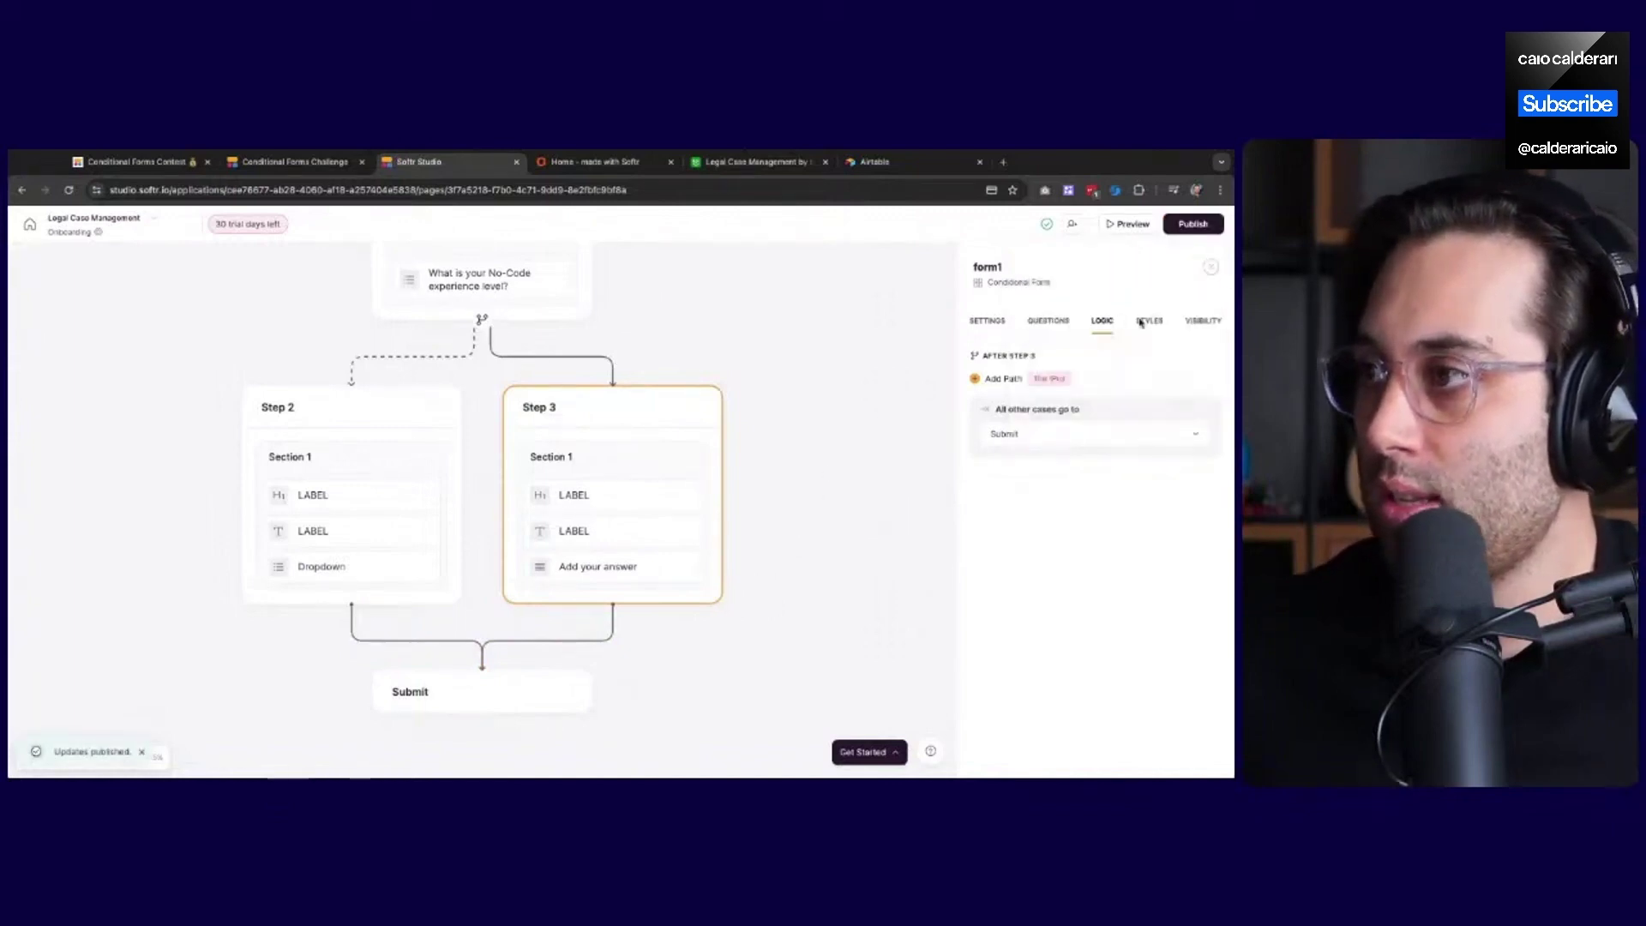
In the form's settings, allow logged-in users to submit only once
left_click(1051, 320)
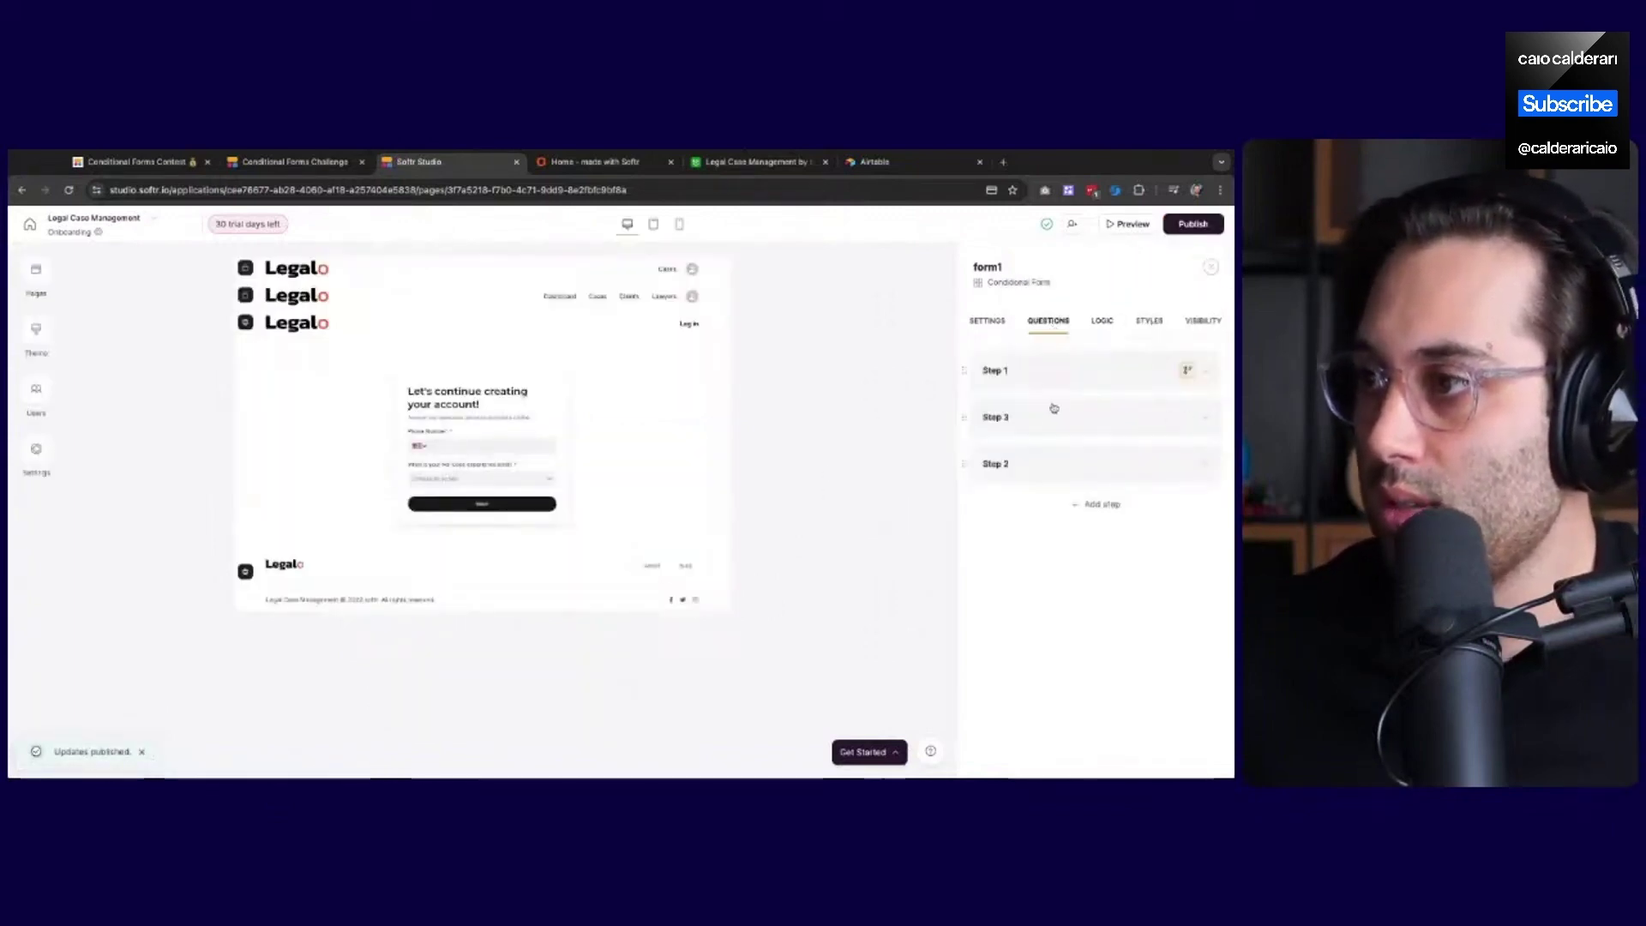
left_click(985, 322)
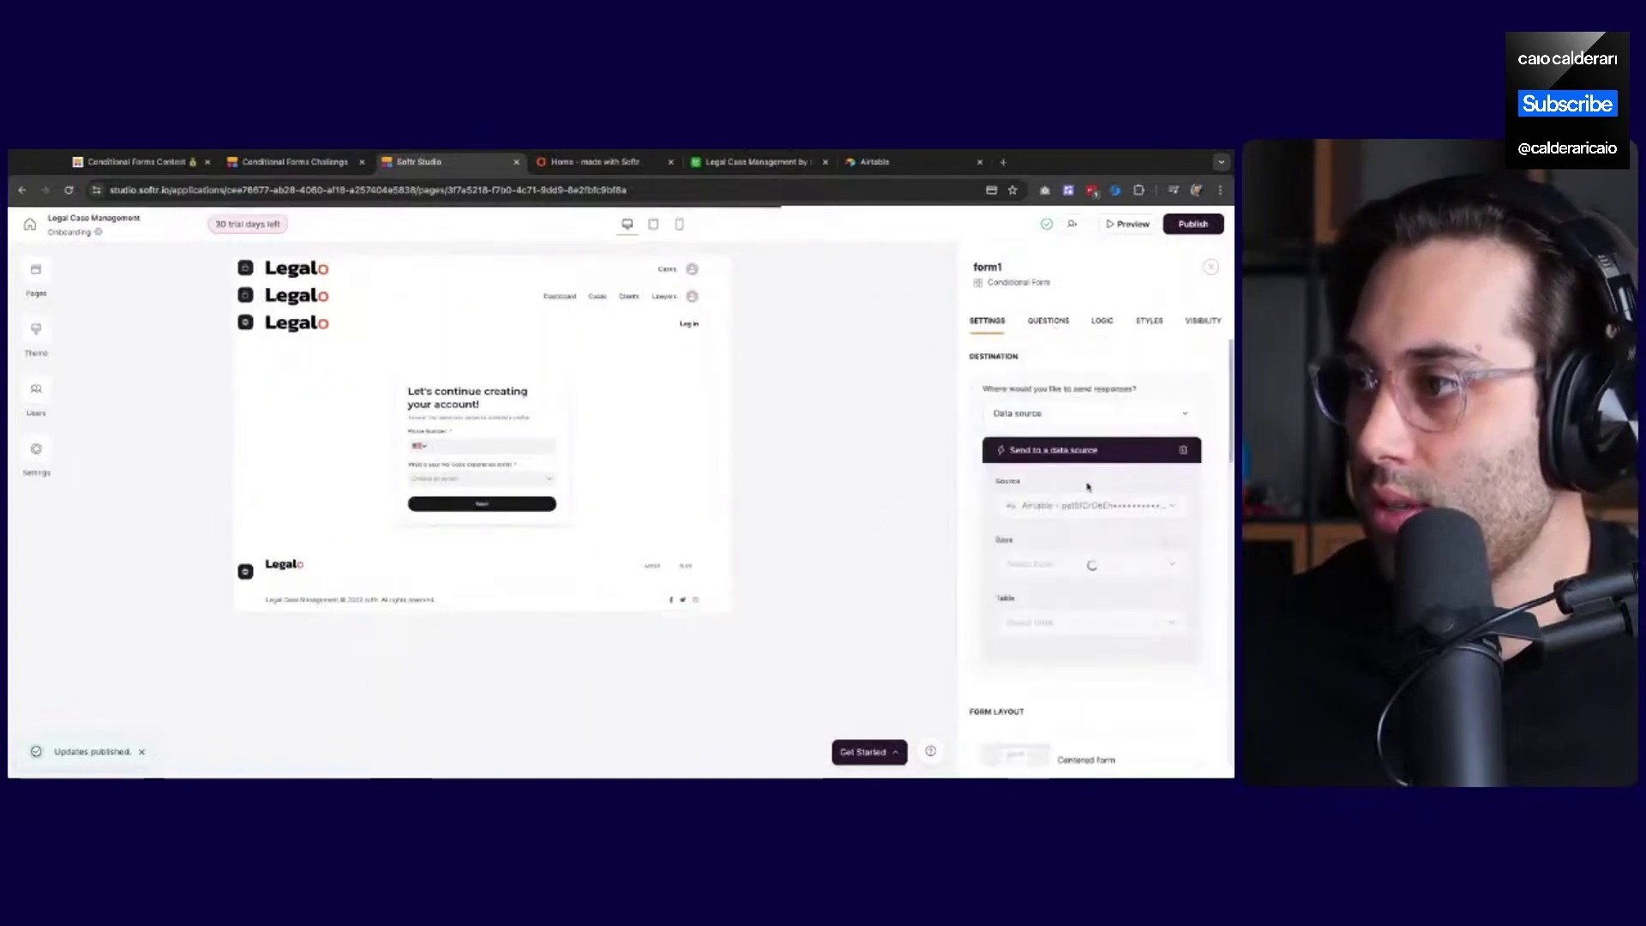
scroll(1072, 467, "down", 5)
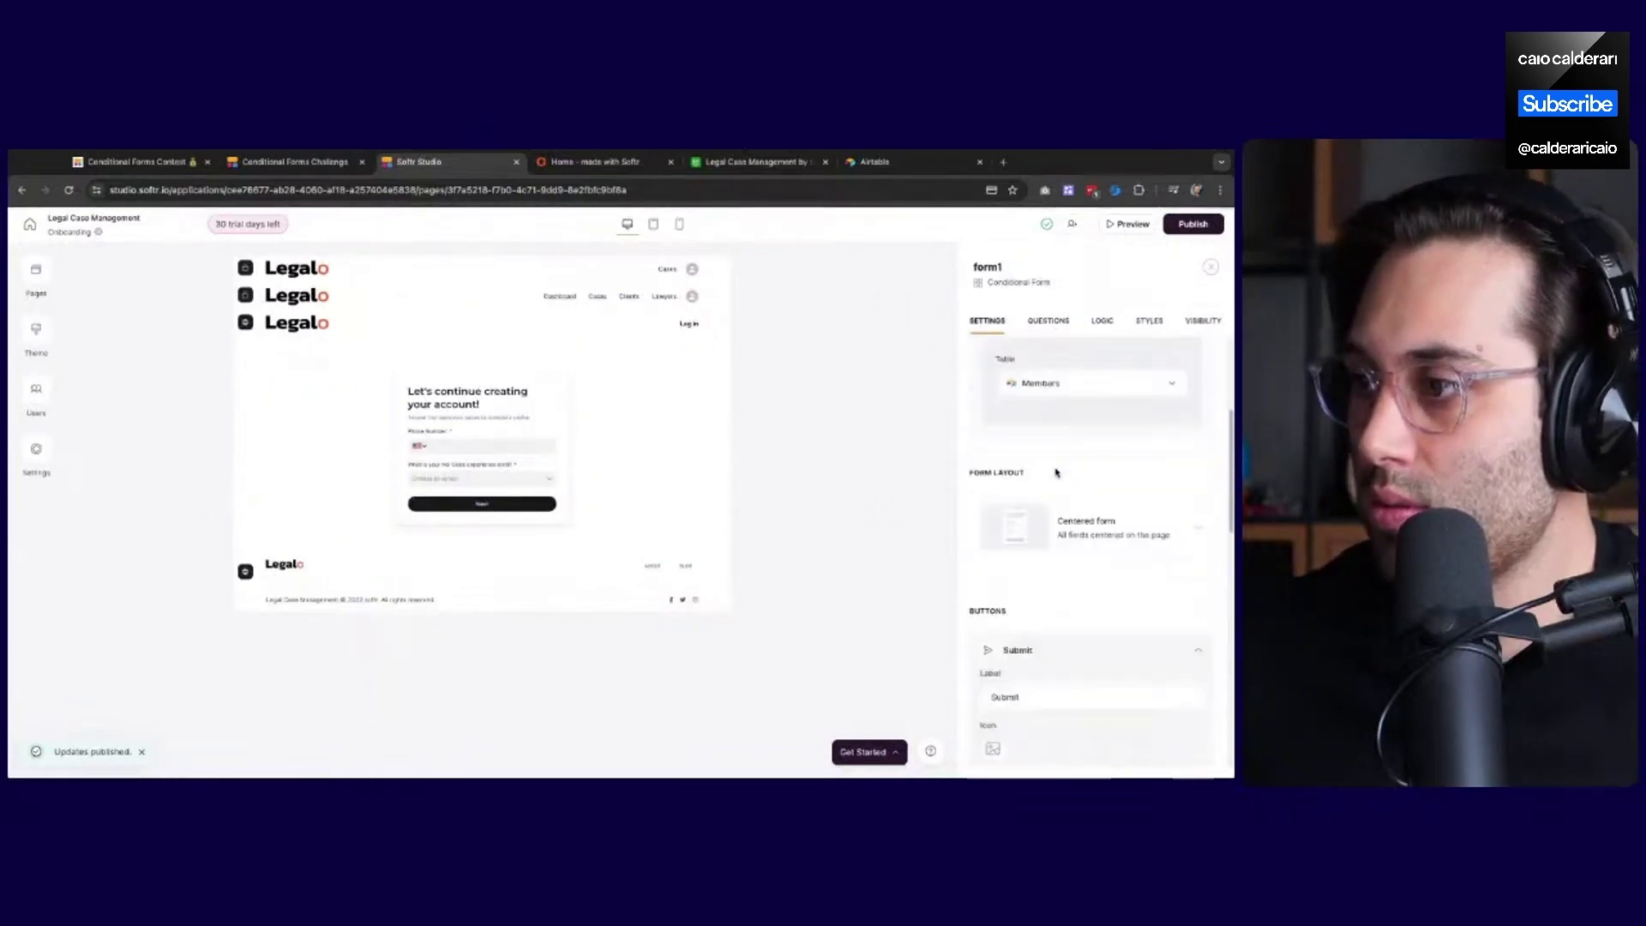
scroll(1060, 473, "down", 3)
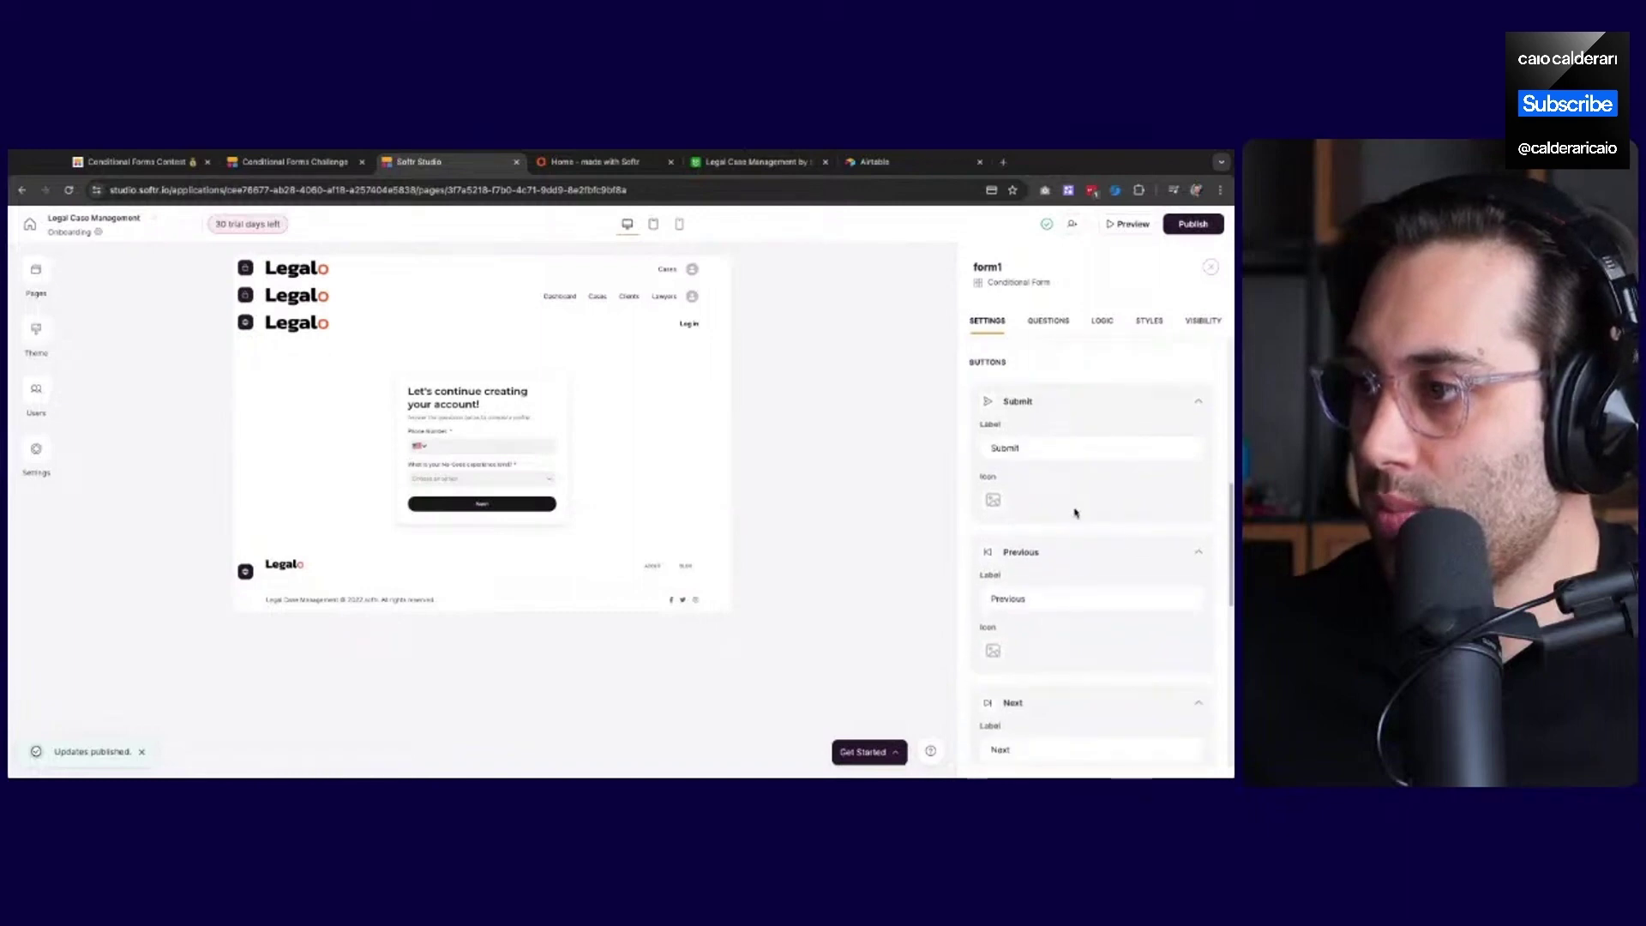
scroll(1023, 583, "down", 3)
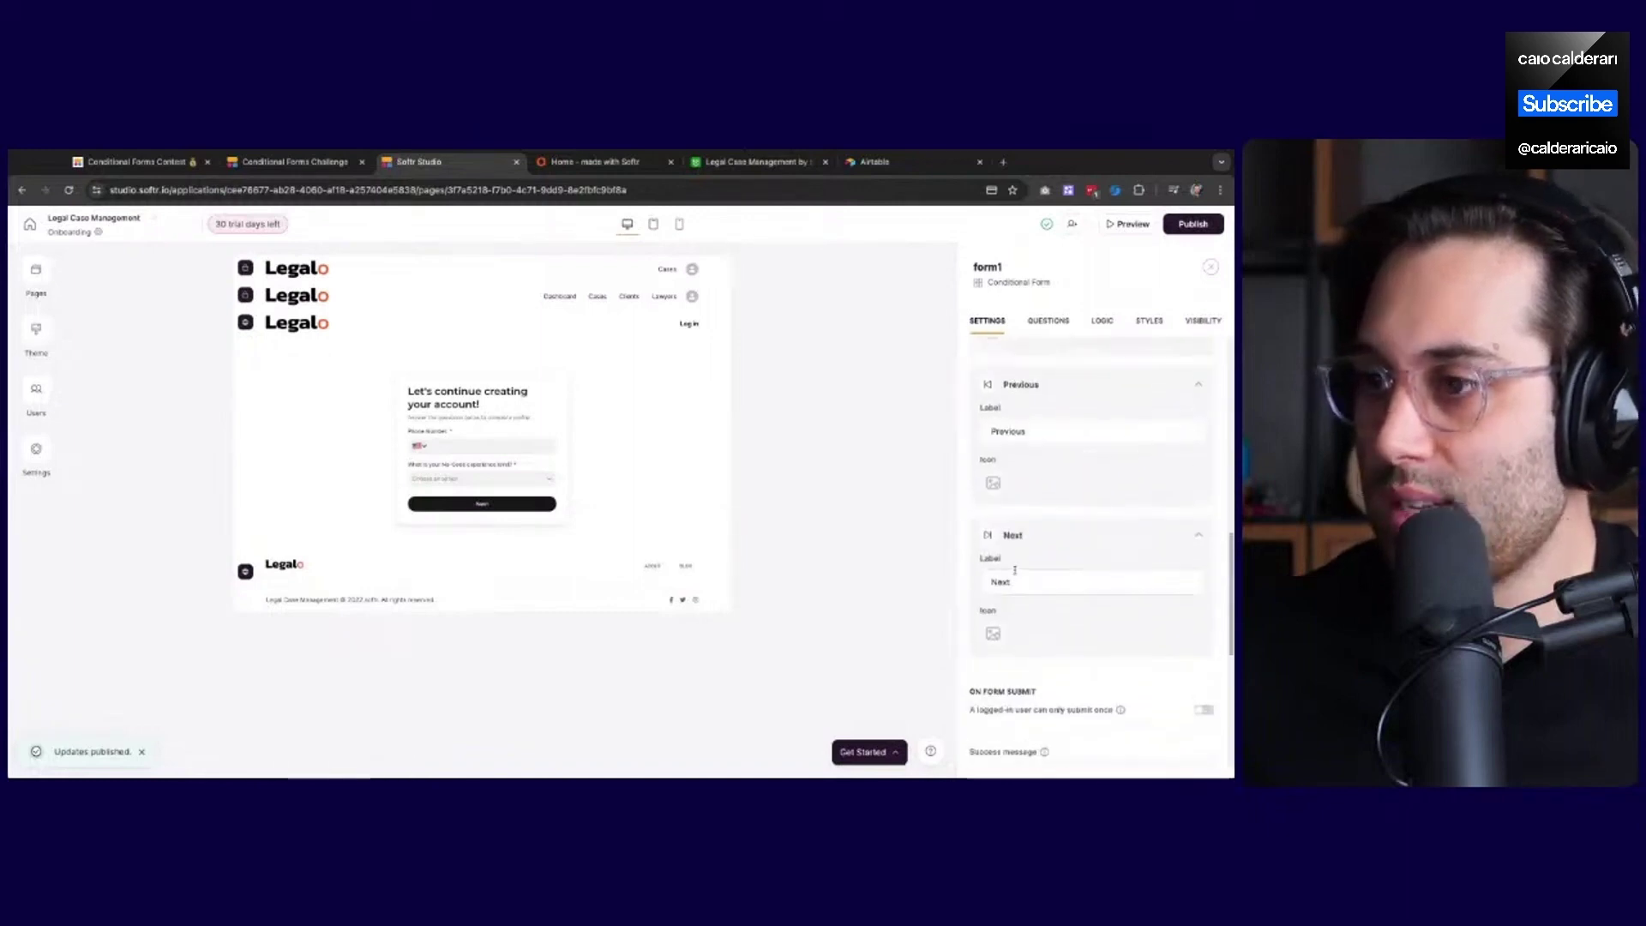
scroll(986, 497, "up", 1)
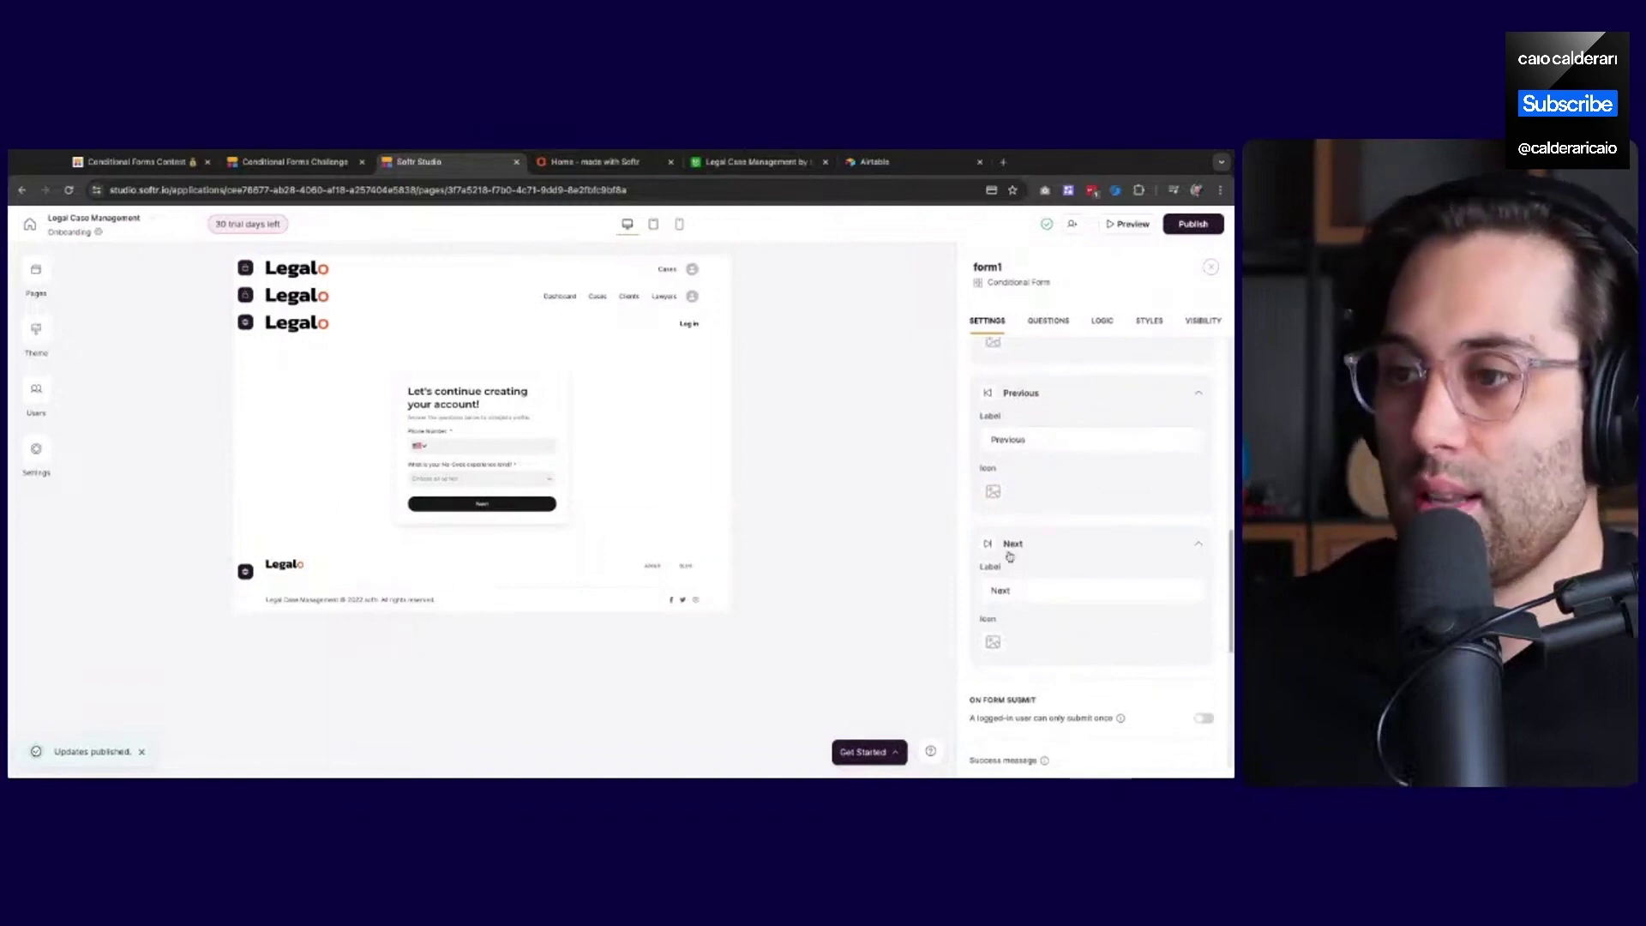
scroll(1019, 575, "down", 1)
scroll(1041, 585, "down", 2)
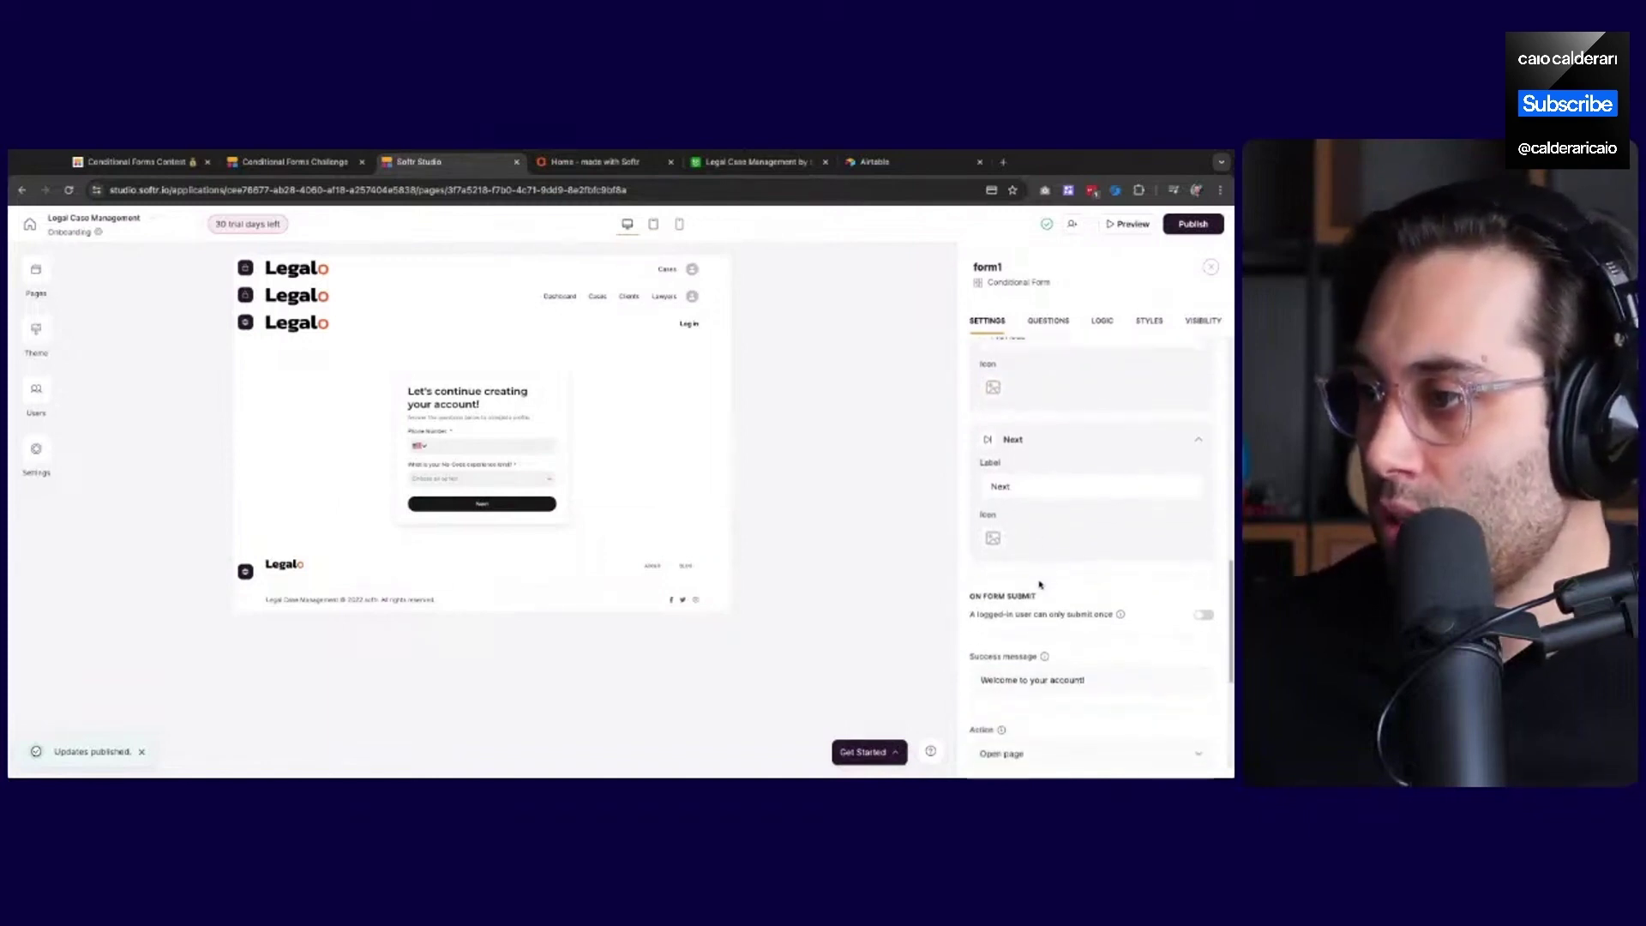
scroll(1015, 635, "down", 2)
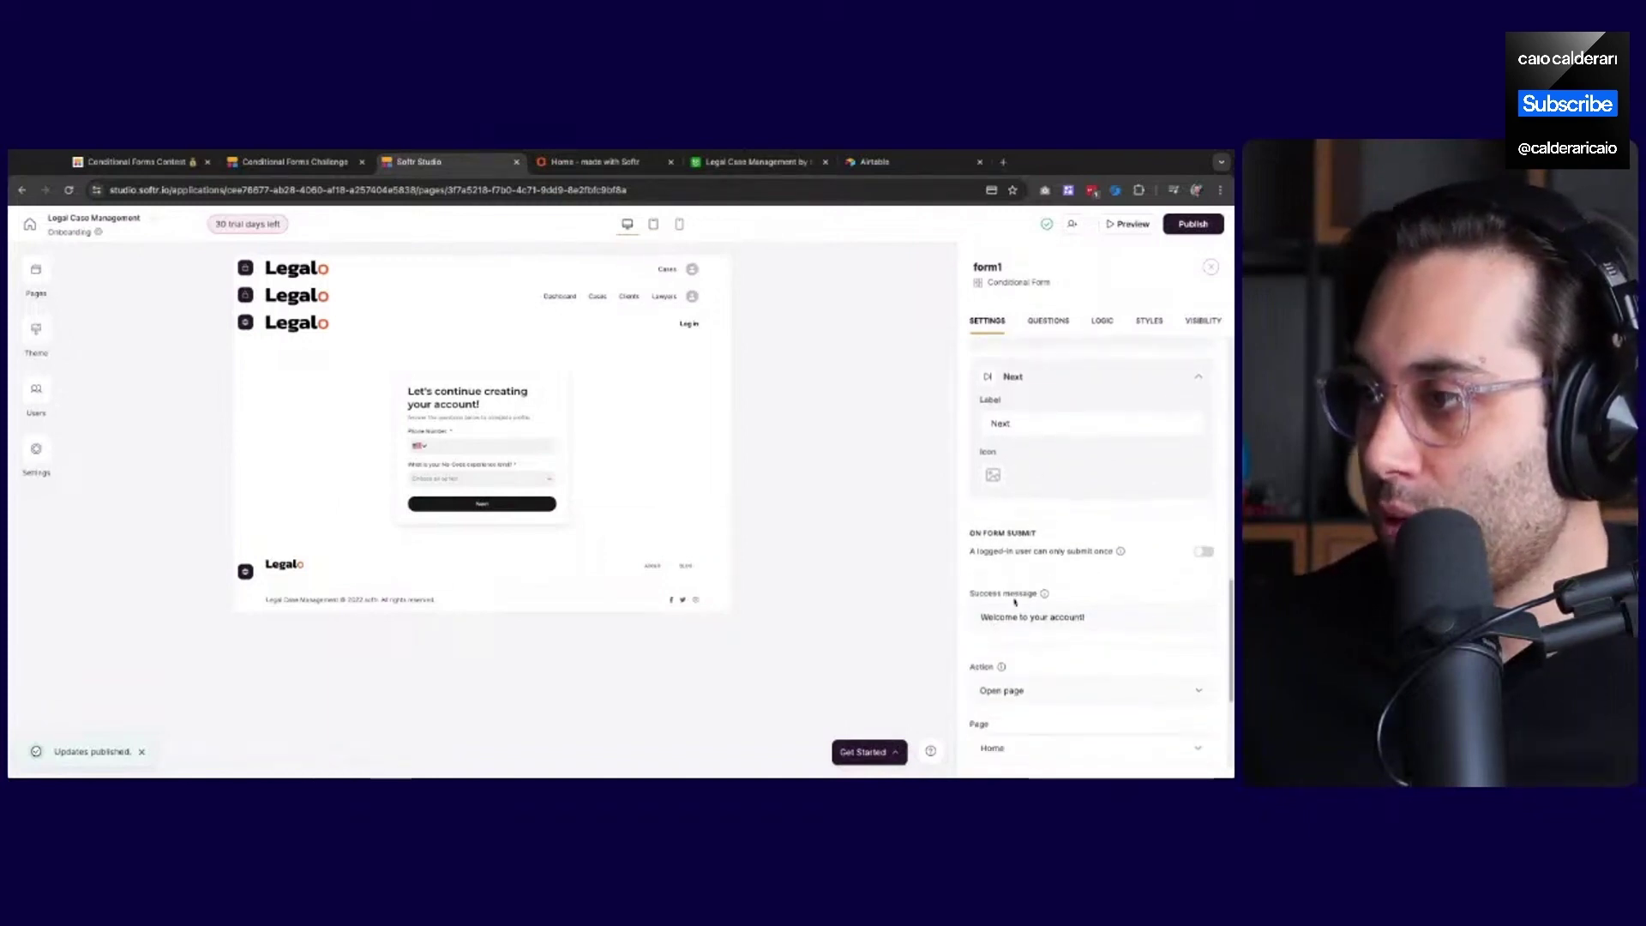
scroll(1017, 564, "down", 1)
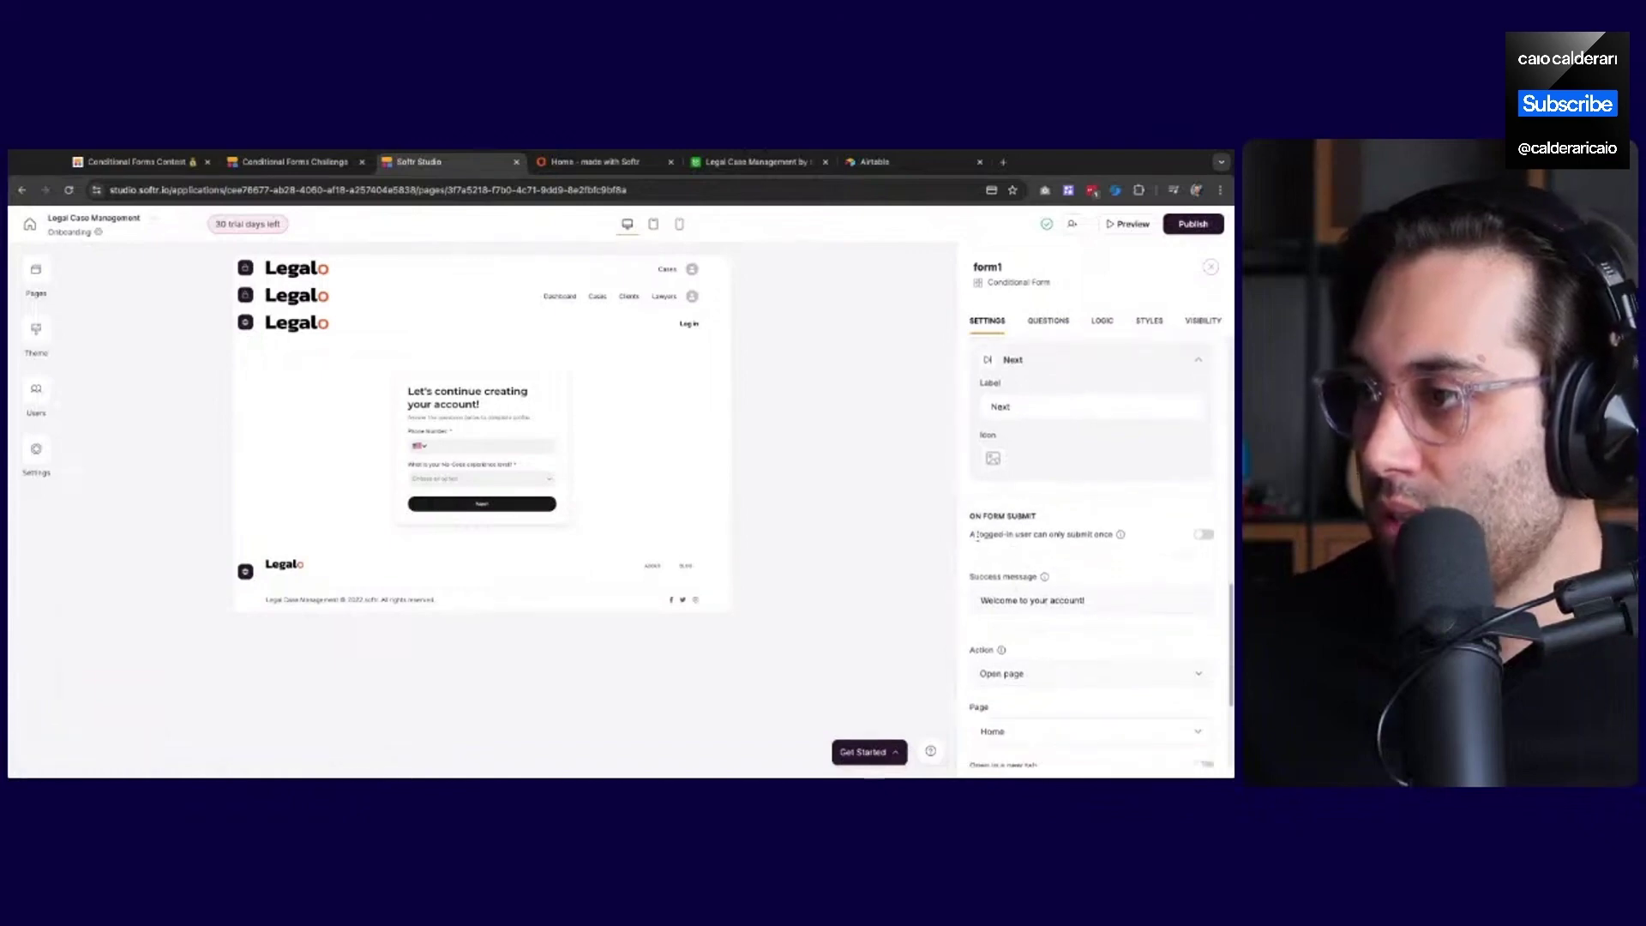
scroll(994, 543, "down", 1)
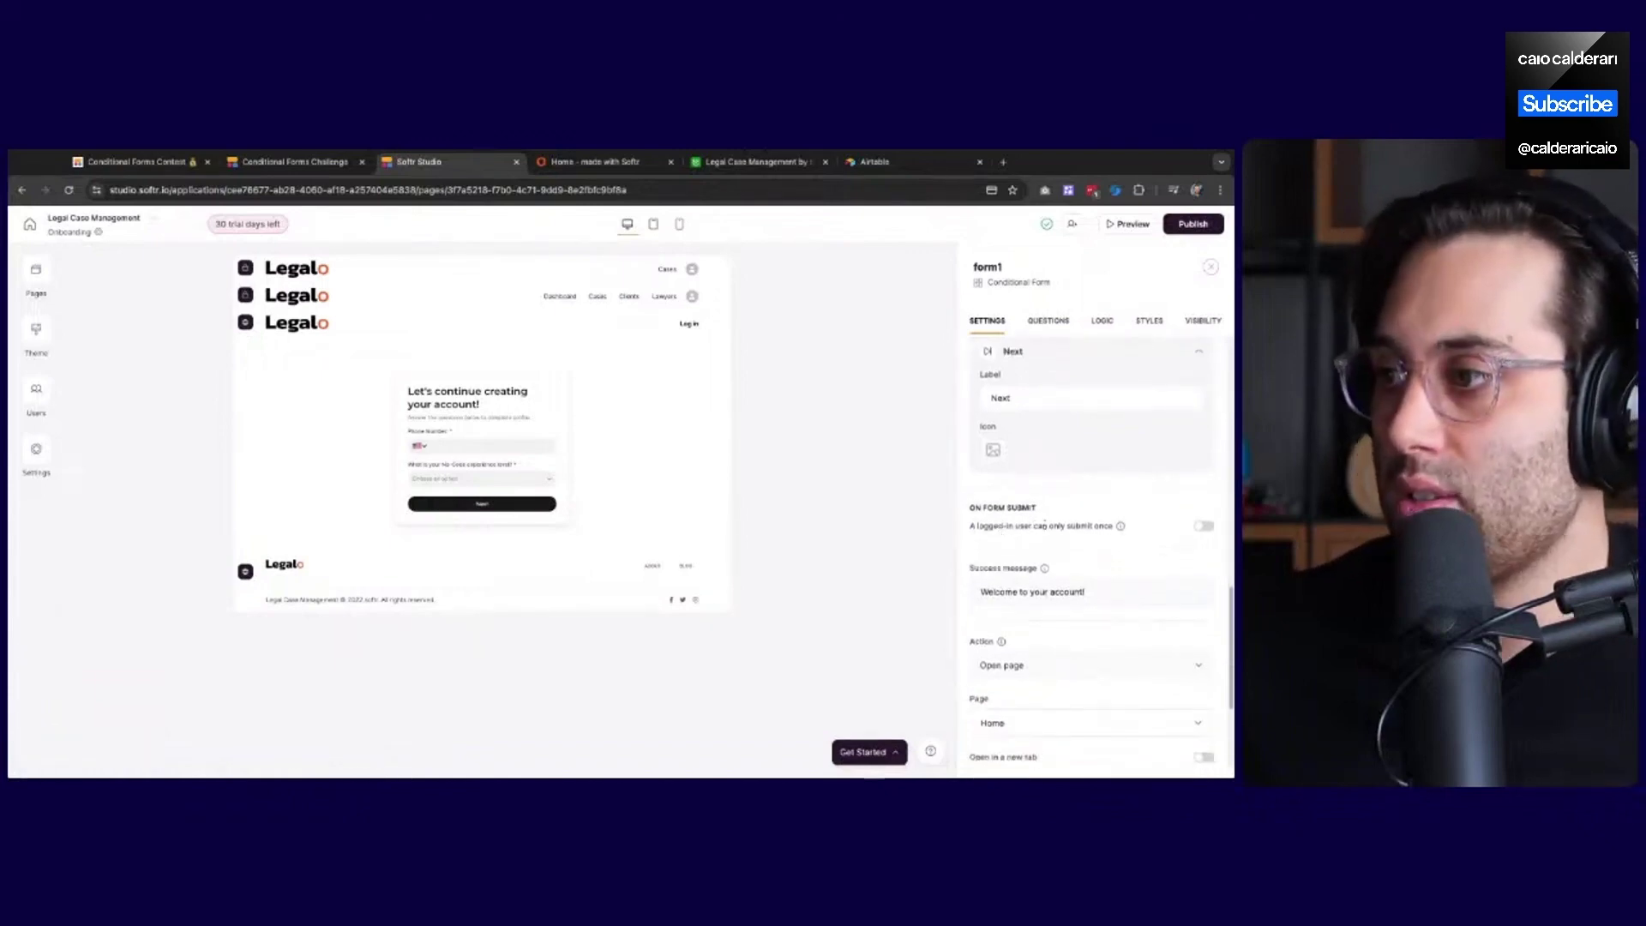
left_click(1205, 528)
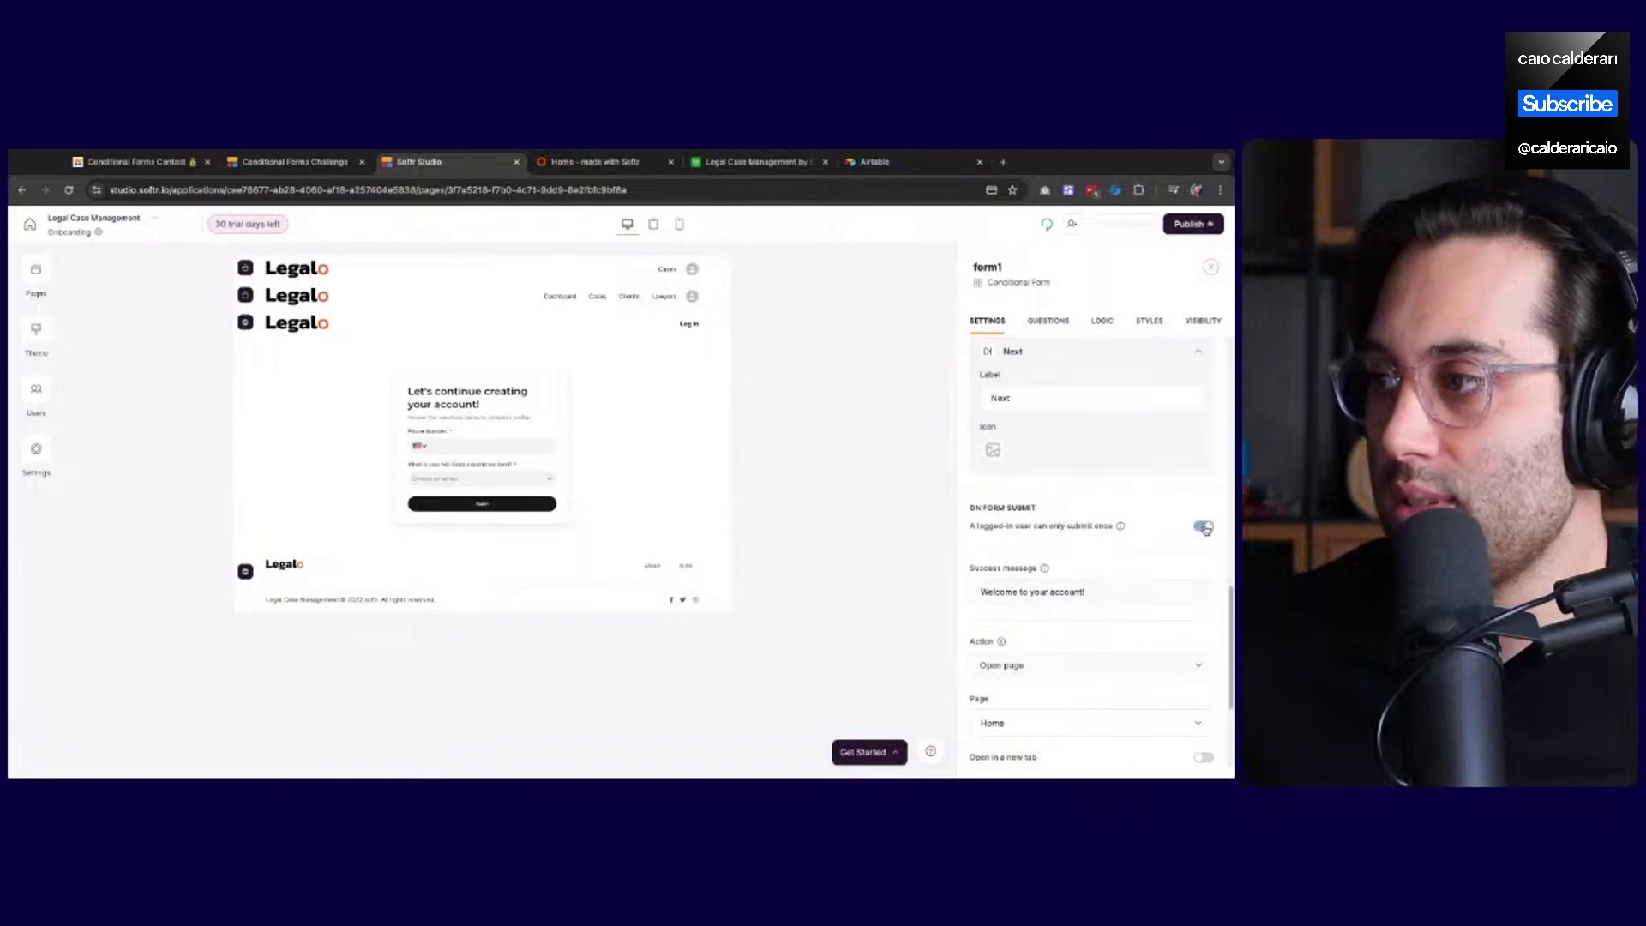
scroll(1004, 566, "down", 5)
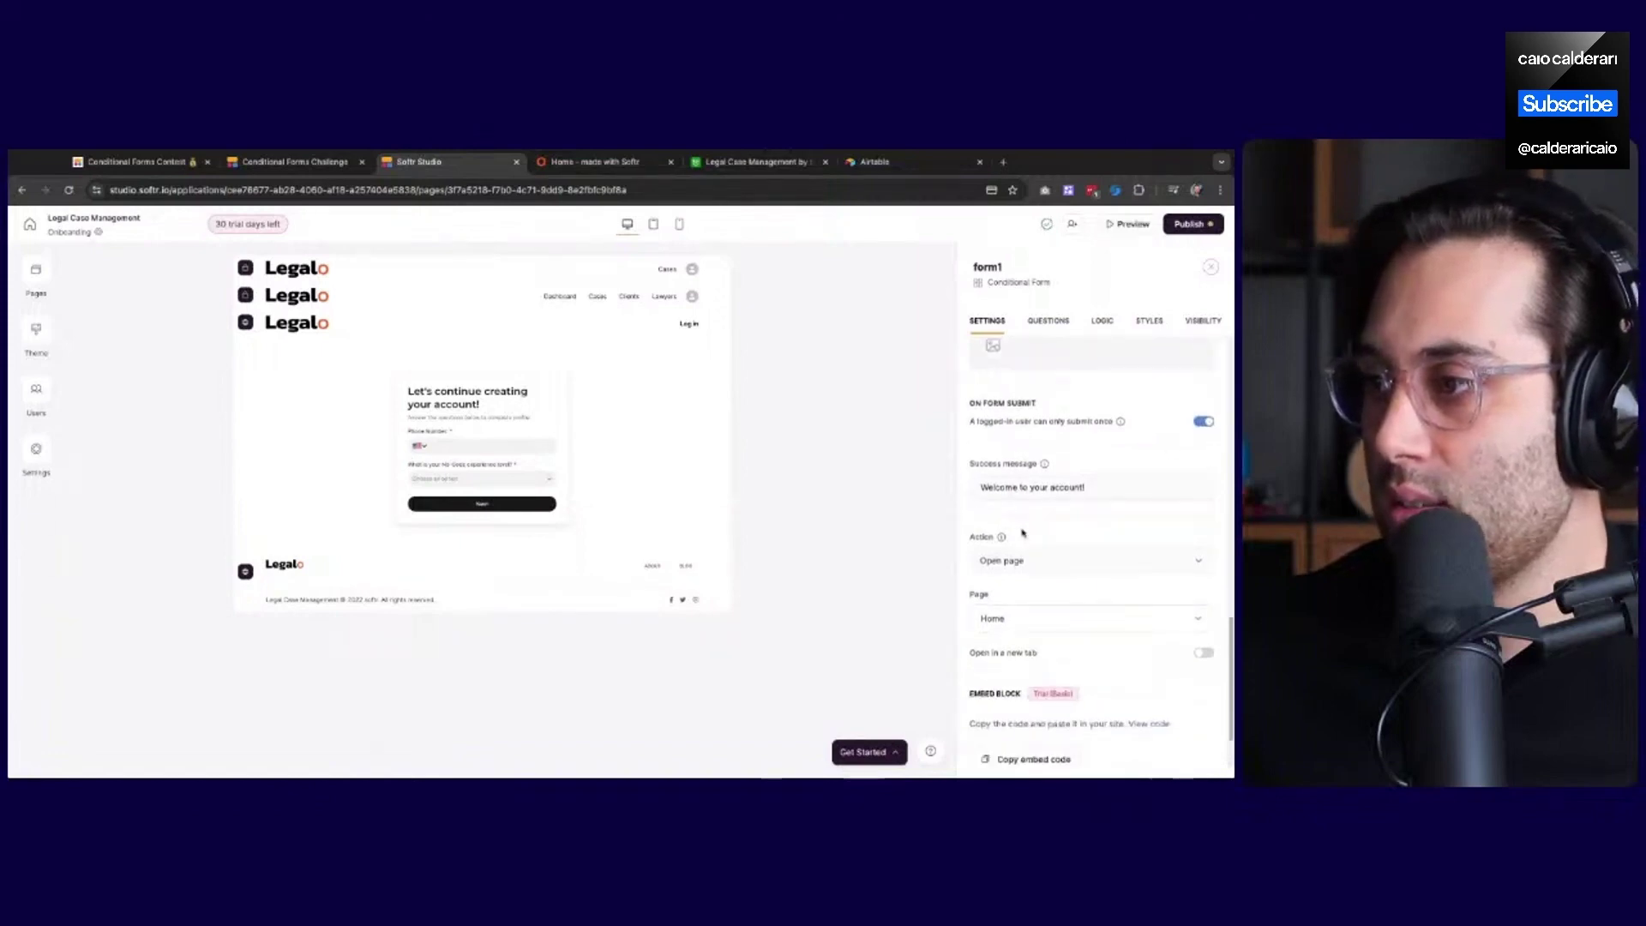
scroll(1029, 604, "up", 10)
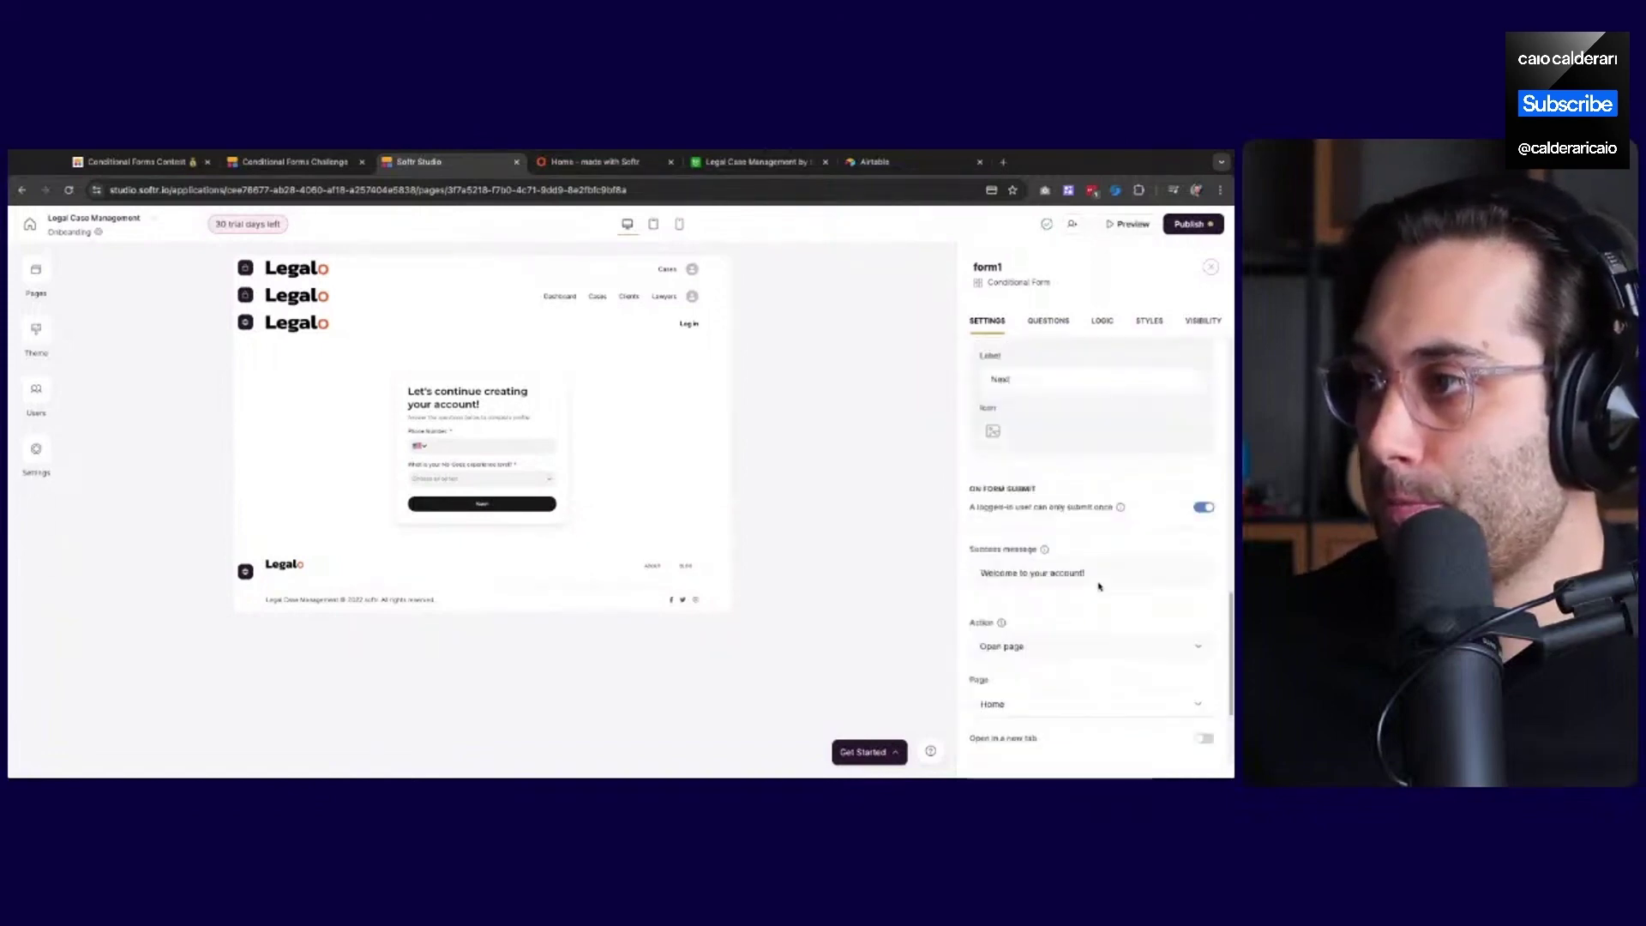
scroll(1101, 587, "up", 5)
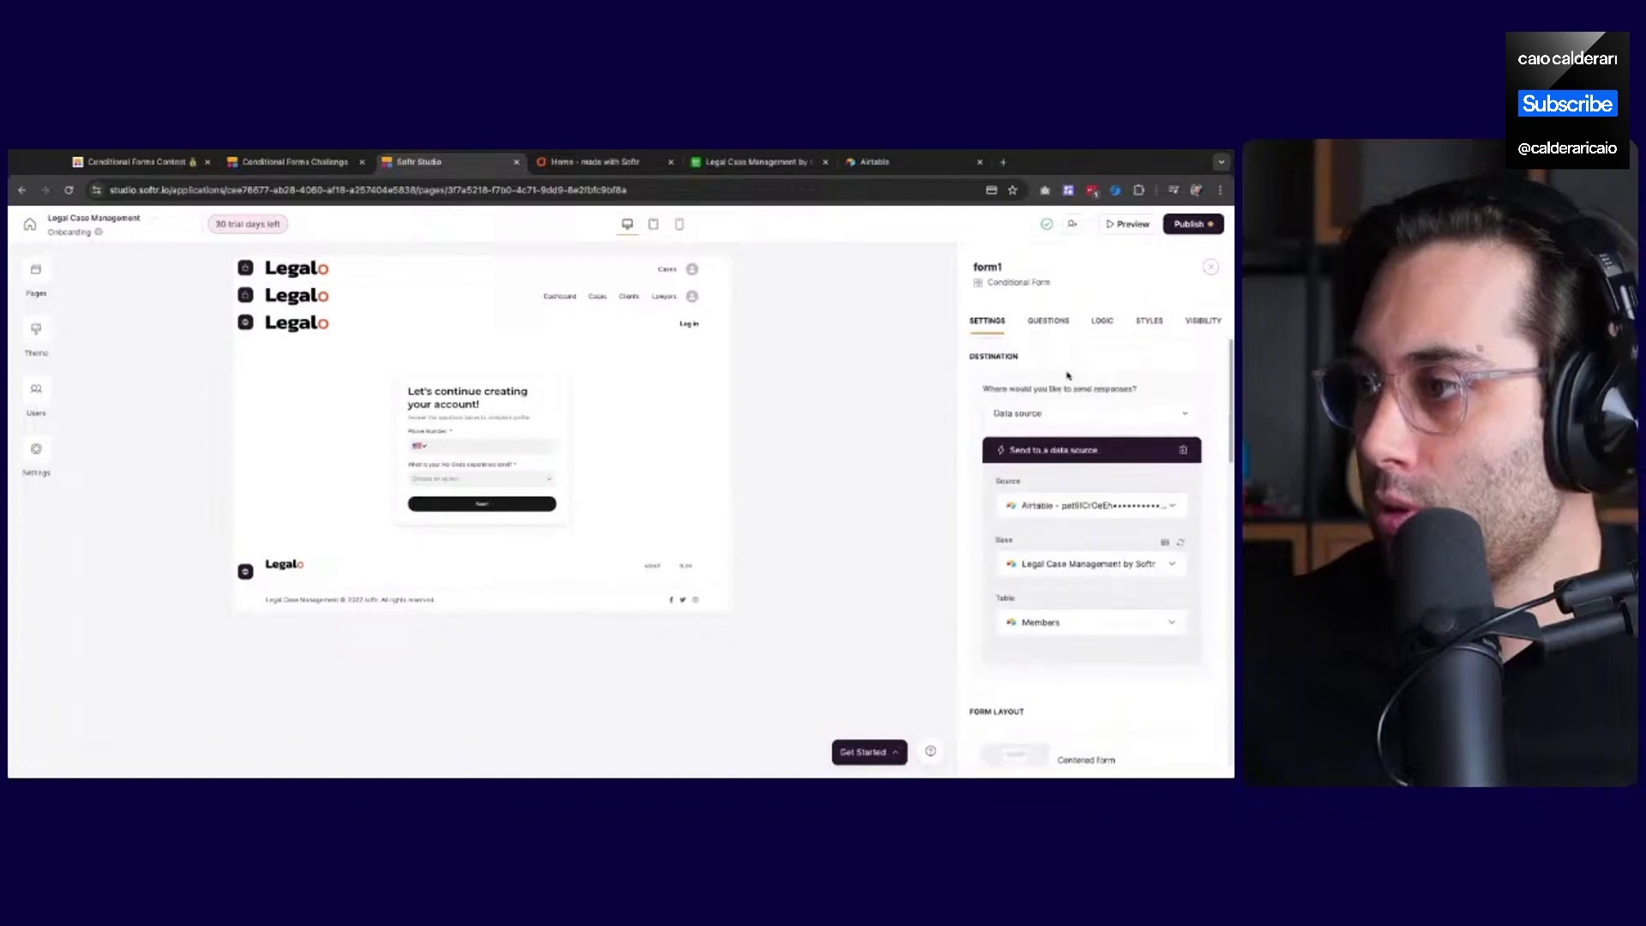
Show the questions with Step 1 expanded, cancelling an attempt to add its header image
left_click(1047, 322)
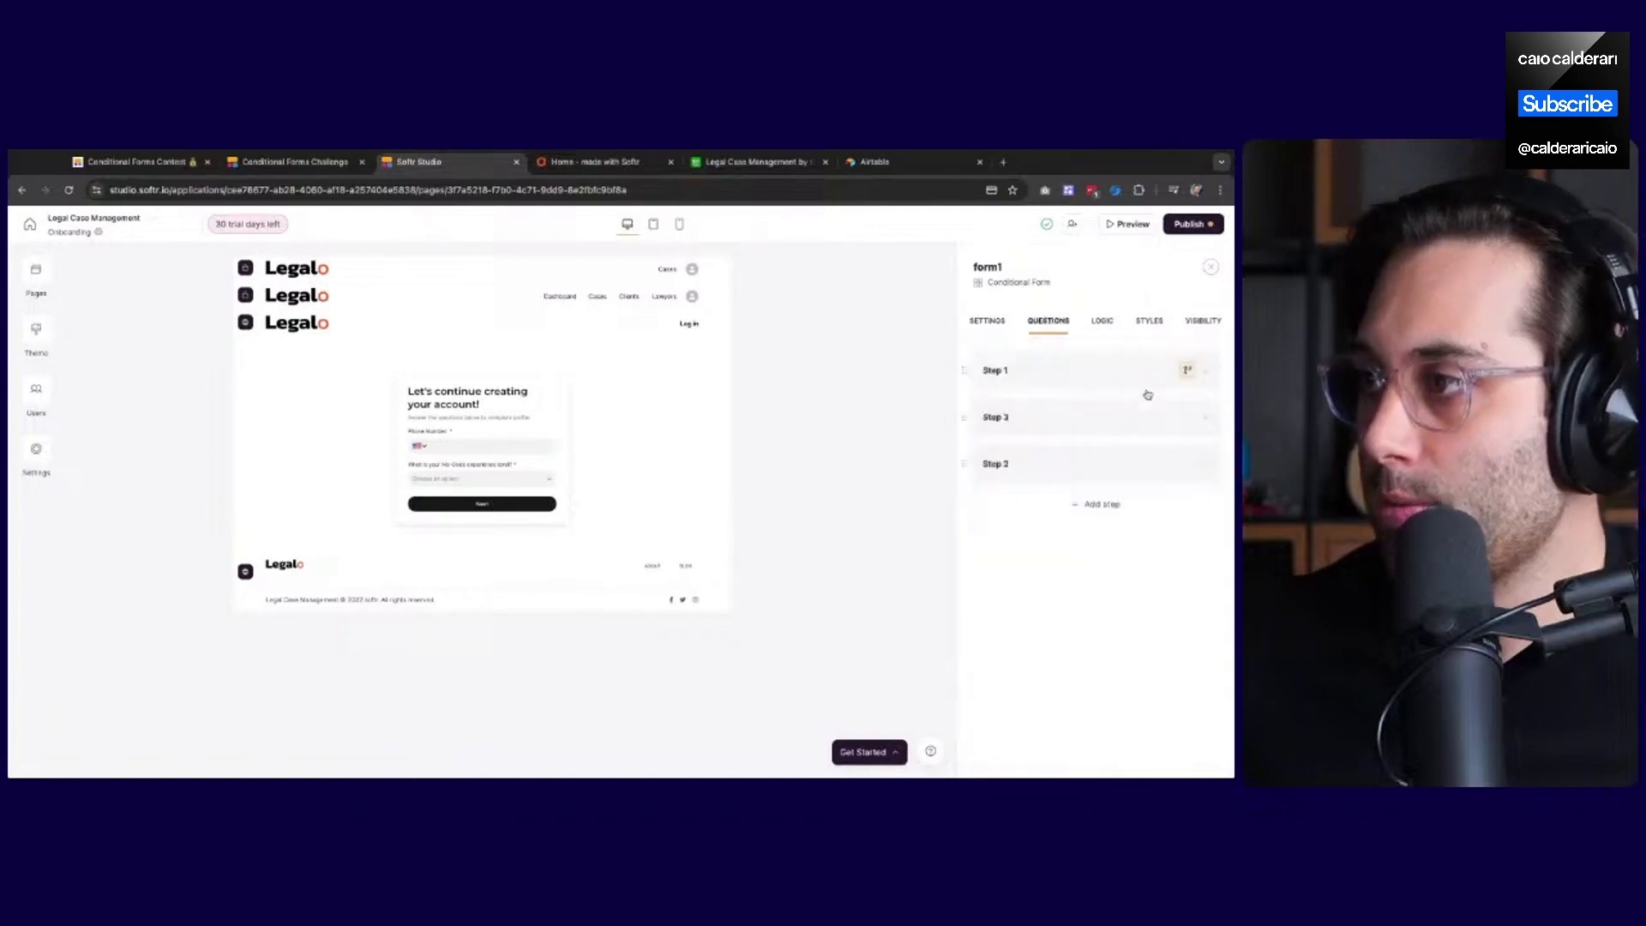
left_click(1065, 381)
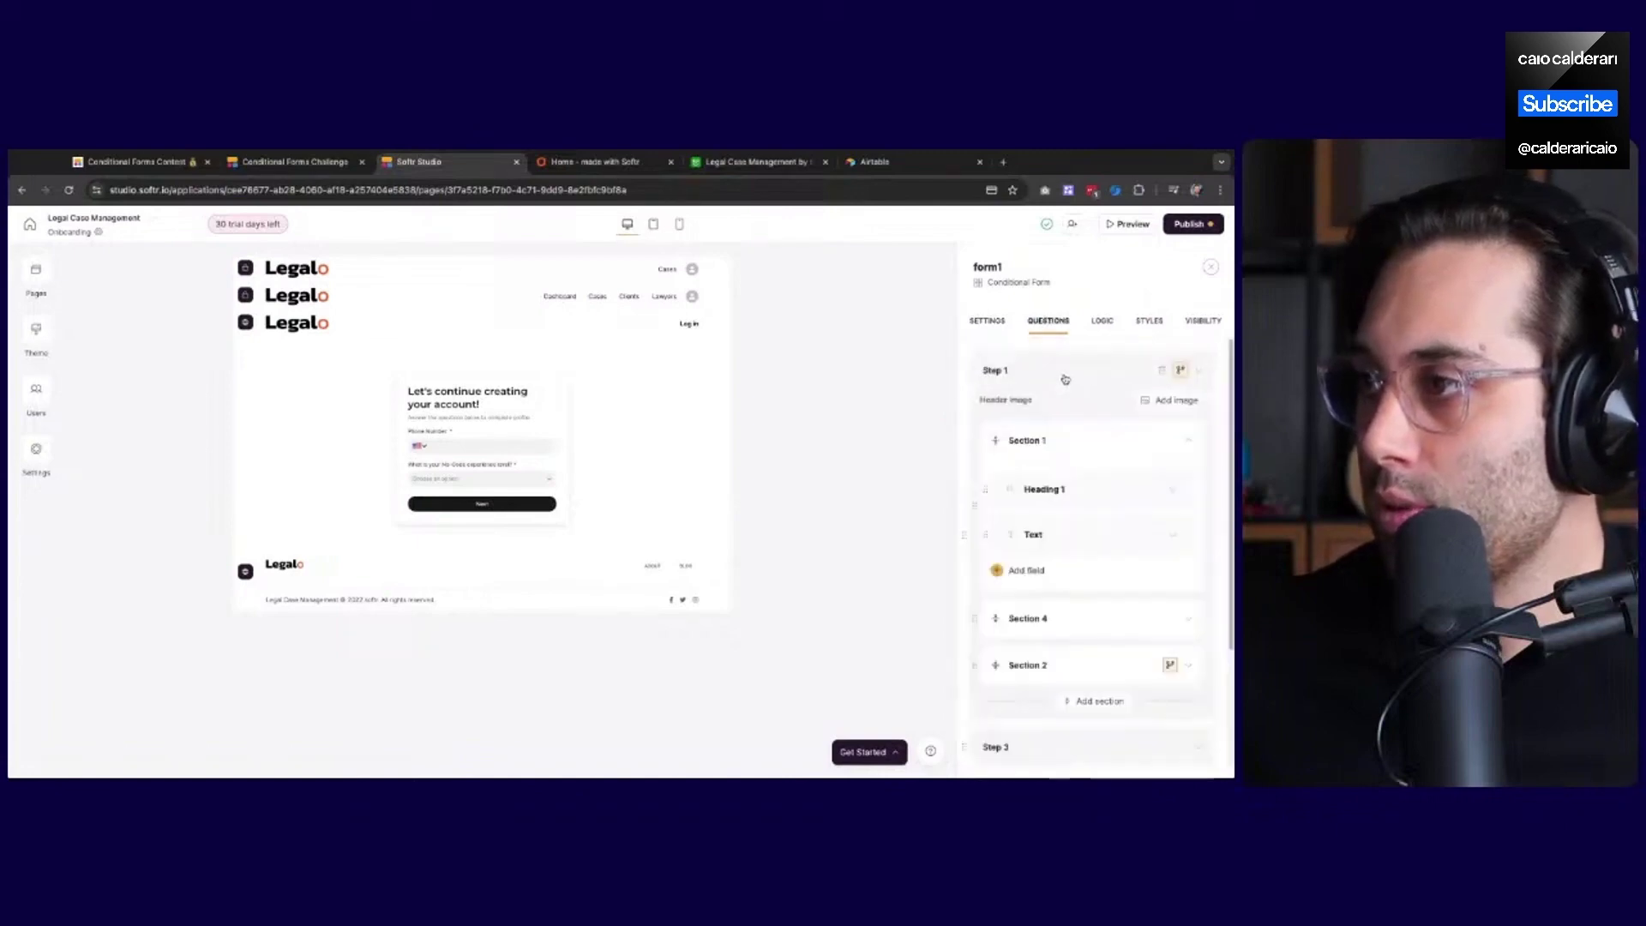
left_click(1165, 405)
key("Escape")
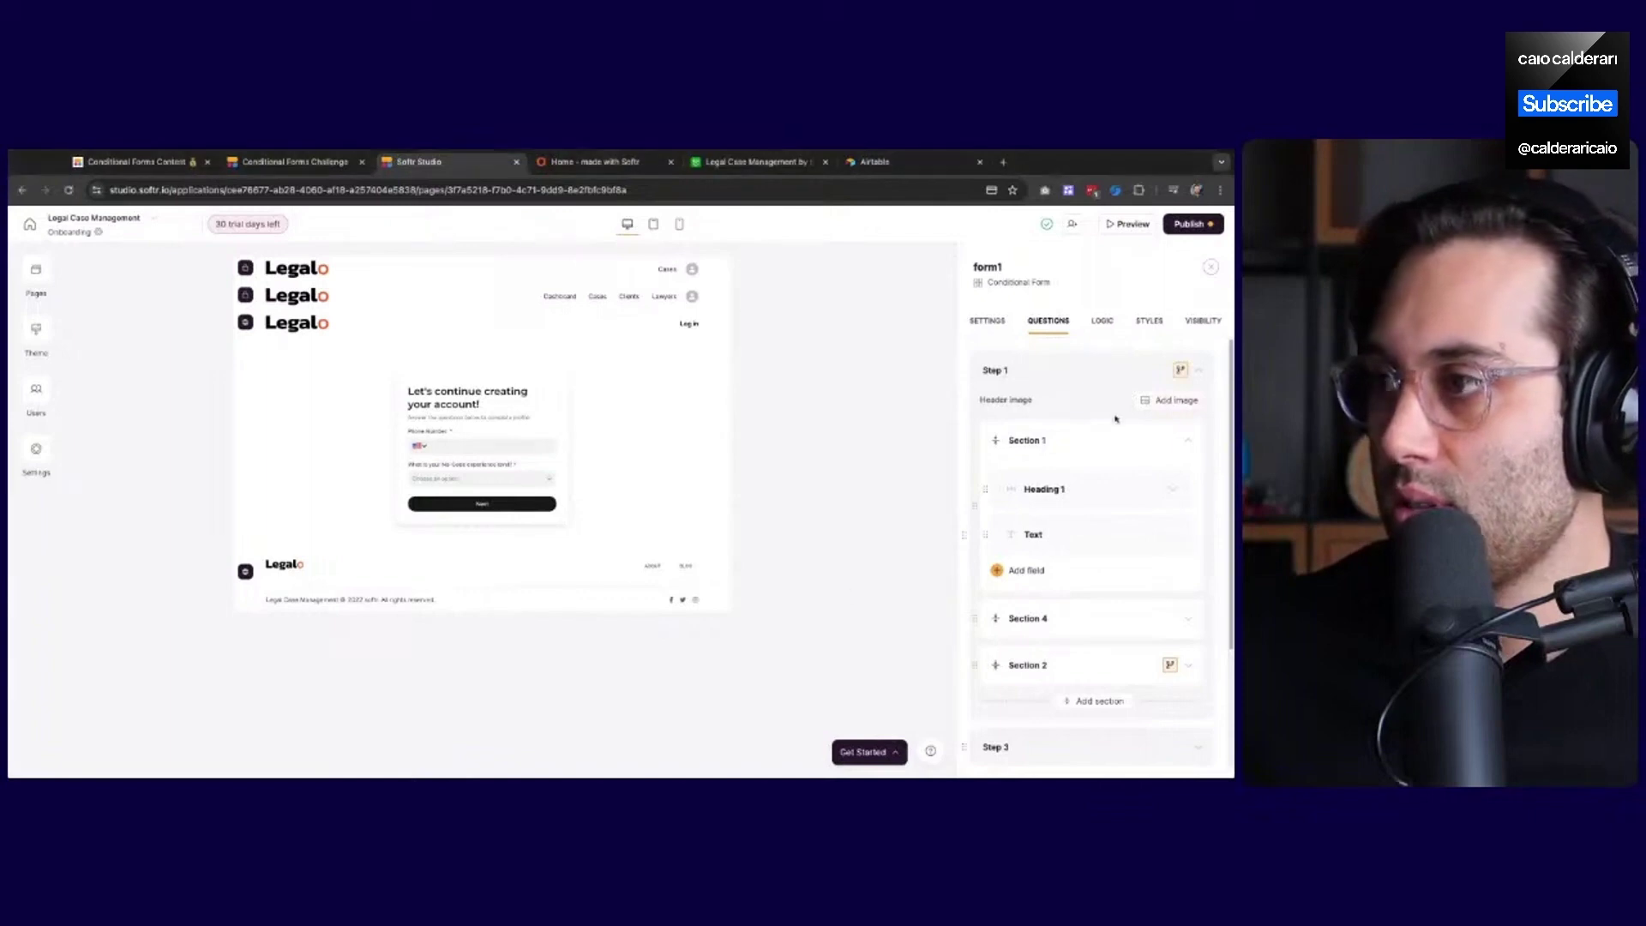
Publish the pending updates, close the confirmation, and switch to the live Legalo app tab
left_click(1193, 224)
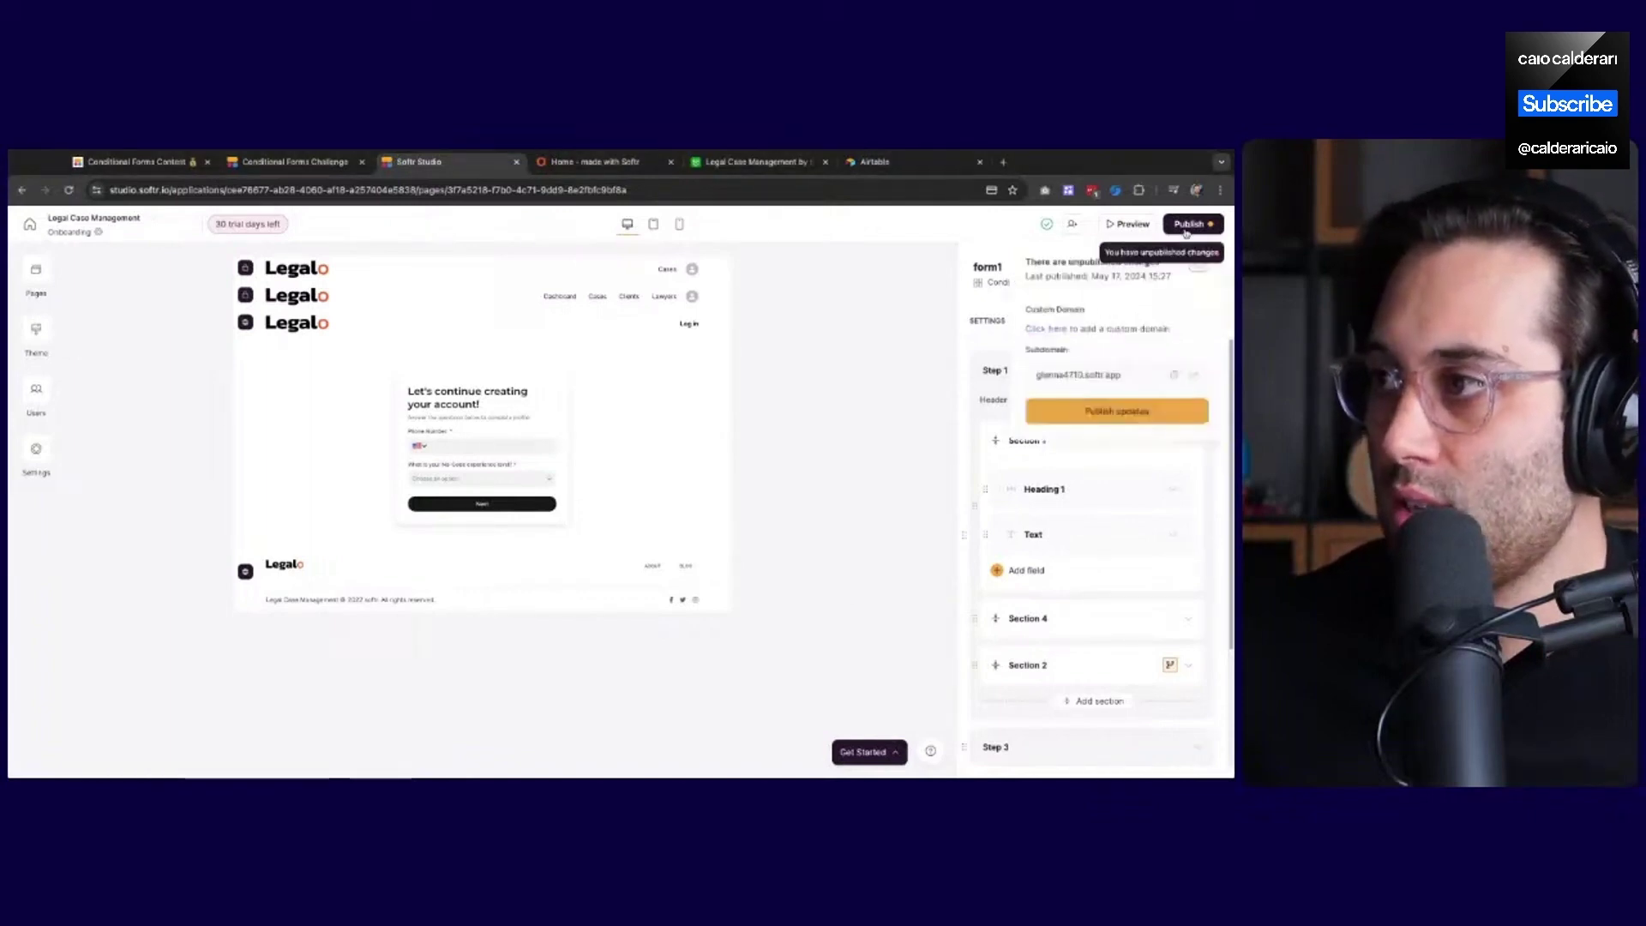
left_click(1123, 415)
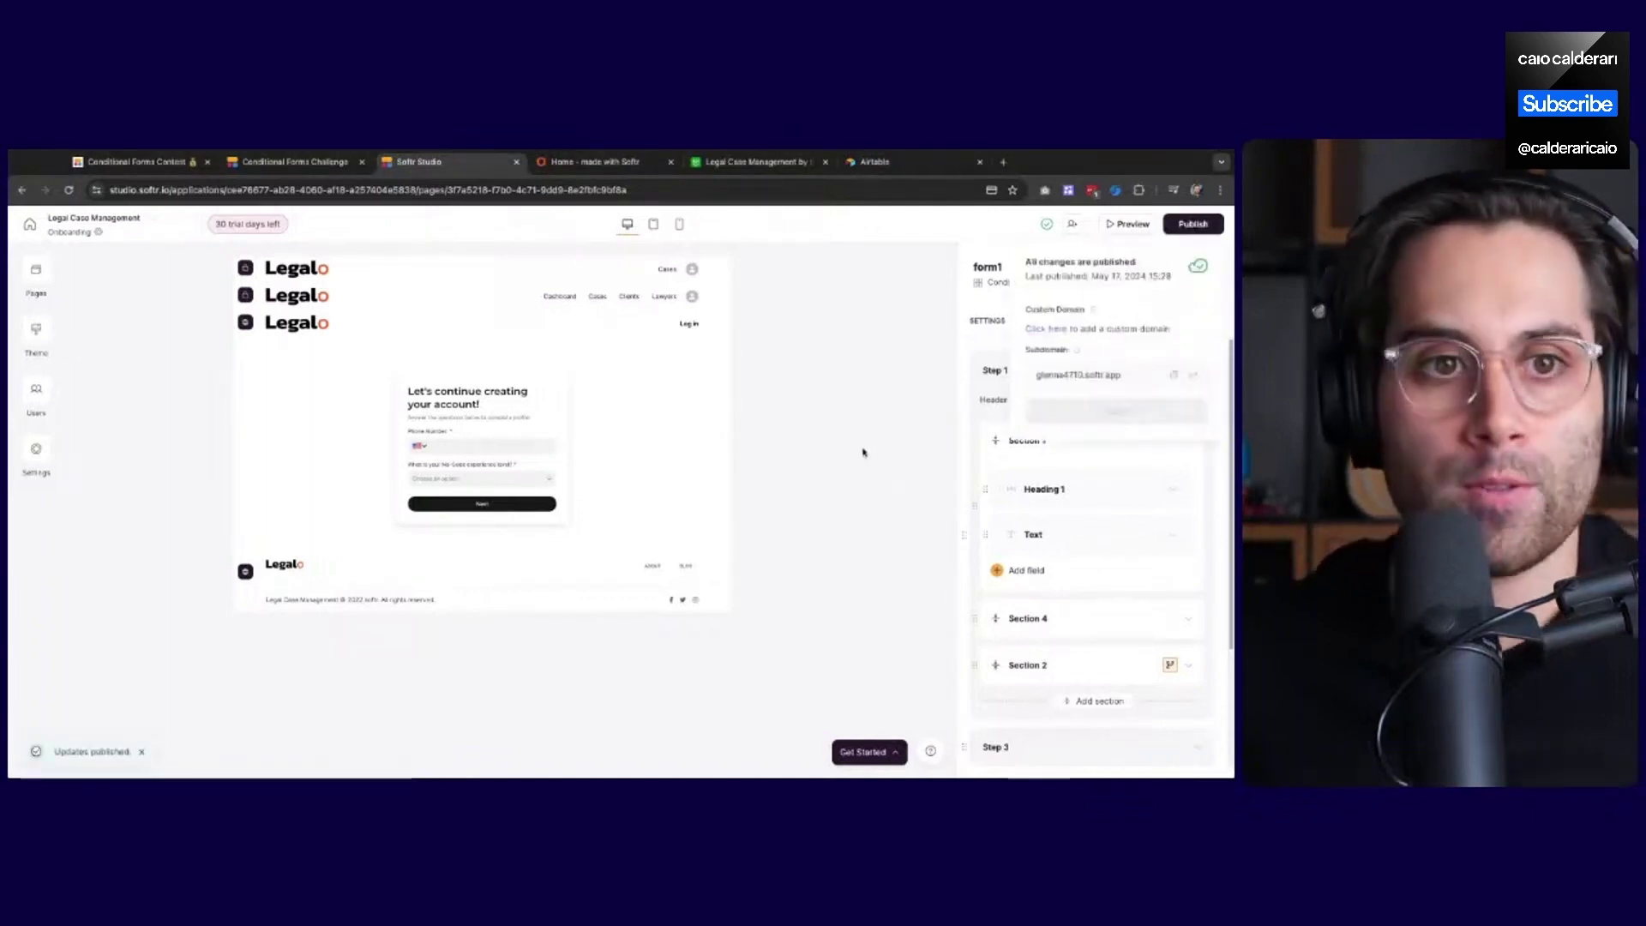
left_click(880, 415)
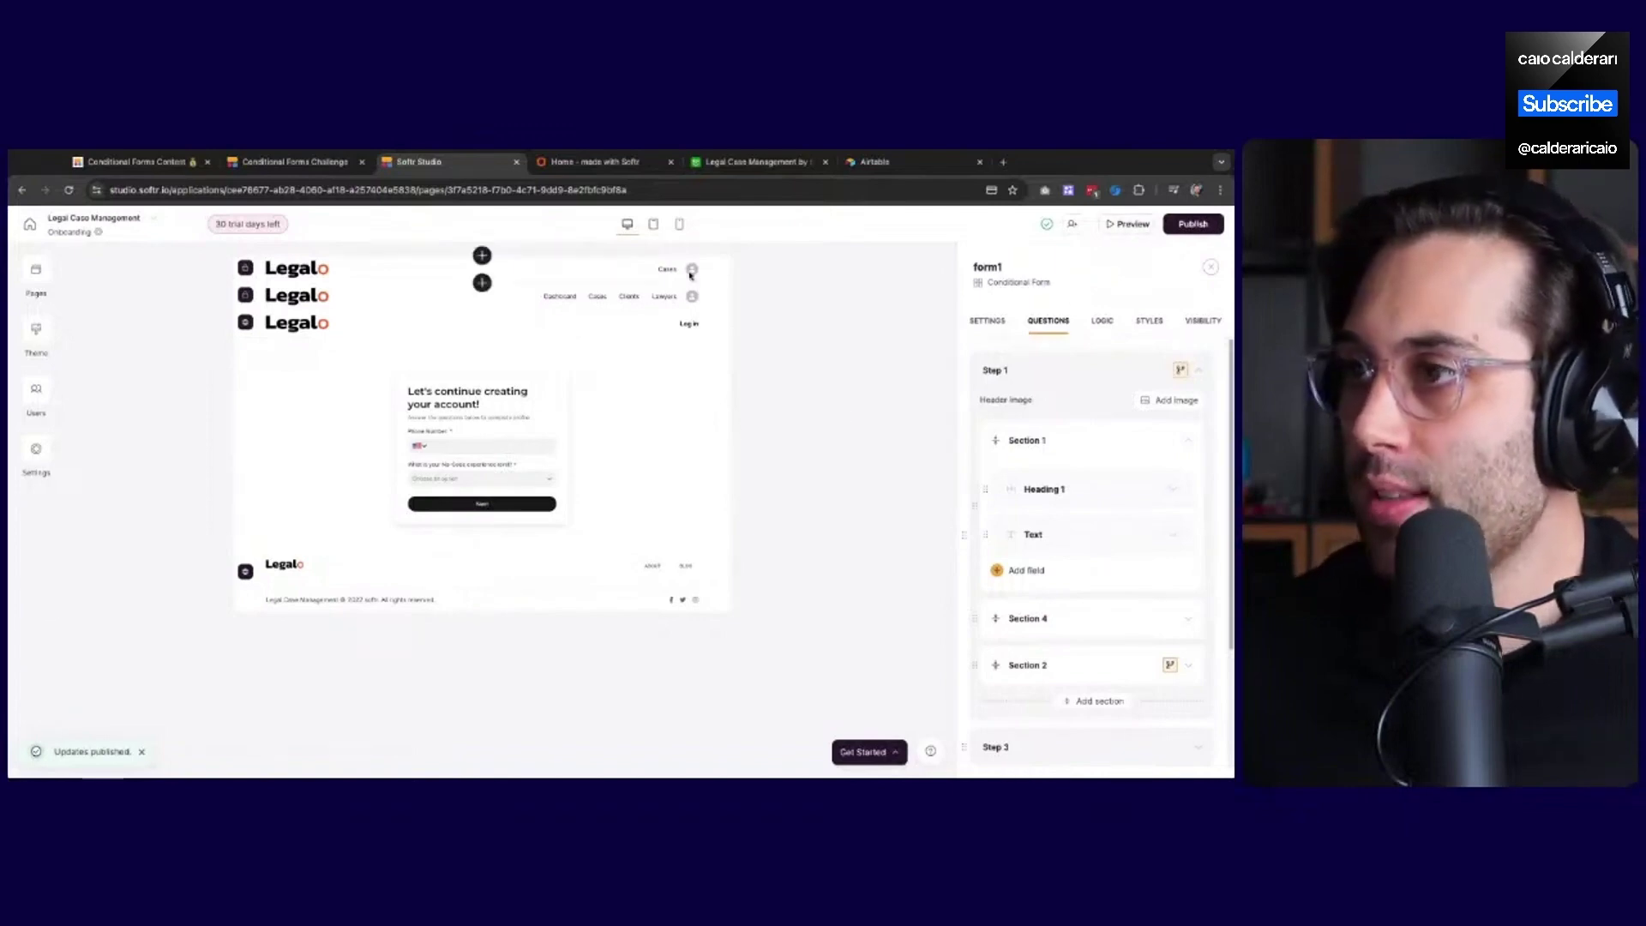
left_click(591, 162)
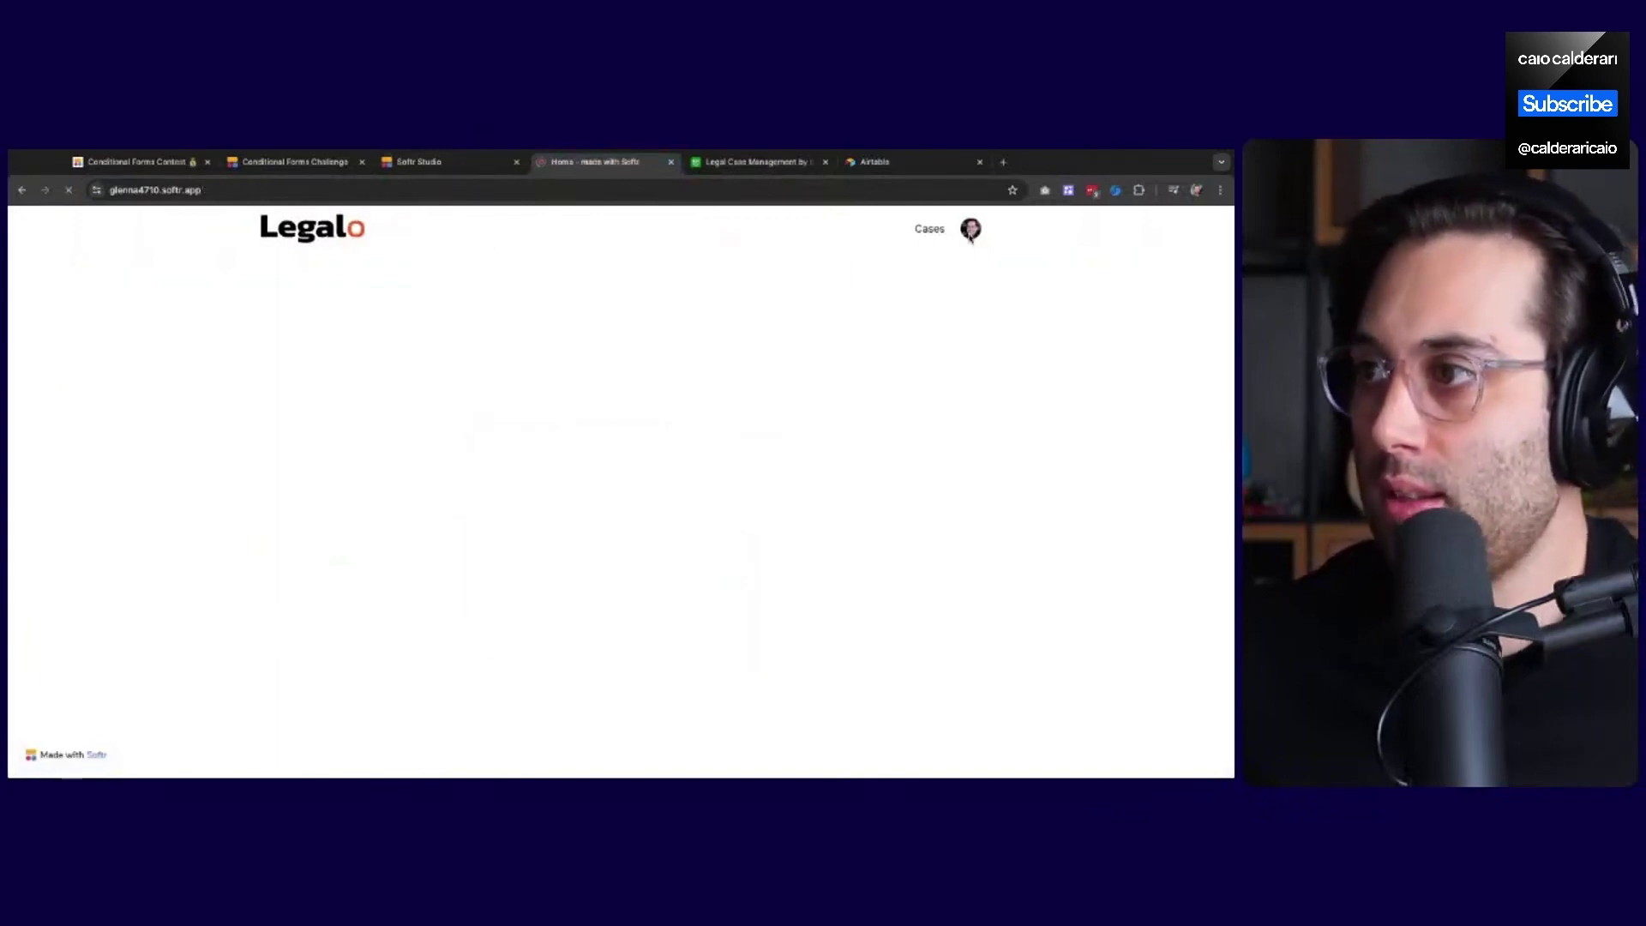
Sign out of the live app and go to the Sign Up page
left_click(971, 232)
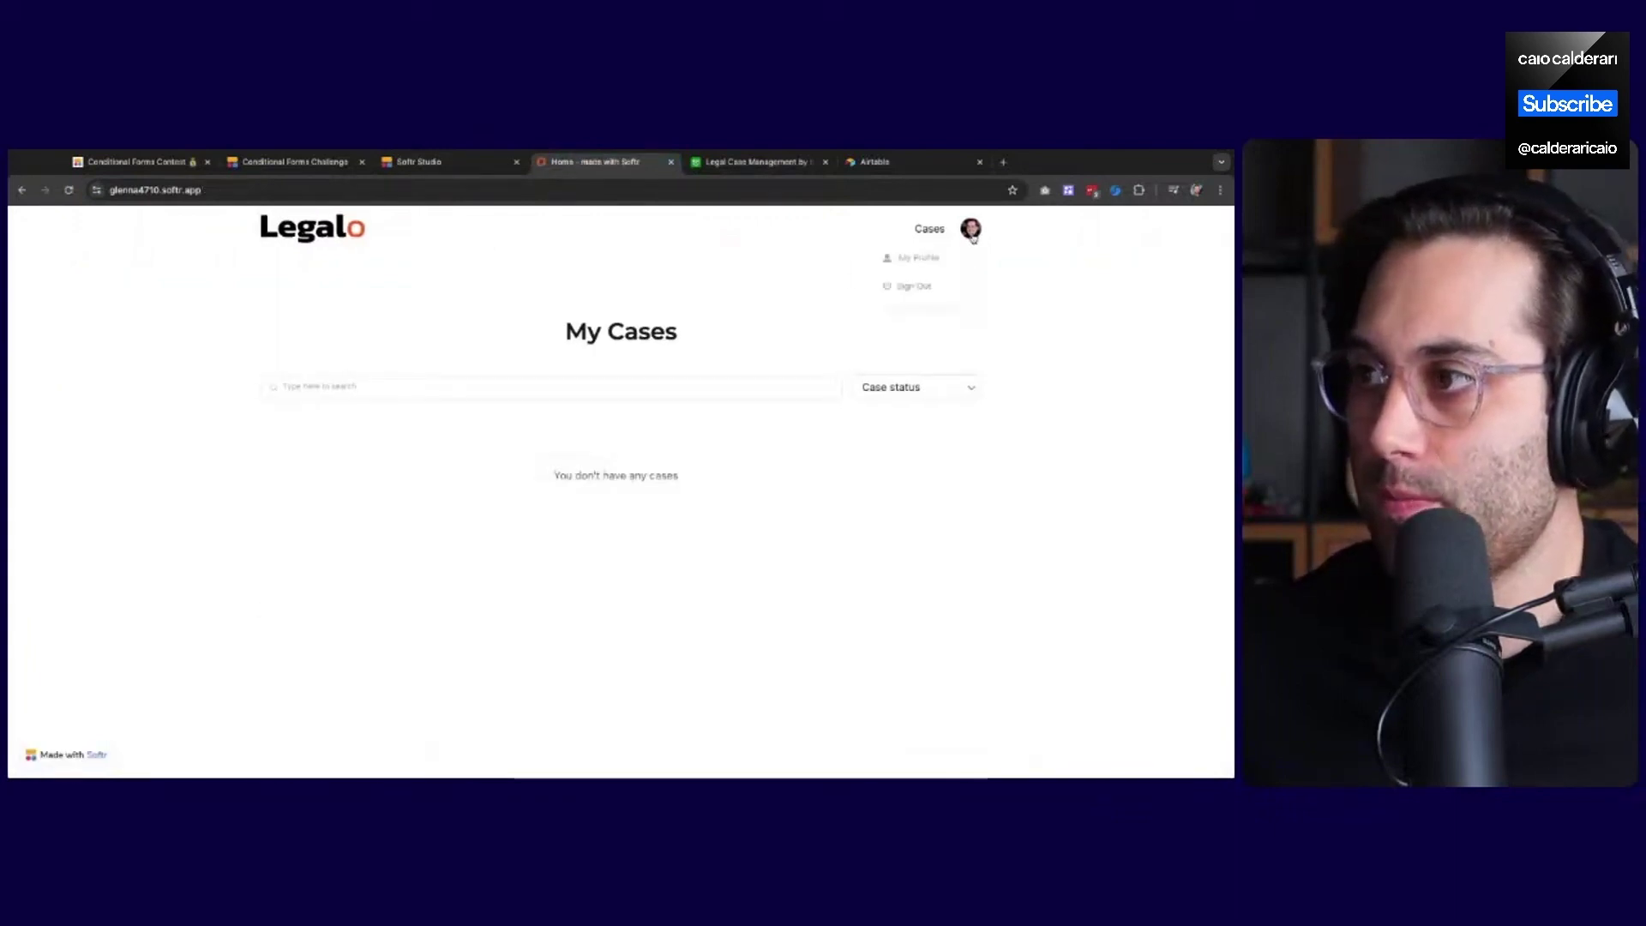
left_click(927, 290)
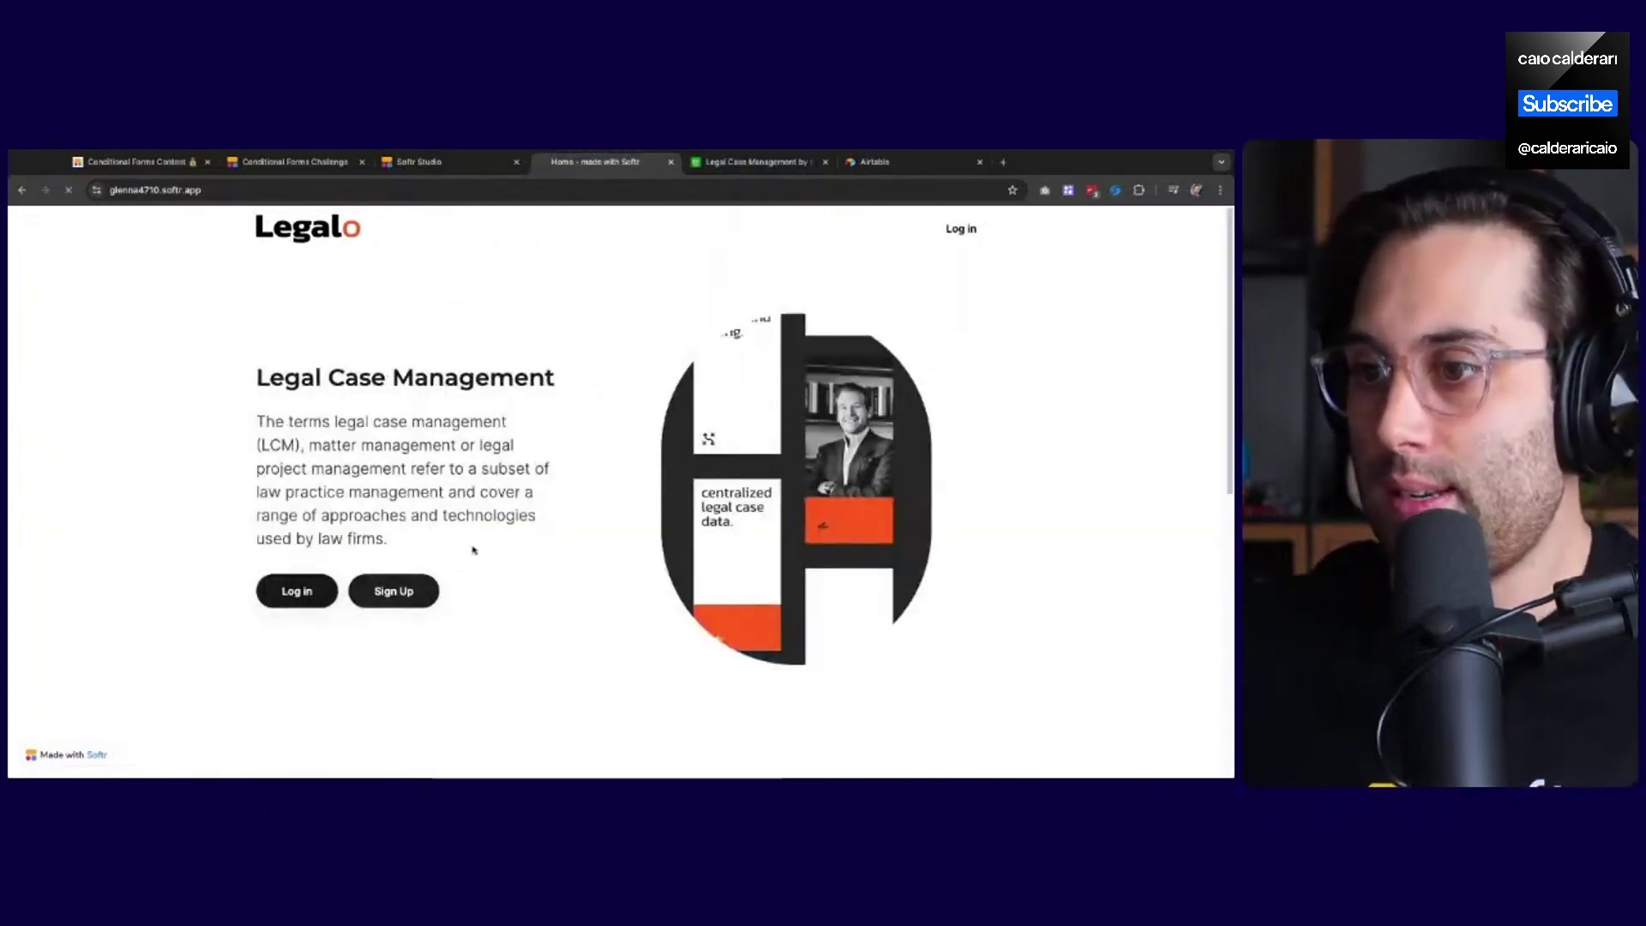
left_click(394, 591)
Fill in a test full name, email and password, upload a profile picture, and sign up
left_click(543, 400)
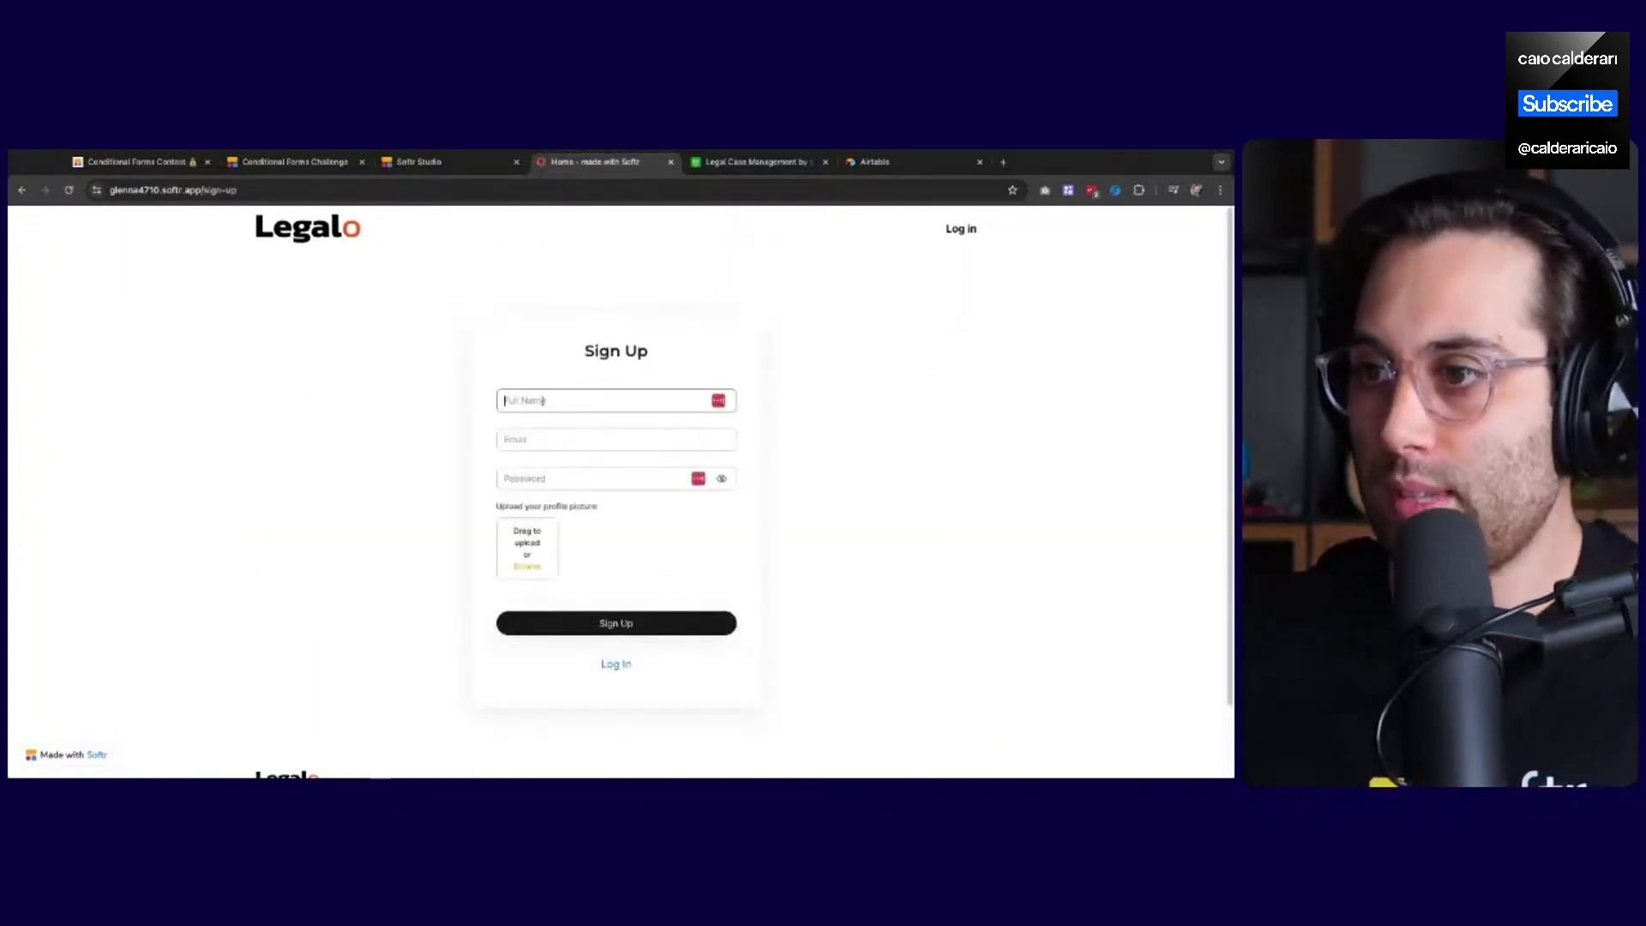
type("User ")
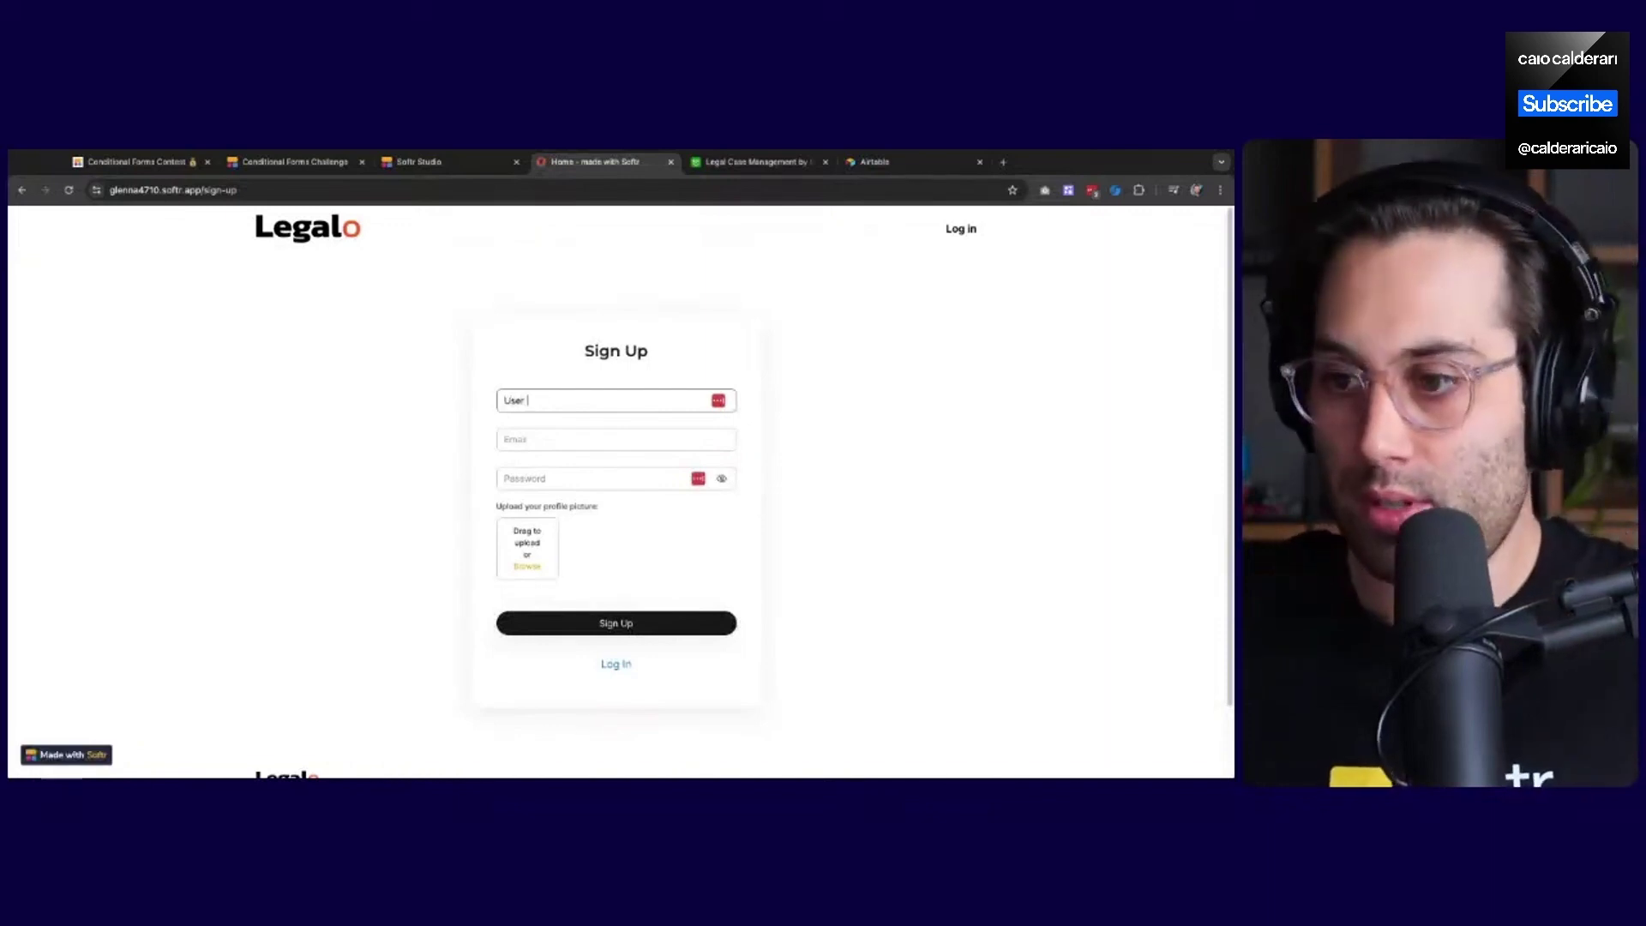
type("Test Example")
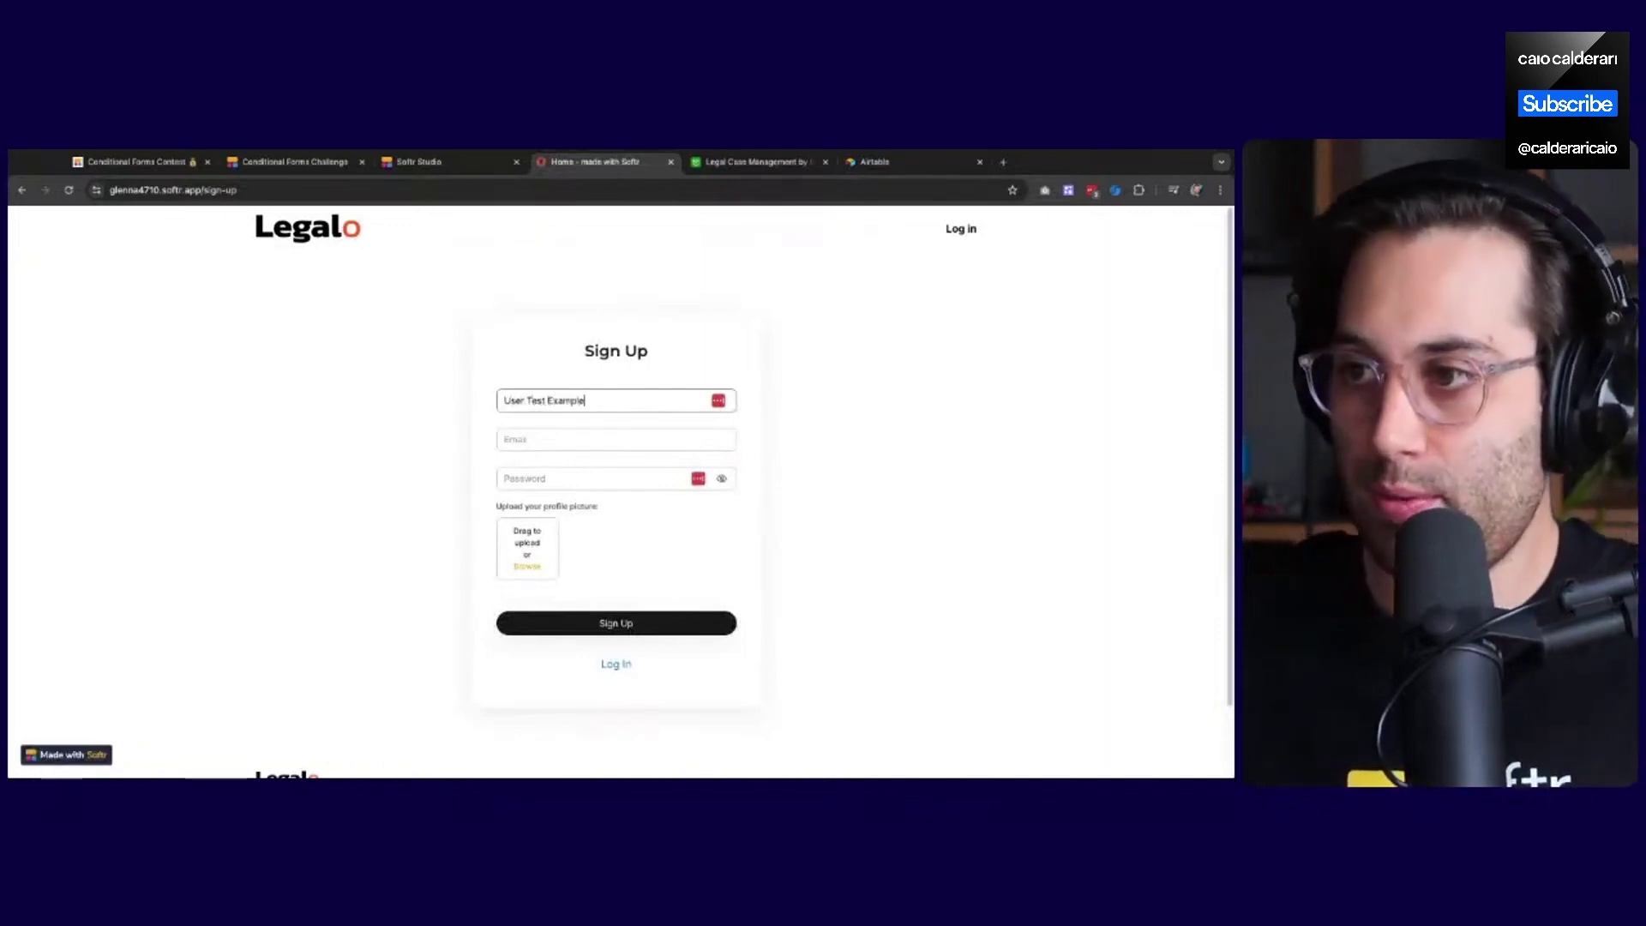
key("Tab")
type("email")
type("@tesssst")
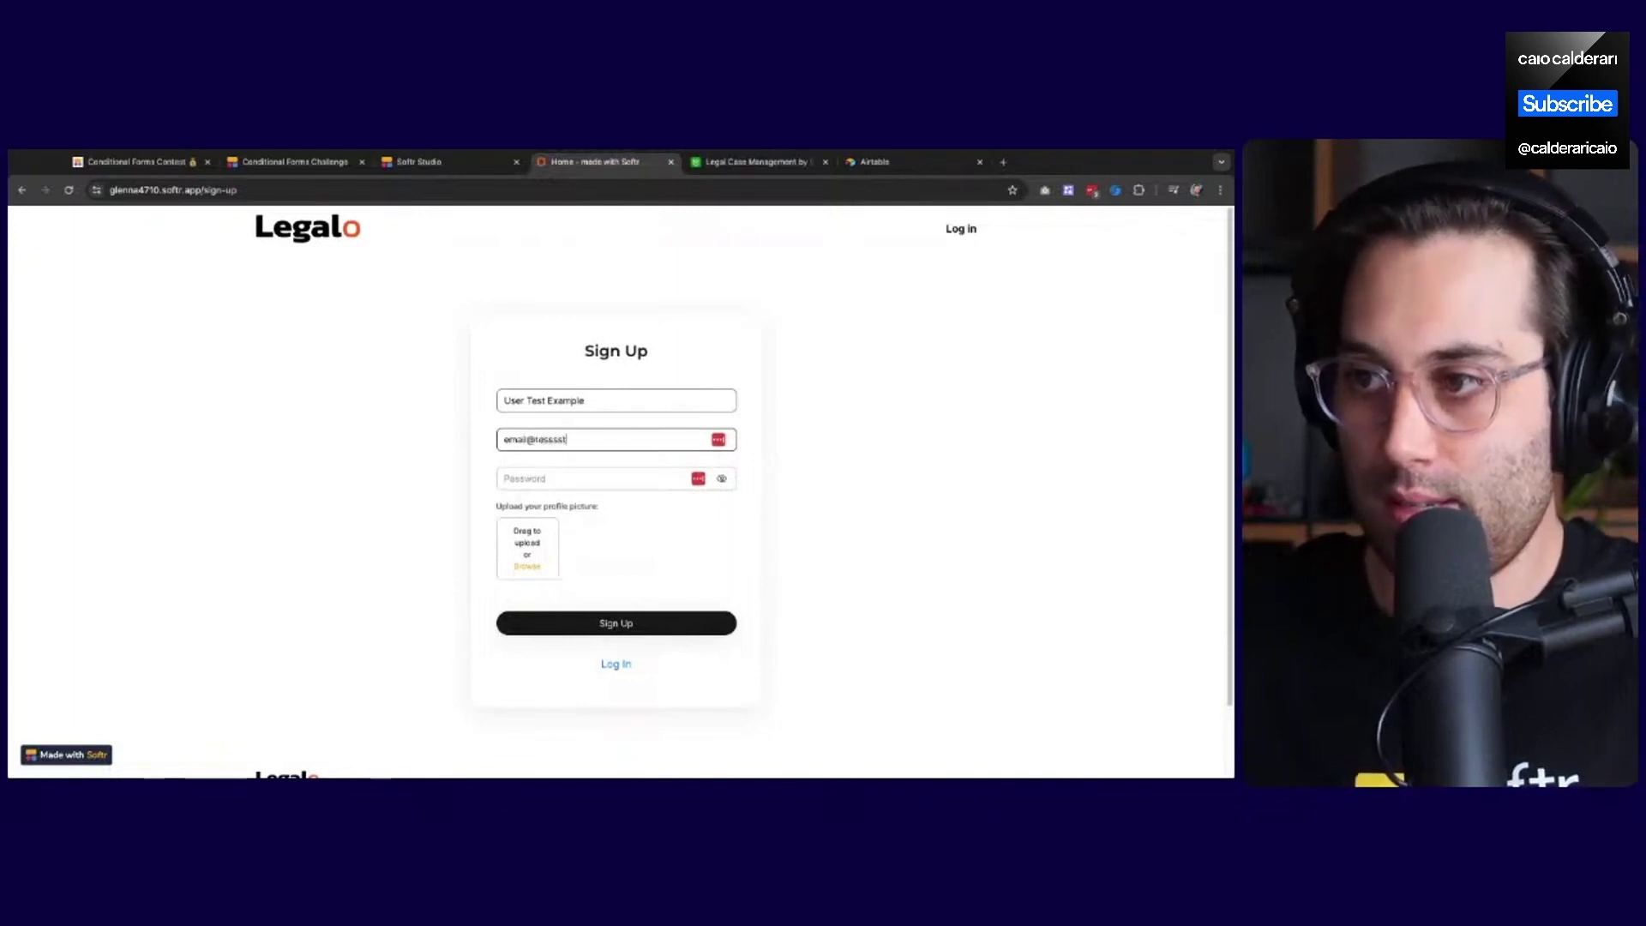
type(".com")
key("Tab")
type("•••")
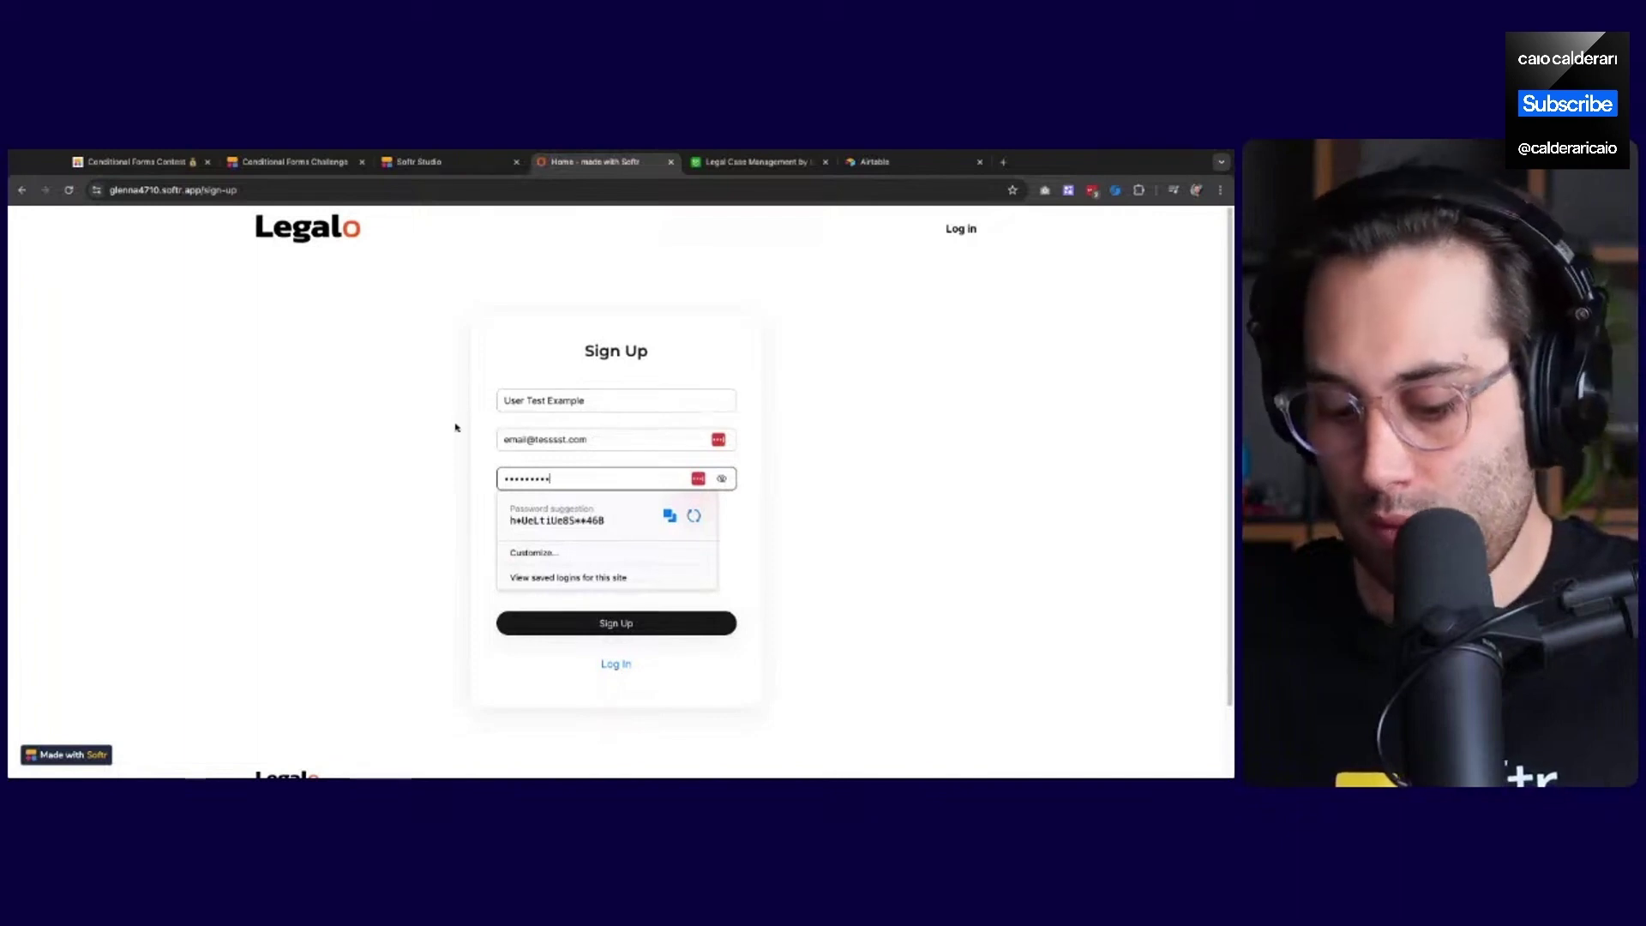
left_click(361, 454)
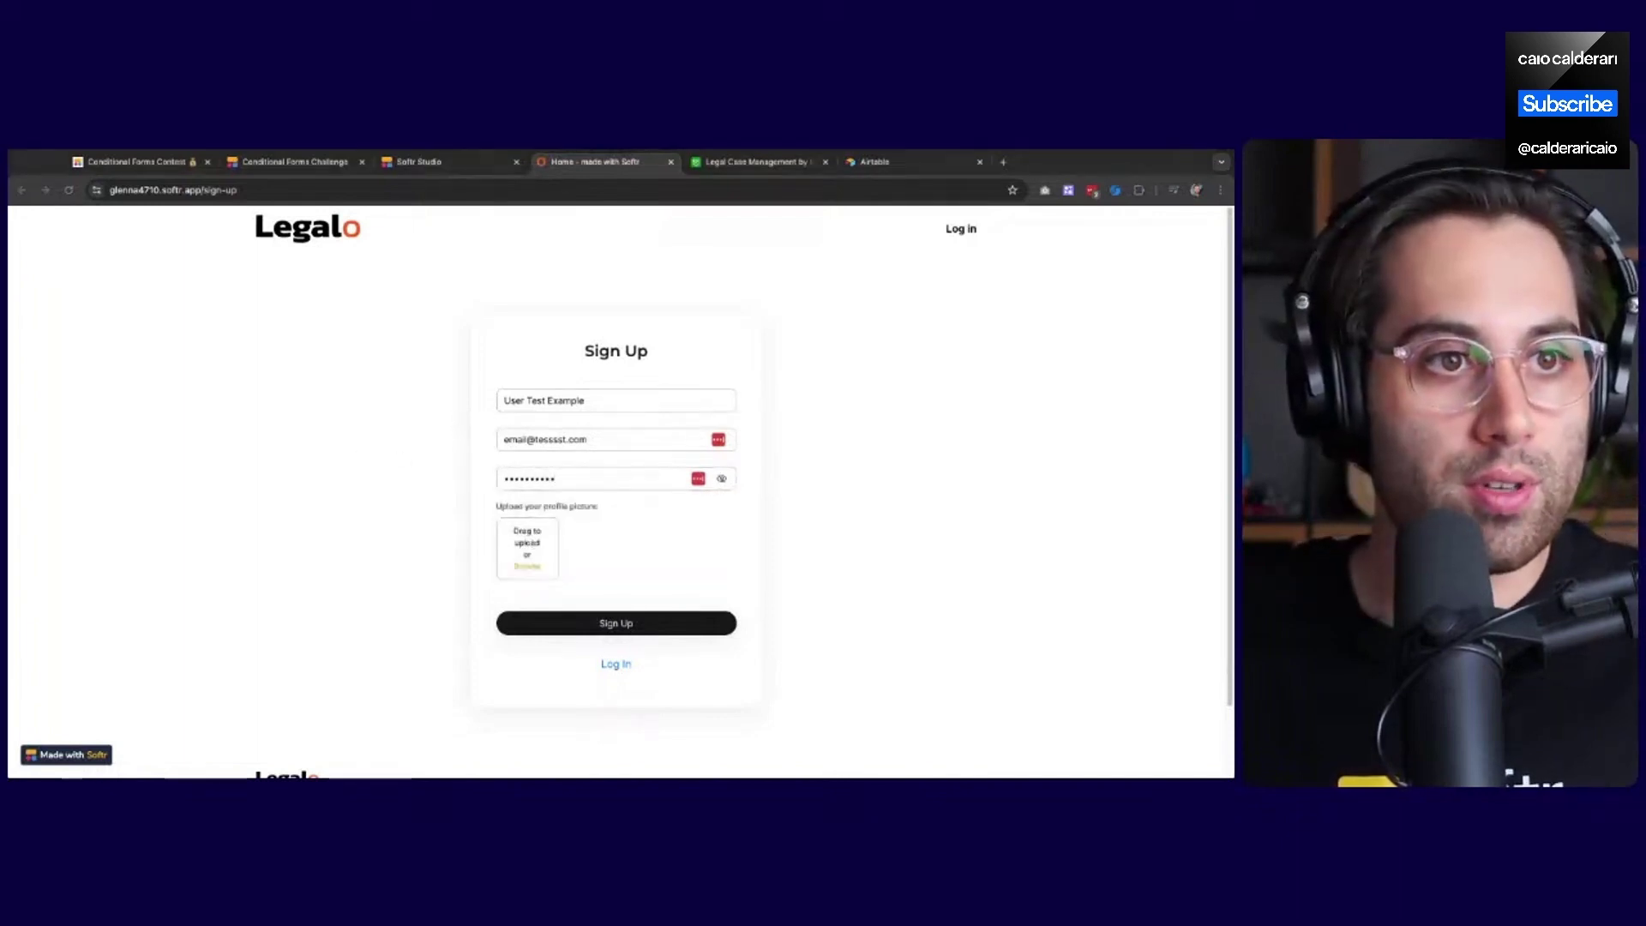
left_click(601, 623)
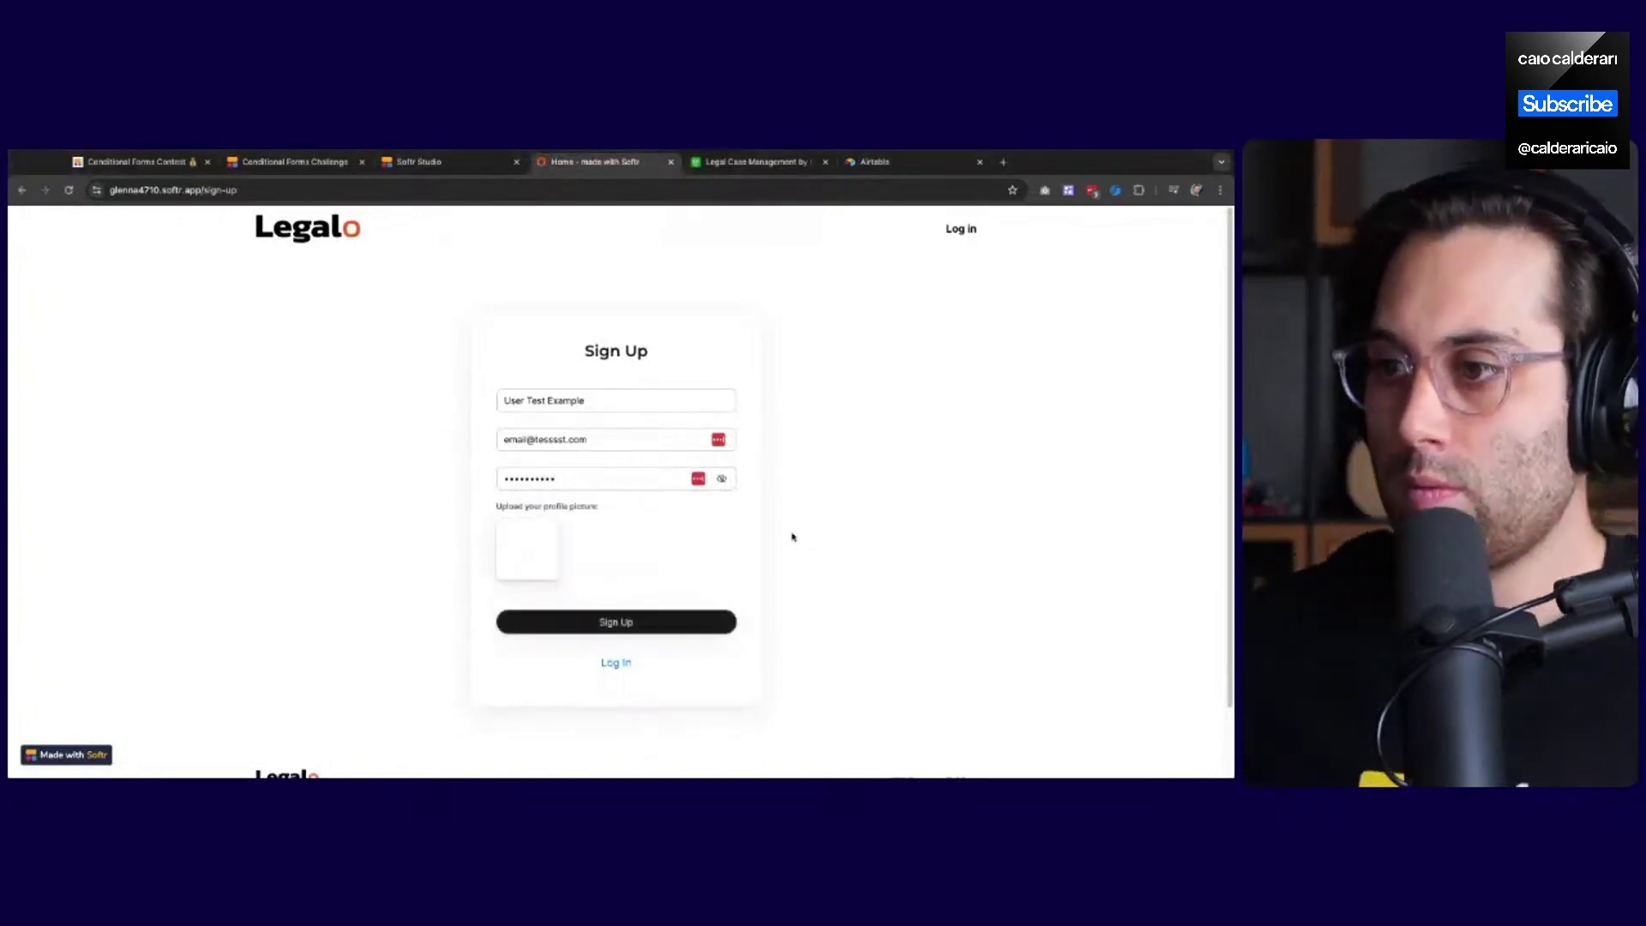
left_click(617, 623)
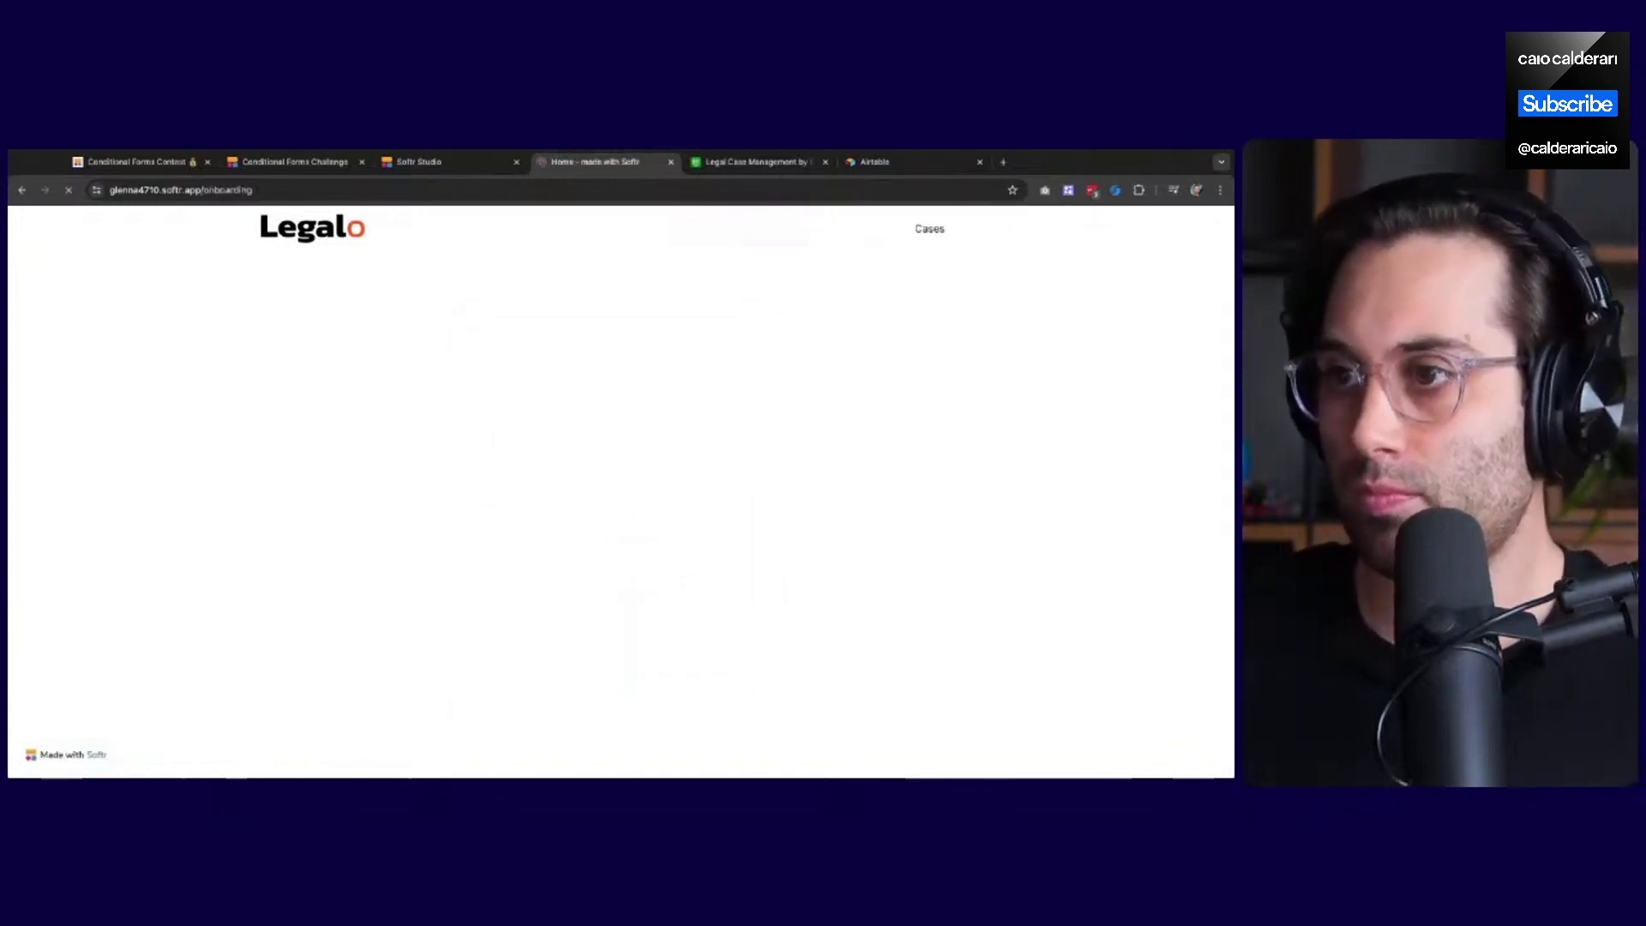
Dismiss the save-password prompt and try several phone numbers in the phone field
left_click(1090, 322)
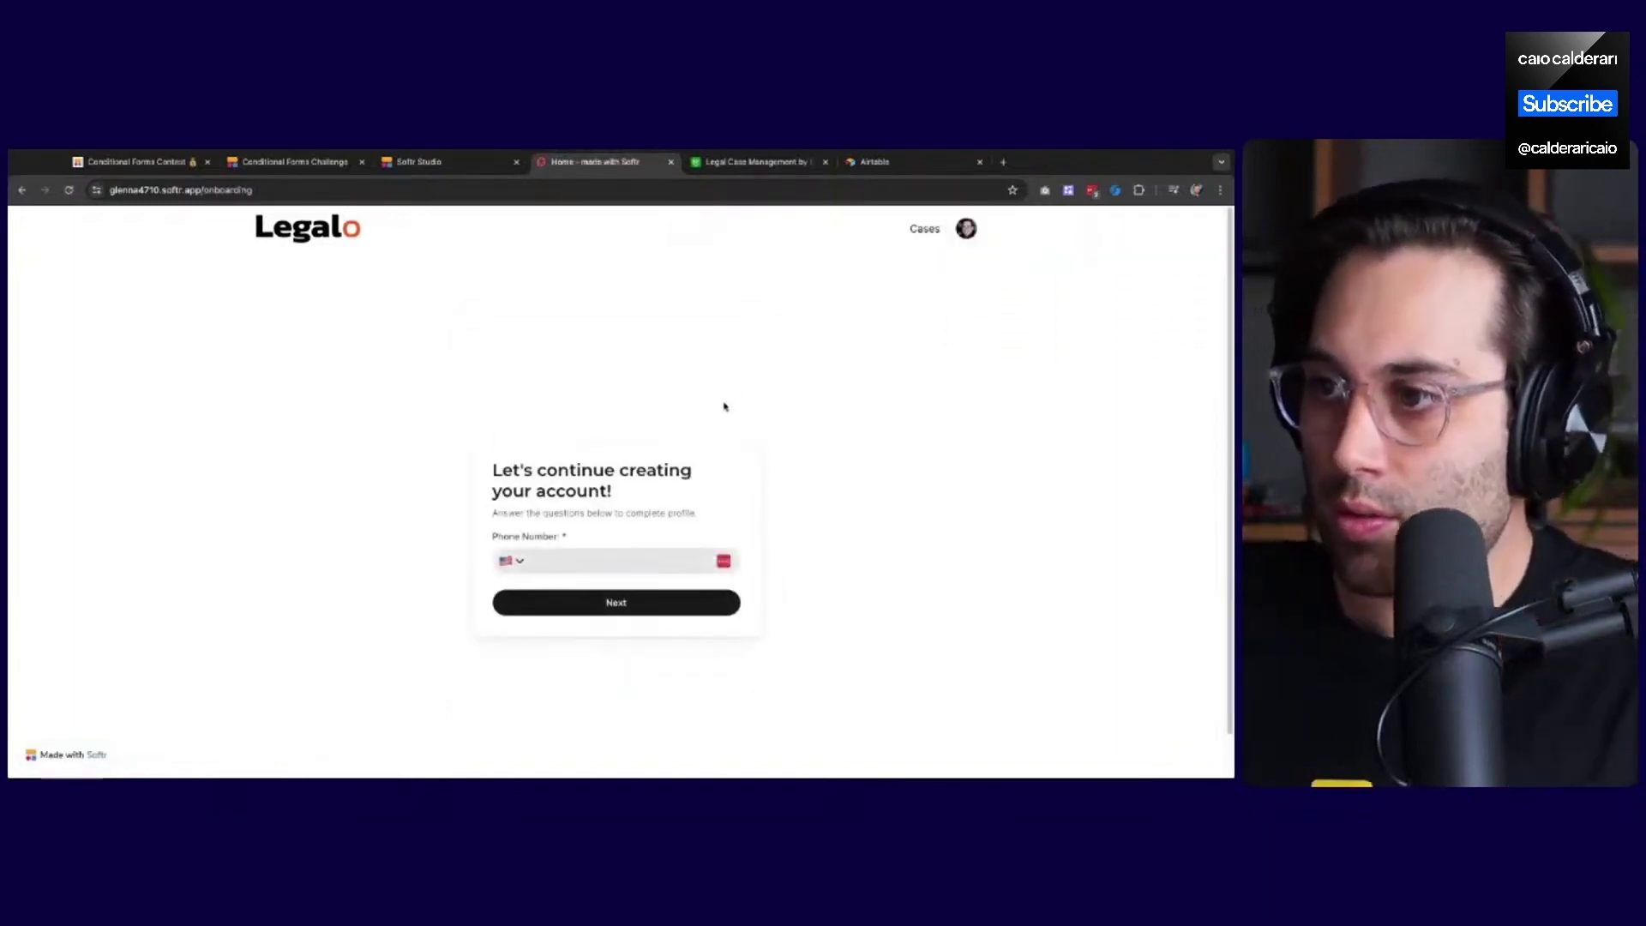
left_click(582, 565)
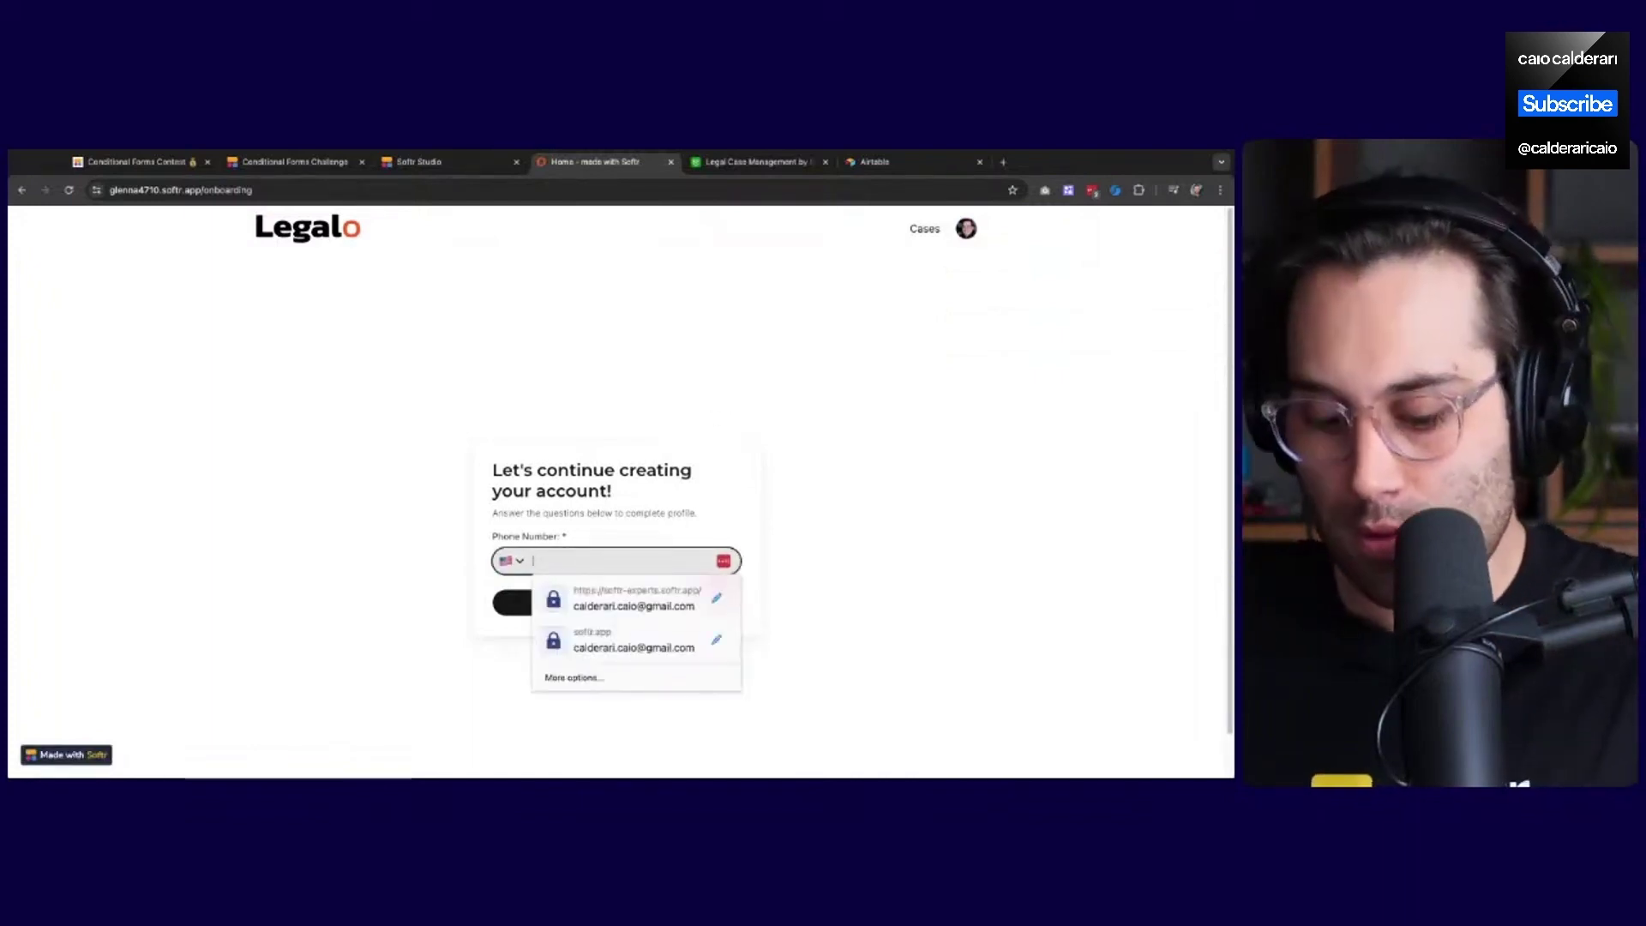
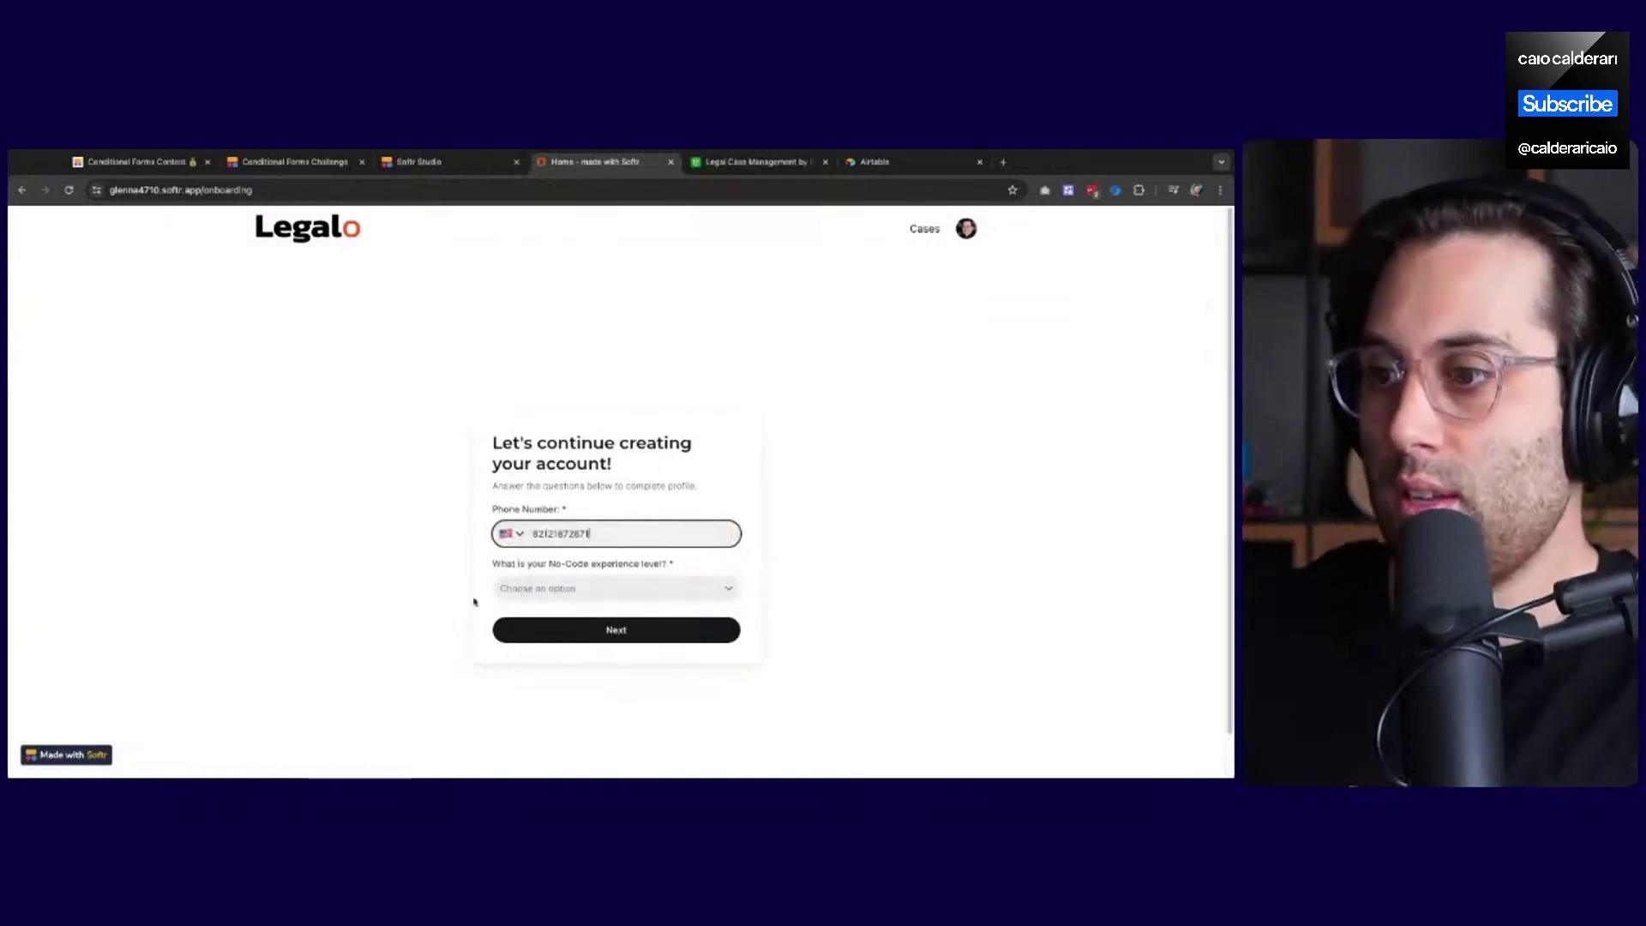
double_click(599, 533)
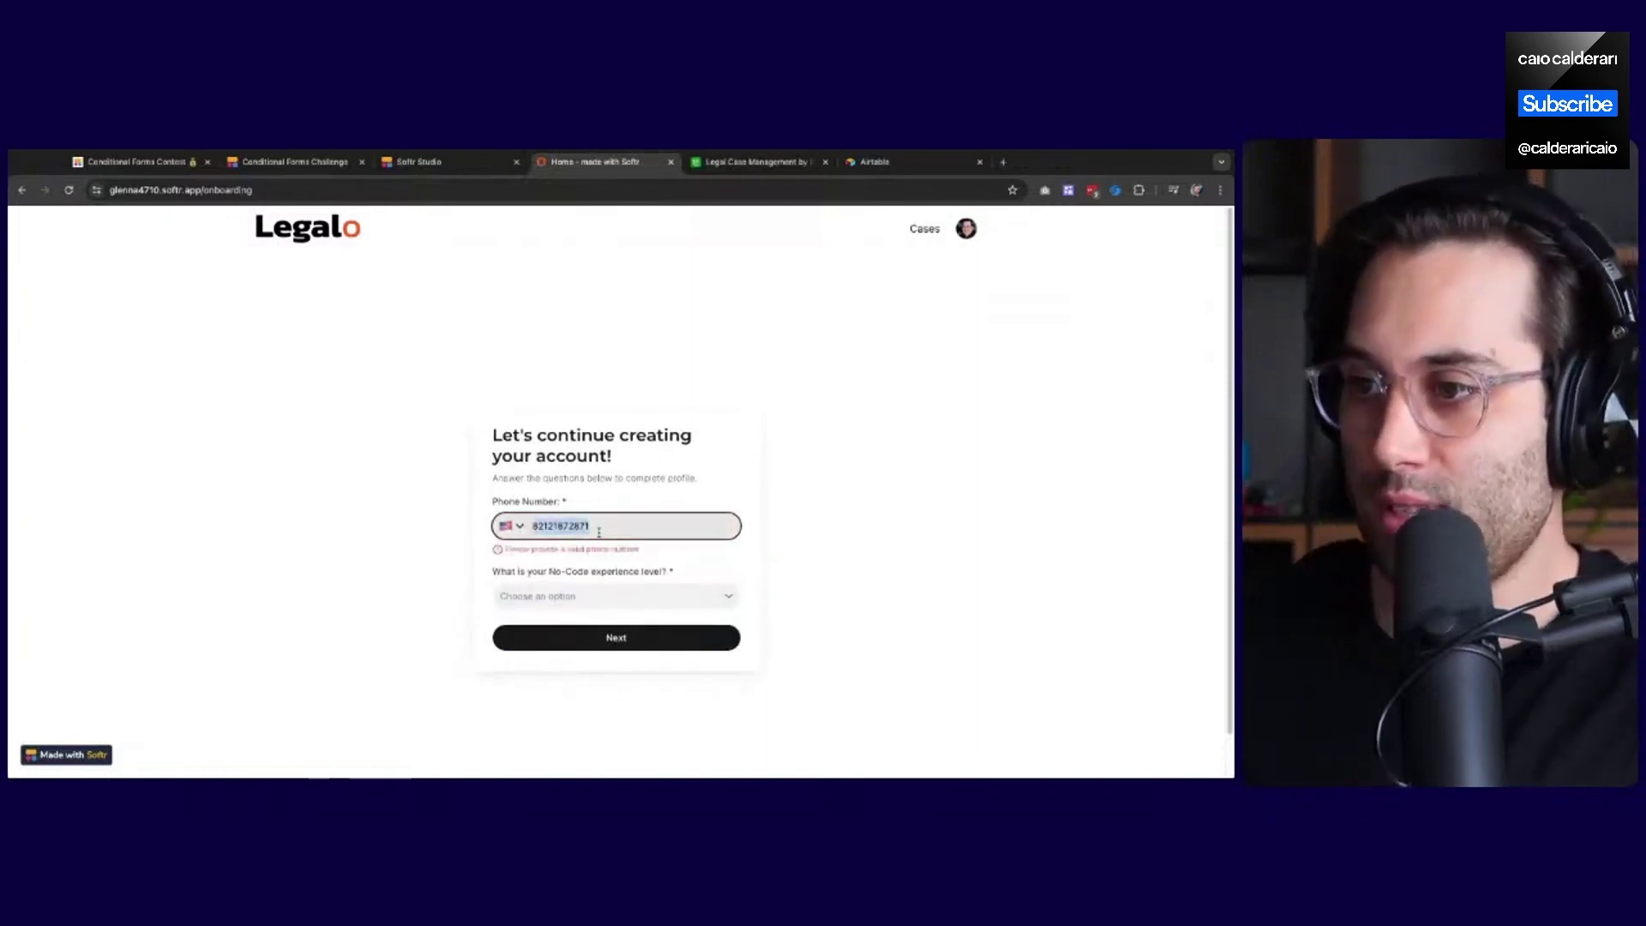
type("4783832")
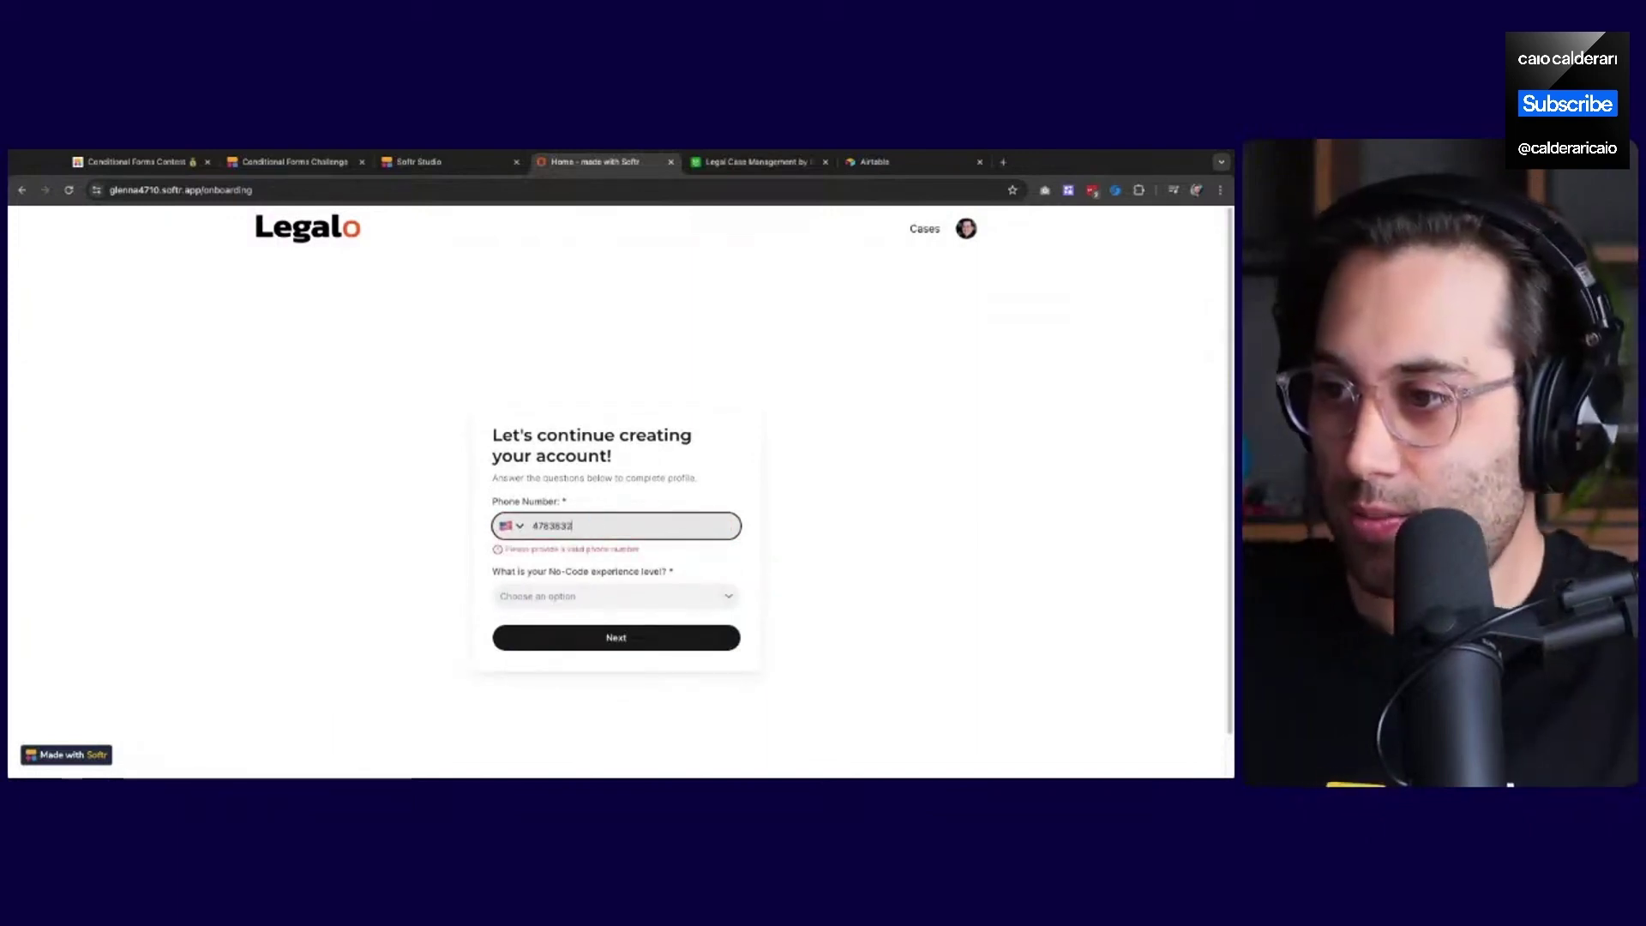
type("5")
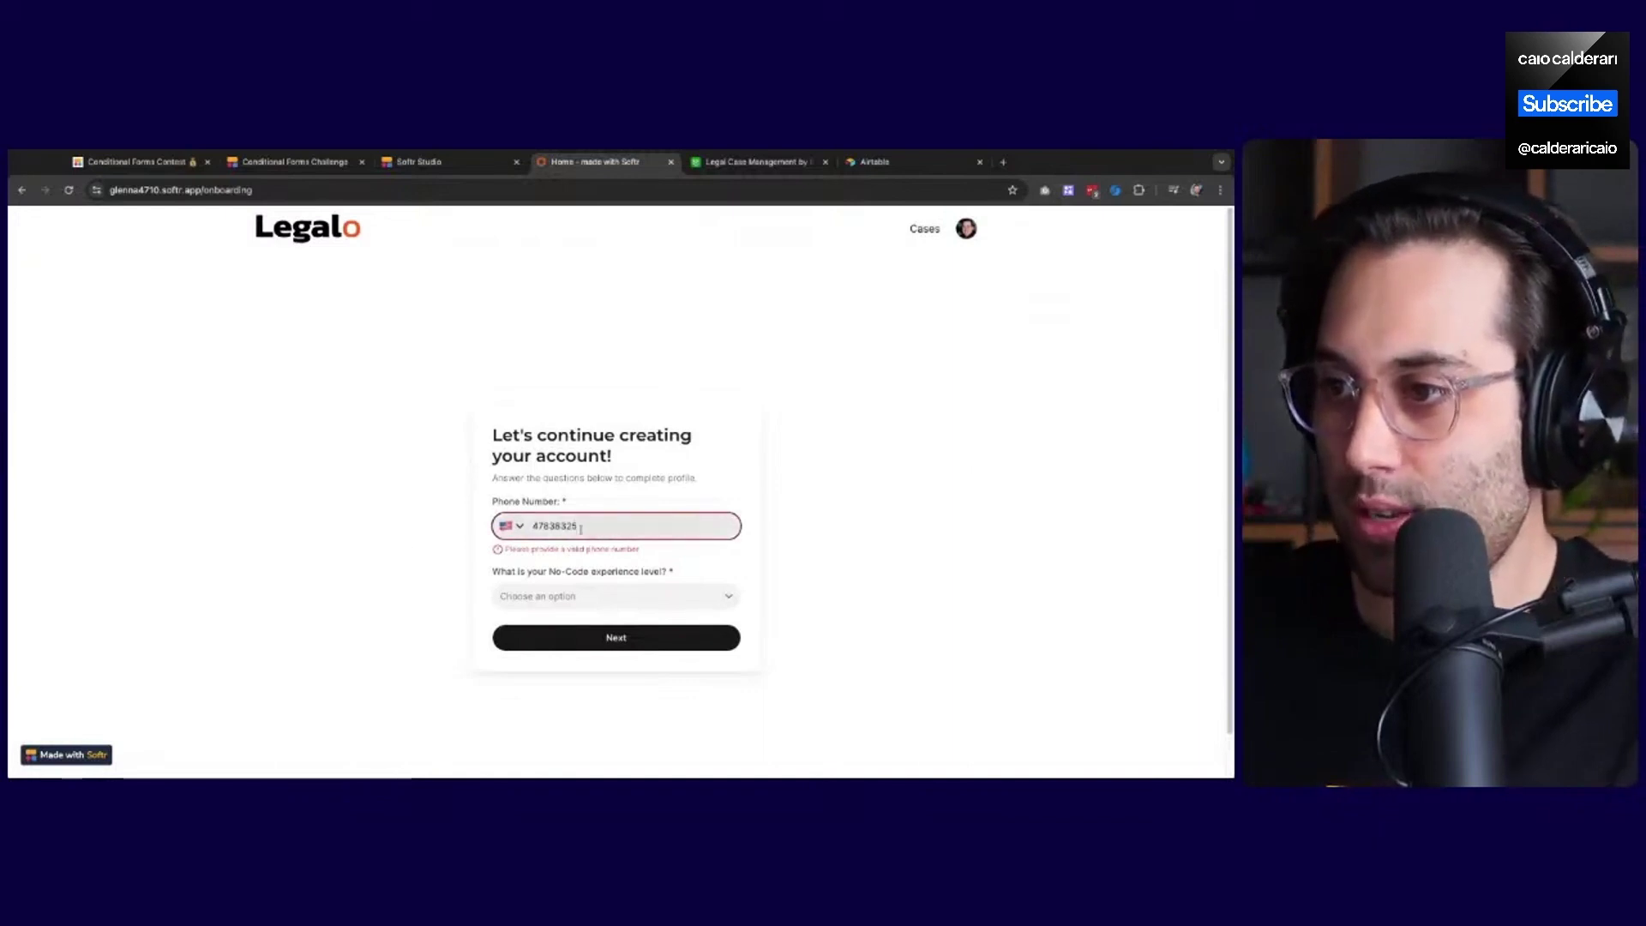
double_click(582, 527)
type("444")
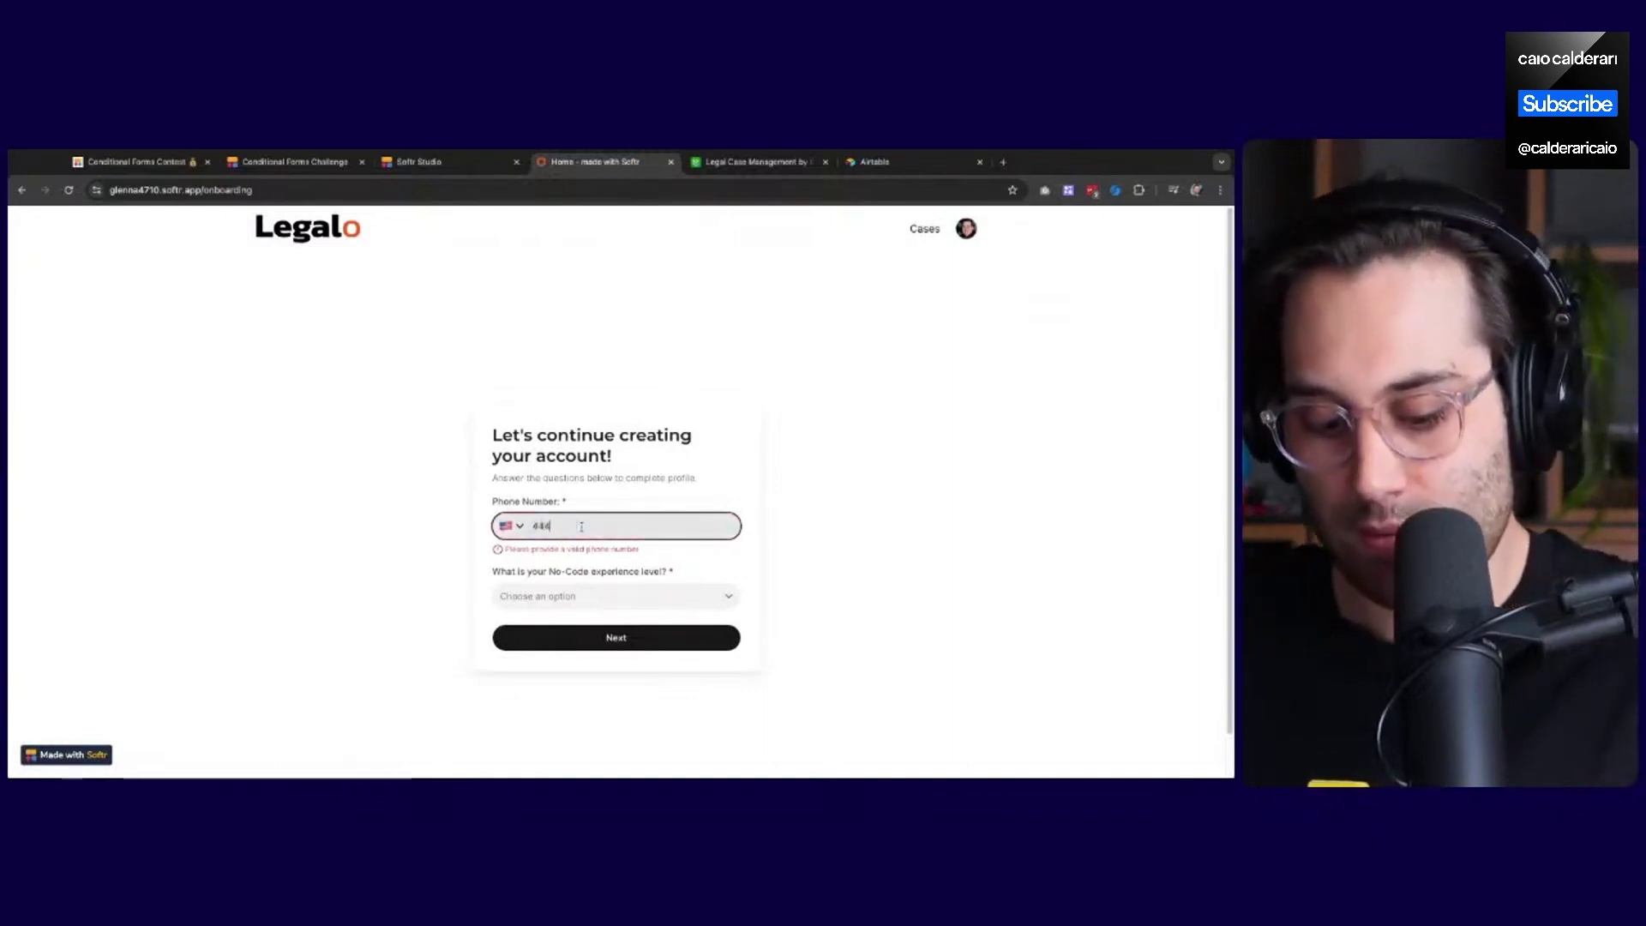
type("56789")
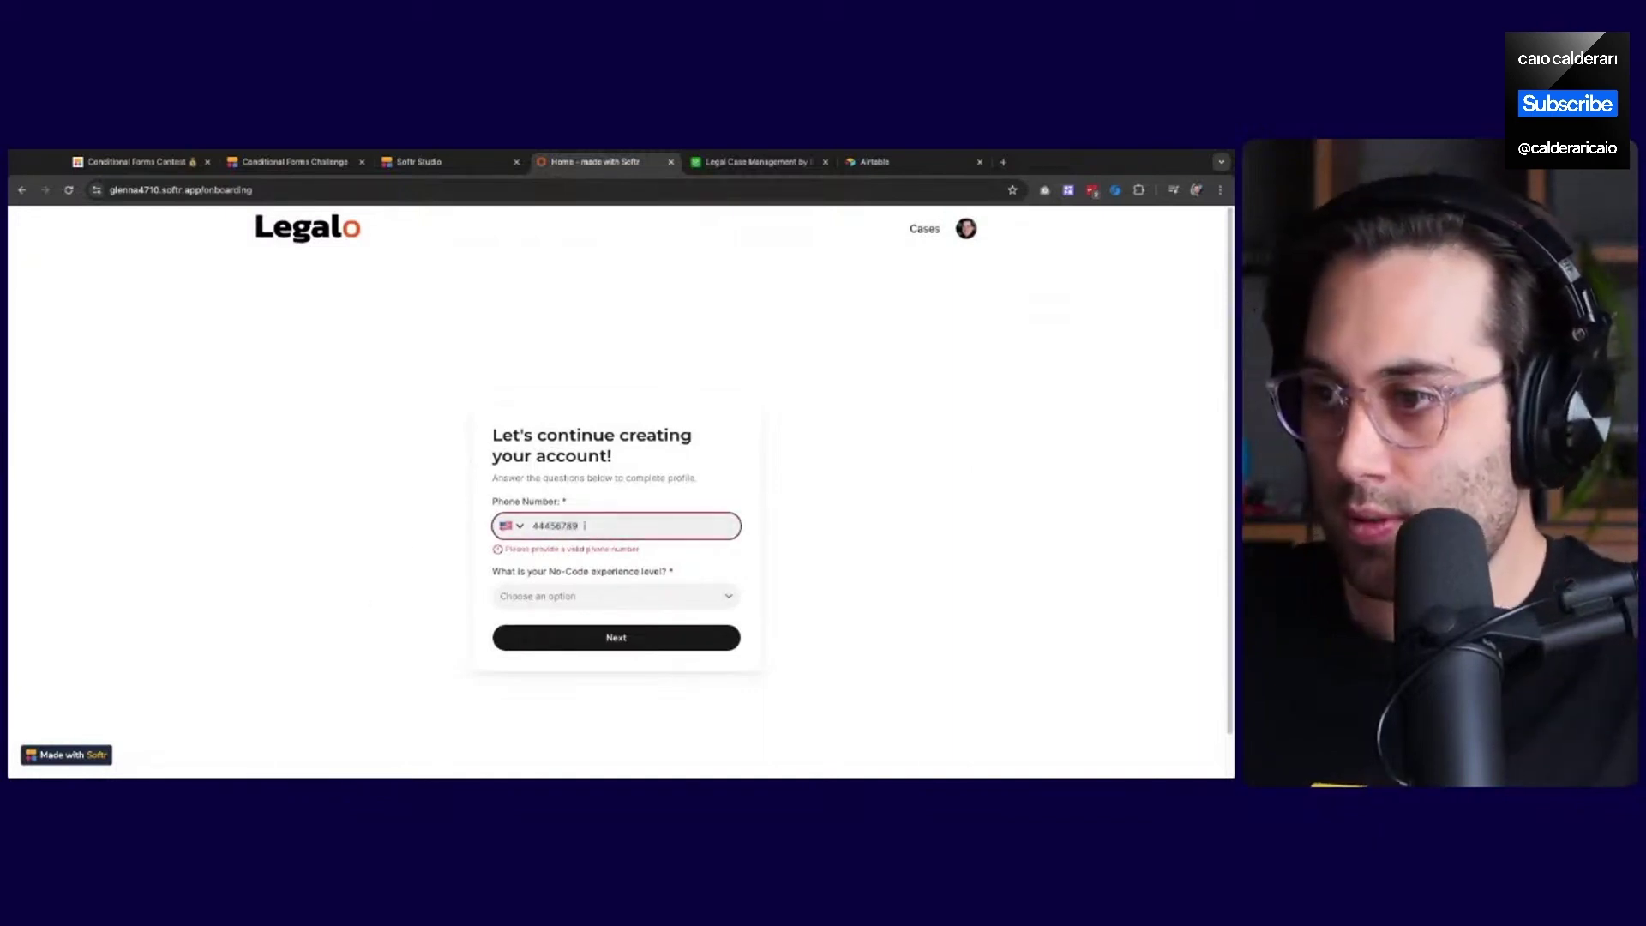
type("434")
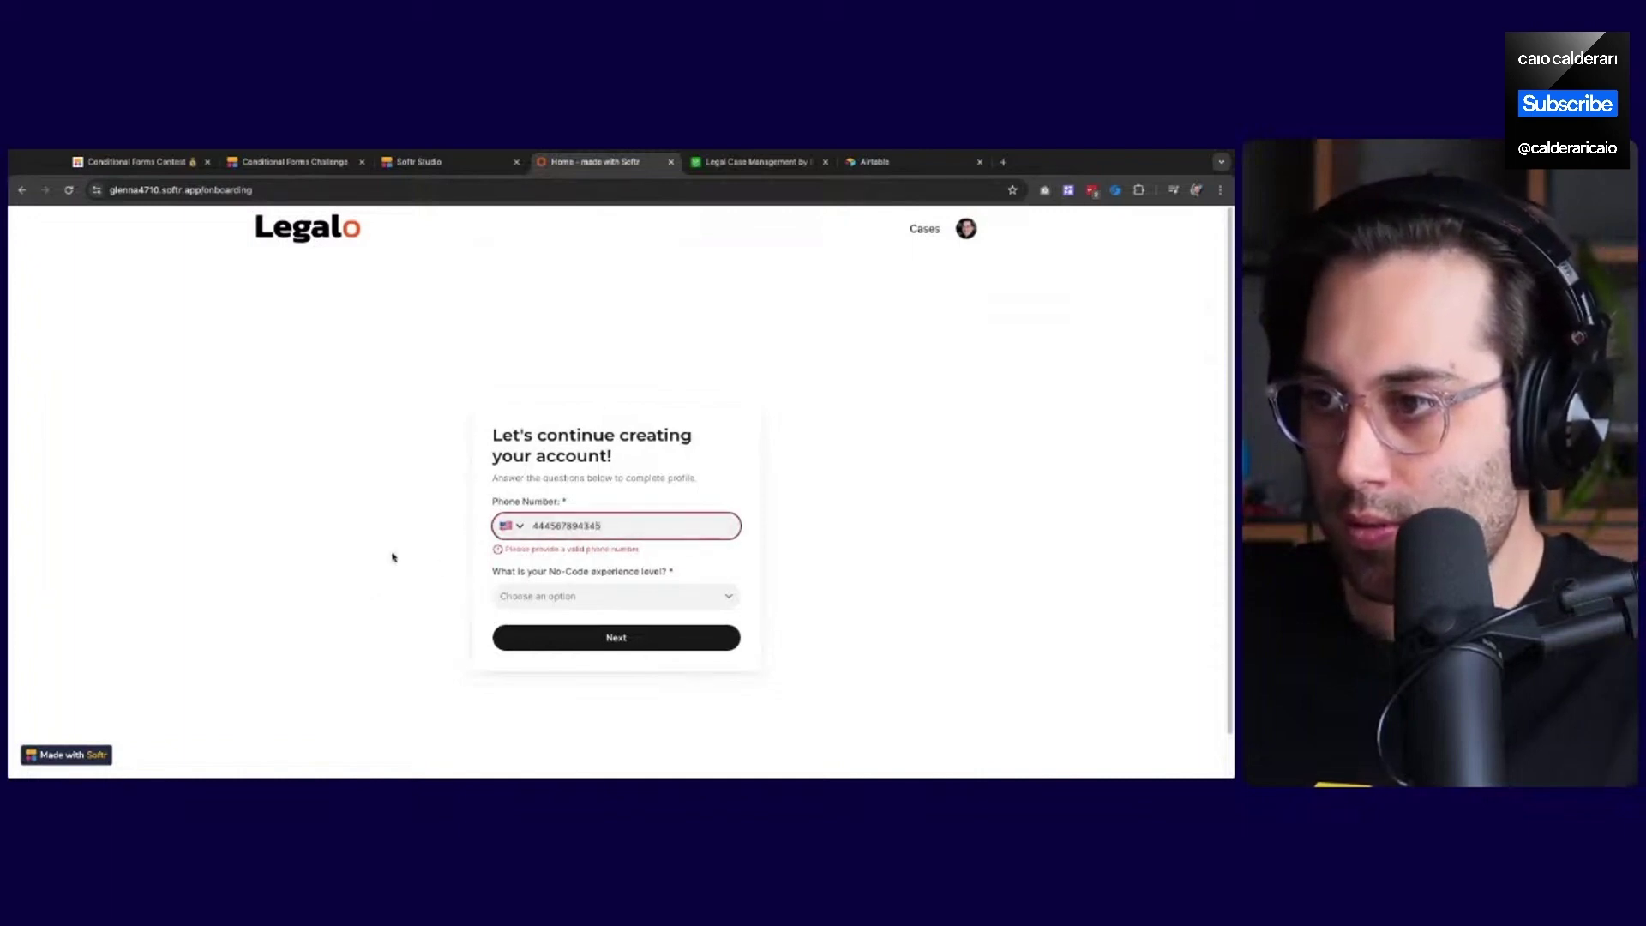
type("5")
Search 'br' to set the phone country to Brazil (+55) and correct the number's digits
left_click(512, 526)
scroll(549, 618, "down", 8)
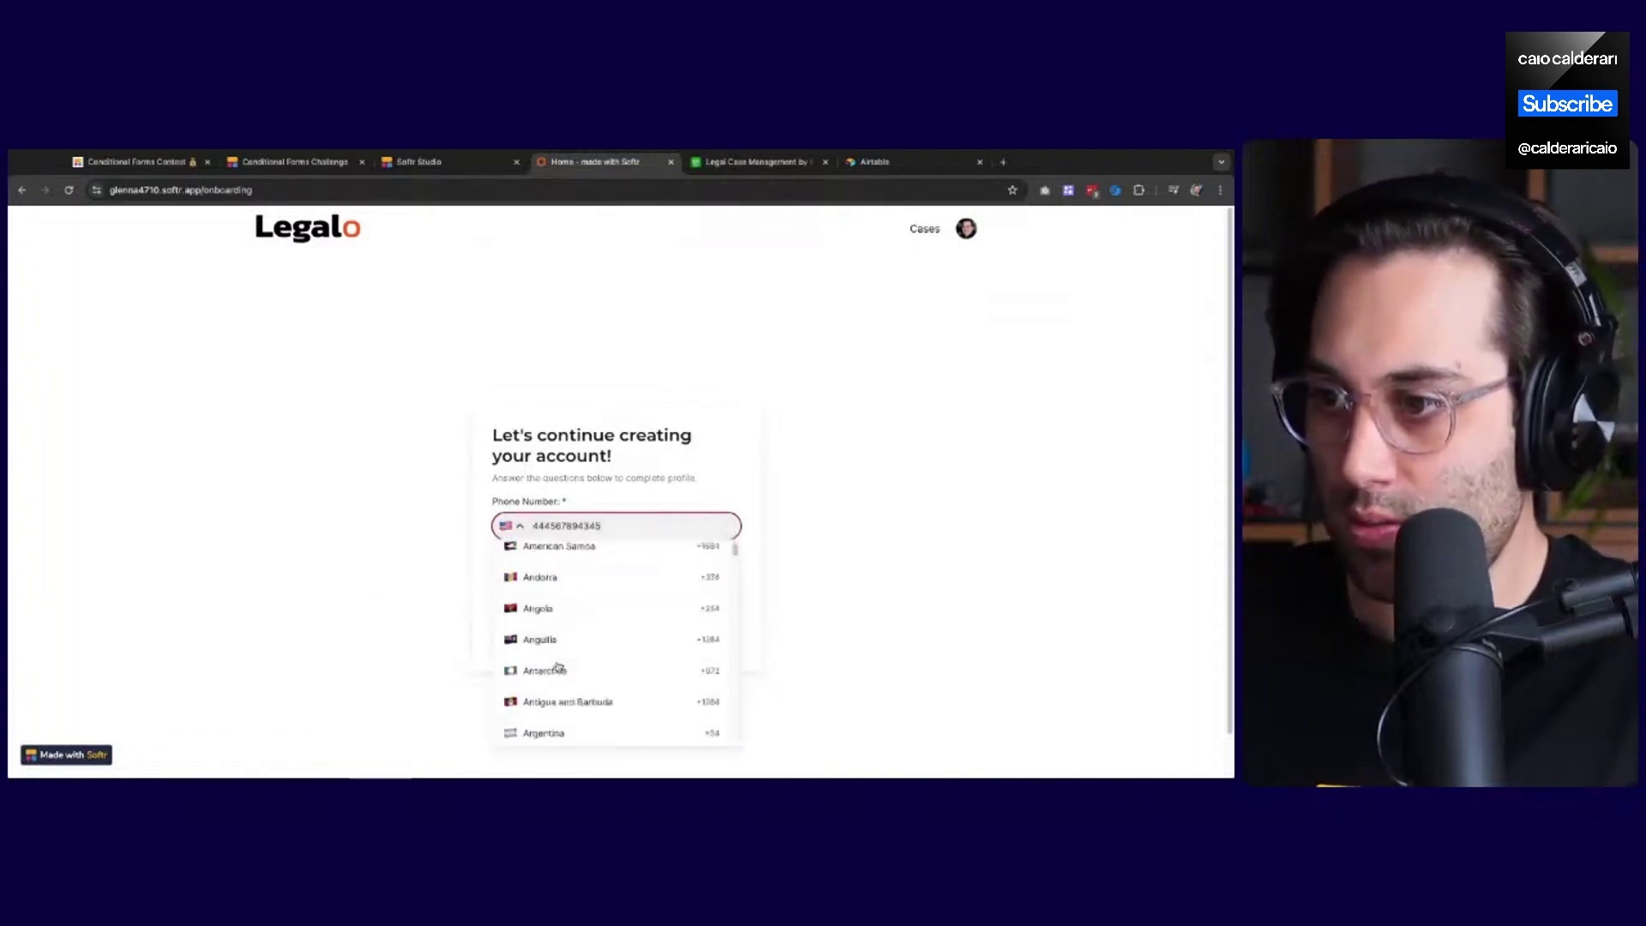
scroll(569, 622, "down", 20)
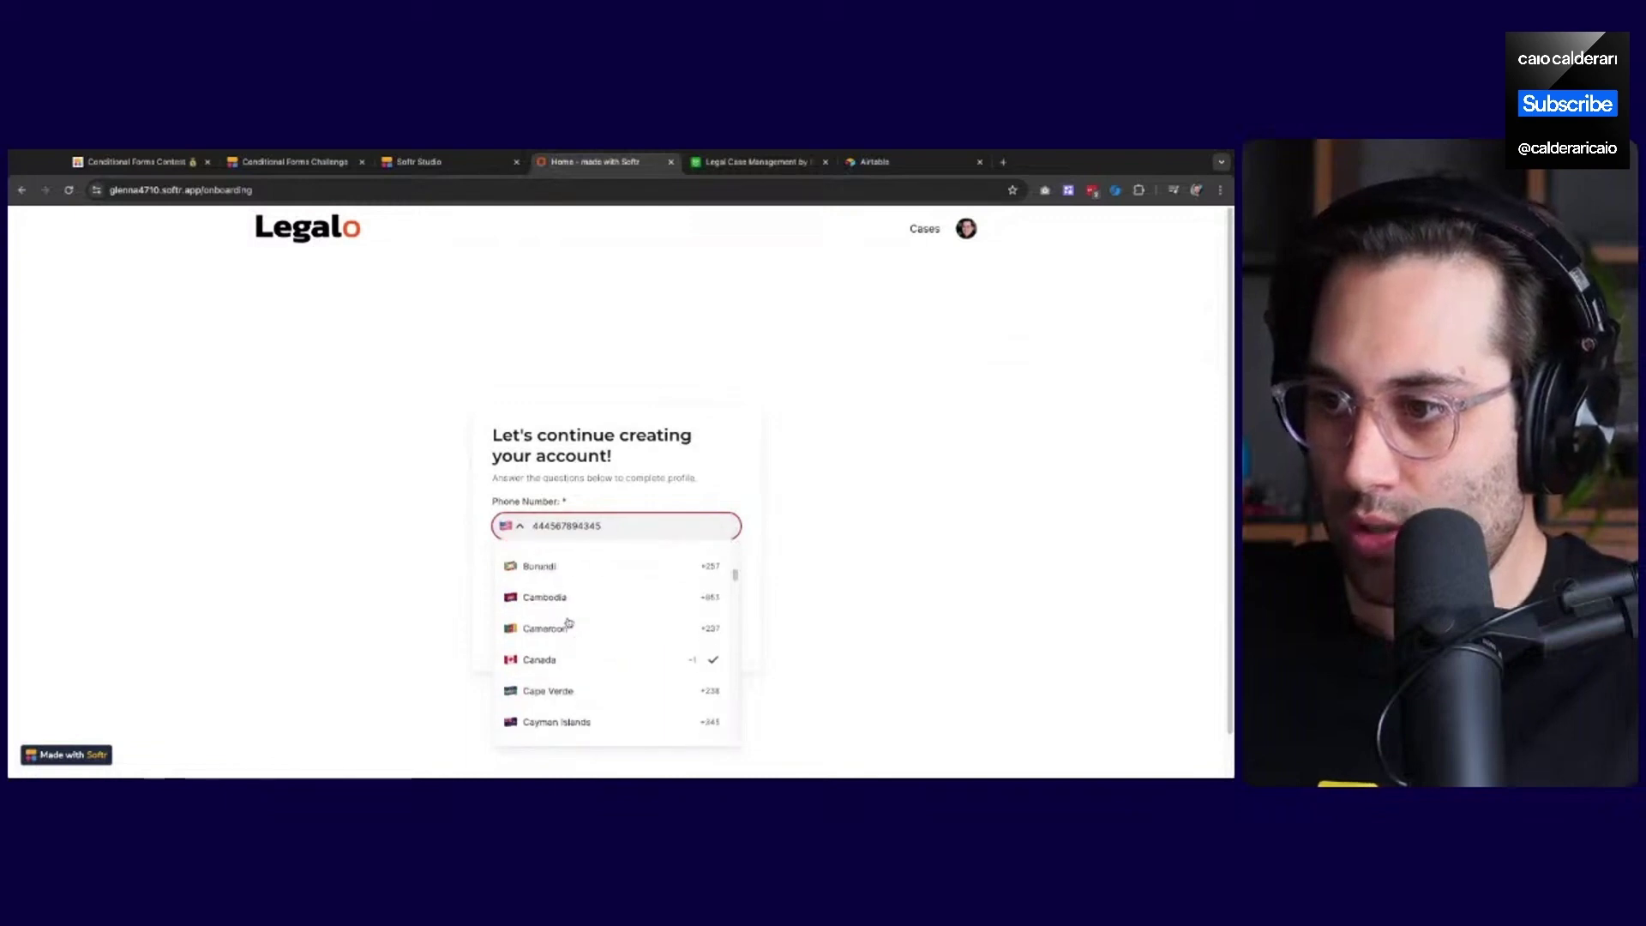
scroll(568, 624, "down", 15)
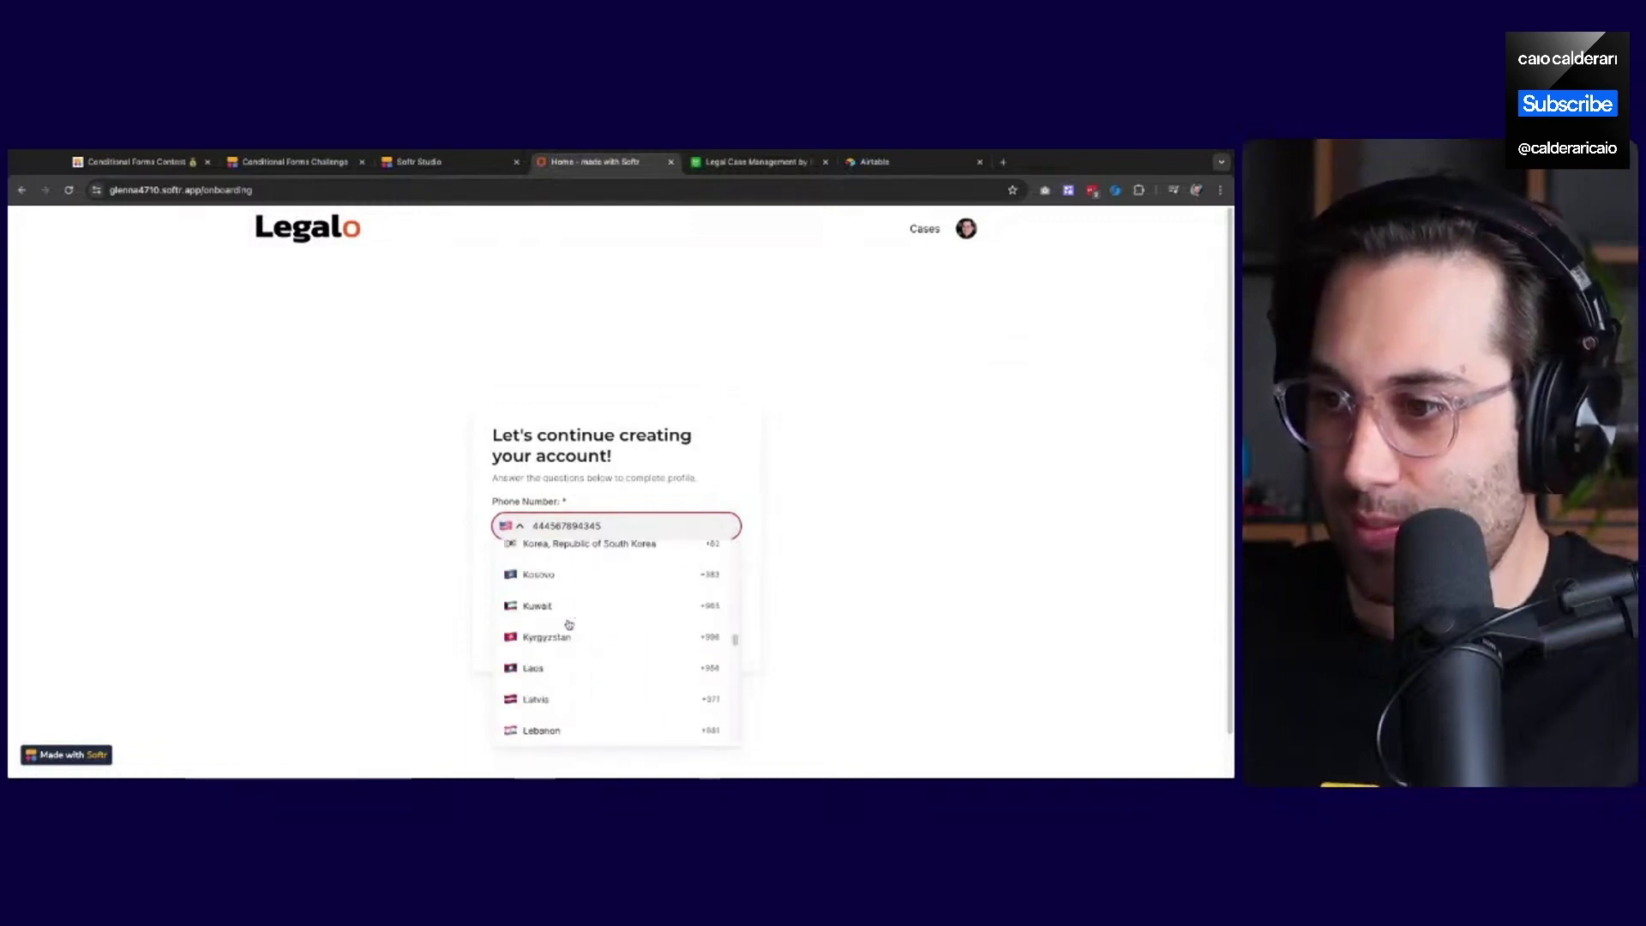
left_click(518, 530)
left_click(517, 529)
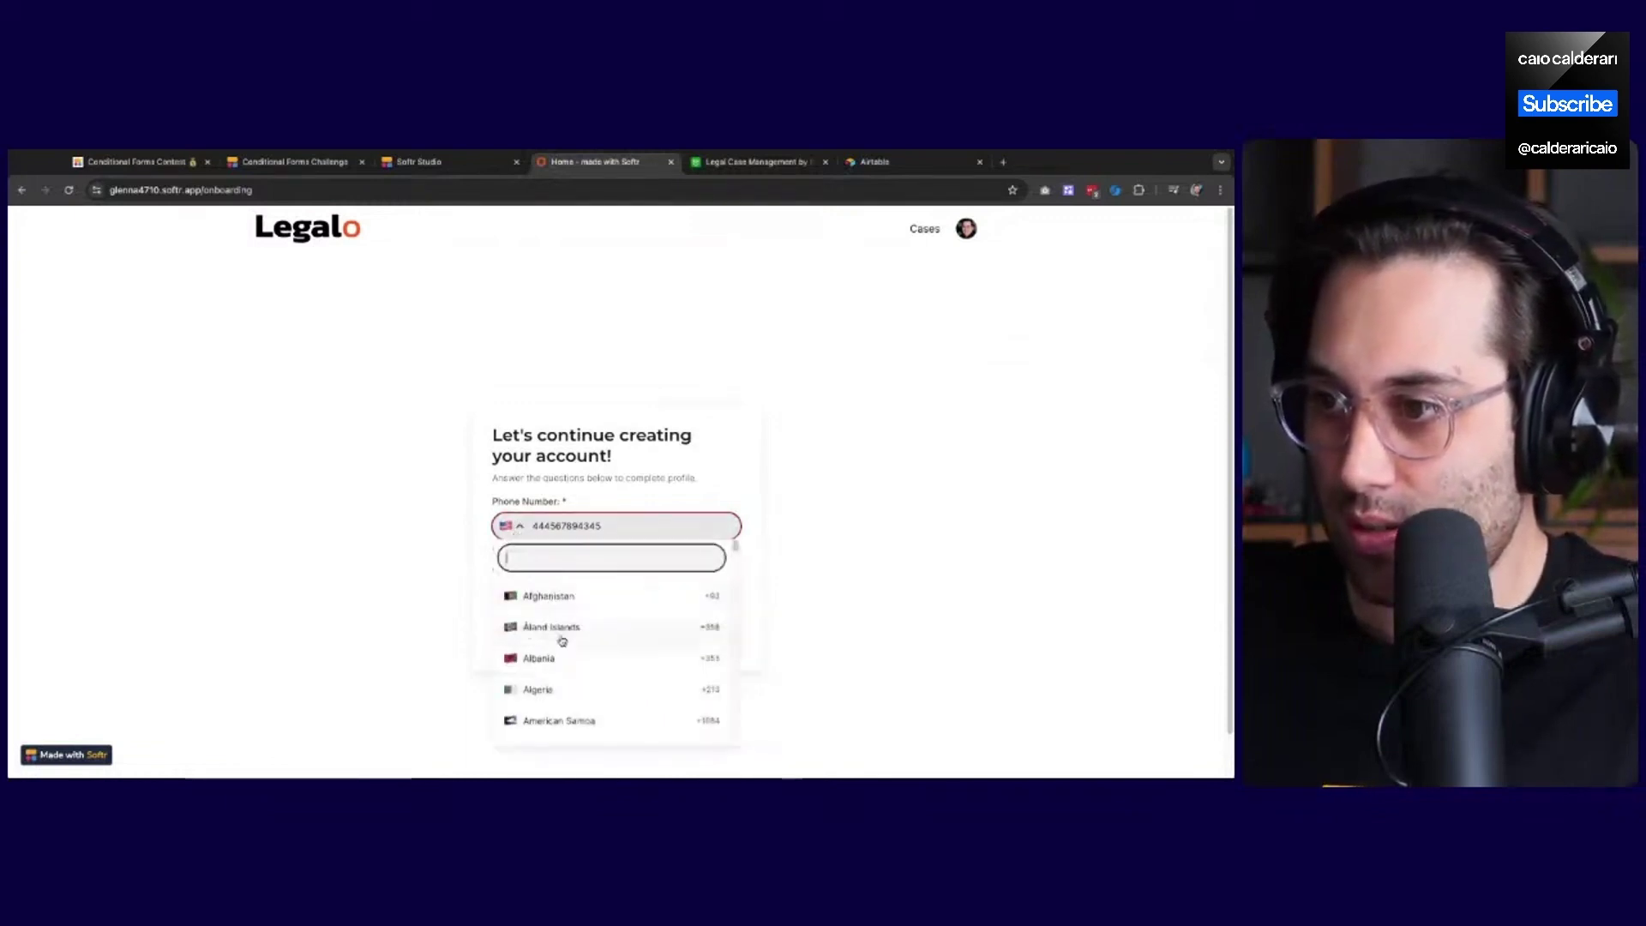
type("br")
left_click(557, 611)
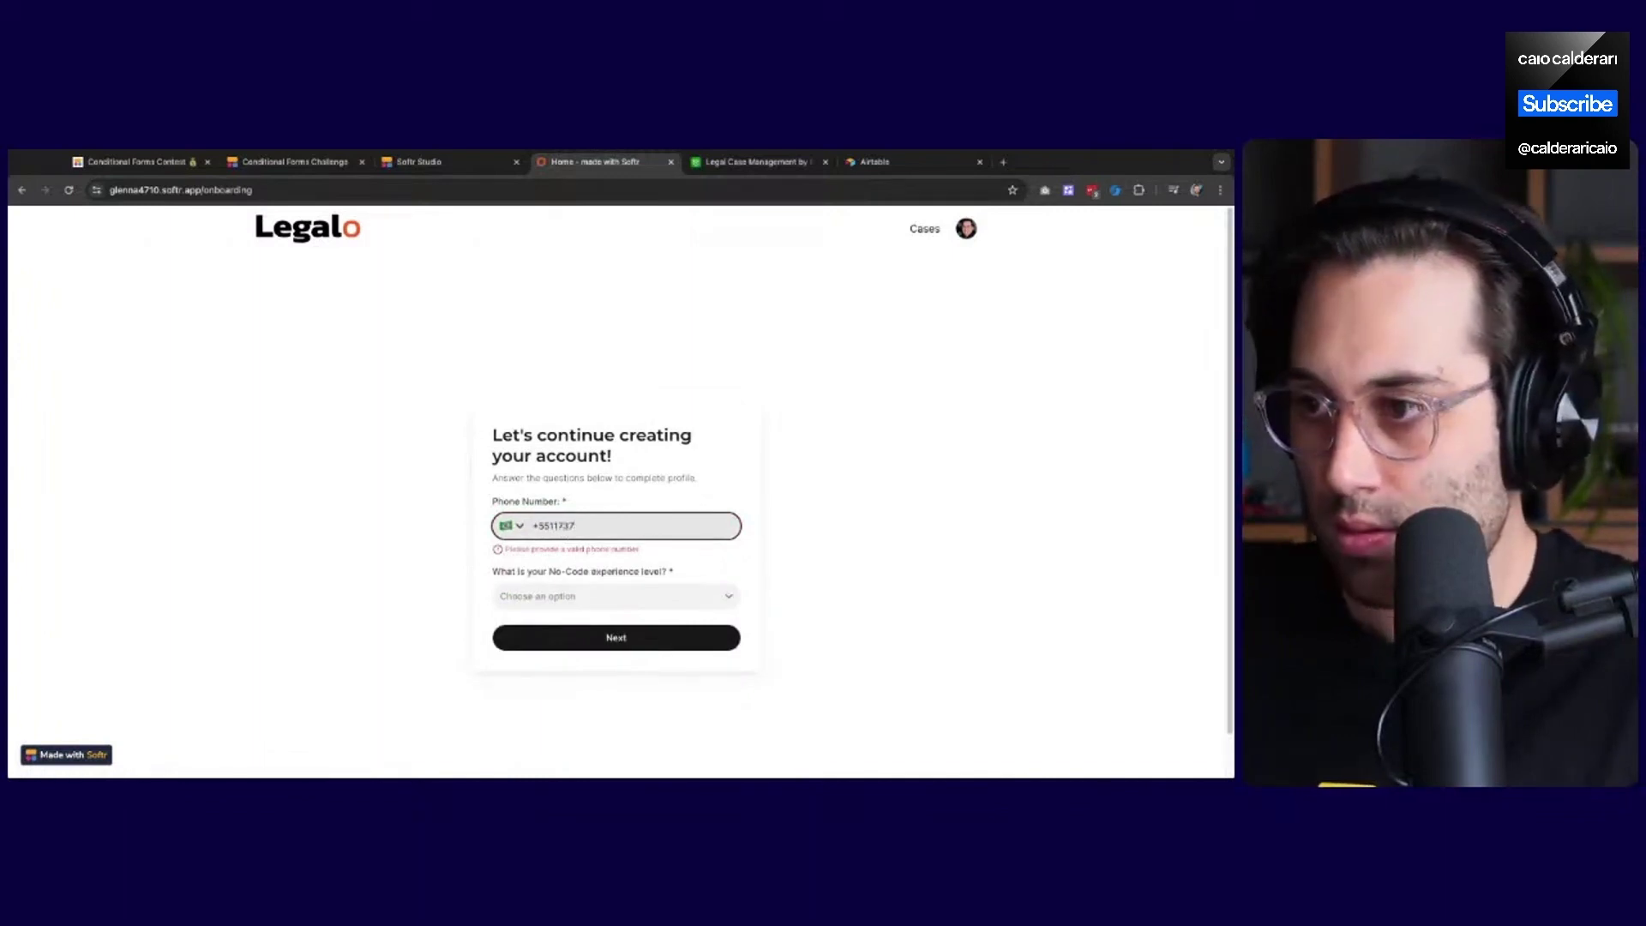
key("BackSpace")
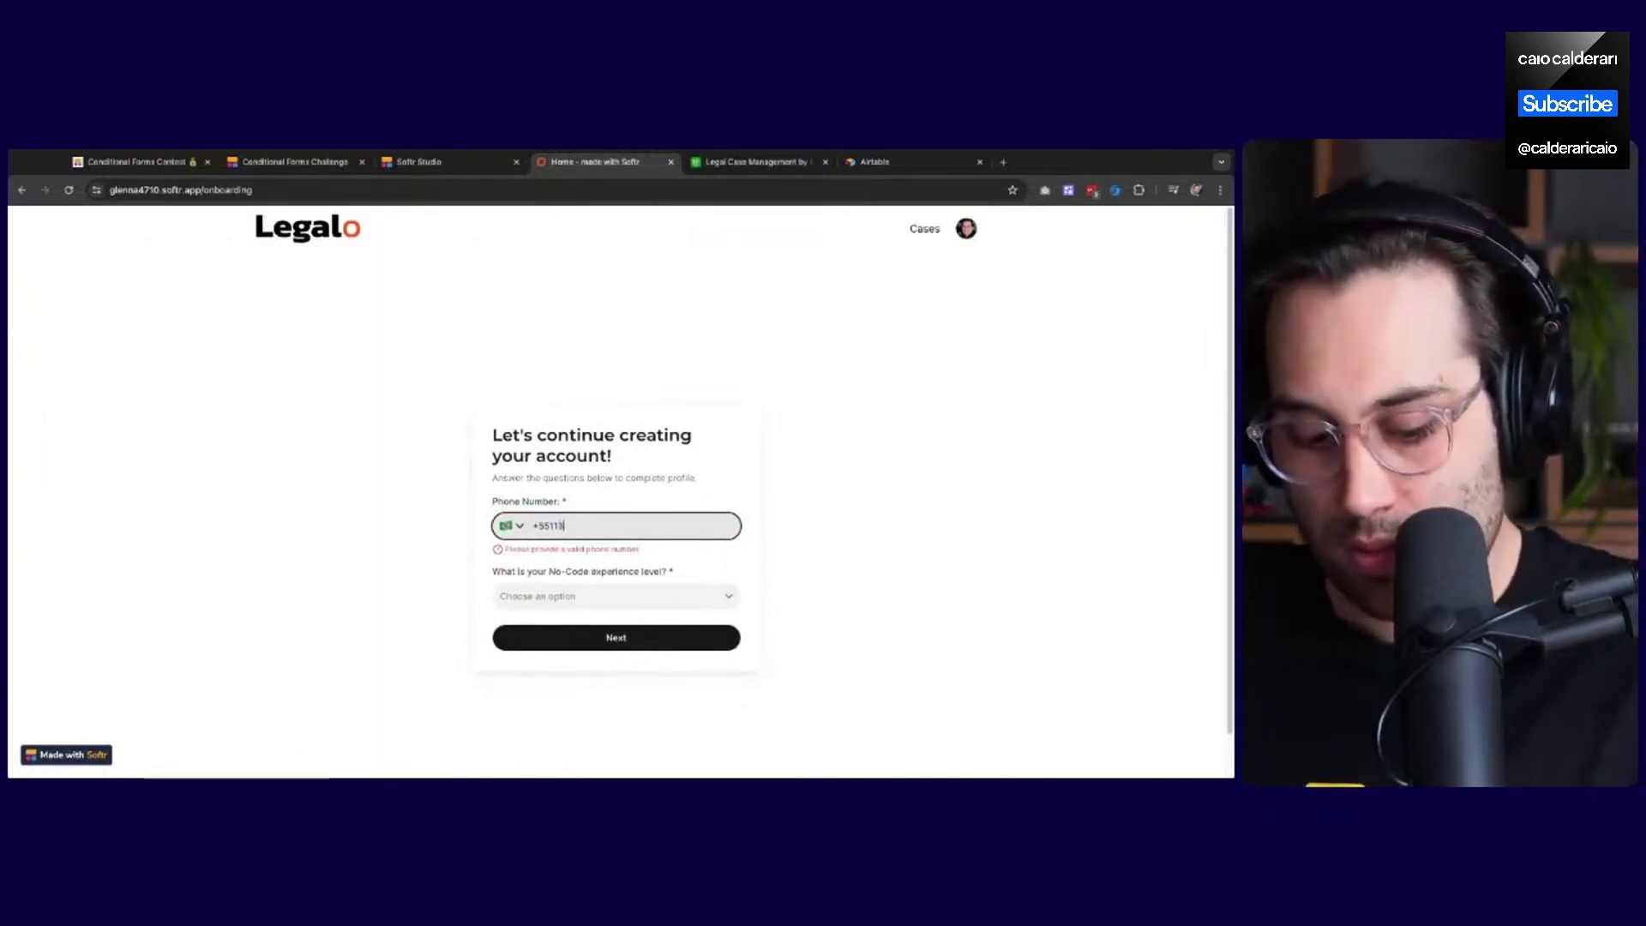
type("33445567")
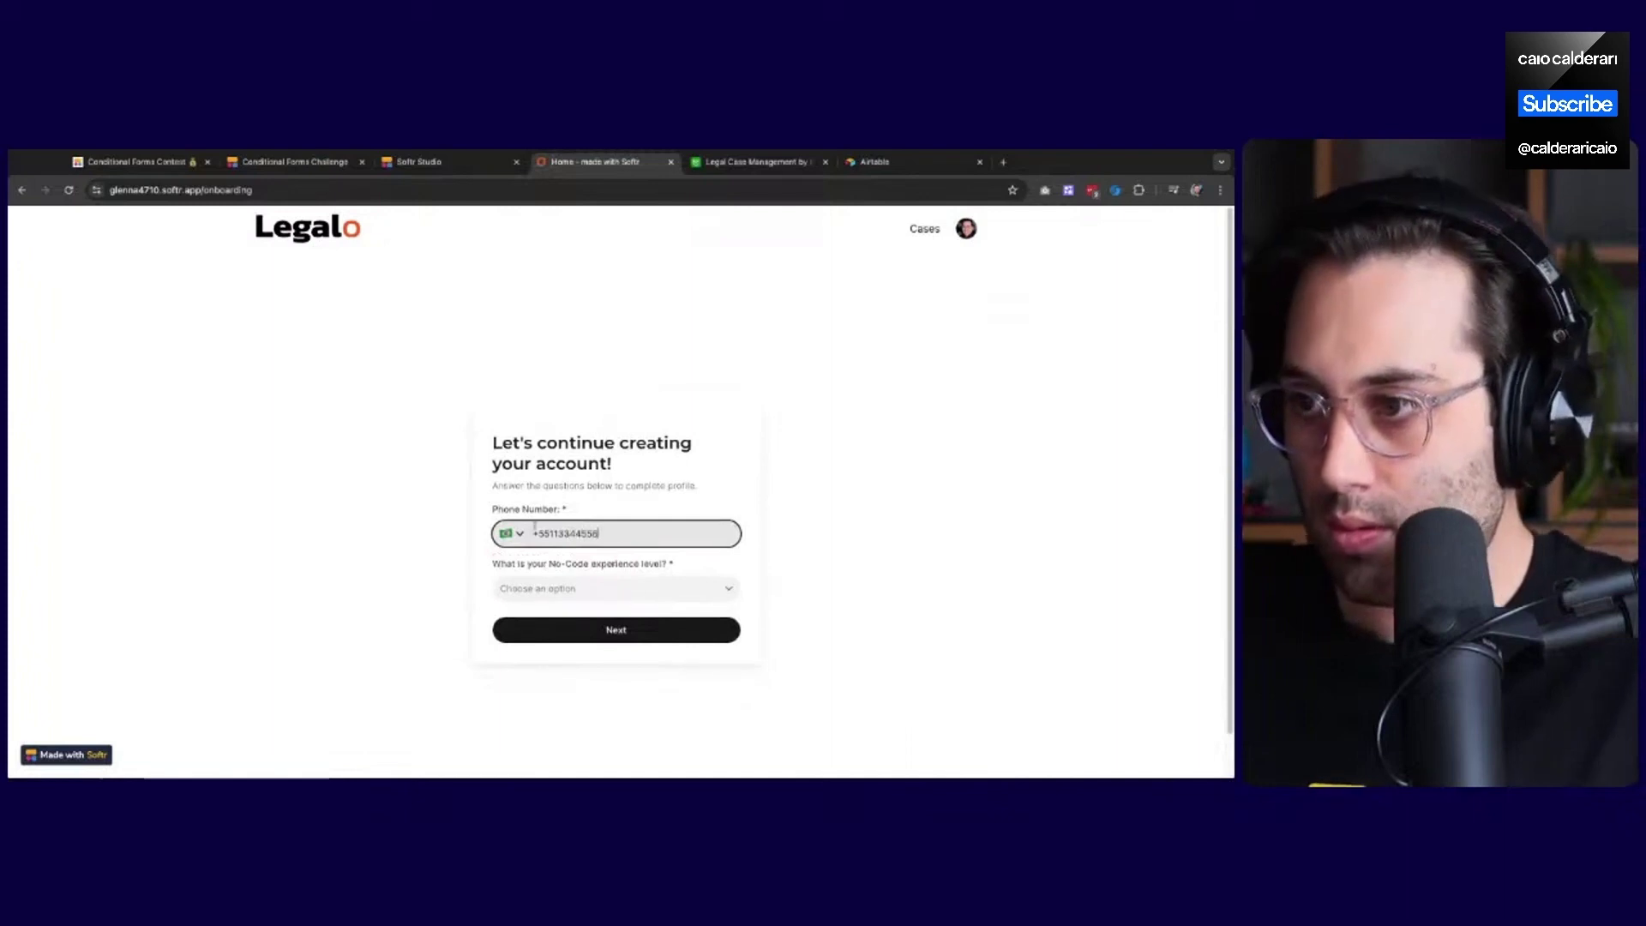
left_click(426, 551)
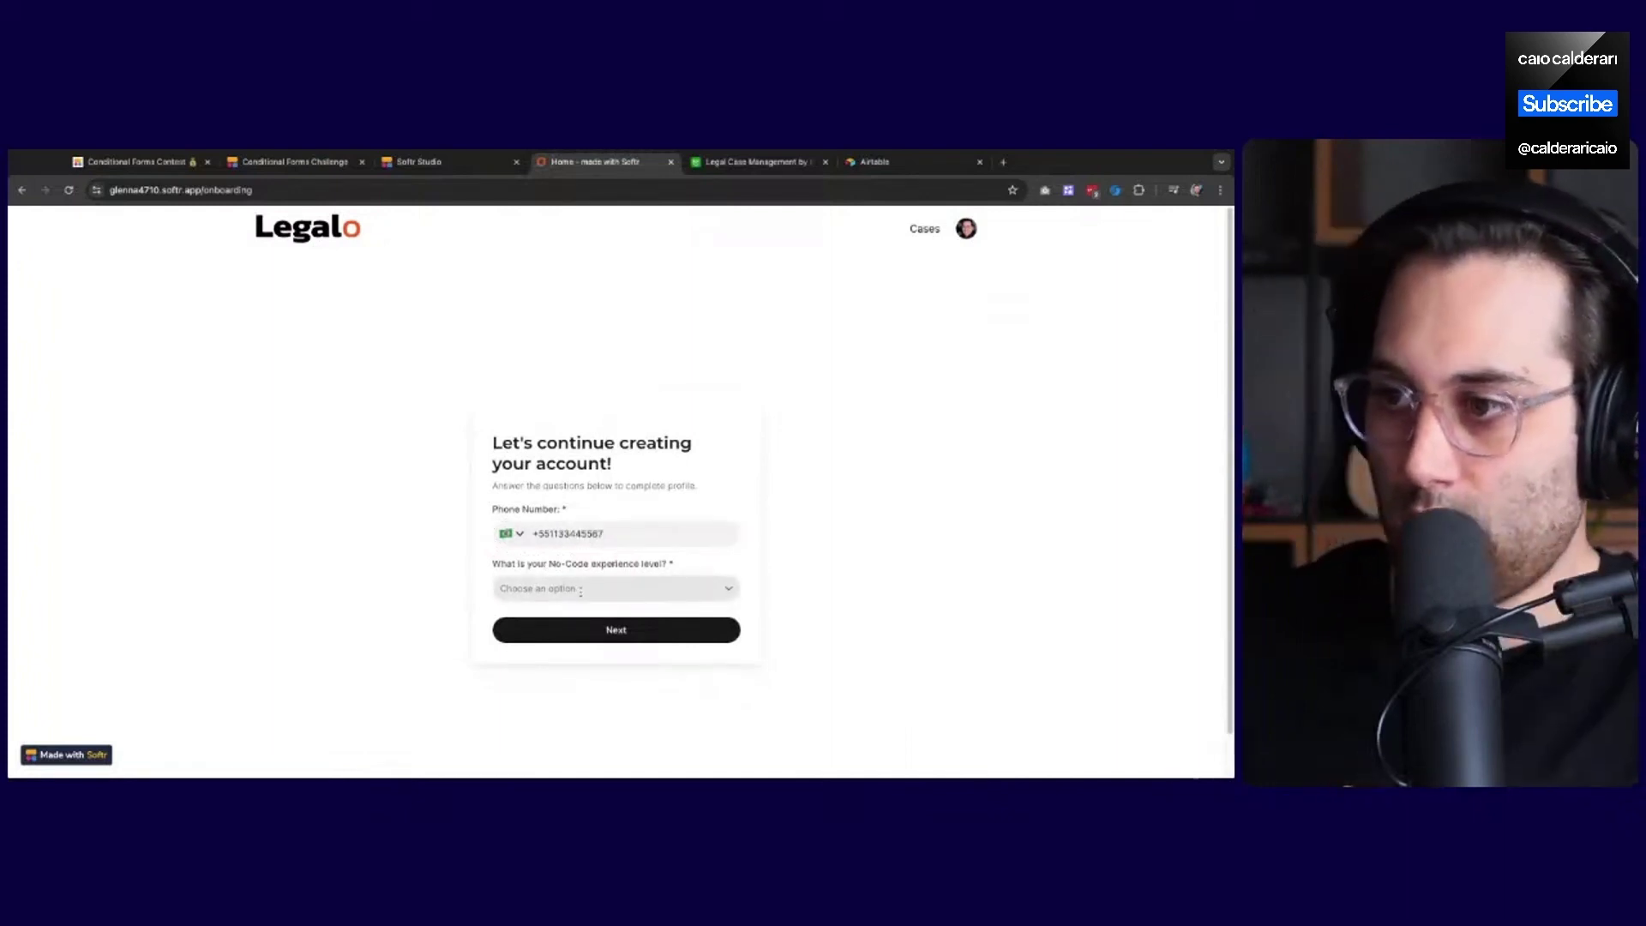
Select Advanced in the No-Code experience level dropdown and continue with Next
left_click(580, 591)
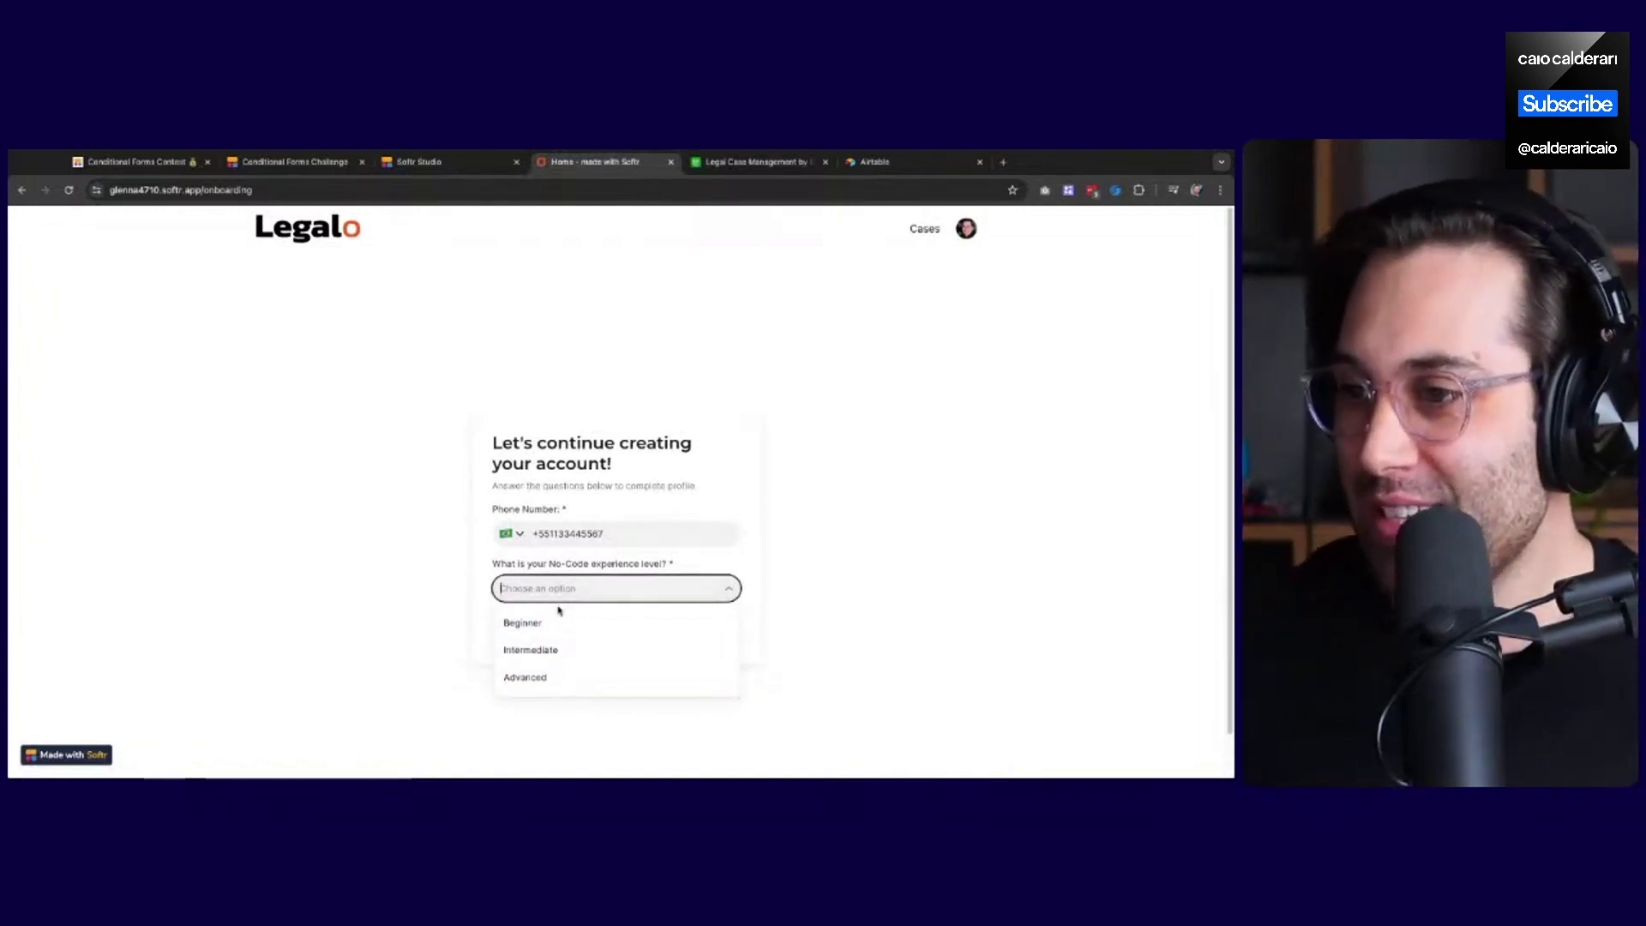
left_click(530, 679)
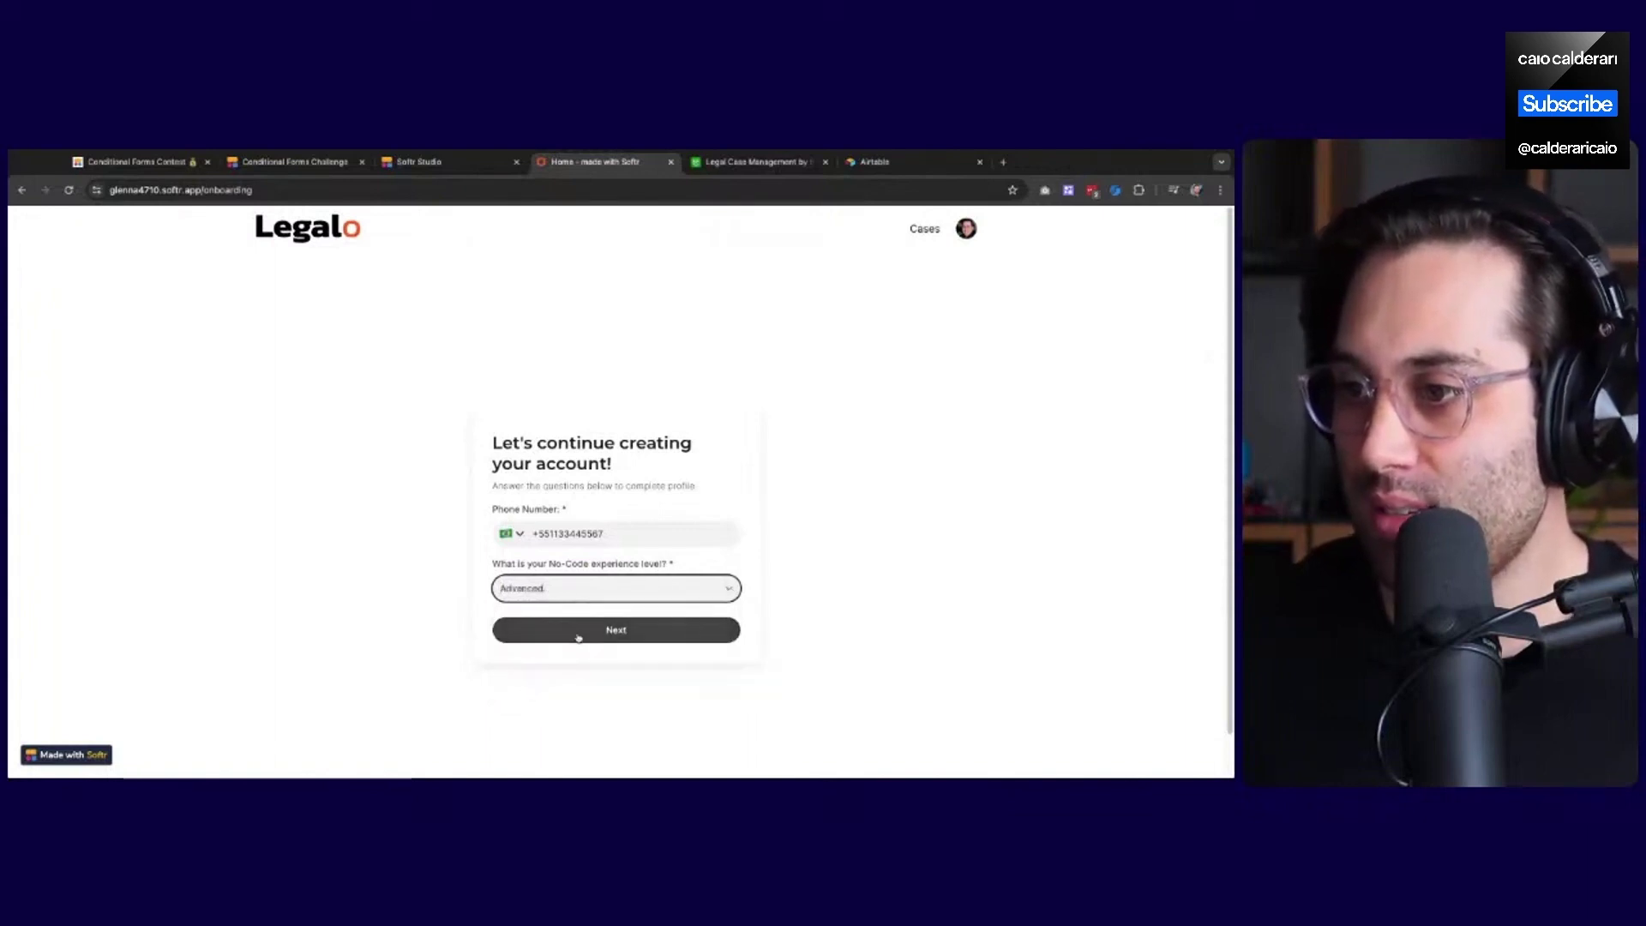
left_click(579, 632)
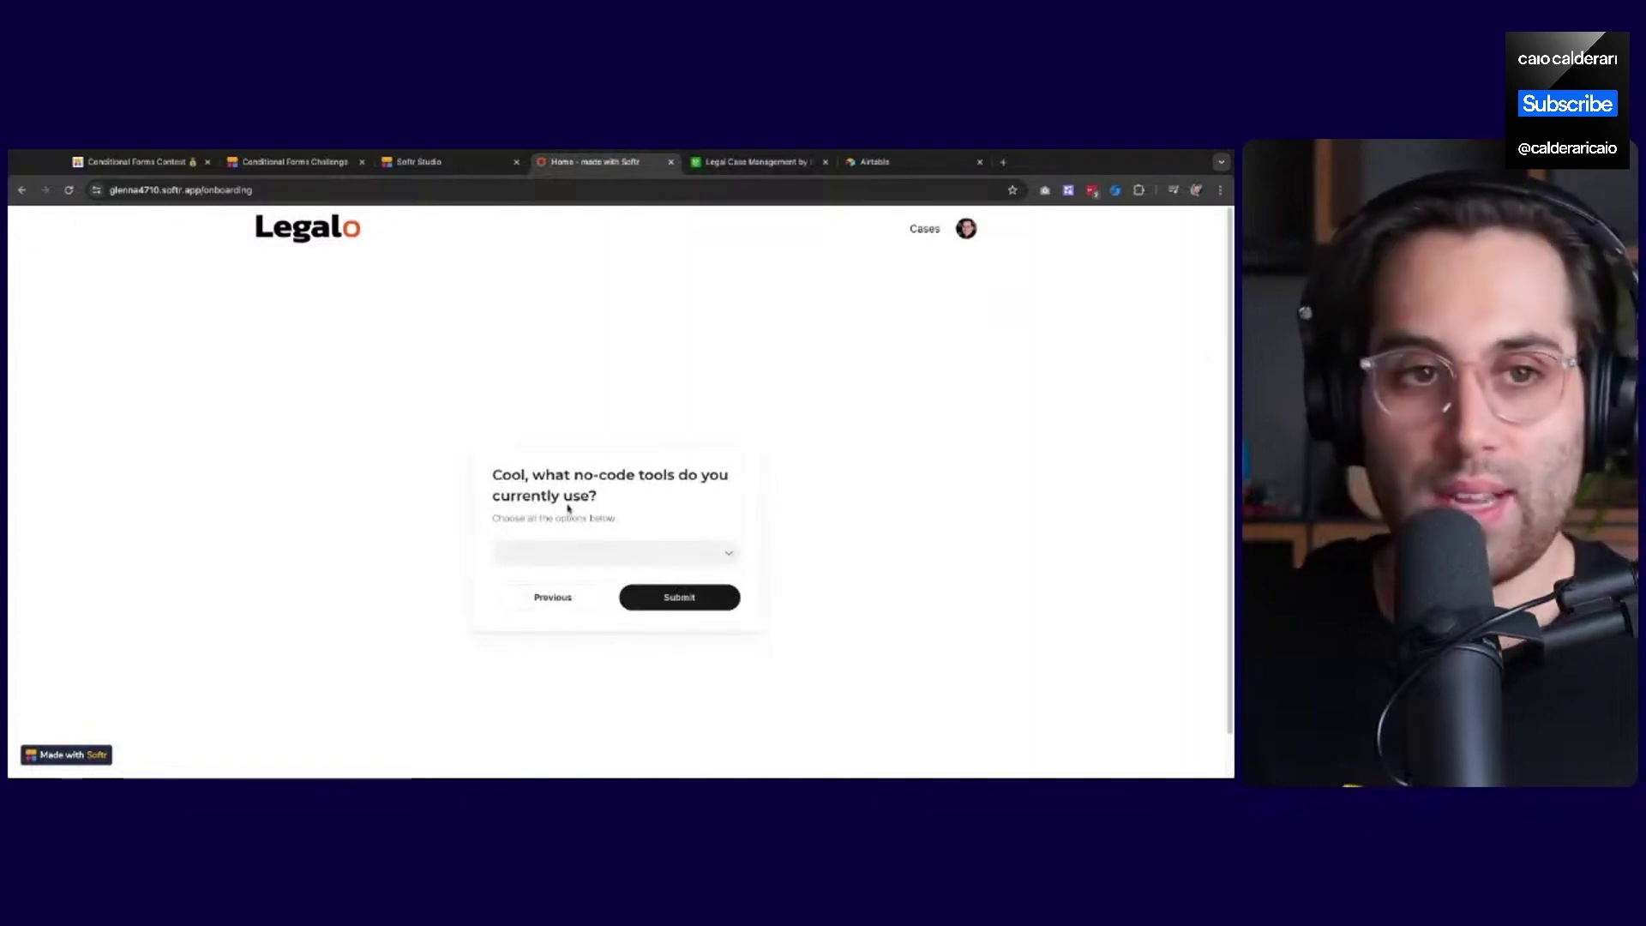
Pick Bubble, Softr, Adalo, Glide, Flutterflow and Webflow as tools used, then submit the onboarding form
left_click(639, 549)
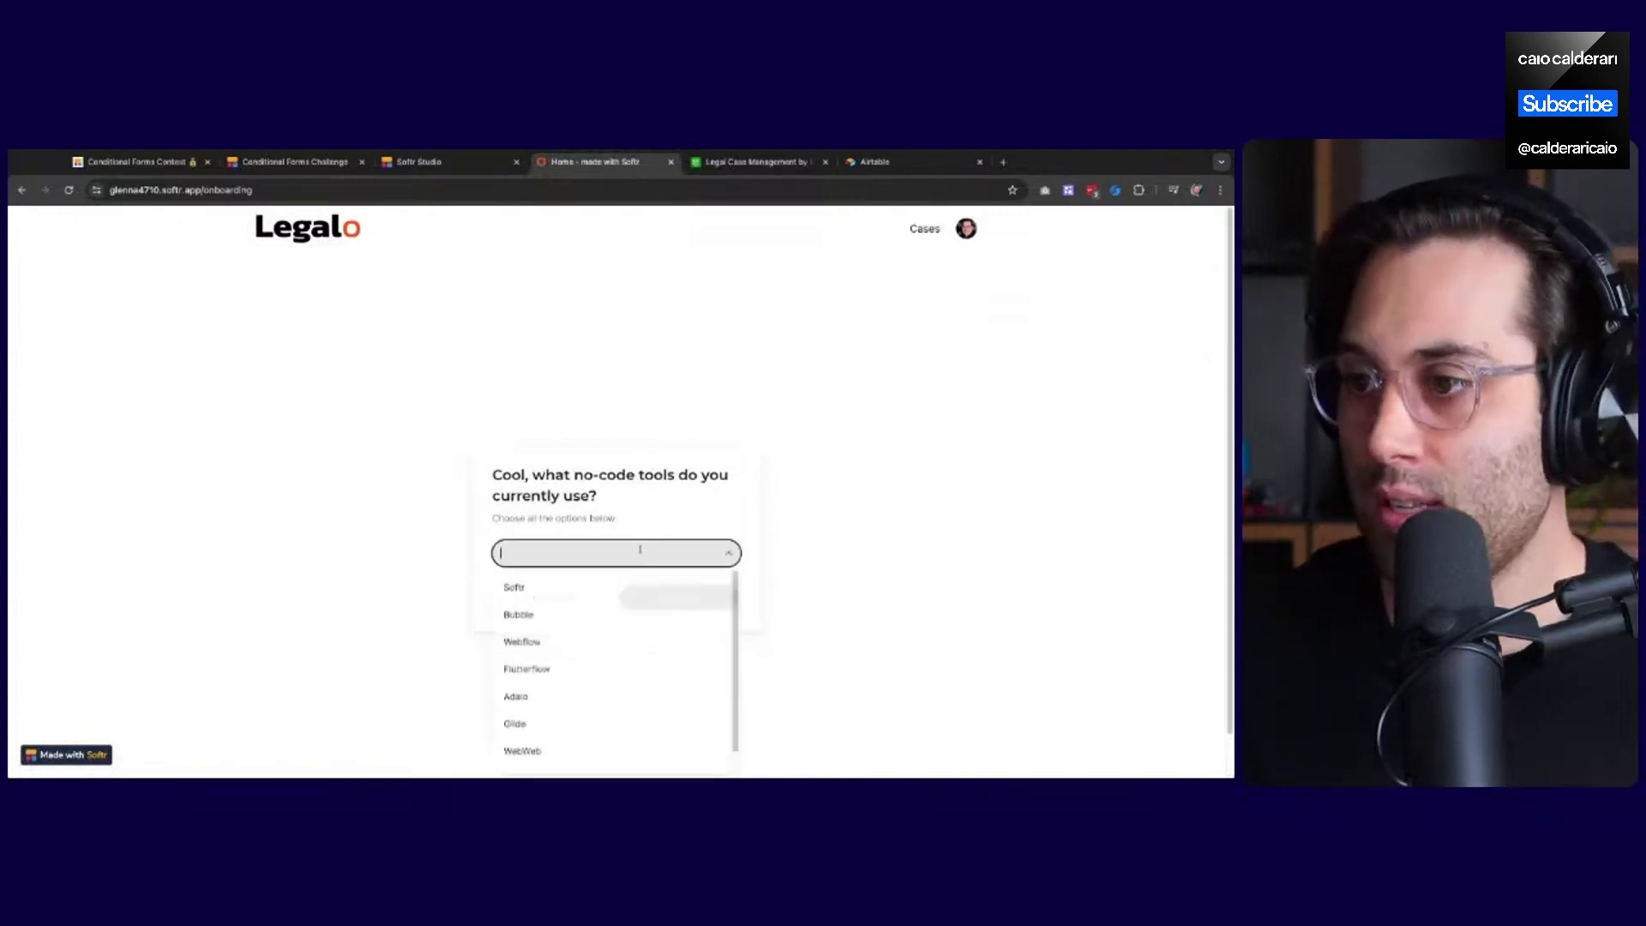
left_click(570, 616)
left_click(579, 574)
left_click(585, 686)
left_click(533, 715)
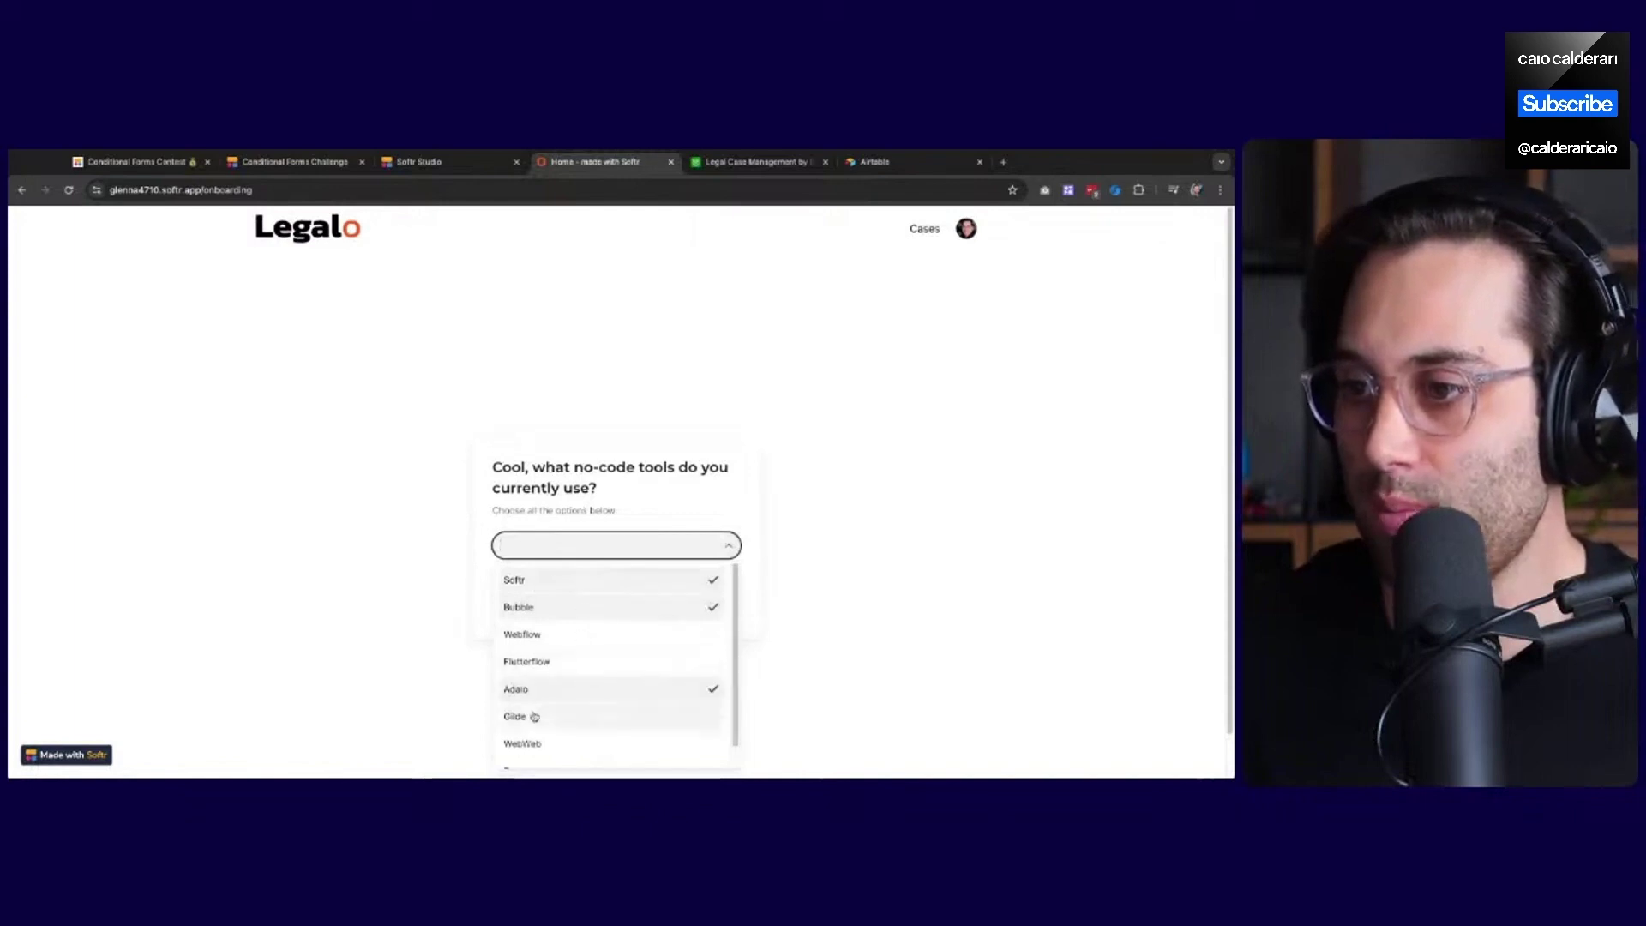
left_click(554, 659)
left_click(555, 634)
left_click(414, 572)
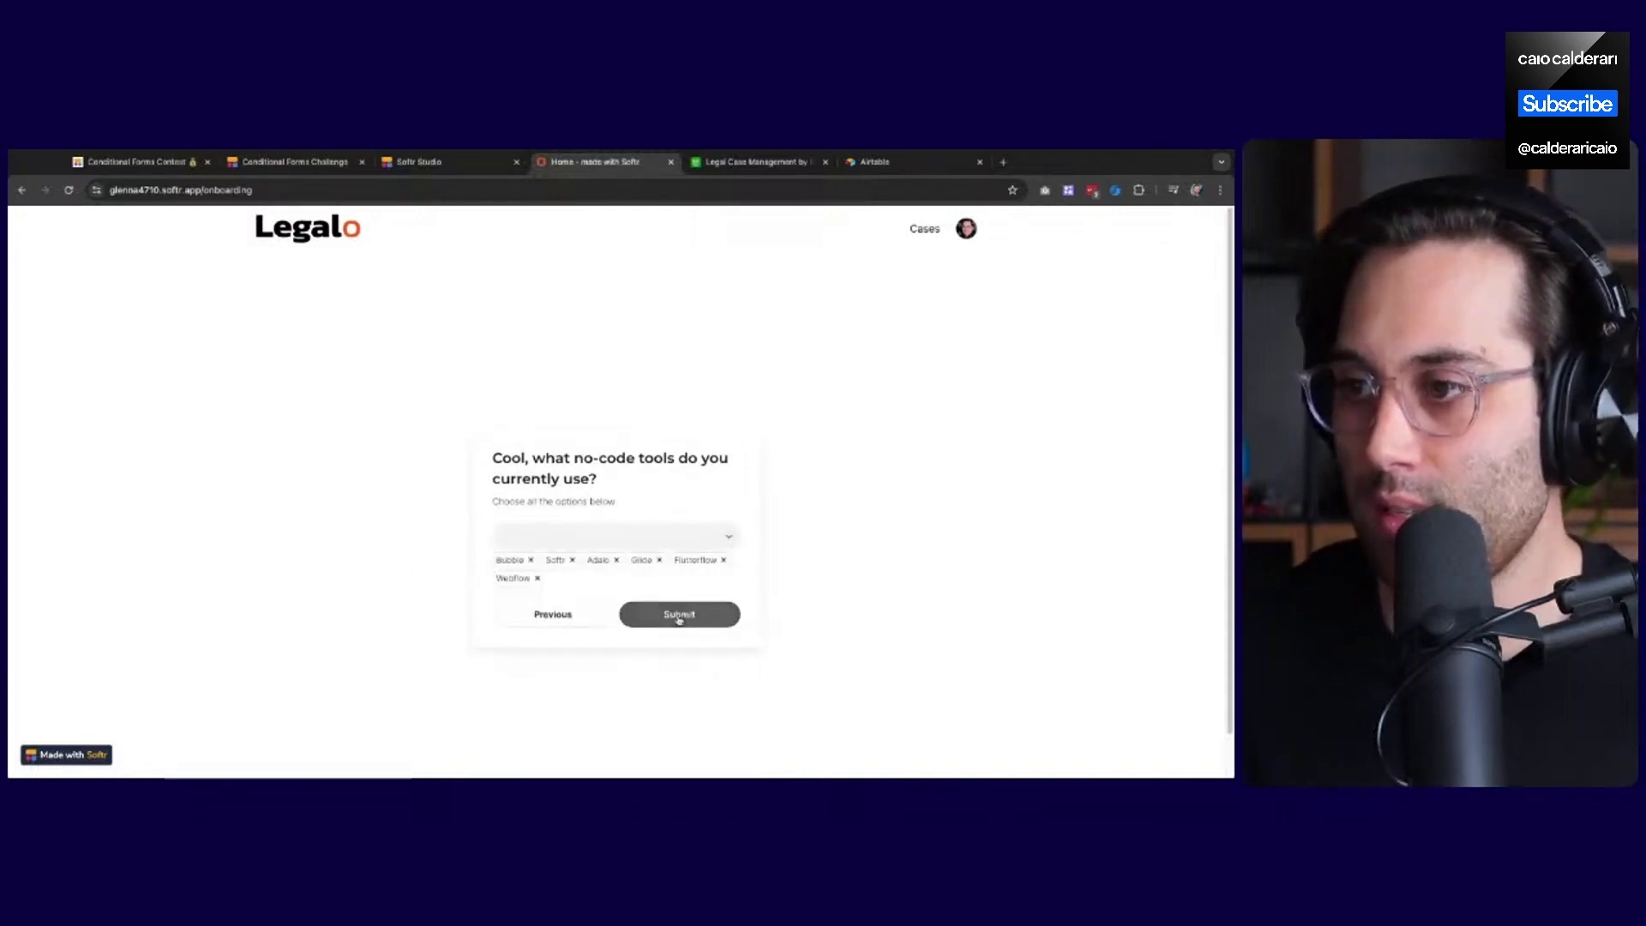
left_click(681, 618)
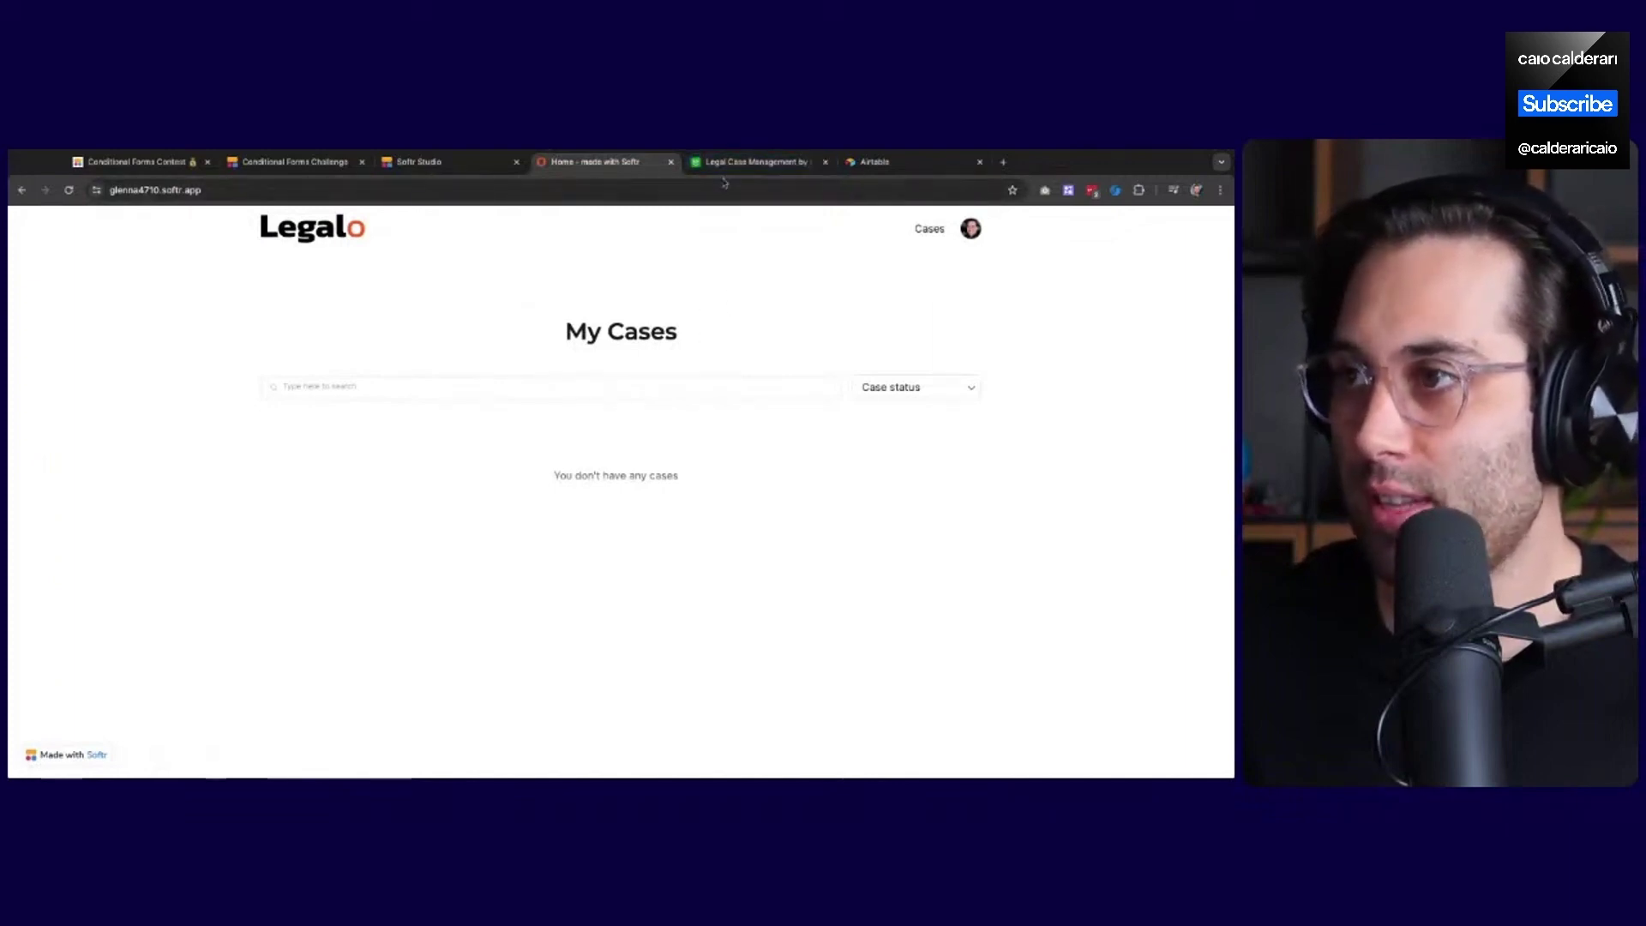
Switch to the Airtable Members table and dismiss the Experience Level field editor without changes
left_click(738, 162)
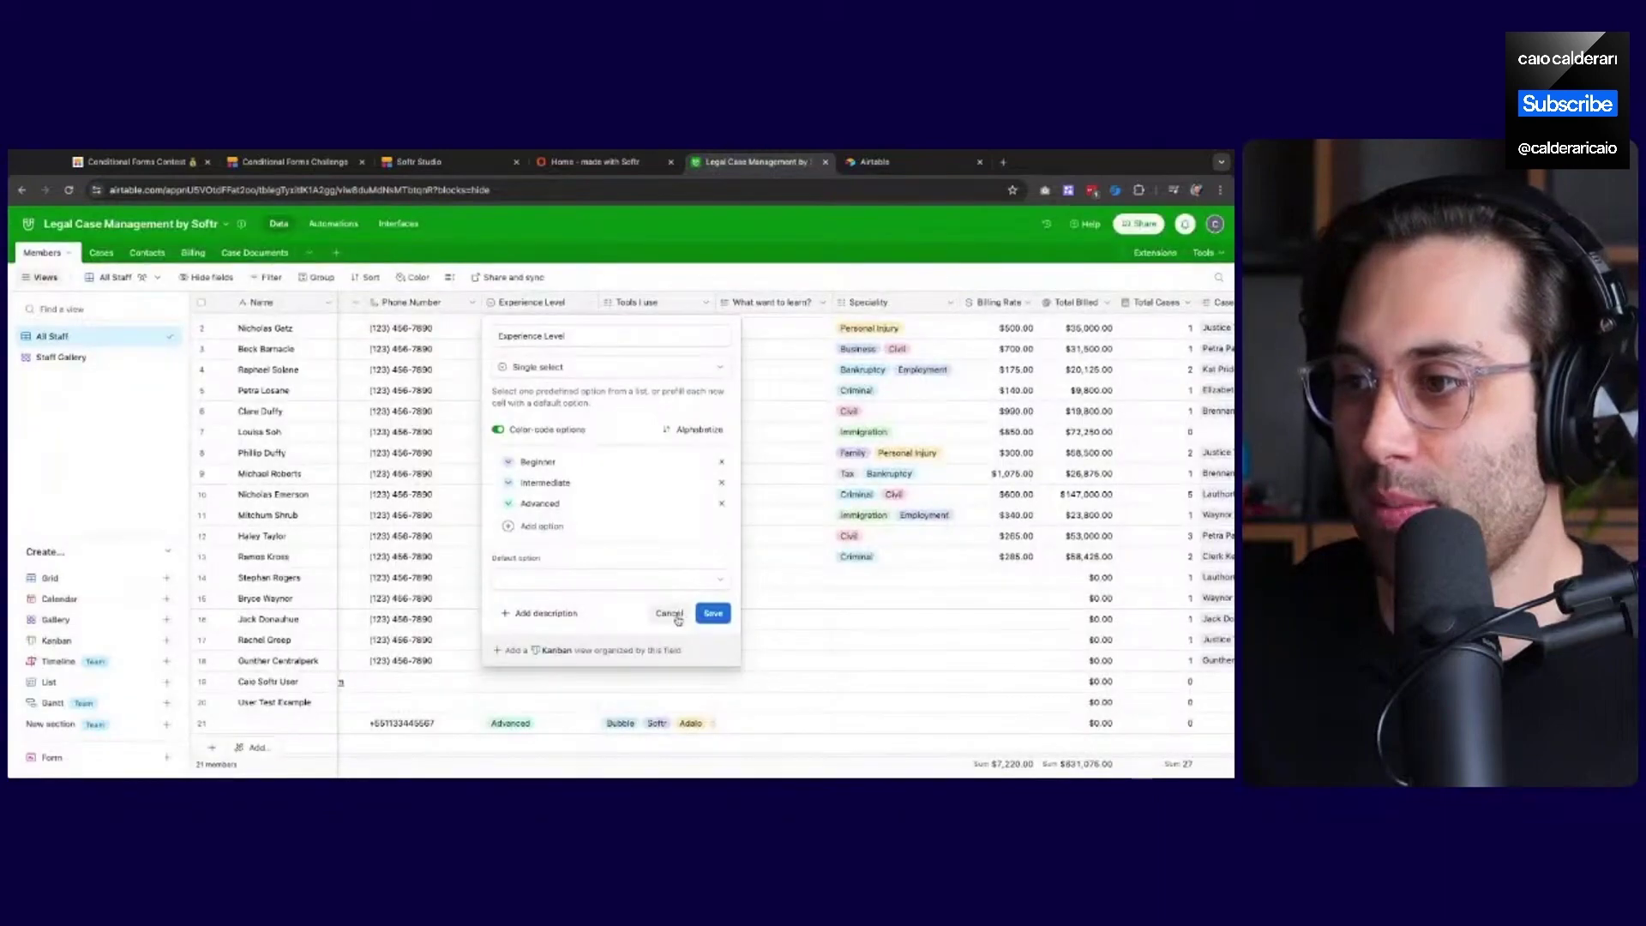
left_click(669, 613)
scroll(678, 619, "left", 5)
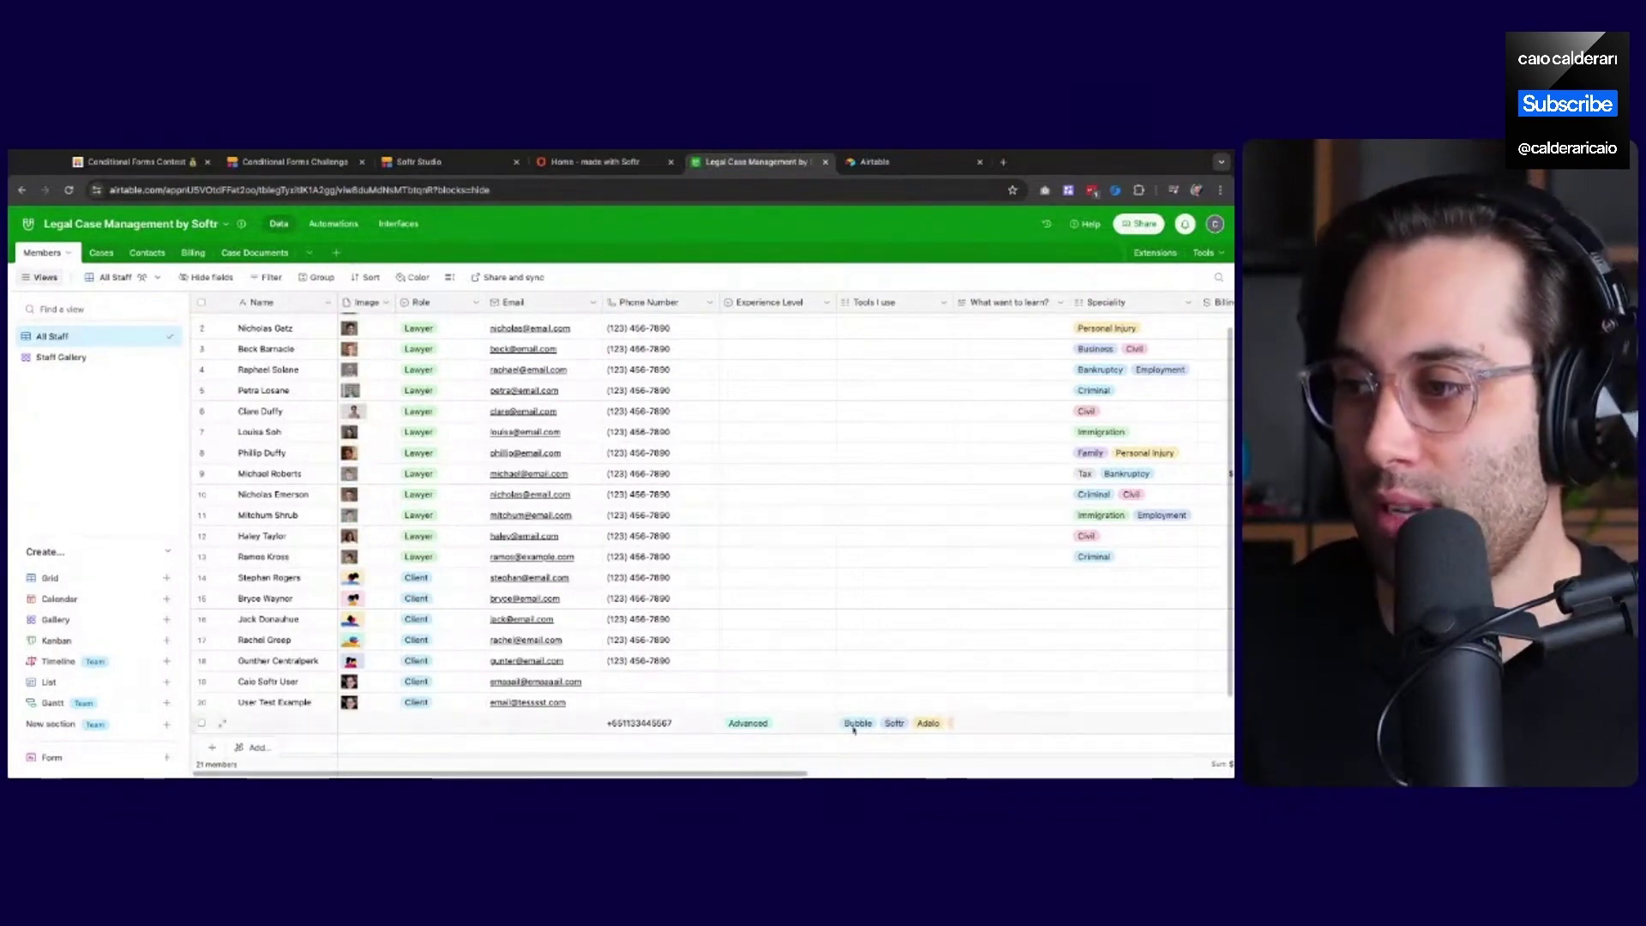
Narrow the Experience Level and Tools I use columns to review the new Advanced row, then return to the live app
left_click_drag(836, 302, 795, 302)
left_click_drag(778, 775, 860, 775)
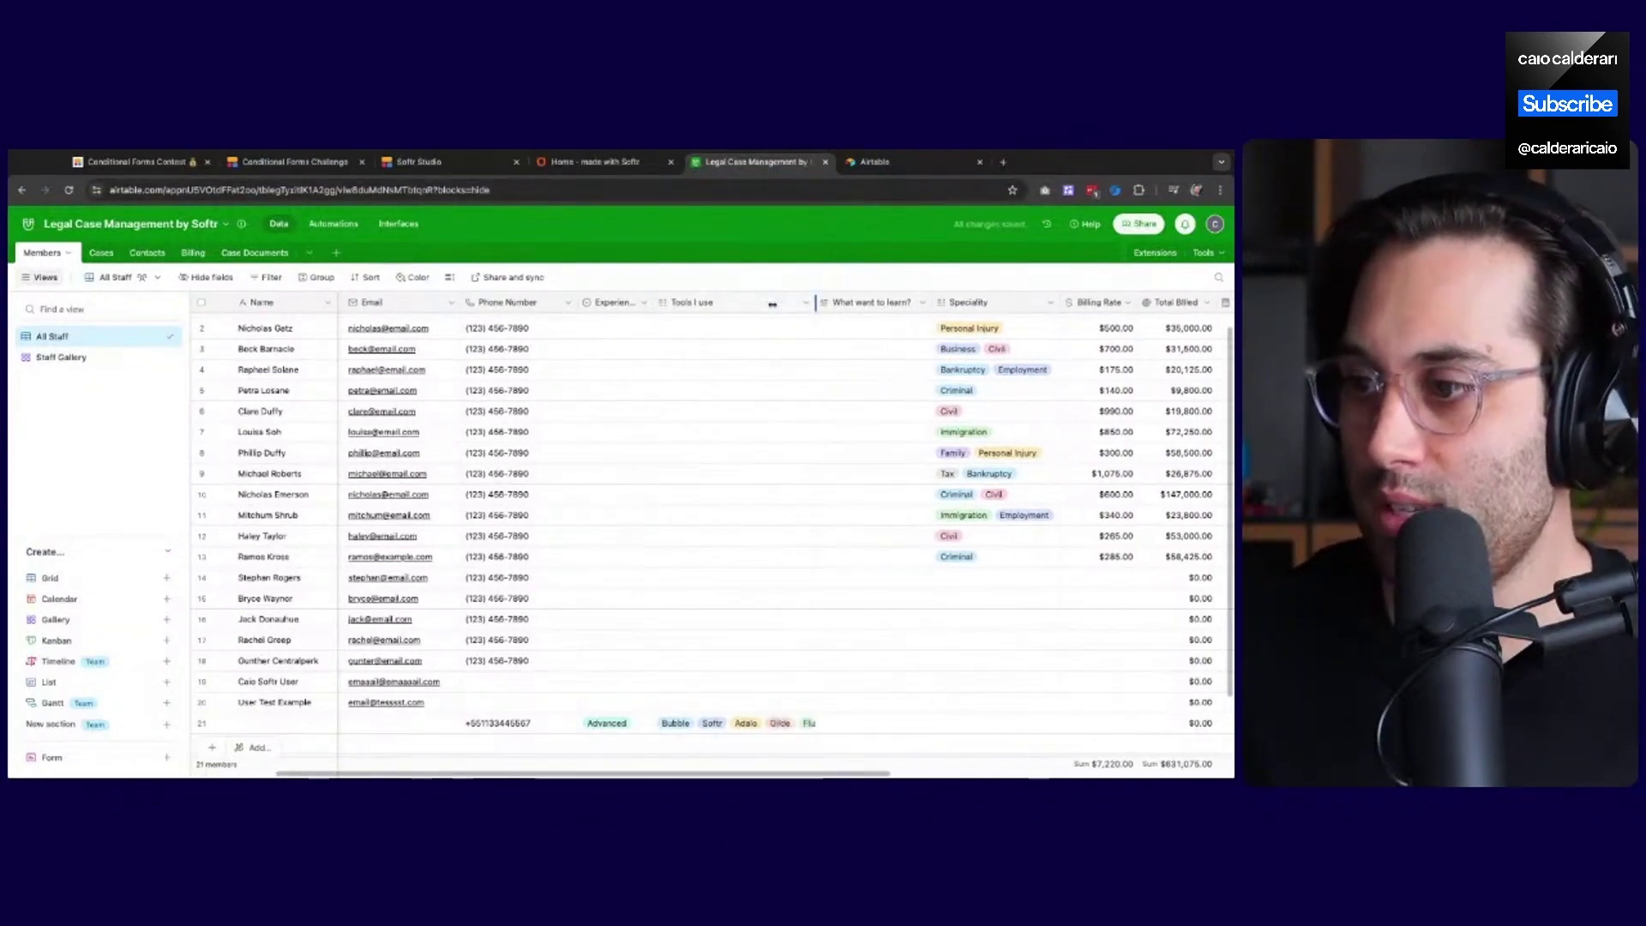
left_click_drag(772, 304, 729, 304)
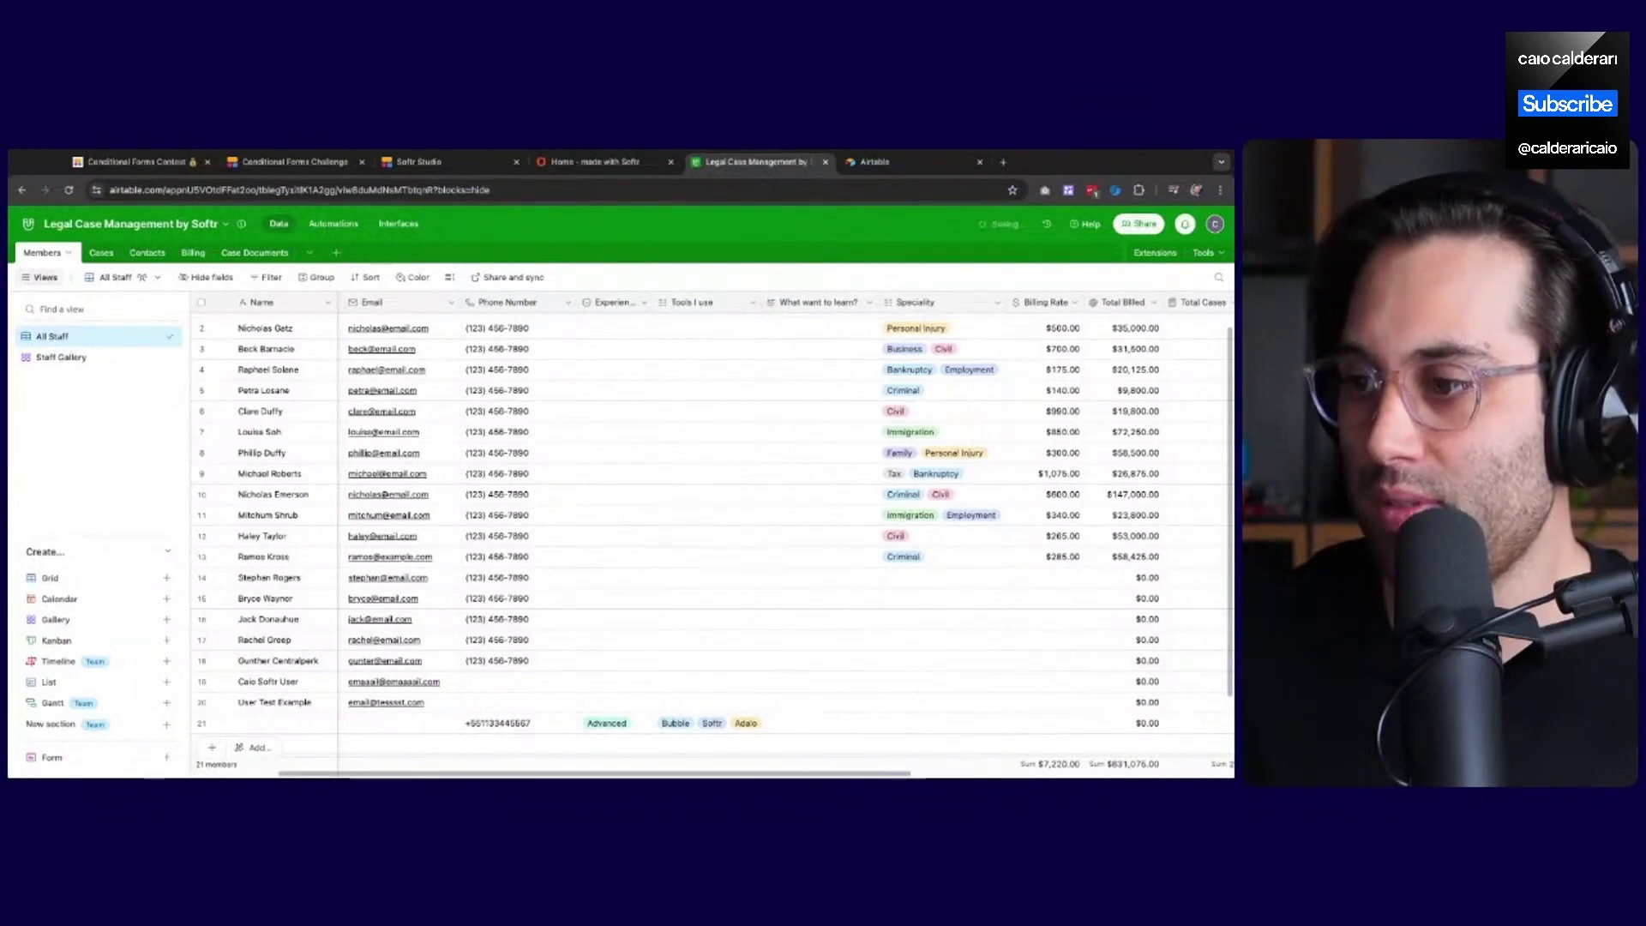
scroll(729, 515, "left", 2)
scroll(729, 514, "right", 1)
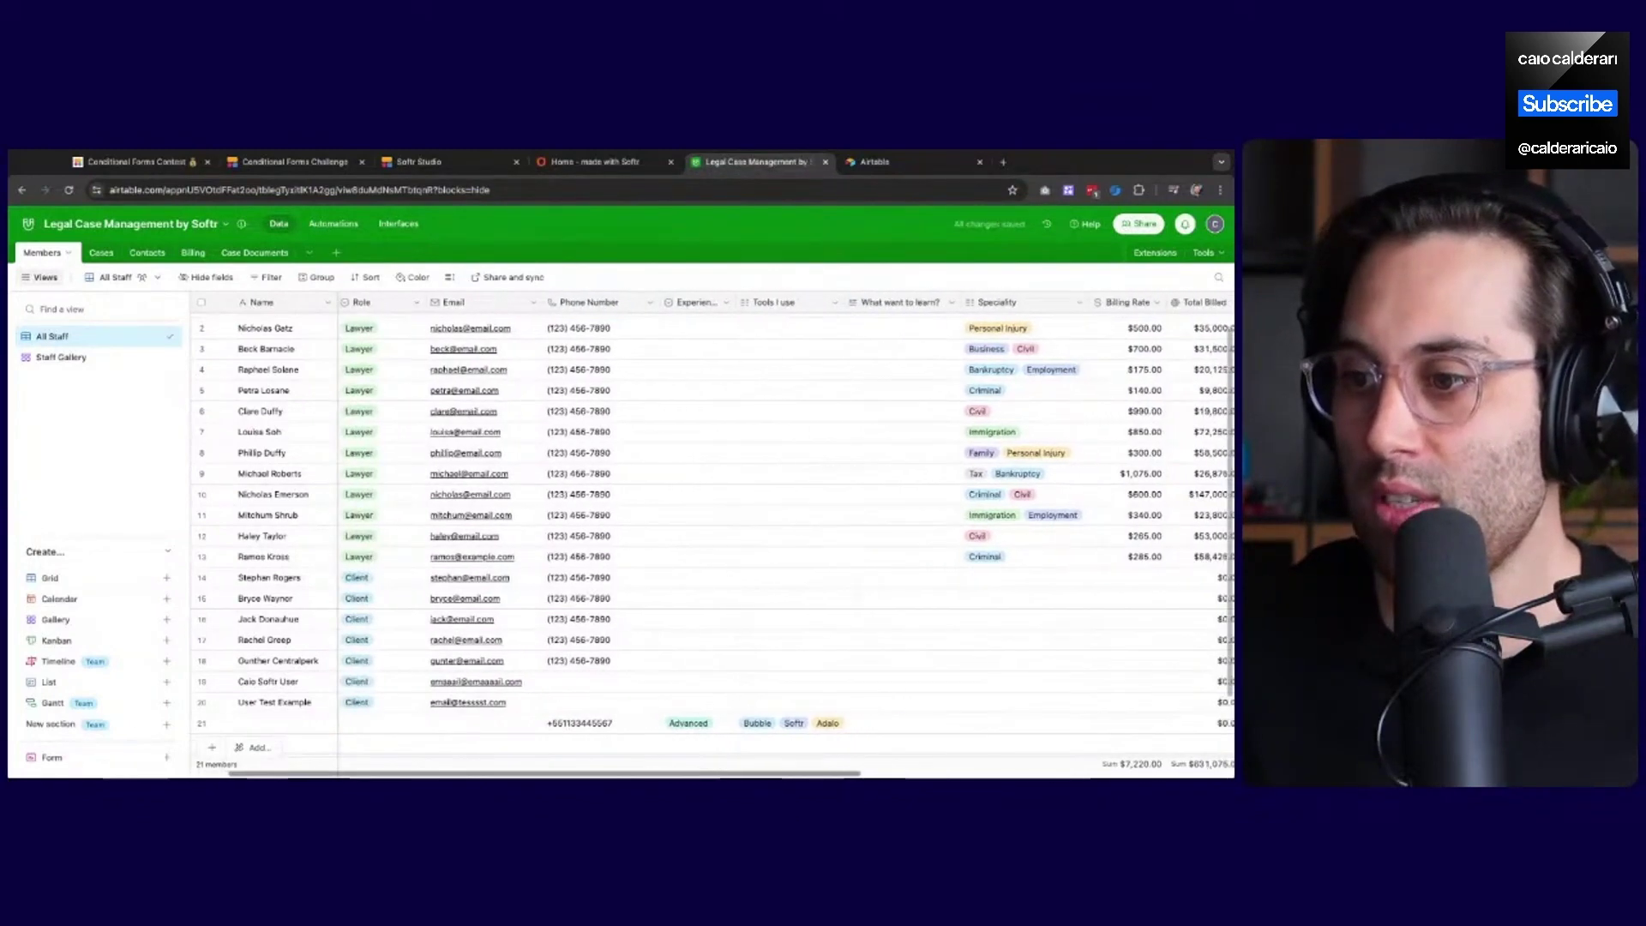
scroll(729, 514, "left", 1)
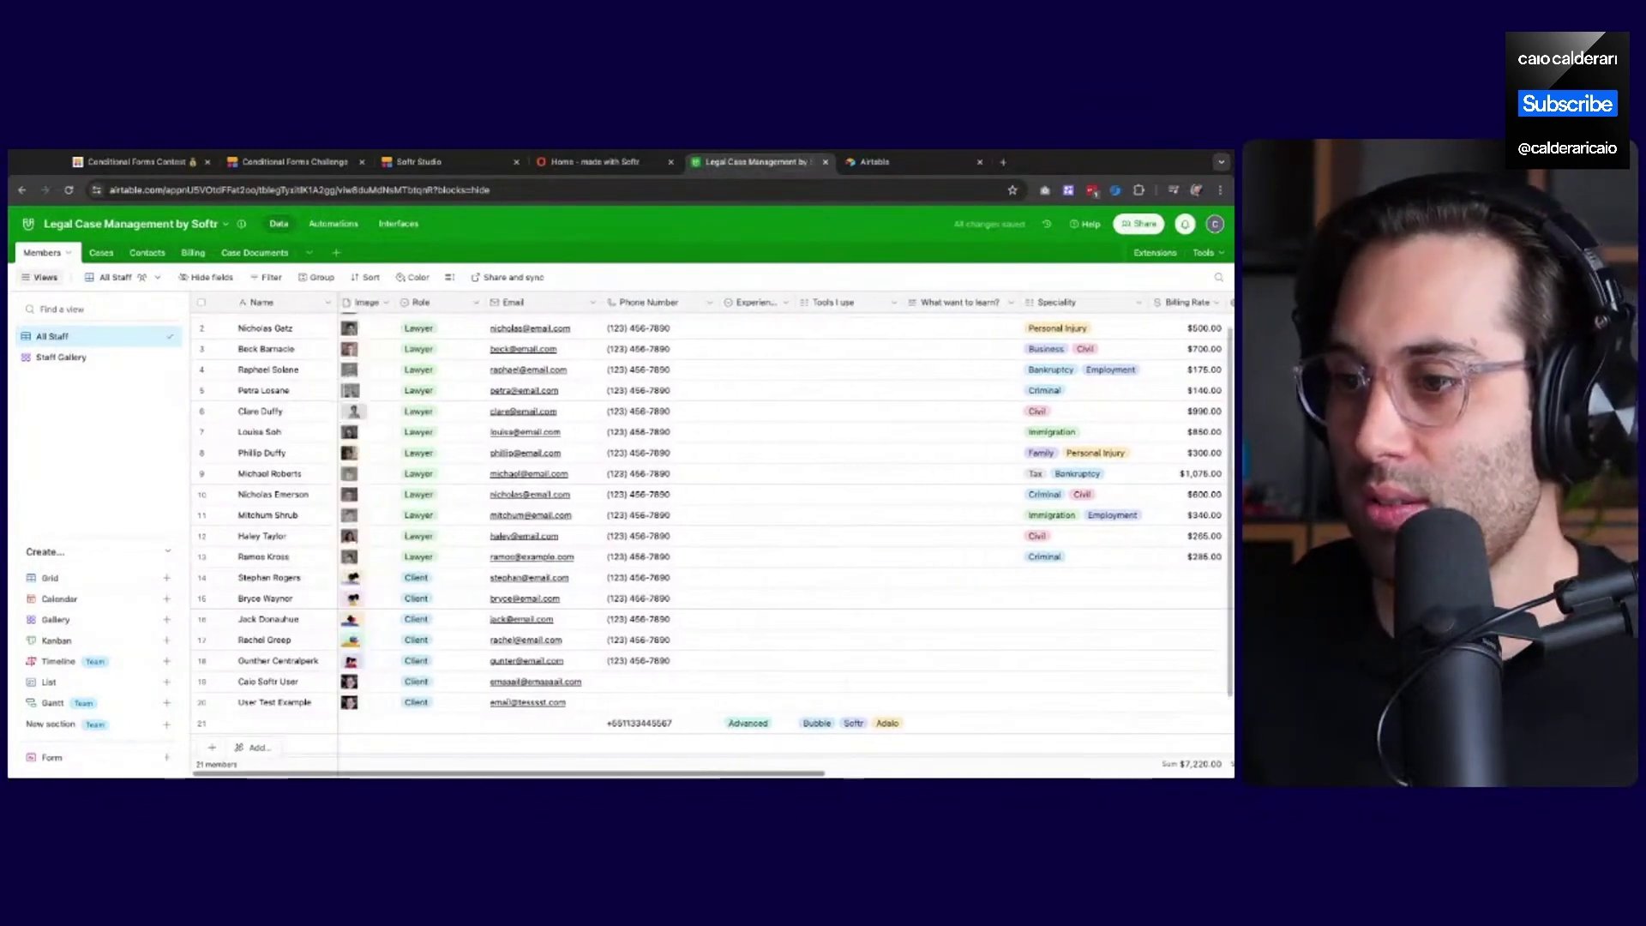
left_click(595, 162)
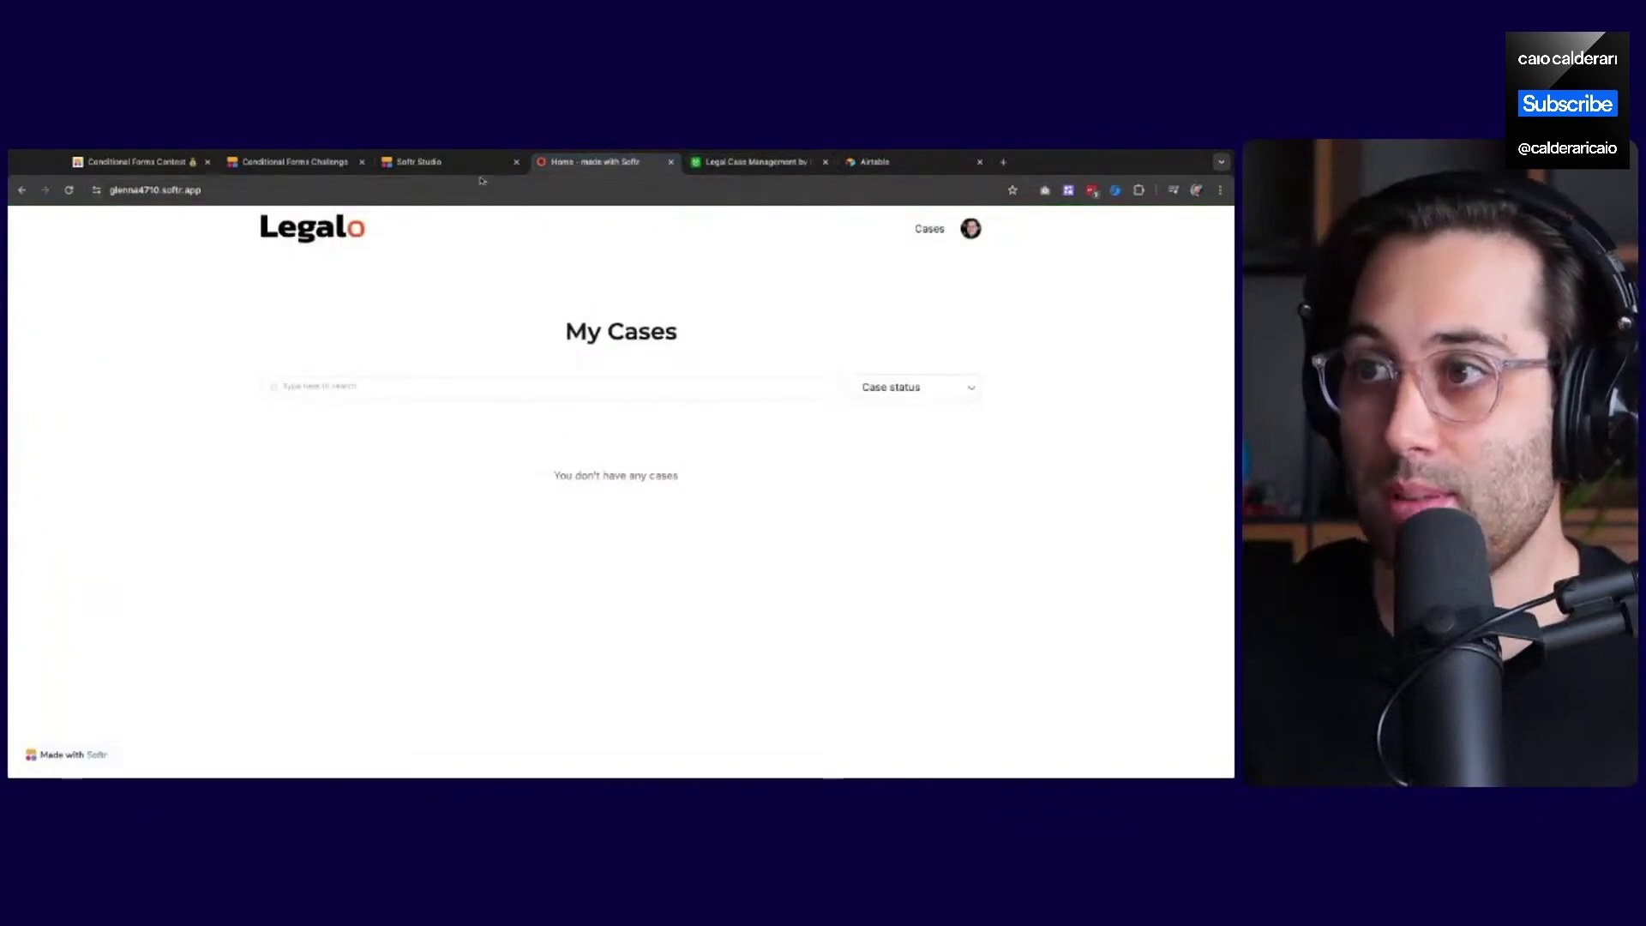
Return to the Softr Studio tab showing the onboarding form editor
left_click(446, 162)
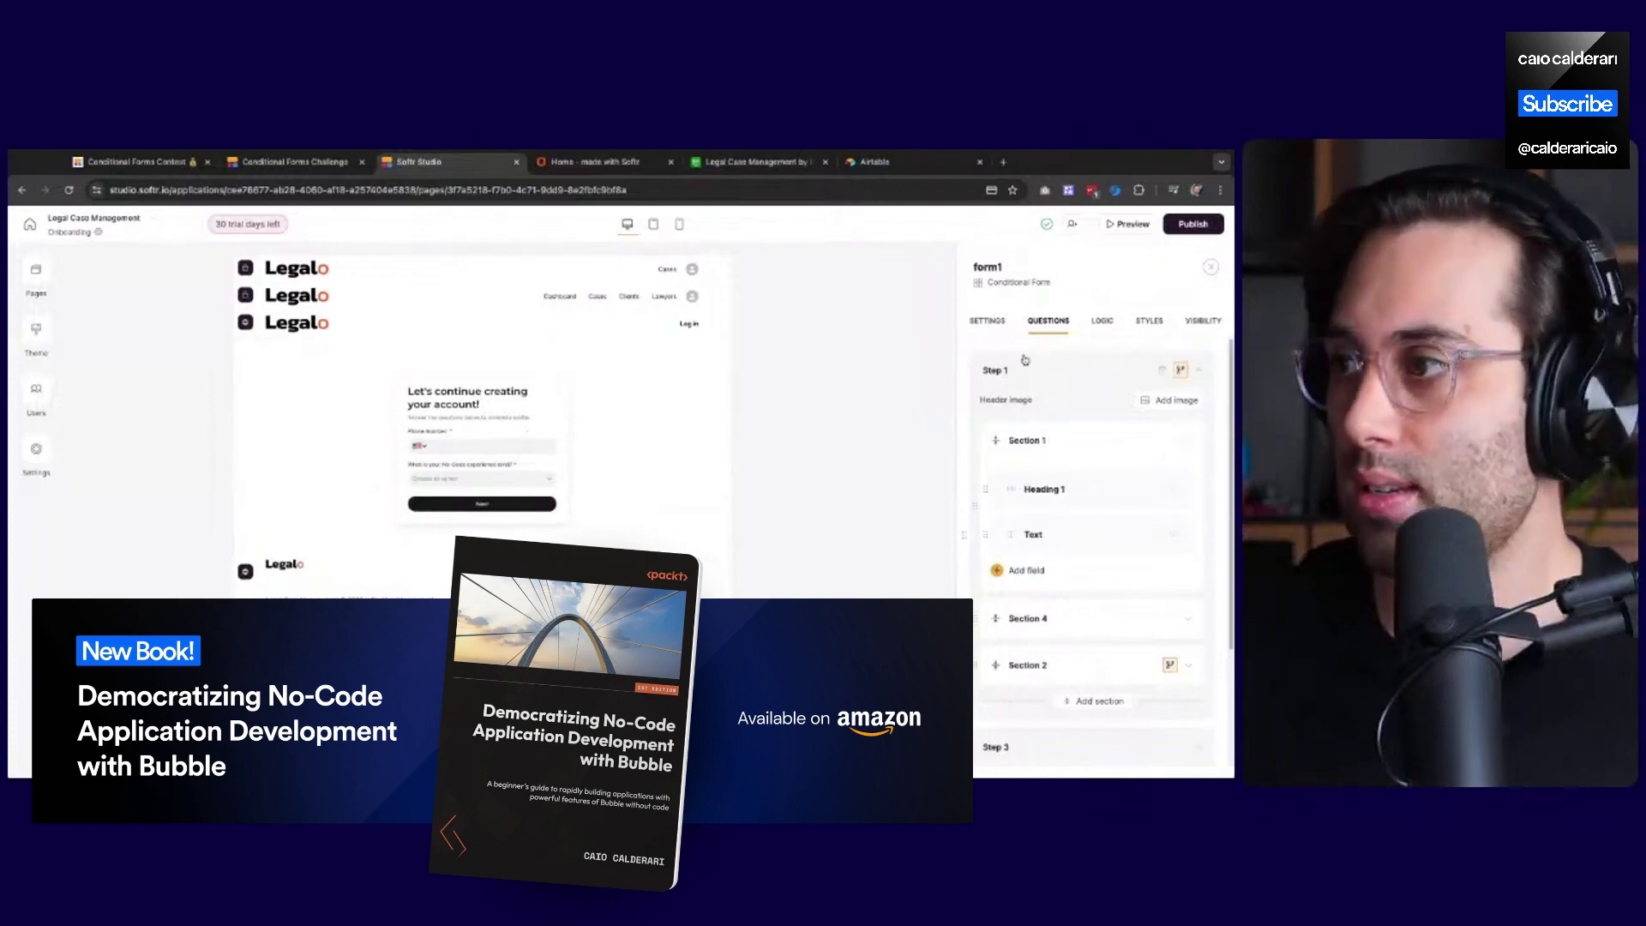
left_click(1105, 322)
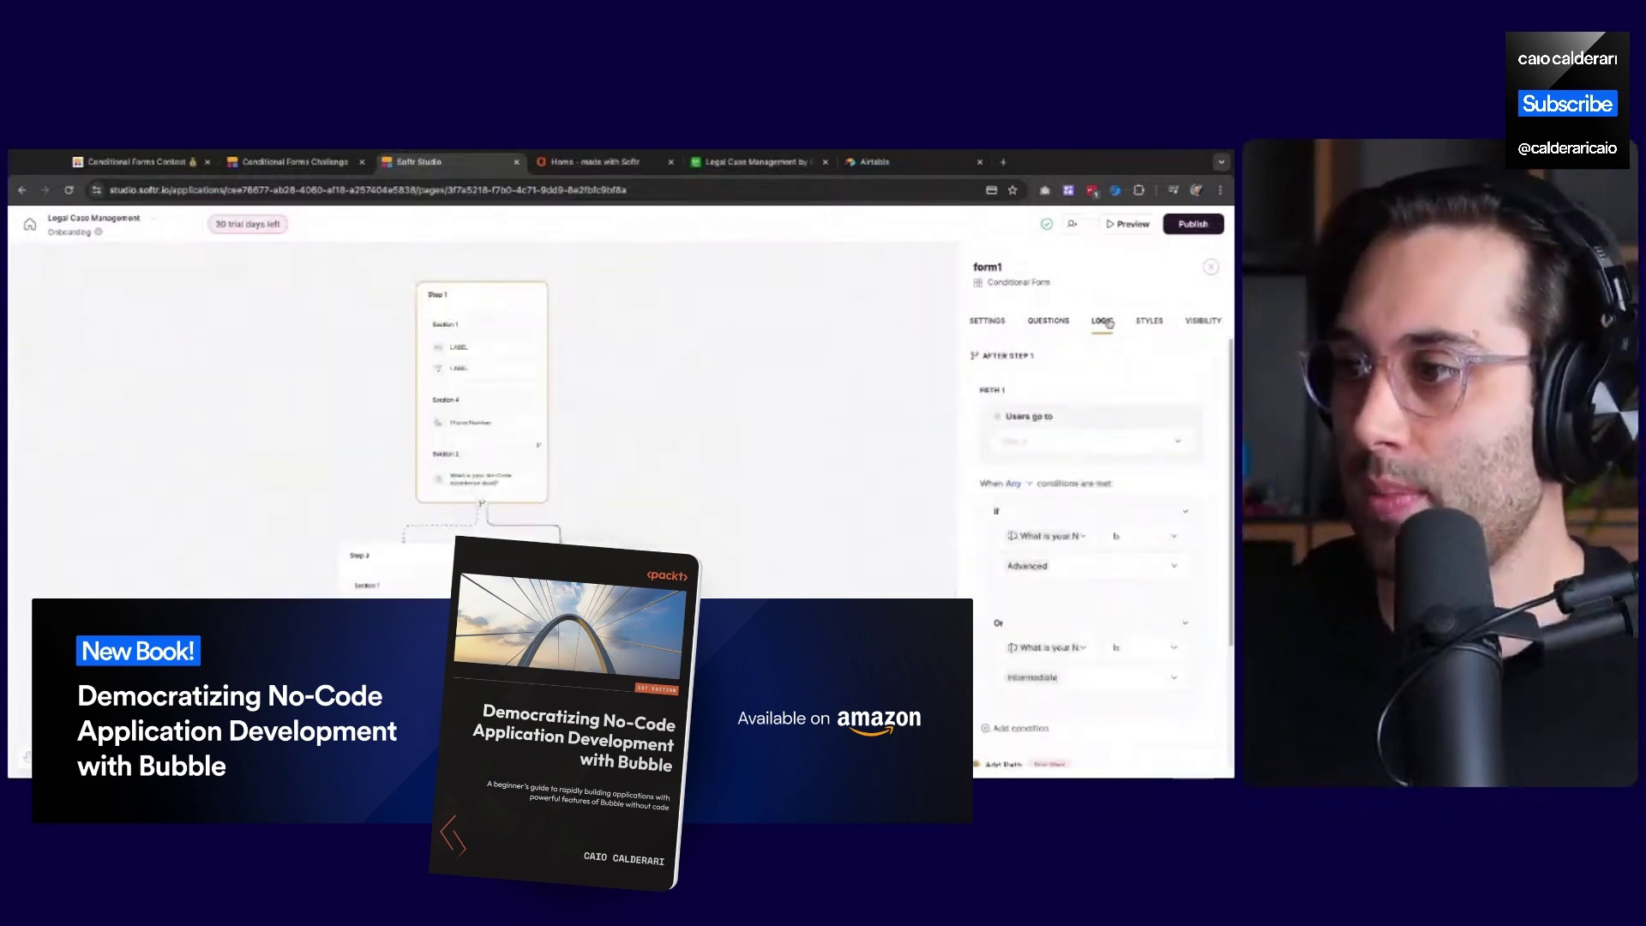
left_click(1061, 324)
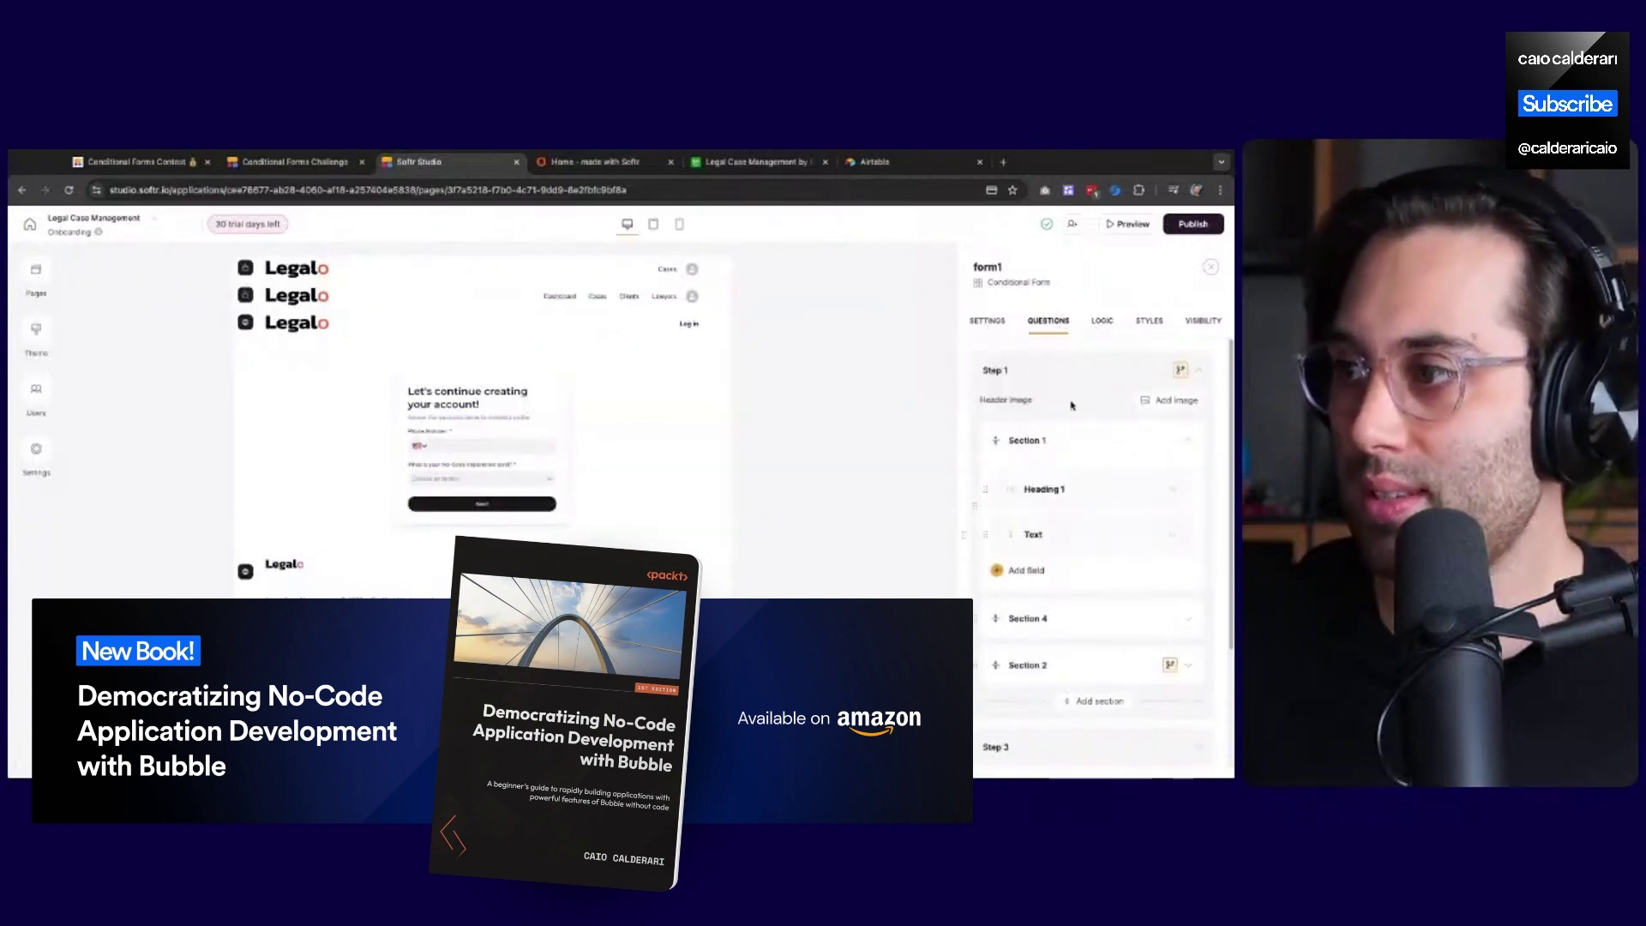
scroll(1048, 442, "down", 2)
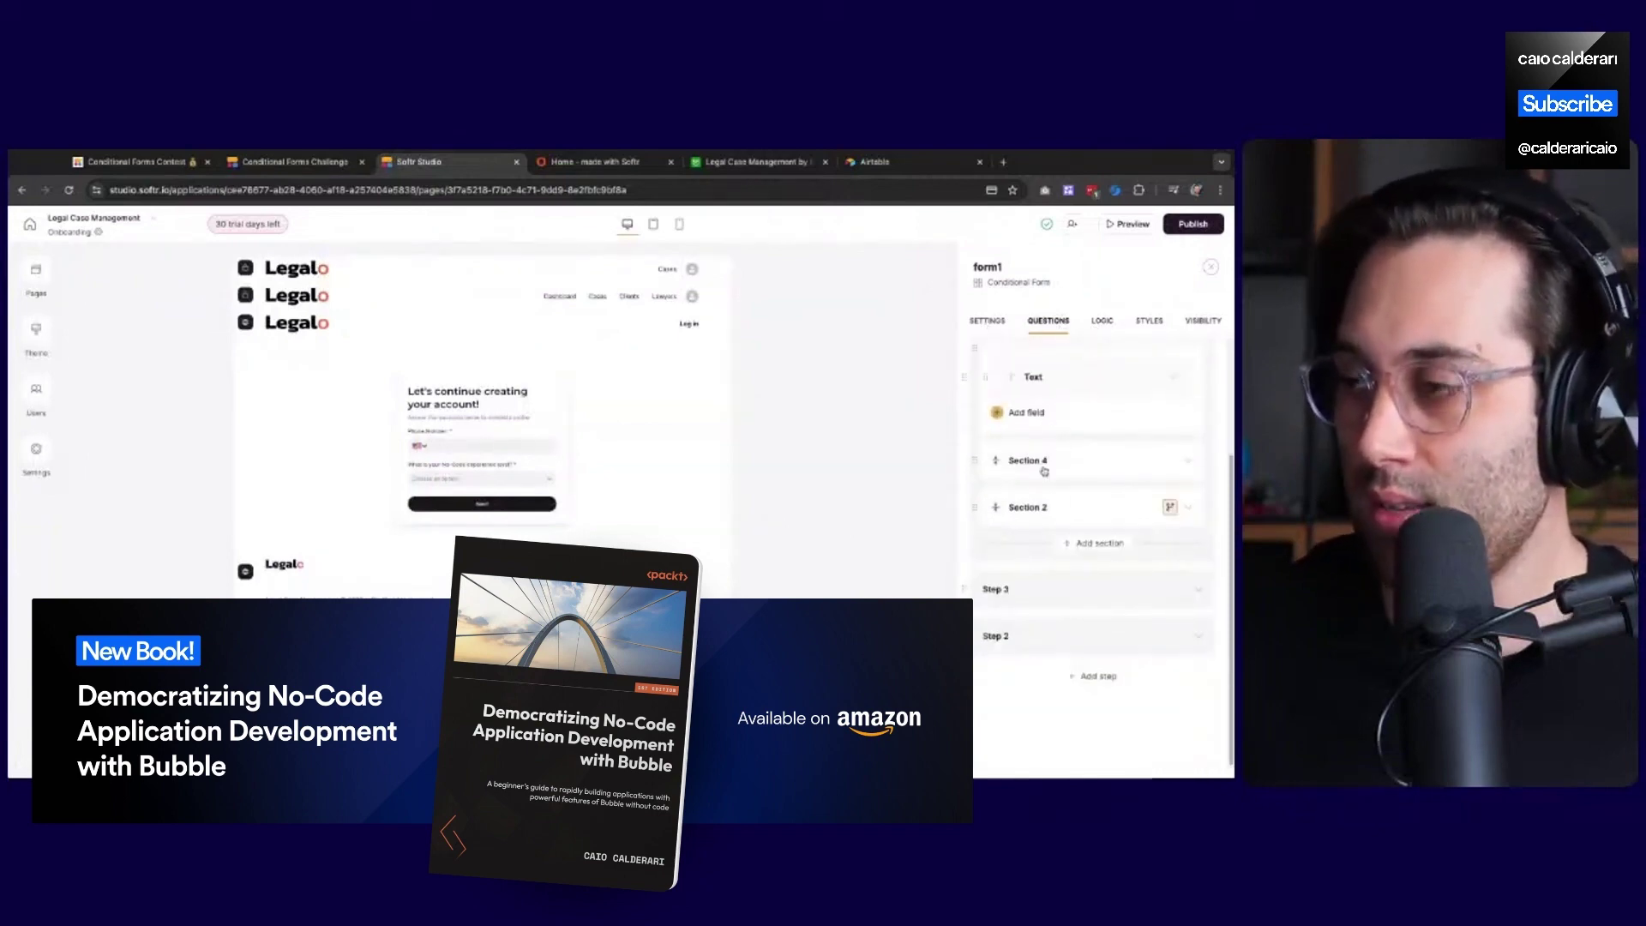
left_click(988, 322)
scroll(1075, 545, "down", 5)
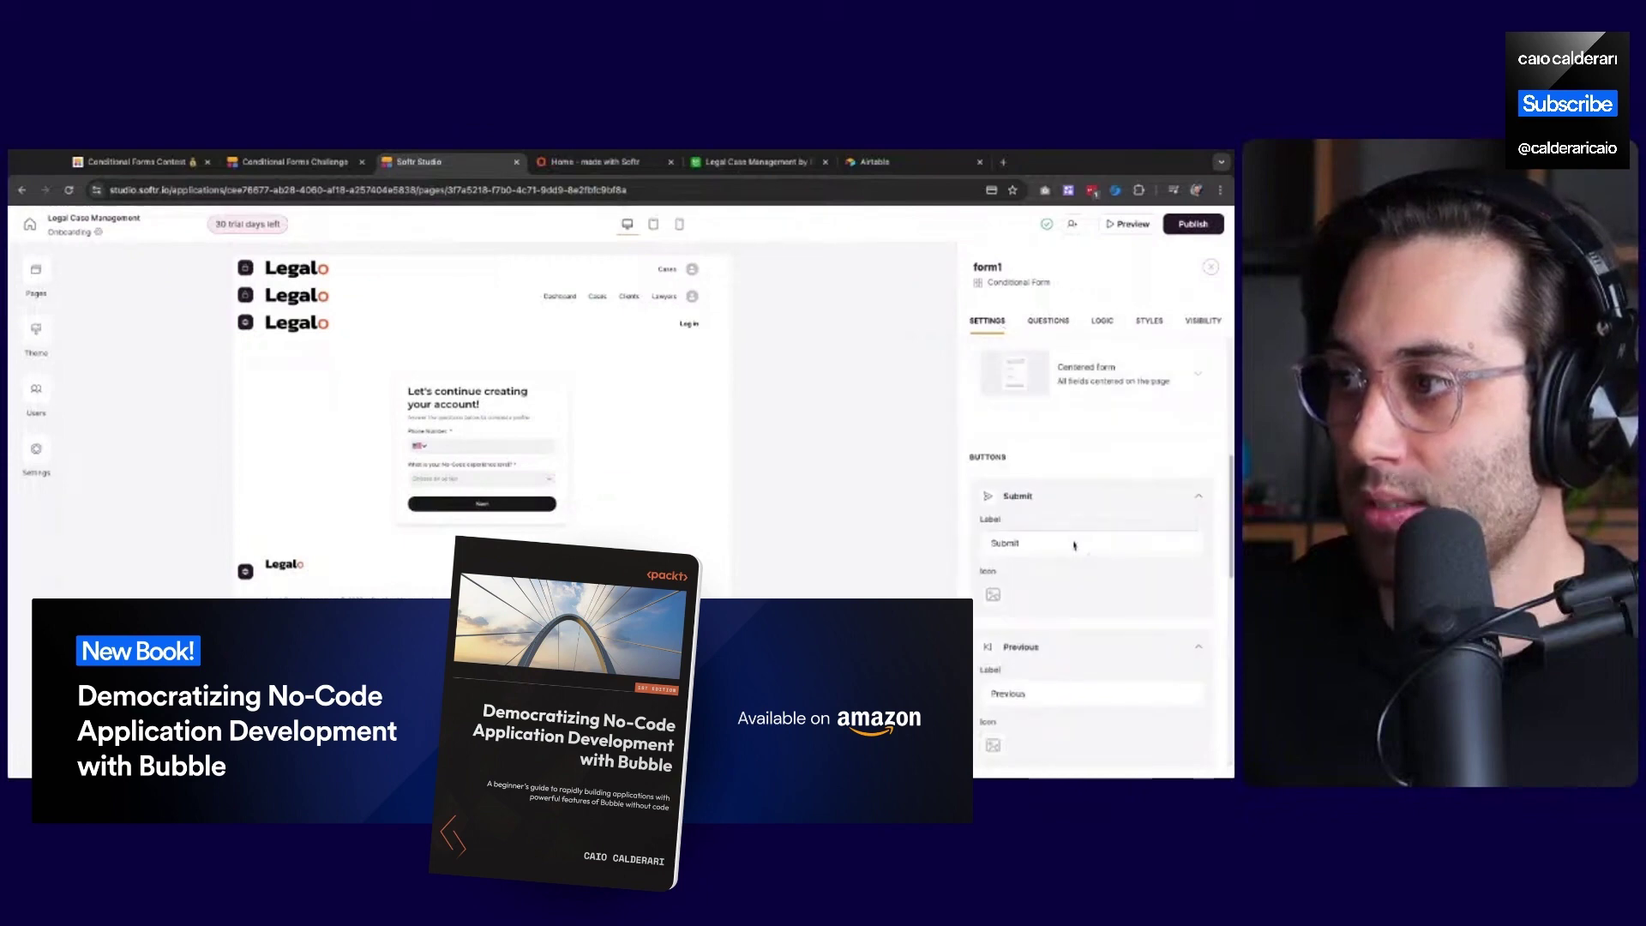
scroll(1075, 546, "down", 4)
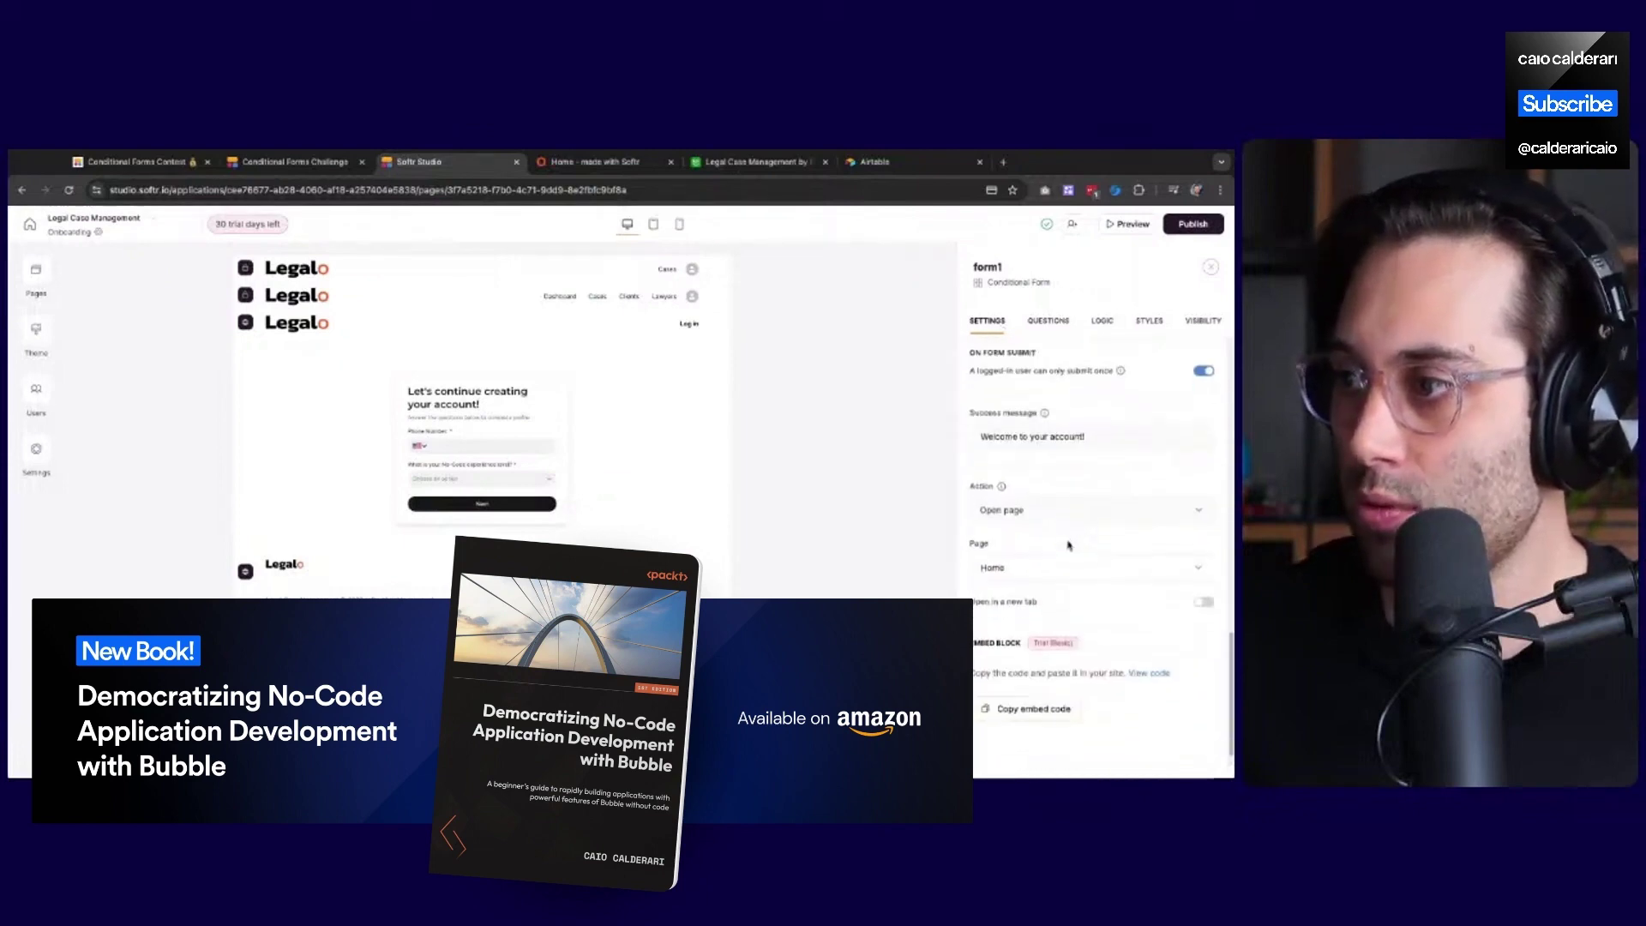
scroll(1058, 614, "up", 8)
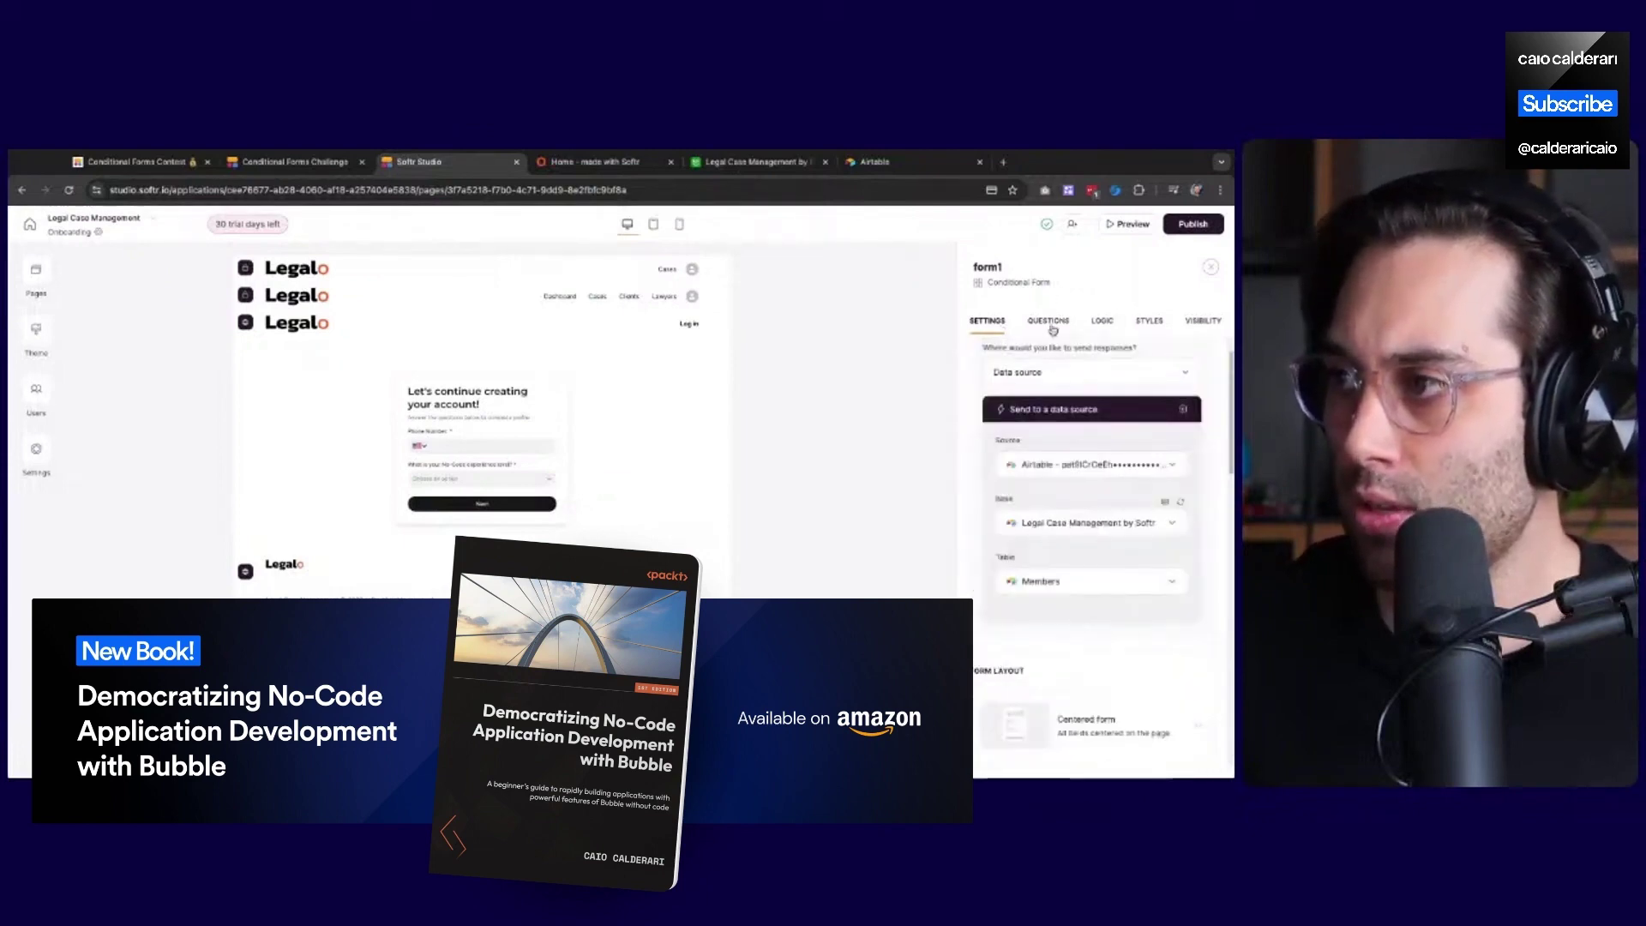
left_click(1052, 322)
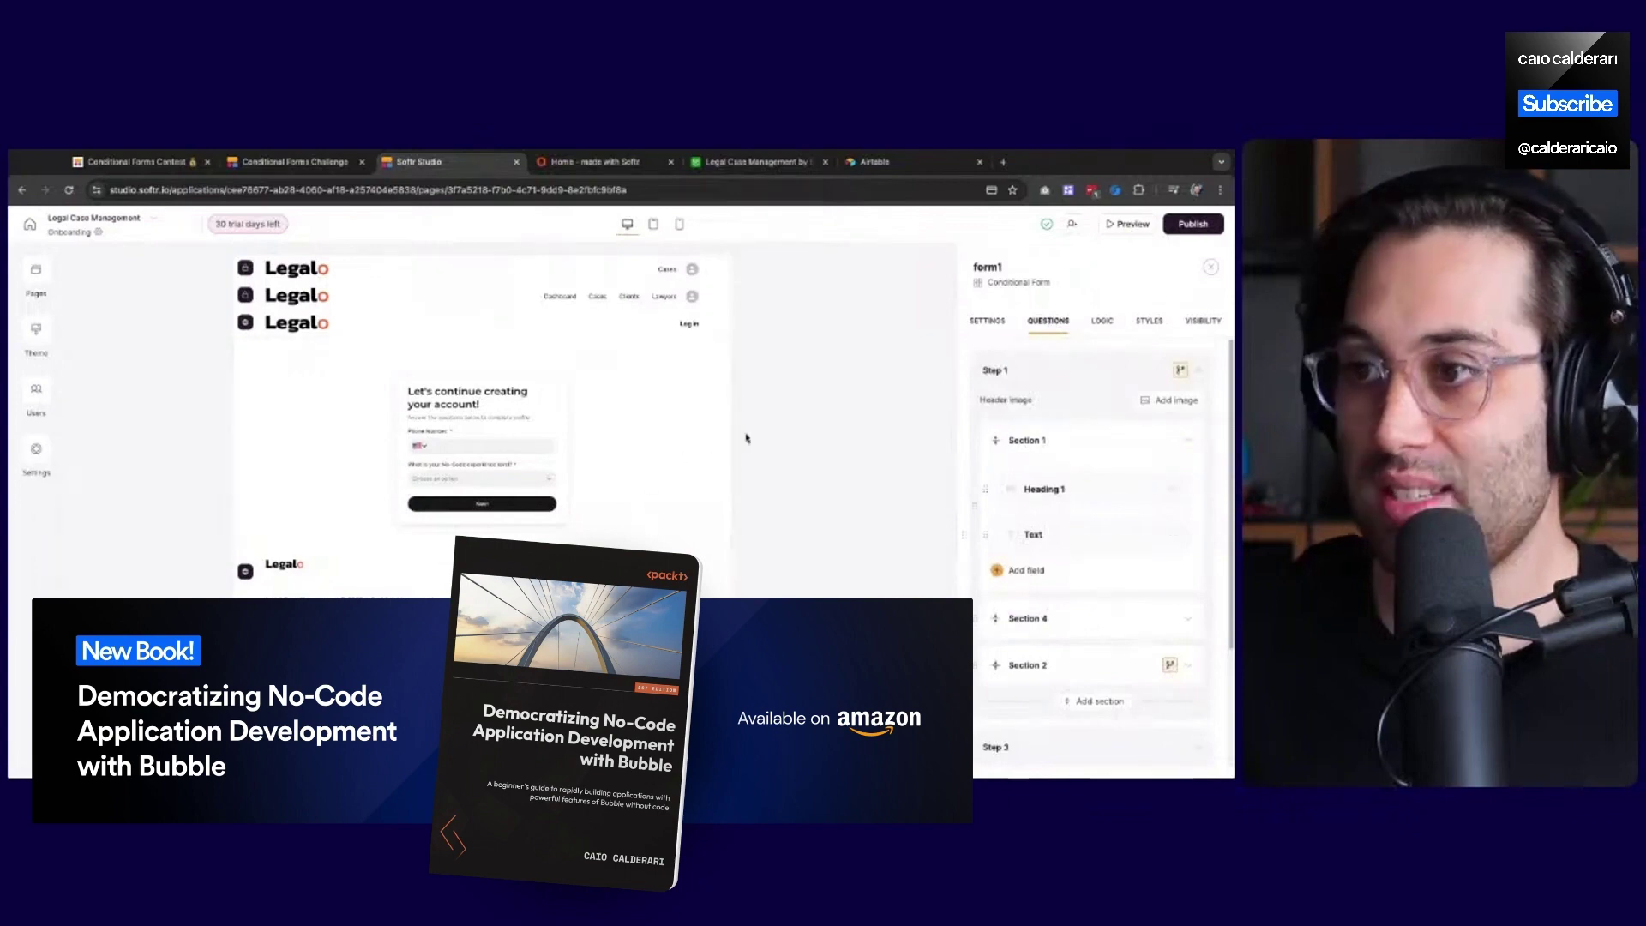